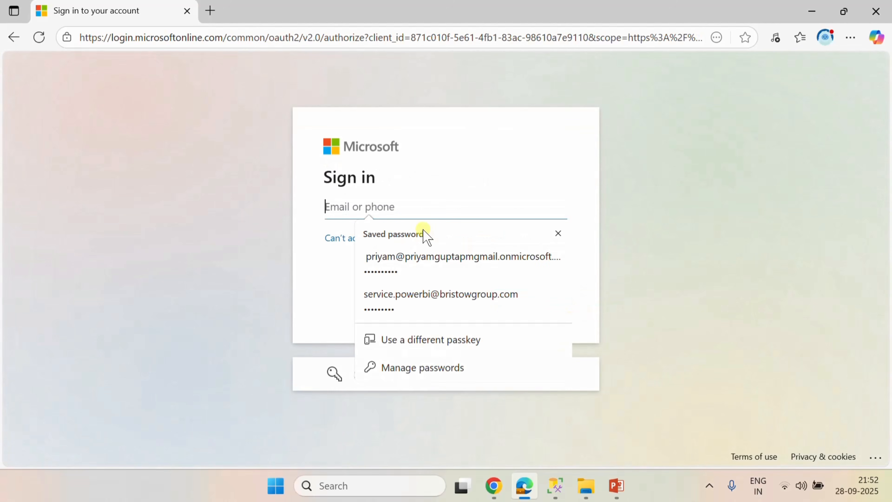
Sign in to the Power BI service using the saved work account e-mail and password.
click(406, 271)
click(551, 304)
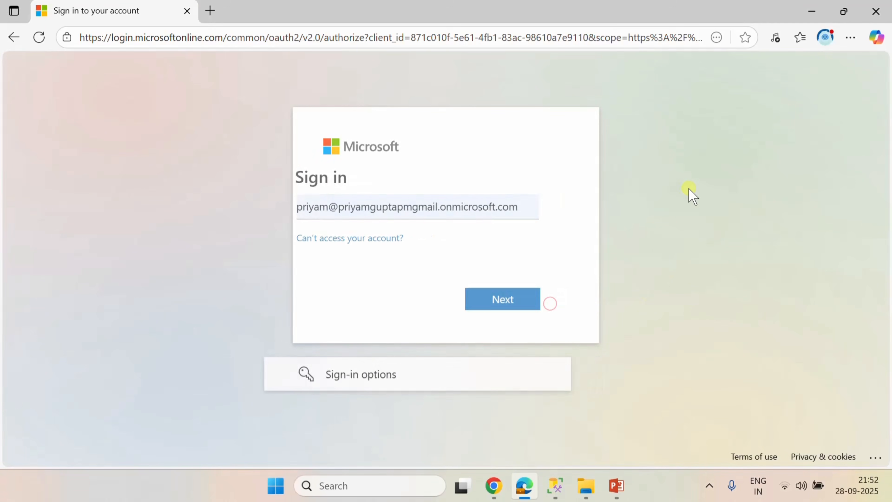
click(538, 329)
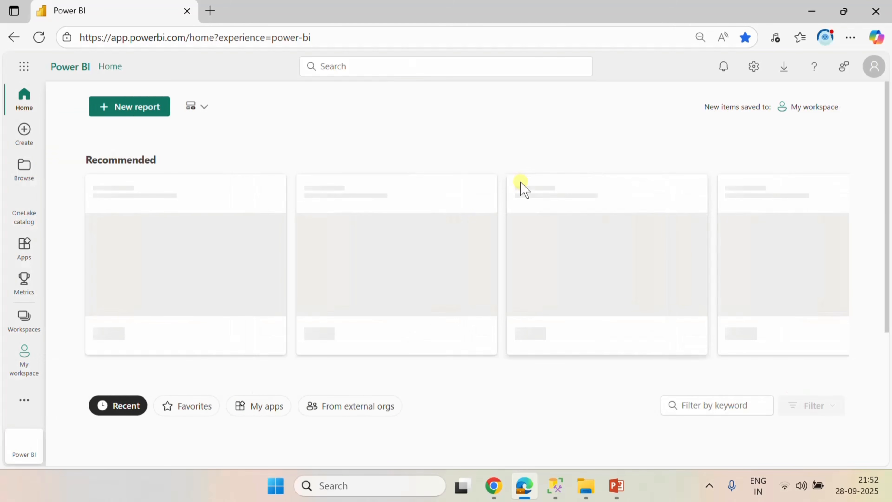
Create a new workspace named Pizza_Sales and collapse its task flow area.
click(24, 320)
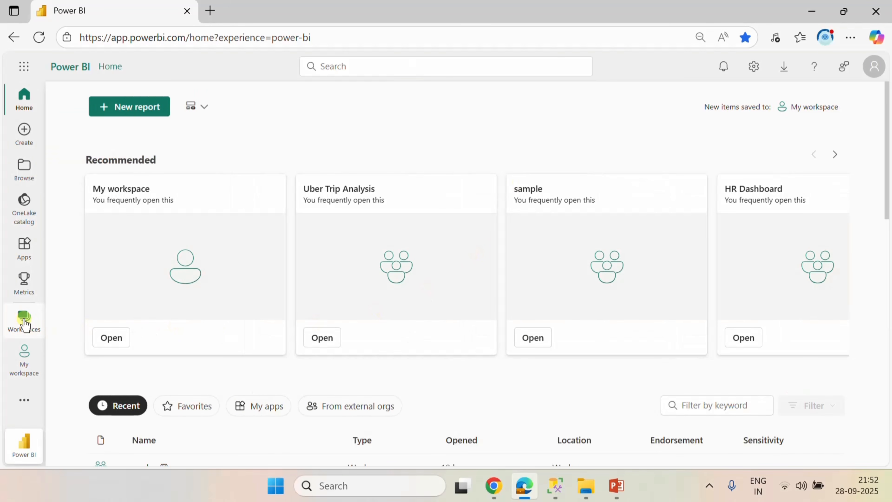
scroll(156, 281, down, 2)
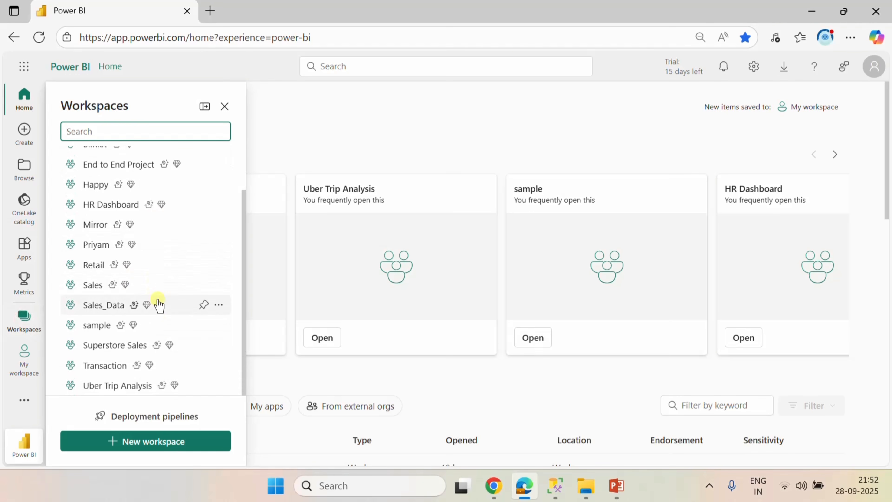
click(159, 444)
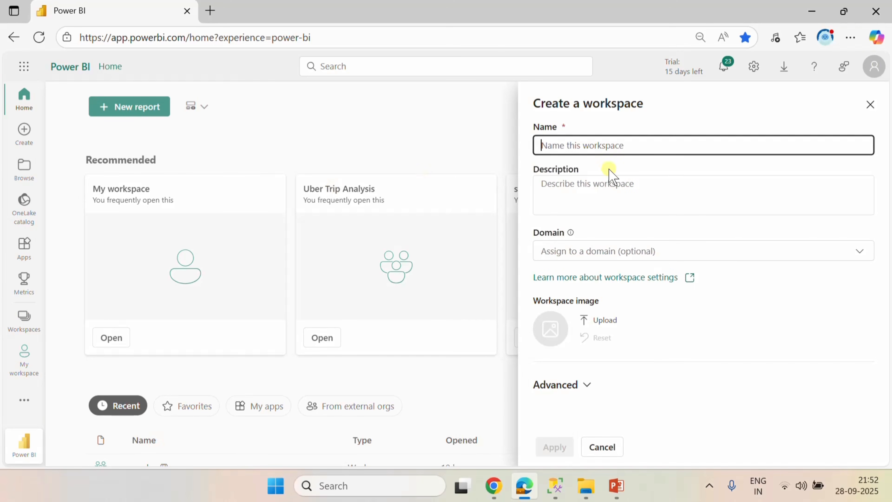
text(P)
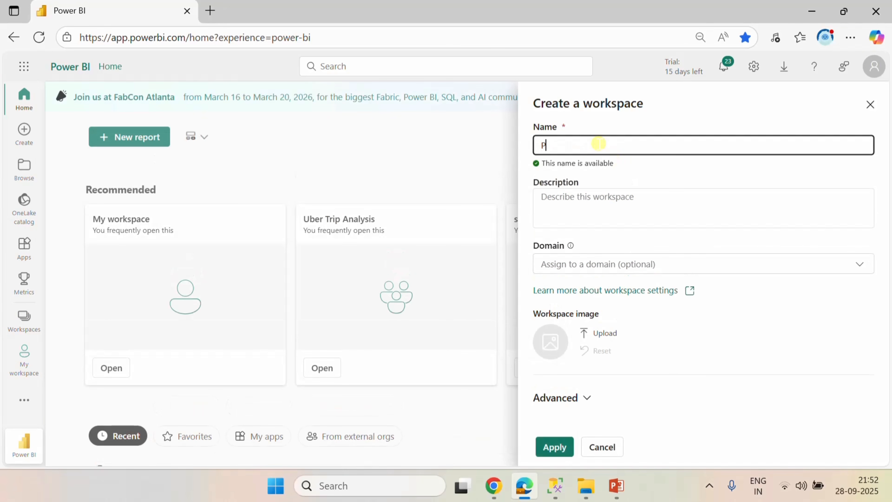
text(izza )
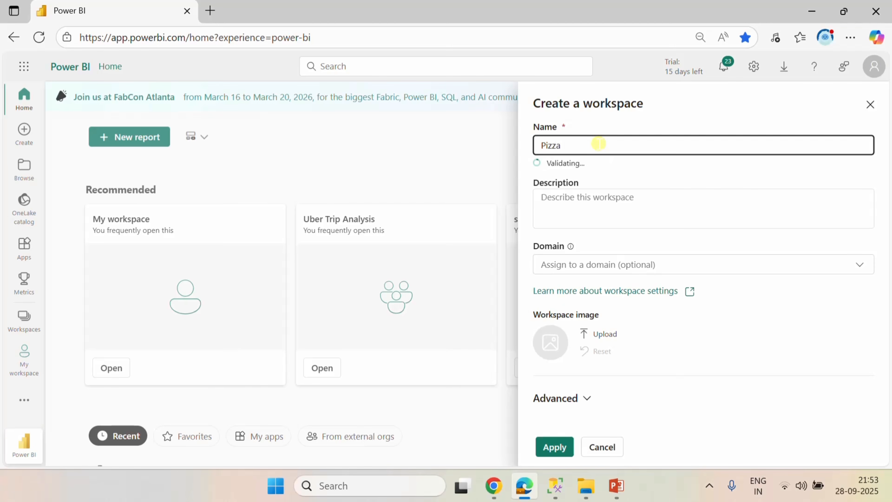
text(_Sa)
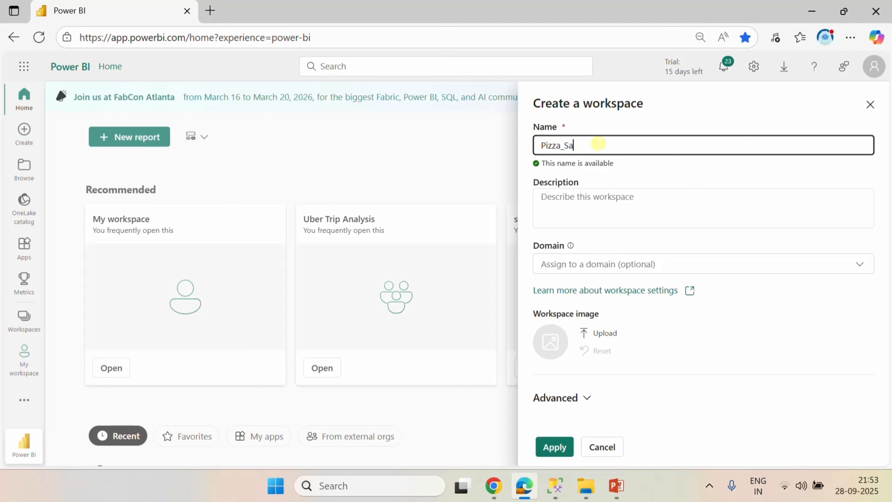
text(les)
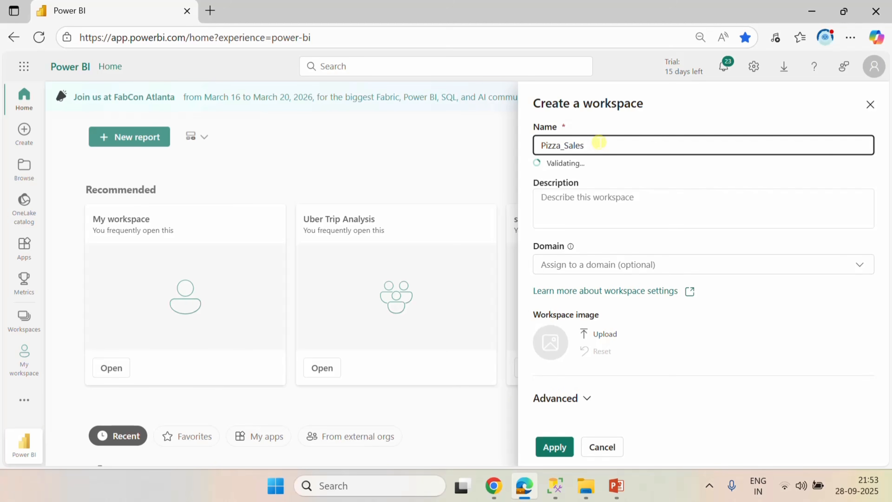
click(556, 445)
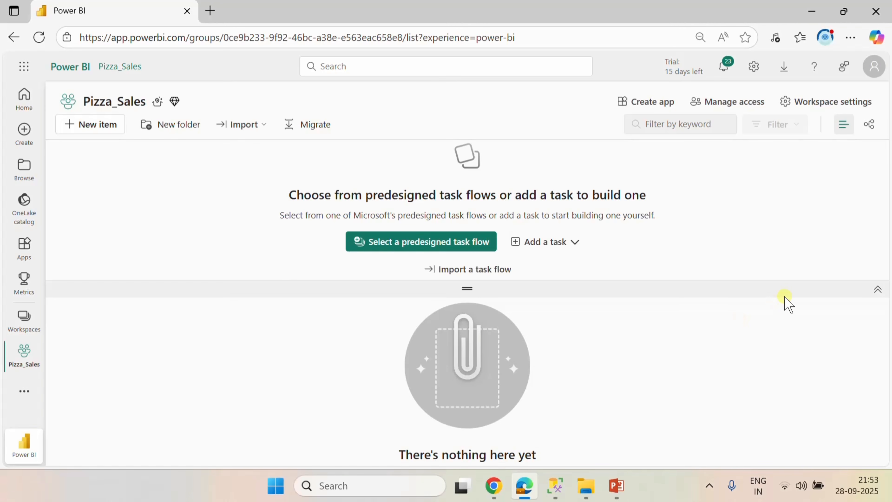
click(878, 290)
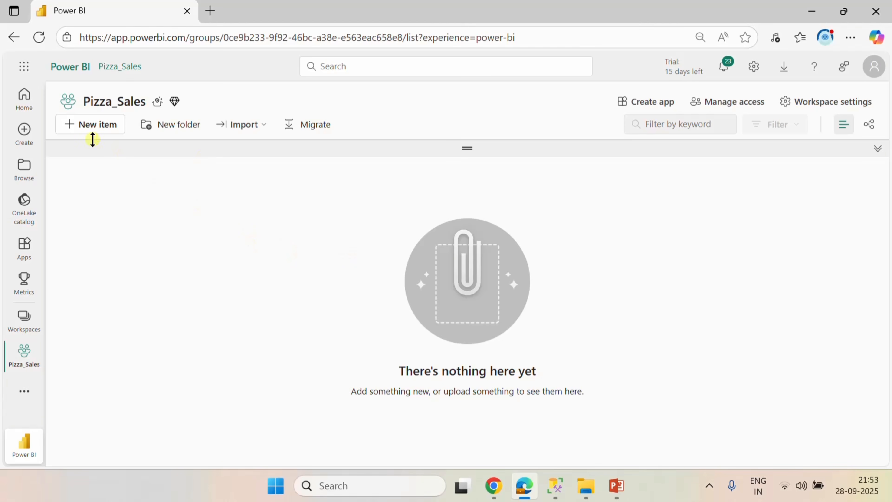
Create a new lakehouse named Pizza_Sales in the Pizza_Sales workspace, without lakehouse schemas.
click(76, 123)
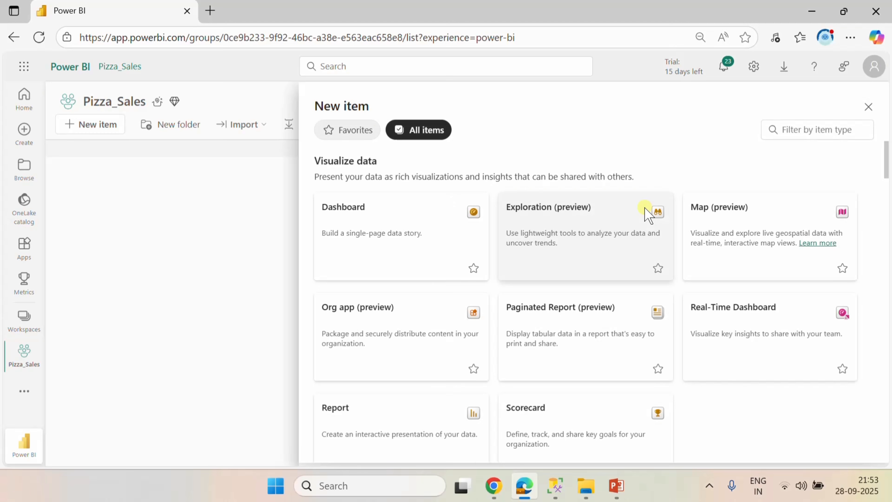
click(803, 125)
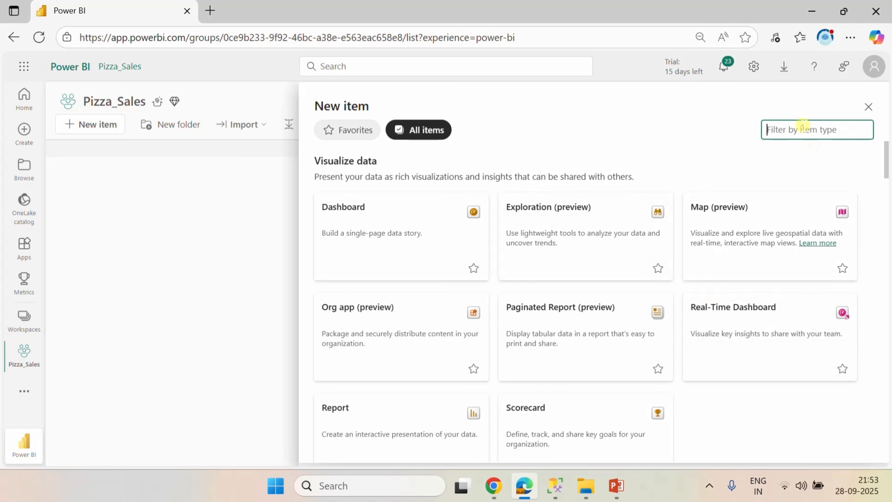
text(data)
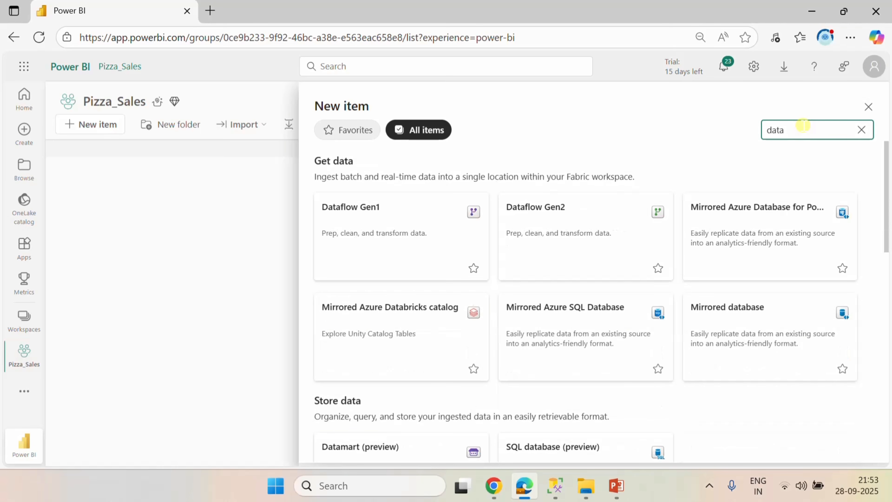
click(861, 129)
text(lake)
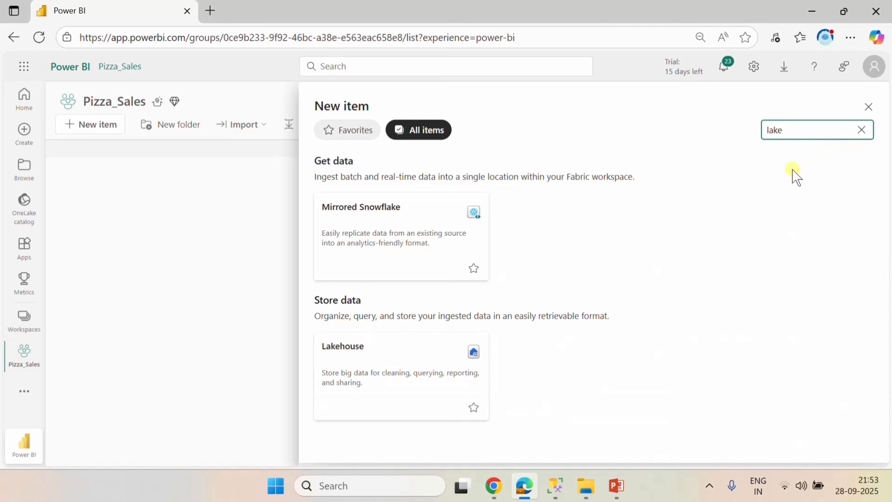
click(415, 370)
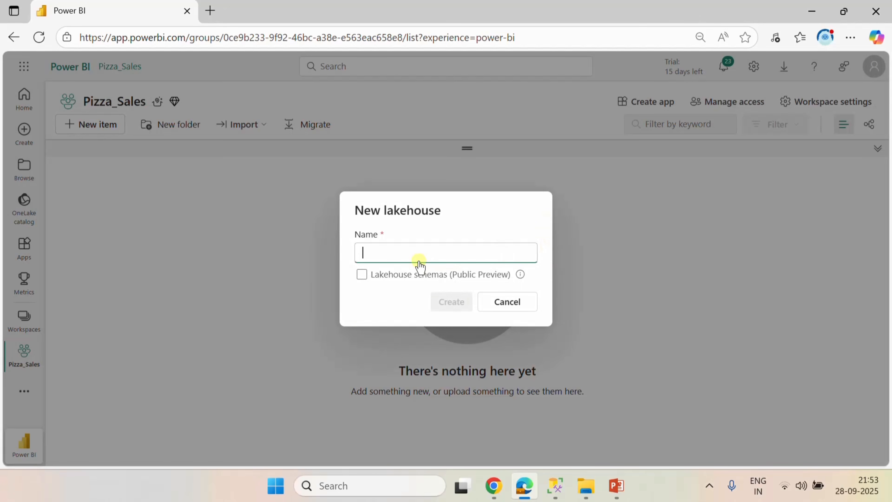
text(Pizza_Sales)
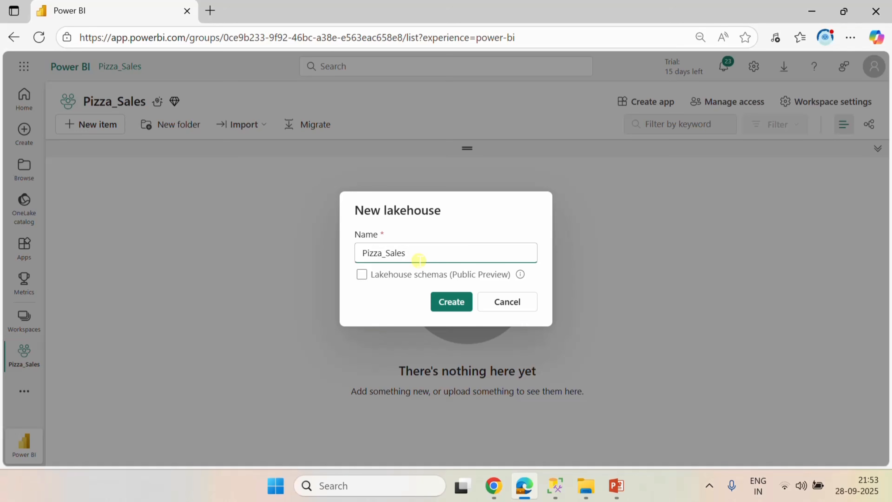
click(442, 305)
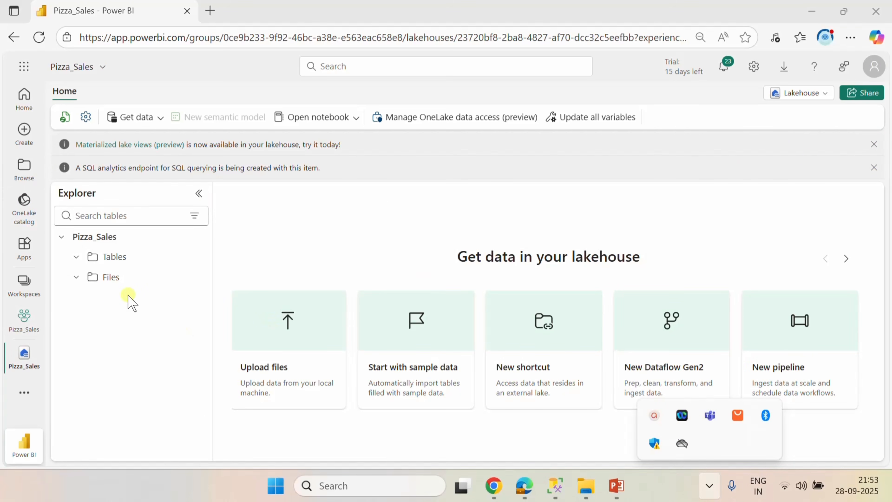
Close the lakehouse and create a Dataflow Gen2 named Pizza_Sales in the workspace, with Git integration, deployment pipelines and Public API scenarios disabled.
click(26, 318)
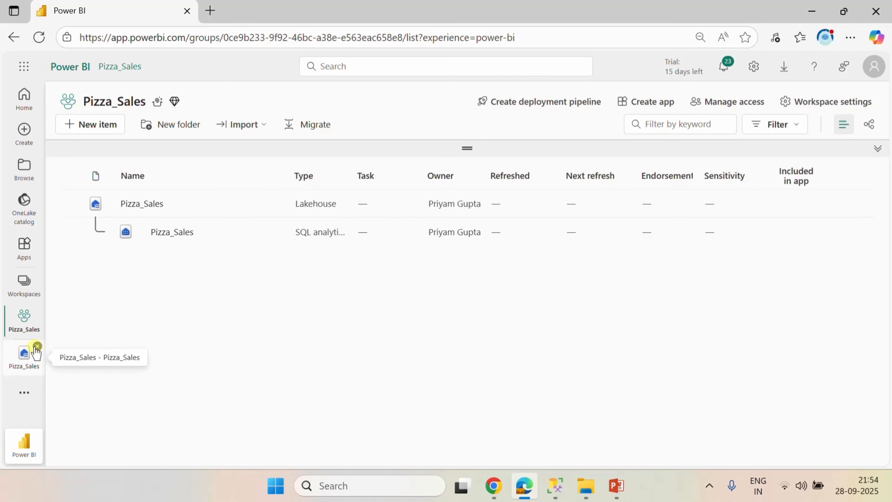
click(38, 347)
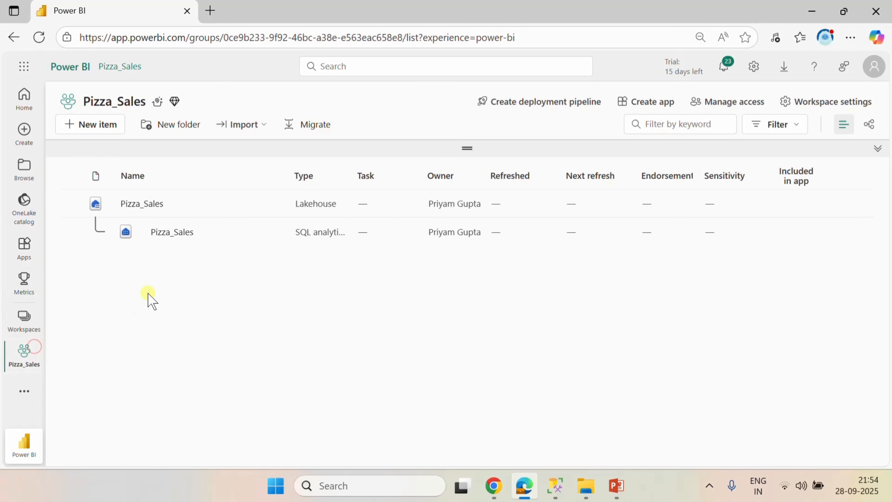
click(98, 130)
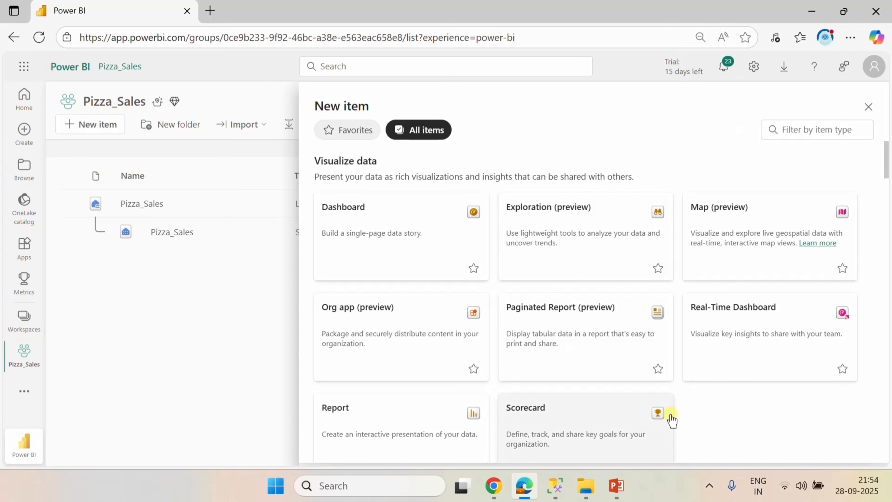
scroll(679, 380, down, 5)
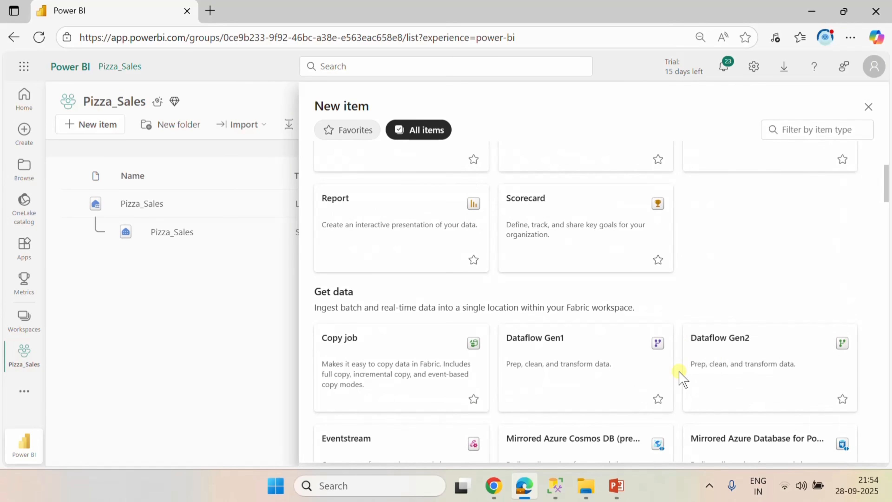
click(756, 371)
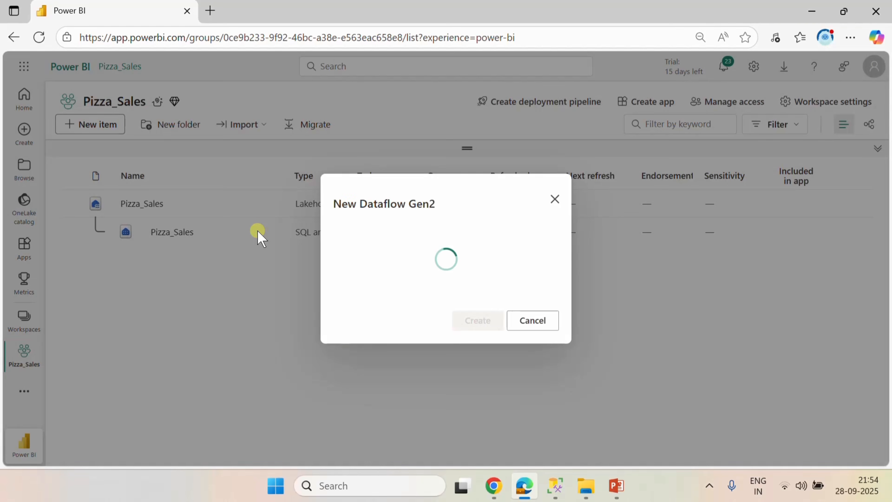
drag(396, 248, 256, 262)
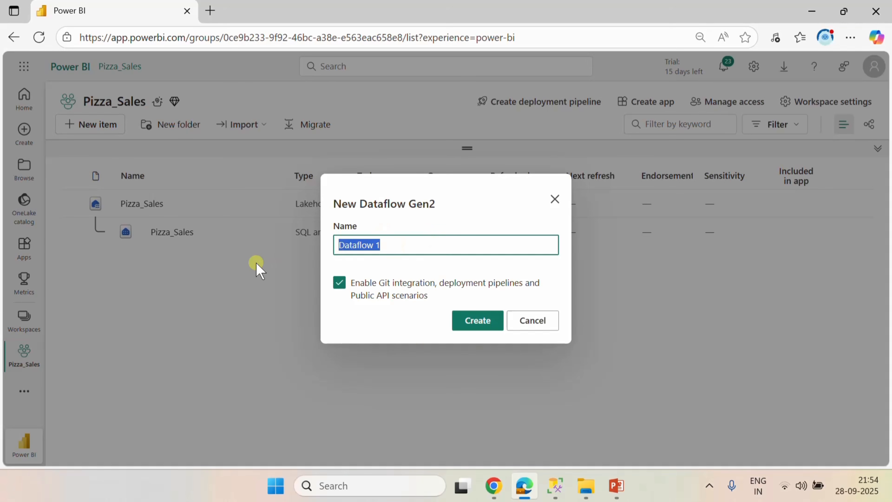
key(BackSpace)
text(Pizza_Sales)
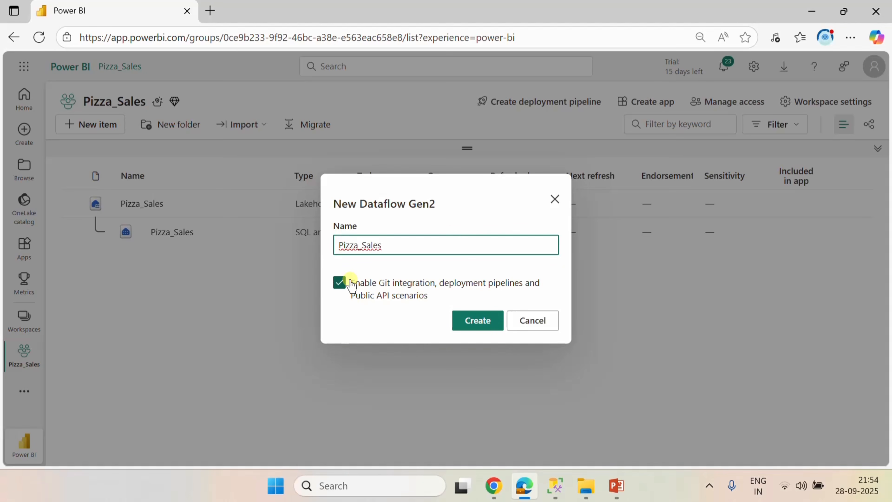
click(342, 286)
click(343, 286)
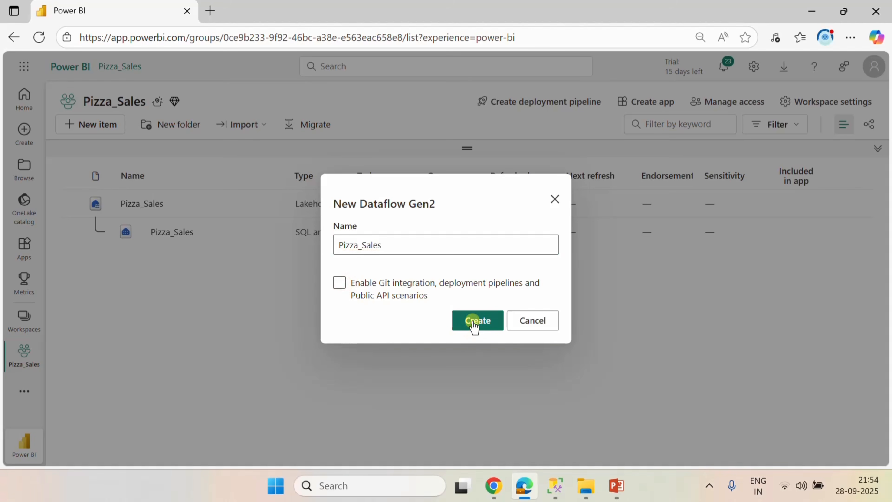
click(475, 321)
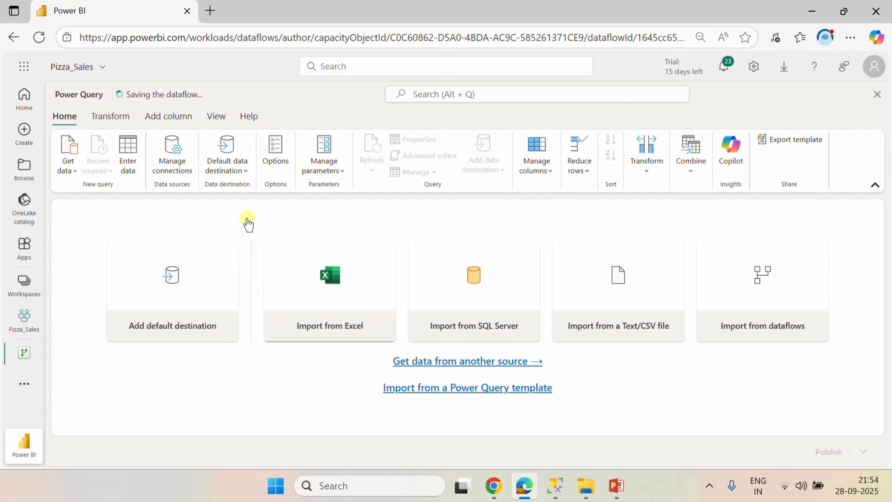
Connect to a SQL Server database source with the server name and database Projects, and load its Pizza_Sales table into the dataflow.
click(66, 166)
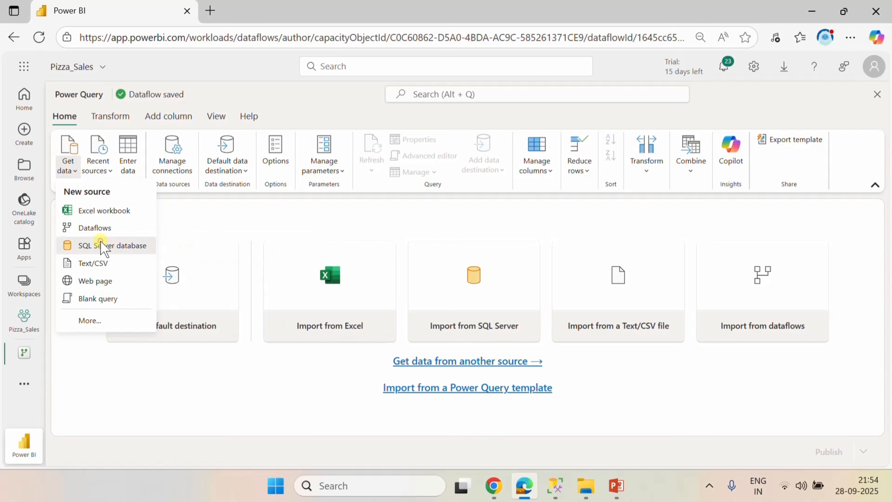
click(103, 245)
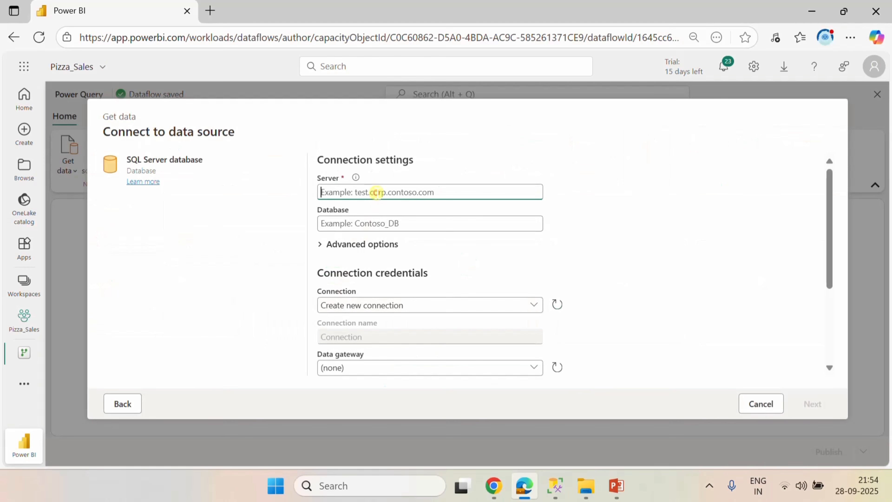
text(P)
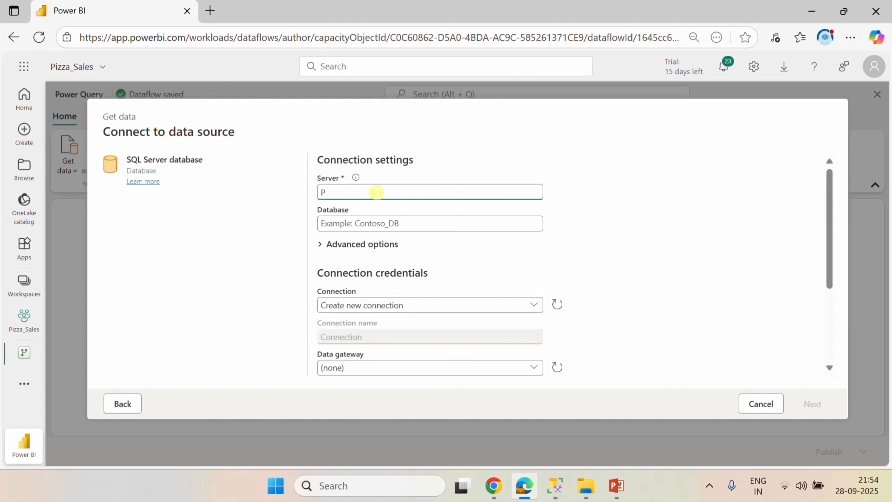
text(RIYAM)
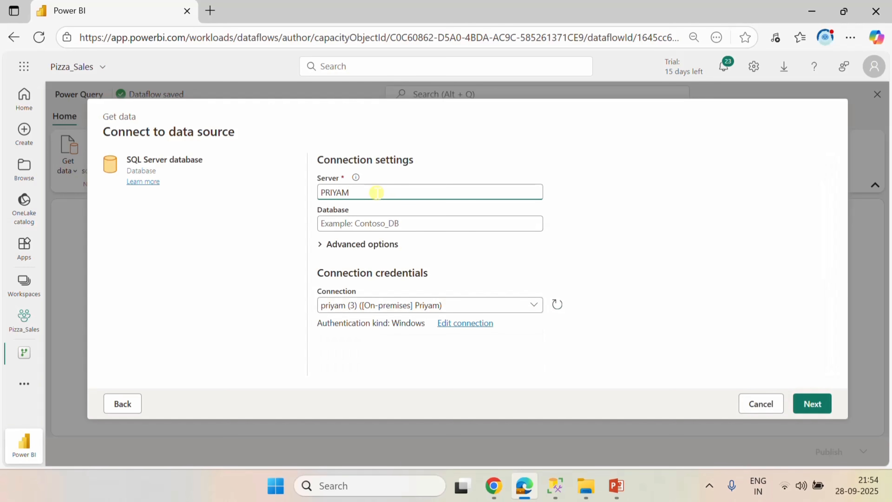
click(361, 223)
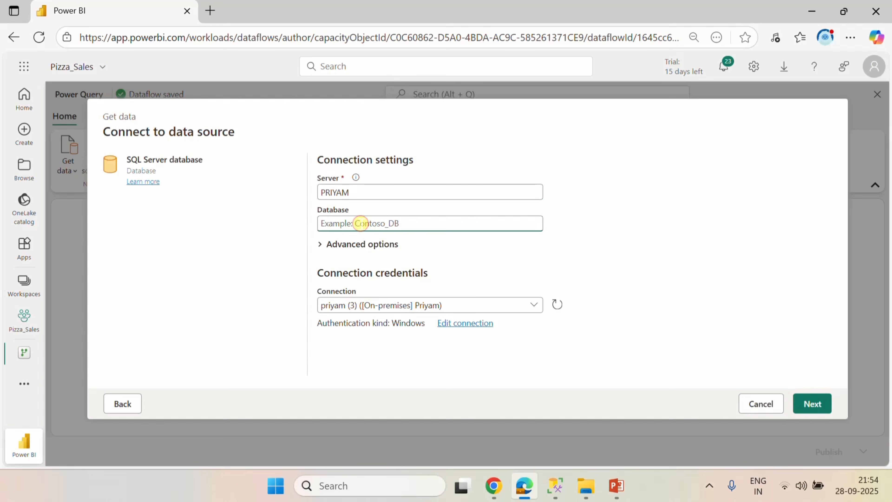
text(p)
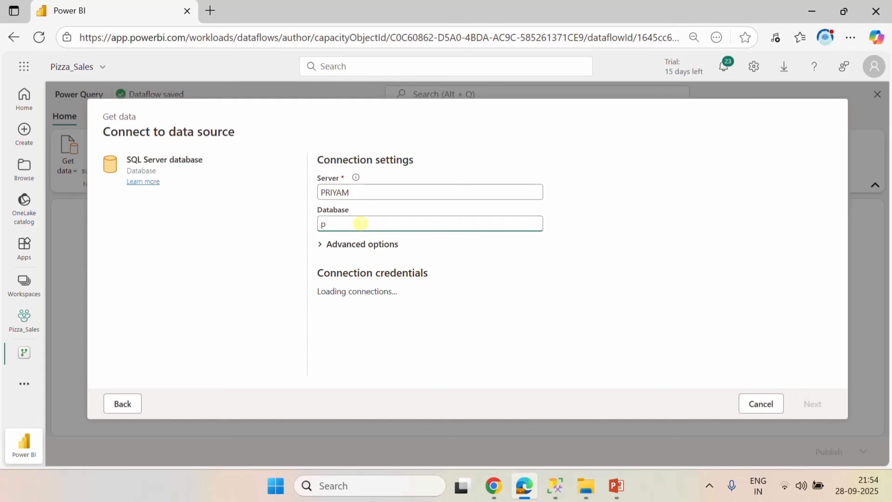
key(BackSpace)
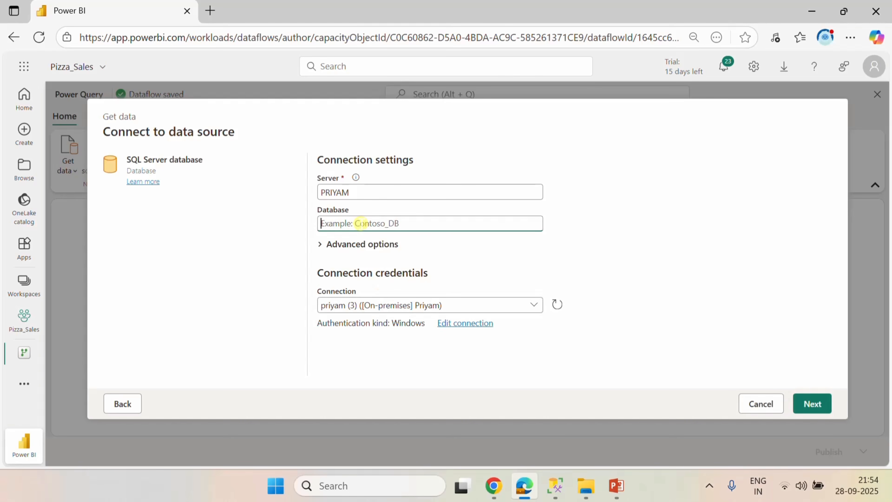
text(Projects)
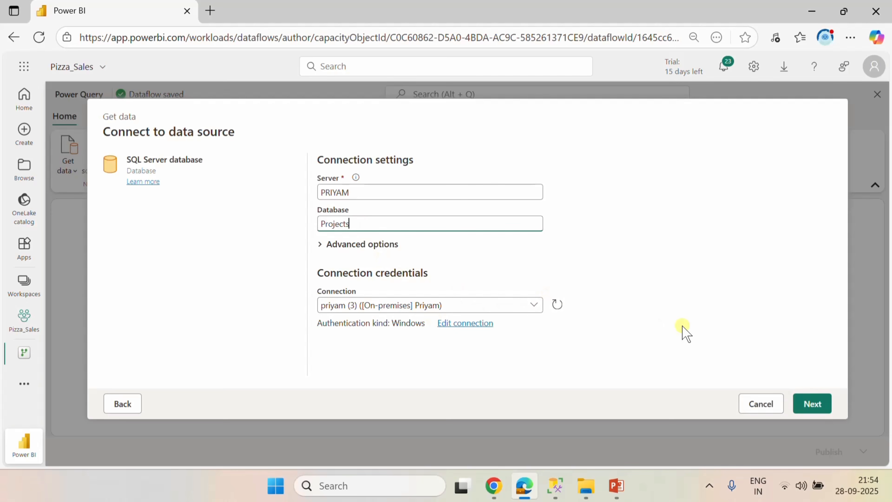
click(813, 404)
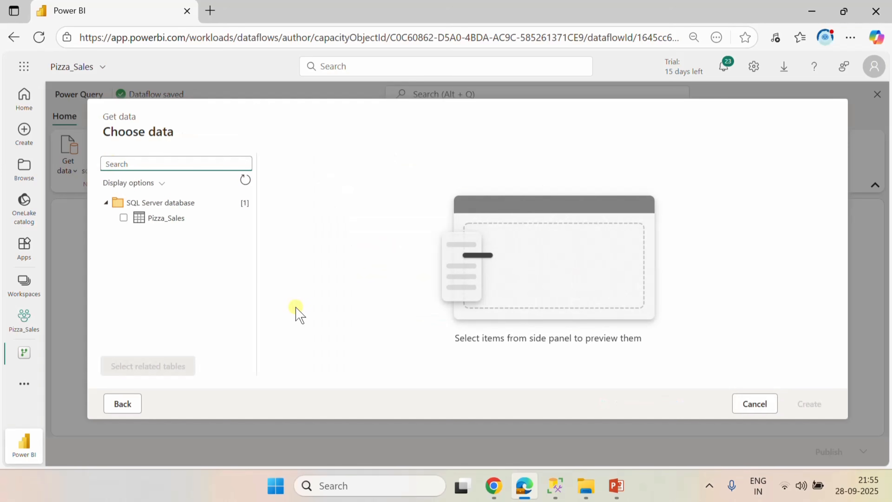
click(123, 218)
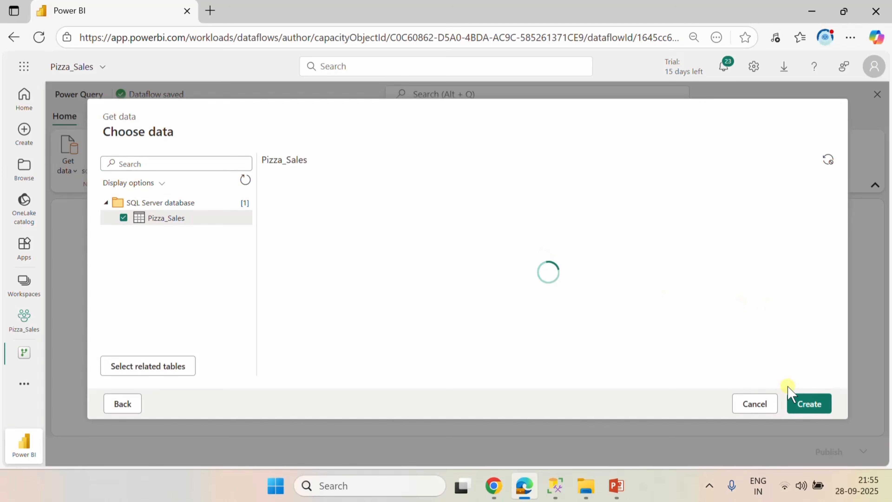
click(818, 408)
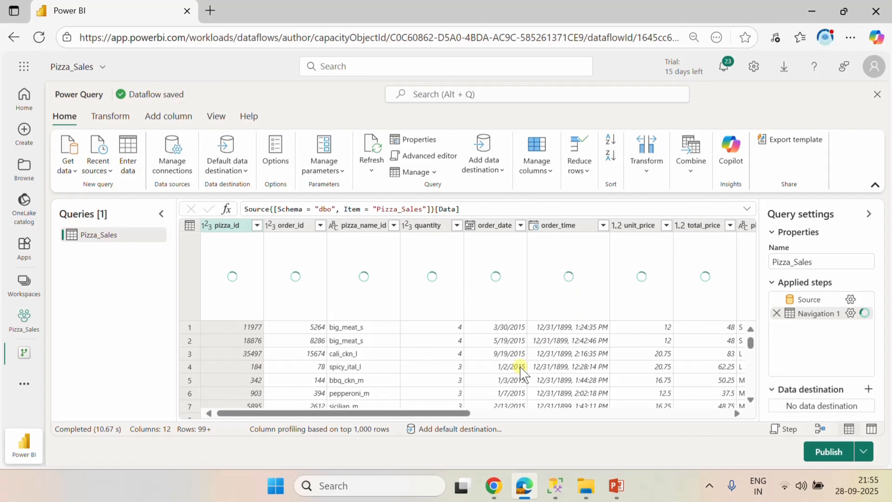
Check the distinct values in the pizza_size column, and replace the value M with Medium in that column.
drag(417, 413, 538, 424)
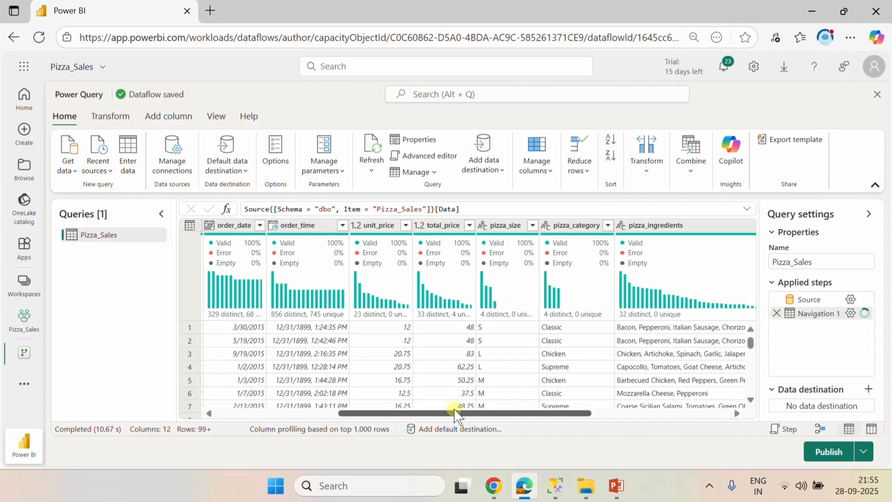
mouse_move(616, 487)
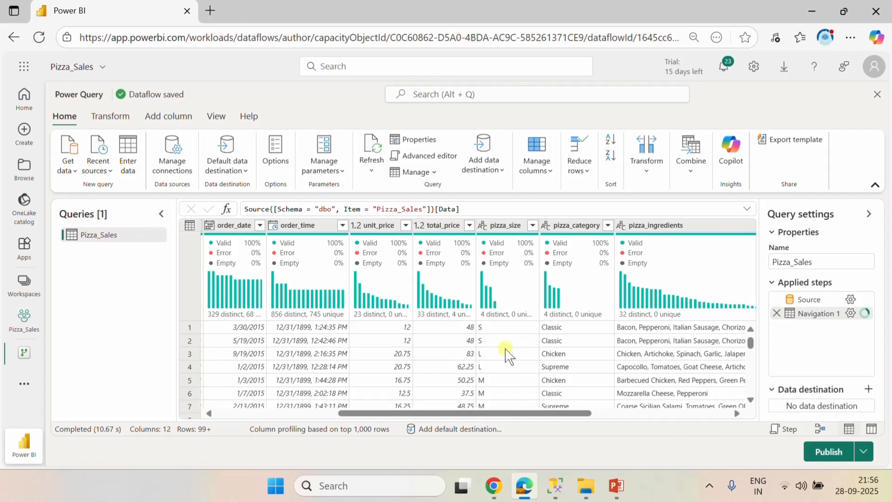
click(531, 225)
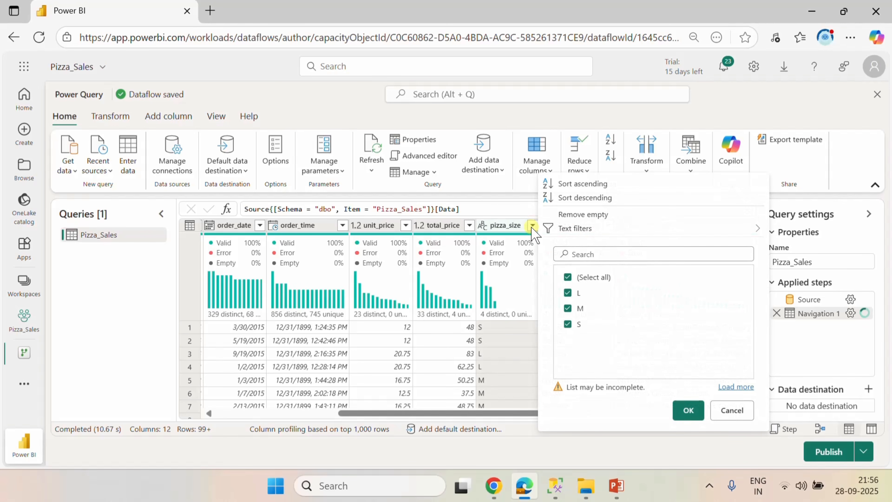
click(731, 409)
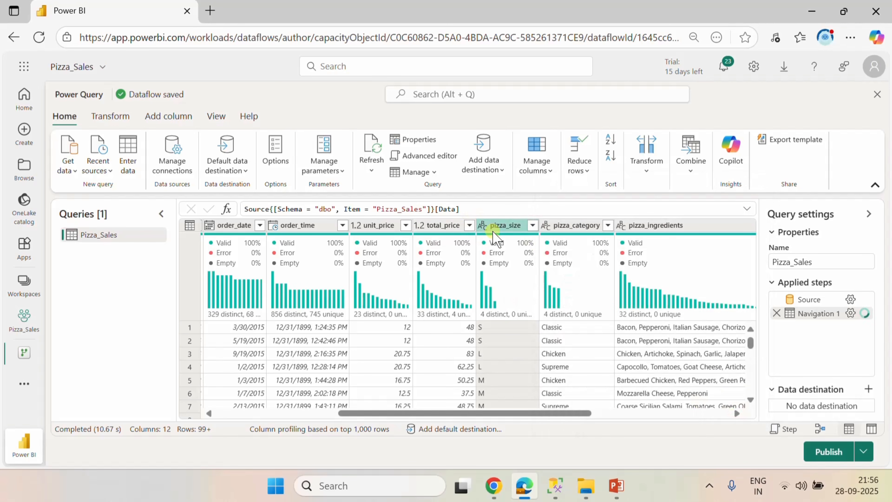
right_click(494, 228)
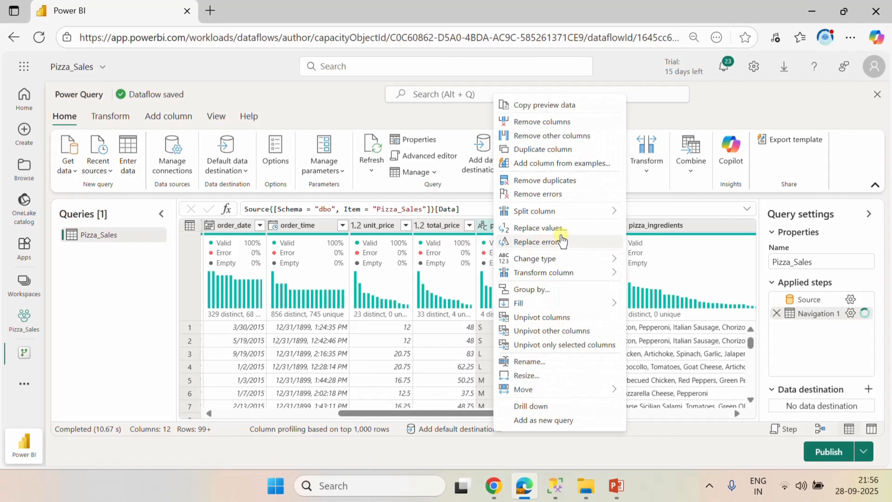
click(547, 229)
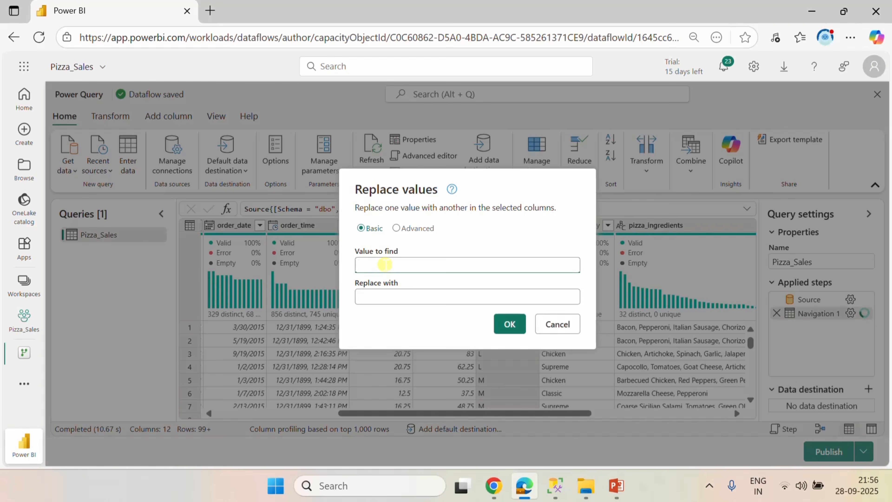
text(M)
click(389, 298)
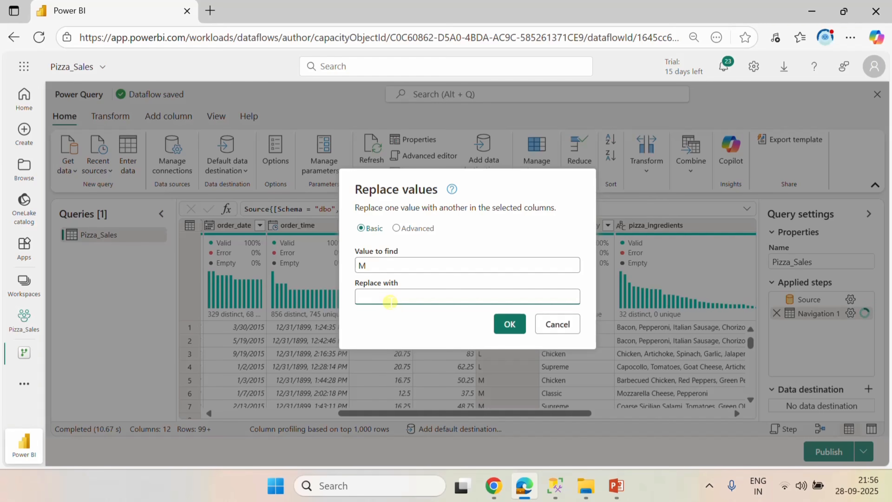
text(Medium)
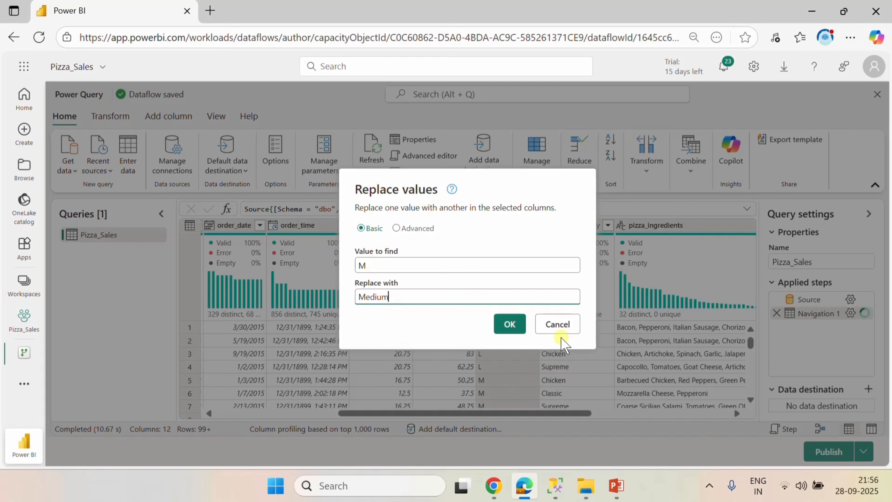
click(509, 324)
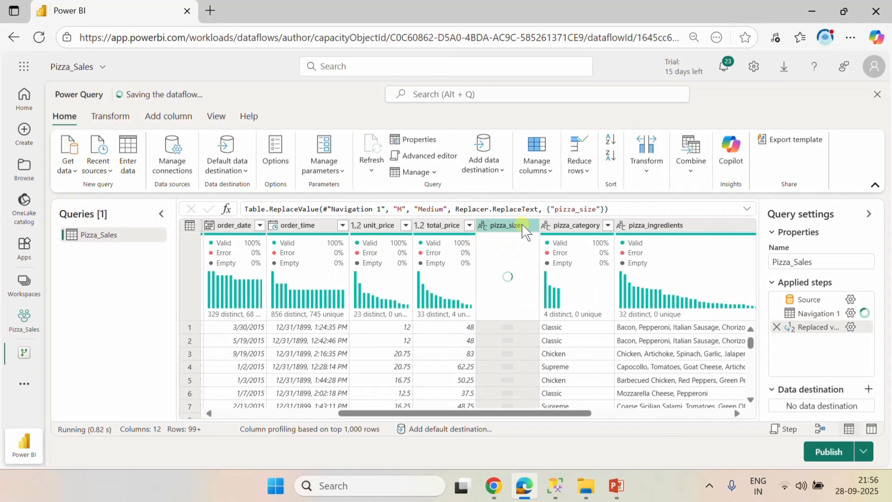
Replace the value L with Large in the pizza_size column.
right_click(516, 232)
click(563, 230)
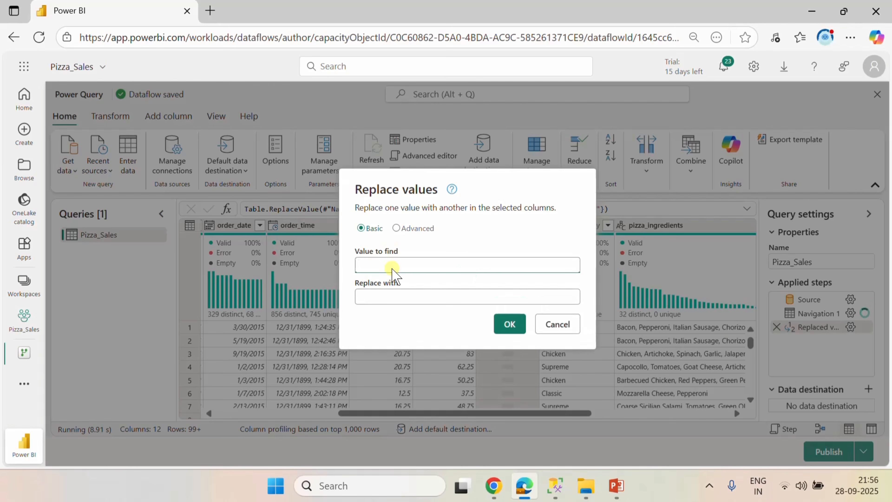
text(L)
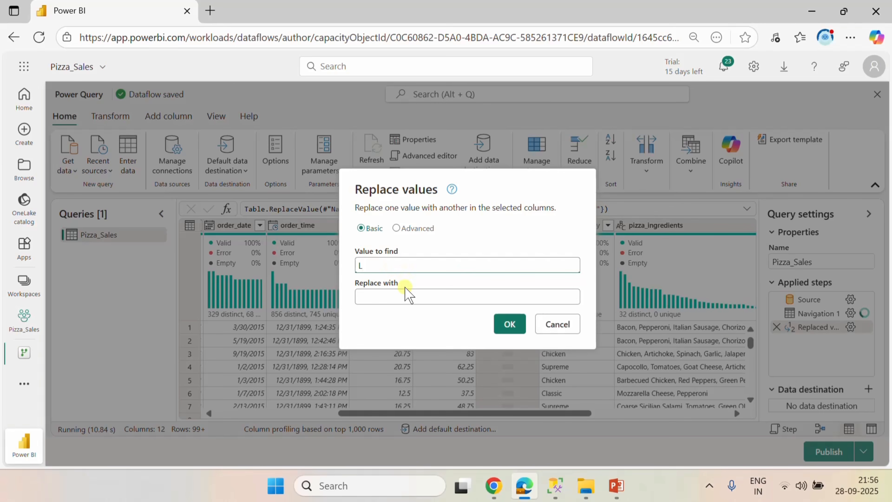
click(403, 294)
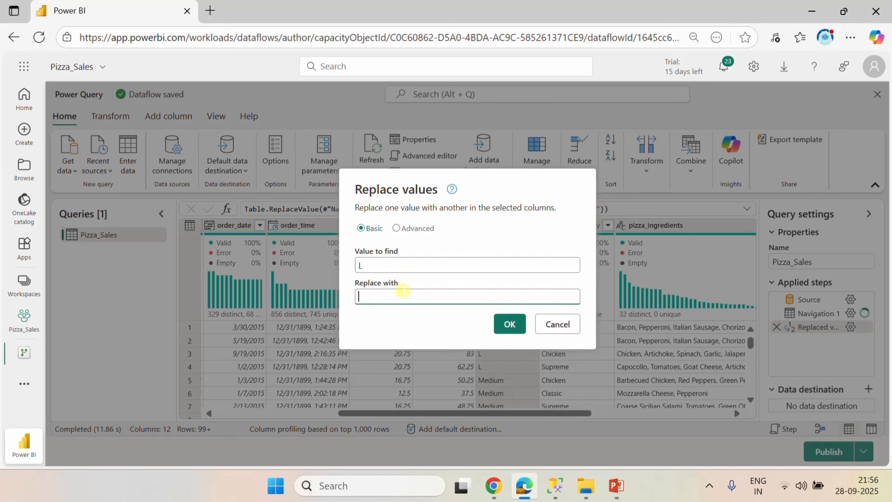
text(Large)
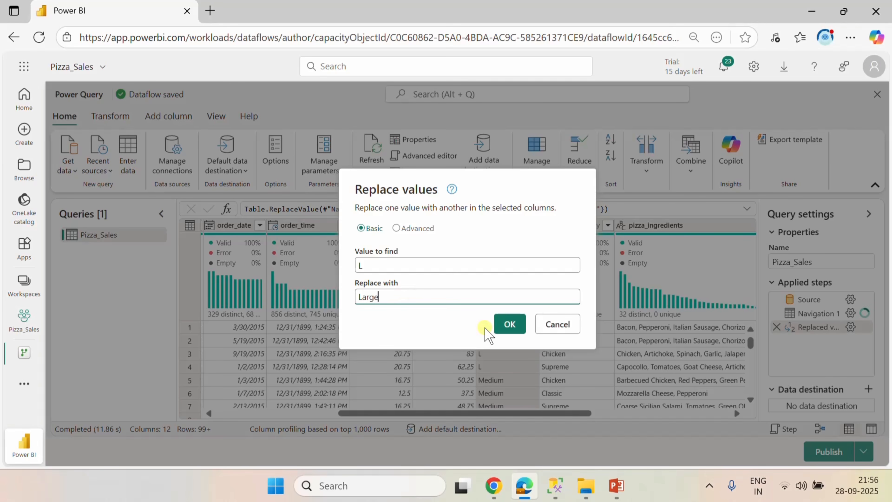
click(516, 325)
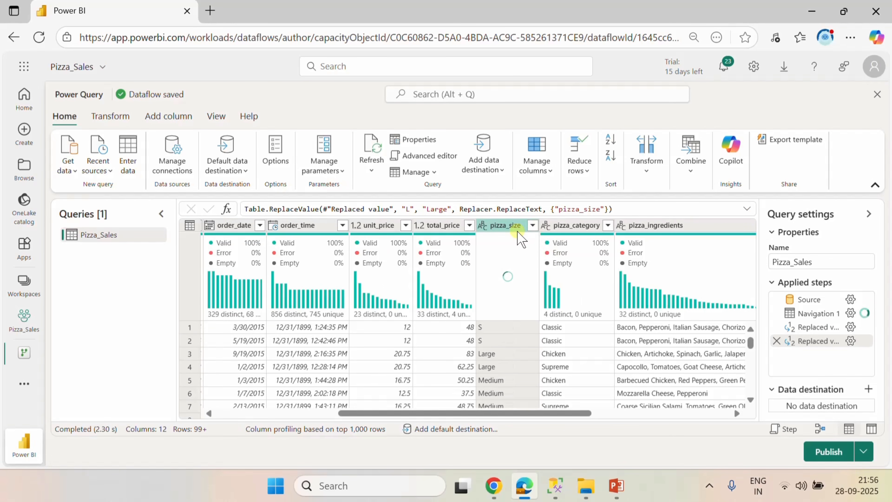
Replace the value S with Regular in the pizza_size column.
right_click(501, 227)
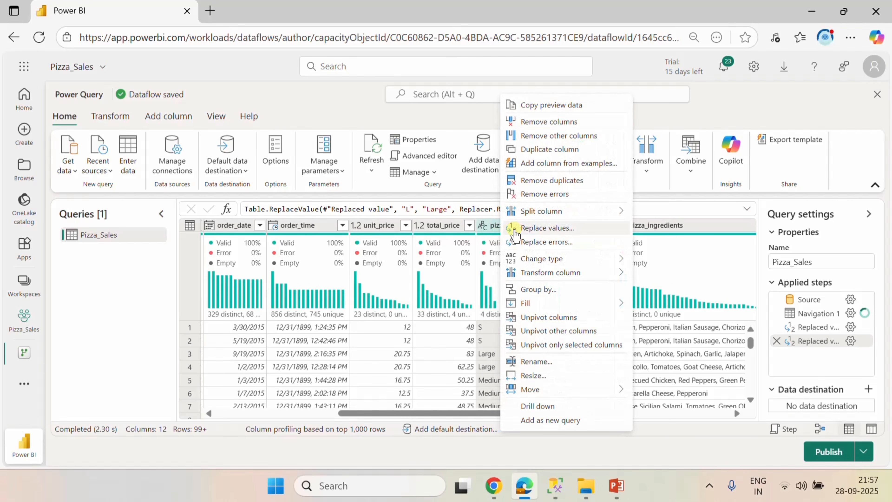
click(561, 228)
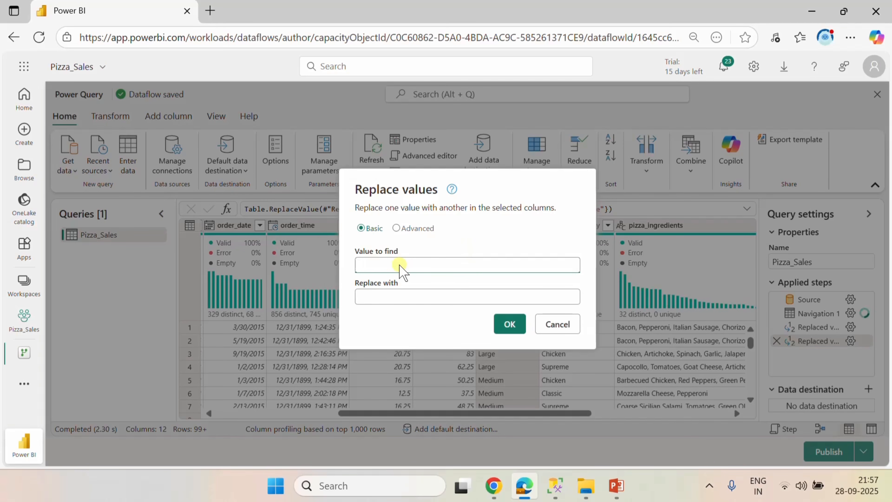
text(S)
click(407, 292)
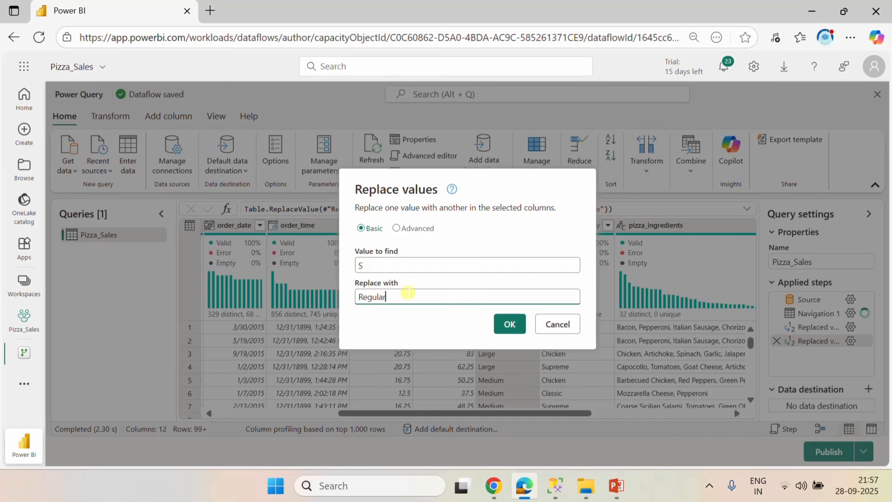
click(517, 328)
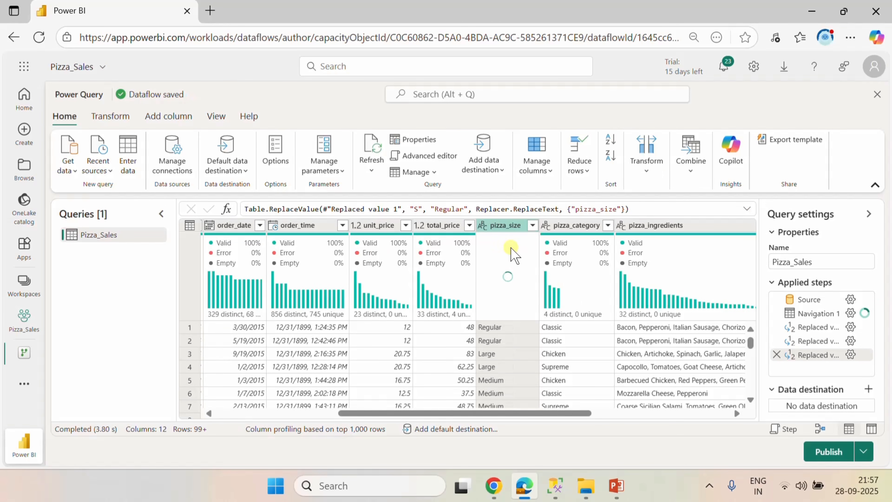
Load the full list of distinct pizza_size values to check them, and replace XLarge with X-Large in that column.
click(532, 225)
click(752, 388)
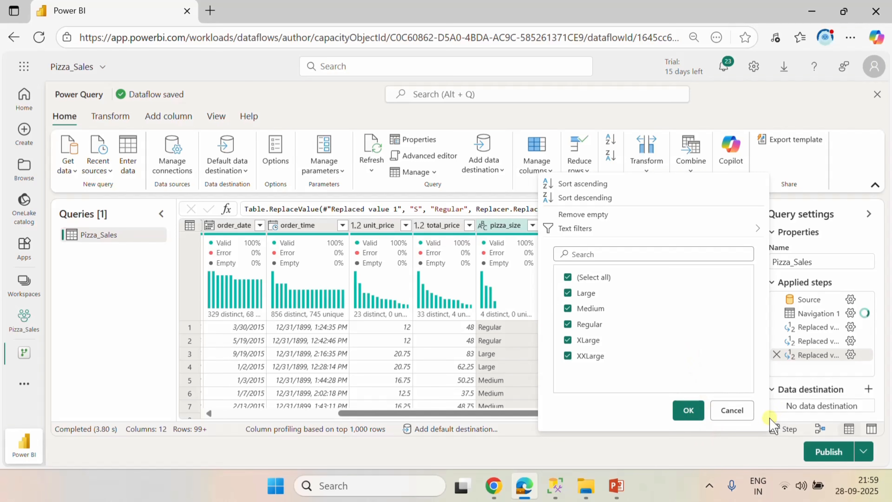
click(714, 410)
right_click(506, 226)
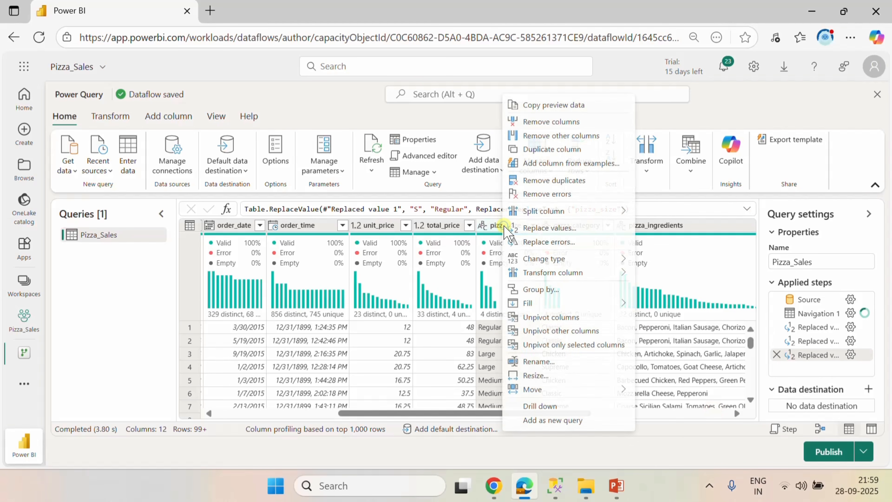
click(546, 228)
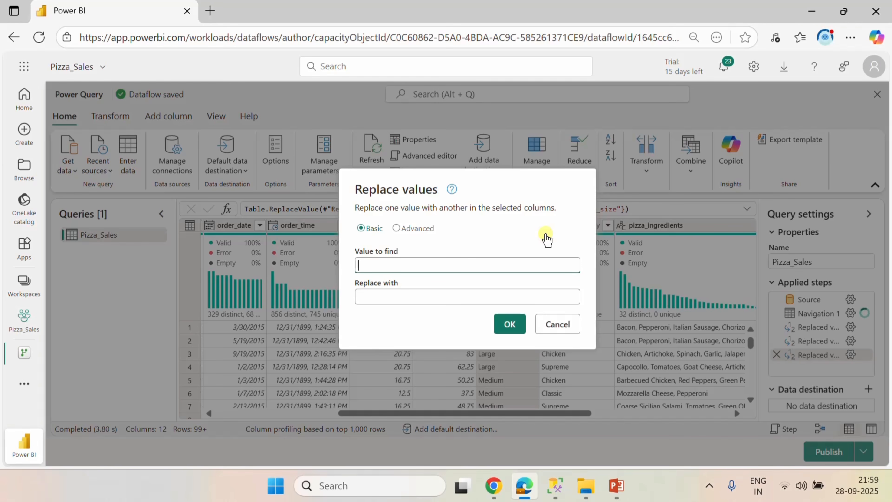
text(XLarge)
click(409, 300)
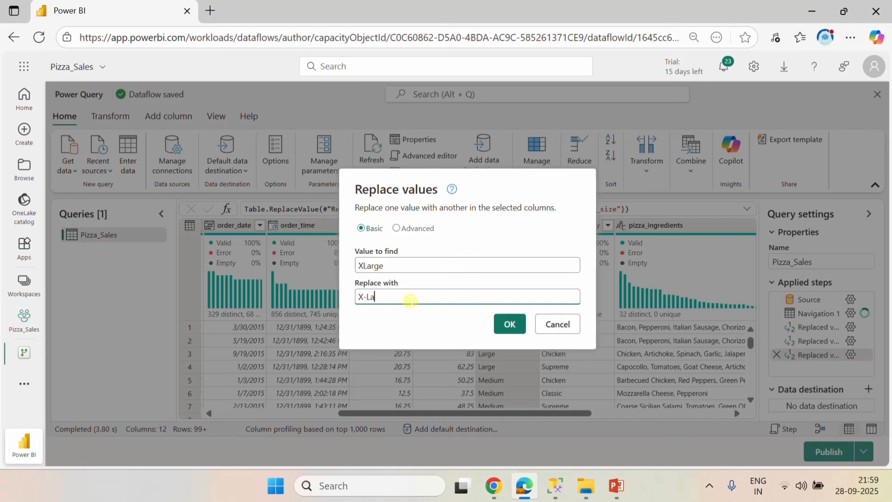
text(X-Large)
click(509, 328)
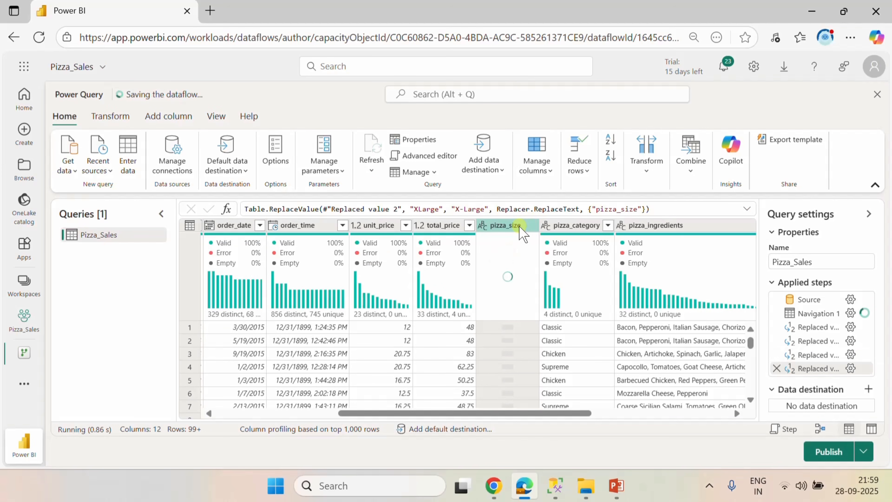
Replace the value XXLarge with XX-Large in the pizza_size column.
right_click(519, 225)
click(585, 229)
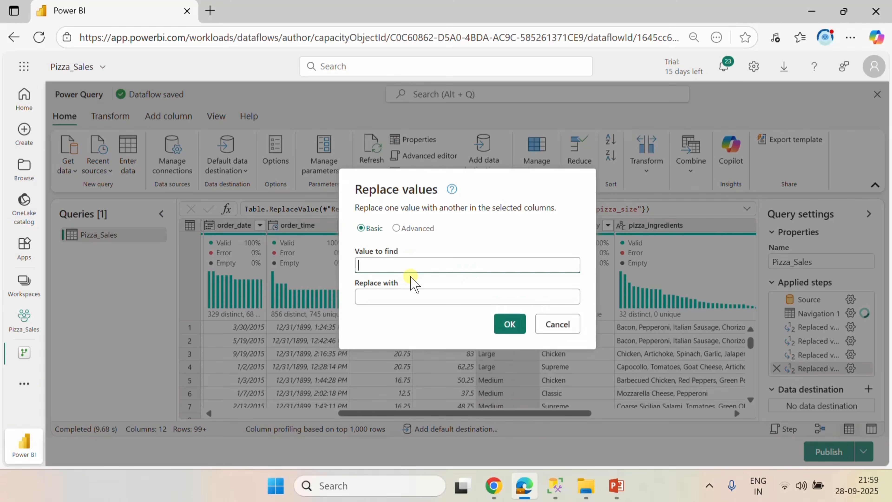
text(XXLarge)
click(402, 292)
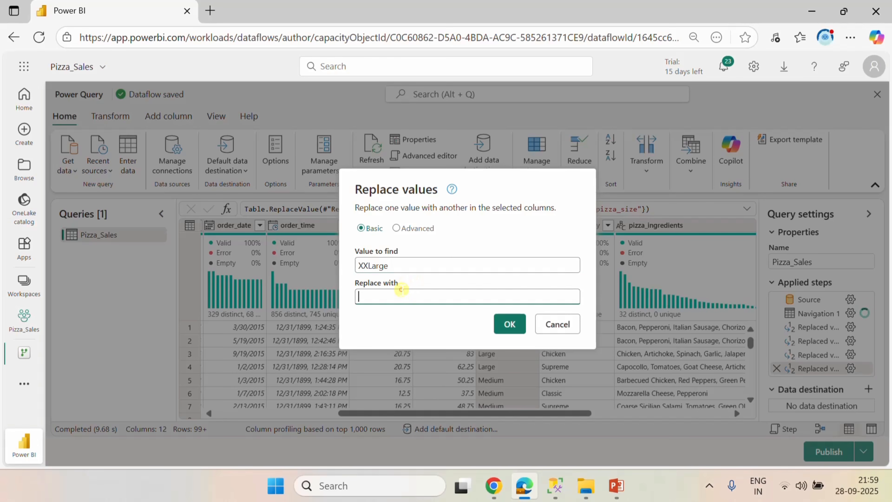
text(XX-Large)
click(512, 324)
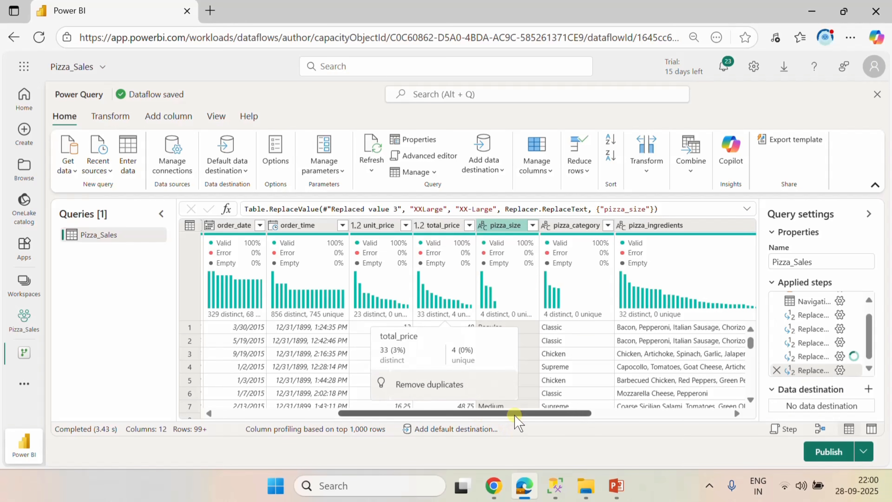
Add a Lakehouse data destination to the Pizza_Sales query, using the existing lakehouse connection.
drag(515, 415, 705, 422)
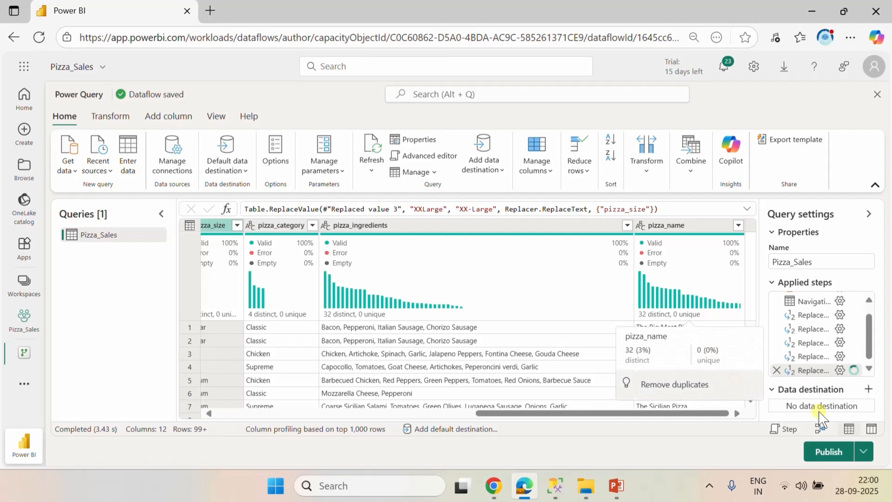
click(868, 389)
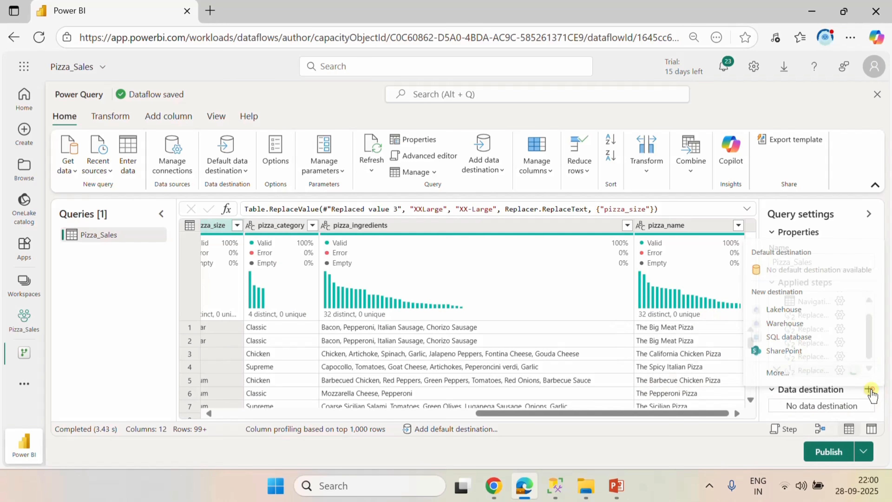
click(782, 306)
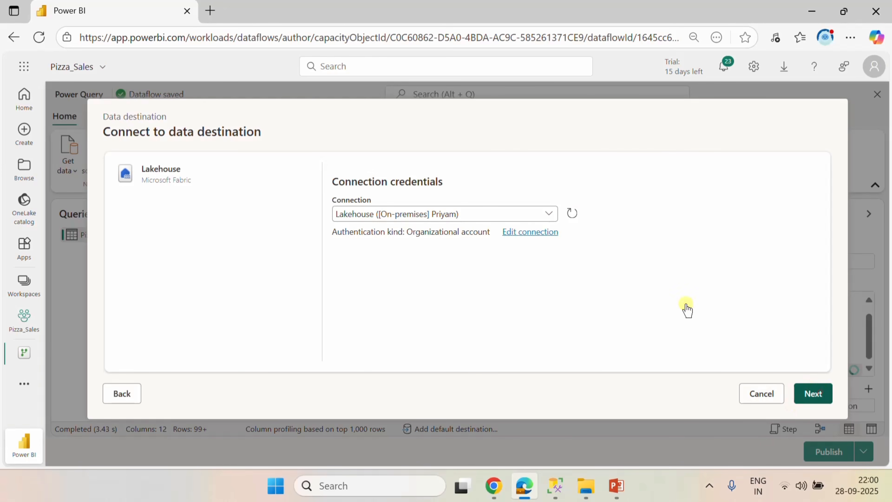
click(820, 391)
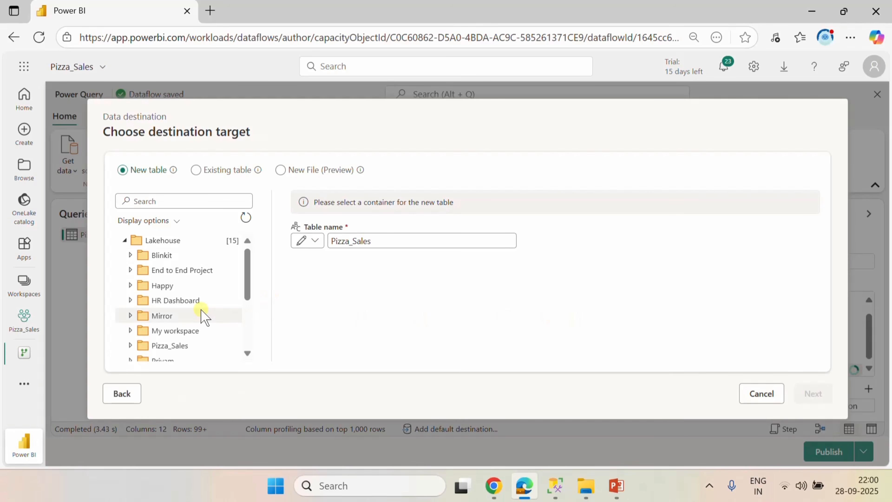
Choose the Pizza_Sales lakehouse in the Pizza_Sales workspace as the target for a new table named Pizza_Sales.
scroll(201, 316, down, 3)
click(143, 278)
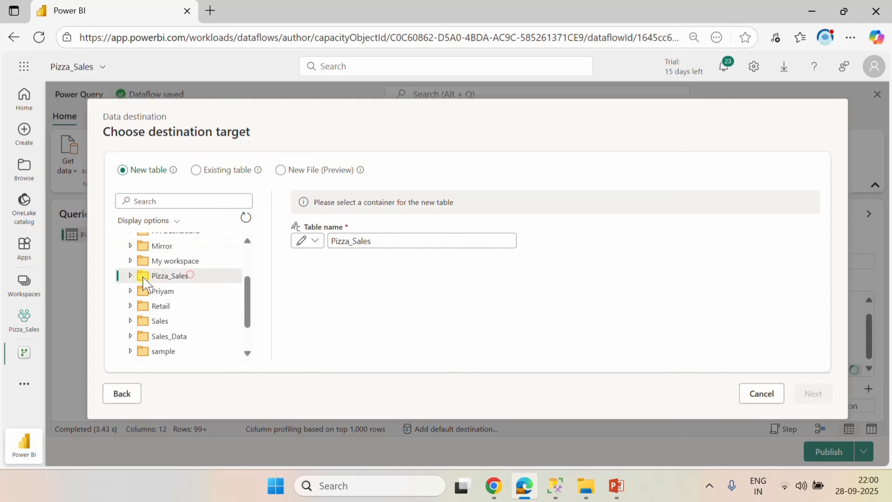
click(131, 276)
click(183, 276)
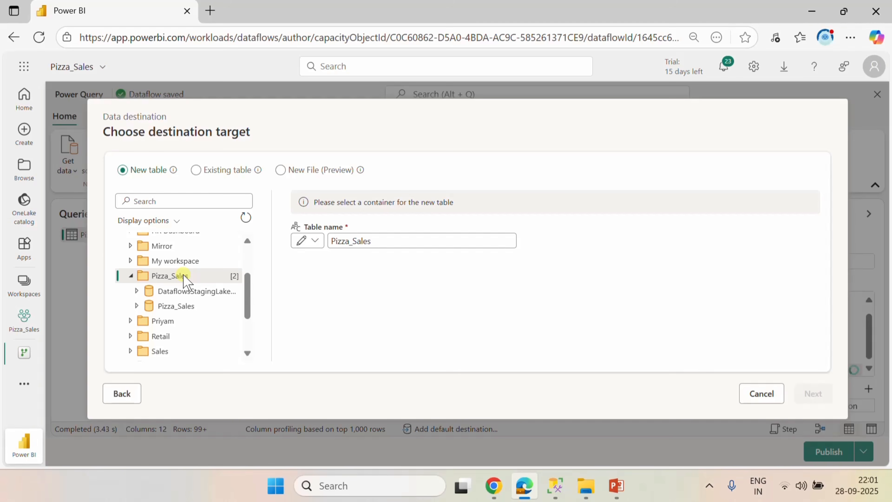
click(186, 306)
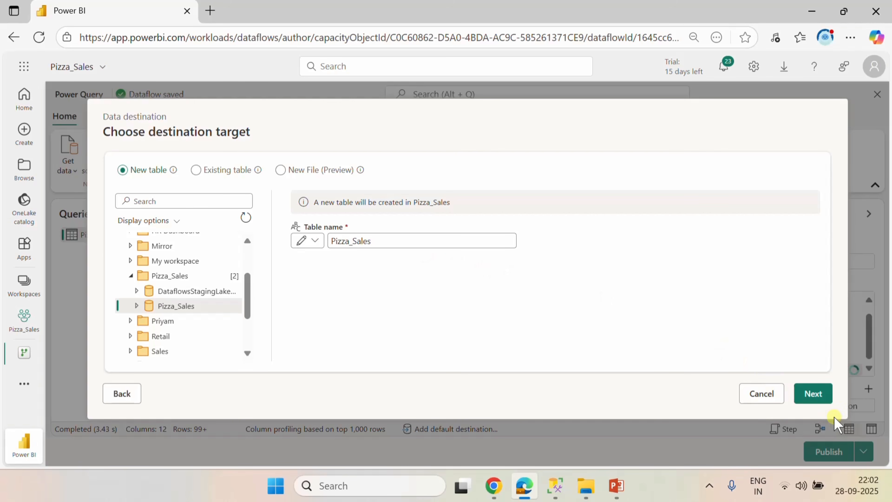
click(817, 392)
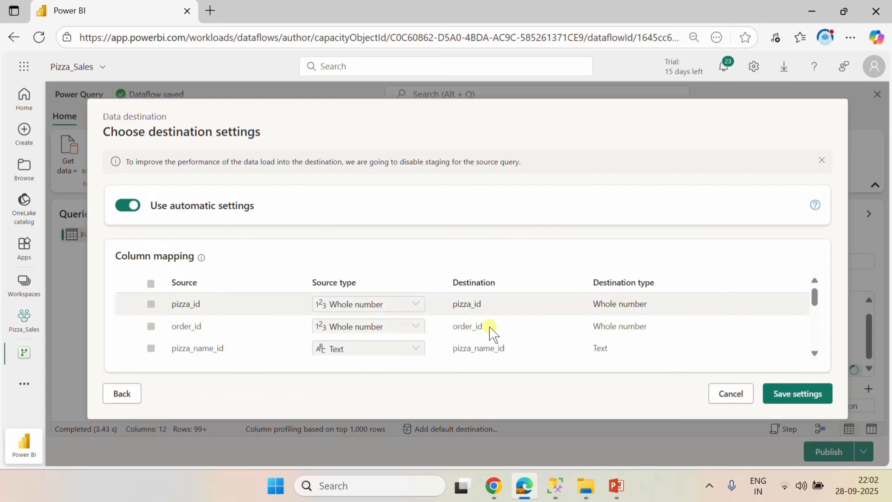
Review the column mapping, save the destination with automatic settings, and publish the dataflow.
scroll(444, 335, down, 1)
scroll(444, 336, down, 8)
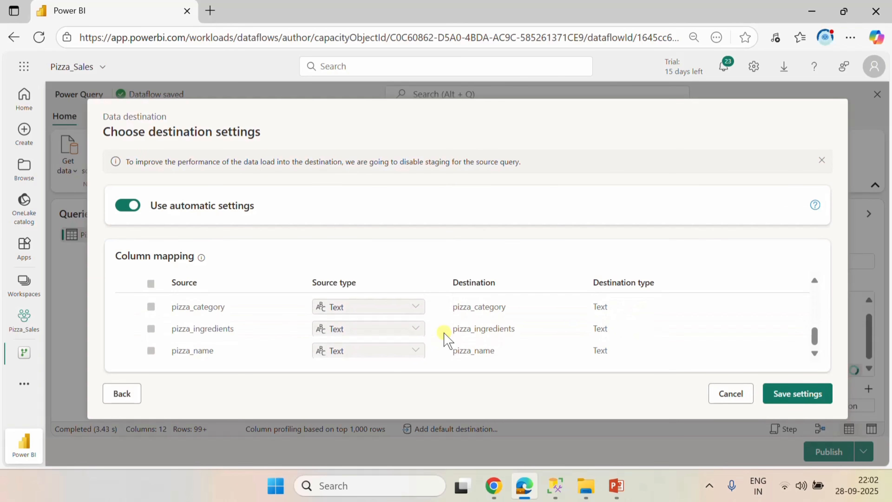
scroll(444, 336, up, 10)
scroll(444, 332, down, 8)
scroll(444, 337, up, 2)
scroll(444, 337, down, 2)
click(811, 396)
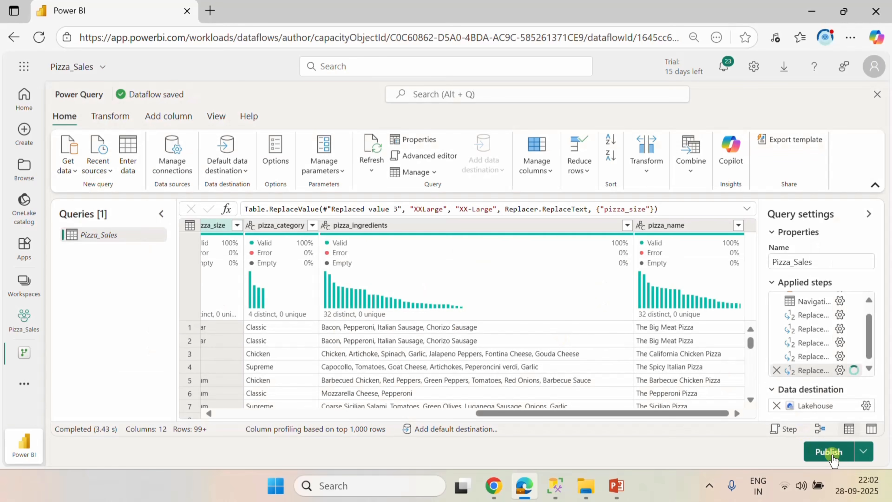
click(830, 453)
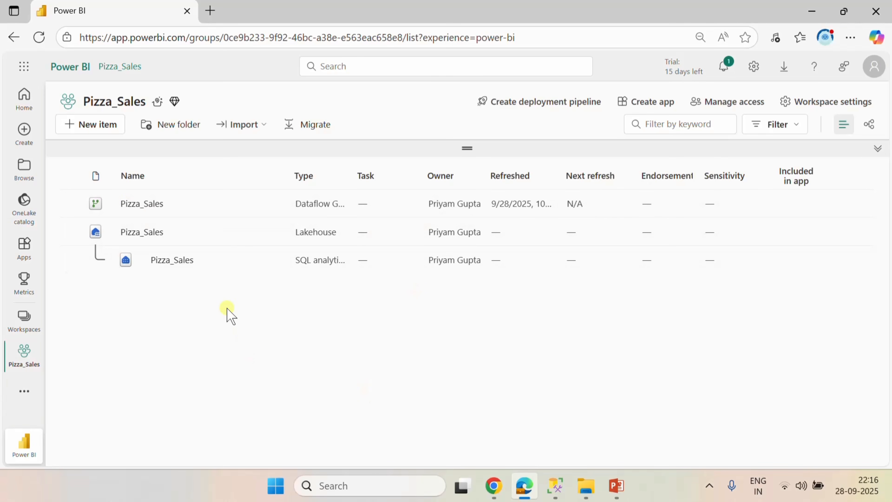
Open the Pizza_Sales lakehouse, refresh it, and preview the rows of the Pizza_Sales table.
click(142, 233)
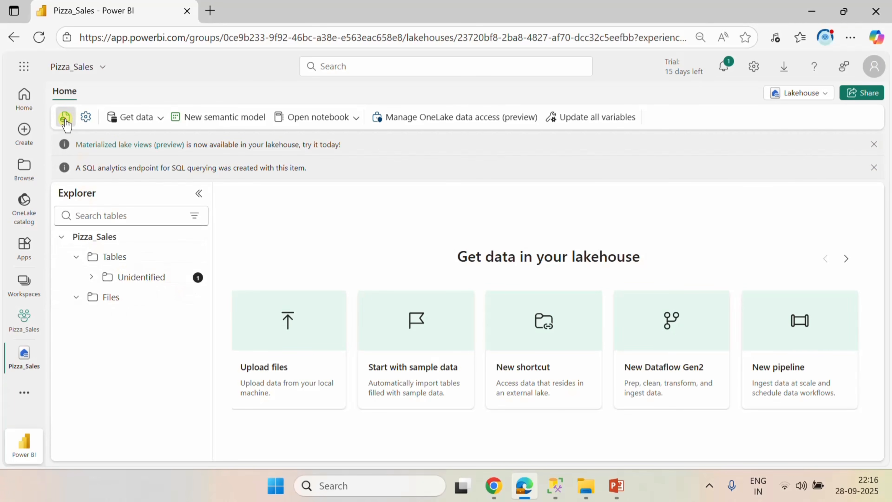
click(64, 117)
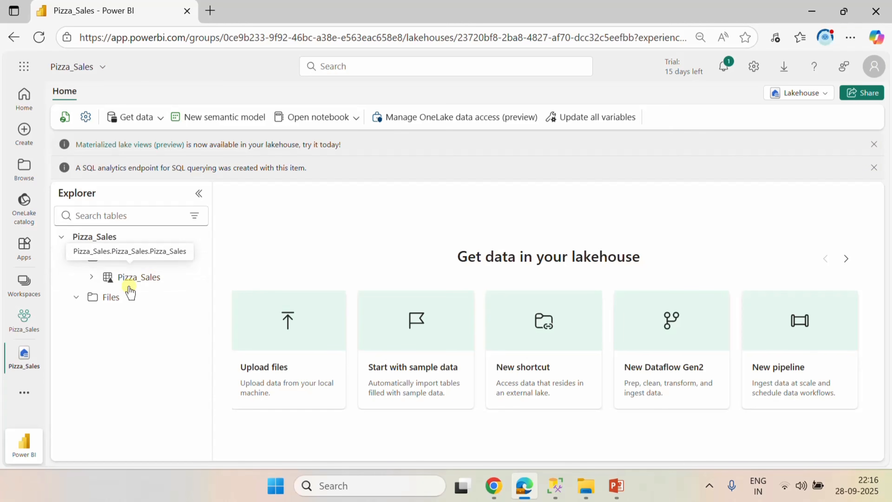
click(132, 277)
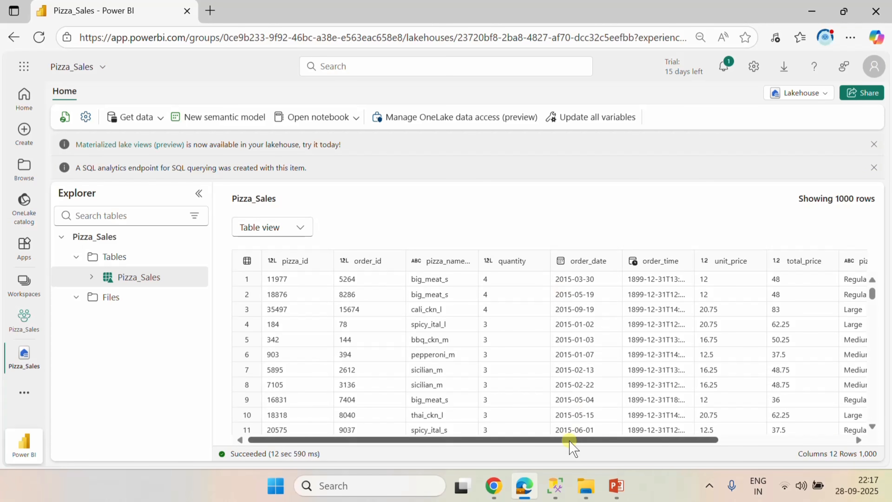
drag(581, 439, 522, 440)
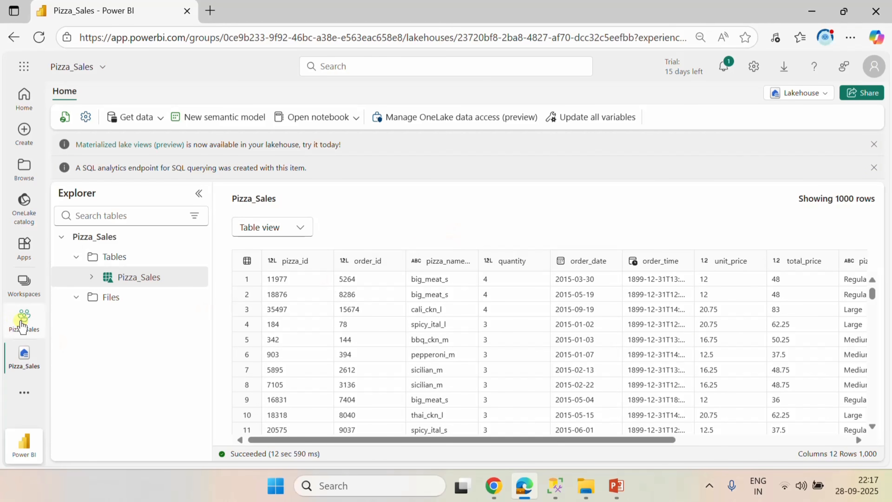
Return to the Pizza_Sales workspace, close and reopen the lakehouse, and switch it to the SQL analytics endpoint.
click(37, 334)
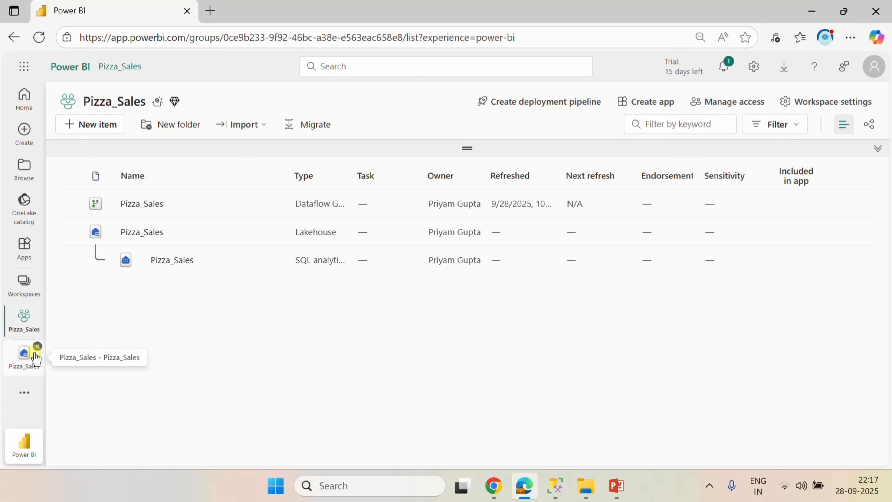
click(37, 349)
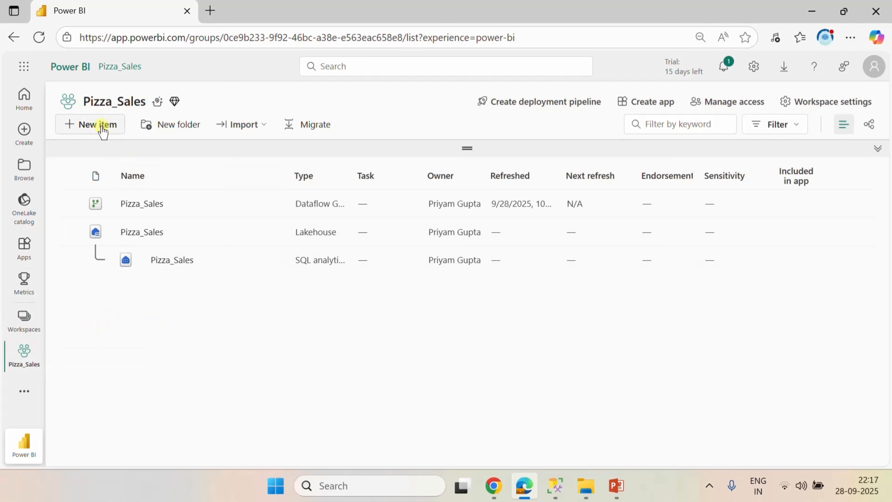
click(147, 232)
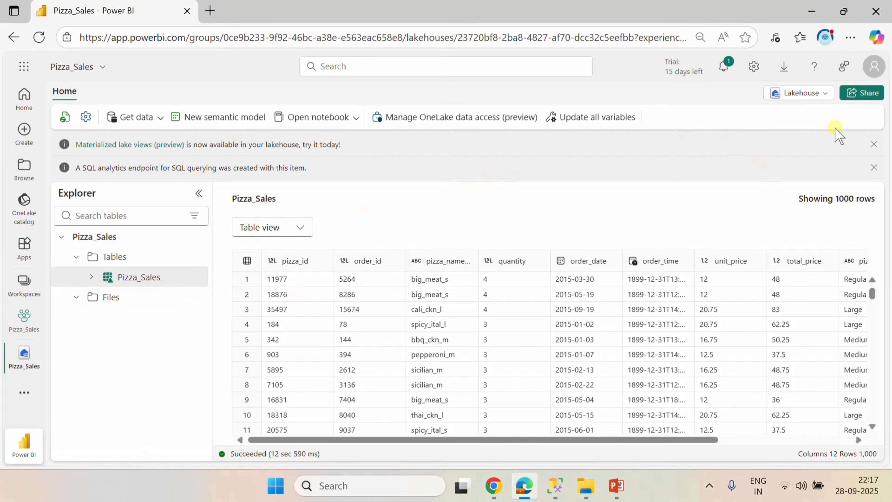
click(801, 92)
click(782, 139)
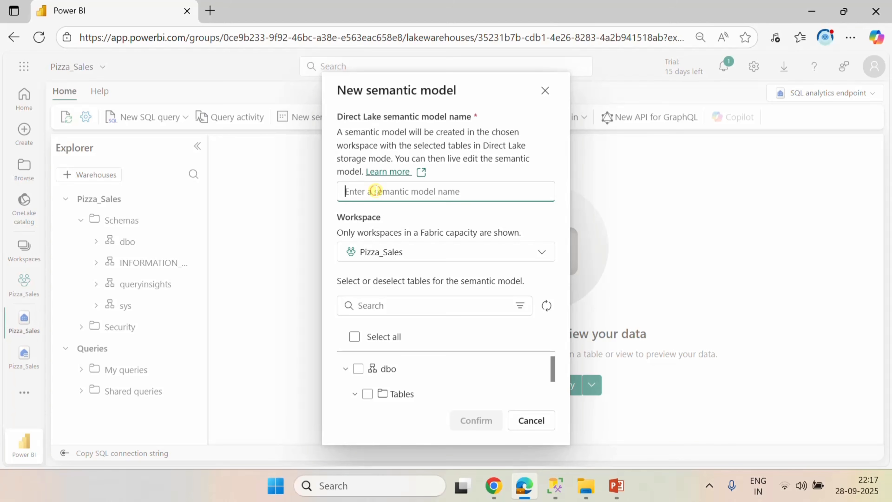
Create a semantic model named Pizza_Sales in the Pizza_Sales workspace that includes the dbo Pizza_Sales table.
text(Pizza_Sales)
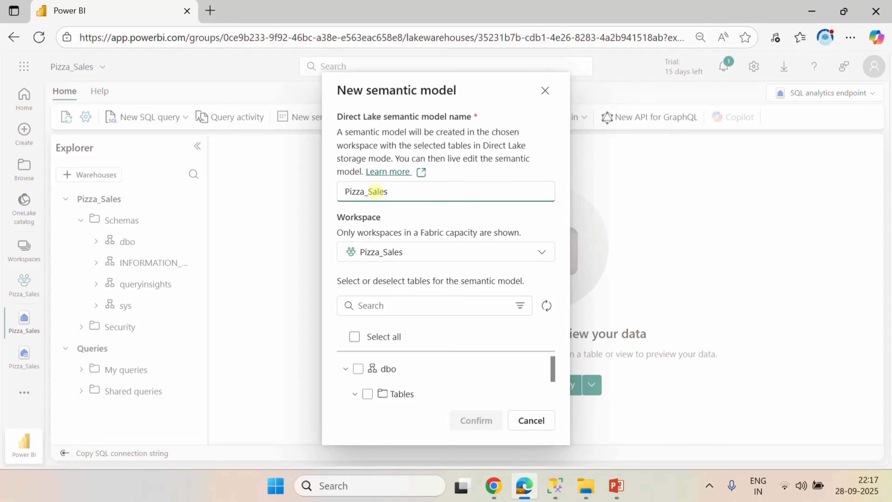
scroll(429, 375, down, 1)
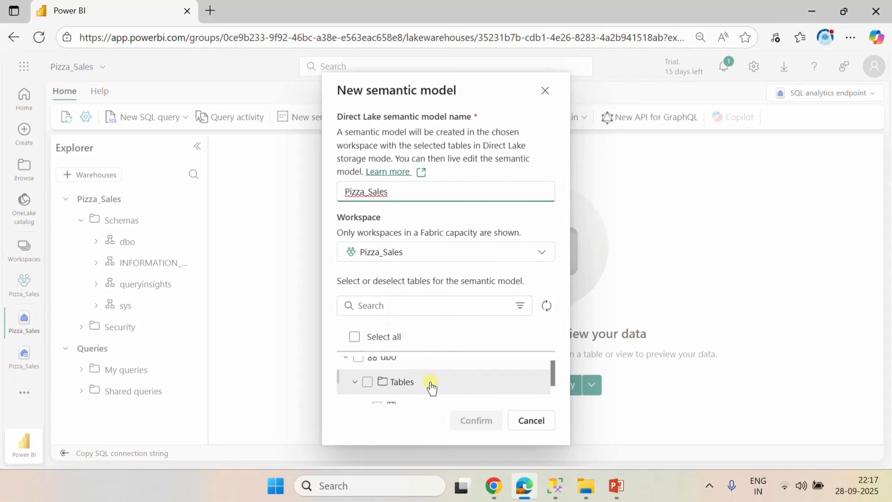
scroll(431, 387, down, 3)
scroll(431, 387, up, 3)
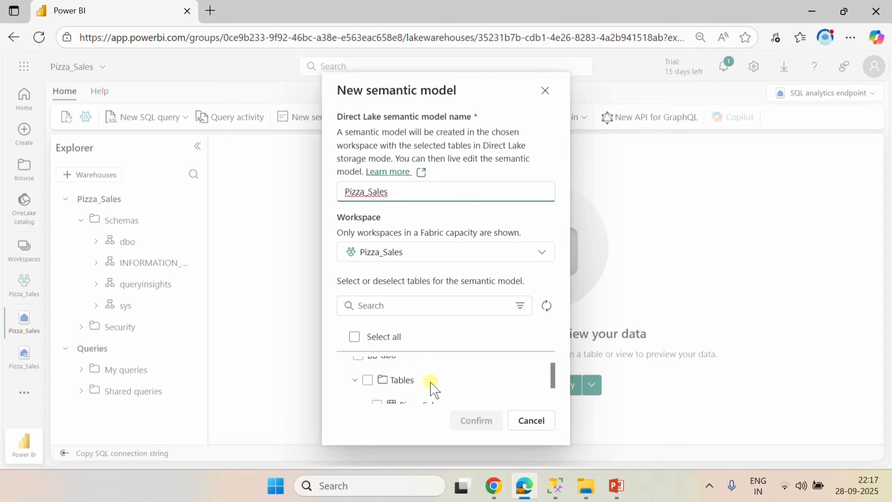
click(375, 401)
scroll(464, 375, down, 3)
scroll(464, 375, up, 3)
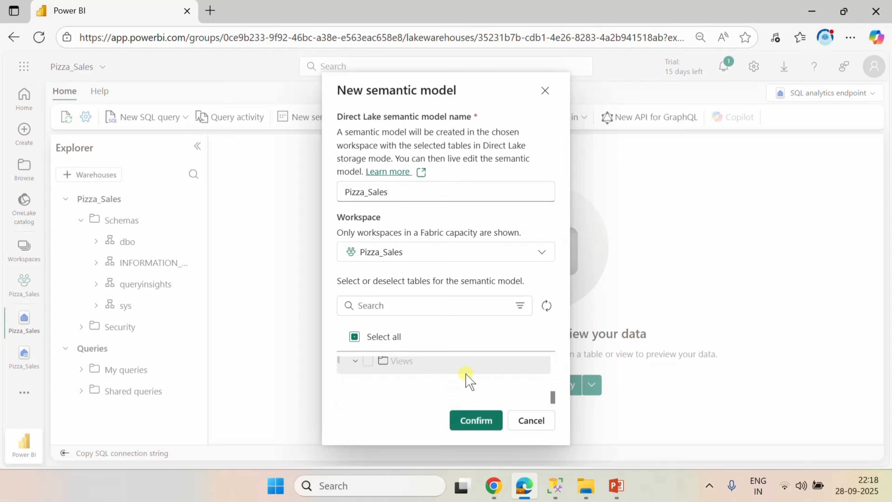
click(482, 423)
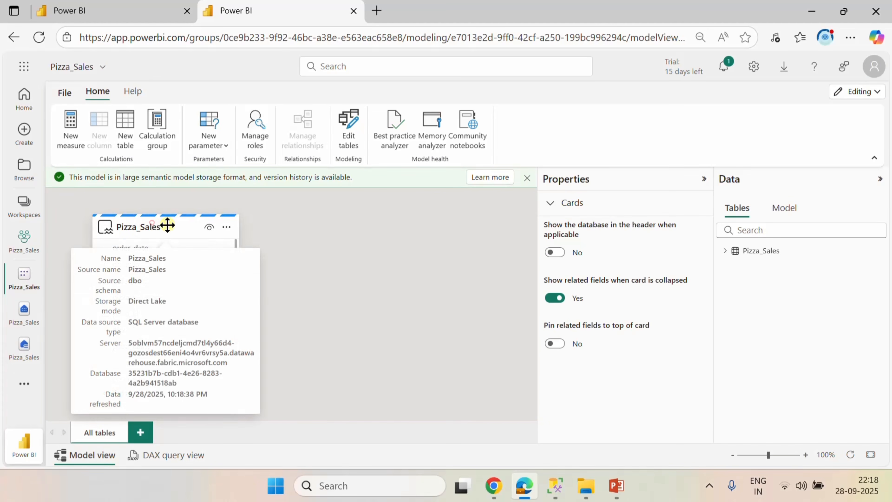
Move the Pizza_Sales table card to the middle of the model diagram and dismiss the storage format notice.
drag(151, 223, 329, 218)
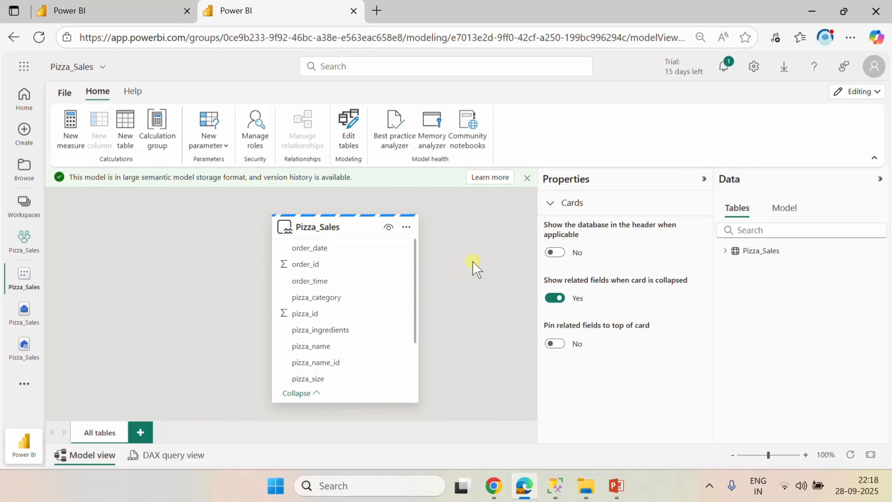
click(869, 95)
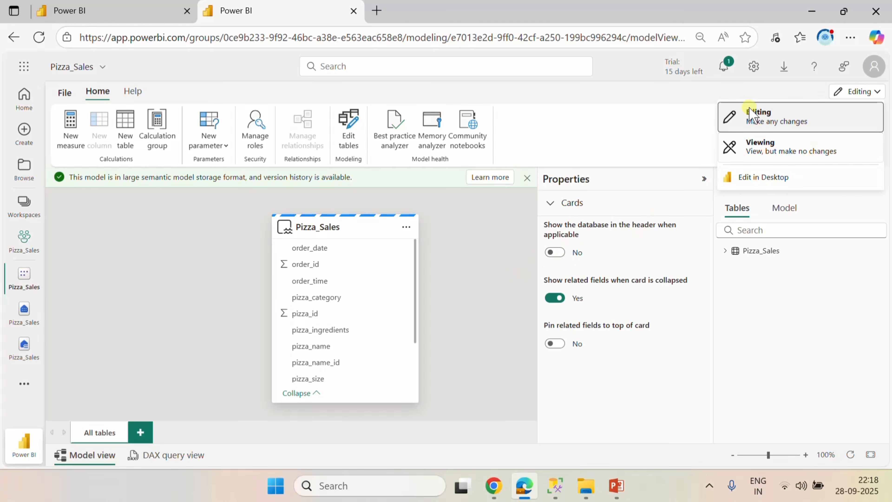
click(493, 298)
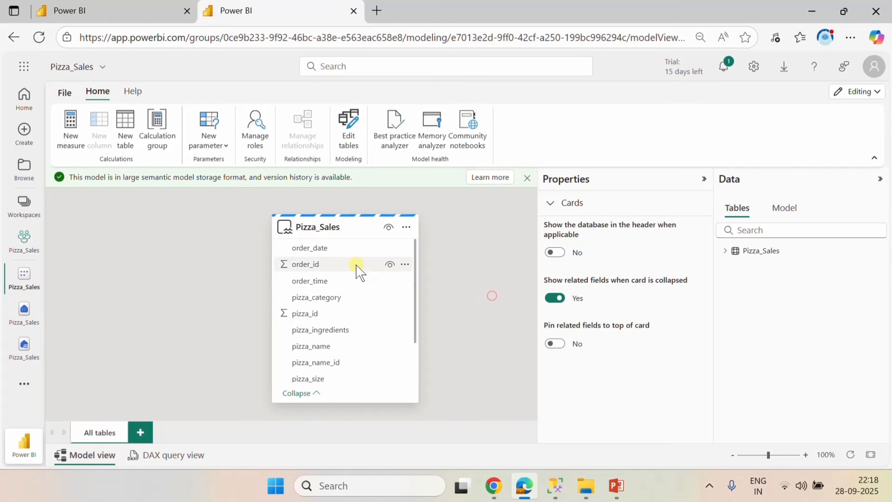
click(526, 177)
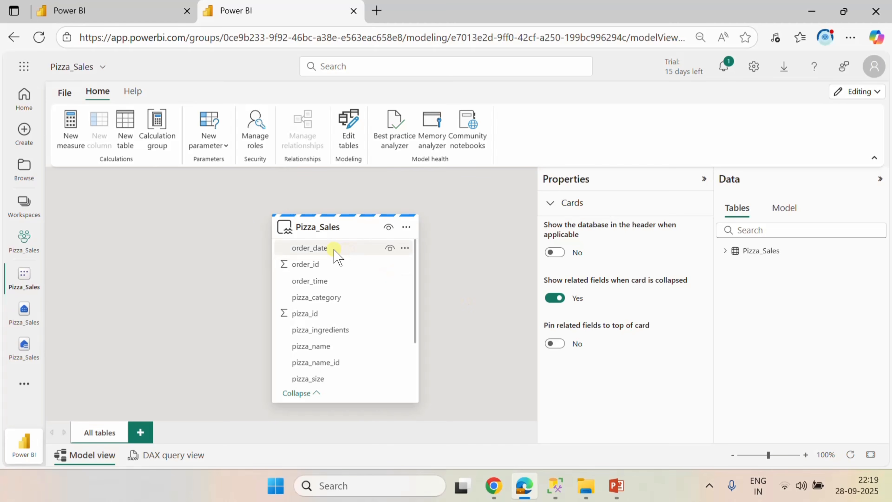
scroll(335, 283, down, 2)
scroll(335, 282, up, 2)
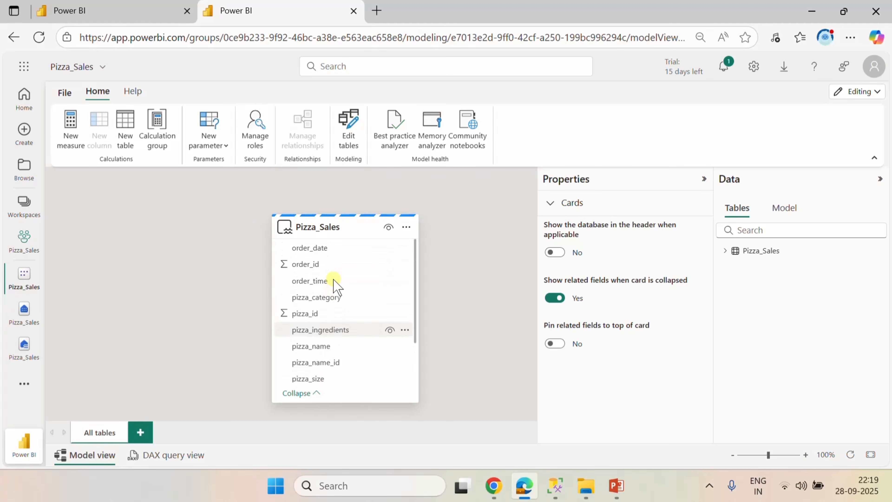
Switch to the Business Requirement Document in PowerPoint and read the KPI's Requirement slide.
click(622, 486)
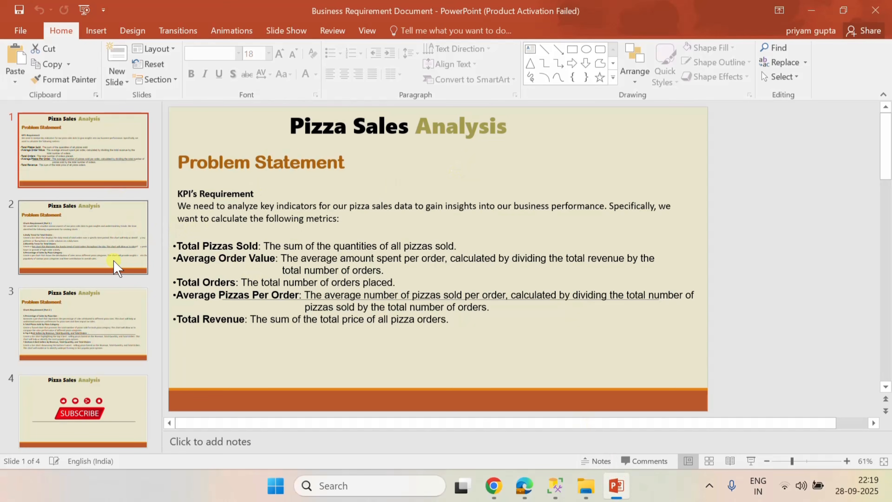
click(112, 238)
click(129, 179)
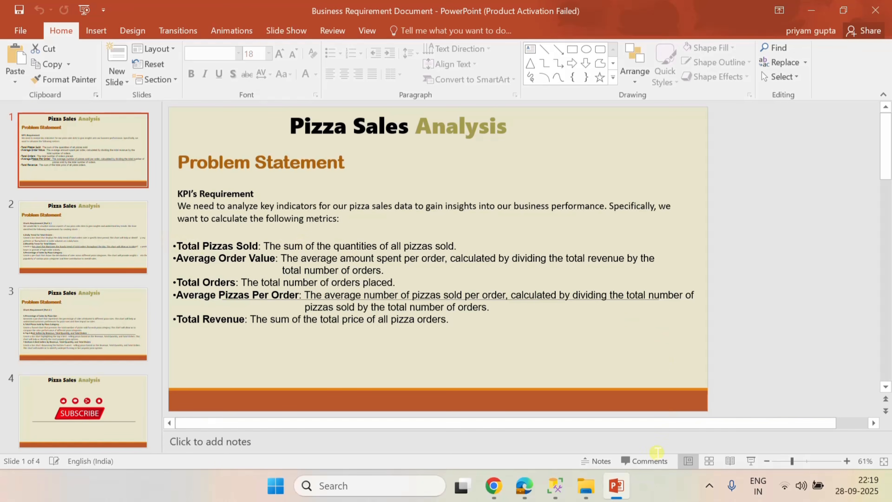
mouse_move(550, 491)
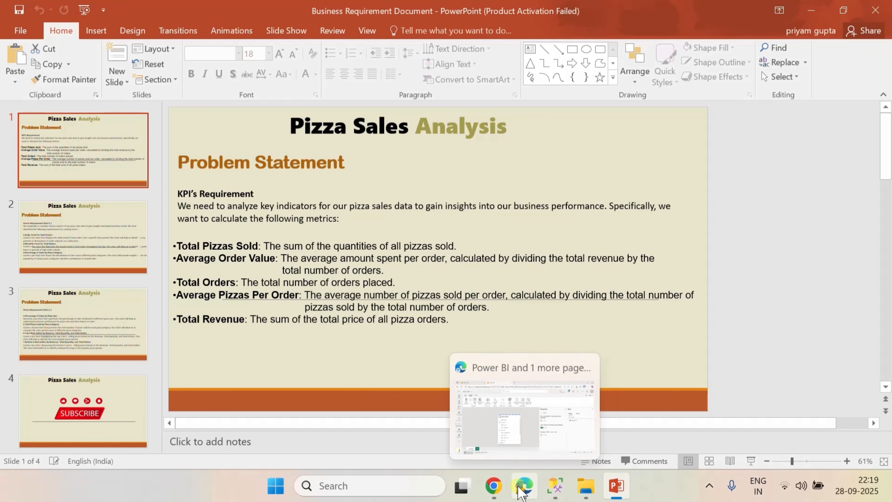
Switch to Power BI and create the measure Total_Pizza_Sold = SUM(Pizza_Sales[total_price]) in the Pizza_Sales model.
click(523, 486)
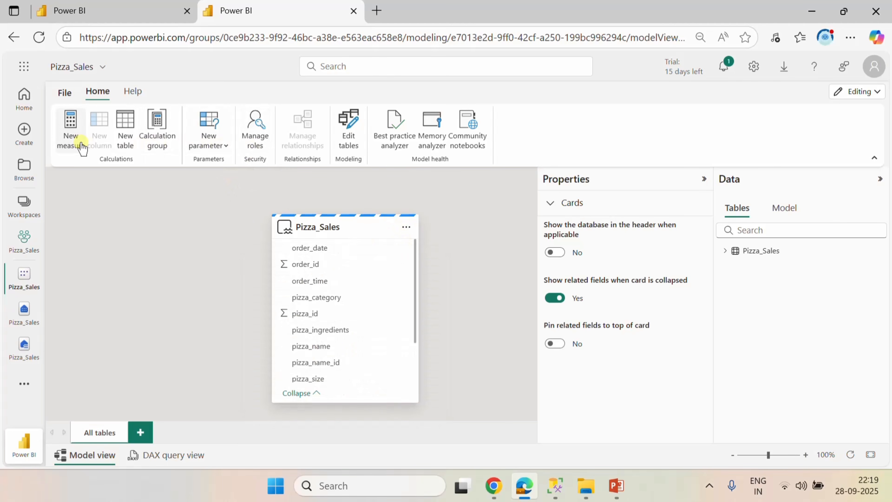
click(72, 142)
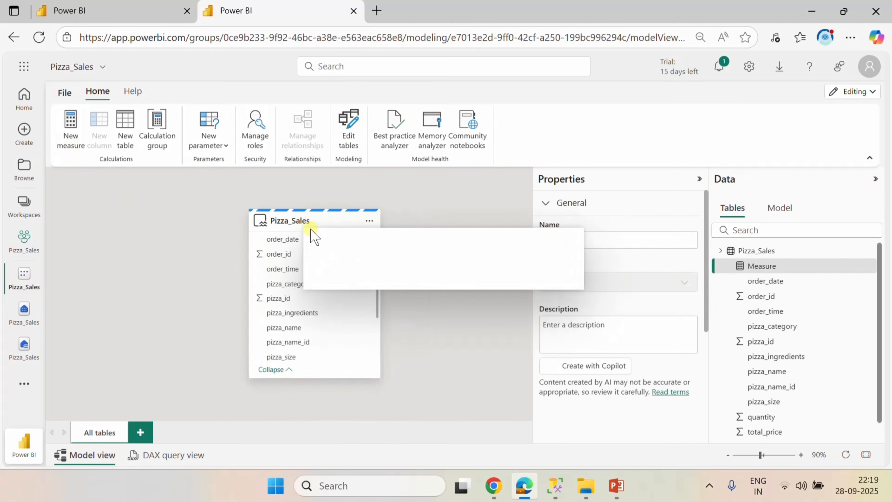
text(Total)
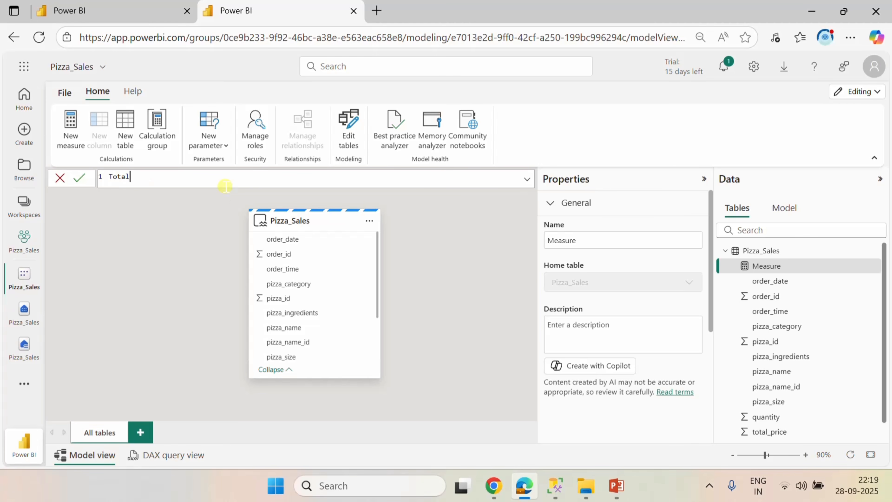
text(_Pi)
text(zza_Sold=sum)
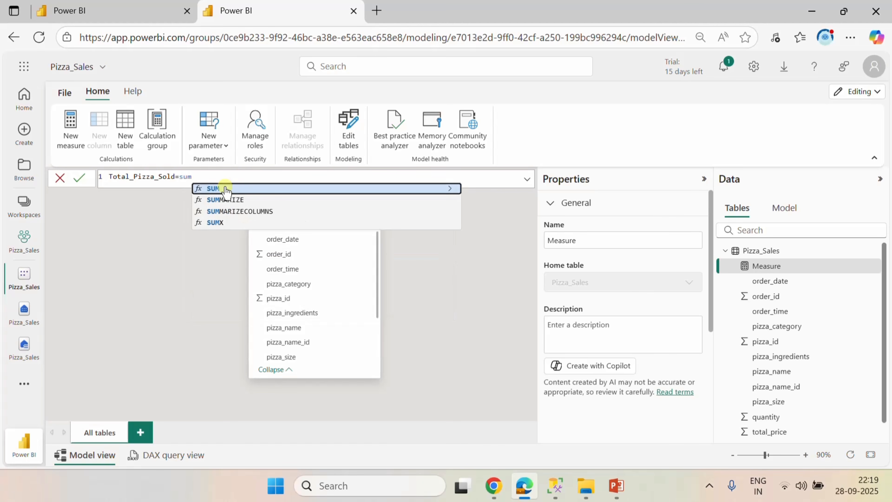
click(225, 189)
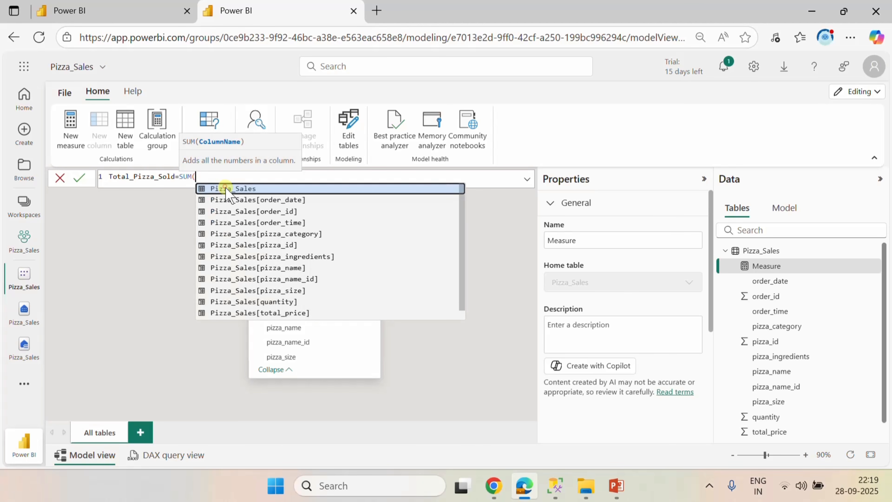
click(297, 312)
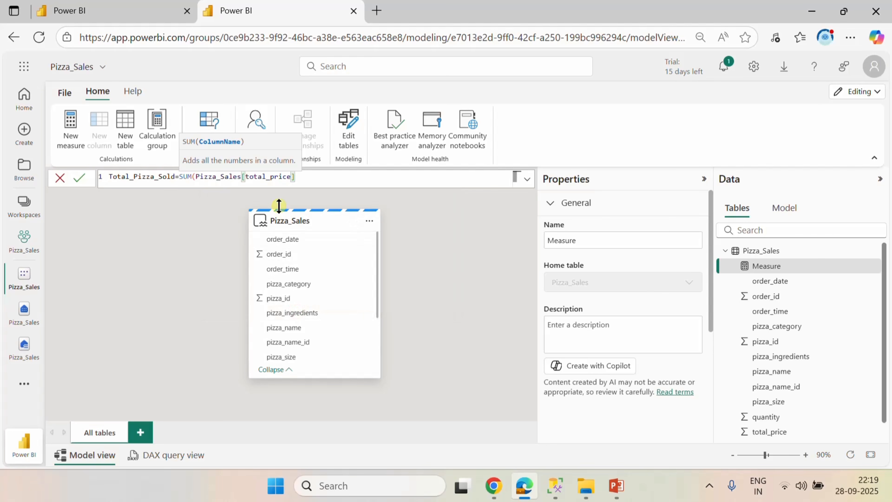
text())
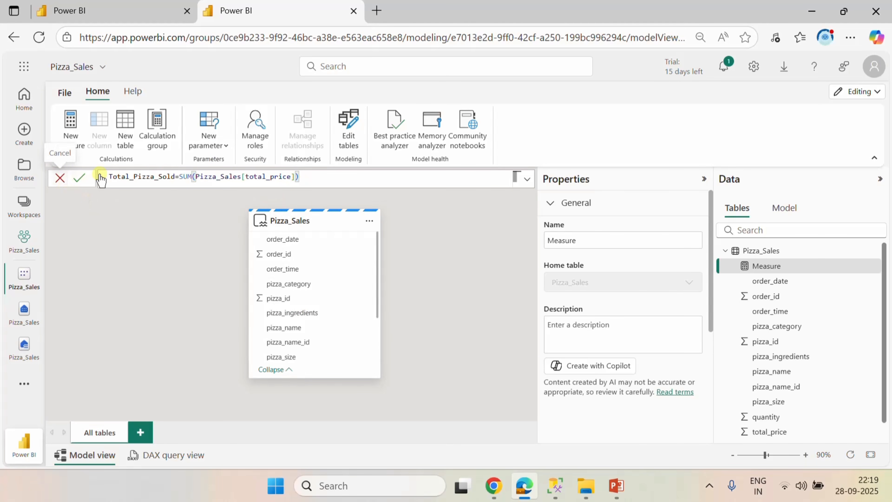
click(80, 178)
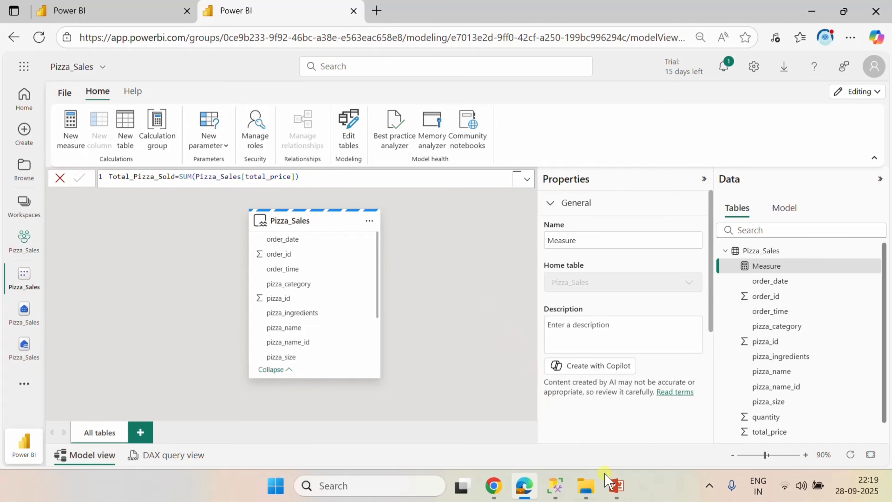
Copy the KPI name Total Orders from the requirement slide in PowerPoint and return to the semantic model in Power BI.
click(609, 481)
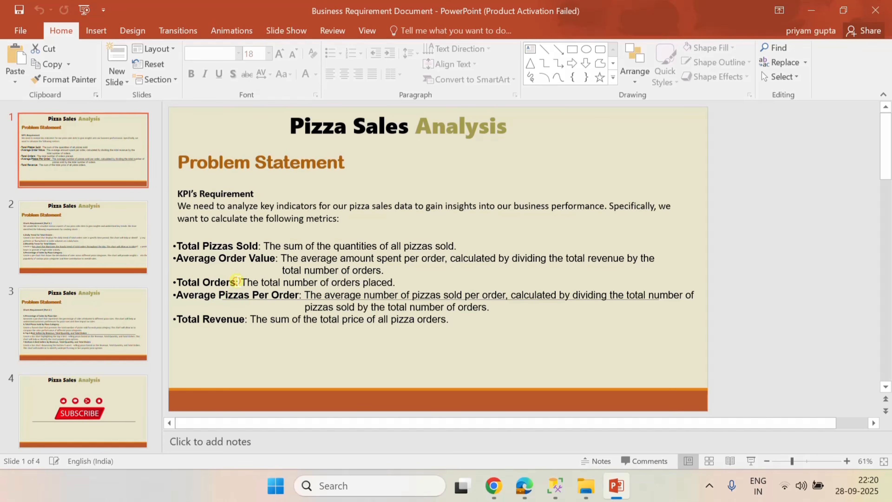
drag(234, 281, 177, 281)
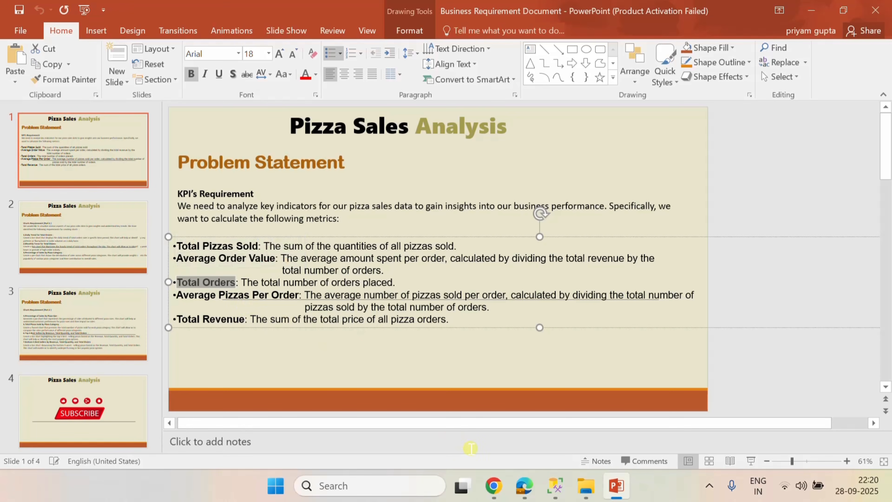
click(524, 485)
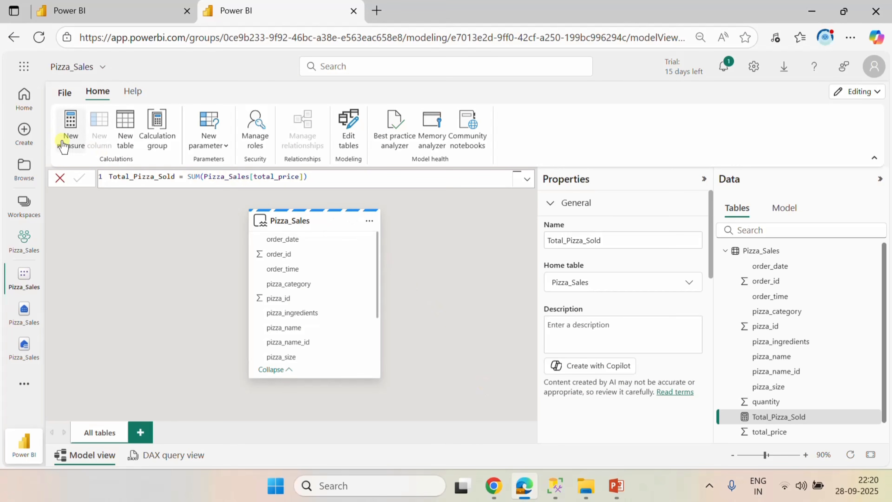
Create the measure Total Orders = DISTINCTCOUNT(Pizza_Sales[order_id]).
click(67, 140)
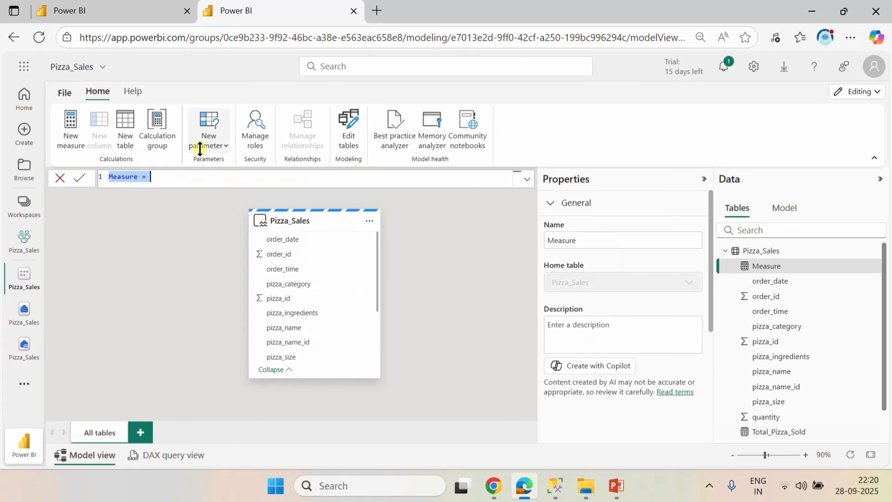
text(Total Orders)
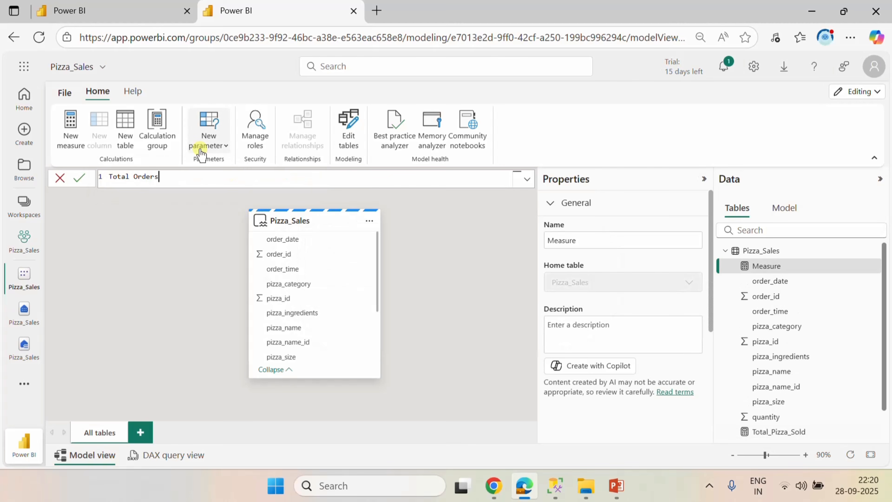
text(=)
text(dis)
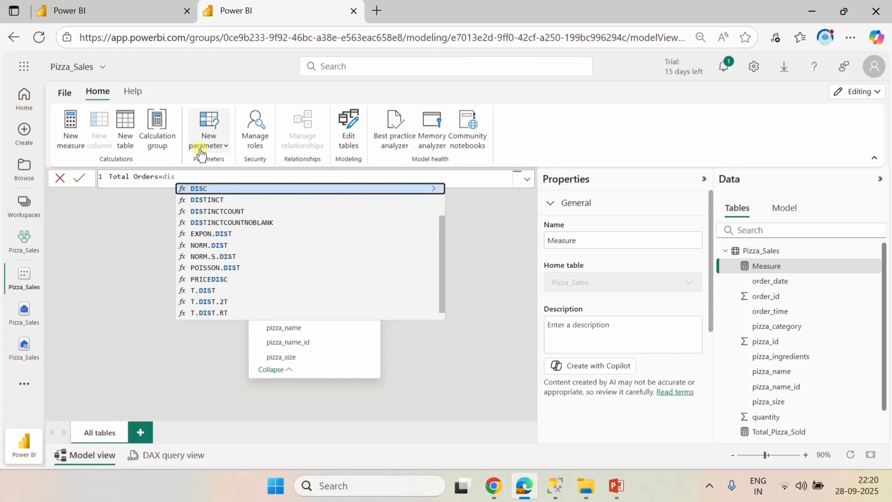
click(235, 211)
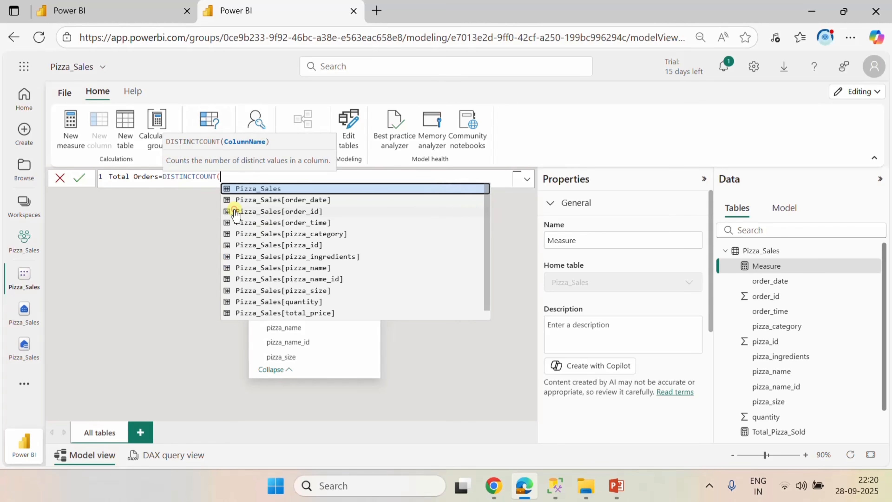
click(308, 211)
text())
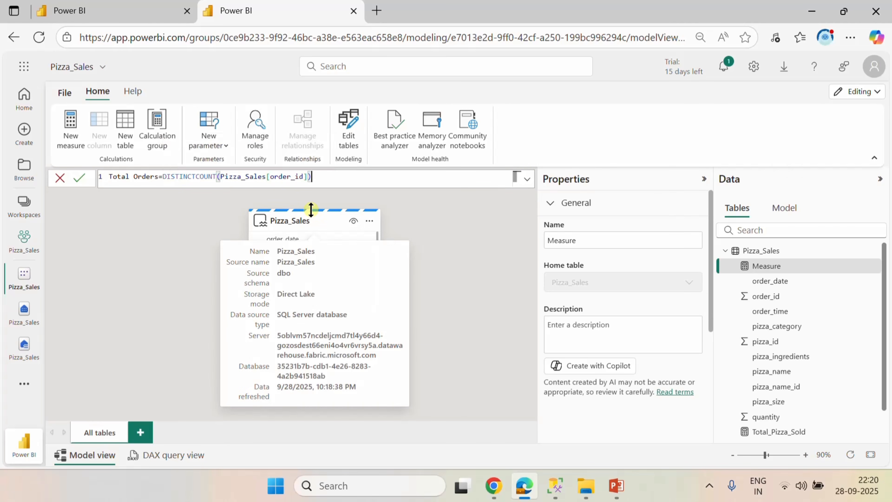
click(79, 177)
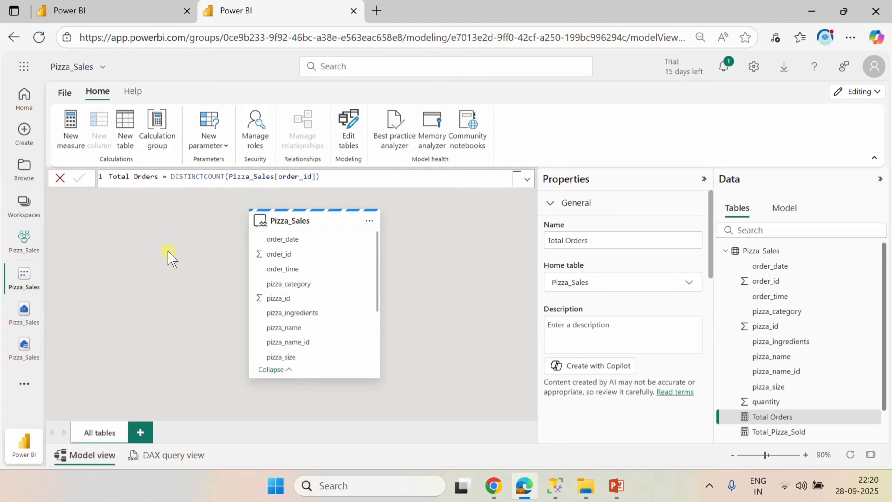
Switch to the requirement slide in PowerPoint and select the KPI name Average Order Value.
click(616, 485)
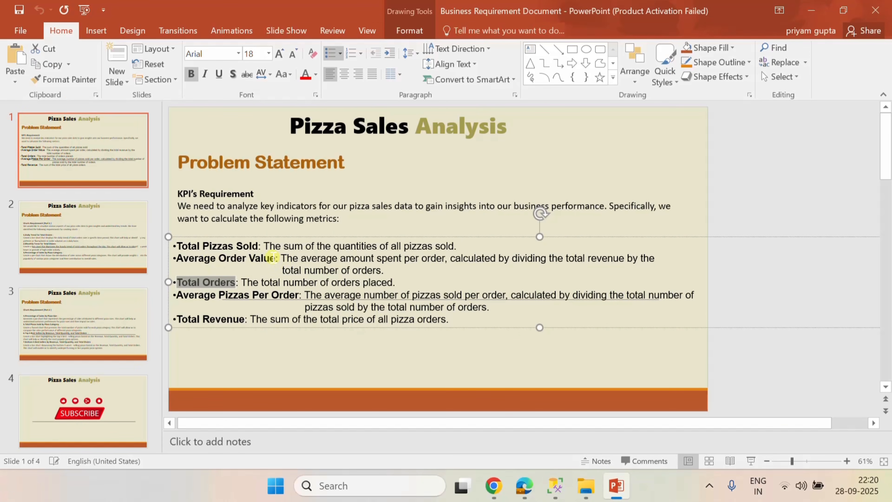
drag(275, 258, 206, 253)
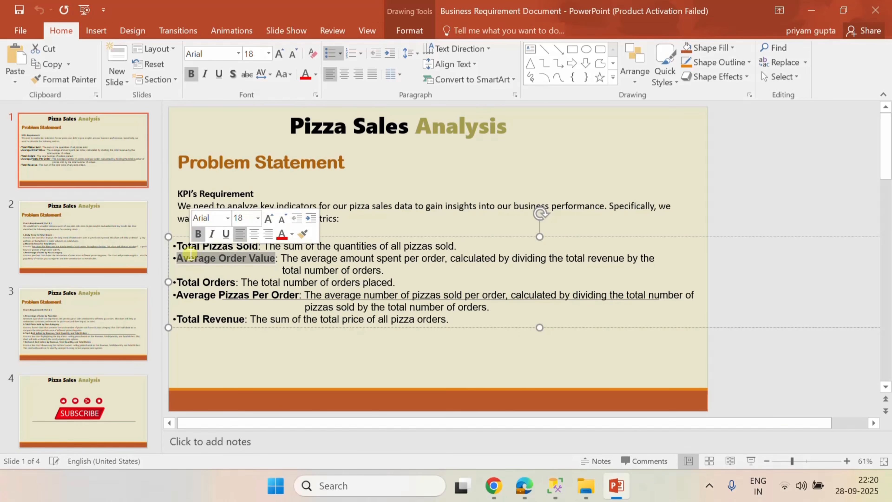
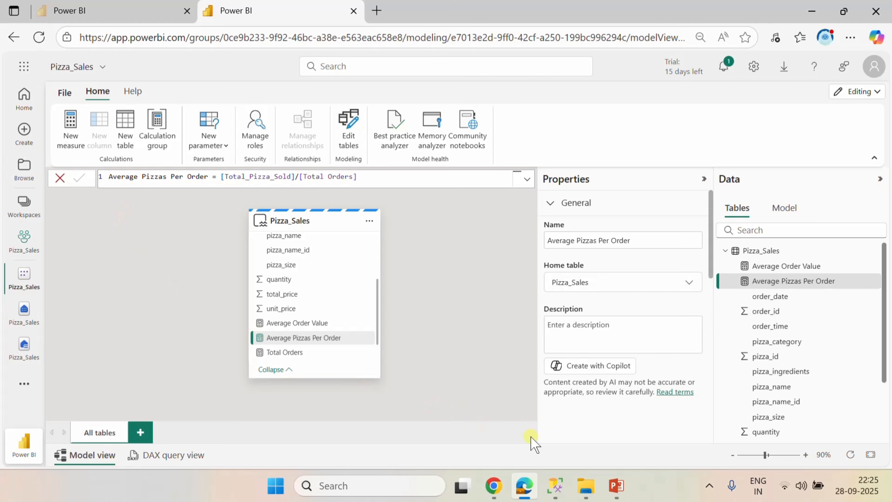
Compare the KPI list on the PowerPoint slide with the measures in the Pizza_Sales table, inspecting the Total_Revenue formula in Power BI.
click(616, 485)
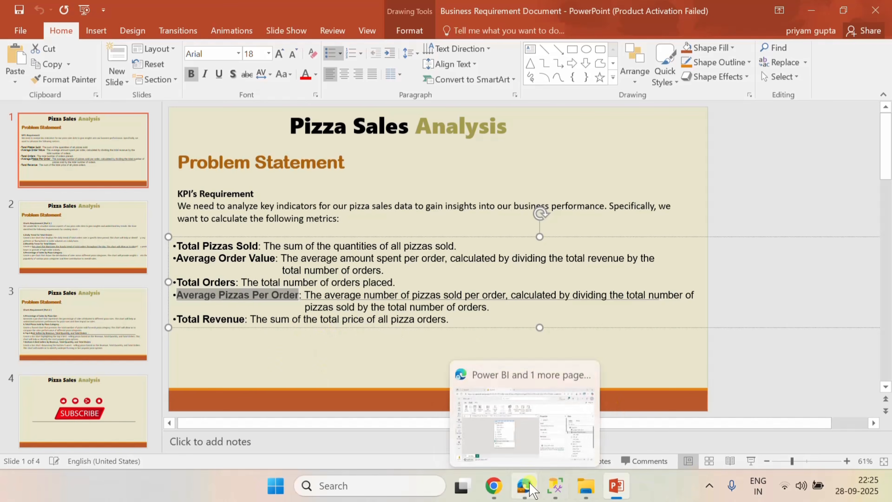
click(531, 488)
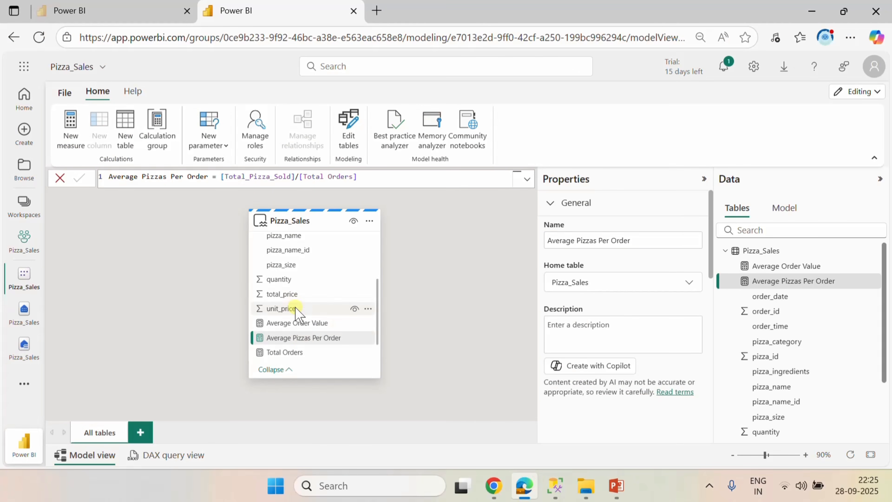
scroll(295, 327, down, 1)
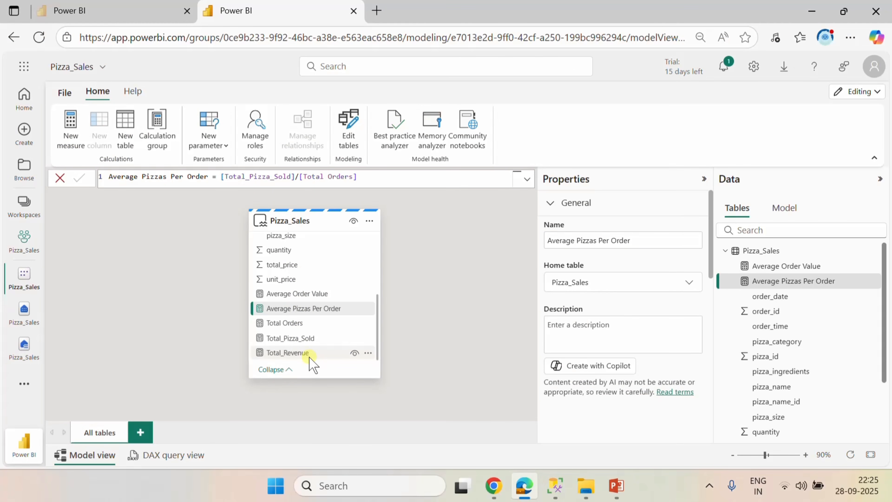
click(302, 353)
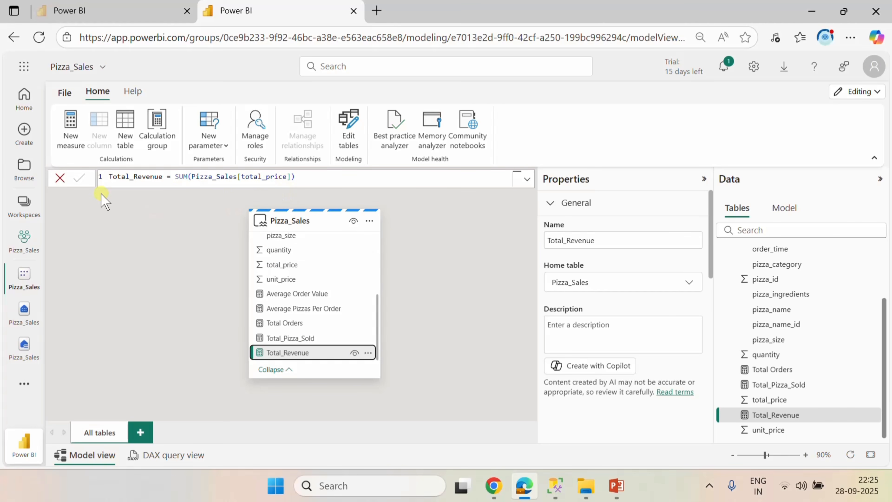
scroll(334, 304, up, 4)
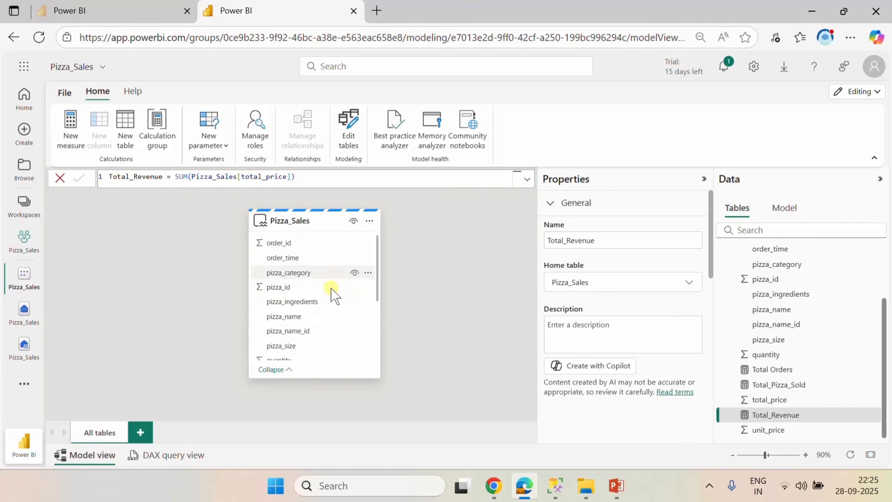
scroll(334, 295, down, 4)
scroll(335, 296, up, 5)
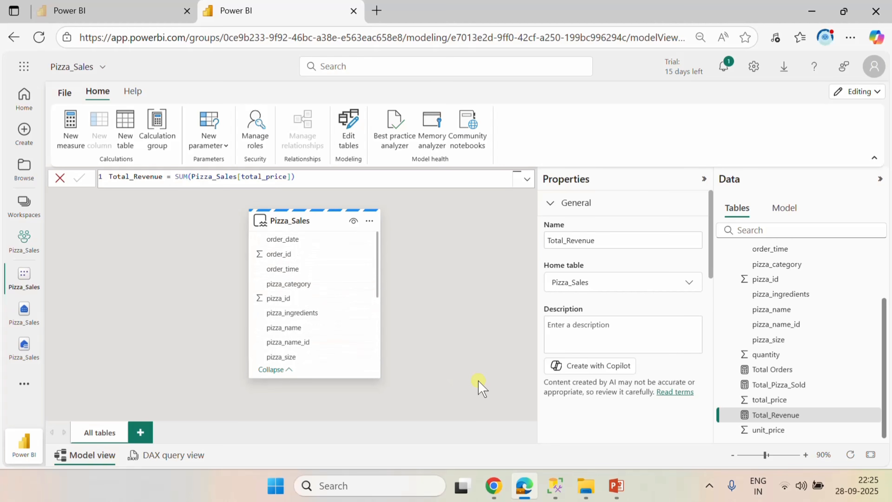
click(475, 295)
click(57, 94)
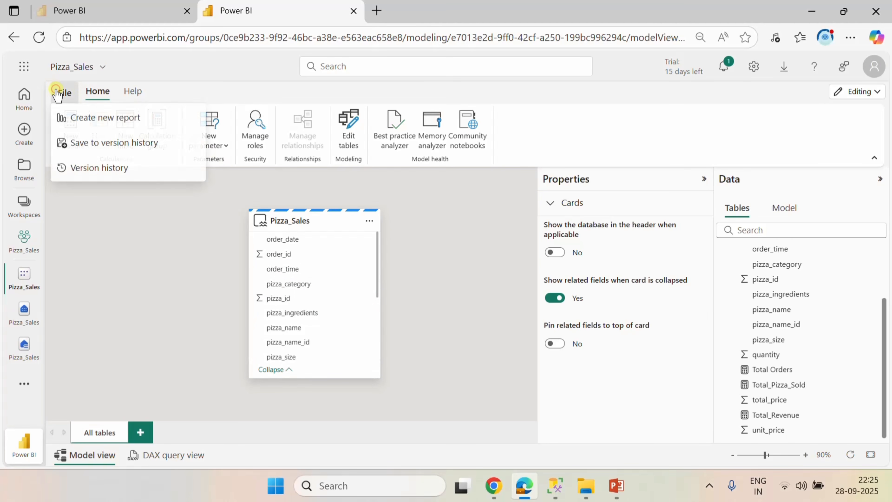
click(405, 200)
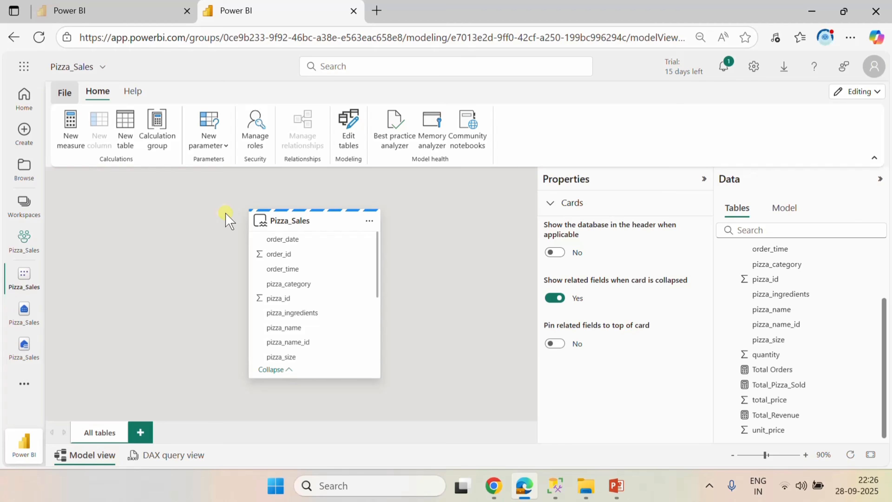
Launch Power BI Desktop and start a blank report.
click(391, 485)
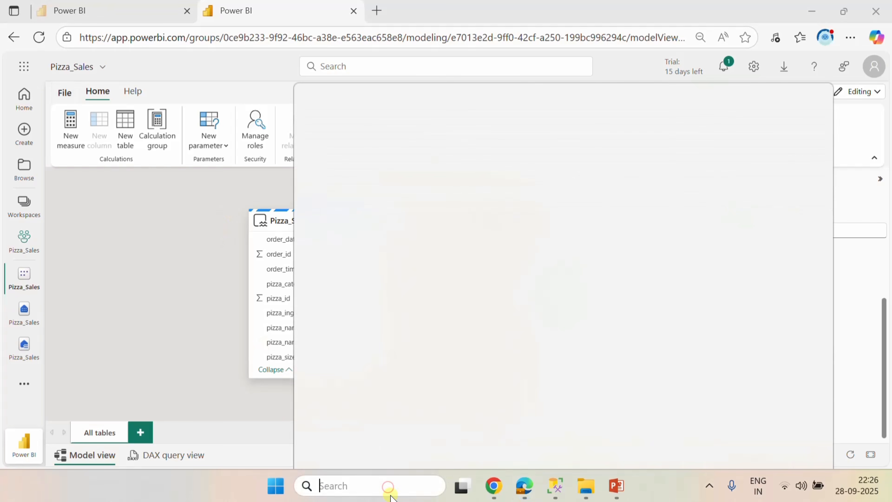
text(power)
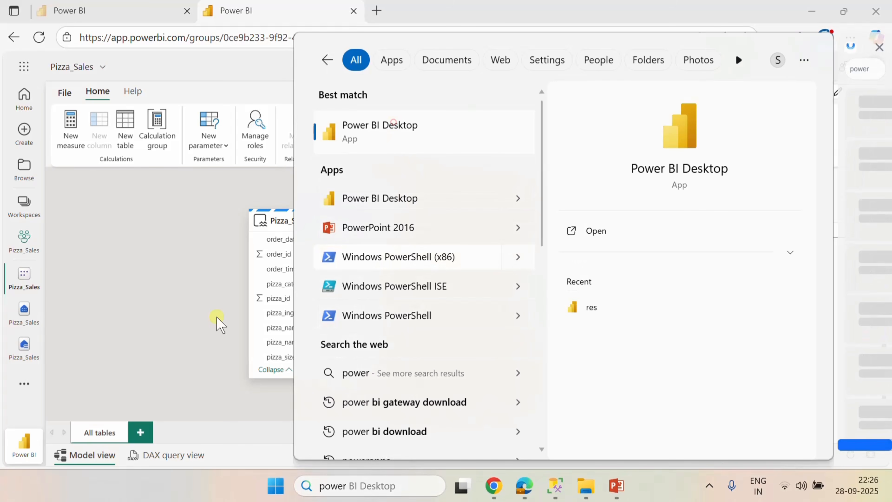
click(158, 262)
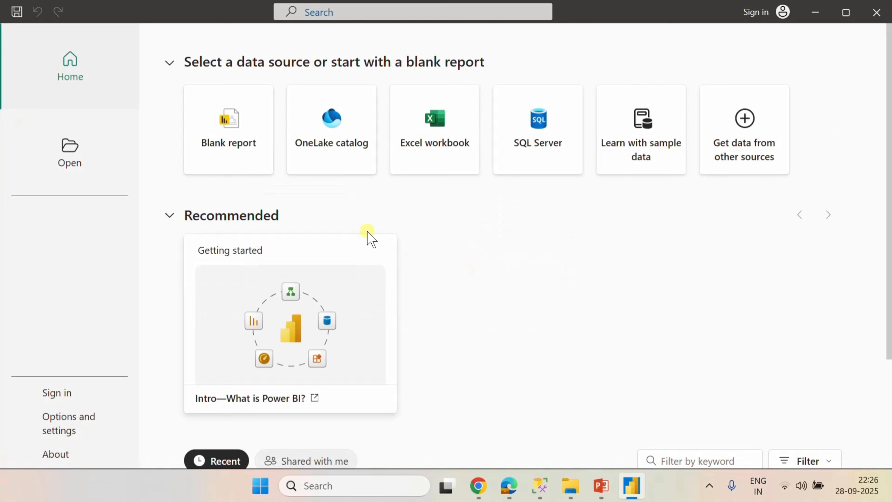
click(238, 130)
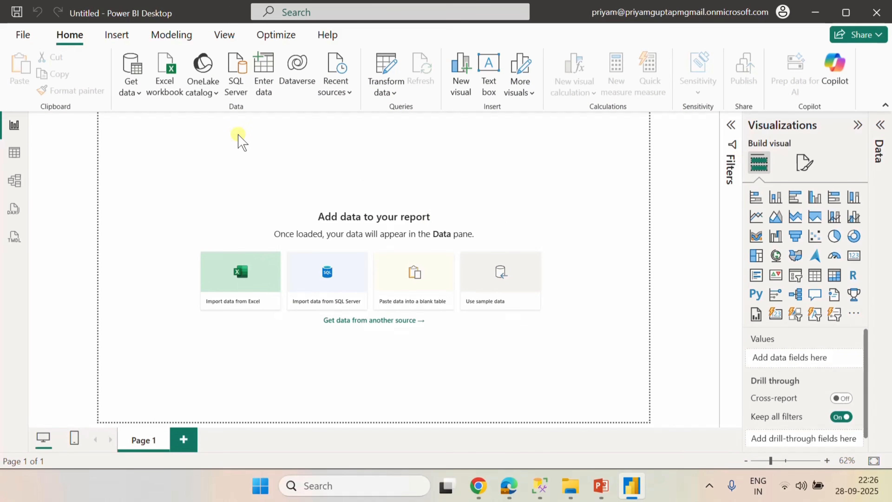
Connect the report live to the Pizza_Sales Power BI semantic model and expand the Pizza_Sales table to show its fields.
click(138, 90)
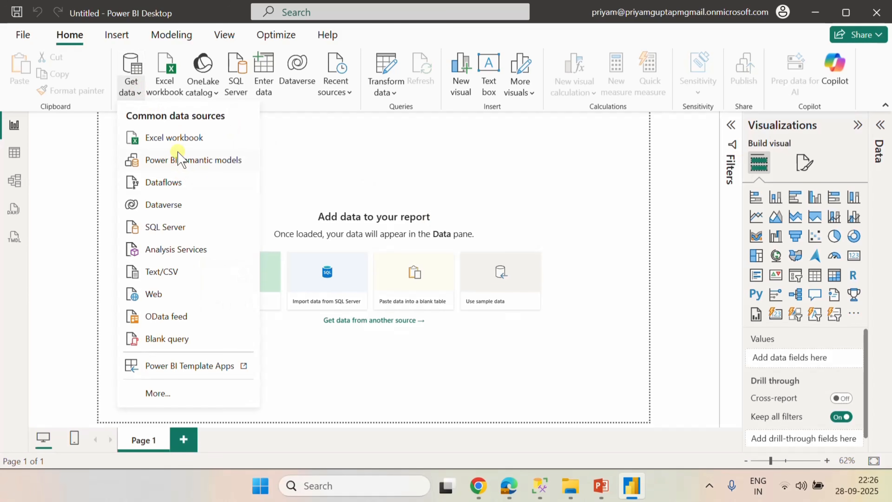
click(181, 158)
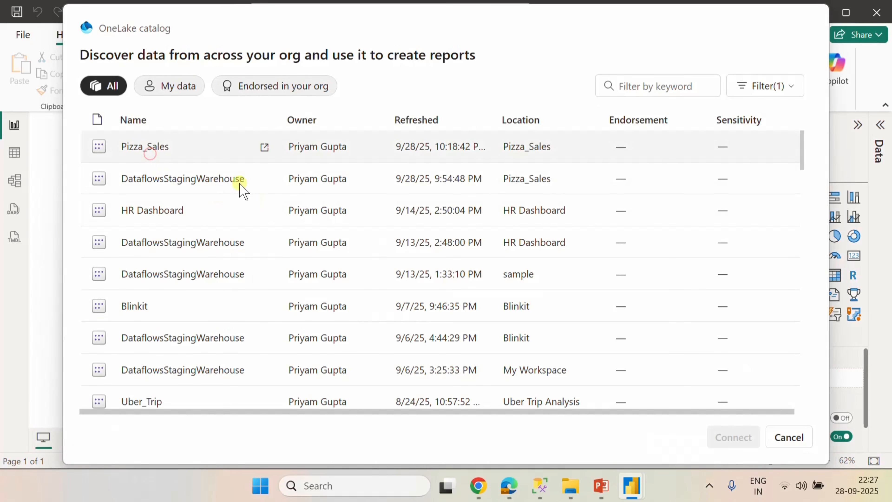
double_click(154, 146)
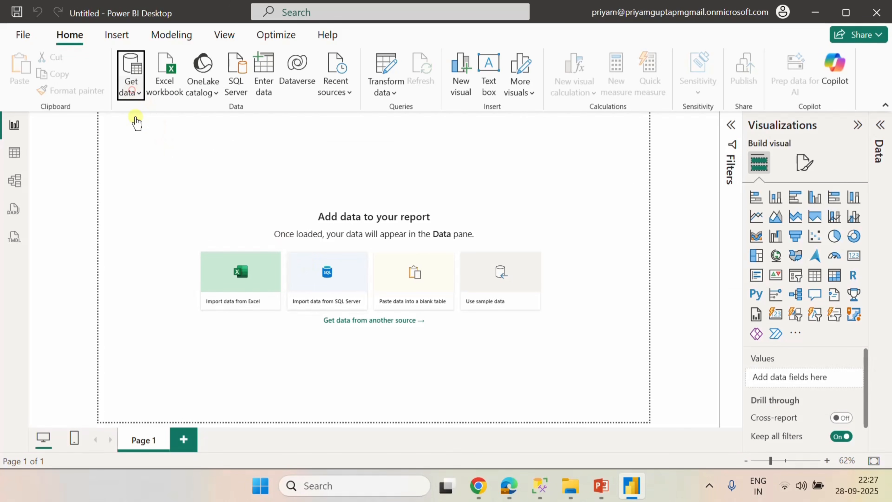
click(131, 88)
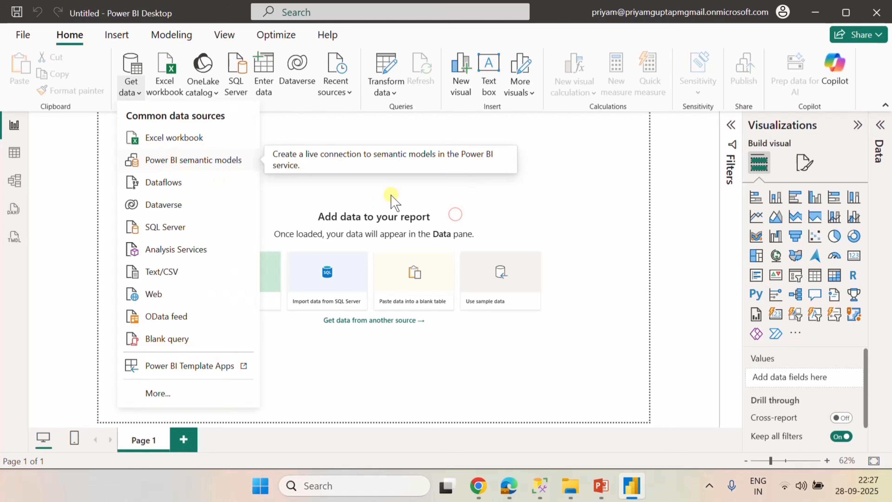
click(213, 157)
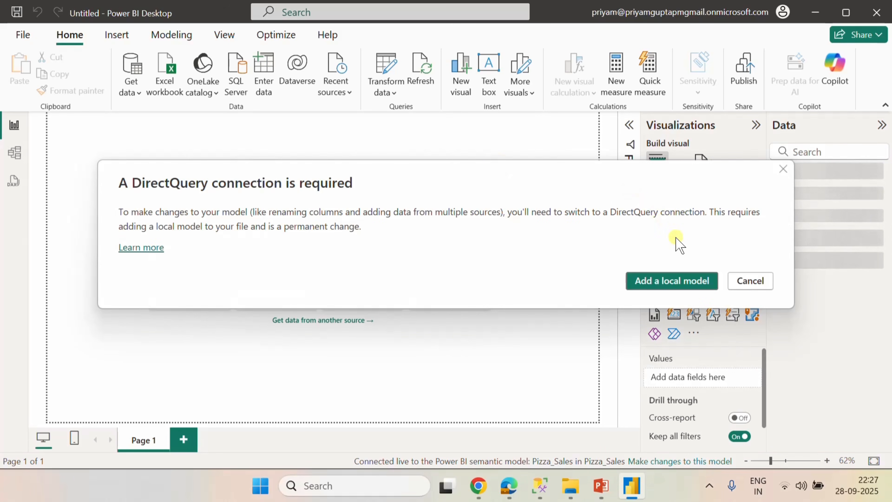
click(749, 281)
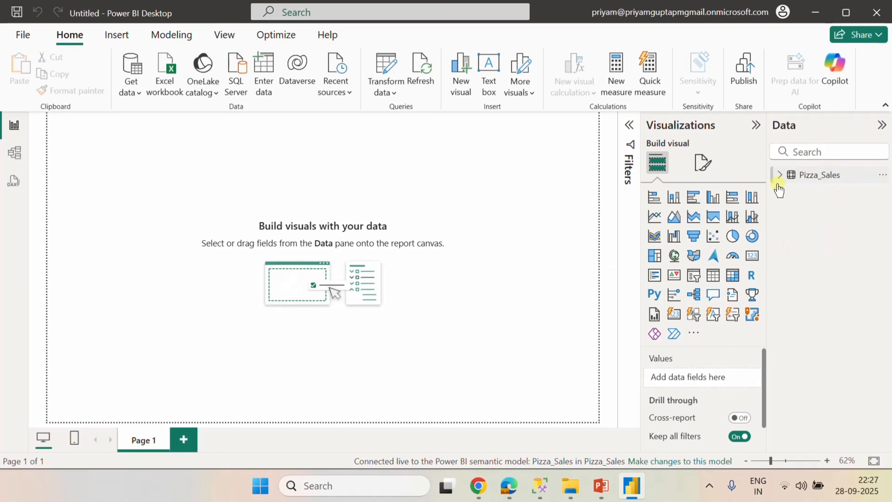
click(779, 178)
scroll(842, 302, down, 1)
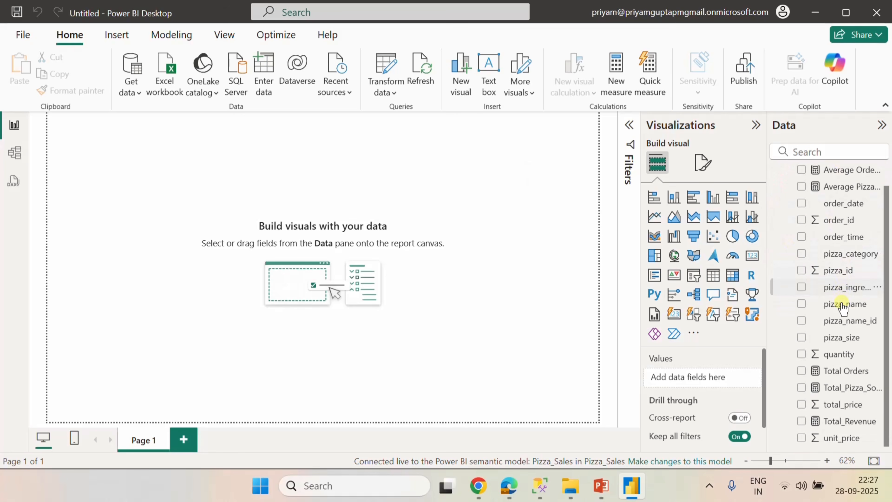
scroll(841, 308, up, 1)
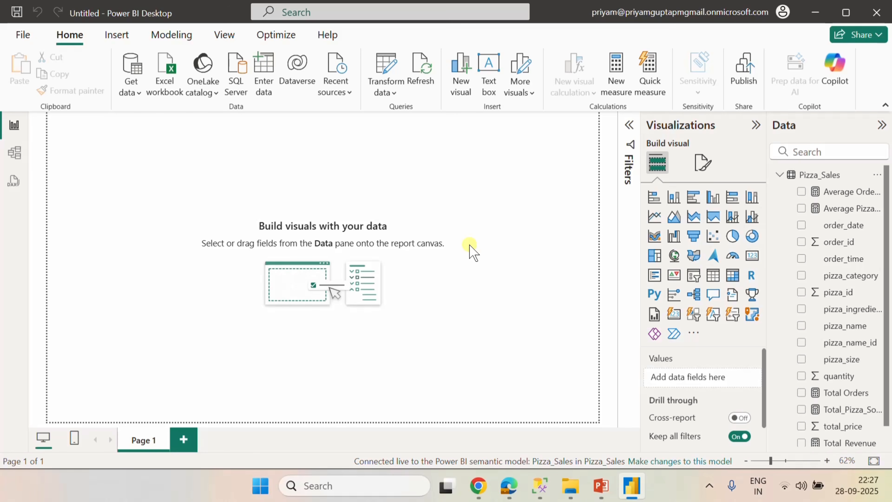
Add a multi-value card visual near the top of the page, reduce its height, and assign the Total_Pizza_Sold measure to it.
click(680, 320)
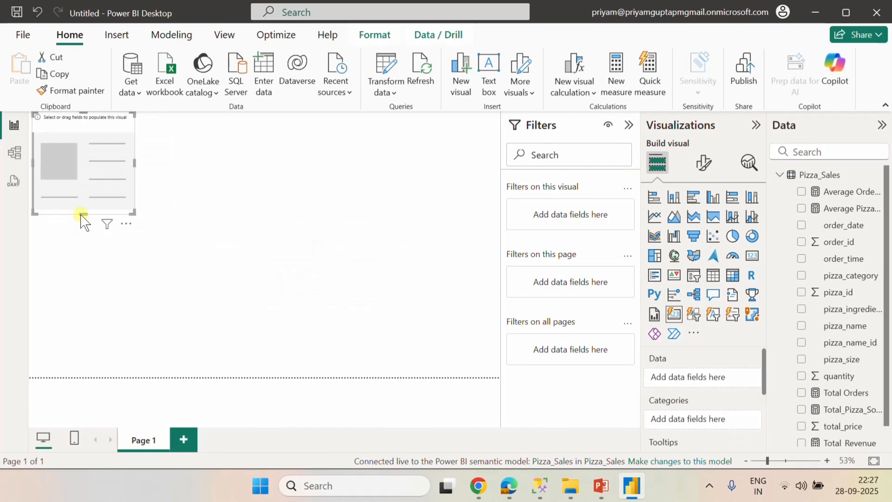
drag(80, 215, 207, 190)
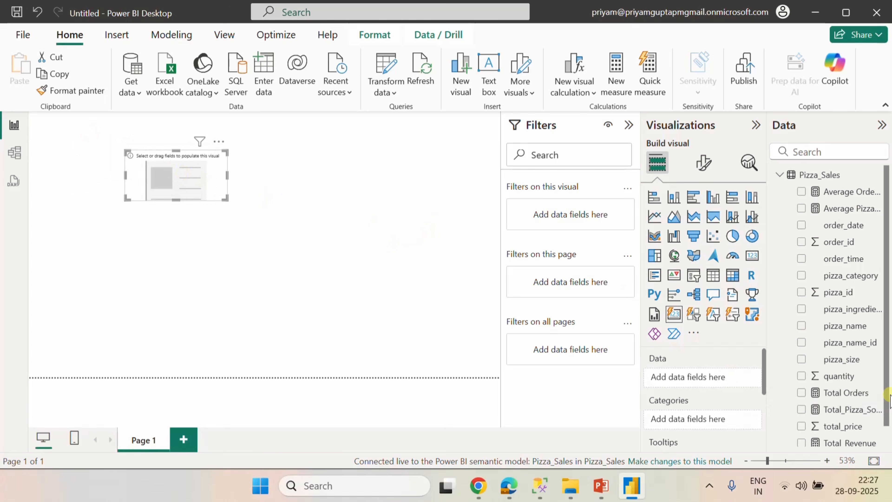
click(601, 485)
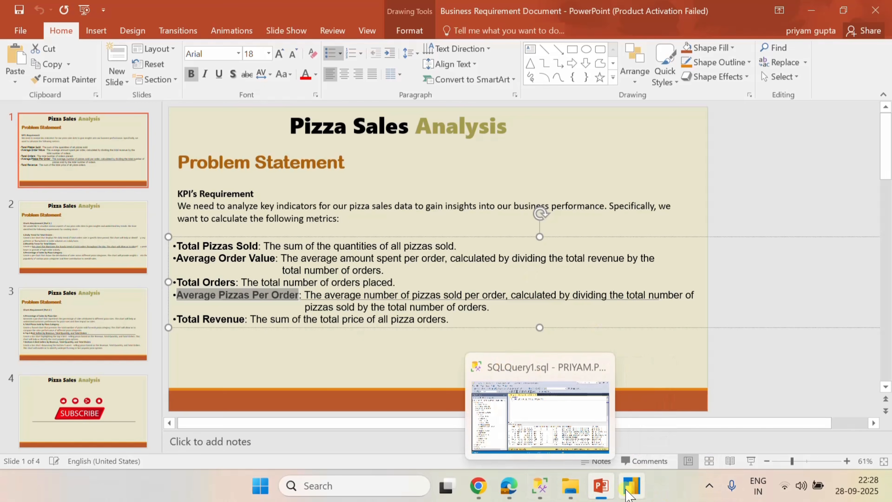
click(631, 485)
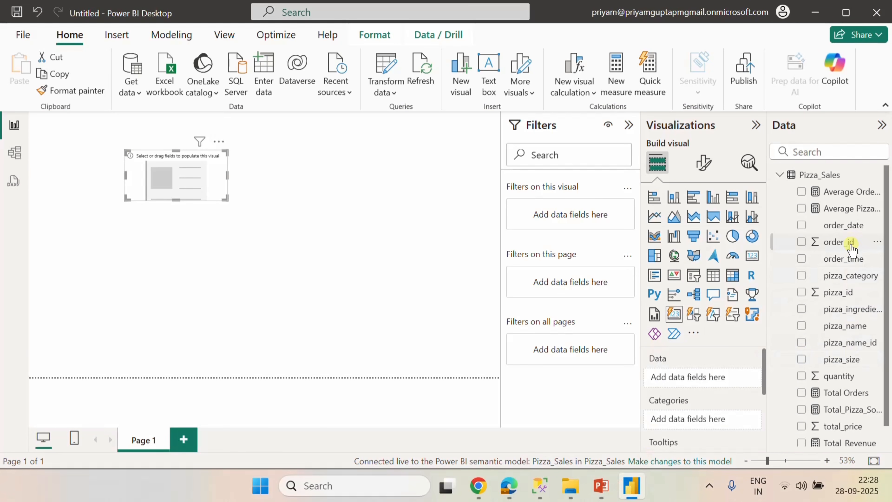
scroll(854, 426, down, 1)
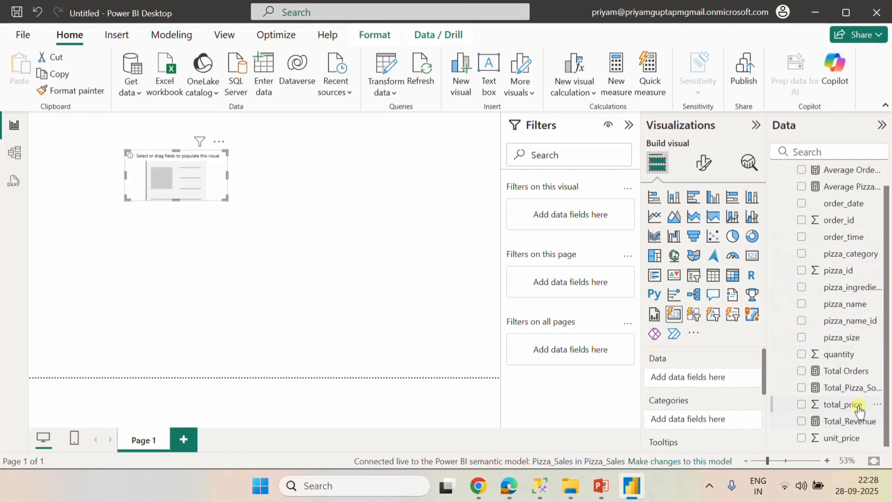
click(801, 387)
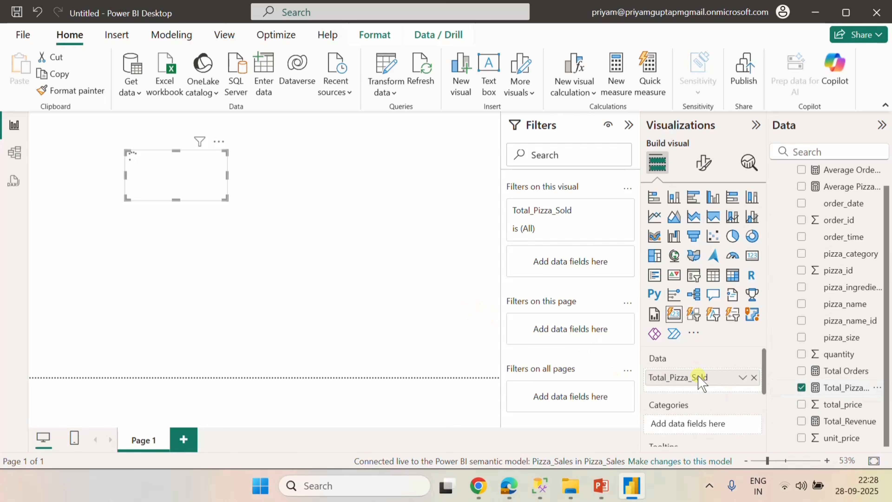
Following the KPI list in PowerPoint, add Average Order Value, Total Orders, Average Pizzas Per Order and Total_Revenue to the card visual.
click(601, 486)
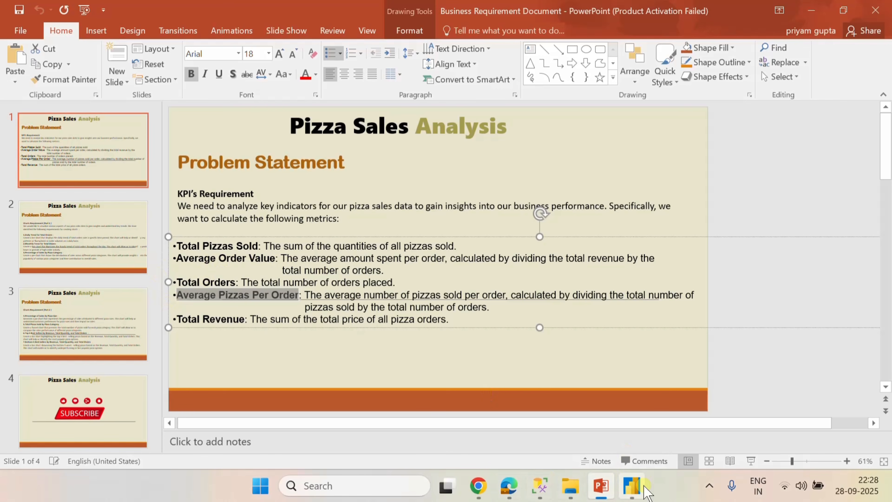
click(631, 485)
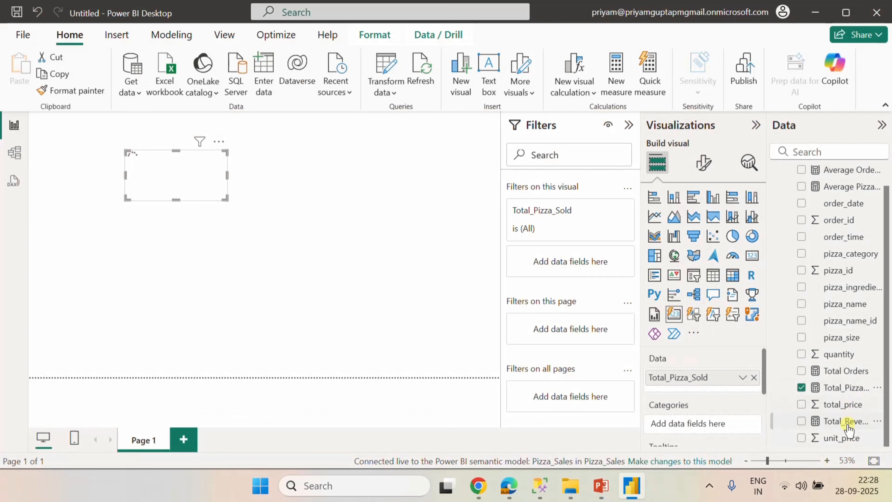
scroll(869, 308, up, 1)
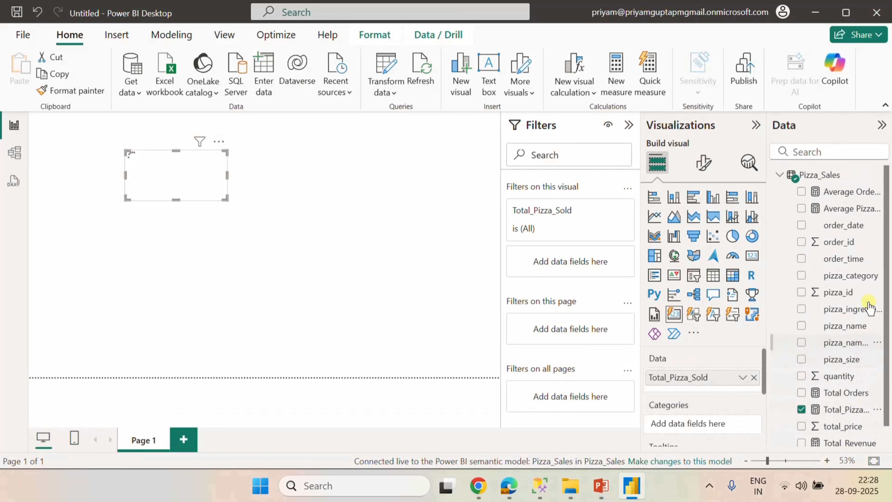
click(802, 191)
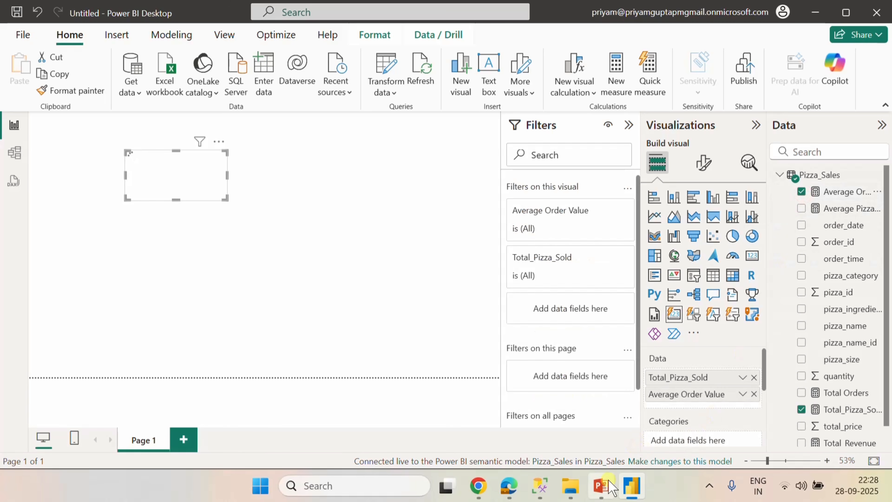
click(612, 488)
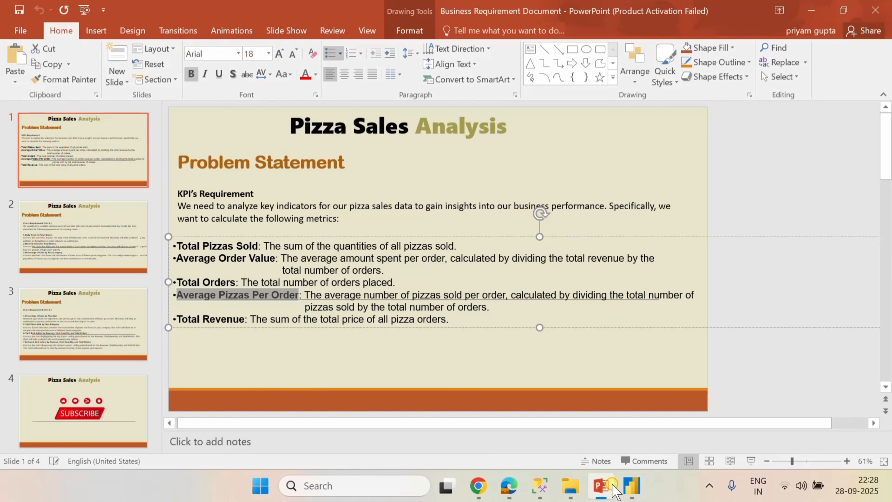
click(632, 485)
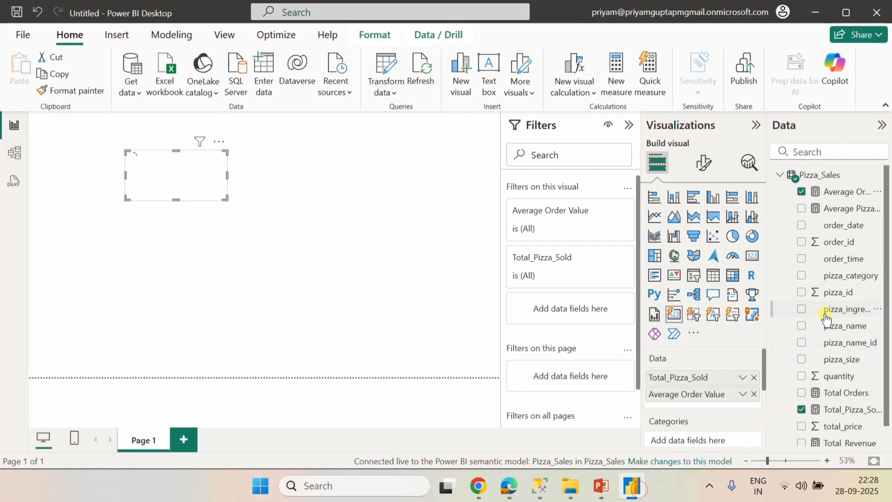
click(802, 393)
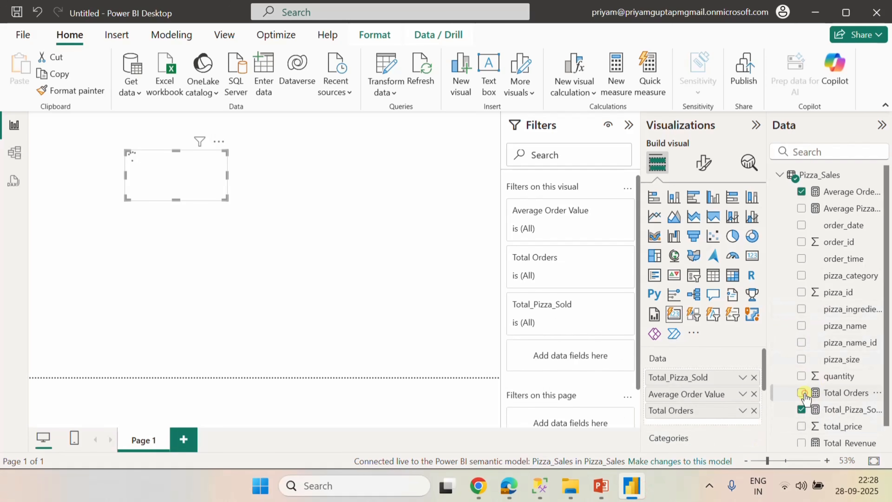
click(802, 209)
scroll(844, 309, down, 2)
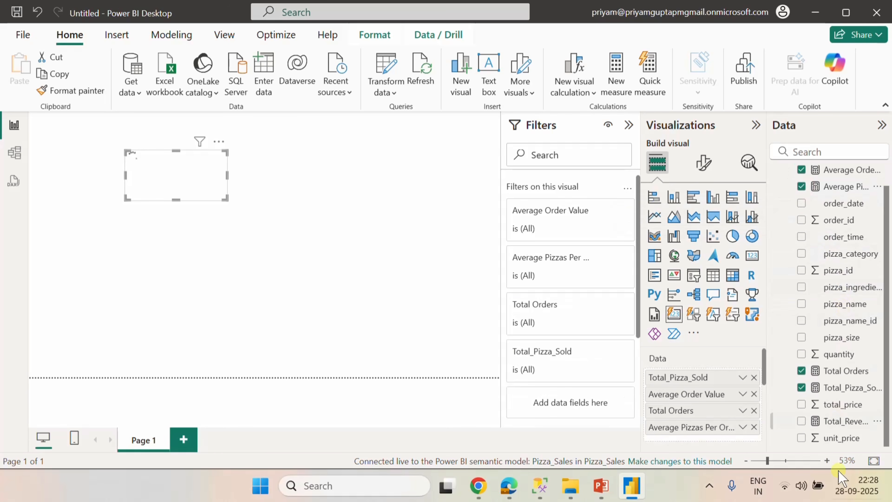
click(802, 421)
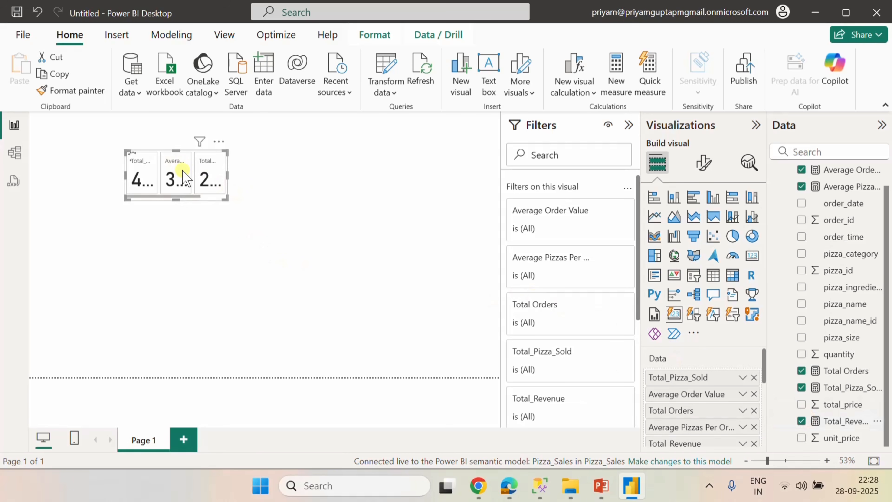
Widen the card visual across most of the page and increase its height.
drag(227, 173, 461, 198)
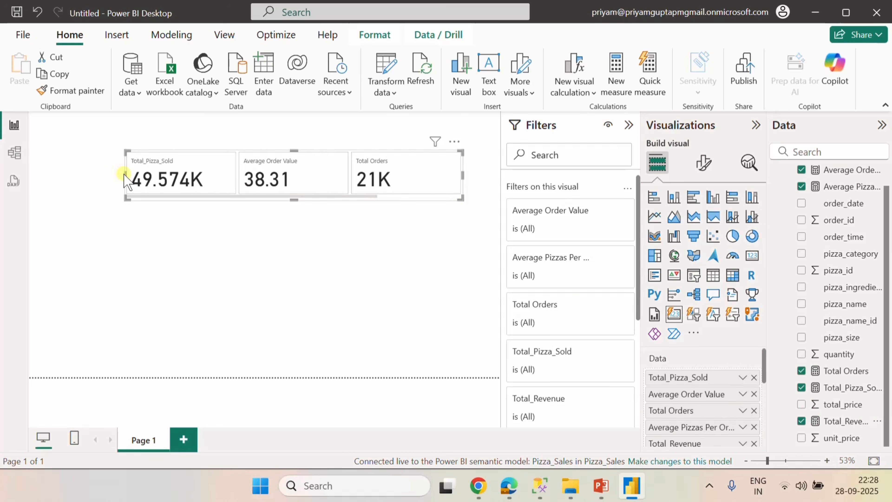
drag(125, 175, 49, 175)
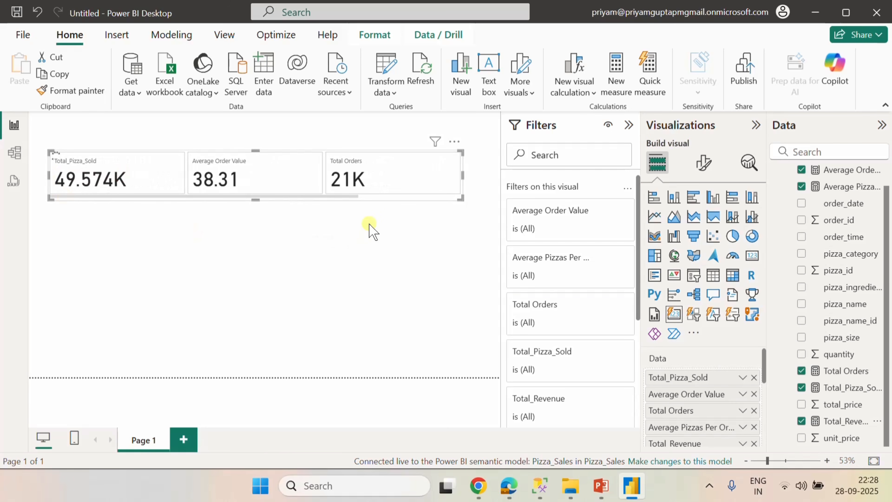
mouse_move(255, 199)
mouse_down()
mouse_move(239, 288)
mouse_move(247, 302)
mouse_move(241, 207)
mouse_up()
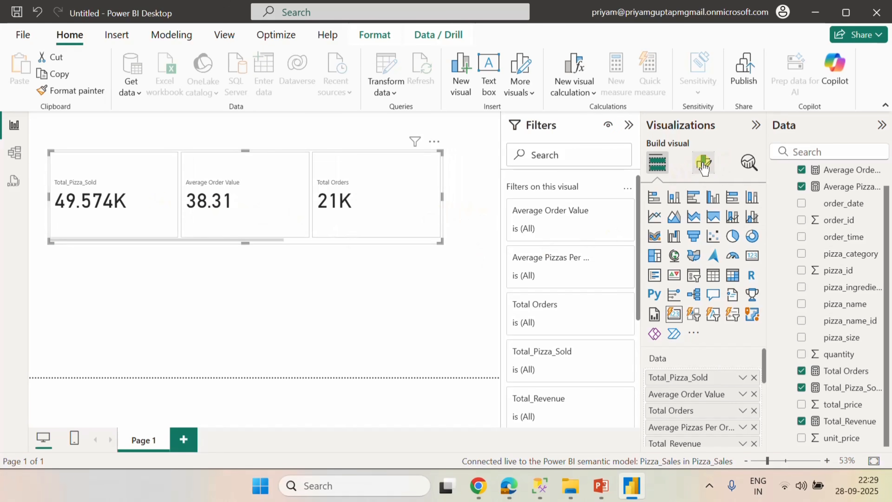
Set the font size of the card visual's callout values to 38 for all series.
click(702, 165)
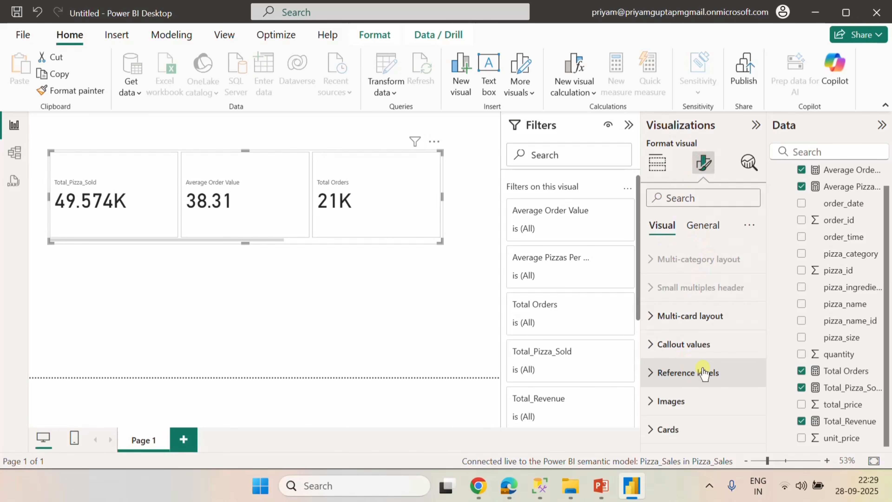
click(652, 352)
scroll(731, 375, down, 4)
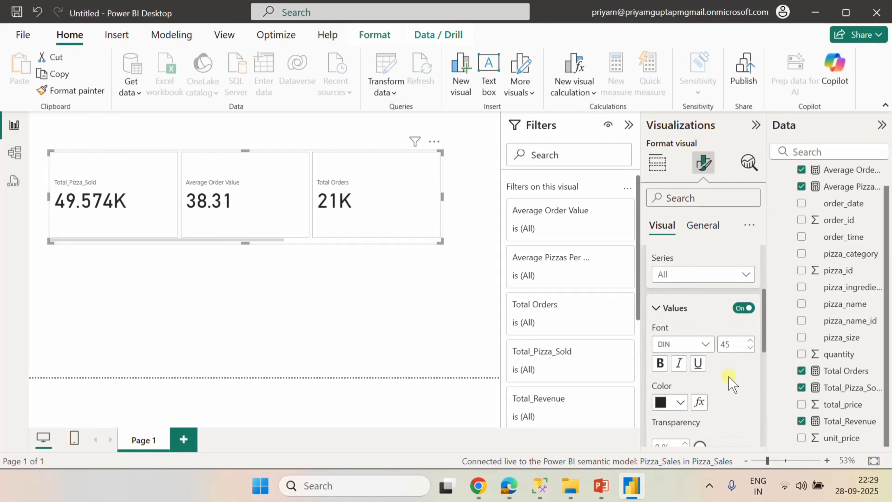
click(748, 351)
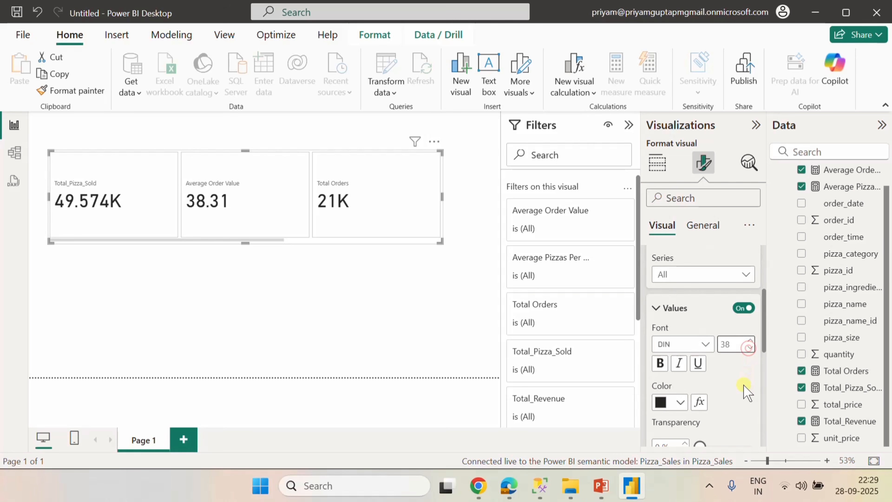
scroll(743, 390, down, 3)
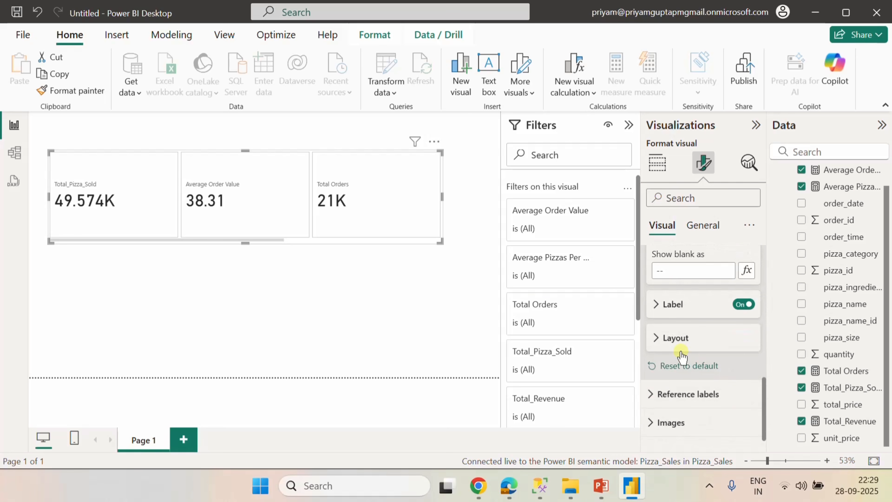
click(651, 300)
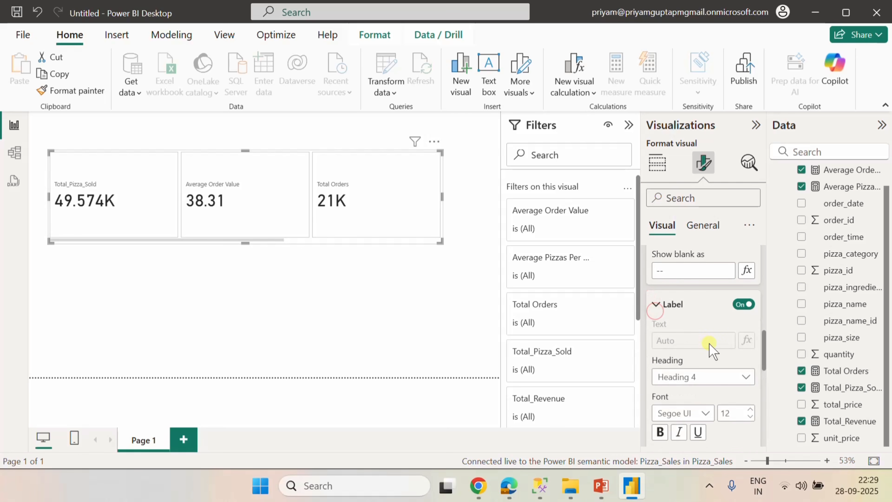
scroll(704, 341, up, 5)
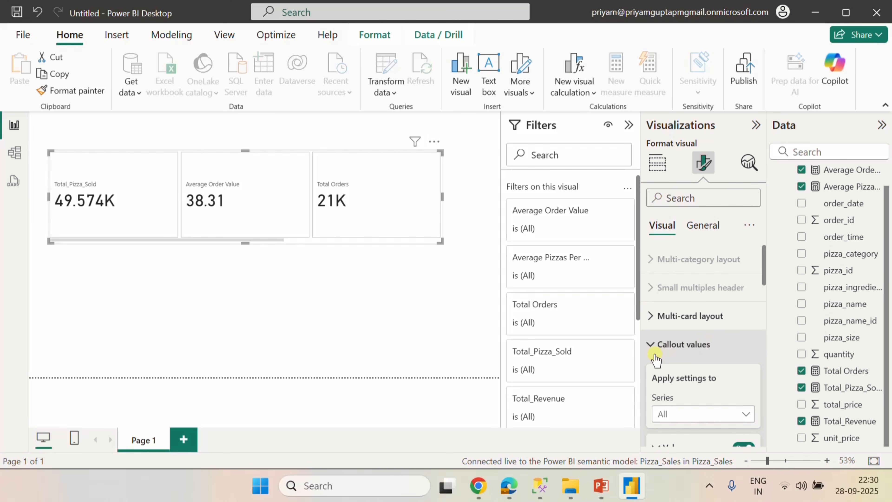
click(654, 345)
Set the maximum number of cards shown in the card visual's multi-card layout to 5.
click(650, 316)
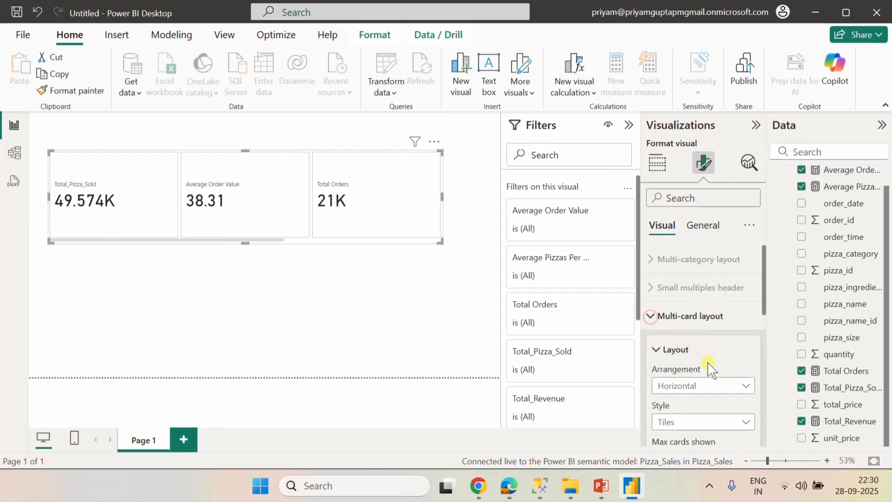
scroll(727, 366, down, 2)
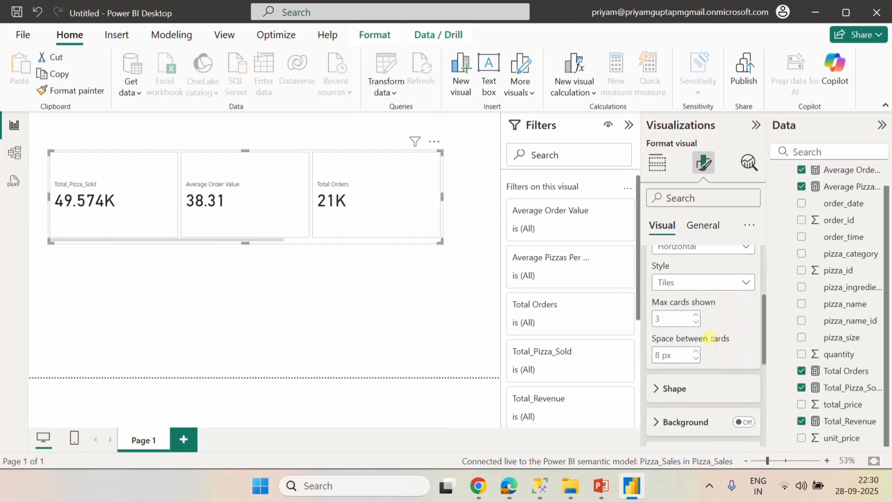
double_click(659, 317)
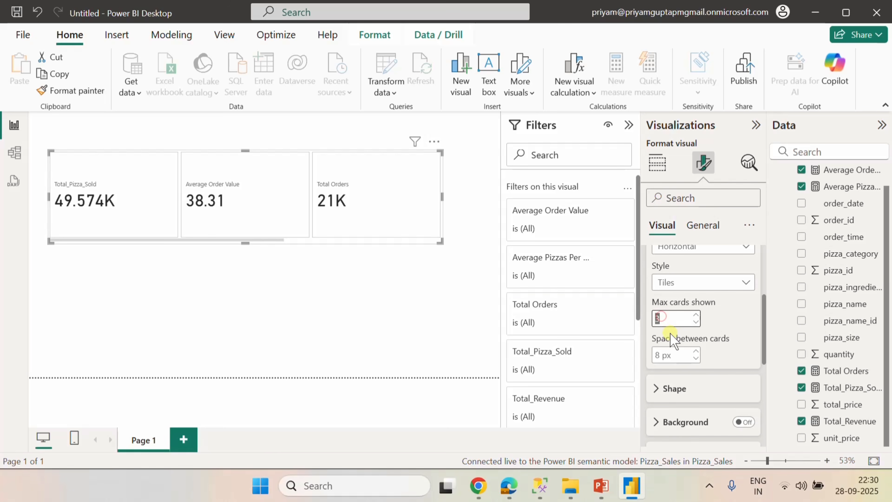
text(5)
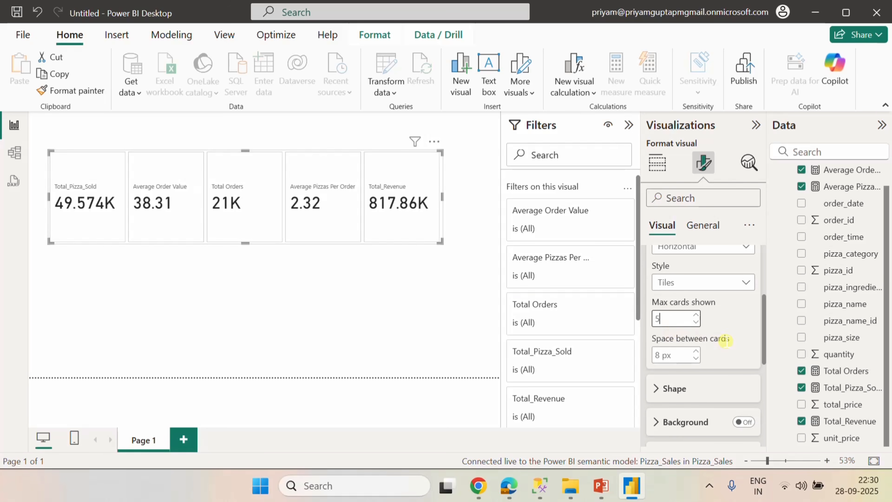
Set the space between the cards to 4 px.
double_click(656, 355)
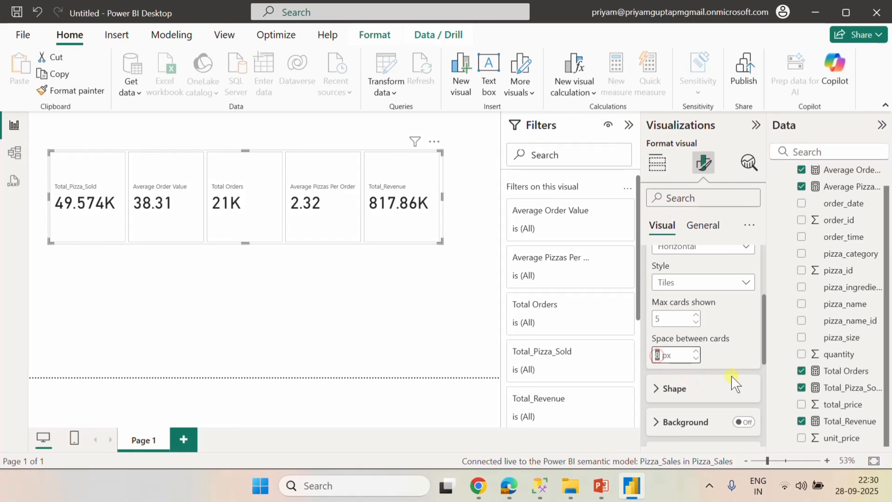
text(19)
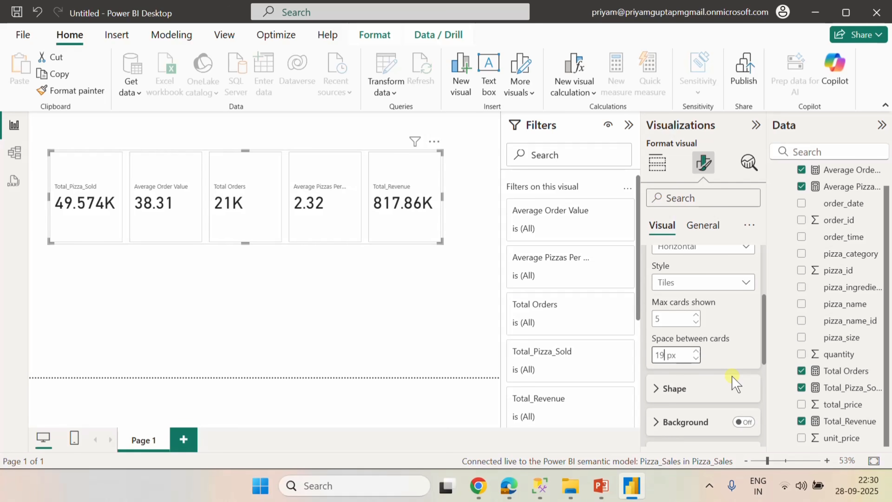
key(BackSpace)
key(BackSpace)
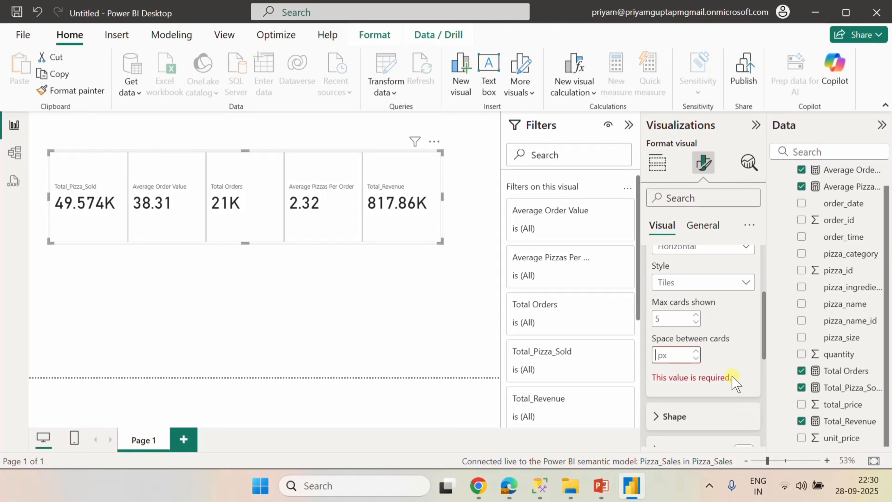
text(4)
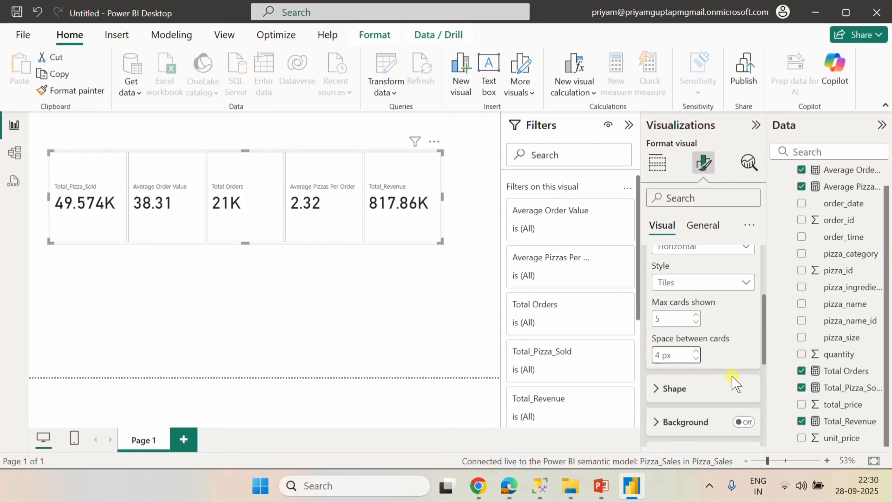
click(718, 345)
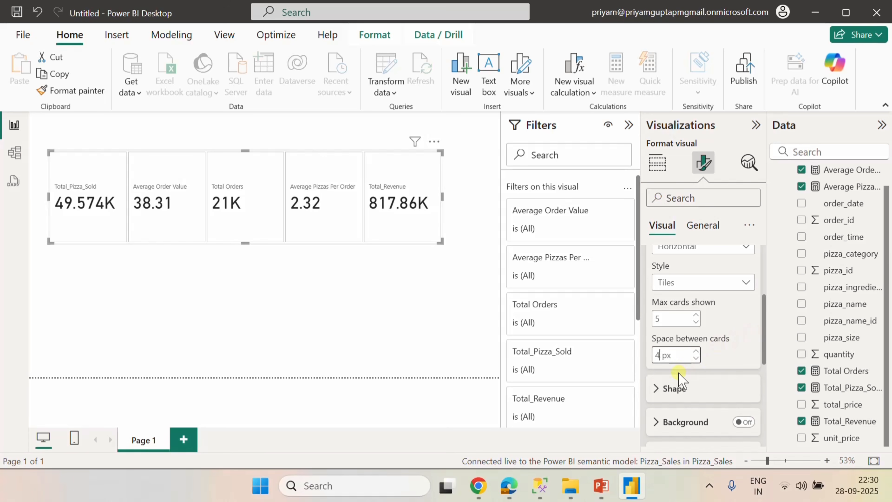
Try customized corners and a background for the cards in the multi-card layout.
scroll(729, 352, up, 2)
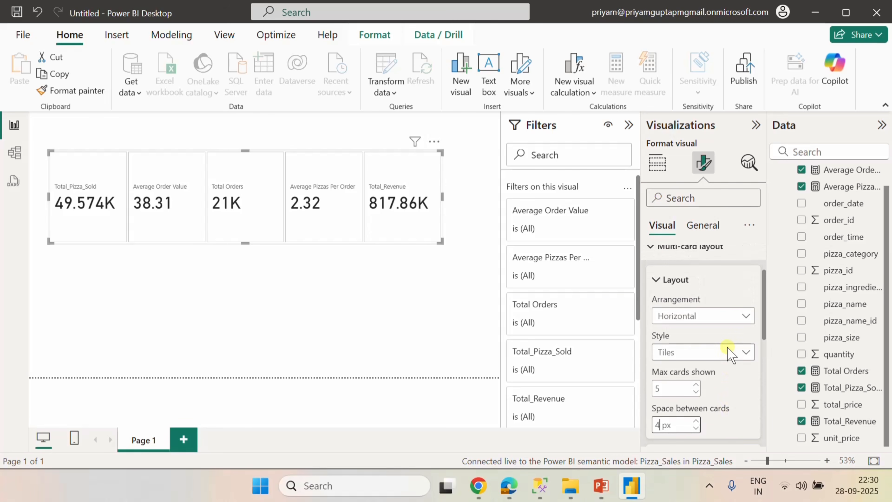
scroll(729, 353, down, 4)
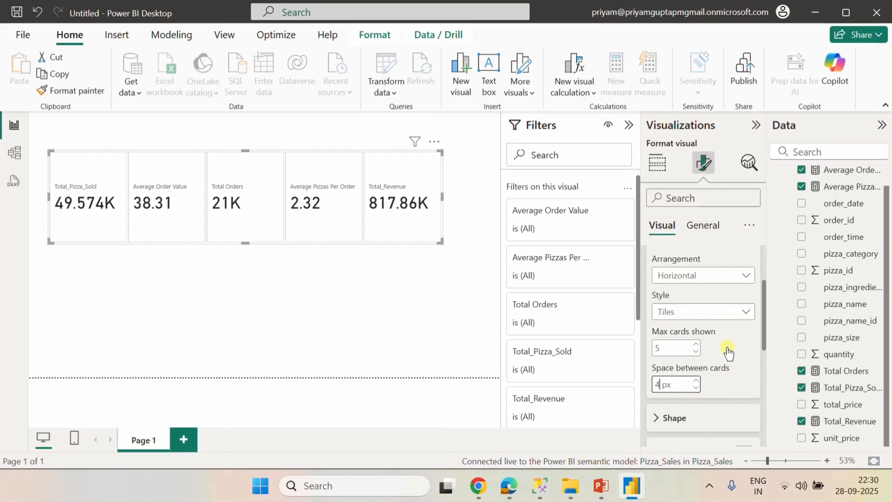
click(675, 319)
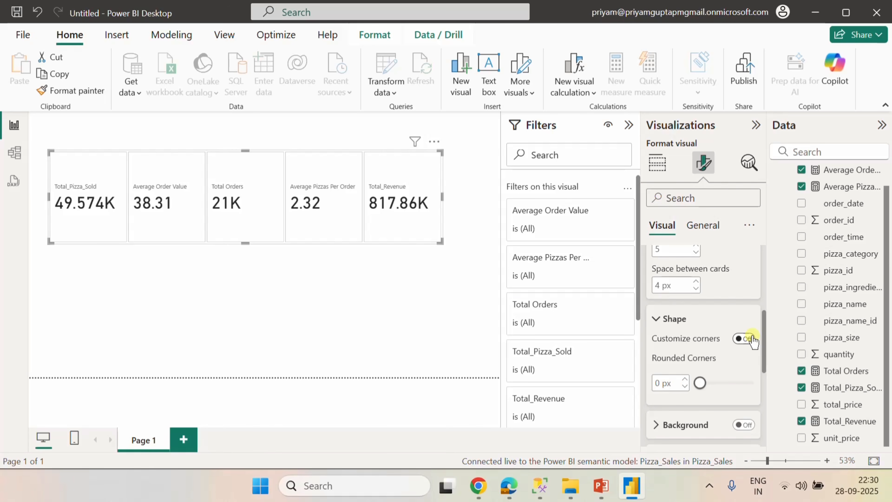
click(743, 338)
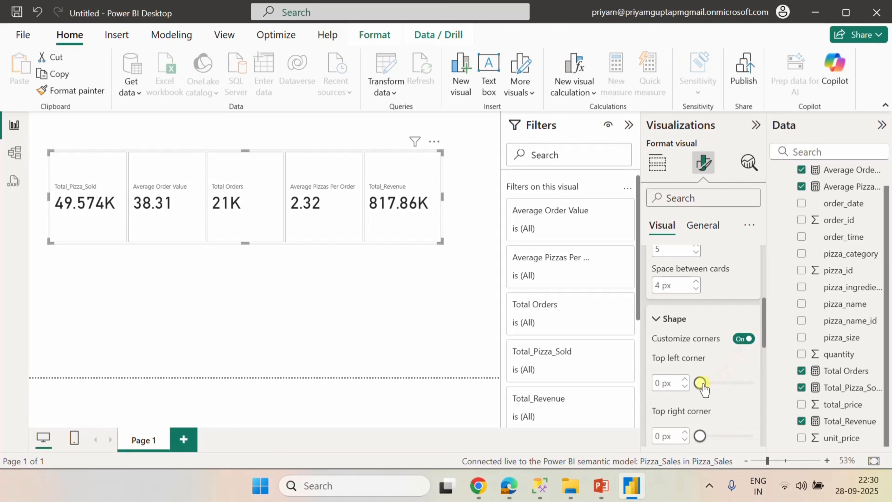
click(744, 339)
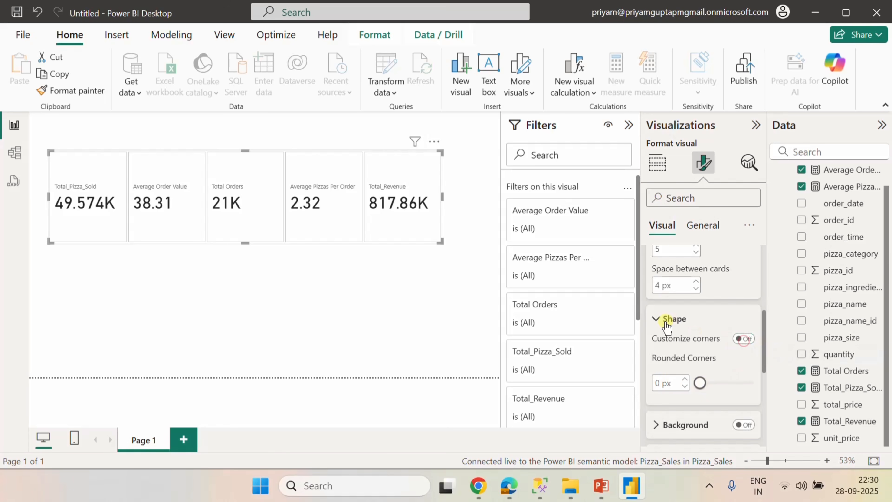
click(662, 320)
click(743, 352)
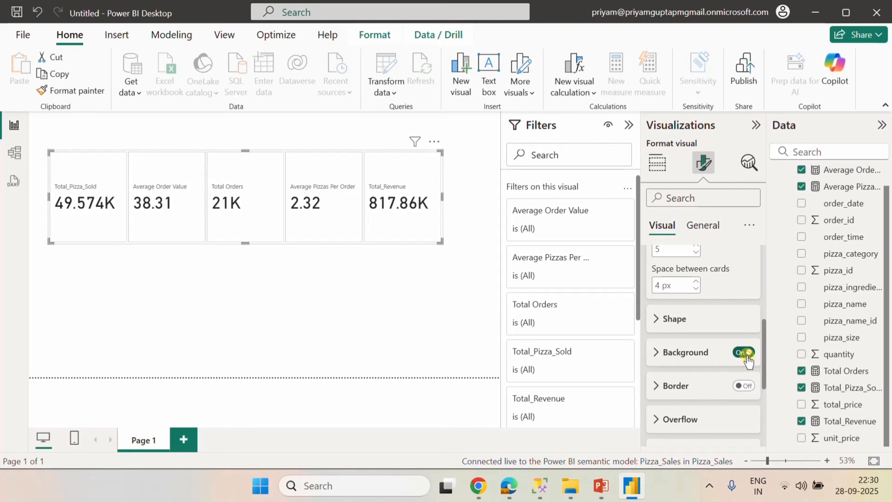
click(657, 352)
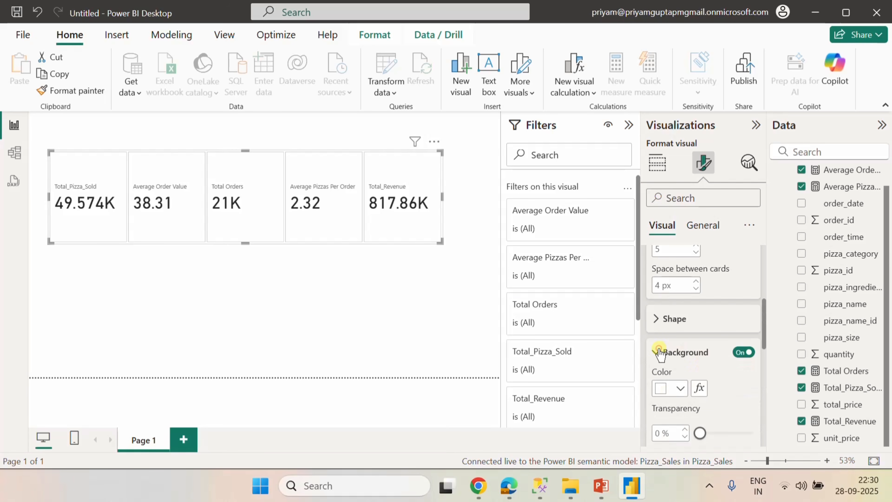
click(743, 352)
click(656, 351)
Turn on the border for the multi-card layout and set the callout values' font size to 32 for all series.
scroll(700, 364, down, 2)
click(743, 316)
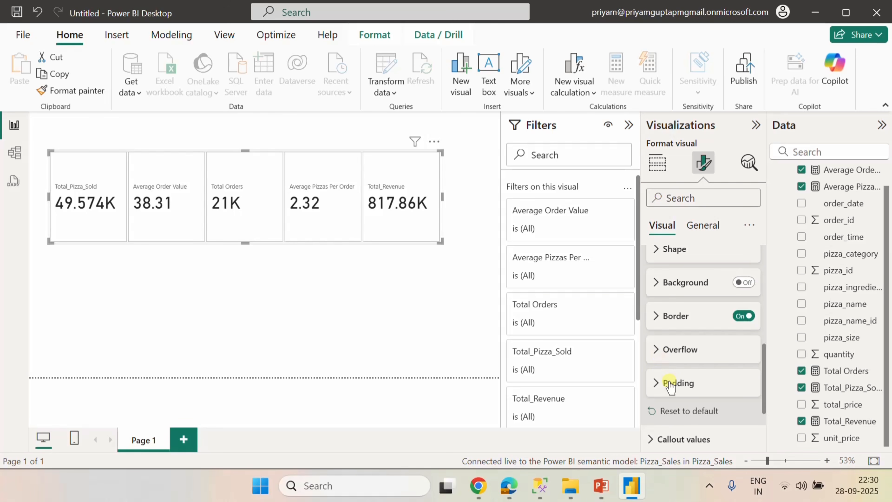
scroll(669, 385, down, 2)
click(653, 369)
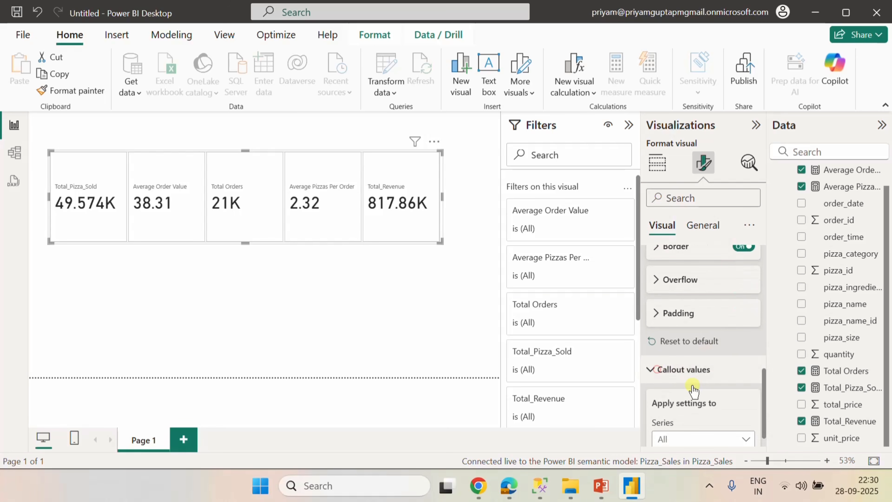
scroll(694, 389, down, 4)
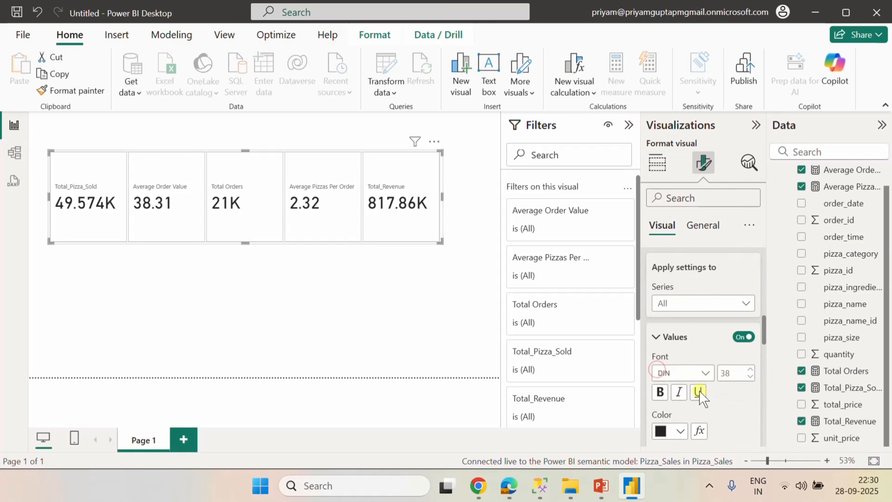
click(699, 372)
click(697, 375)
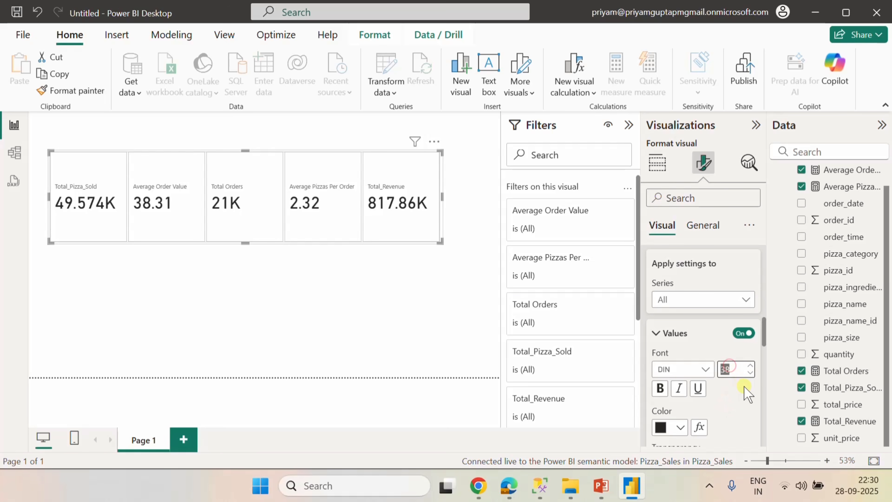
text(32)
key(Return)
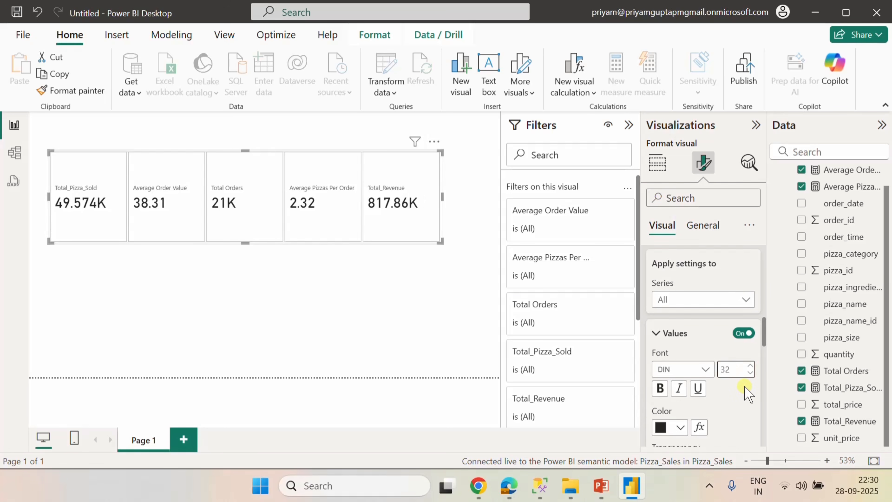
click(734, 394)
Change the card labels' font to Segoe UI Semibold at size 11.
scroll(732, 416, down, 2)
scroll(735, 373, down, 4)
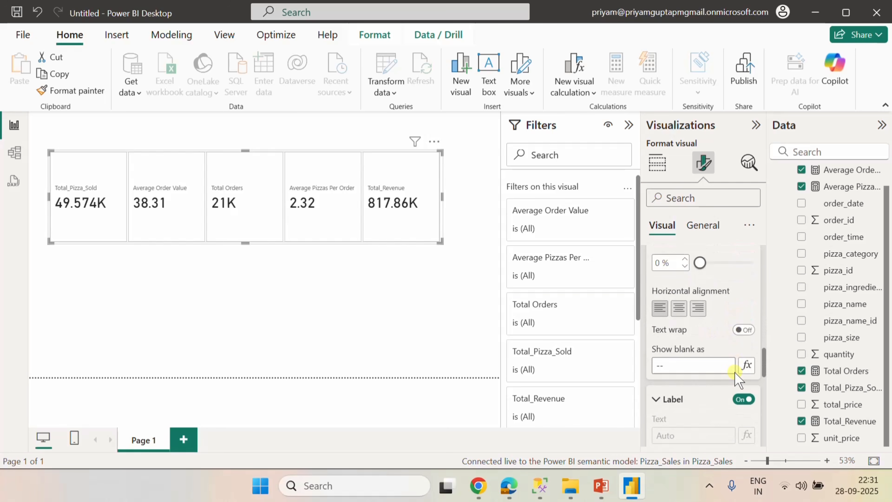
scroll(735, 373, down, 2)
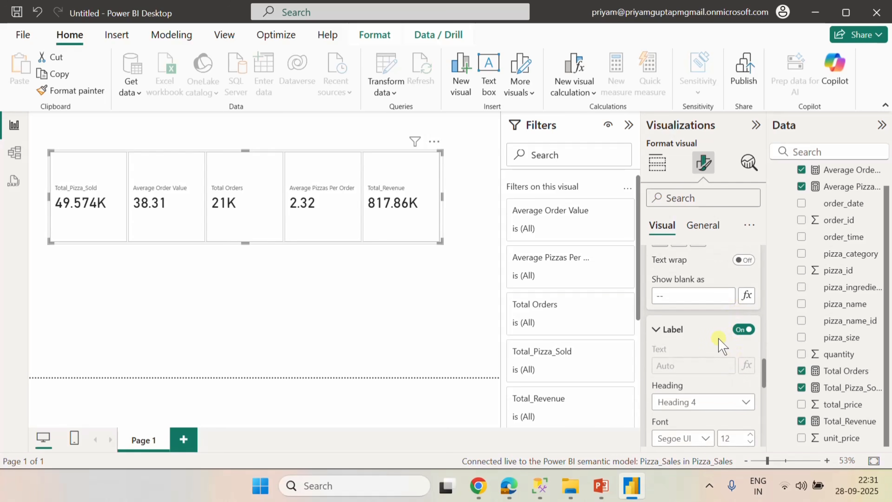
scroll(726, 347, down, 2)
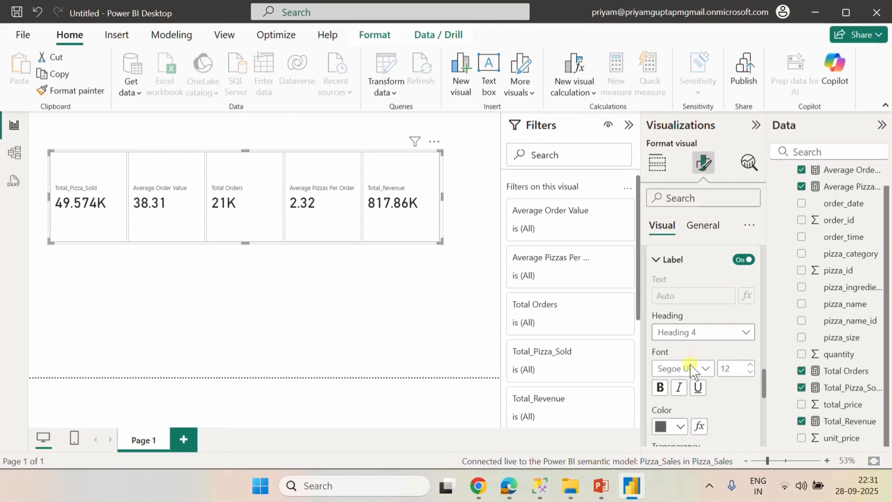
click(702, 368)
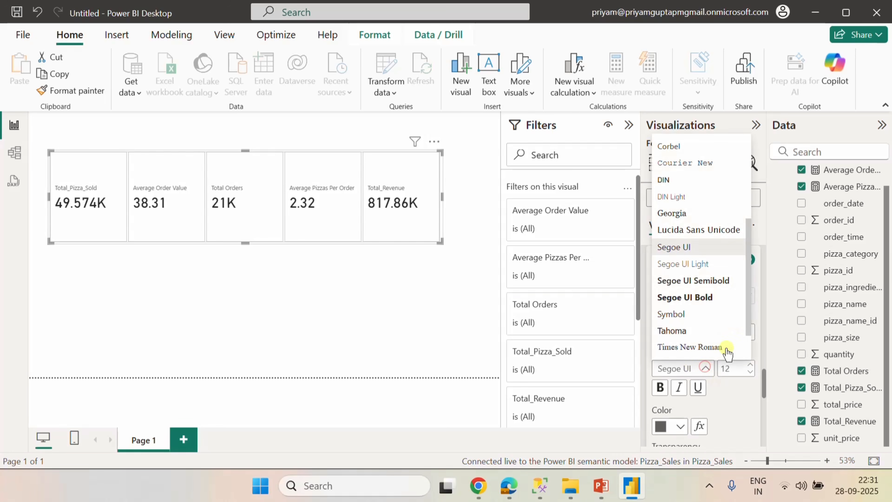
click(702, 285)
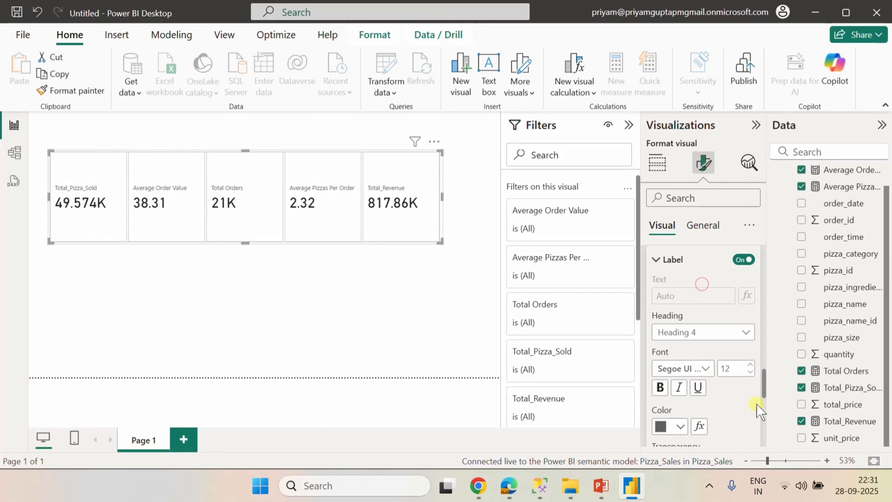
click(750, 372)
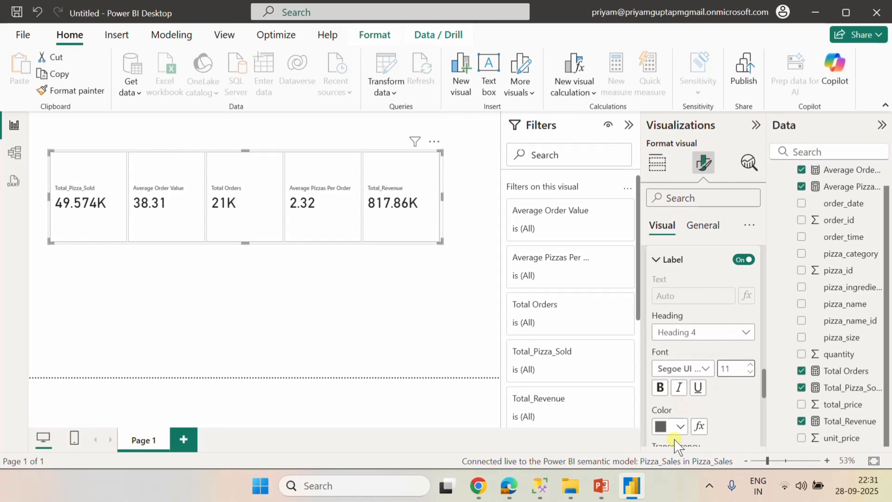
Try black as the color of the card labels.
click(680, 426)
click(687, 367)
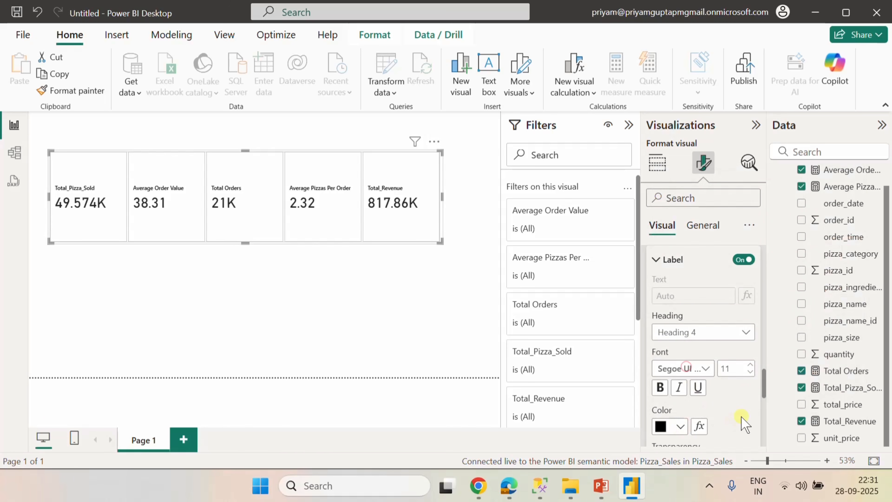
scroll(740, 418, down, 5)
scroll(730, 386, up, 4)
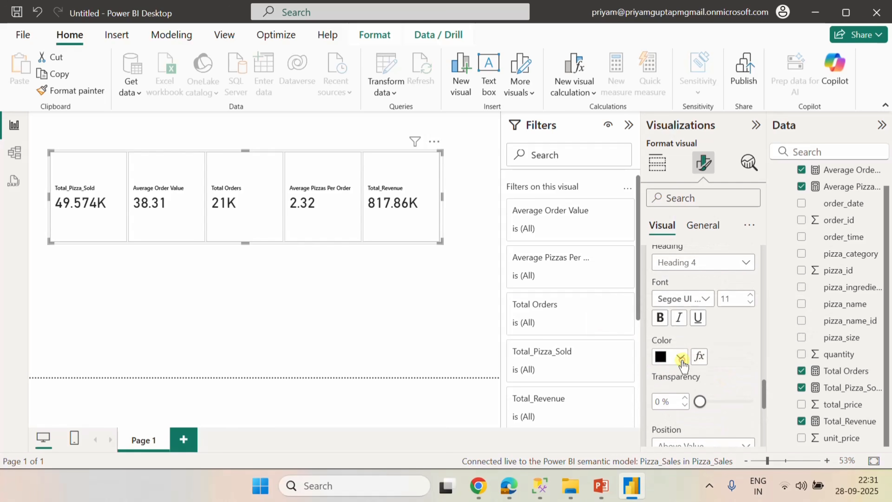
click(681, 360)
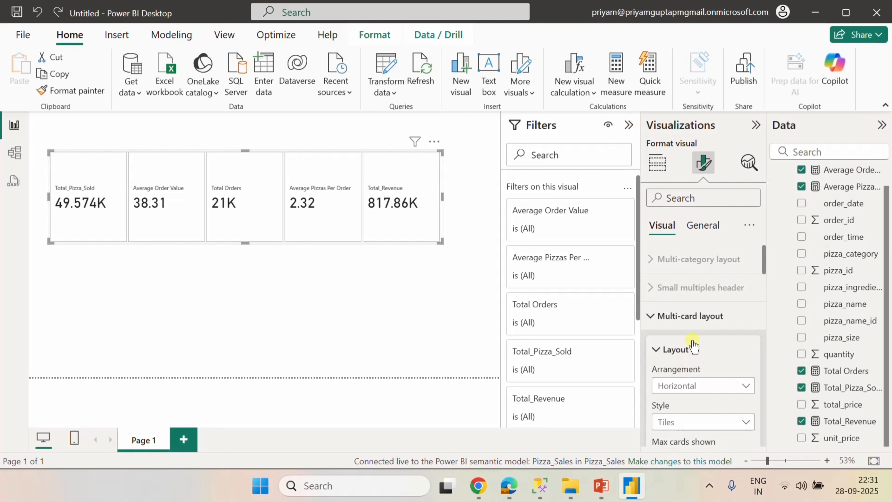
Set the position of the card labels to Below Value.
scroll(681, 357, down, 10)
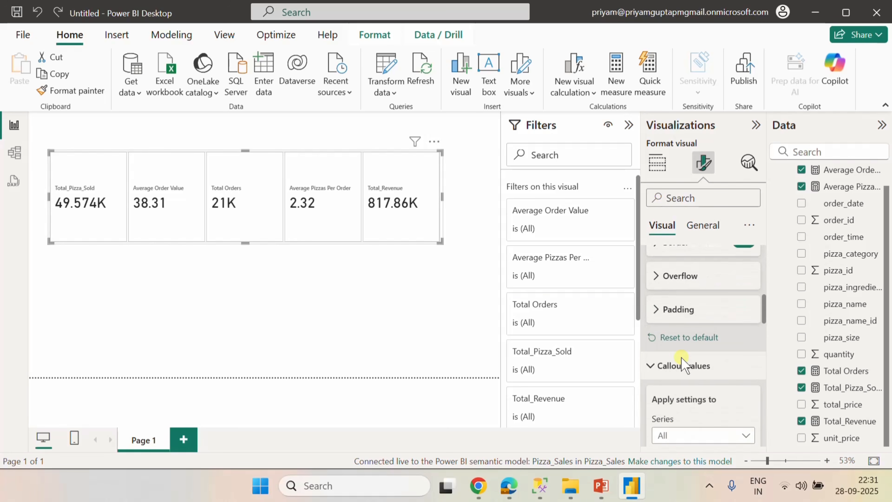
scroll(689, 397, down, 10)
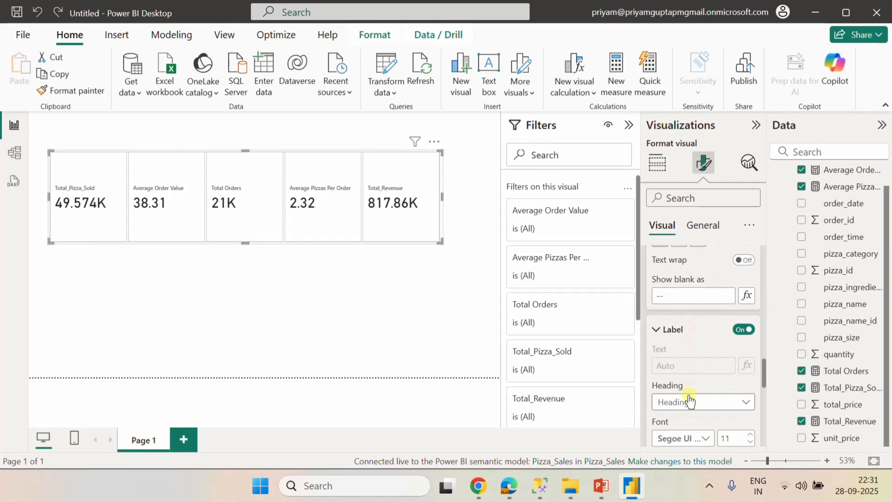
scroll(688, 397, down, 3)
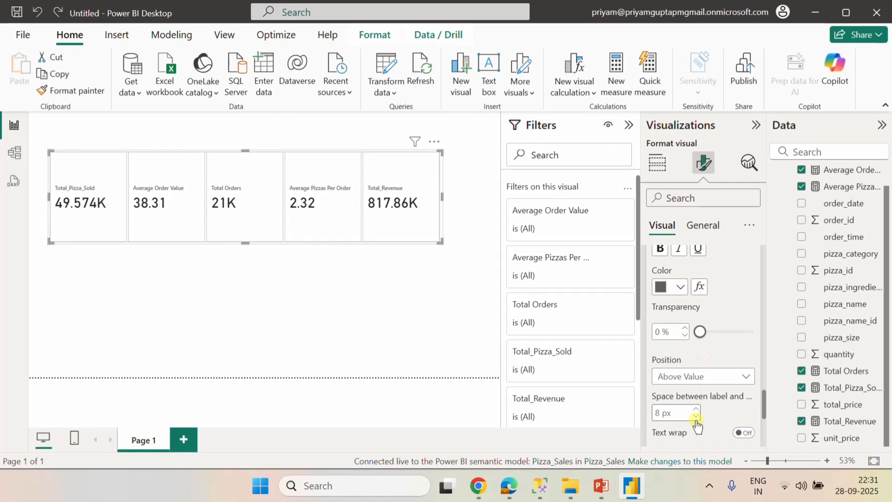
scroll(698, 431, down, 1)
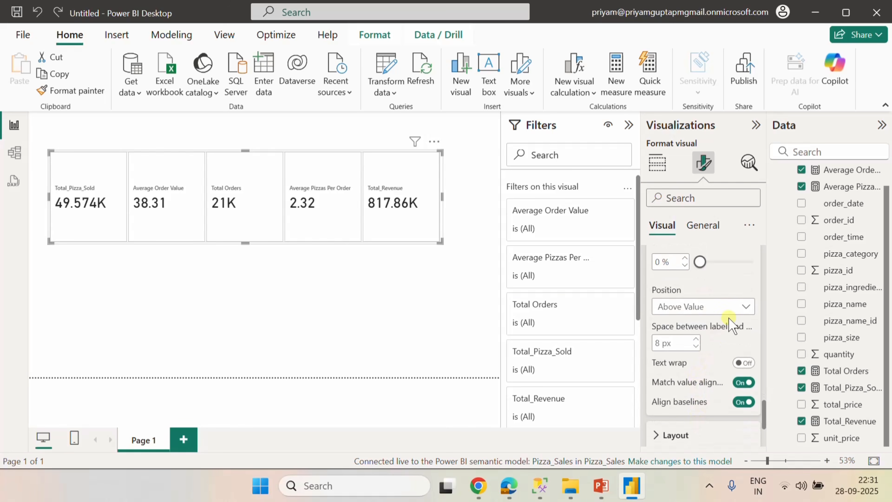
click(723, 307)
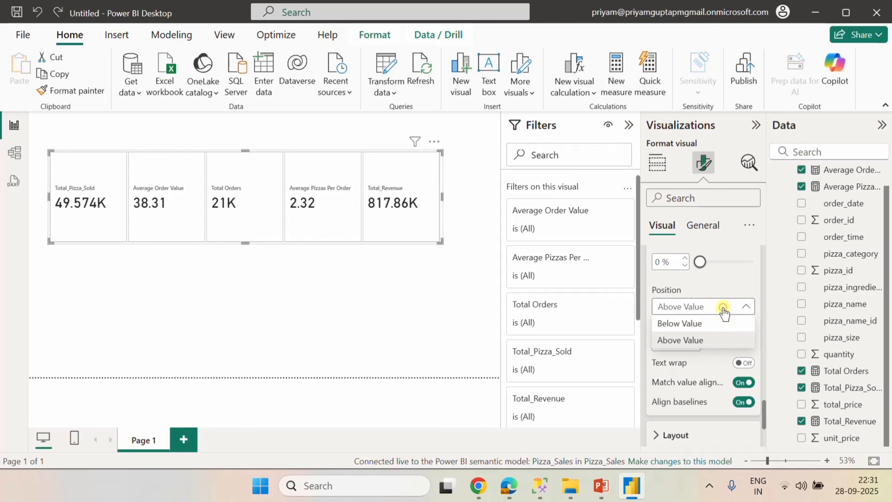
click(699, 329)
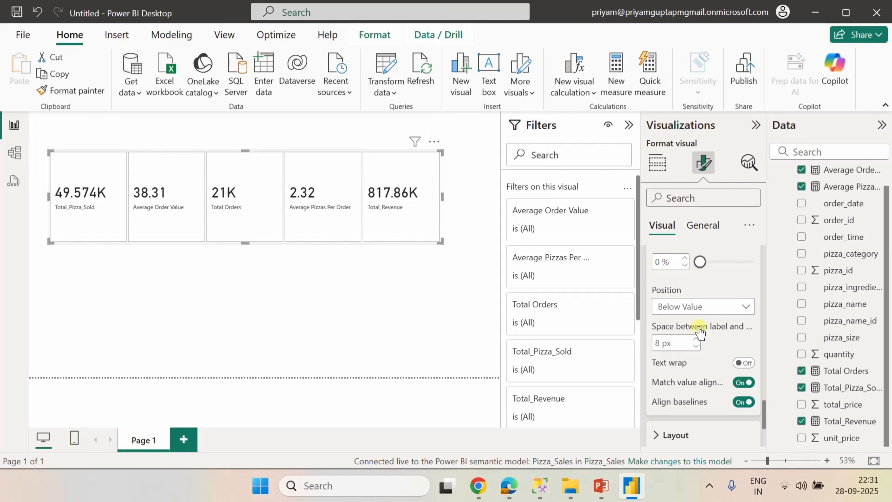
Try top vertical alignment in the callout layout, then set it back to middle.
scroll(727, 358, up, 2)
scroll(720, 372, down, 2)
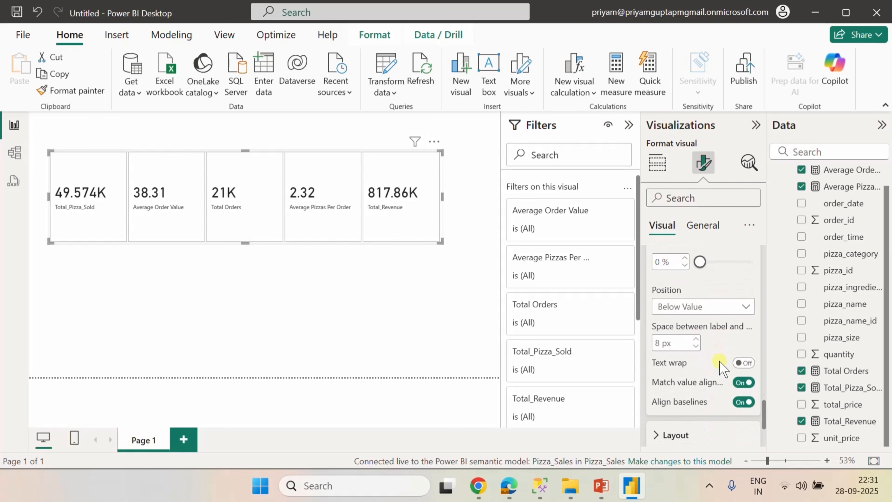
scroll(719, 361, down, 1)
scroll(719, 361, up, 5)
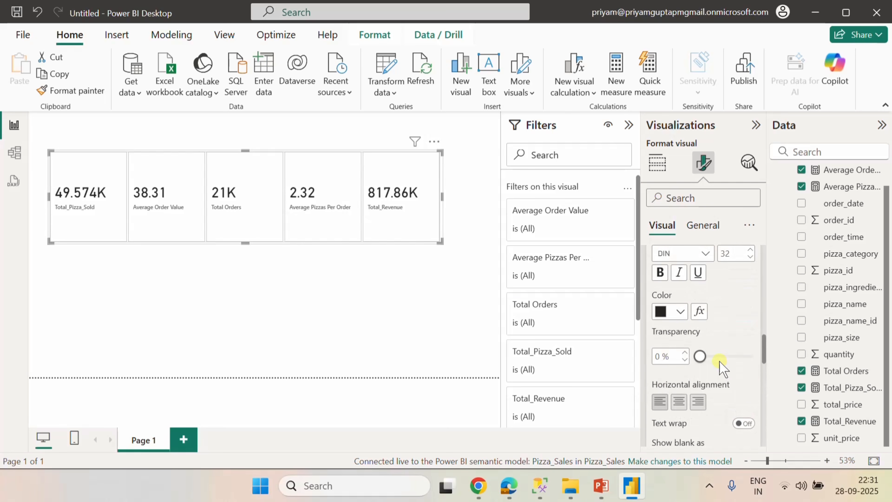
scroll(719, 362, down, 4)
click(660, 319)
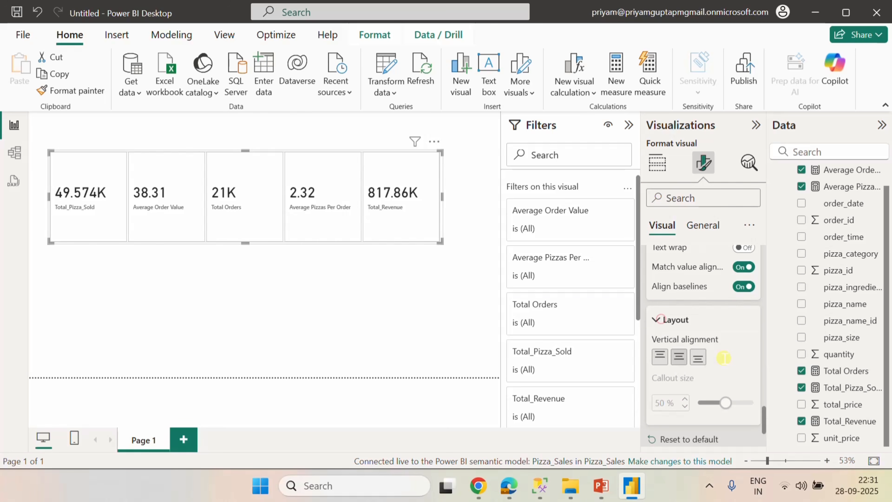
scroll(723, 357, down, 2)
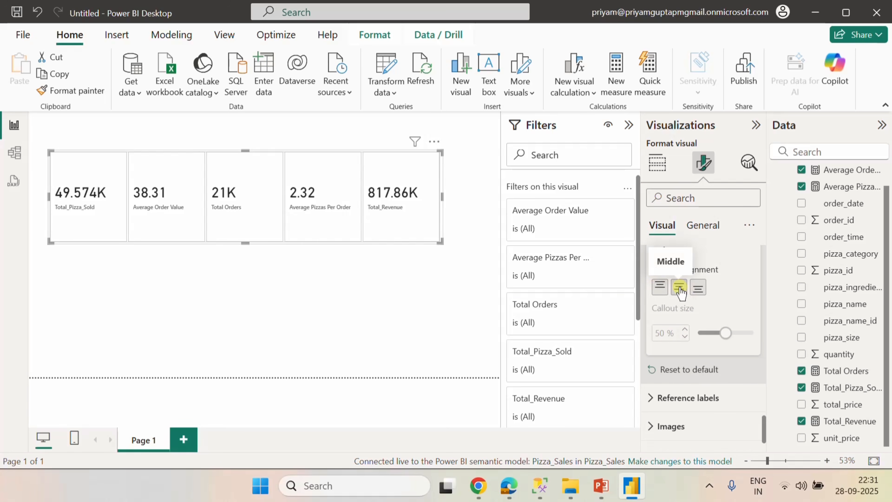
click(659, 286)
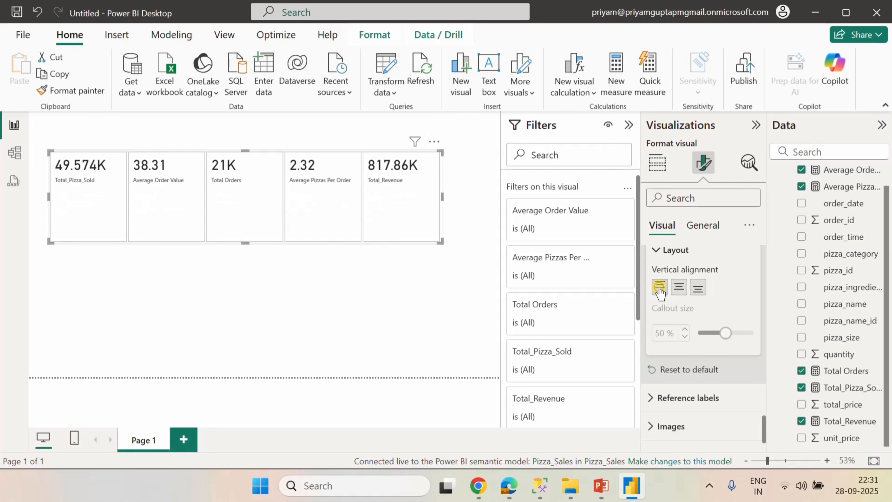
click(677, 290)
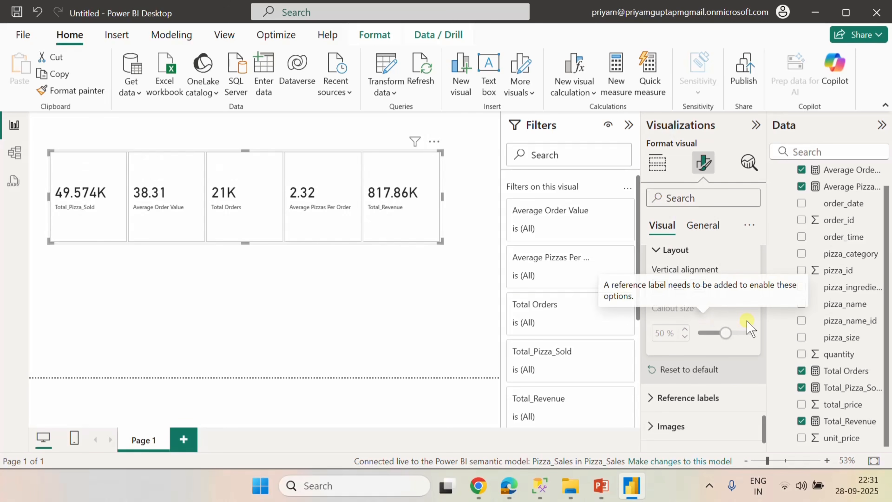
Center the callout values horizontally within the cards.
scroll(747, 325, down, 5)
scroll(747, 325, up, 10)
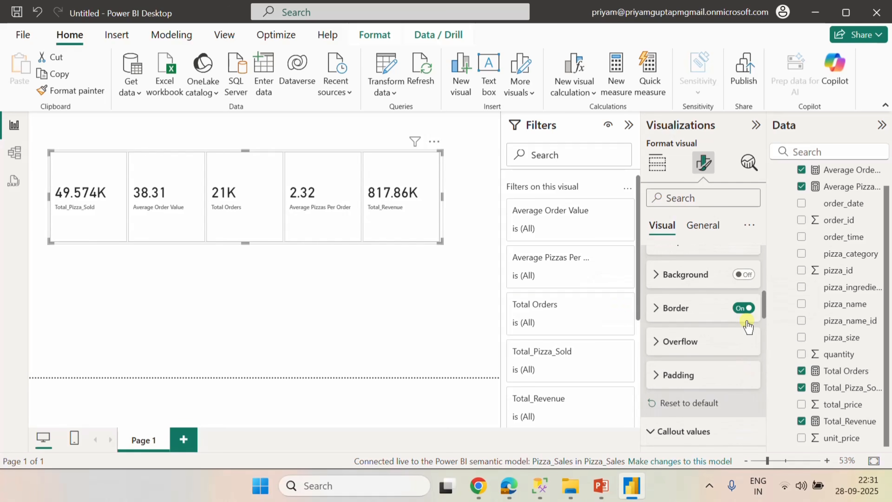
scroll(747, 325, down, 5)
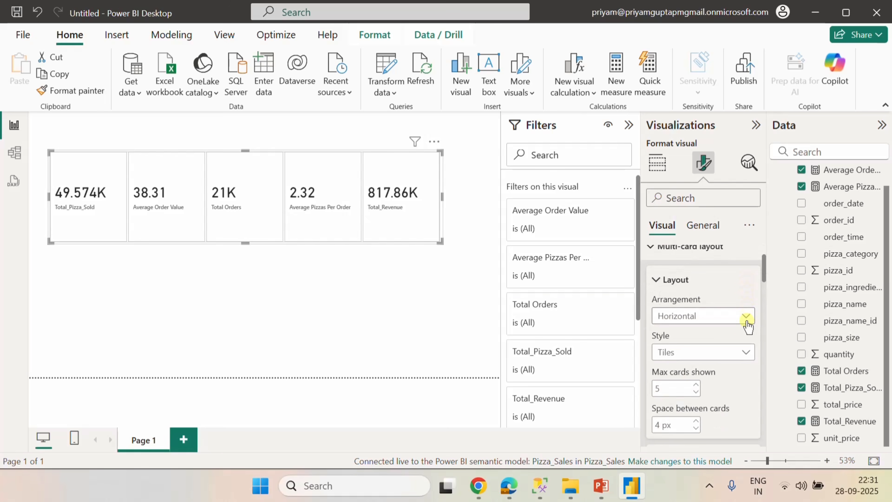
scroll(723, 331, down, 5)
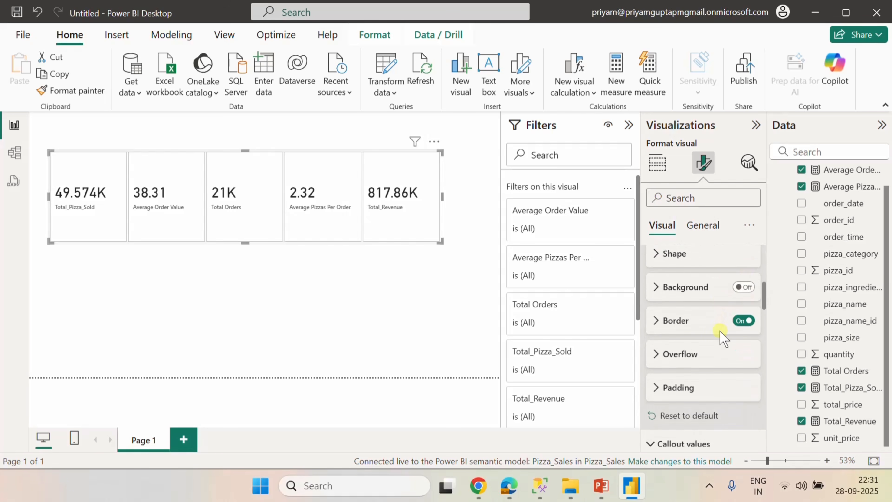
scroll(719, 331, down, 6)
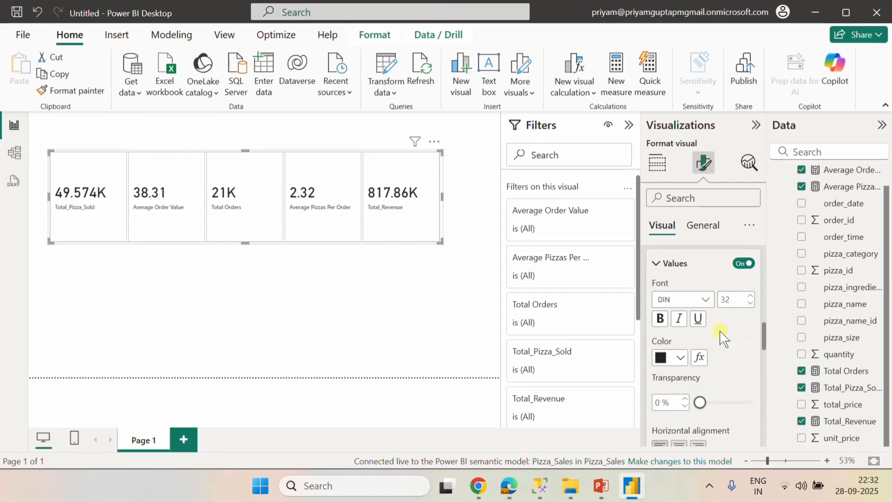
click(680, 386)
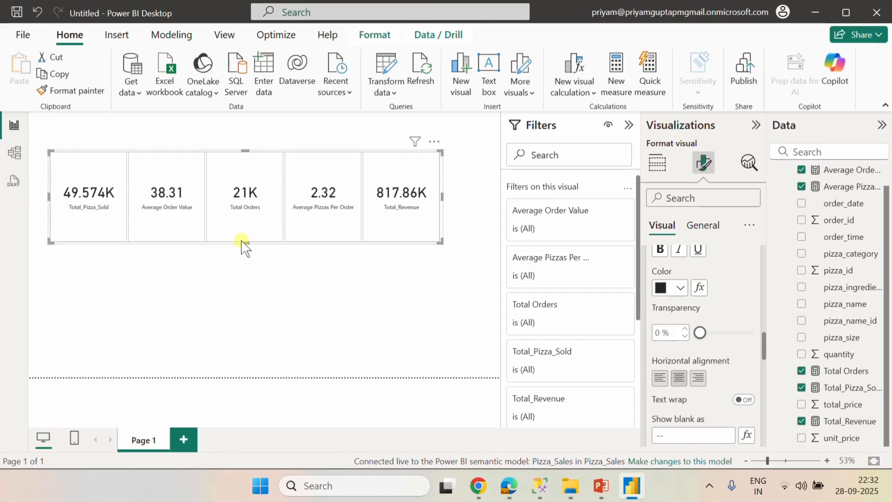
Shrink the card visual into a short, slightly narrower strip and move it to the upper middle of the report page.
drag(242, 242, 250, 207)
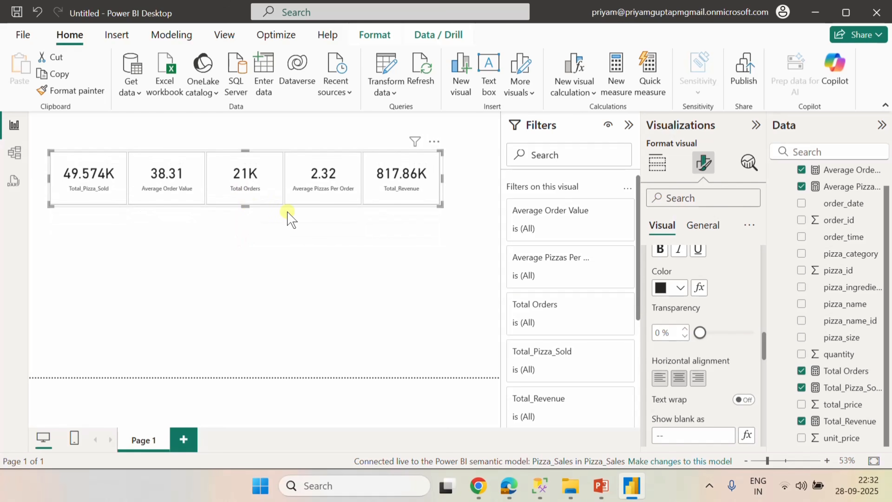
drag(442, 175, 424, 180)
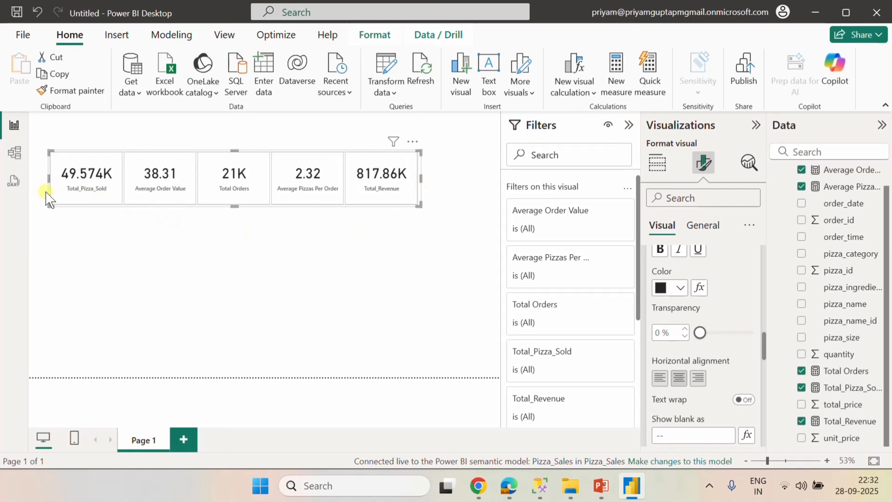
drag(51, 183, 109, 164)
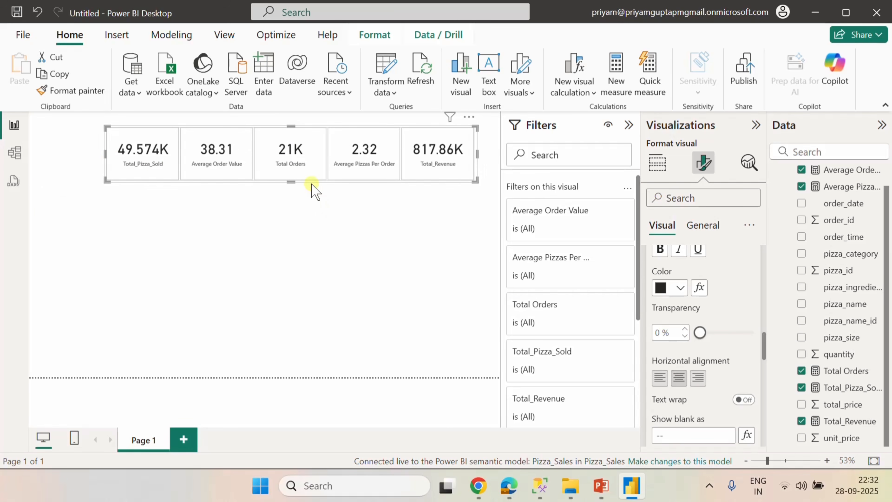
drag(294, 179, 286, 168)
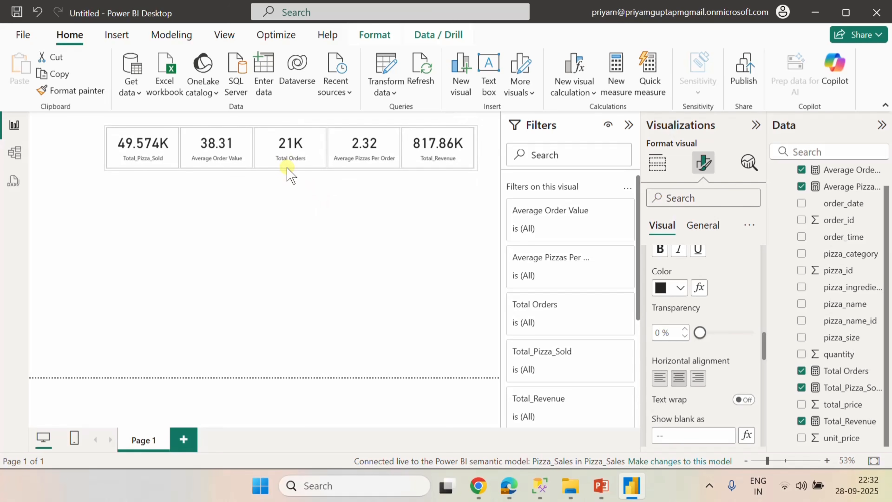
click(396, 233)
Change the shape of all cards to Rounded Rectangle with 10 px rounded corners.
click(122, 168)
click(662, 225)
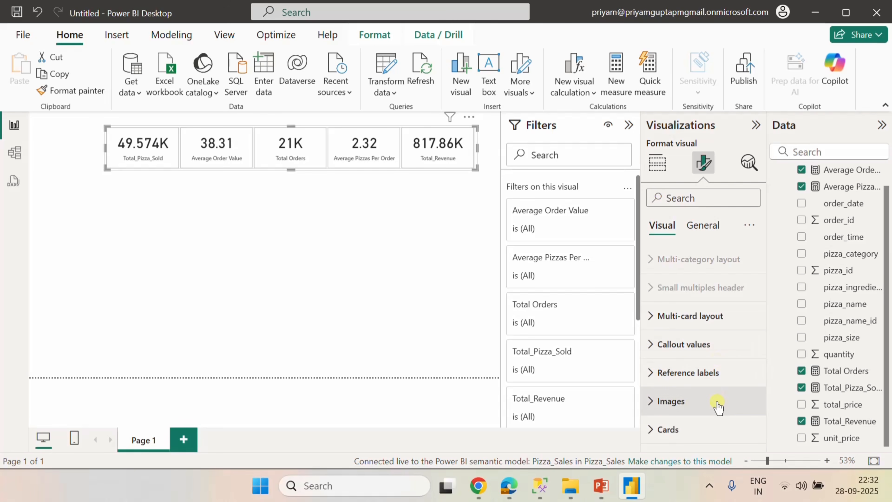
click(663, 431)
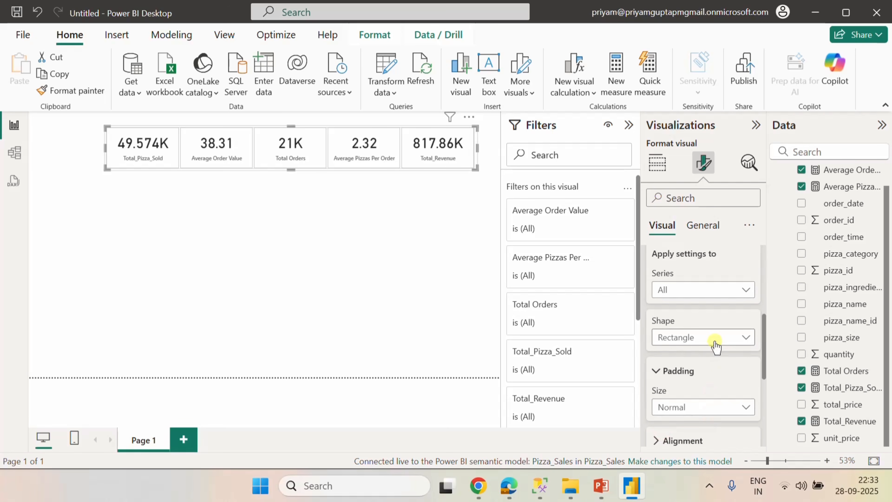
click(715, 338)
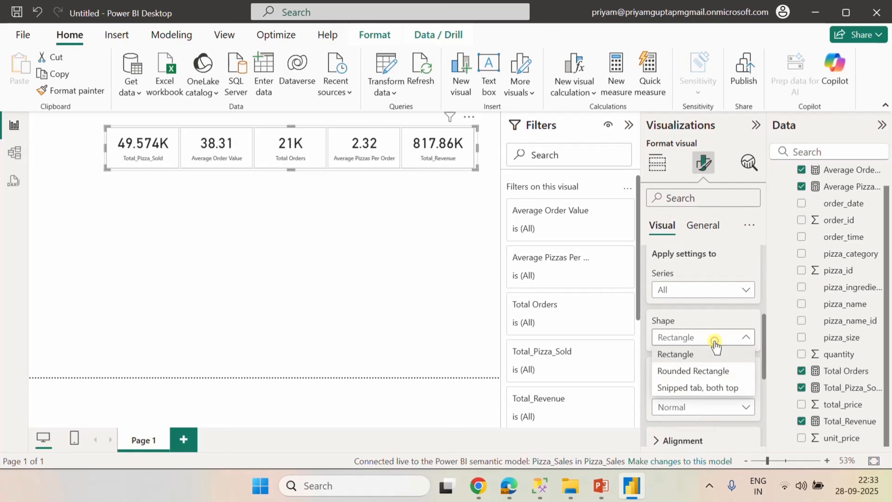
click(714, 371)
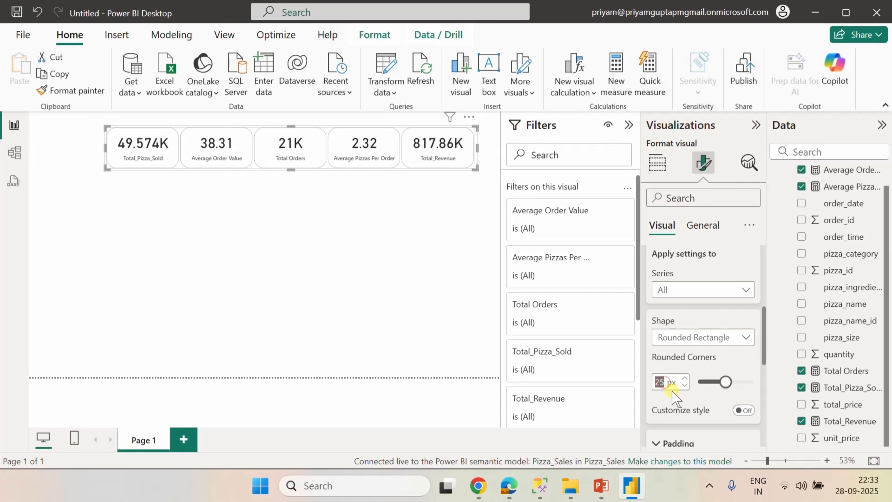
text(10)
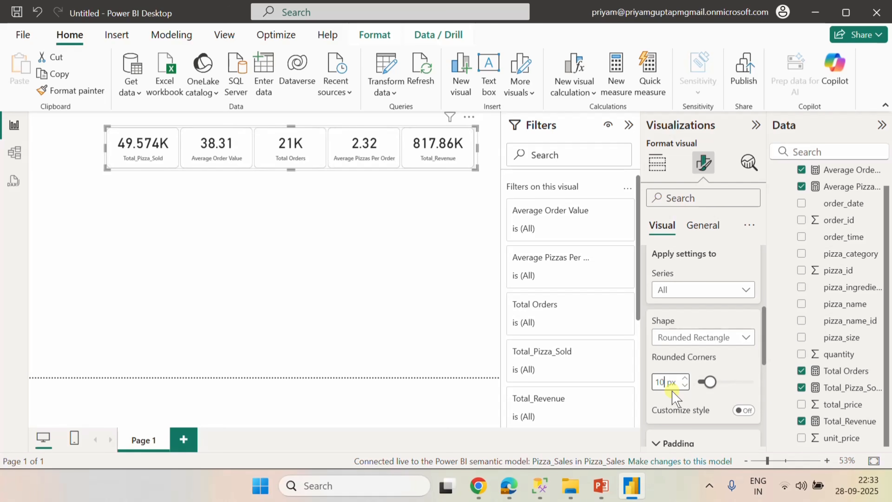
Turn on the shadow and glow effects for all cards.
scroll(725, 422, down, 5)
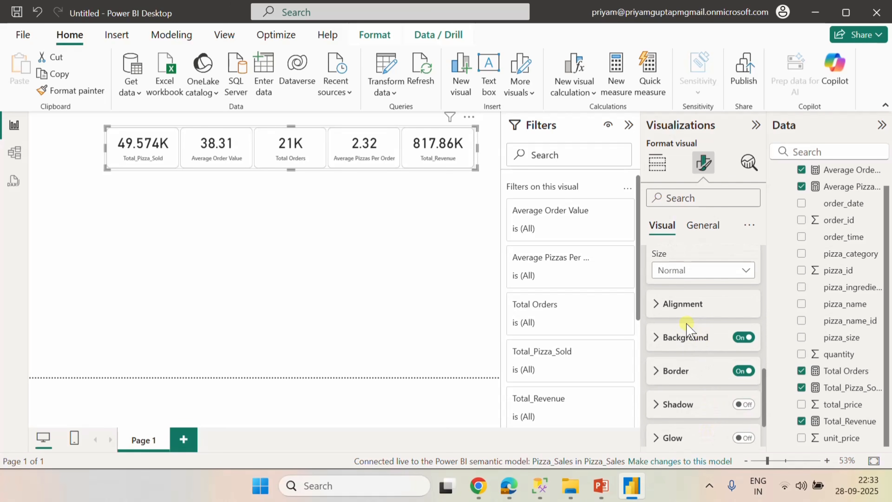
click(743, 405)
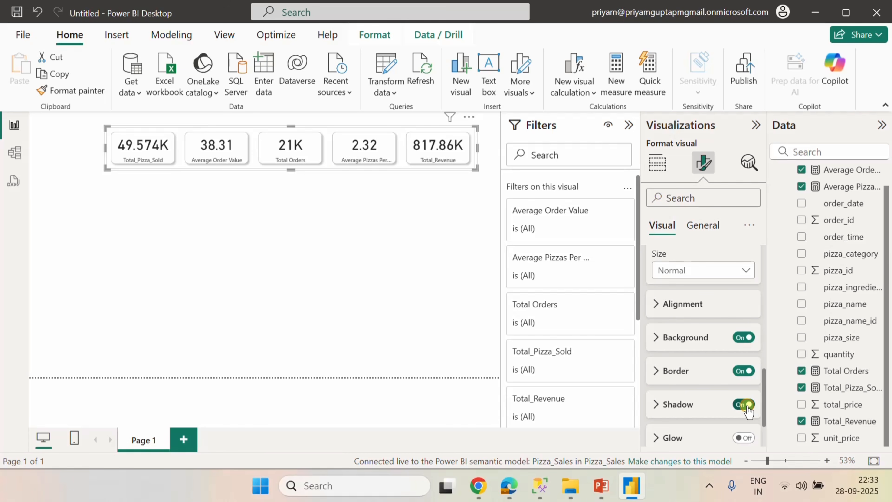
scroll(713, 406, down, 2)
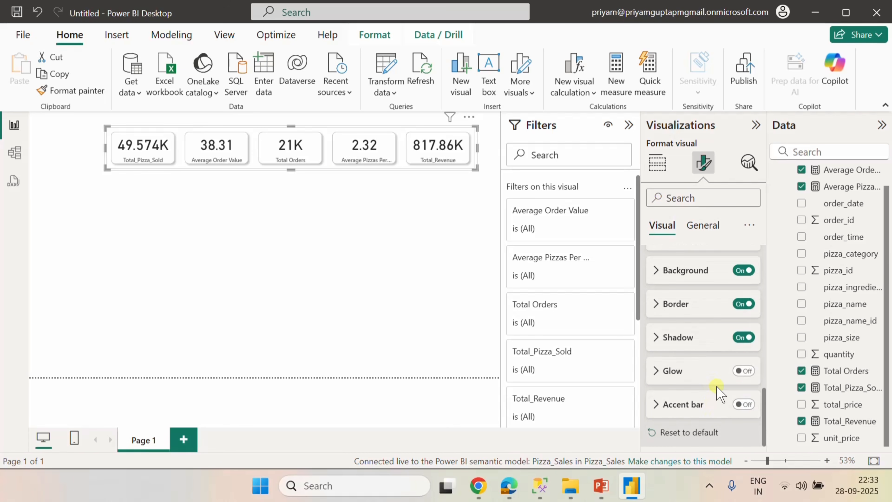
click(751, 371)
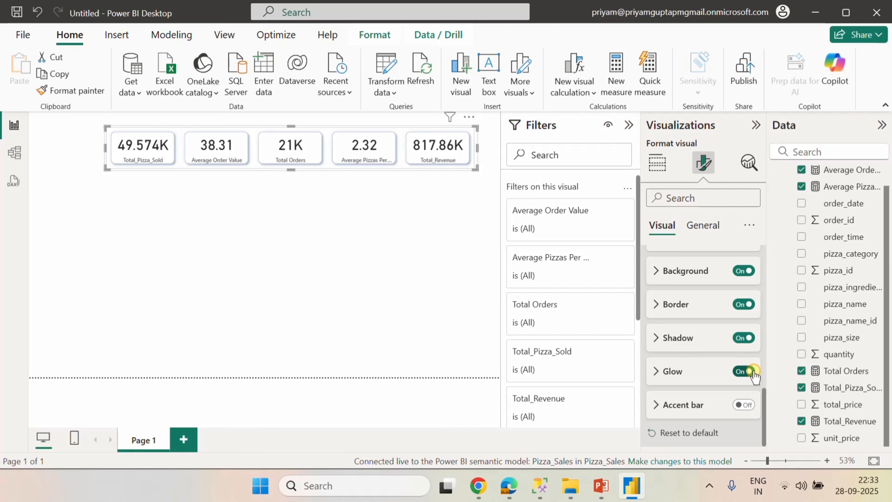
Turn on the accent bar for the cards and set its color to dark blue.
click(750, 406)
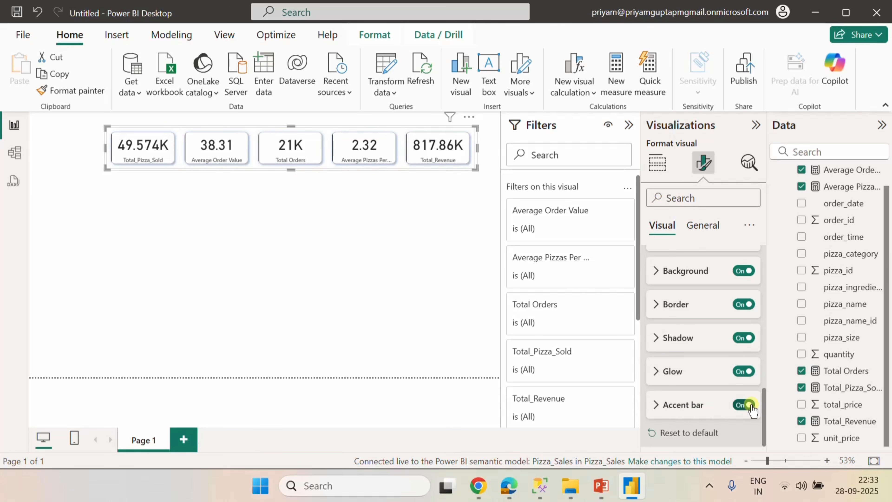
click(666, 405)
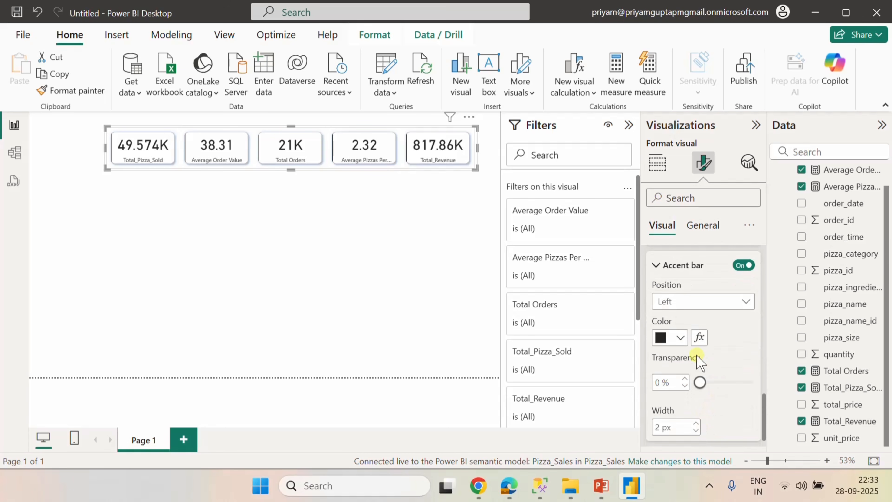
click(680, 338)
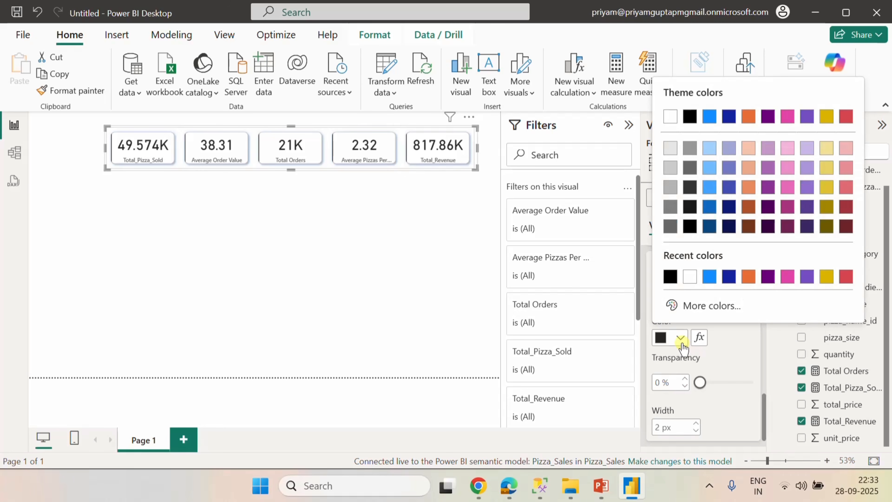
click(729, 277)
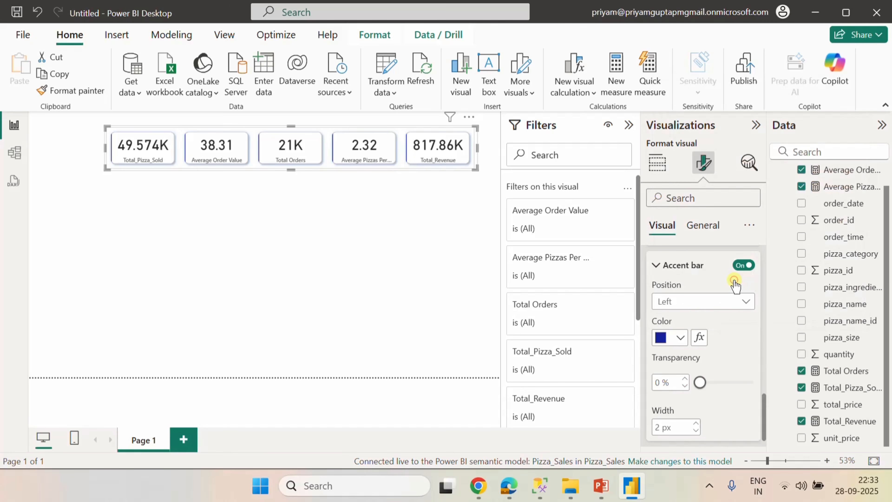
scroll(724, 375, down, 1)
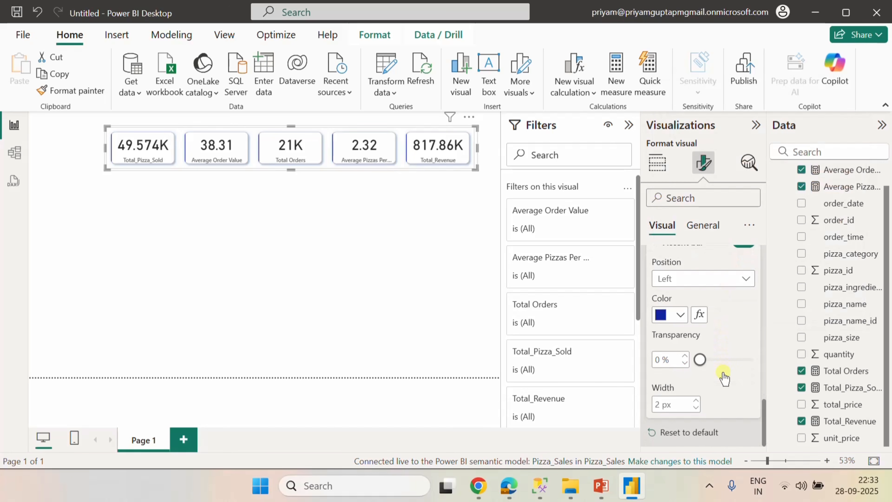
Set the rounded corners of all cards to 5 px and extend the card visual toward the page's left edge.
scroll(724, 376, up, 10)
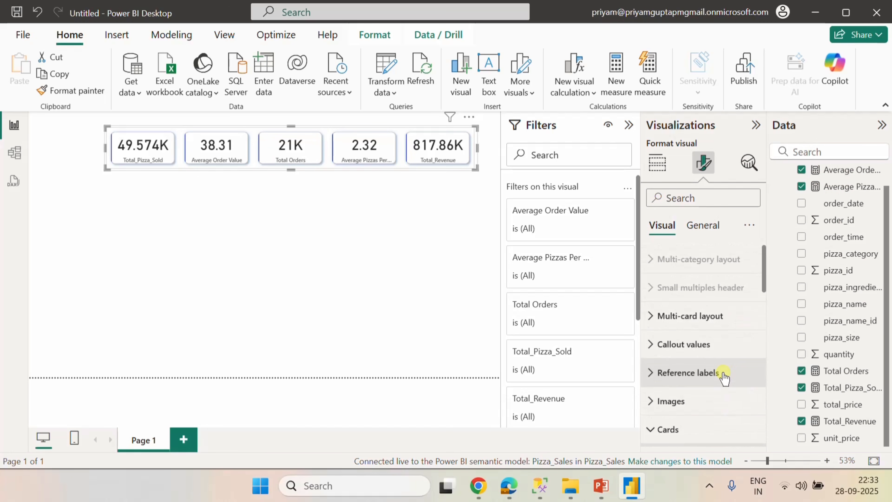
scroll(724, 376, down, 10)
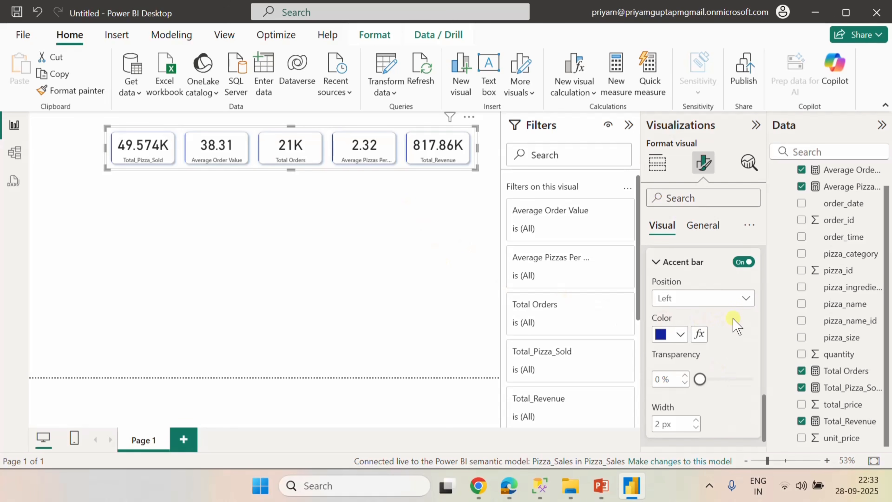
scroll(732, 318, up, 5)
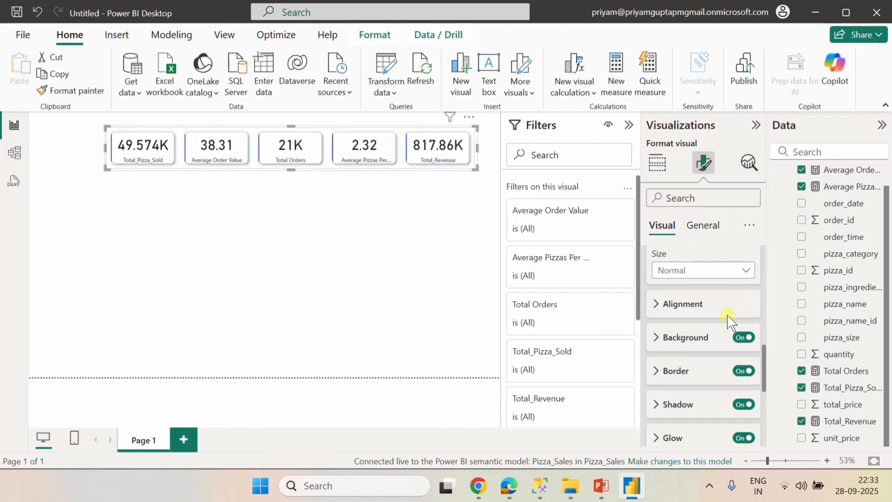
scroll(727, 314, down, 2)
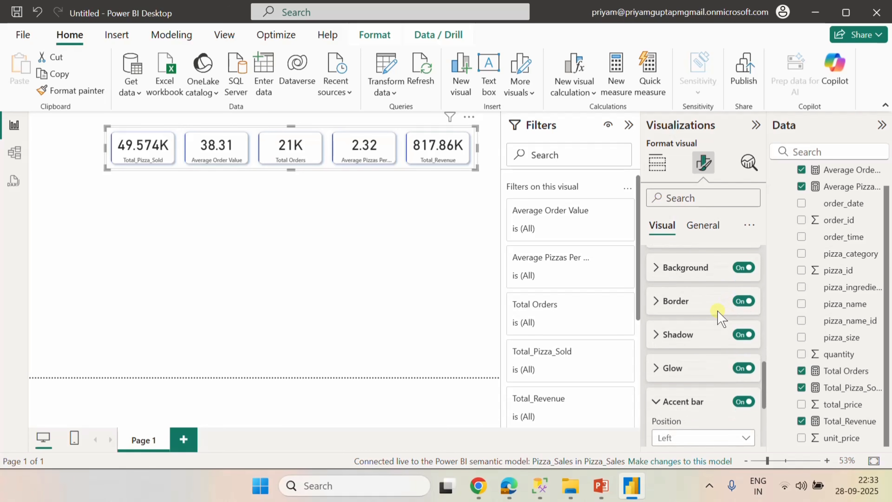
scroll(717, 312, up, 4)
scroll(717, 314, up, 3)
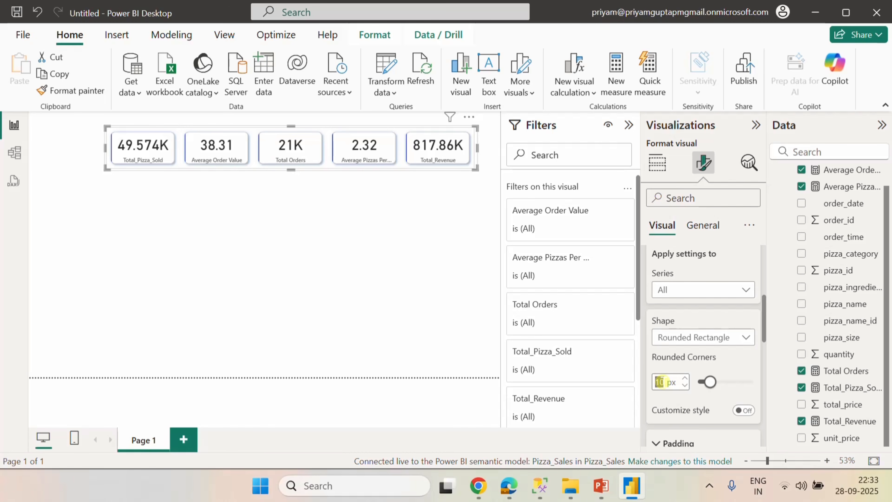
text(5)
key(Return)
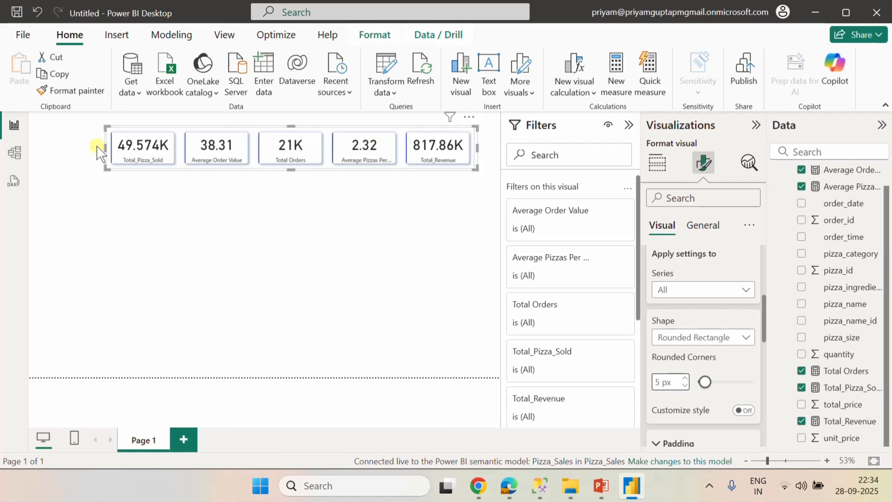
drag(105, 148, 57, 148)
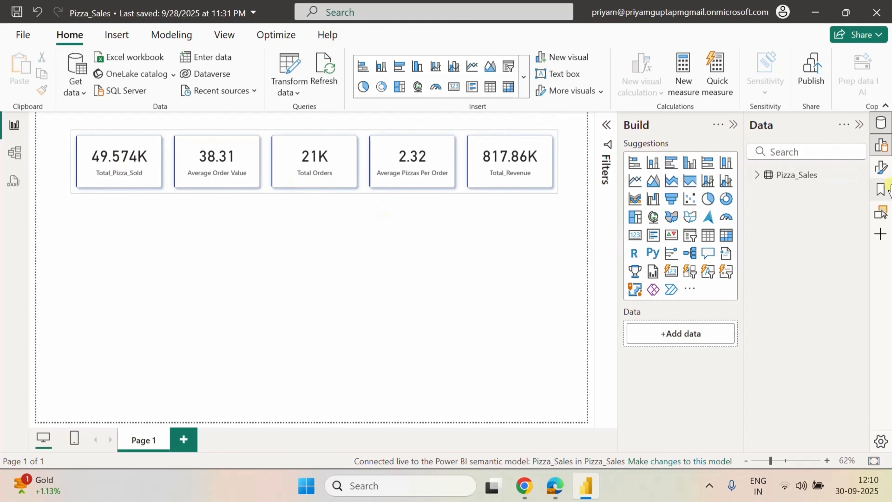
Change the callout value color of all cards in the visual to dark blue.
click(880, 168)
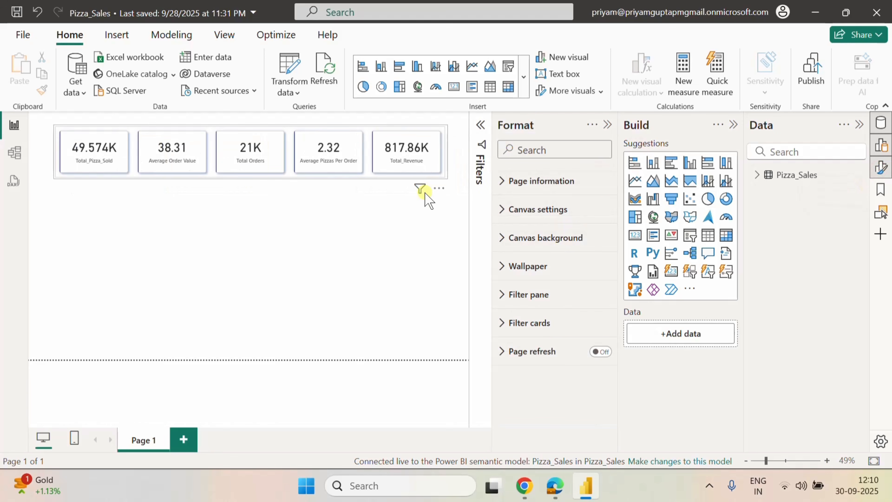
click(434, 174)
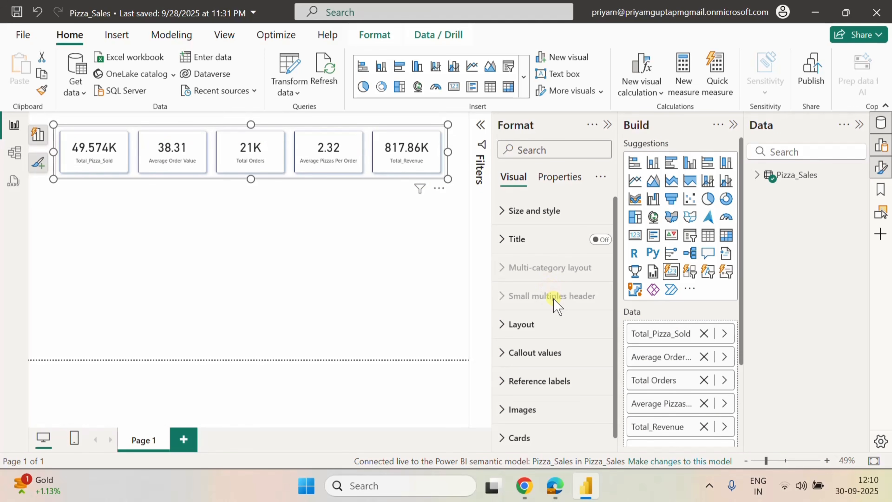
click(510, 352)
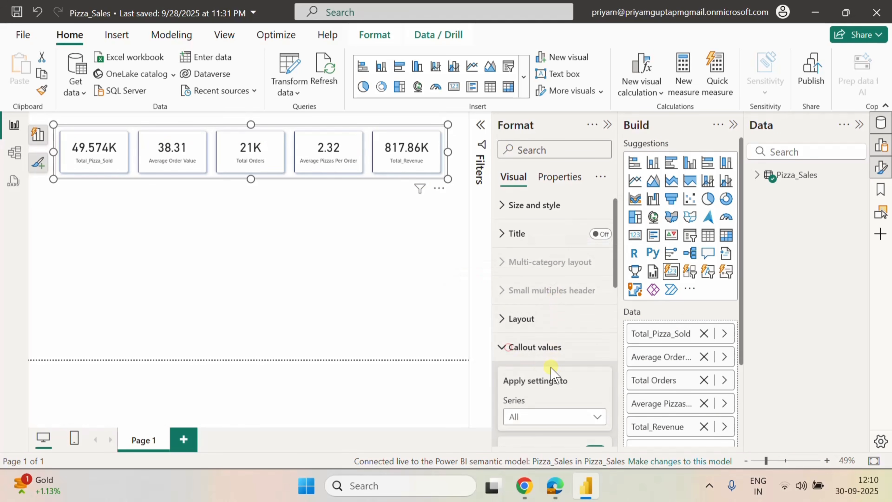
scroll(551, 367, down, 3)
scroll(584, 375, down, 3)
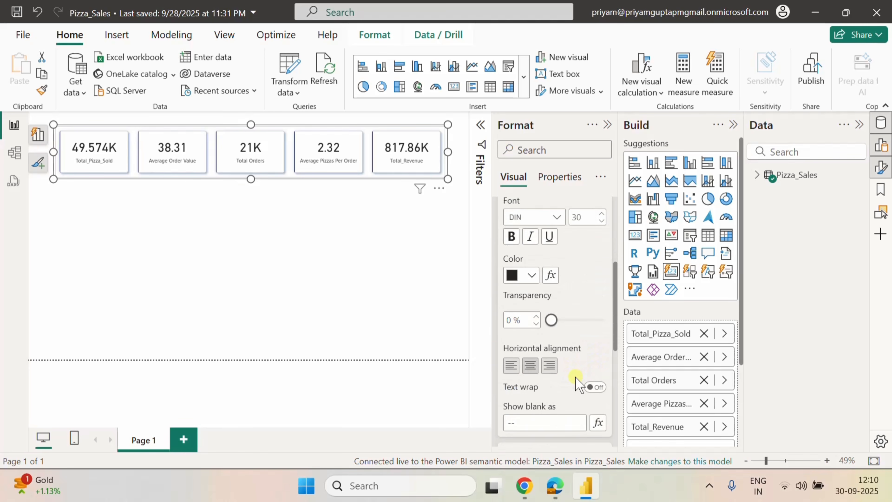
click(532, 267)
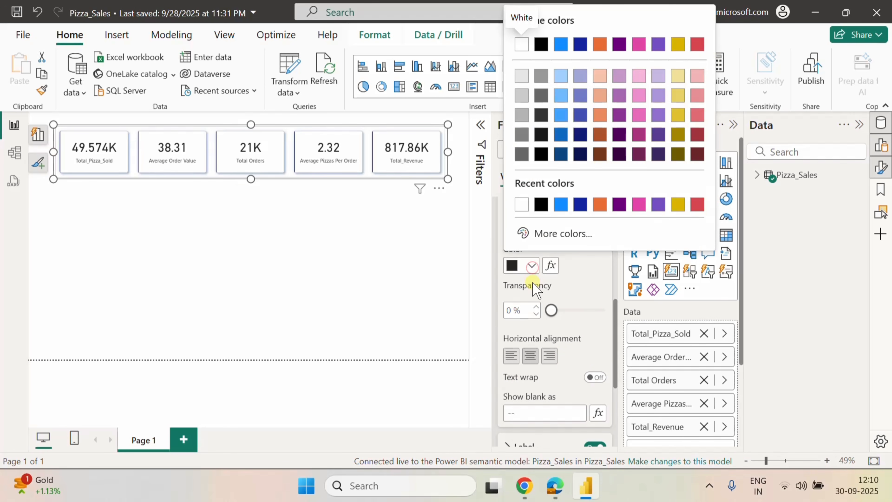
click(581, 204)
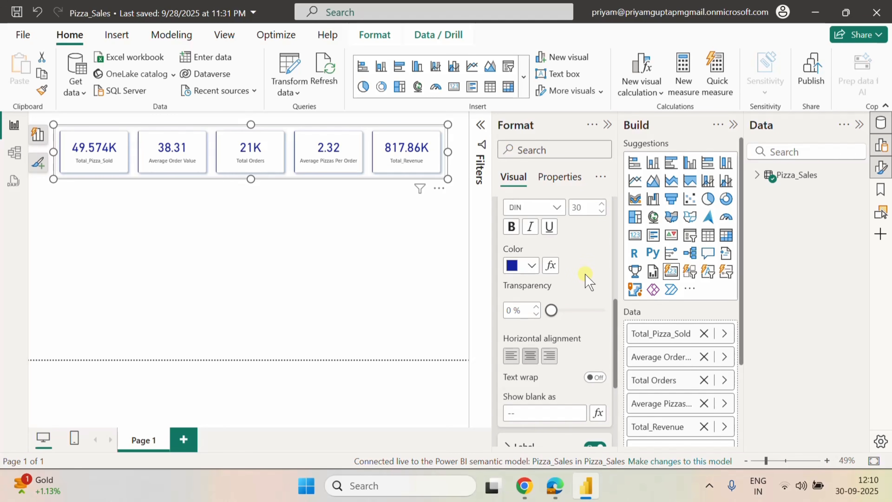
click(421, 212)
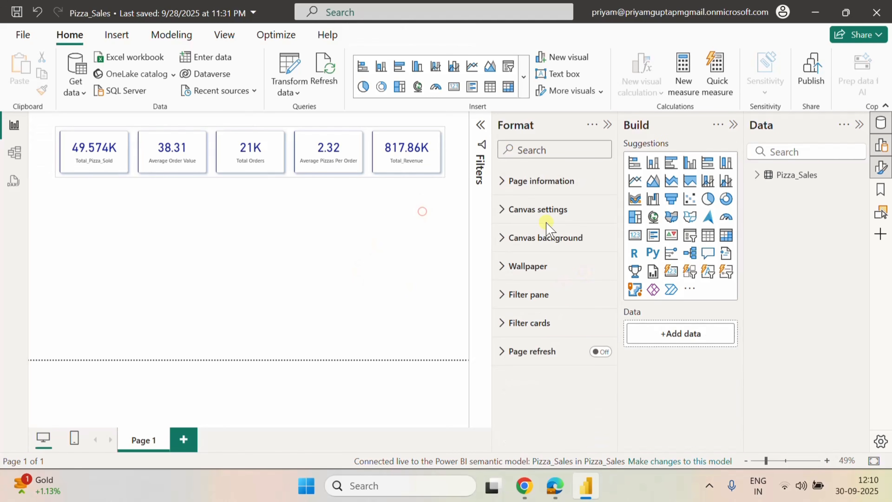
click(607, 125)
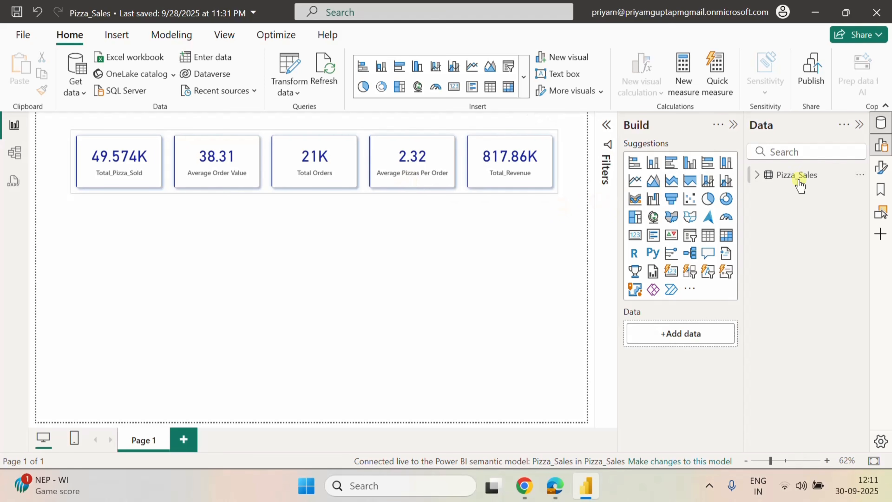
Turn on the image for only the Total_Pizza_Sold series of the card visual.
click(568, 192)
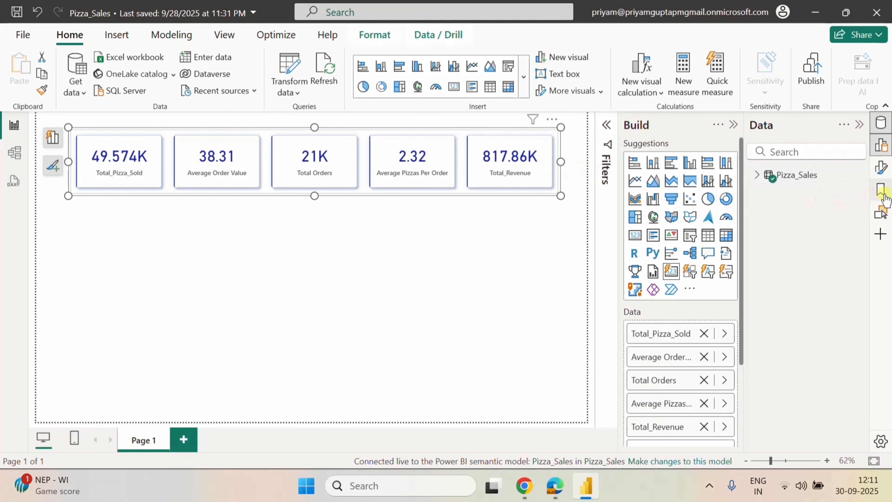
click(880, 168)
scroll(551, 340, down, 1)
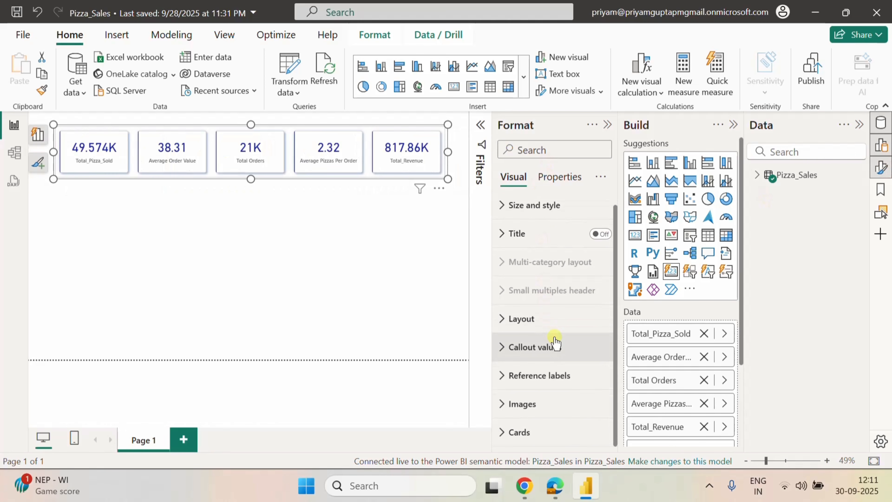
click(562, 409)
scroll(563, 362, down, 5)
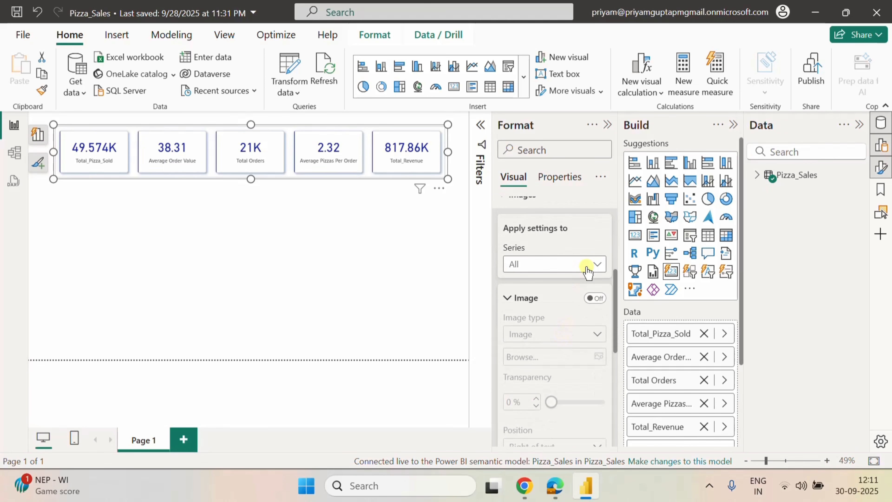
click(589, 264)
click(561, 298)
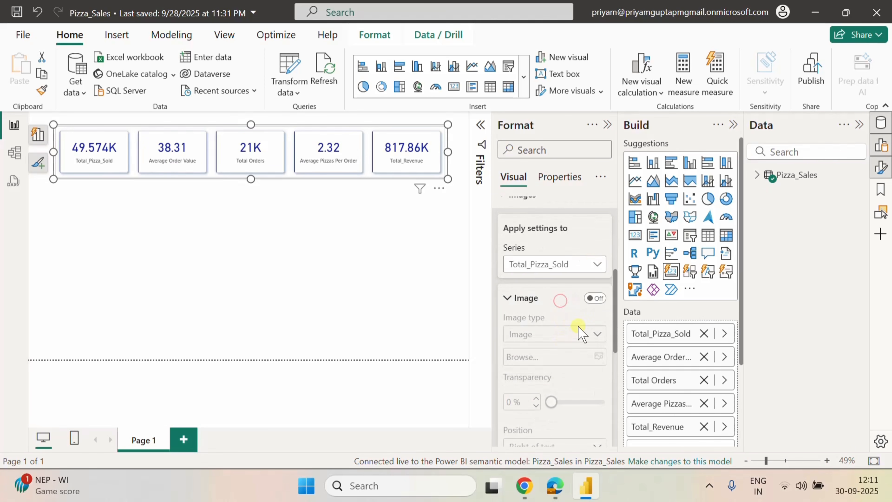
click(592, 299)
Load the profit-growth picture from the Pizza Sales Images folder inside the desktop's Pizza Sales folder as the card's image.
click(598, 356)
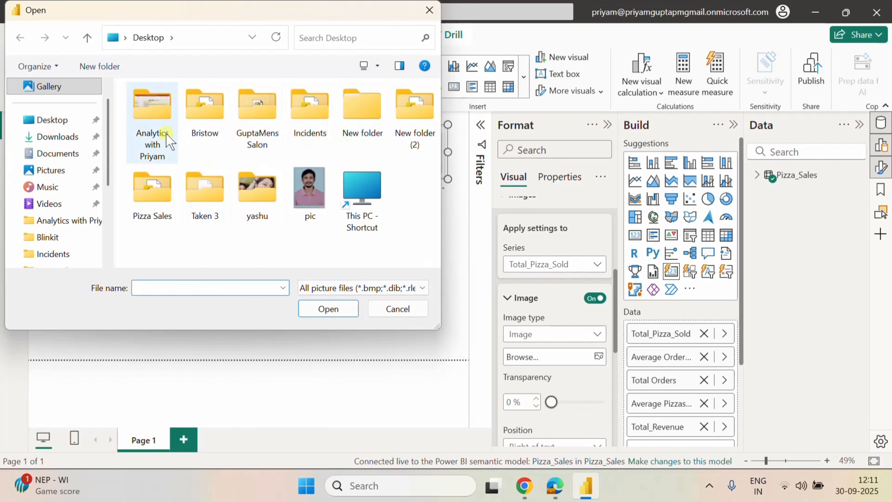
click(158, 216)
double_click(158, 216)
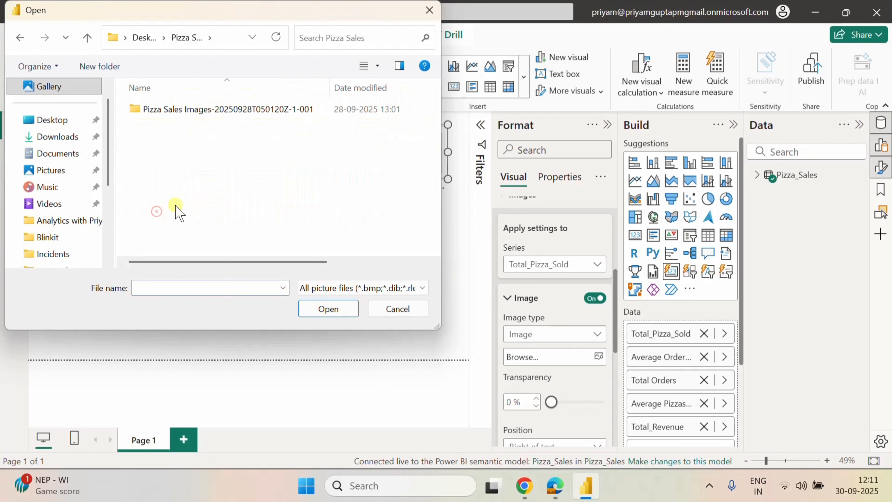
double_click(212, 115)
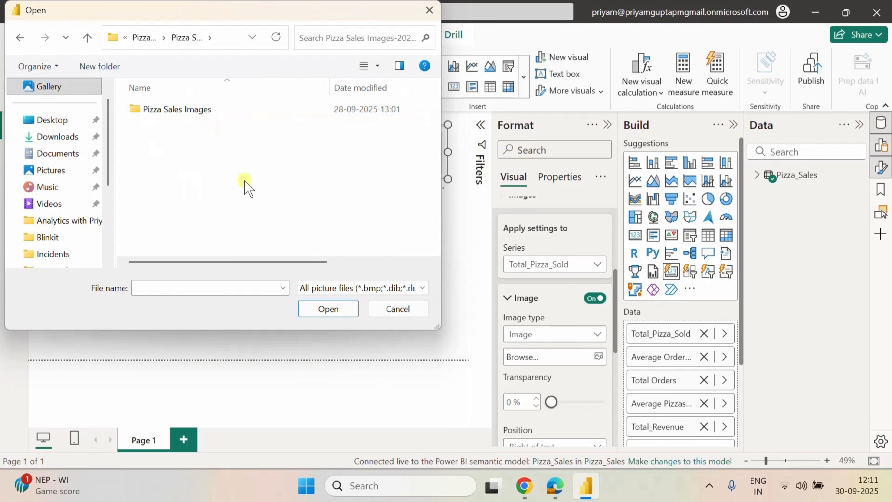
double_click(213, 116)
scroll(214, 134, down, 2)
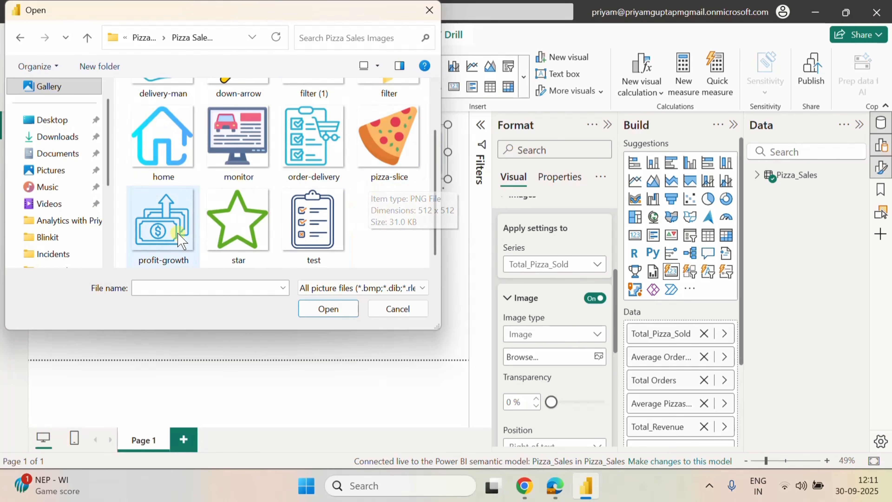
click(161, 240)
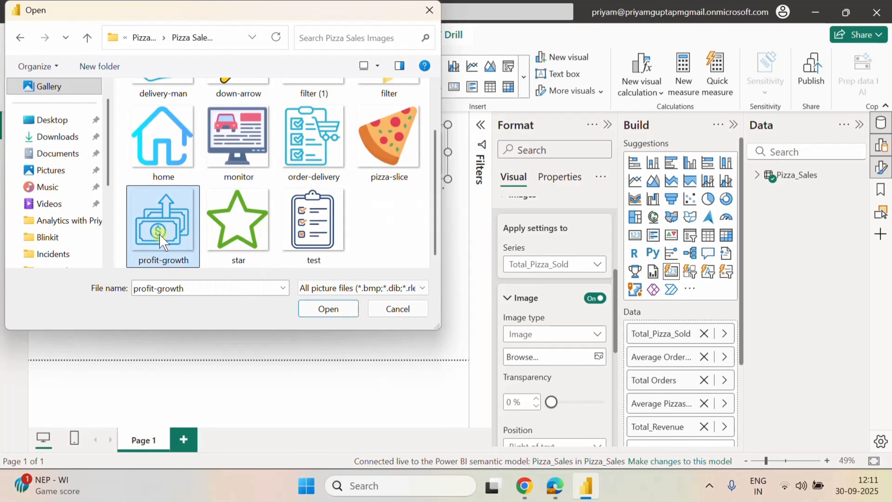
click(331, 308)
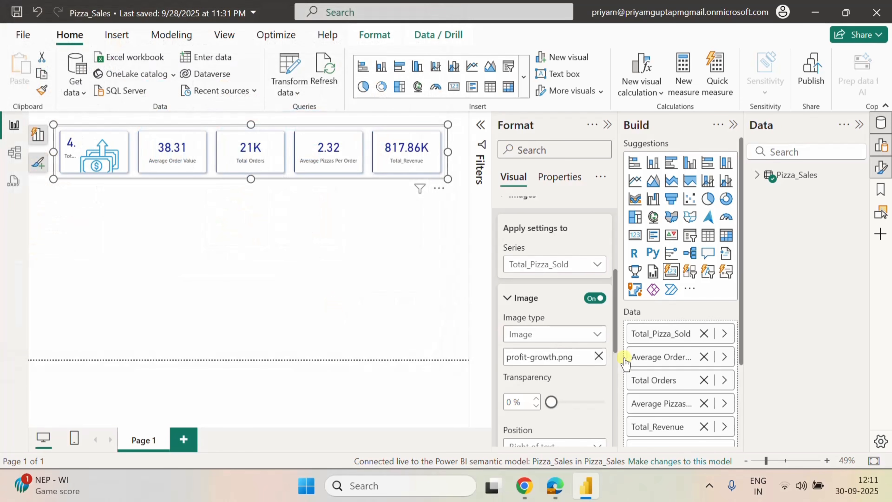
Set the position of the Total_Pizza_Sold card's image to Above text.
scroll(554, 438, down, 2)
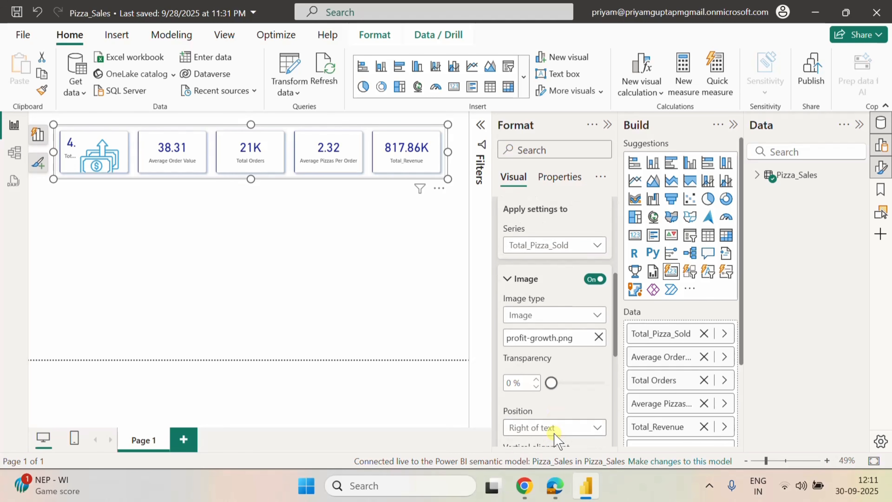
scroll(559, 365, down, 2)
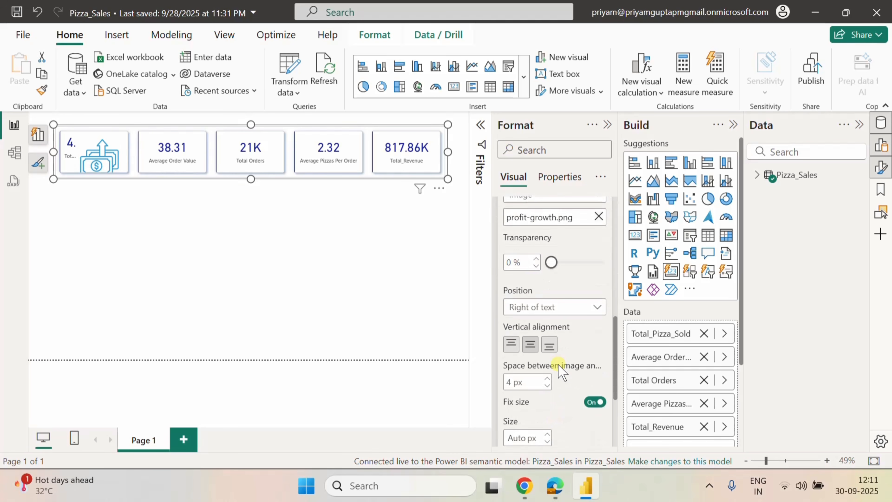
click(559, 307)
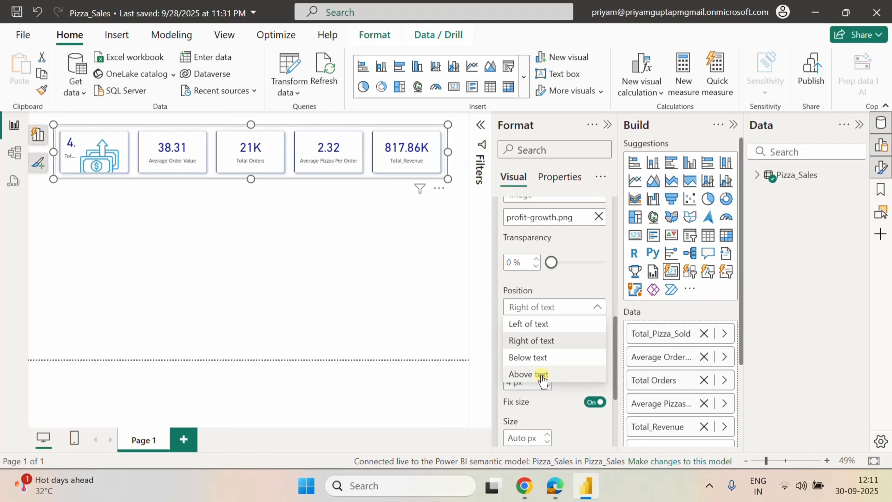
click(535, 375)
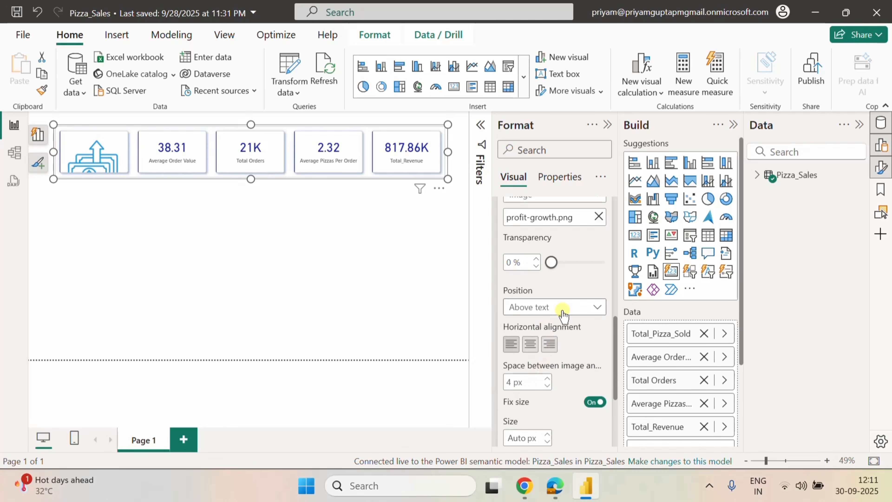
Set the space between the Total_Pizza_Sold image and its text to 10 px and the image size to 30 px.
scroll(574, 393, down, 3)
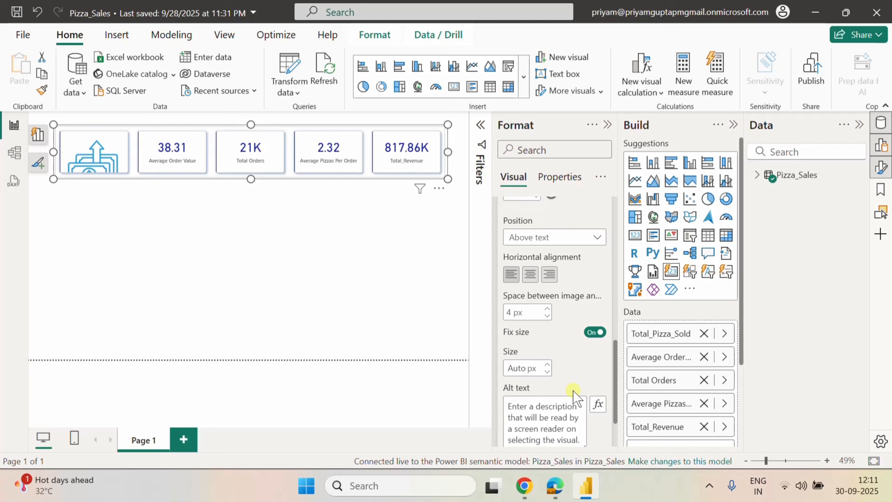
click(510, 312)
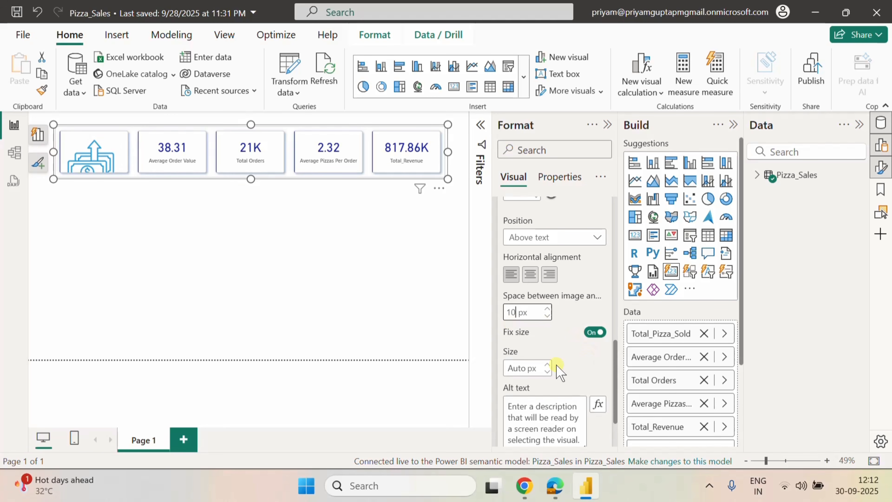
click(519, 368)
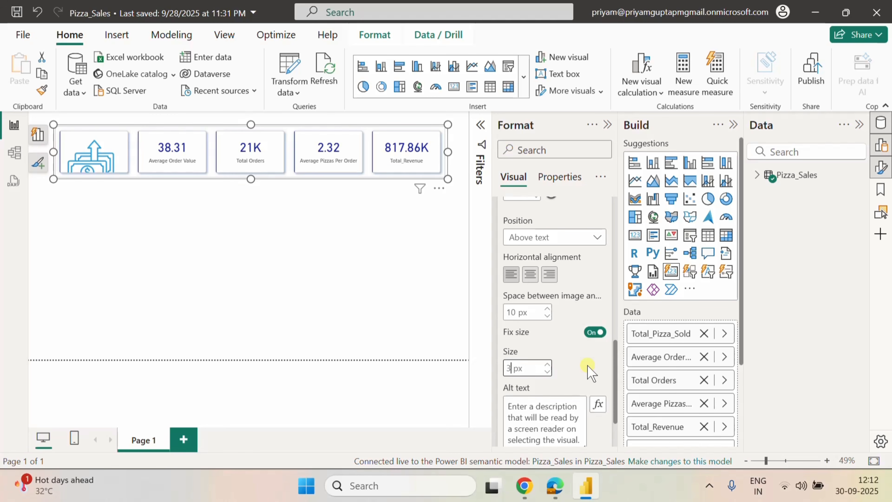
text(30)
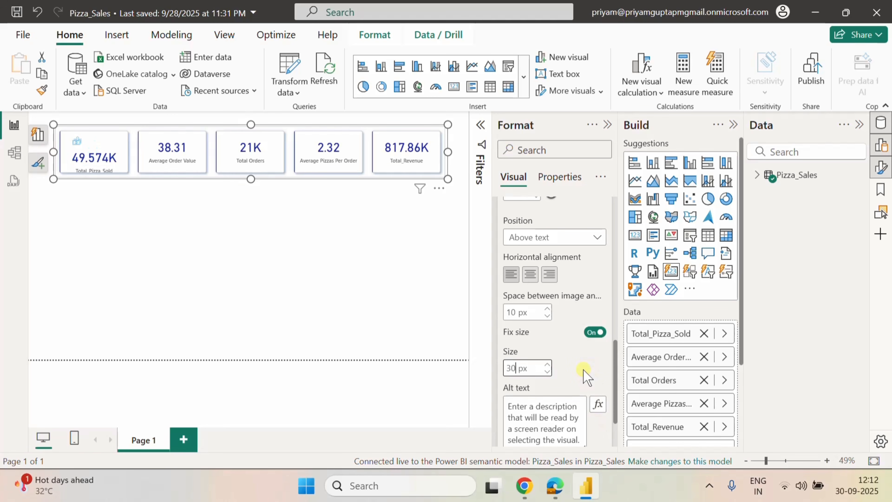
click(584, 369)
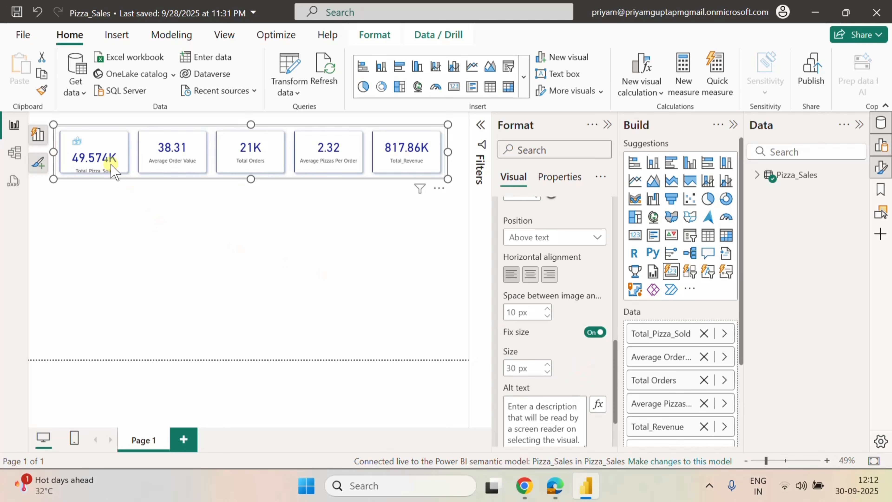
scroll(577, 311, up, 2)
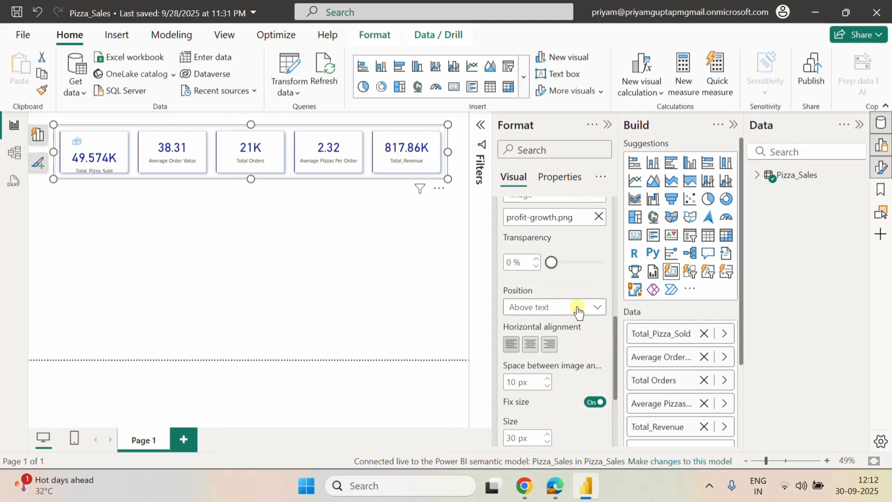
Try the Below text position for the Total_Pizza_Sold card's image.
click(578, 307)
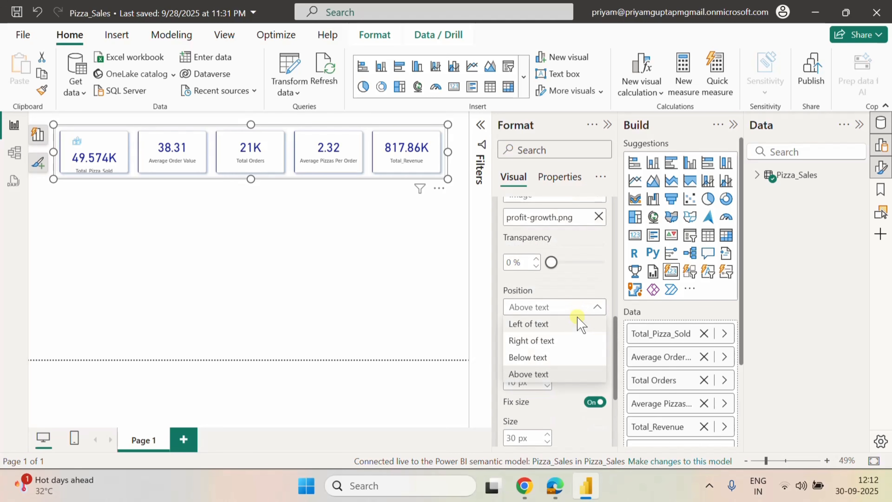
click(530, 357)
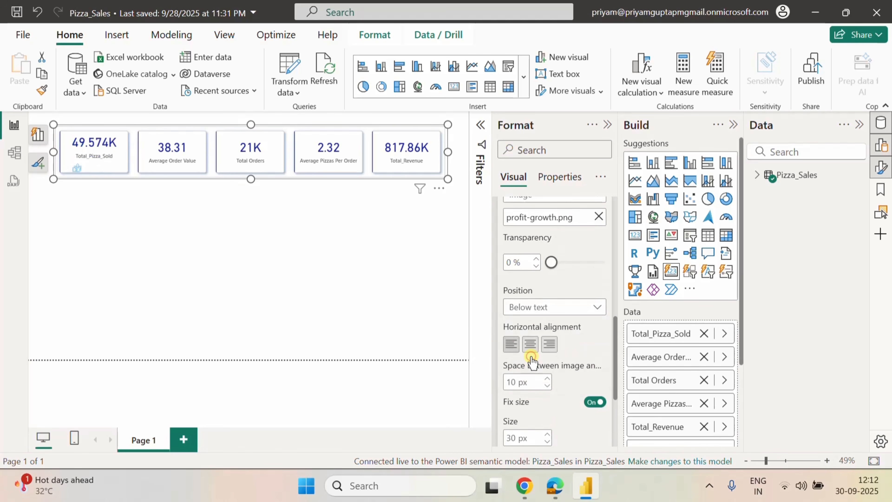
Return the Total_Pizza_Sold card's image to the Above text position and center it horizontally.
click(555, 309)
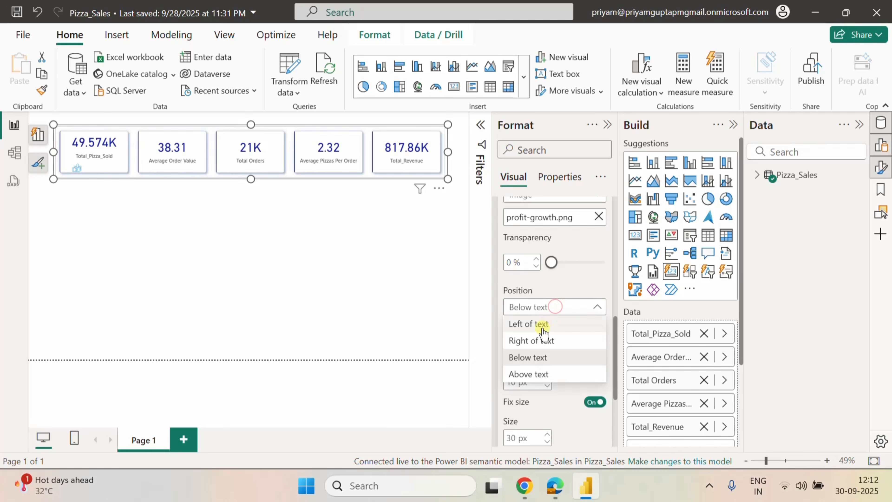
click(539, 375)
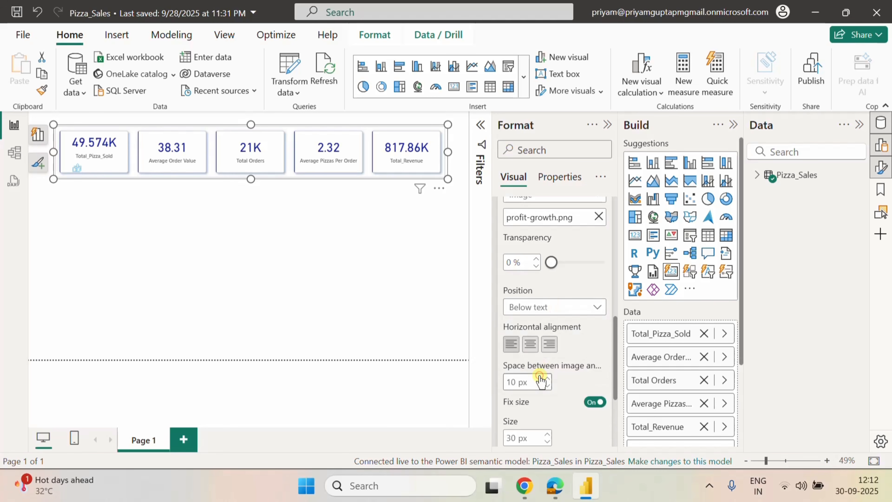
click(528, 347)
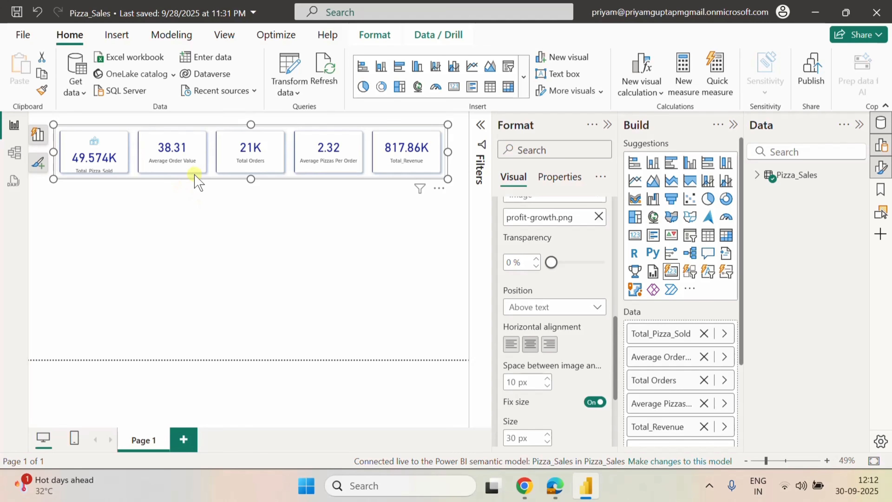
Turn on the image for the Average Order Value series of the card visual.
scroll(566, 292, up, 4)
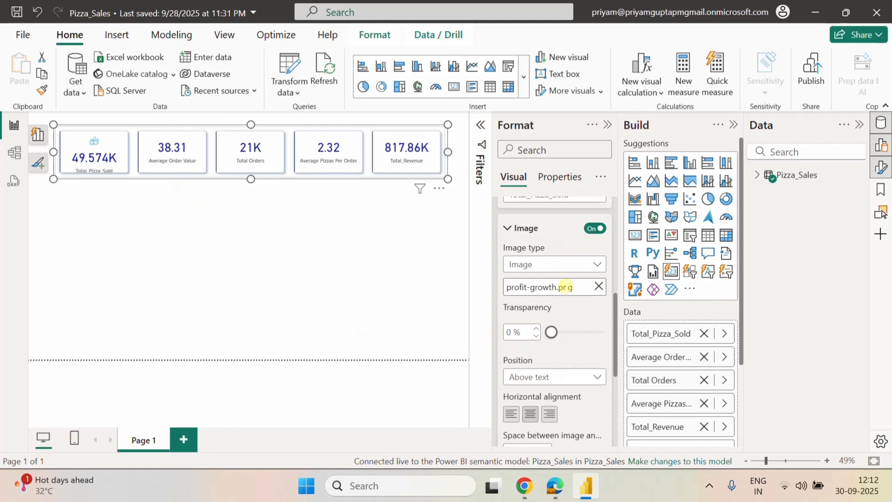
click(557, 270)
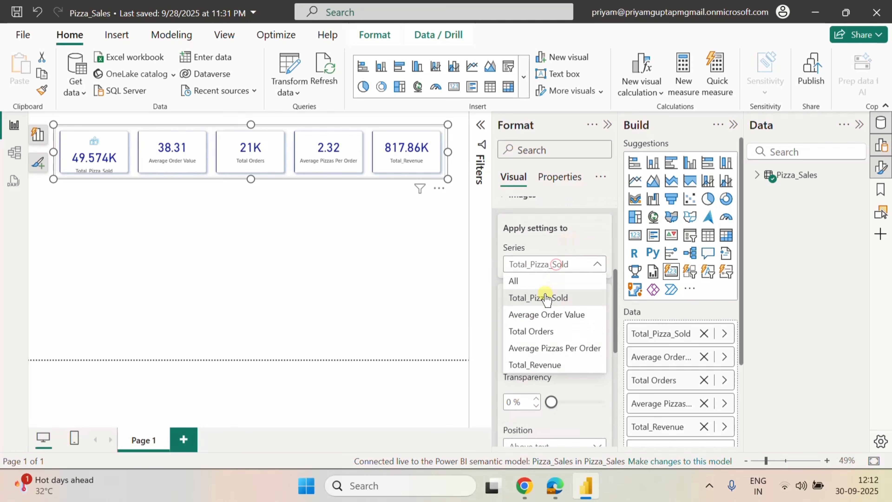
click(536, 312)
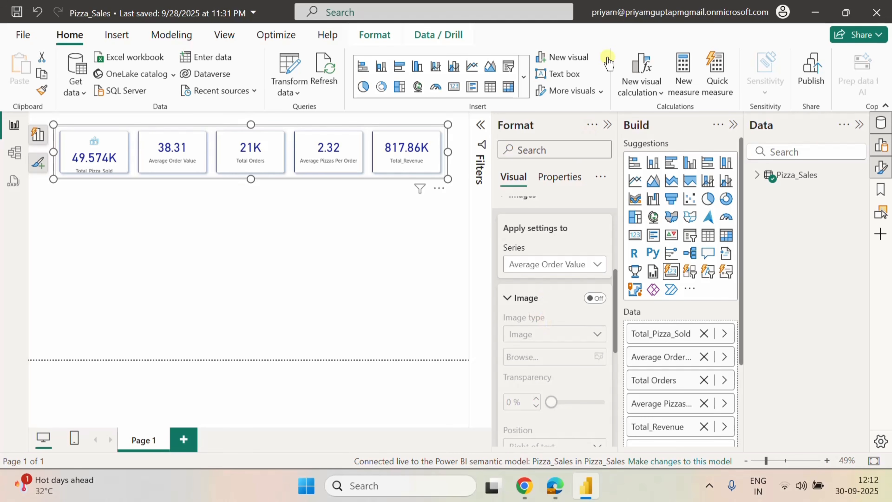
click(601, 298)
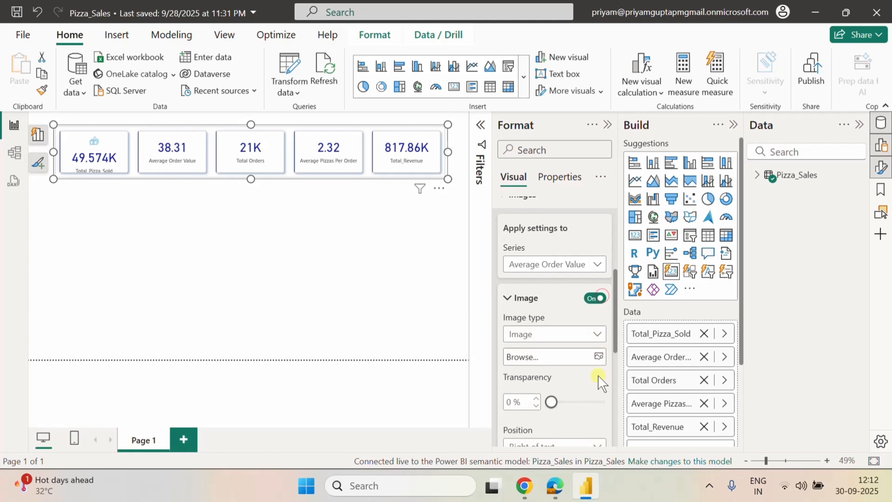
Load the test picture from the Pizza Sales Images folder as the Average Order Value card's image.
click(598, 355)
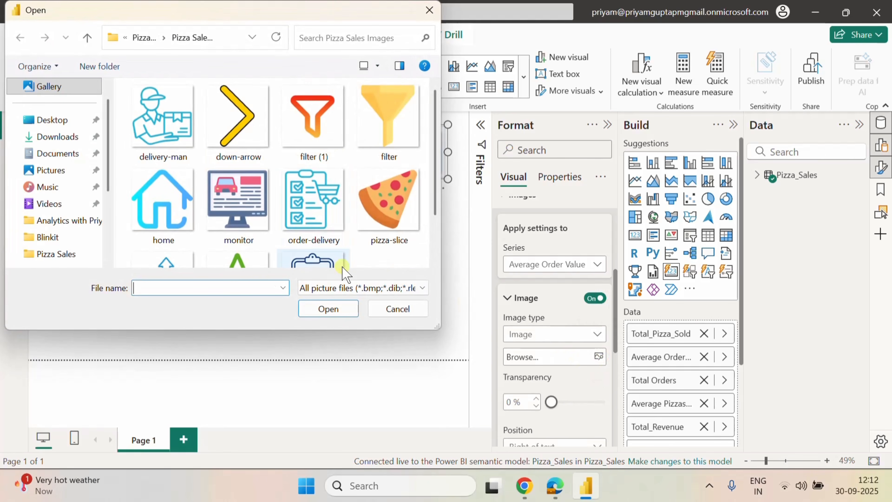
scroll(339, 215, down, 2)
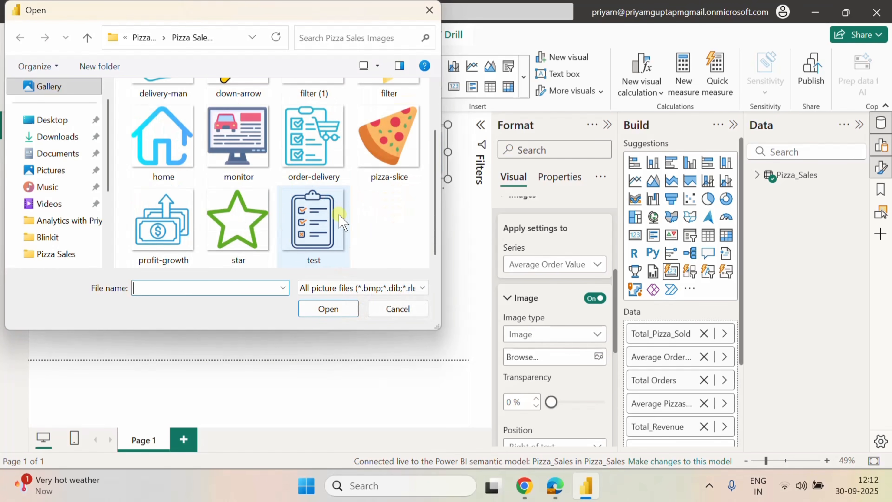
click(338, 214)
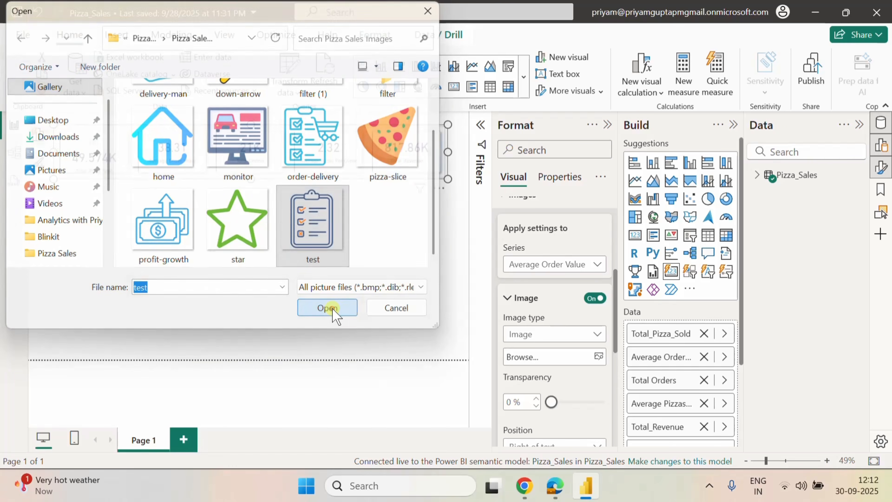
click(333, 308)
Set the Average Order Value card's image position to Above text with centered horizontal alignment.
scroll(545, 384, down, 4)
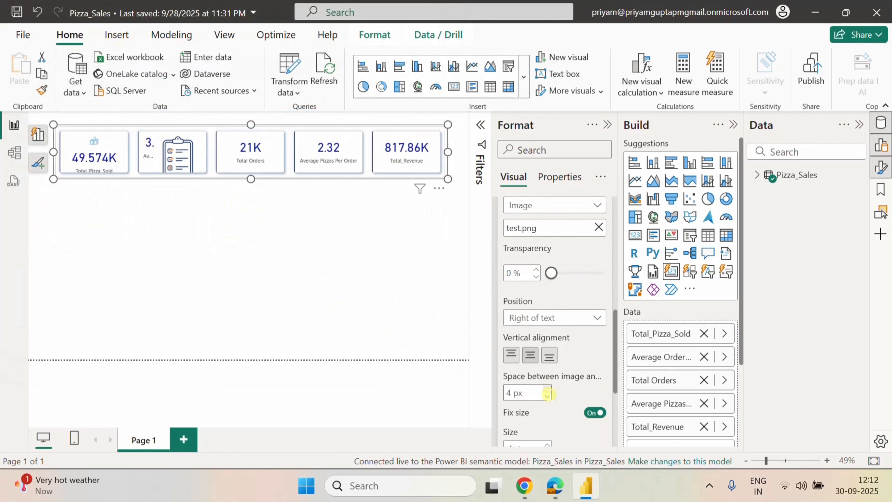
click(537, 307)
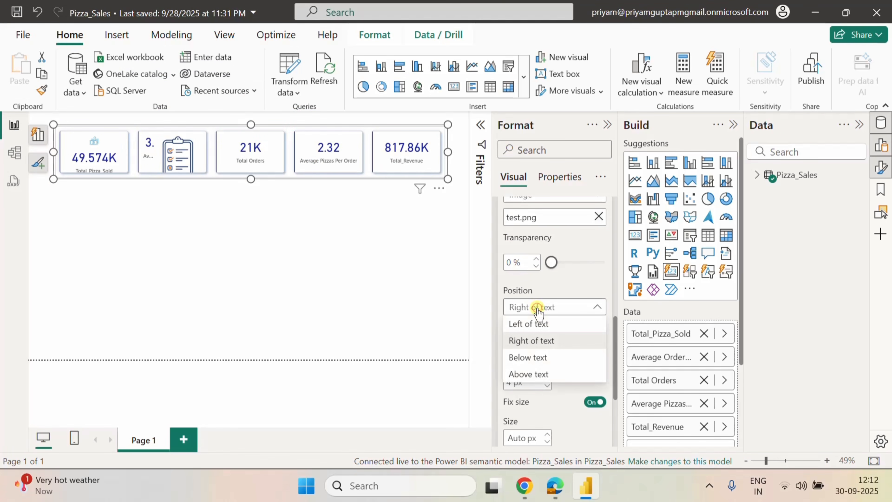
click(547, 375)
click(530, 345)
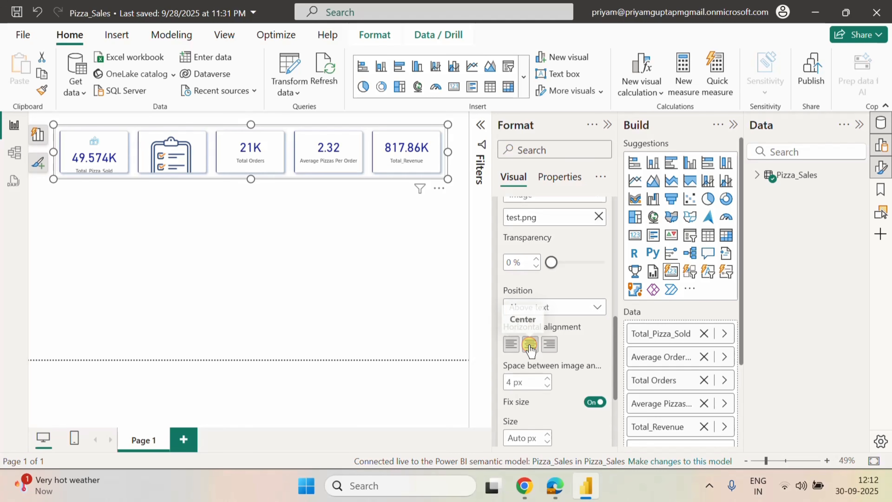
Set the space between the Average Order Value image and its text to 10 px and the image size to 30 px.
text(1)
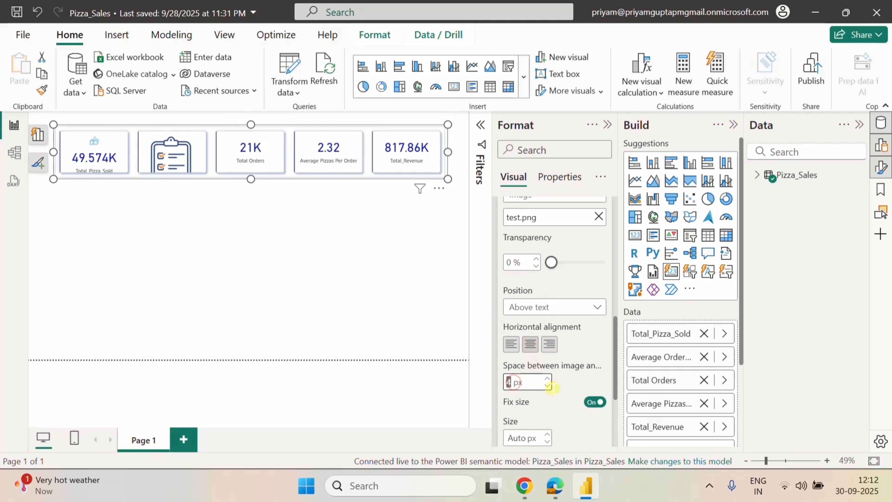
text(0)
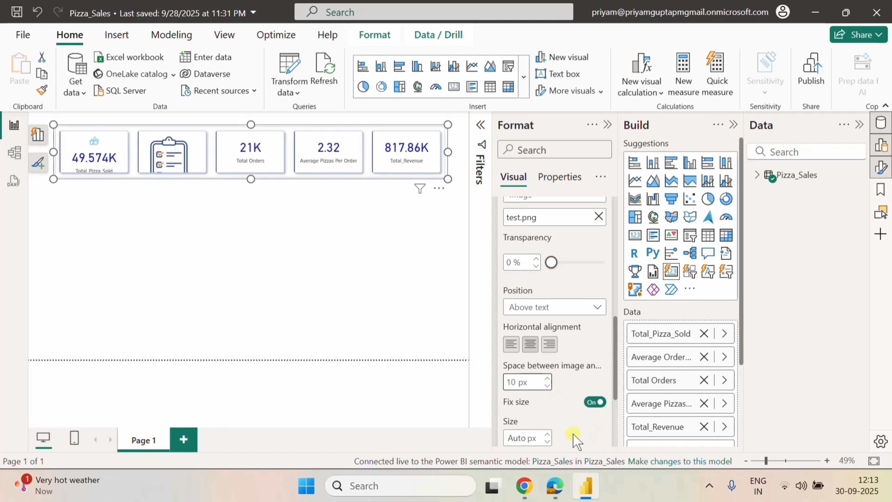
click(516, 438)
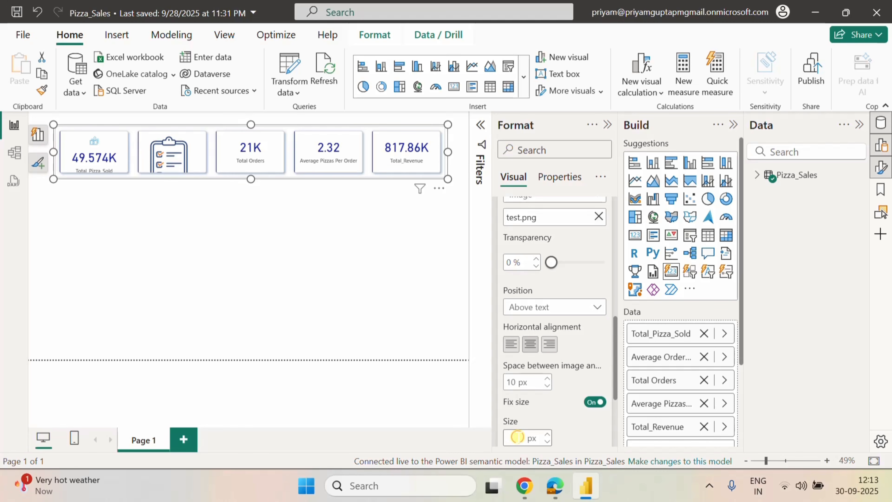
text(30)
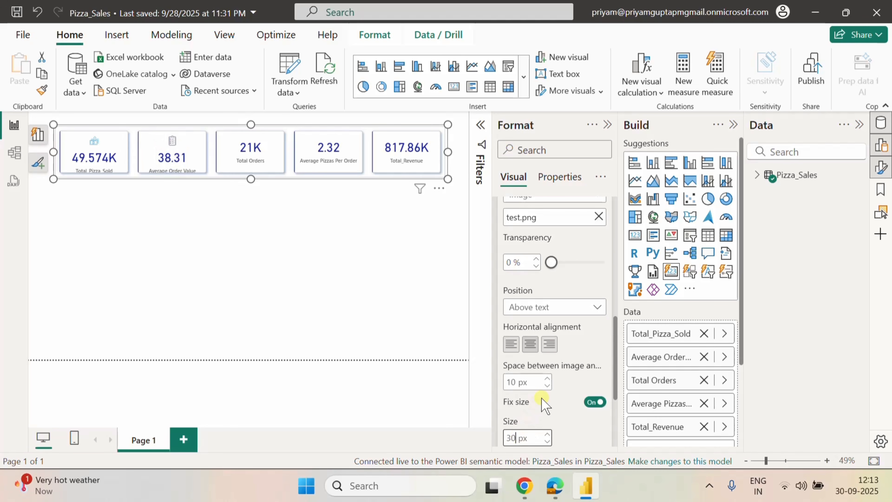
click(587, 359)
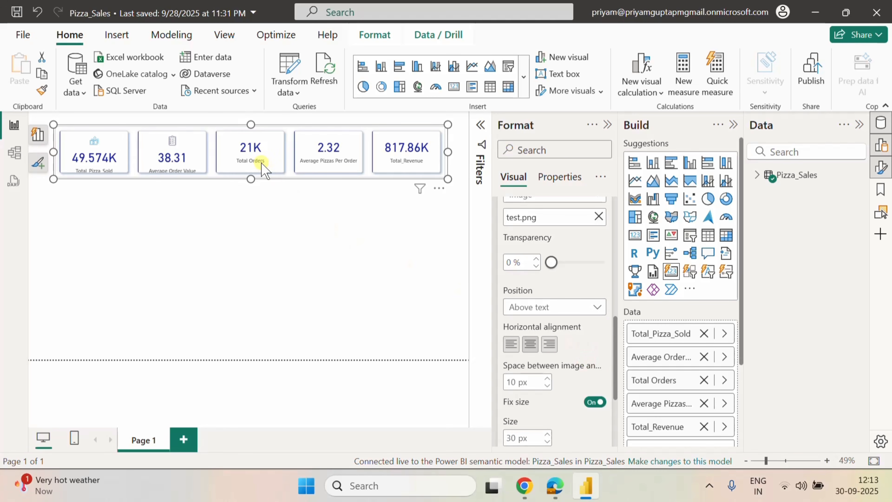
Turn on the image for the Total Orders series of the card visual.
scroll(578, 274, up, 4)
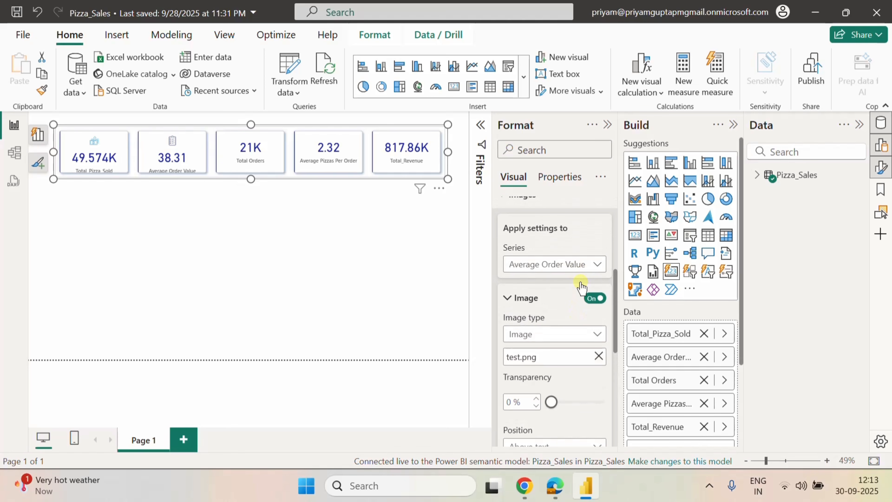
click(575, 270)
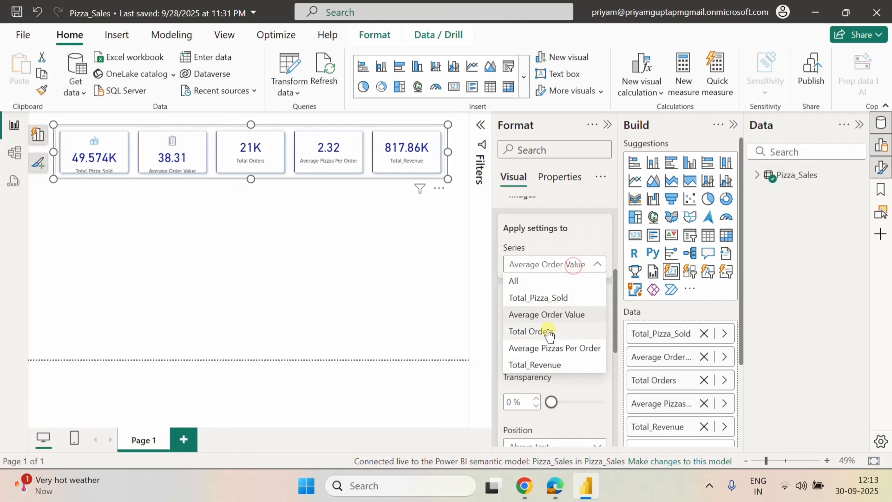
click(527, 332)
click(593, 298)
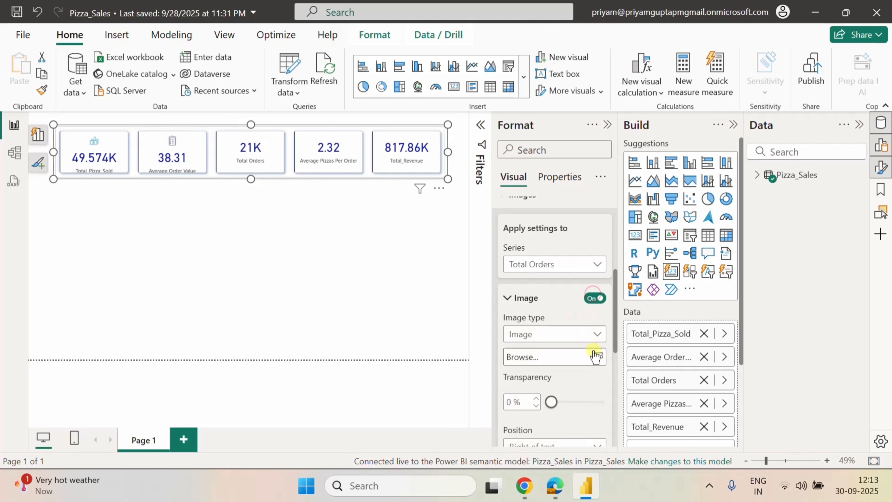
Load the delivery-man picture from the Pizza Sales Images folder as the Total Orders card's image.
click(597, 357)
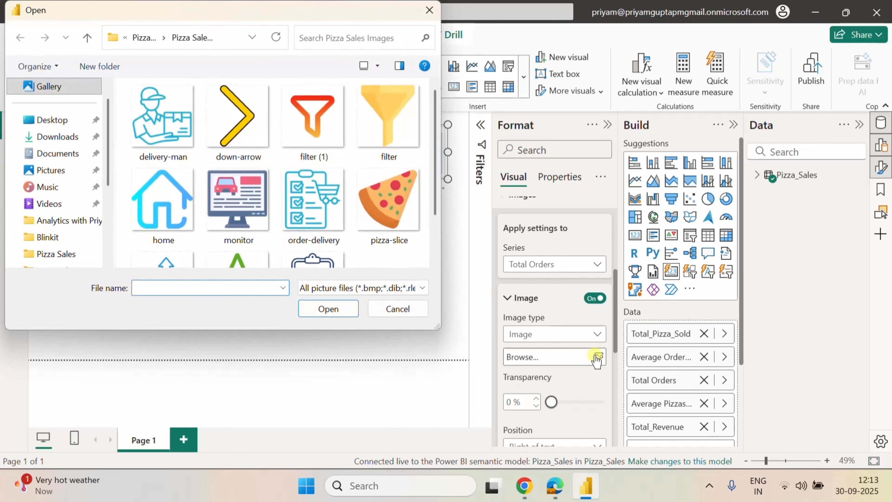
click(160, 116)
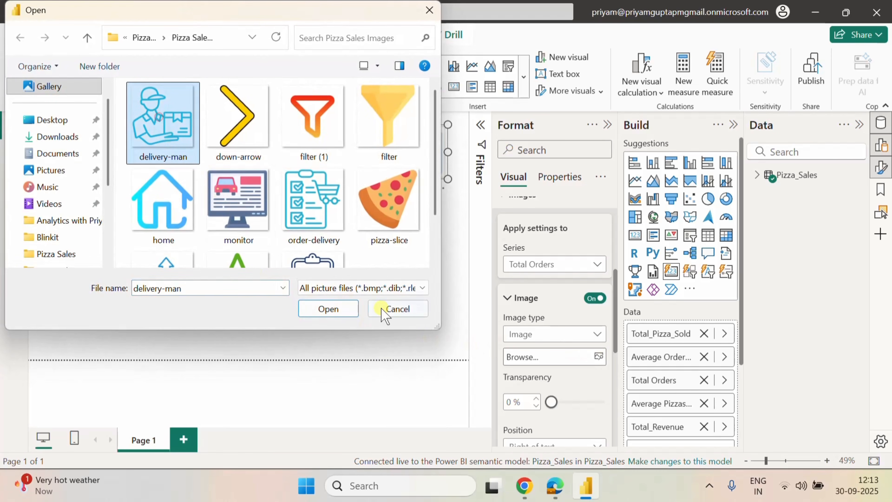
click(330, 305)
Set the Total Orders card's image position to Above text with centered horizontal alignment.
scroll(577, 388, down, 3)
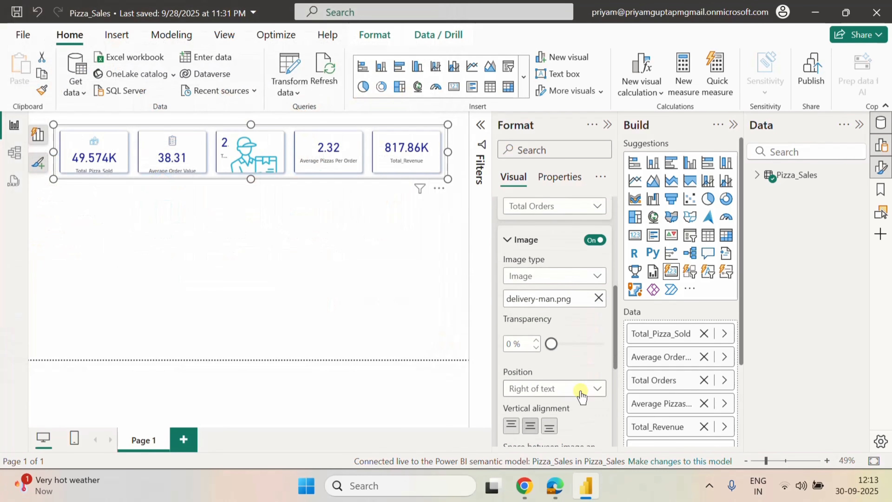
click(543, 383)
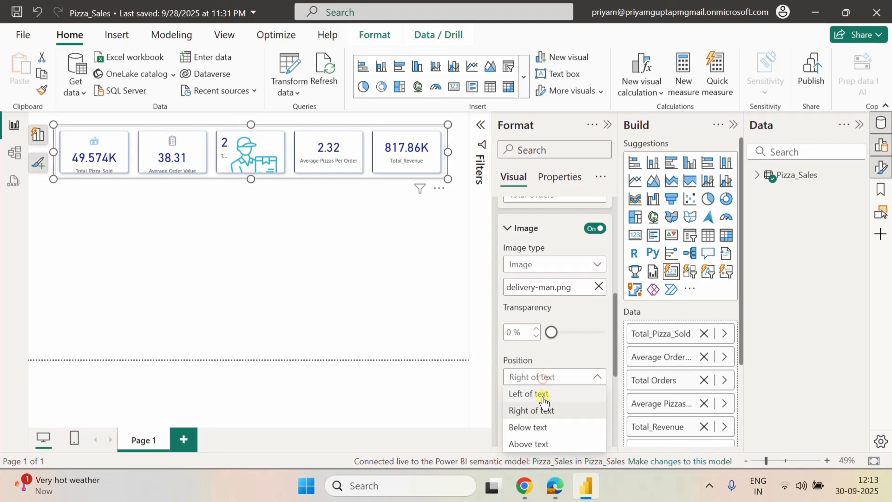
click(538, 442)
scroll(542, 362, down, 3)
click(530, 343)
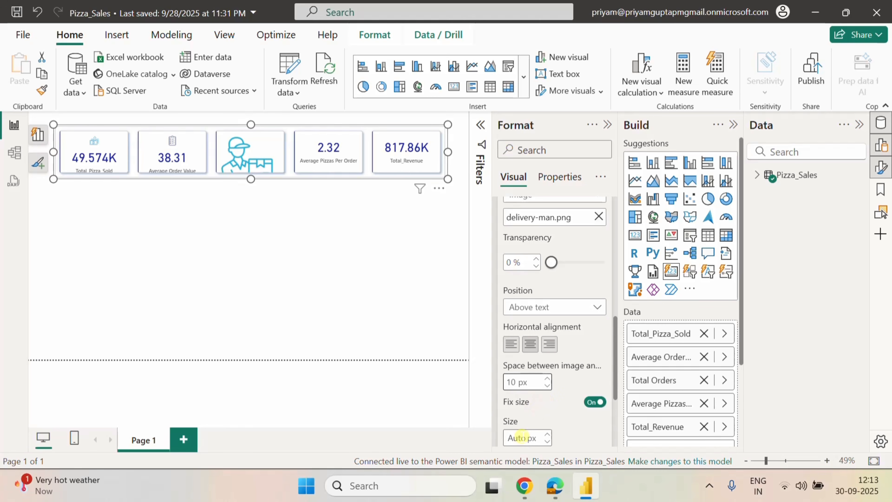
Set the space between the Total Orders image and its text to 10 px and the image size to 30 px.
click(520, 437)
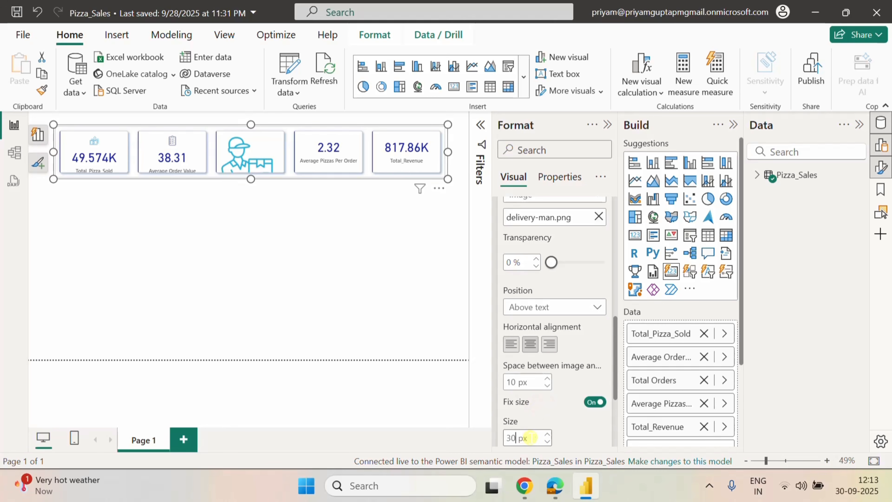
key(Return)
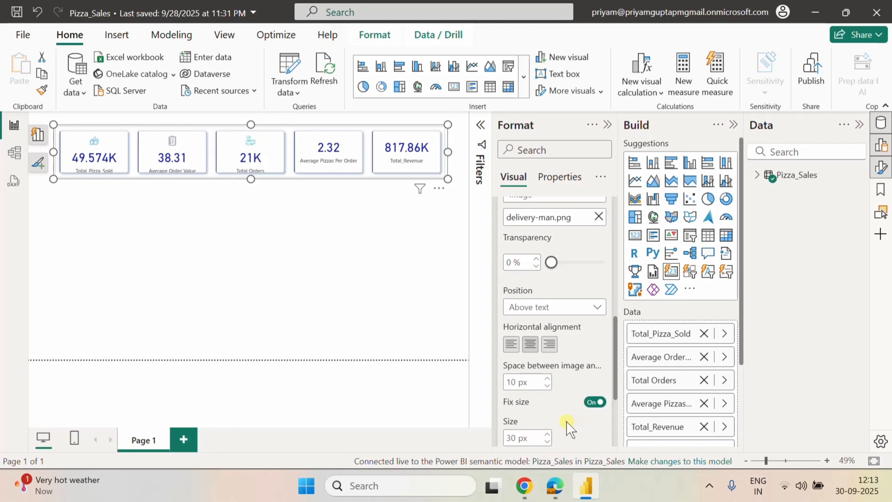
Turn on the image for the Average Pizzas Per Order series of the card visual.
scroll(578, 234, up, 2)
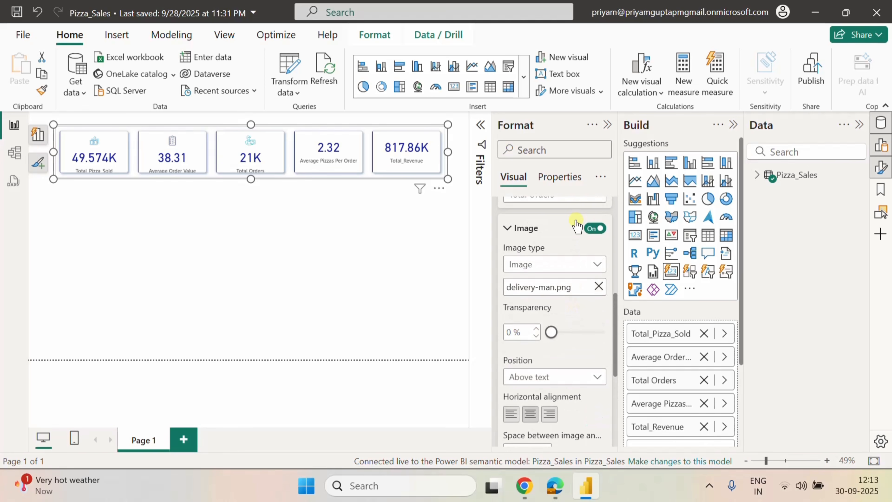
scroll(576, 231, up, 2)
click(563, 264)
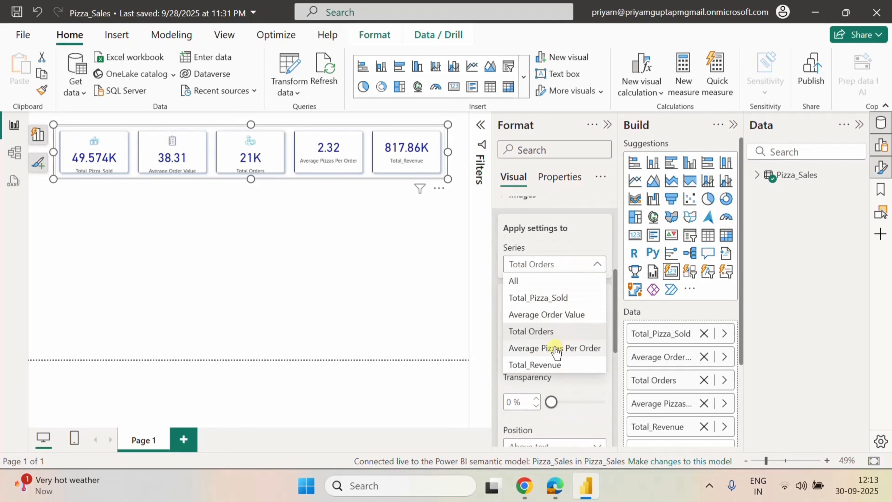
click(556, 348)
click(596, 298)
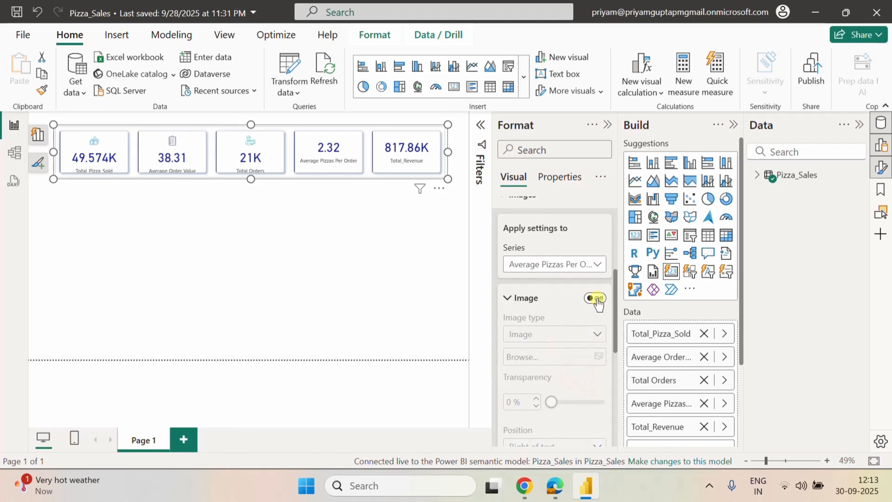
Load the order-delivery picture from the Pizza Sales Images folder as the Average Pizzas Per Order card's image.
click(598, 356)
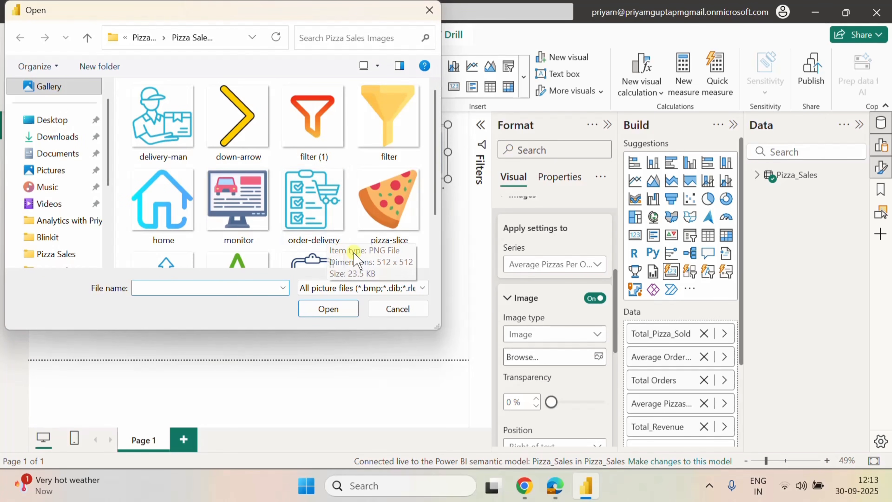
scroll(378, 233, down, 2)
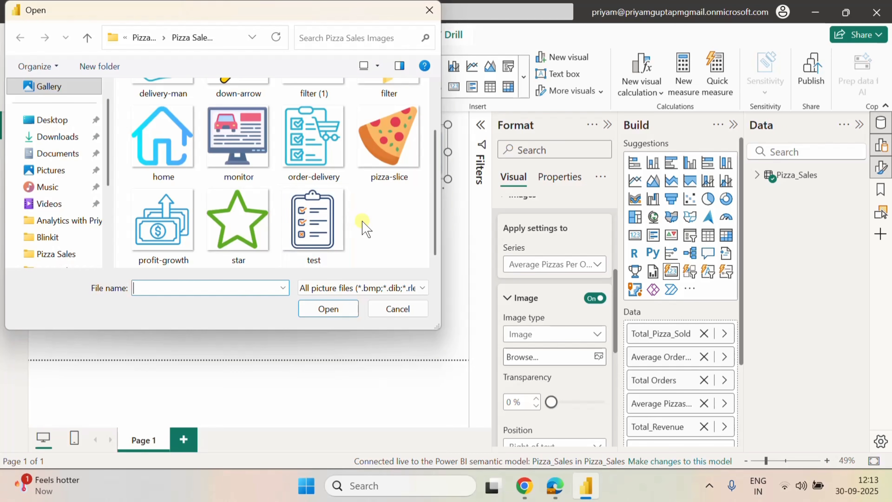
click(325, 153)
click(328, 307)
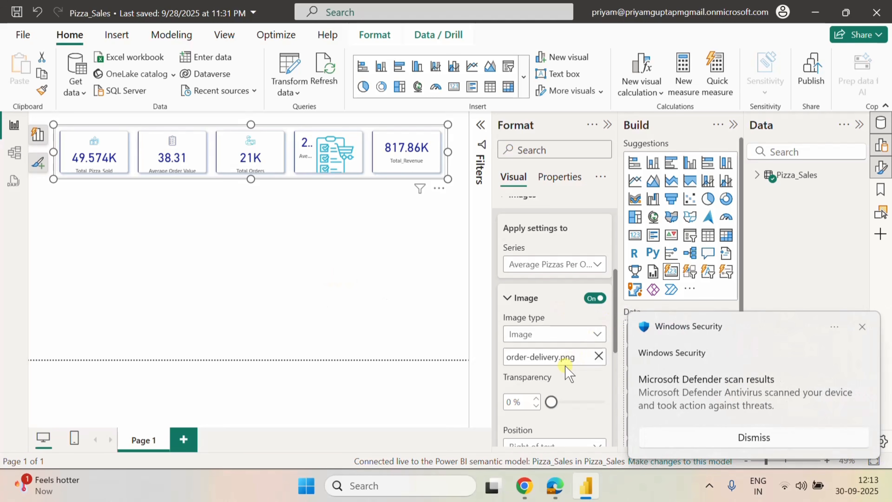
Dismiss the Windows Security notification and set the Average Pizzas Per Order image position to Above text.
scroll(566, 369, down, 2)
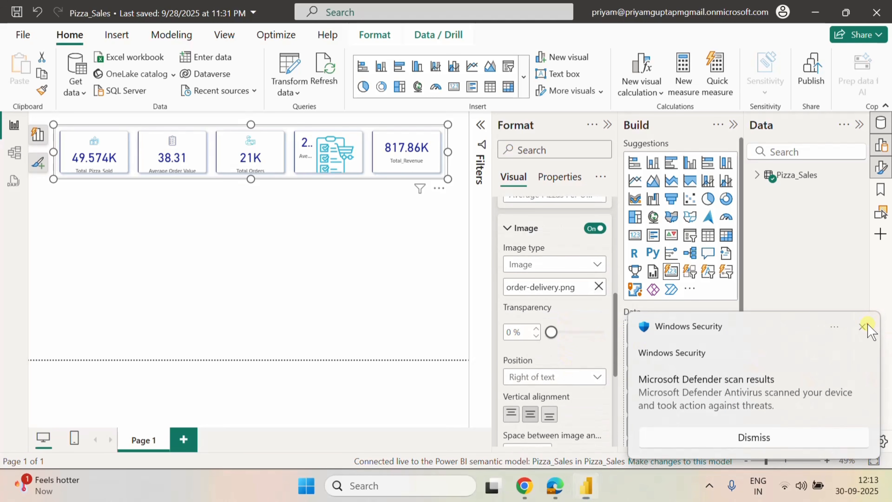
click(863, 327)
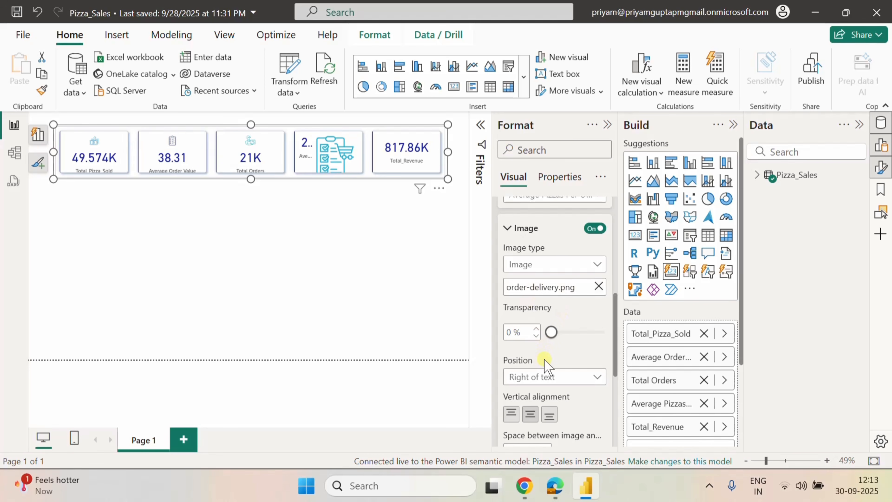
scroll(543, 360, down, 4)
click(532, 274)
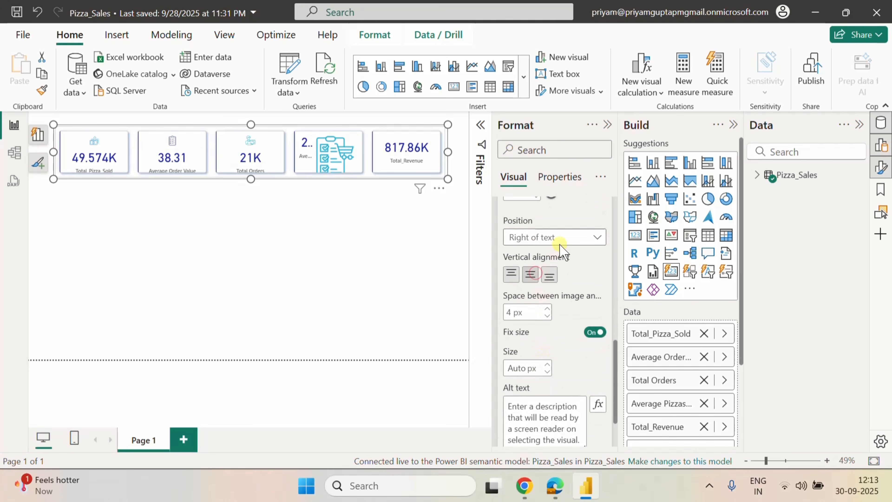
click(563, 237)
click(542, 303)
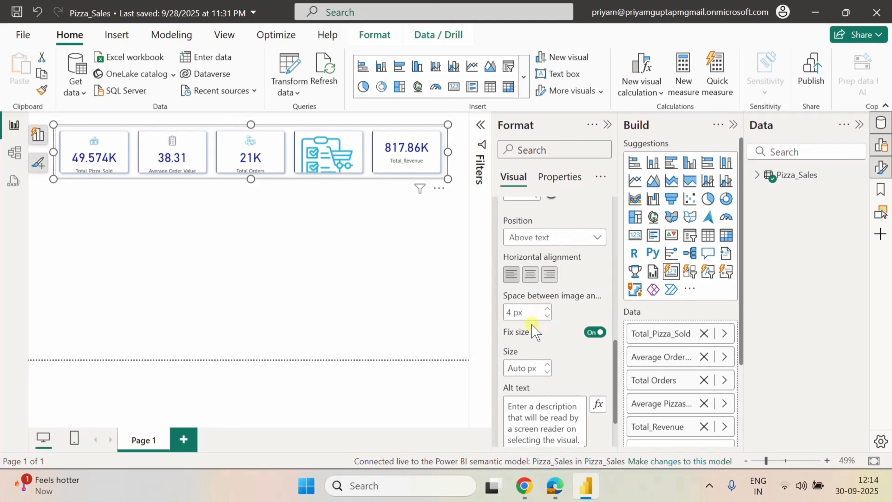
Give the Average Pizzas Per Order image 10 px spacing from the text, a 30 px size and centered horizontal alignment.
double_click(510, 311)
text(10)
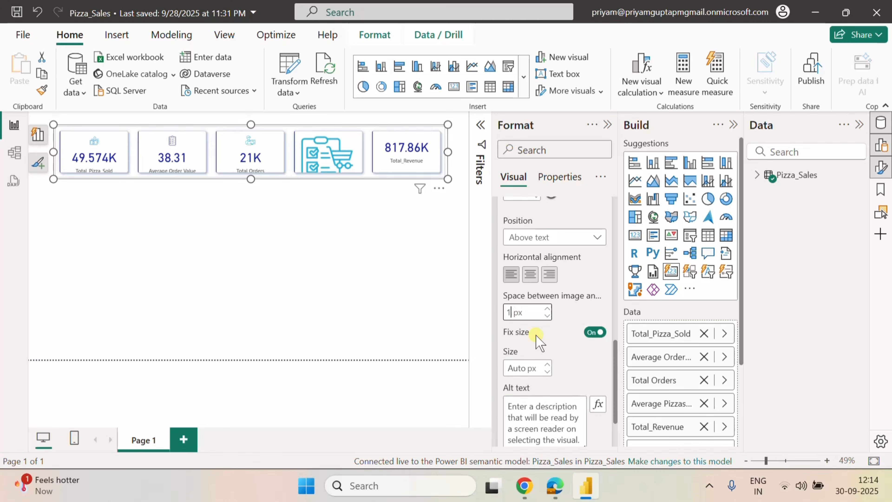
click(520, 368)
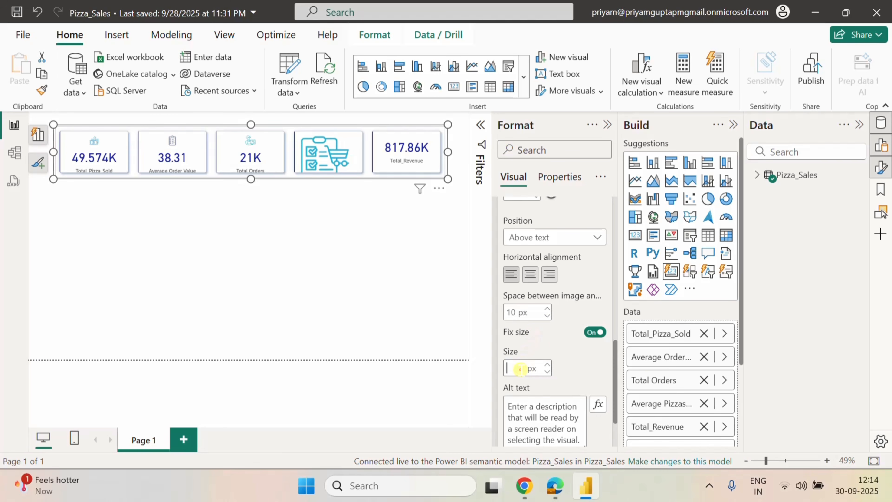
text(30)
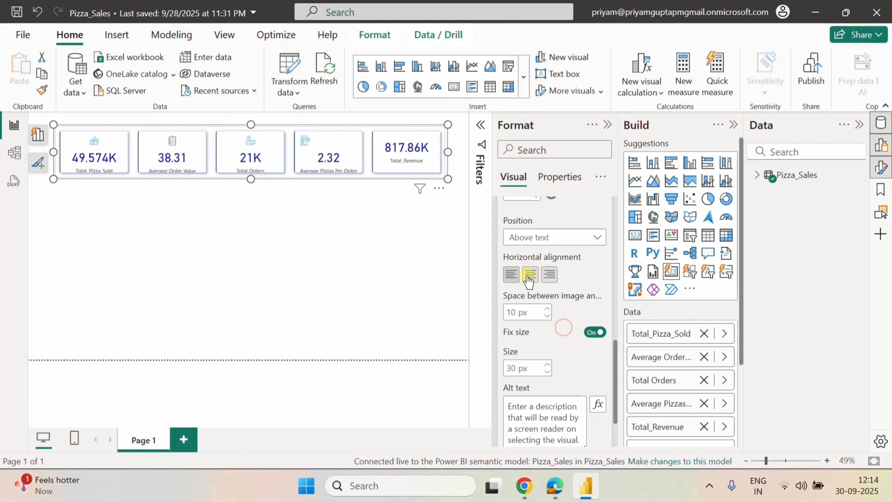
click(530, 273)
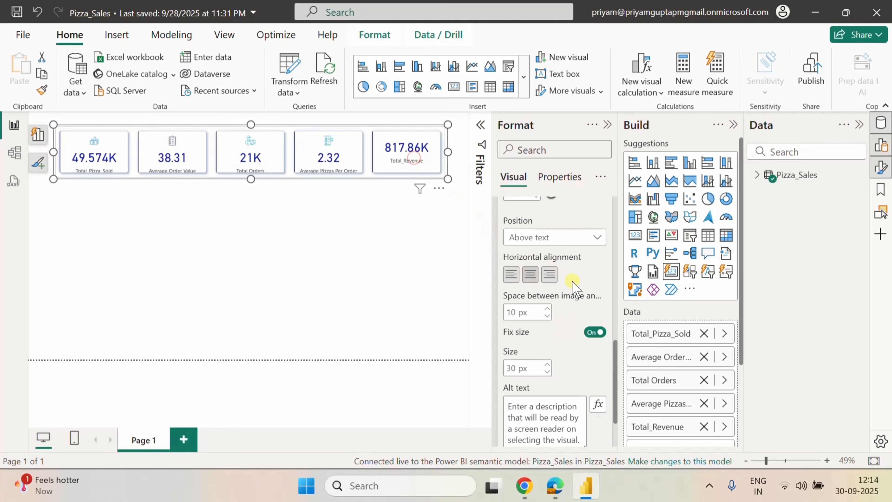
Turn on the image for the Total_Revenue series and load the monitor picture from the Pizza Sales Images folder.
scroll(575, 285, up, 5)
click(576, 266)
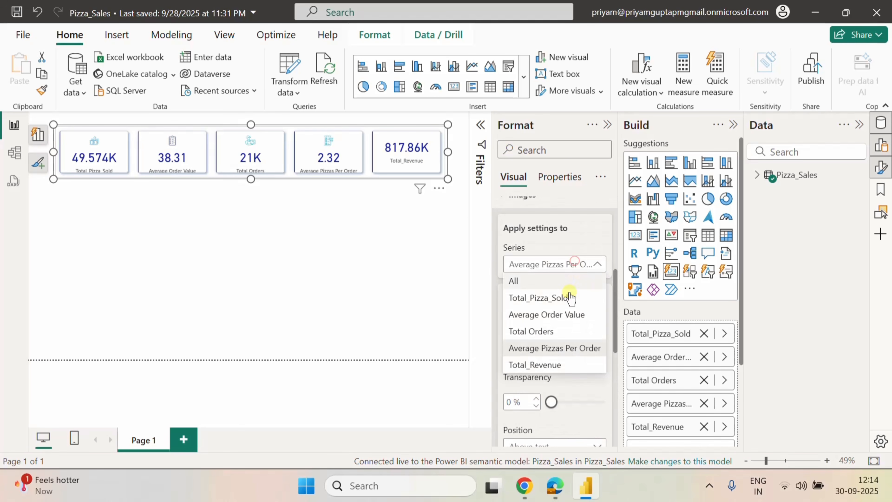
click(529, 366)
click(594, 298)
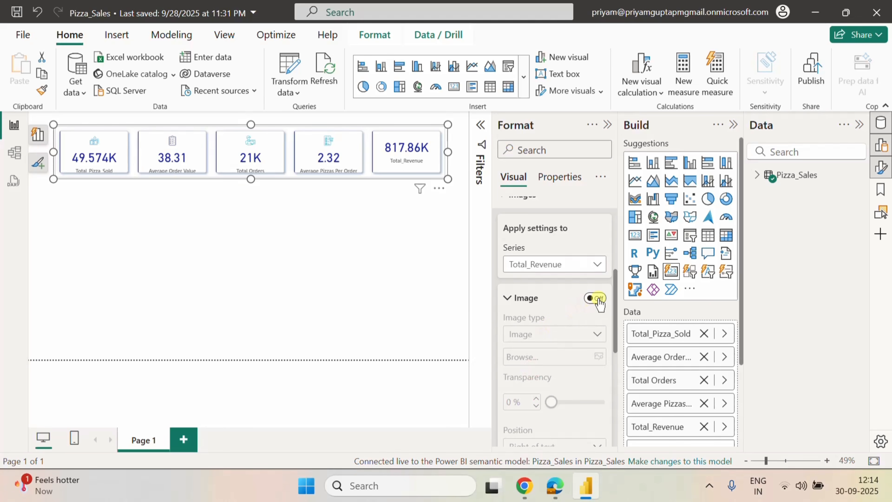
click(598, 357)
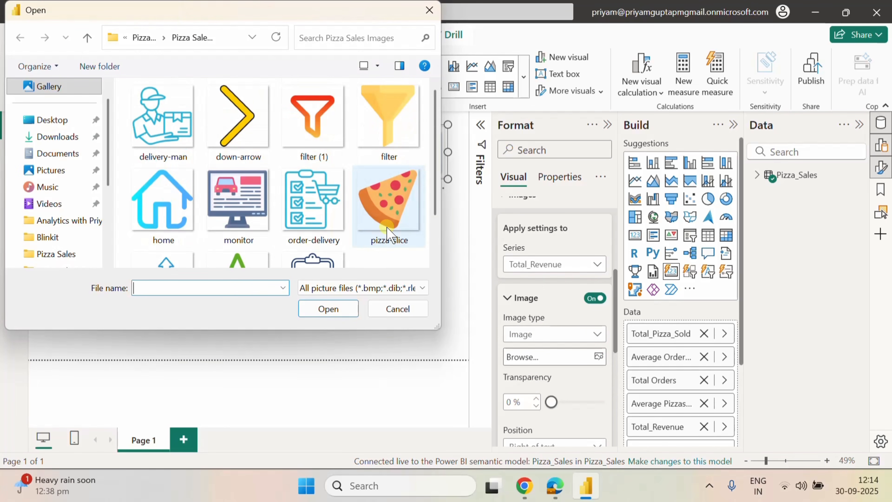
click(236, 210)
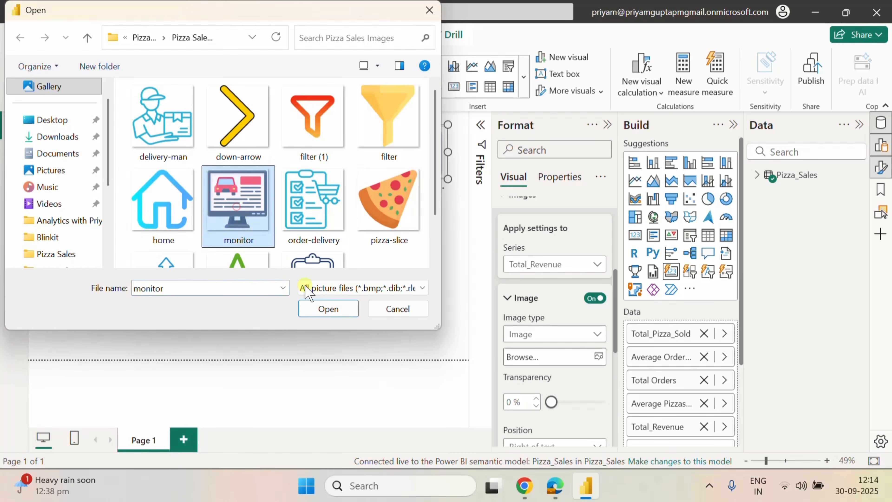
click(329, 309)
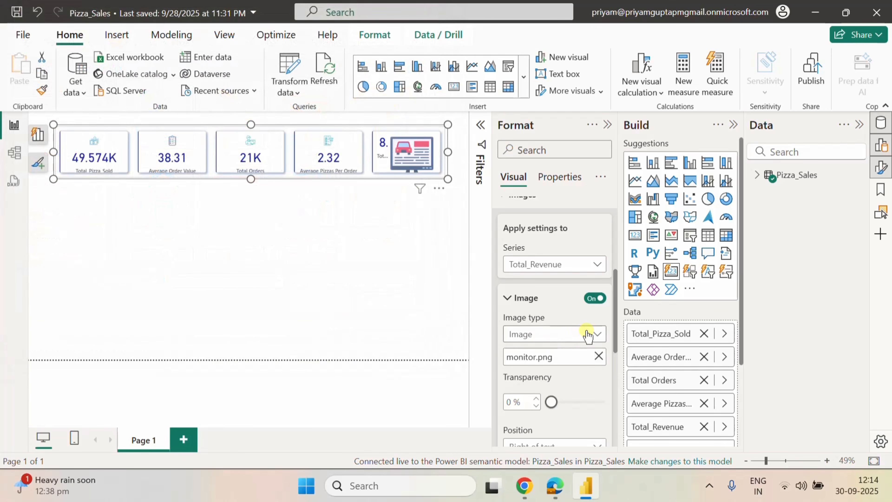
Set the Total_Revenue card's image position to Above text.
scroll(572, 395, down, 2)
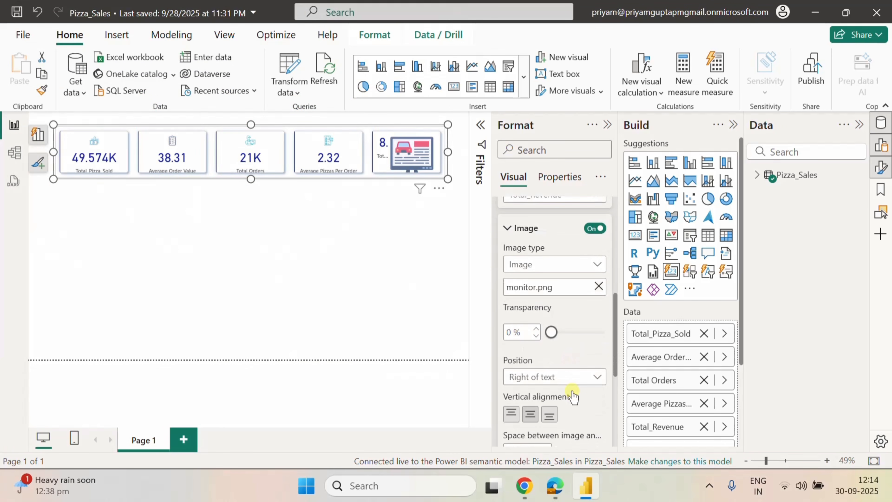
scroll(572, 396, down, 2)
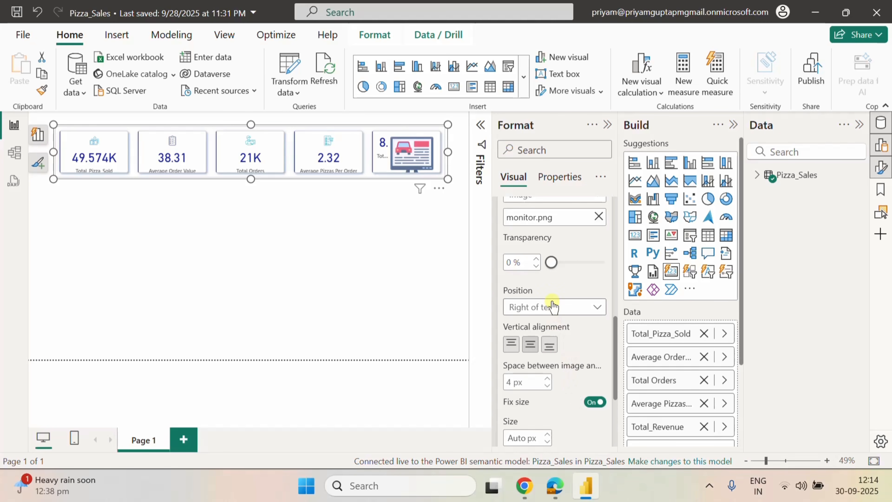
click(552, 306)
click(537, 375)
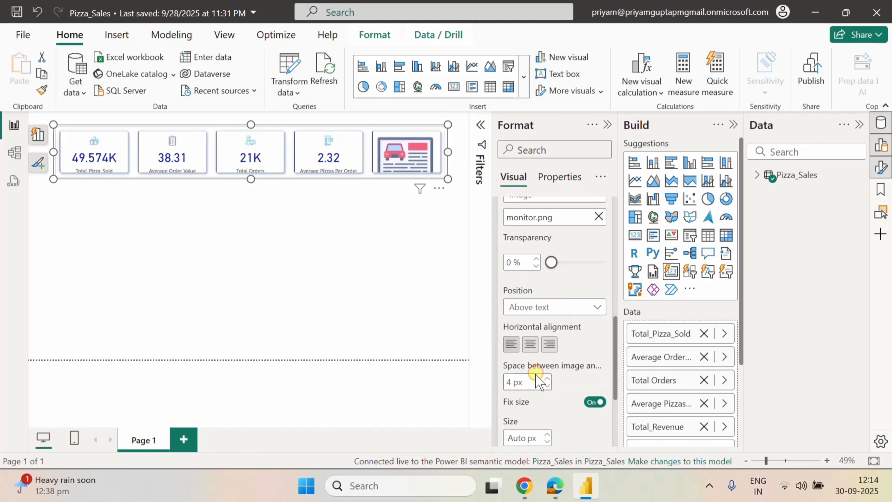
Set the space between the Total_Revenue image and its text to 10 px and the image size to 30 px.
double_click(508, 382)
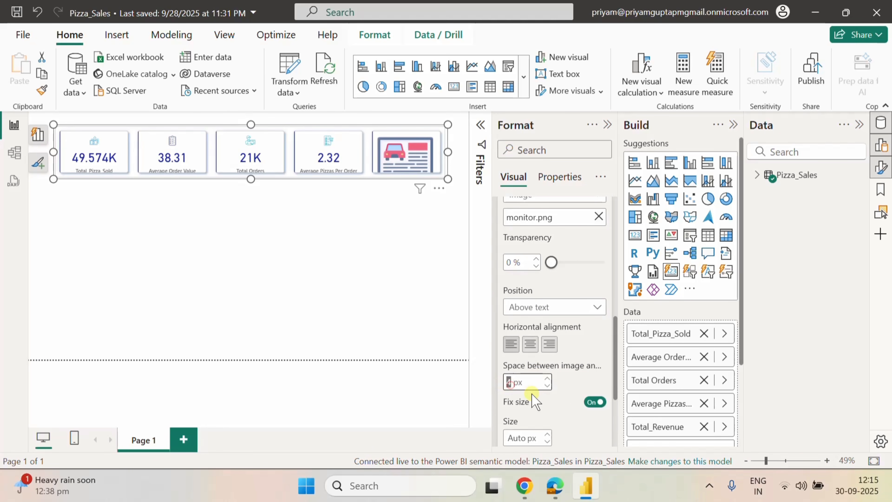
text(10)
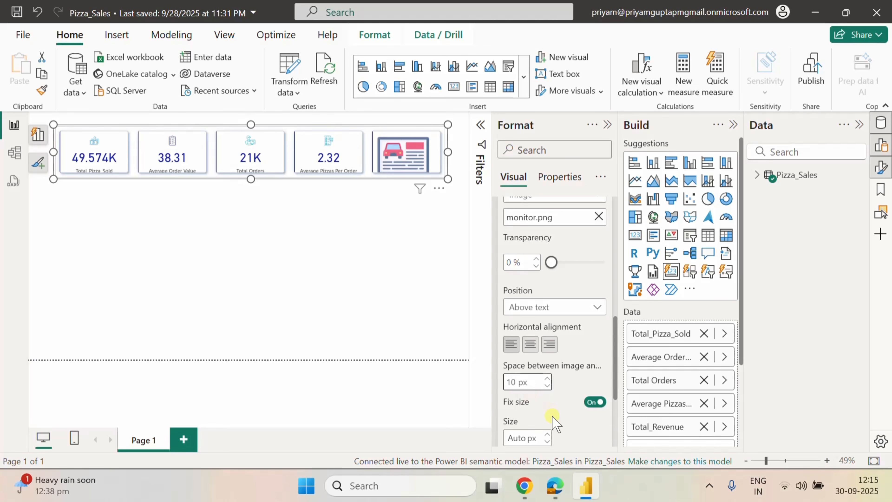
click(517, 437)
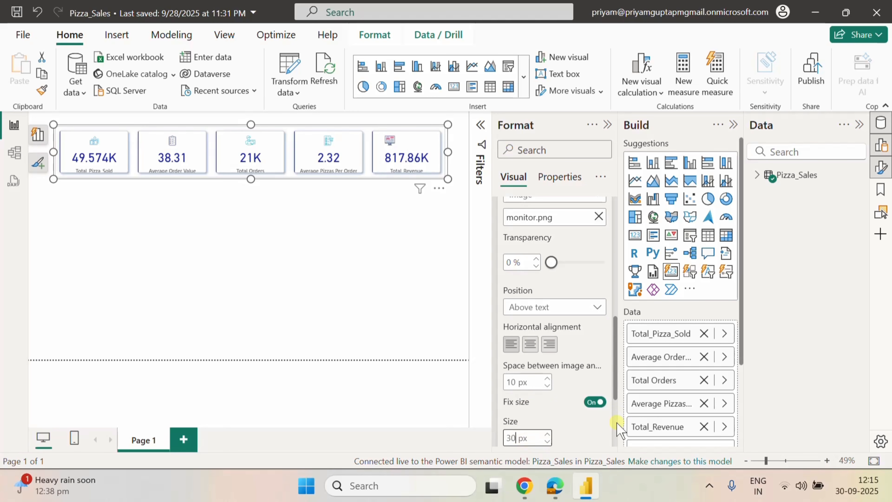
click(577, 338)
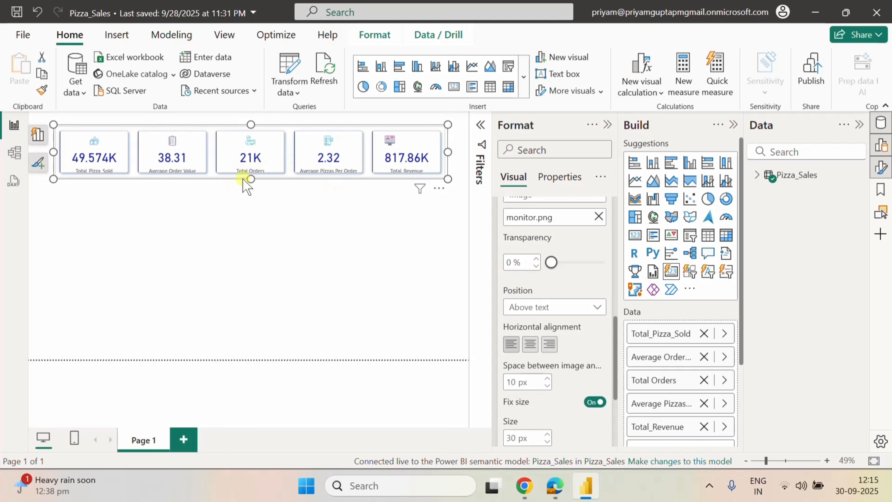
Extend the card visual's lower edge slightly so the KPI labels fit inside the cards, and leave the visual deselected.
drag(249, 179, 250, 186)
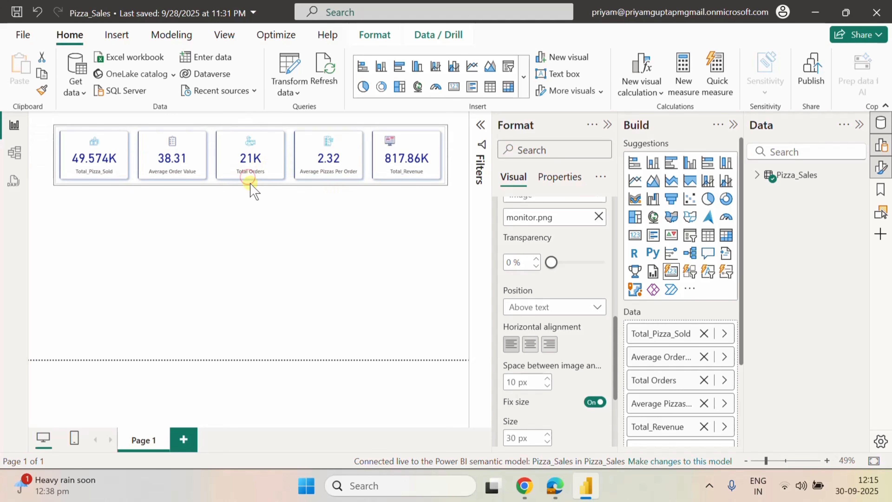
click(315, 230)
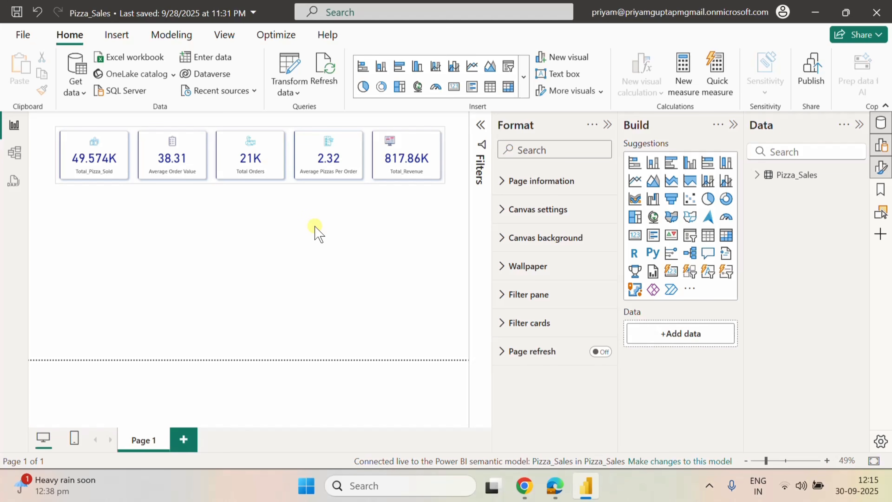
click(61, 181)
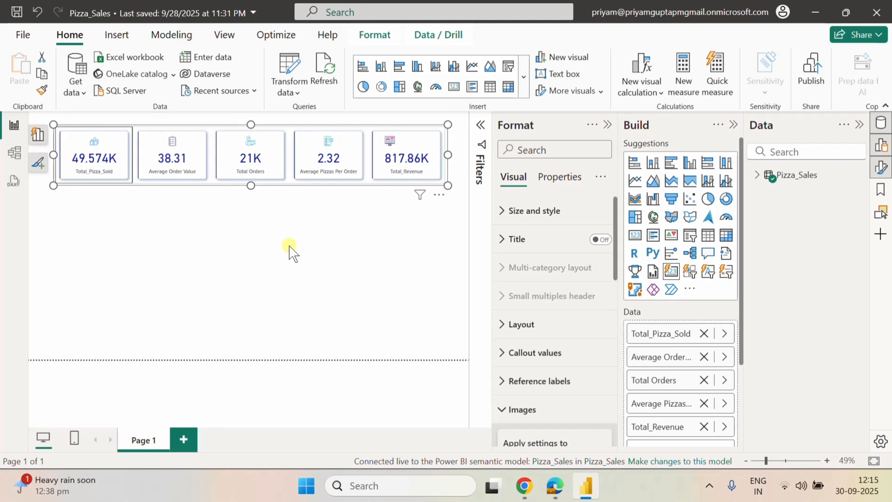
click(290, 250)
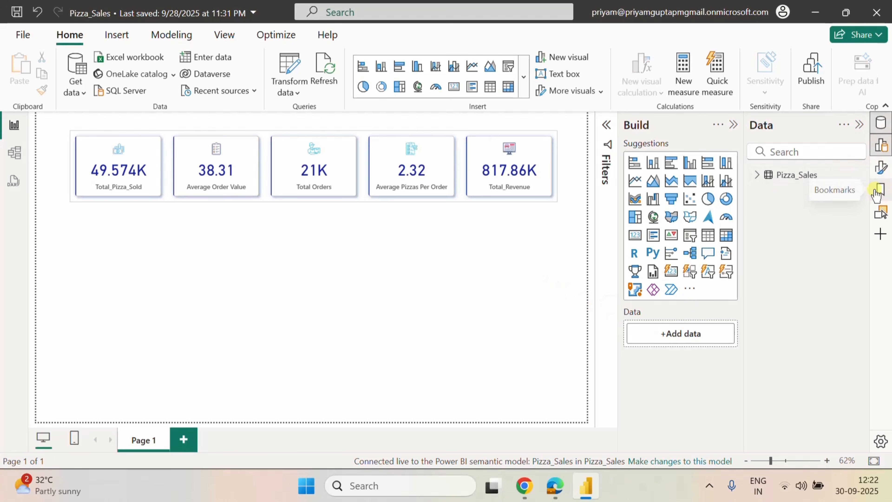
Set the page's canvas type to Custom with a height of 820 px, and open the canvas width for editing.
click(881, 172)
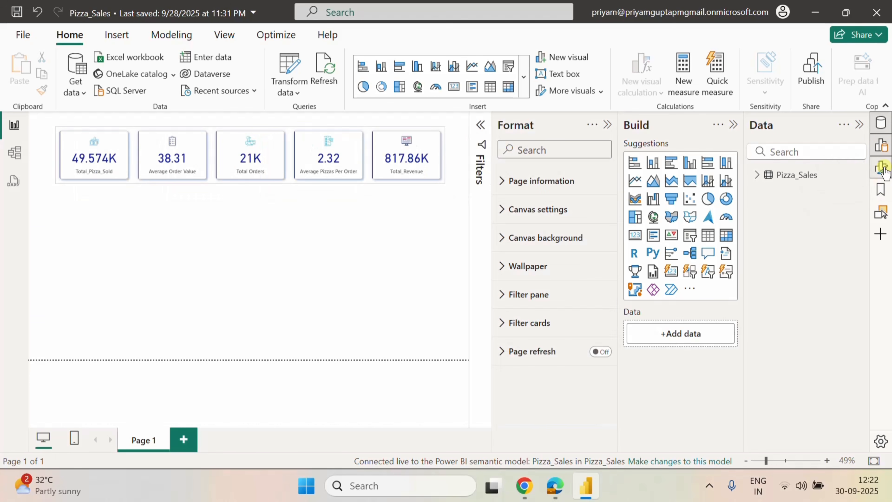
click(512, 213)
click(561, 261)
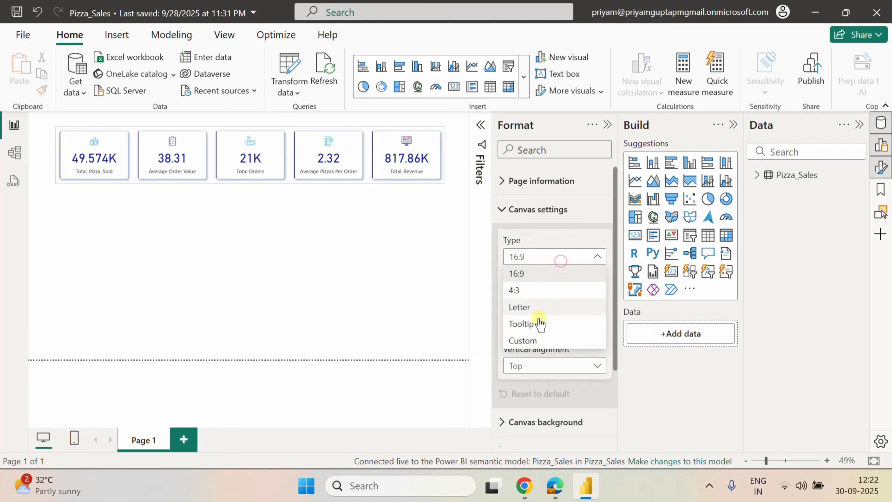
click(524, 344)
double_click(513, 292)
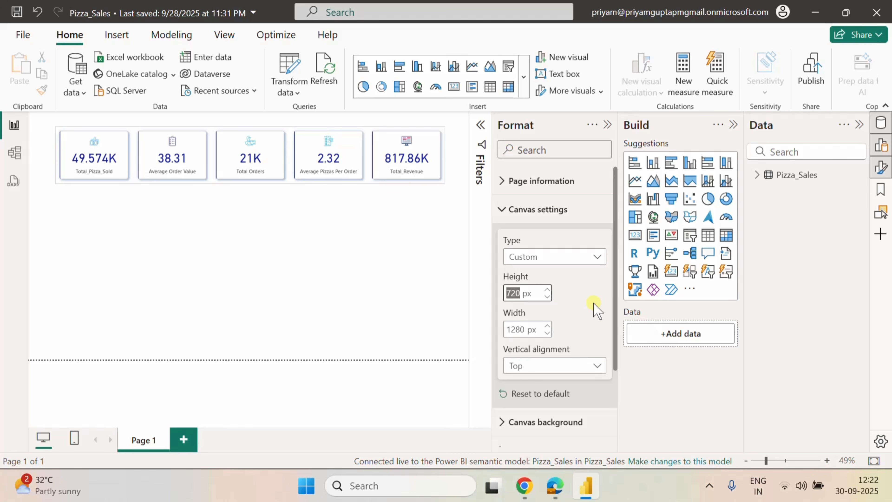
text(820)
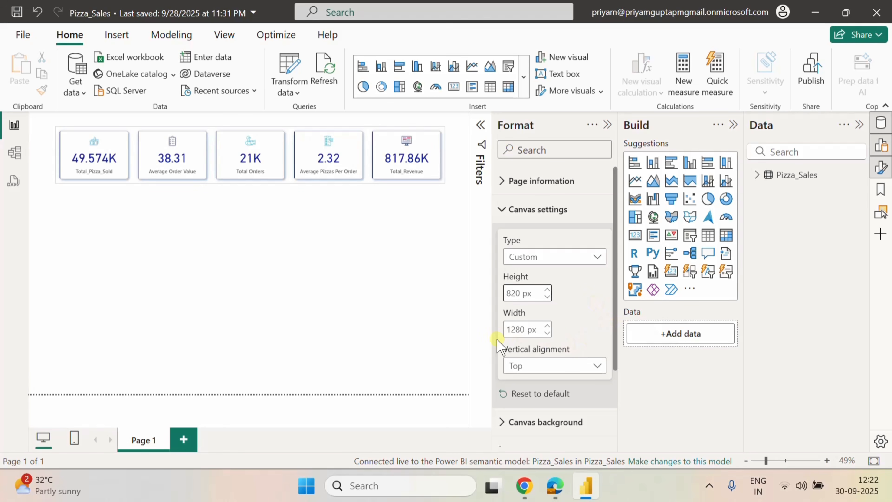
double_click(512, 329)
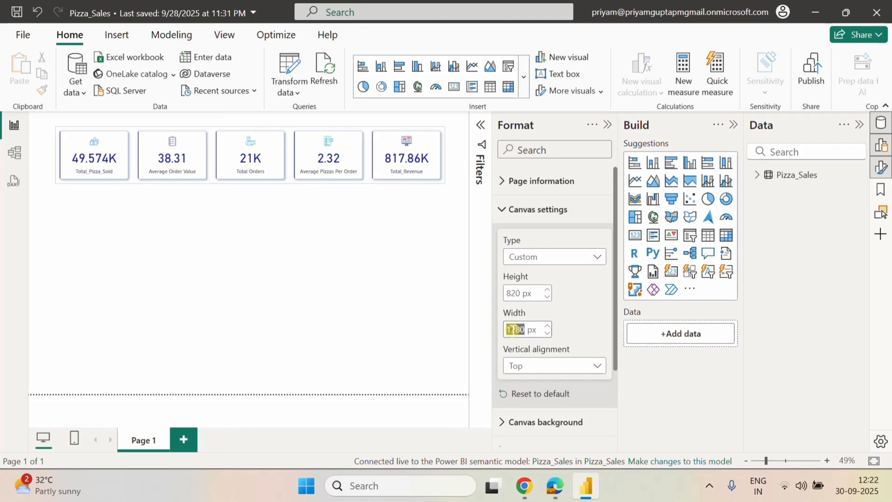
Set the page canvas width to 1500 px and its vertical alignment to Middle.
text(1500)
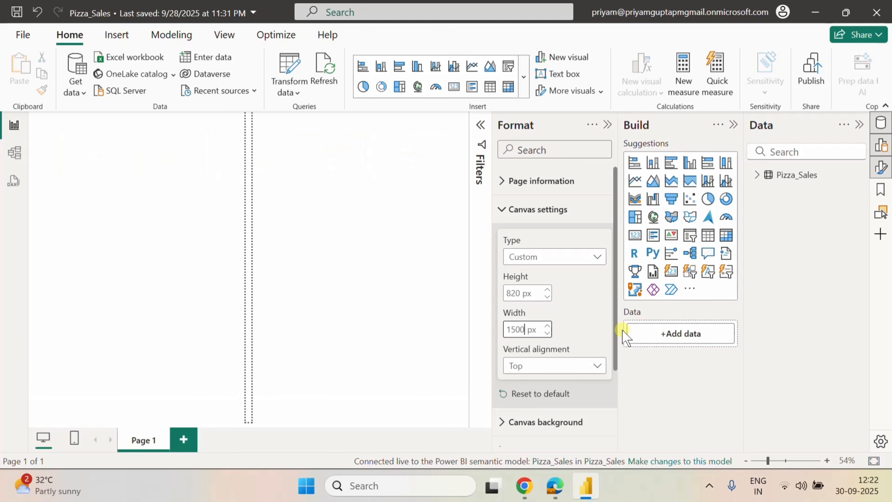
key(Return)
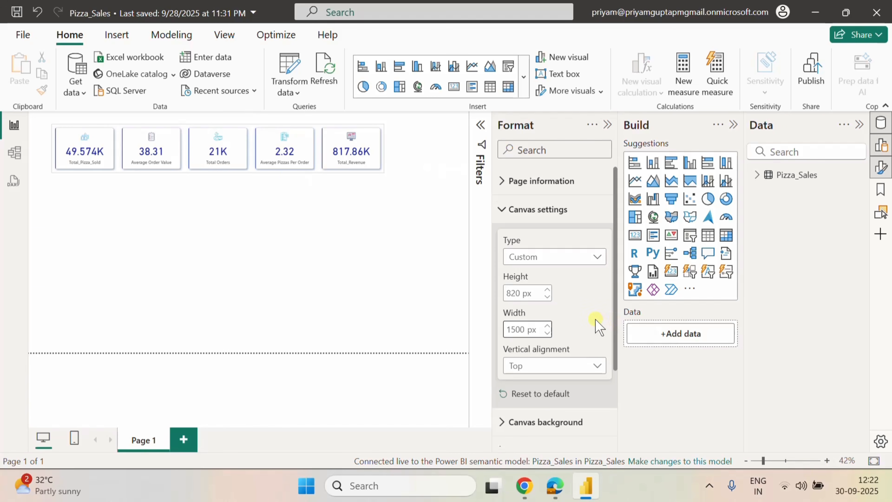
click(585, 368)
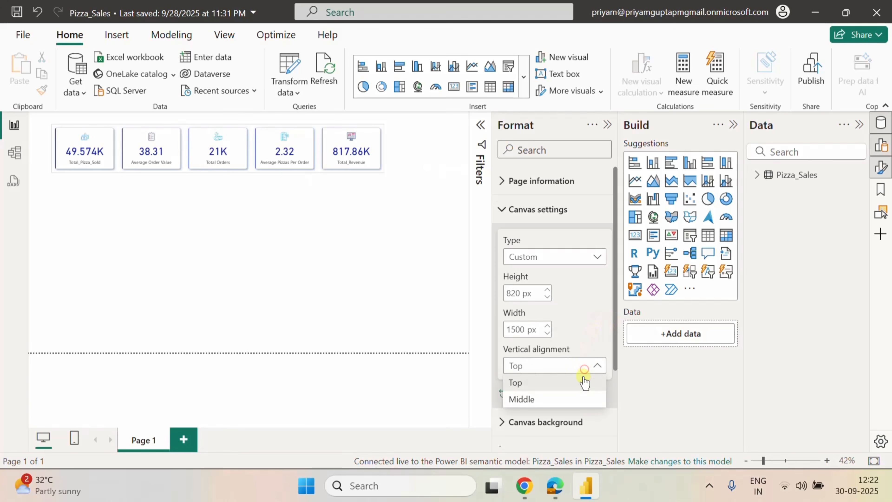
click(534, 398)
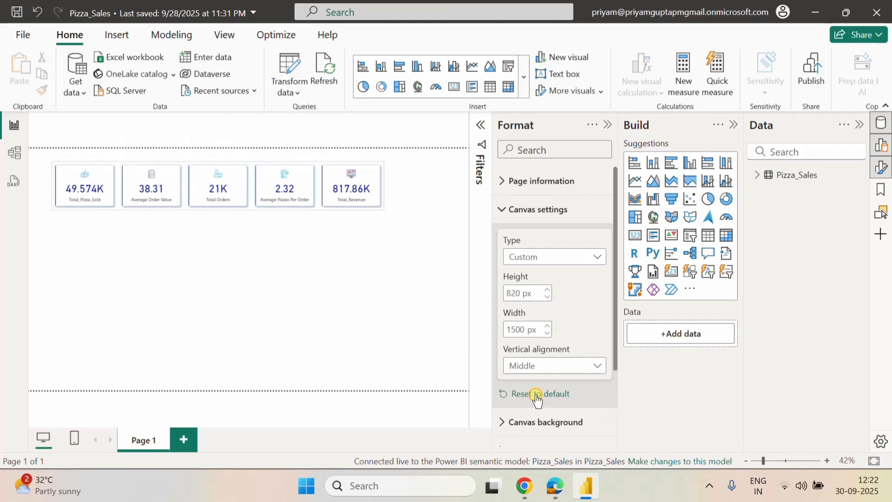
click(608, 126)
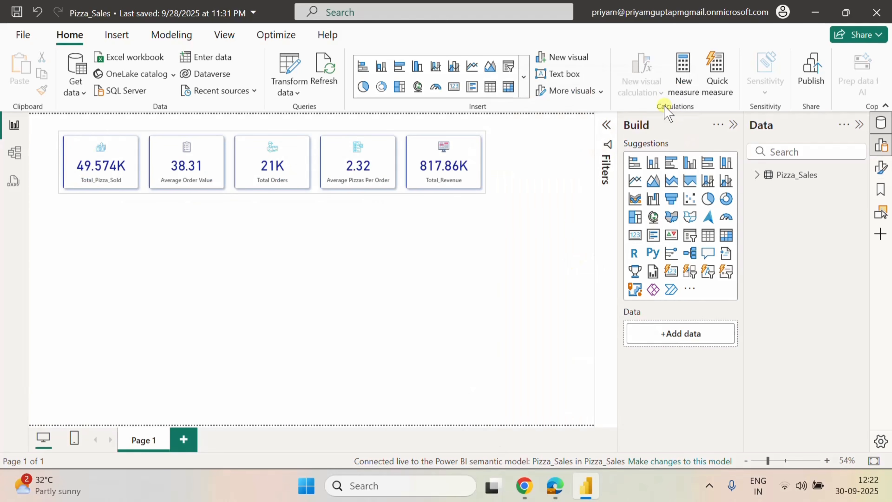
click(733, 125)
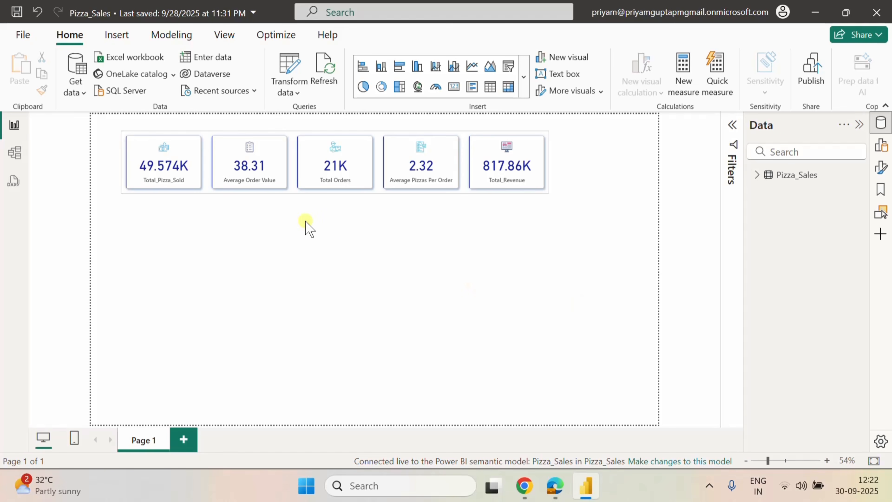
Move the KPI card visual toward the page's upper-right corner and slightly reduce its height from both the lower and upper edges.
click(125, 165)
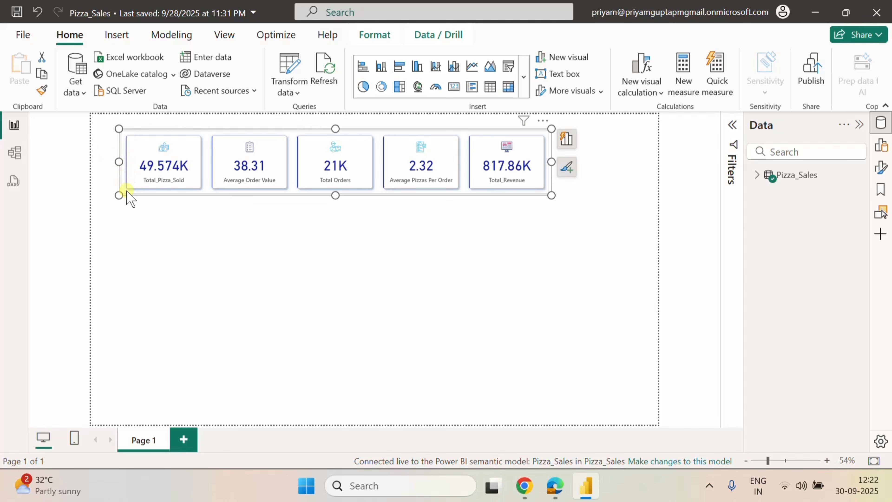
drag(130, 196, 223, 215)
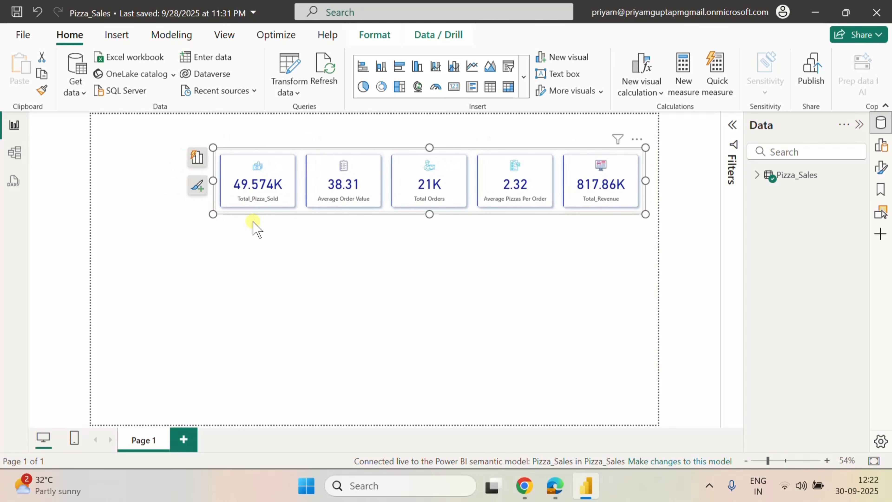
drag(429, 214, 427, 212)
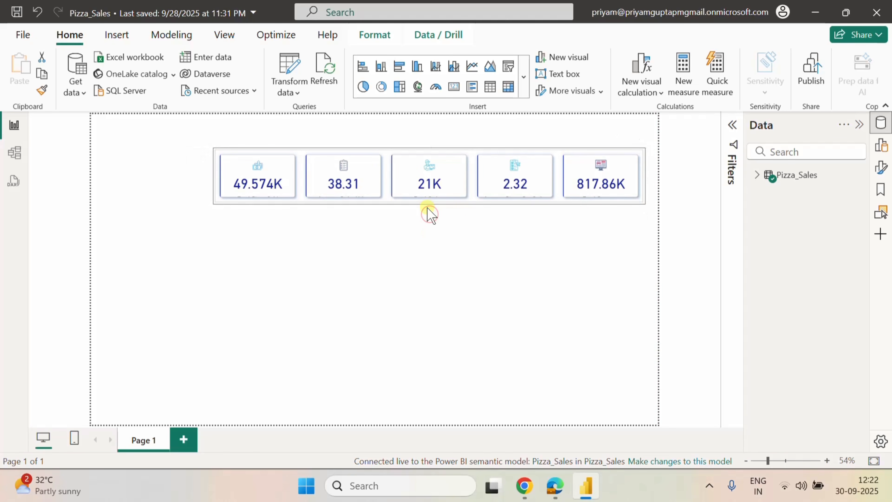
click(507, 251)
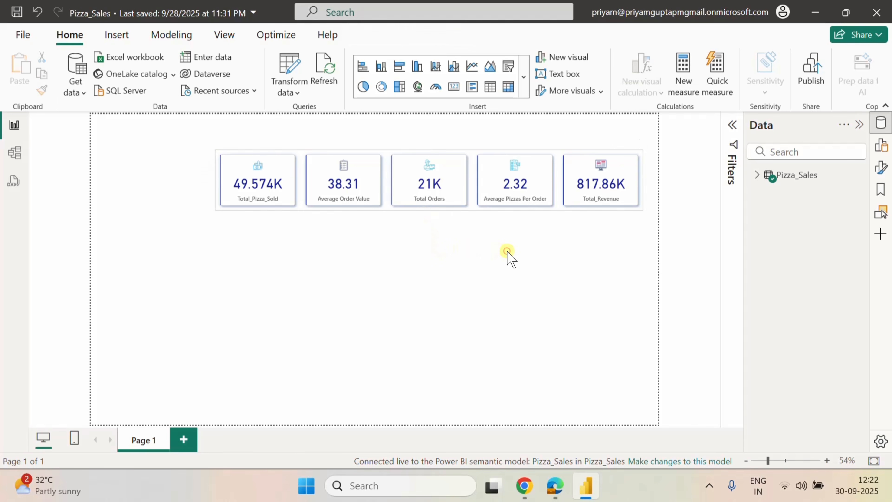
click(441, 154)
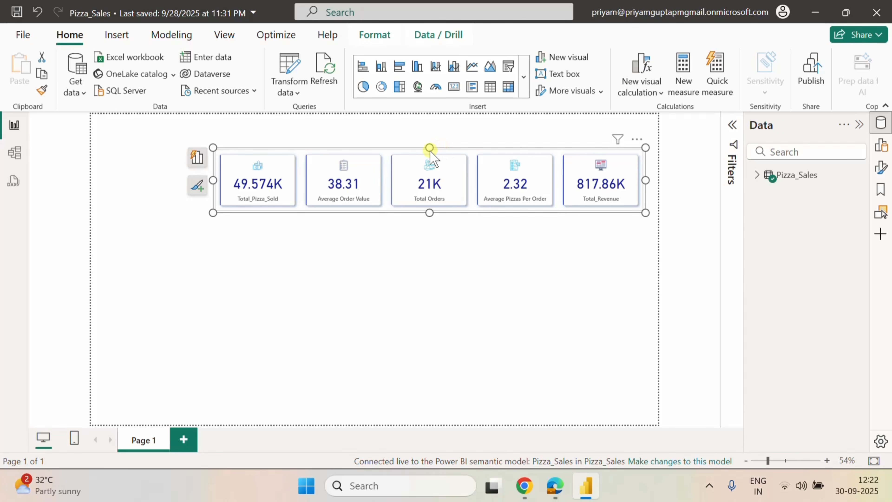
drag(430, 151, 428, 151)
click(551, 244)
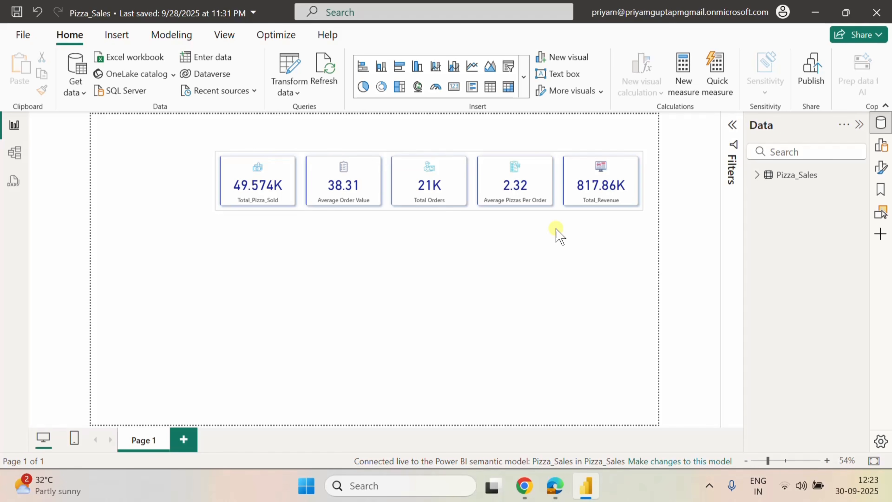
click(540, 276)
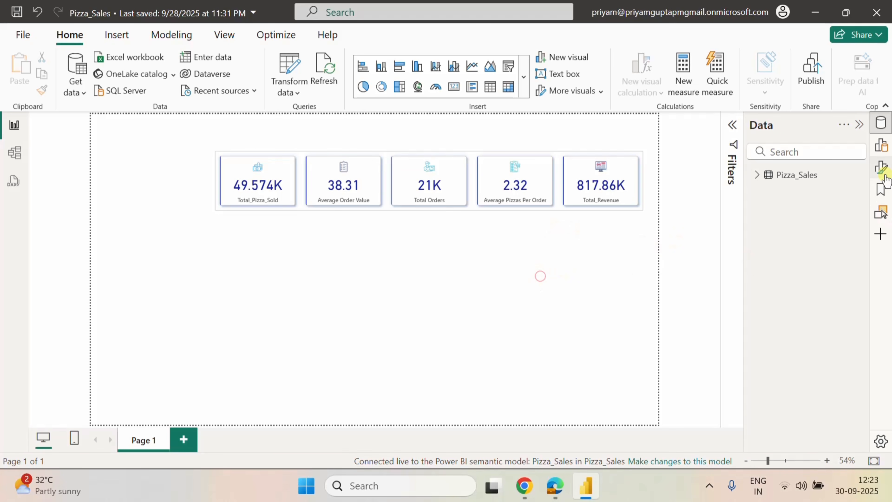
Give the canvas background a light grey color with 85% transparency.
click(881, 168)
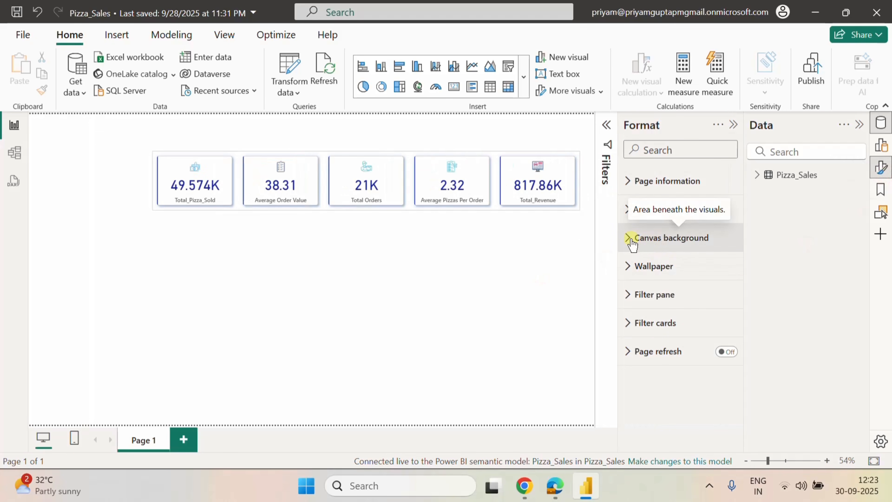
click(632, 242)
click(659, 284)
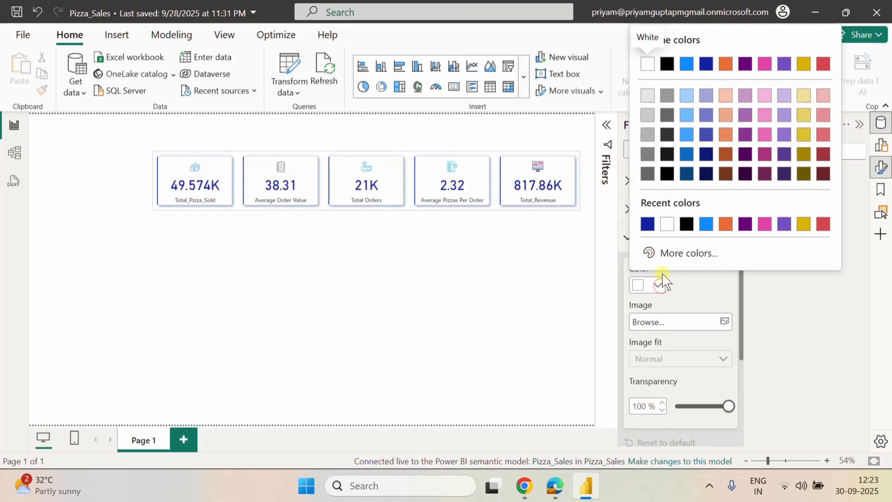
click(647, 95)
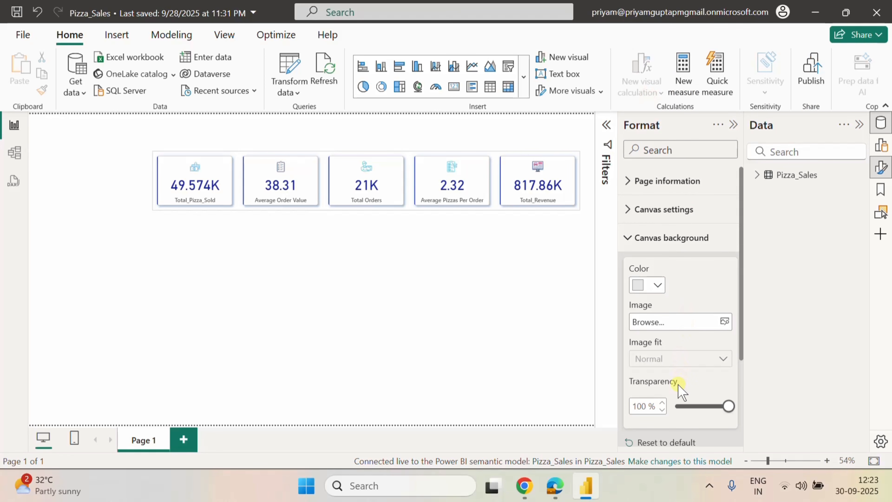
double_click(642, 408)
text(85)
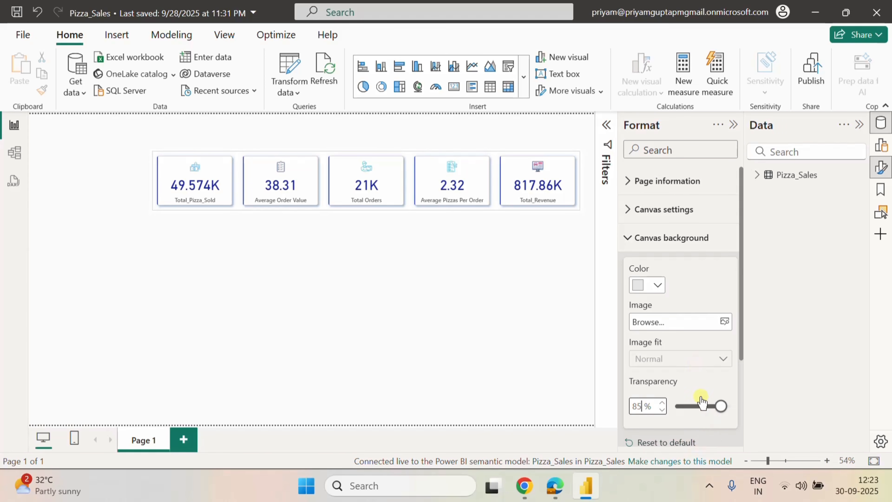
click(696, 382)
click(494, 310)
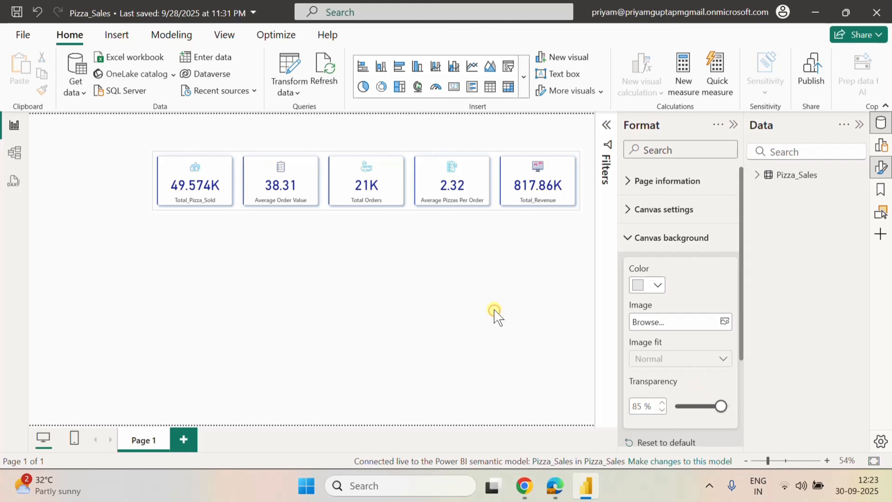
click(734, 124)
click(579, 331)
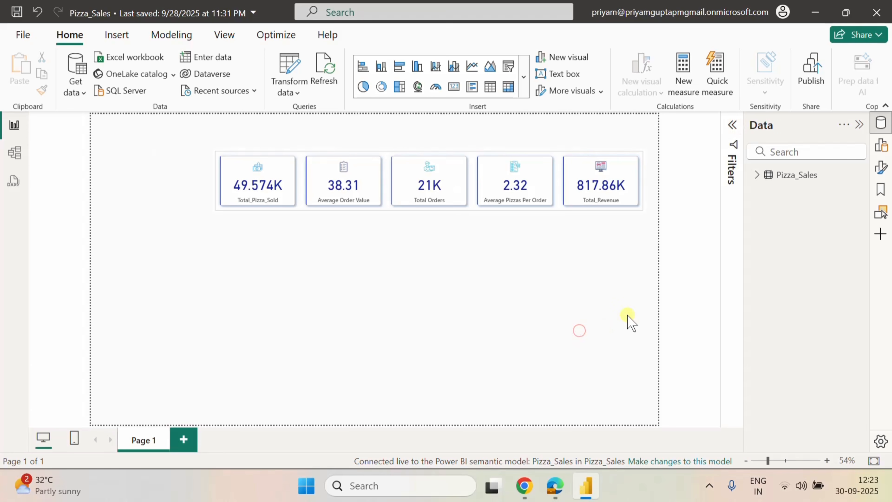
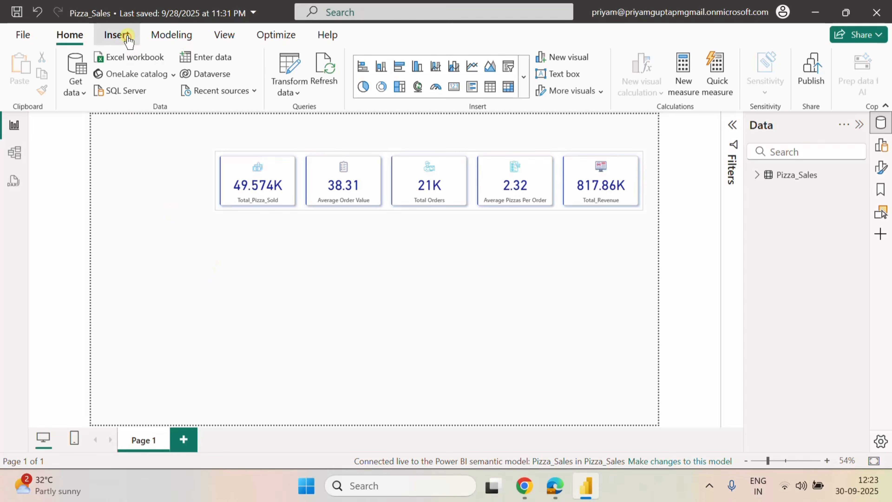
Insert a rectangle shape with both top corners rounded on the page.
click(119, 35)
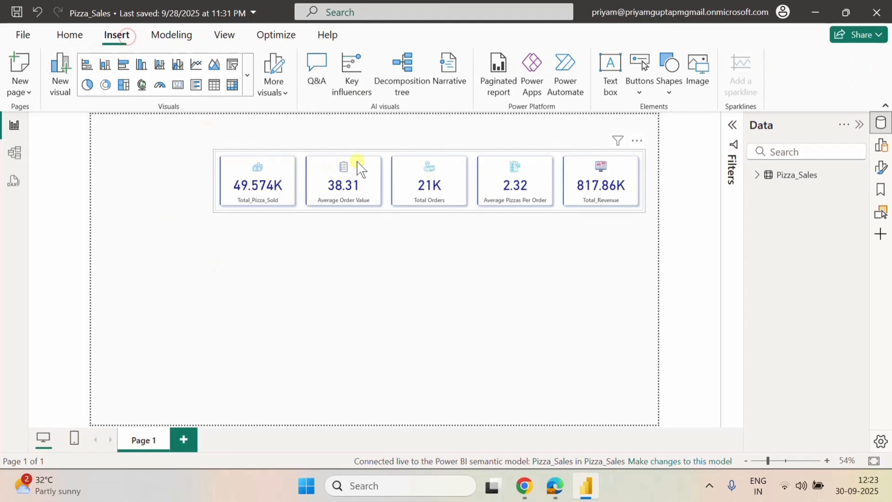
click(667, 93)
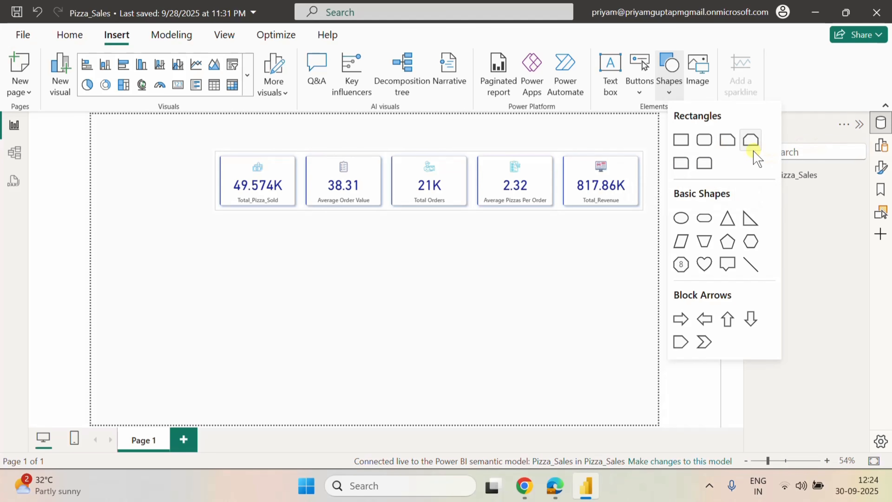
click(708, 165)
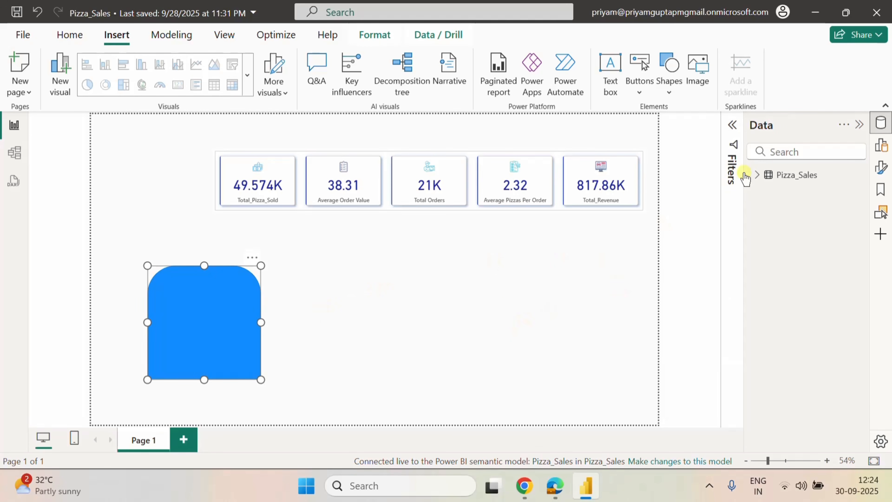
Set the new shape's height to 65 and enter 1465 as its width.
click(881, 167)
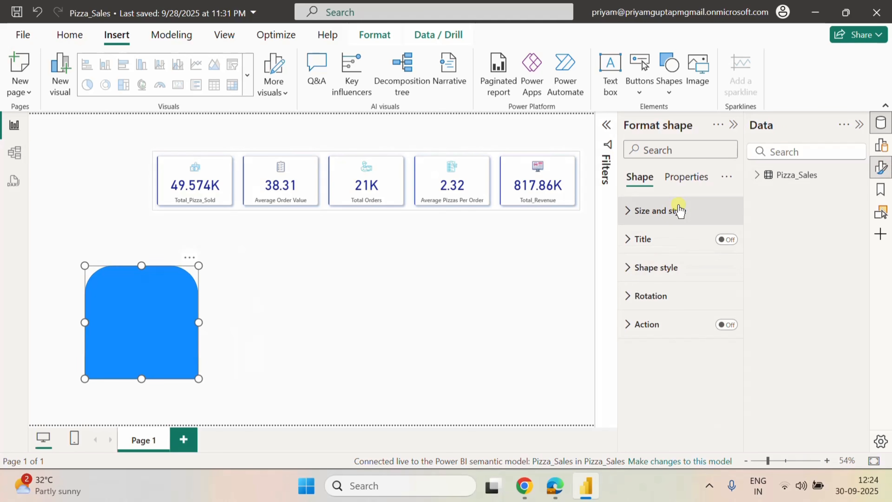
click(678, 176)
click(637, 177)
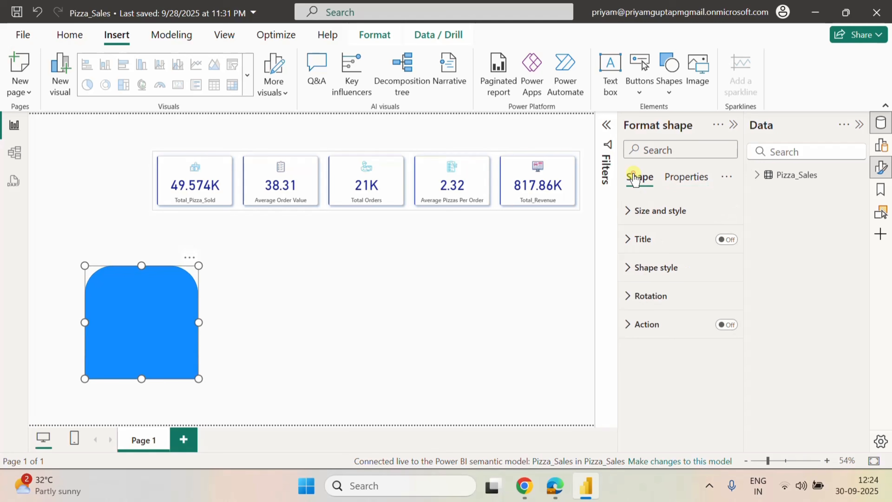
click(623, 210)
double_click(649, 280)
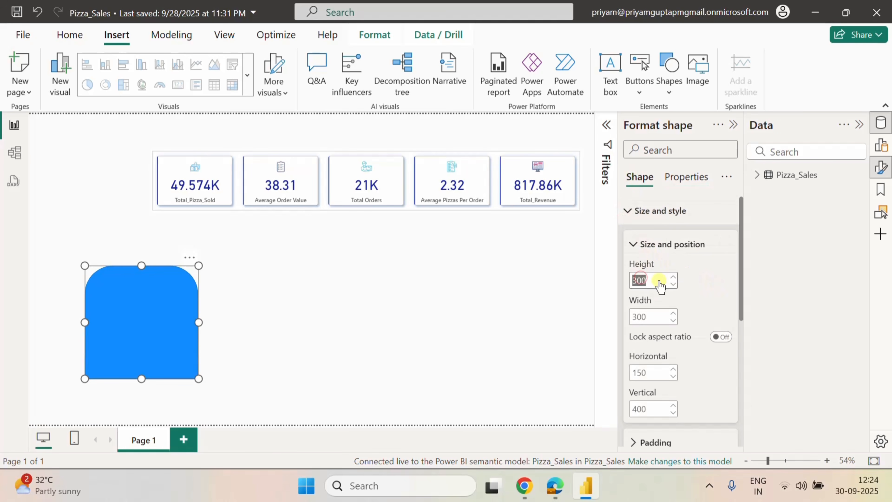
text(65)
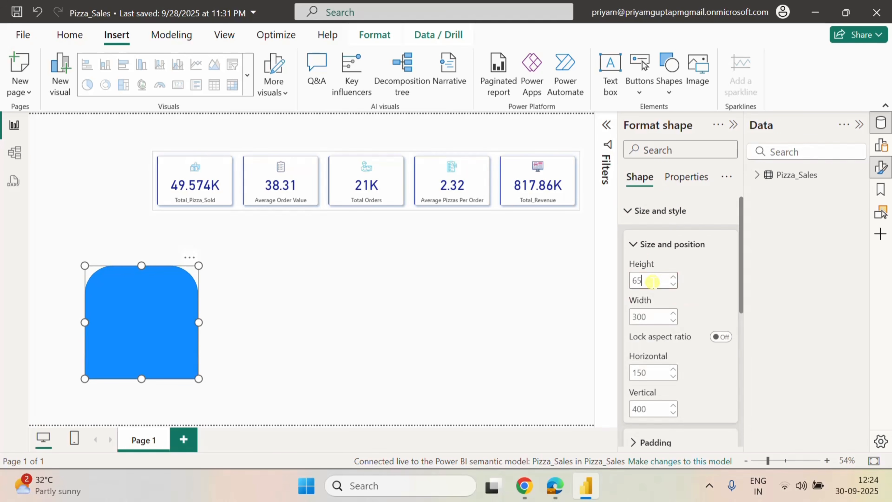
double_click(640, 316)
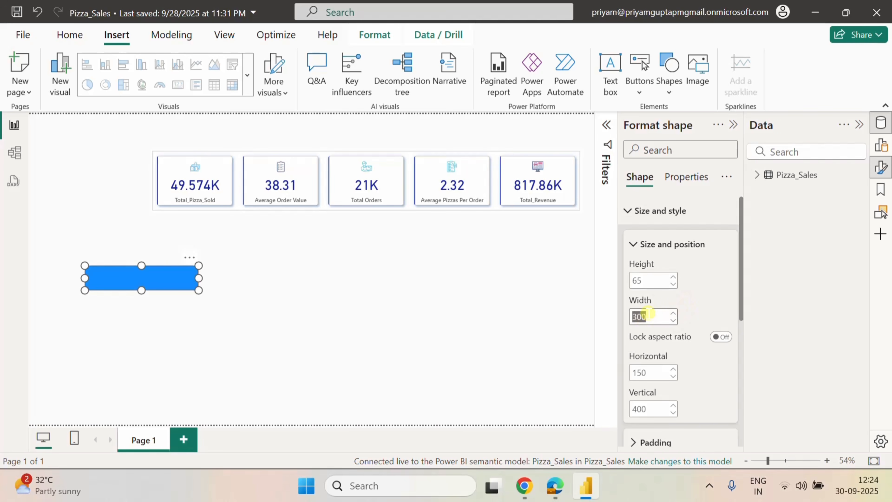
text(1465)
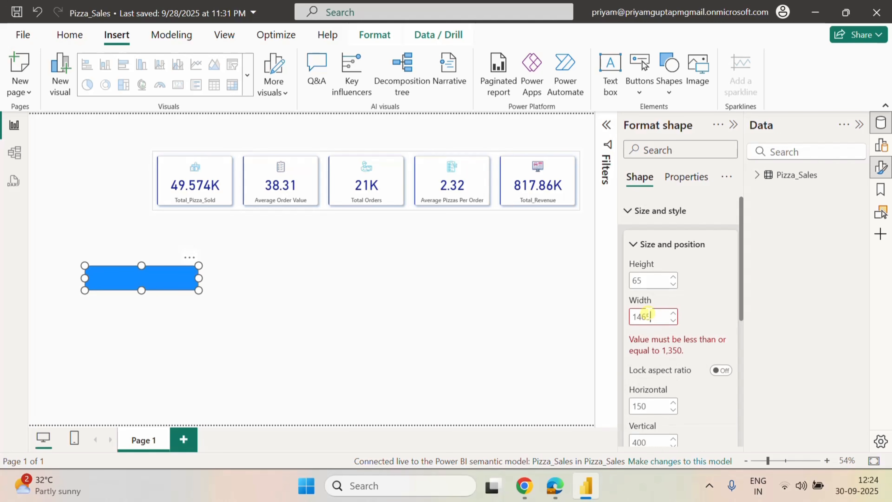
click(702, 302)
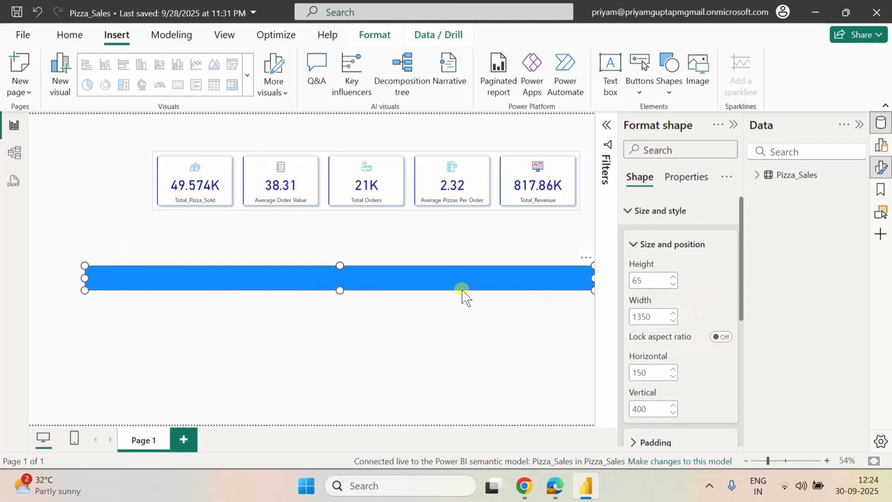
Place the blue shape as a banner above the KPI cards and stretch its left edge to a width of about 1434.
click(365, 275)
drag(364, 275, 352, 129)
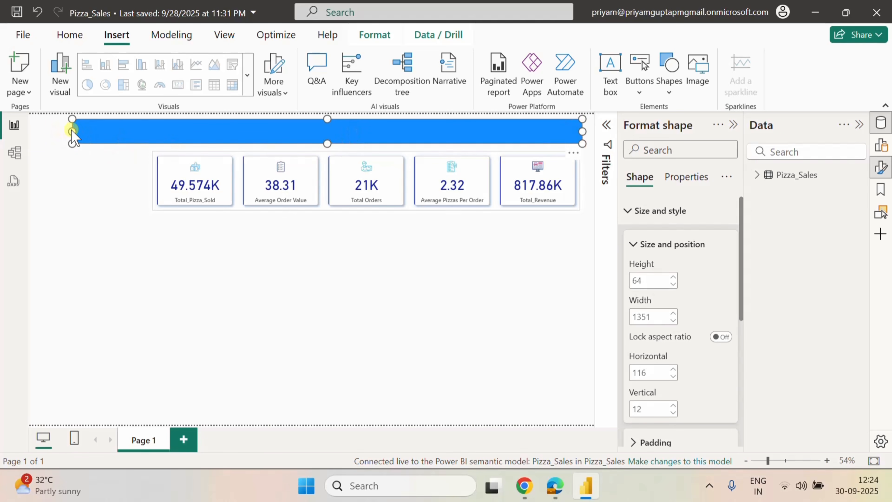
drag(69, 130, 41, 130)
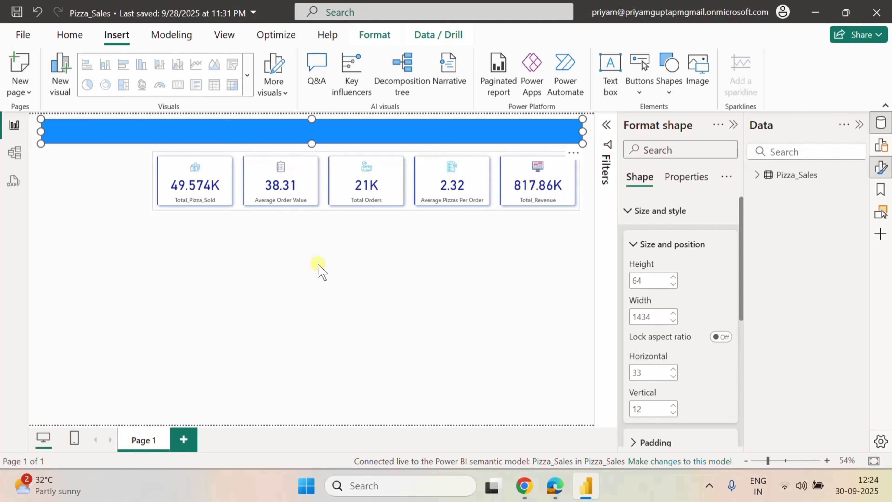
Nudge the blue banner up to vertical position 5 and set its height to 65.
key(Up)
key(Up)
key(Up)
key(Up)
key(Up)
key(Up)
key(Up)
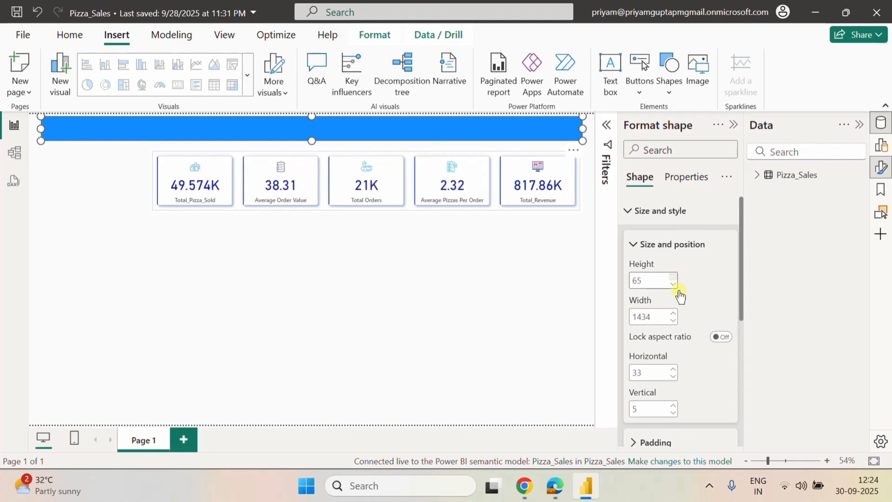
click(360, 282)
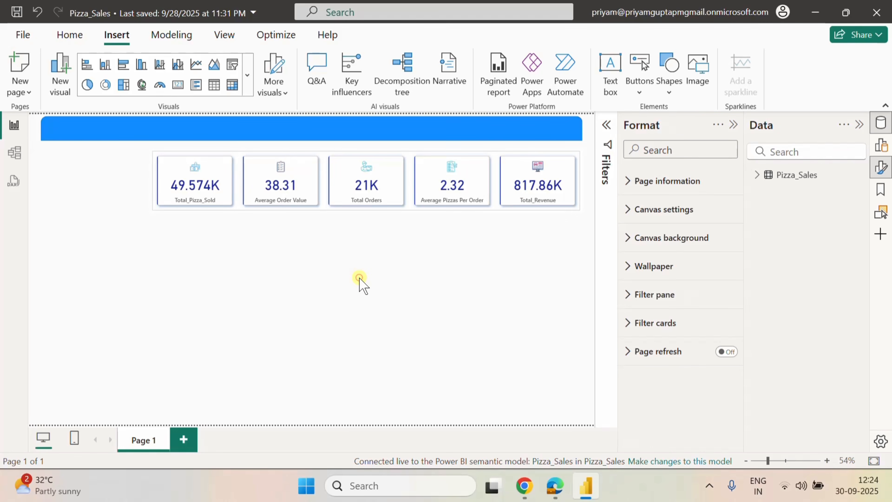
Nudge the KPI card visual up slightly so it sits closer to the blue header banner.
click(155, 189)
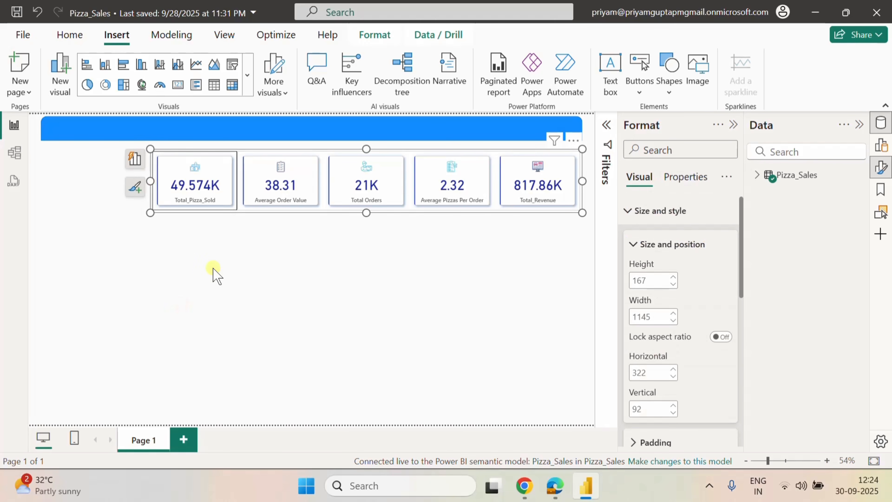
click(423, 149)
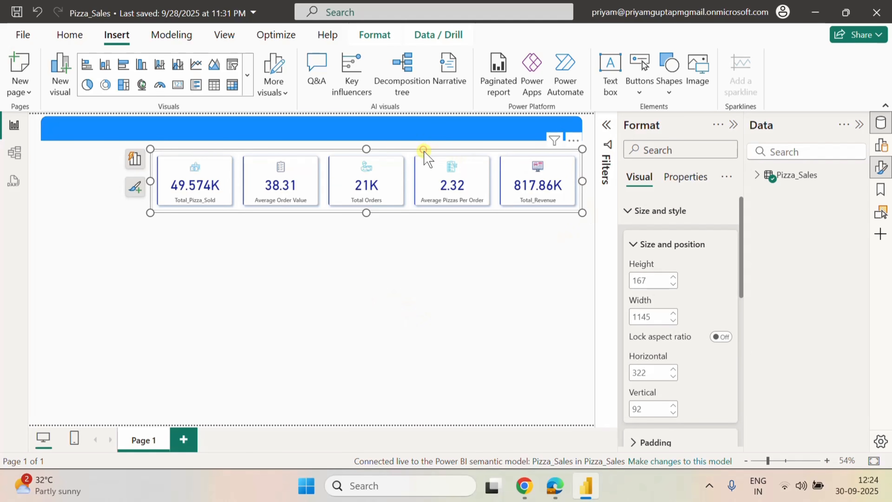
key(Up)
key(Up)
key(Up)
key(Up)
key(Up)
key(Up)
key(Up)
key(Up)
key(Up)
key(Up)
key(Up)
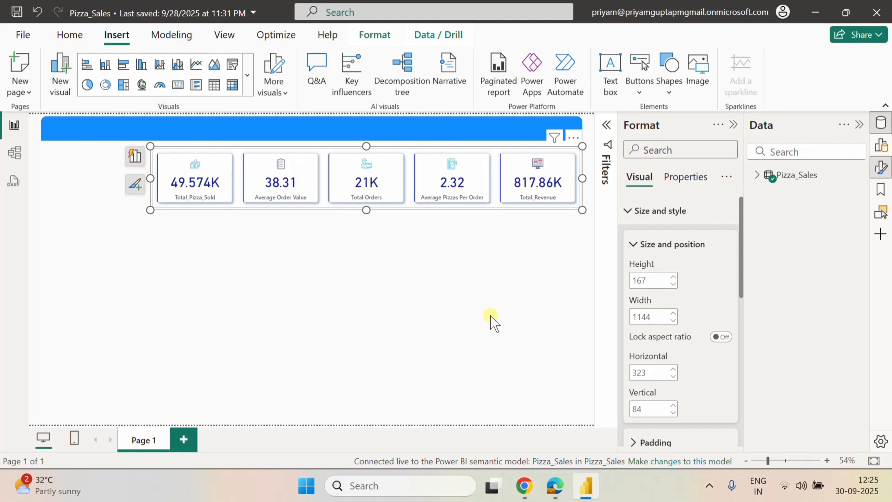
click(490, 314)
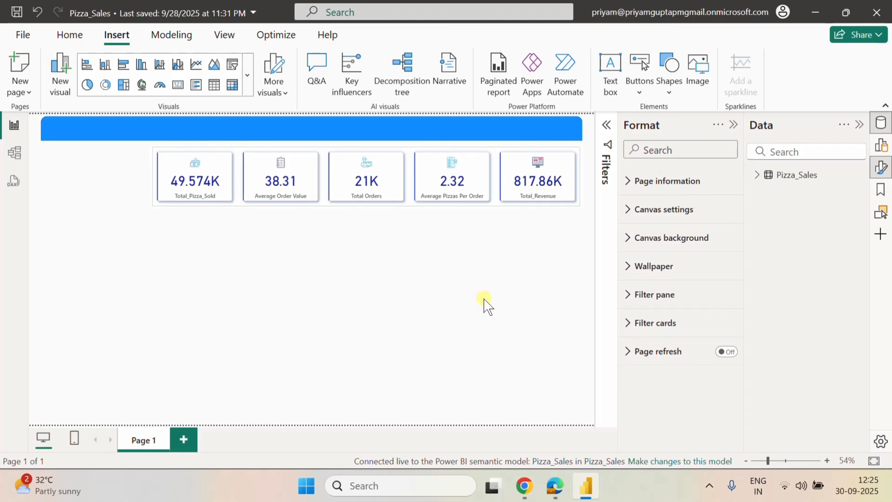
Change the header banner's fill to the custom colour #573B92.
click(148, 125)
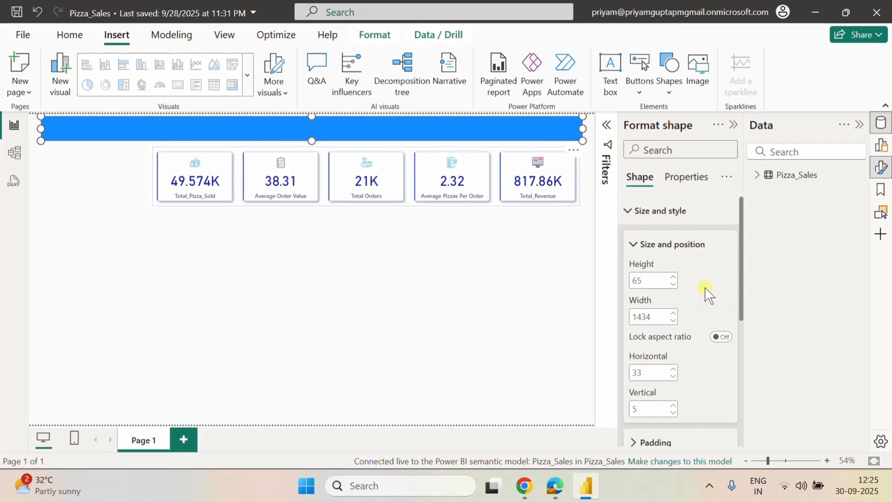
click(628, 210)
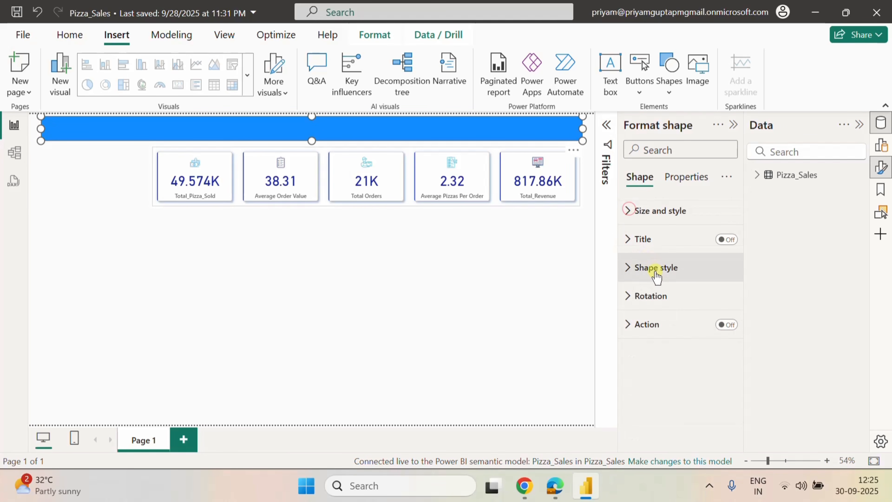
click(636, 270)
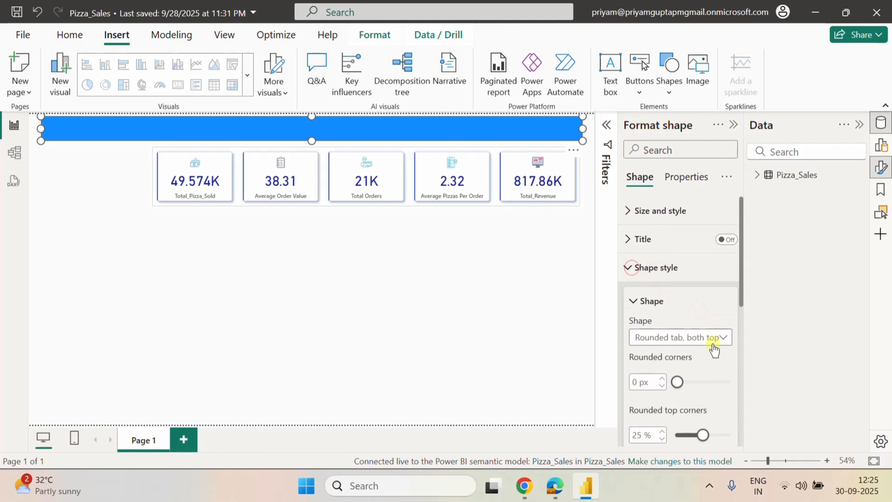
scroll(711, 347, down, 5)
scroll(653, 386, down, 3)
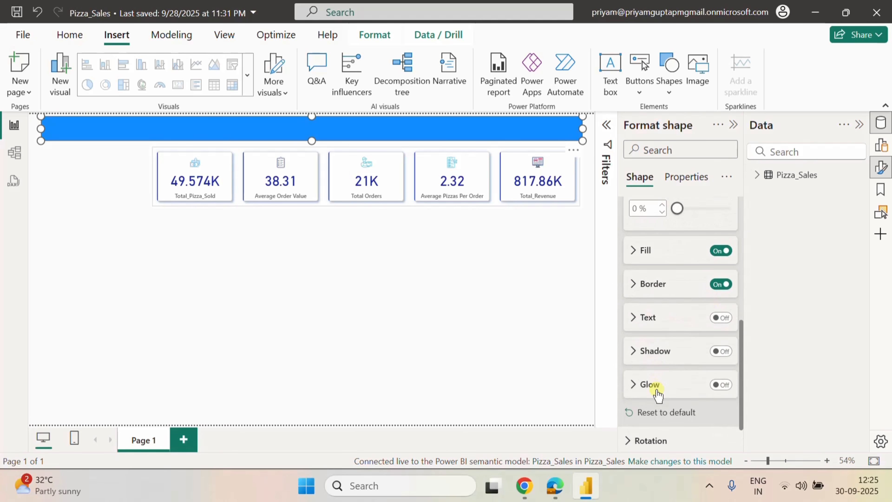
scroll(657, 403, up, 8)
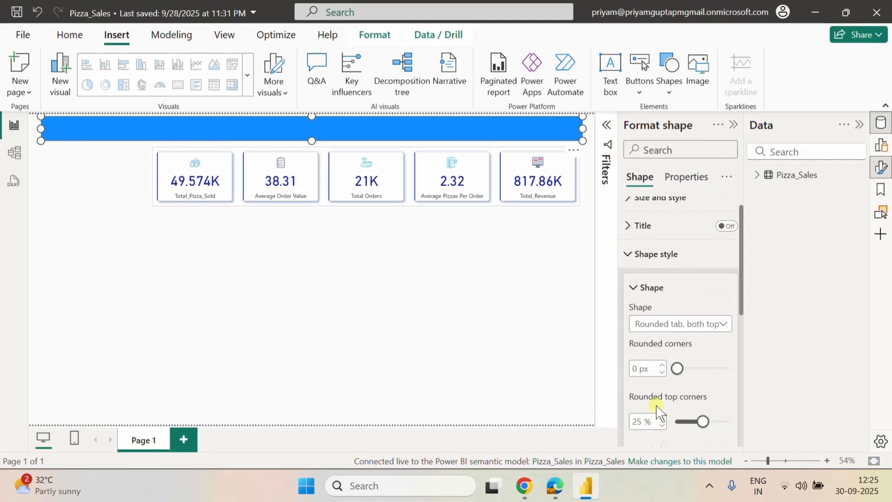
click(630, 280)
click(627, 211)
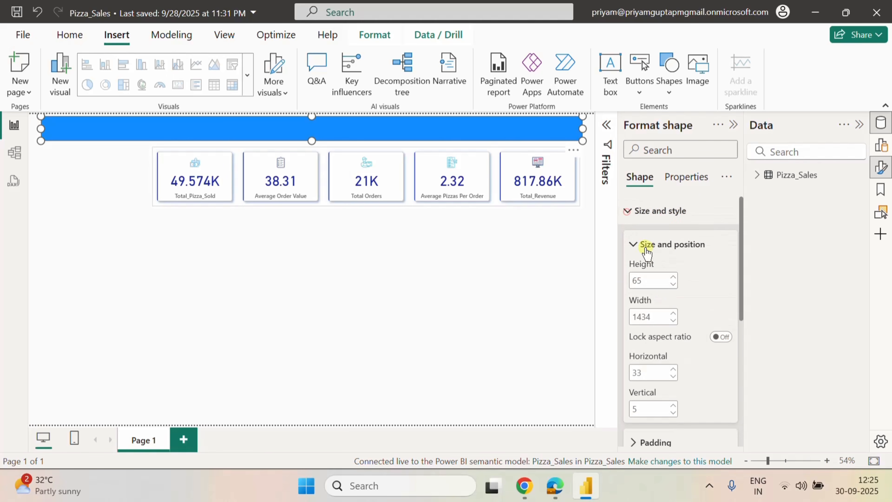
scroll(678, 337, down, 5)
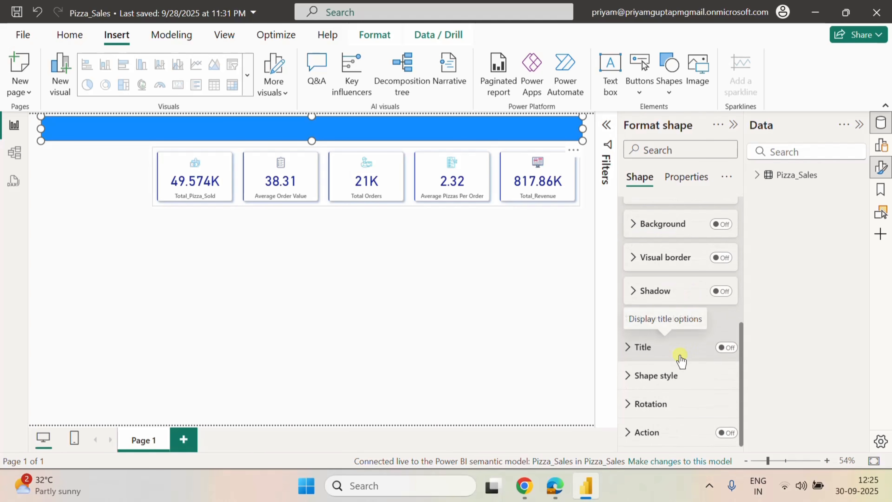
click(629, 378)
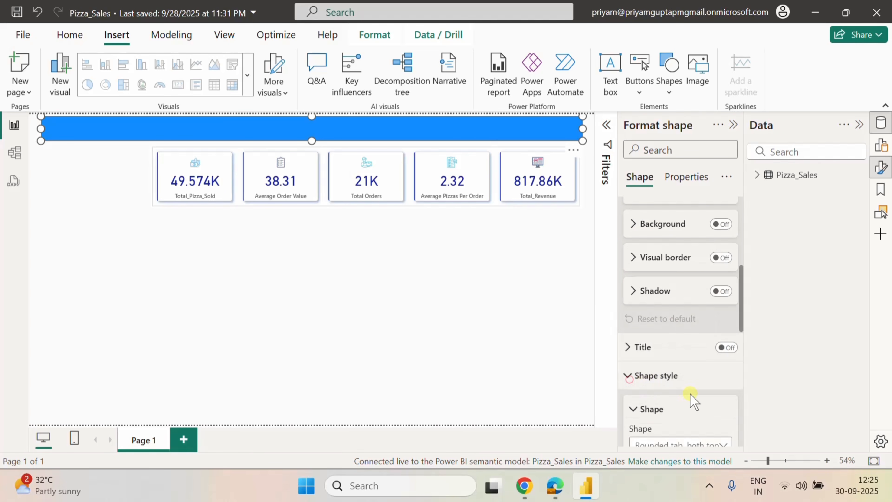
scroll(692, 396, down, 3)
scroll(690, 393, down, 5)
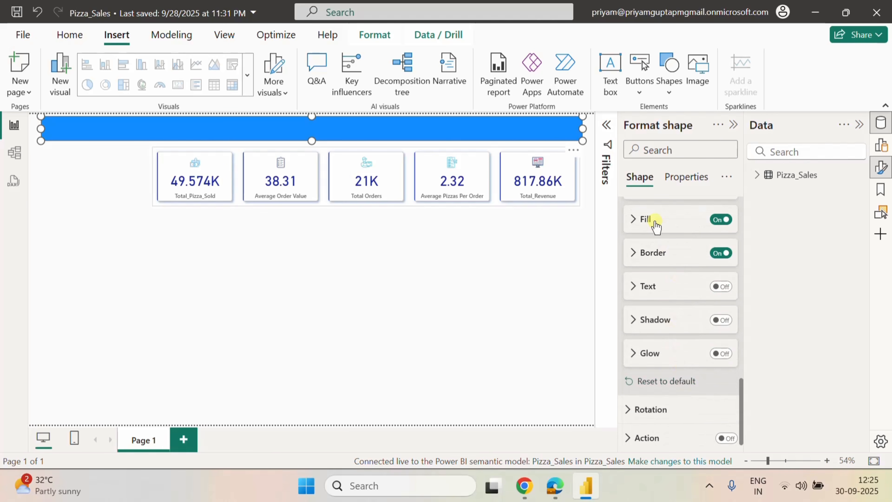
click(641, 225)
click(656, 255)
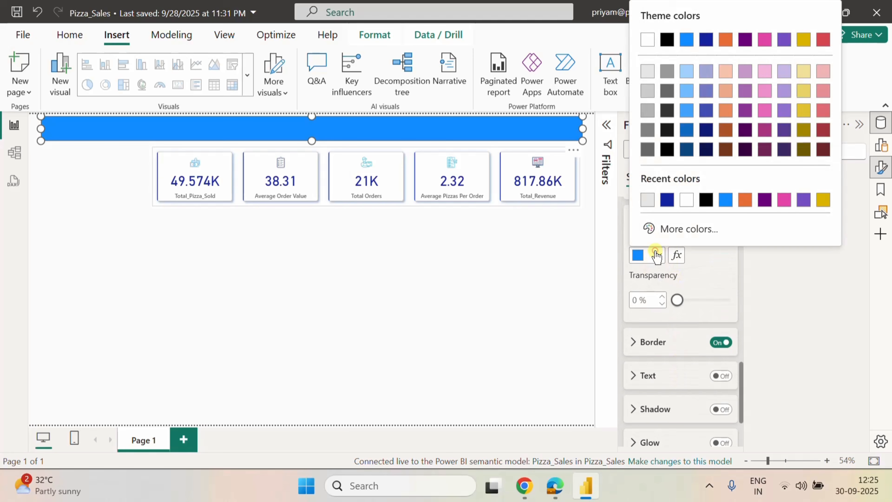
click(677, 229)
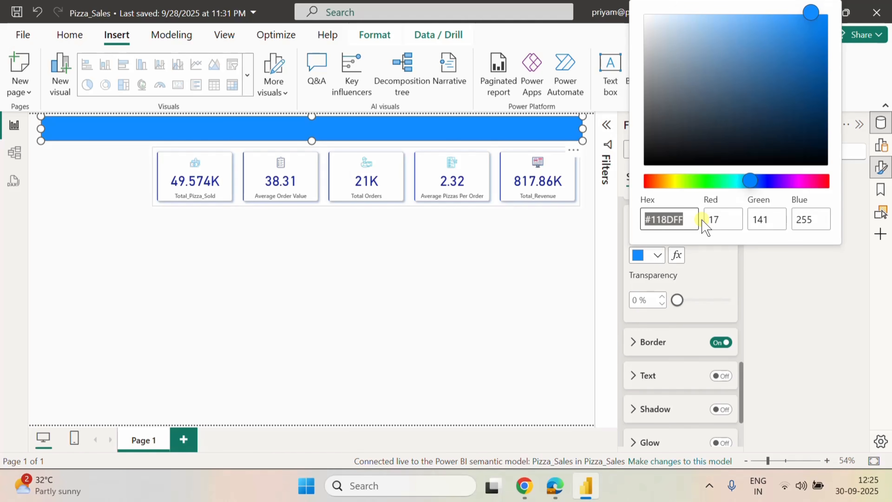
text(573)
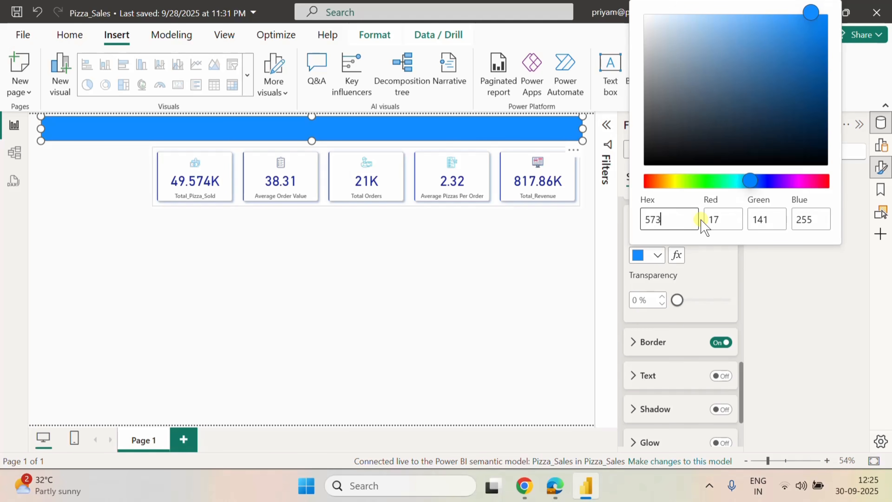
text(b92)
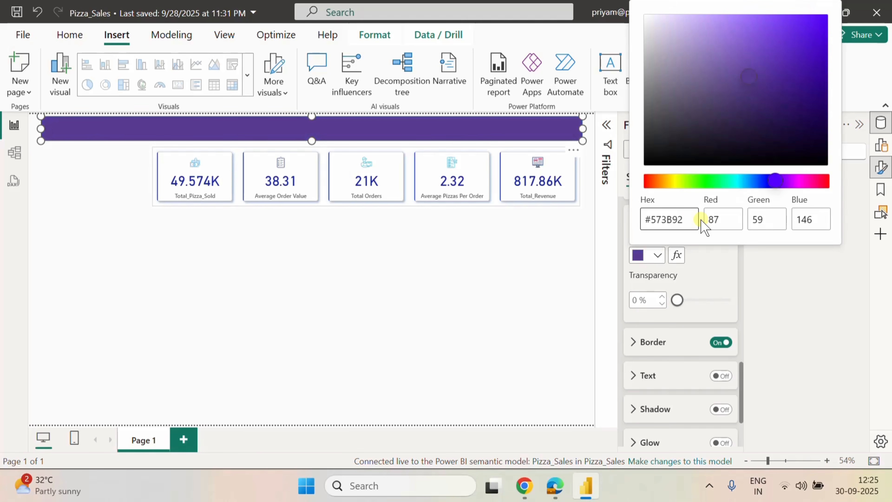
click(708, 274)
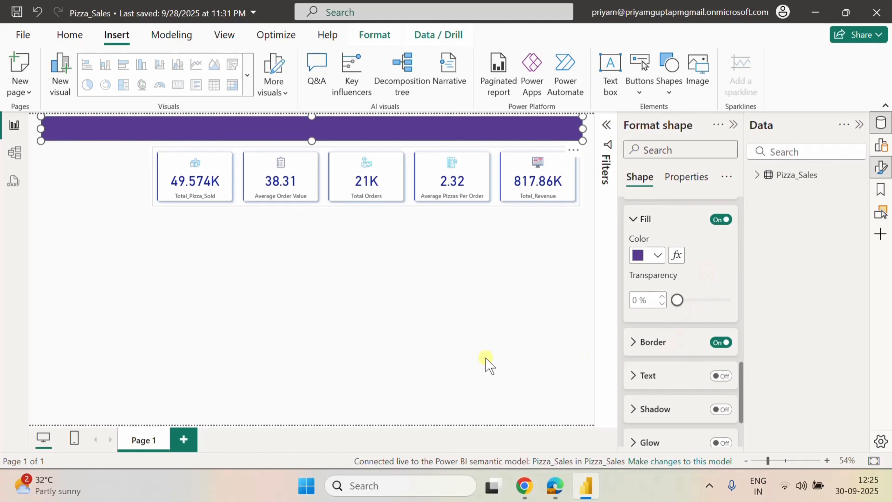
click(410, 288)
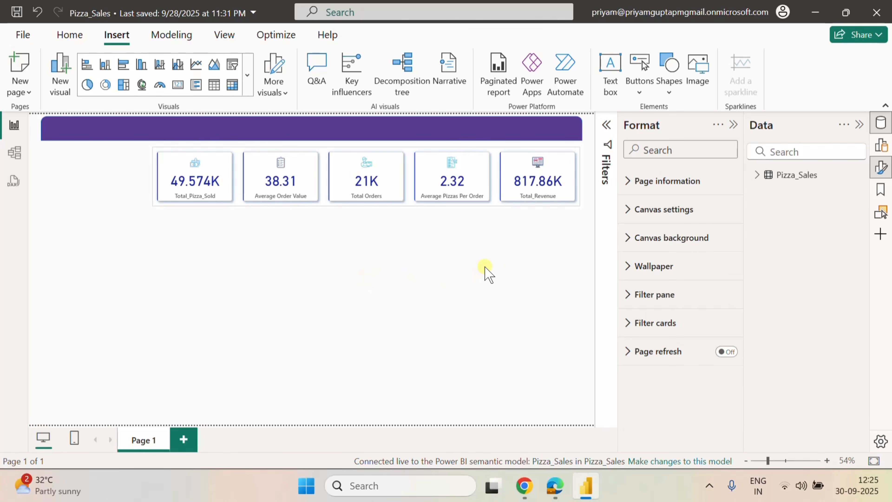
Add a text box reading "Pizza Sales Report" and format the text at size 20, centred and bold.
click(610, 71)
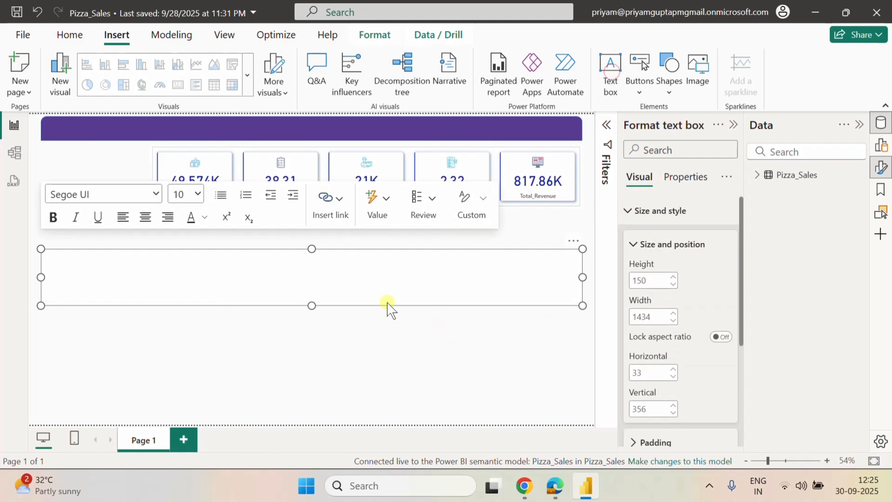
click(76, 252)
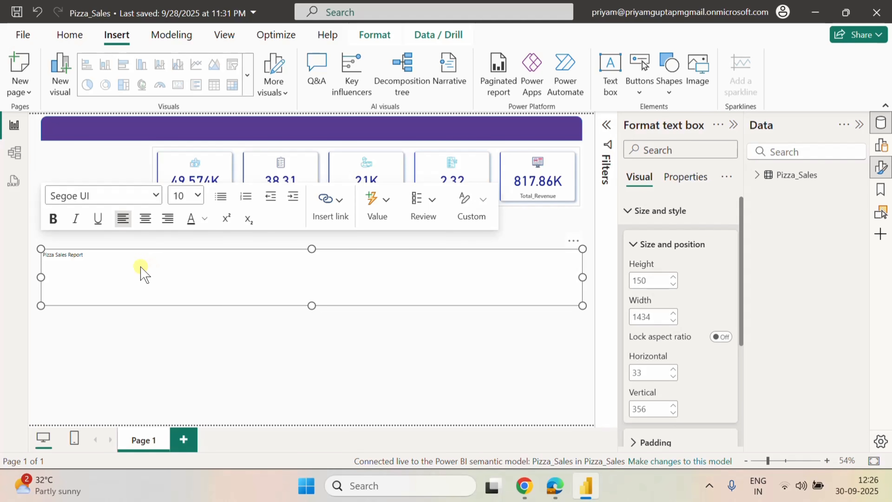
drag(94, 256, 4, 267)
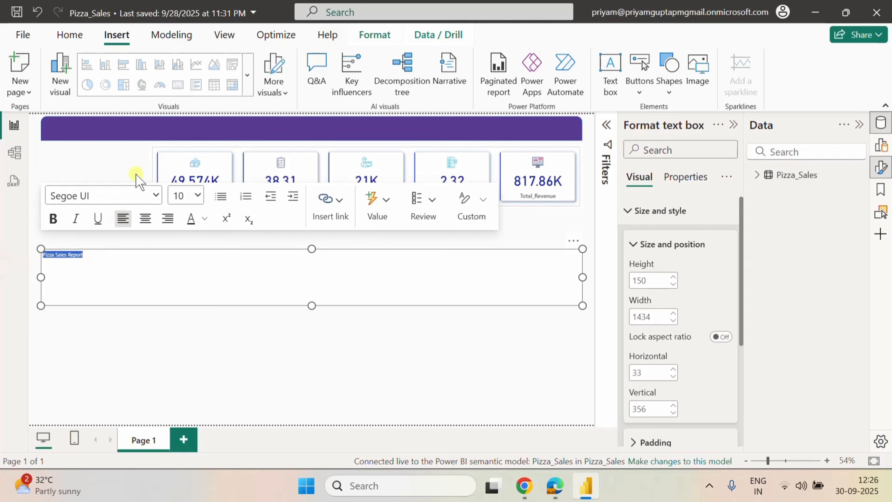
click(156, 195)
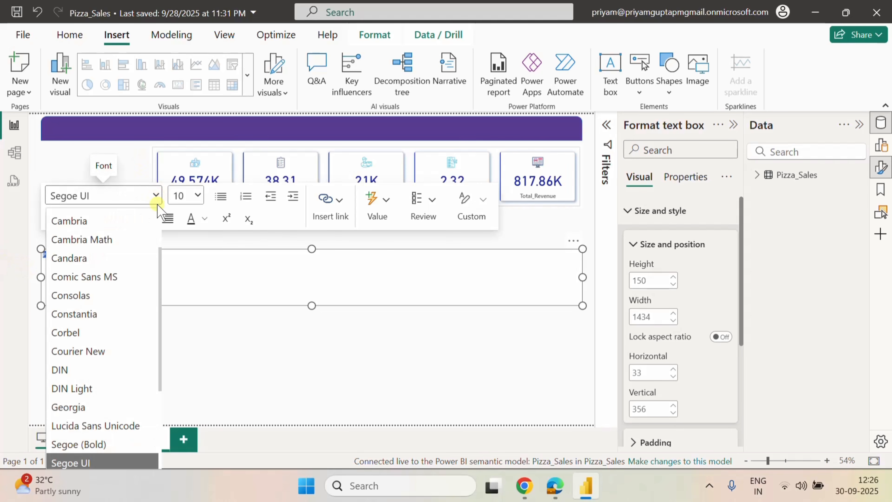
click(198, 195)
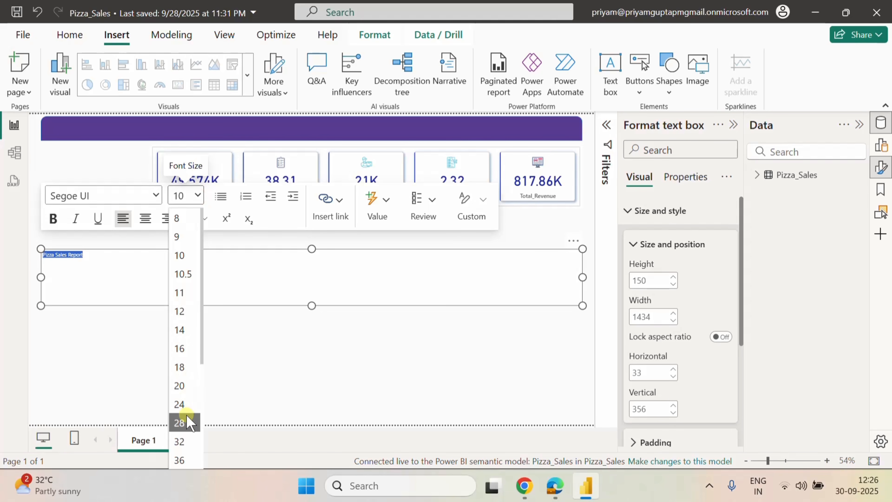
click(180, 385)
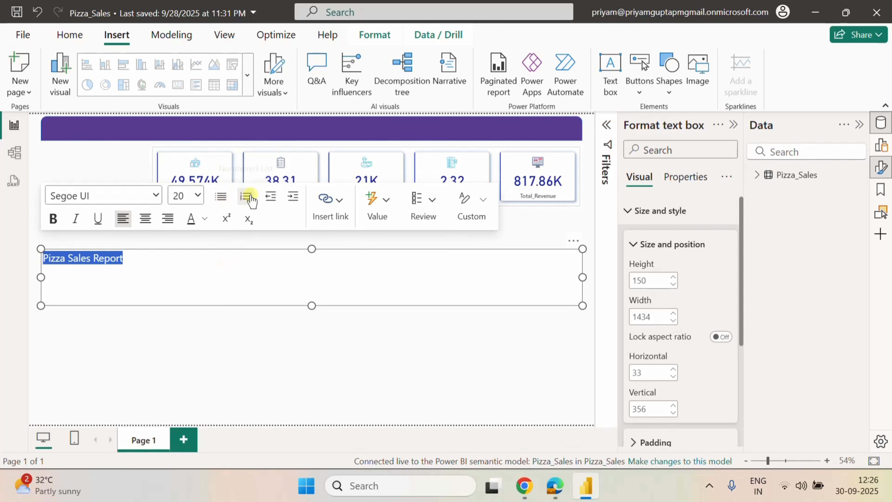
click(145, 218)
click(53, 218)
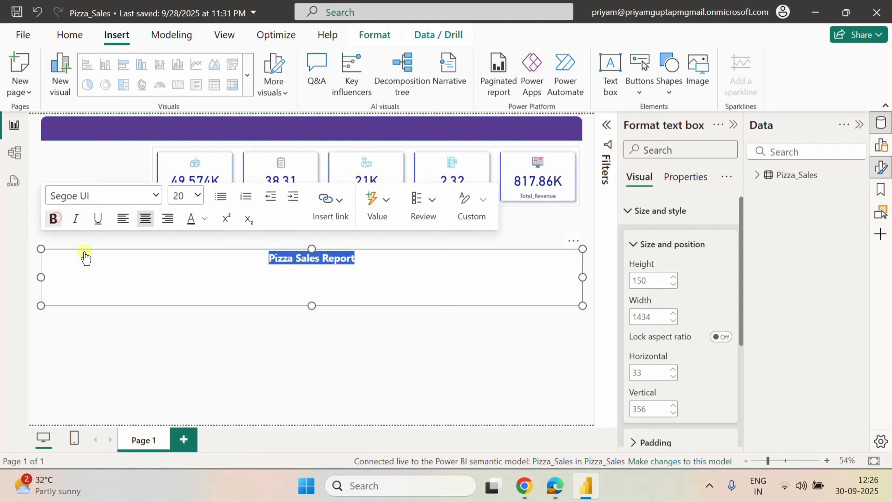
Shrink the title text box to about 299 wide by 53 high and place it in the middle of the purple banner.
drag(311, 304, 311, 275)
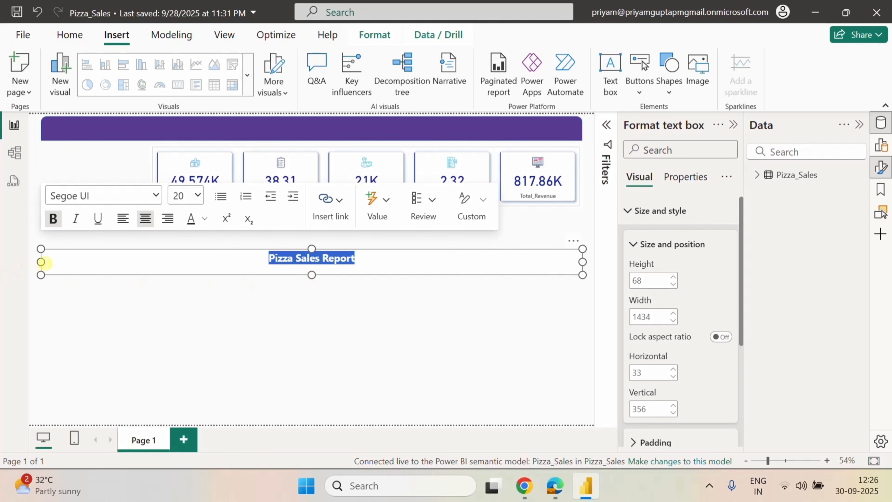
drag(42, 260, 475, 266)
drag(527, 275, 522, 269)
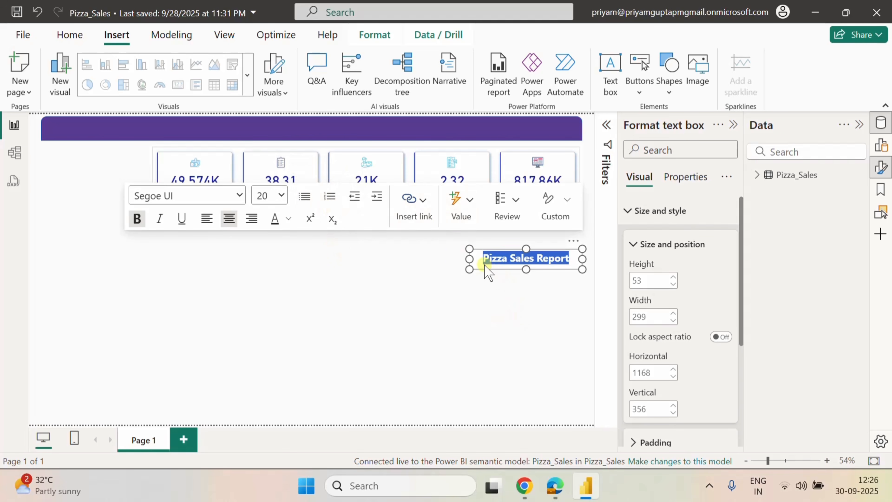
click(474, 311)
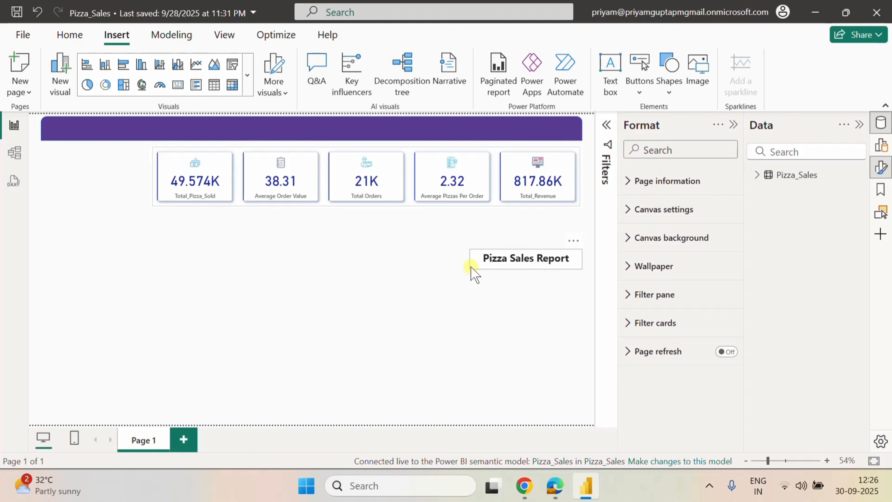
drag(471, 268, 263, 140)
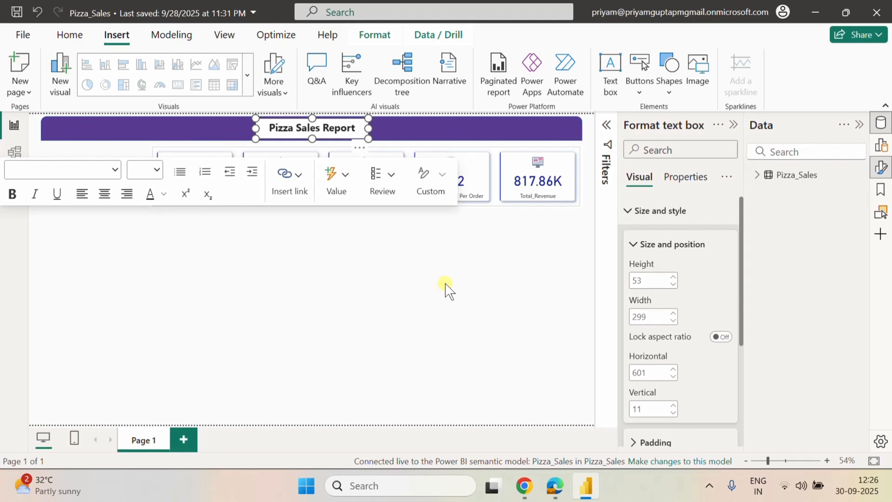
Turn off the background of the "Pizza Sales Report" text box.
click(640, 251)
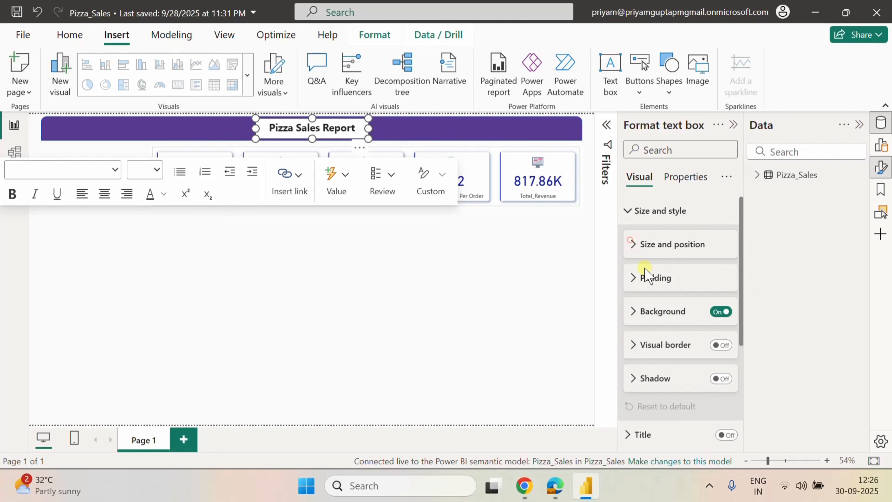
click(726, 313)
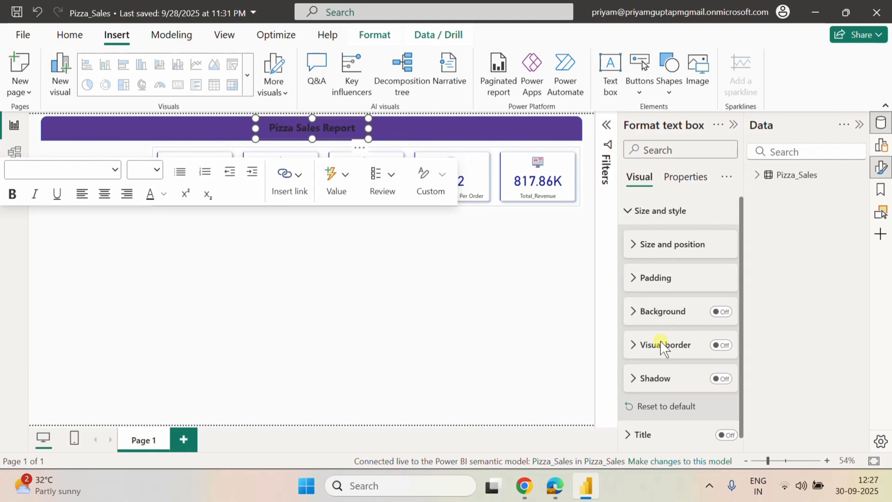
scroll(675, 371, down, 1)
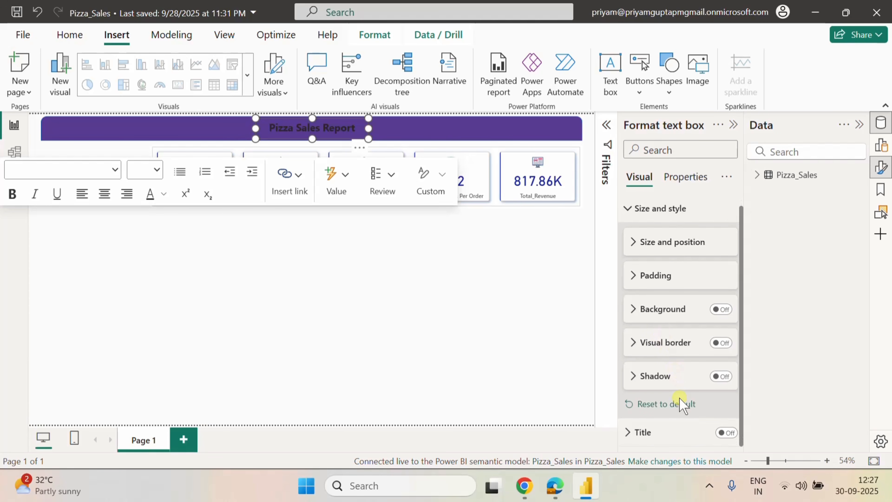
scroll(679, 403, up, 1)
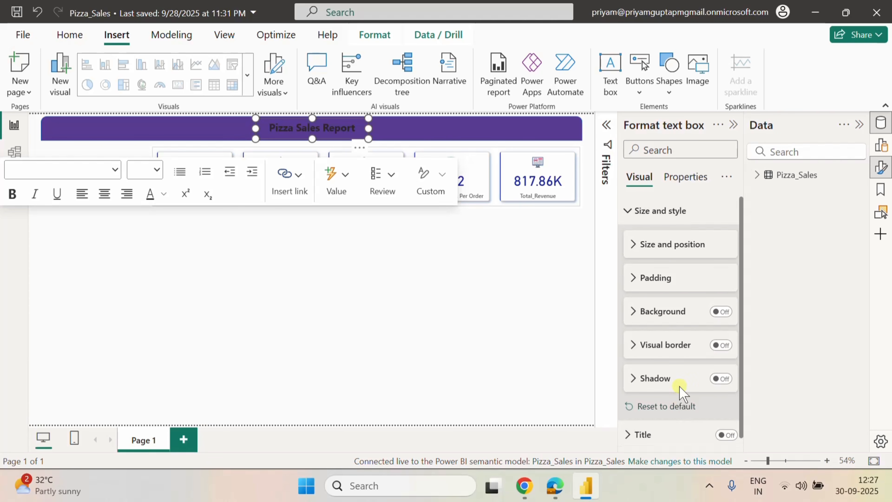
click(626, 221)
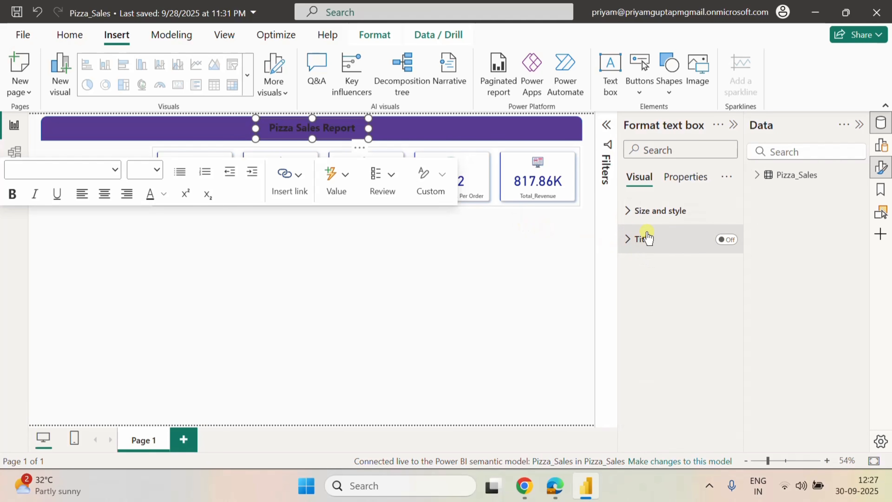
Change the font colour of the "Pizza Sales Report" title text to white.
click(639, 239)
click(635, 243)
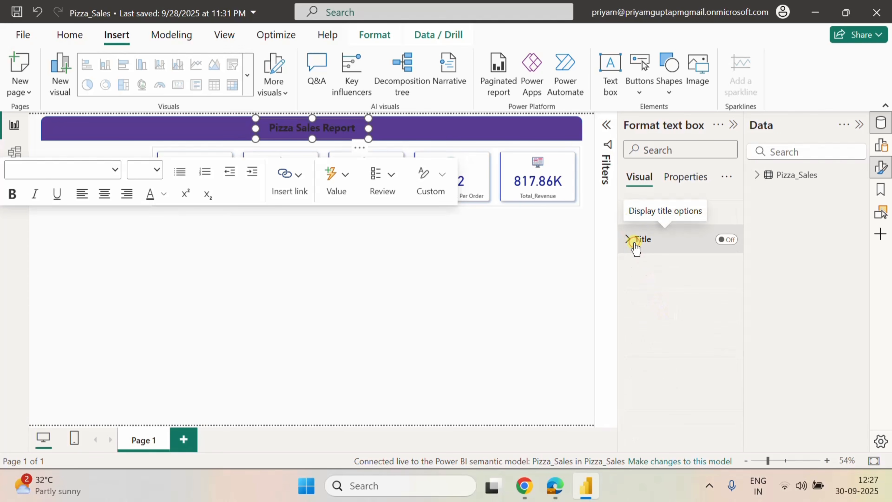
click(162, 193)
click(178, 242)
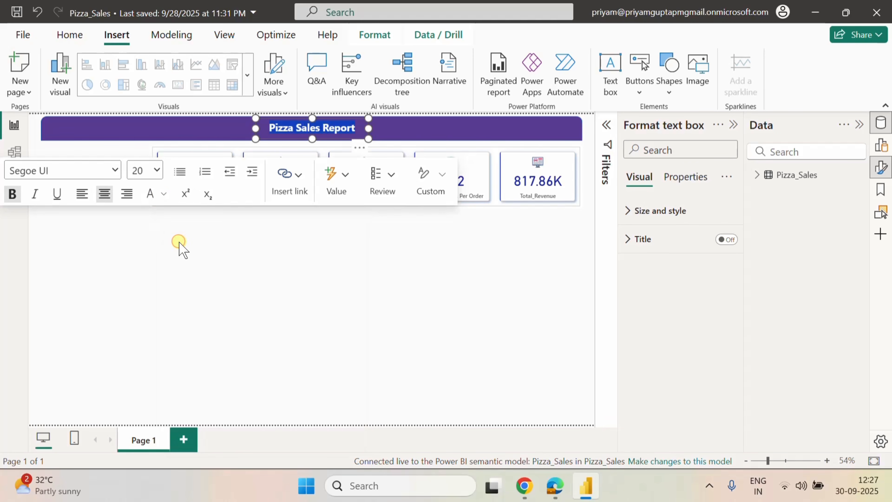
click(397, 235)
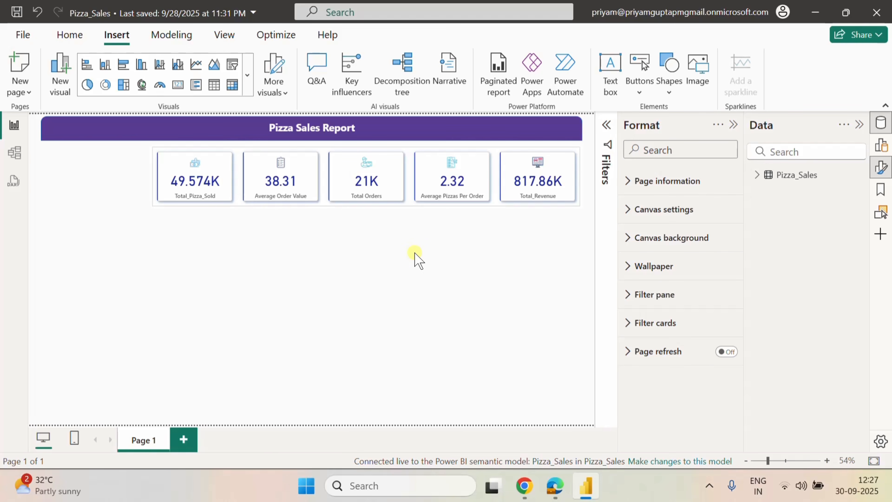
Enlarge the title text to size 36 and widen its text box so the title fits on one line.
click(317, 131)
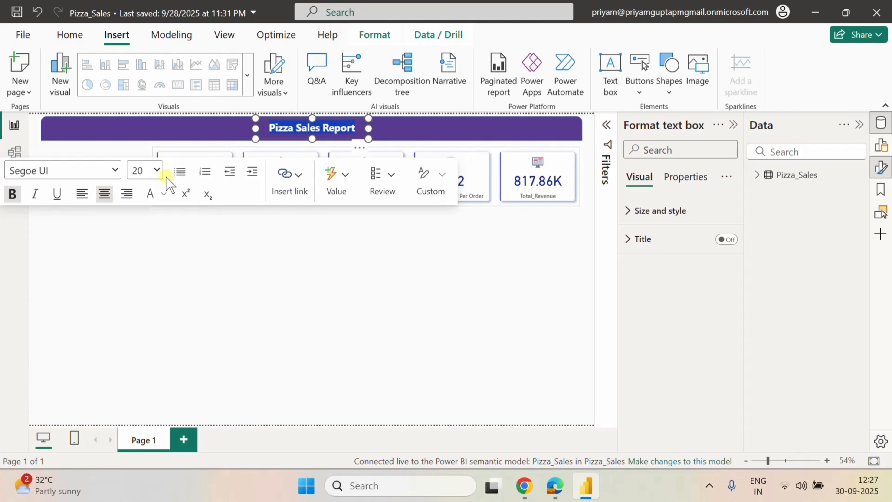
click(157, 172)
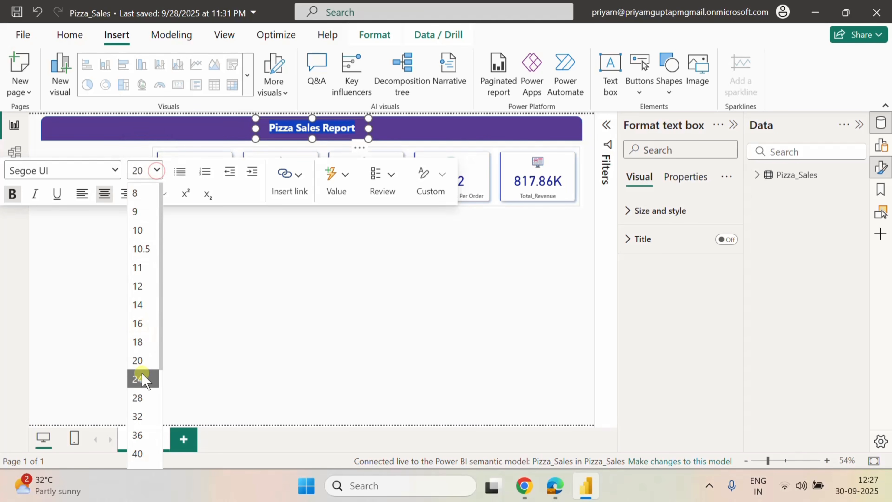
click(145, 431)
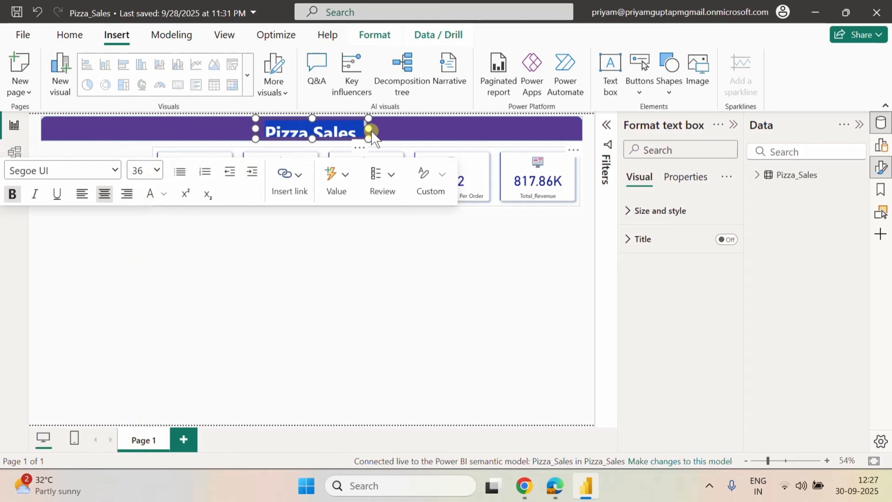
drag(368, 128, 436, 132)
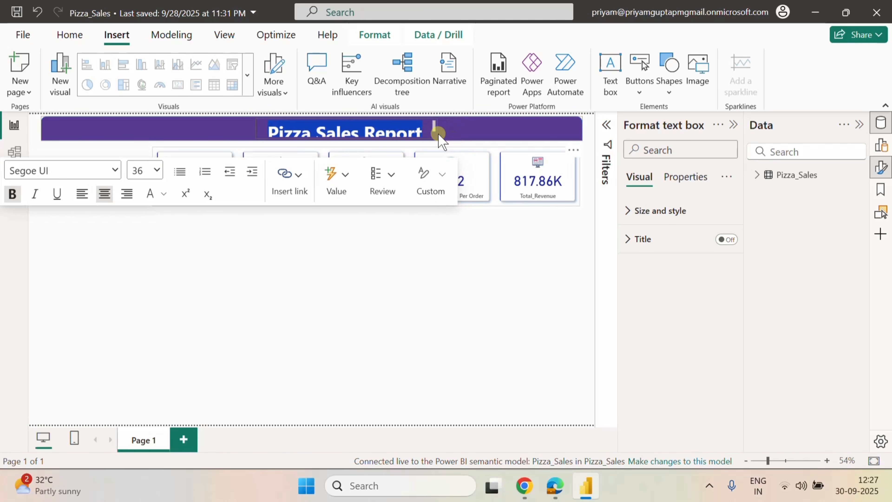
Try the title text at size 28 and set it to size 32.
click(157, 170)
click(141, 397)
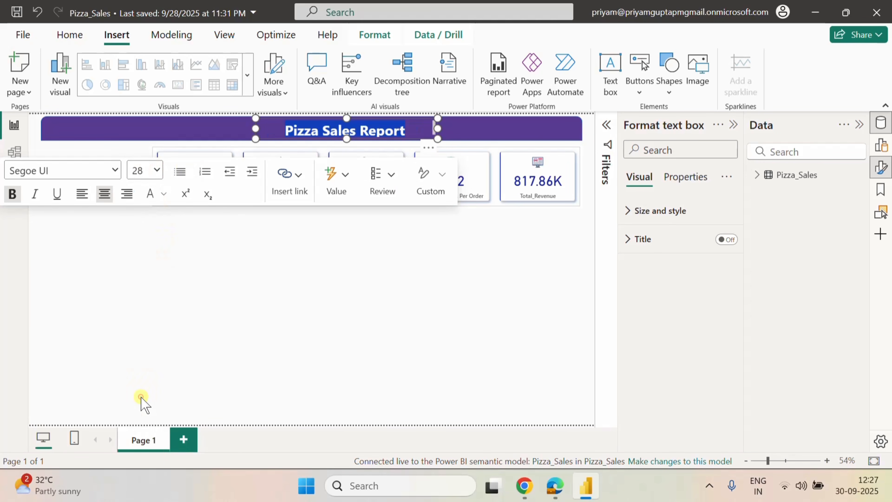
click(158, 171)
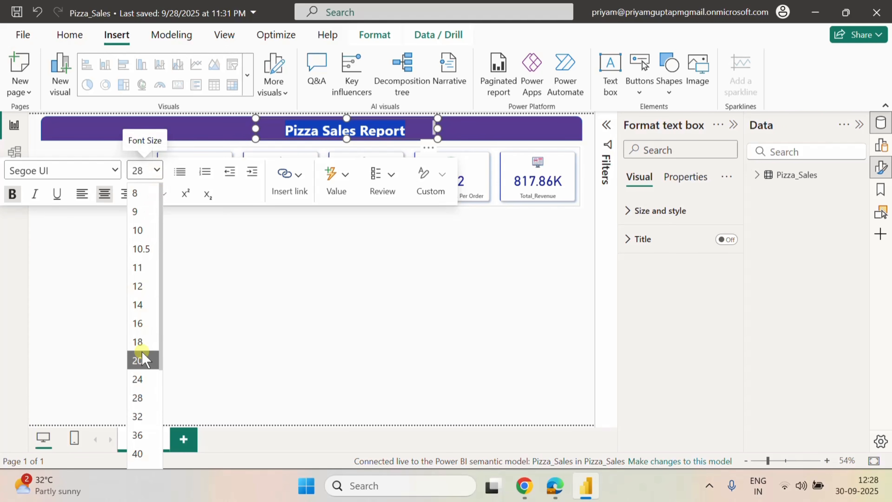
click(143, 415)
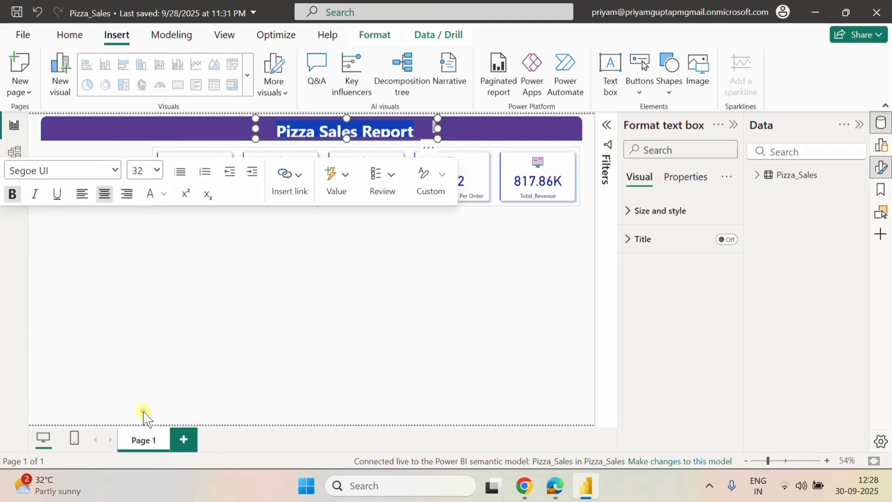
click(273, 131)
click(411, 348)
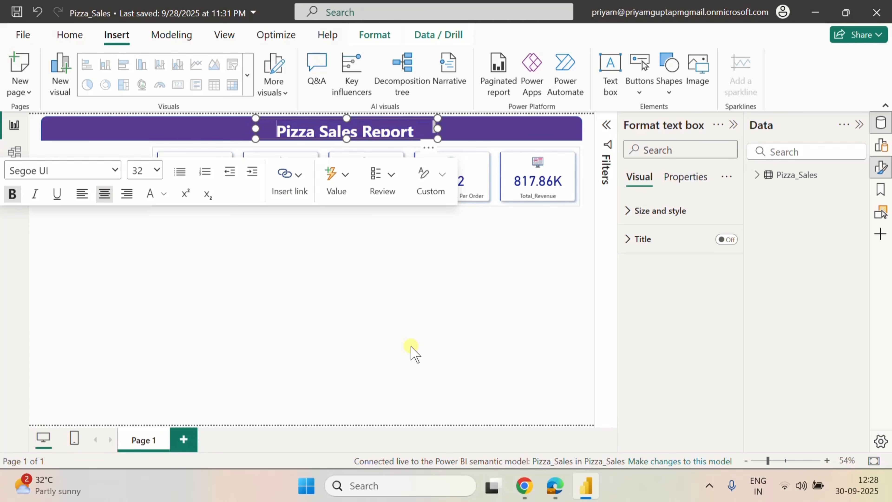
click(411, 347)
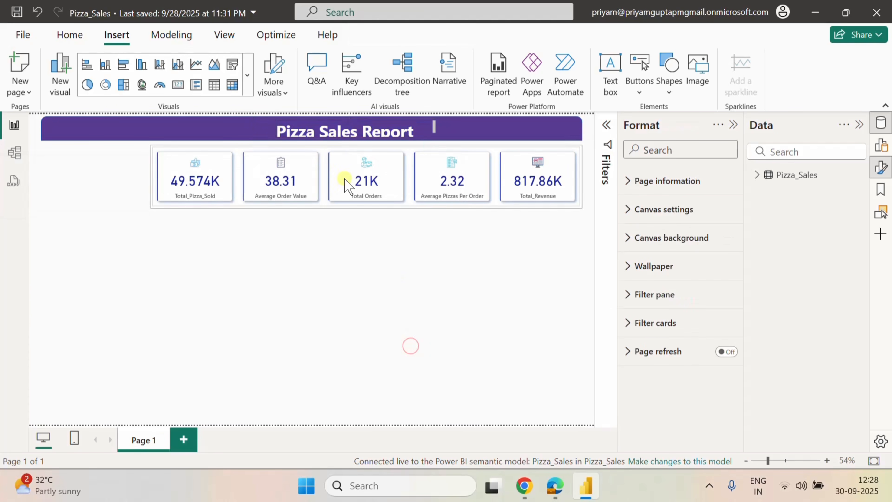
Make the title text box slightly taller so the full height of the title text fits.
click(272, 140)
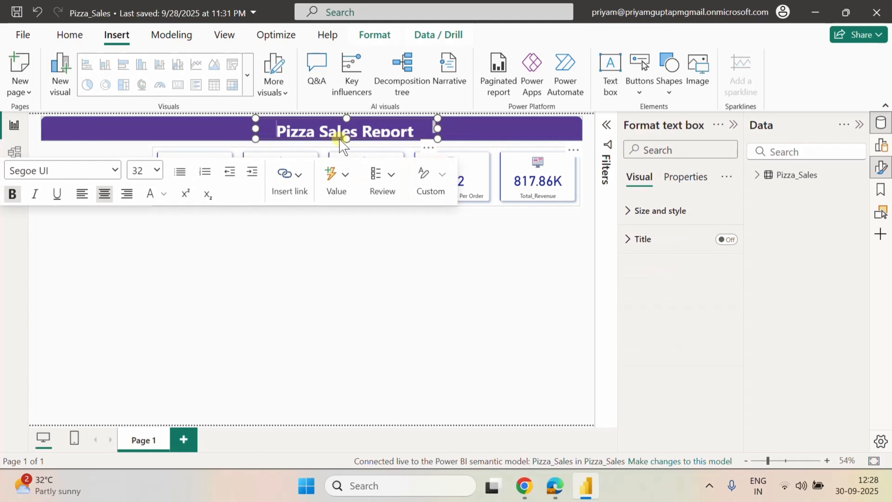
drag(344, 139, 345, 146)
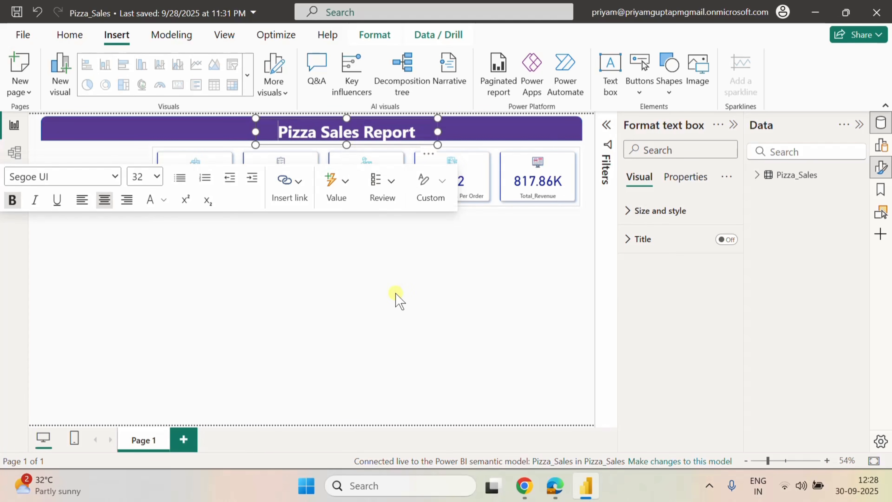
click(442, 316)
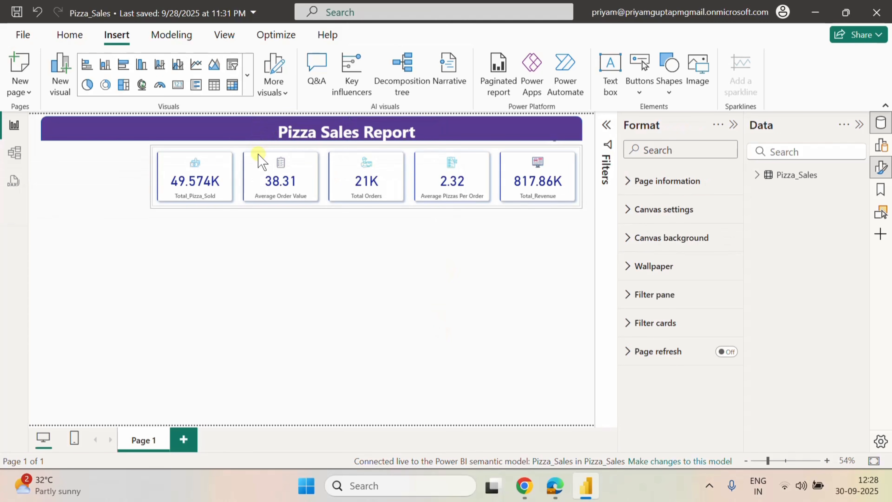
Move the title text box up and left so the title sits centred in the purple banner.
click(256, 135)
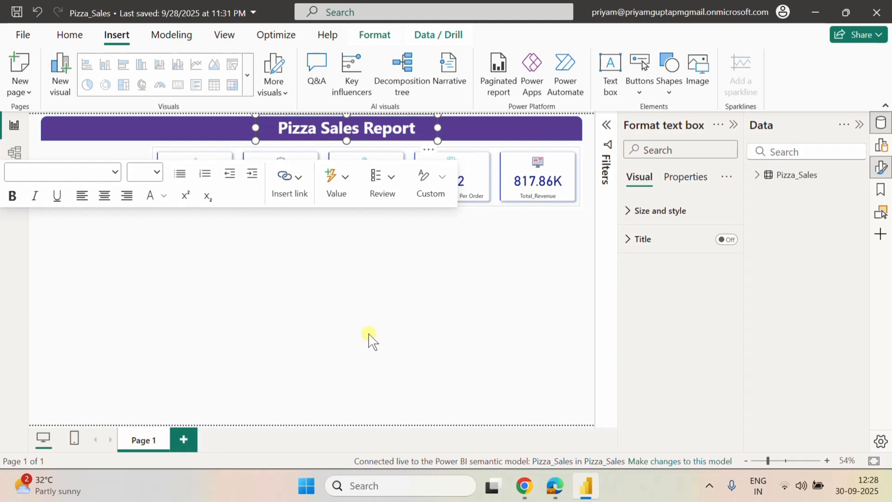
key(Left)
key(Left)
key(Left)
key(Left)
key(Left)
key(Left)
key(Left)
key(Left)
key(Left)
key(Left)
key(Left)
key(Left)
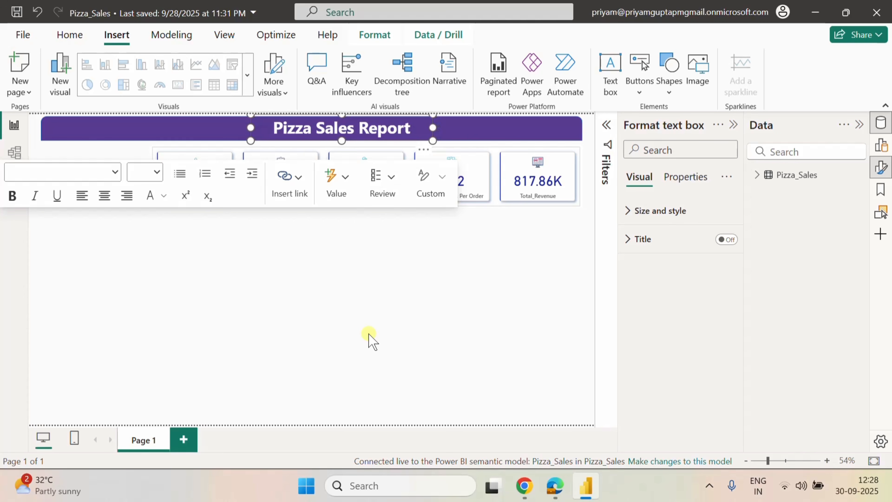
key(Left)
key(Left)
key(Left)
key(Left)
key(Left)
key(Left)
key(Left)
key(Left)
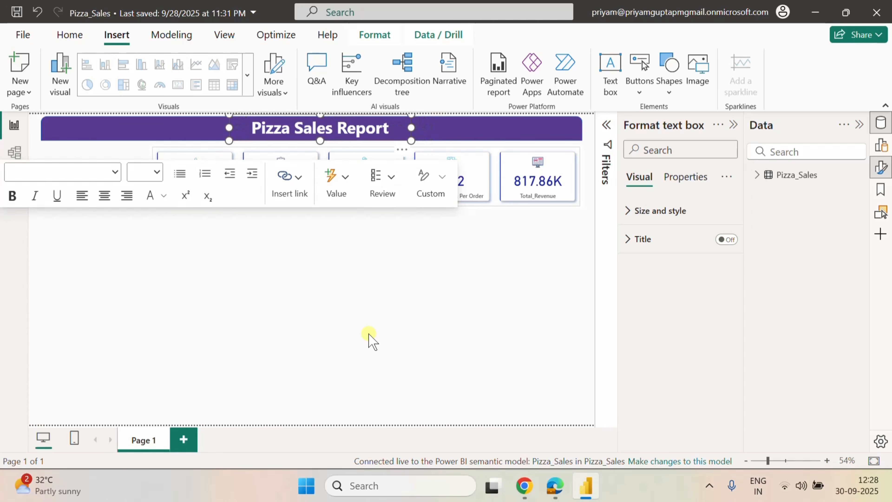
key(Left)
key(Left)
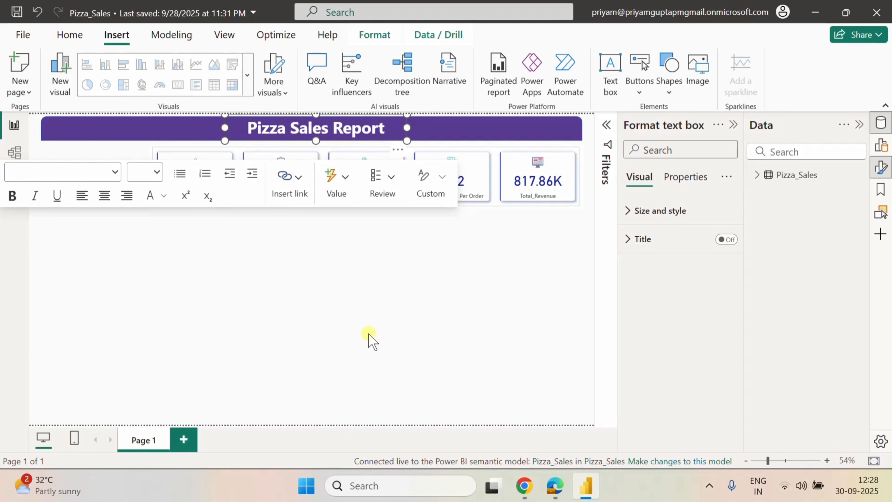
click(368, 333)
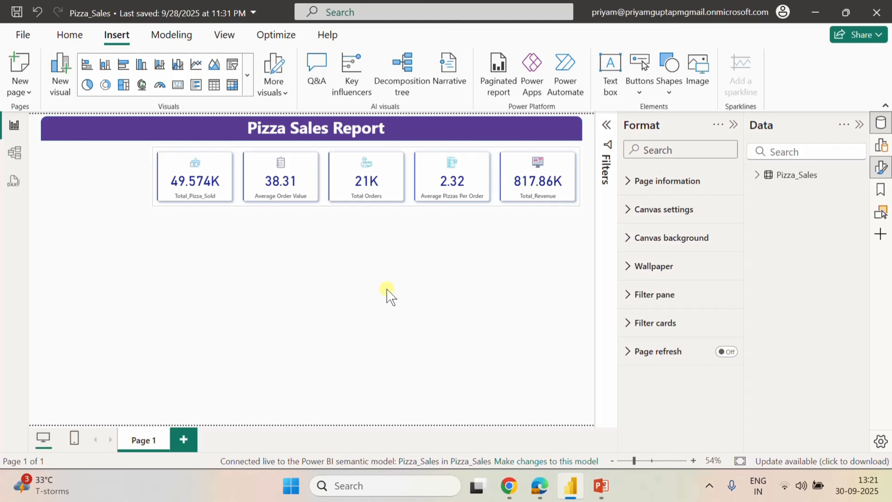
Insert a rounded rectangle and set its height to 310 and its width to 564.
click(668, 91)
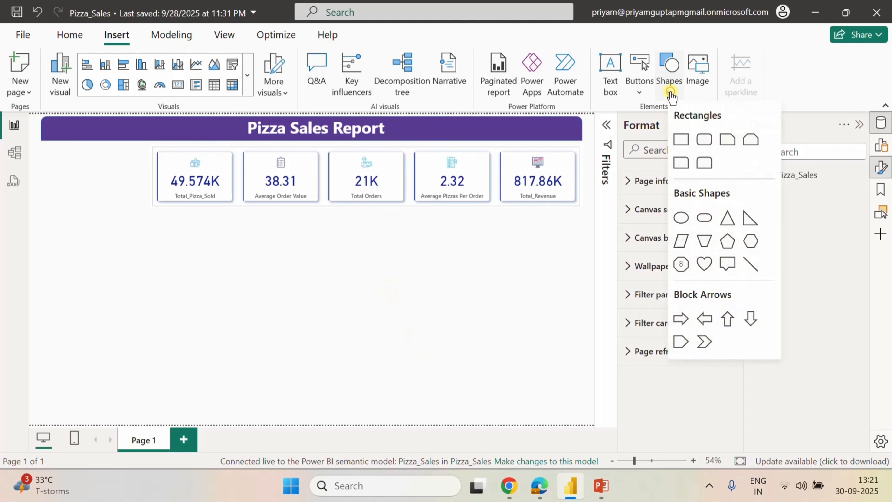
click(705, 140)
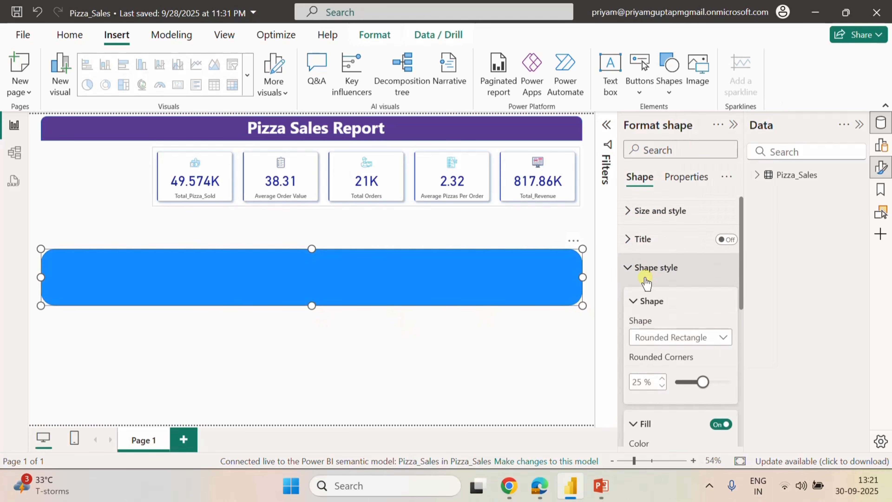
click(633, 278)
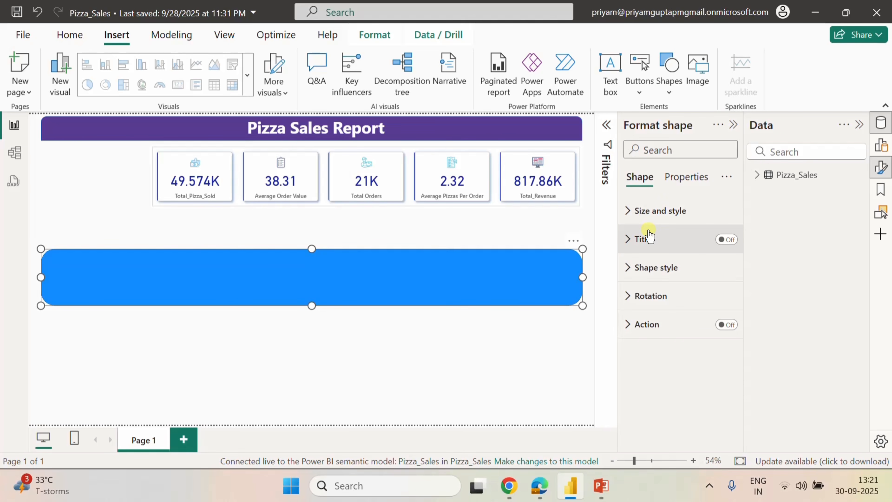
click(629, 212)
double_click(647, 281)
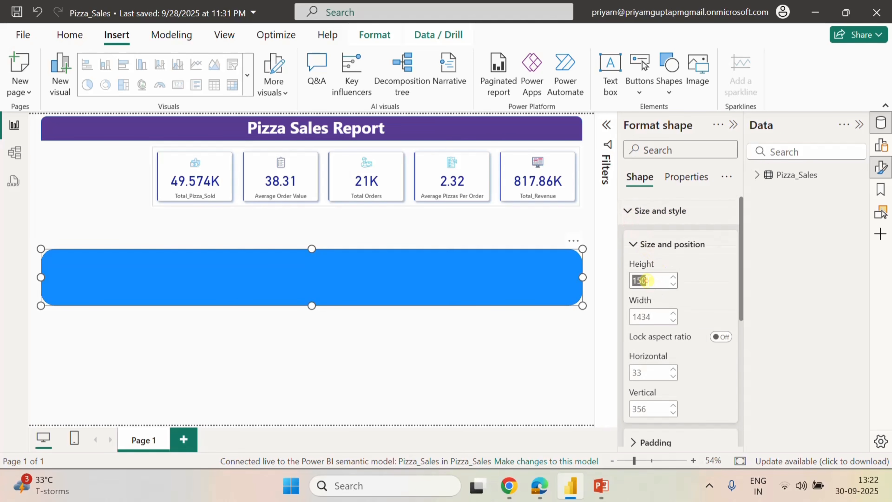
text(310)
click(653, 278)
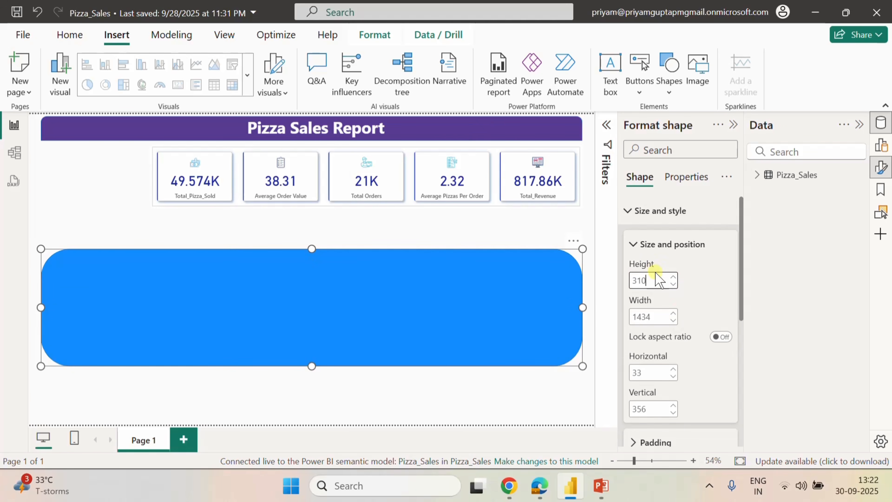
double_click(657, 316)
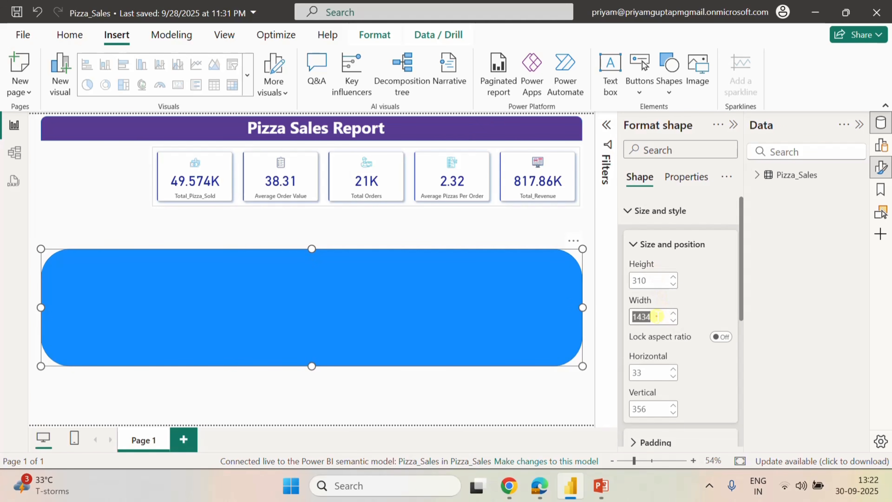
text(565)
key(Return)
Place the rounded rectangle just below the KPI cards, at about horizontal 323 and vertical 254.
drag(164, 293, 264, 258)
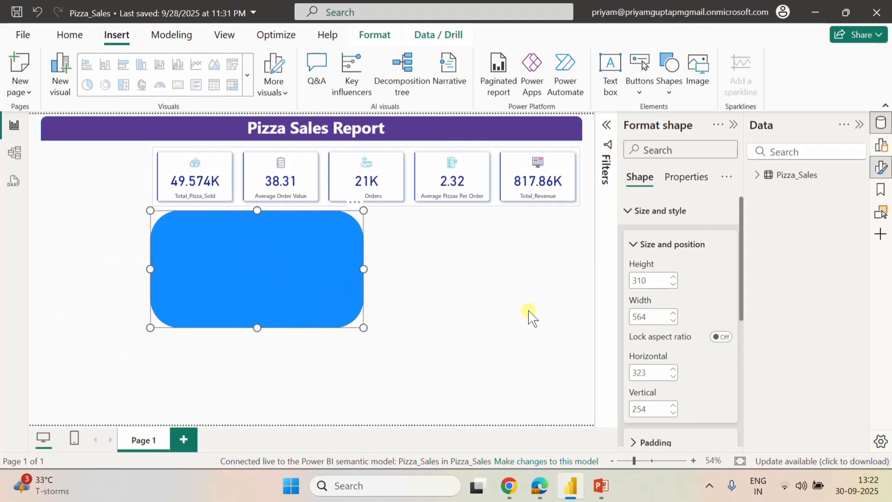
click(633, 250)
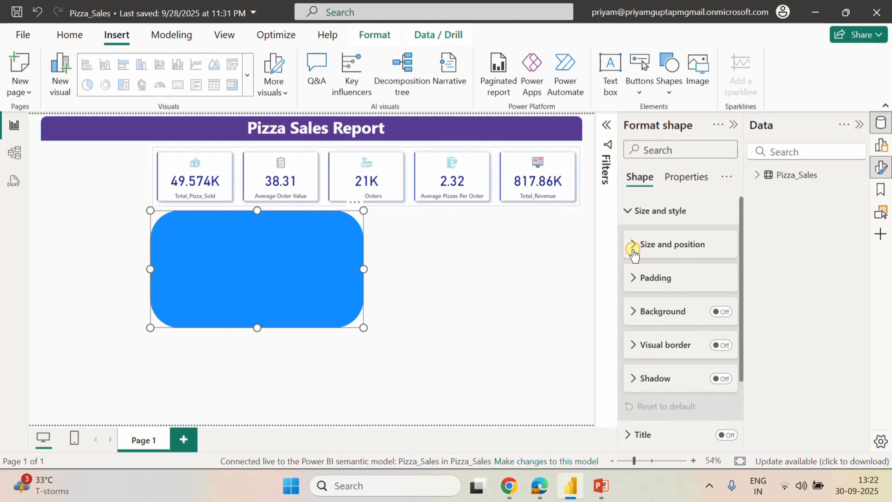
click(633, 246)
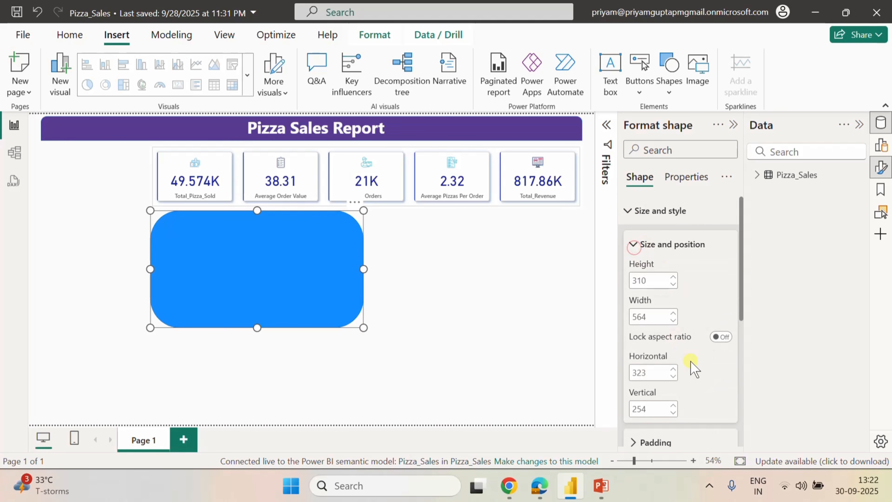
Set the rectangle's rounded corners to 6%.
scroll(691, 369, down, 10)
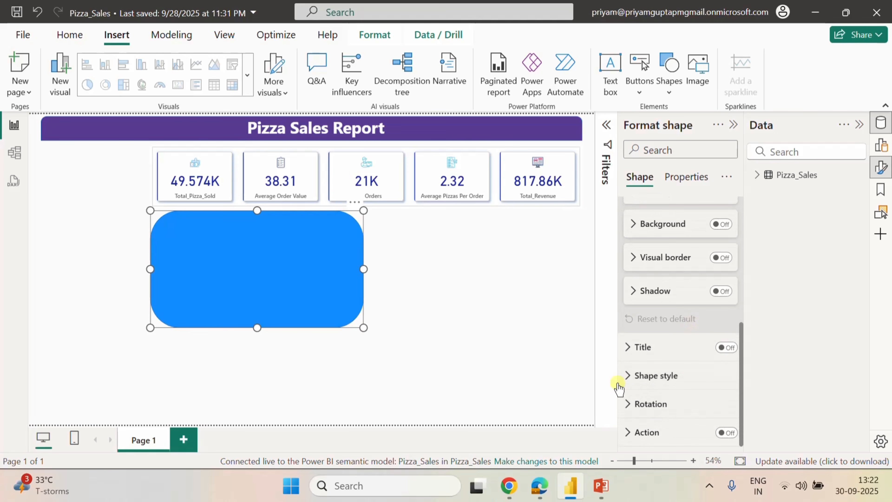
click(629, 375)
scroll(697, 396, down, 2)
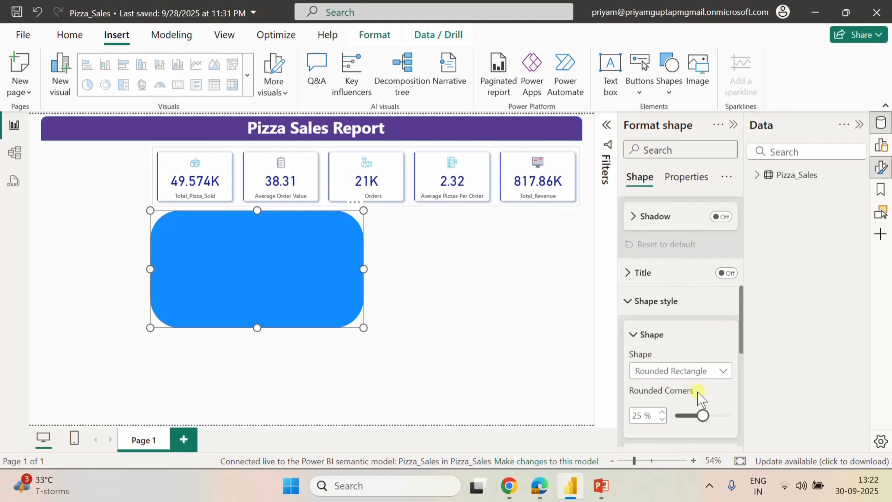
scroll(697, 396, down, 2)
double_click(637, 350)
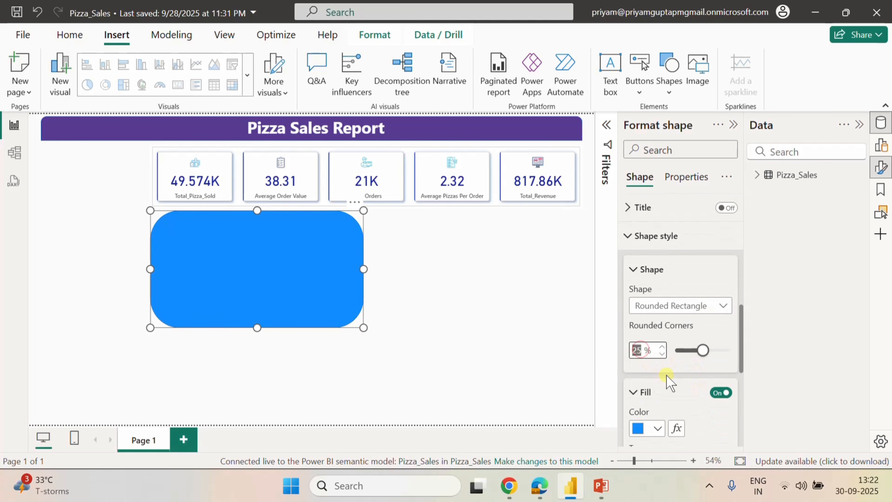
text(6)
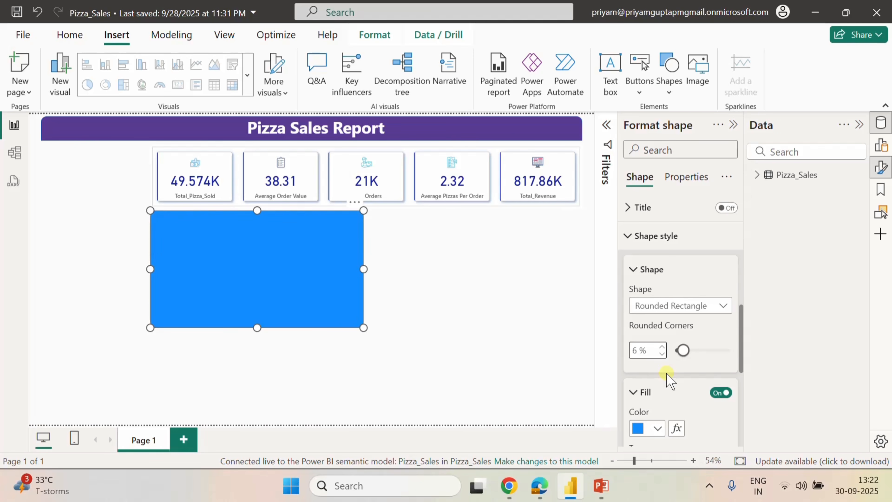
Fill the rounded rectangle with white and set its border to a light blue shade.
scroll(668, 380, down, 4)
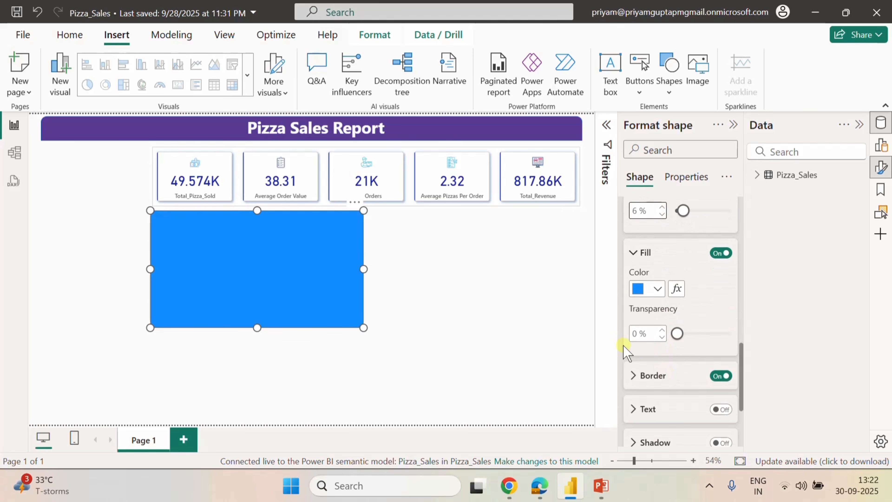
click(658, 289)
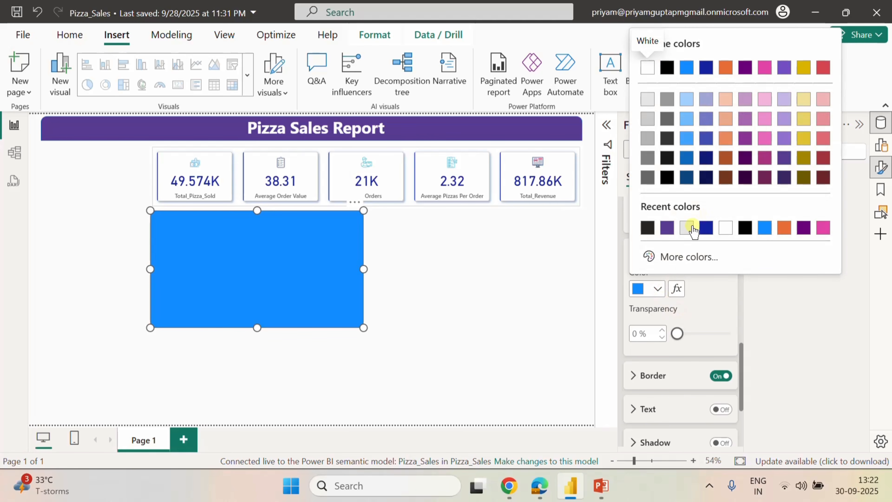
click(726, 229)
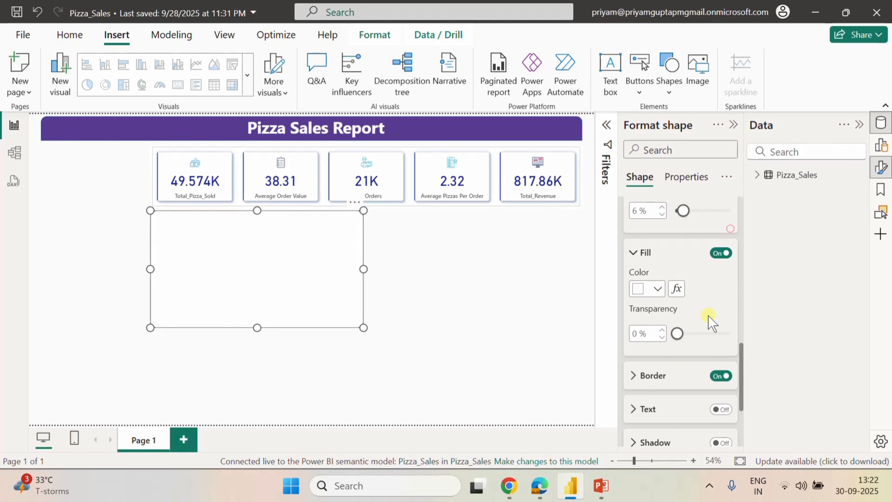
click(631, 375)
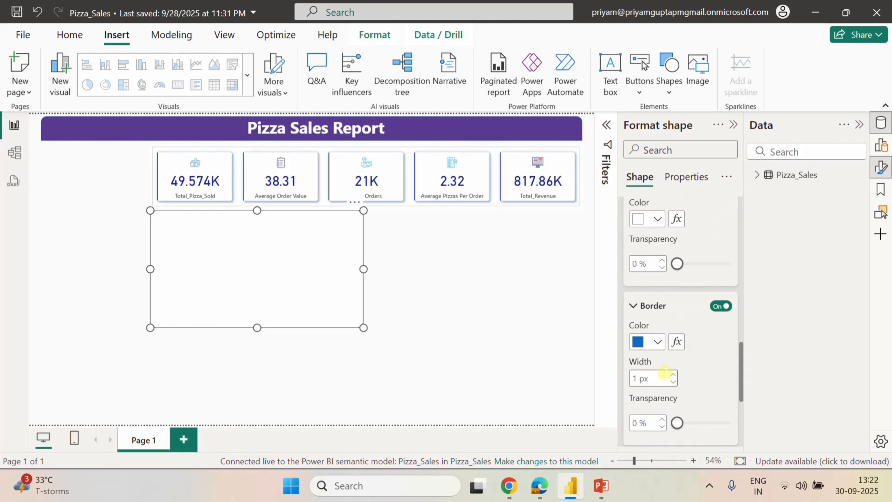
click(656, 341)
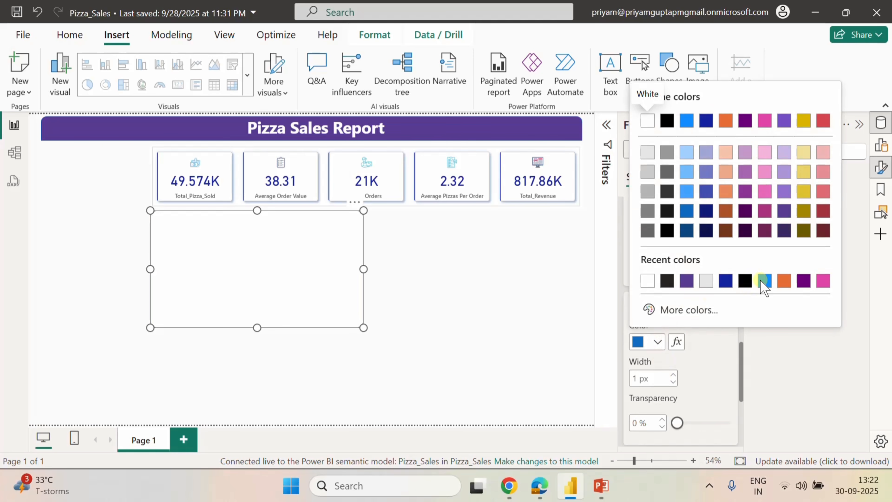
click(689, 172)
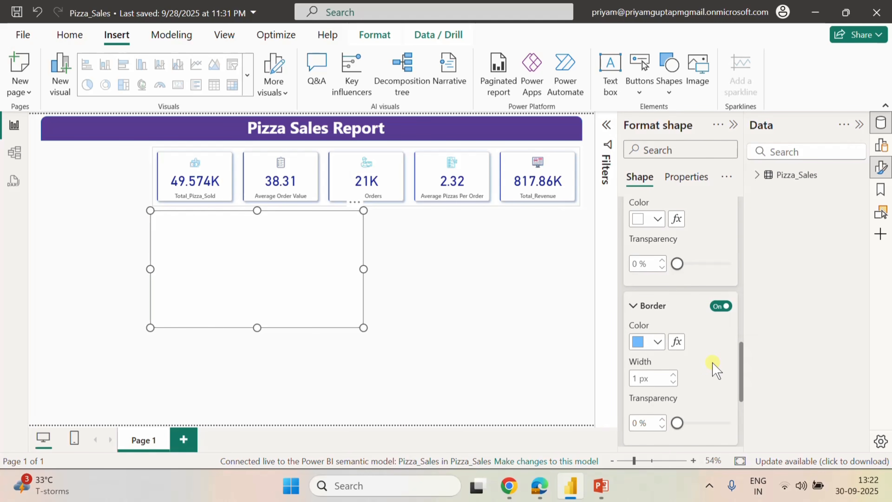
Turn on the rounded rectangle's glow, set the glow colour to light grey, and deselect the shape.
scroll(708, 375, down, 2)
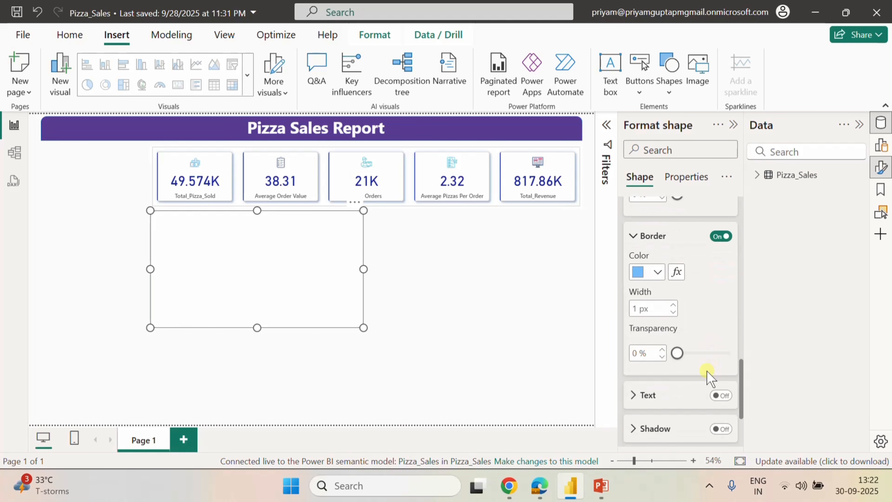
scroll(706, 373, down, 3)
click(721, 348)
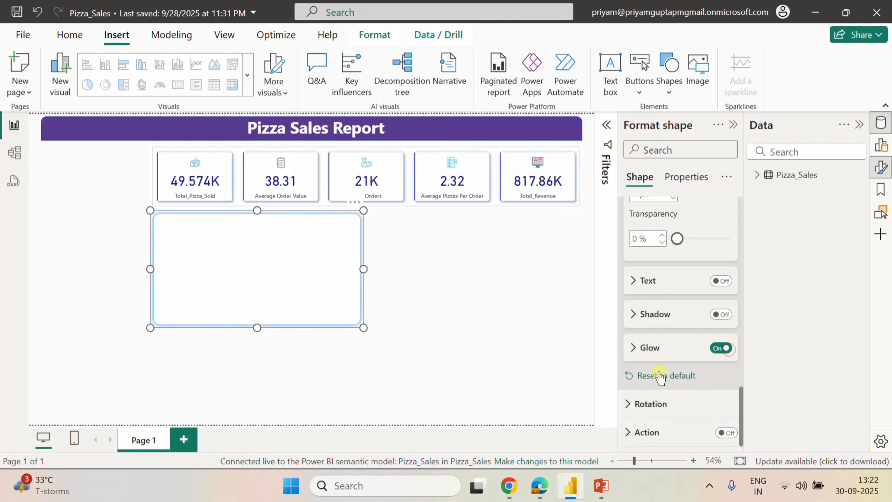
click(632, 351)
scroll(692, 387, down, 2)
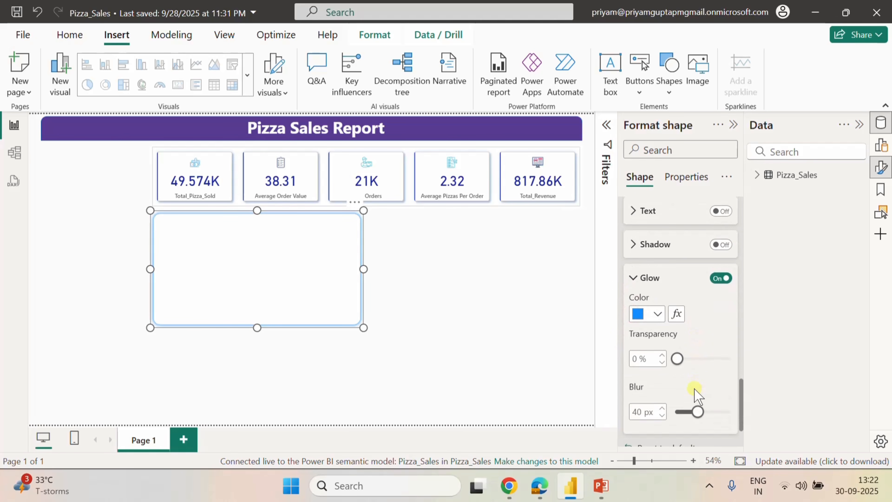
click(656, 315)
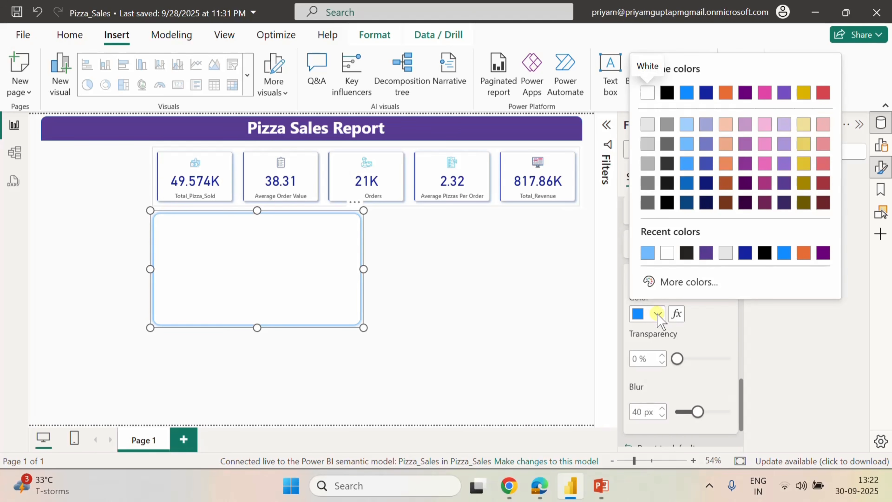
click(647, 124)
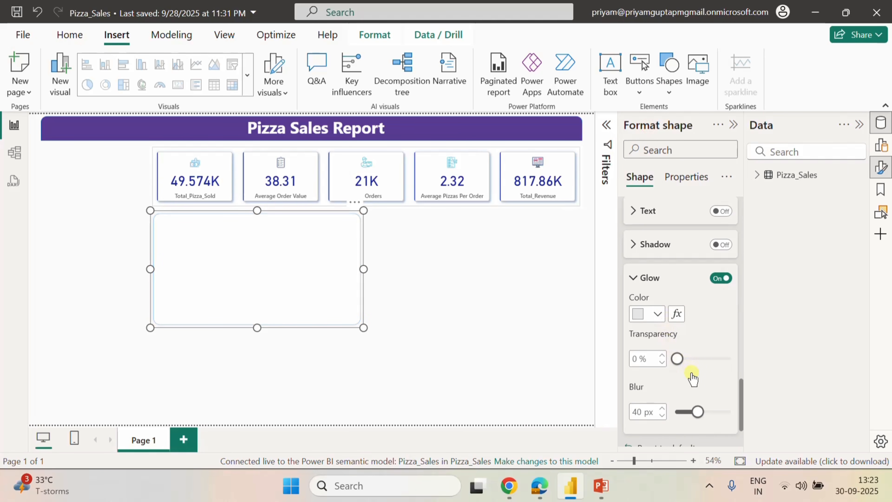
click(519, 268)
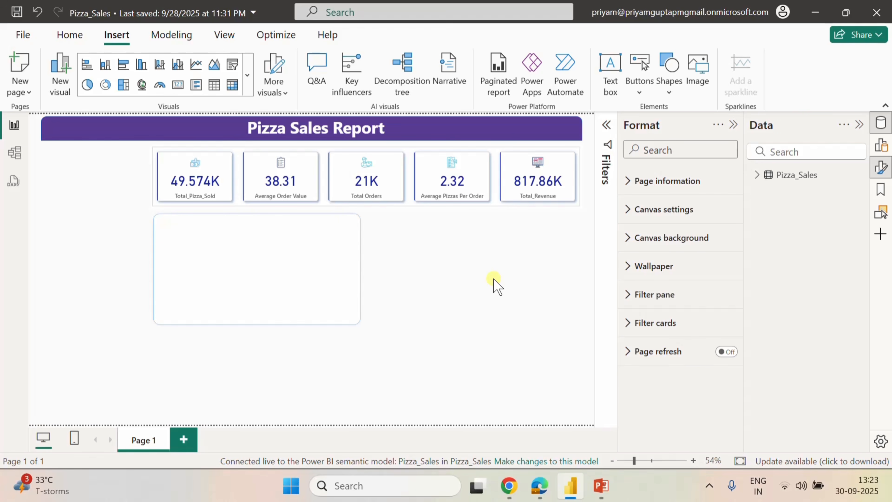
Check the Charts Requirement slide in PowerPoint, return to Power BI Desktop and list the fields of the Pizza_Sales table.
click(601, 486)
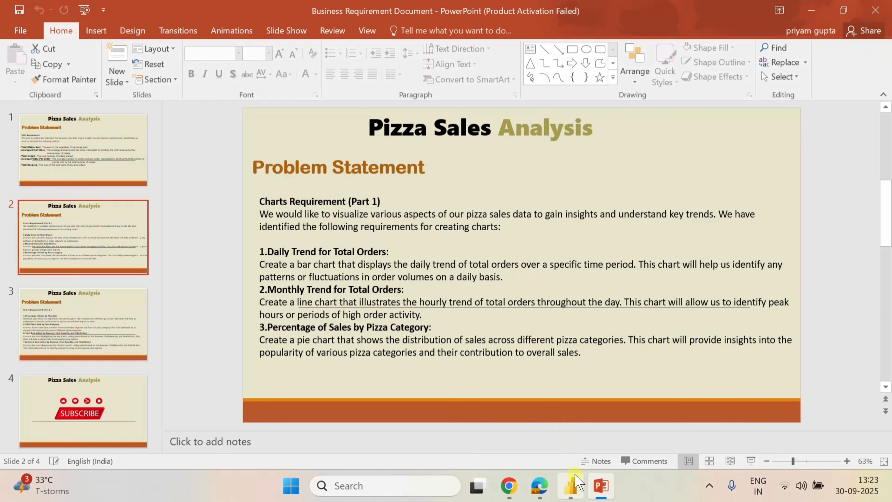
click(575, 485)
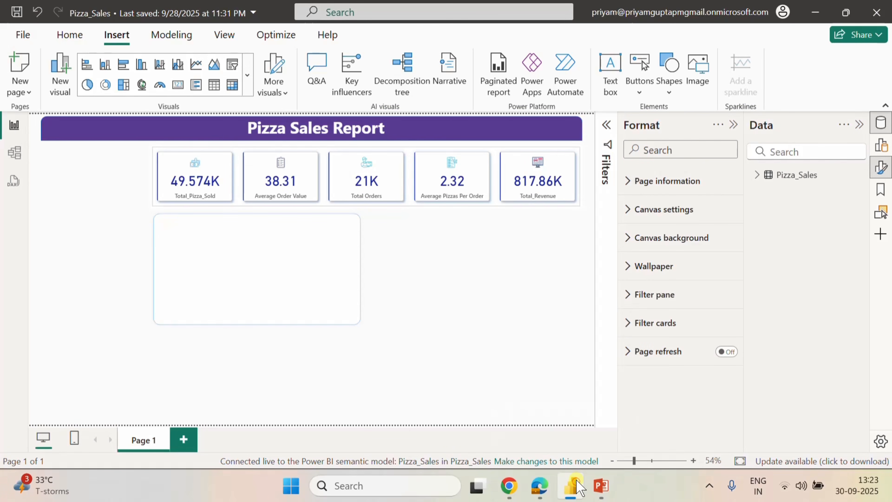
click(760, 175)
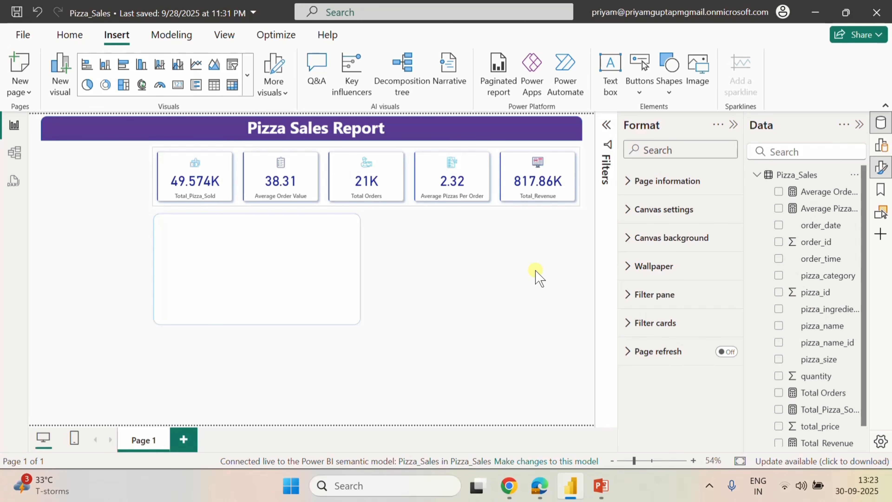
Switch to the Power BI service in Edge, acknowledge the Fabric trial expiry notice and close it.
click(544, 481)
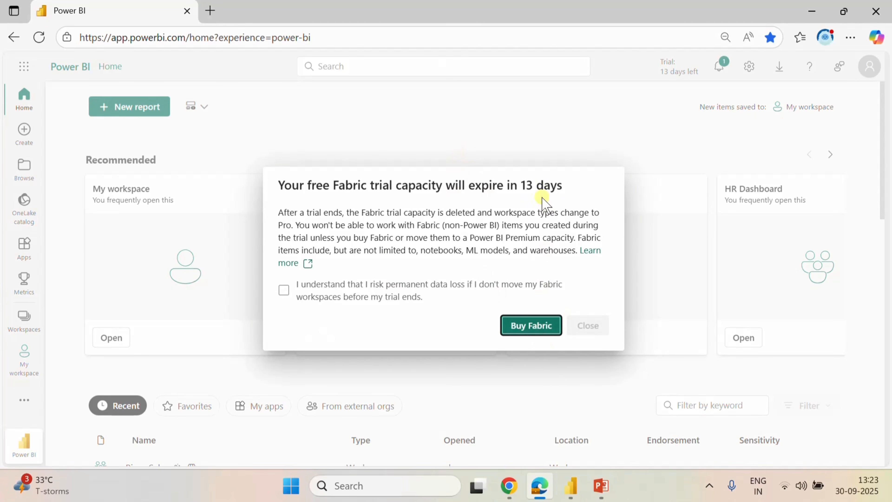
click(286, 290)
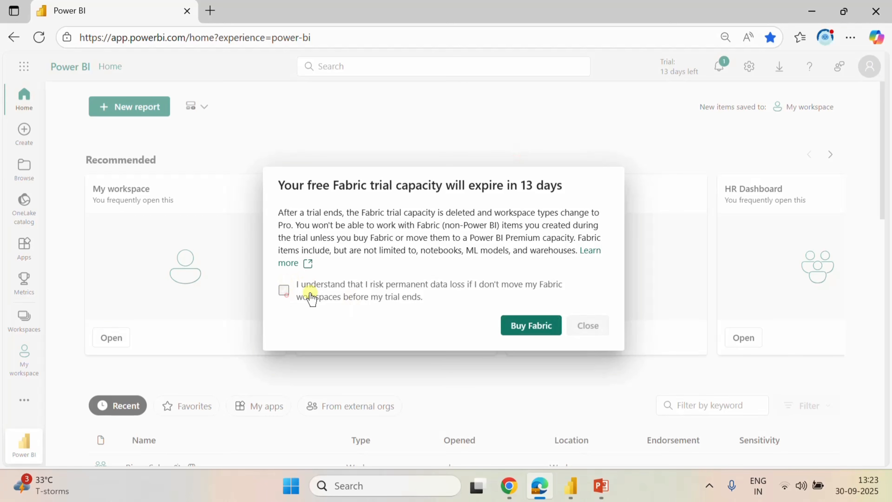
click(579, 326)
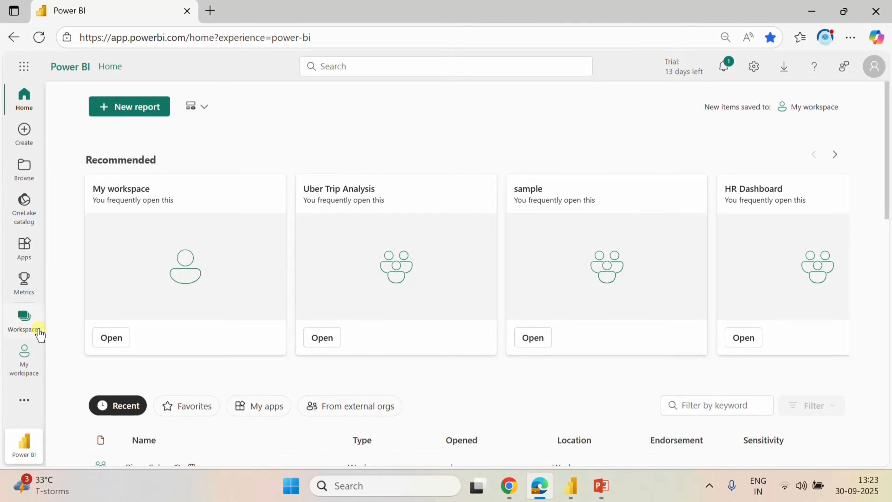
Open the Pizza_Sales workspace and open its Pizza_Sales dataflow for editing.
click(31, 323)
scroll(132, 373, down, 1)
scroll(106, 309, down, 1)
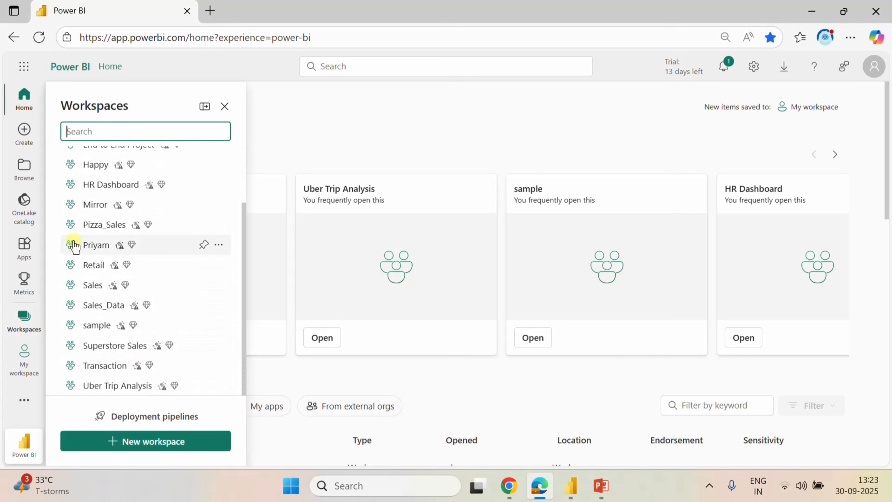
click(95, 220)
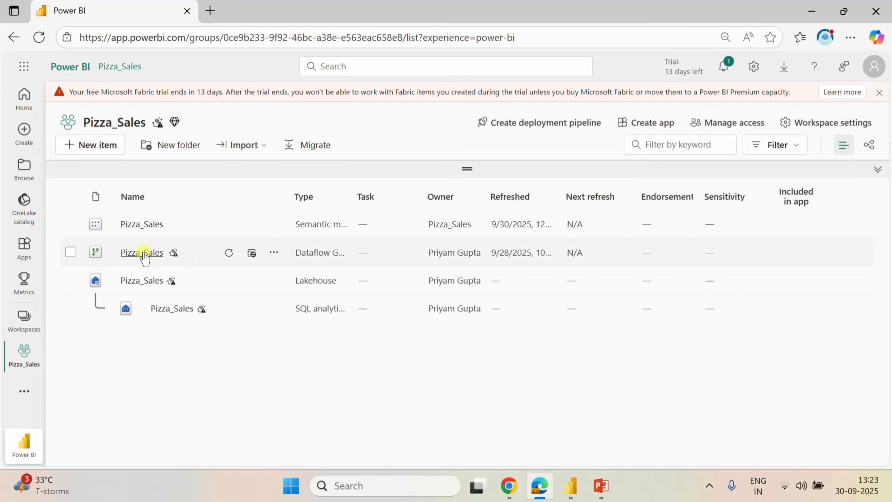
click(142, 253)
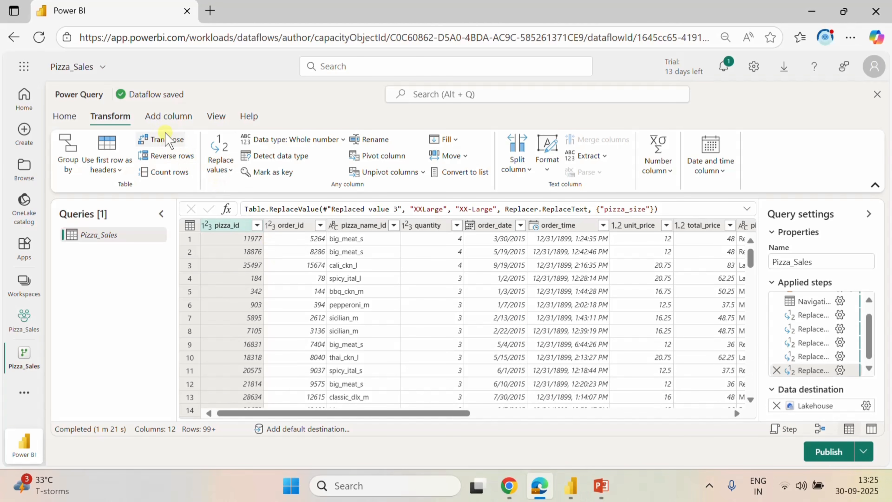
Add a column with the name of the day extracted from order_date.
click(168, 119)
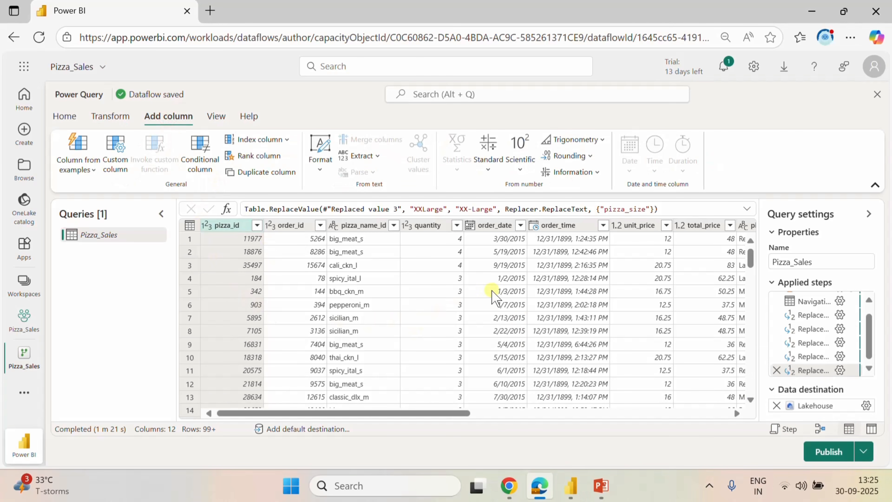
click(497, 225)
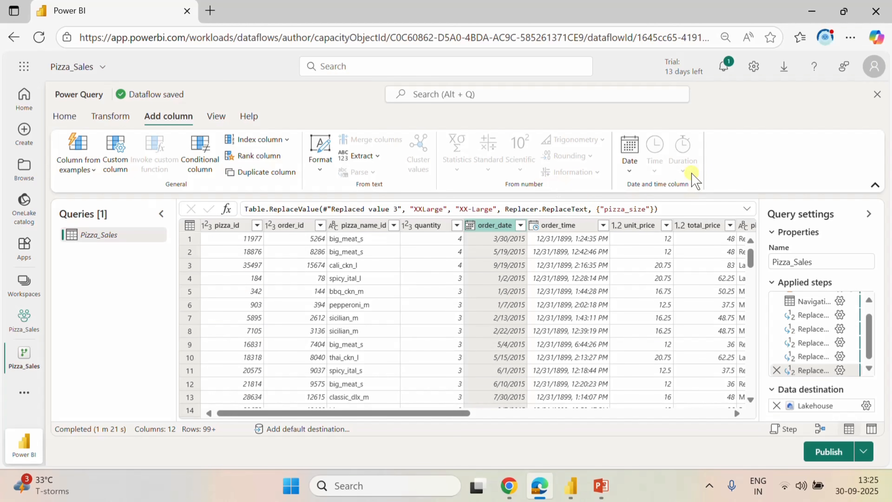
click(630, 171)
mouse_move(613, 318)
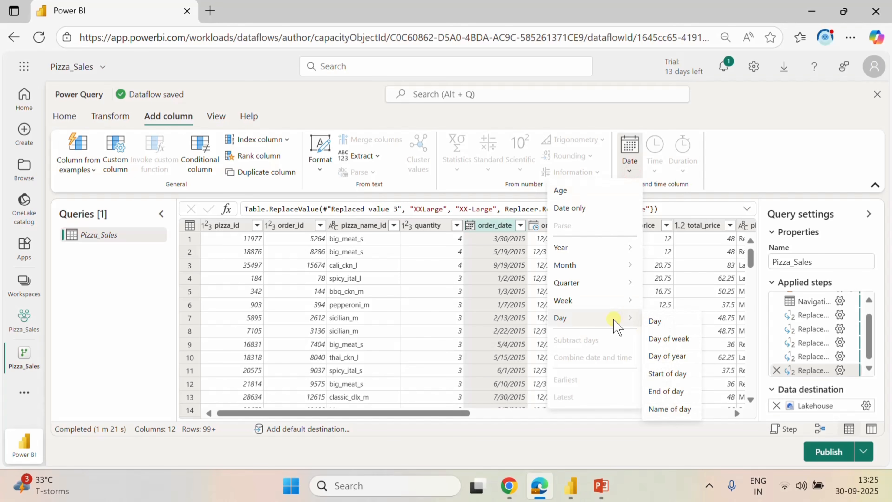
click(671, 409)
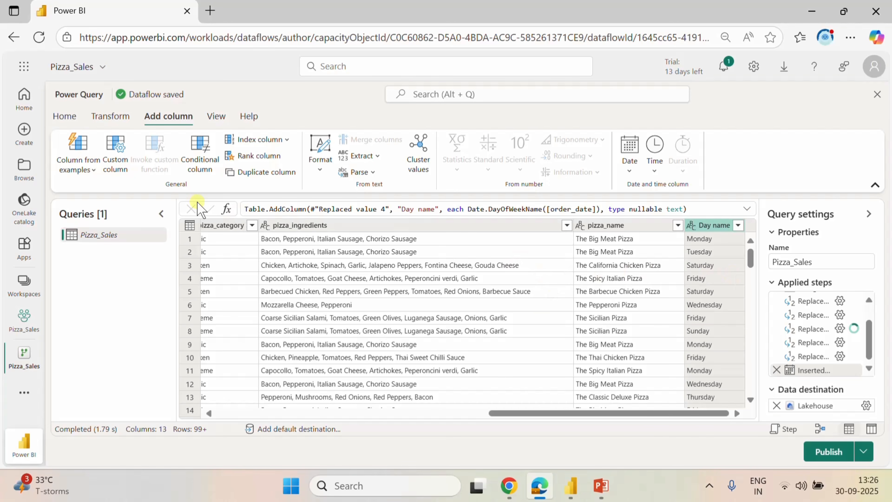
Start a conditional column named Day Number whose first clause outputs 1 when Day name equals Sunday.
click(202, 165)
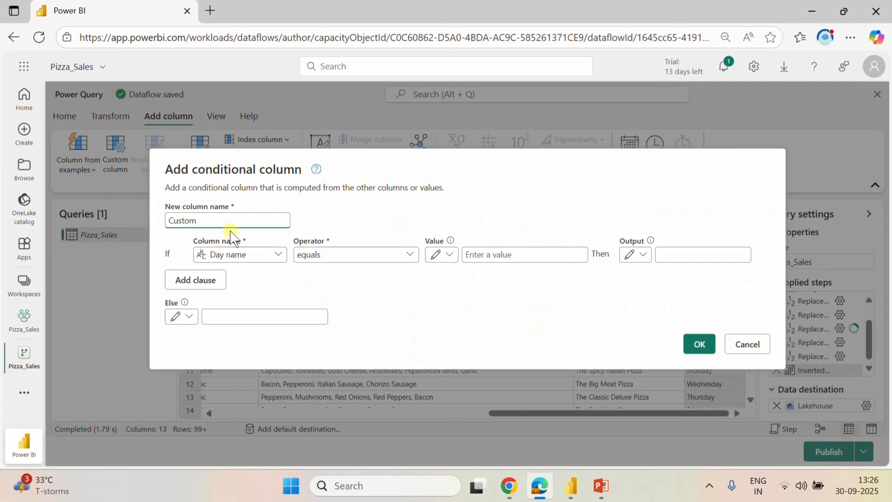
drag(199, 220, 160, 226)
key(BackSpace)
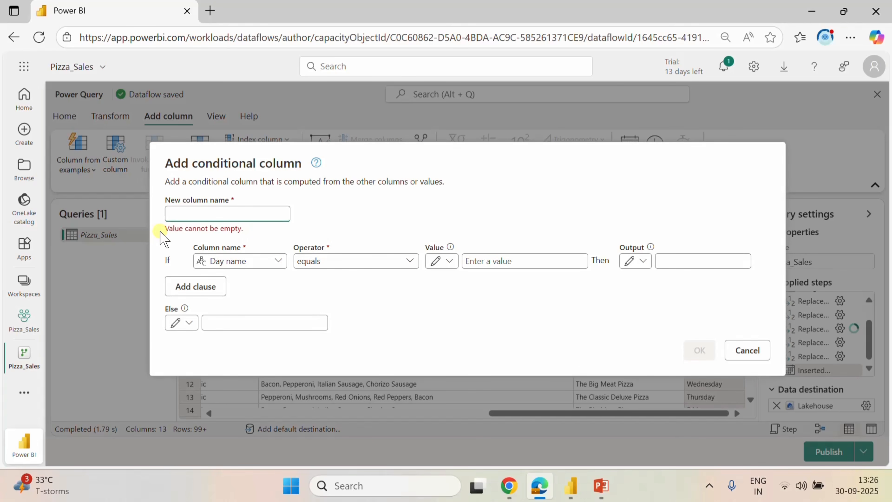
text(Day Number)
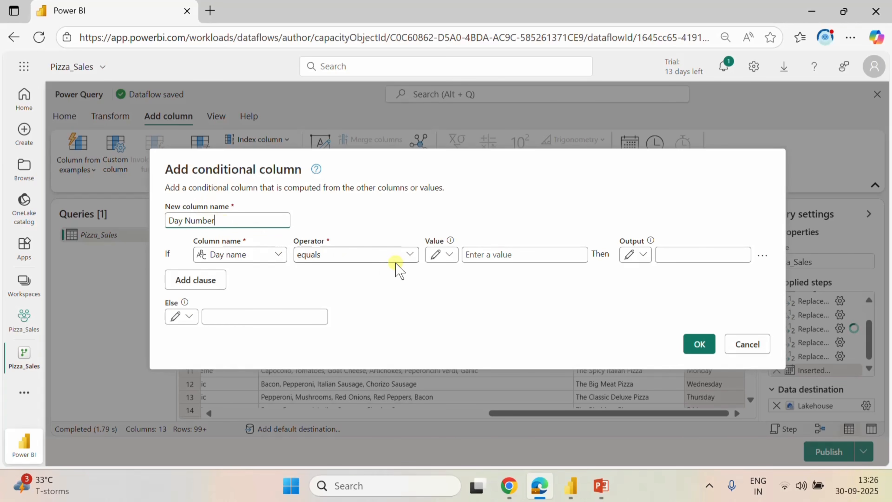
click(487, 254)
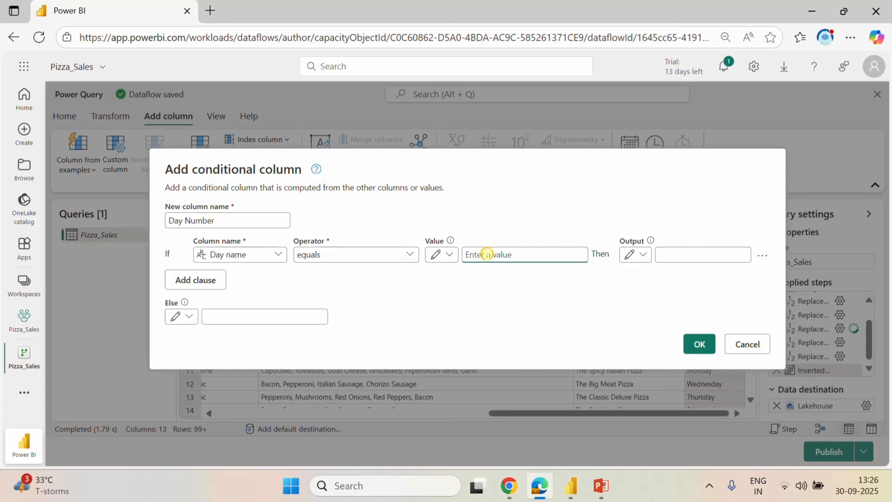
text(Sunday)
click(678, 258)
text(1)
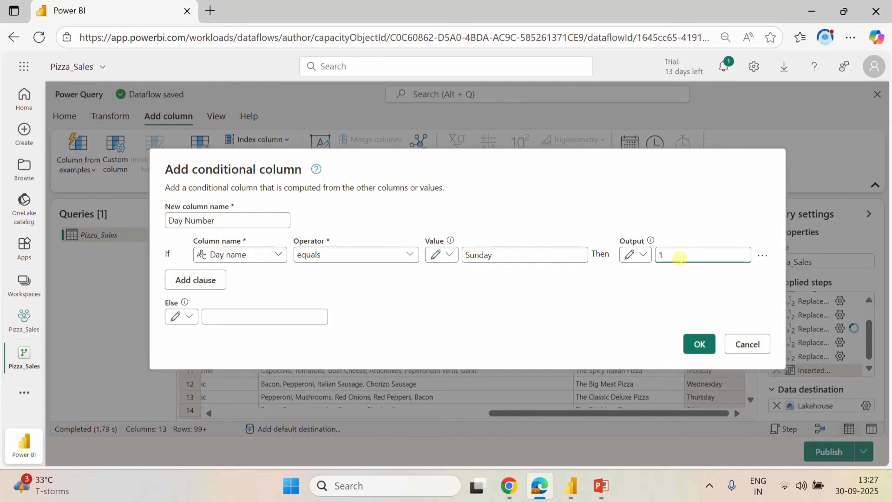
Add four Else if clauses to the Day Number conditional column.
click(203, 287)
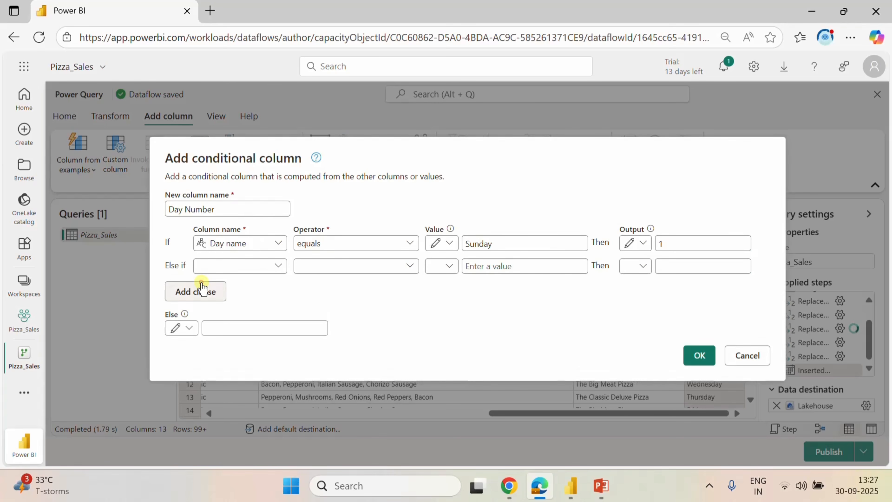
click(195, 292)
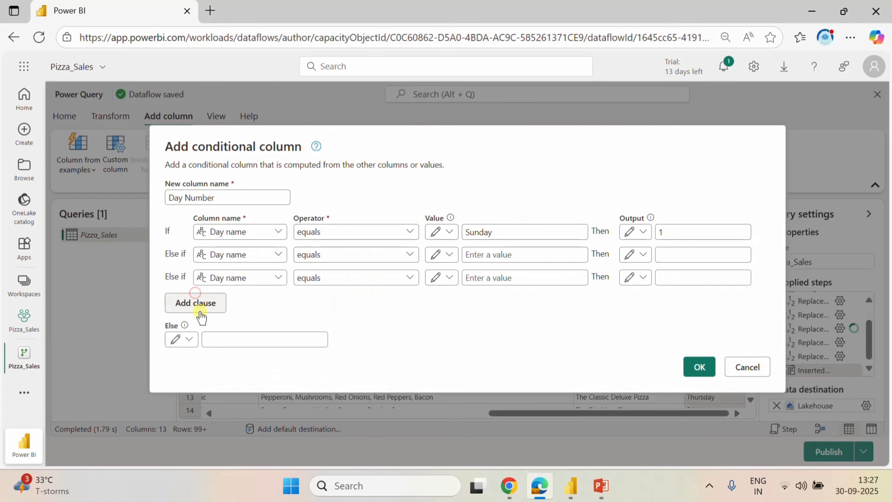
click(200, 311)
click(201, 317)
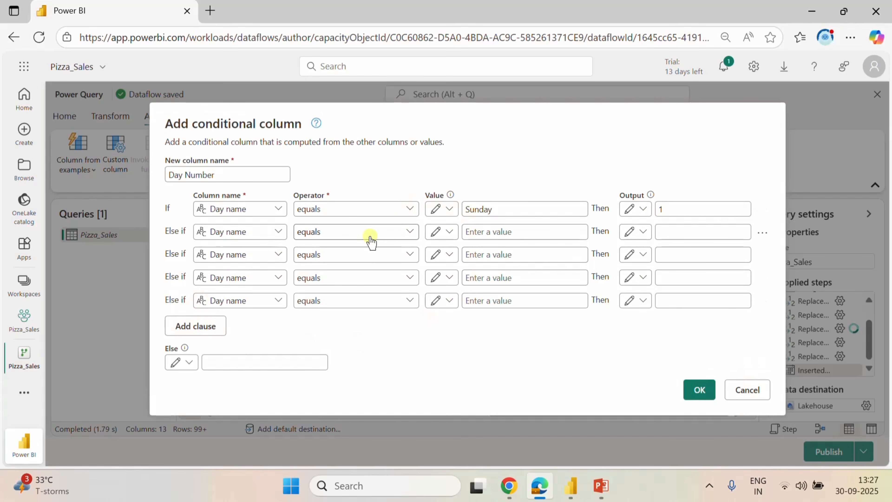
Enter Monday, Tuesday, Thursday and Friday as the comparison values of the four Else if clauses.
click(488, 231)
text(Mona)
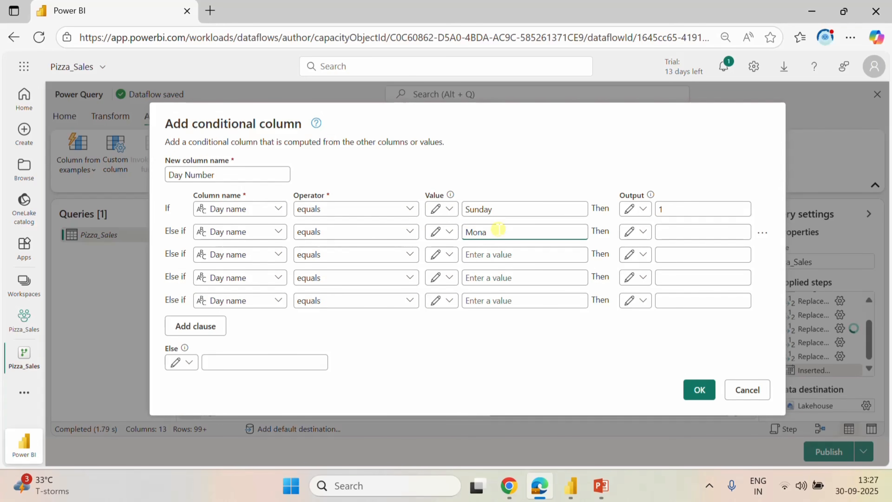
text(onda)
key(BackSpace)
text(da)
click(485, 255)
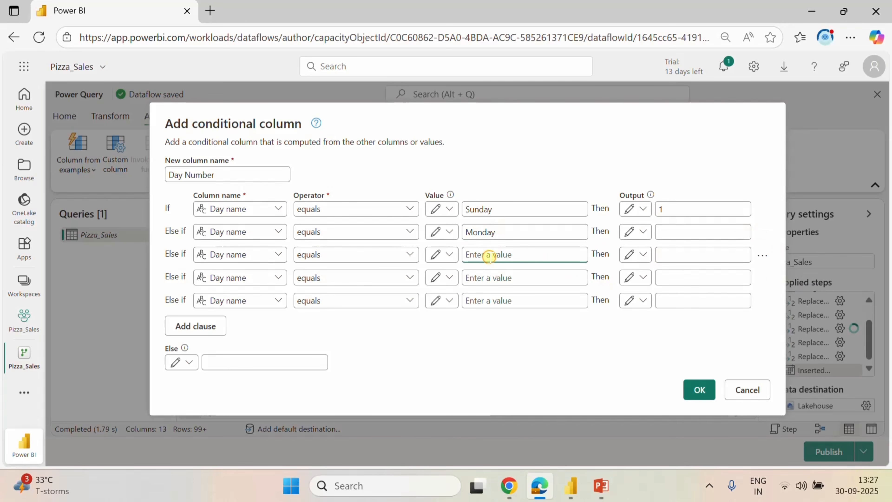
text(Tuesday)
click(489, 277)
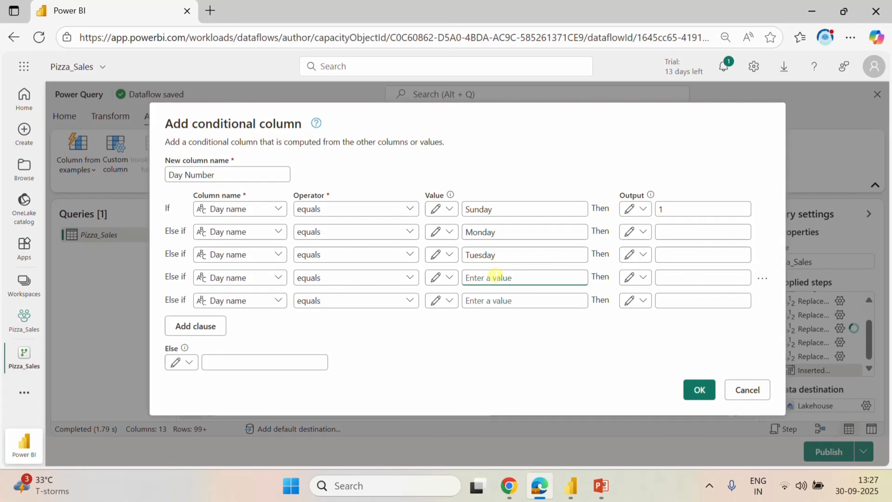
text(Thursday)
click(492, 300)
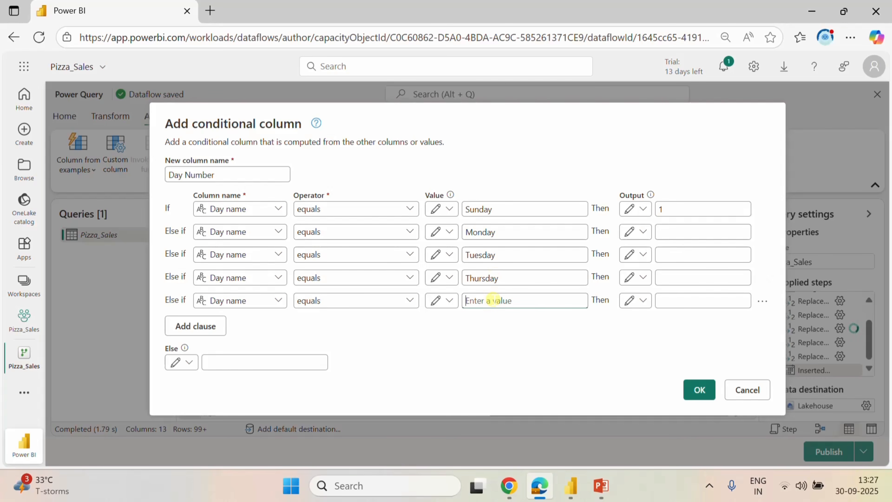
text(Friday)
click(211, 327)
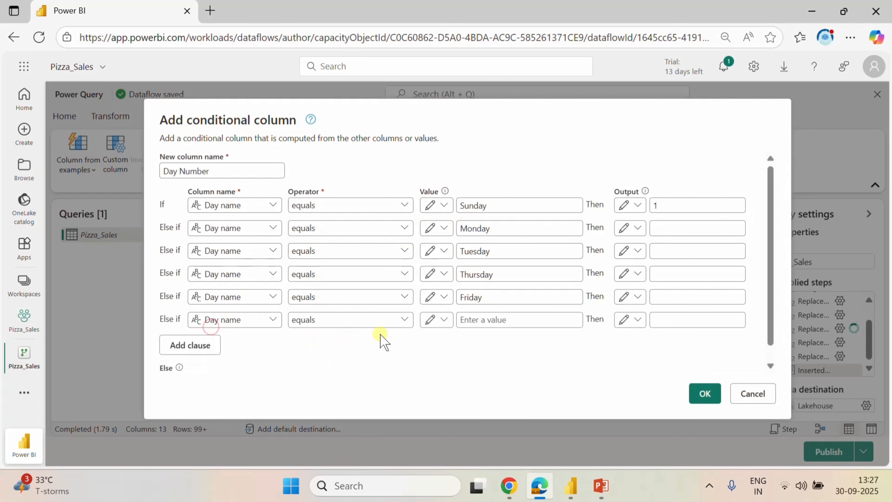
click(502, 320)
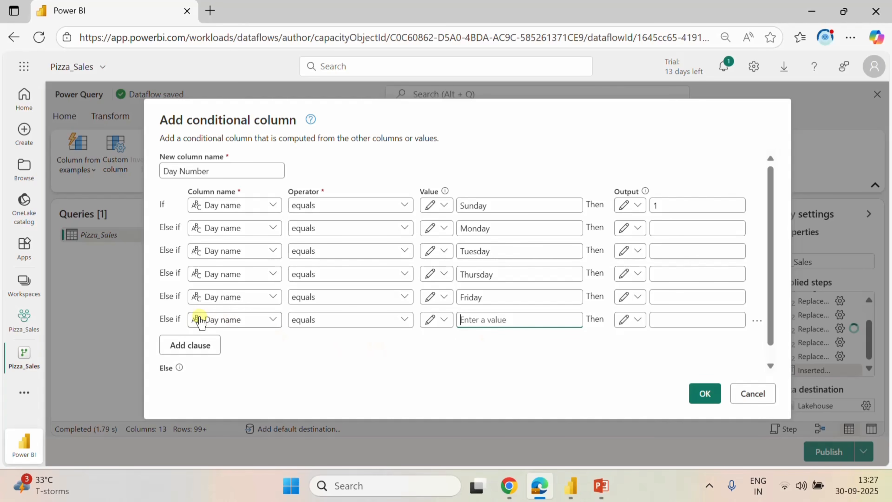
click(756, 321)
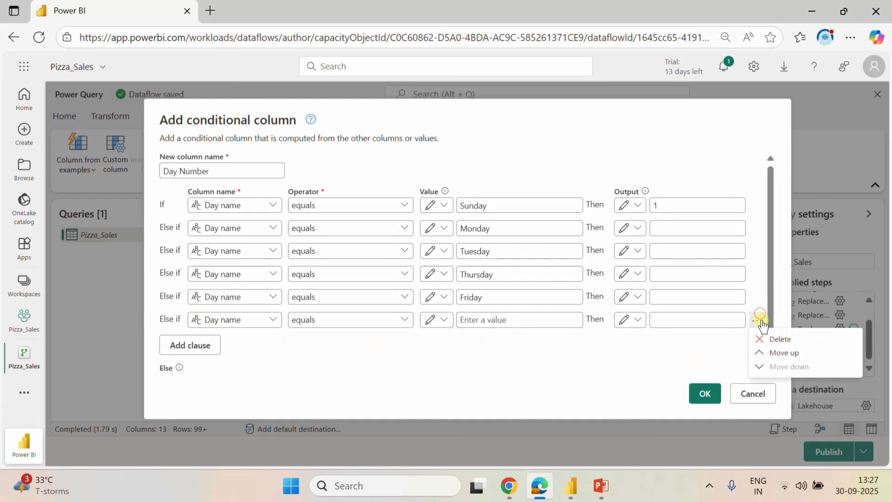
click(778, 339)
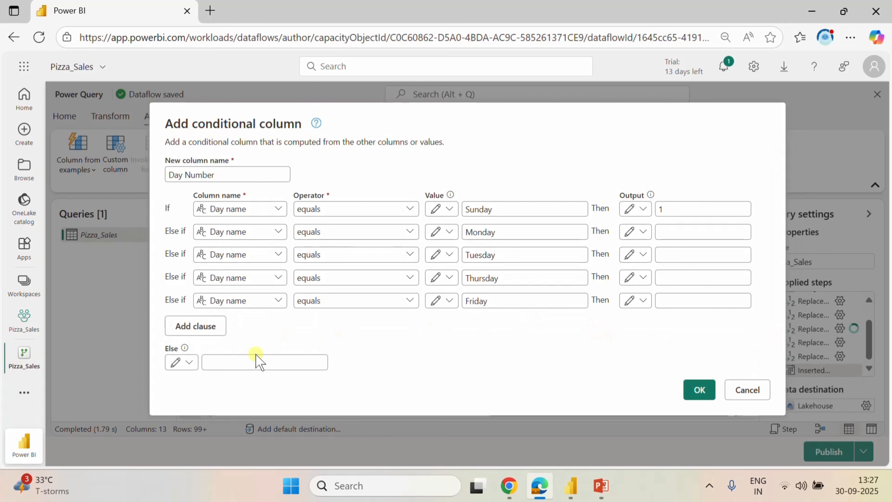
Set the outputs for Monday, Tuesday, Thursday and Friday to 2, 3, 4 and 5, and the Else output to 6.
click(266, 363)
click(695, 235)
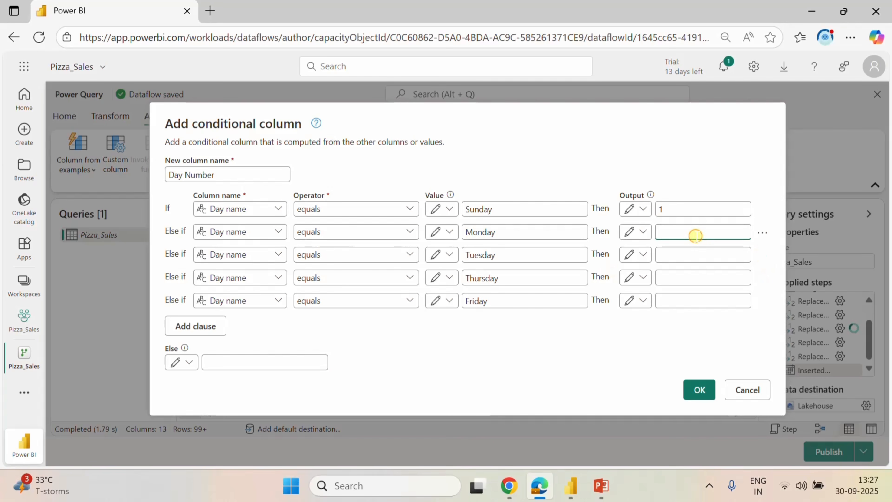
click(701, 256)
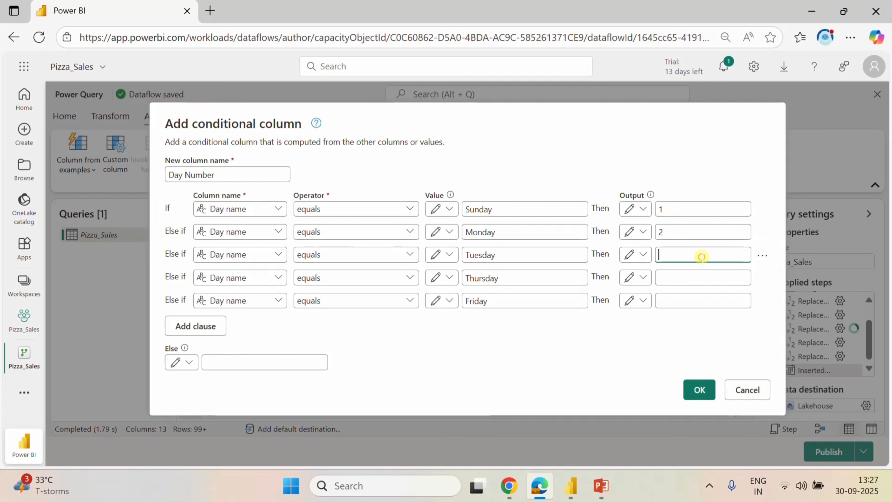
text(3)
click(701, 273)
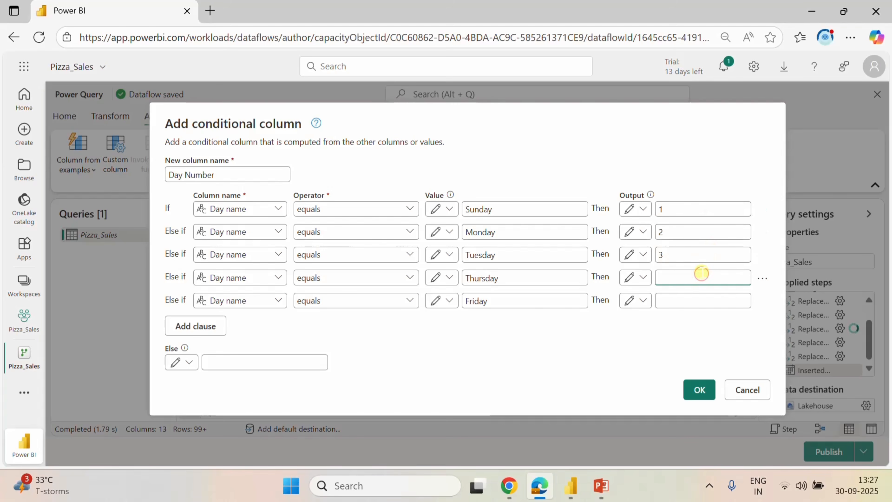
text(4)
click(682, 305)
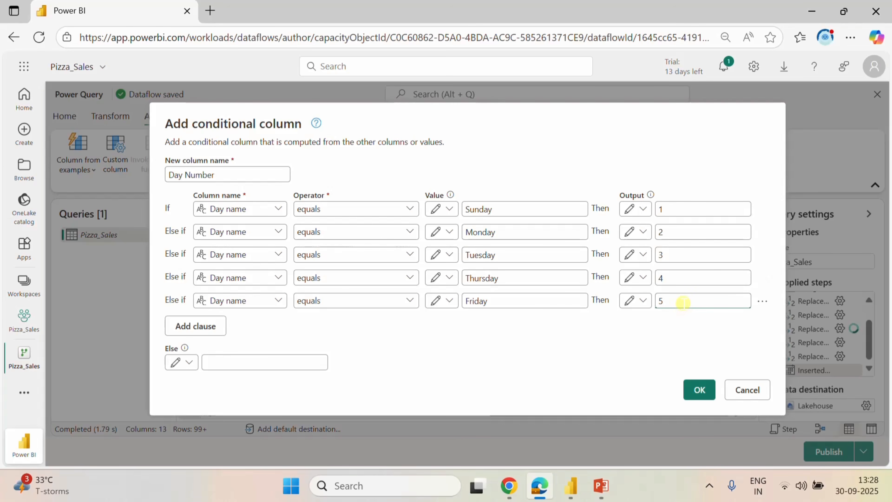
click(244, 364)
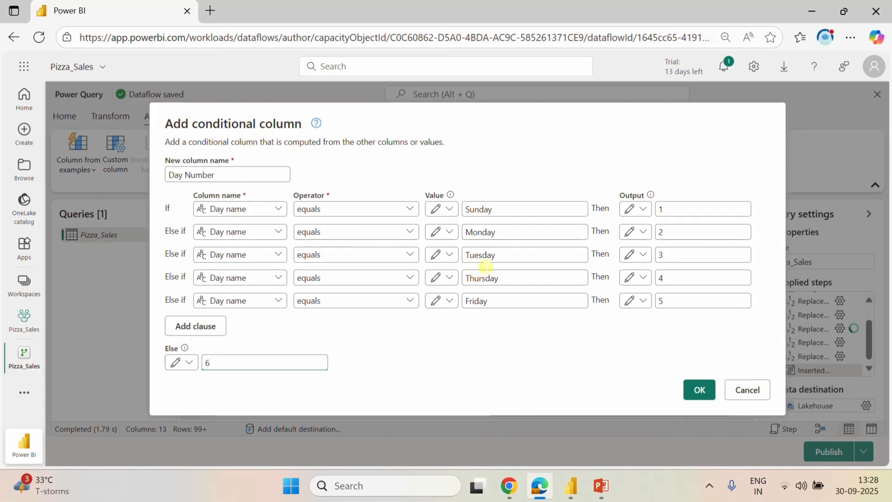
Add a sixth clause to the Day Number conditional column and set the Else output to 7.
click(212, 327)
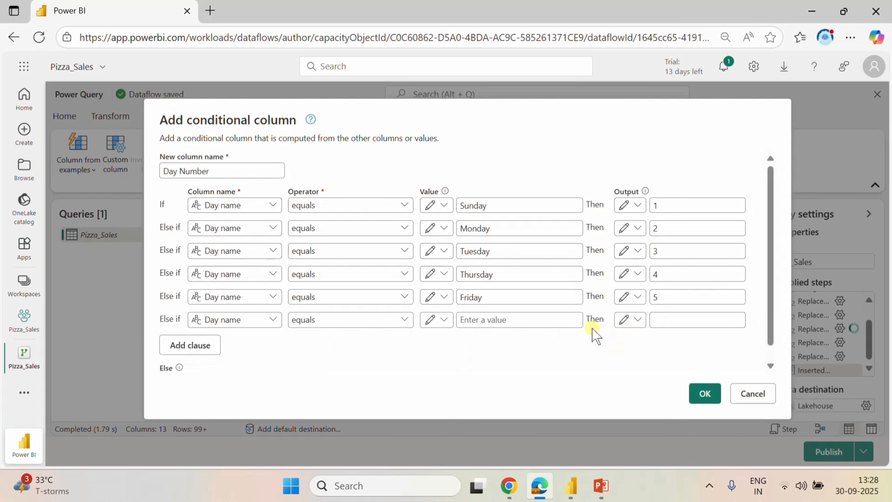
scroll(581, 343, down, 1)
click(230, 364)
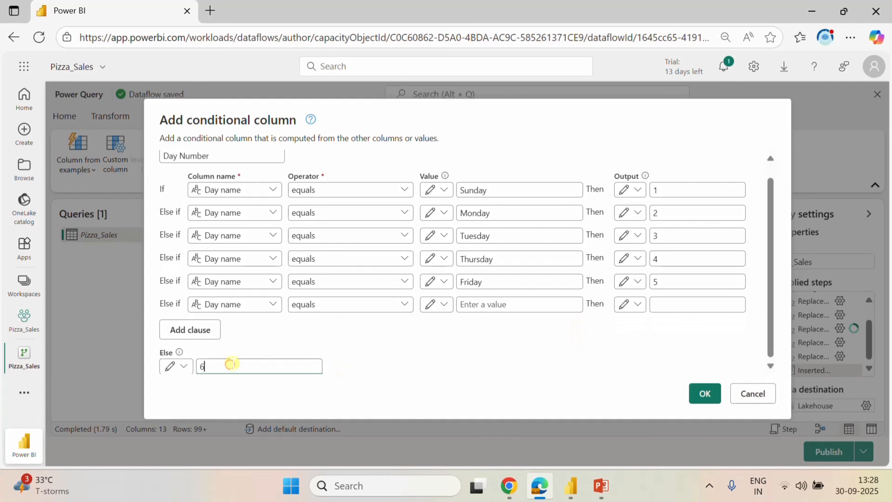
key(BackSpace)
text(7)
Shift the value Friday into the empty last clause and Thursday into the clause that outputs 5.
click(492, 286)
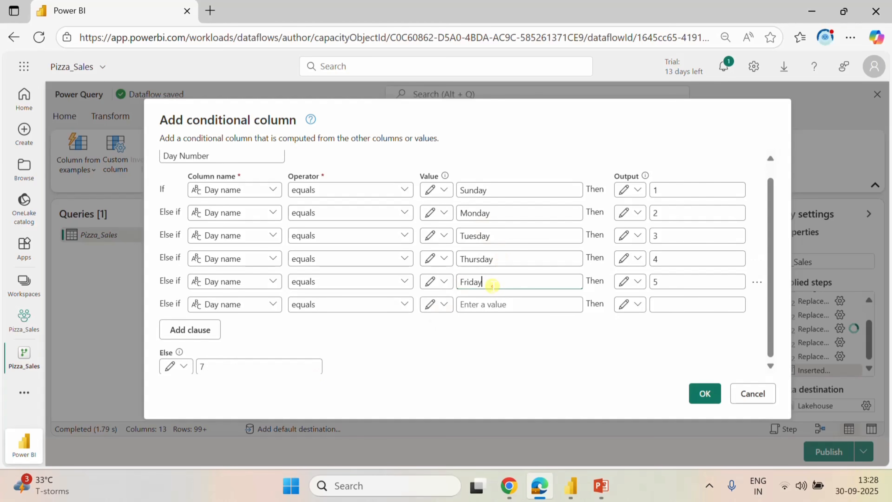
drag(491, 286, 434, 281)
key(BackSpace)
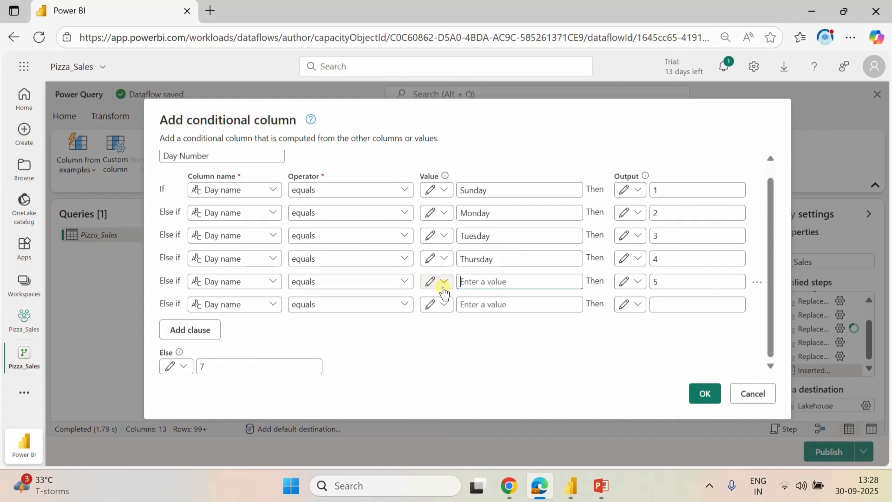
click(513, 305)
text(Friday)
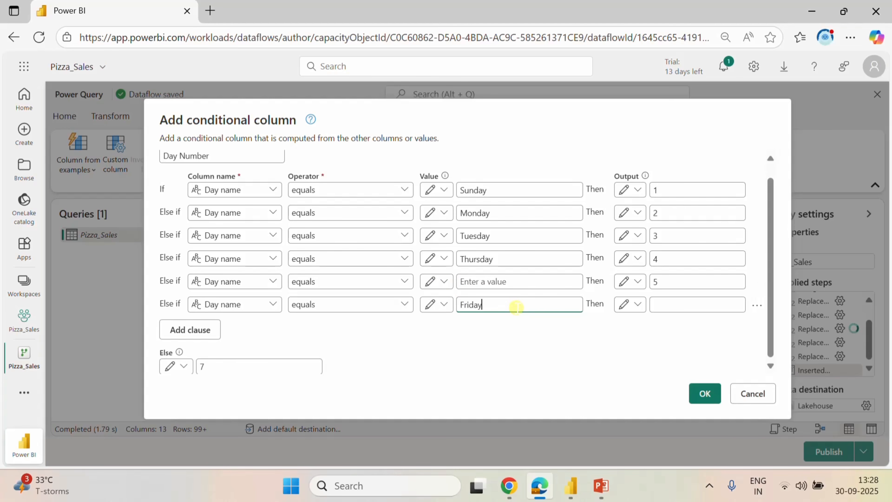
click(508, 260)
drag(508, 260, 436, 271)
key(ctrl+c)
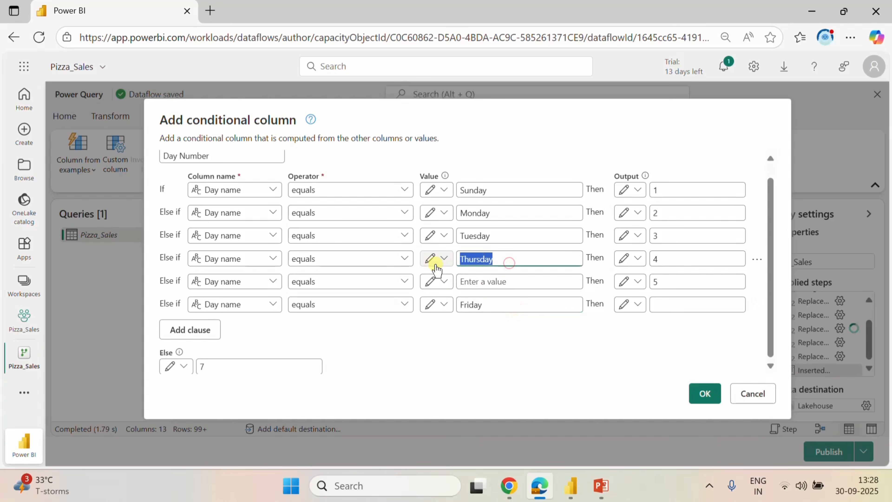
key(BackSpace)
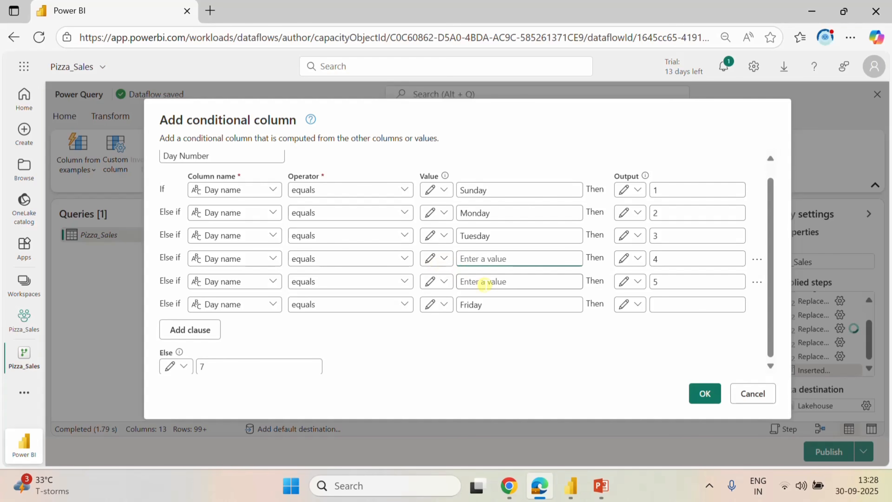
click(484, 284)
key(ctrl+v)
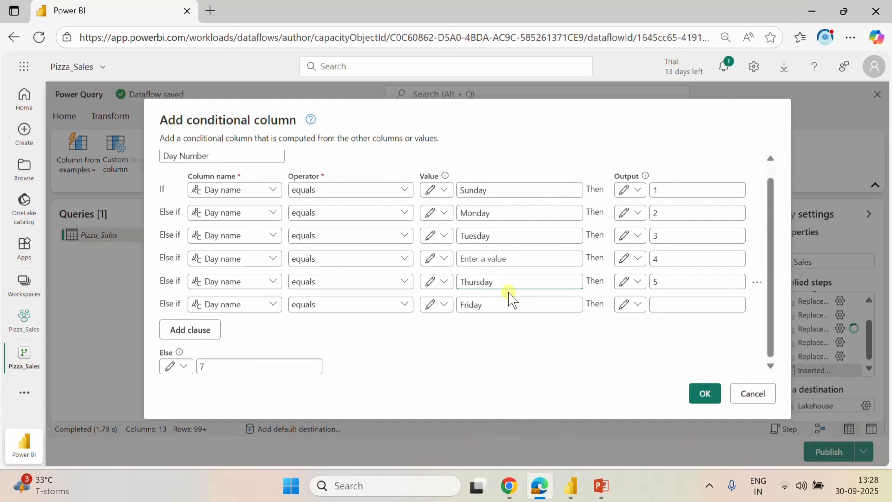
Enter Wednesday as the value of the clause that outputs 4, and set Friday's output to 6.
click(510, 258)
text(Wednesd)
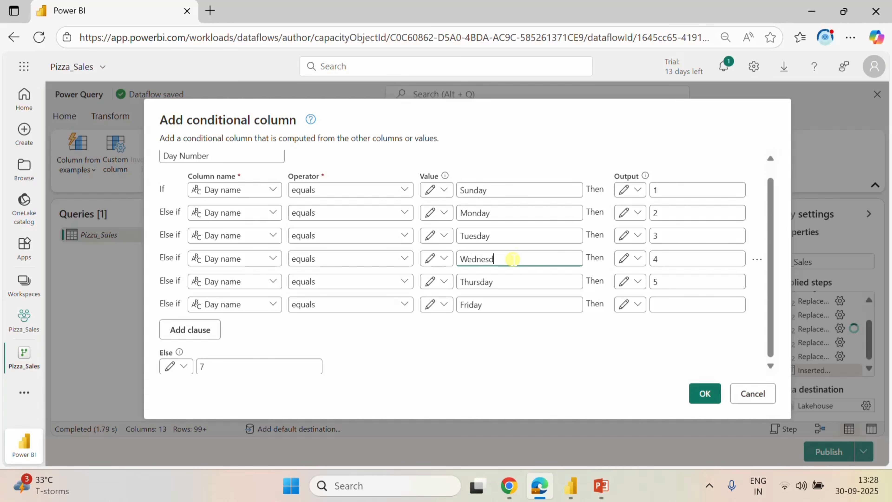
text(ay)
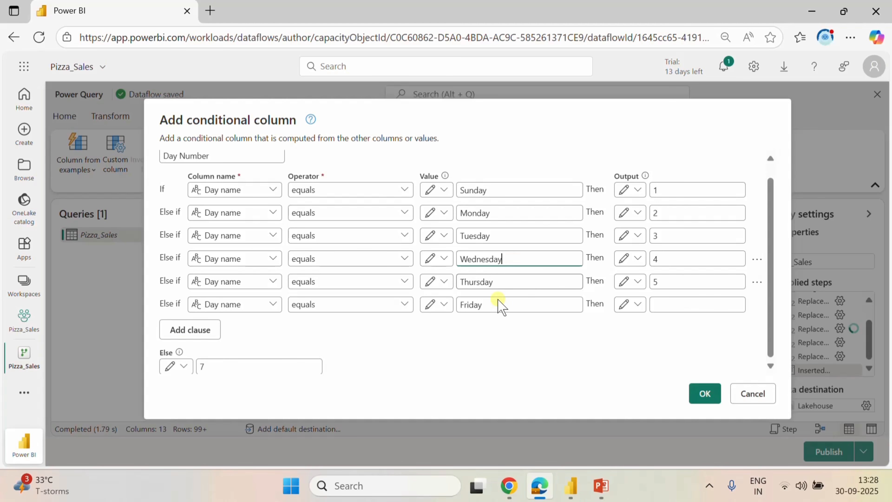
click(664, 305)
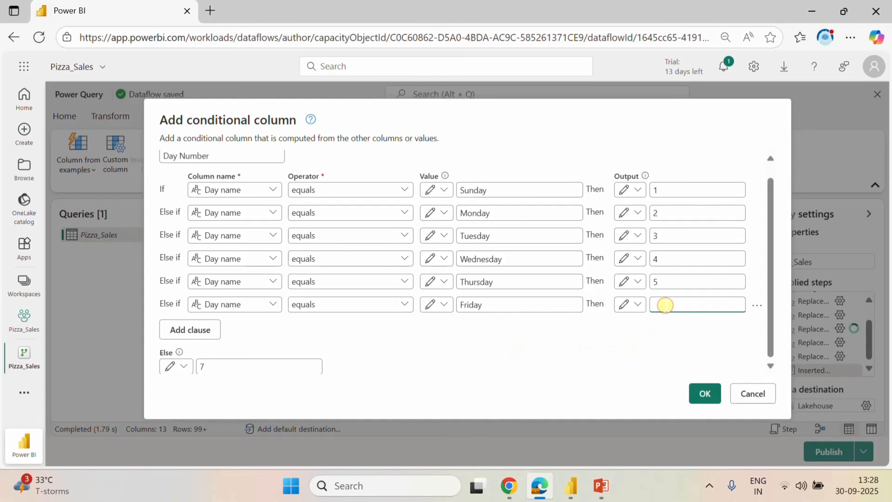
text(6)
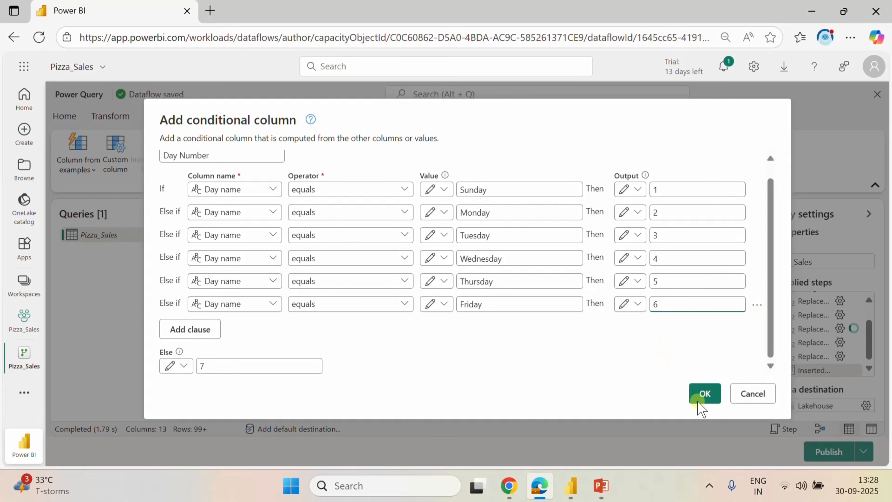
Create the Day Number conditional column and set its data type to Whole number.
click(702, 393)
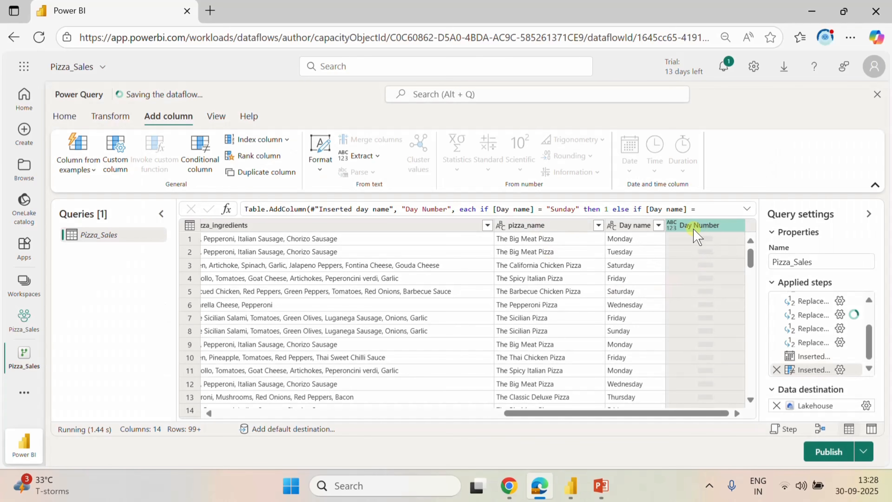
click(672, 226)
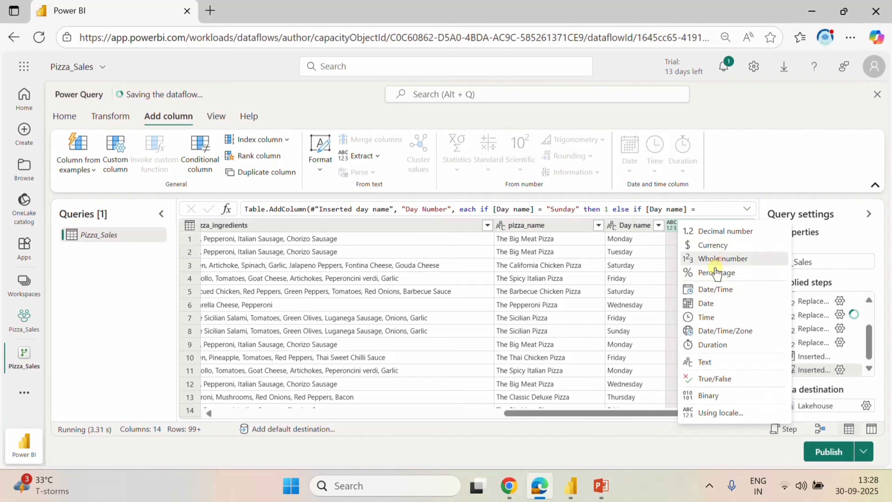
click(718, 259)
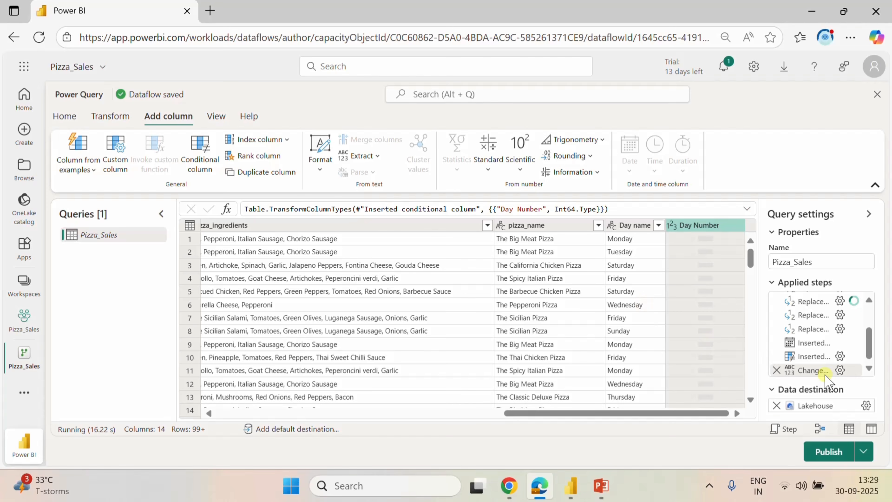
Reconfigure the query's Lakehouse data destination as a new table named Pizza_Sales with automatic settings, check the column mapping, and save the settings.
click(866, 405)
click(619, 292)
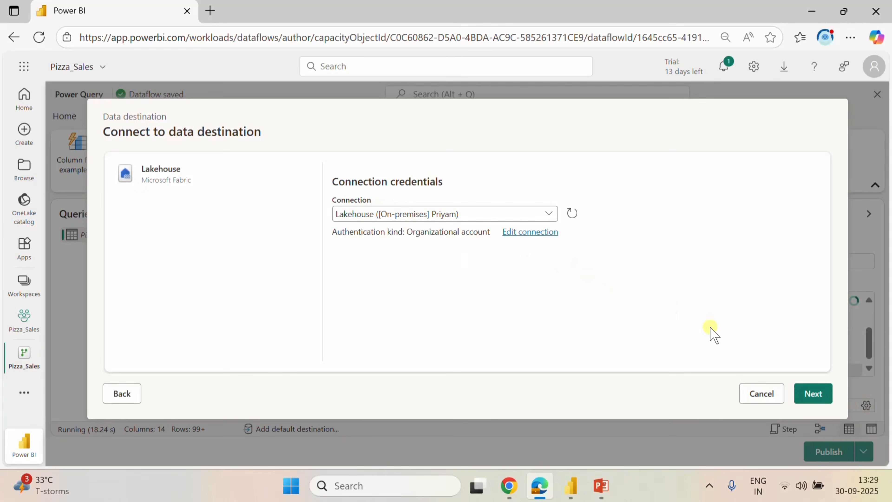
click(814, 393)
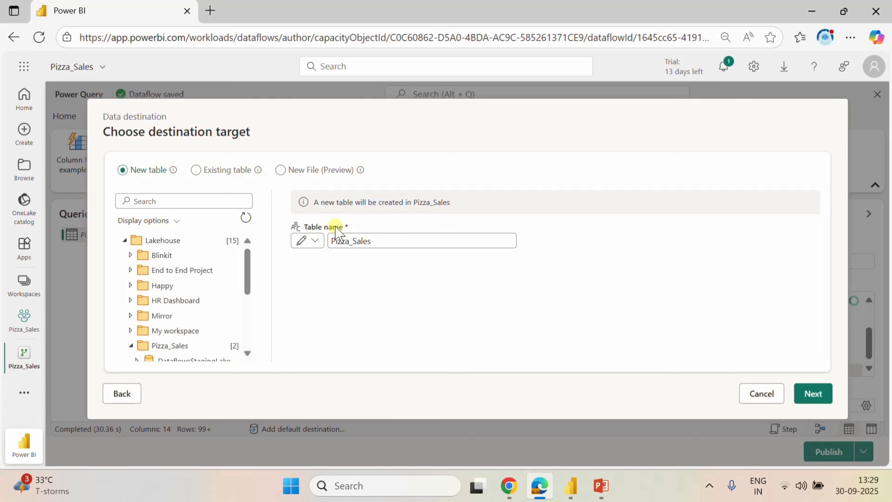
click(811, 393)
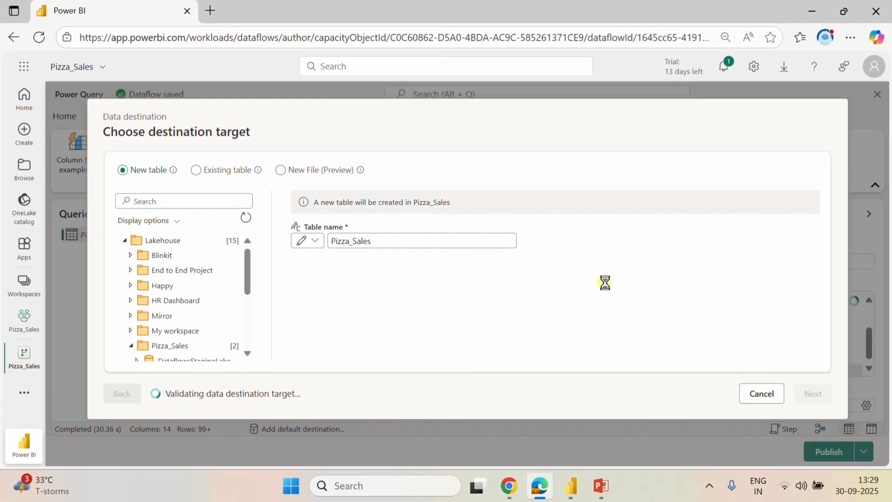
scroll(484, 337, down, 5)
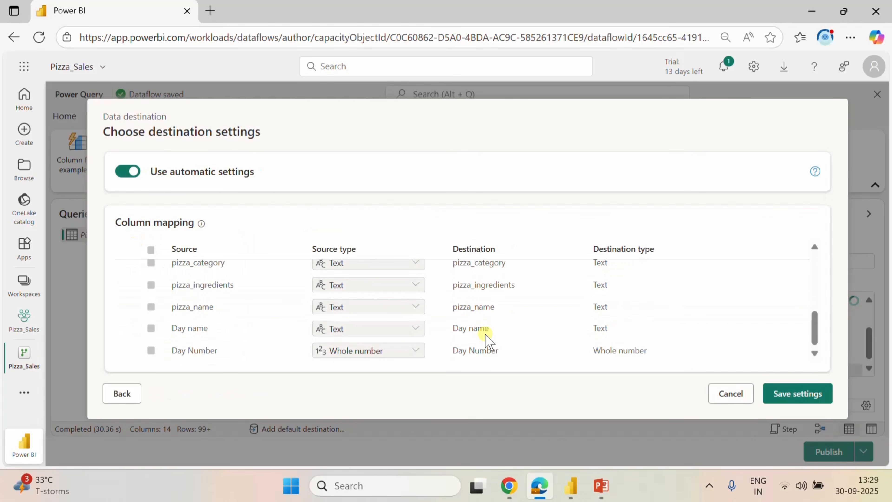
scroll(387, 306, up, 3)
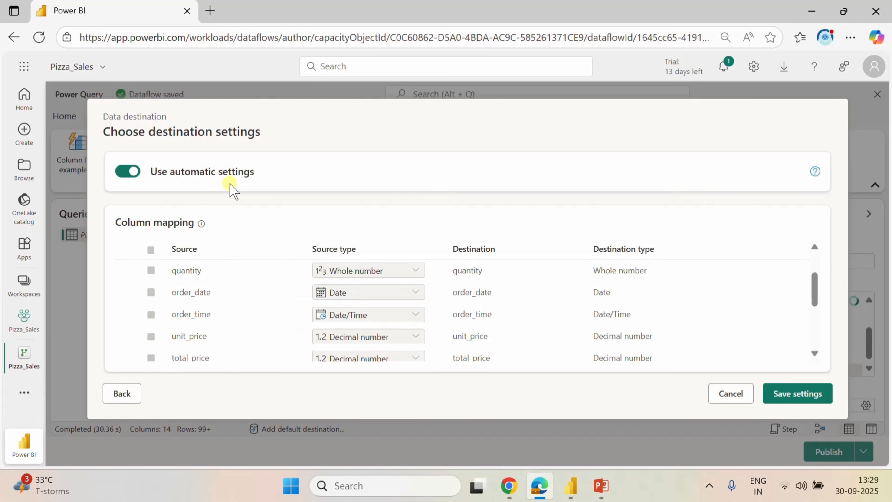
scroll(498, 338, down, 3)
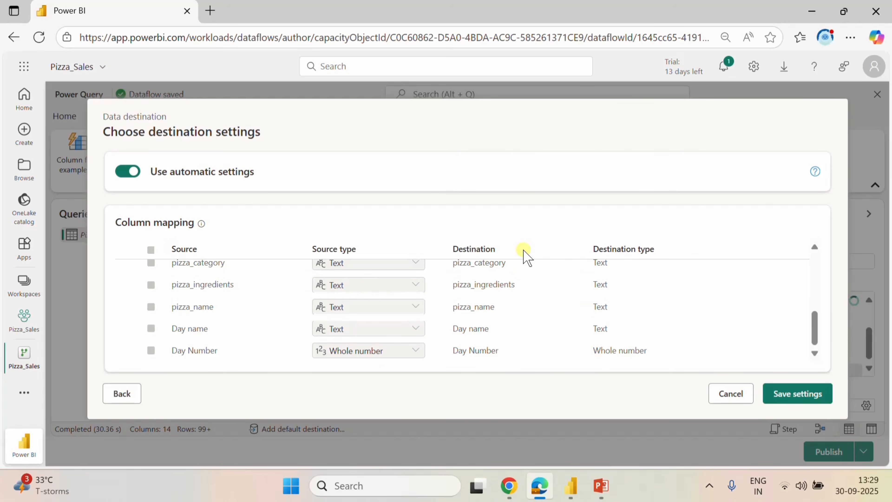
click(789, 393)
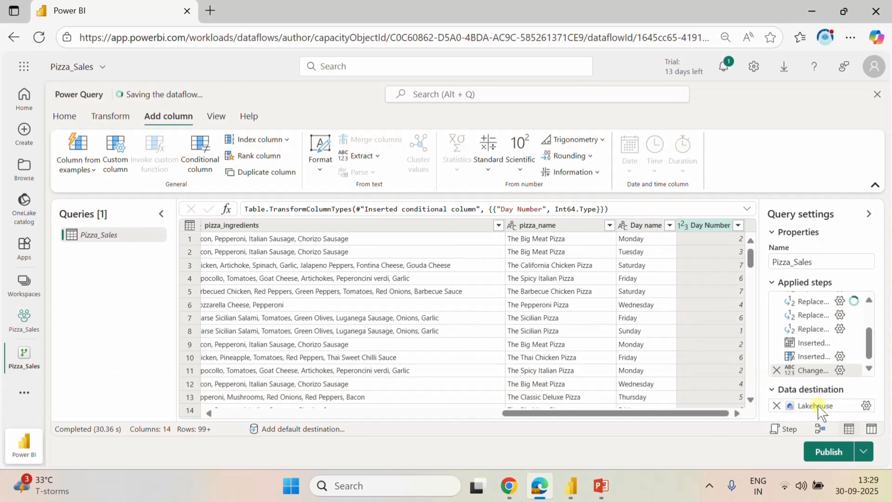
Publish the dataflow and check the Day name and Day Number columns in the Pizza_Sales lakehouse table.
click(828, 452)
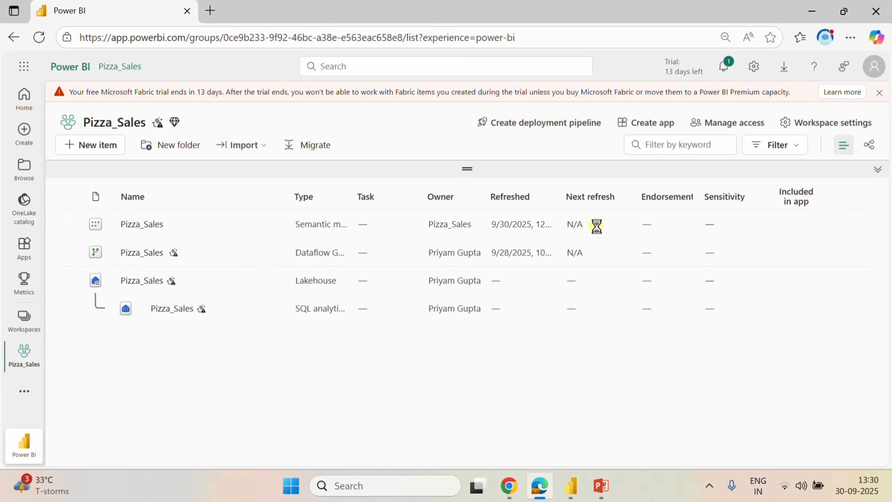
click(878, 93)
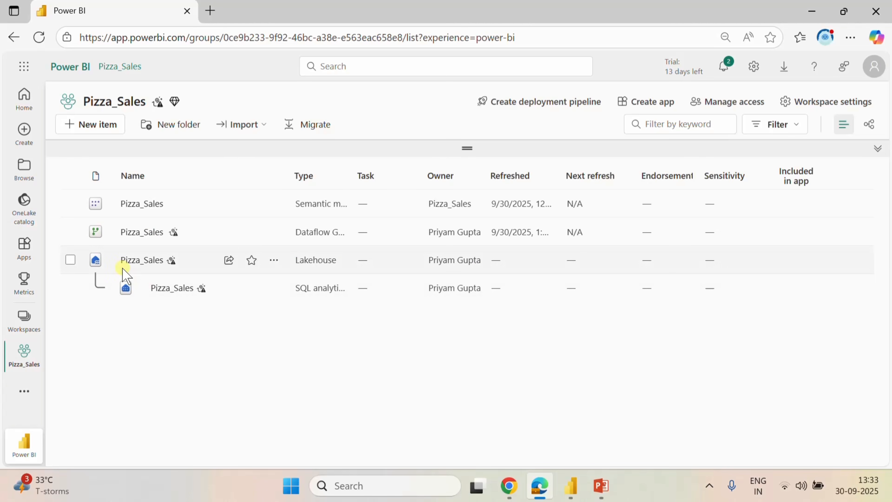
click(131, 260)
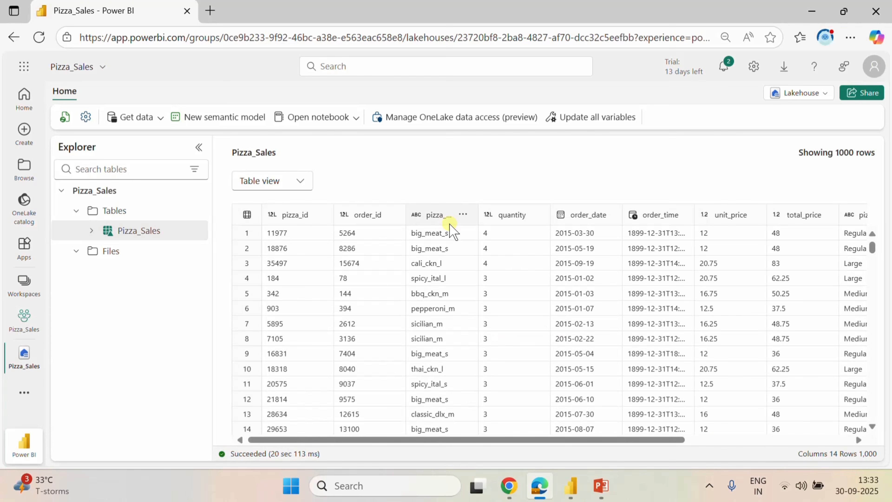
drag(393, 439, 862, 454)
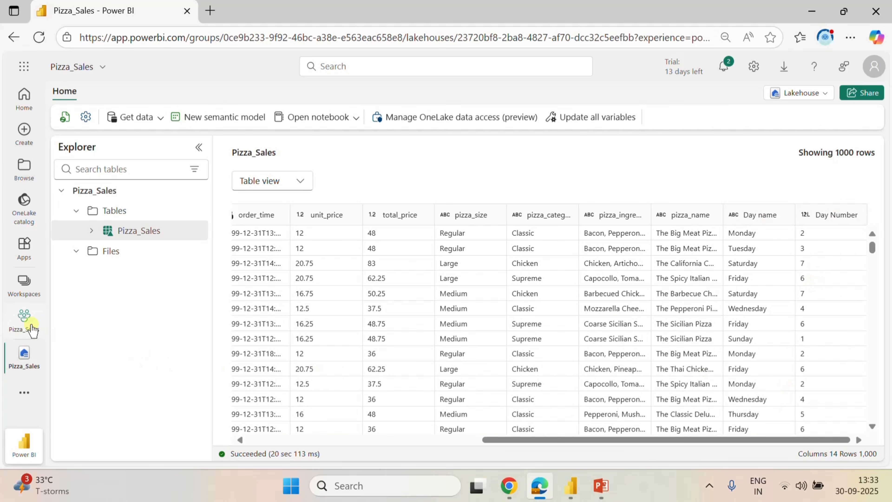
Open the Pizza_Sales semantic model from the workspace and switch it to Editing mode.
click(33, 322)
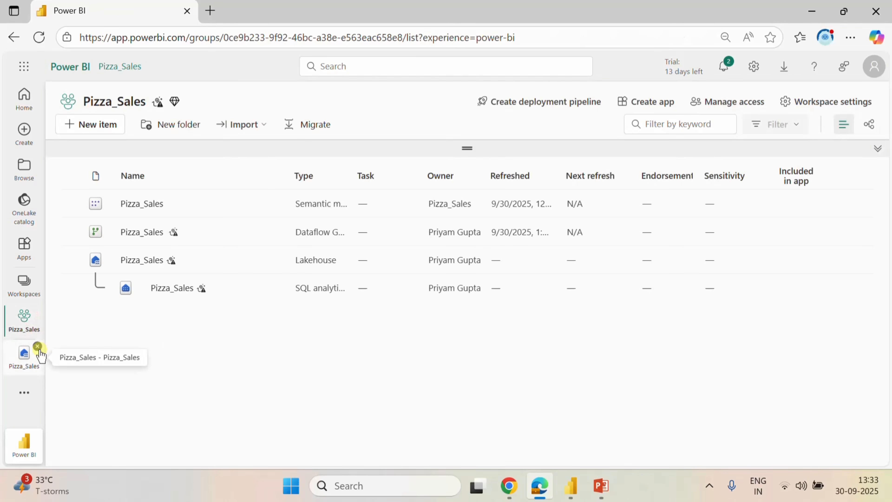
click(137, 204)
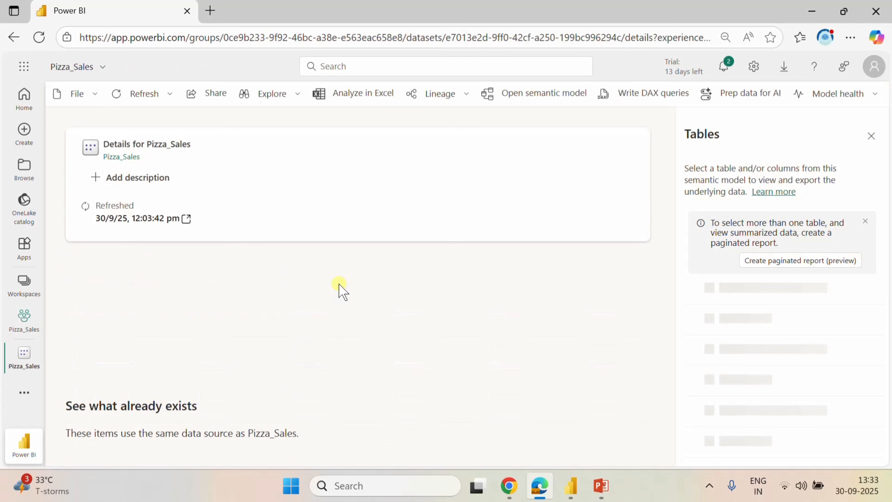
click(532, 92)
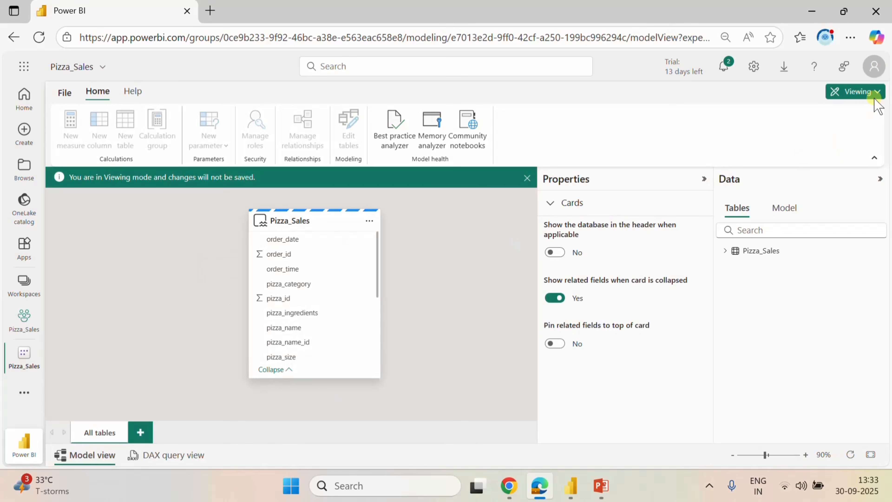
click(847, 103)
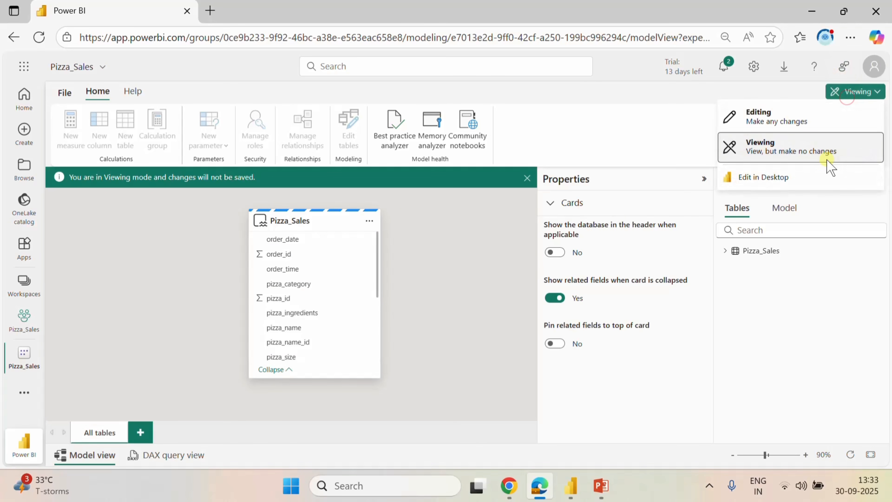
click(761, 119)
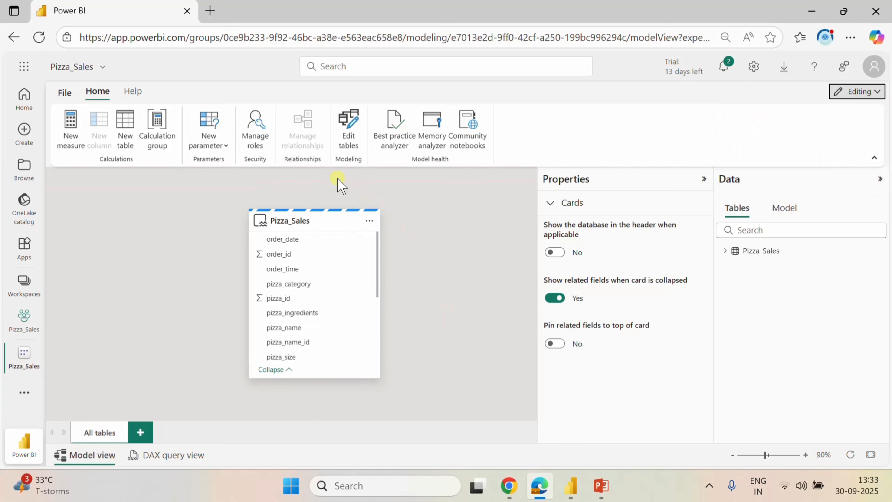
Update the semantic model's table schema by editing its tables and confirming the selected Pizza_Sales table.
click(370, 222)
click(454, 199)
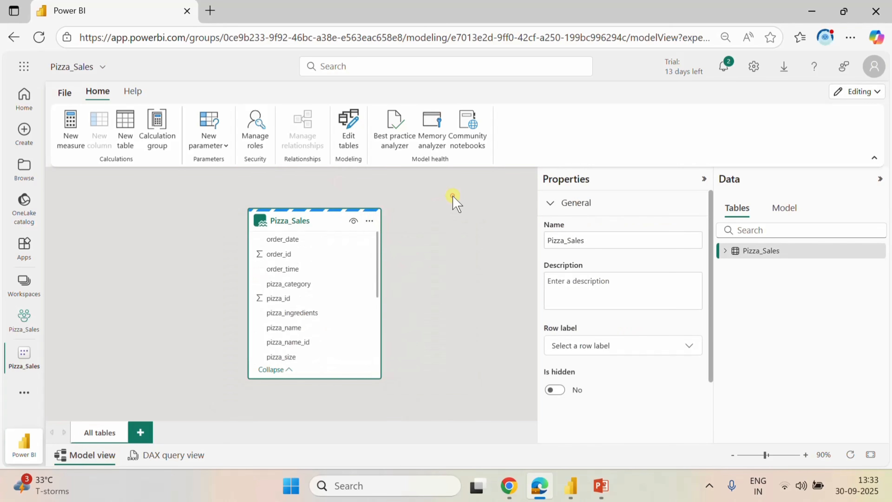
click(351, 139)
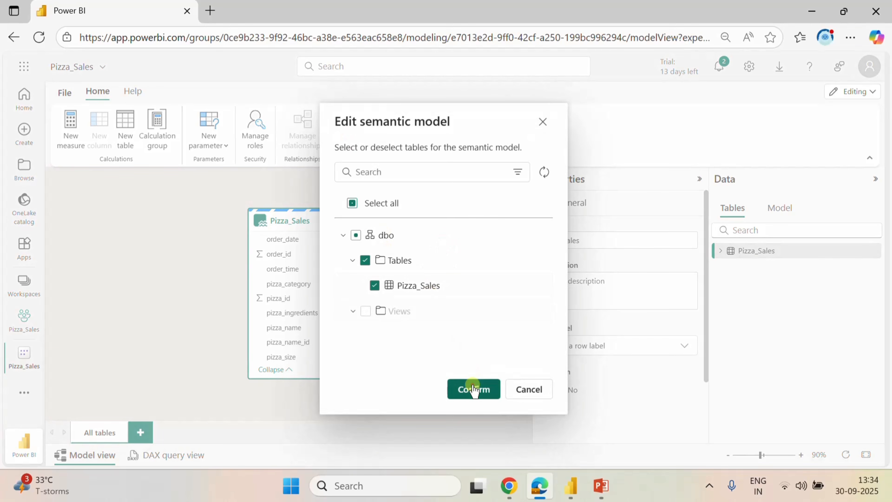
click(473, 389)
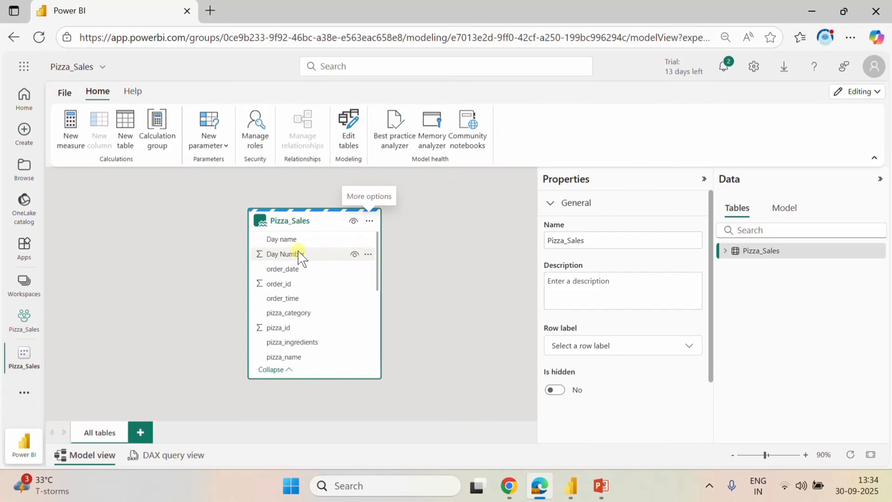
Set the Day name column to sort by Day Number.
click(298, 240)
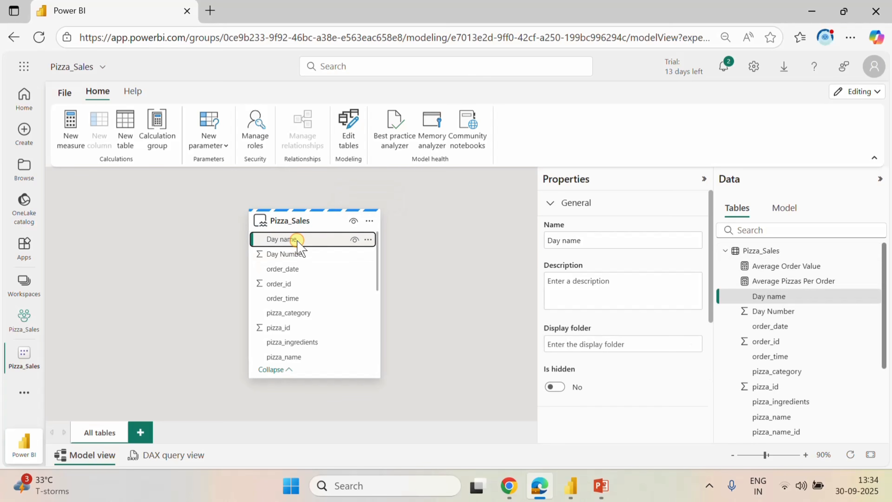
scroll(645, 337, down, 3)
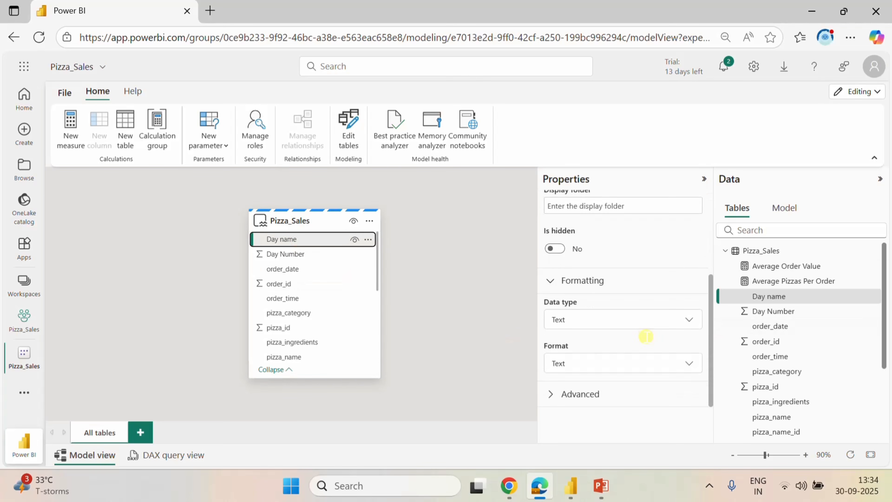
click(556, 395)
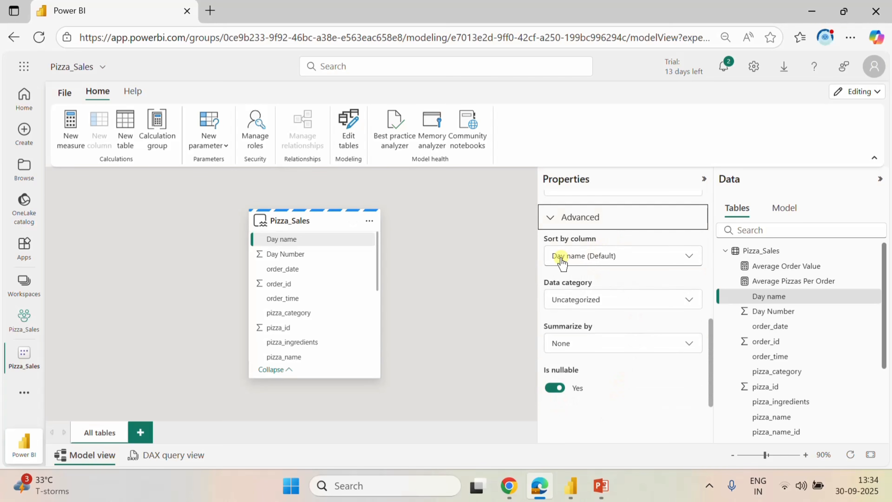
click(613, 256)
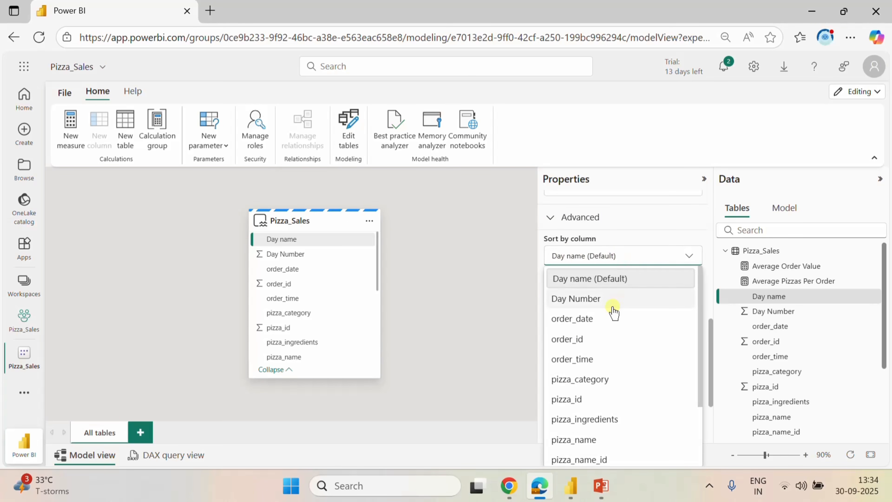
click(573, 298)
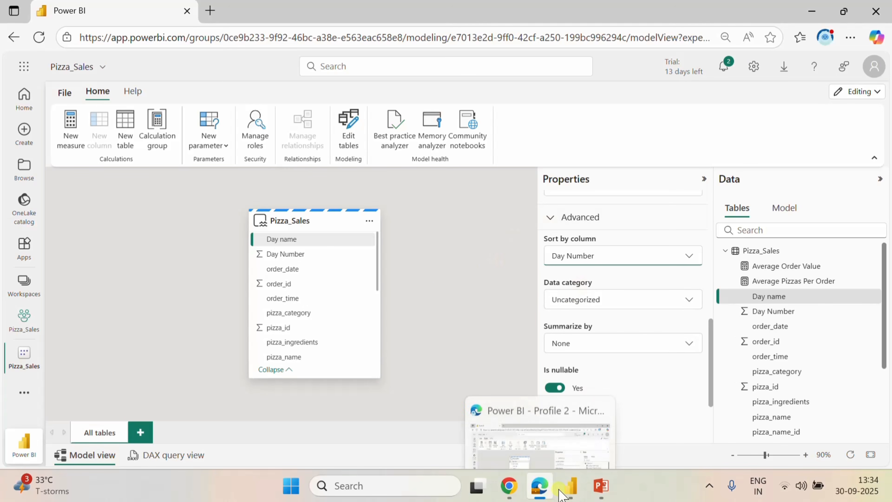
Switch to the Pizza_Sales report in Power BI Desktop and refresh its data to load the new columns.
click(571, 489)
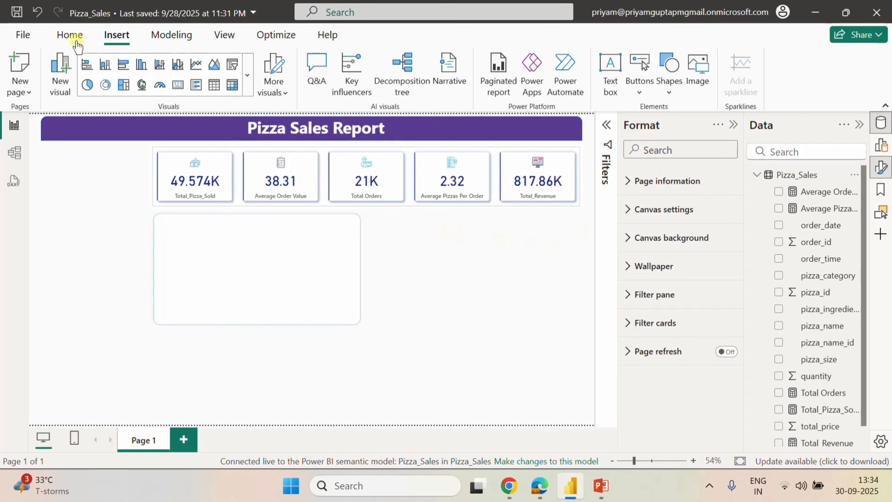
click(68, 34)
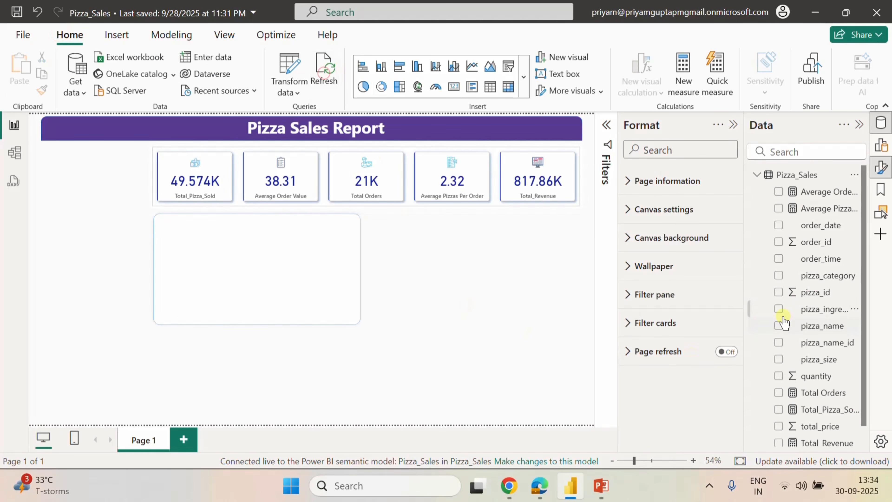
click(780, 245)
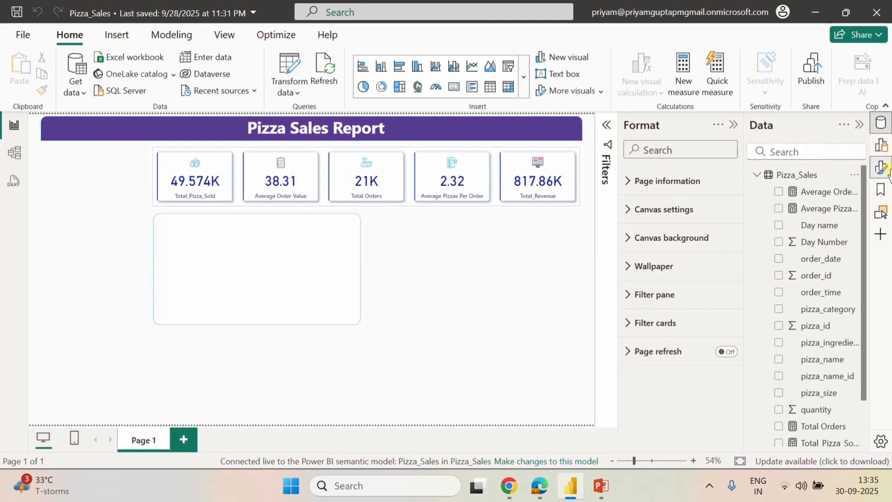
Add a stacked column chart to the report page and show its build options without the formatting options.
click(881, 144)
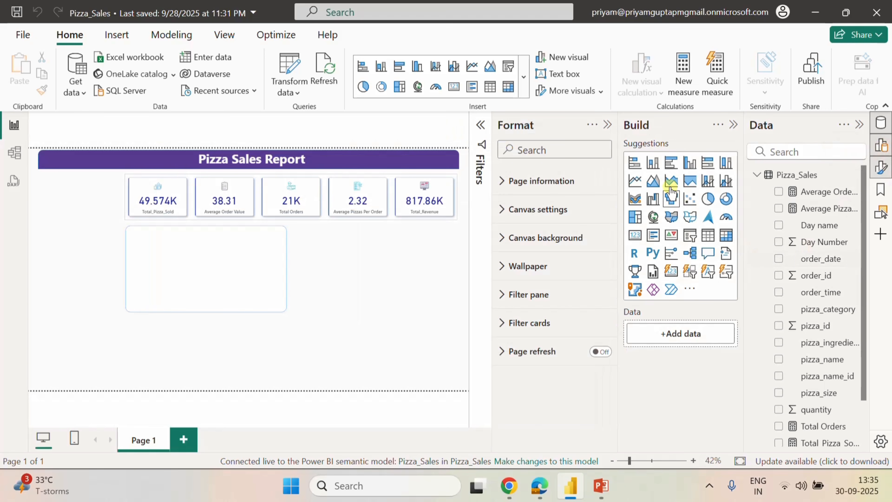
click(653, 162)
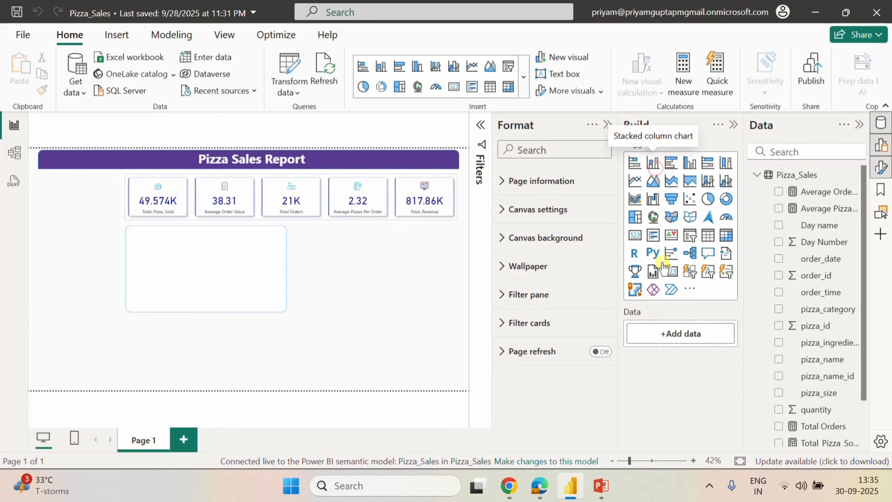
click(733, 125)
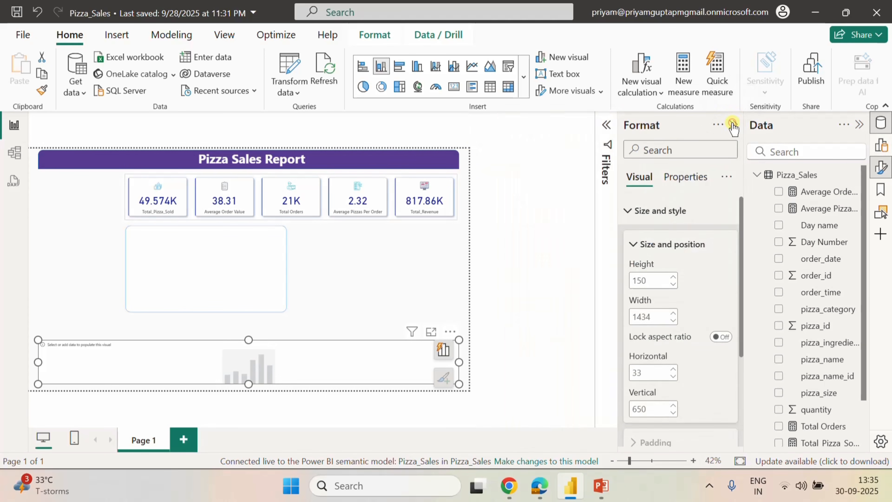
click(879, 147)
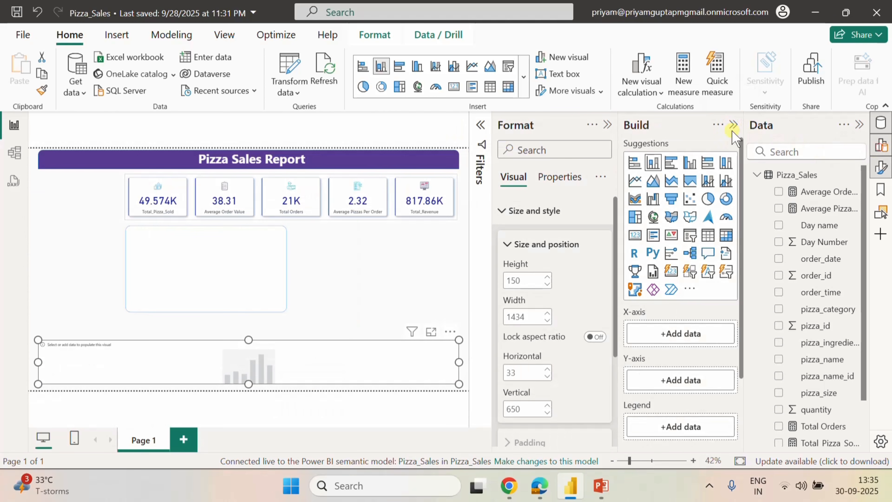
click(608, 124)
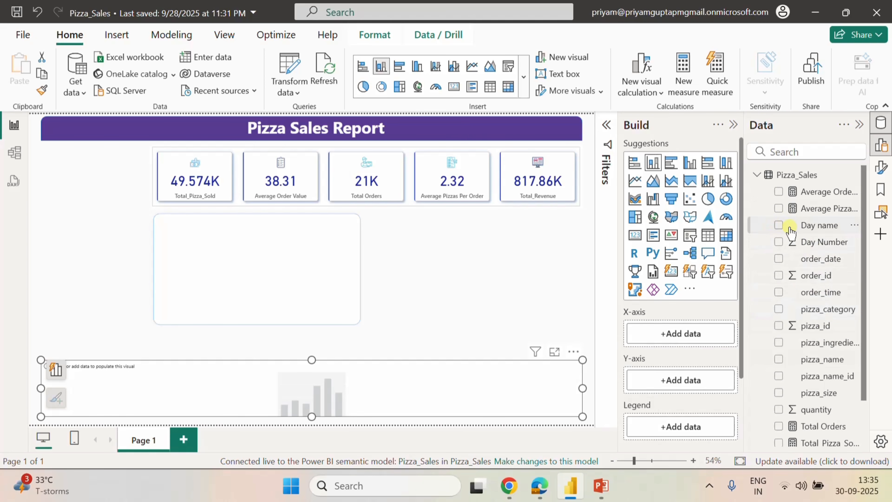
Assign Day name to the column chart's X-axis and the Total Orders measure to its Y-axis.
drag(815, 224, 699, 338)
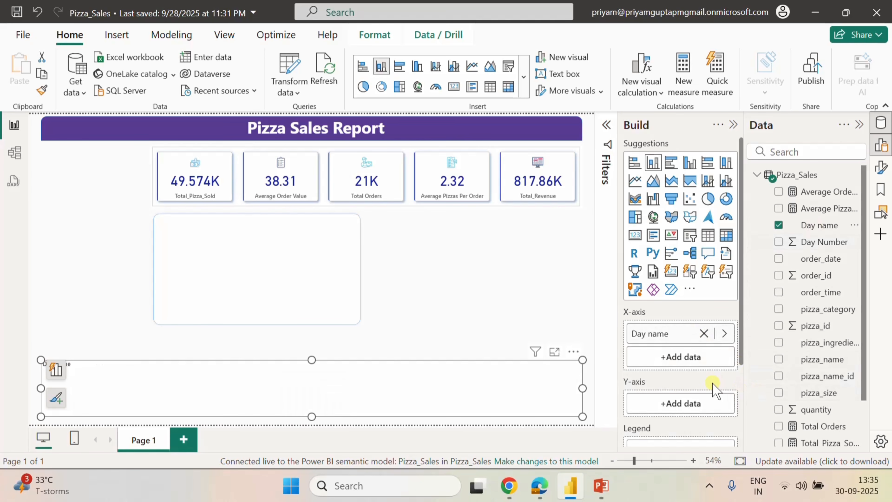
scroll(840, 338, down, 3)
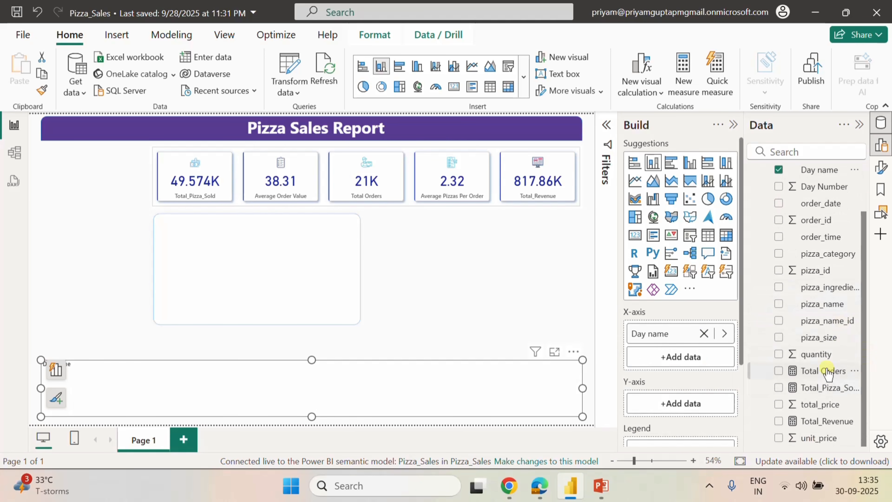
drag(821, 370, 730, 369)
drag(707, 406, 704, 408)
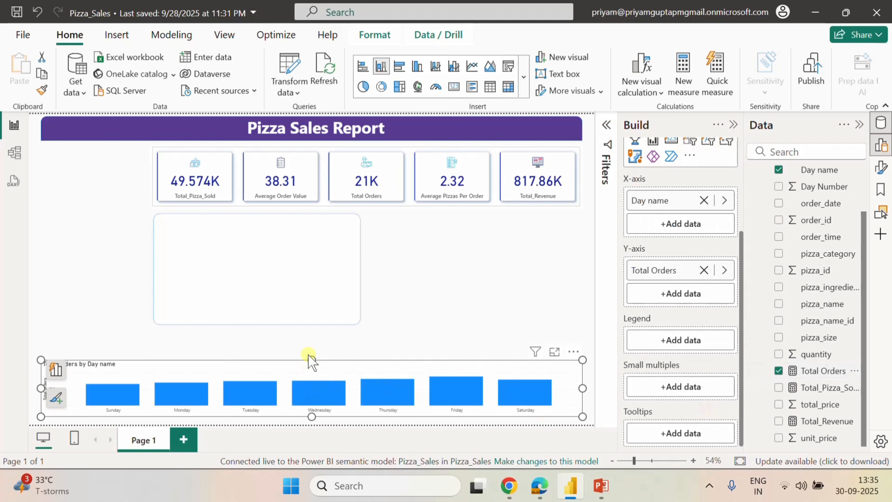
Resize the Total Orders by Day name chart and move it to fit inside the rounded rectangle below the cards.
drag(313, 358, 293, 242)
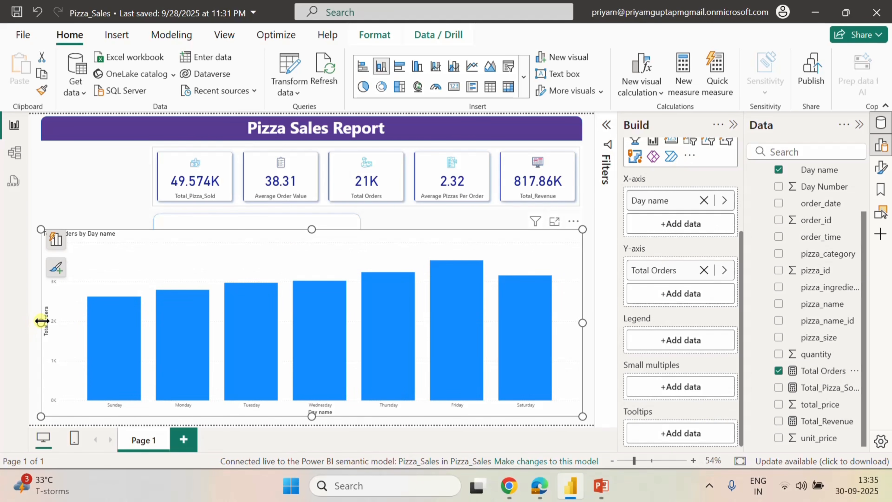
drag(41, 321, 257, 322)
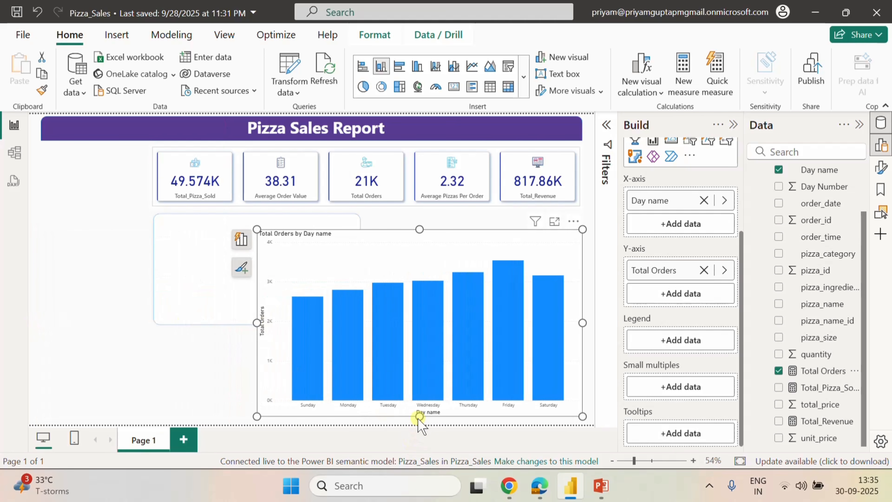
drag(420, 416, 421, 329)
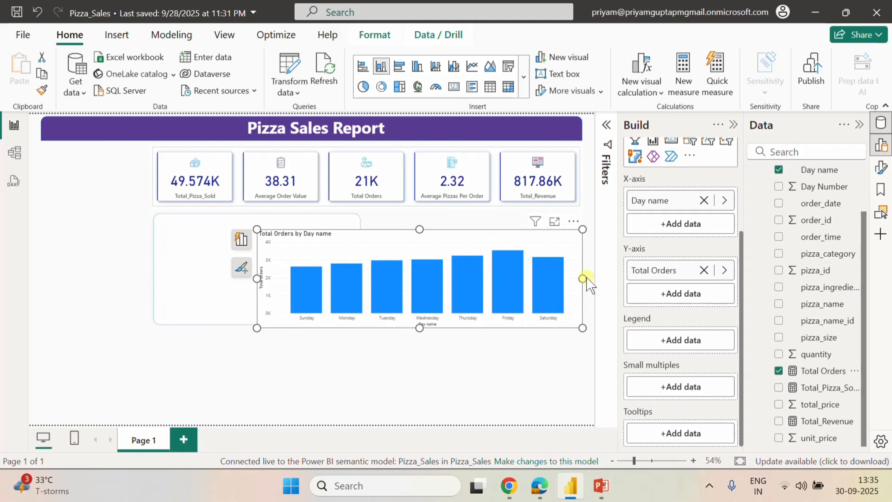
drag(583, 278, 479, 273)
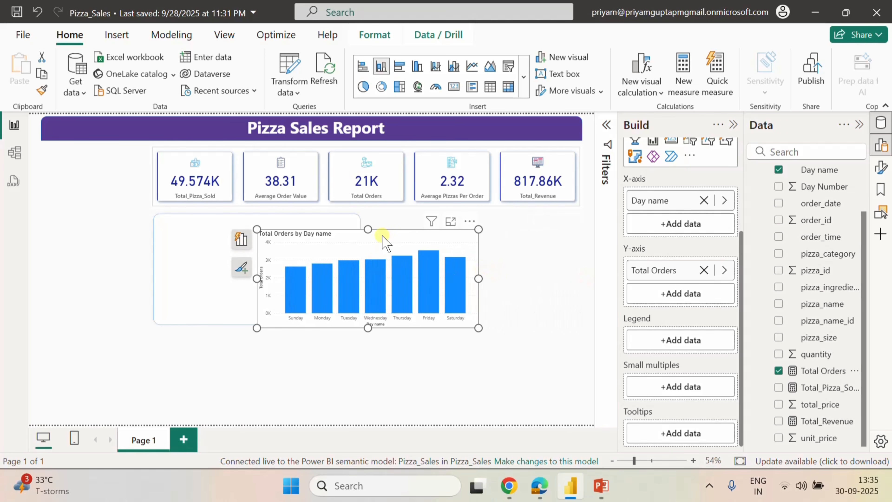
drag(378, 239, 285, 231)
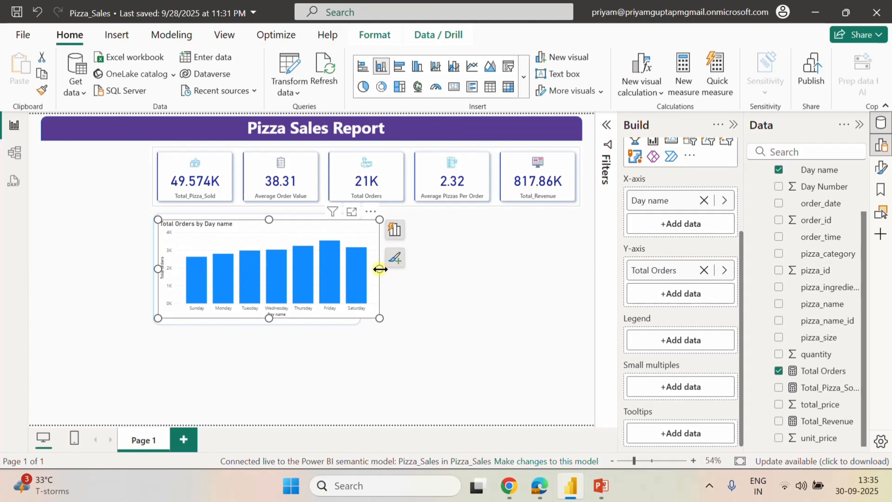
drag(378, 269, 357, 269)
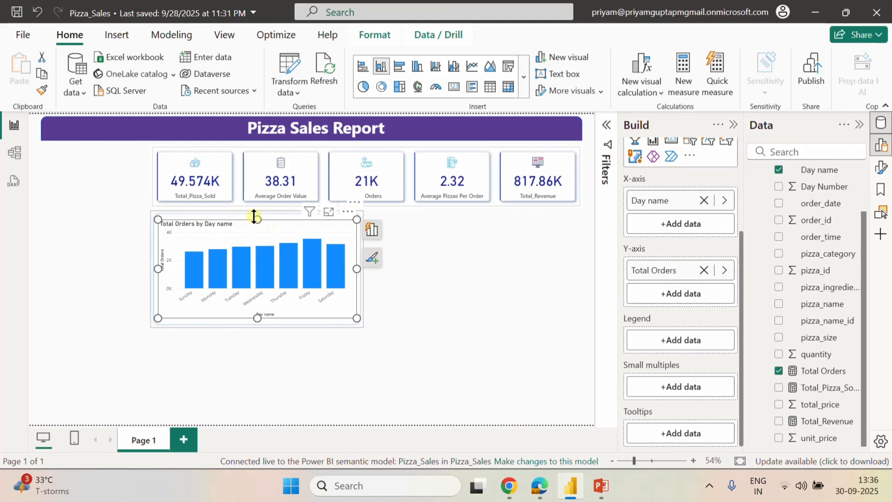
drag(258, 217, 257, 218)
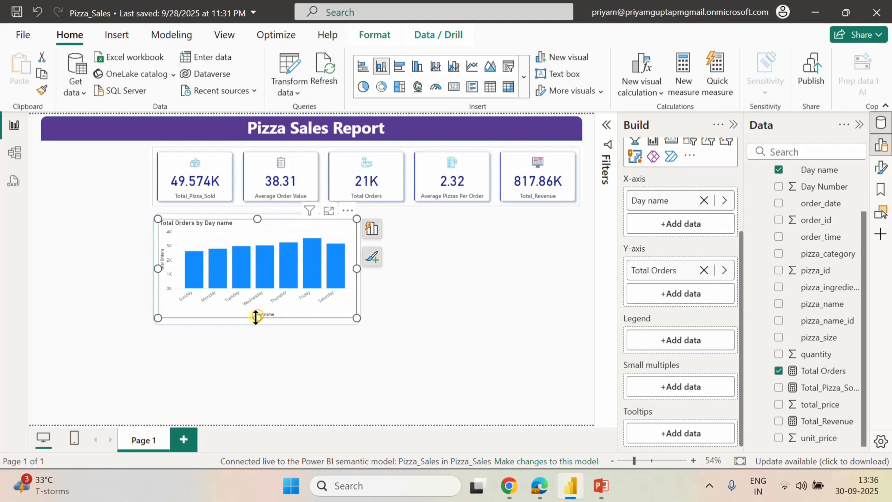
Stretch the Total Orders by Day name chart to a height of about 271 and show its formatting options instead of the build options.
drag(256, 317, 256, 321)
click(465, 281)
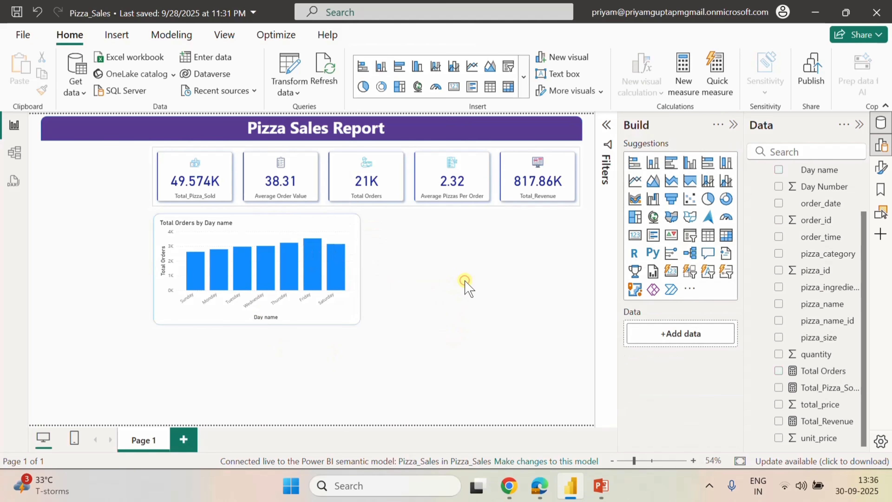
click(270, 225)
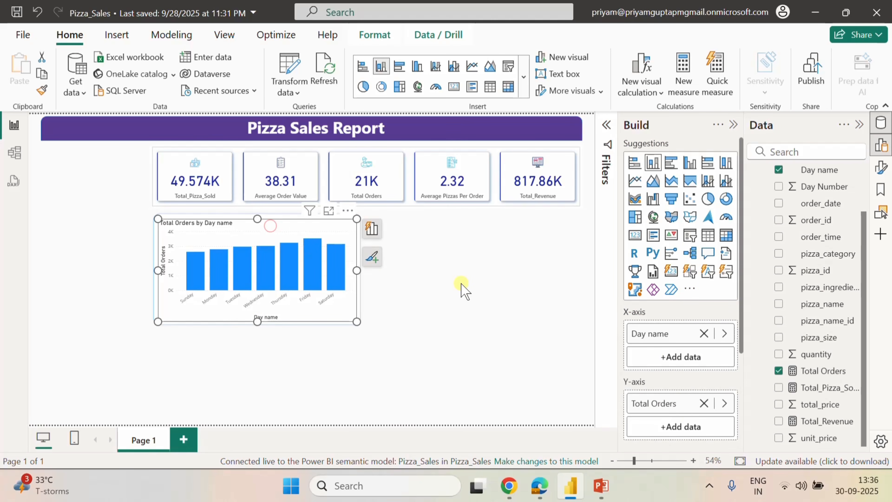
click(881, 168)
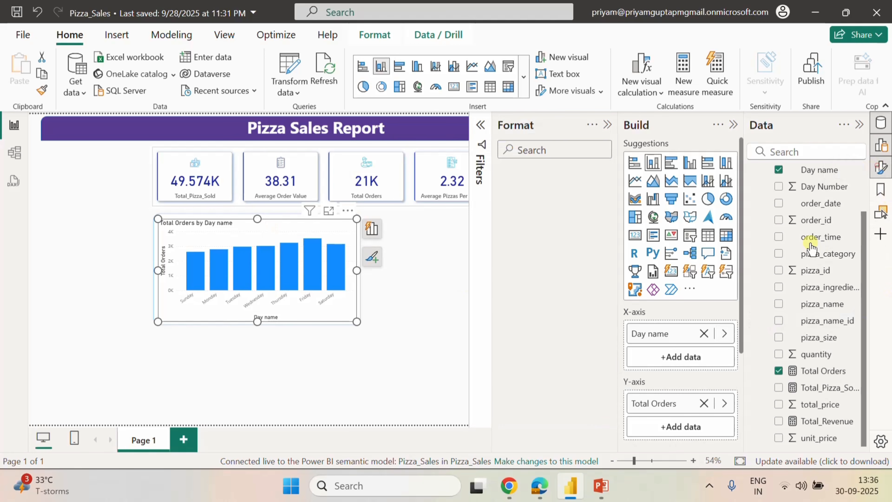
click(734, 125)
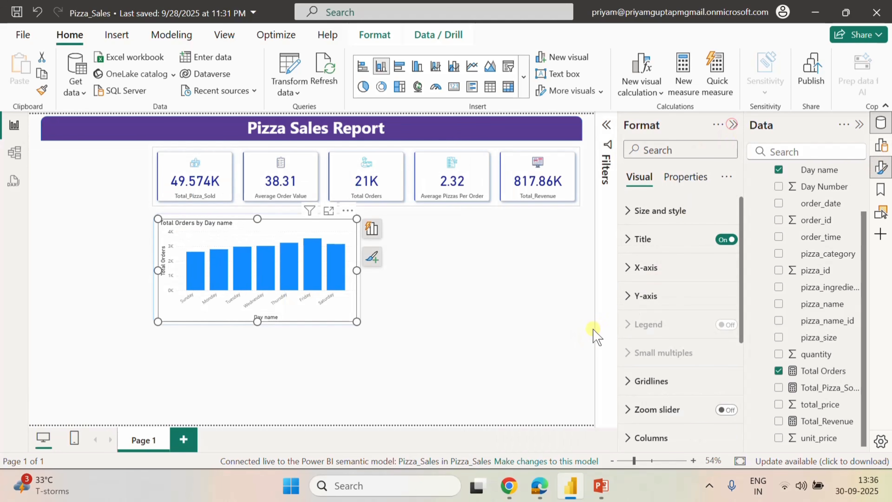
Turn off the X-axis title of the Total Orders by Day name chart.
click(629, 212)
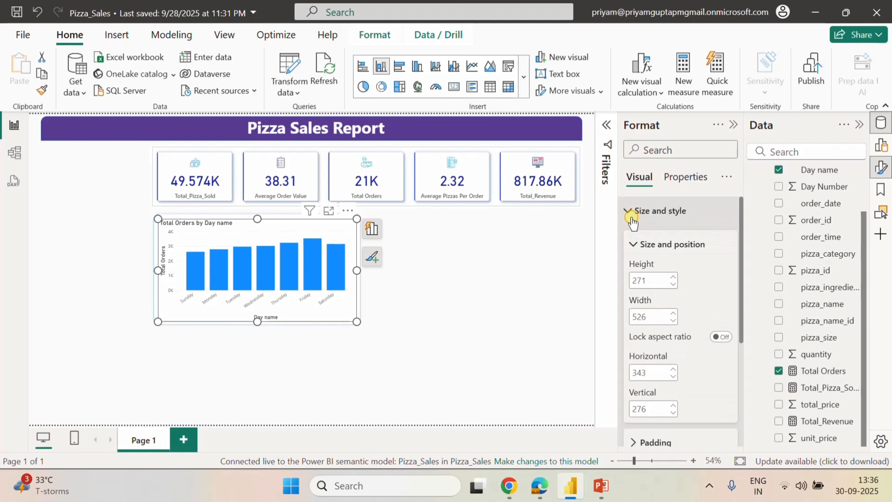
scroll(709, 346, down, 3)
scroll(709, 346, down, 4)
scroll(695, 271, up, 2)
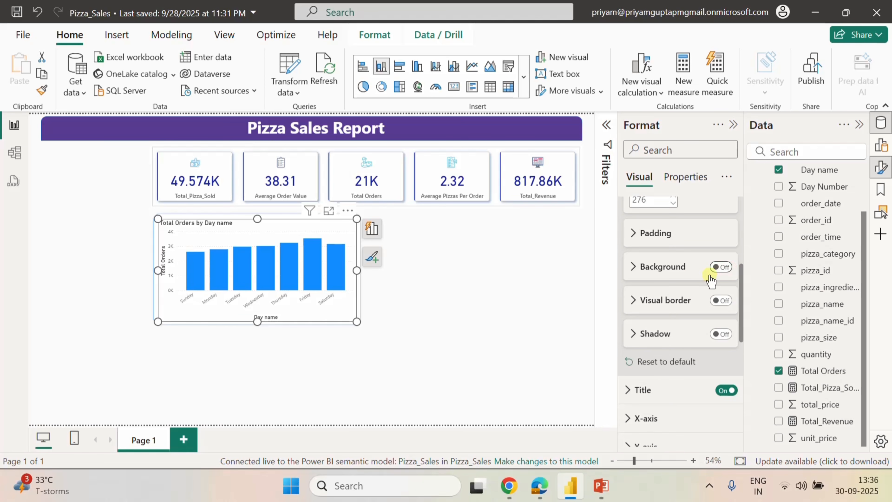
scroll(671, 359, down, 3)
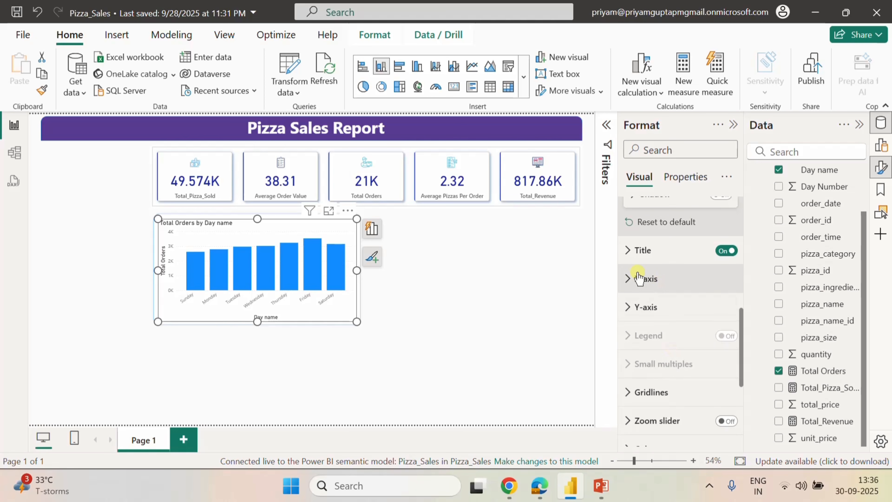
click(627, 278)
scroll(700, 346, down, 4)
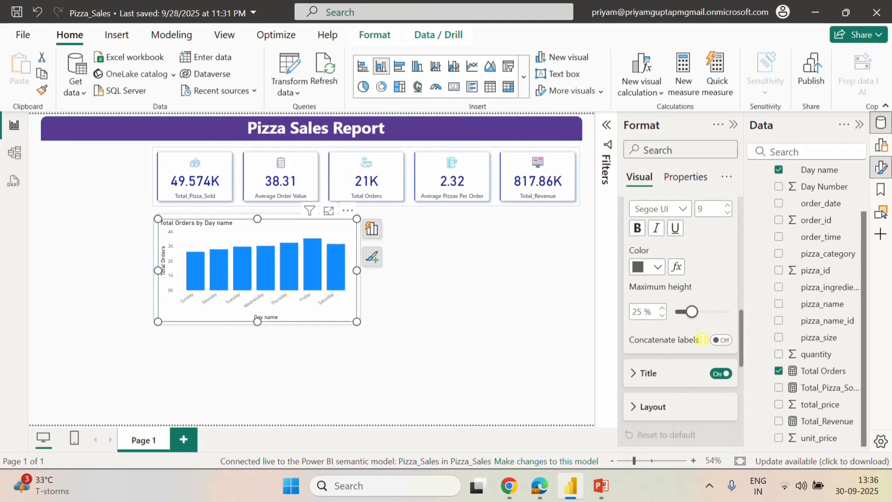
click(718, 373)
Turn off the Y-axis title of the Total Orders by Day name chart.
scroll(723, 369, down, 5)
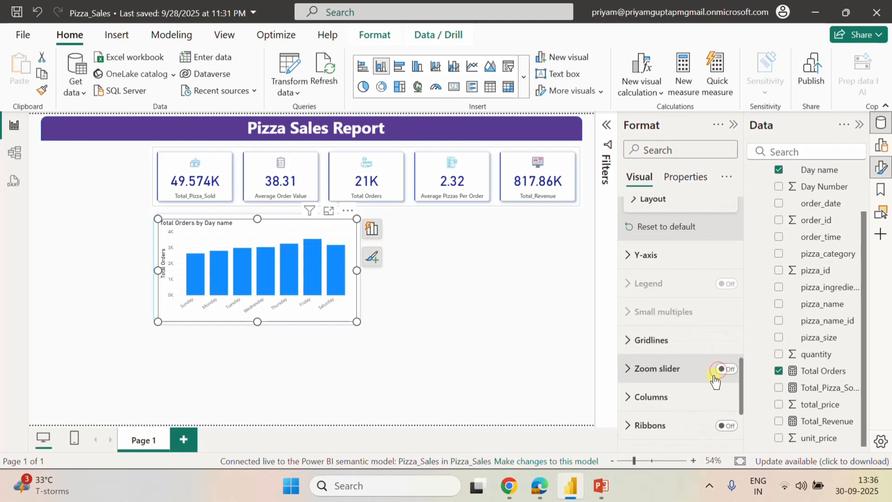
click(635, 262)
scroll(733, 408, down, 2)
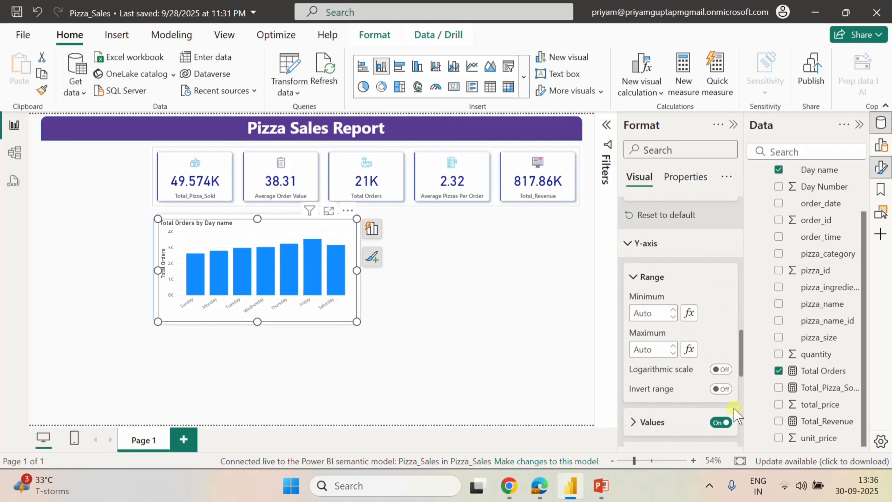
click(723, 397)
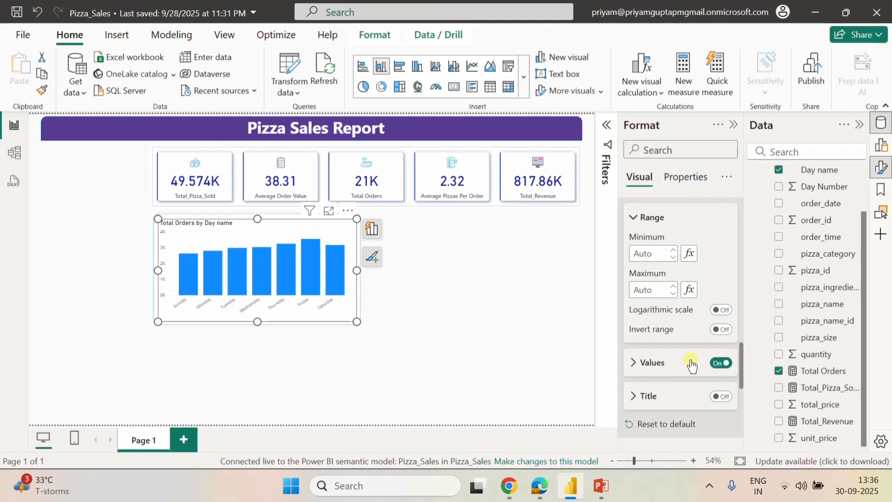
Turn off the horizontal gridlines of the Total Orders by Day name chart.
scroll(690, 363, down, 5)
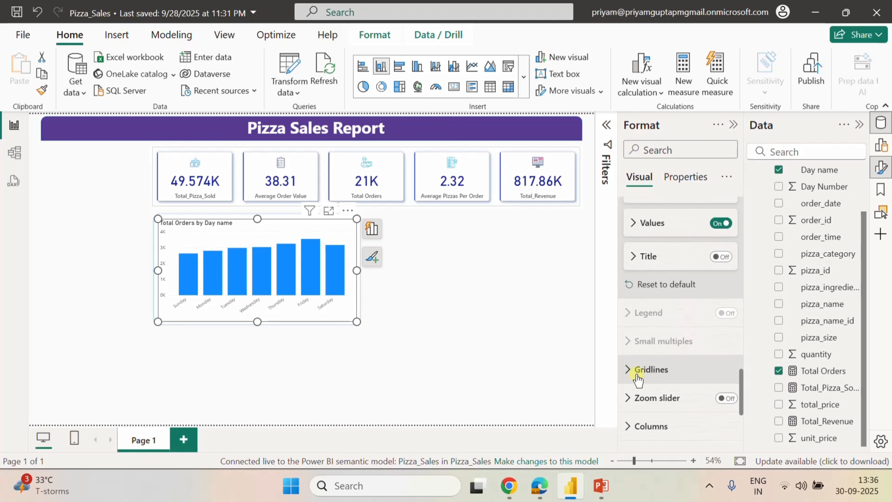
click(682, 383)
scroll(683, 385, down, 5)
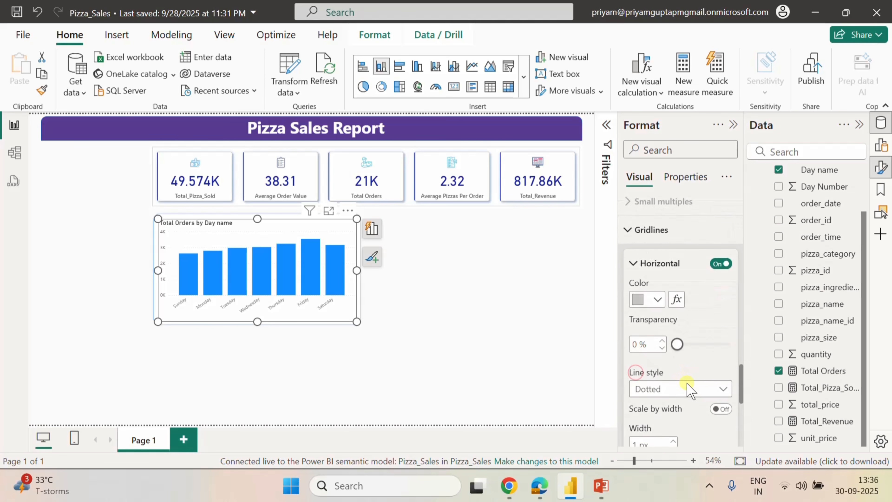
click(719, 263)
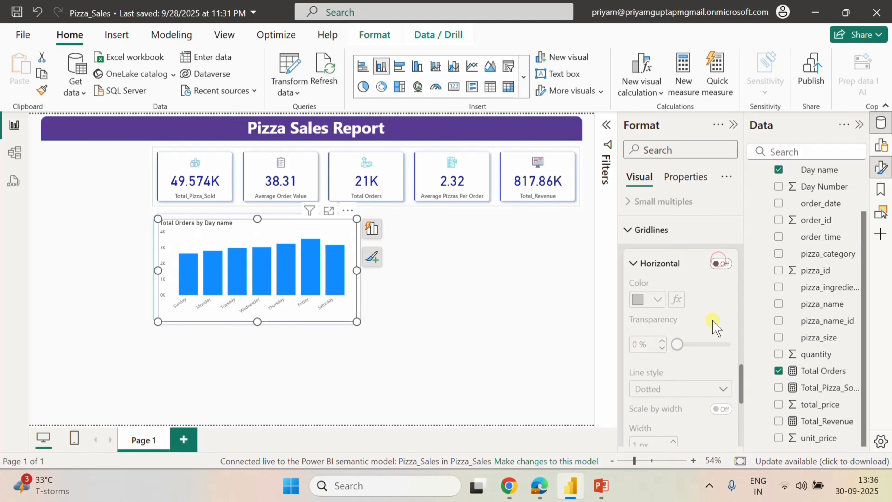
Set up conditional formatting for the chart's column color with the Gradient format style based on Total Orders.
scroll(714, 326, down, 6)
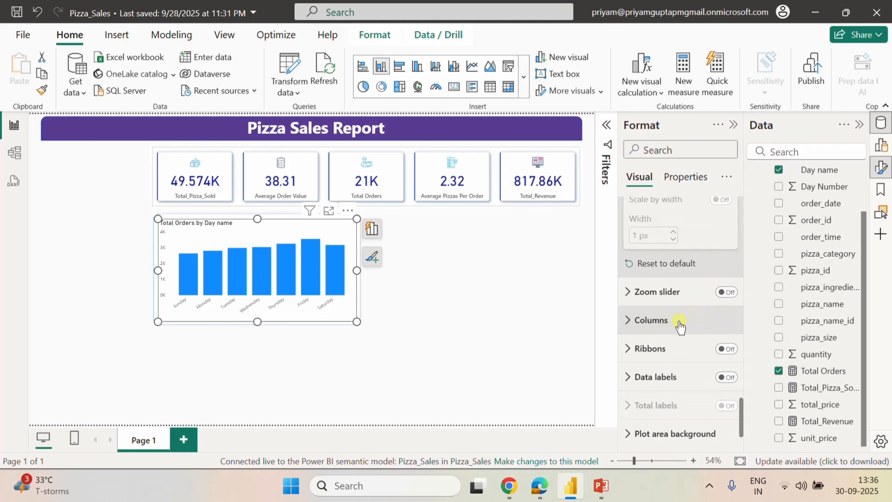
click(633, 331)
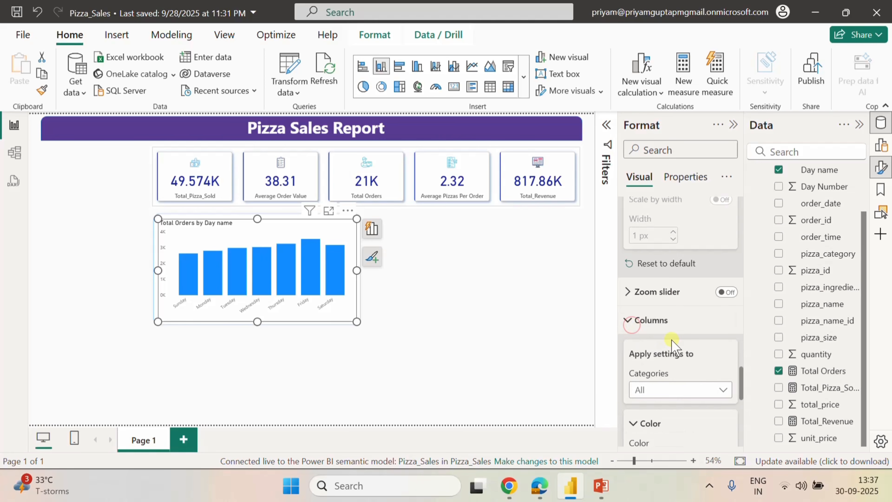
scroll(676, 341, down, 5)
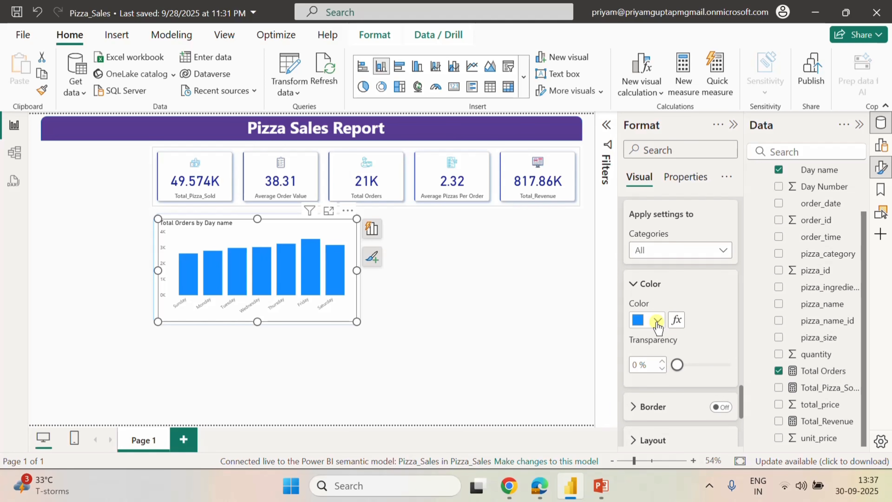
click(672, 320)
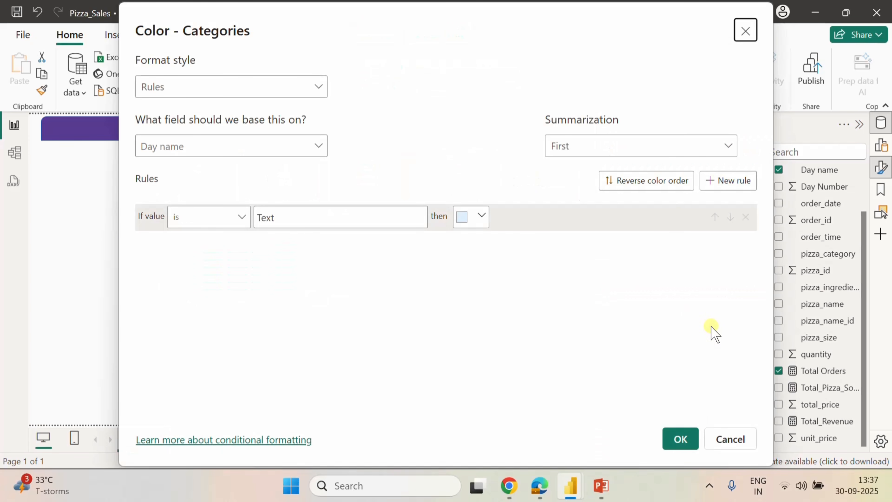
click(311, 85)
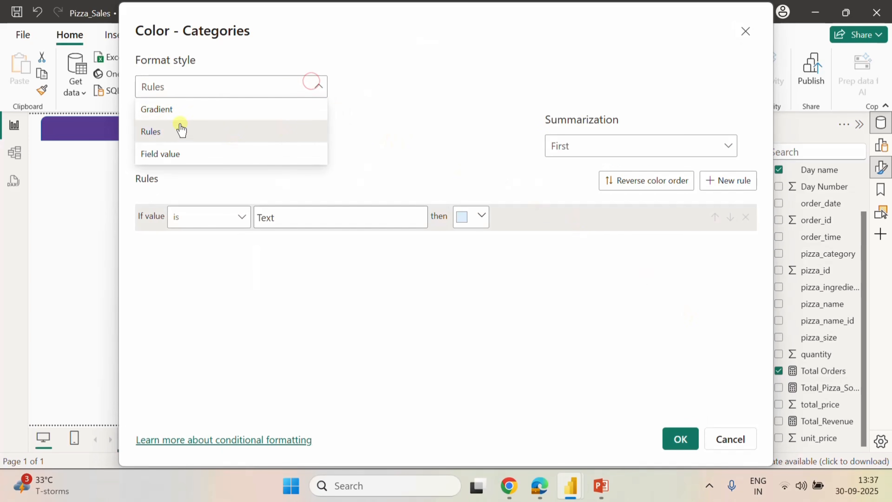
click(165, 111)
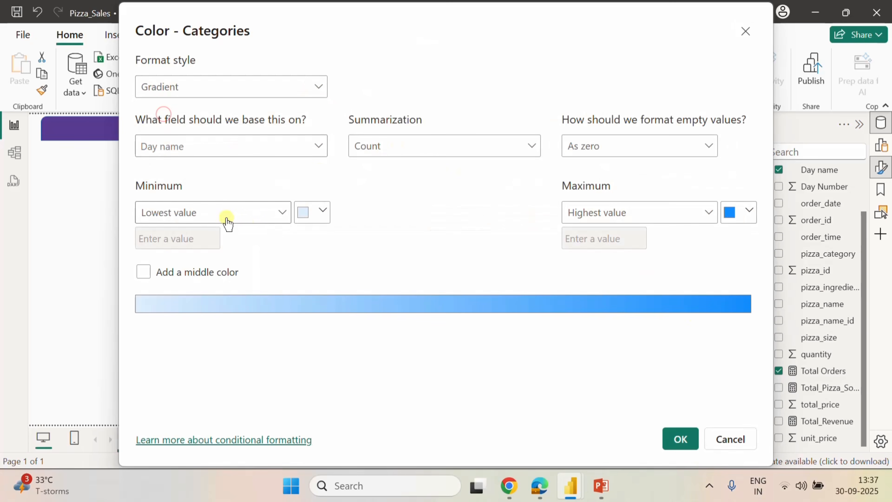
click(316, 156)
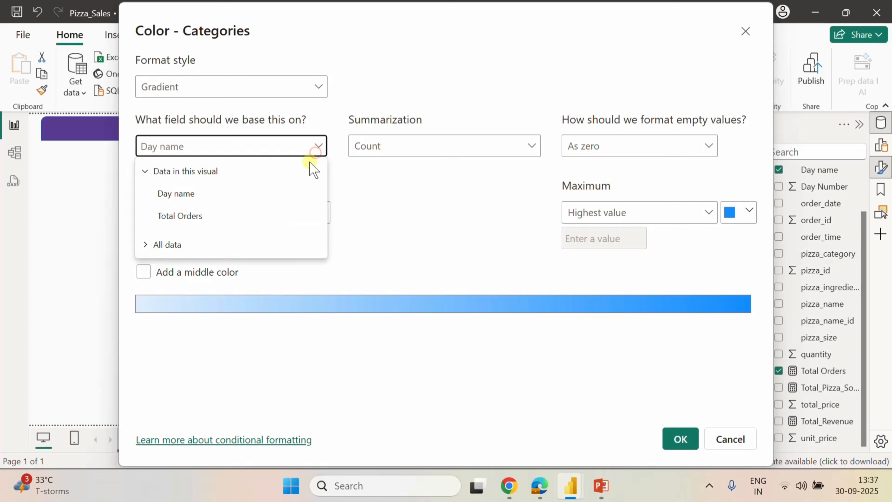
click(172, 218)
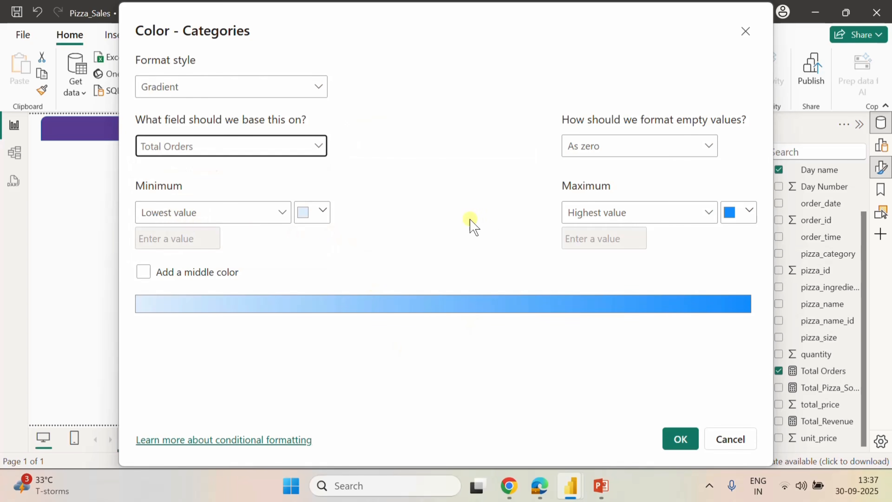
Set the gradient's minimum color for the lowest value to the custom hex color #EB895F.
click(323, 213)
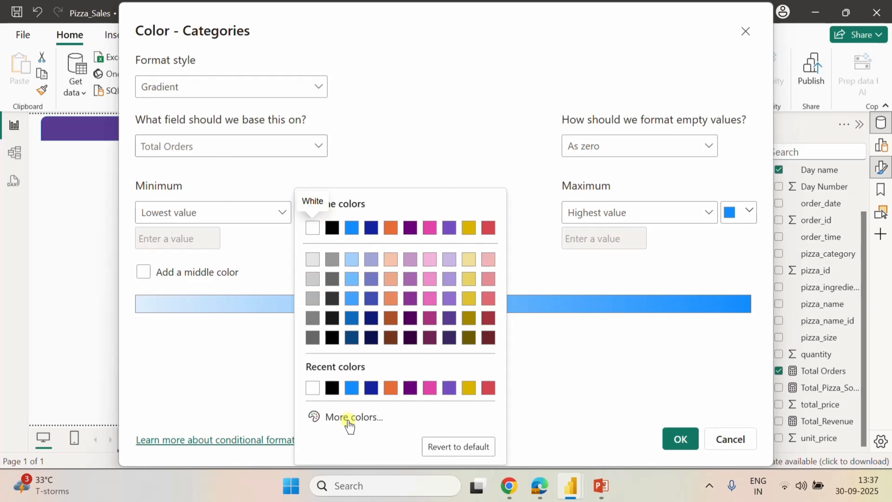
click(350, 420)
drag(349, 406, 288, 404)
key(BackSpace)
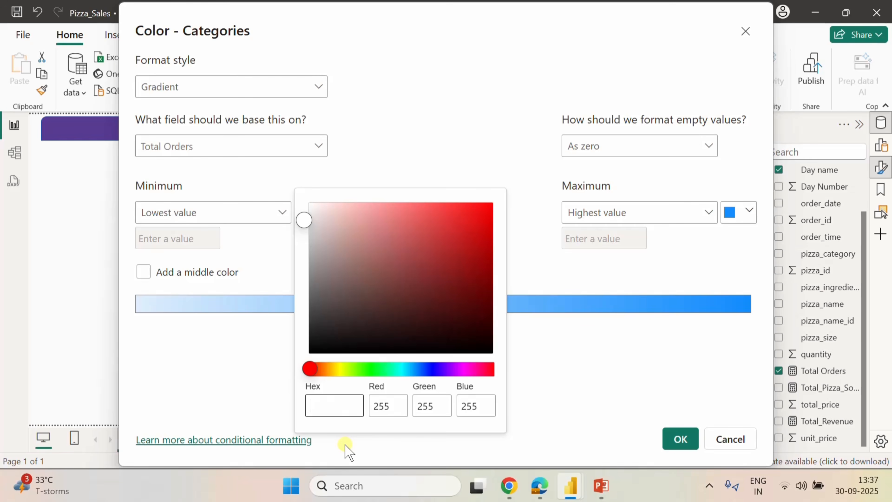
text(eb895)
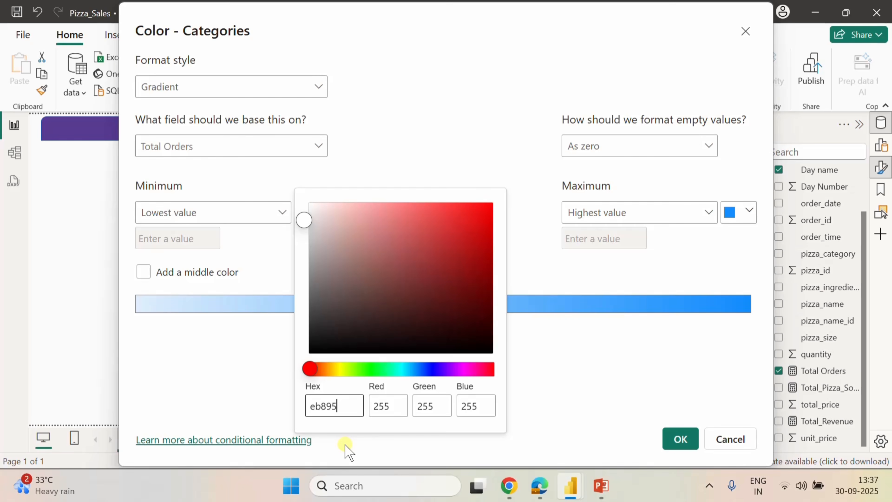
text(f)
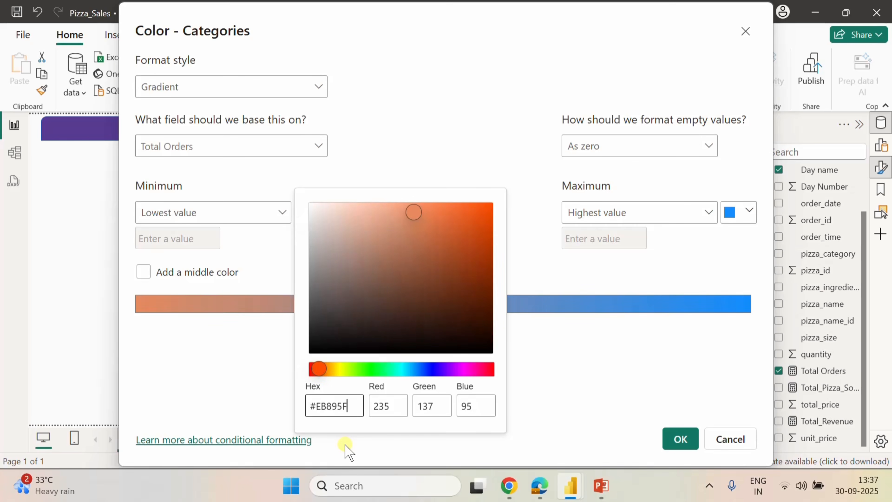
click(679, 438)
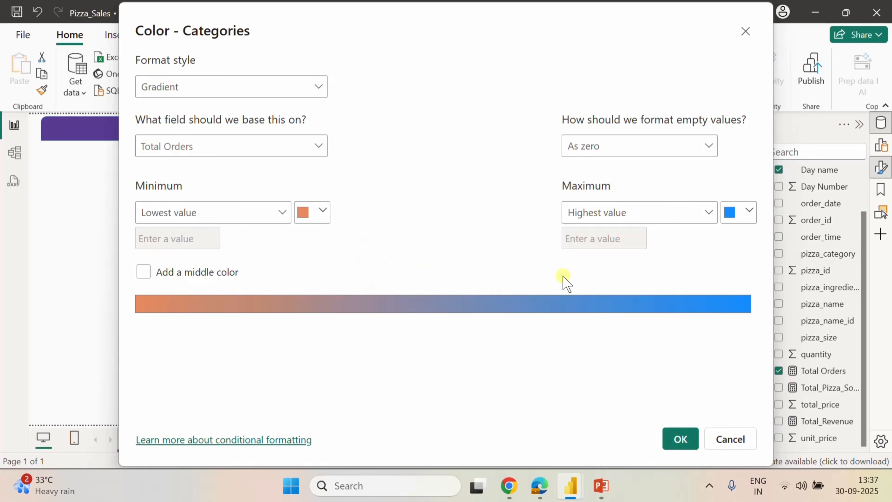
Set the gradient's maximum color for the highest value to #73361C and apply the conditional formatting to the columns.
click(749, 211)
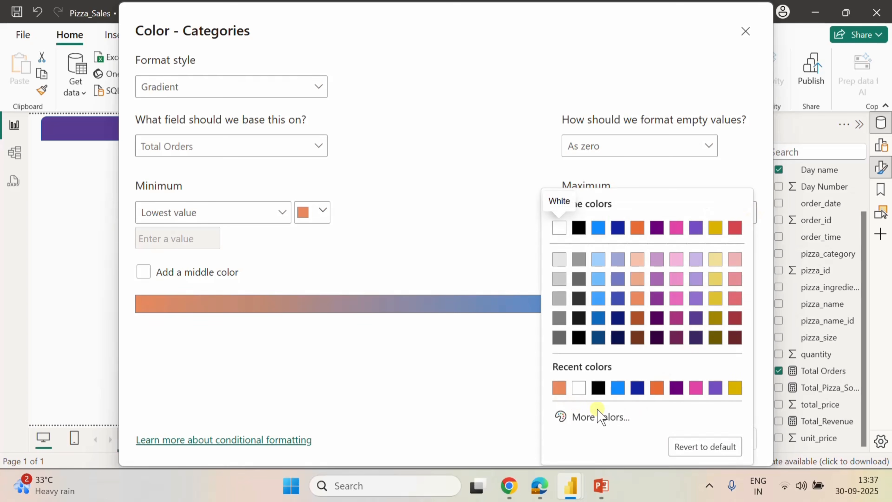
click(597, 417)
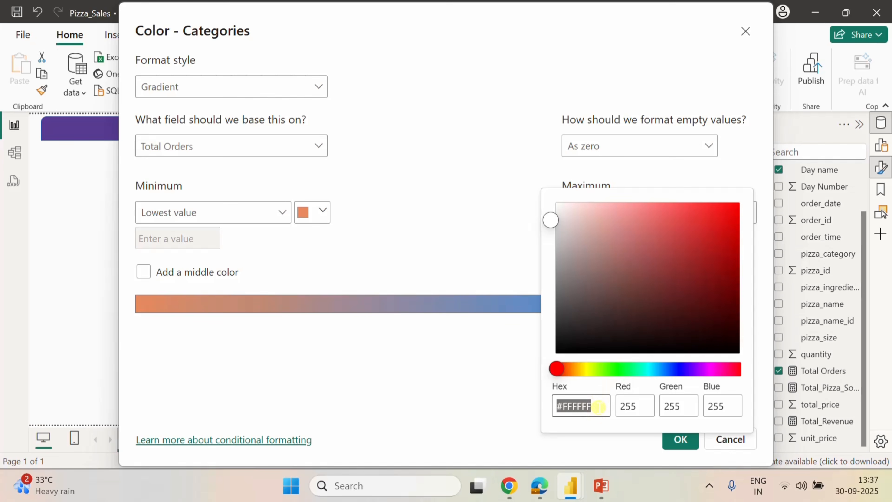
mouse_move(599, 407)
mouse_down()
mouse_move(519, 404)
mouse_move(613, 408)
mouse_up()
key(BackSpace)
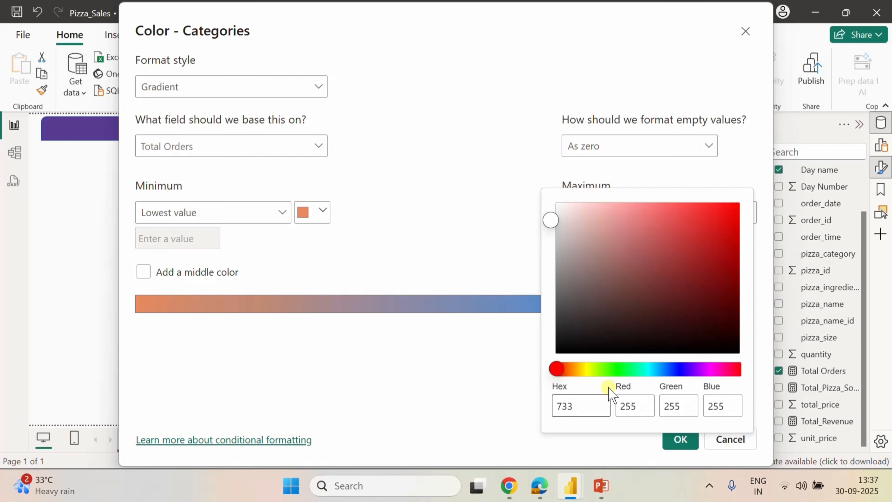
text(73361C)
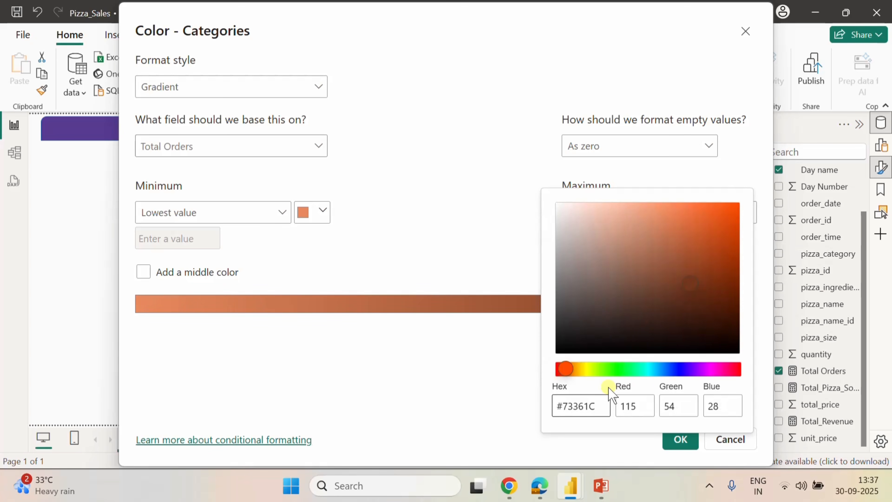
click(680, 441)
click(680, 443)
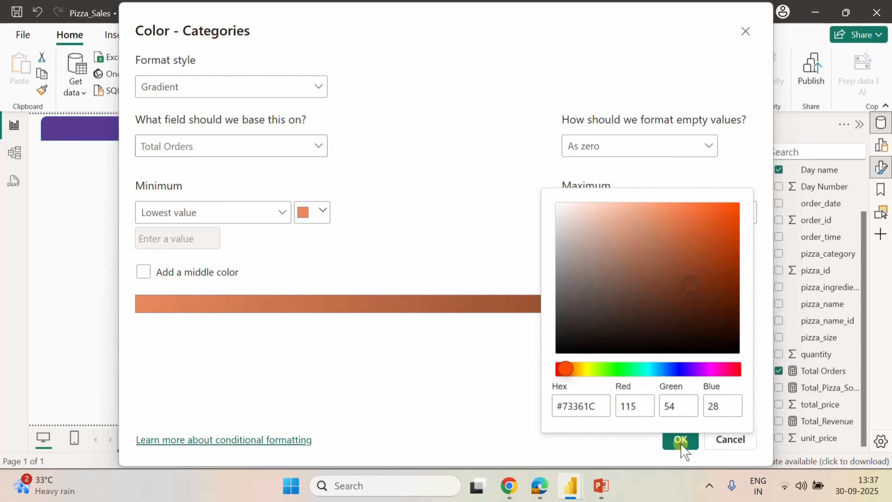
click(680, 443)
click(606, 383)
click(677, 443)
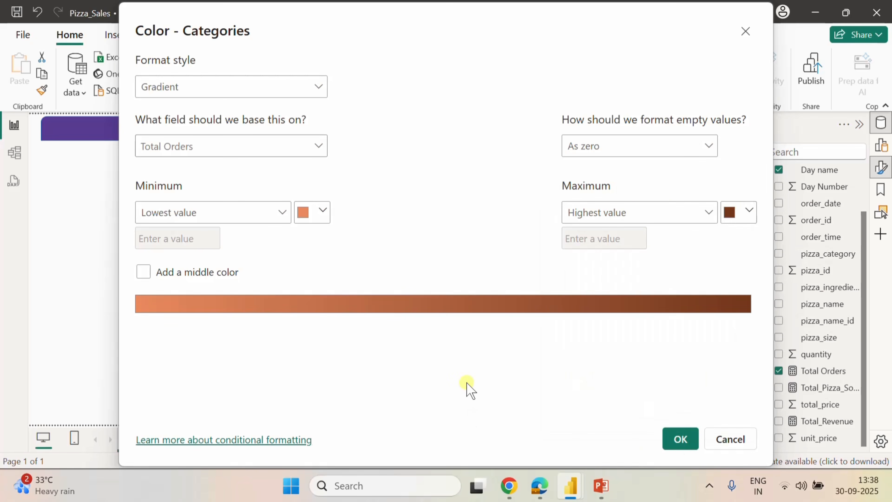
click(681, 442)
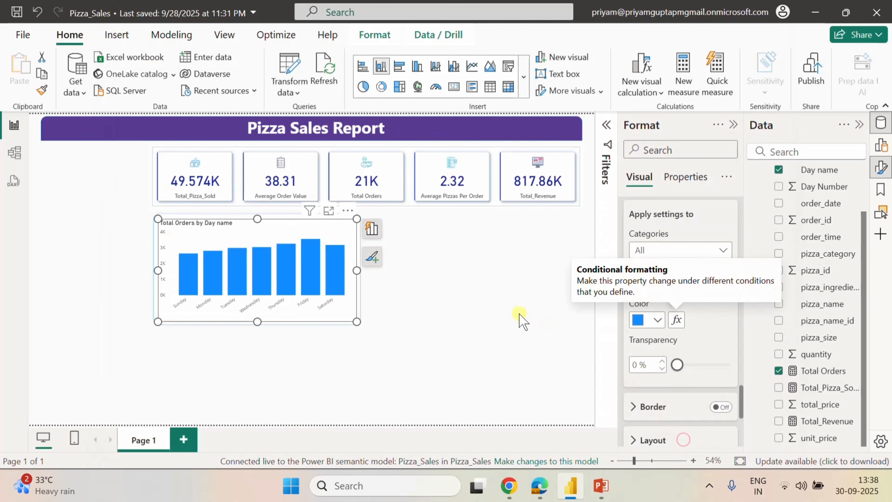
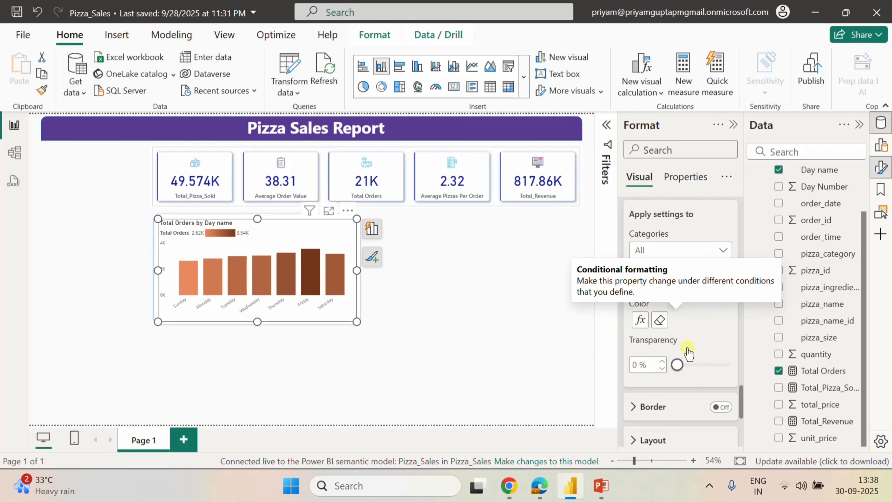
Turn off the legend of the Total Orders by Day name chart.
scroll(694, 318, down, 5)
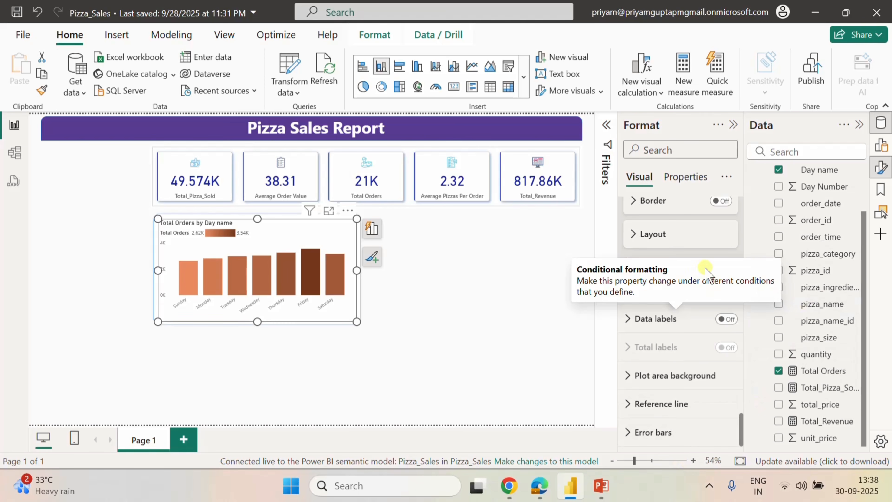
click(561, 242)
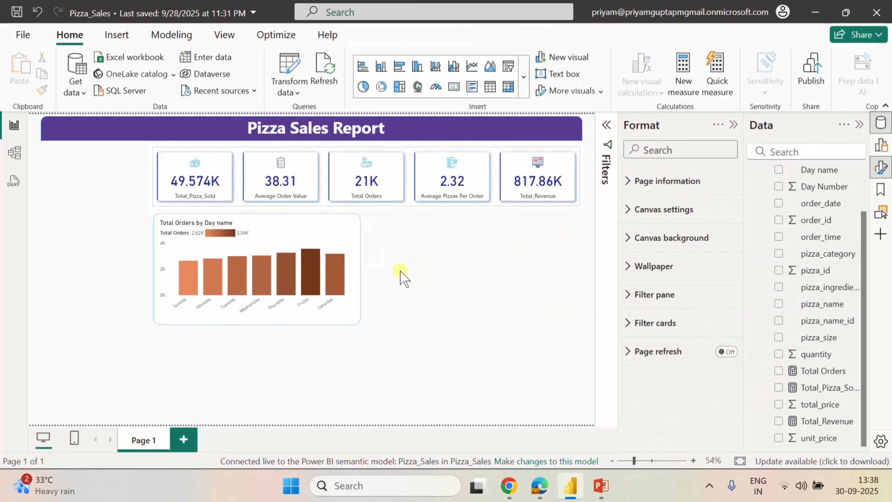
click(338, 244)
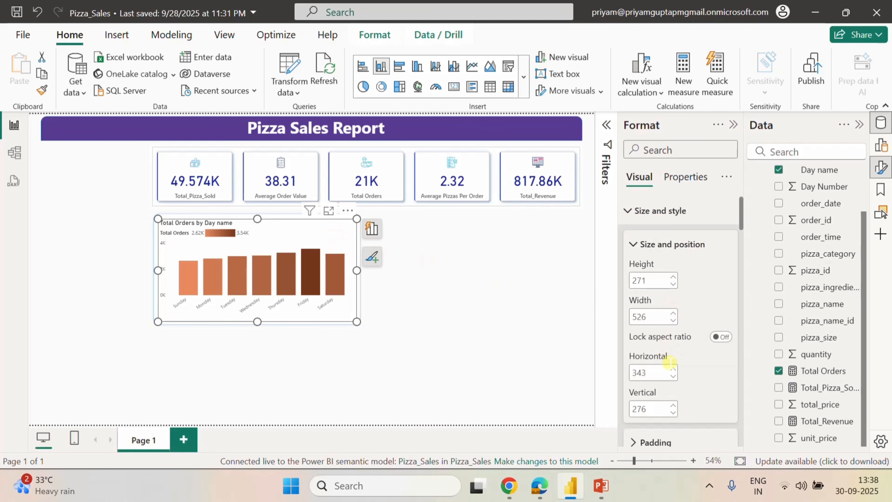
click(632, 243)
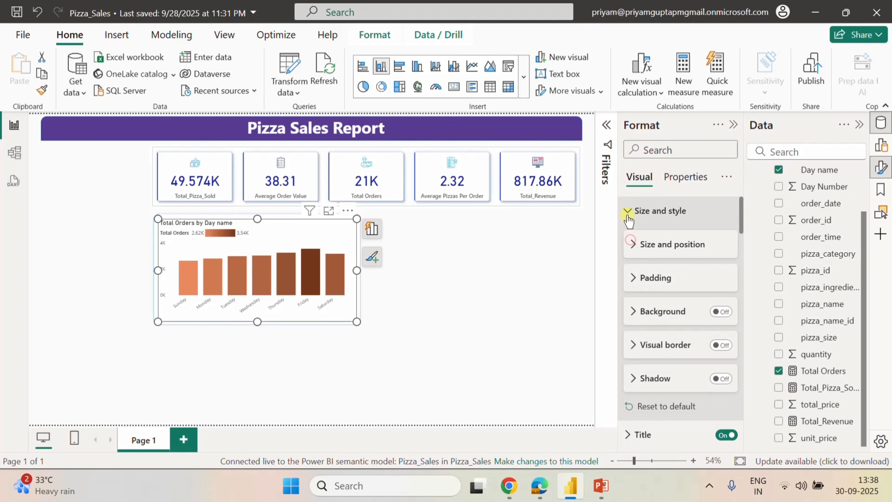
click(628, 215)
click(627, 269)
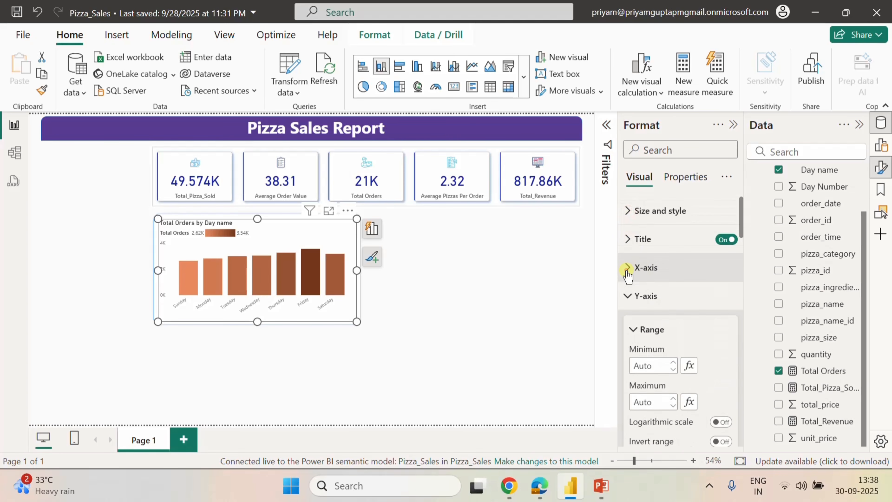
click(628, 297)
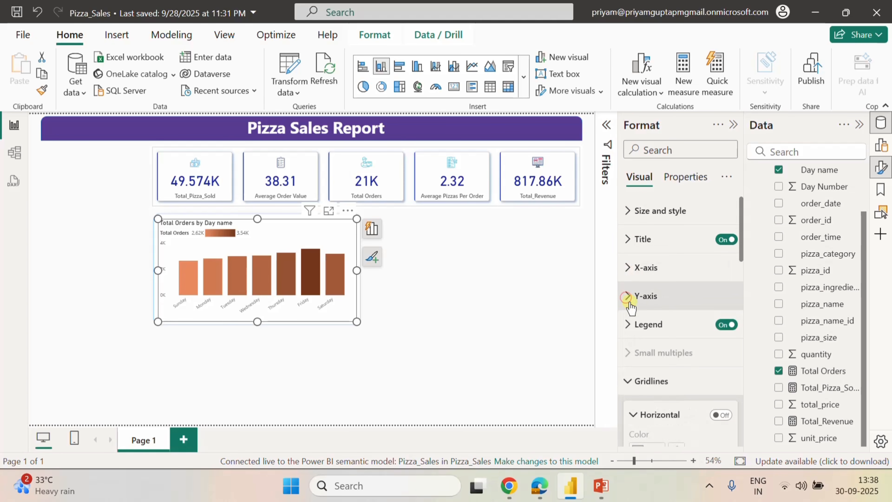
click(732, 327)
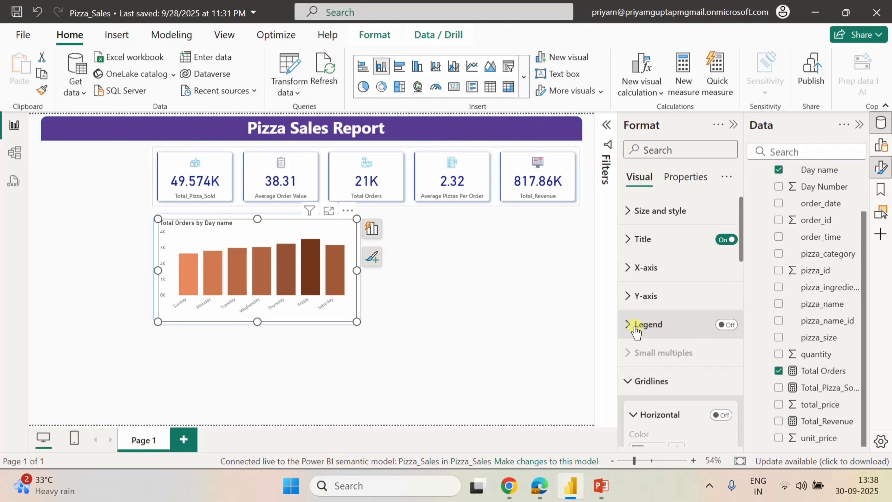
Turn on data labels for the columns of the Total Orders by Day name chart.
click(628, 391)
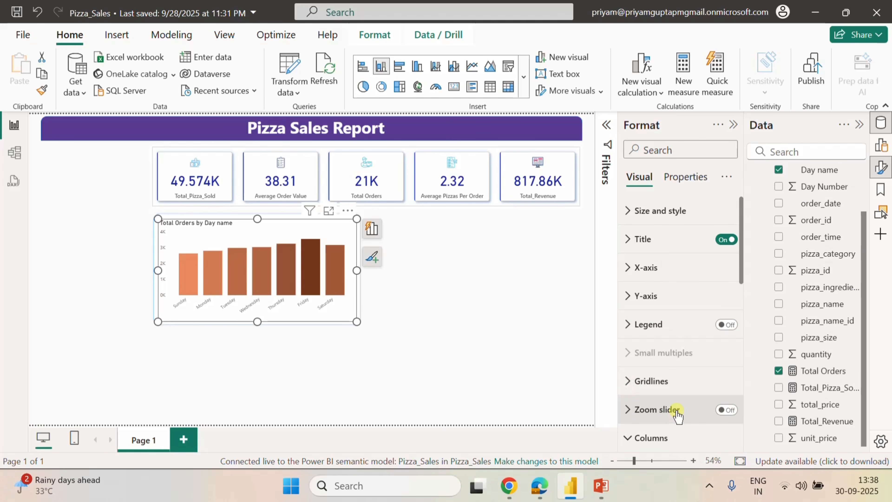
scroll(677, 415, down, 8)
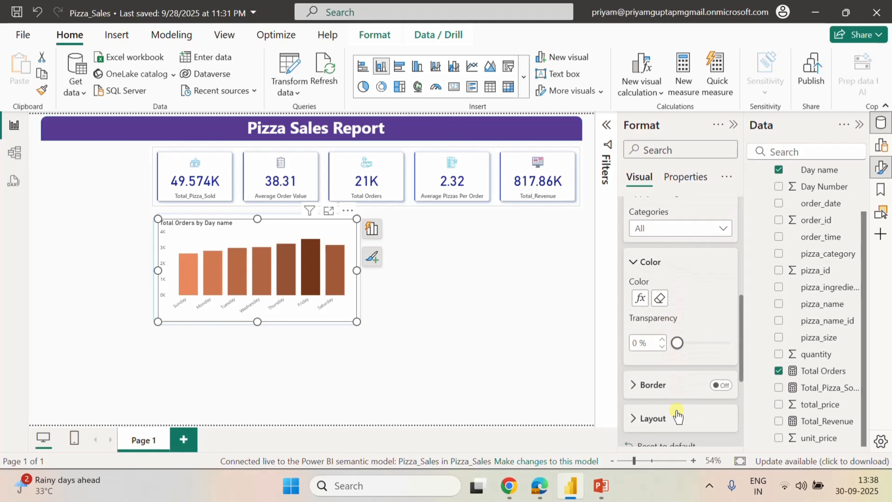
scroll(677, 416, down, 5)
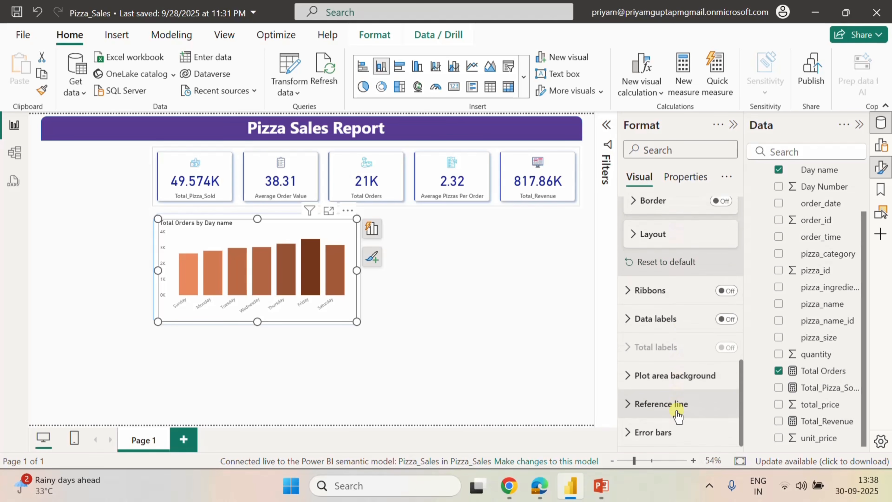
click(629, 320)
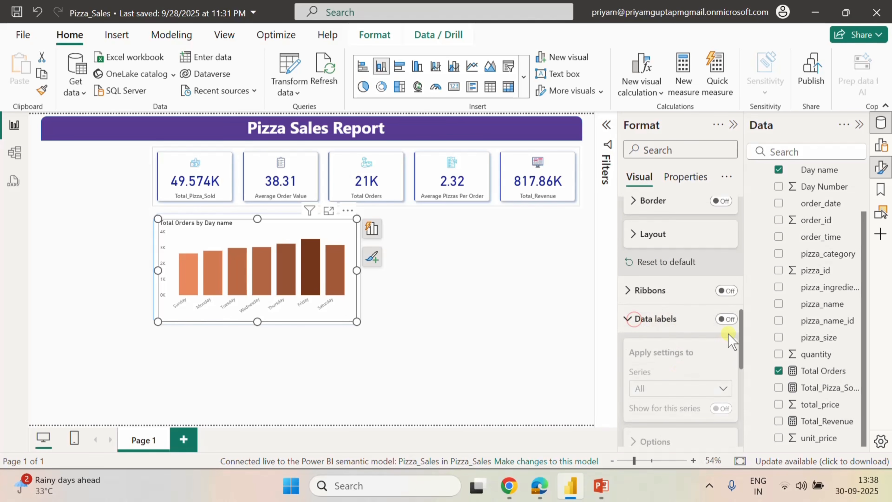
click(727, 320)
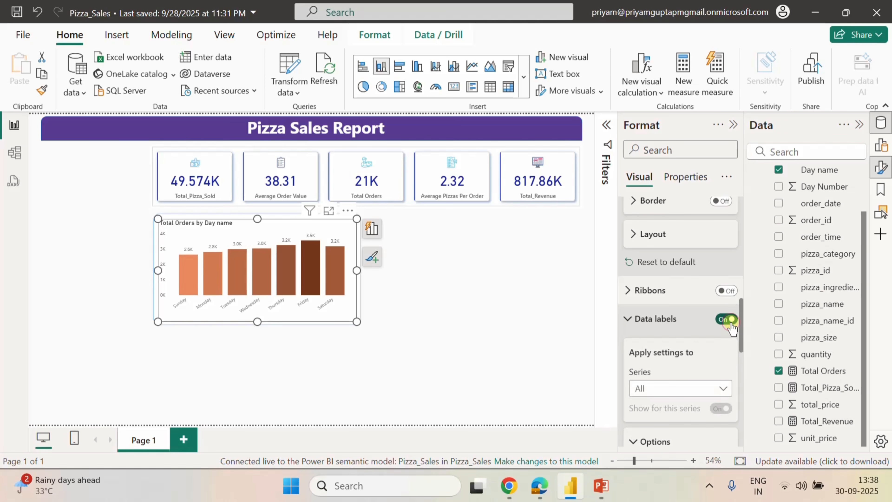
scroll(700, 367, down, 3)
scroll(699, 364, down, 10)
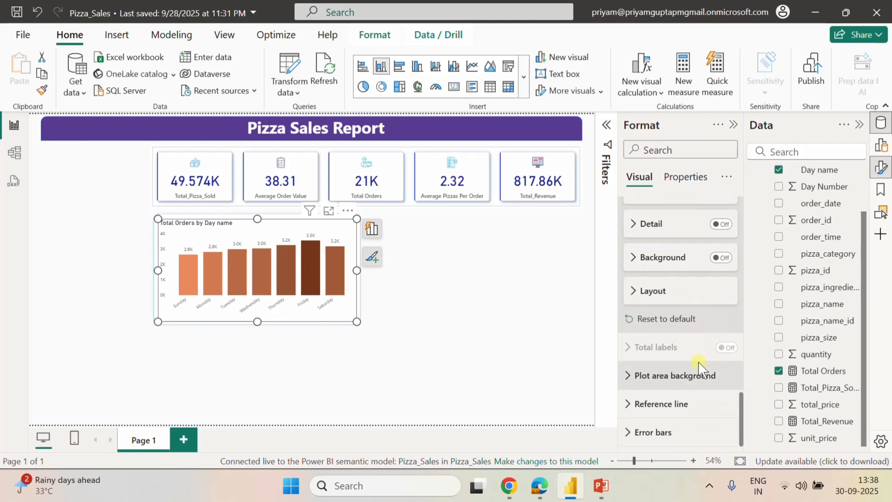
Find the column spacing options by searching the format settings for "spac" and set the space between categories to 40%.
scroll(698, 362, up, 15)
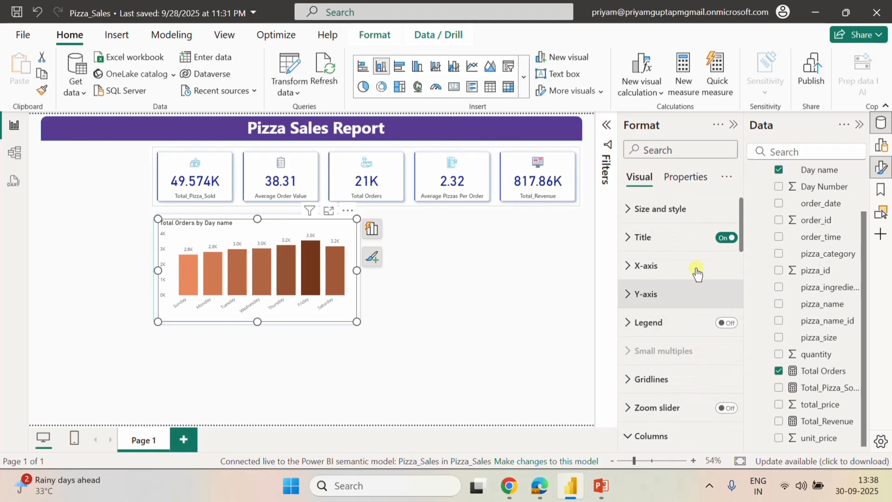
click(671, 153)
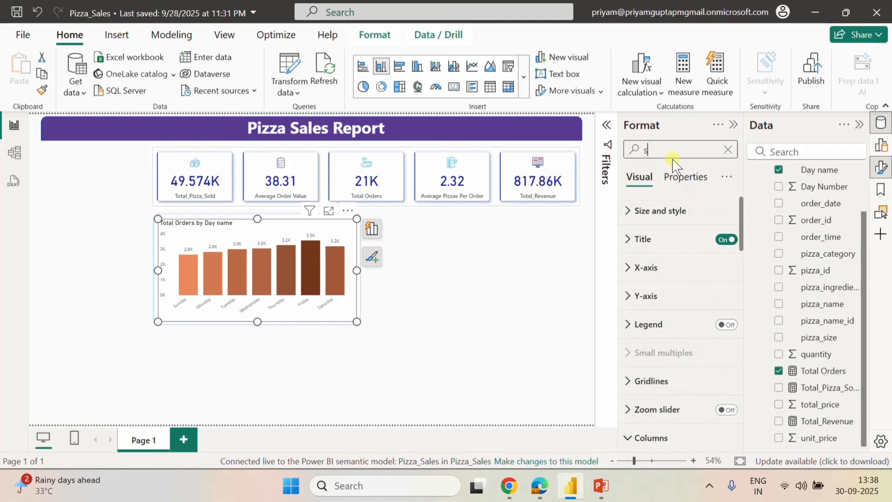
text(spac)
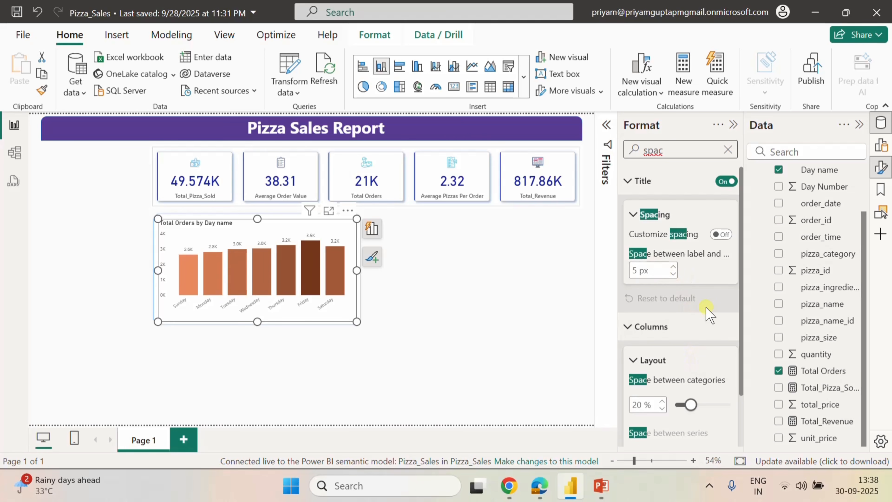
scroll(698, 362, down, 2)
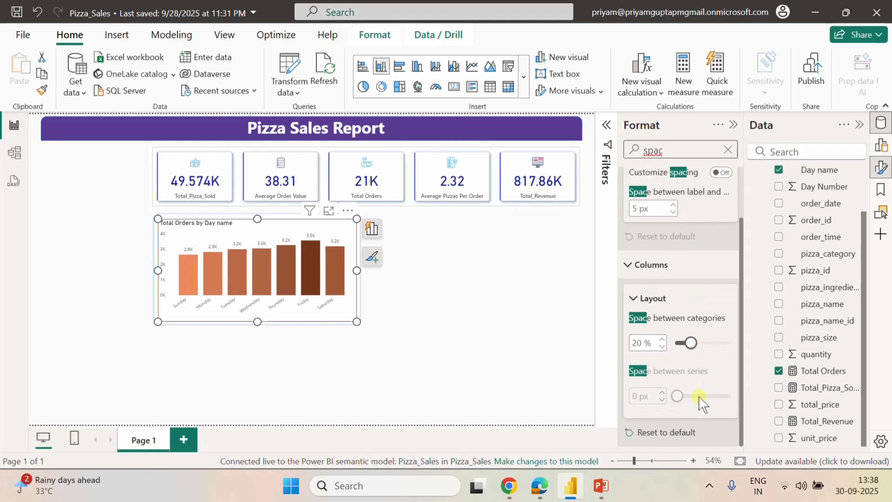
scroll(693, 332, up, 2)
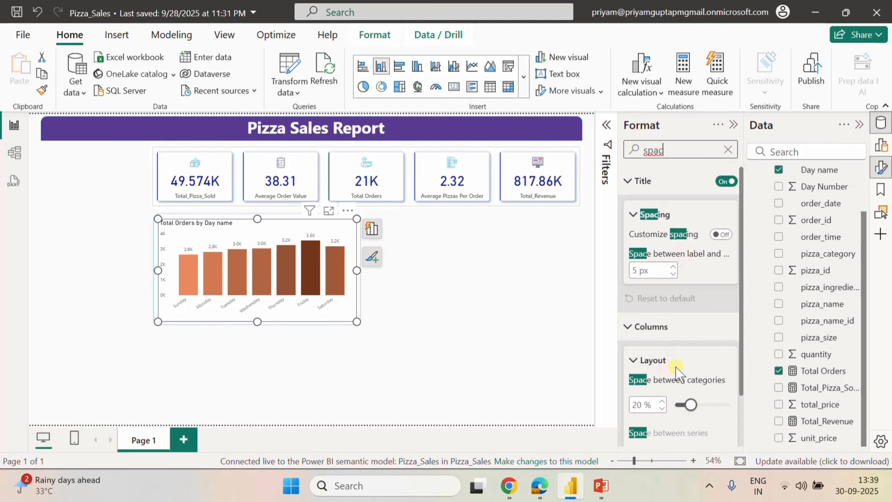
scroll(676, 368, down, 2)
double_click(637, 341)
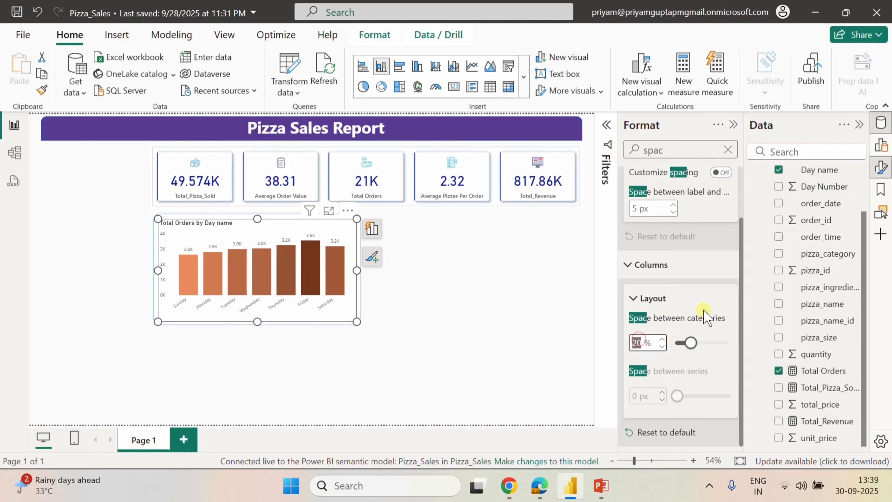
text(40)
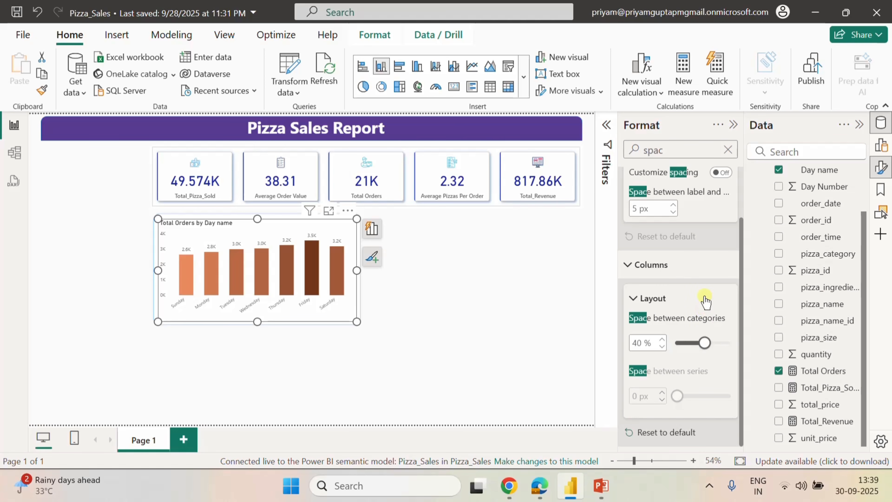
scroll(712, 337, up, 3)
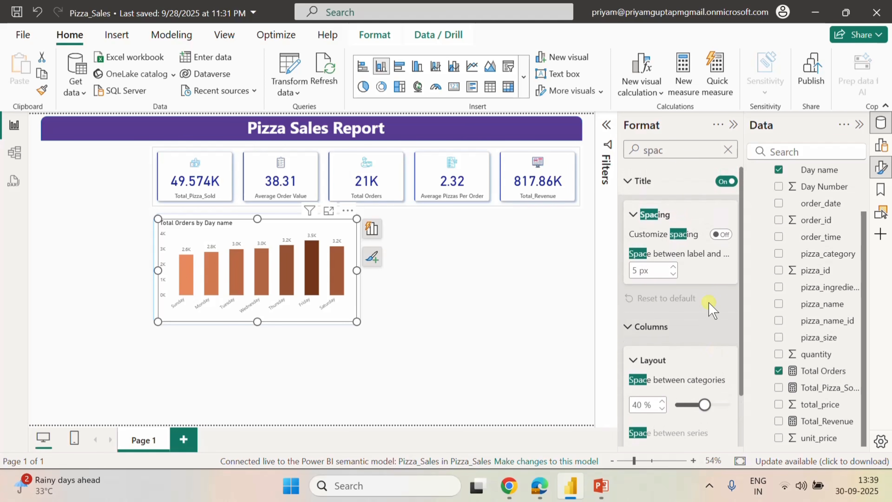
click(628, 181)
click(727, 149)
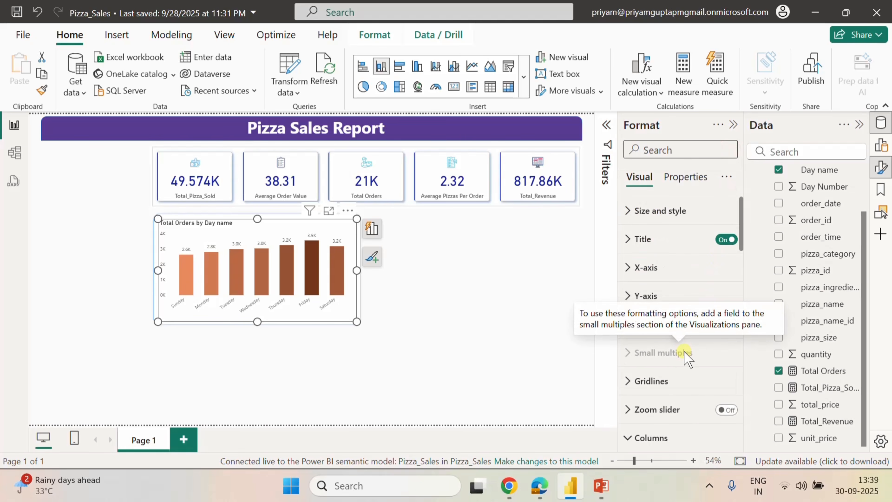
Set the chart's X-axis values to the near-black recent color and font size 10.
click(627, 268)
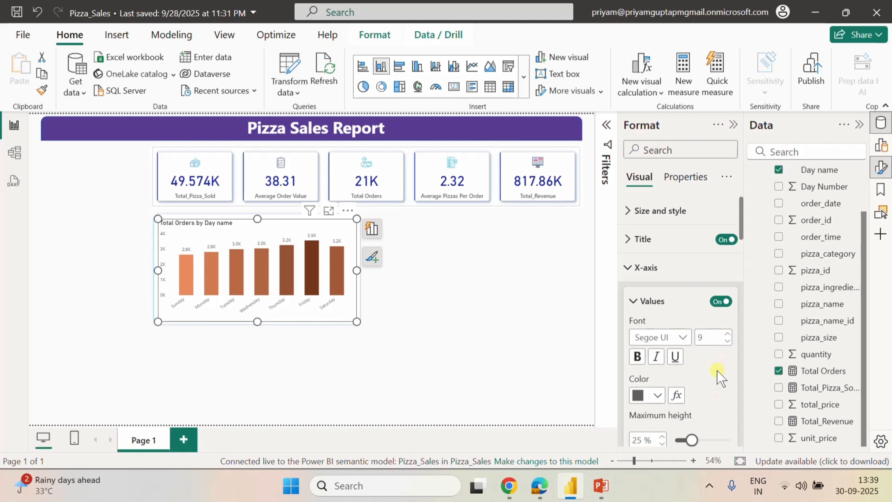
click(722, 302)
click(723, 302)
scroll(694, 379, down, 2)
click(658, 325)
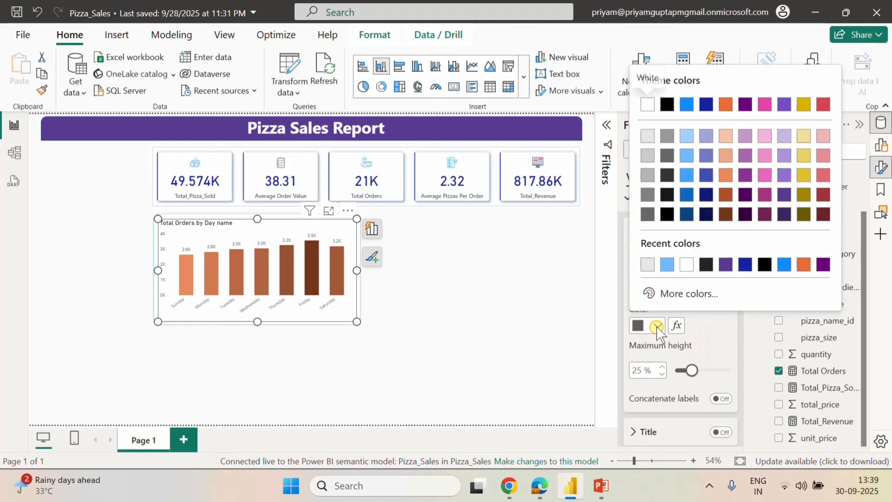
click(706, 264)
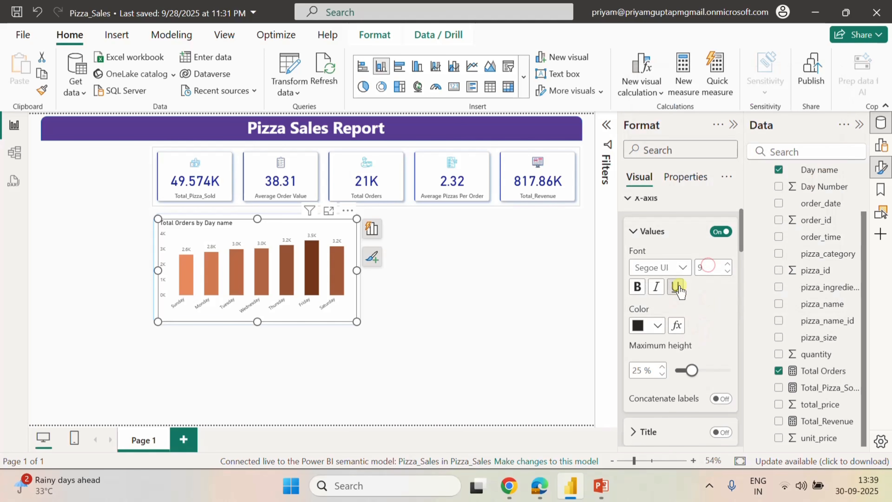
click(726, 264)
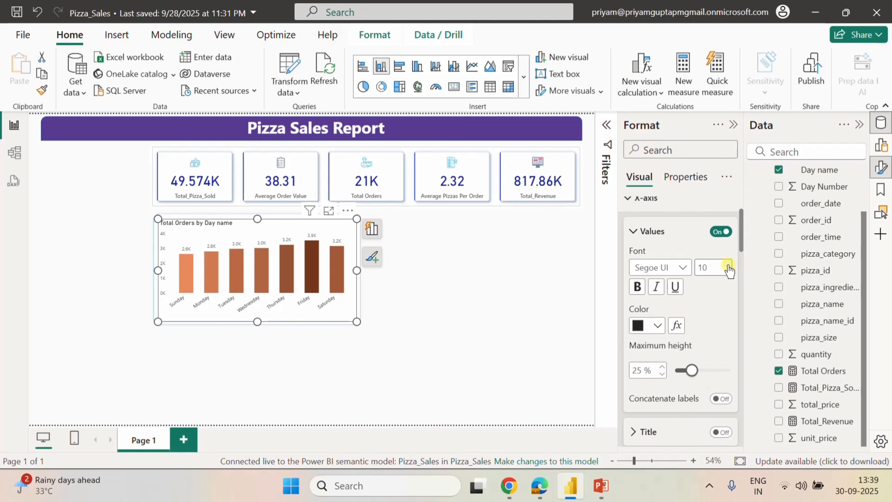
Try the Segoe UI Semibold font on the X-axis values and switch back to Segoe UI.
click(682, 267)
click(675, 179)
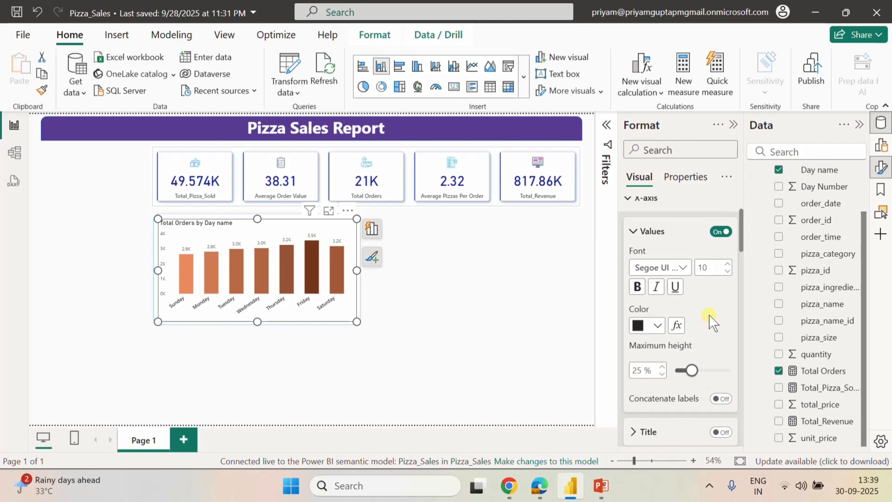
click(683, 267)
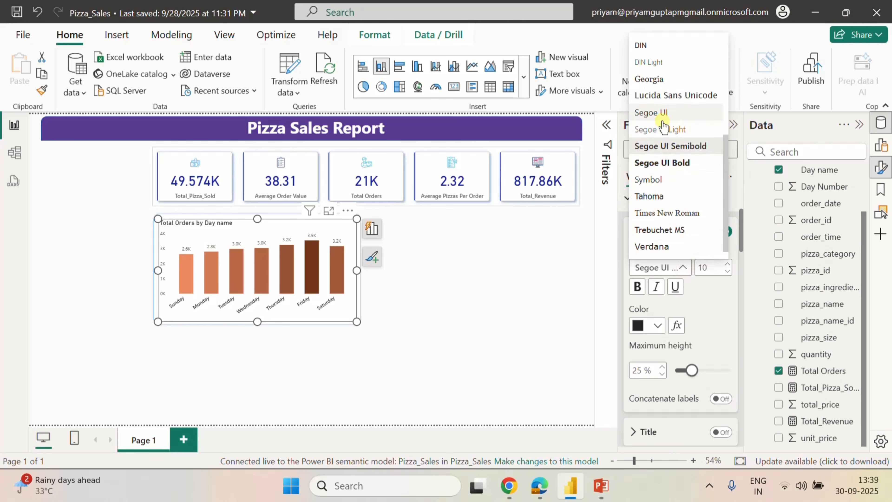
click(660, 113)
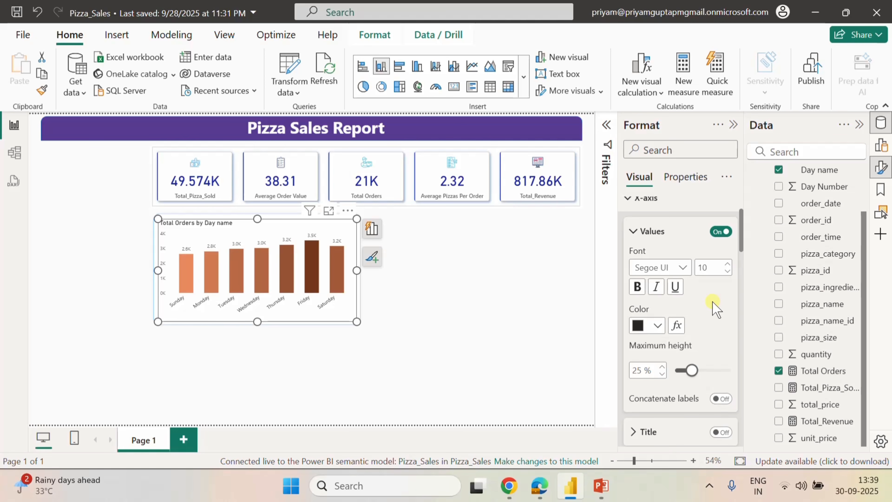
Review the value and layout settings available for the chart's X-axis.
scroll(714, 309, down, 4)
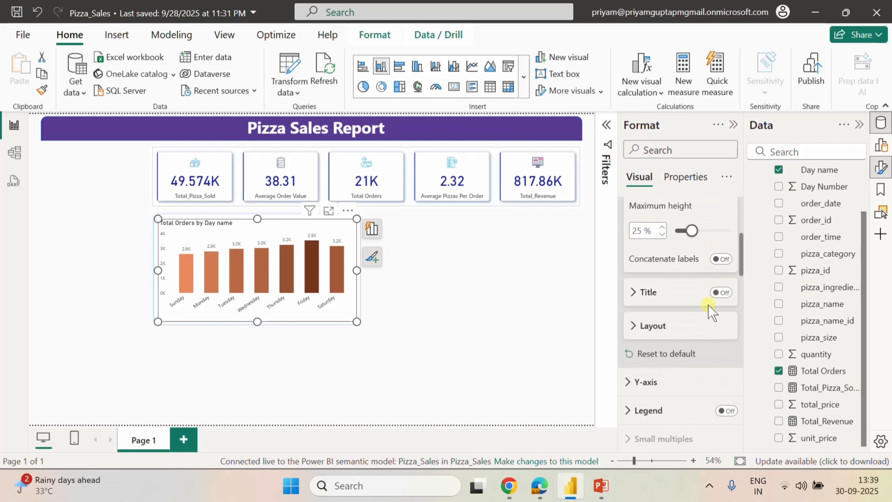
scroll(711, 320, up, 4)
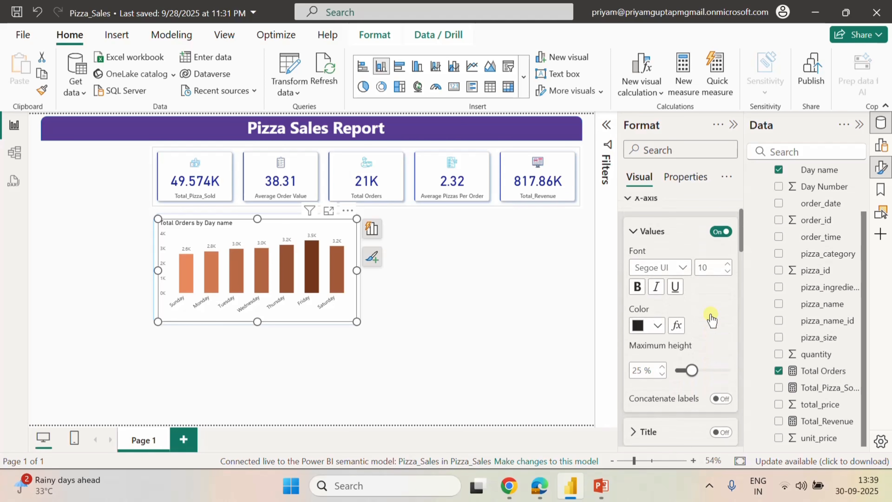
scroll(711, 318, down, 2)
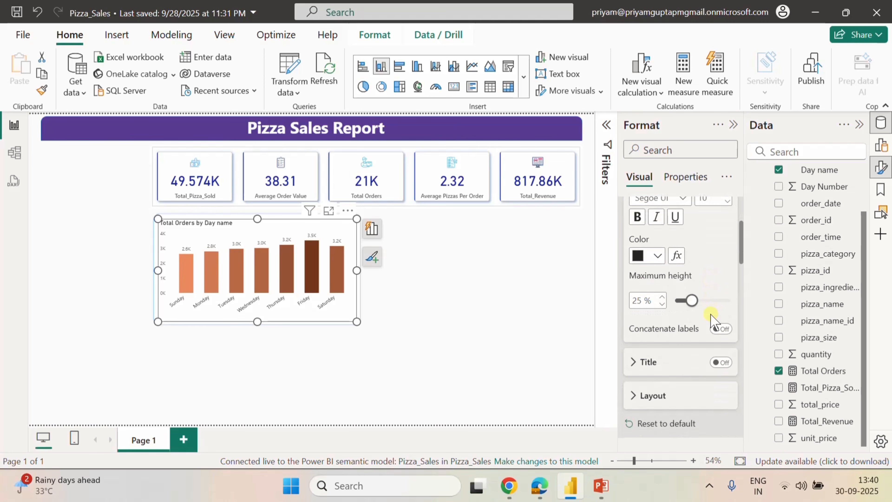
scroll(711, 318, up, 2)
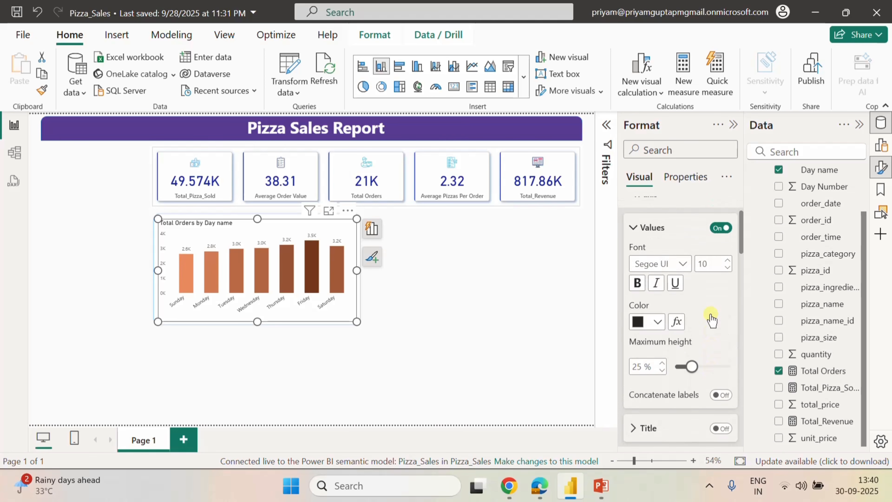
click(634, 232)
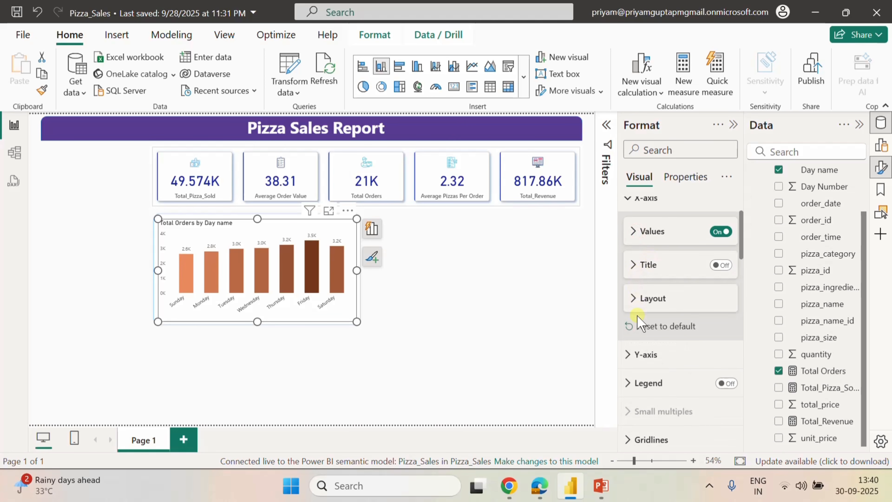
click(634, 299)
scroll(684, 344, down, 4)
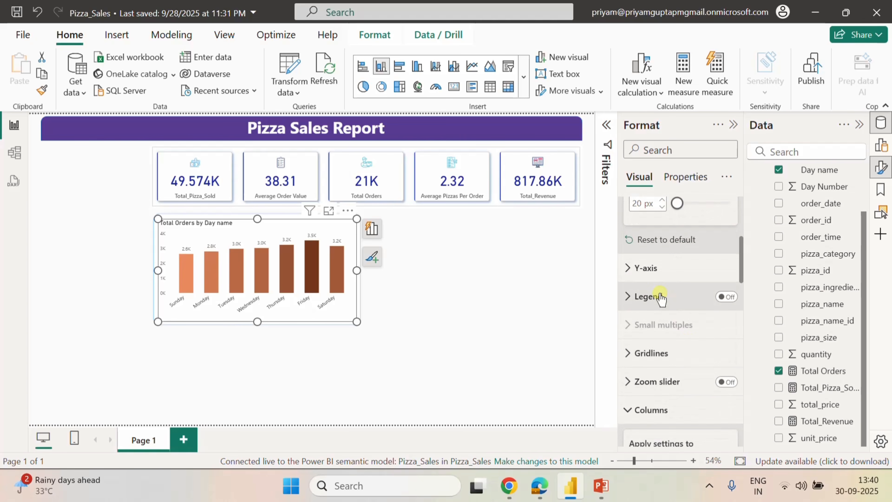
Set the chart's Y-axis values to font size 10 and the near-black recent color.
click(629, 270)
scroll(721, 367, down, 2)
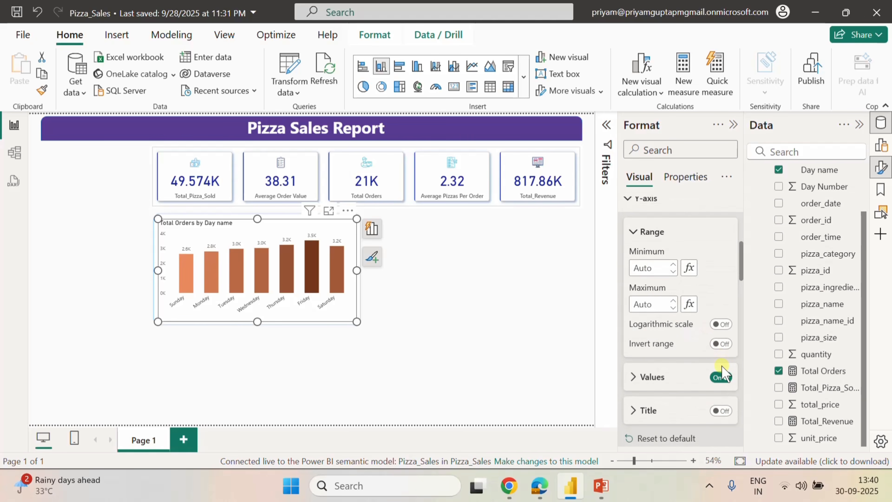
click(634, 375)
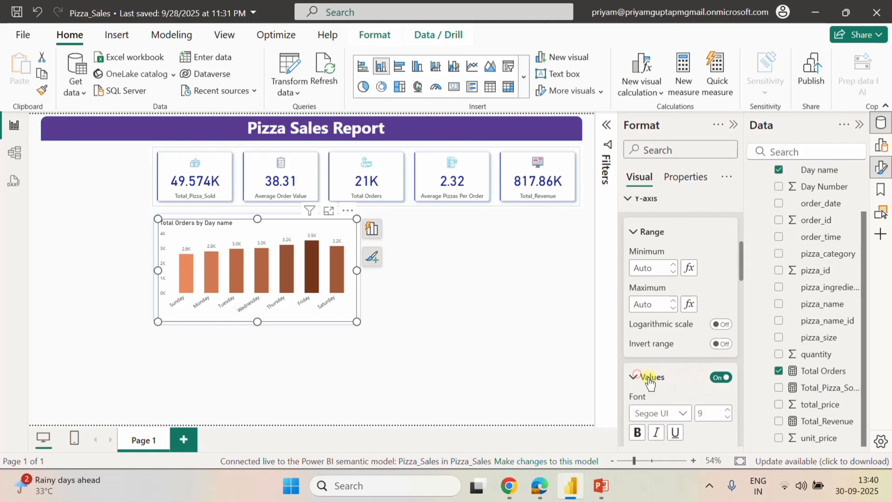
click(723, 377)
click(723, 378)
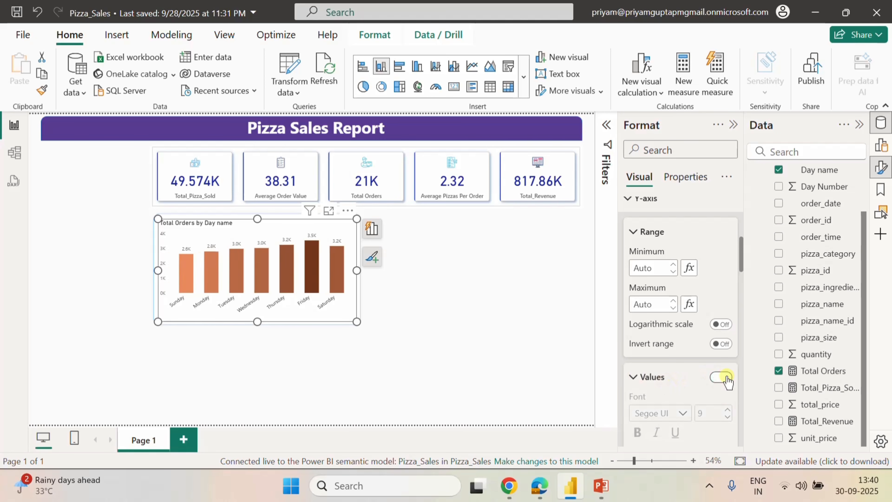
scroll(698, 379, down, 2)
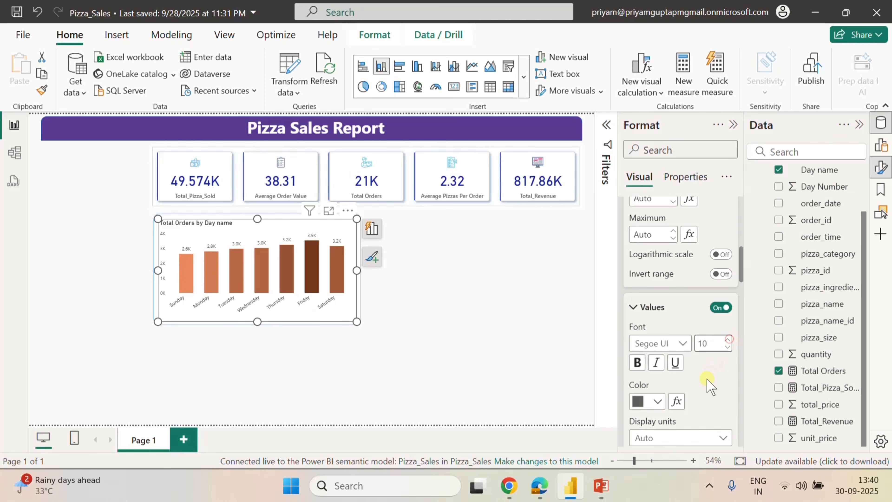
click(657, 401)
click(648, 340)
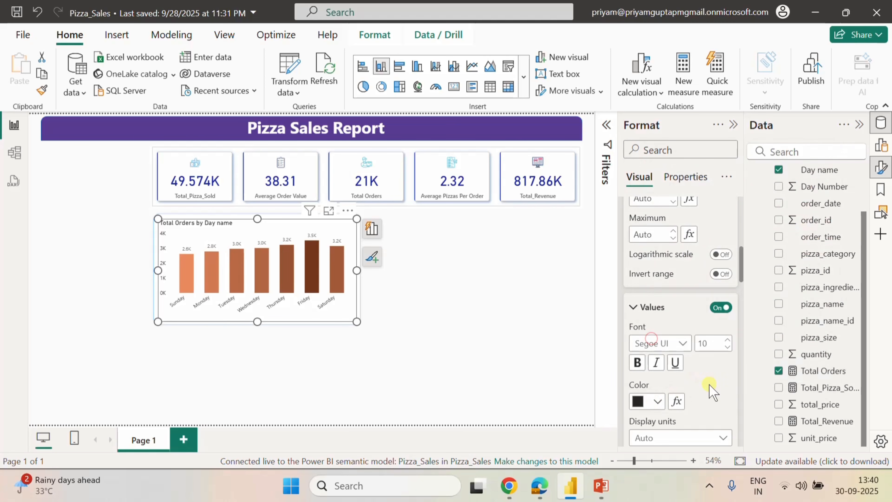
Increase the font size of the chart's data label values and apply the near-black recent color to them.
scroll(708, 384, down, 5)
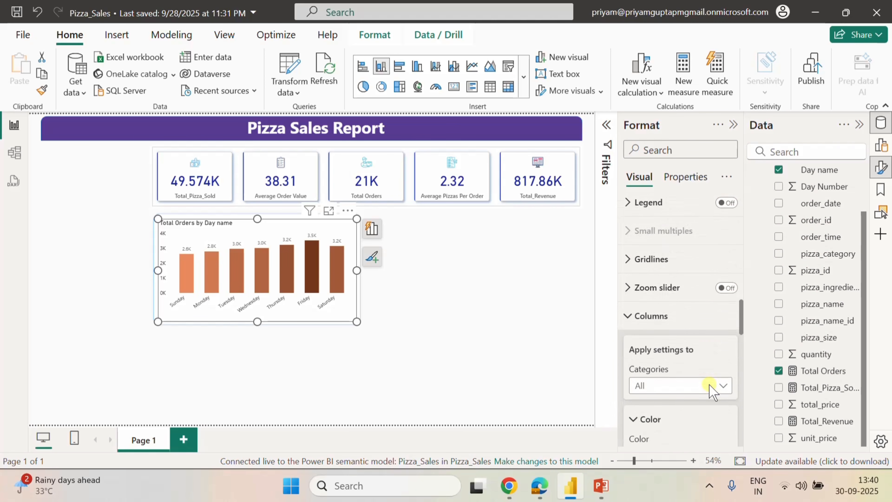
scroll(709, 383, down, 10)
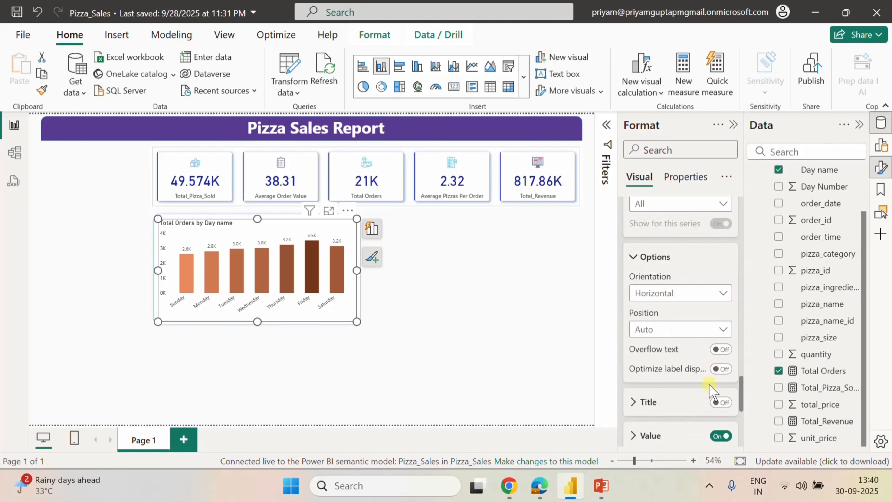
scroll(708, 384, up, 5)
scroll(709, 390, up, 3)
scroll(713, 384, down, 5)
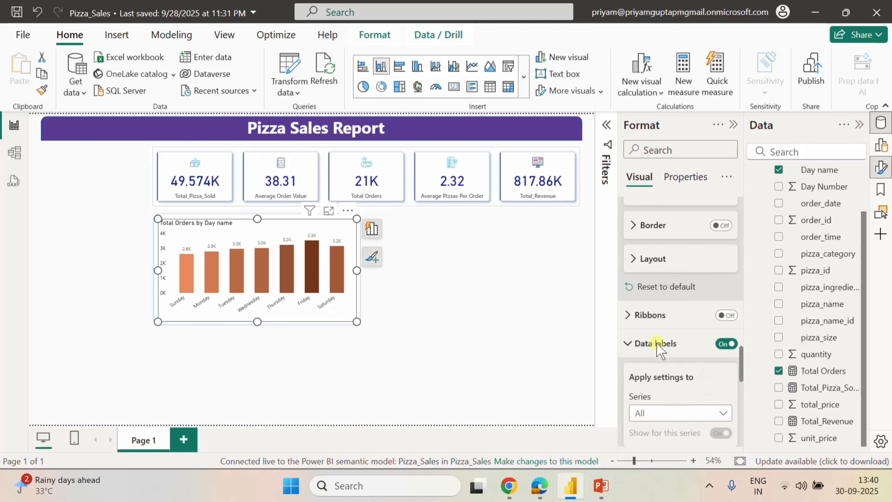
scroll(679, 355, down, 10)
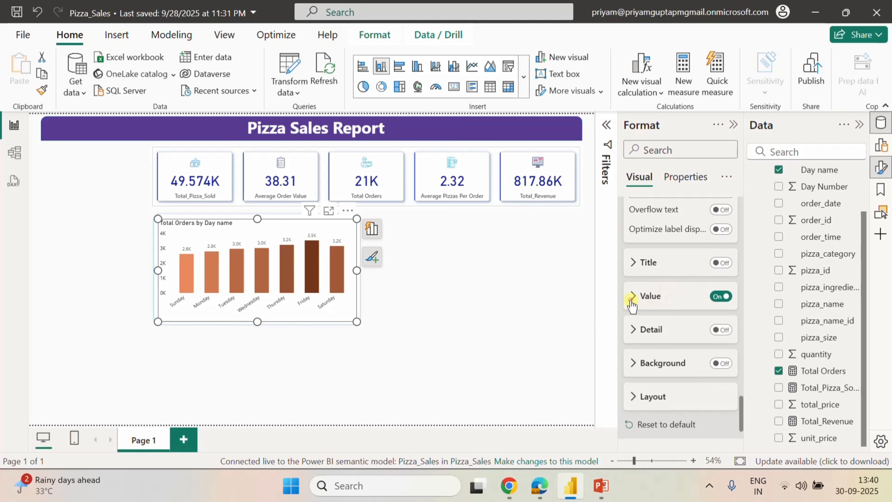
click(632, 300)
scroll(715, 355, down, 2)
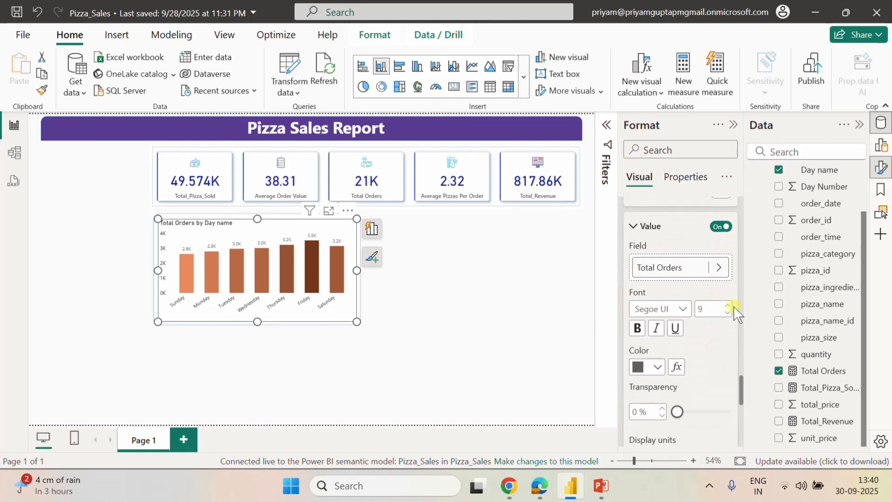
click(657, 367)
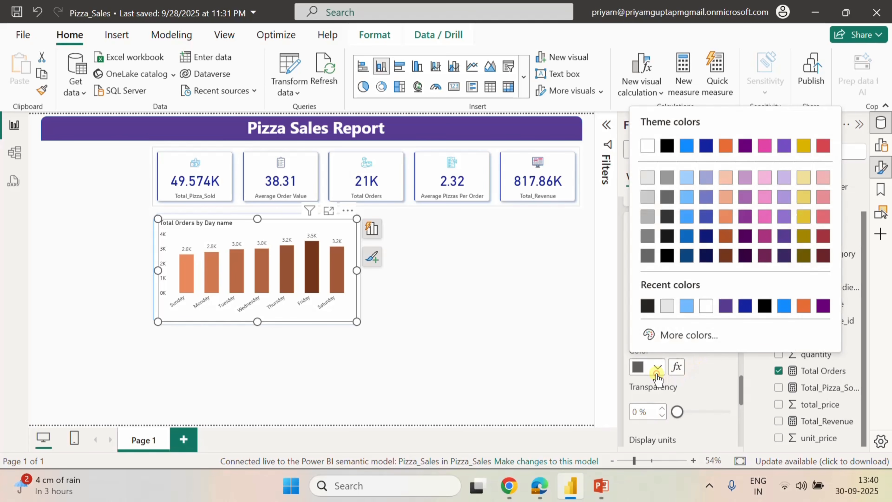
click(648, 305)
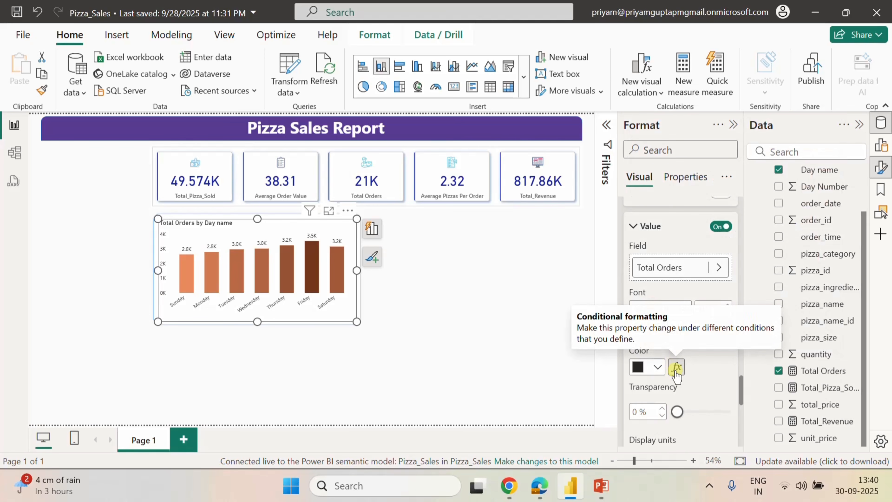
scroll(713, 394, down, 5)
Center the column chart's title horizontally and change its font to the bolder Segoe UI variant.
scroll(716, 386, up, 10)
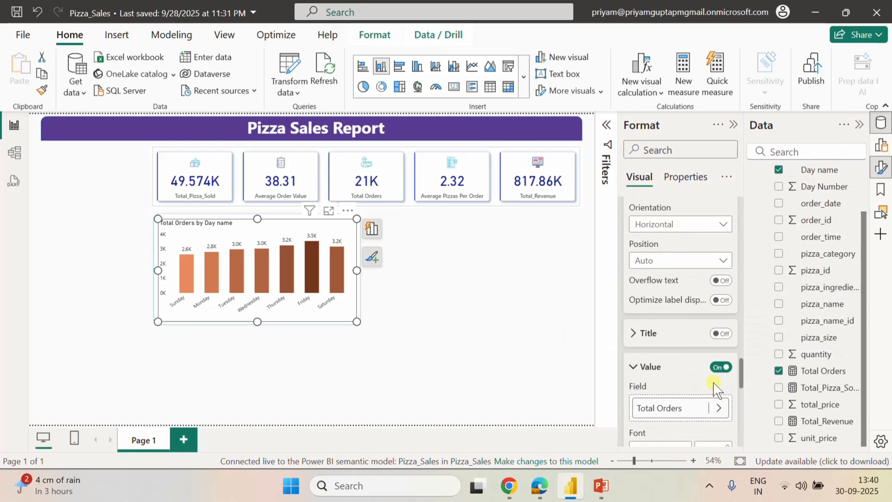
scroll(721, 351, up, 6)
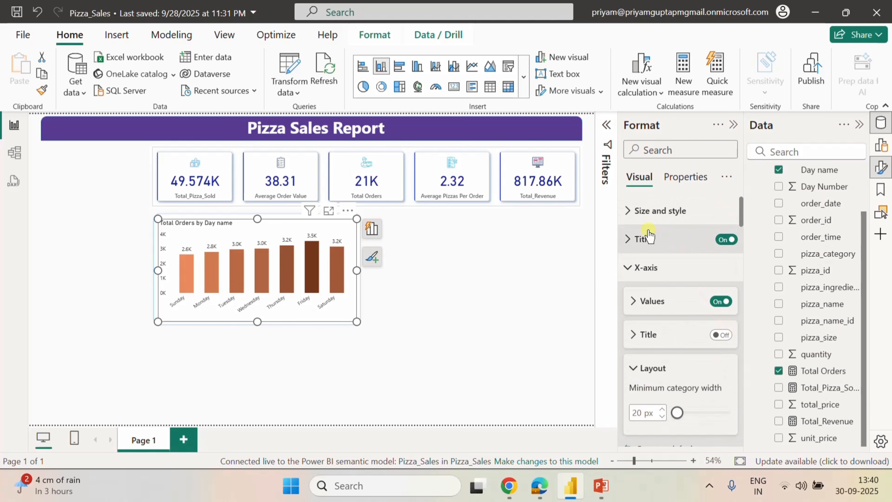
click(633, 246)
scroll(686, 379, down, 1)
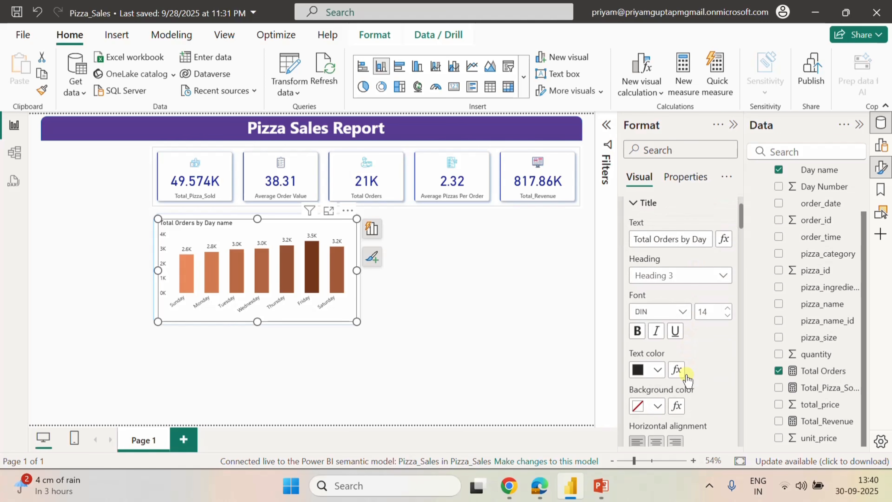
scroll(687, 380, down, 2)
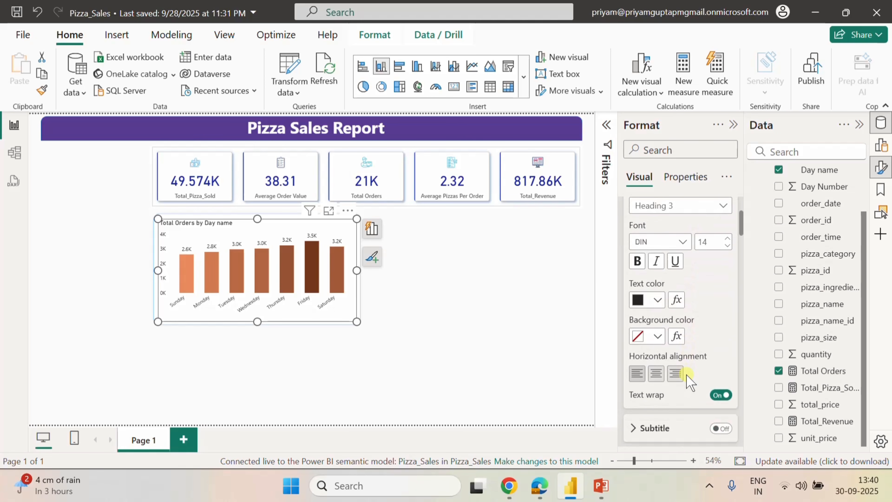
click(658, 375)
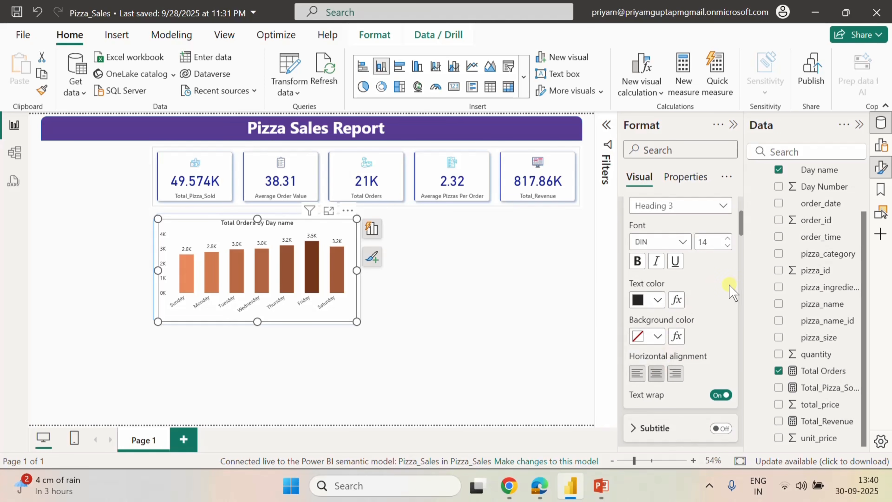
scroll(731, 285, up, 2)
click(681, 312)
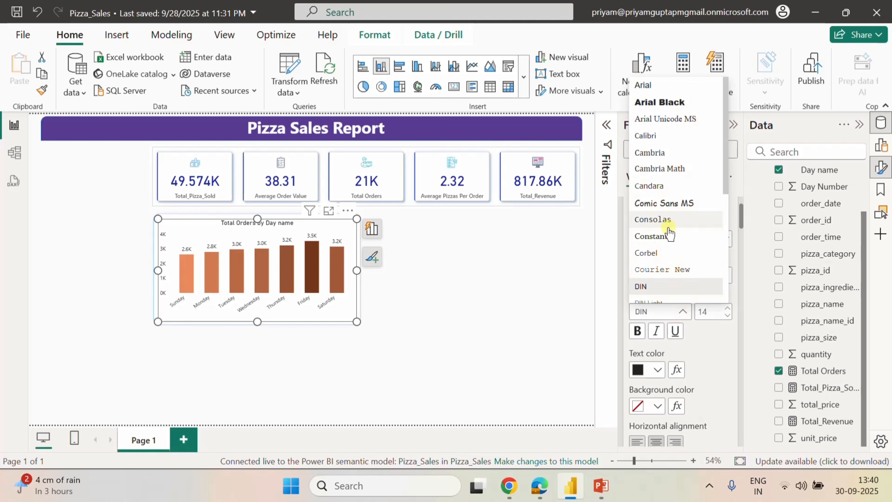
scroll(669, 229, down, 5)
click(660, 177)
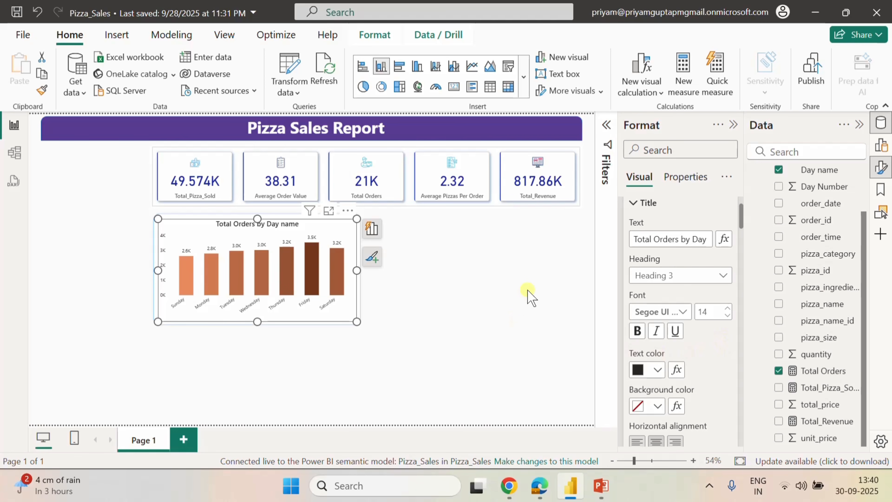
click(535, 282)
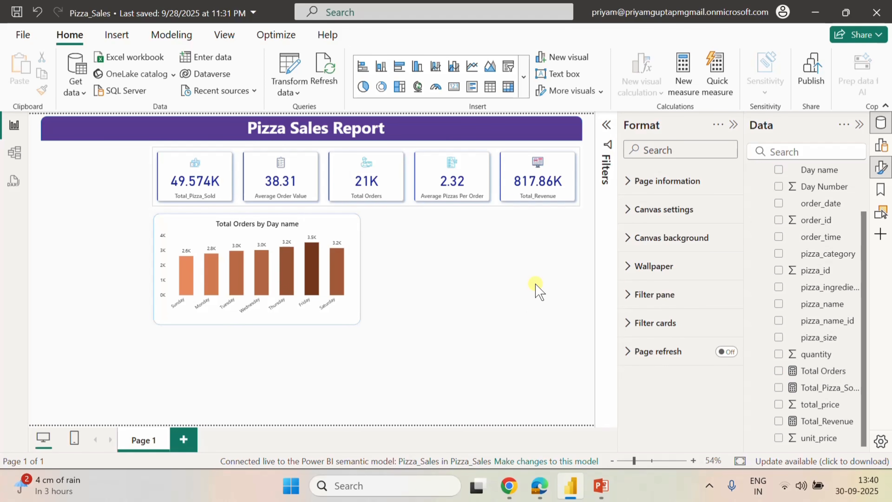
click(707, 481)
click(525, 361)
Insert the pizza-slice image from the Pizza Sales Images folder onto the report page.
click(125, 32)
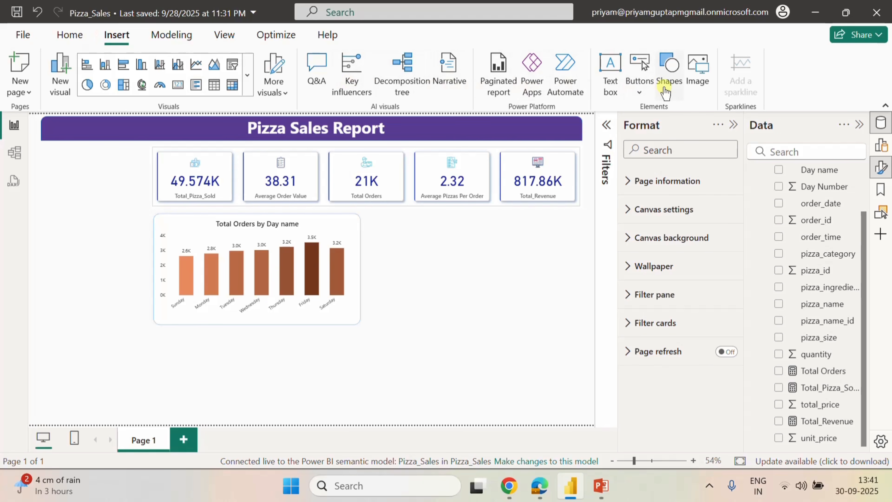
click(696, 70)
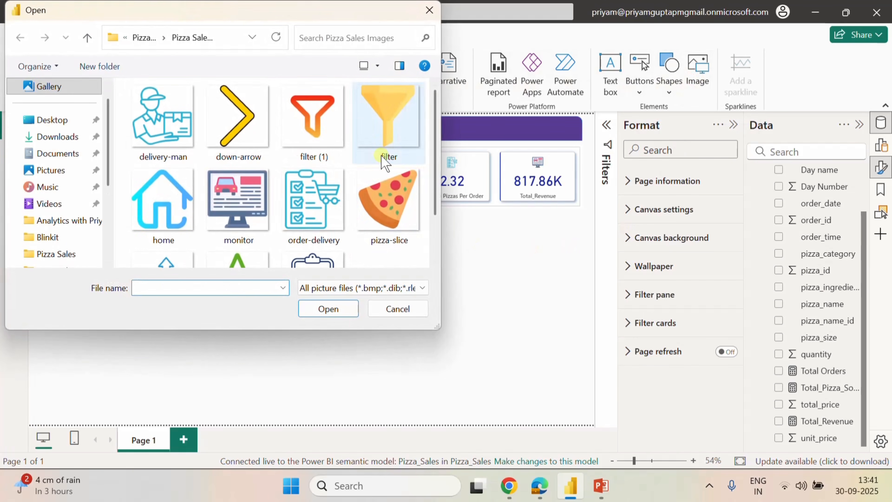
click(386, 196)
click(334, 309)
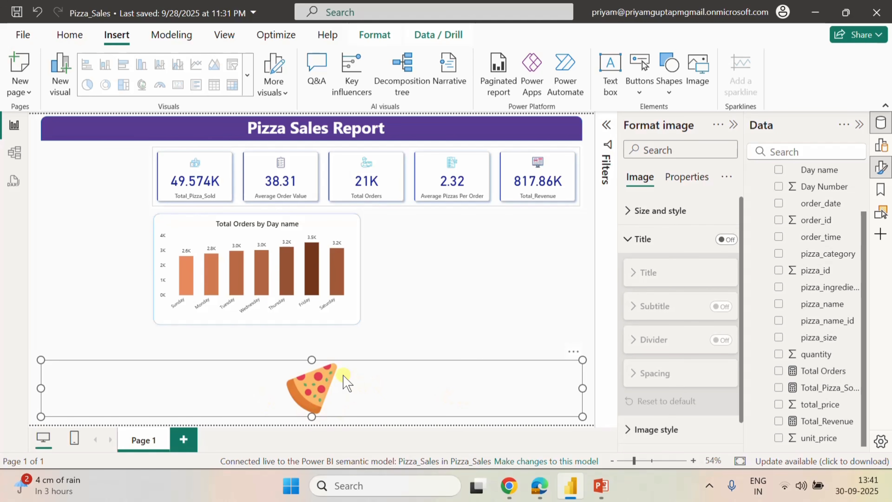
Shrink the pizza-slice image to the header banner's height and place it just before the Pizza Sales Report title.
drag(346, 383, 334, 138)
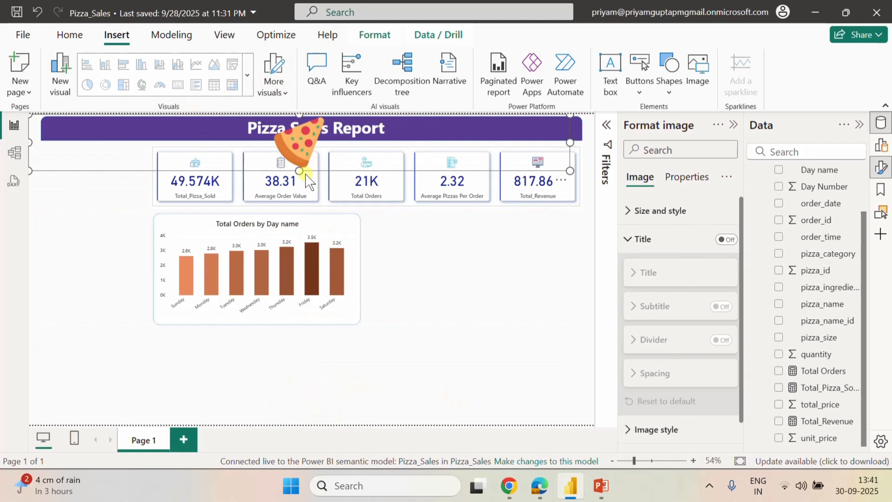
drag(299, 172, 299, 140)
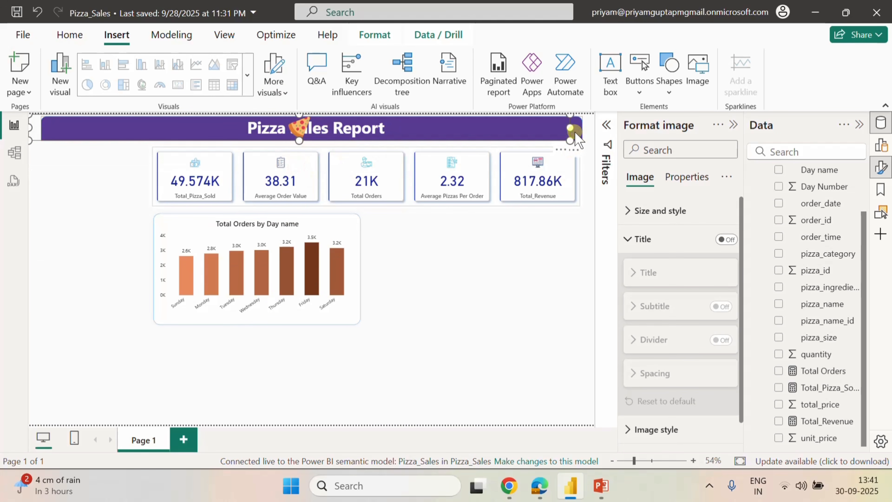
drag(571, 130, 230, 129)
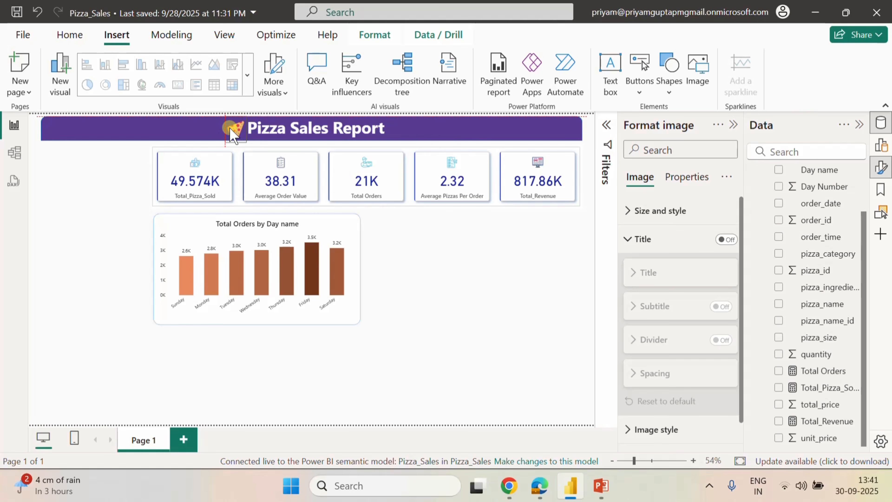
click(496, 291)
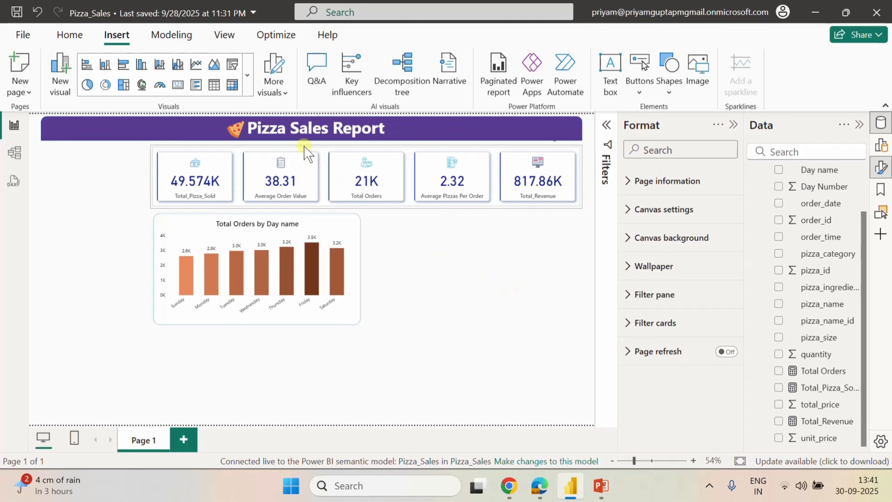
Nudge the pizza-slice image slightly left, away from the report title text.
click(233, 132)
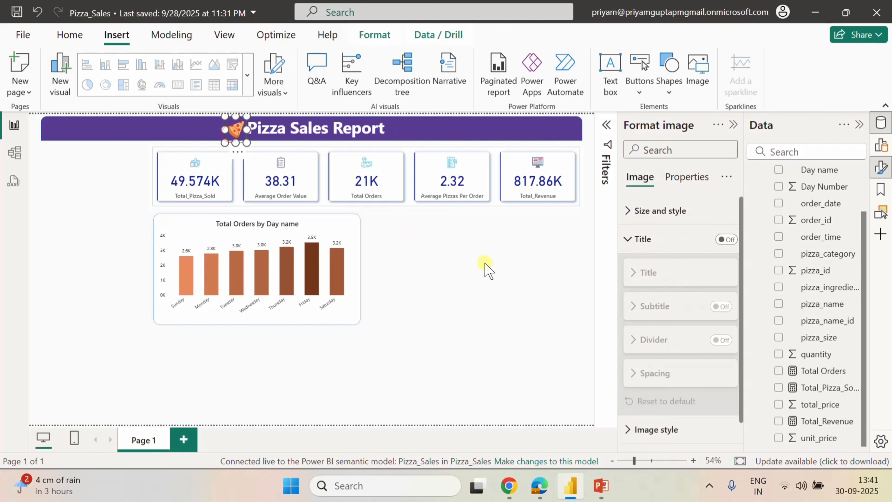
key(Left)
key(Left)
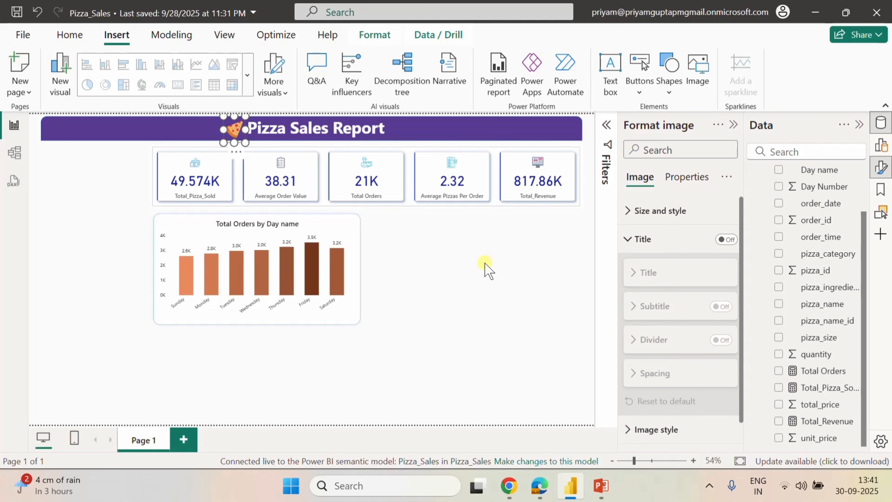
click(485, 263)
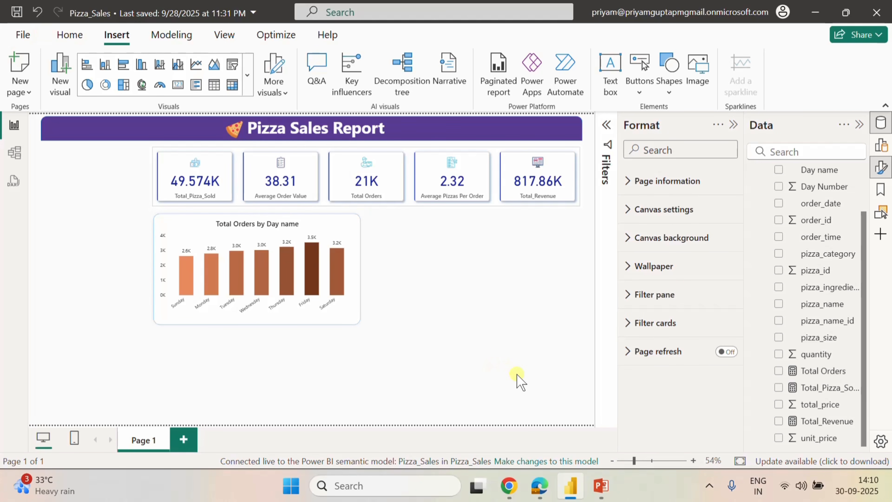
Switch to the Business Requirement Document in PowerPoint and read the monthly trend requirement for total orders.
mouse_move(601, 485)
click(548, 435)
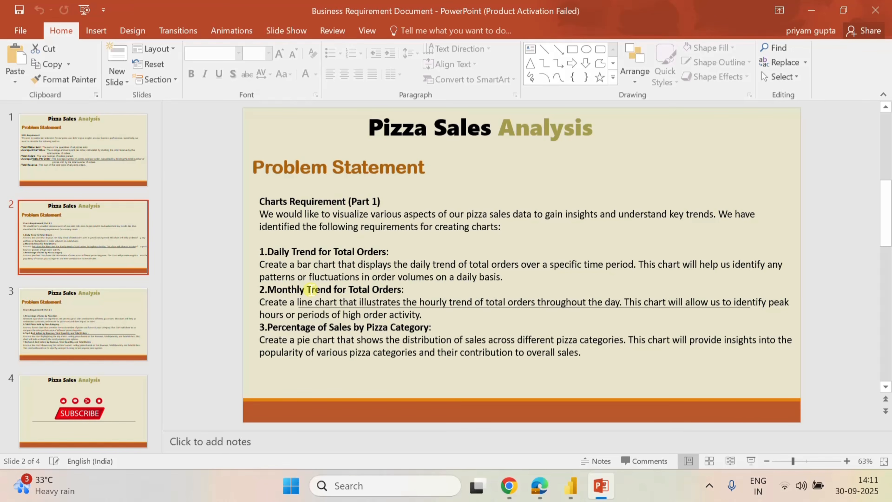
Switch to the Power BI service in Edge and open the Pizza_Sales dataflow from the Pizza_Sales workspace.
mouse_move(539, 485)
click(516, 407)
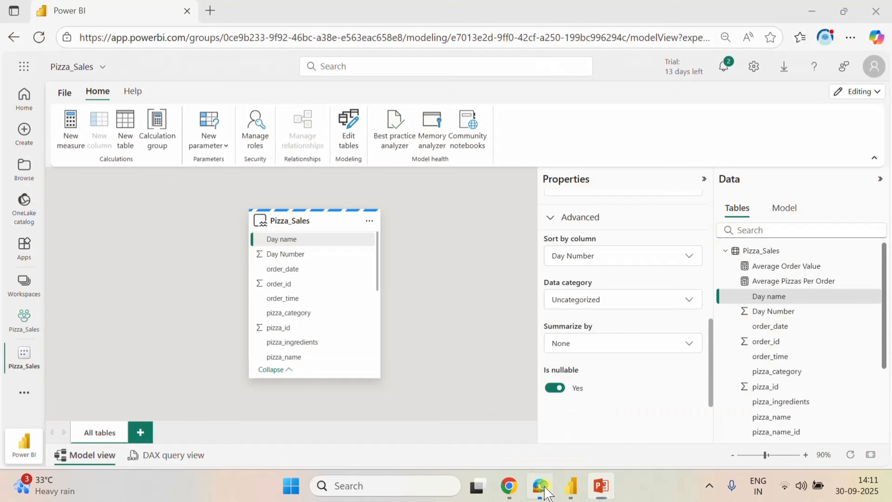
click(24, 318)
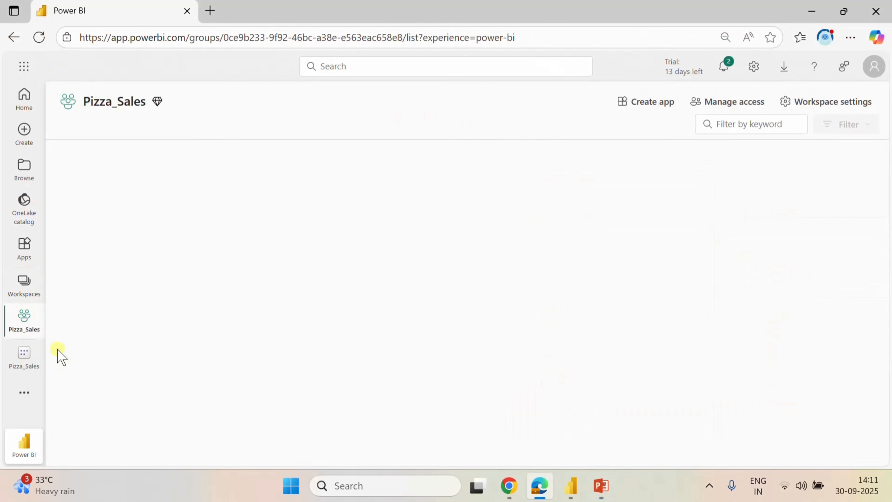
click(135, 232)
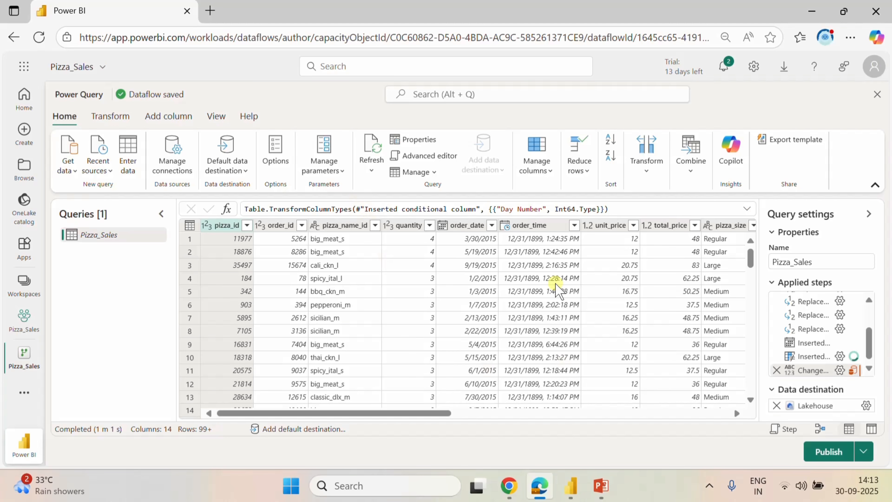
Add a column with the name of the month, derived from the order_date column.
click(154, 114)
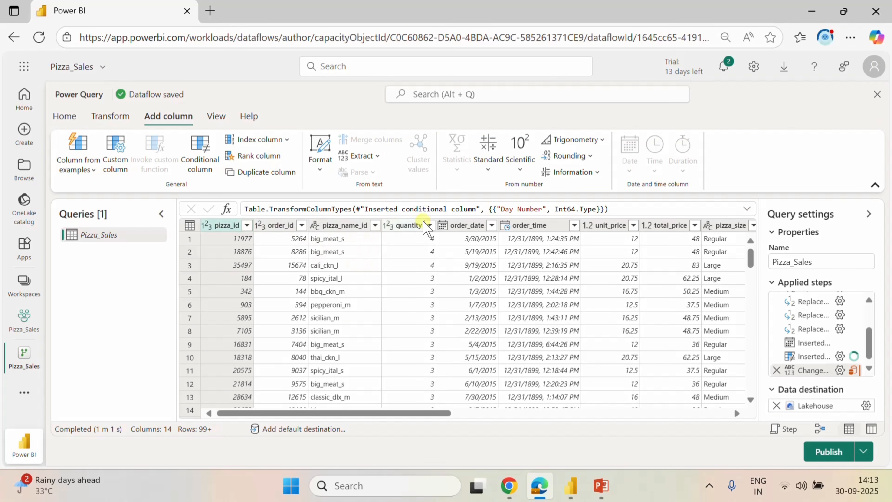
click(480, 228)
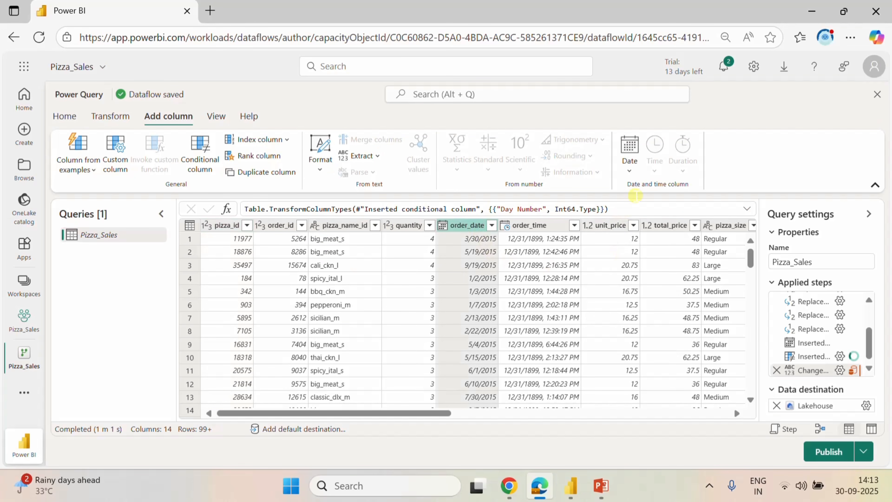
click(629, 171)
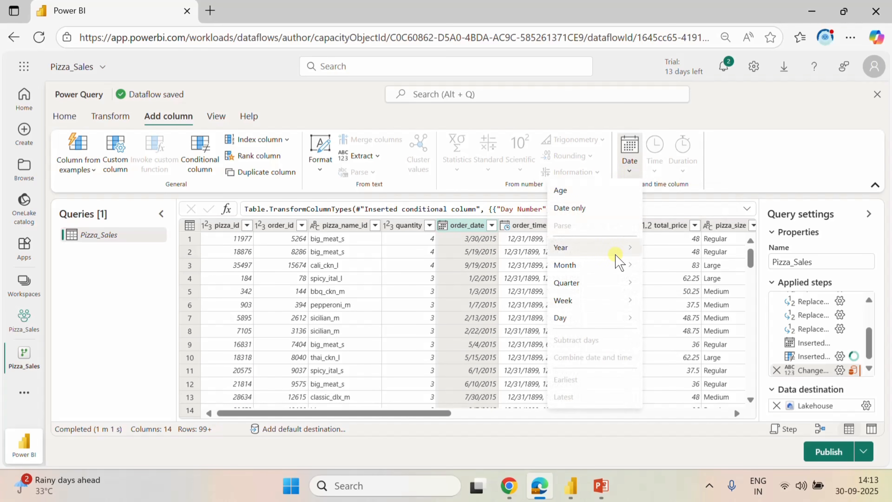
mouse_move(610, 267)
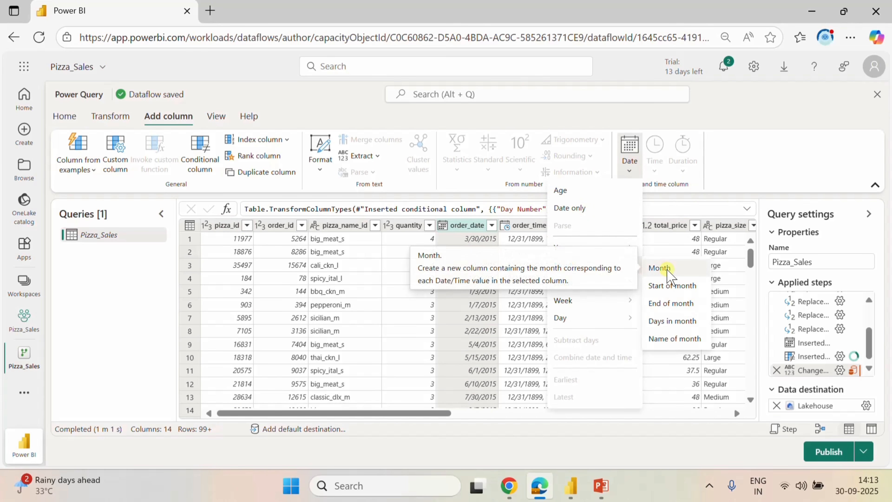
click(674, 338)
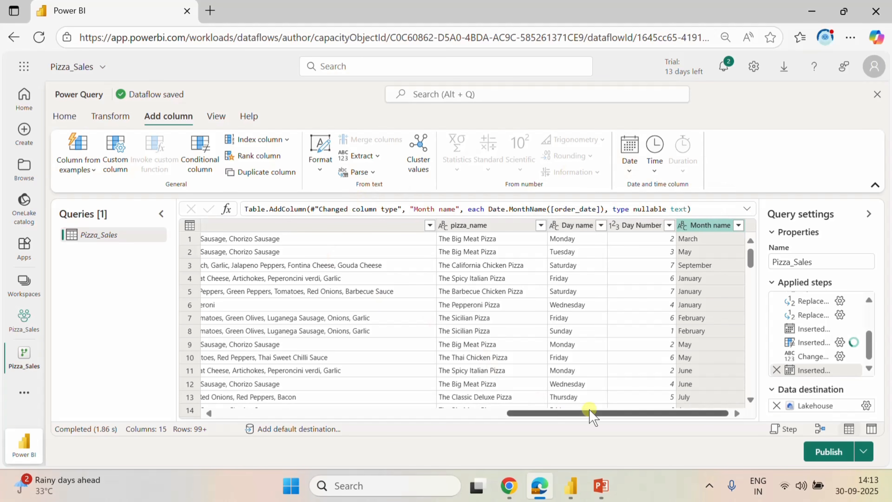
Add a column with the month's numeric value, derived from the order_date column.
drag(583, 418, 371, 418)
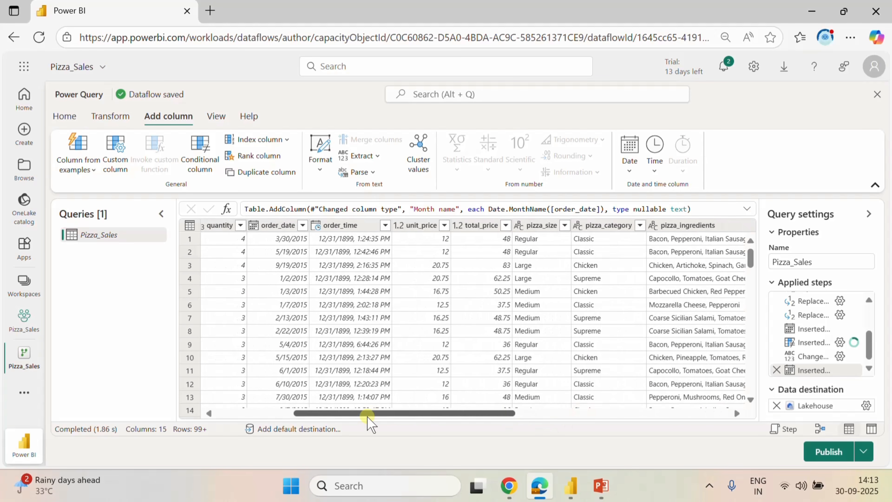
click(279, 224)
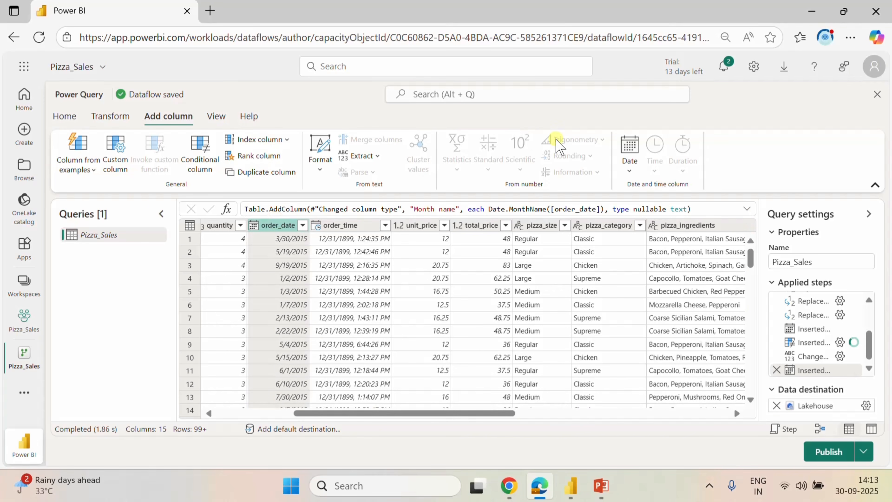
click(632, 165)
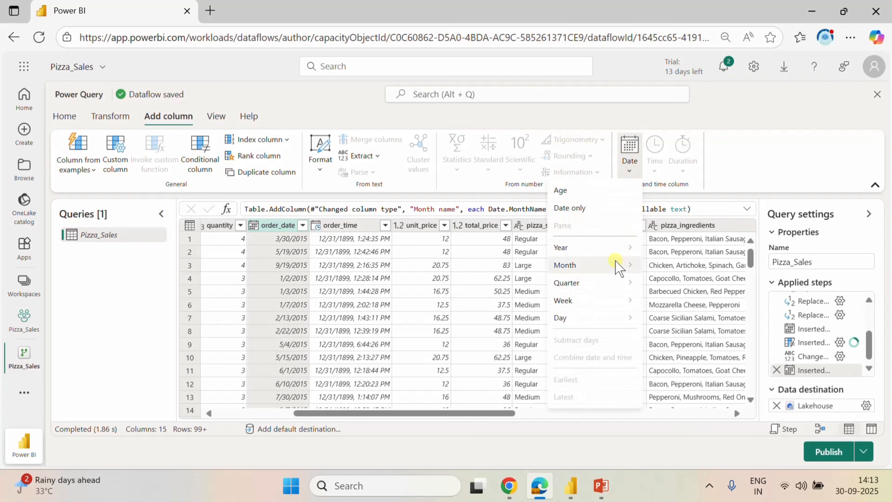
mouse_move(606, 265)
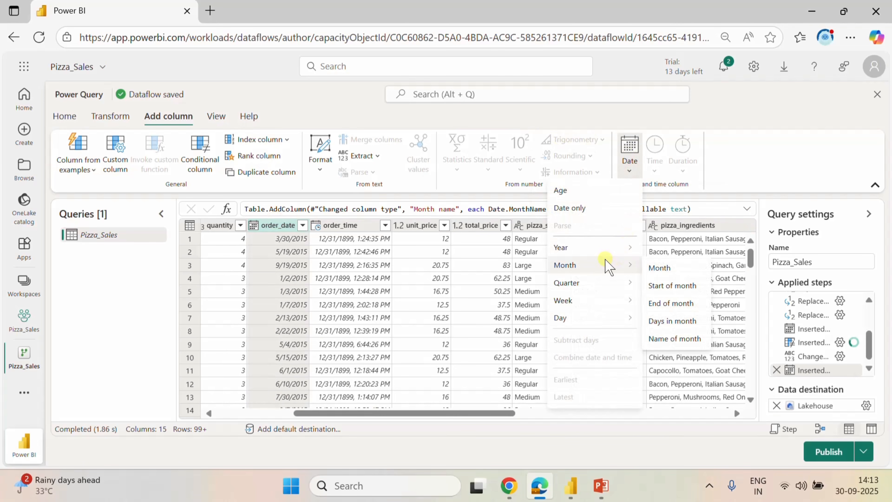
click(673, 268)
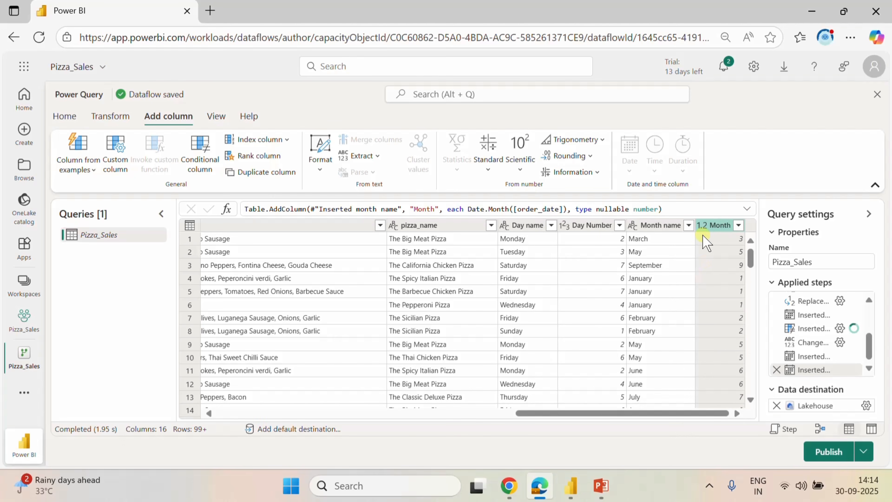
Change the Month column's data type to Whole number and rename the column Month Number.
click(701, 227)
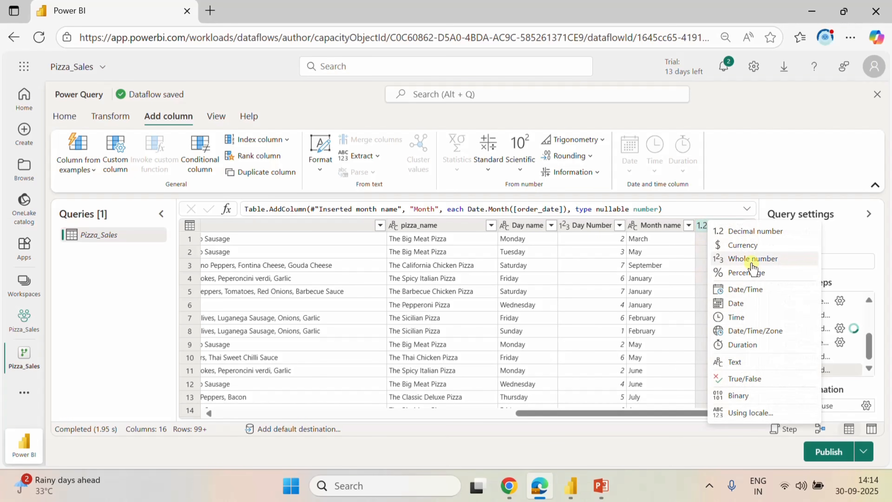
click(745, 259)
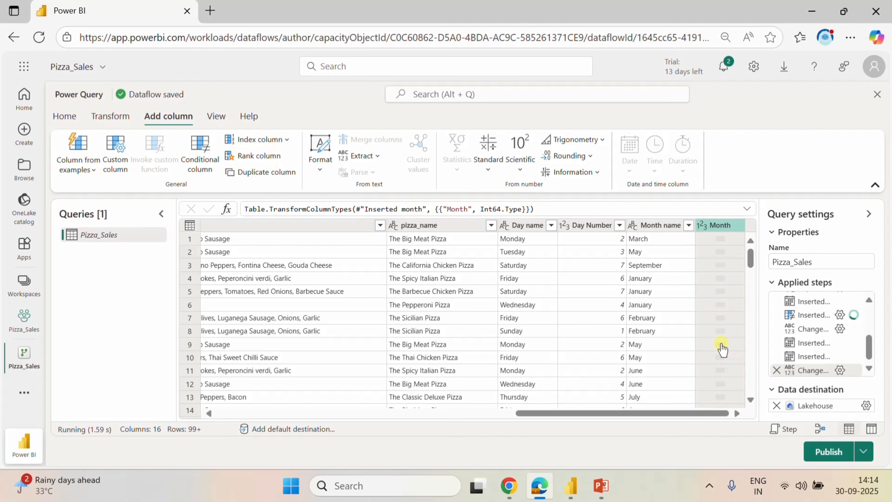
double_click(724, 226)
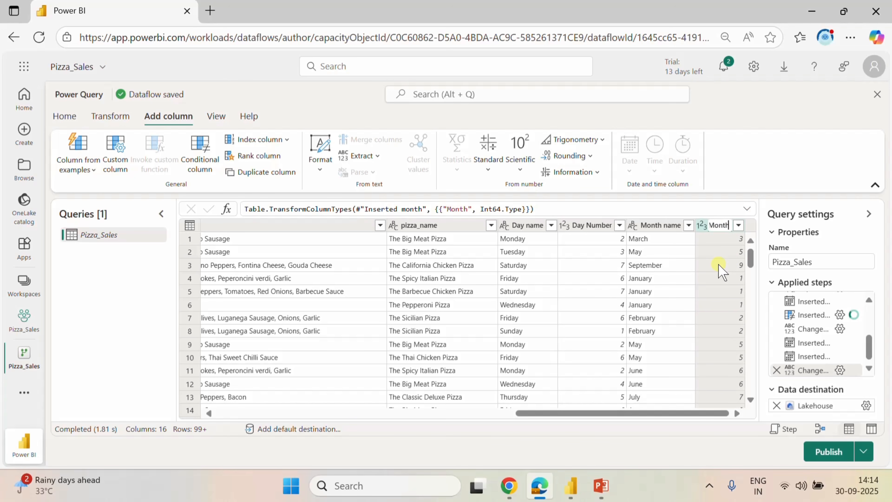
text(N)
text(um)
text(ber)
click(646, 219)
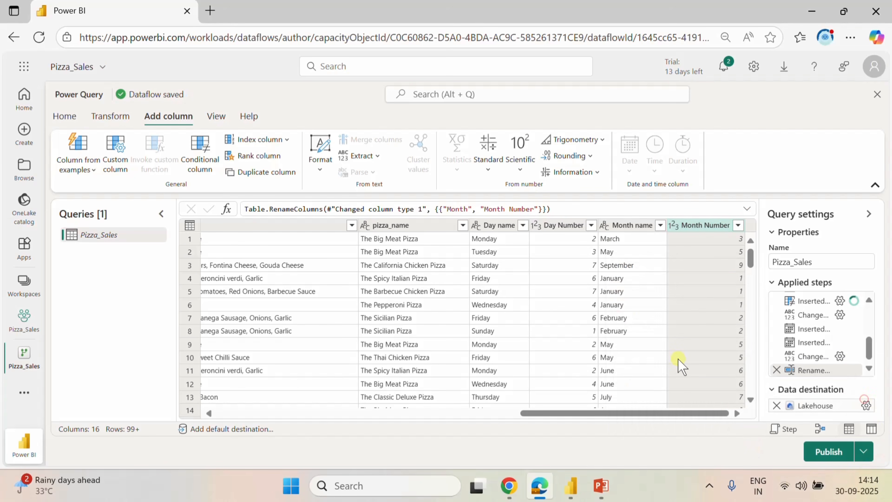
Reconfigure the query's Lakehouse data destination, keeping Pizza_Sales as a new table, and proceed to the destination settings with the column mapping.
click(865, 405)
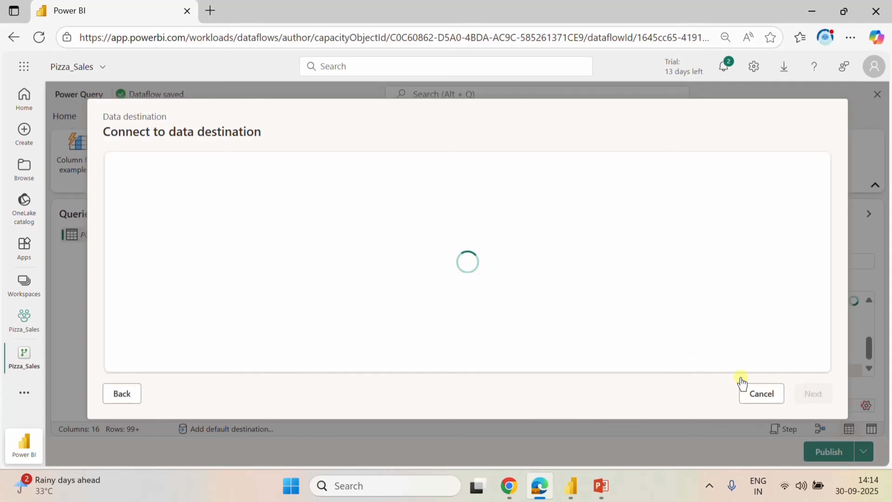
click(807, 398)
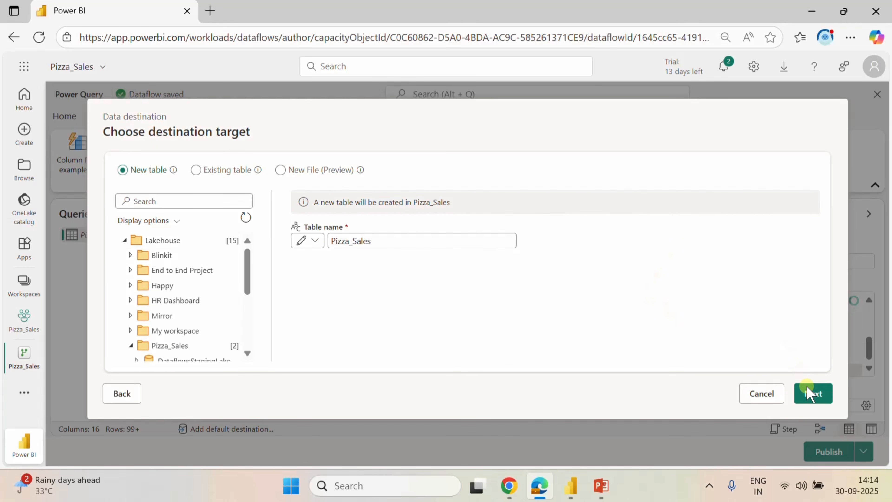
click(809, 393)
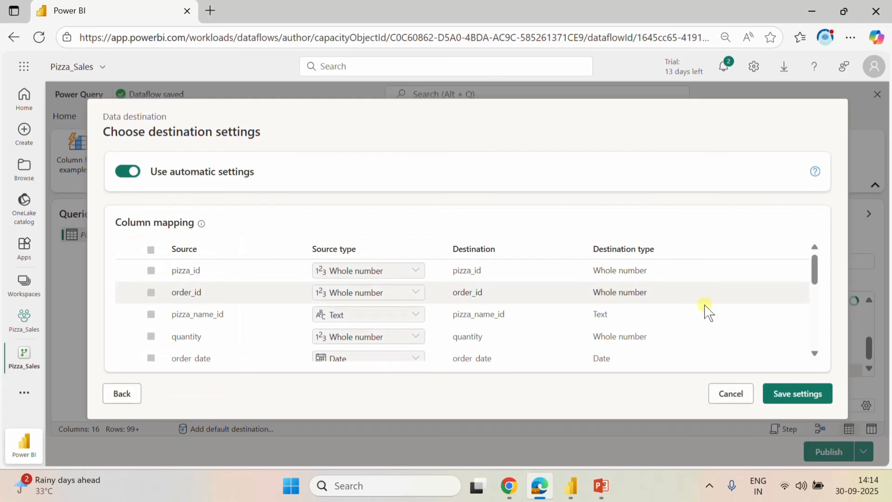
Save the lakehouse destination with automatic settings for the Pizza_Sales query and publish the dataflow.
scroll(709, 312, down, 5)
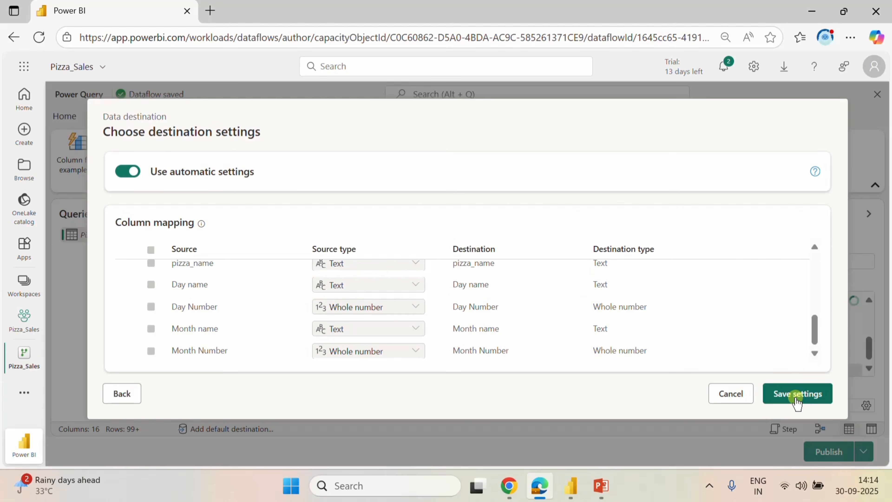
click(795, 395)
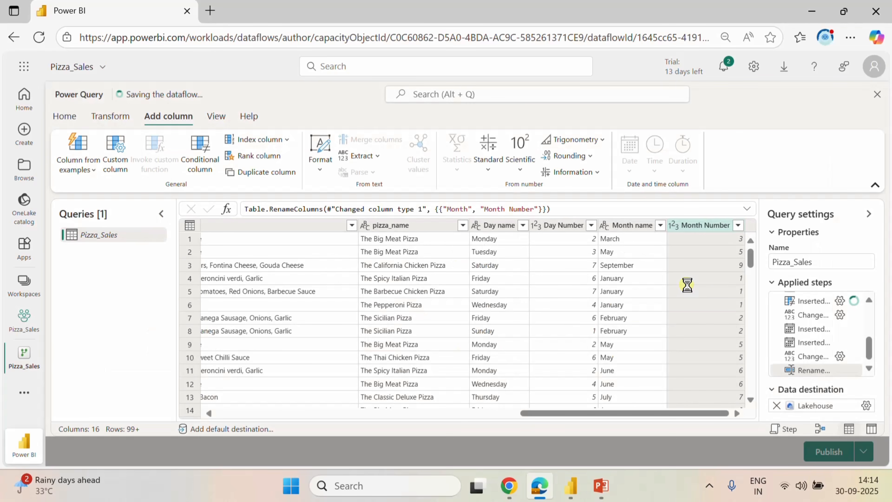
click(819, 453)
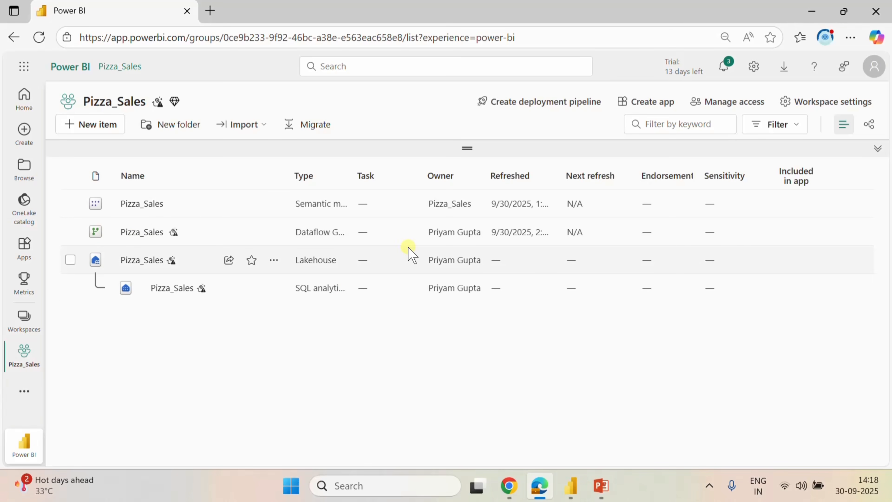
Open the Pizza_Sales semantic model in editing mode and confirm its table selection to update the schema.
click(145, 205)
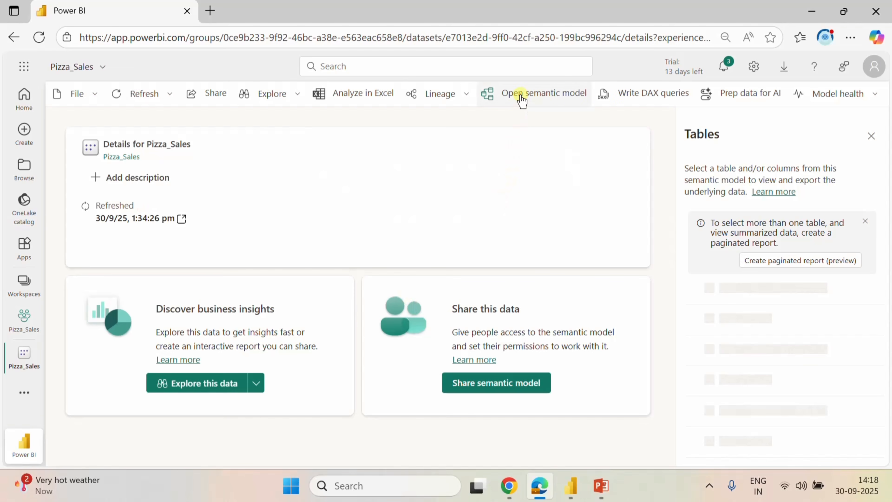
click(522, 101)
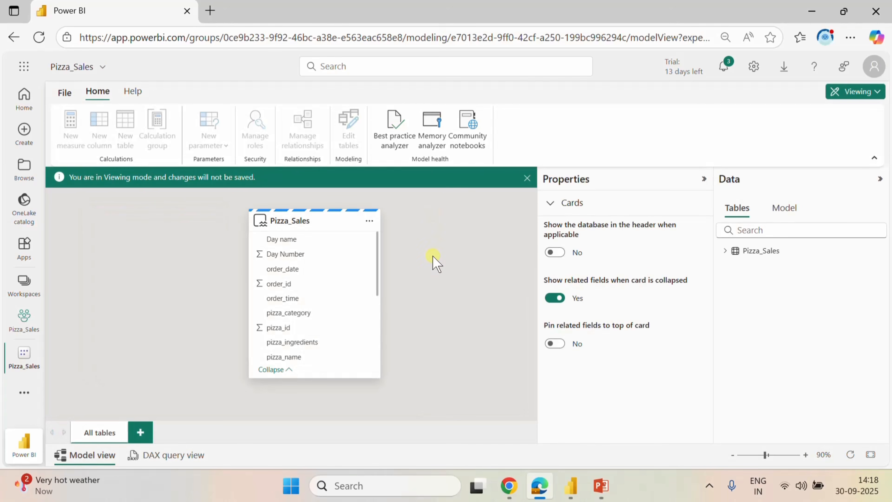
click(849, 92)
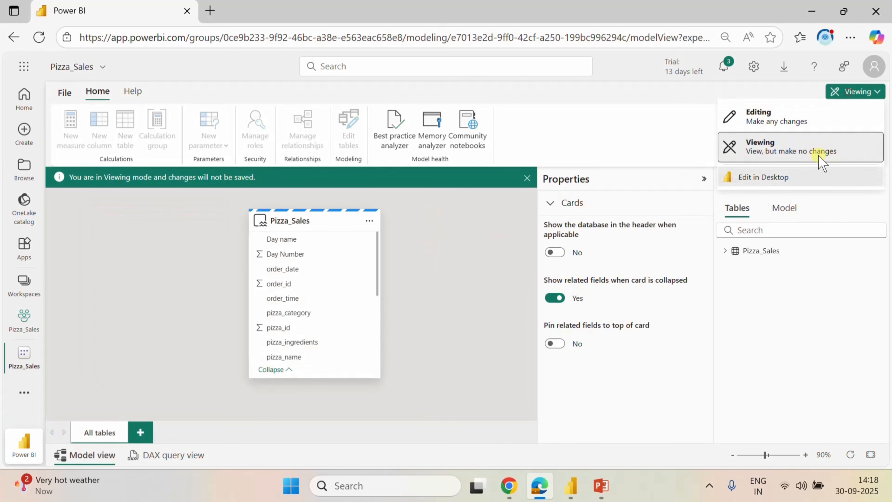
click(748, 116)
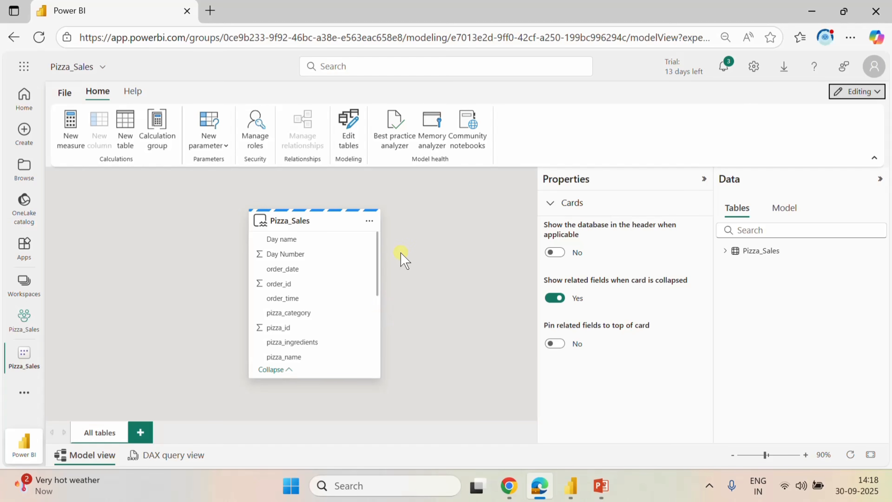
click(356, 132)
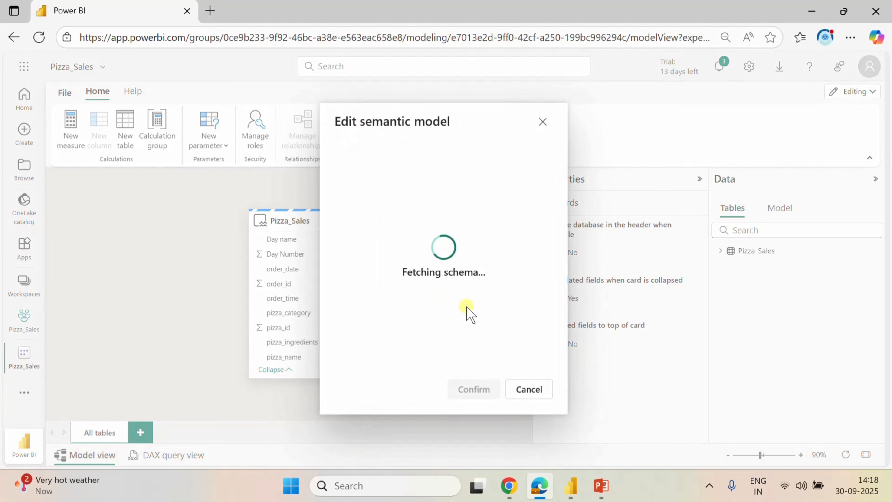
click(471, 389)
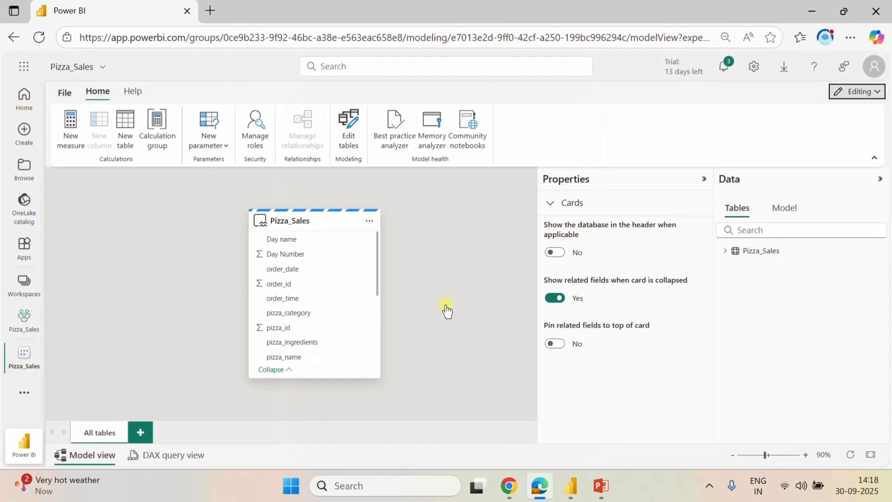
Examine the full field list of the Pizza_Sales table in the model view for the new month columns.
scroll(336, 309, down, 3)
scroll(337, 302, down, 1)
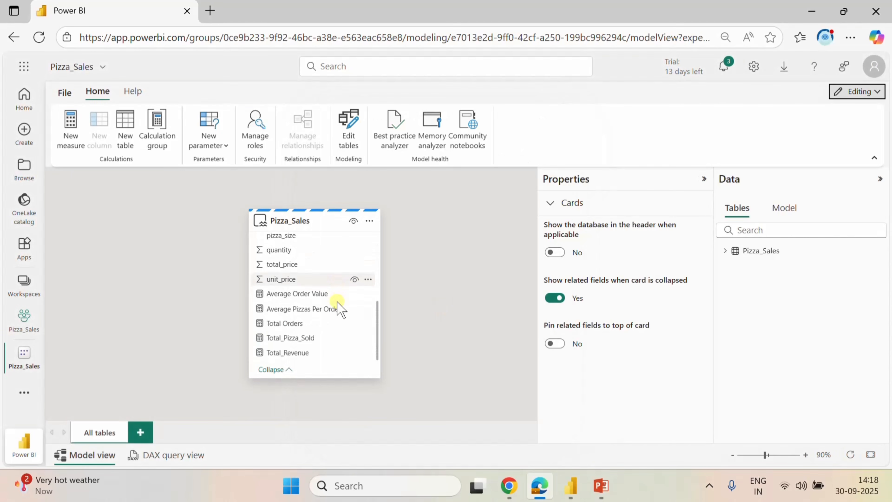
scroll(337, 302, up, 5)
scroll(337, 307, down, 4)
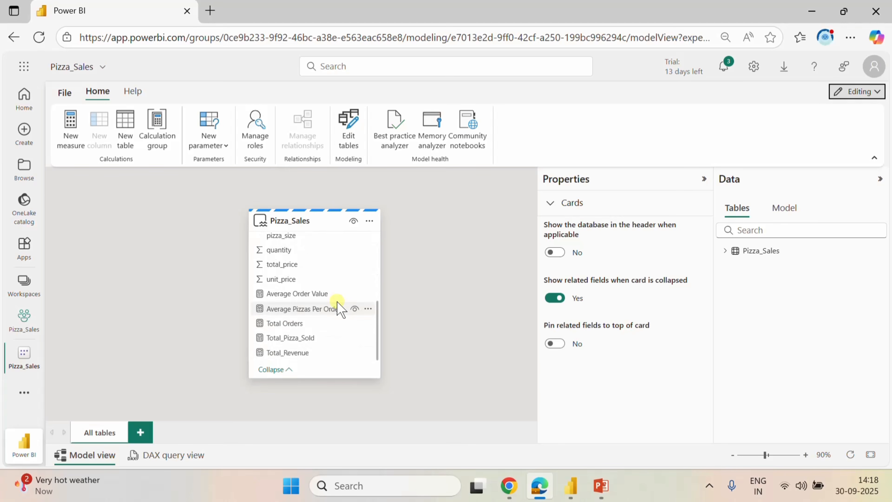
scroll(337, 308, up, 4)
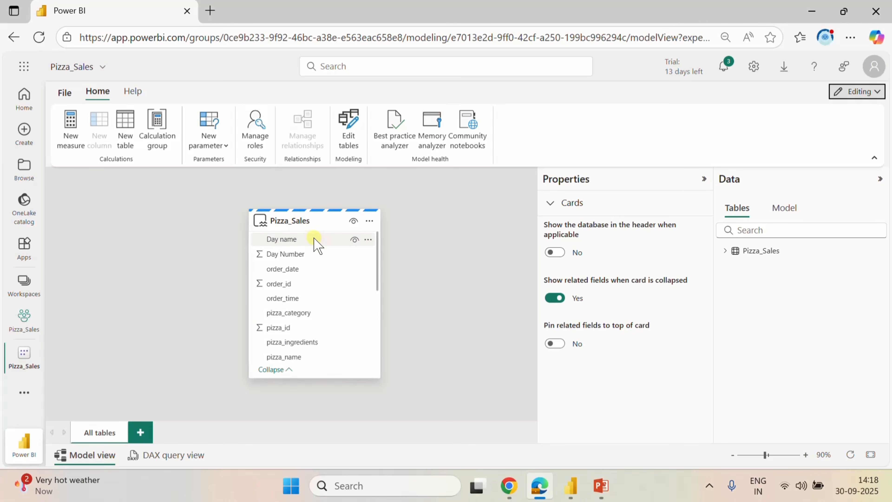
scroll(325, 325, down, 3)
scroll(326, 324, up, 4)
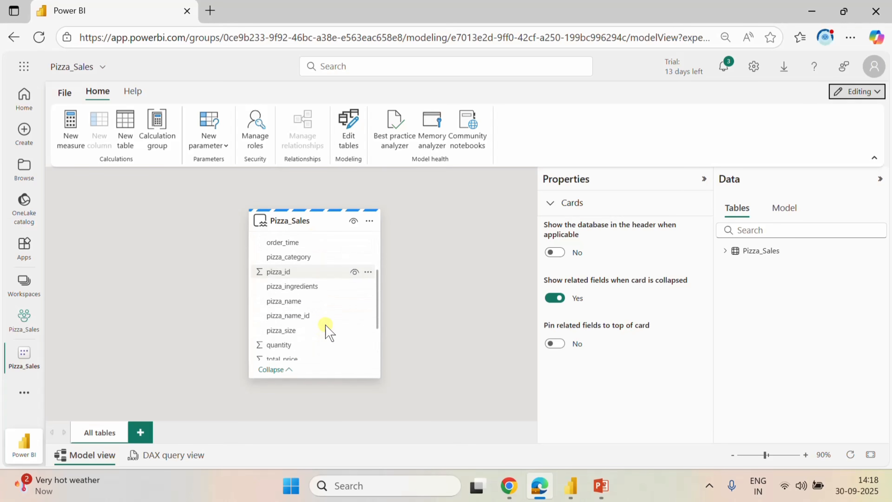
Confirm the semantic model's table selection once more and recheck the Pizza_Sales fields for the month columns.
click(351, 143)
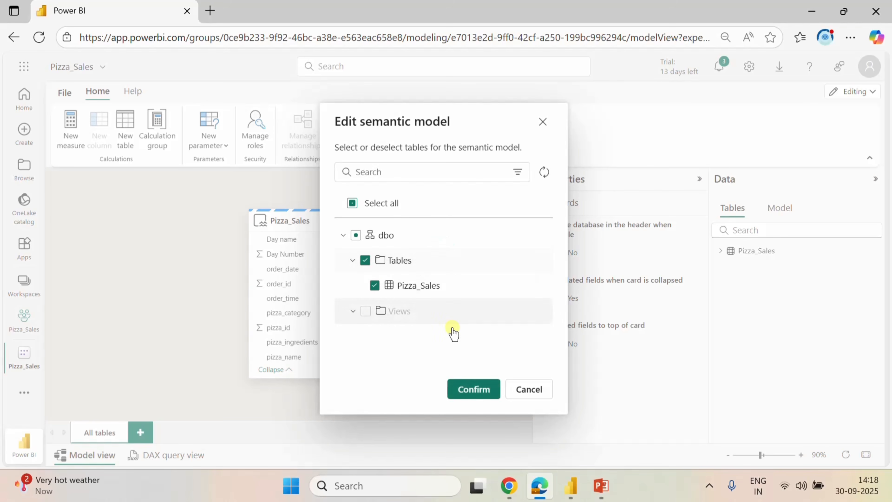
click(476, 390)
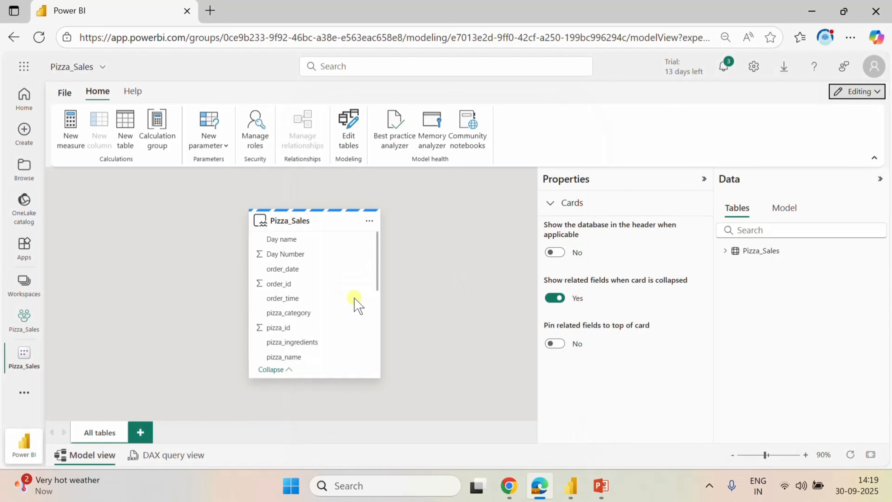
scroll(340, 309, down, 2)
scroll(339, 310, down, 3)
scroll(339, 309, up, 5)
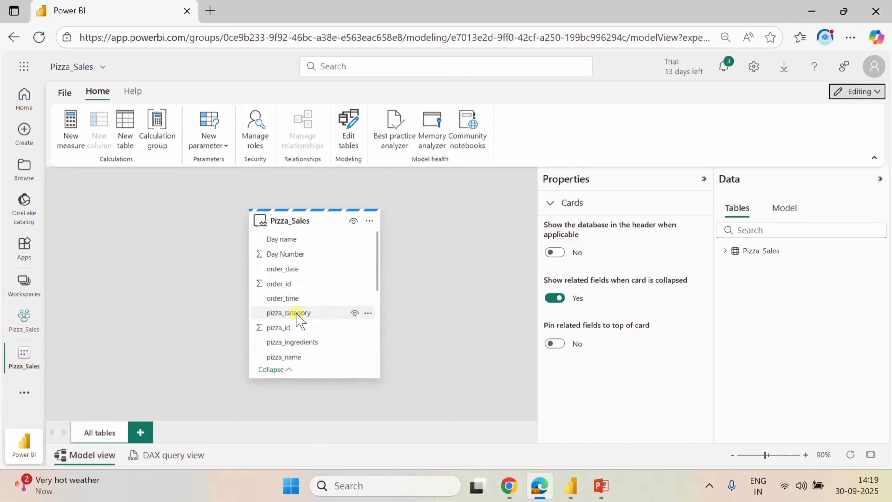
Open the Pizza_Sales lakehouse from the workspace, refresh it, and check the table's columns for the month fields.
click(23, 312)
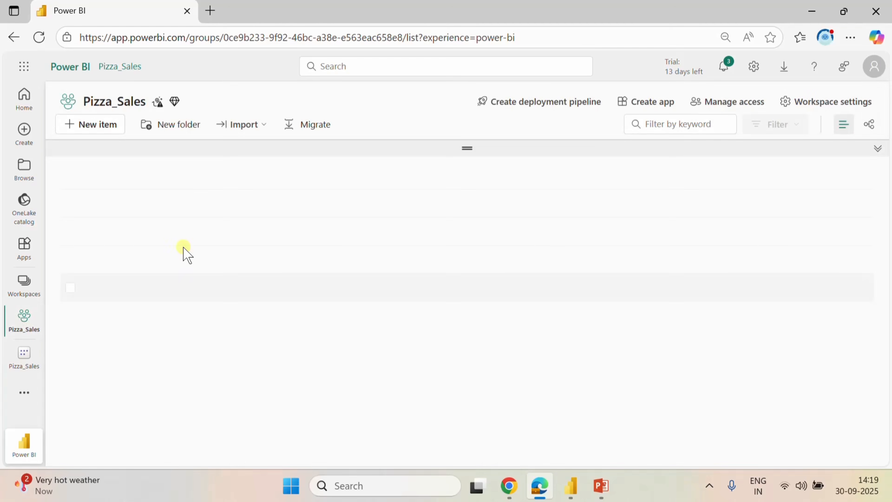
click(143, 260)
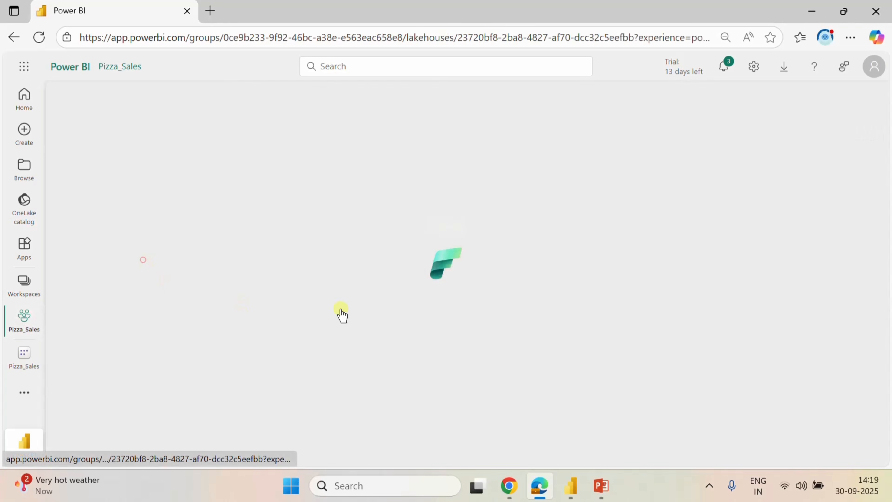
drag(388, 440, 795, 455)
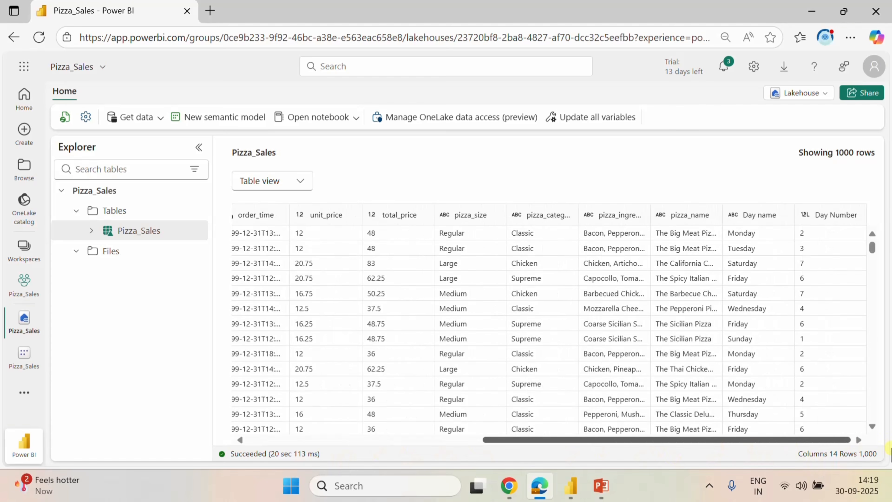
click(65, 118)
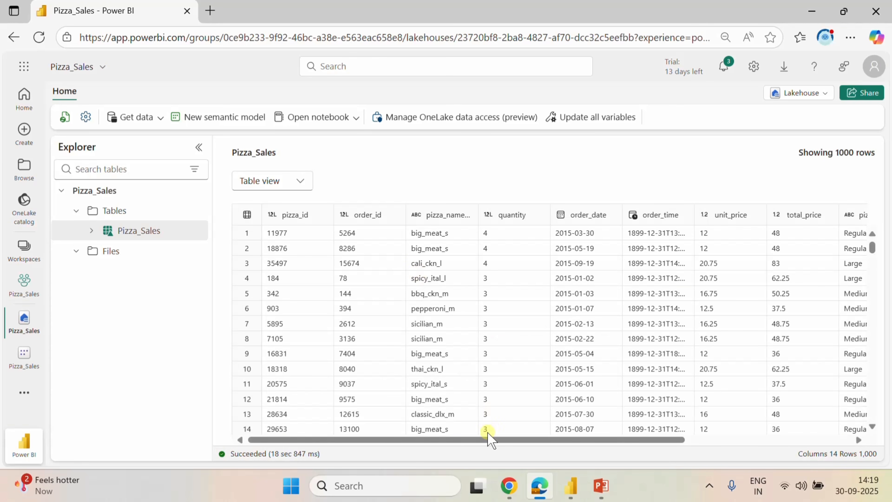
drag(443, 440, 404, 449)
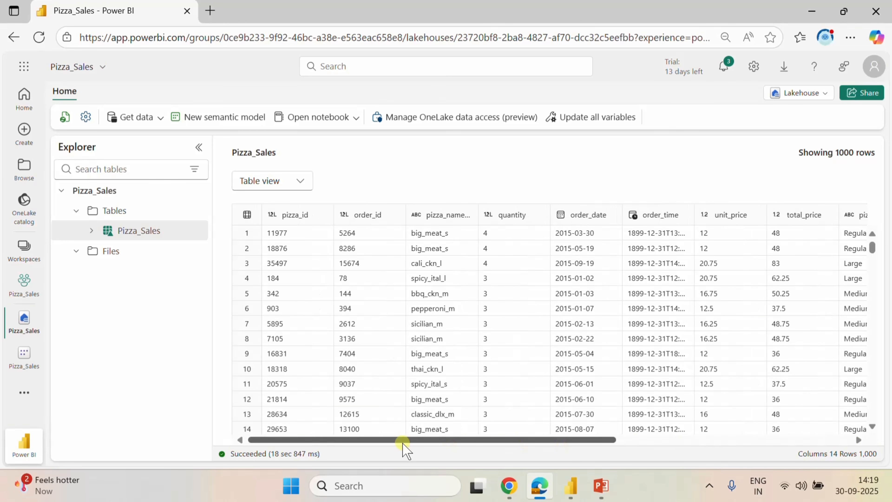
Reopen the Pizza_Sales dataflow and redo its lakehouse destination as a new table named Pizza_Sales with automatic settings.
click(23, 284)
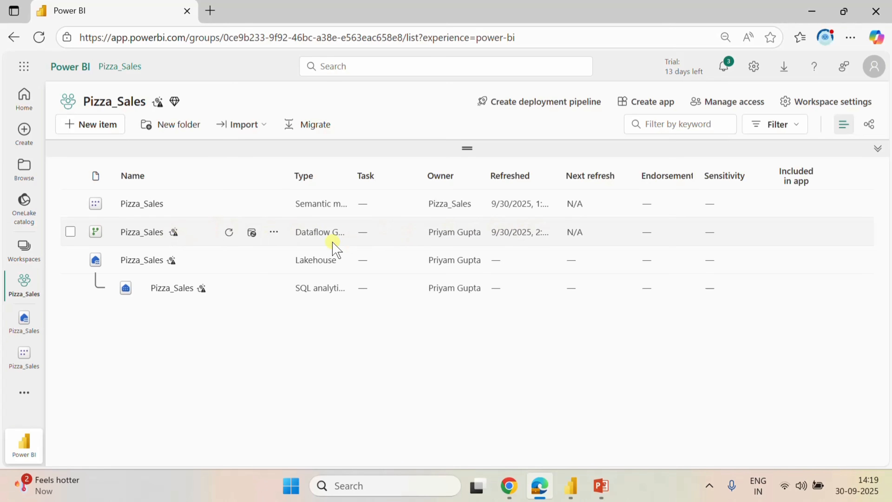
click(141, 232)
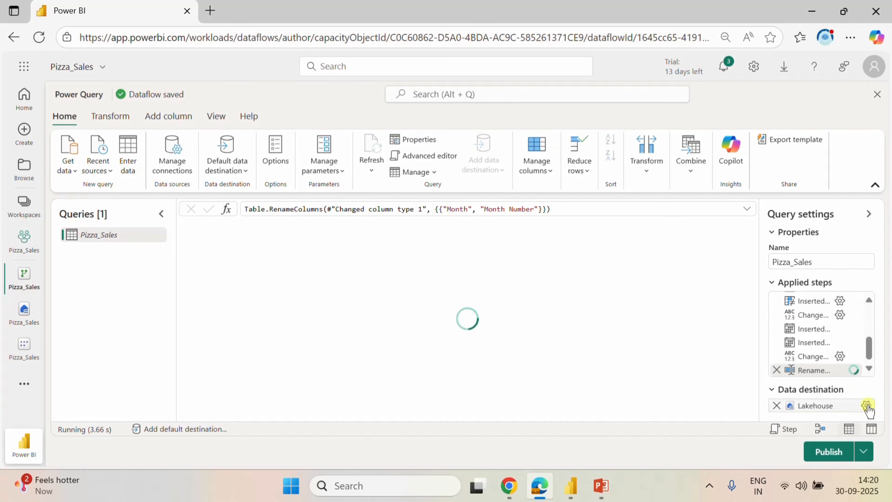
click(867, 405)
click(813, 394)
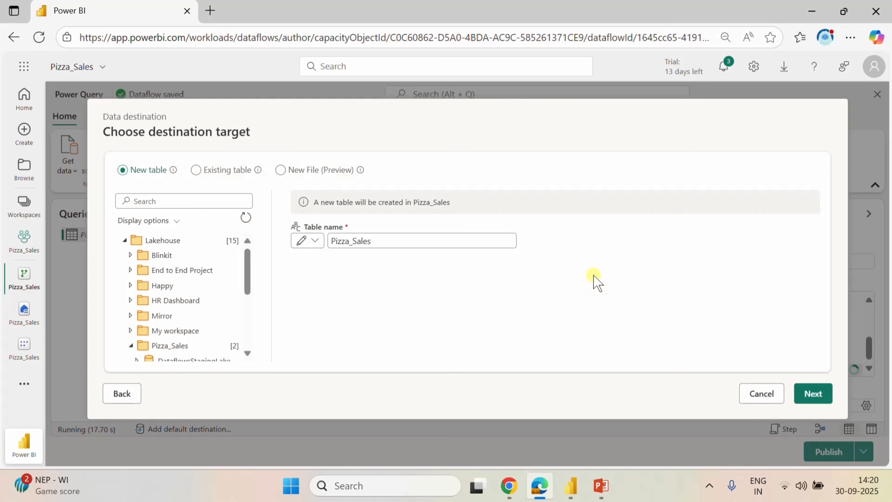
click(813, 393)
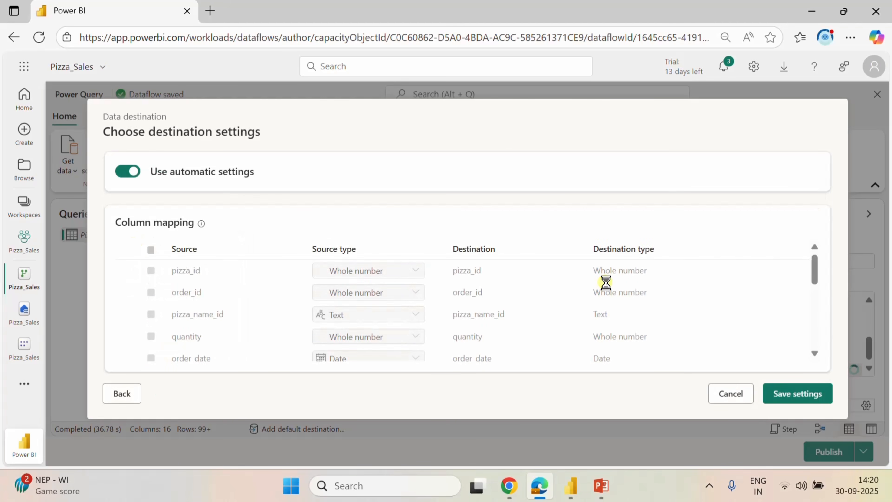
scroll(601, 303, down, 10)
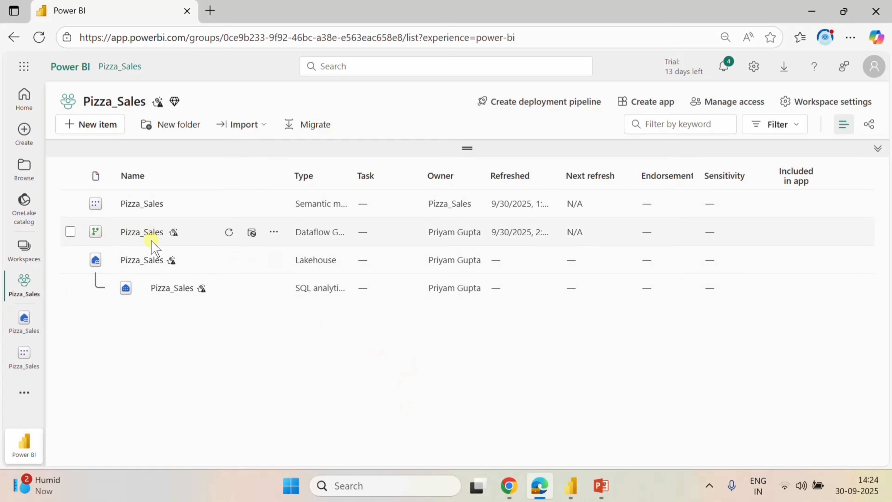
Refresh the Pizza_Sales lakehouse and check its table for the Month name and Month Number columns.
click(147, 260)
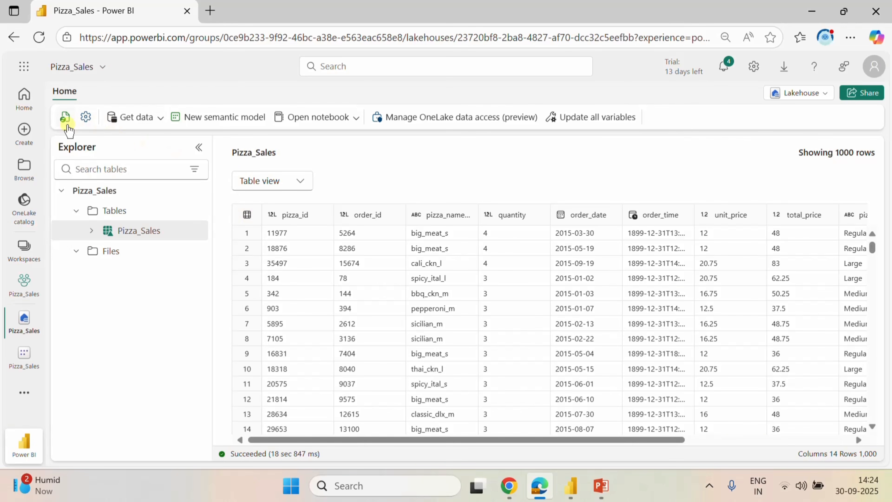
click(65, 118)
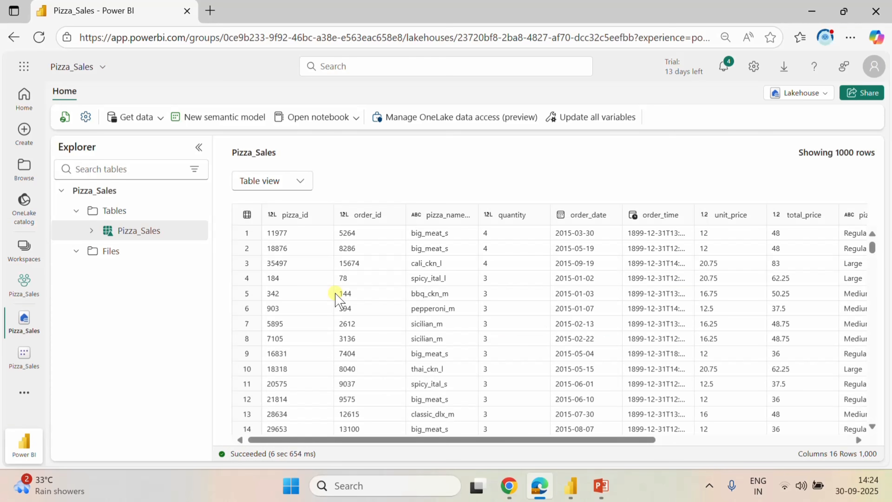
drag(379, 439, 855, 434)
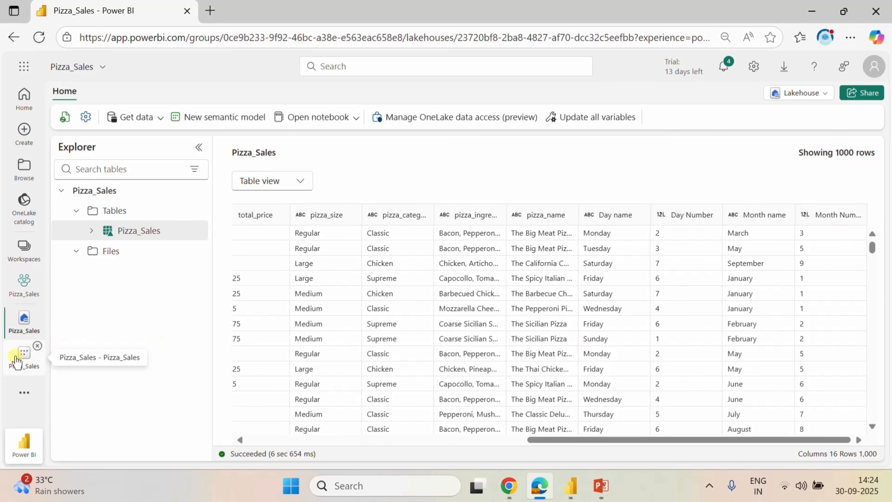
Switch the Pizza_Sales semantic model to editing, refresh its source table list, and confirm the Pizza_Sales table selection.
click(20, 353)
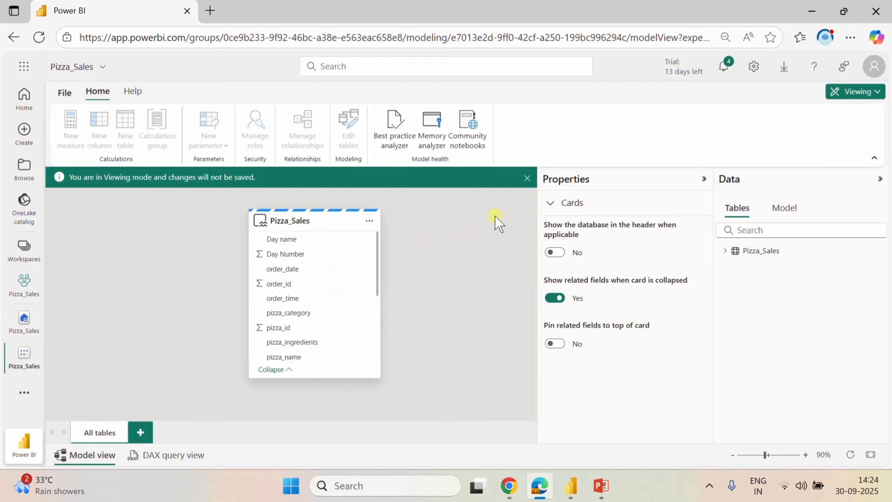
click(862, 94)
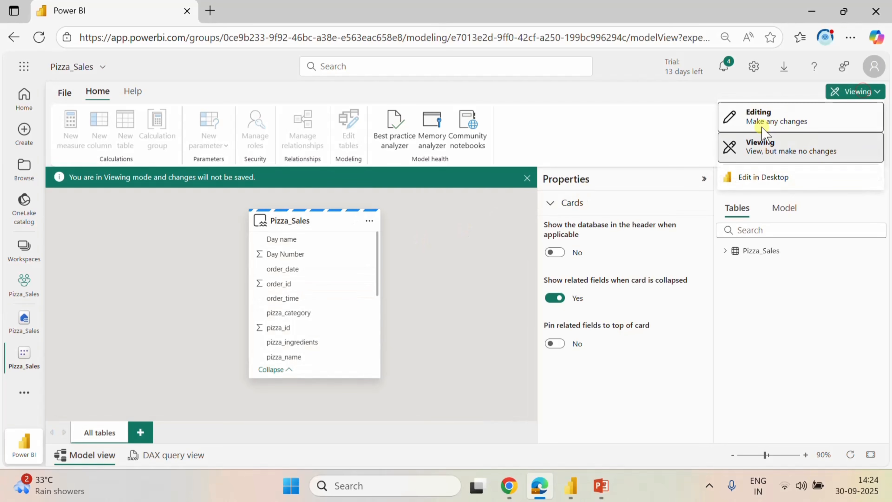
click(755, 122)
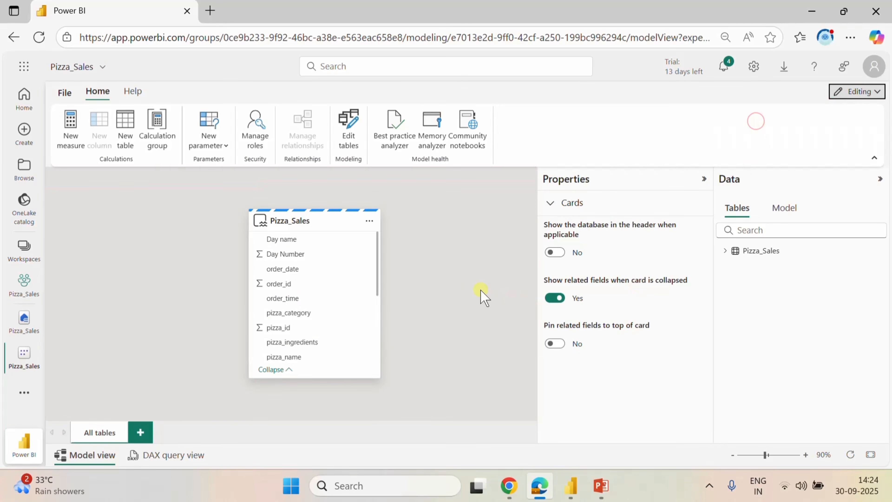
click(349, 140)
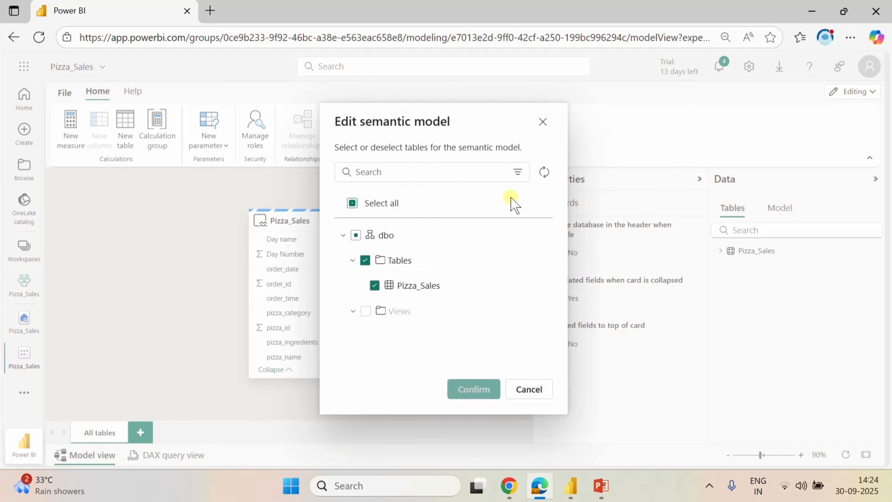
click(547, 175)
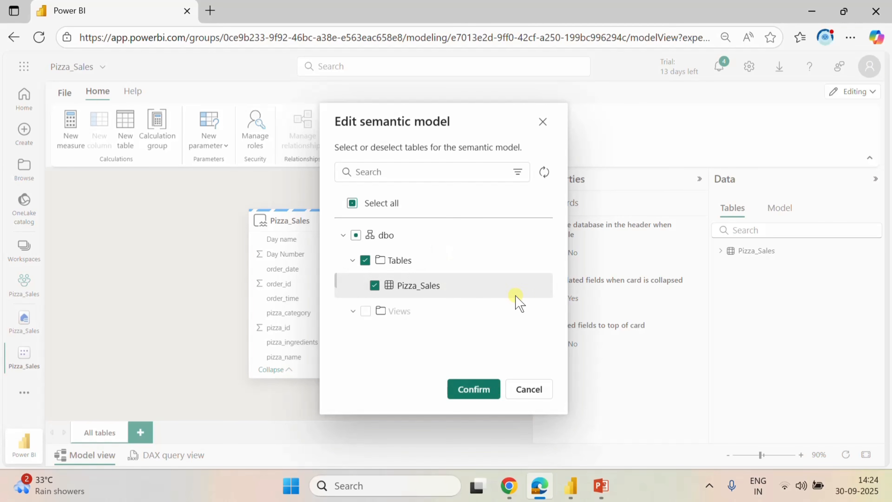
click(480, 386)
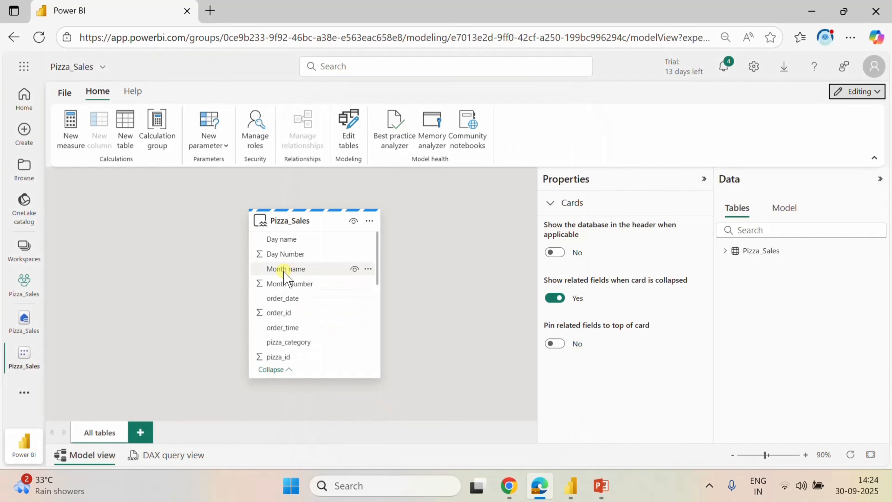
Sort the Month name column of the Pizza_Sales table by Month Number.
click(299, 270)
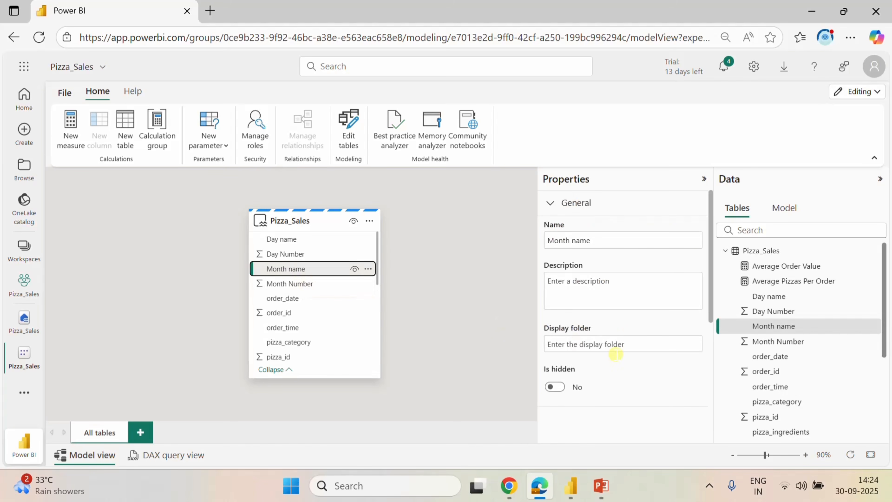
scroll(671, 386, down, 3)
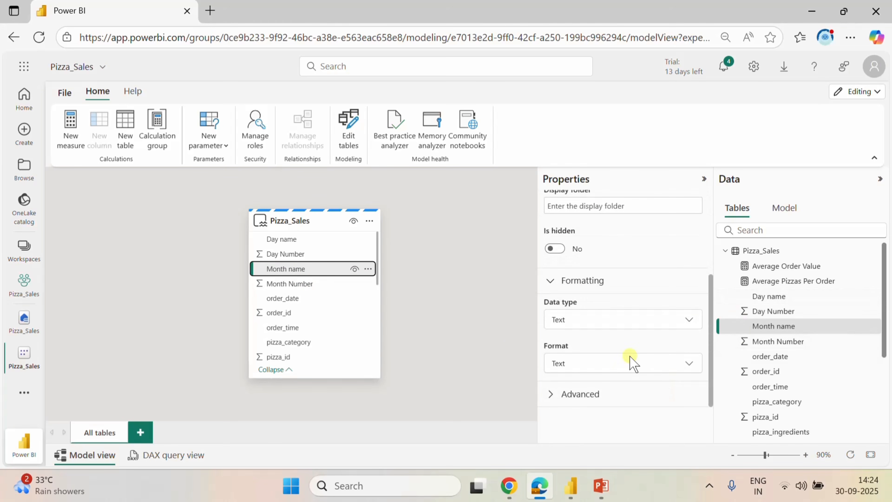
click(562, 394)
scroll(620, 375, down, 5)
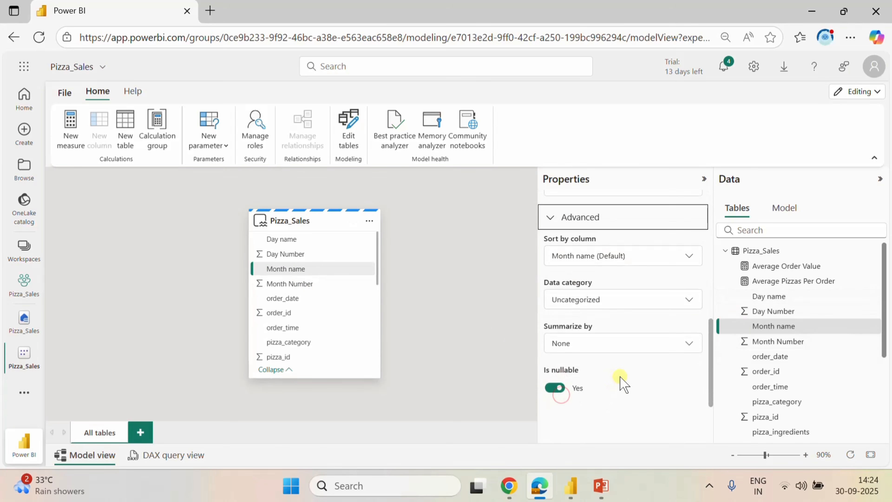
click(613, 260)
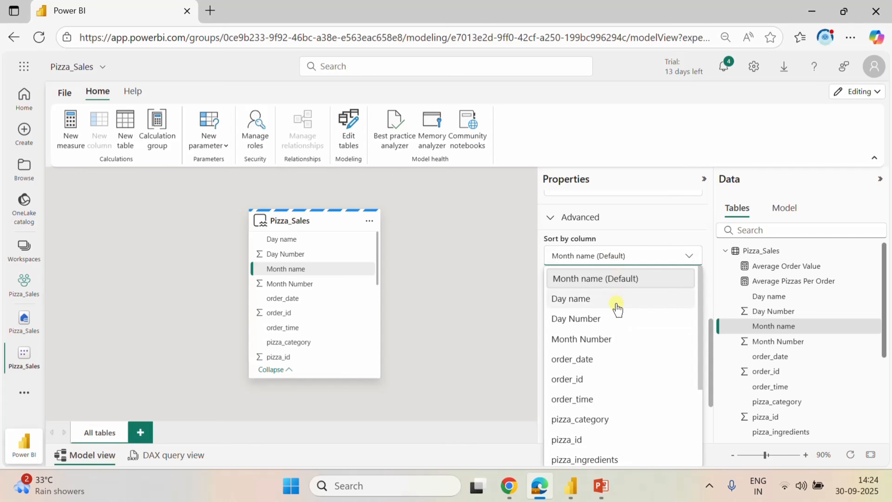
click(604, 339)
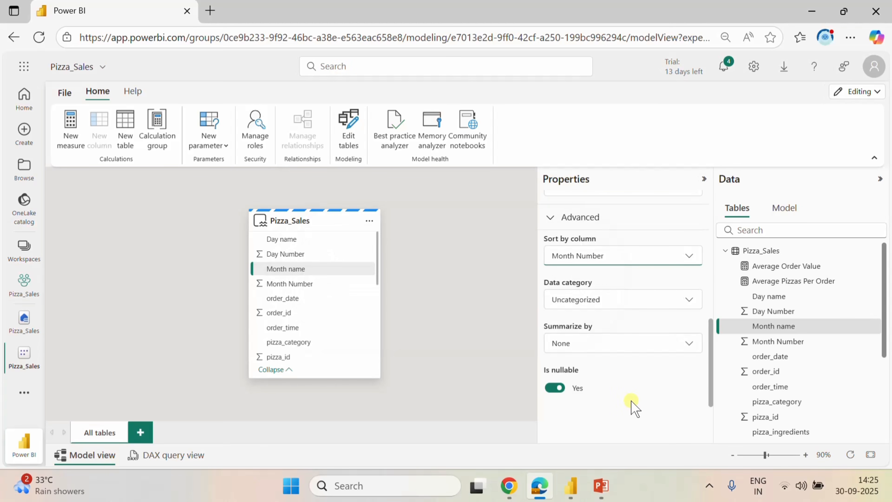
click(475, 277)
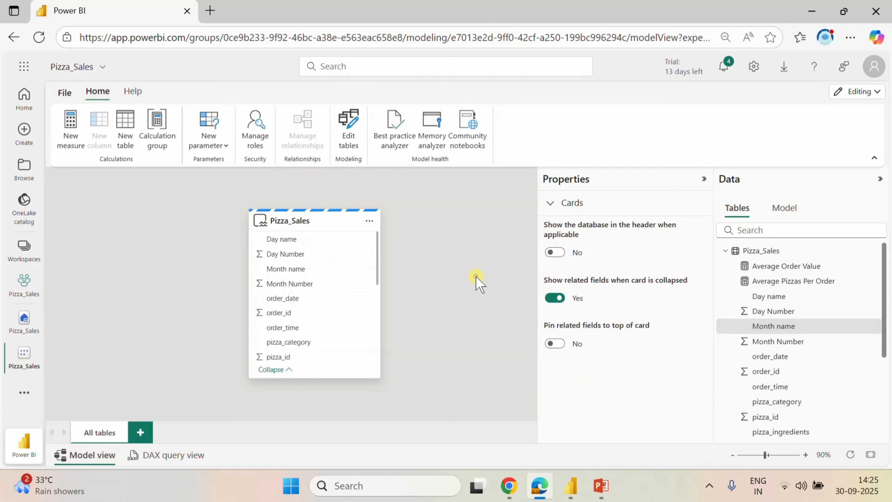
Switch to the Pizza_Sales report in Power BI Desktop and refresh its data.
click(576, 482)
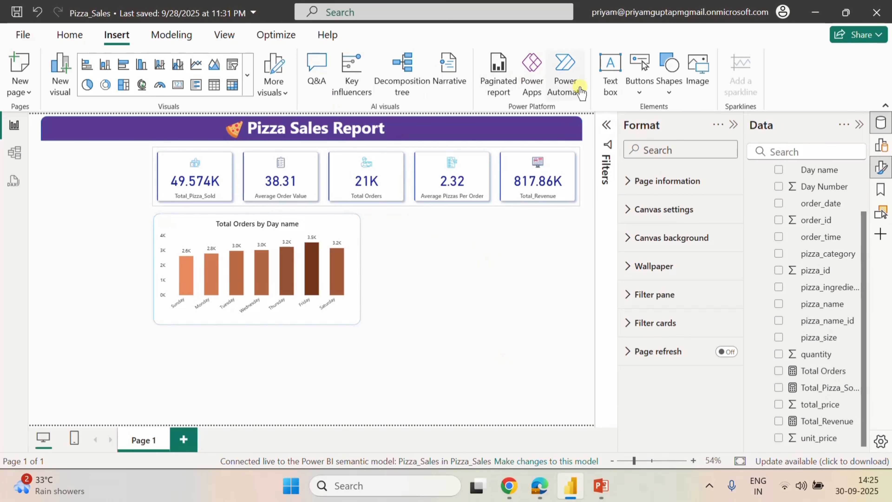
click(69, 34)
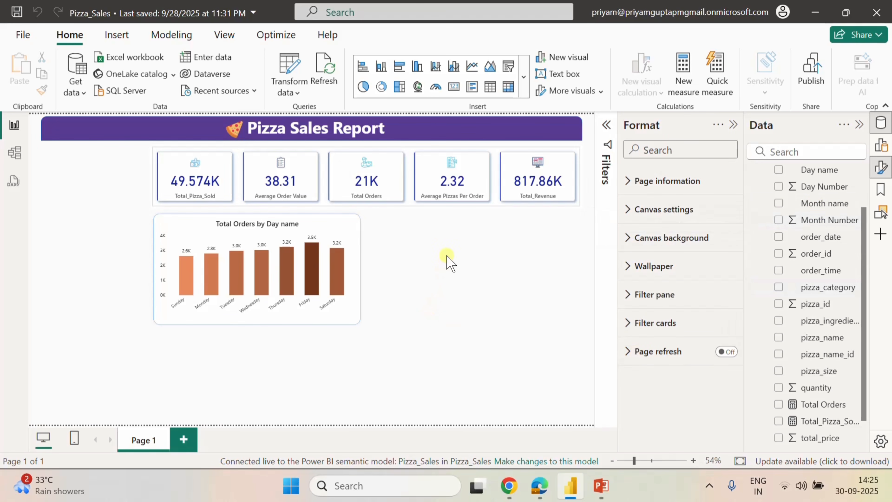
Duplicate the background shape behind the Total Orders by Day name chart, place the copy beside it, and widen it to match the cards' edge.
click(153, 226)
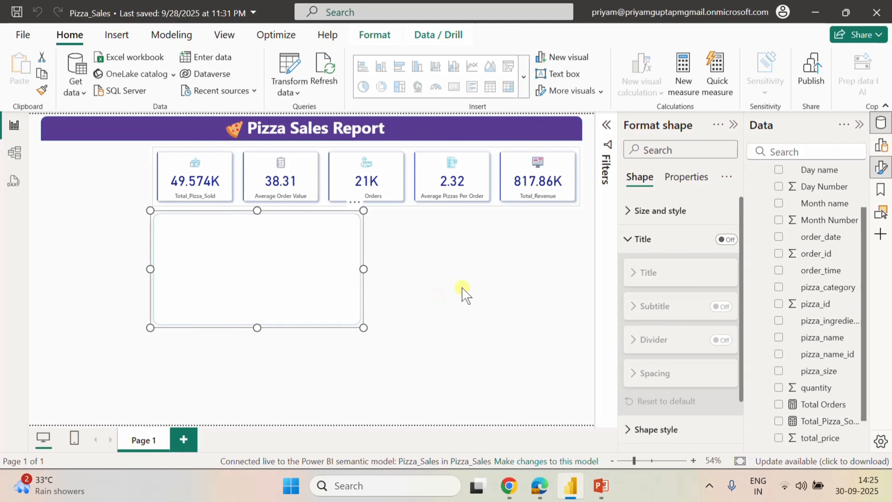
click(464, 298)
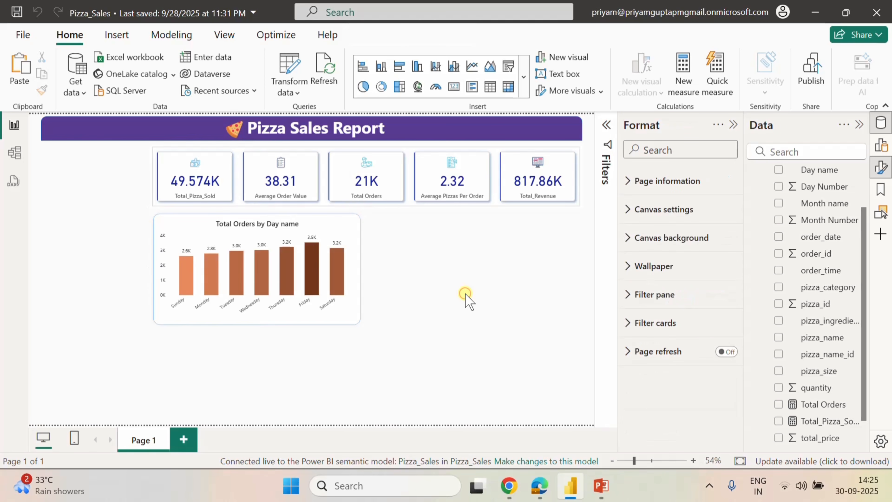
key(ctrl+v)
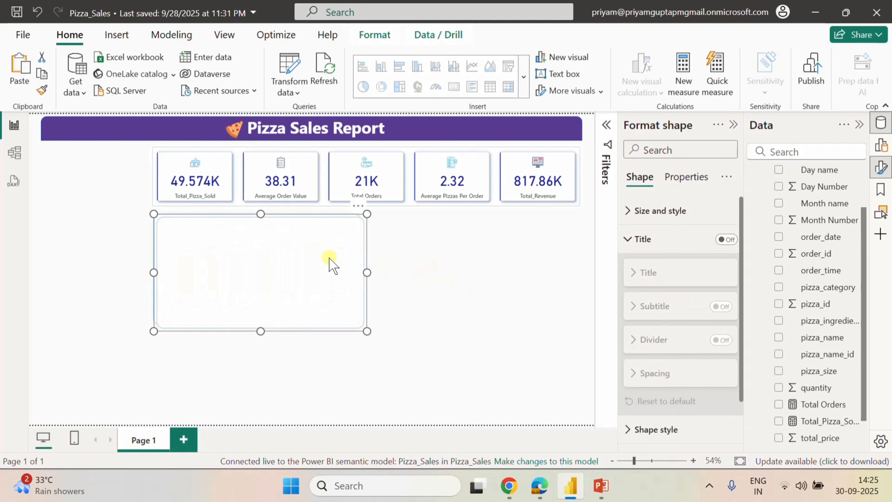
drag(324, 256, 537, 258)
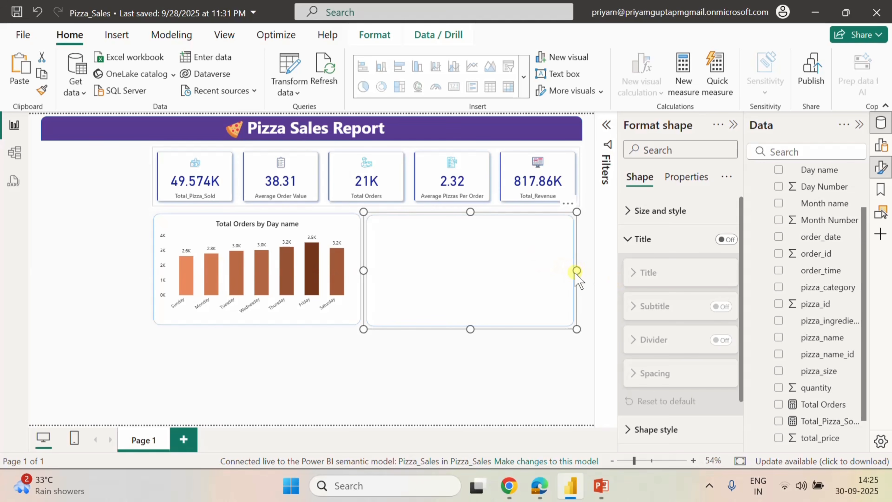
drag(576, 270, 582, 277)
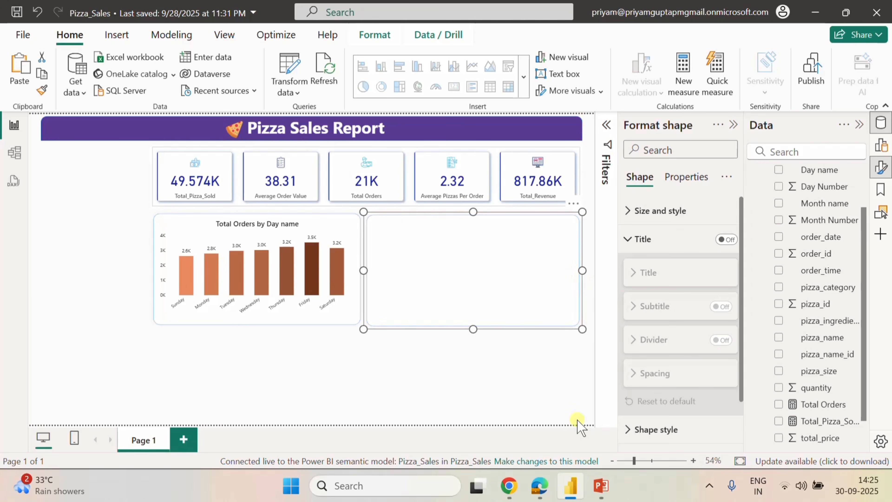
click(527, 375)
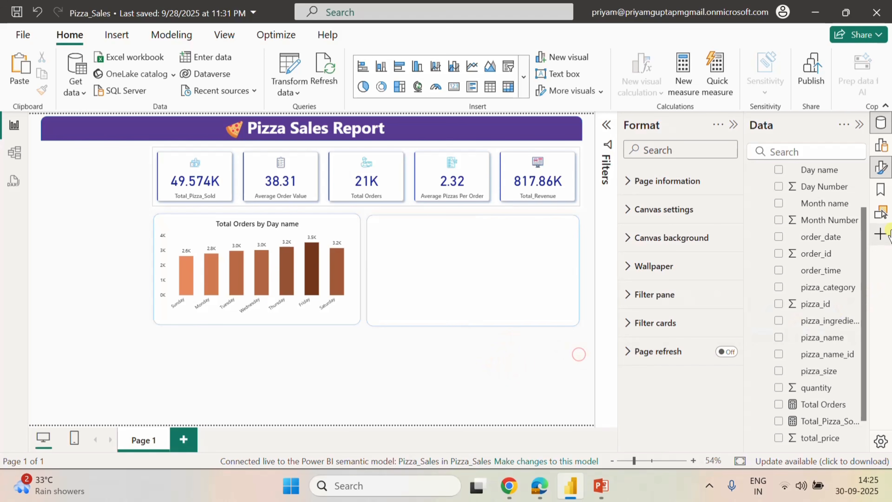
Insert an area chart and fit it inside the empty background shape beside the Total Orders by Day name chart.
click(881, 145)
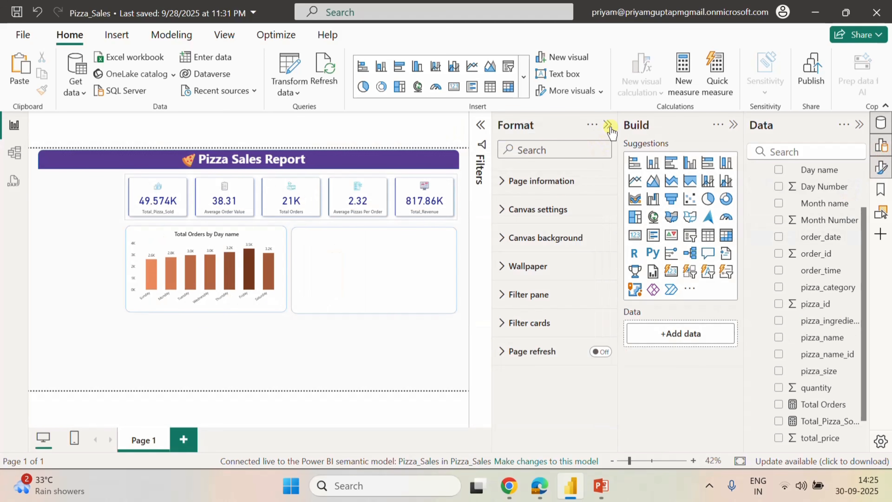
click(608, 125)
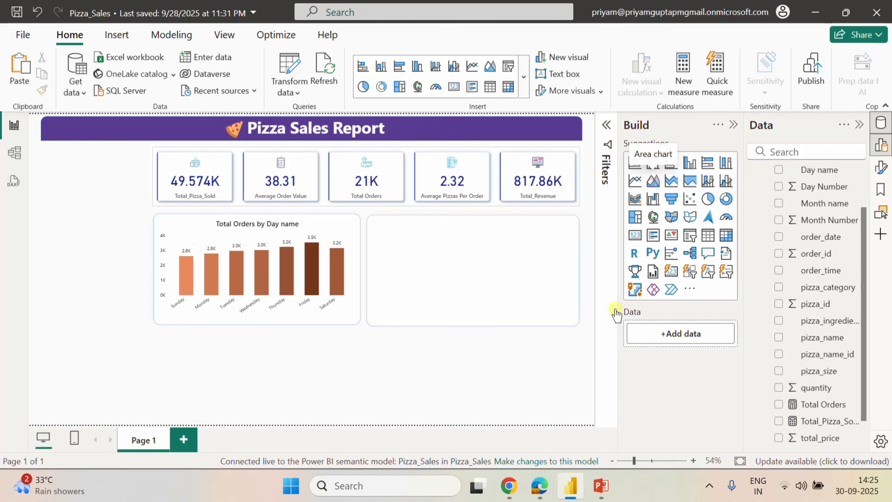
click(653, 181)
drag(311, 360, 311, 337)
drag(41, 375, 371, 378)
drag(490, 378, 486, 274)
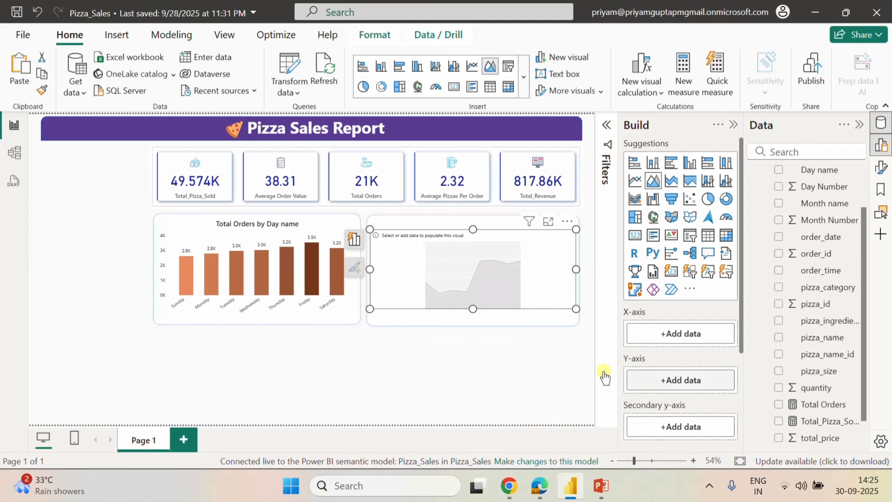
drag(471, 307, 463, 341)
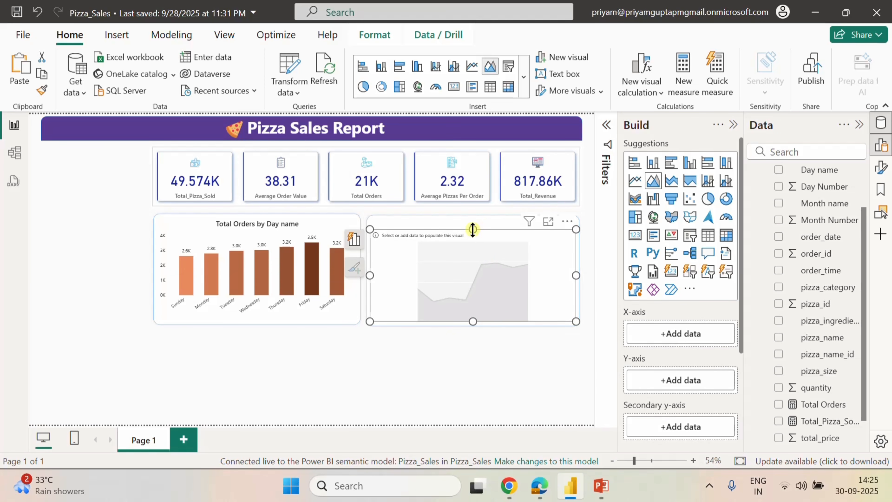
drag(472, 229, 469, 219)
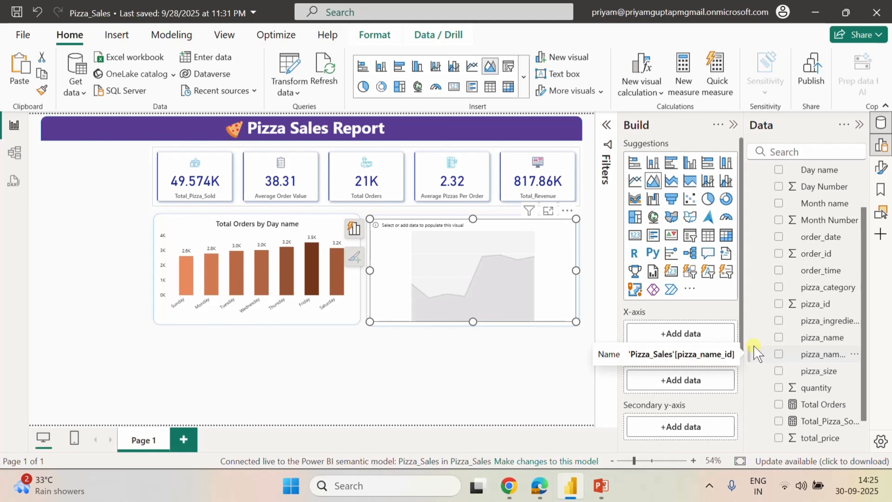
Plot Total Orders on the area chart's Y-axis against Month name on its X-axis.
click(778, 203)
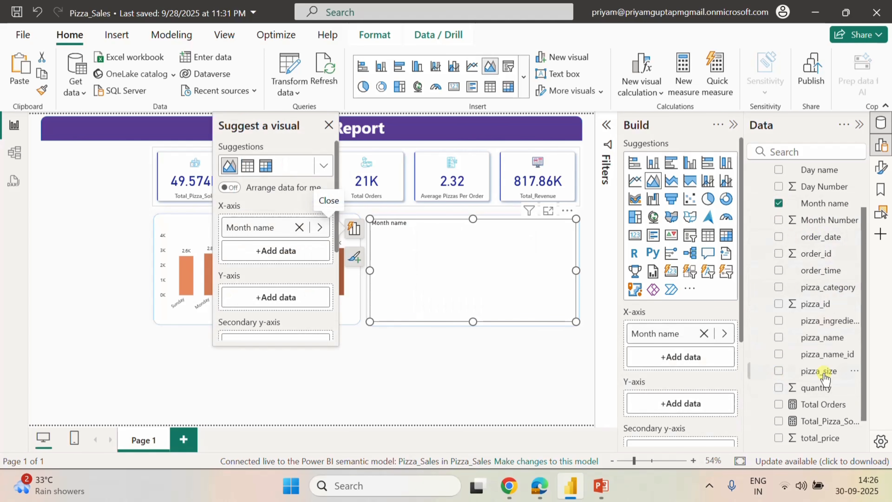
scroll(804, 386, down, 2)
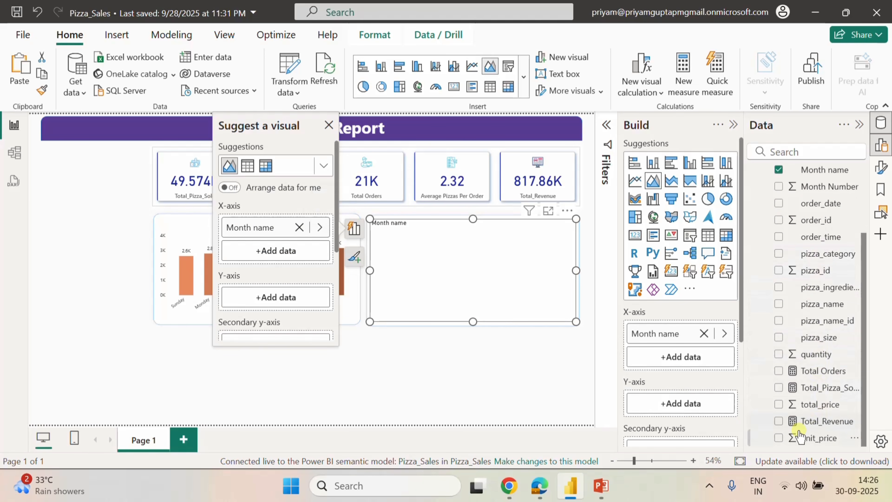
click(779, 370)
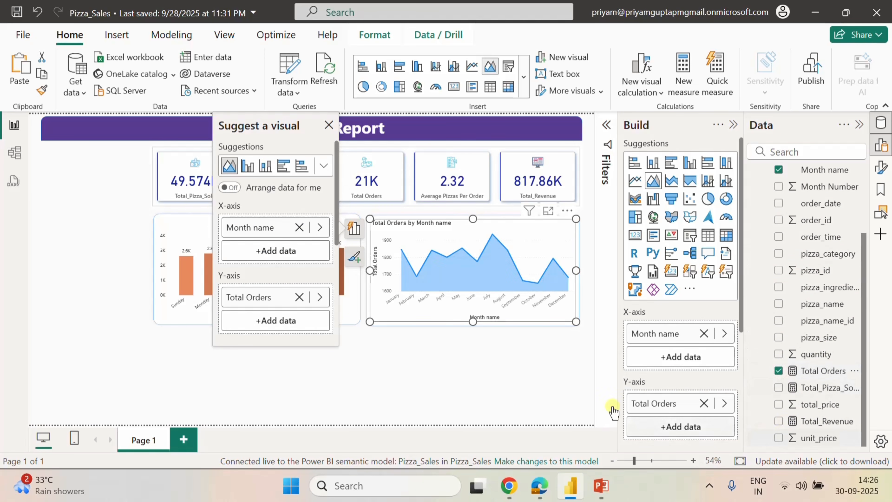
click(328, 124)
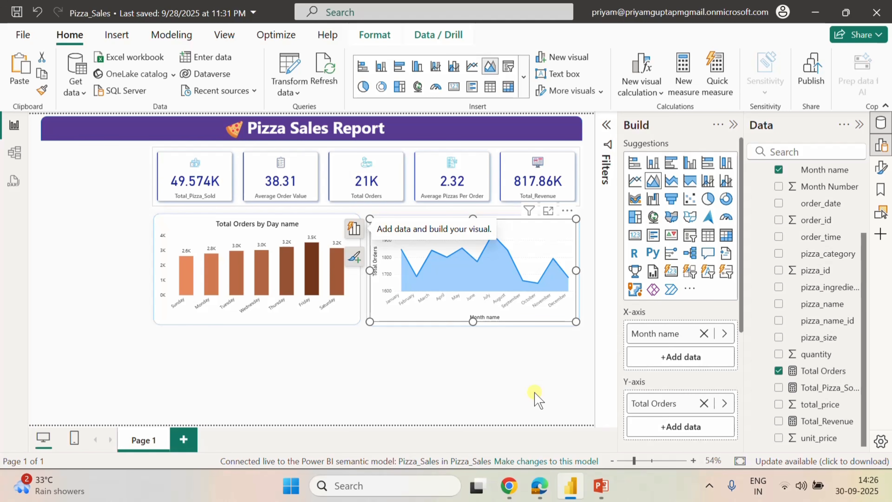
Turn off the X-axis title of the Total Orders by Month name area chart.
click(884, 172)
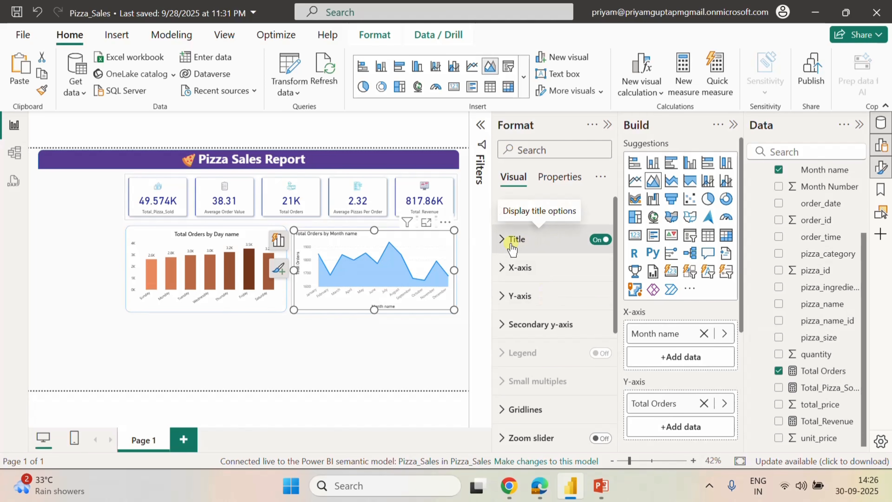
click(506, 277)
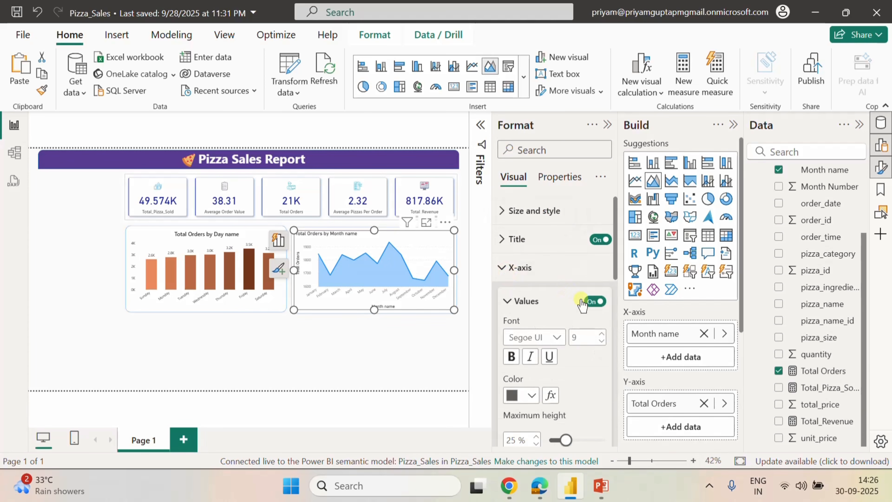
scroll(588, 366, down, 5)
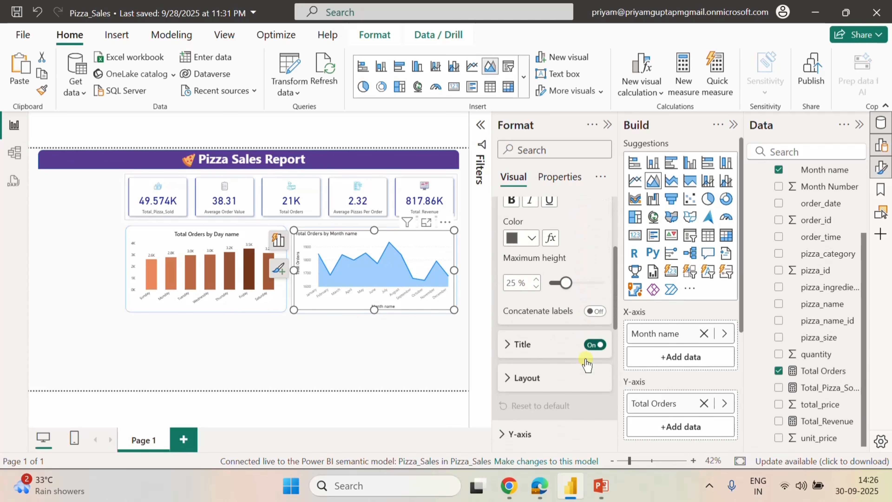
click(595, 292)
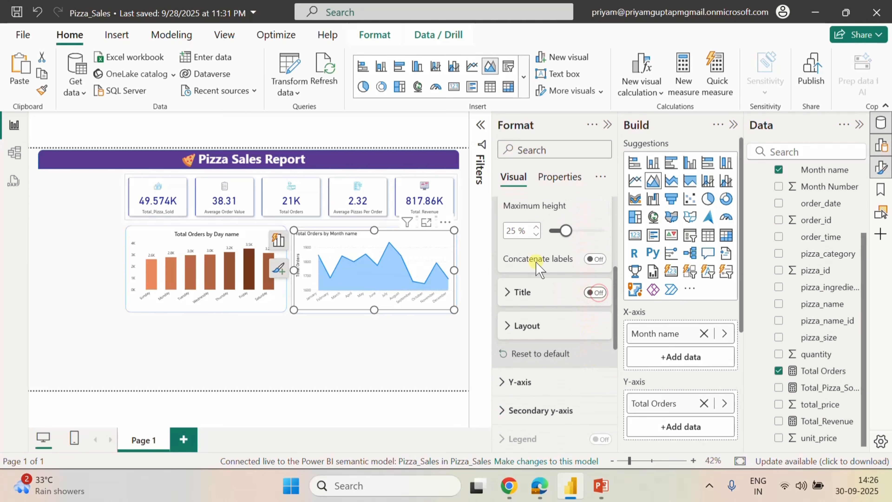
Format the area chart's X-axis values as Segoe UI Semibold, size 10, in the near-black recent color.
scroll(516, 256, up, 3)
scroll(506, 231, up, 2)
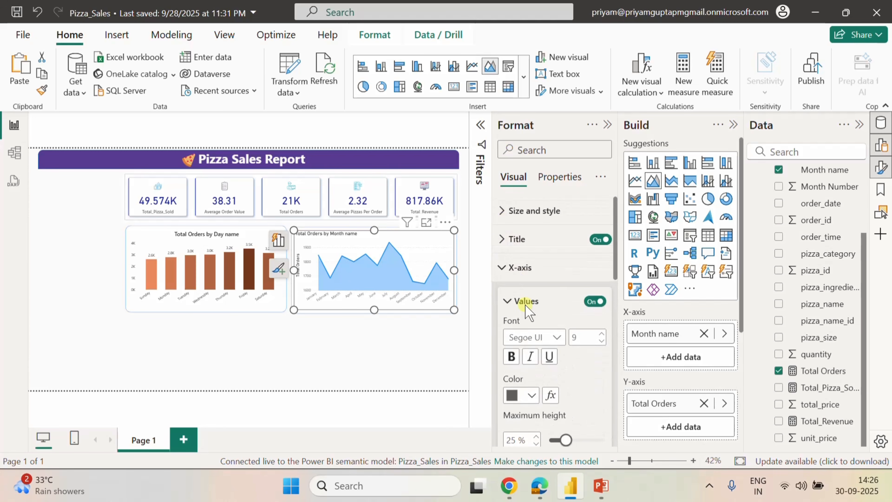
click(558, 338)
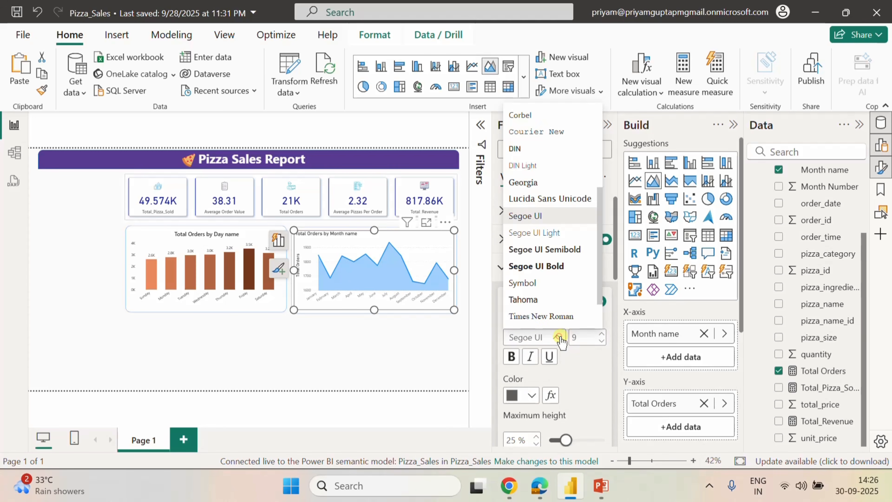
click(538, 249)
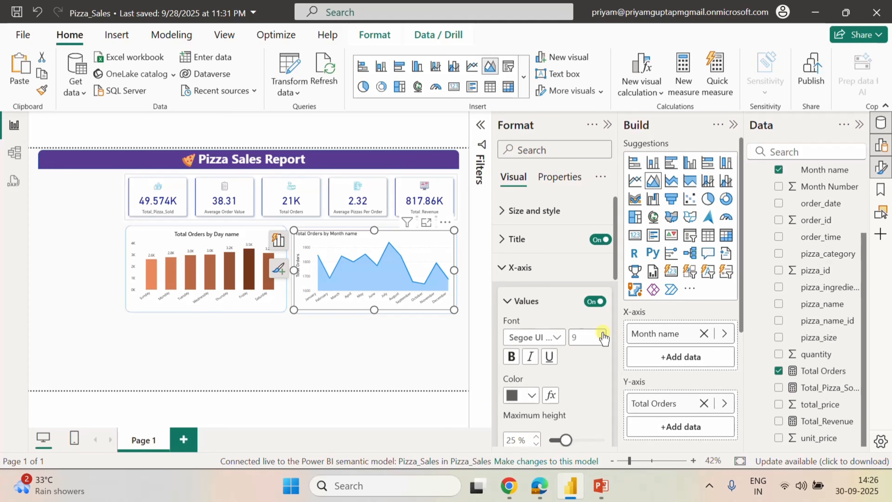
click(532, 395)
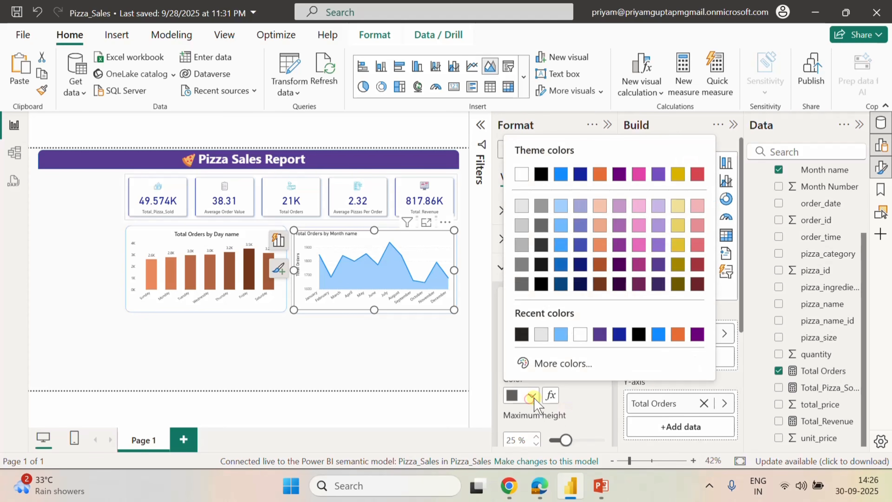
click(527, 334)
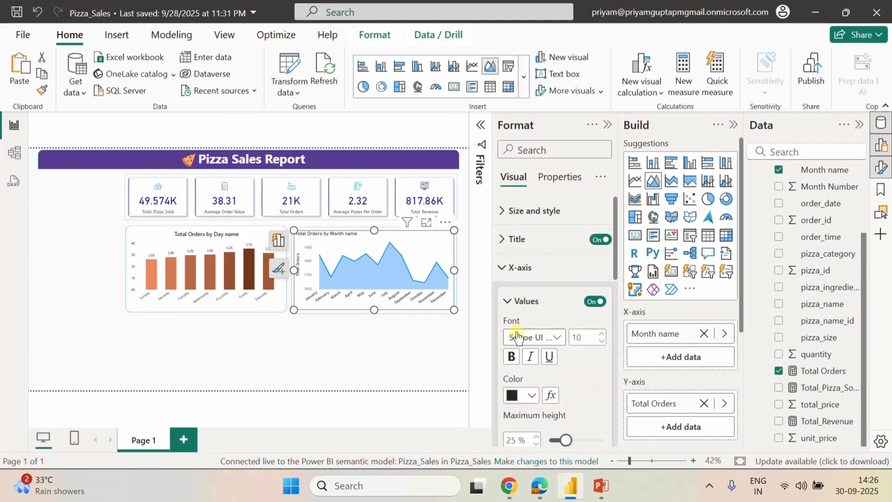
click(508, 301)
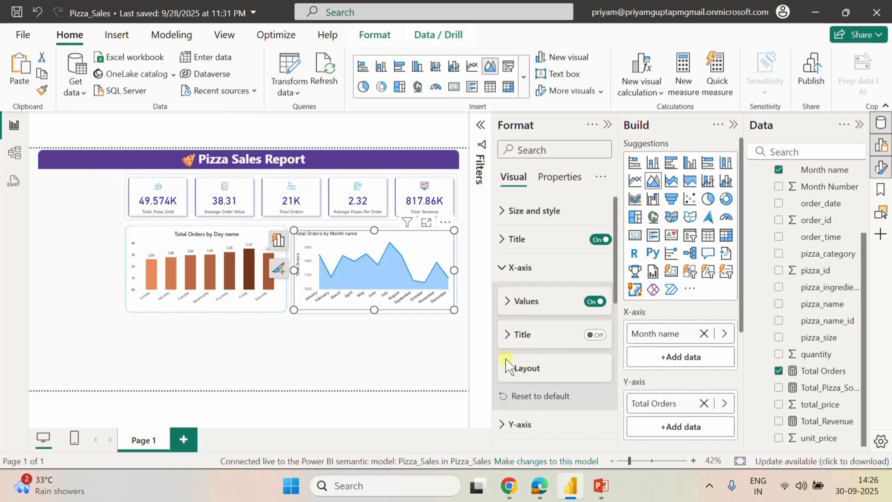
Turn off the Y-axis title of the Total Orders by Month name area chart.
scroll(517, 406, down, 2)
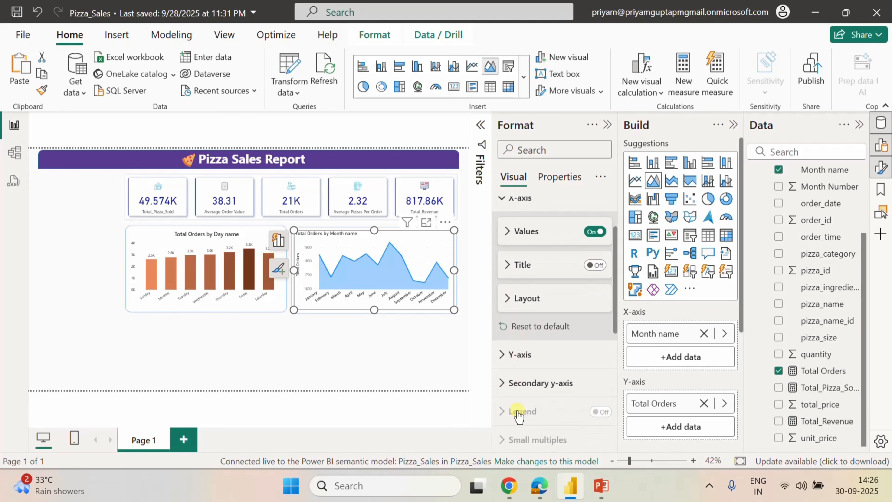
click(509, 354)
scroll(573, 388, down, 5)
click(594, 358)
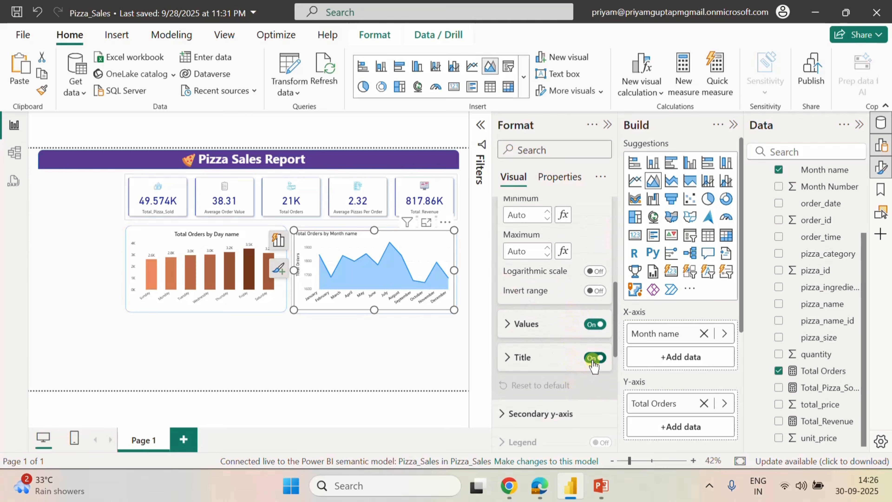
Turn off the area chart's Y-axis title and format its Y-axis values as Segoe UI Semibold, size 10, in the near-black recent color.
click(594, 358)
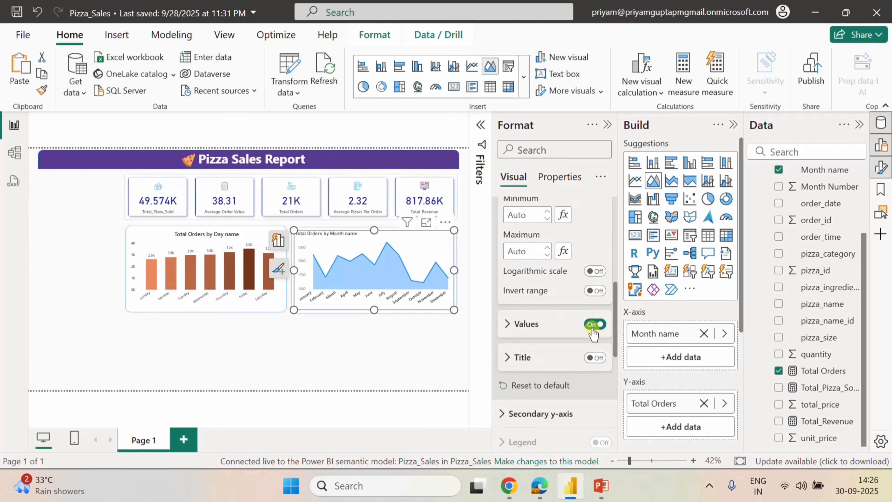
click(507, 323)
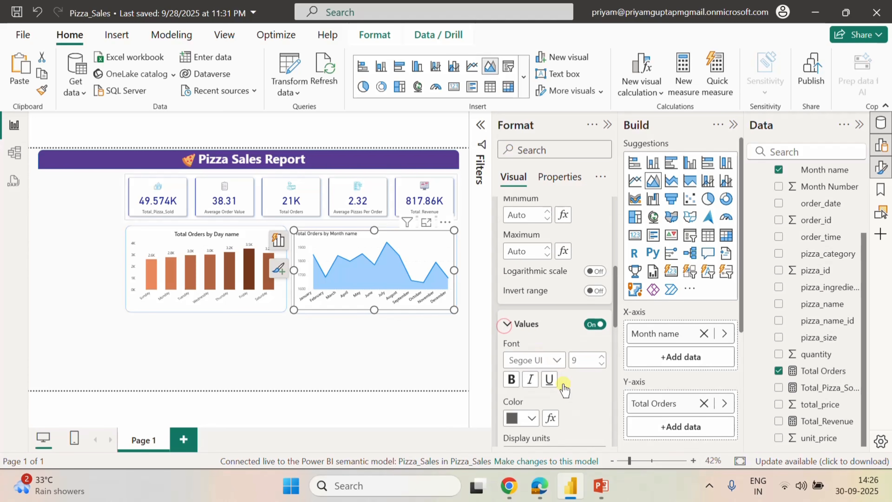
scroll(558, 351, down, 2)
click(555, 292)
click(544, 203)
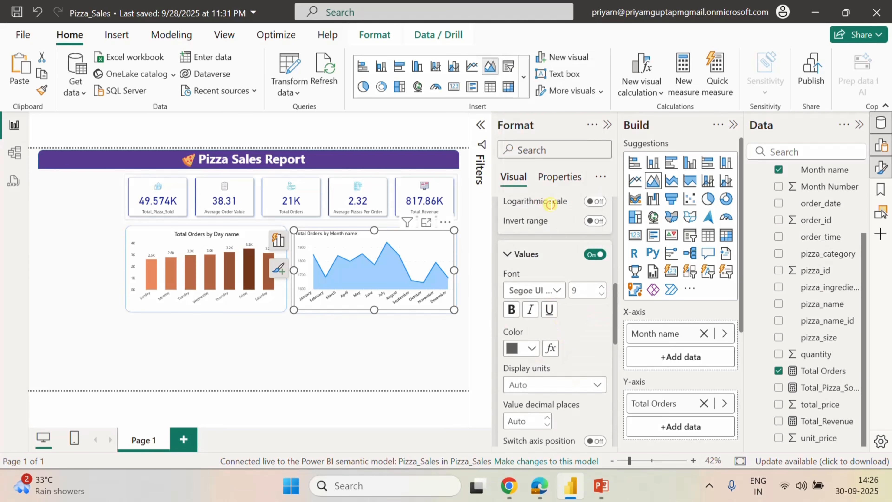
click(600, 287)
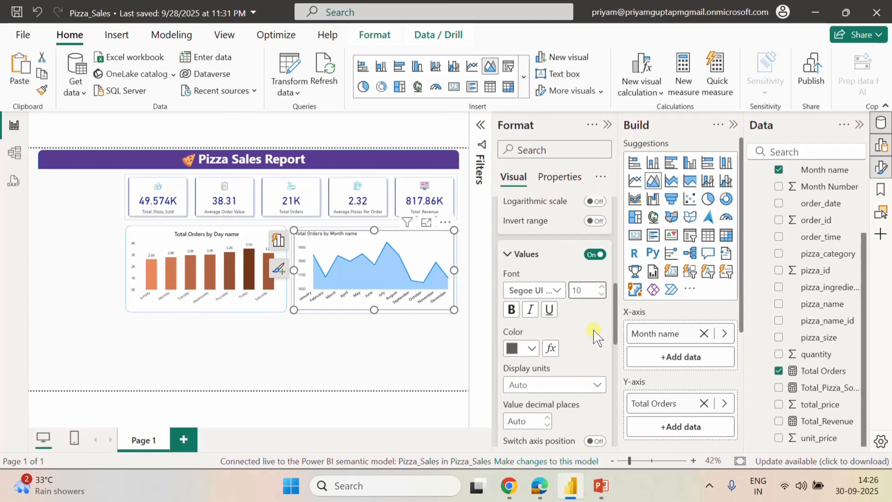
click(531, 349)
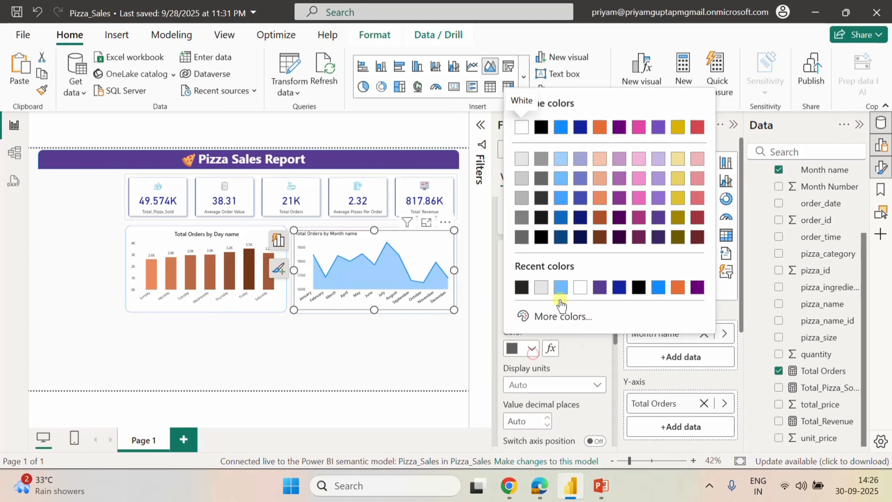
click(522, 287)
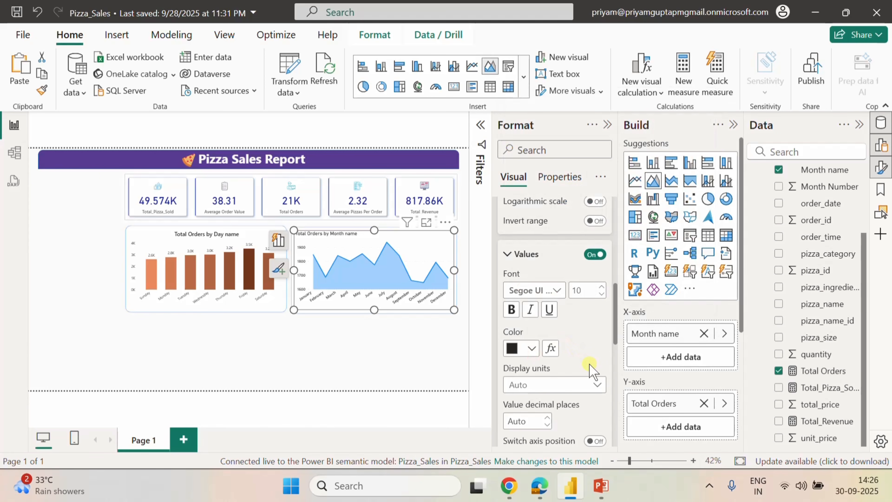
Turn off the horizontal gridlines of the Total Orders by Month name area chart.
scroll(589, 369, down, 5)
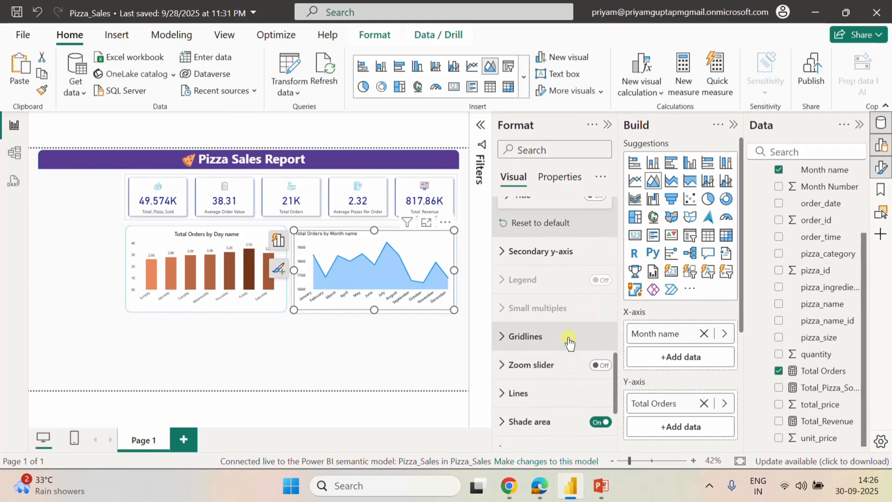
click(503, 337)
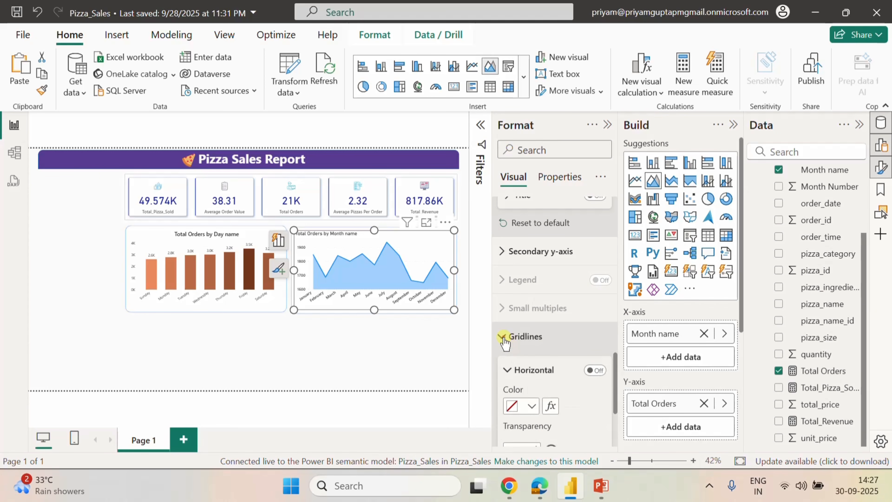
scroll(576, 367, down, 3)
click(595, 300)
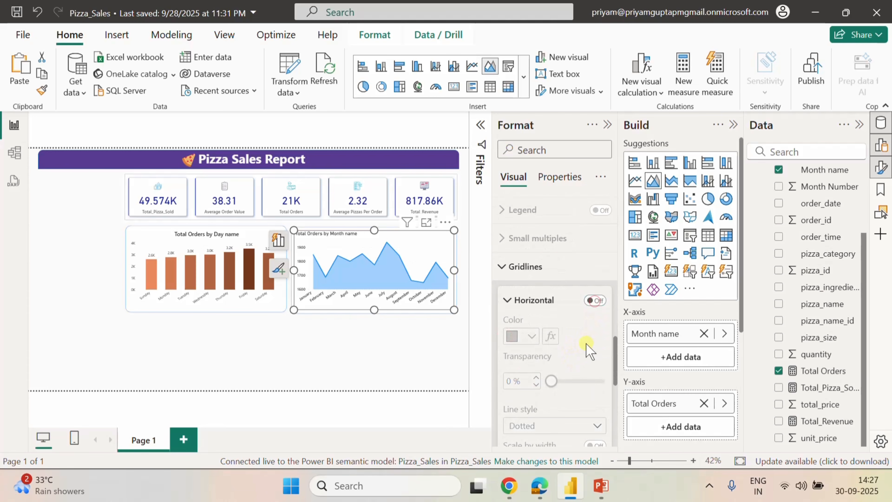
Set the line color of the Total Orders by Month name area chart to the dark purple recent color.
scroll(589, 348, down, 1)
scroll(584, 345, down, 5)
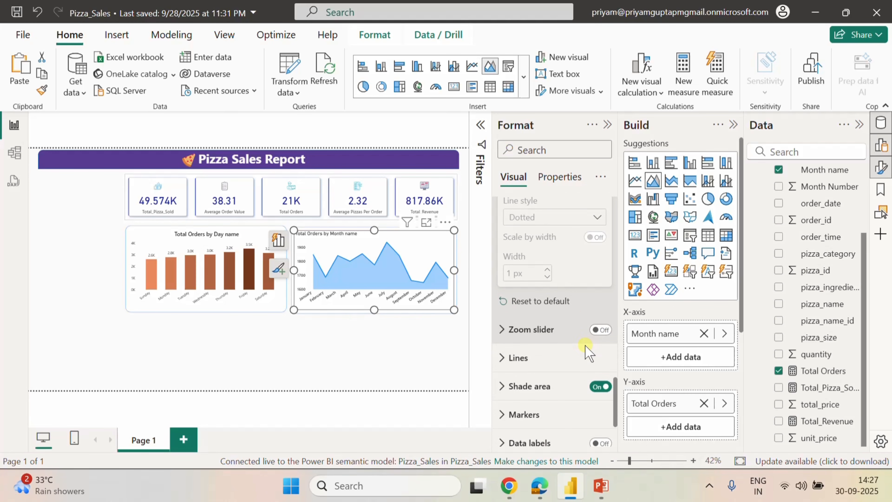
scroll(585, 350, down, 2)
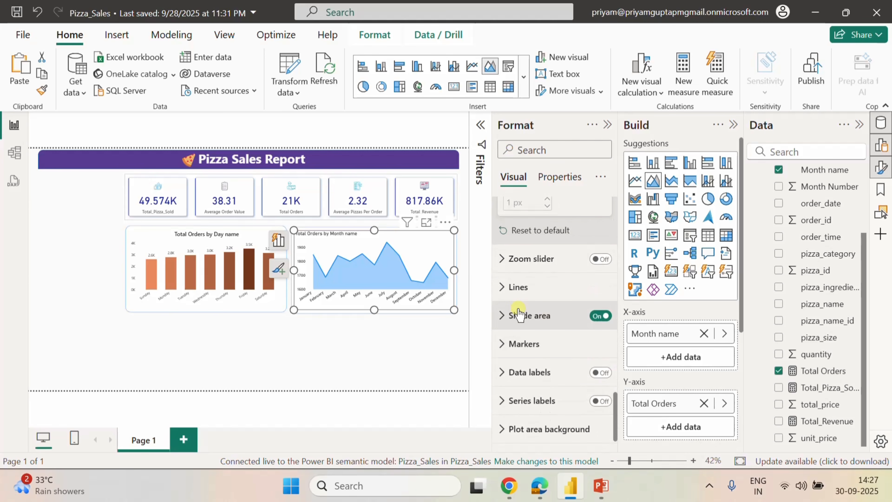
click(511, 317)
scroll(572, 370, down, 4)
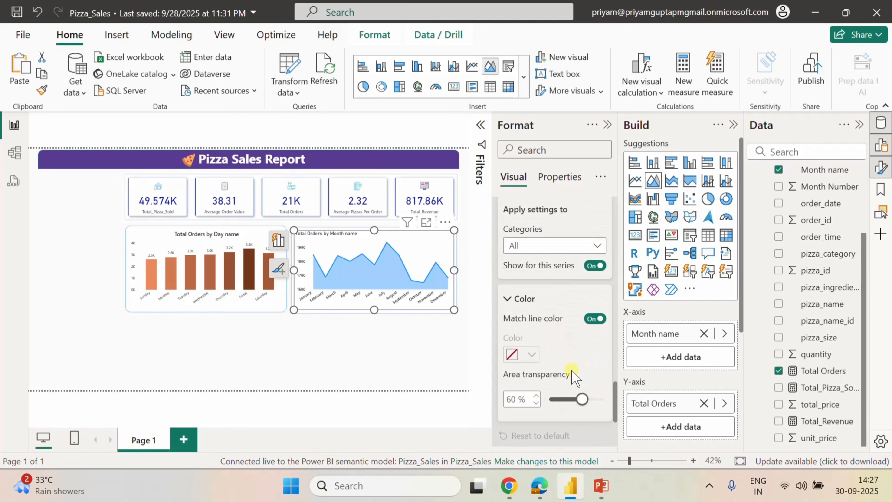
scroll(526, 297, up, 2)
scroll(525, 306, up, 2)
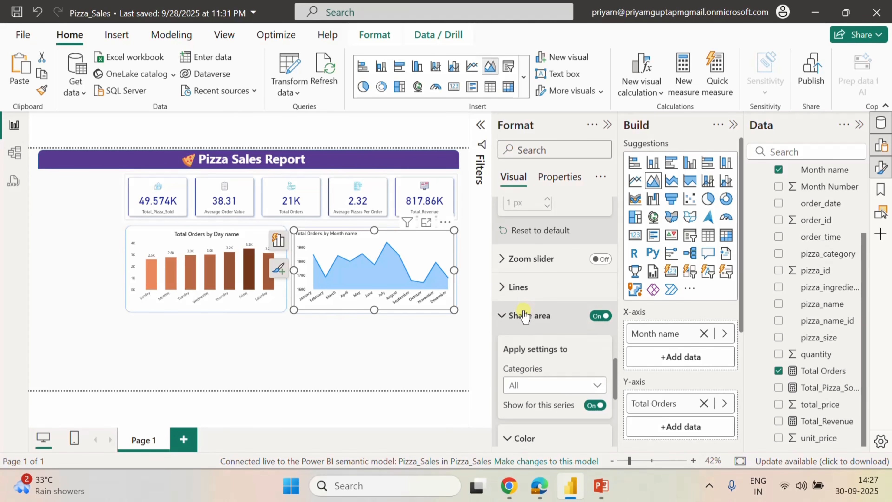
click(507, 291)
scroll(556, 386, down, 5)
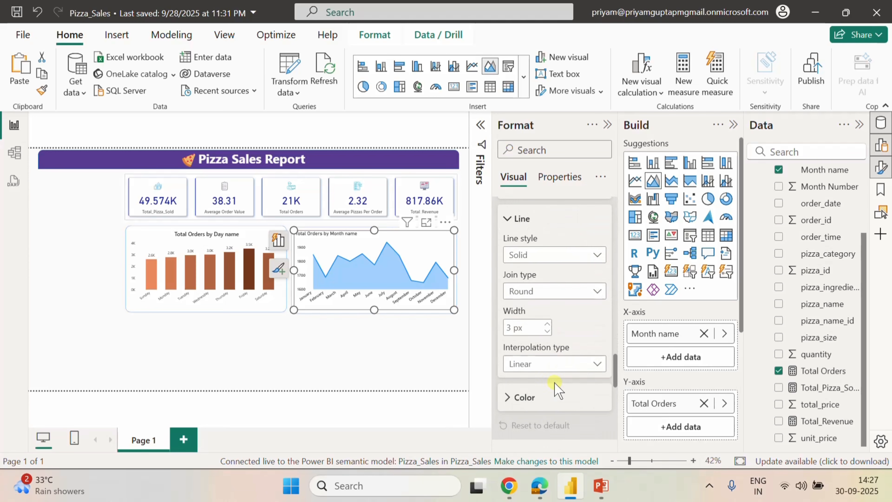
scroll(554, 382, down, 3)
click(510, 313)
scroll(574, 363, down, 2)
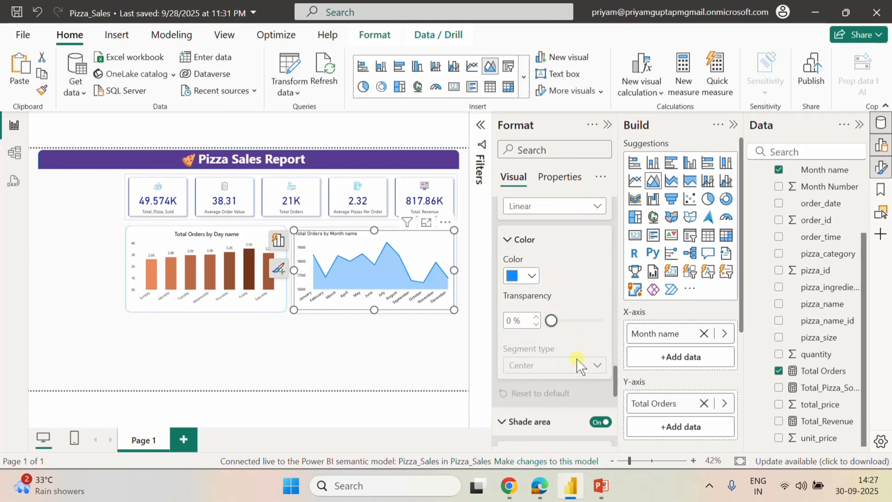
click(532, 276)
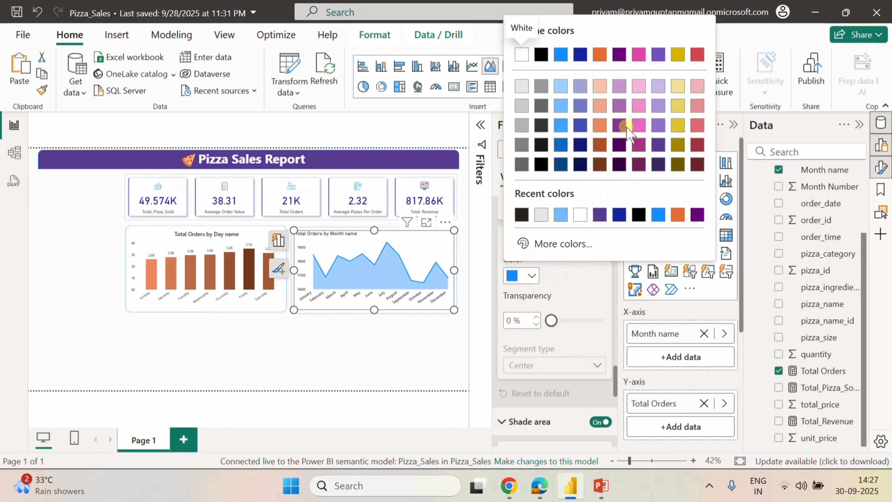
click(619, 106)
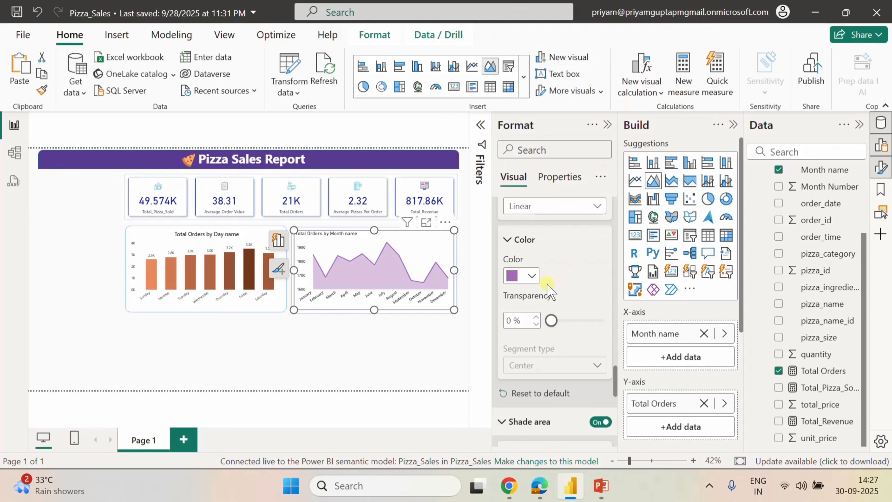
click(531, 276)
click(618, 209)
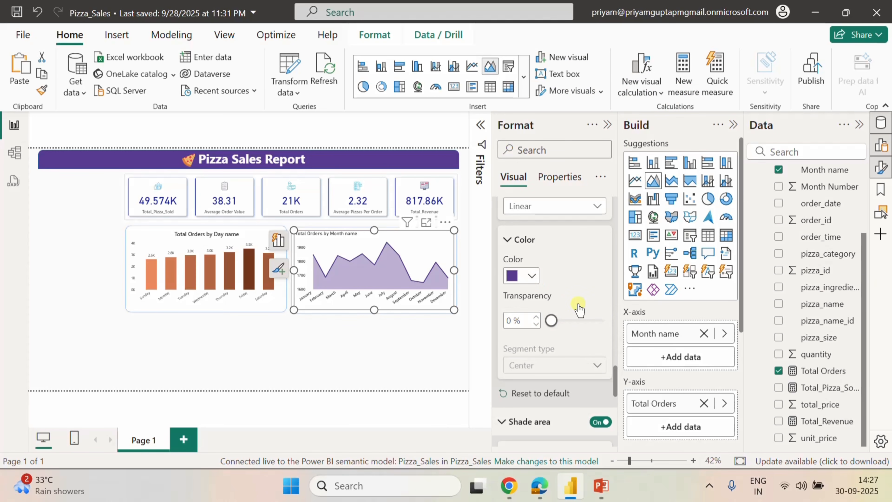
Set the area transparency of the area chart's shaded area to 85%.
scroll(578, 309, down, 4)
scroll(567, 342, down, 3)
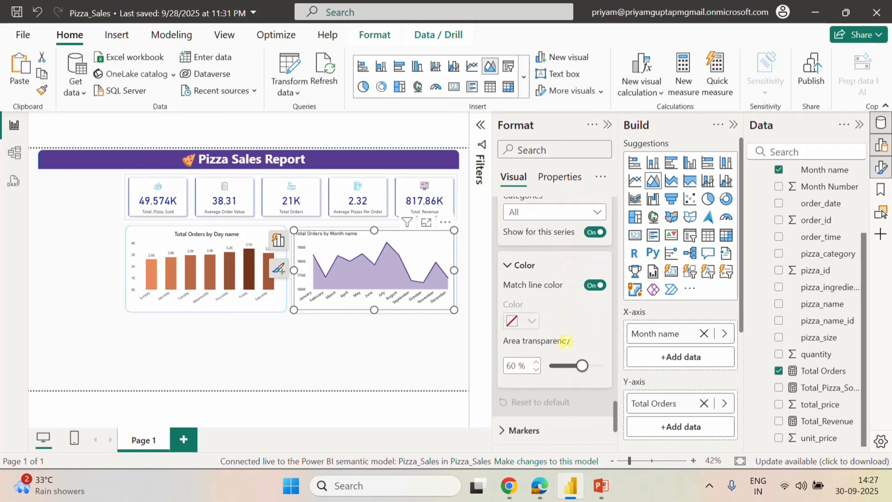
double_click(516, 368)
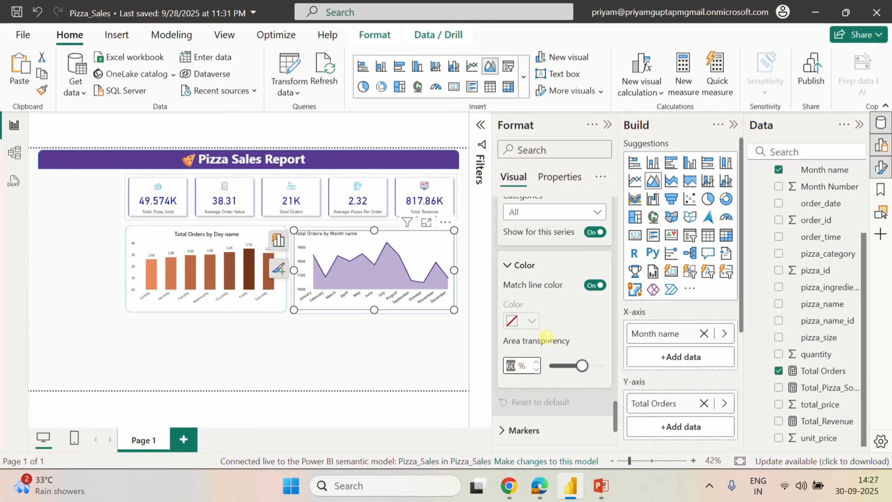
text(85)
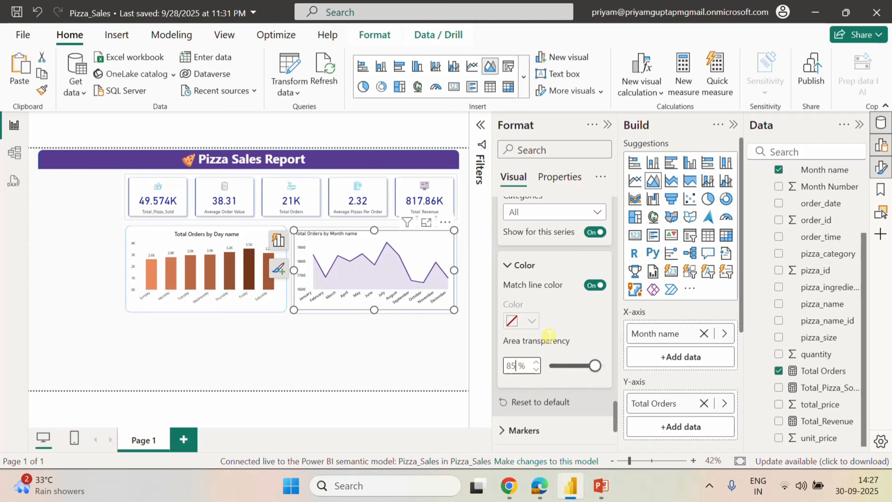
click(586, 329)
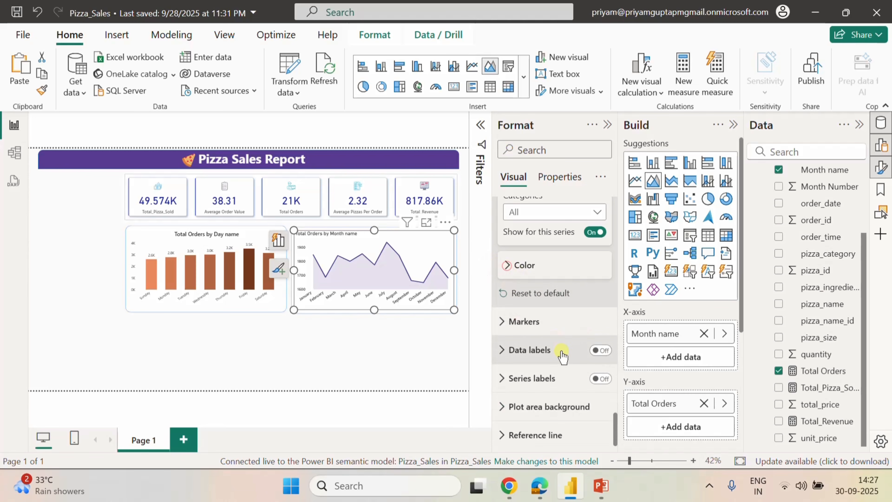
click(509, 266)
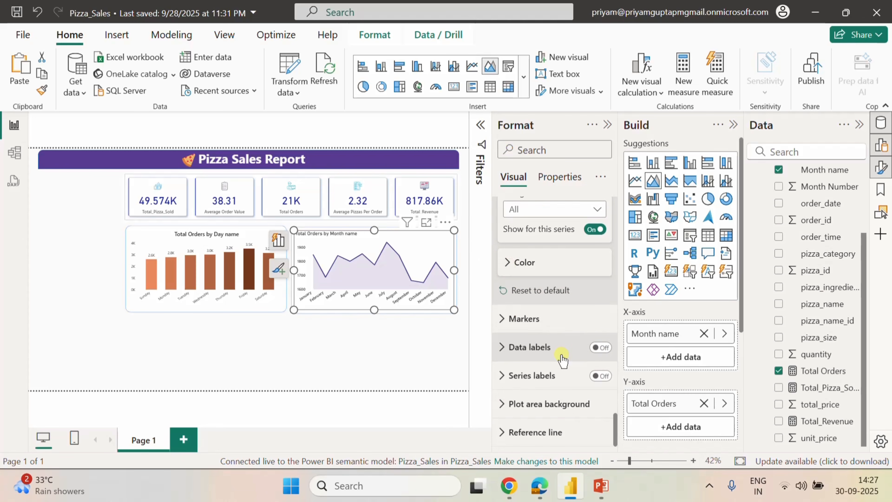
Show markers for all categories on the area chart's line.
click(531, 322)
scroll(579, 408, down, 6)
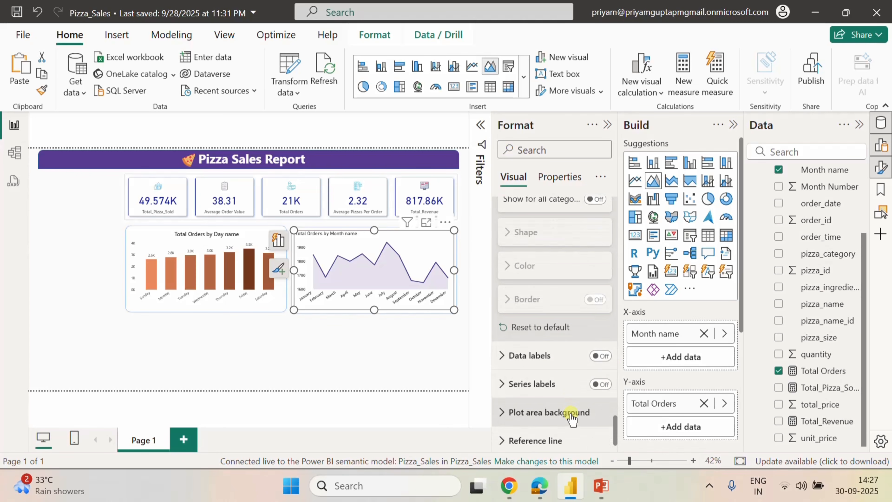
scroll(562, 390, up, 4)
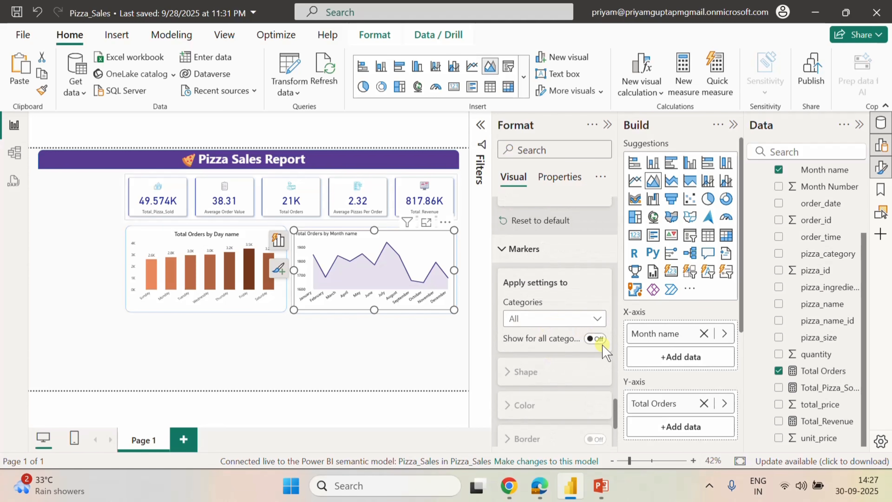
click(595, 338)
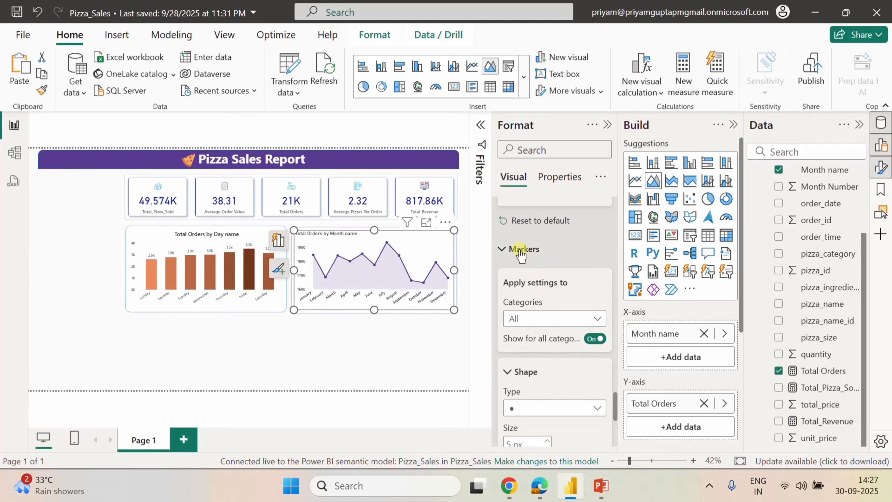
click(507, 250)
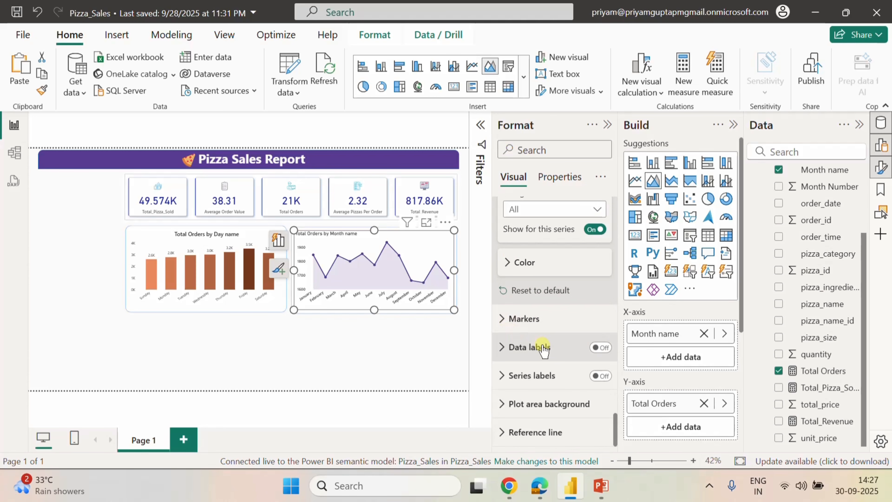
Turn on the area chart's data labels and format their values as Segoe UI Semibold, size 10, in the near-black recent color.
click(600, 347)
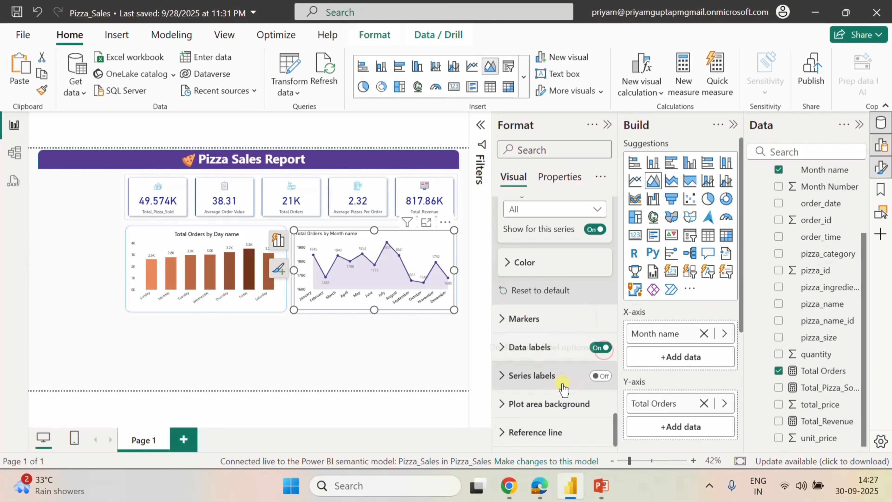
click(501, 348)
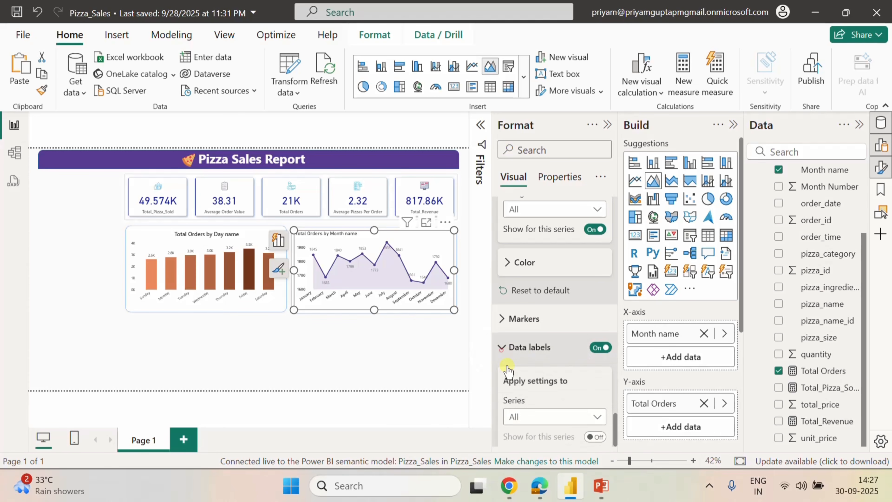
scroll(553, 408, down, 5)
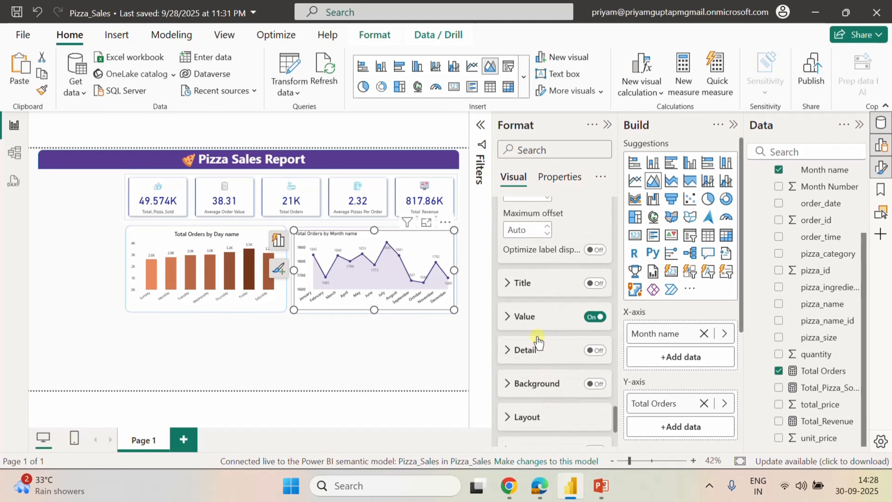
click(508, 317)
scroll(565, 401, down, 4)
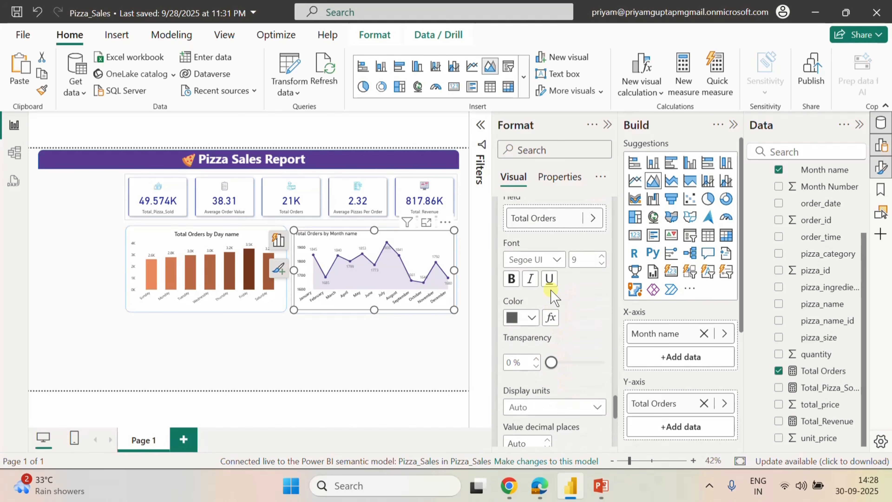
click(557, 260)
click(549, 170)
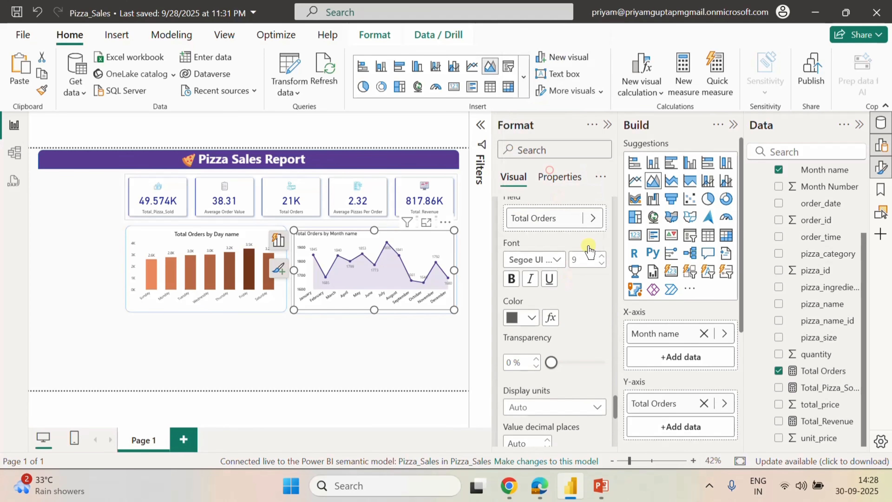
click(602, 256)
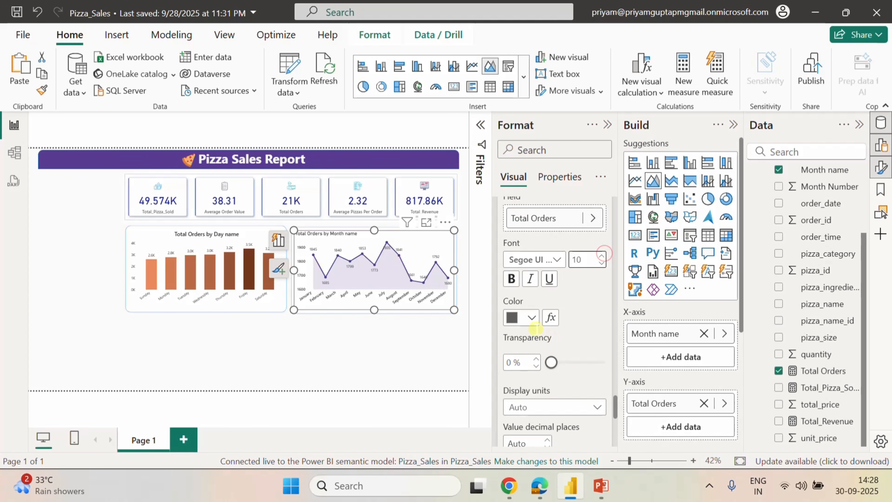
click(527, 320)
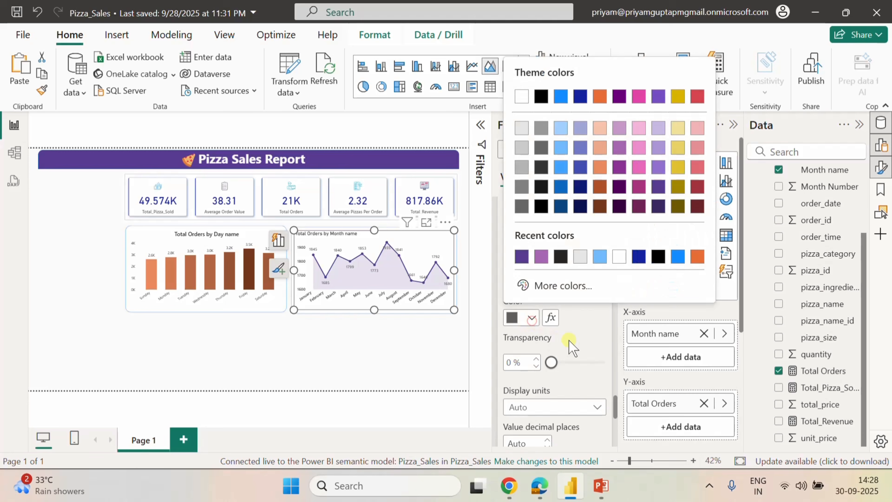
click(562, 255)
scroll(596, 334, down, 5)
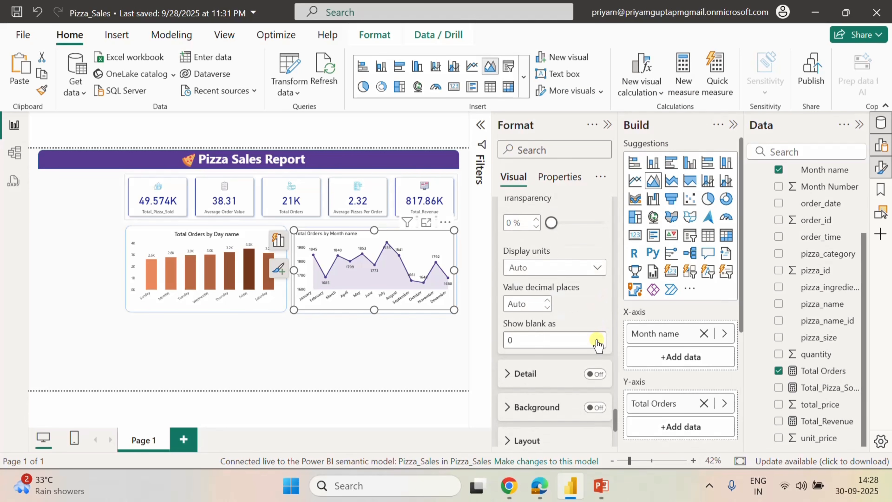
Turn on the background behind the data labels of the Total Orders by Month name area chart.
scroll(598, 346, down, 1)
click(595, 268)
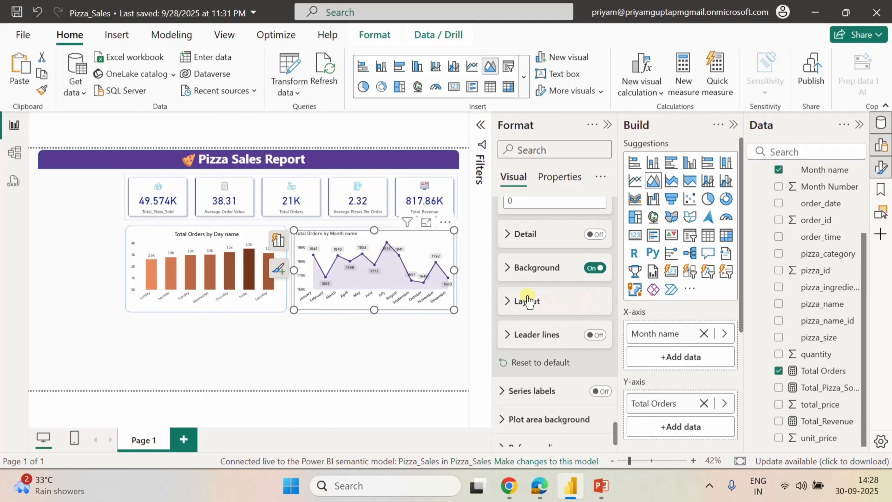
scroll(562, 346, down, 1)
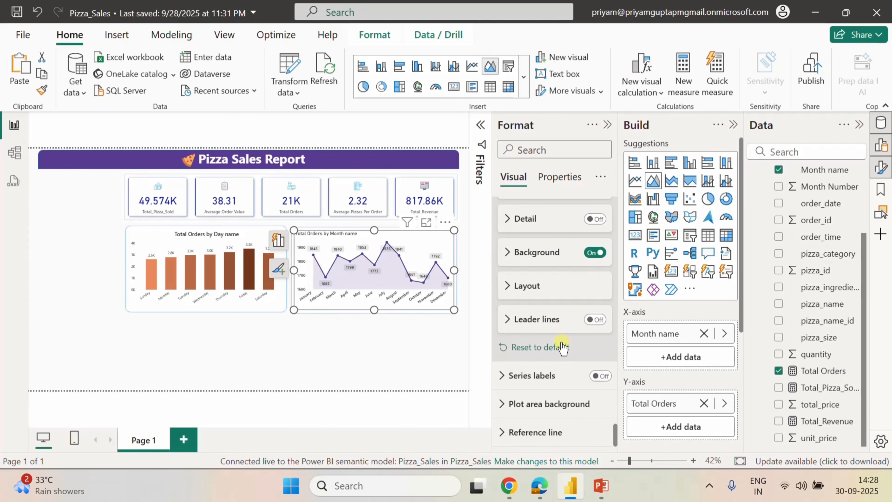
Center the title of the Total Orders by Month name chart and set its font to Segoe UI Semibold, size 14.
scroll(561, 346, up, 15)
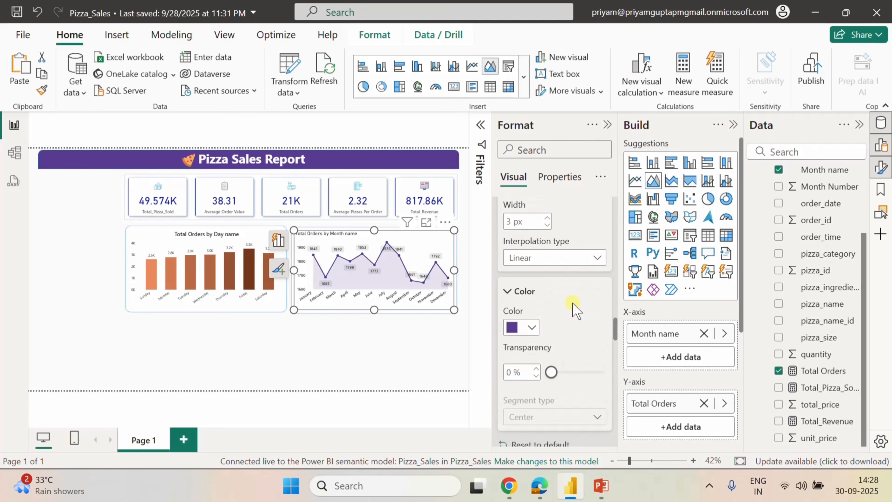
scroll(592, 258, up, 5)
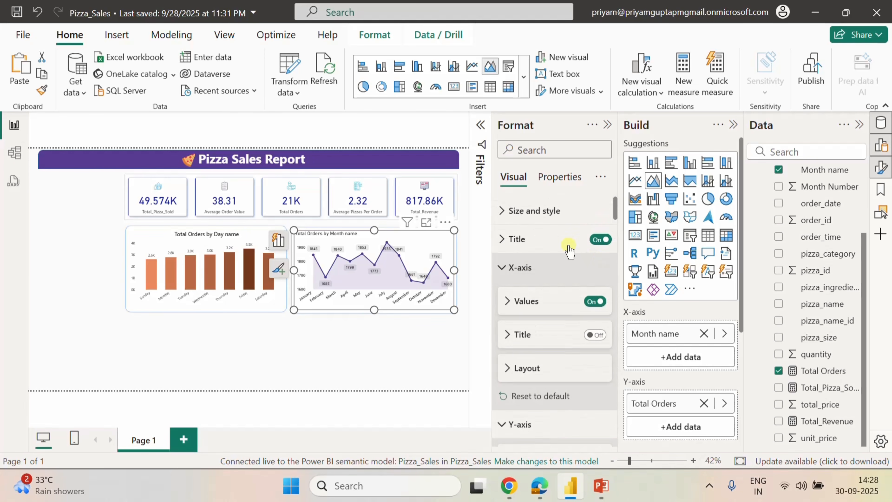
click(504, 244)
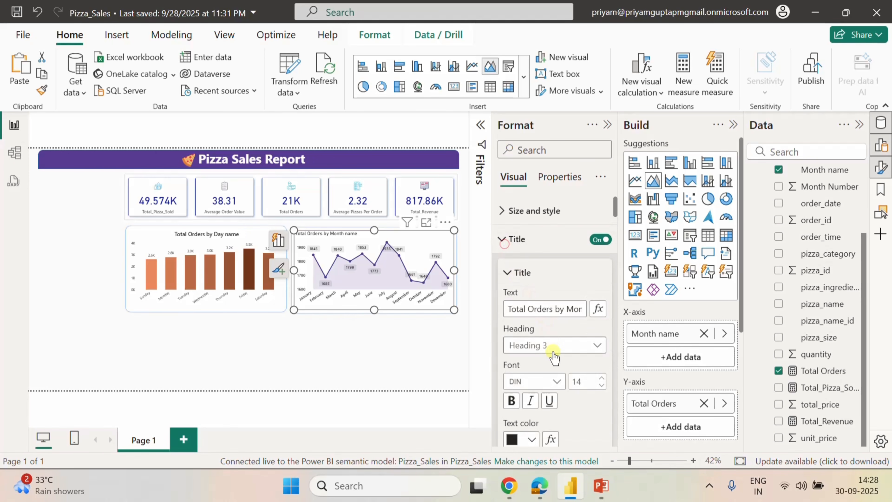
scroll(551, 352, down, 4)
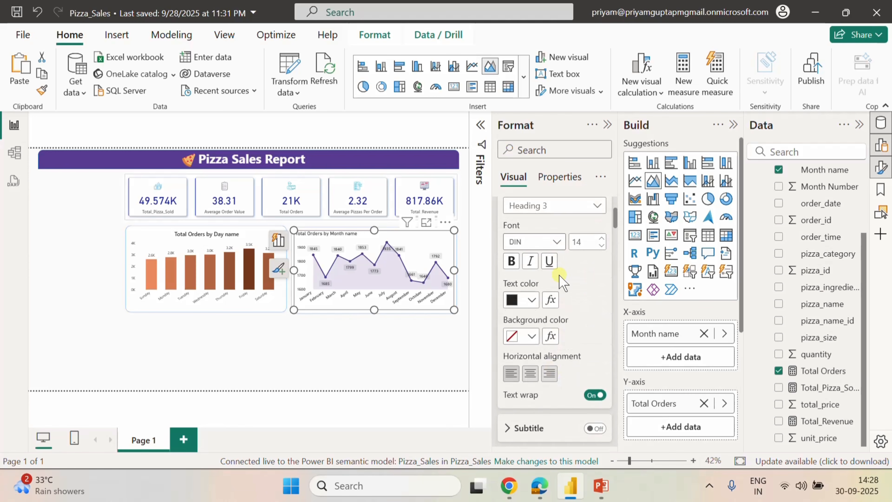
click(530, 373)
click(557, 242)
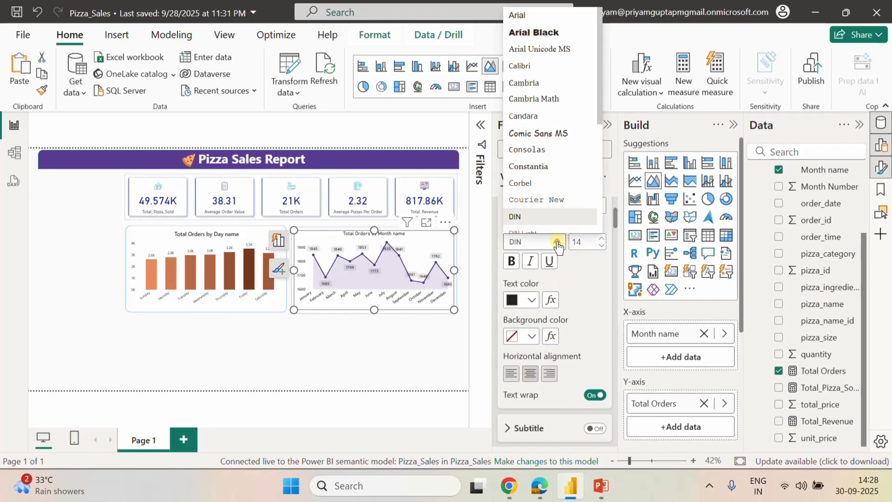
scroll(540, 173, down, 5)
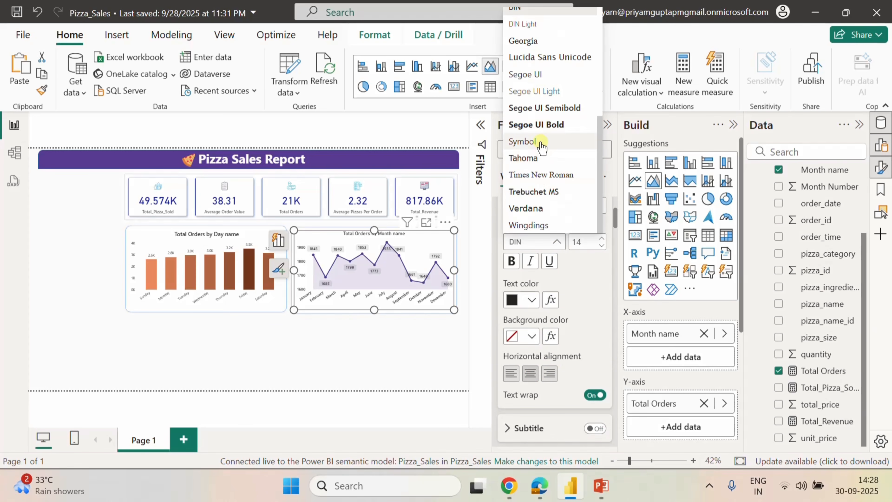
click(543, 107)
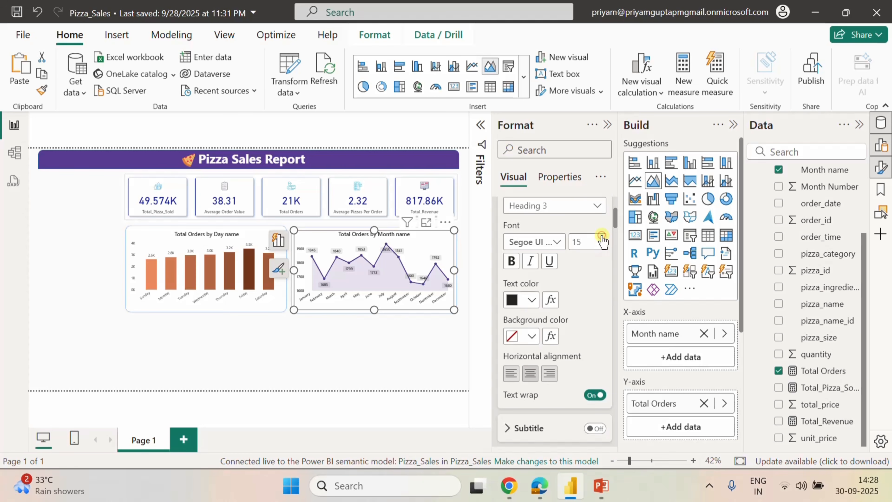
click(601, 246)
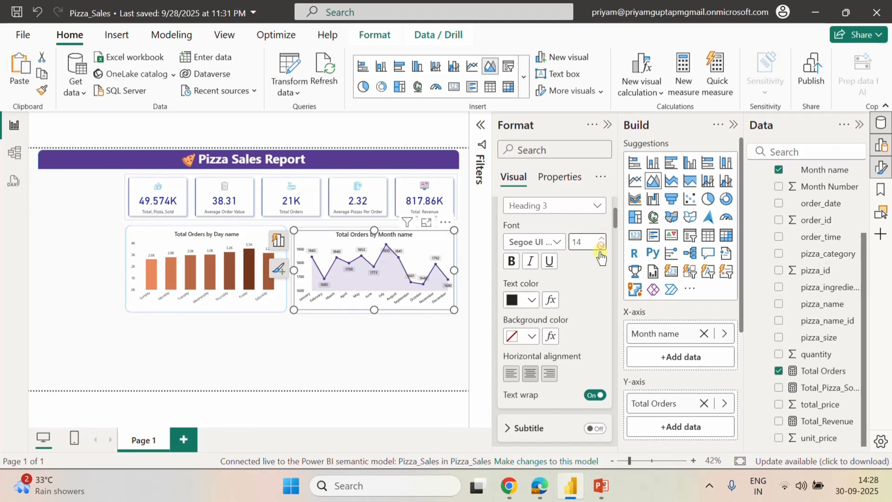
click(408, 339)
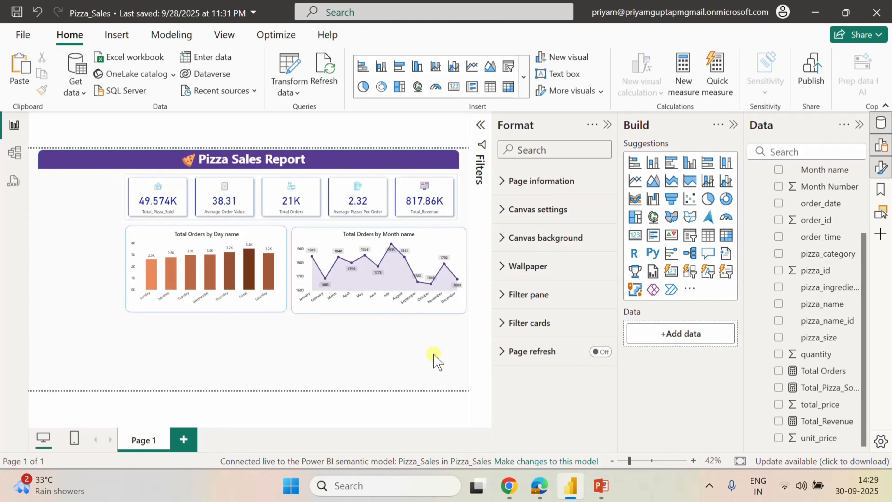
Widen the KPI card visual slightly by extending its right edge toward that of the month chart's background shape.
click(129, 192)
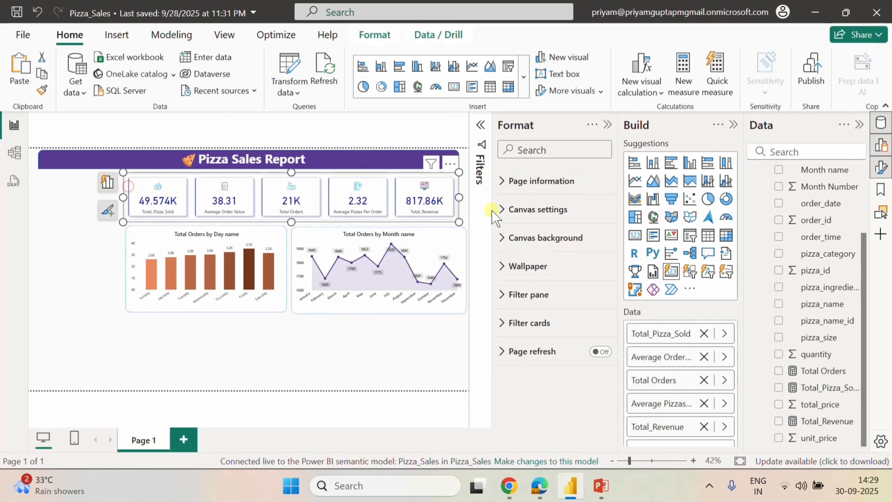
drag(467, 197, 469, 195)
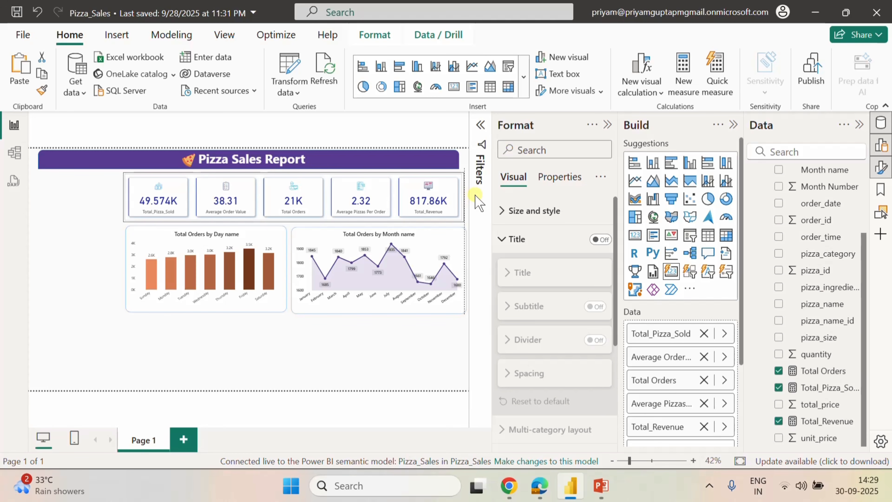
click(414, 347)
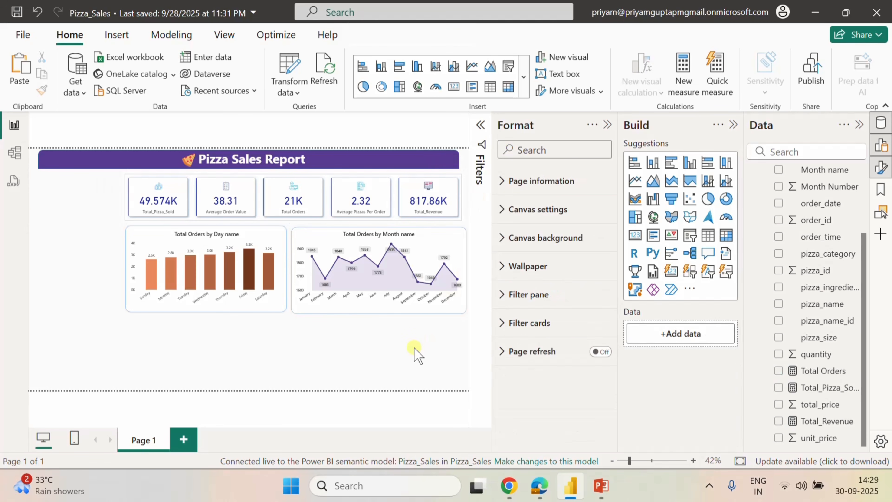
Extend the purple header banner's right edge slightly so it lines up with the widened KPI card row.
click(437, 163)
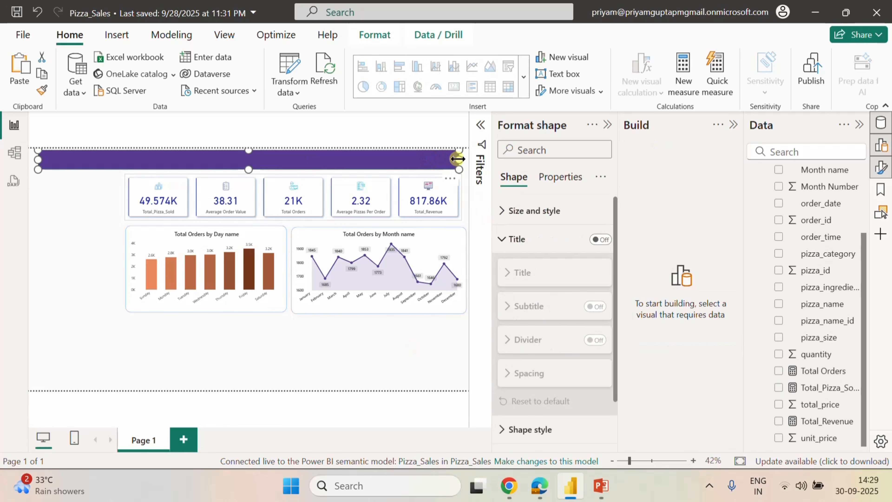
drag(459, 158, 464, 157)
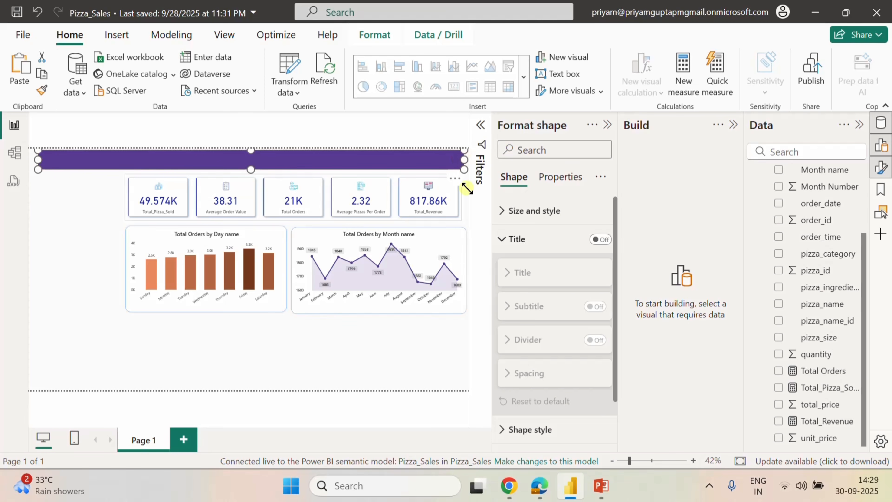
click(404, 358)
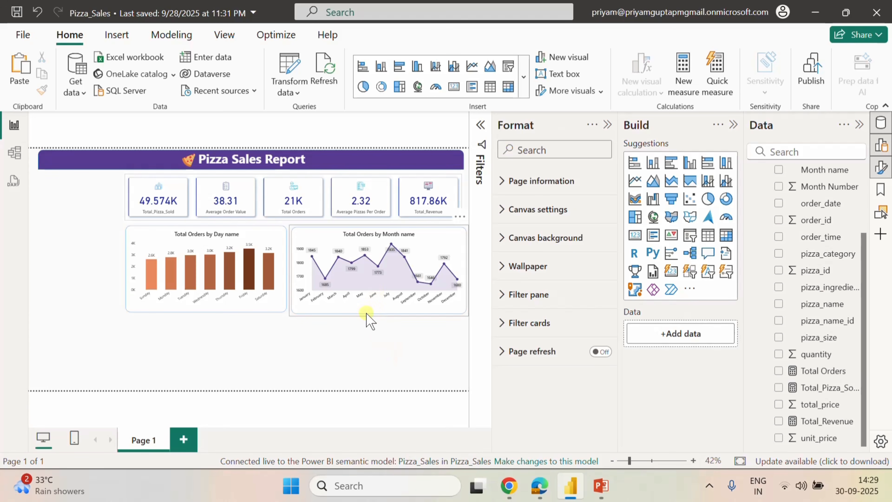
Slightly reduce the height of the background shape behind the Total Orders by Month name chart from its lower edge.
click(386, 318)
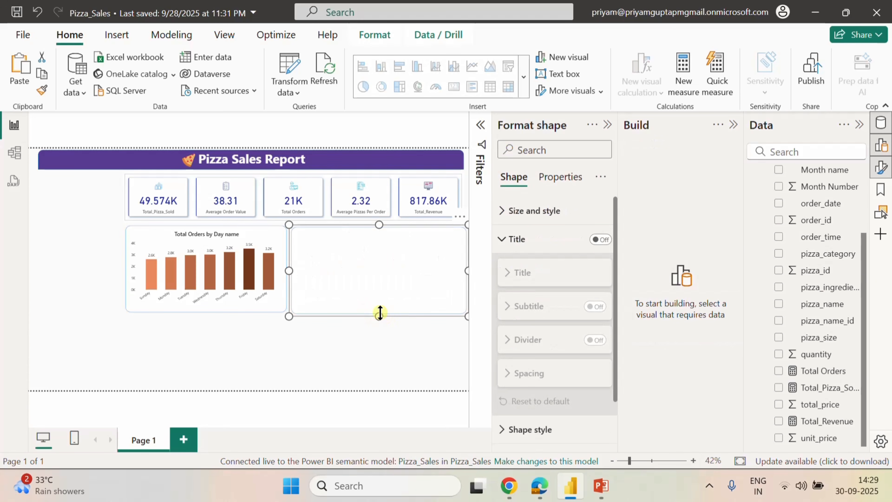
drag(379, 312, 379, 313)
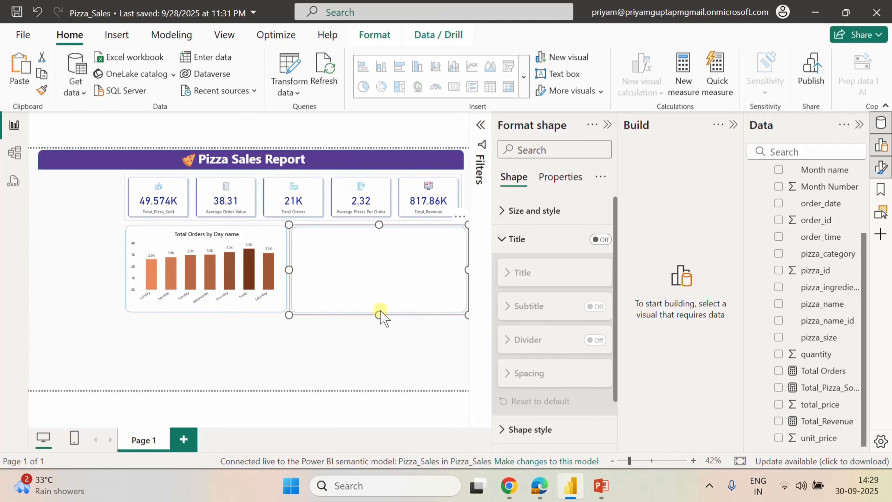
click(389, 361)
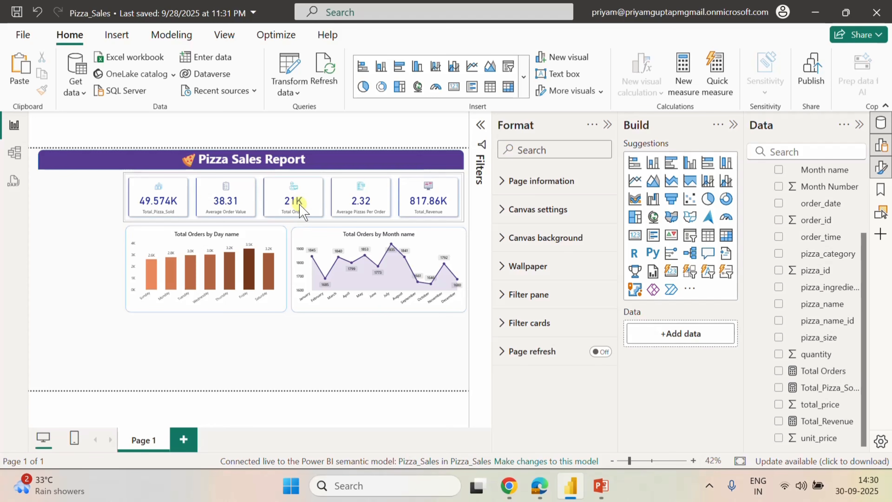
Select the KPI card visual and open its callout value settings.
click(125, 215)
click(510, 238)
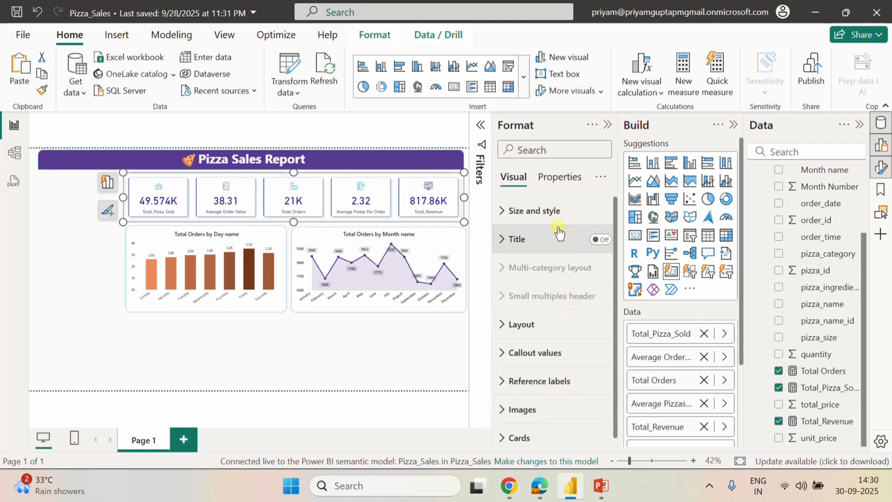
click(506, 240)
click(507, 242)
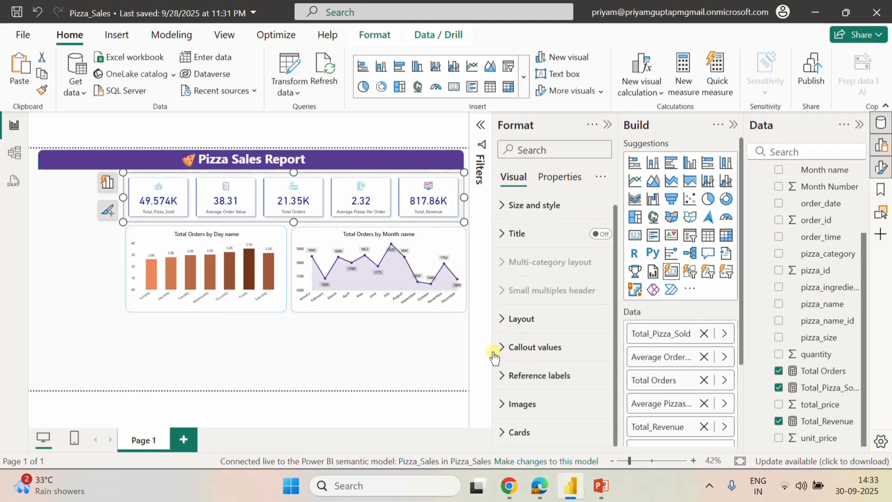
click(504, 345)
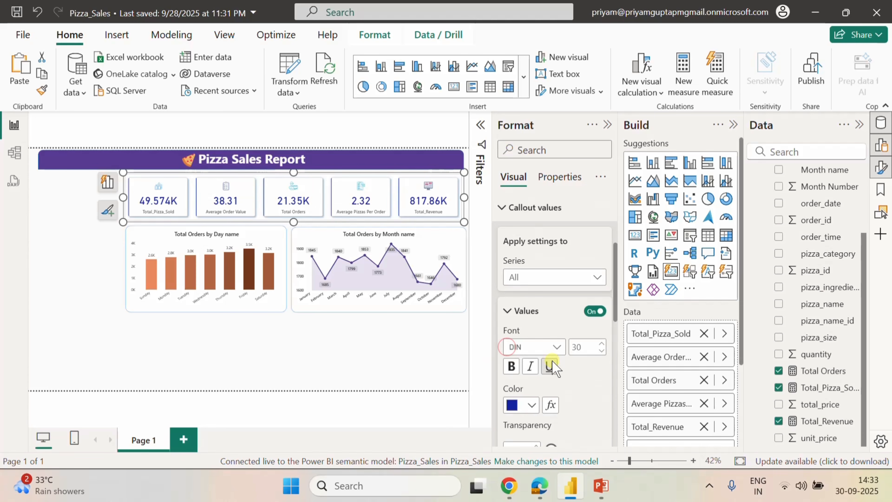
click(562, 278)
click(559, 304)
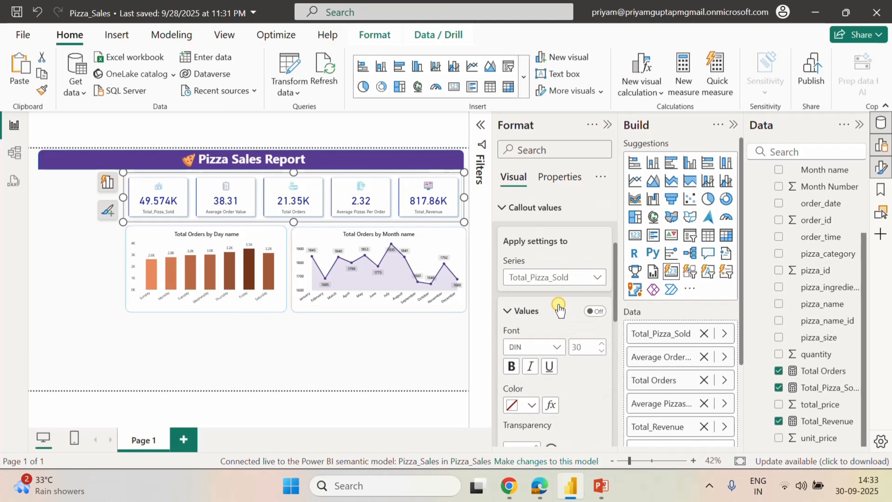
scroll(563, 364, down, 3)
scroll(563, 362, down, 3)
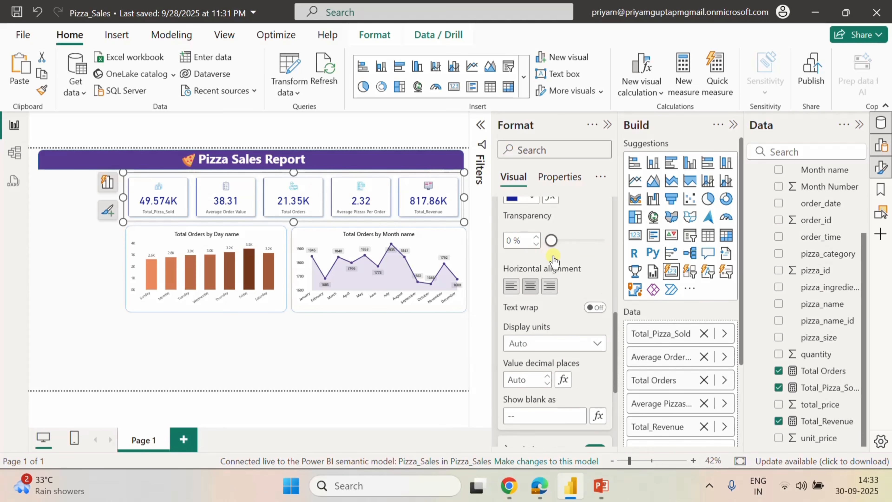
scroll(567, 260, up, 4)
scroll(567, 259, up, 2)
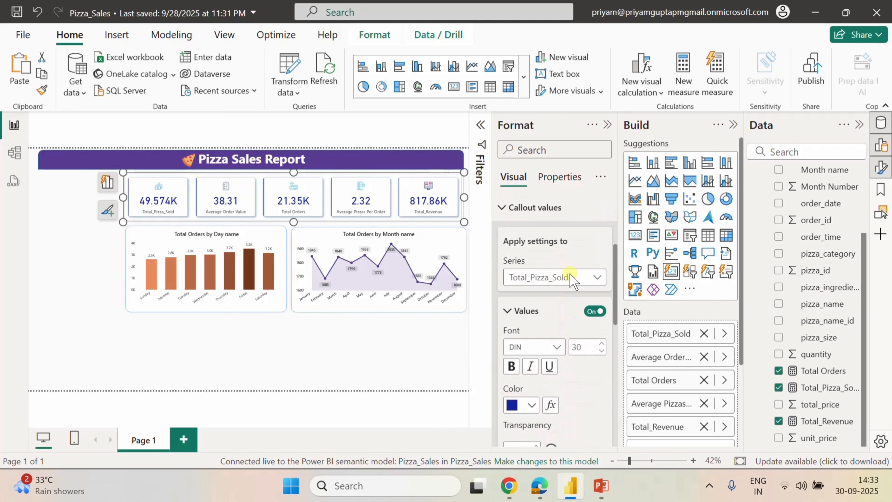
Set the display units of the Total Orders callout value to None in the KPI card visual.
click(571, 278)
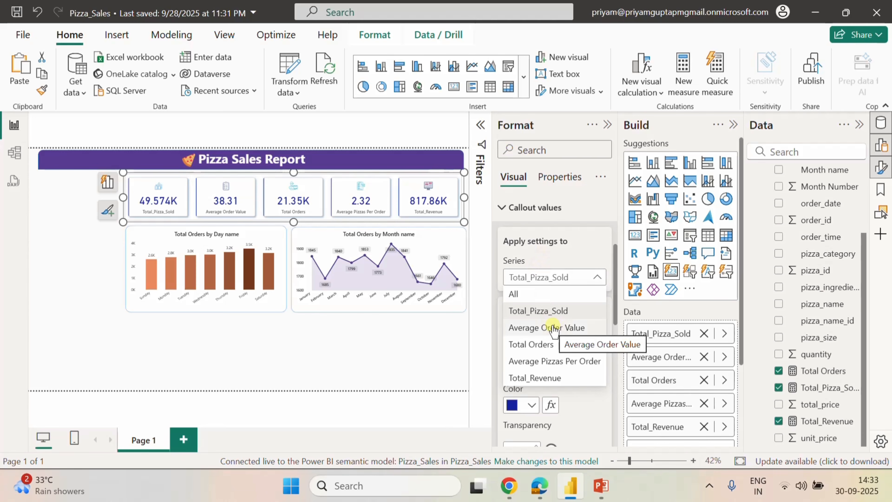
click(546, 346)
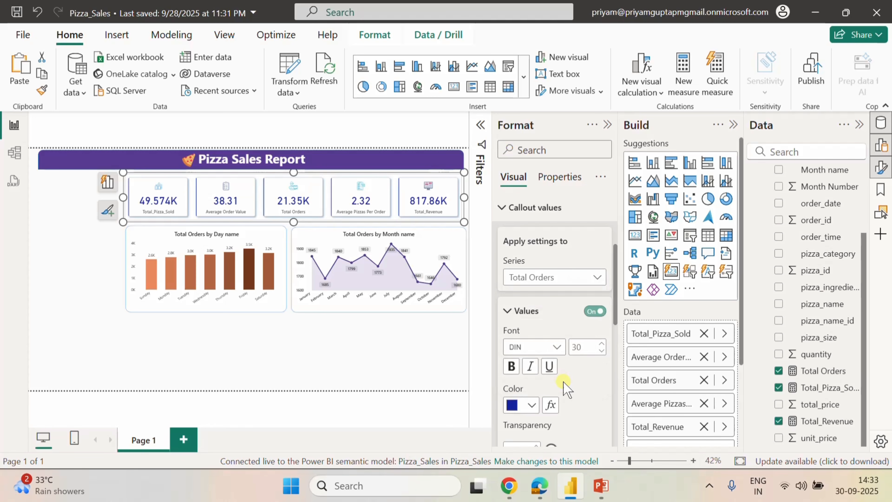
scroll(590, 375, down, 3)
scroll(584, 368, down, 2)
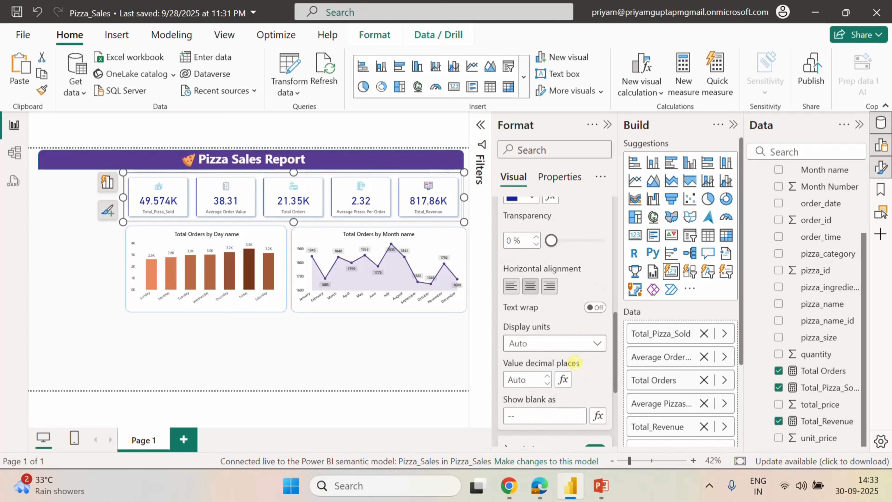
click(558, 342)
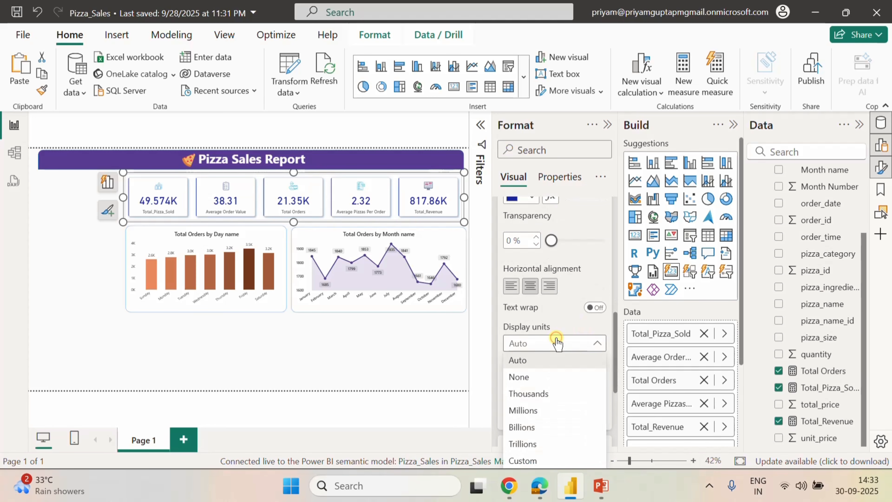
click(534, 376)
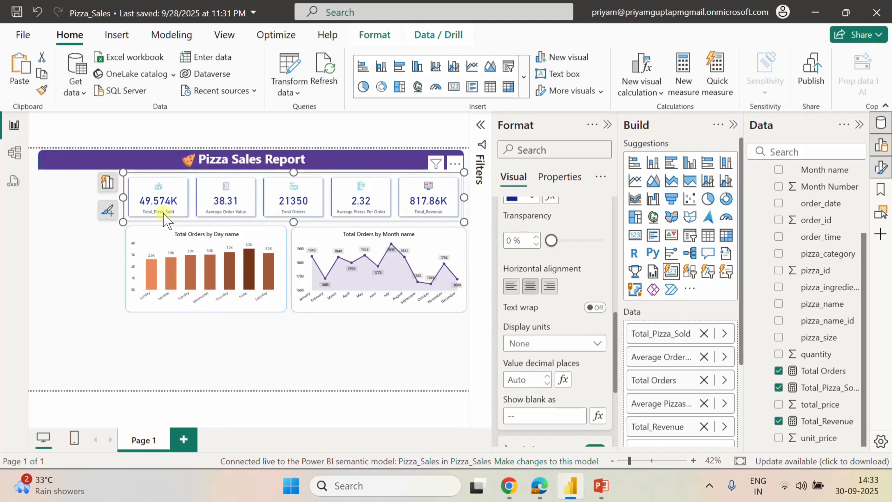
Set the display units of the Total_Pizza_Sold callout value to None in the KPI card visual.
scroll(568, 318, up, 10)
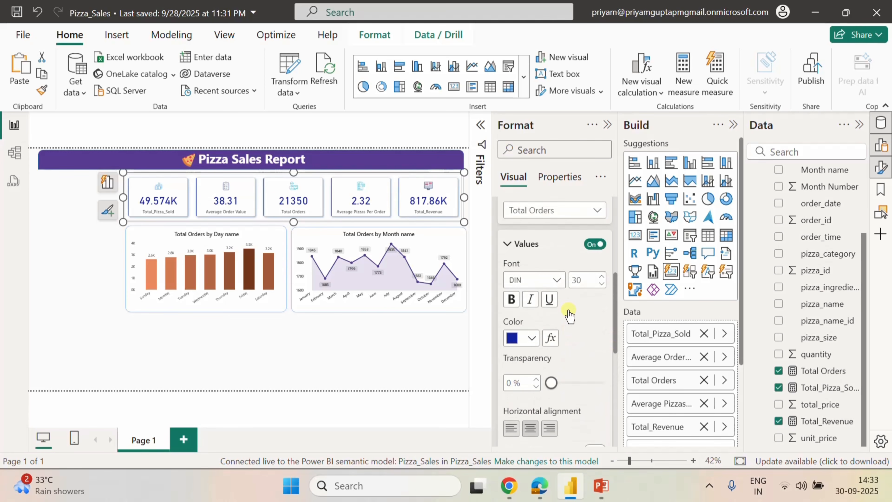
click(554, 278)
click(550, 310)
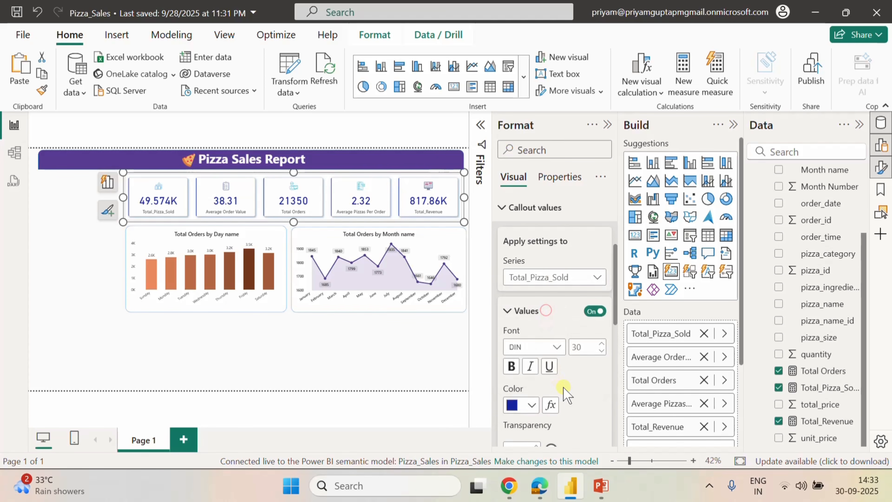
scroll(563, 388, down, 5)
click(541, 345)
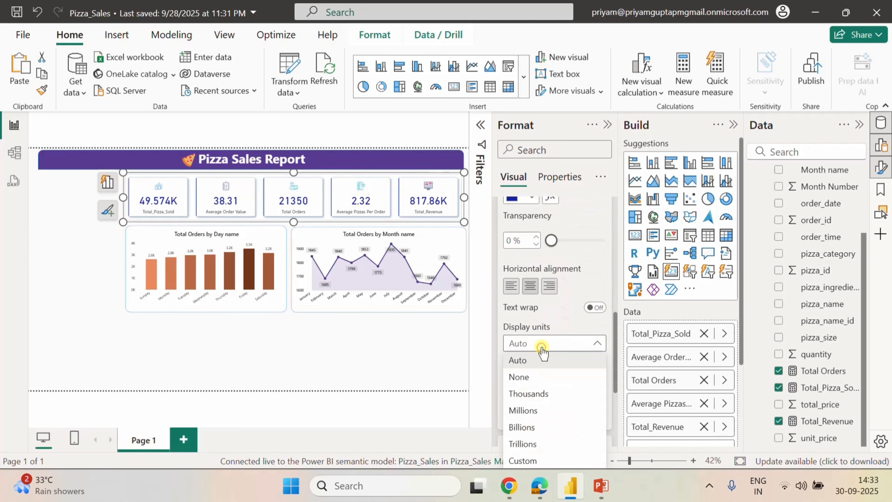
click(535, 376)
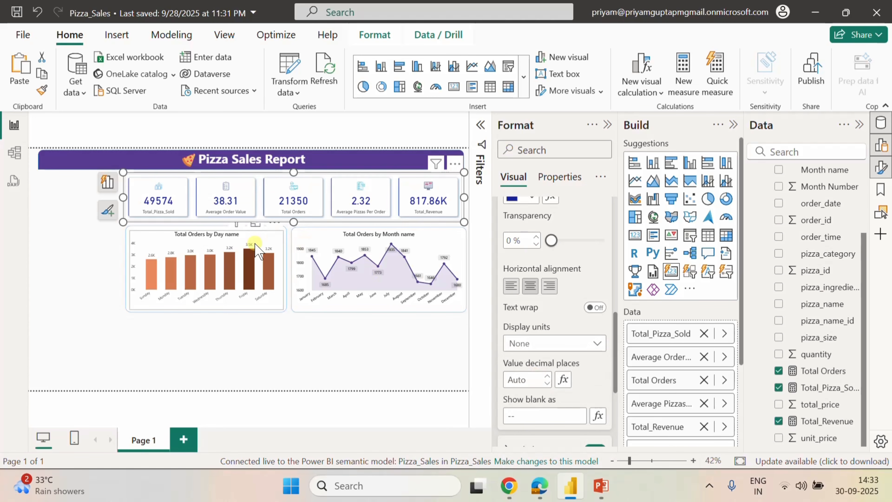
Review the Percentage of Sales by Pizza Category requirement in the PowerPoint requirements document and return to the Power BI report.
click(92, 271)
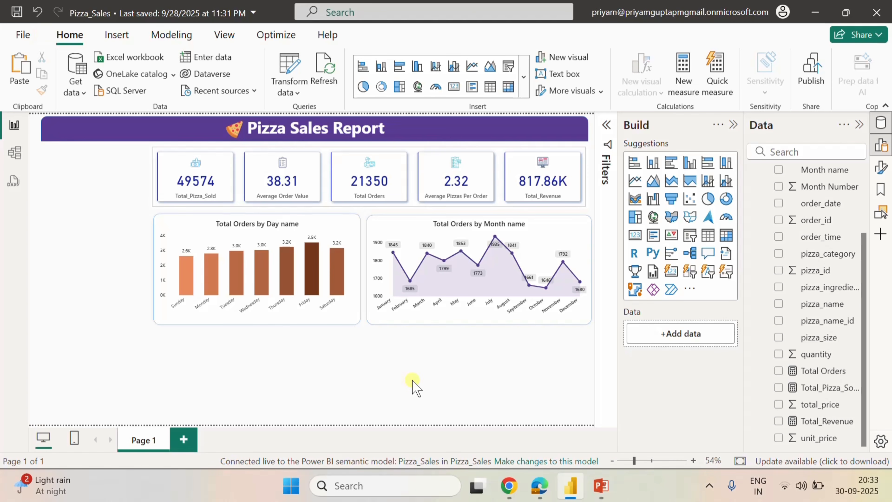
click(600, 485)
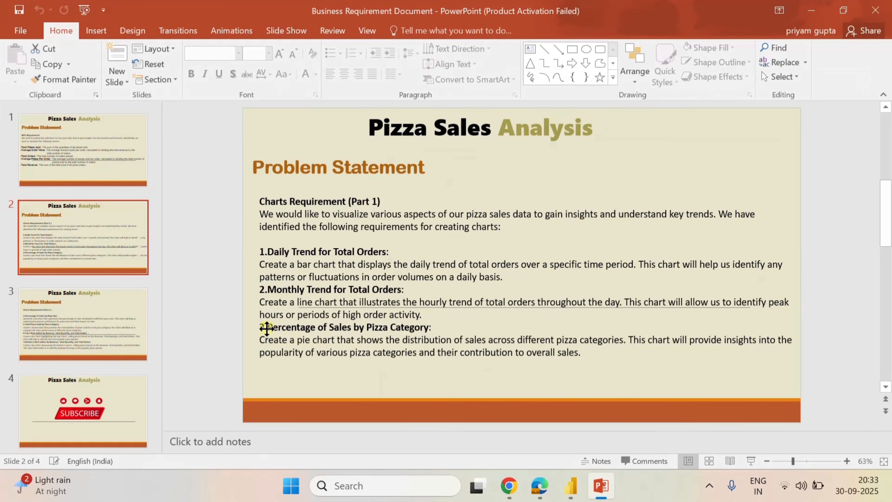
click(284, 329)
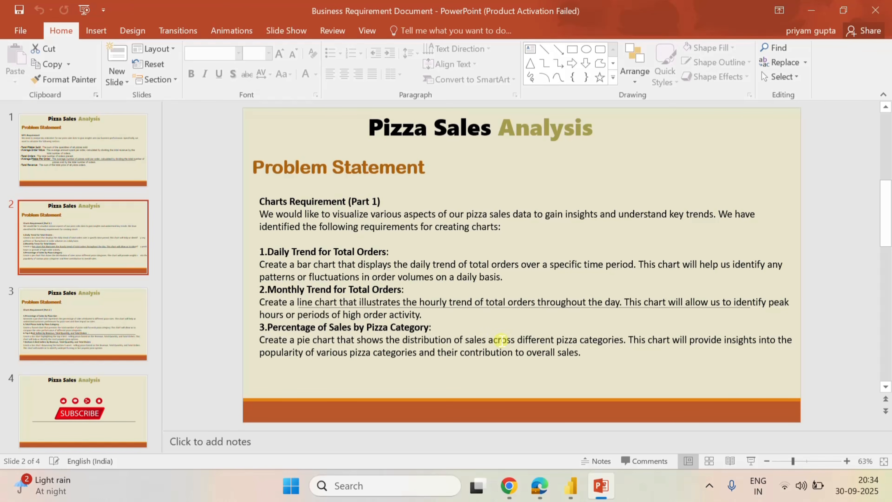
click(578, 484)
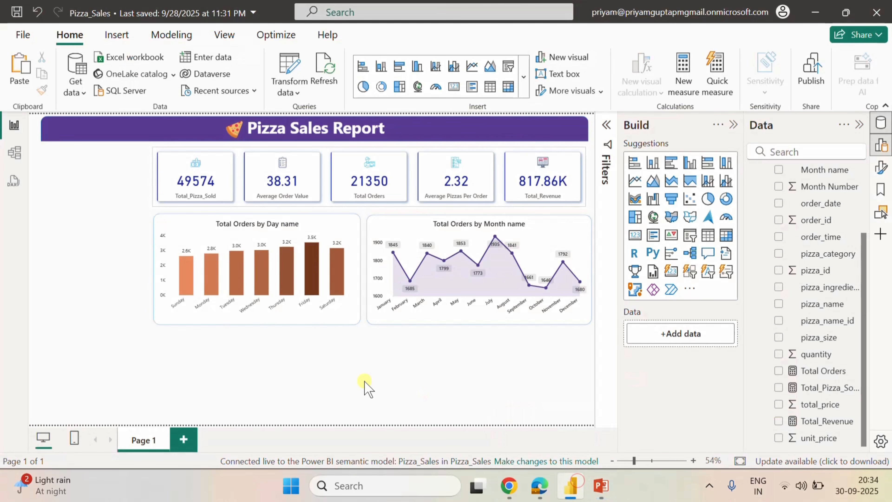
Duplicate the background shape behind the Total Orders by Day name chart.
click(166, 325)
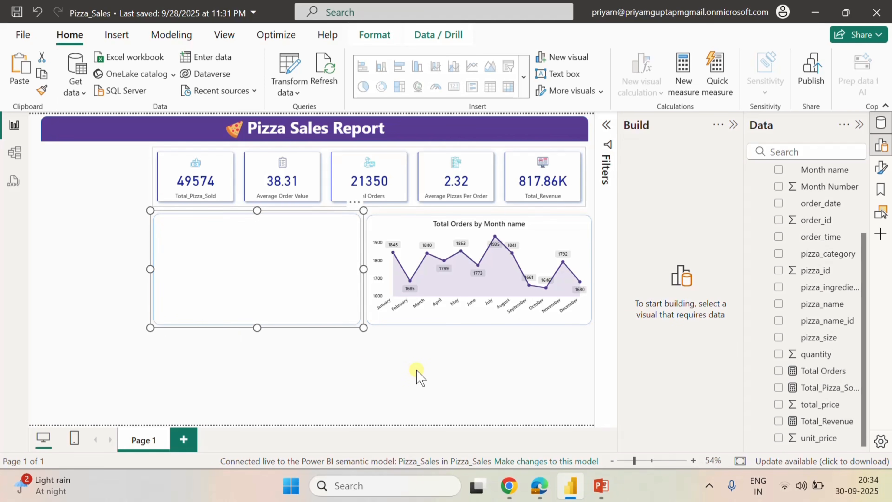
click(318, 381)
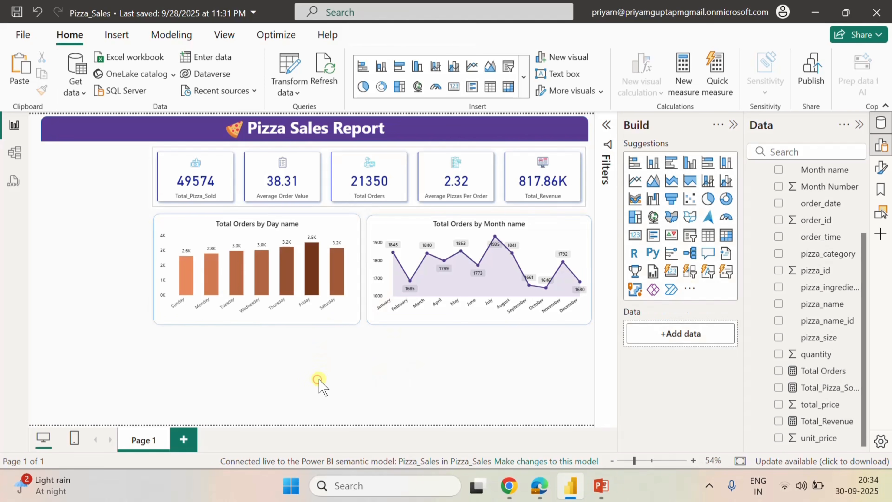
click(318, 382)
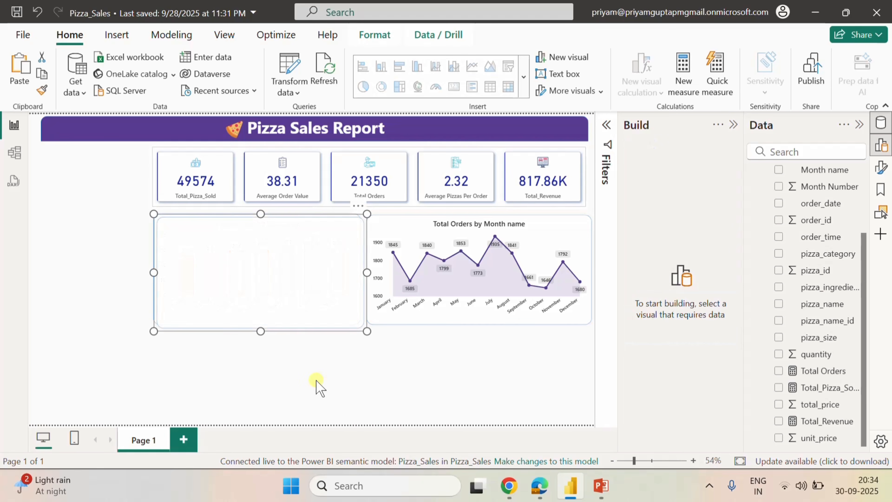
Shorten and narrow the duplicated background shape and place it directly below the Total Orders by Day name chart.
drag(259, 213, 258, 309)
drag(257, 358, 258, 359)
drag(260, 304, 259, 328)
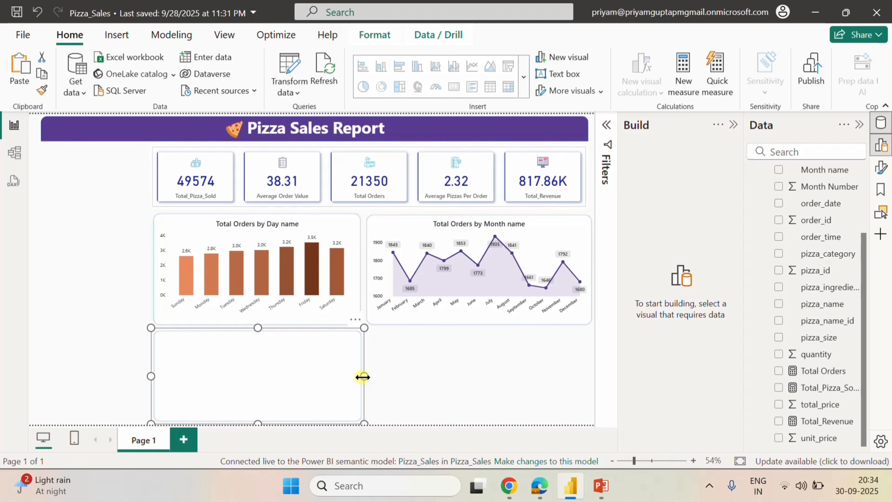
drag(364, 375, 300, 375)
click(379, 375)
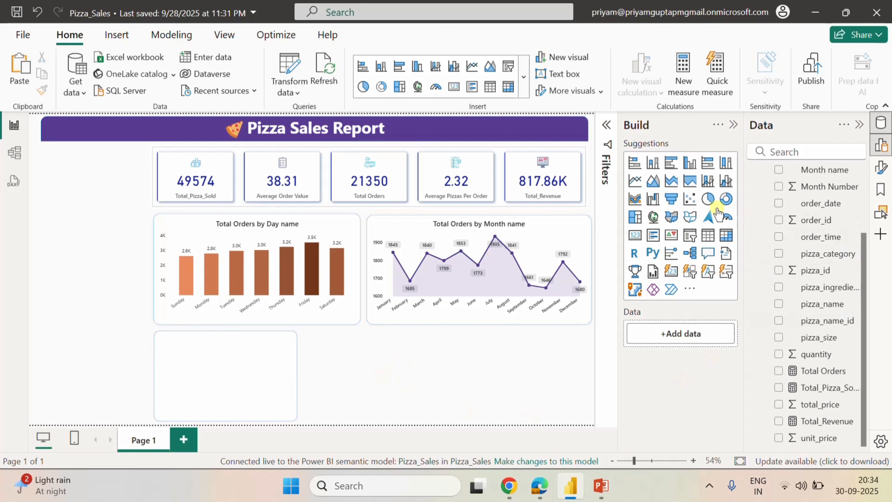
Insert a pie chart with pizza_category as the legend and Total_Revenue as the values.
click(707, 198)
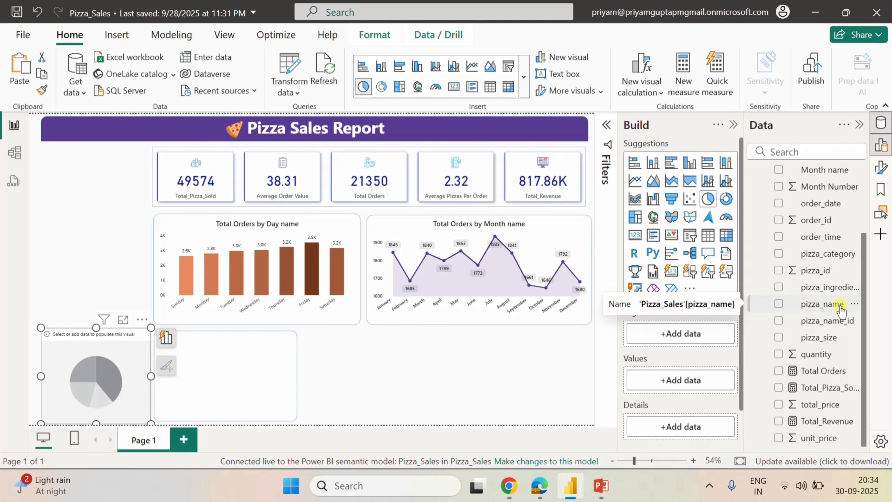
click(779, 253)
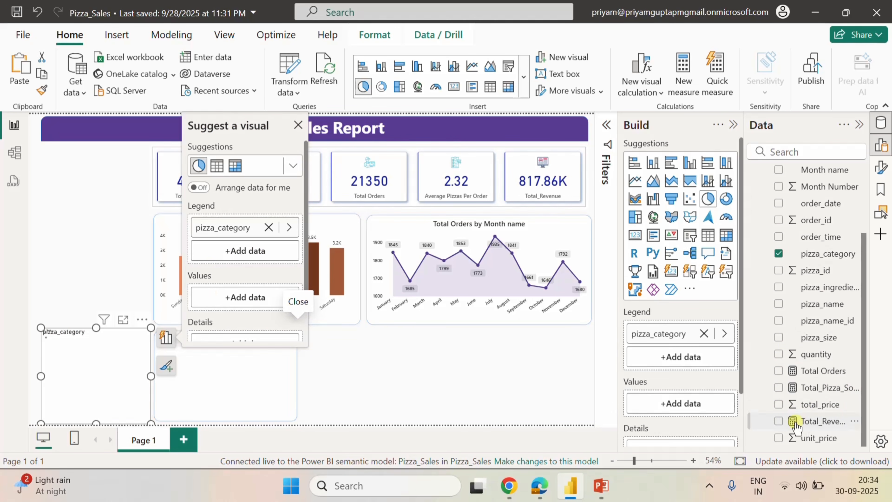
click(778, 421)
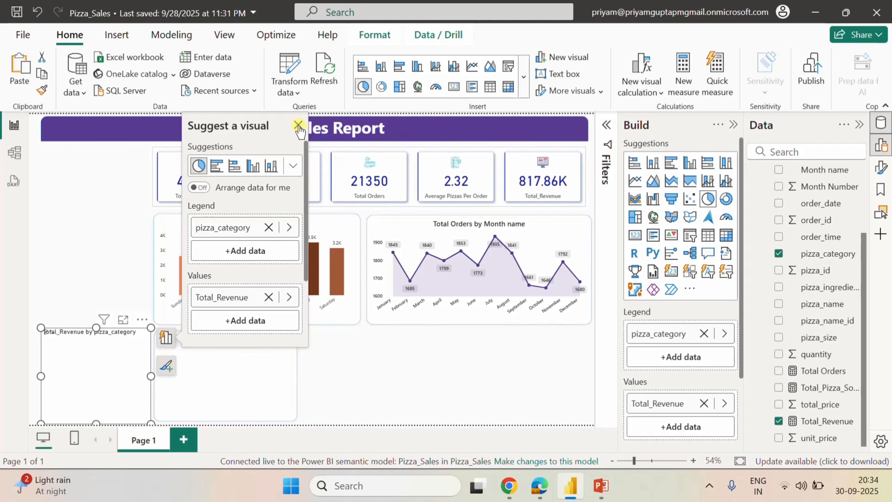
click(298, 125)
Move the pie chart onto the empty background shape, reduce its height from the upper edge and widen it on both sides.
drag(108, 356, 239, 364)
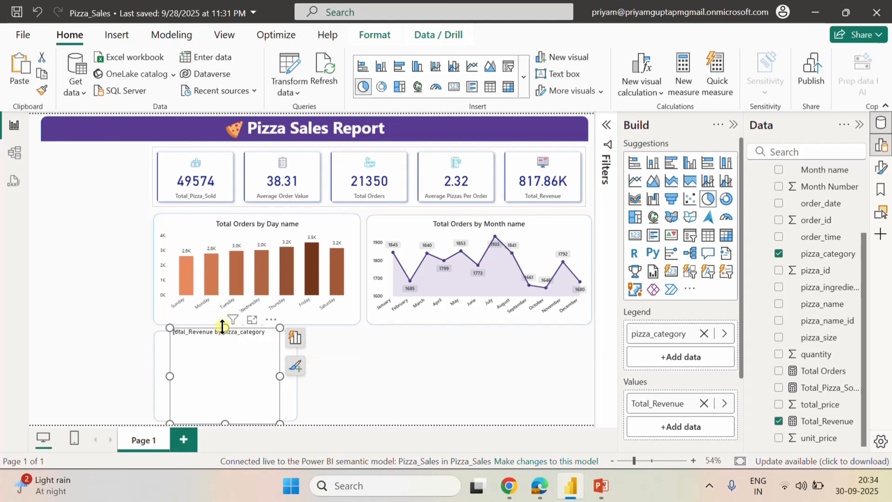
drag(222, 327, 221, 336)
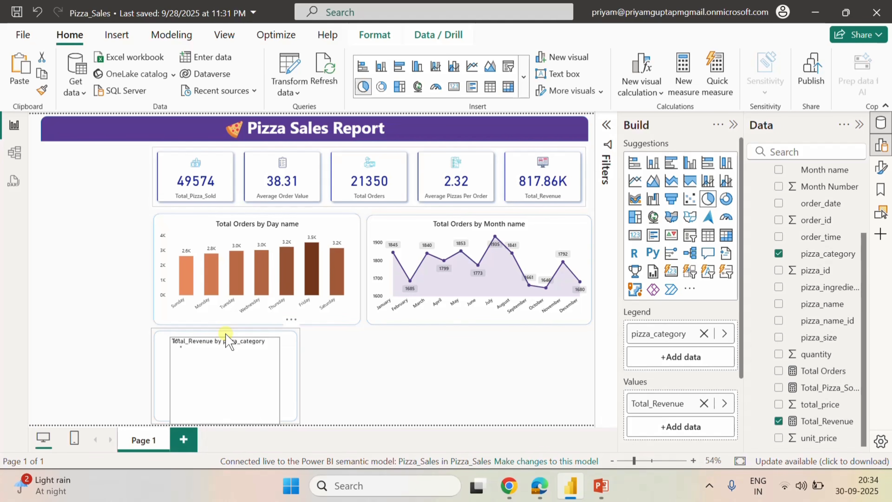
click(228, 339)
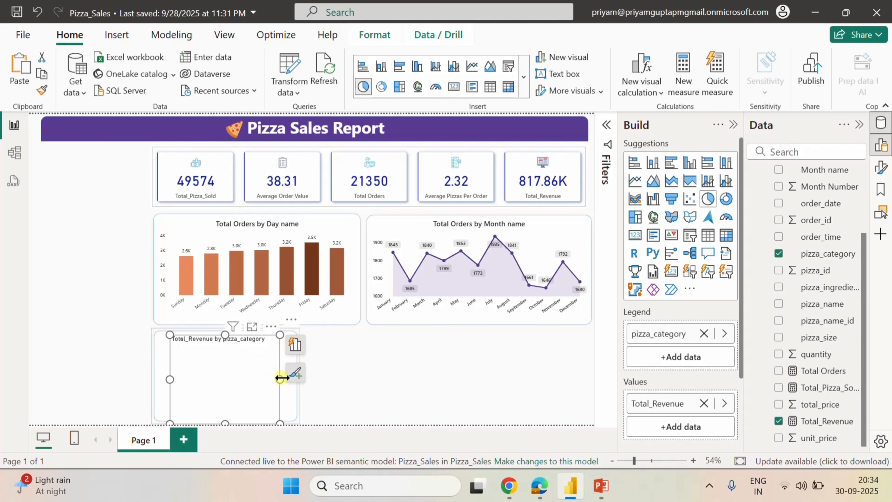
drag(280, 378, 291, 379)
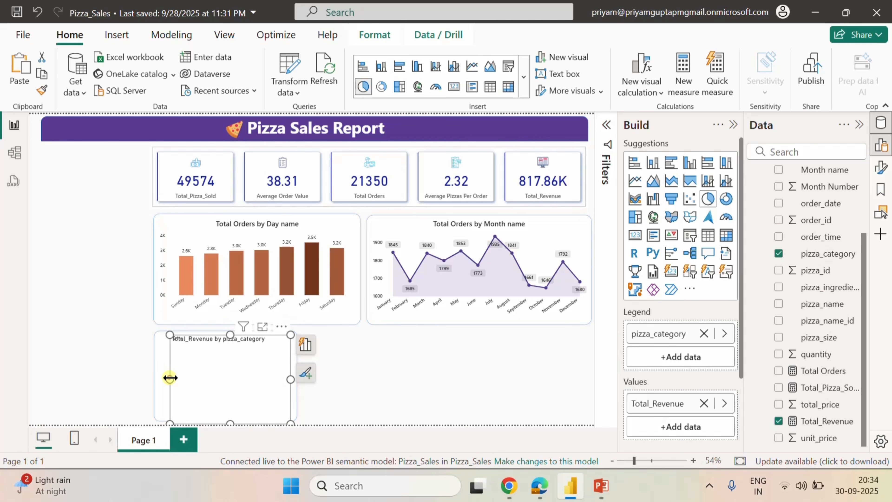
drag(169, 378, 158, 379)
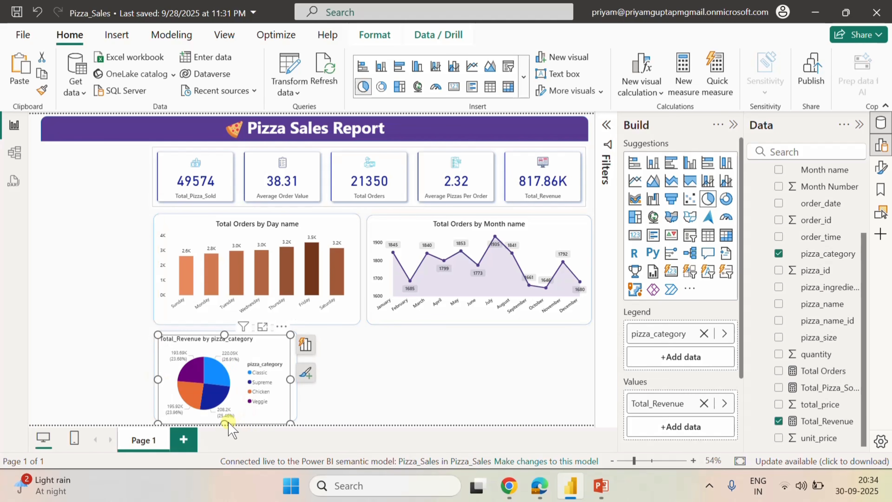
Fine-tune the pie chart's position and edges so it sits inside the background shape's border.
drag(220, 423, 221, 418)
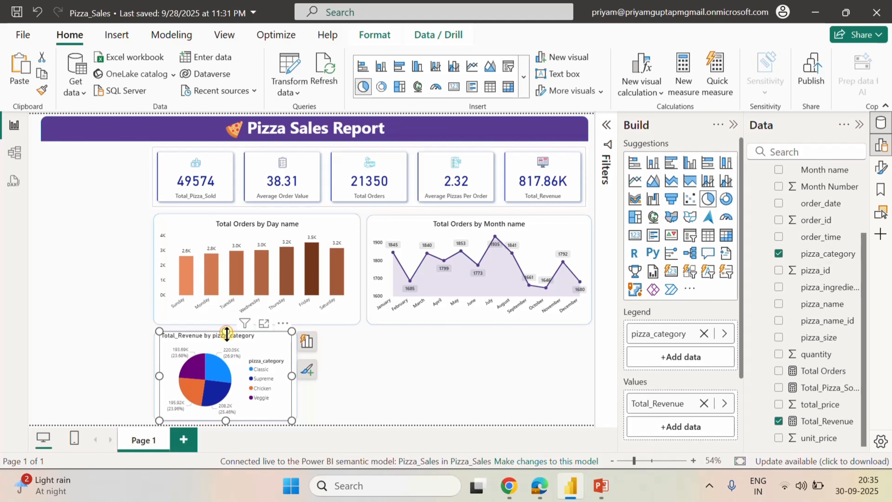
drag(226, 334, 225, 335)
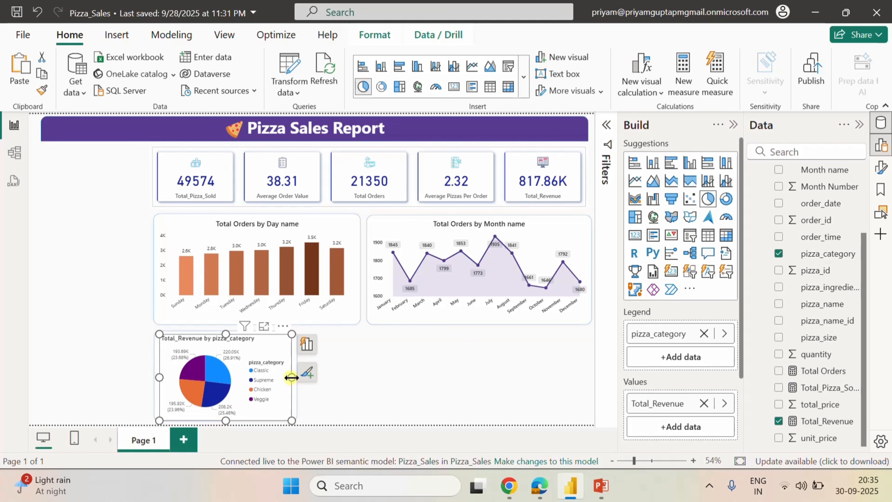
drag(292, 377, 291, 377)
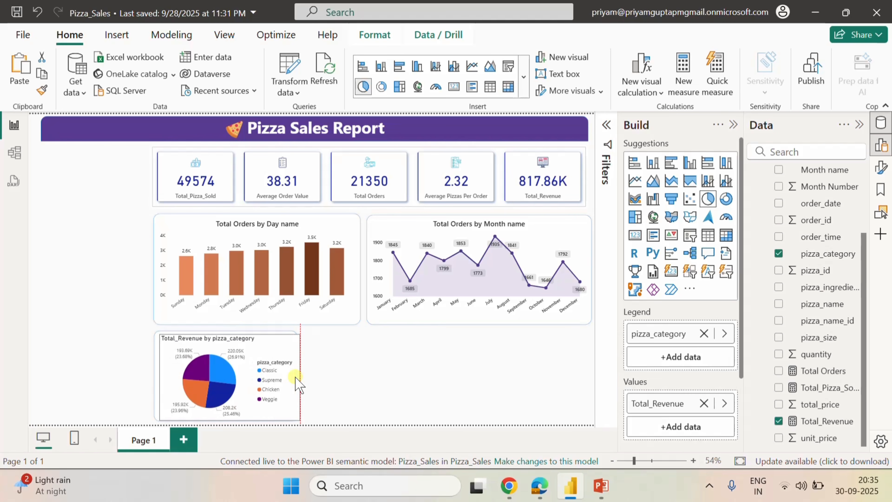
click(291, 377)
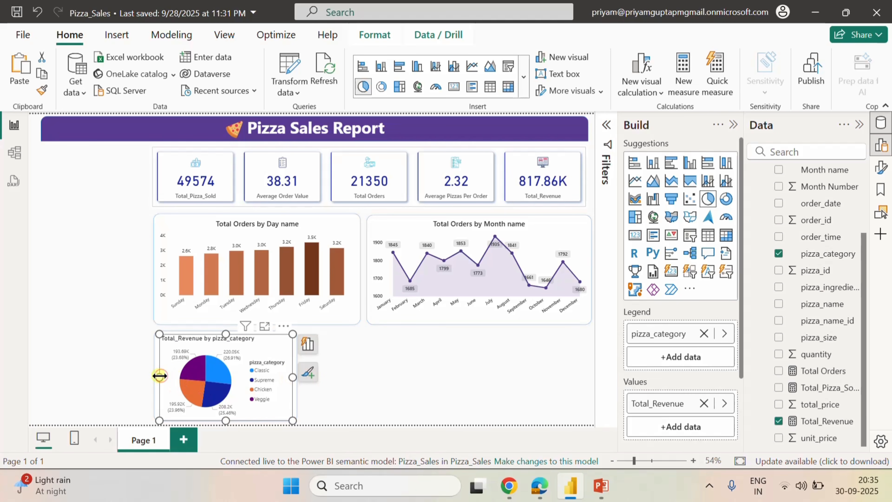
drag(160, 377, 159, 376)
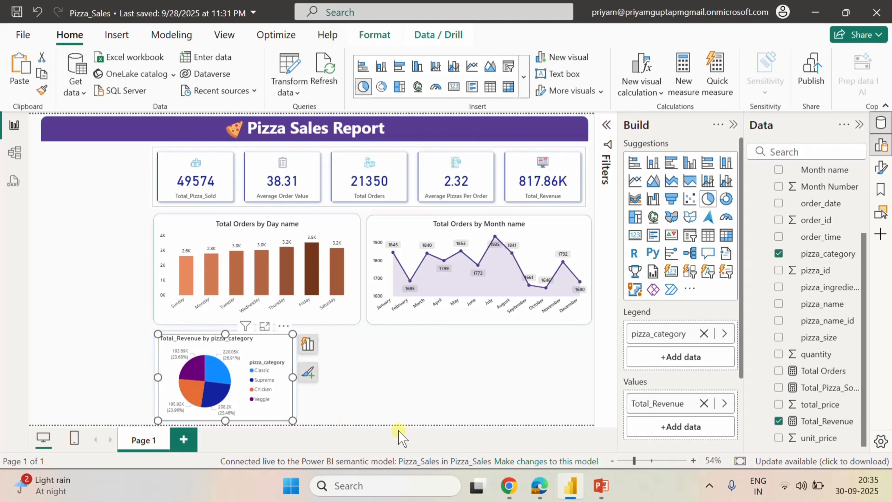
click(389, 381)
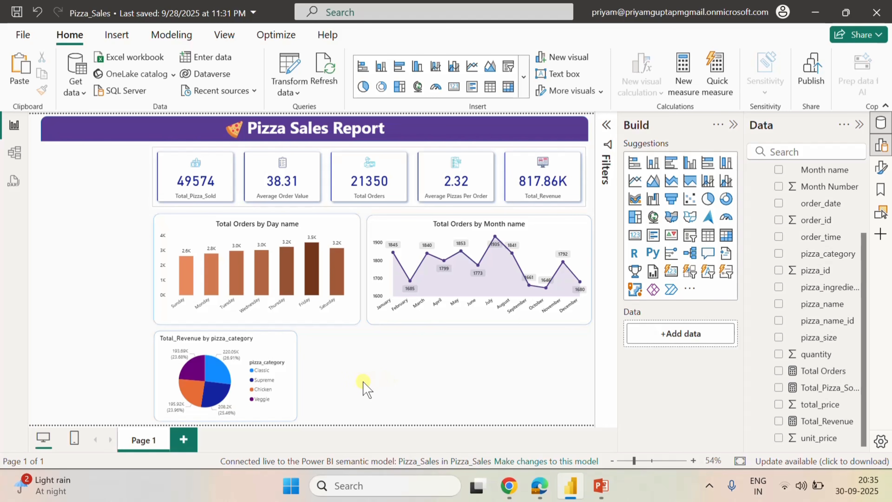
Set the label contents of the pie chart's detail labels to Percent of total.
click(251, 346)
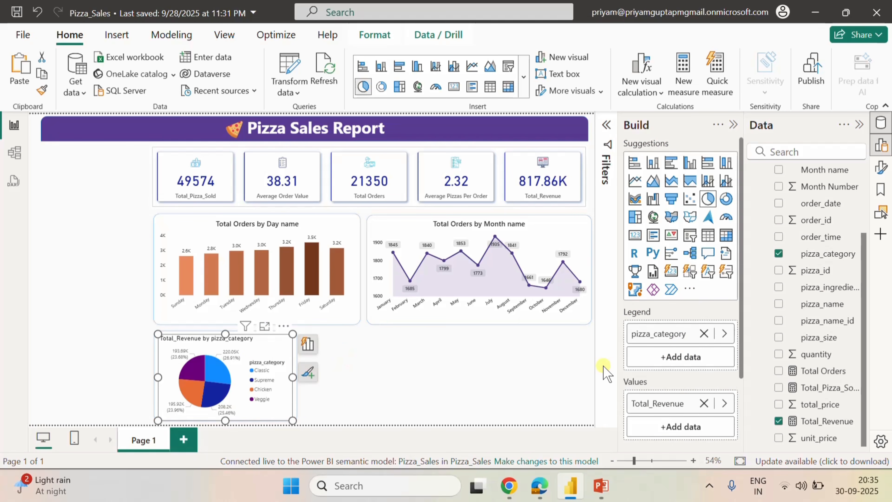
click(882, 177)
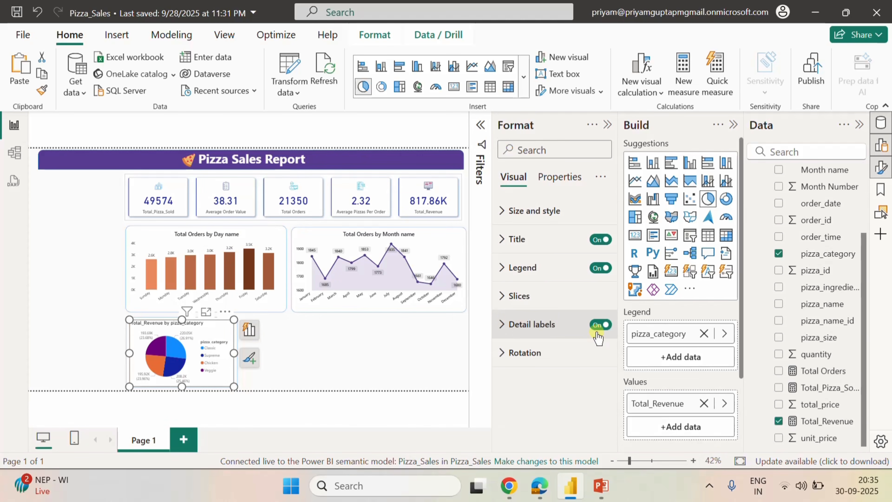
click(515, 328)
scroll(553, 404, down, 3)
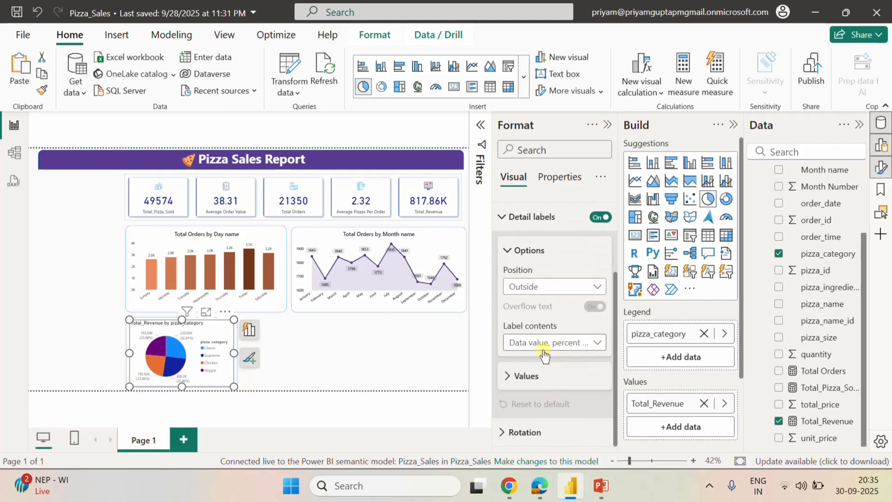
click(541, 344)
click(549, 393)
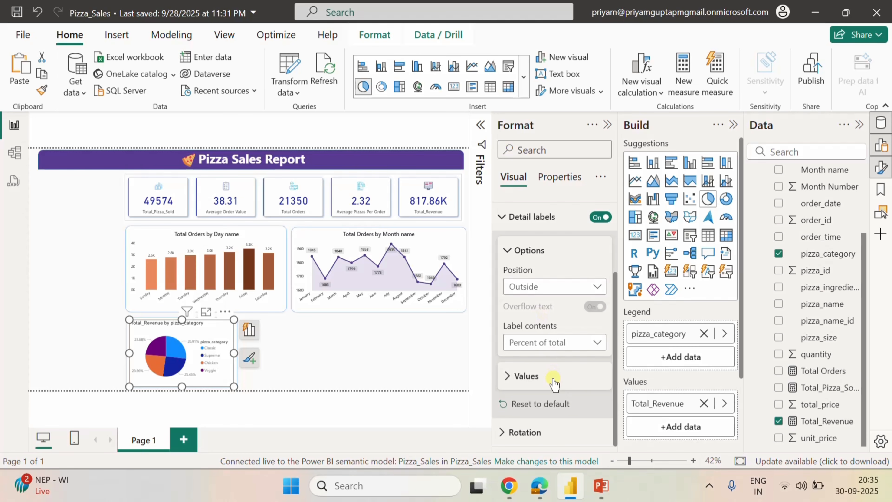
Format the pie chart's detail label values in Segoe UI Semibold, size 10, with a near-black color.
click(513, 375)
click(557, 273)
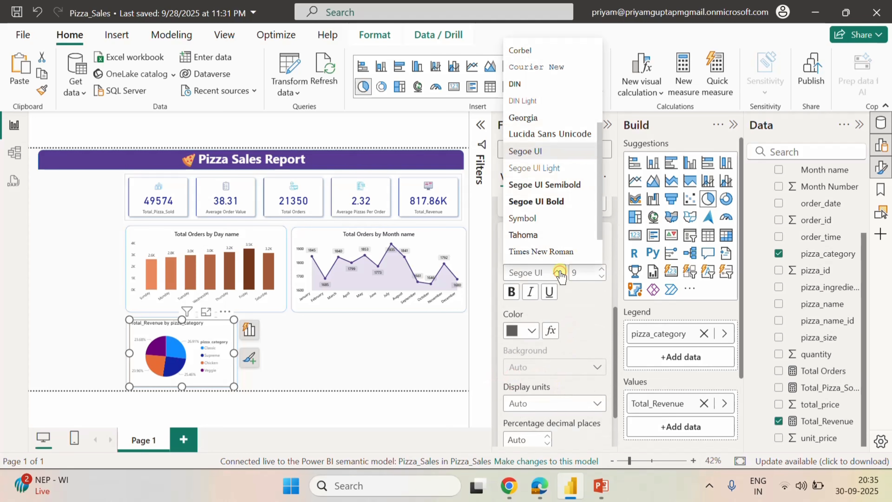
click(553, 185)
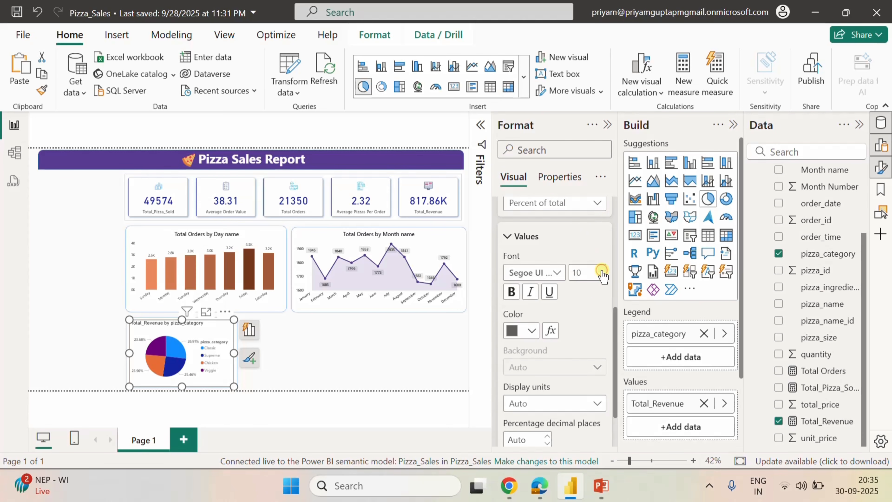
click(530, 331)
click(522, 269)
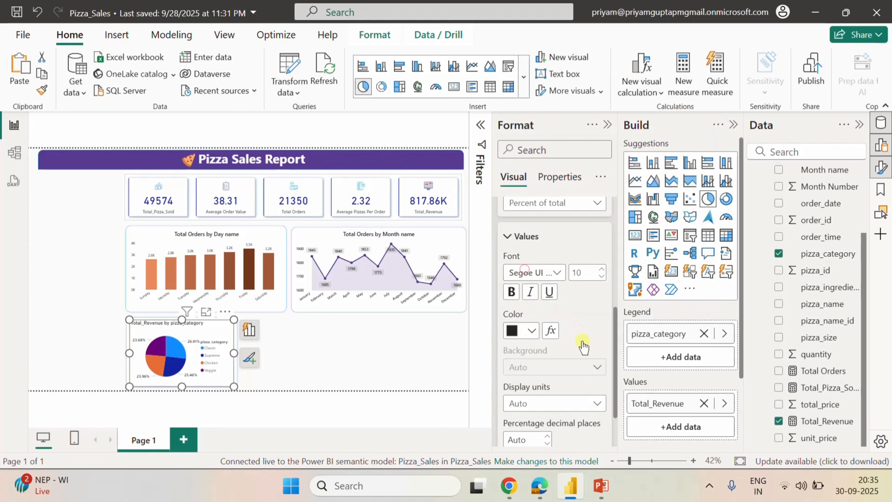
scroll(547, 306, up, 2)
click(508, 303)
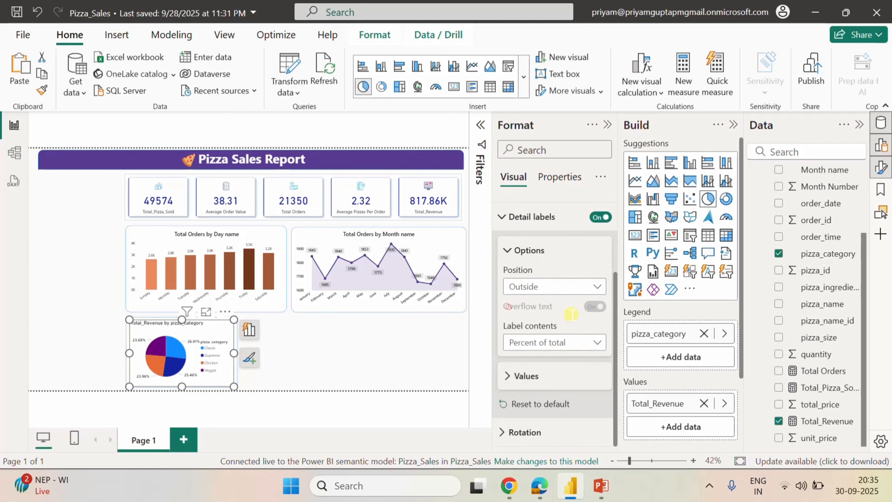
scroll(522, 331, up, 3)
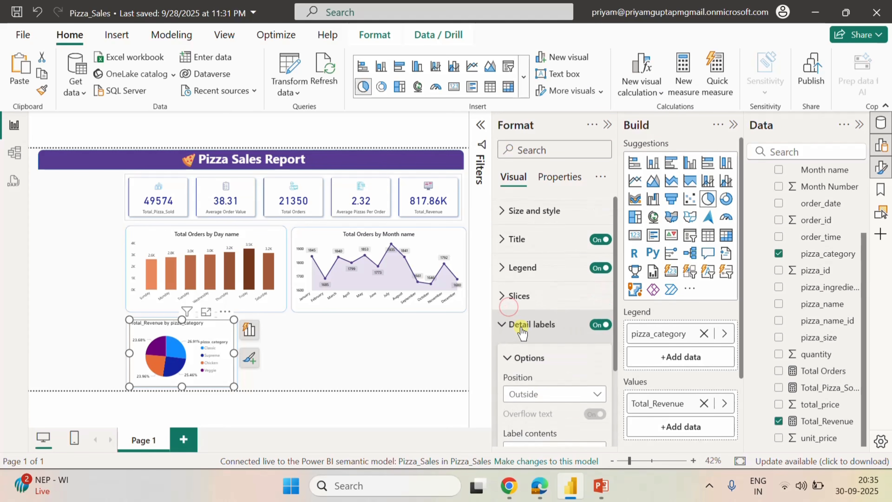
click(505, 330)
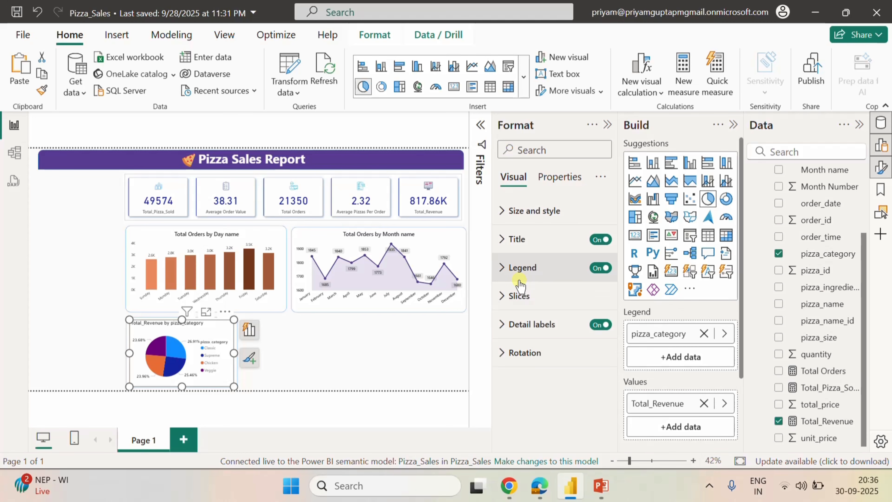
Examine the pie chart's slice color settings for the individual pizza category series, starting with Classic.
click(503, 302)
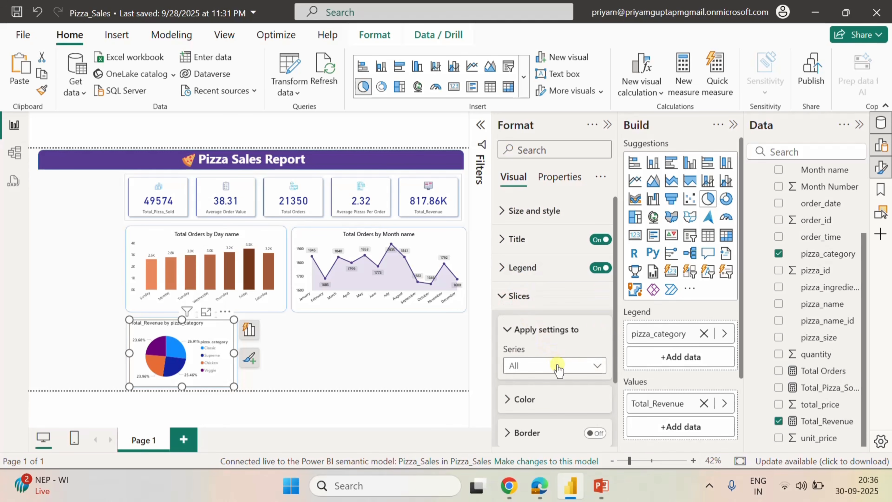
click(527, 409)
scroll(553, 418, down, 2)
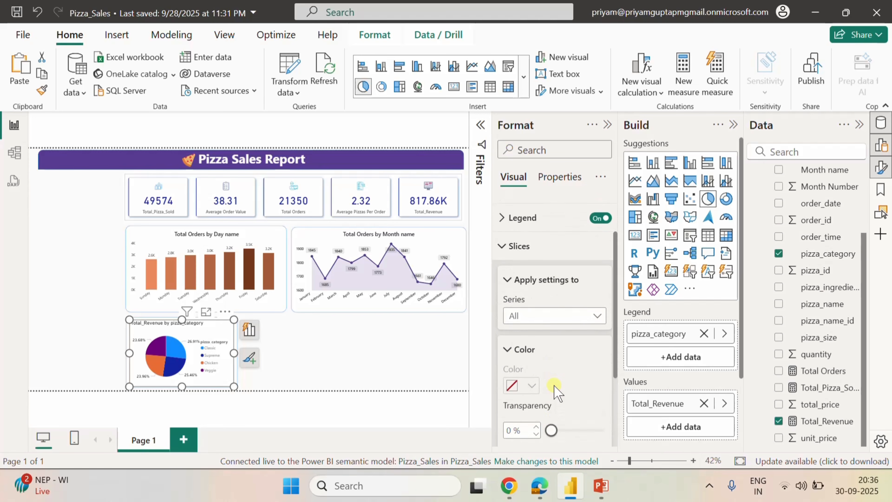
scroll(553, 391, up, 3)
scroll(523, 338, down, 4)
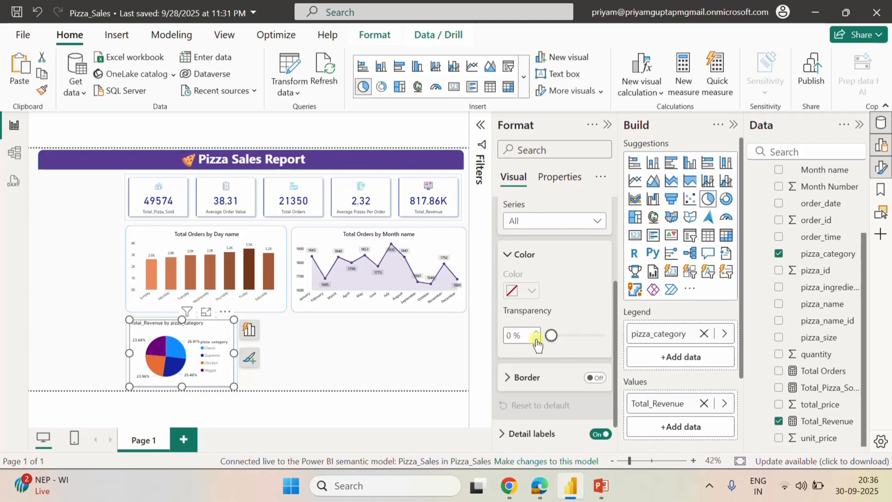
scroll(550, 336, up, 1)
click(550, 260)
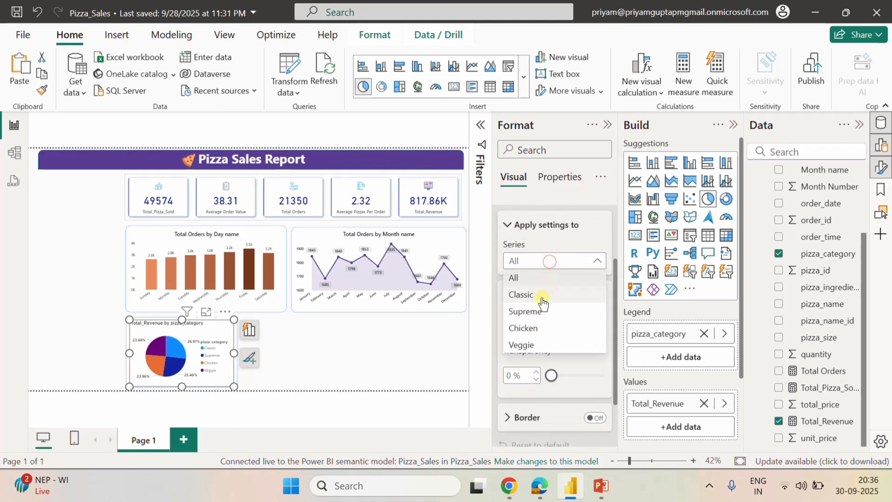
click(524, 295)
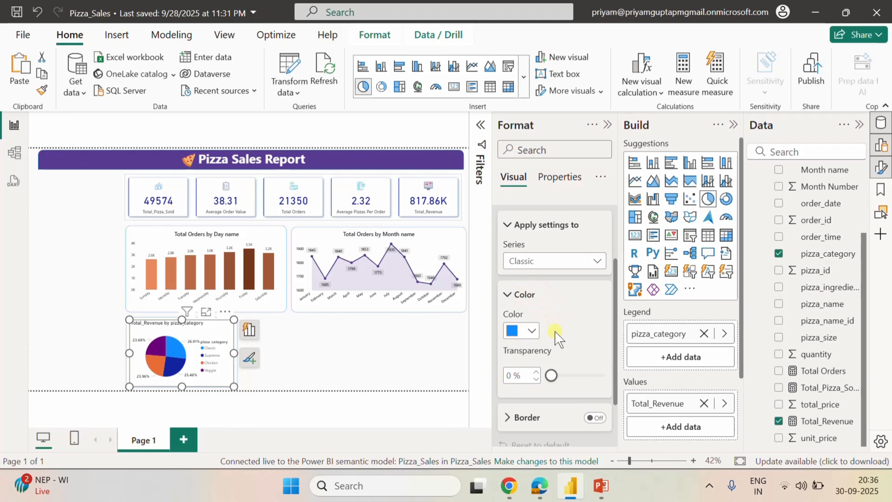
click(575, 261)
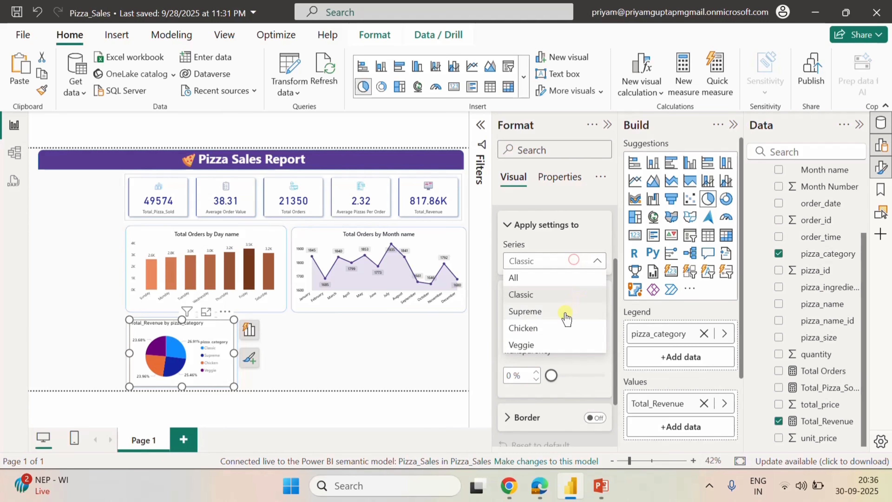
click(588, 371)
scroll(557, 314, up, 3)
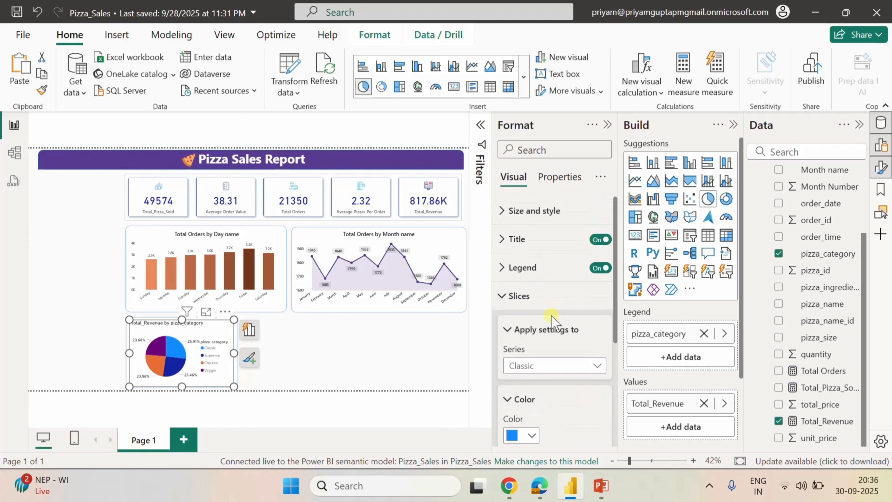
click(508, 297)
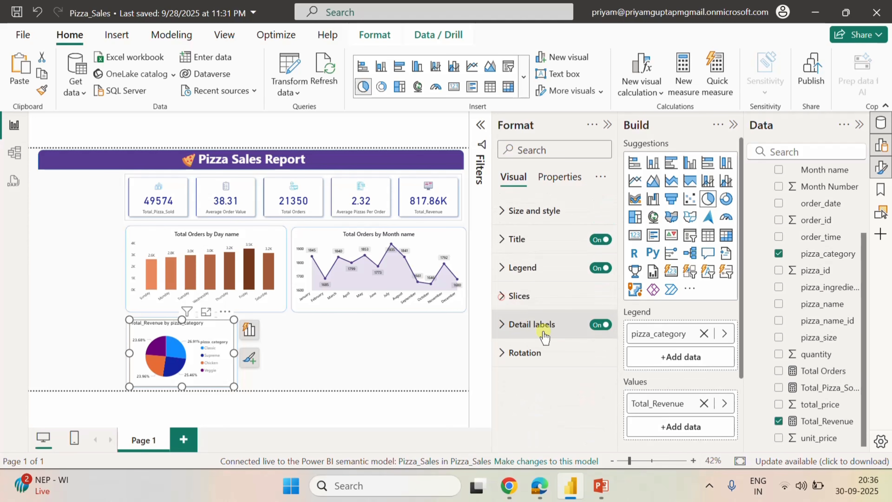
Format the pie chart's legend text in Segoe UI Semibold with a near-black color.
click(505, 275)
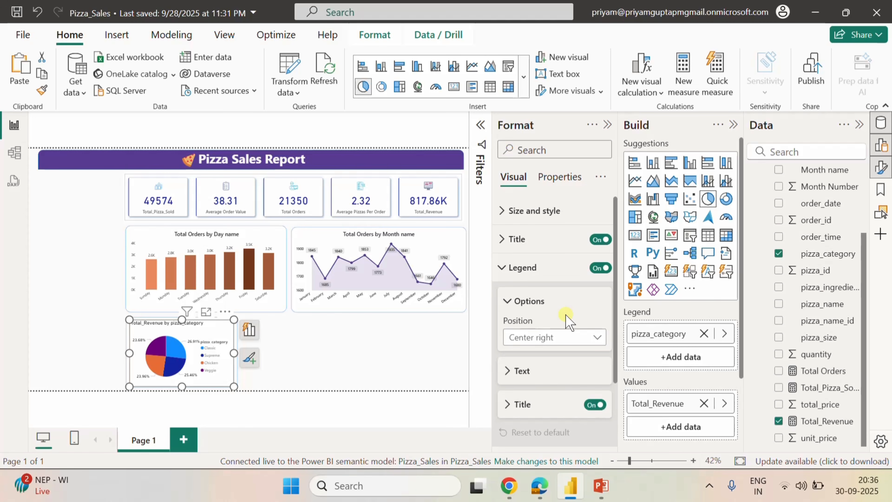
click(508, 270)
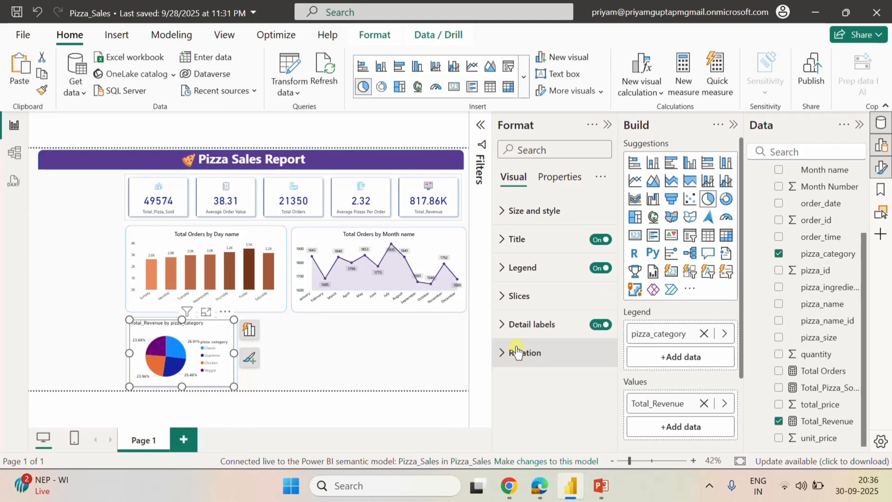
click(501, 268)
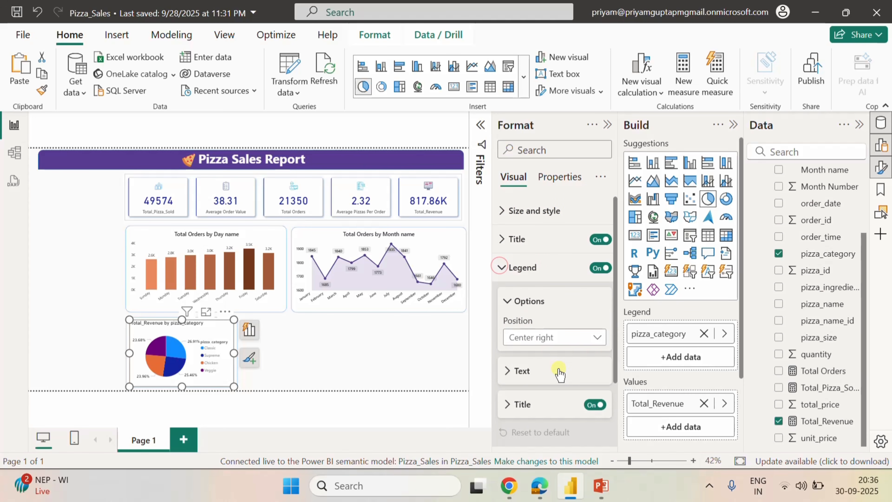
scroll(555, 371, down, 2)
click(506, 301)
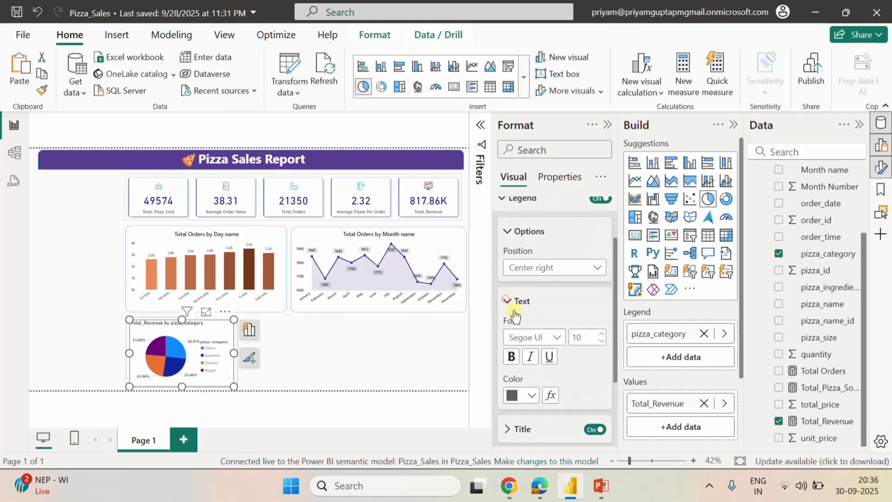
click(558, 338)
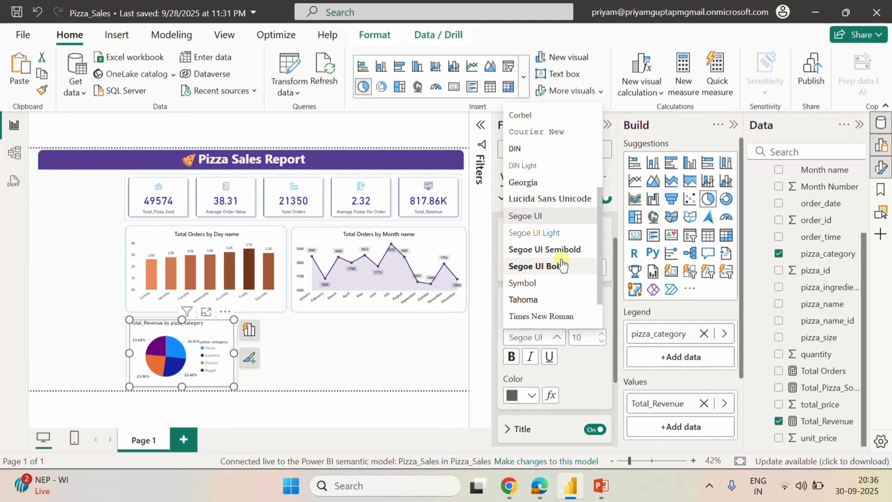
click(554, 248)
click(526, 394)
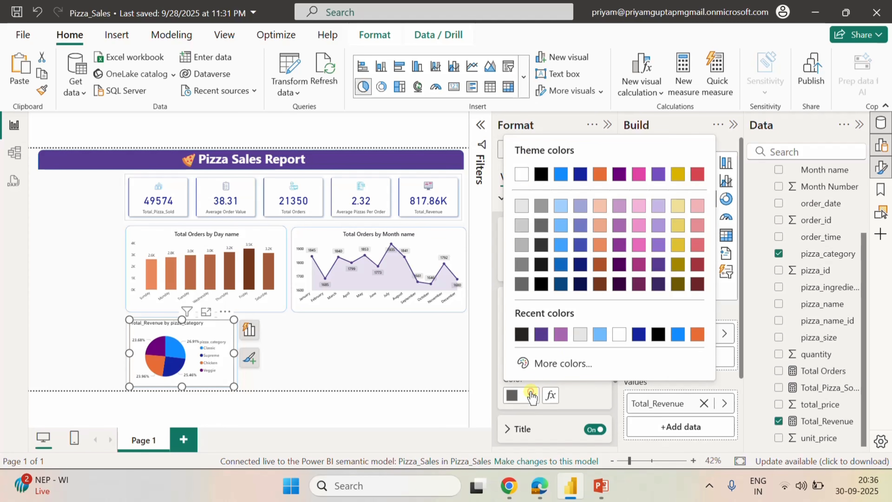
click(527, 336)
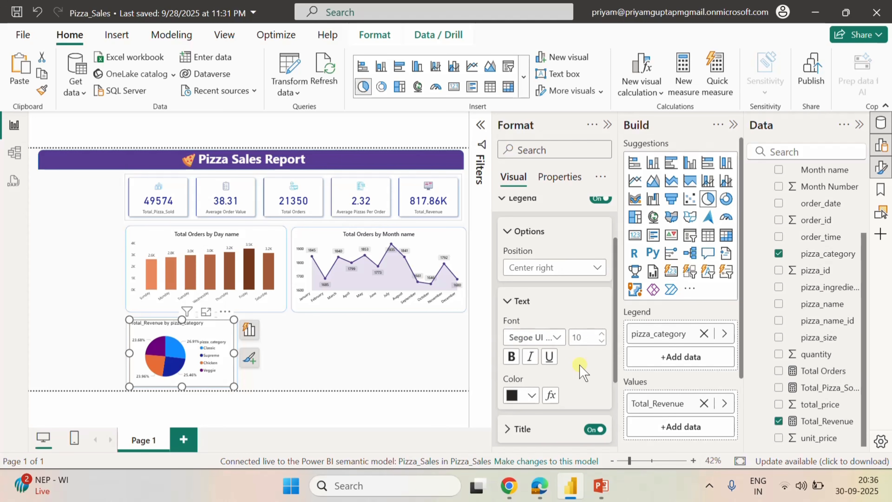
Change the pie chart's legend title text to "Pizza Category".
scroll(581, 372, down, 3)
click(514, 319)
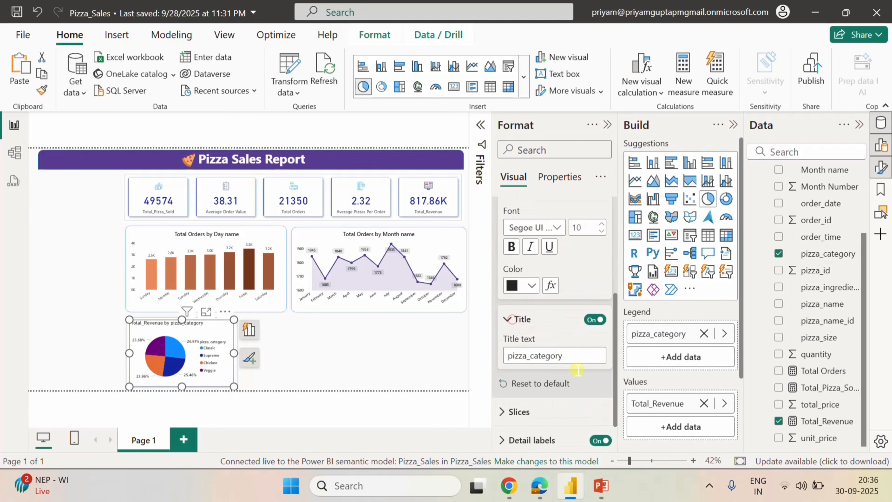
click(532, 354)
key(BackSpace)
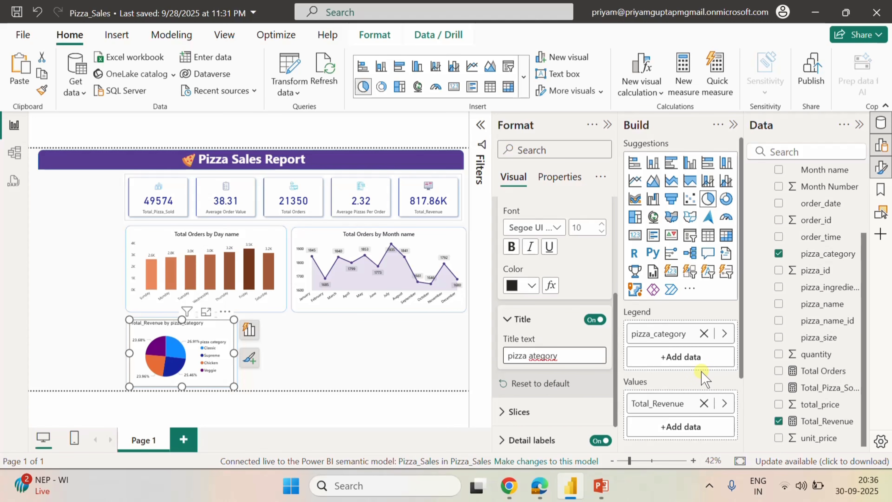
text(C)
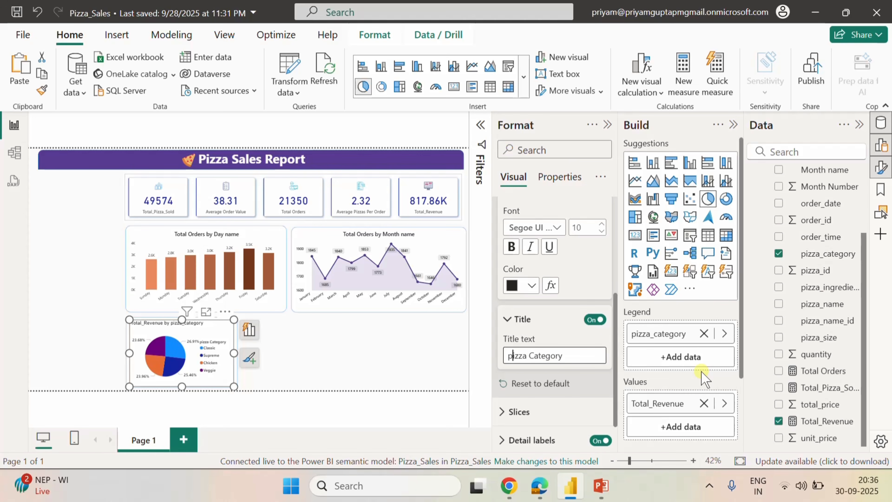
key(BackSpace)
text(P)
click(548, 319)
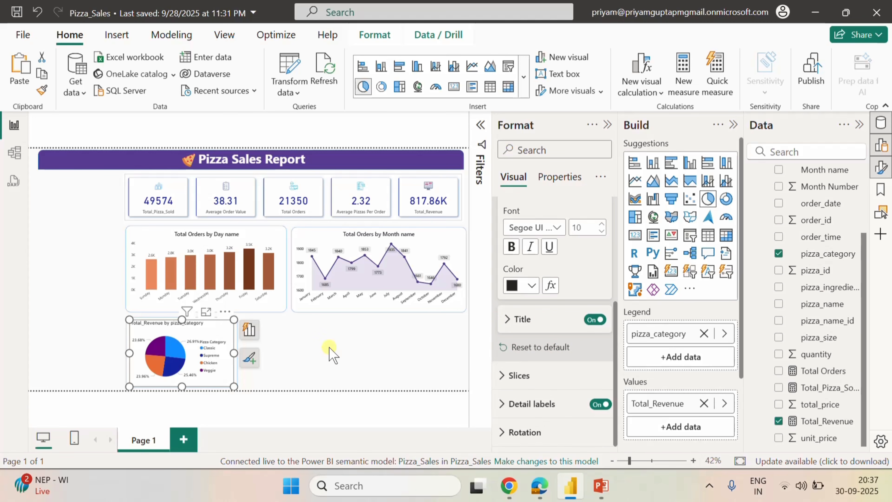
Center the pie chart's title horizontally.
scroll(550, 398, up, 4)
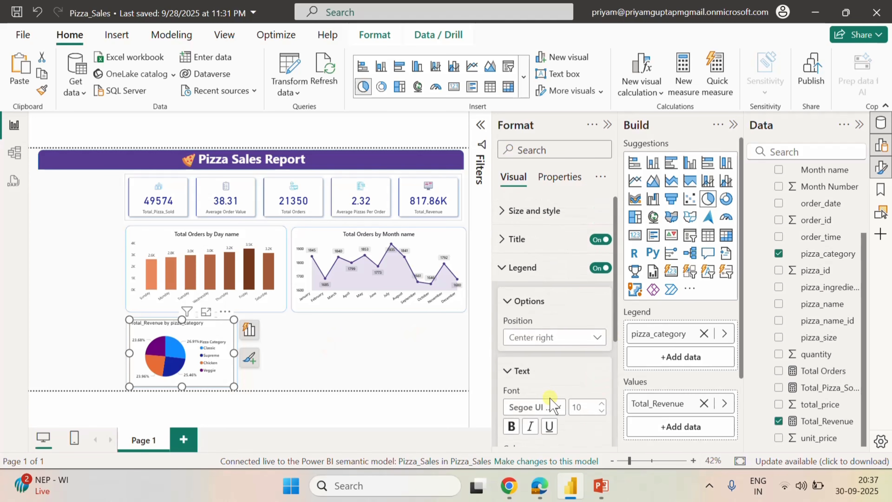
click(516, 238)
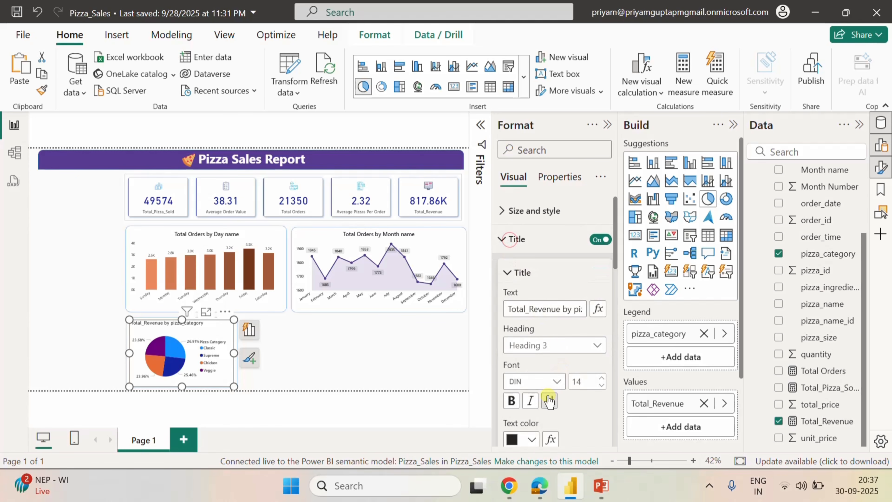
scroll(549, 399, down, 2)
scroll(548, 399, down, 1)
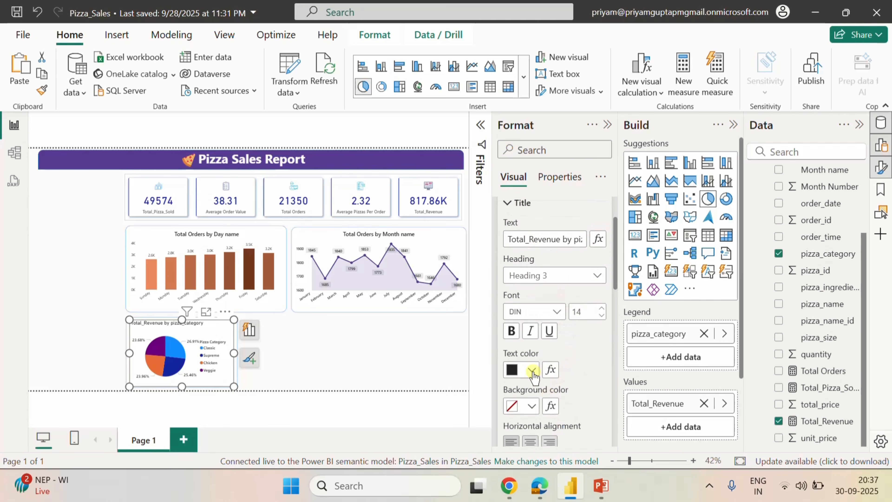
click(530, 439)
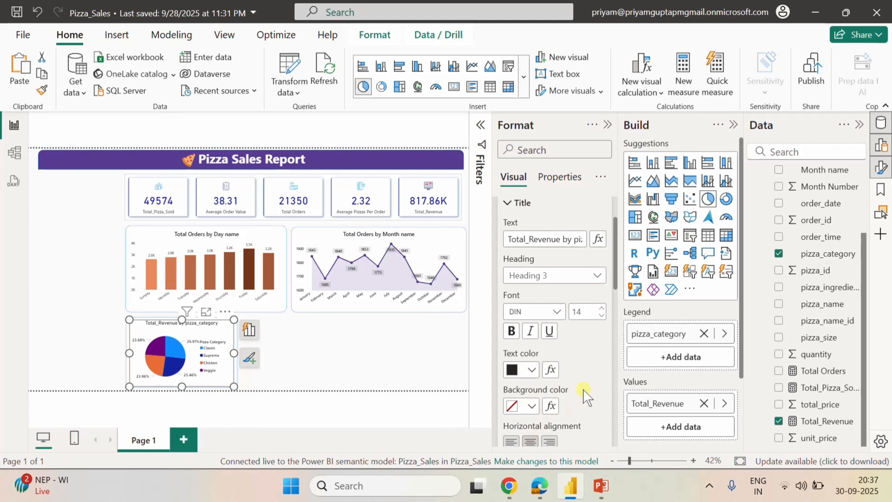
Set the pie chart title's font to Segoe UI Semibold to match the day-name chart, and close the formatting settings.
click(244, 244)
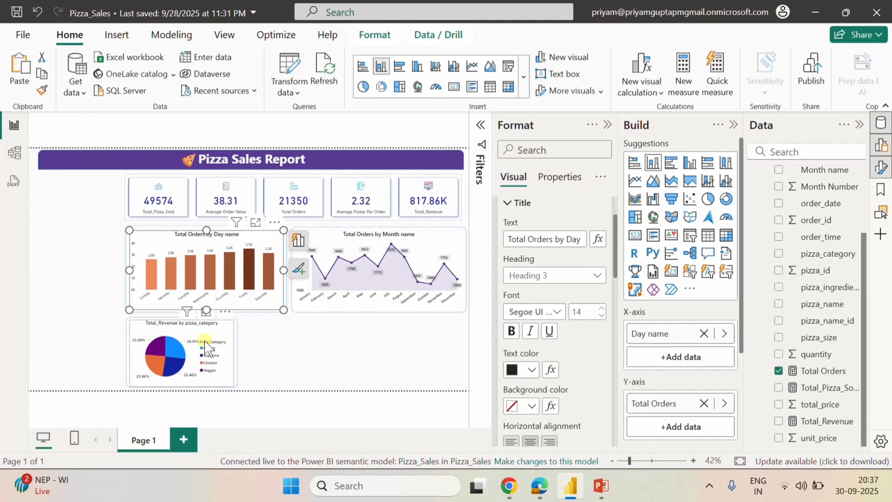
click(199, 327)
click(551, 320)
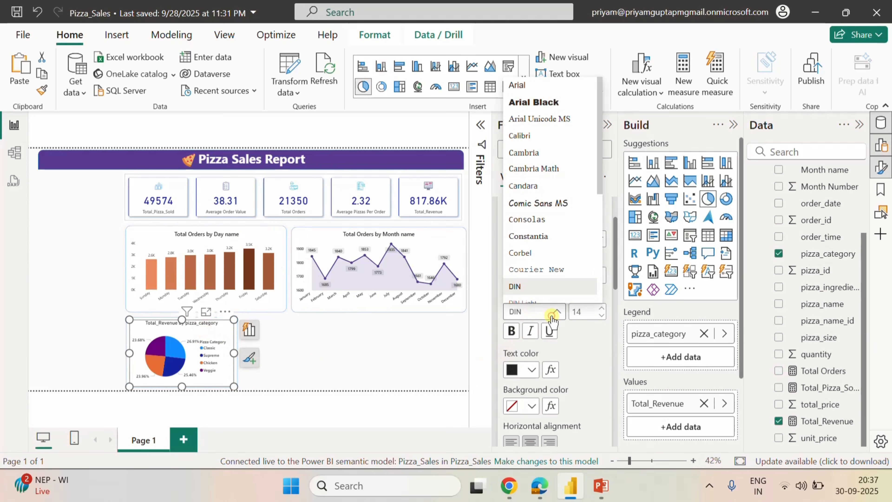
scroll(551, 265, down, 5)
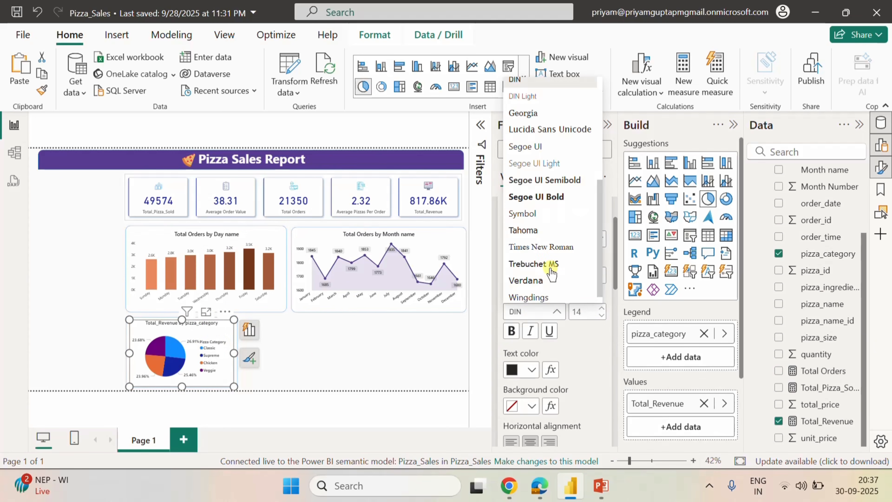
click(546, 179)
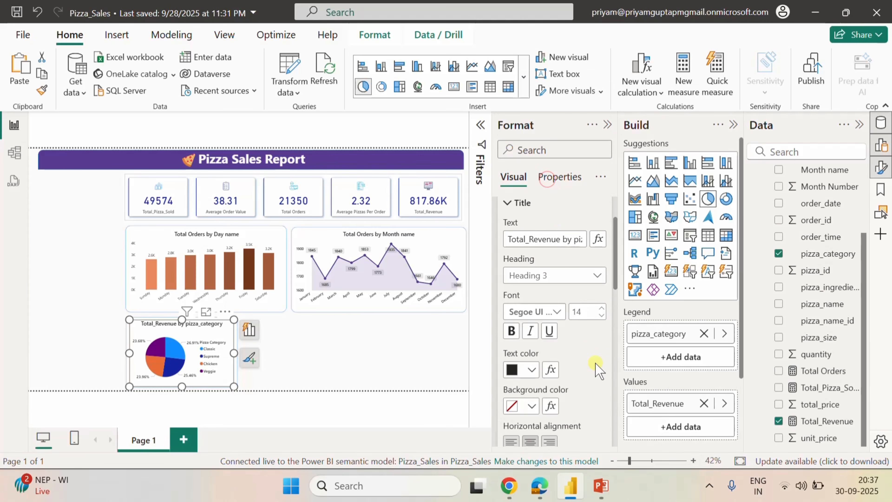
click(39, 293)
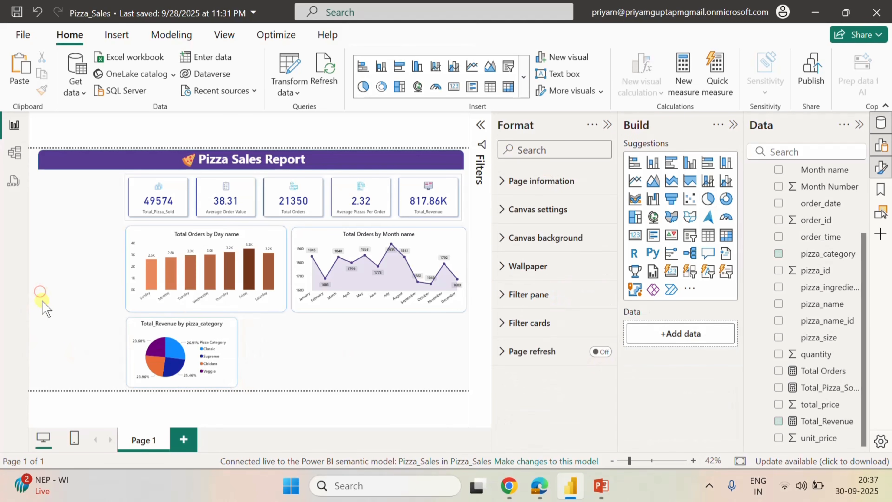
click(607, 124)
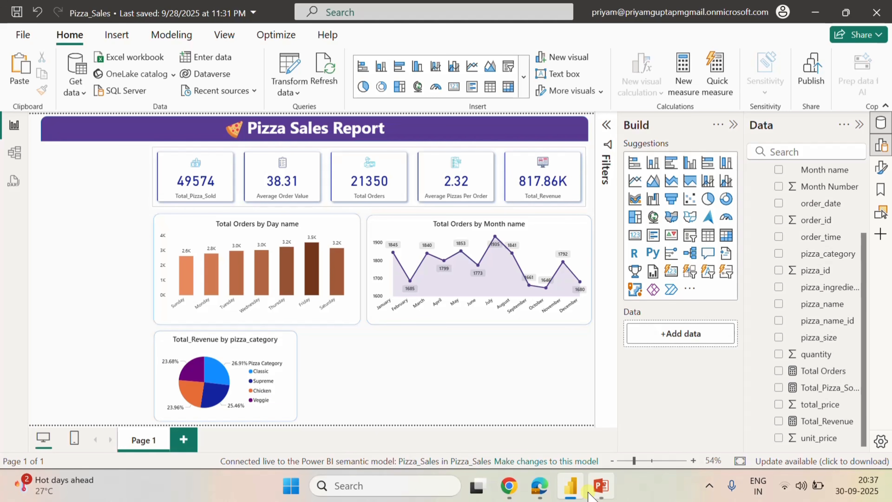
Switch to the Business Requirement Document in PowerPoint, read Charts Requirement (Part 2), and return to the Power BI report.
click(600, 490)
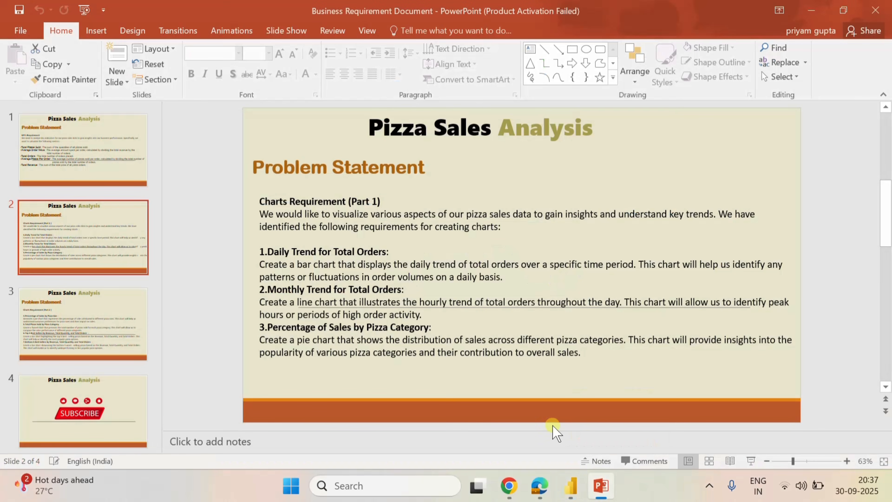
click(70, 311)
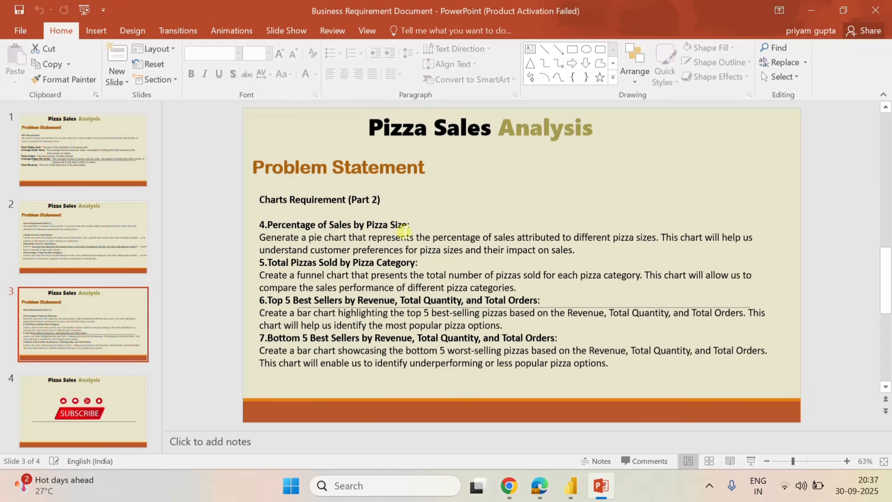
click(579, 492)
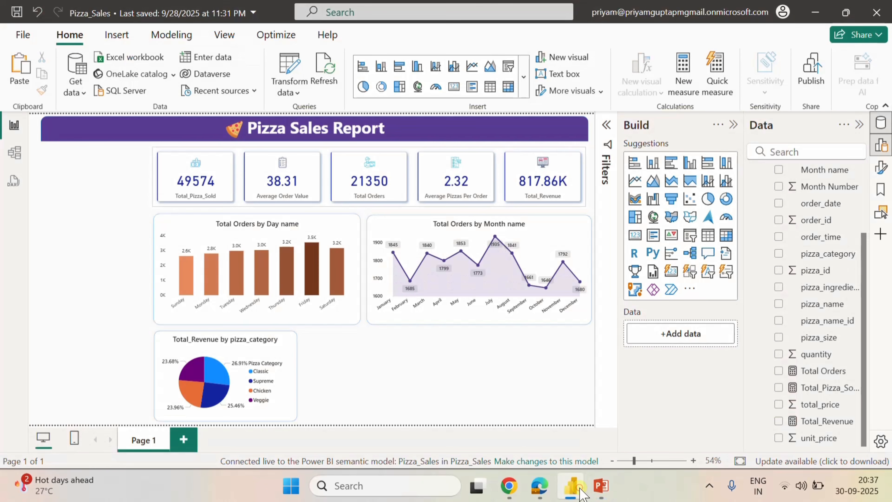
click(239, 352)
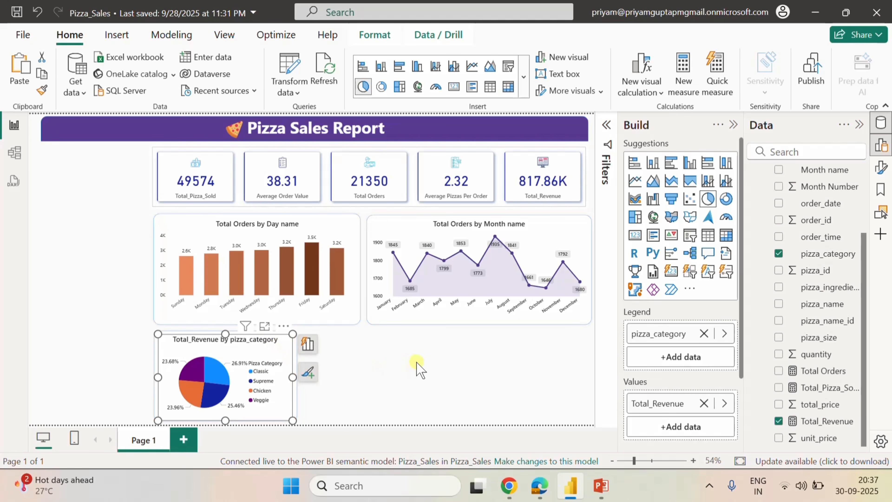
click(153, 356)
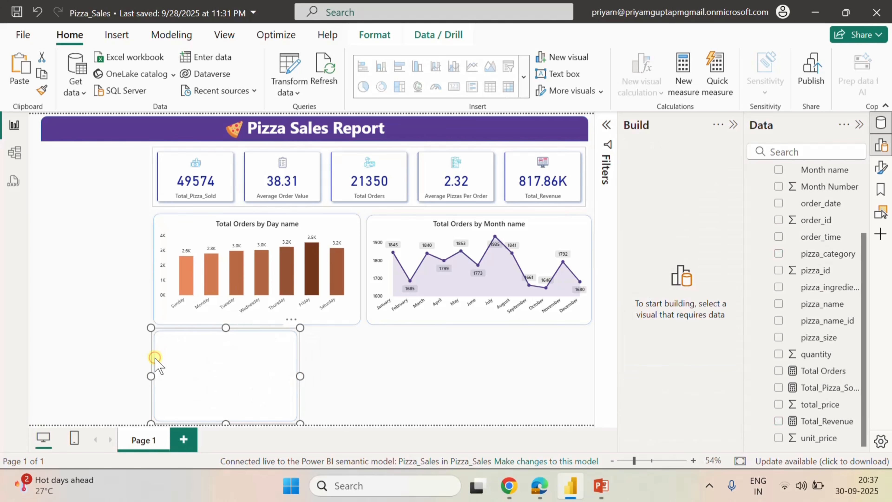
click(422, 359)
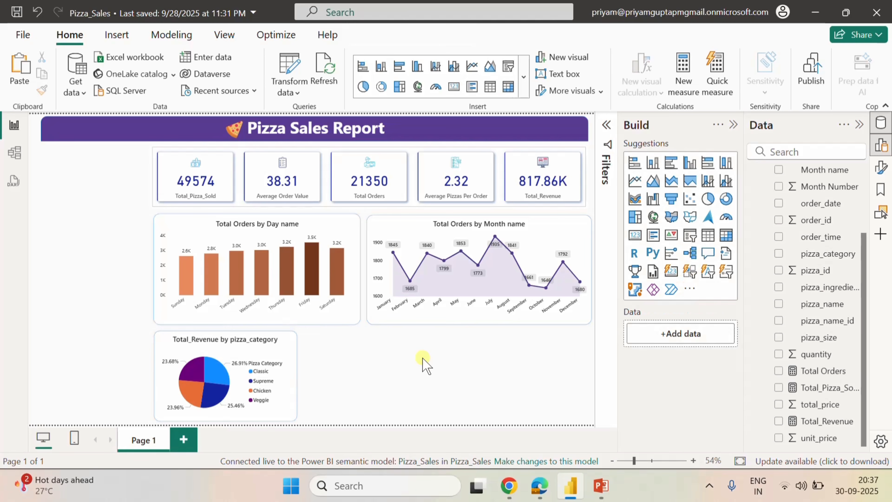
Paste two copies of the rounded background card and line them up in a row beside the pizza_category pie chart.
key(ctrl+v)
drag(250, 346, 396, 364)
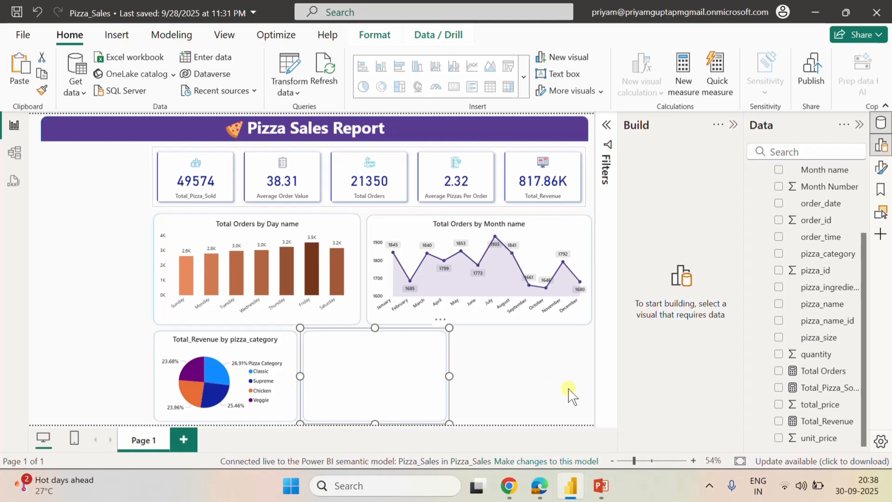
click(548, 373)
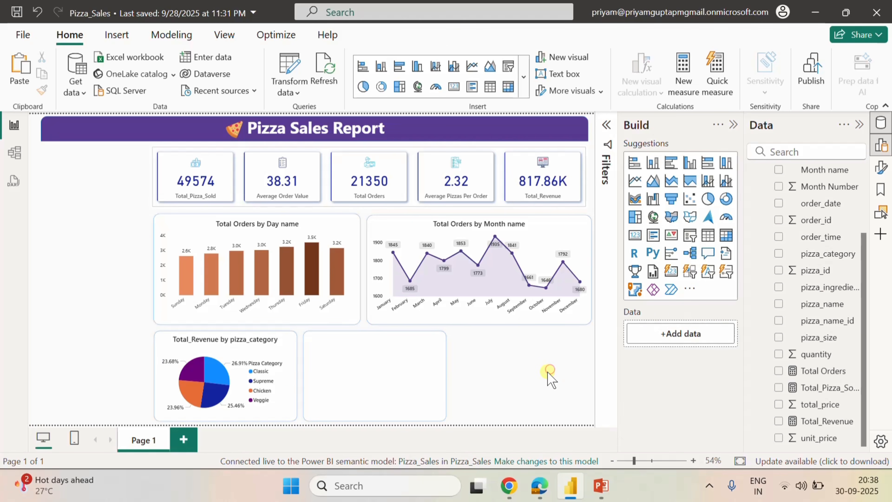
key(ctrl+z)
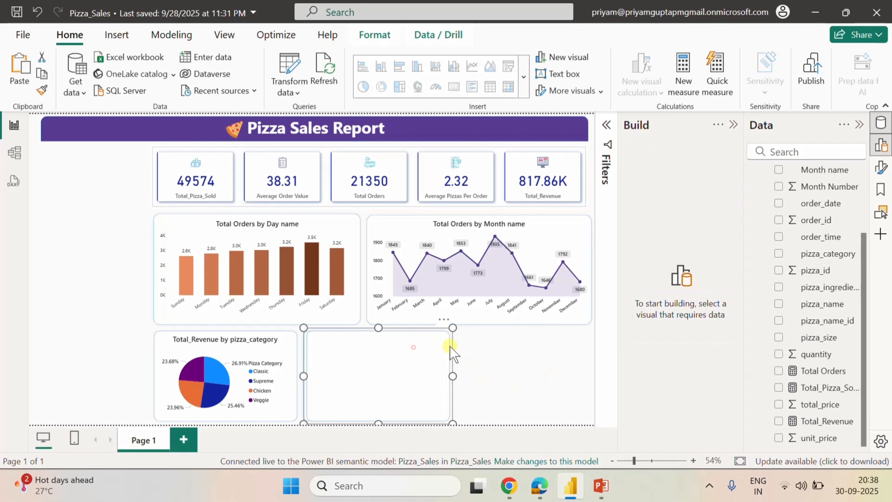
drag(449, 345, 591, 349)
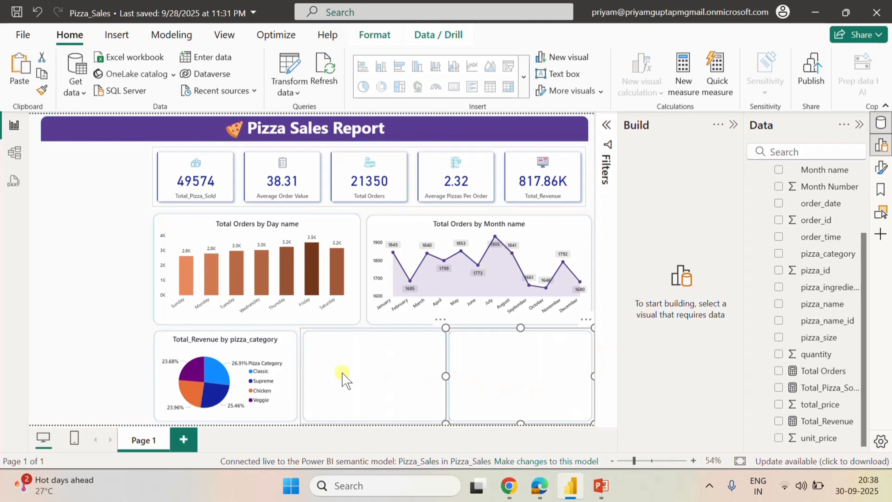
click(71, 338)
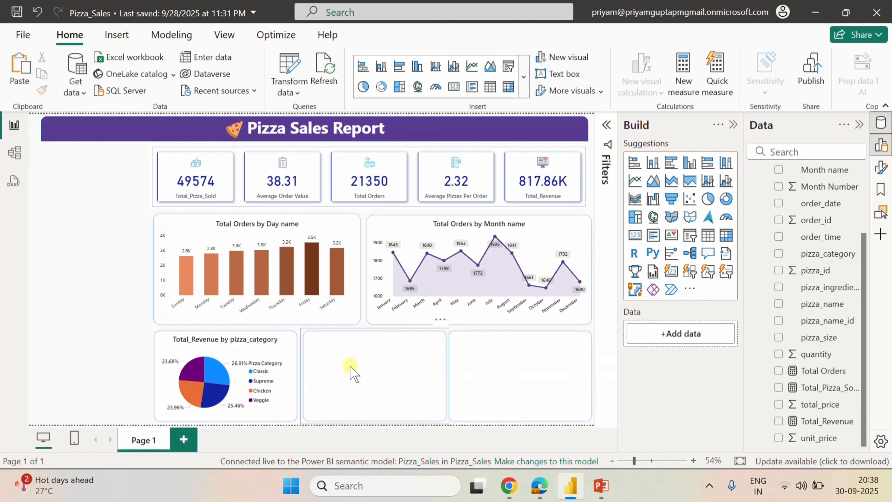
click(352, 371)
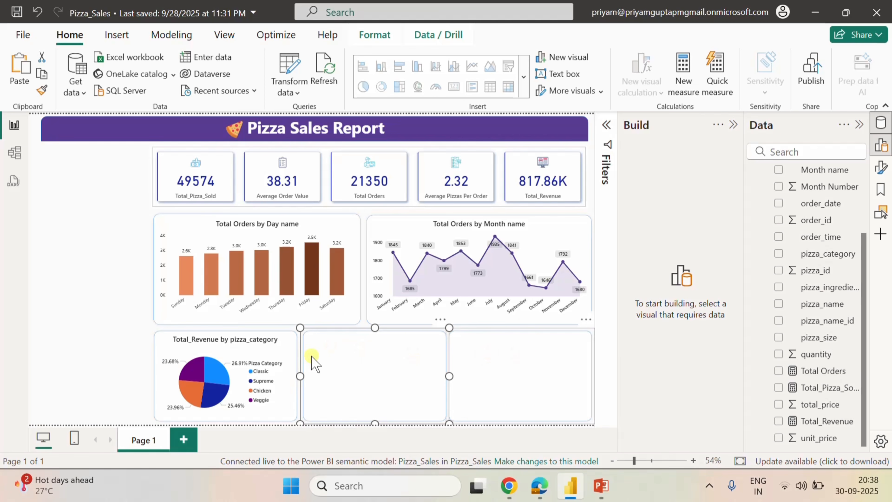
click(72, 320)
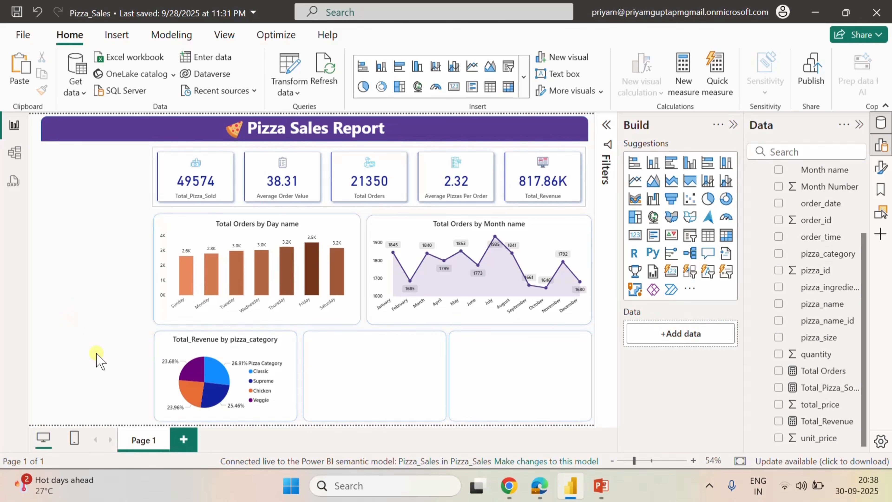
click(345, 391)
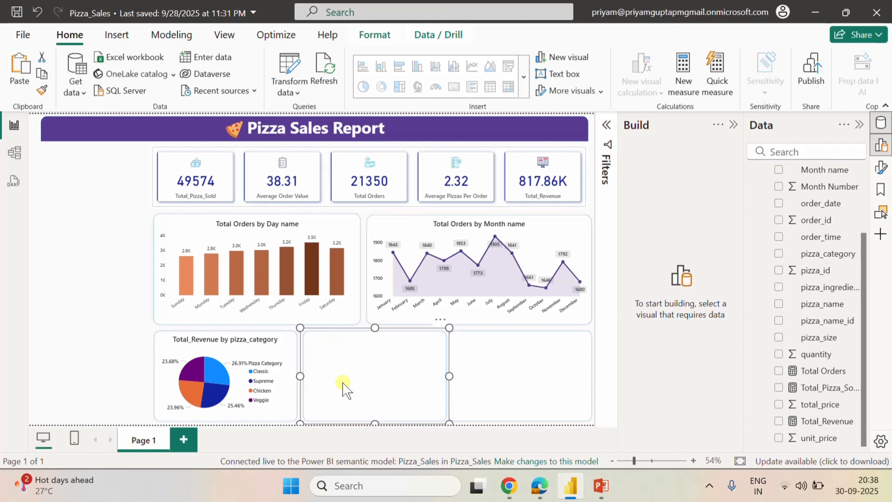
click(203, 376)
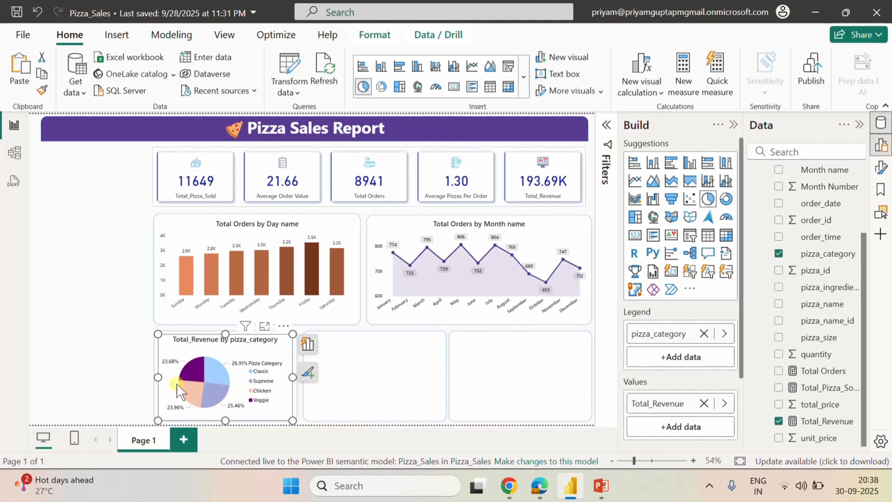
click(200, 375)
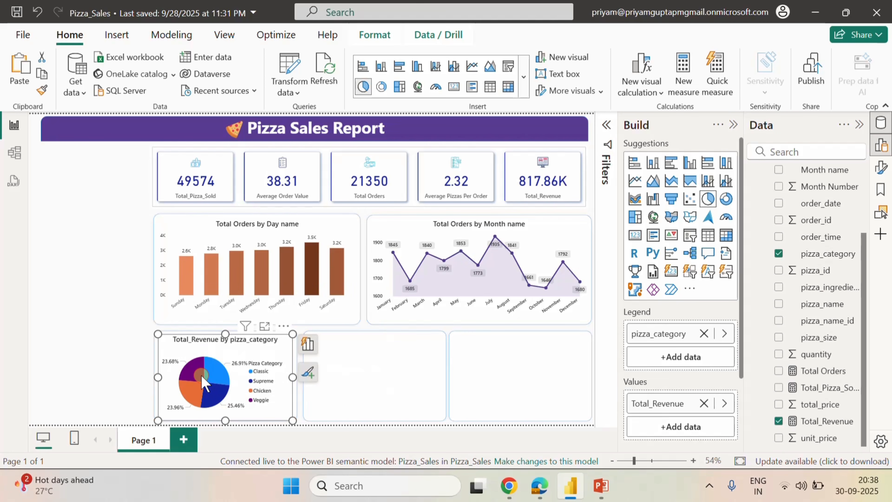
click(81, 368)
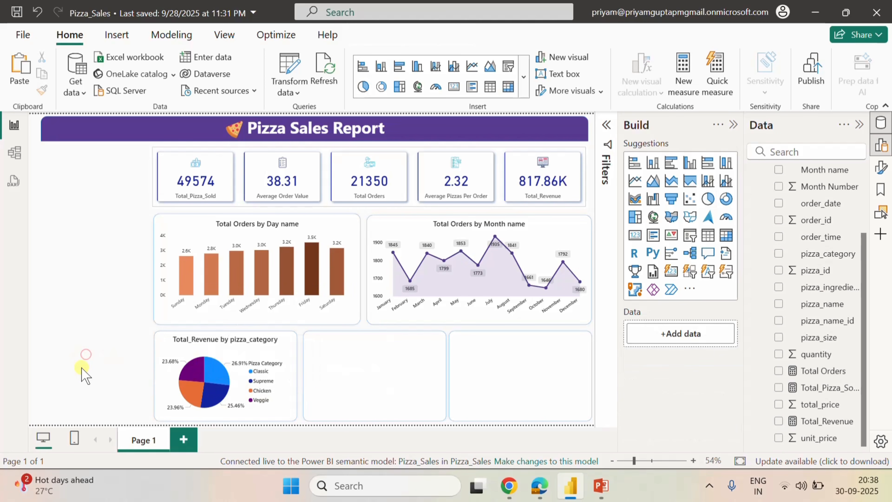
Duplicate the pizza_category pie chart onto the middle empty card and replace its legend field with pizza_size.
click(241, 360)
drag(256, 350, 401, 346)
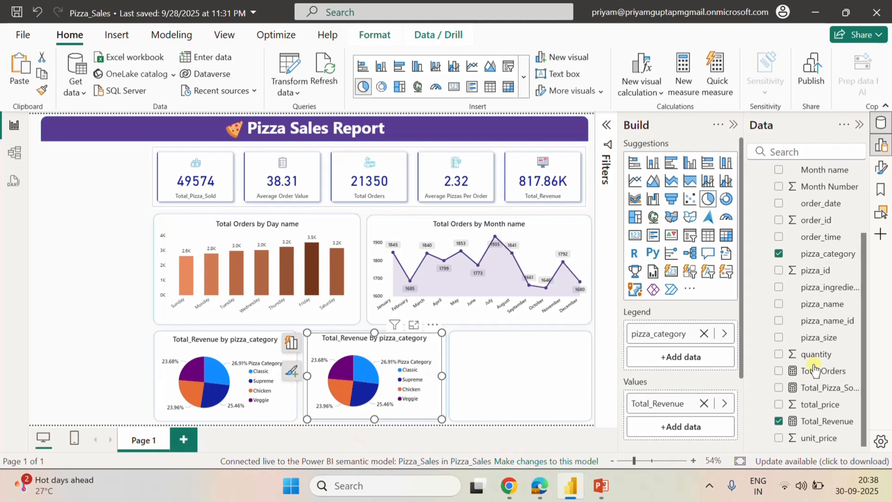
click(703, 333)
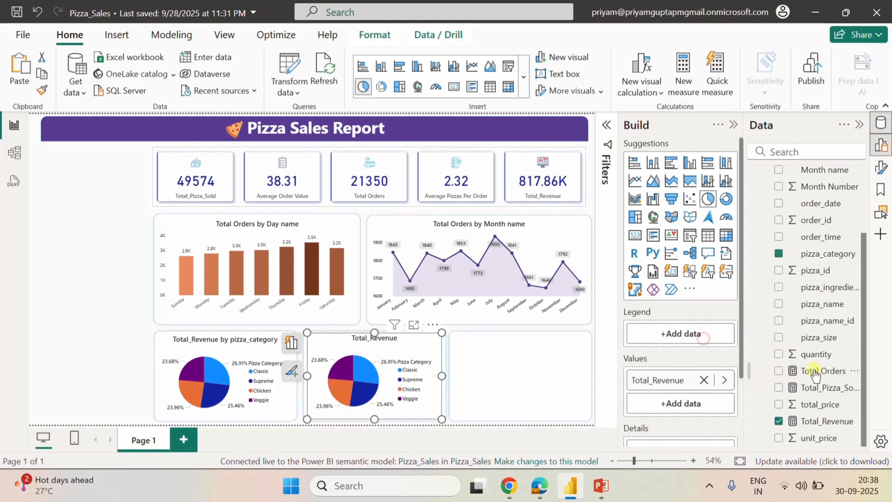
click(778, 337)
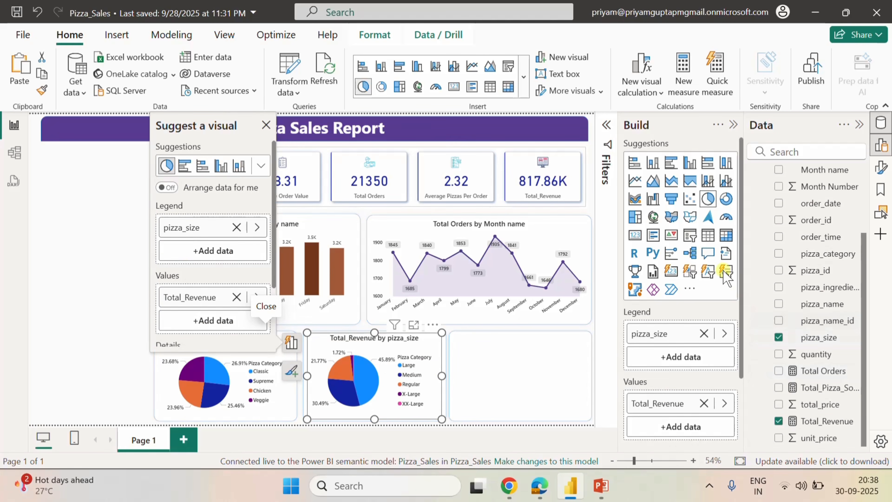
click(266, 125)
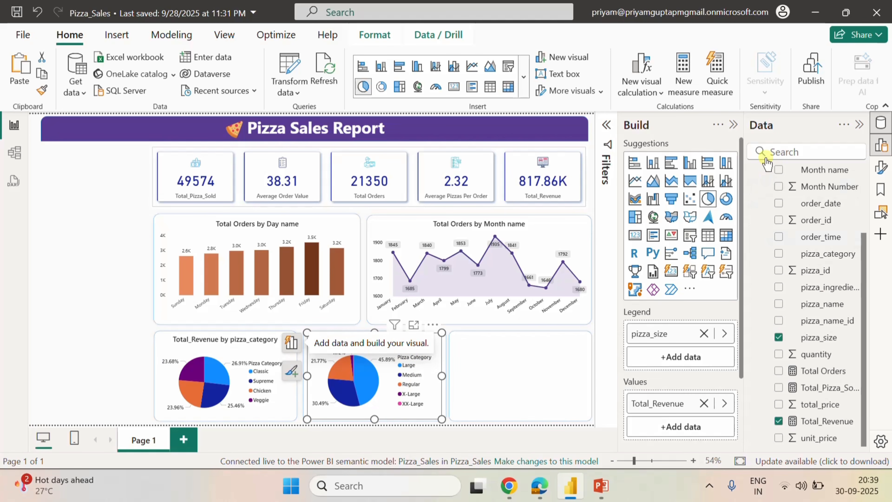
Change the legend title text of the pizza_size pie chart to "Pizza Size" and close the formatting settings.
click(880, 167)
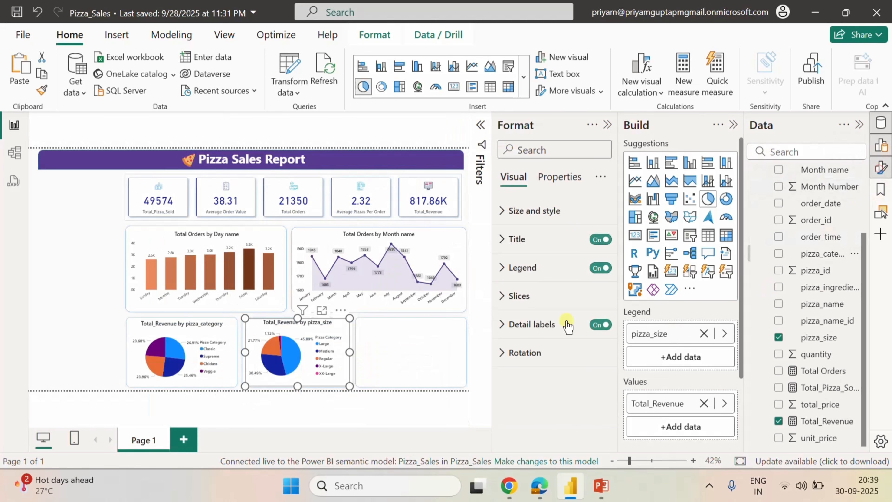
click(531, 267)
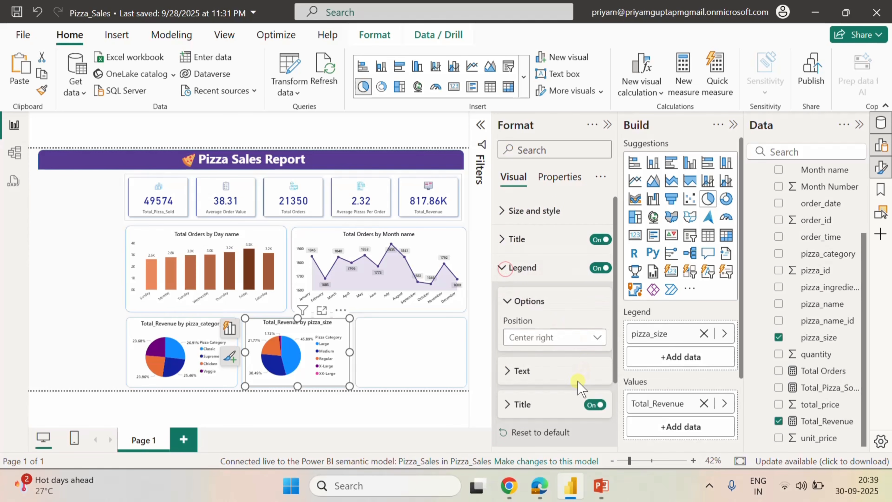
scroll(572, 355, down, 3)
click(511, 318)
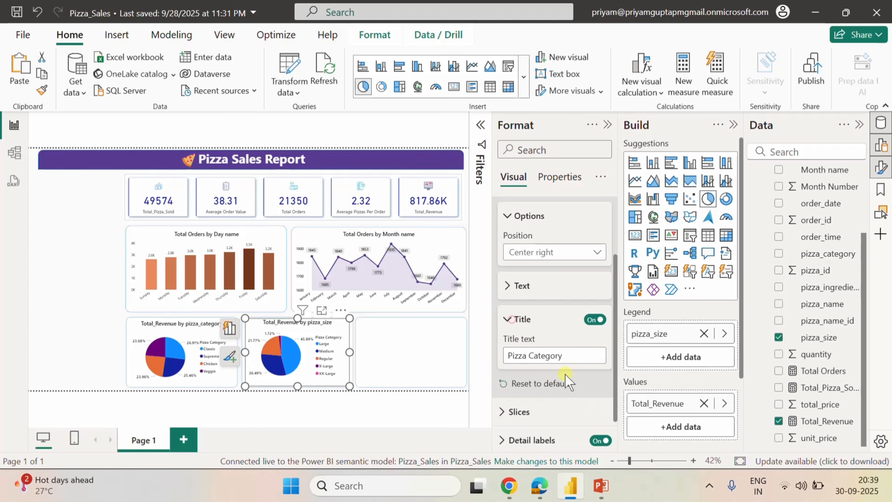
drag(563, 355, 528, 355)
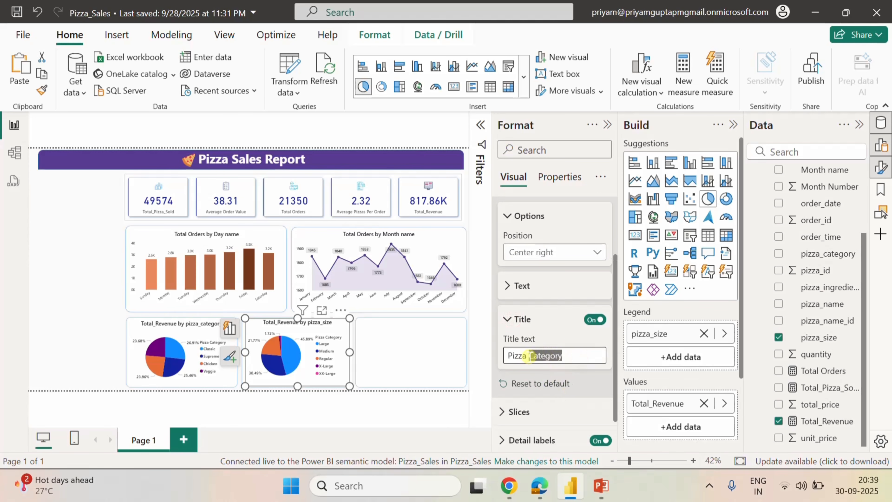
key(BackSpace)
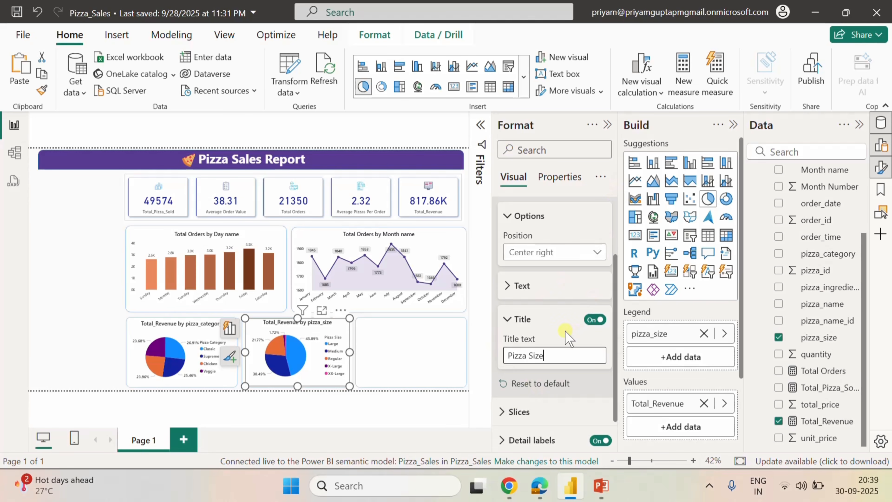
click(548, 319)
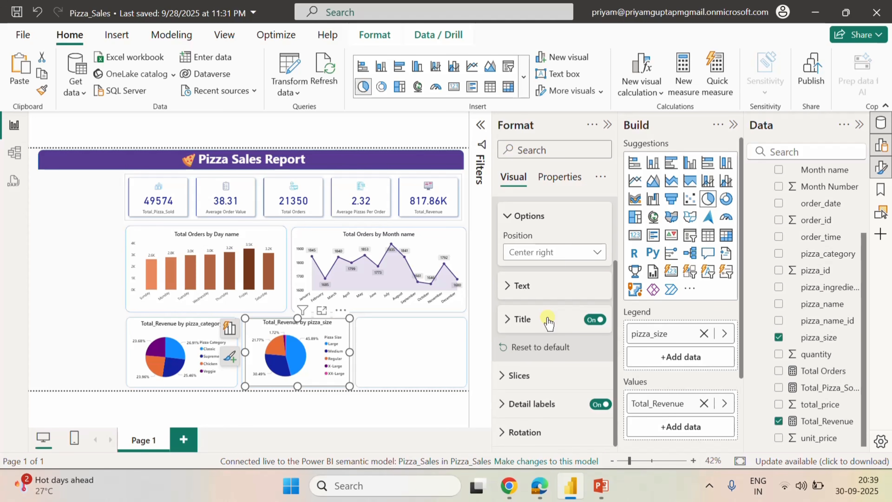
click(608, 124)
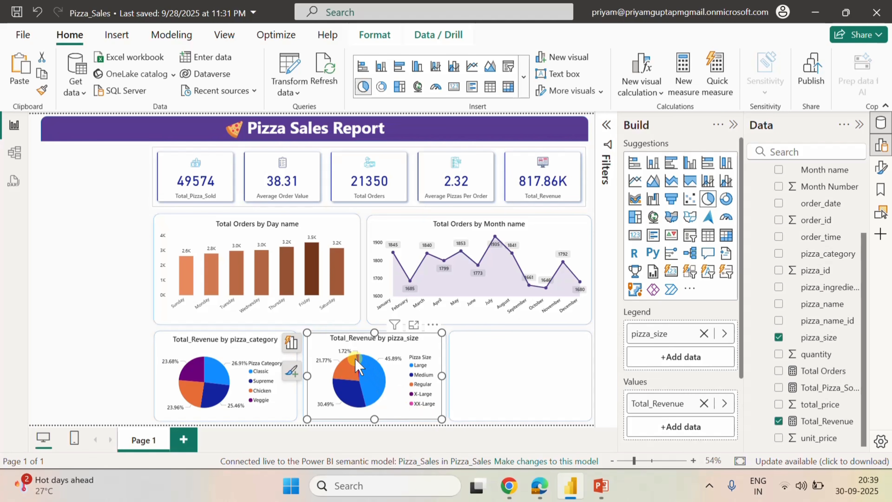
Set the slice rotation of the pizza_size pie chart to 1°, then close the formatting settings and deselect the chart.
mouse_move(356, 362)
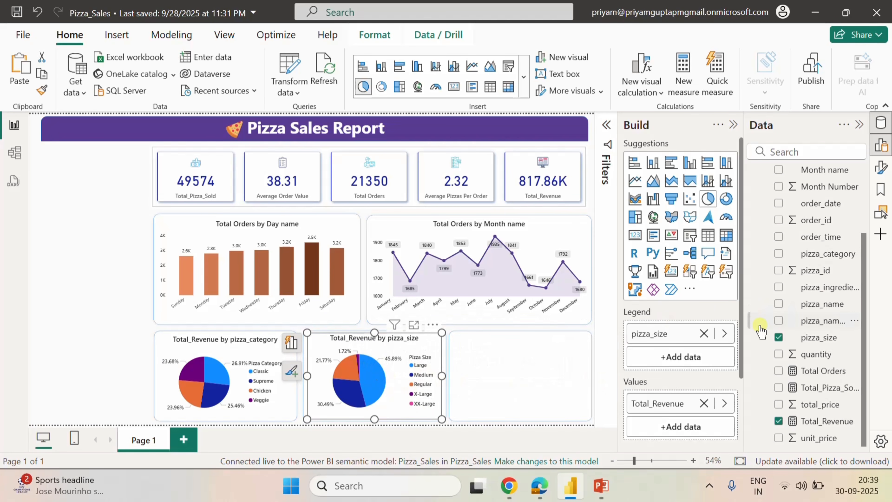
click(881, 168)
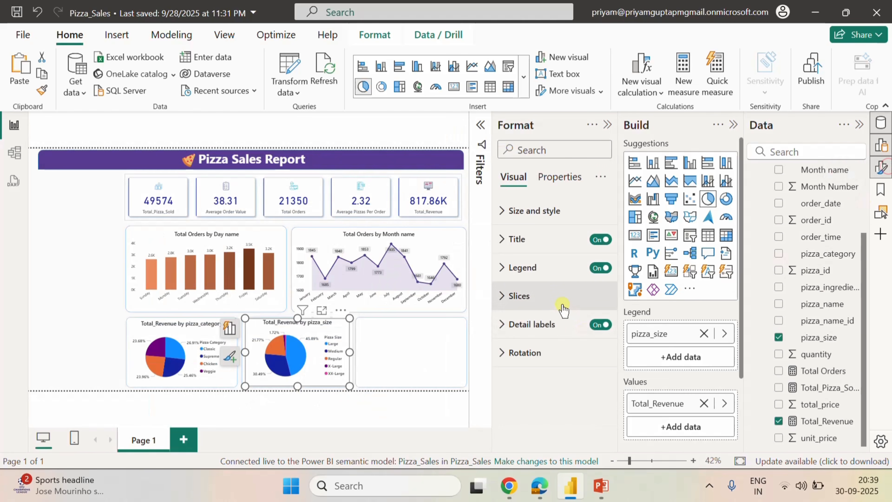
click(506, 355)
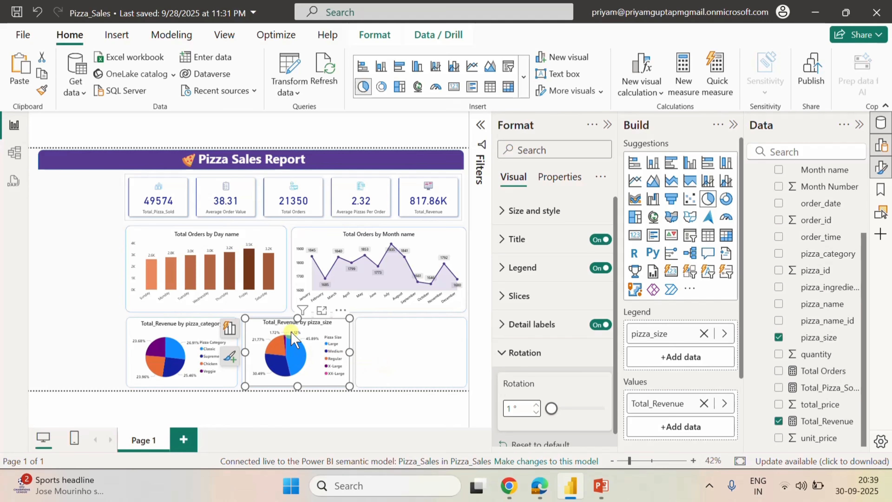
mouse_move(296, 337)
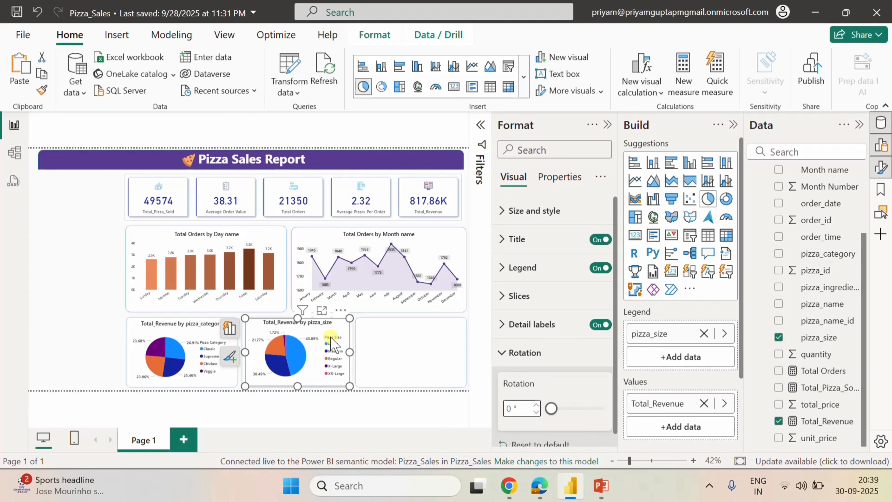
click(535, 405)
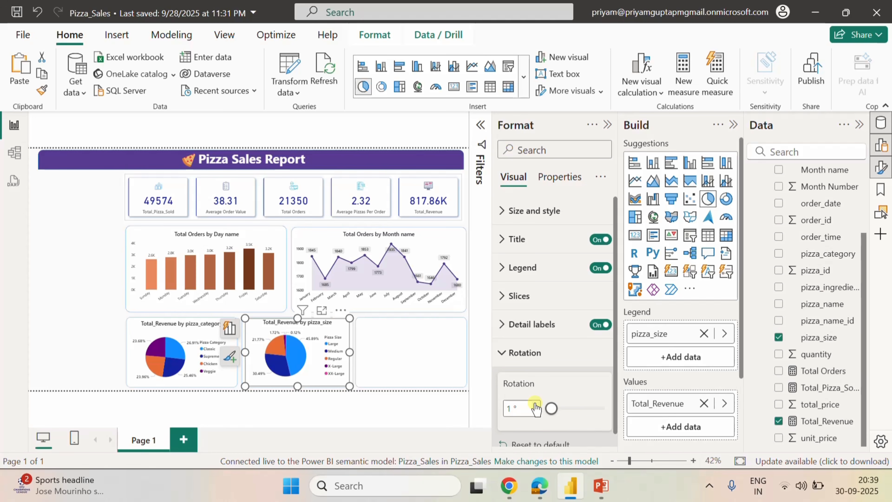
click(604, 121)
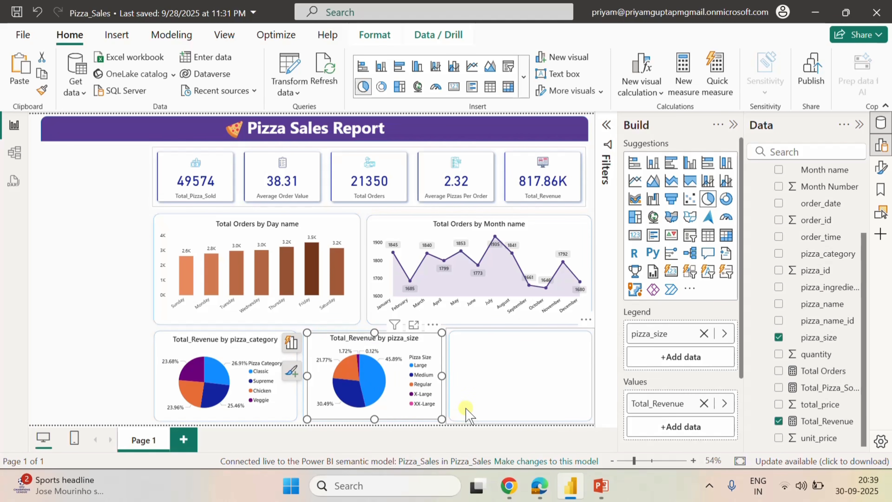
click(92, 341)
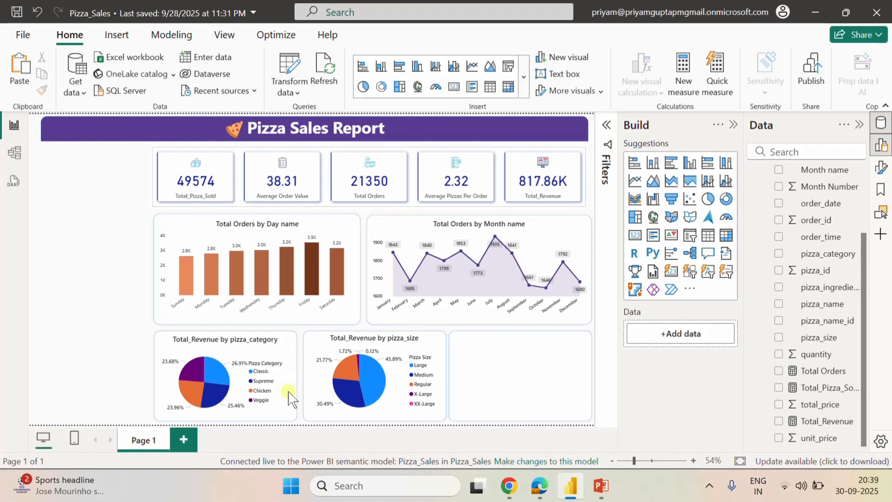
Switch to the Business Requirement Document in PowerPoint, read the Total Pizzas Sold by Pizza Category requirement, and return to Power BI.
click(600, 485)
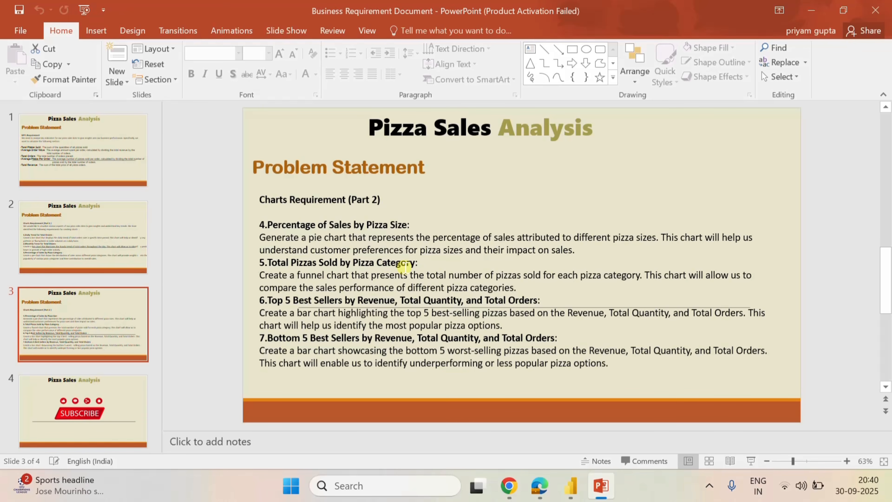
click(571, 485)
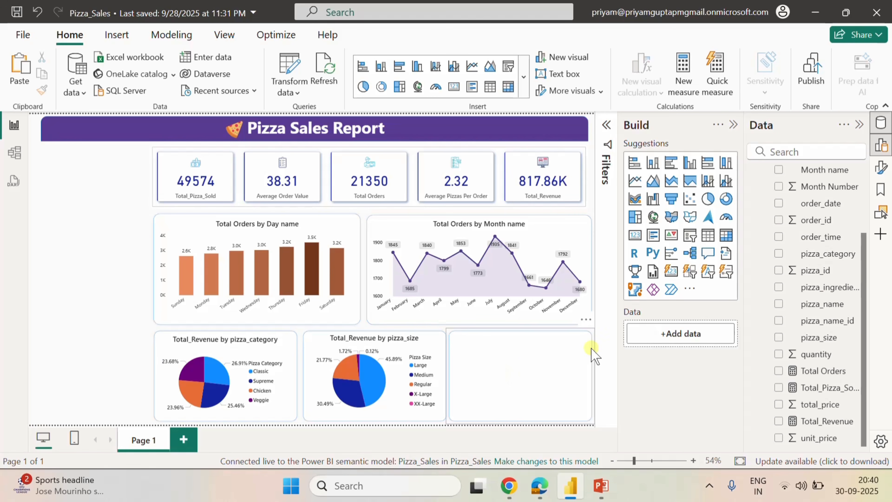
Add a funnel chart with pizza_category as category and Total_Pizza_Sold as values, and move it onto the remaining empty card.
drag(669, 207, 117, 381)
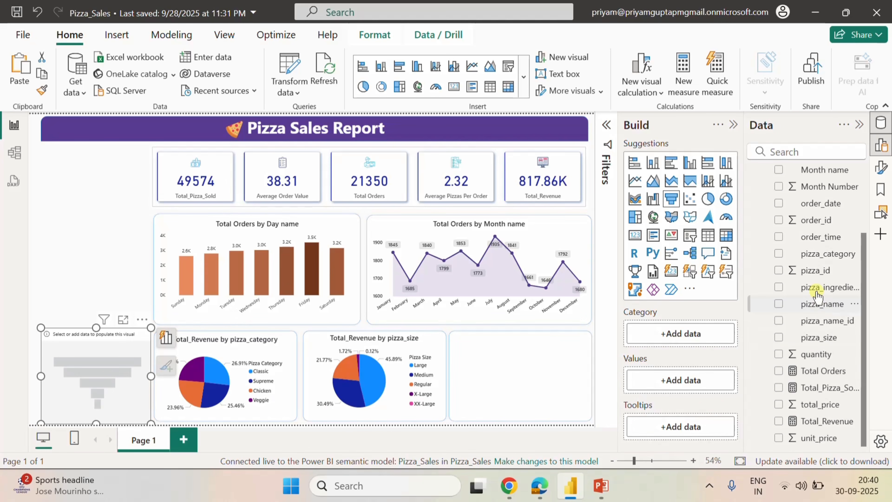
click(779, 254)
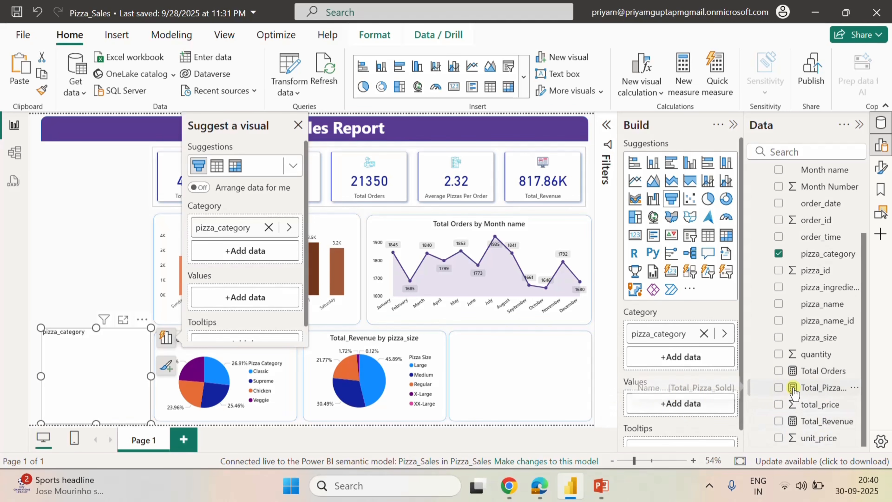
click(777, 388)
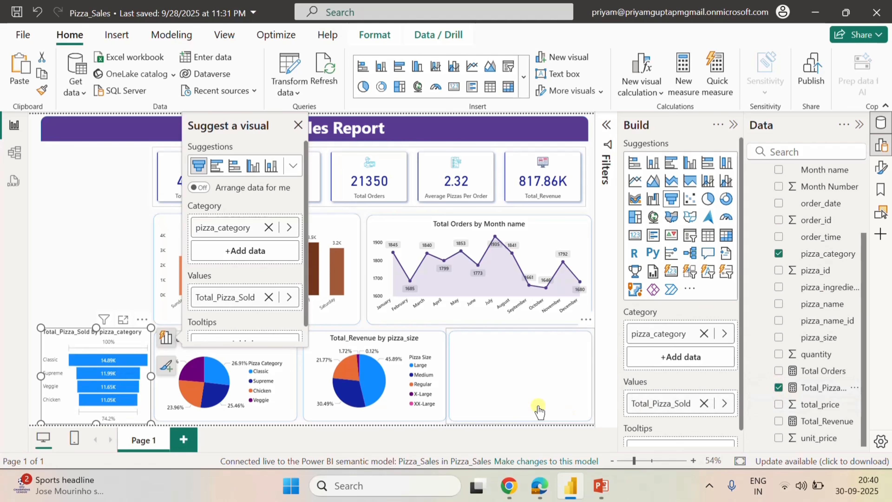
drag(63, 343, 485, 359)
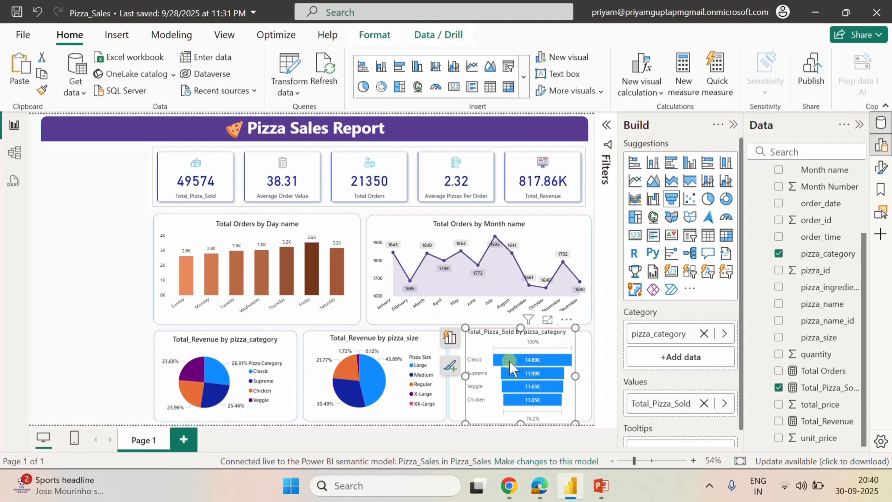
Resize the funnel chart on all four sides to fit its card, nudge it slightly right, and deselect it.
drag(519, 328, 520, 333)
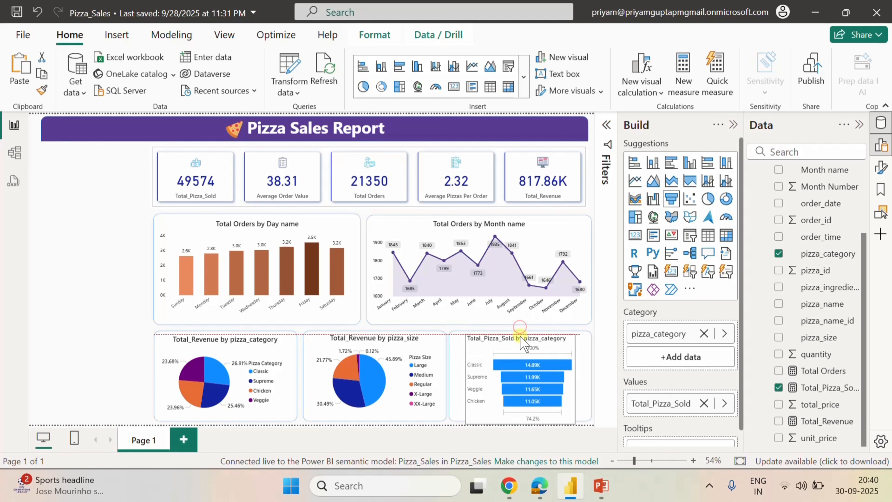
drag(520, 423, 514, 418)
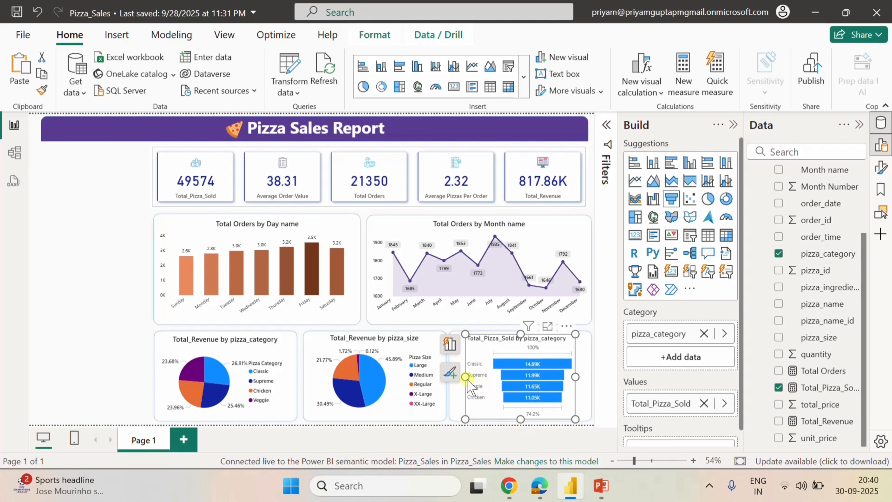
drag(466, 376, 452, 378)
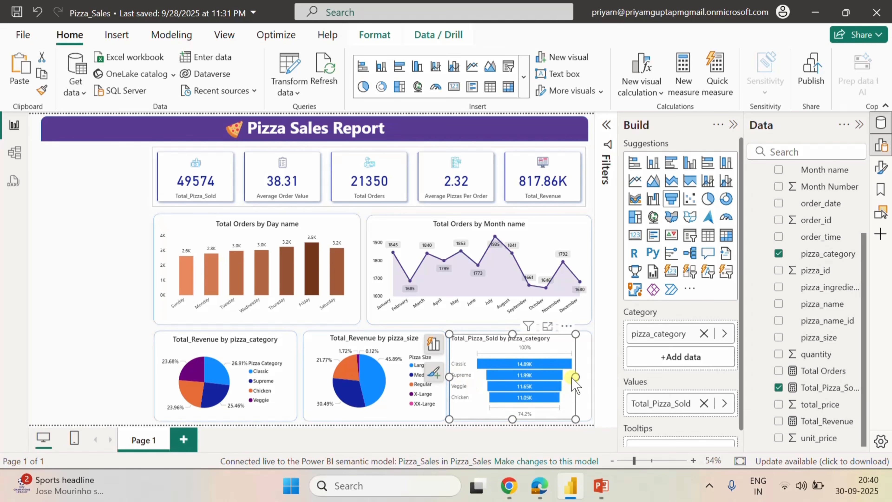
drag(574, 377, 587, 380)
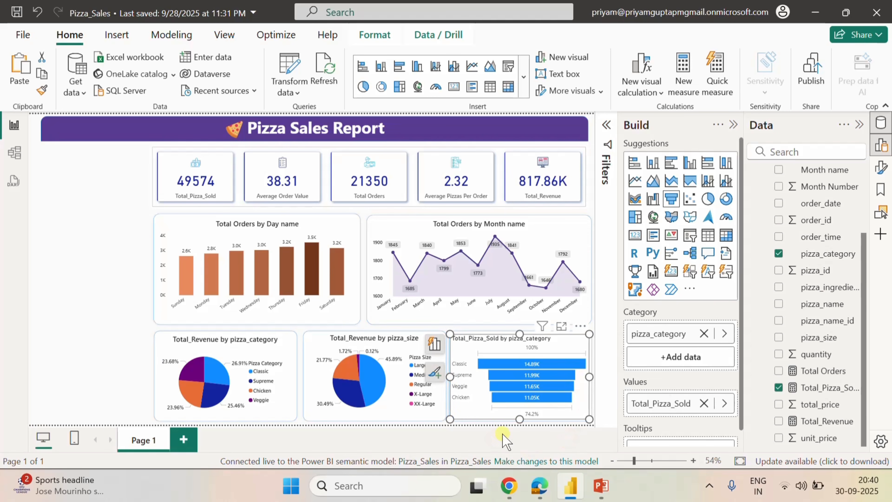
key(Right)
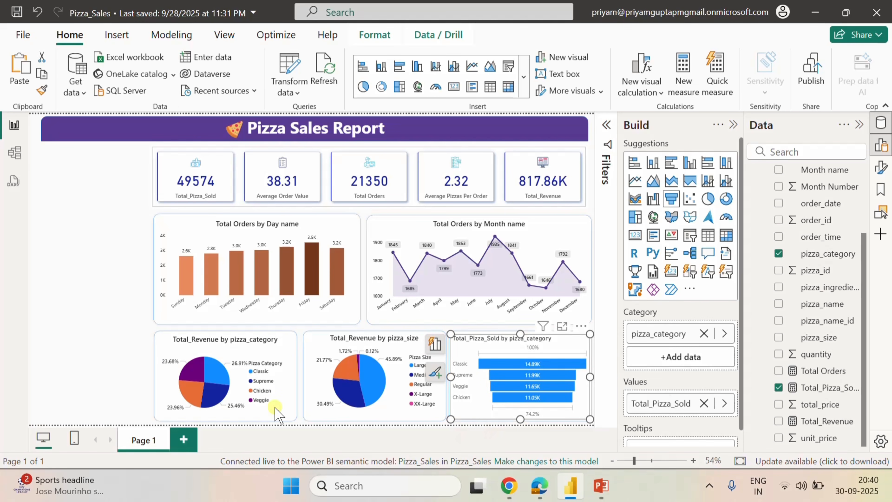
click(94, 307)
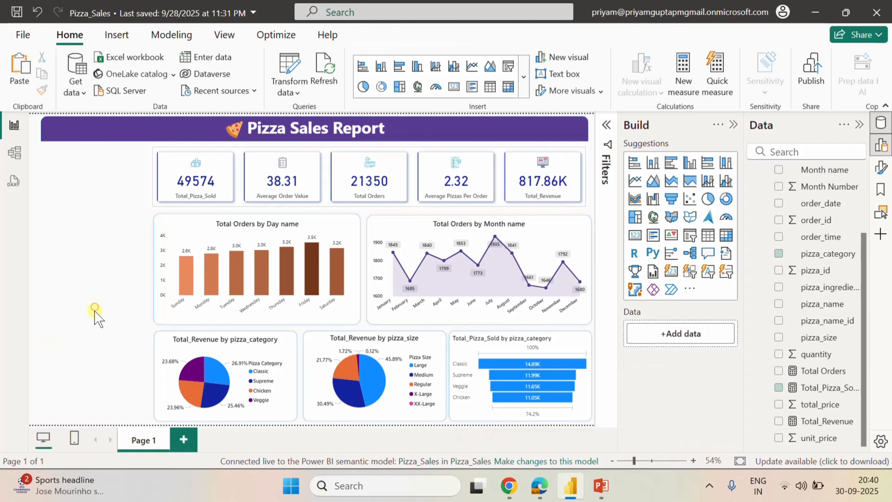
Turn off the conversion rate labels of the Total_Pizza_Sold by pizza_category funnel chart.
click(476, 346)
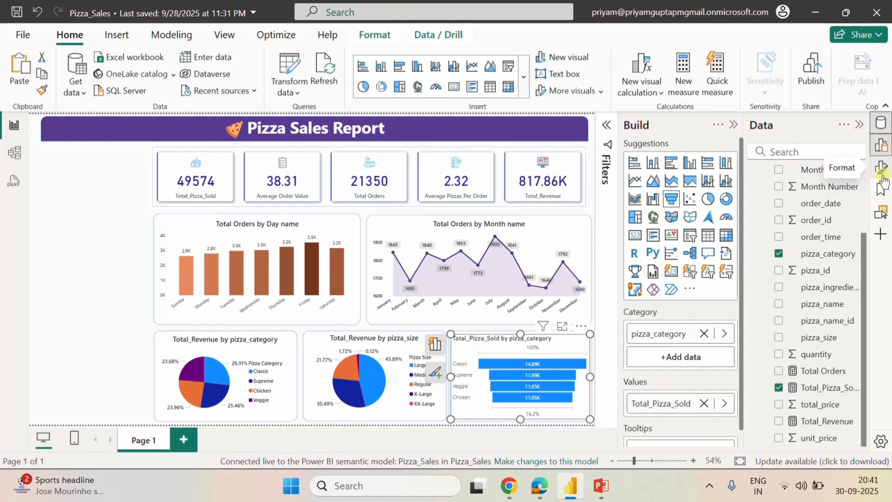
click(880, 168)
click(733, 124)
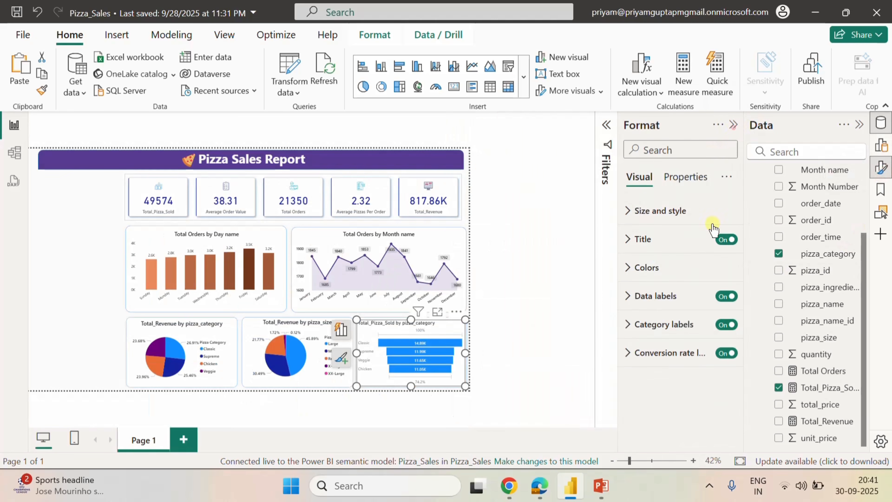
click(726, 354)
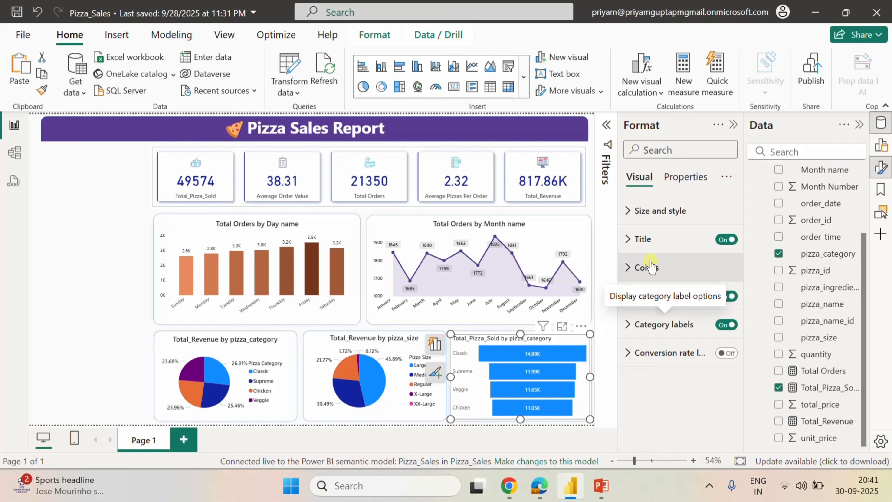
Set up conditional formatting for the funnel chart's default color as a Gradient based on Total_Pizza_Sold.
click(626, 268)
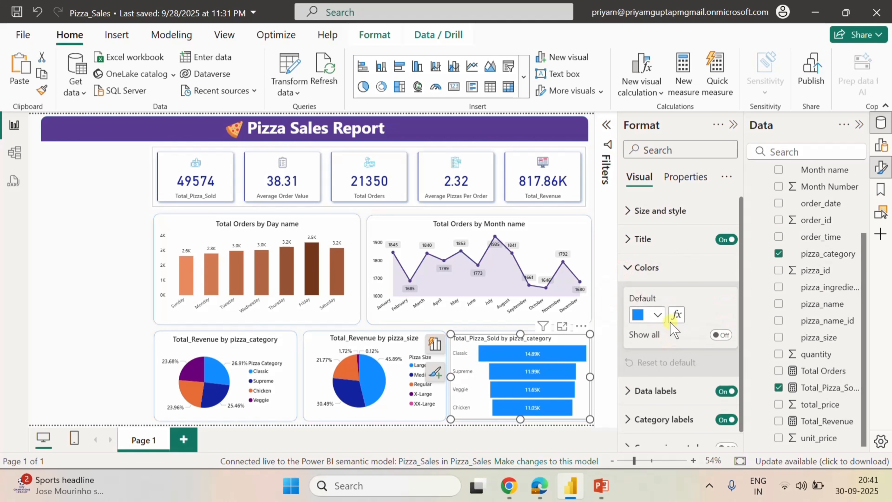
click(676, 314)
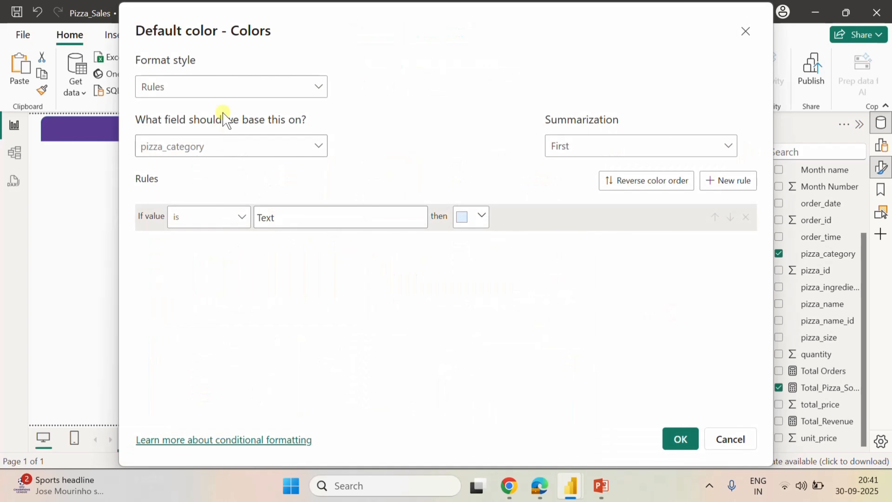
click(256, 90)
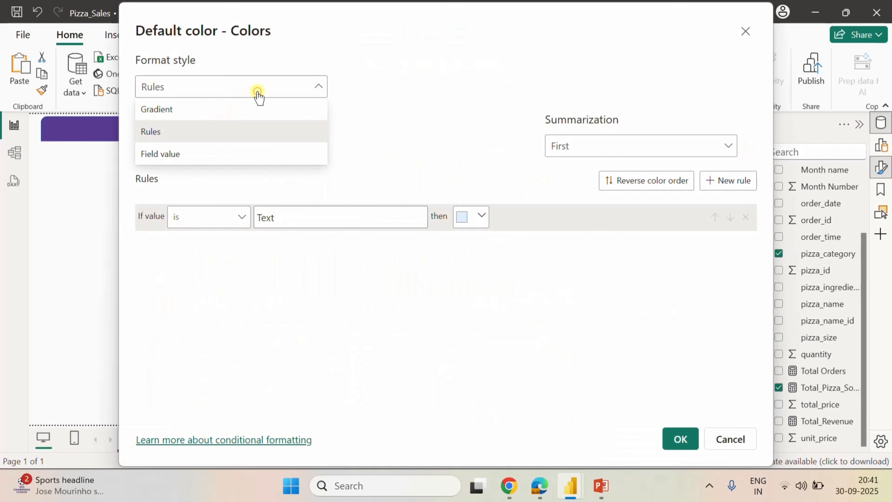
click(169, 111)
click(312, 149)
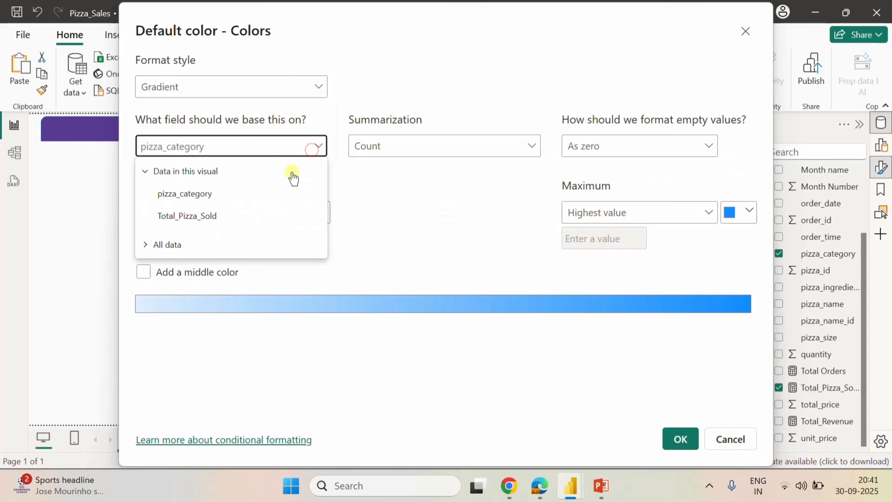
click(199, 215)
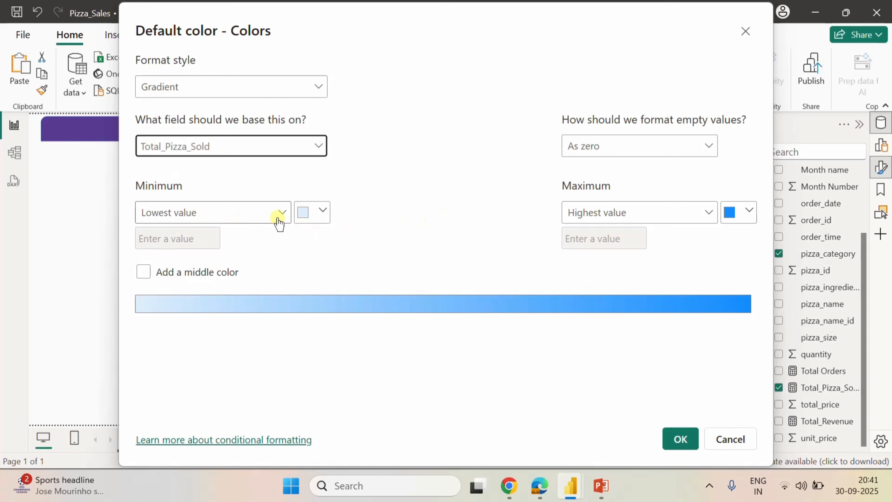
click(325, 210)
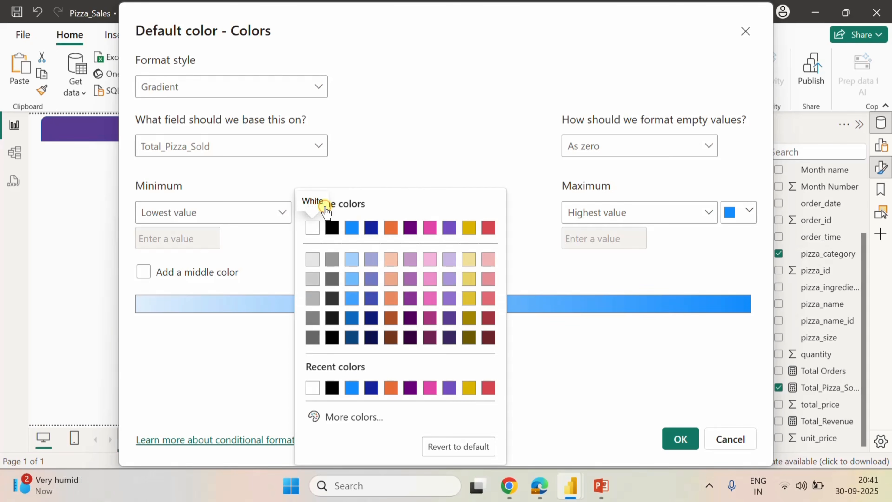
click(364, 418)
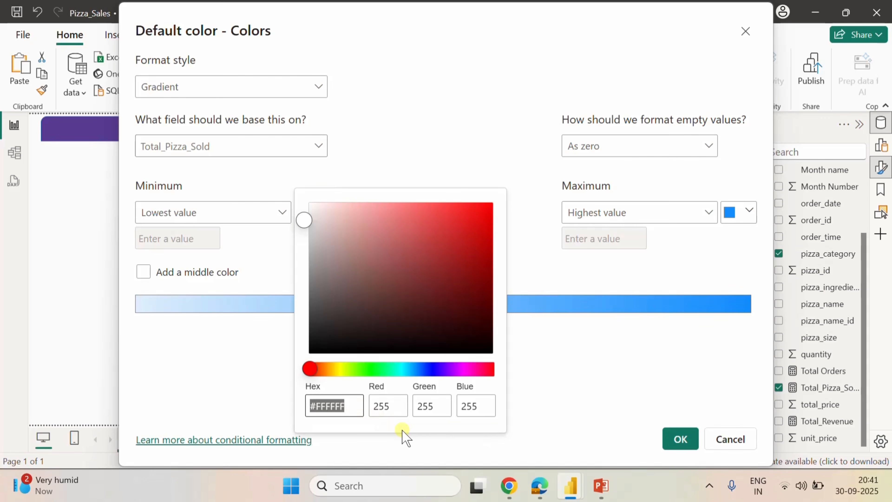
text(414fb)
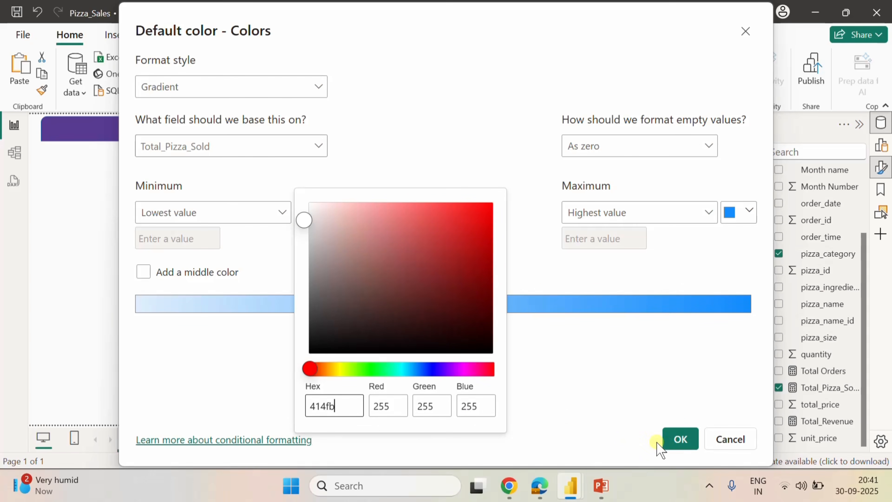
click(606, 383)
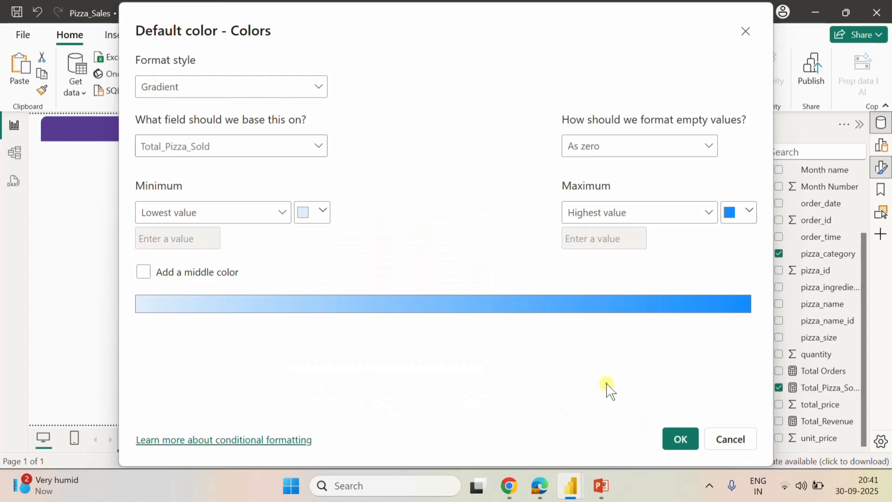
Set the gradient's minimum color for the lowest value to #414FB1.
click(323, 214)
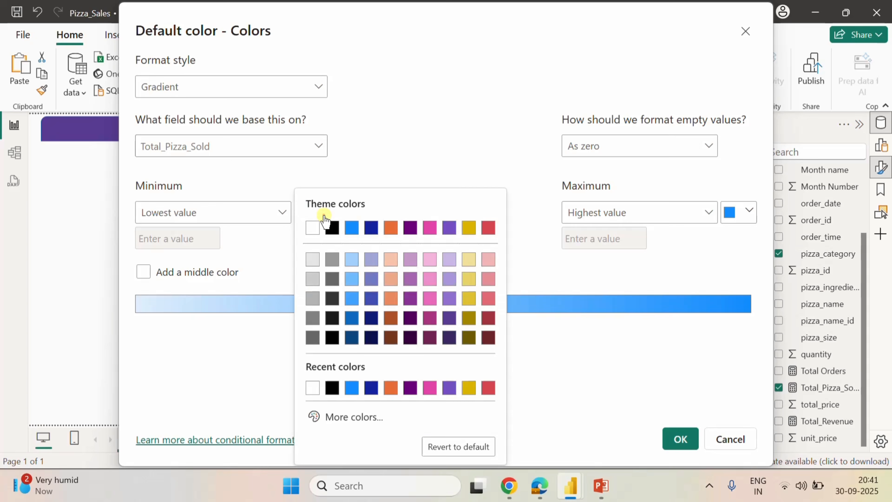
click(361, 419)
click(359, 406)
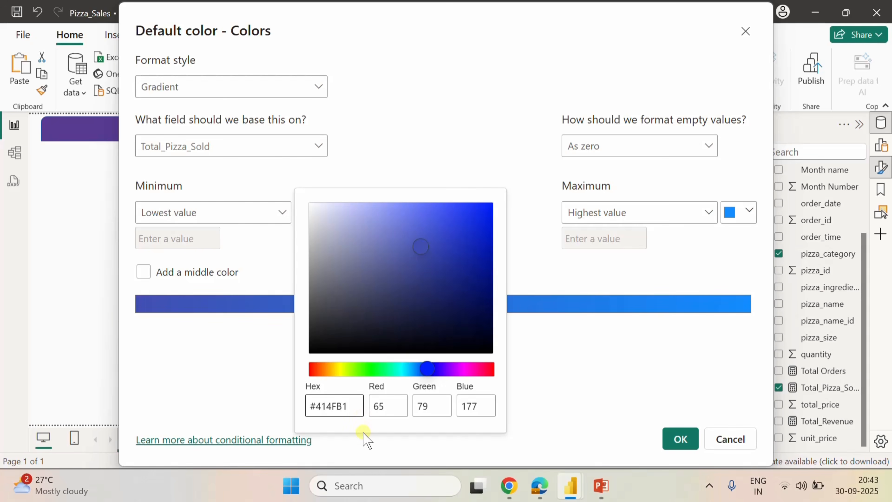
click(669, 439)
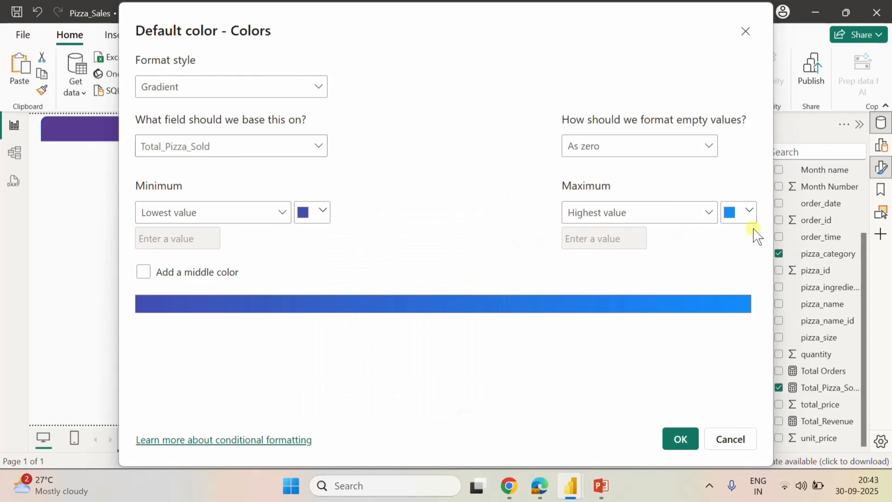
Set the gradient's maximum color for the highest value to #AD5129 and apply the conditional formatting to the funnel chart.
click(750, 211)
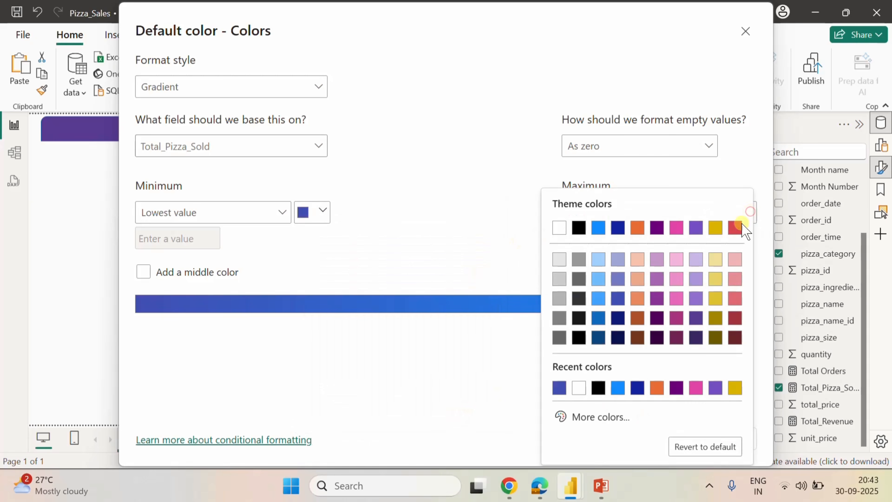
click(588, 417)
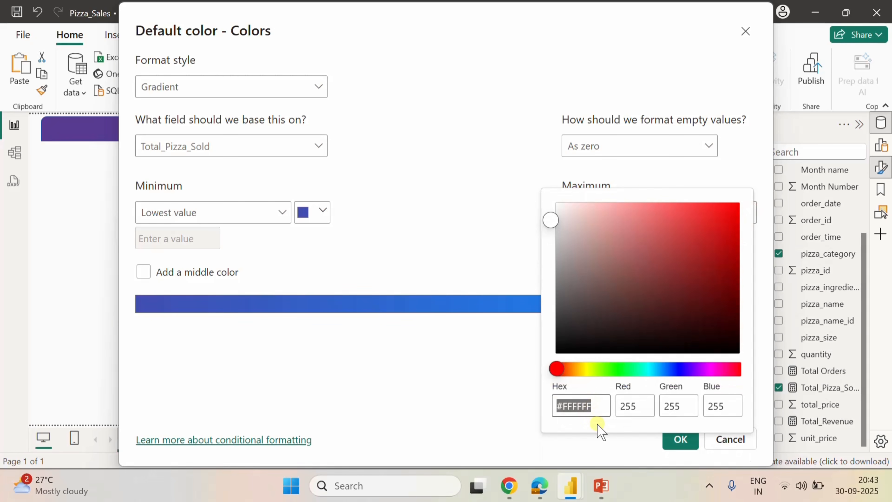
text(ad512)
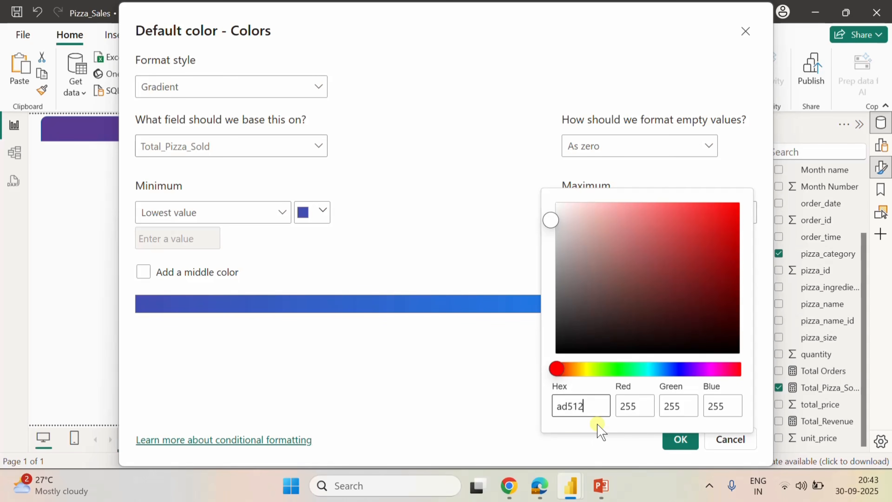
text(9)
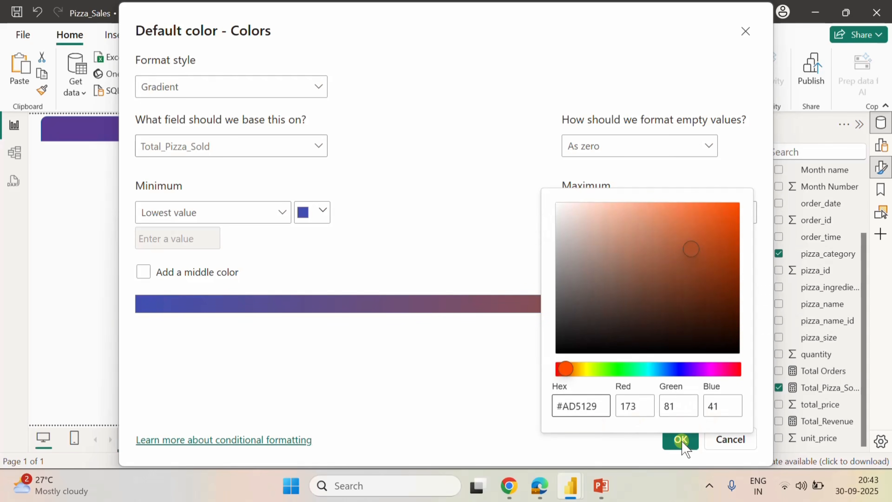
click(487, 365)
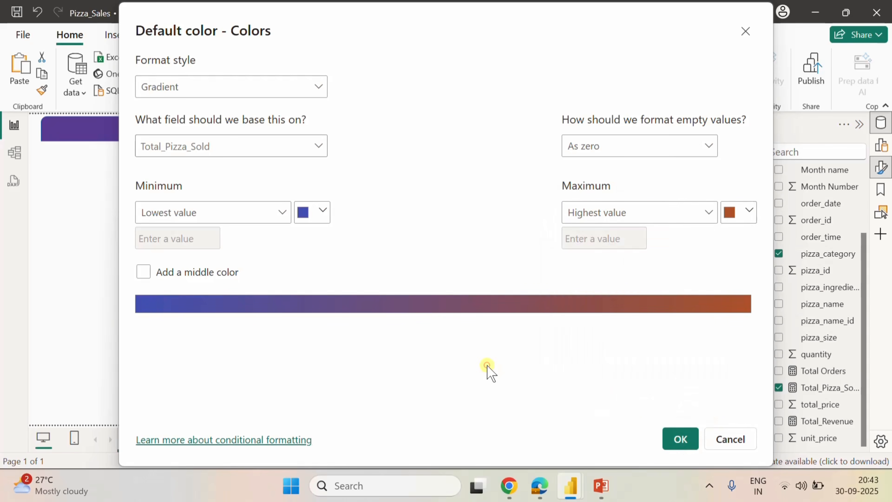
click(680, 439)
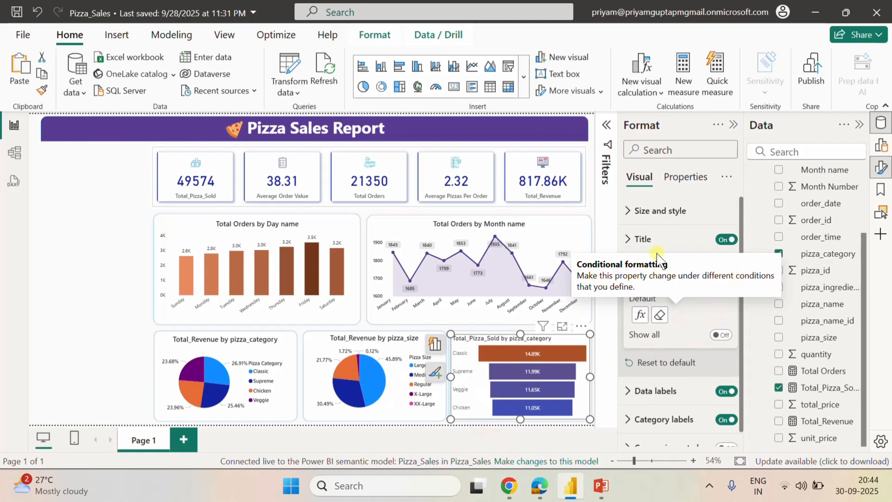
Change the funnel chart's category labels to another Segoe UI font variant and a near-black color, then collapse the label settings.
click(628, 240)
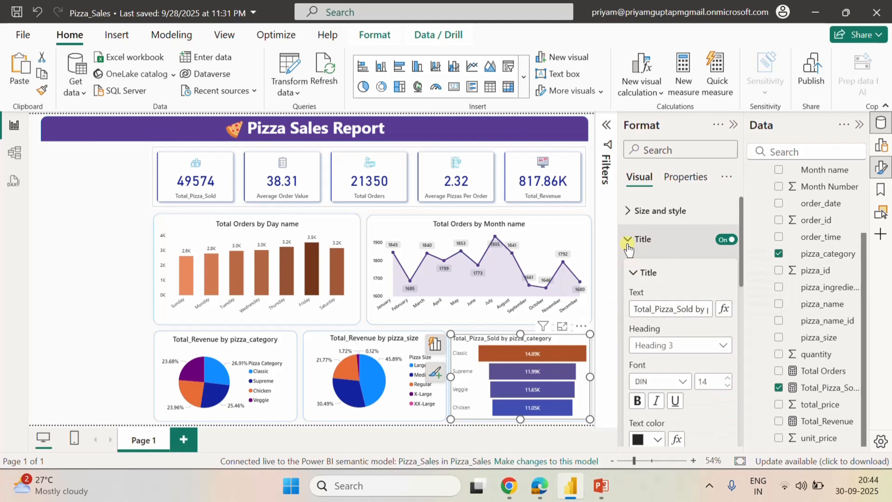
click(628, 246)
click(628, 267)
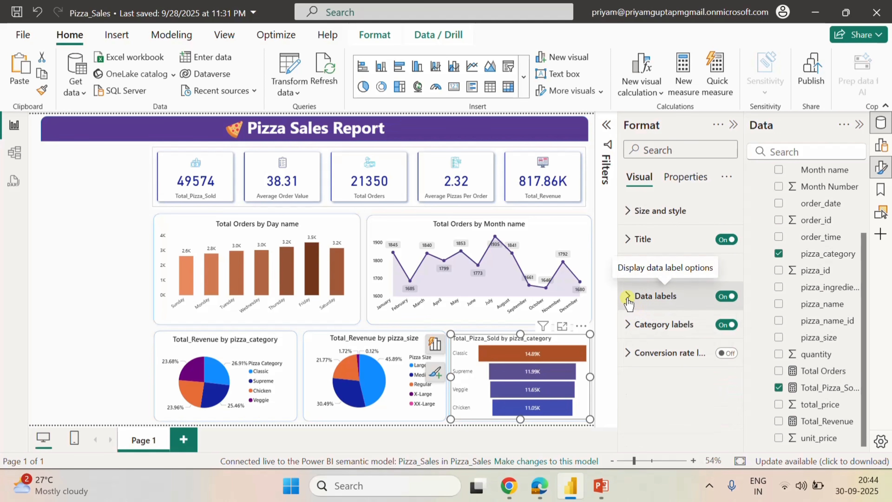
click(632, 324)
scroll(688, 415, down, 2)
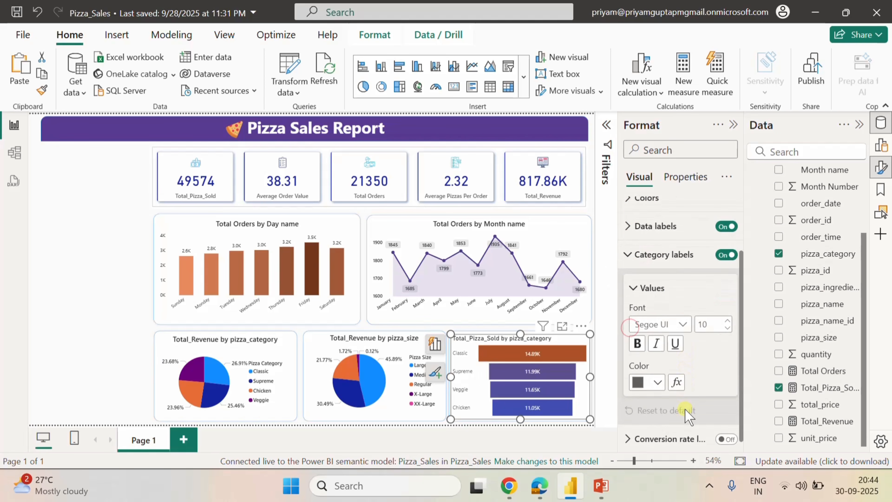
click(687, 323)
click(676, 242)
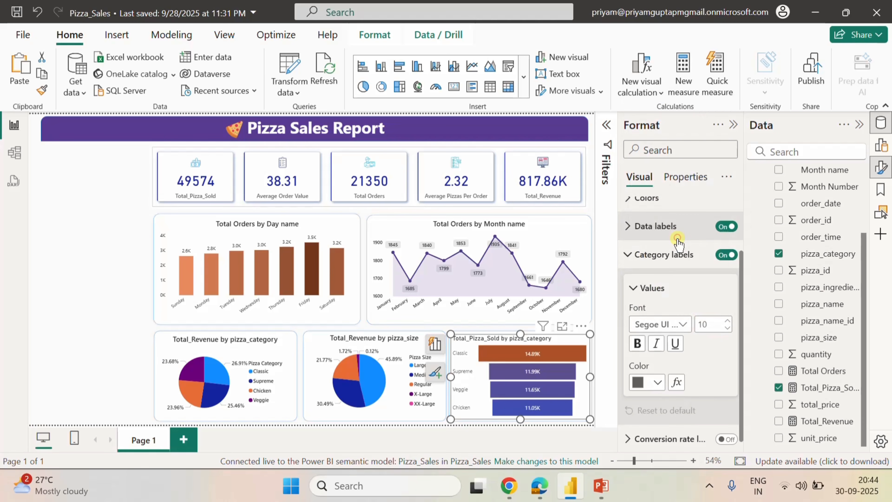
click(655, 388)
click(648, 319)
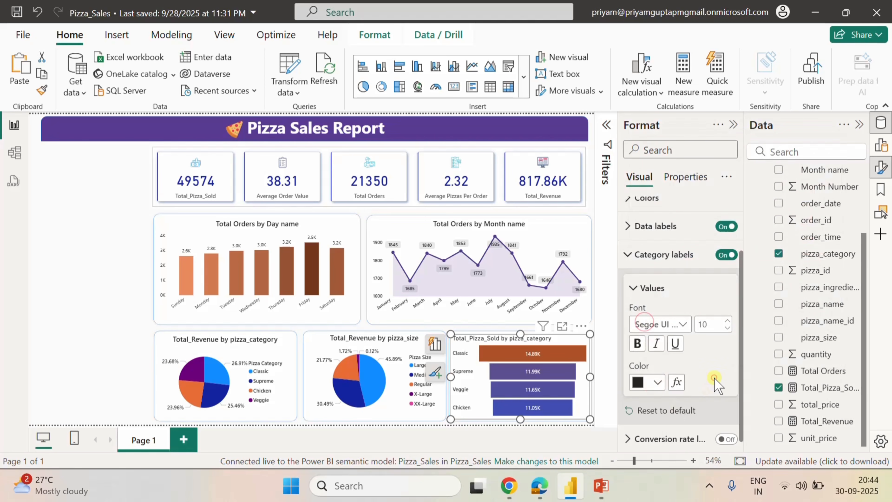
click(675, 294)
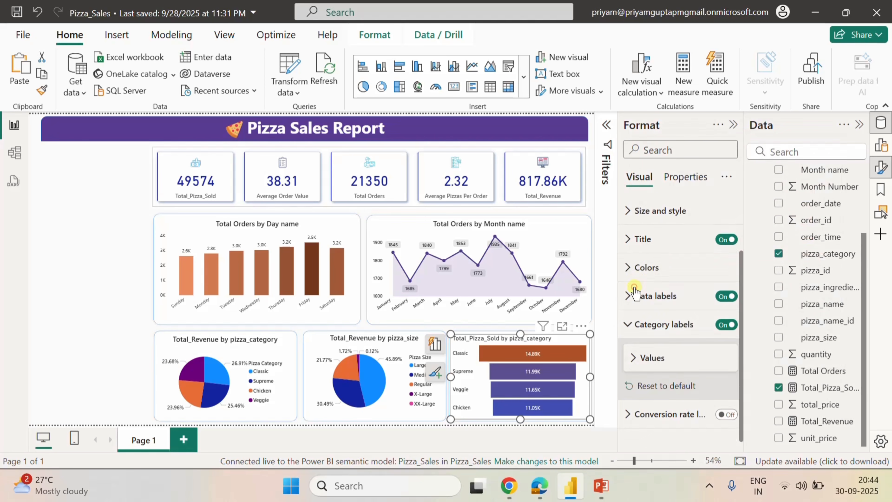
click(631, 328)
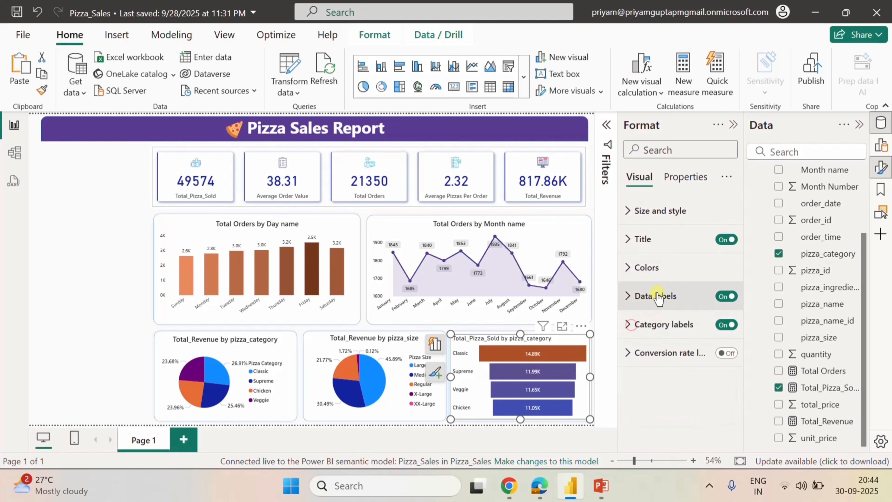
Set the funnel chart's title font to Segoe UI Bold and center it horizontally.
click(631, 243)
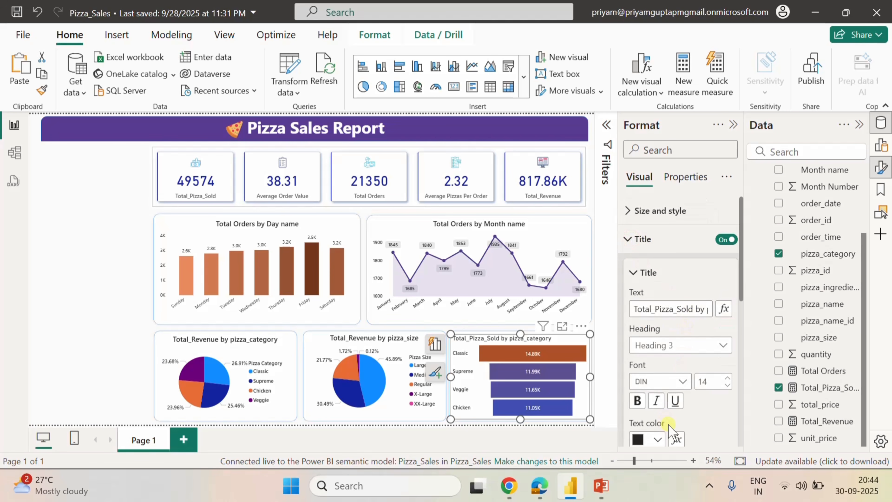
scroll(670, 429, down, 2)
click(682, 311)
scroll(672, 242, down, 5)
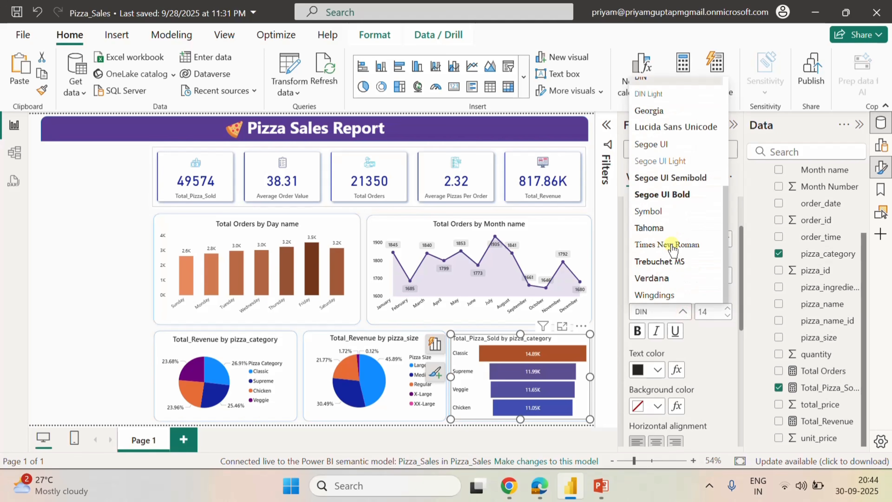
click(661, 194)
scroll(706, 364, down, 3)
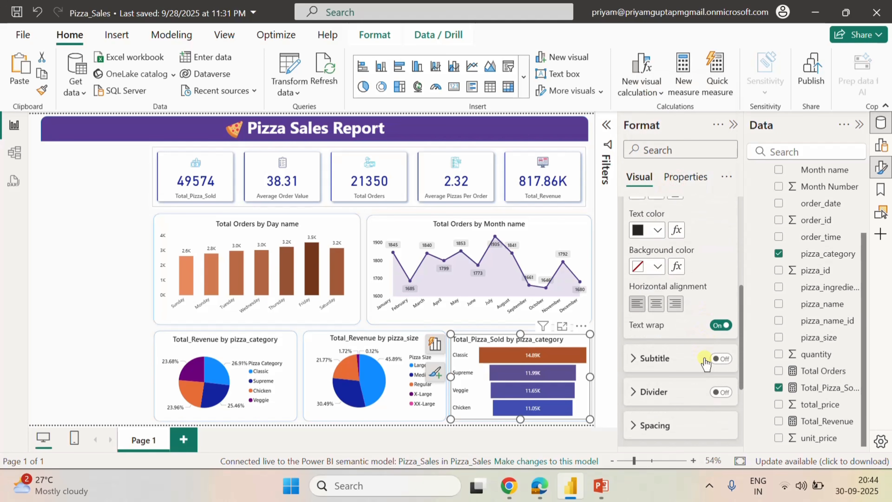
click(655, 303)
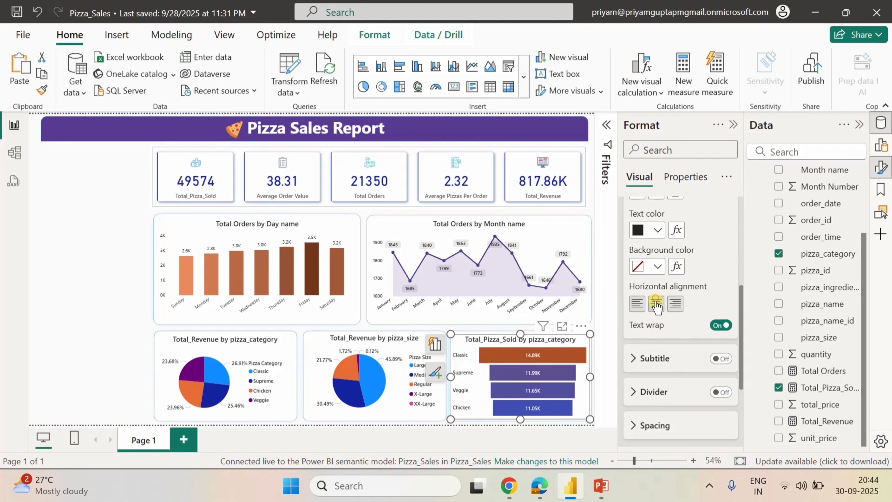
click(129, 314)
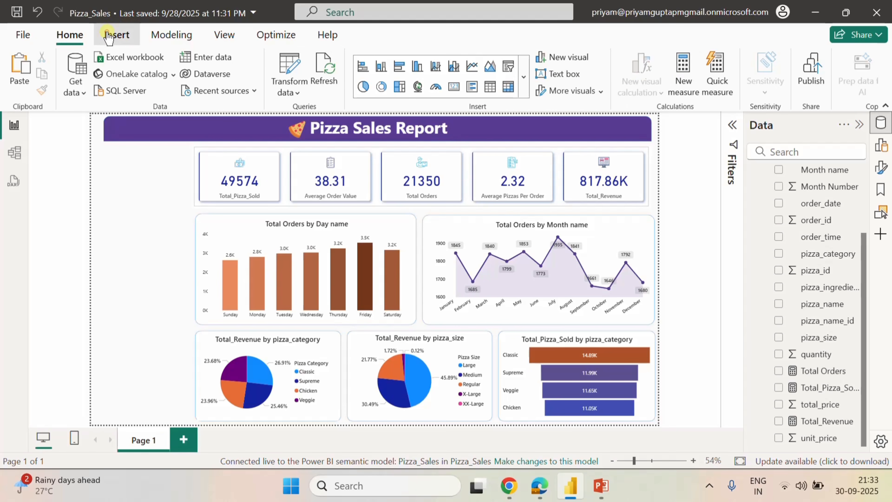
click(116, 34)
click(668, 98)
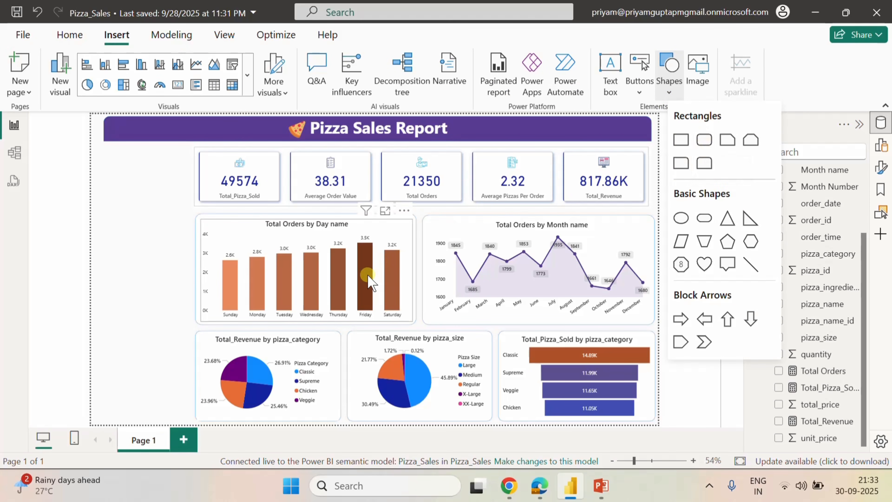
click(161, 217)
Duplicate the rounded rectangle behind the Total Orders by Day name chart and move the copy to the page's left edge.
click(198, 221)
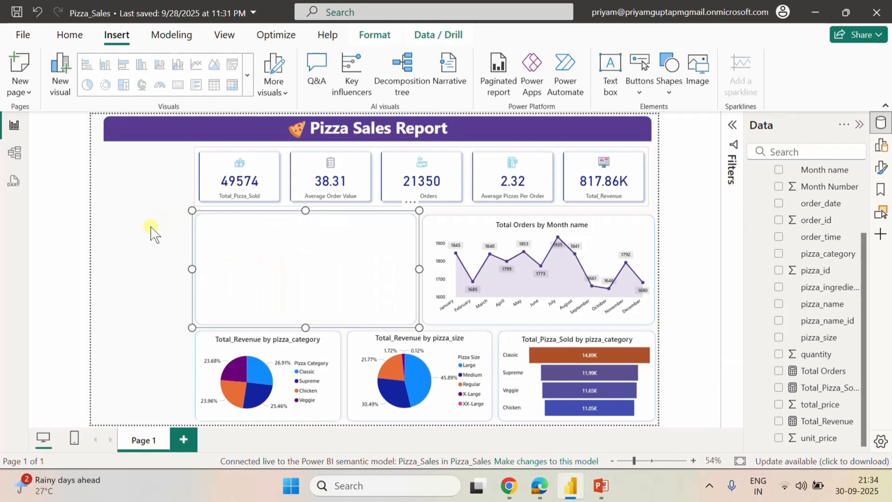
click(152, 226)
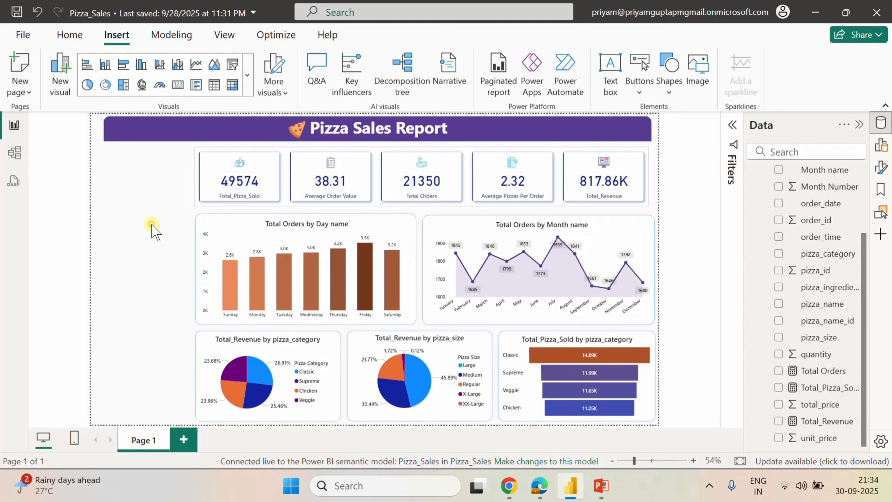
drag(337, 244, 165, 246)
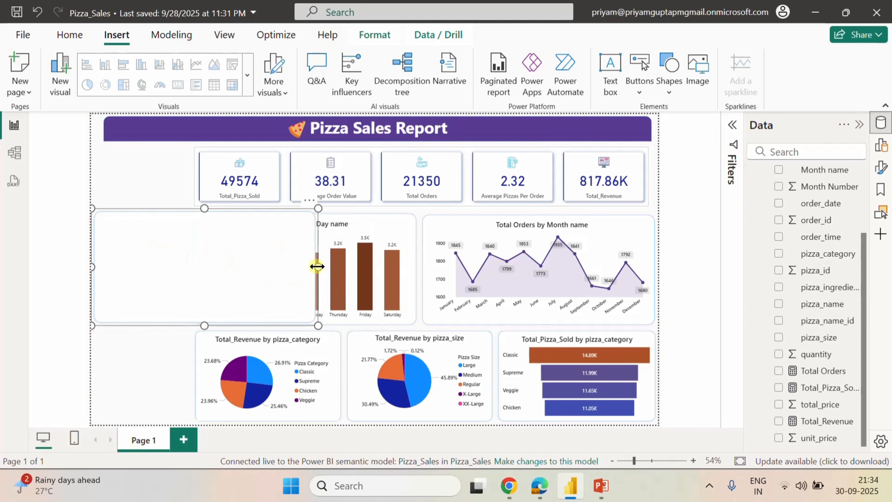
Resize the copied rectangle into a narrow sidebar panel running from below the report header to the page's bottom edge.
drag(317, 266, 190, 263)
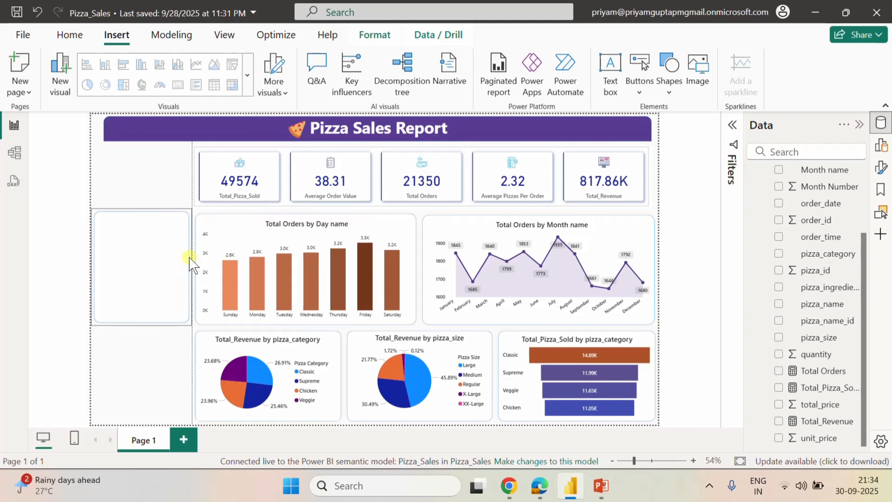
drag(140, 208, 146, 150)
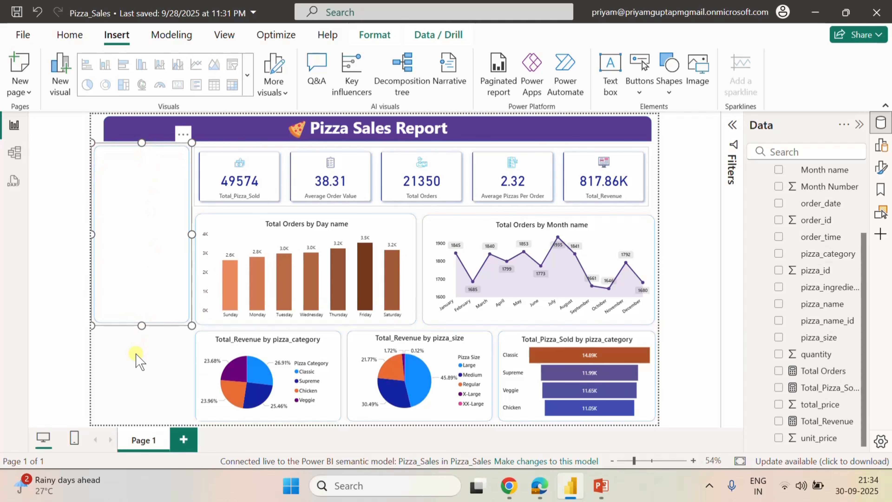
drag(140, 325, 141, 424)
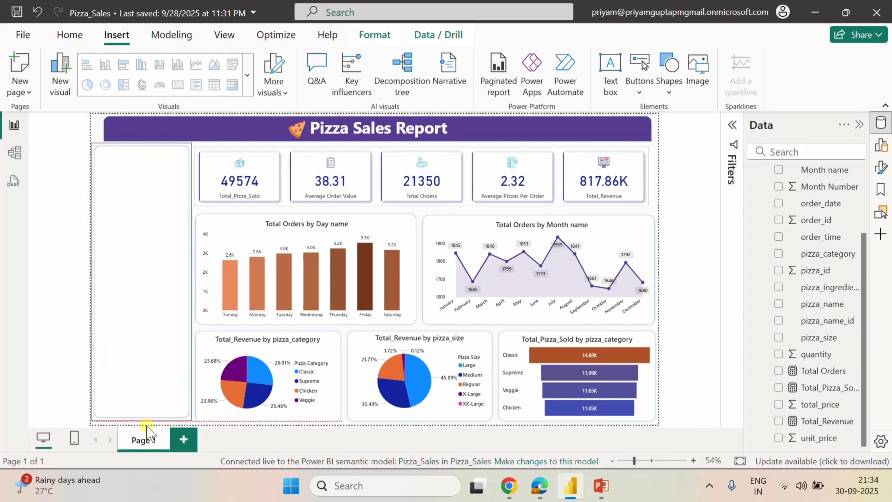
click(61, 221)
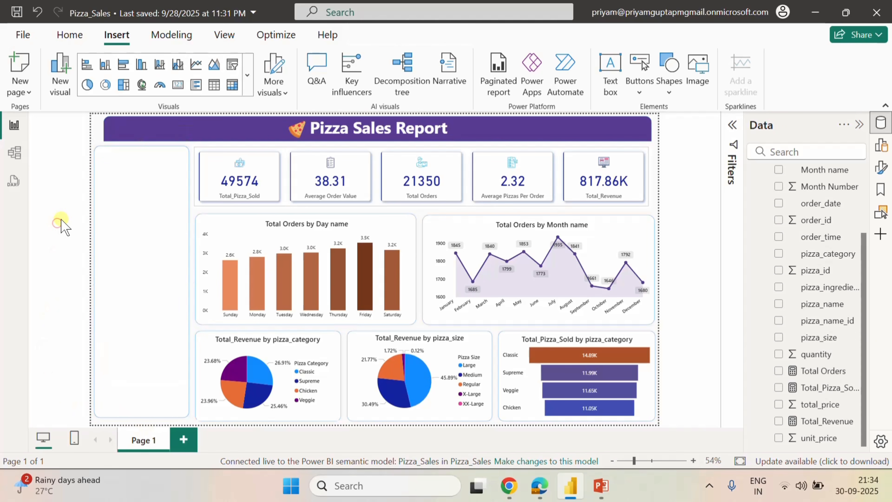
Fill the sidebar rectangle with the light blue from the recent colors.
click(143, 230)
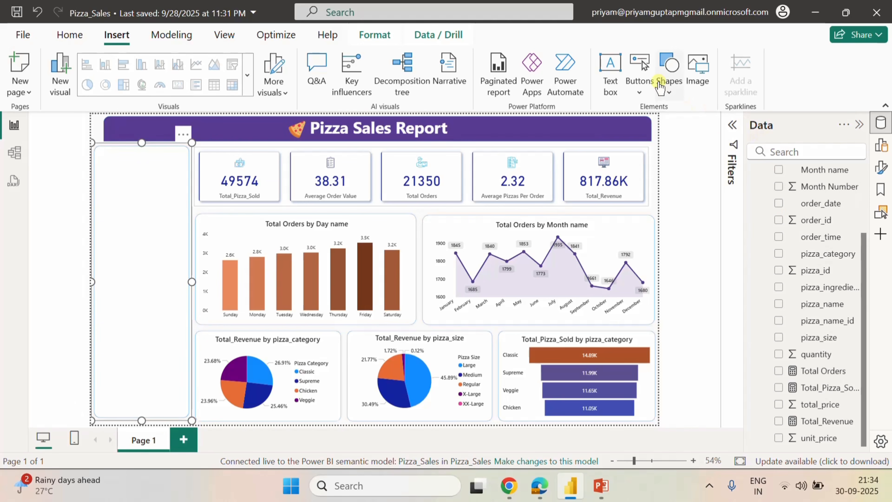
click(867, 181)
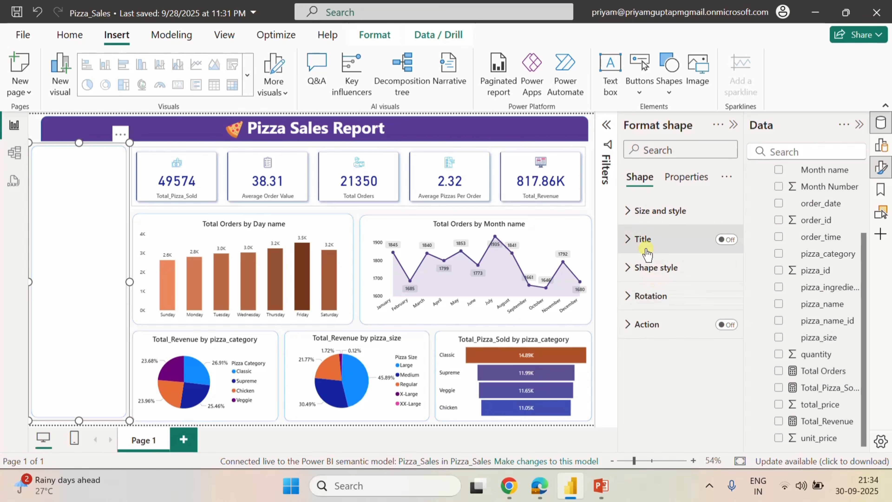
click(632, 267)
scroll(660, 316, down, 3)
click(645, 291)
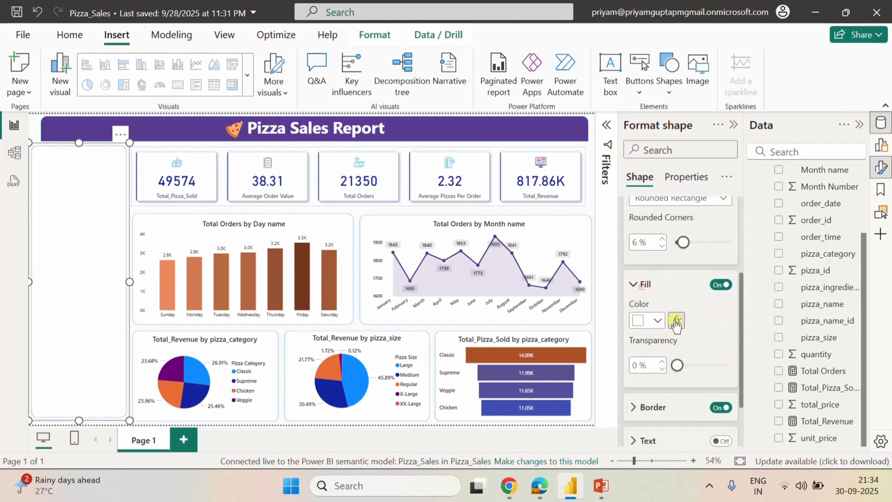
click(656, 320)
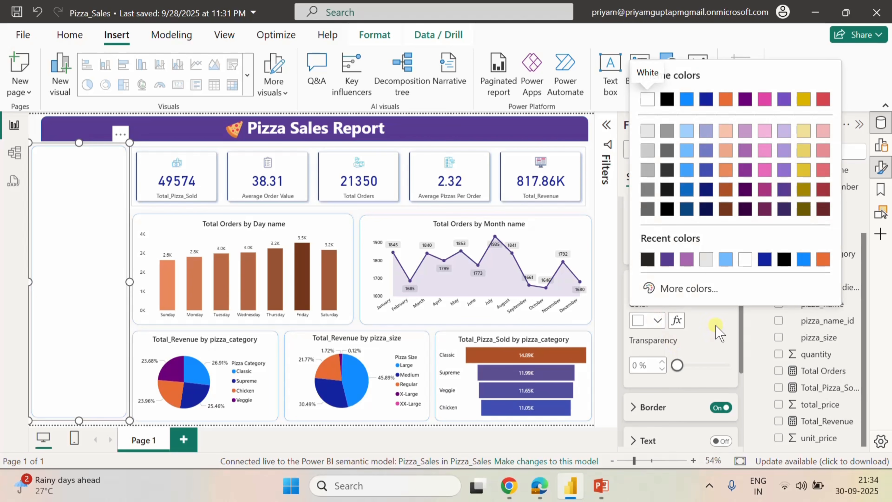
click(725, 261)
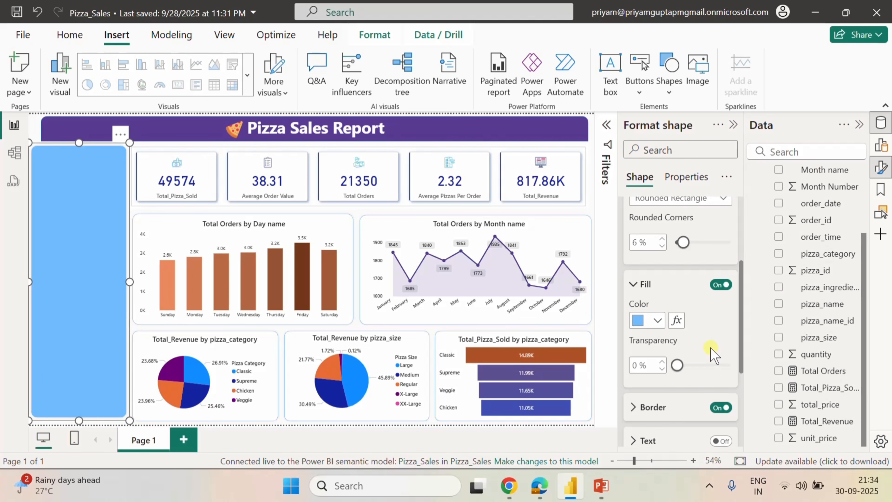
Set the sidebar rectangle's fill transparency to 50%.
double_click(637, 364)
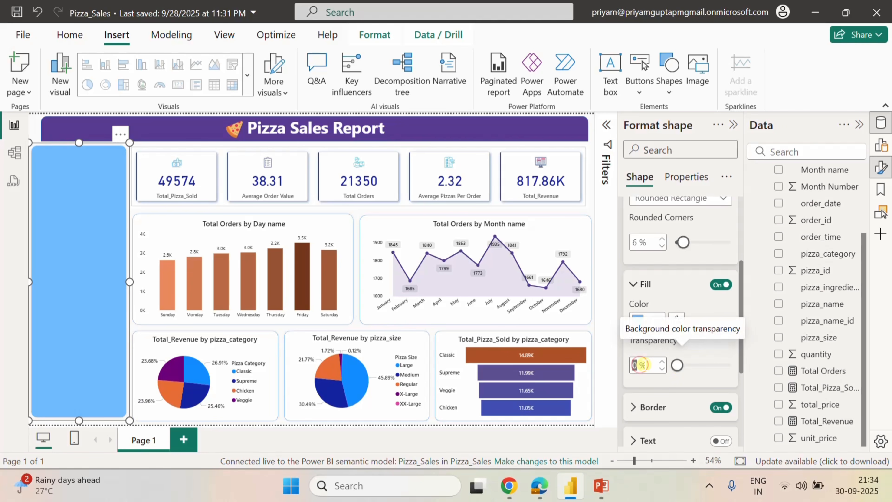
text(50)
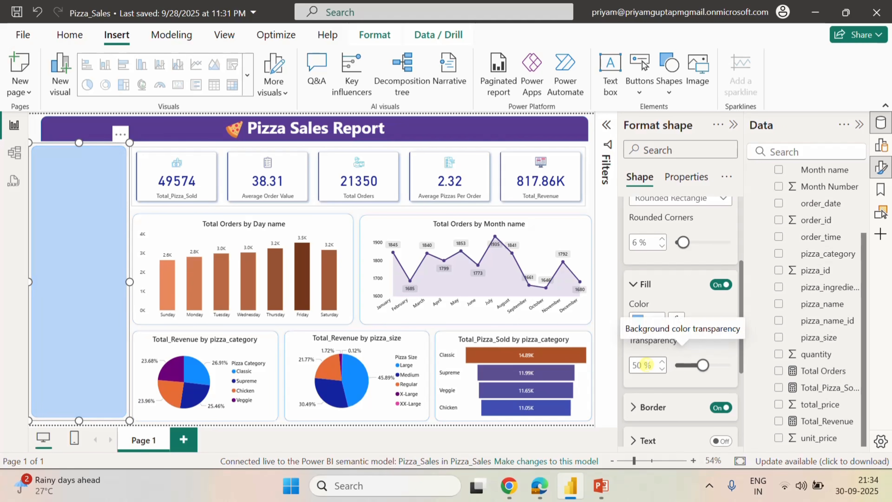
click(725, 343)
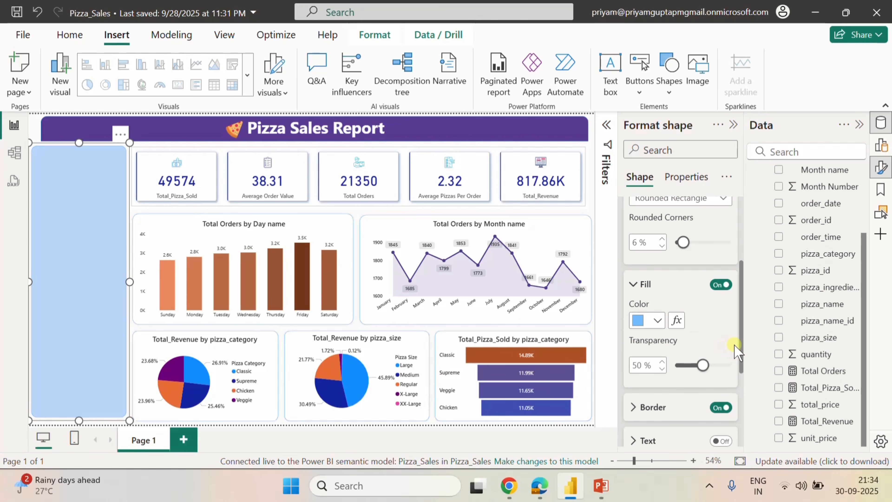
click(630, 285)
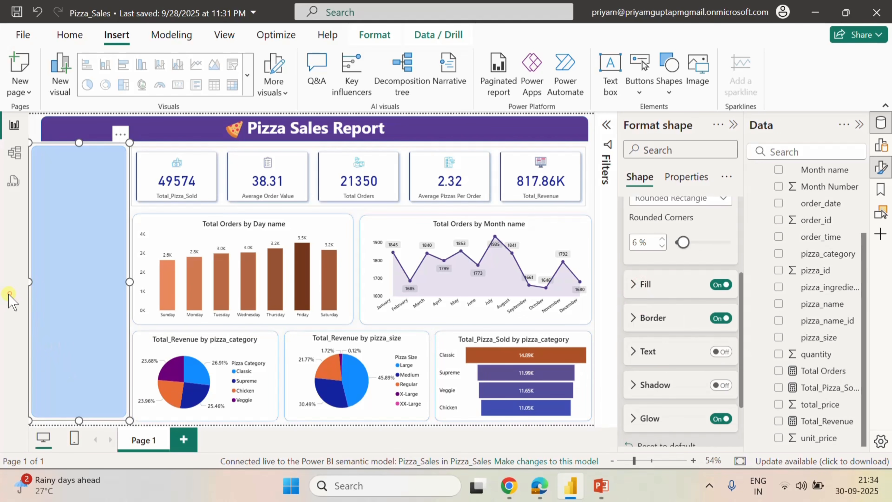
click(592, 194)
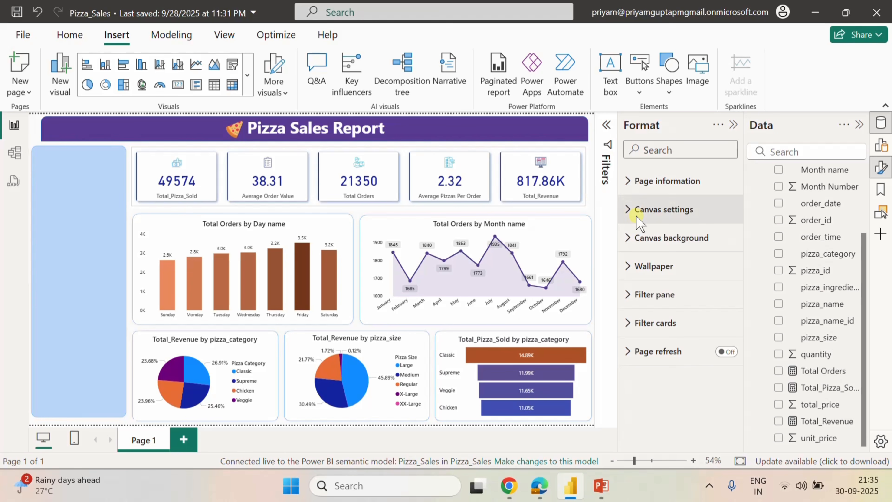
Insert a text box at the top of the sidebar, shrink it to one line high, and enter "Busiest Day & Times".
click(610, 75)
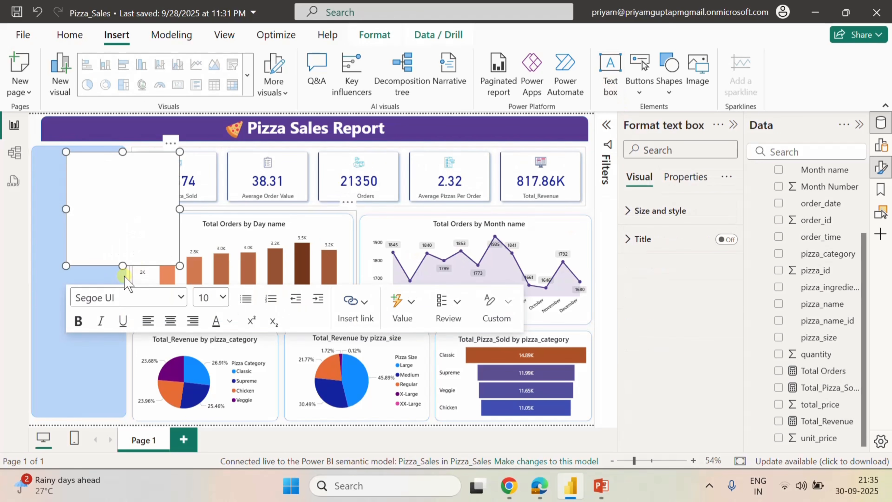
drag(122, 265, 105, 171)
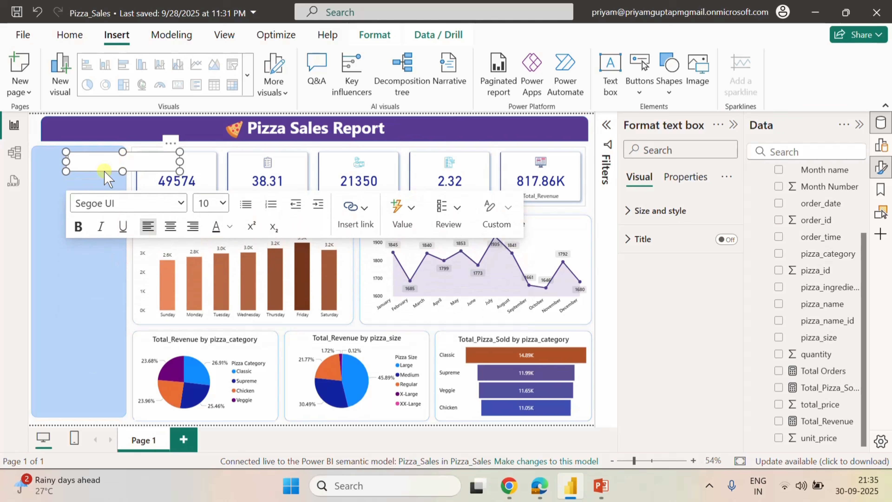
click(81, 159)
Try to set the Busiest Day & Times text box to Calibri, size 16, with no text selected.
click(181, 203)
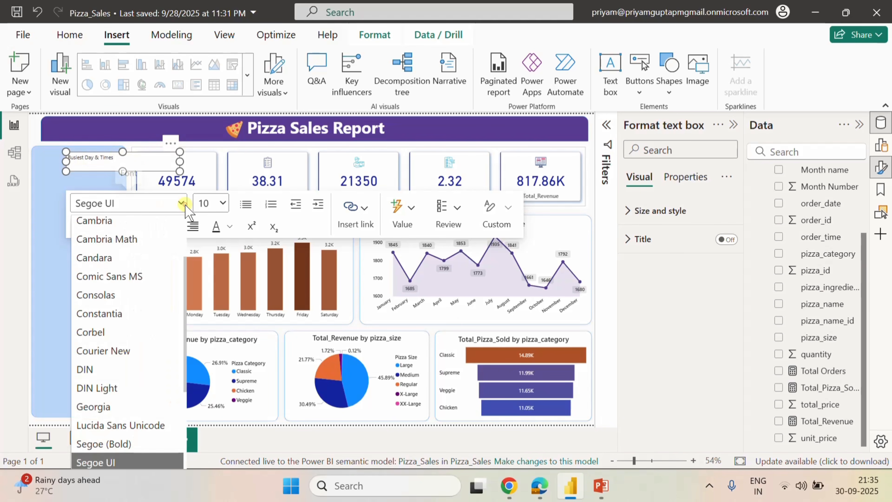
scroll(142, 337, up, 2)
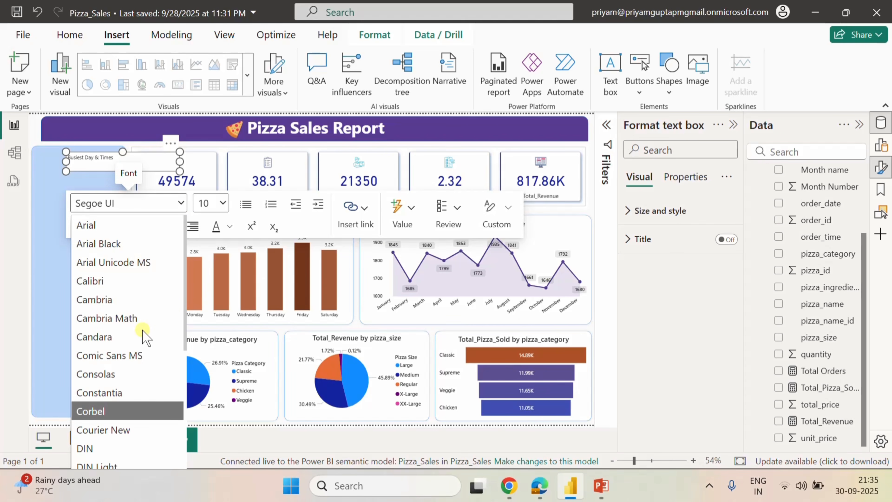
click(100, 281)
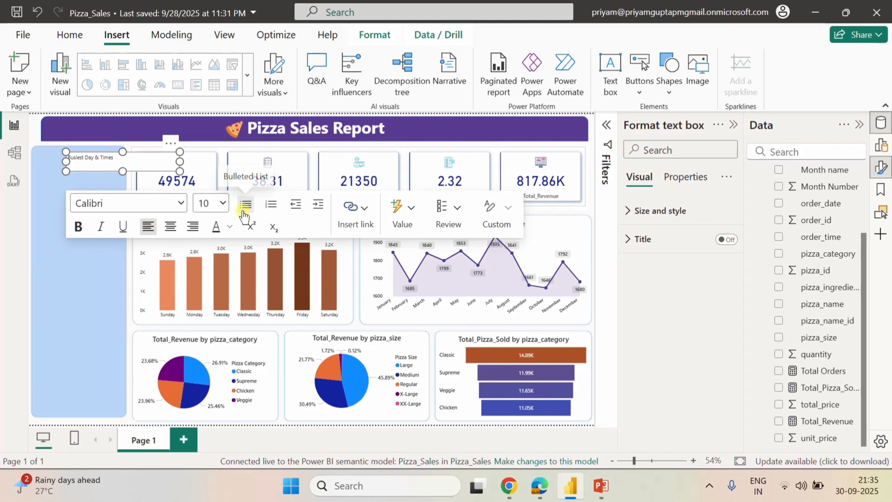
click(223, 203)
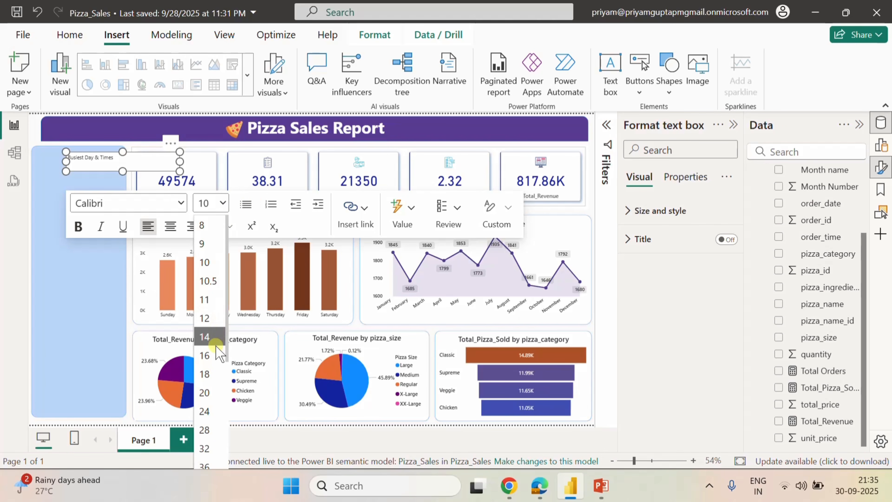
click(213, 354)
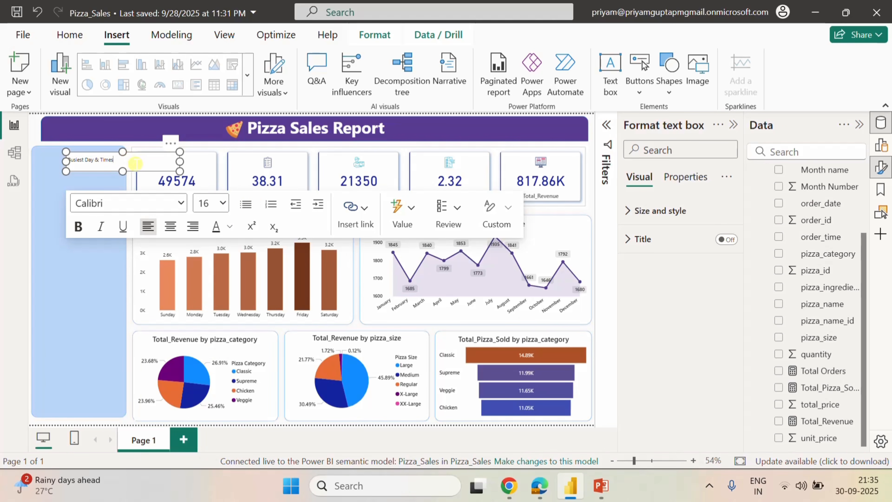
Select the whole Busiest Day & Times text and format it in Calibri at size 16.
drag(136, 163, 67, 160)
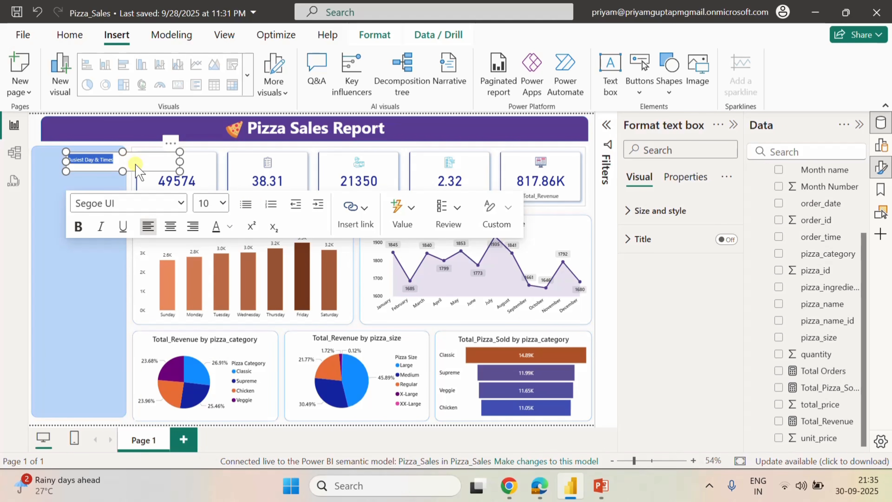
click(180, 204)
scroll(134, 299, up, 2)
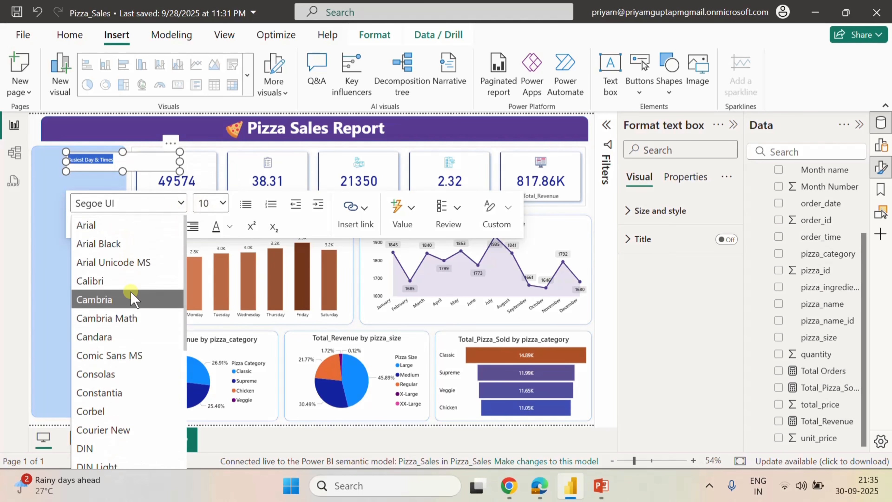
click(100, 281)
click(221, 203)
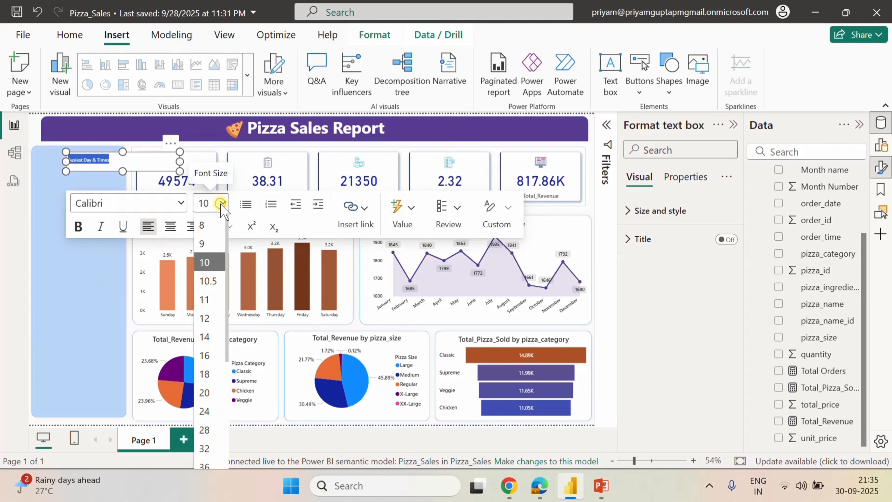
click(205, 355)
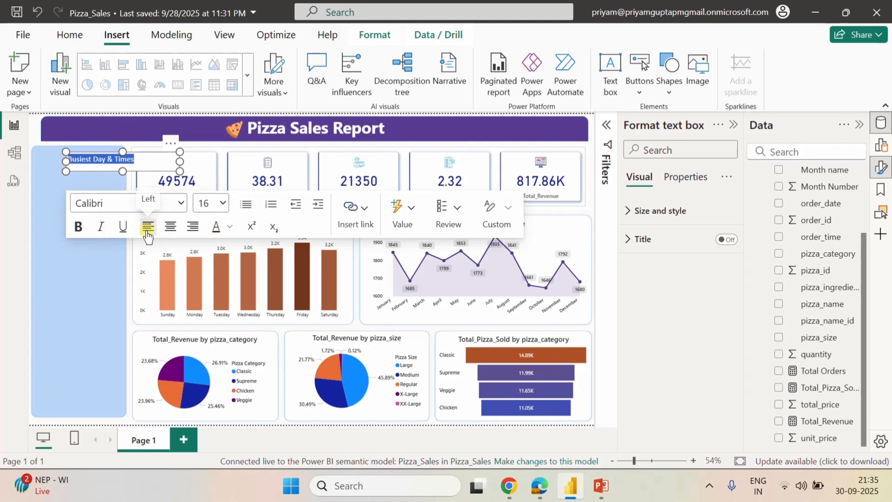
Change the font color of the Busiest Day & Times heading and leave the text box.
click(229, 226)
click(245, 255)
click(78, 279)
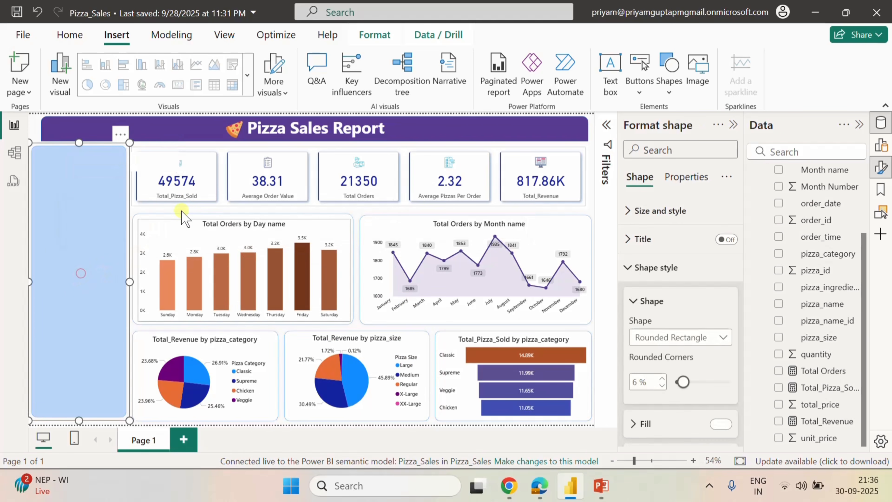
Extend the left edge of the Busiest Day & Times text box and pull in its right edge so it fits inside the light blue sidebar.
click(158, 161)
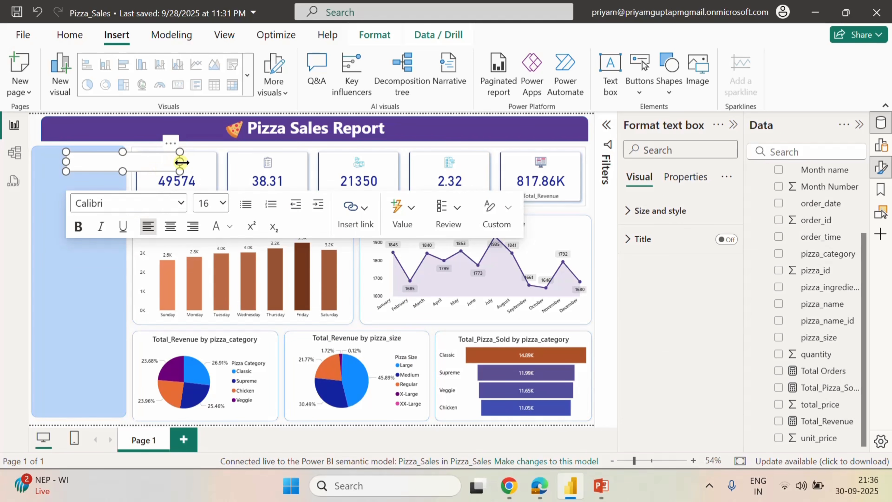
drag(180, 161, 160, 161)
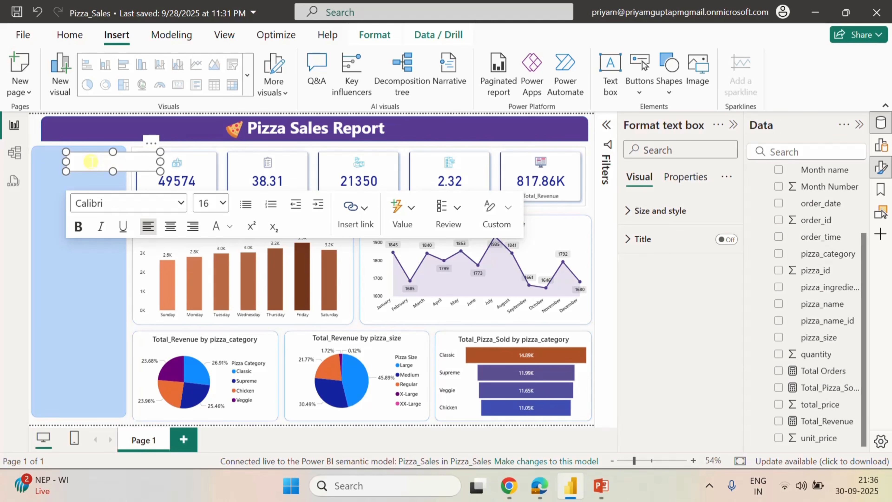
drag(68, 161, 42, 161)
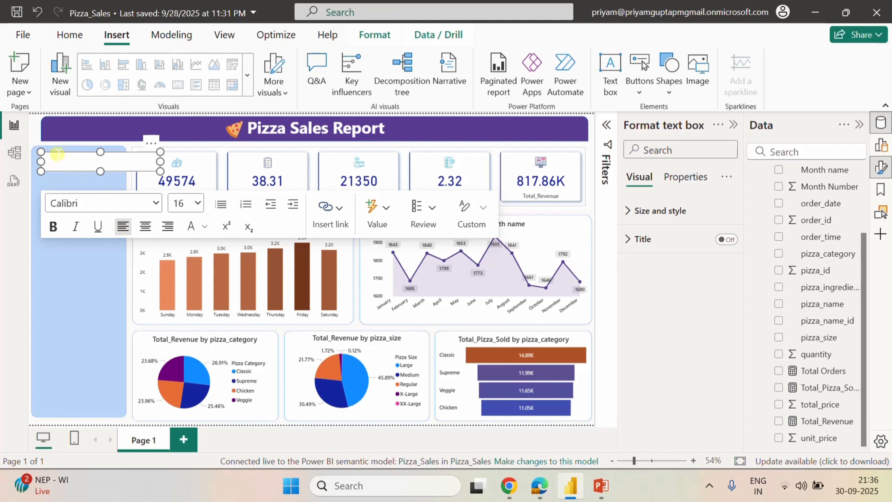
text(t)
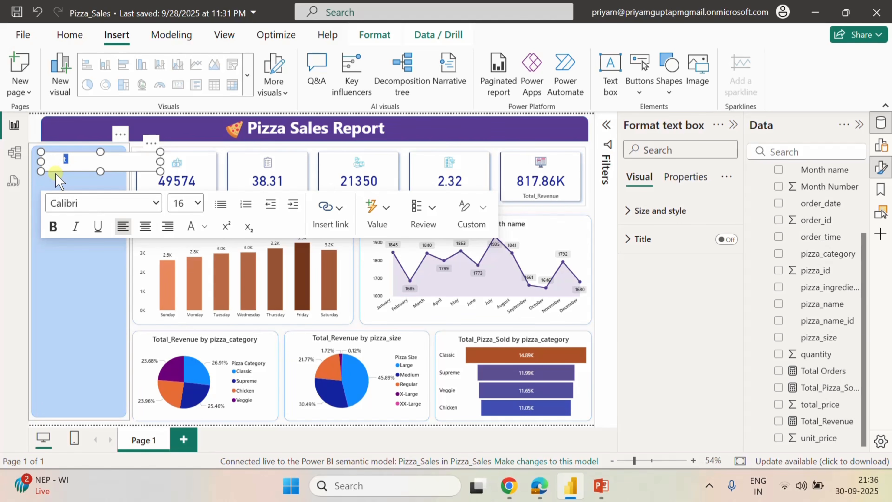
key(BackSpace)
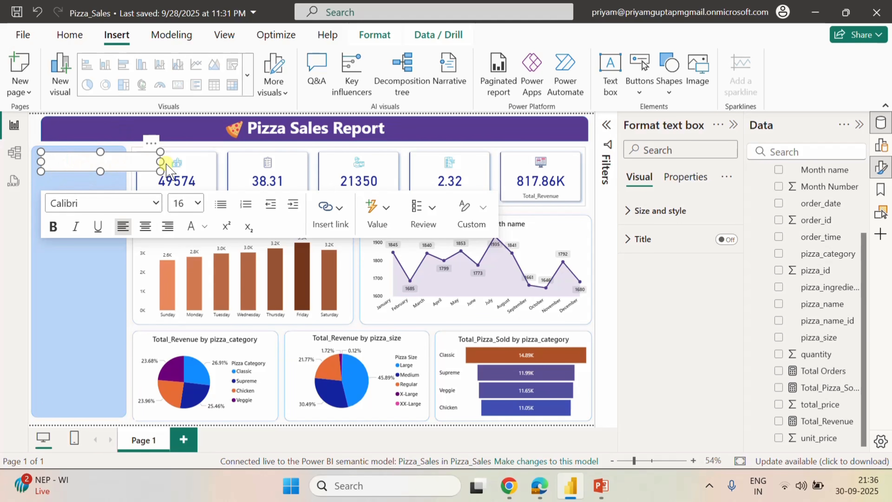
drag(160, 161, 127, 164)
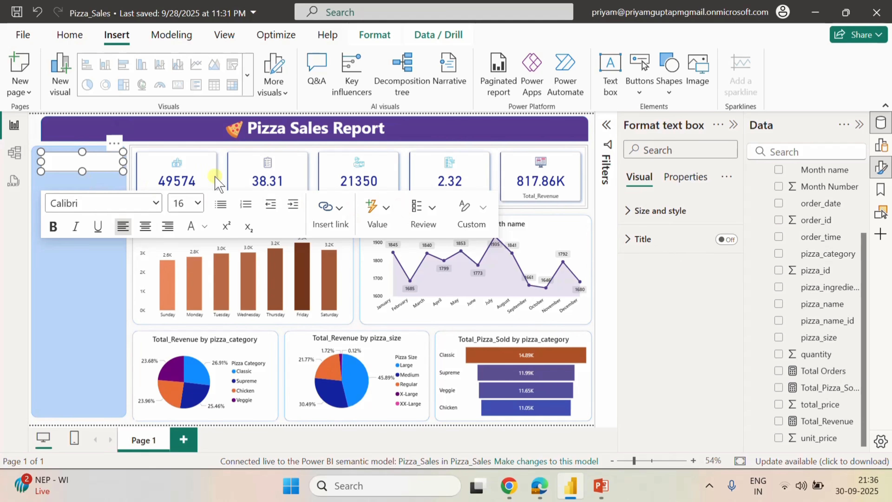
Turn off the background of the Busiest Day & Times text box.
click(684, 179)
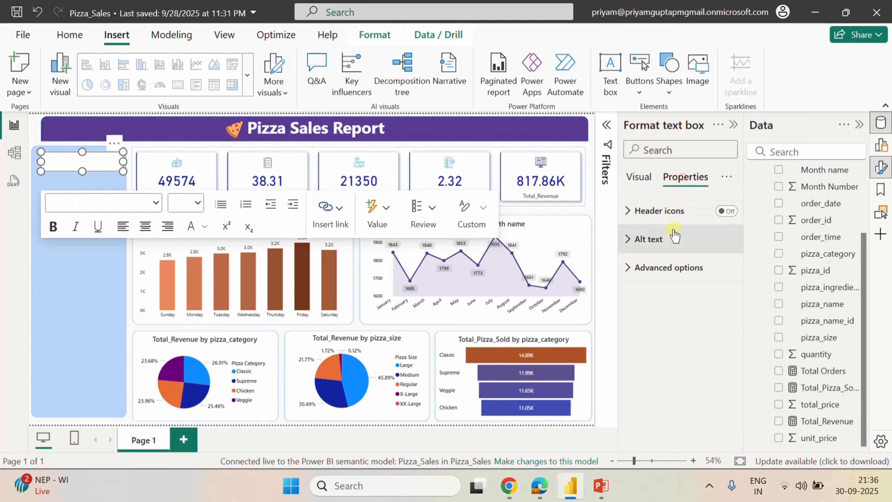
click(637, 177)
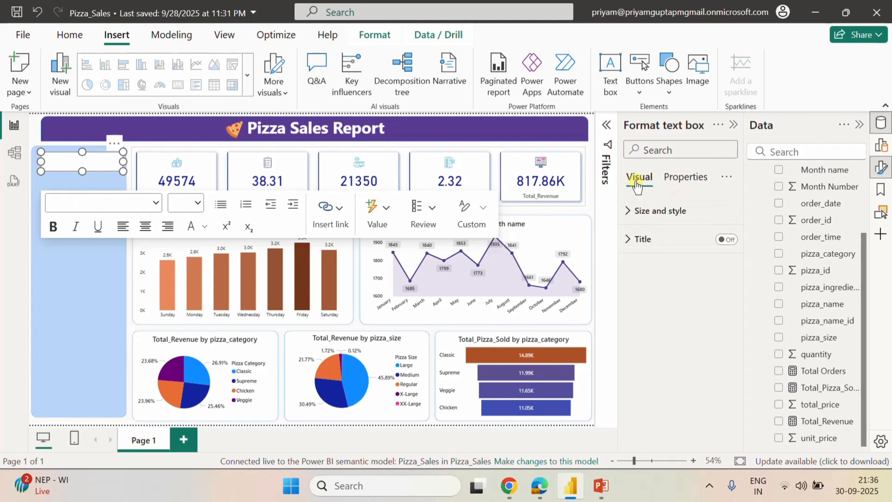
click(632, 211)
scroll(676, 333, down, 5)
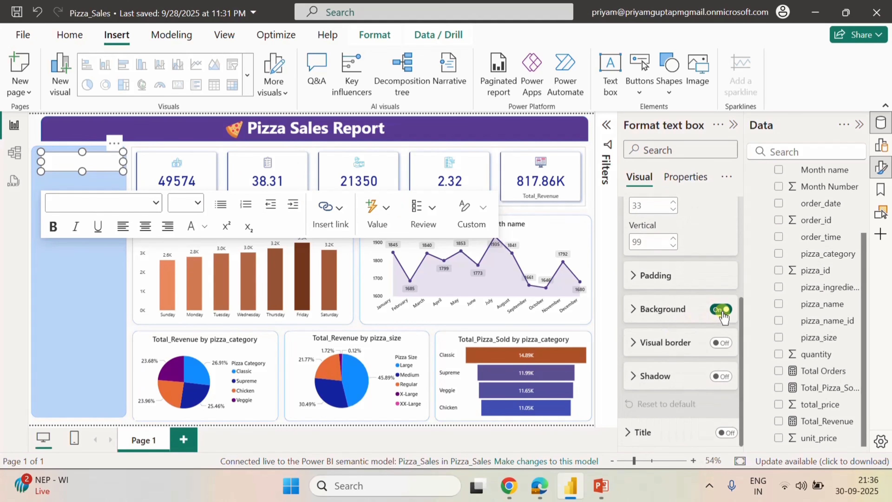
click(721, 311)
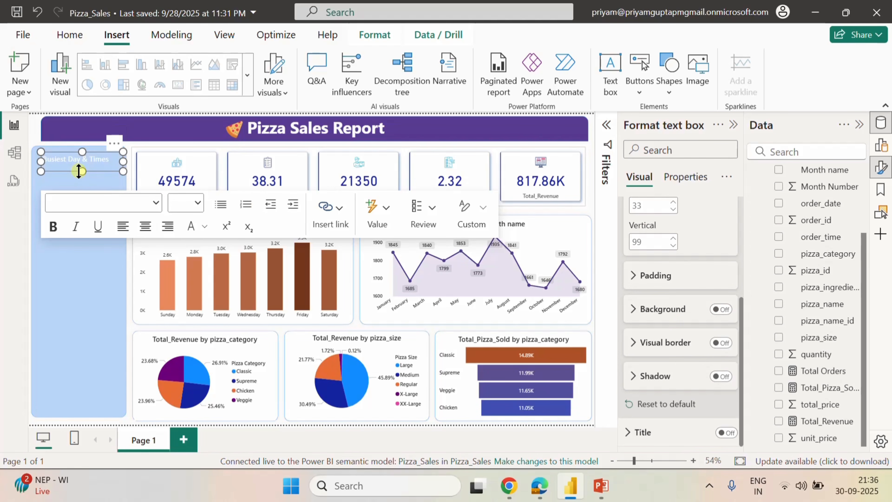
Shrink the Busiest Day & Times text box to about 190 wide and 38 high, and select the sidebar shape.
drag(79, 171, 113, 161)
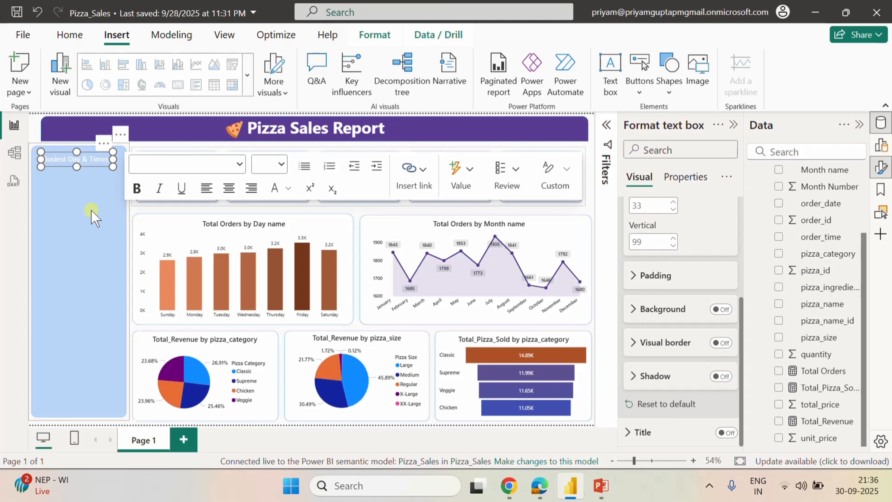
key(Tab)
key(Tab)
key(Tab)
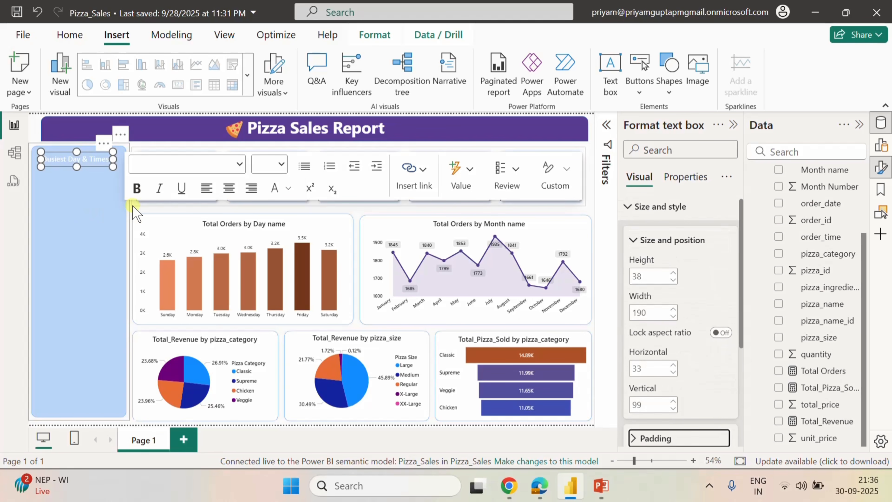
click(98, 181)
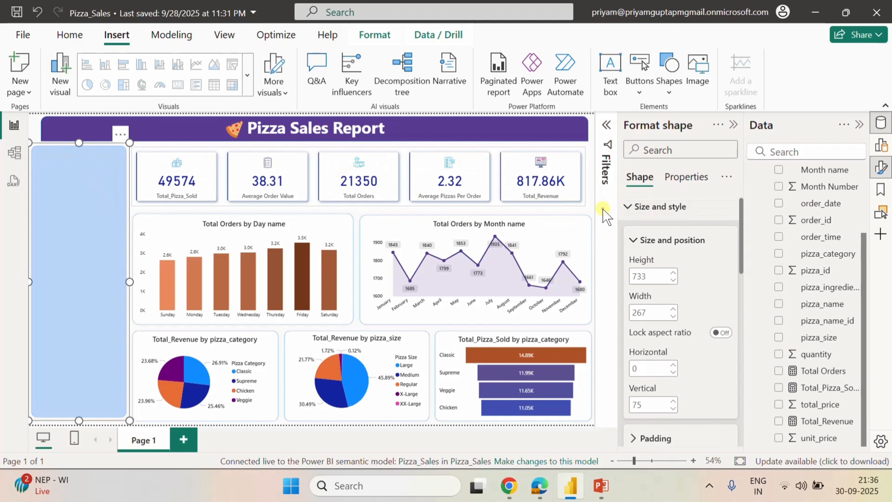
Turn on the background of the "Busiest Day & Times" text box and colour it dark blue.
click(591, 204)
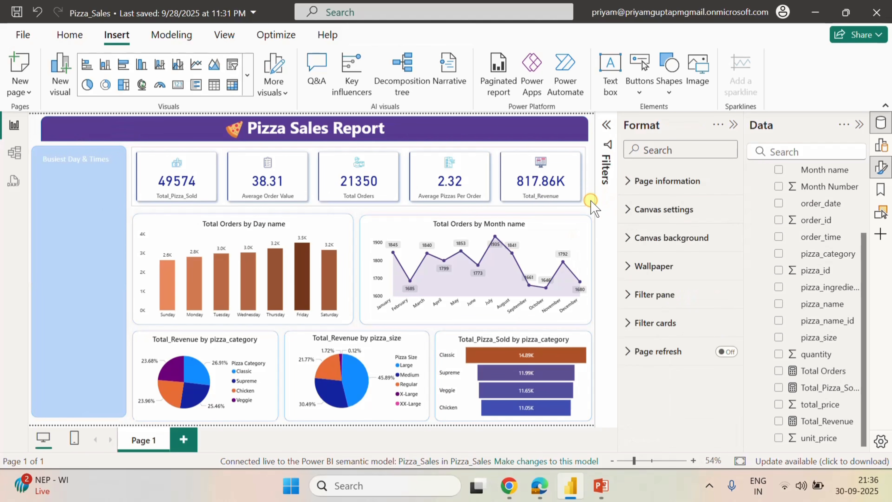
click(70, 165)
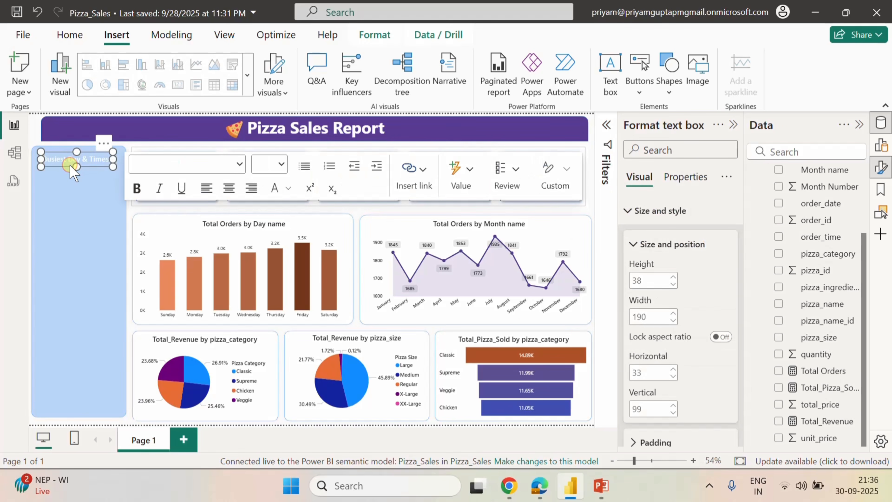
click(629, 211)
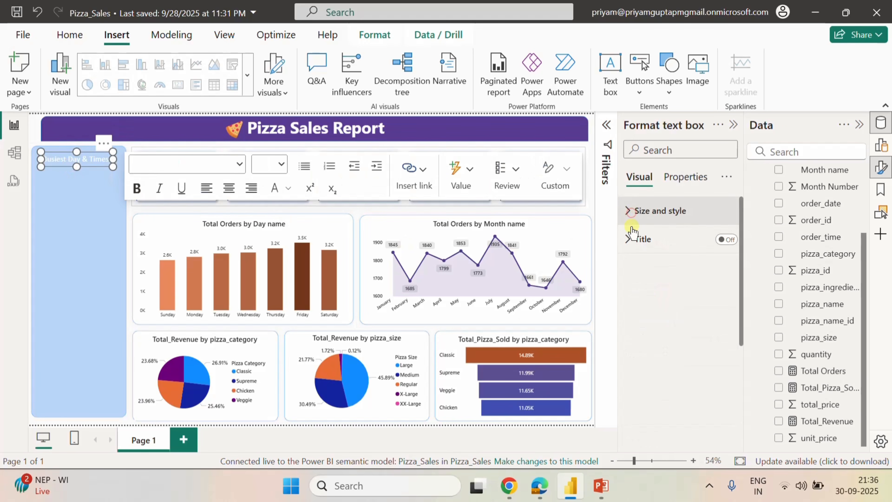
click(628, 211)
scroll(693, 342, down, 5)
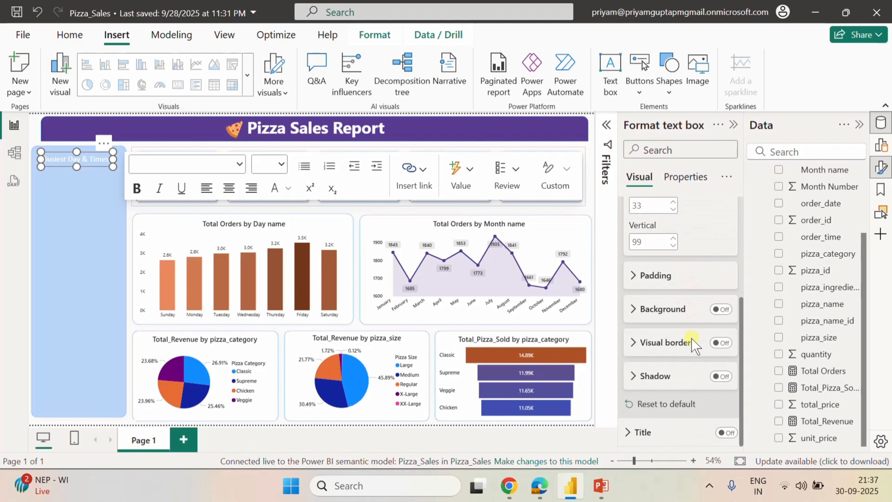
click(633, 308)
click(718, 309)
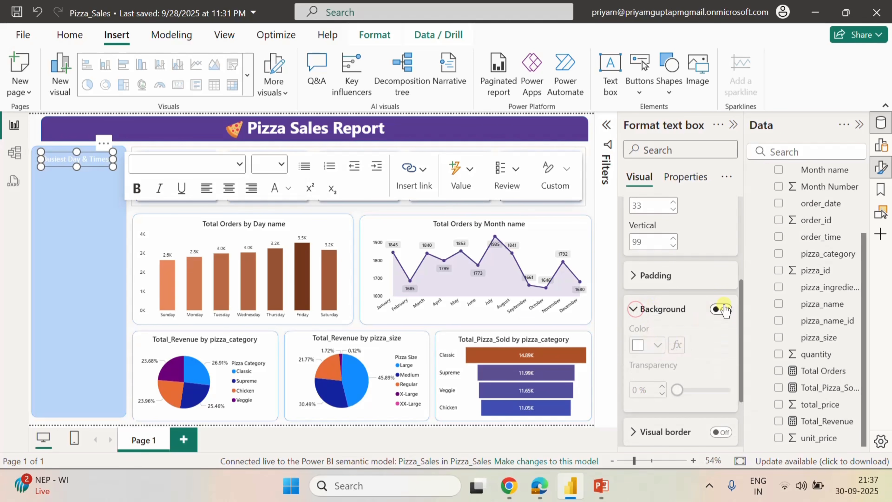
click(657, 345)
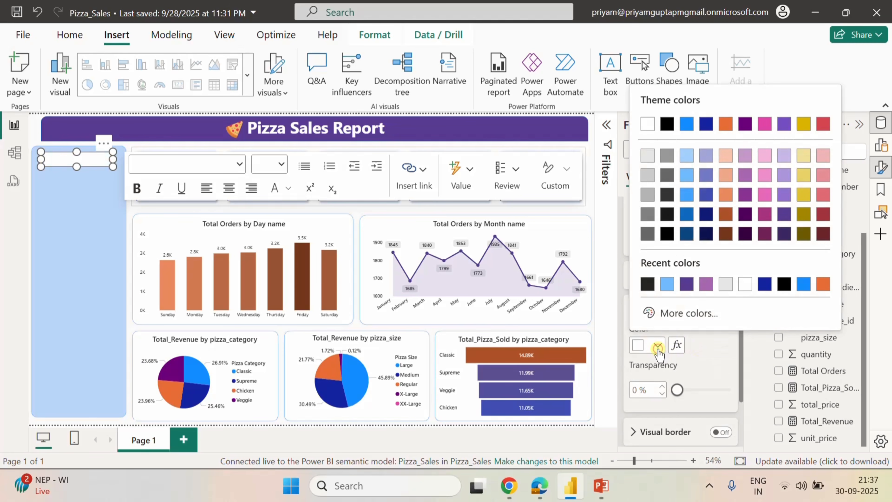
click(764, 283)
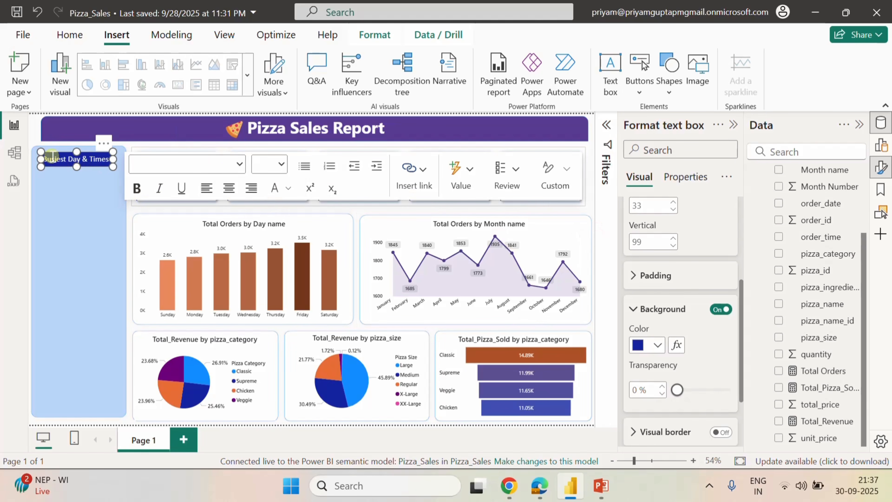
Move the light-blue sidebar shape slightly down the page, to a vertical position of about 84.
click(66, 176)
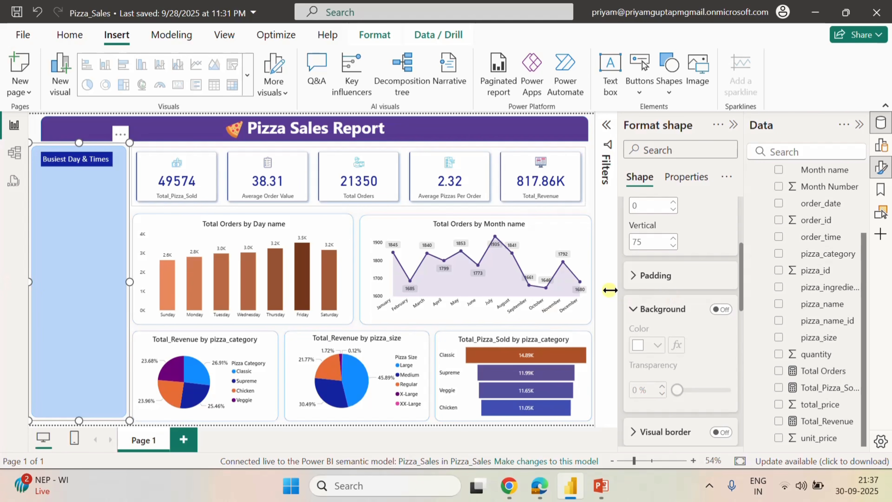
click(591, 331)
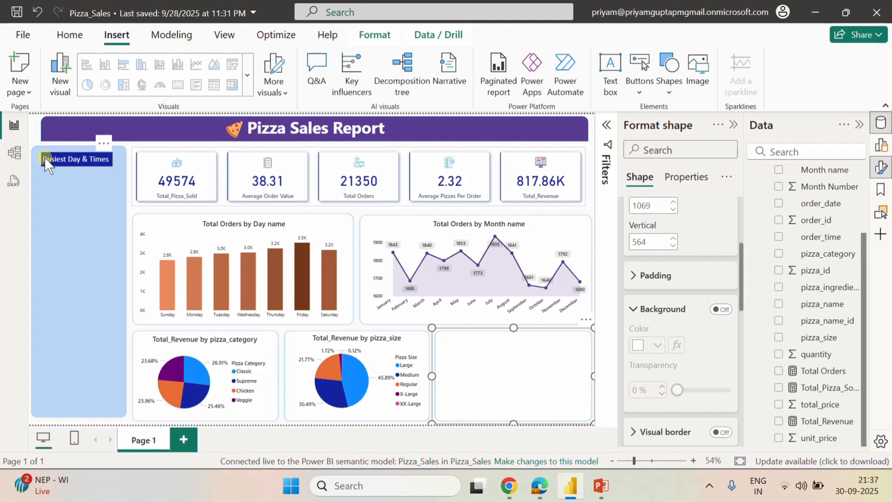
click(41, 180)
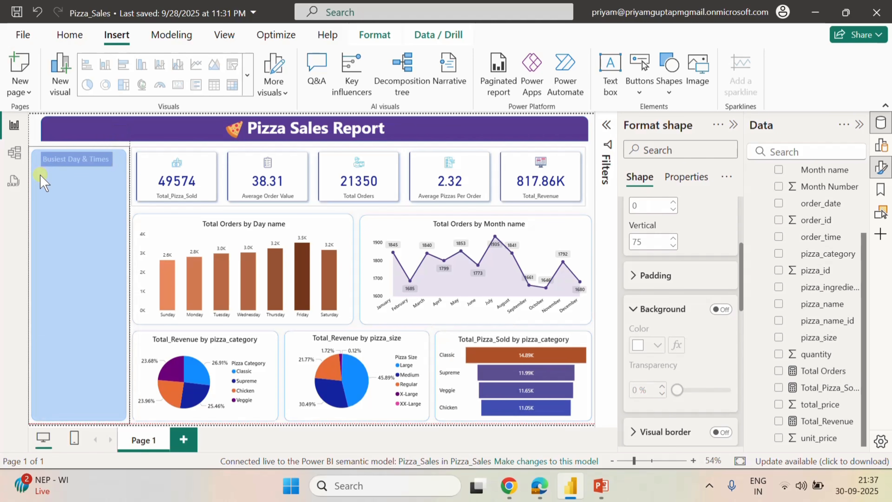
drag(42, 180, 71, 238)
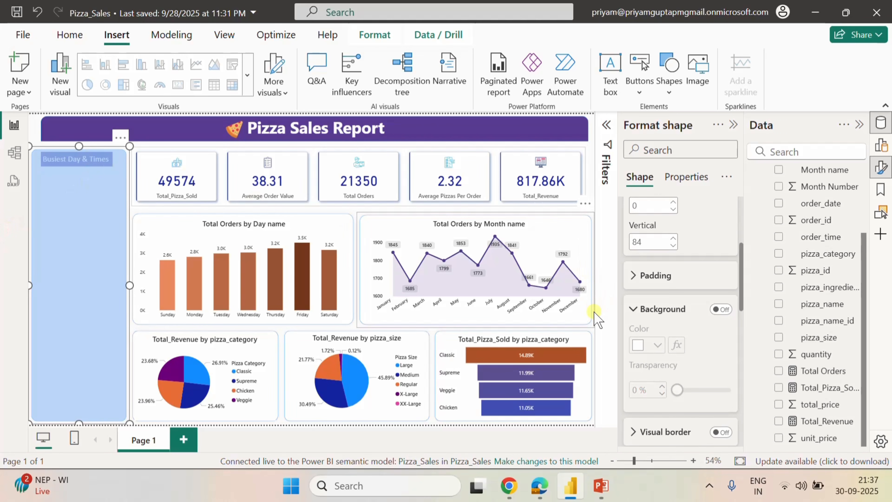
click(592, 325)
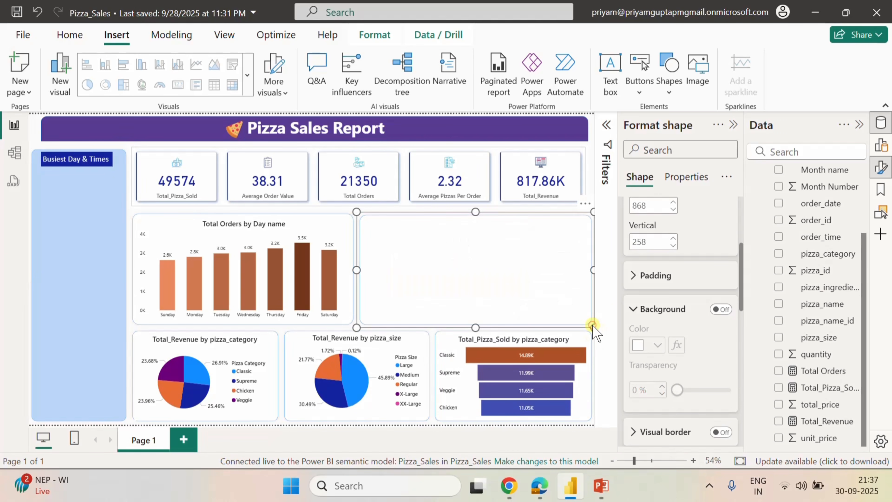
Set the vertical position of the "Busiest Day & Times" text box to 222.
click(79, 164)
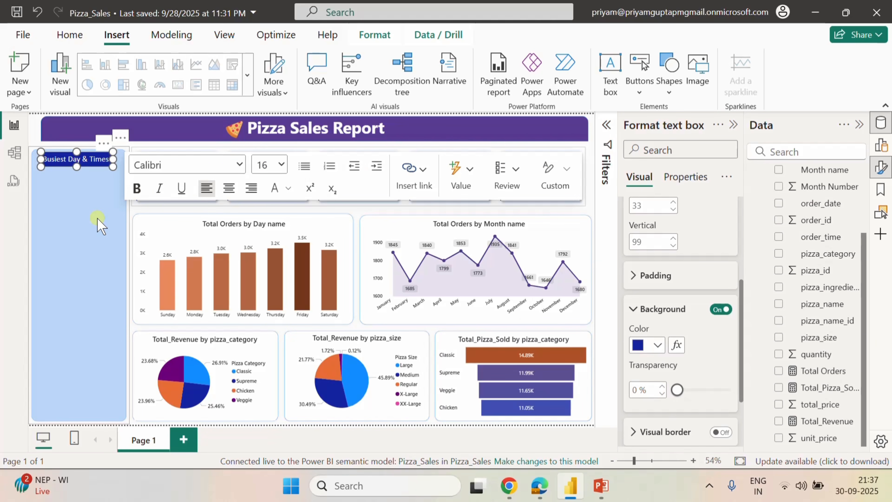
scroll(699, 245, up, 4)
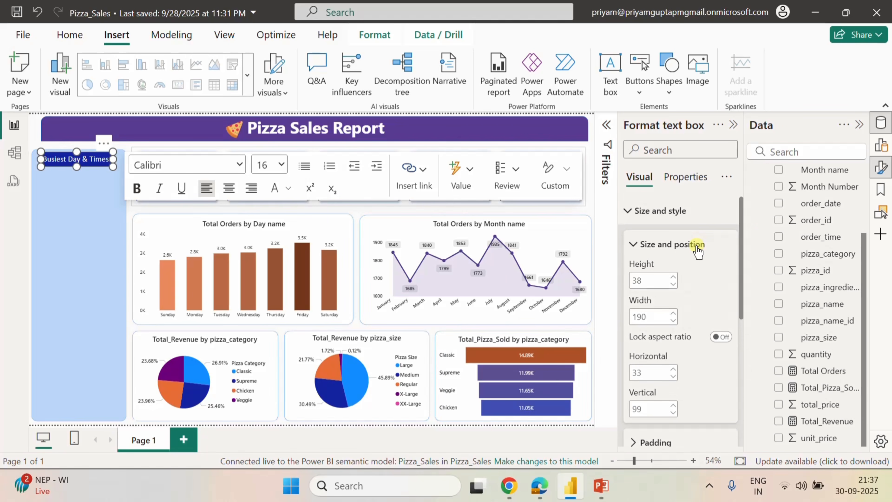
scroll(697, 249, down, 5)
scroll(641, 253, up, 5)
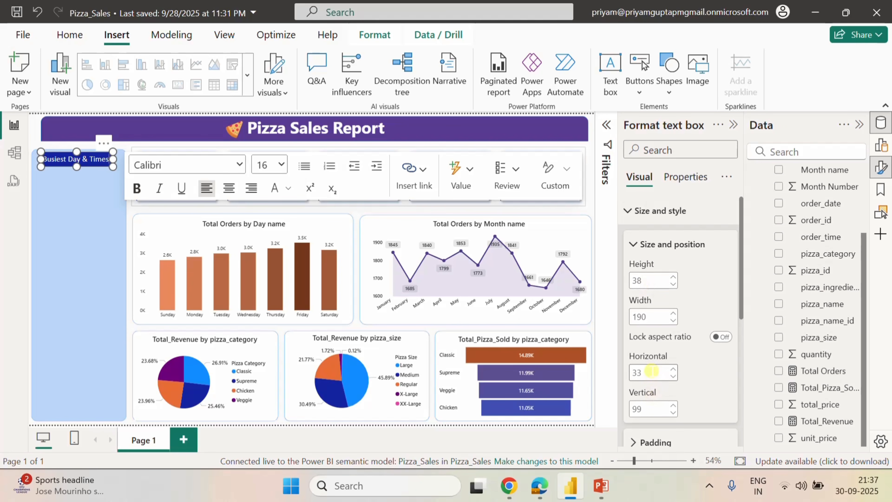
click(647, 407)
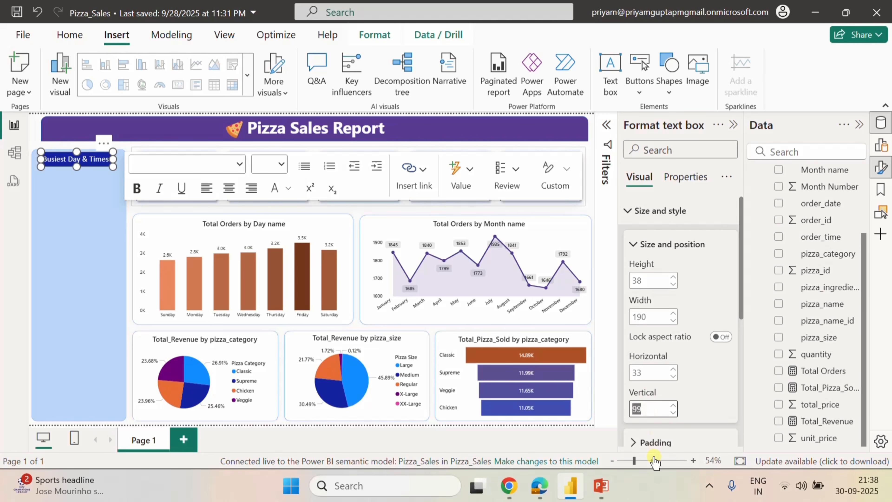
text(222)
key(Return)
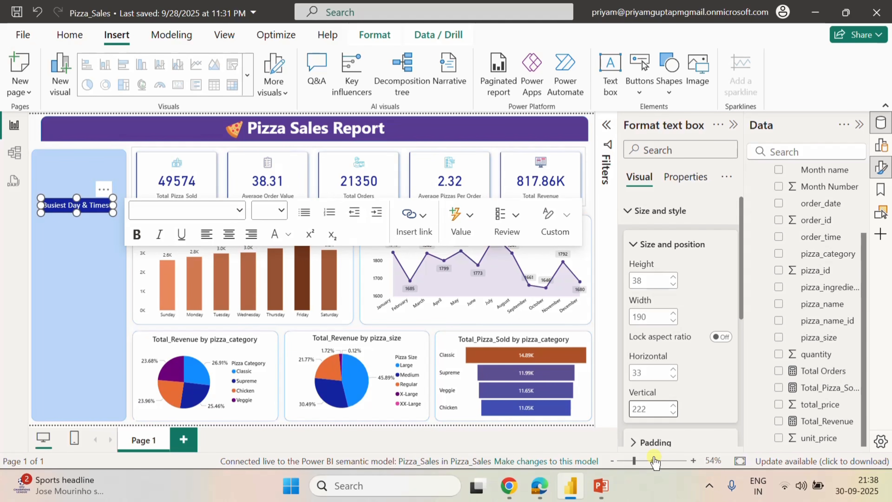
click(701, 369)
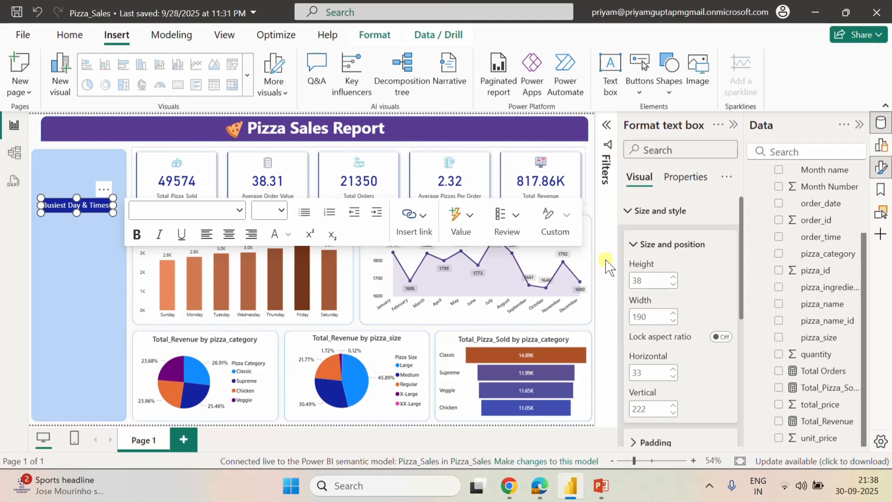
click(593, 205)
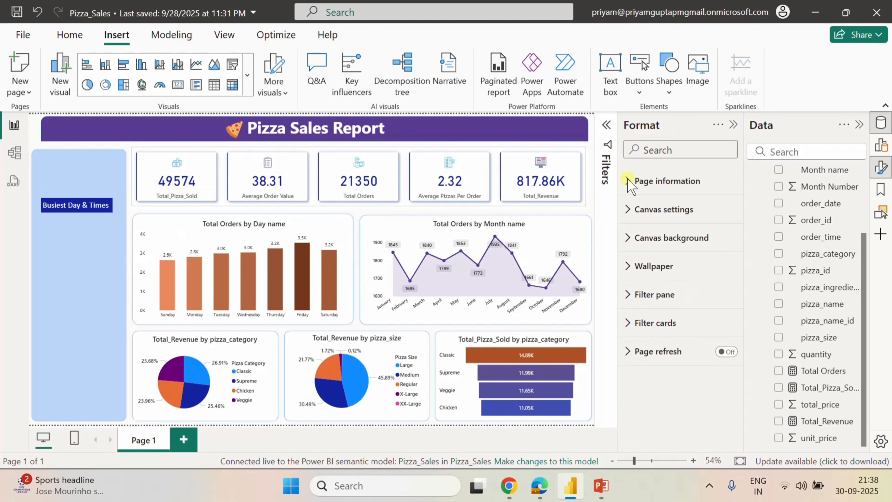
Insert a text box about 238 wide and 162 high in the light-blue sidebar, just below the "Busiest Day & Times" heading.
click(611, 79)
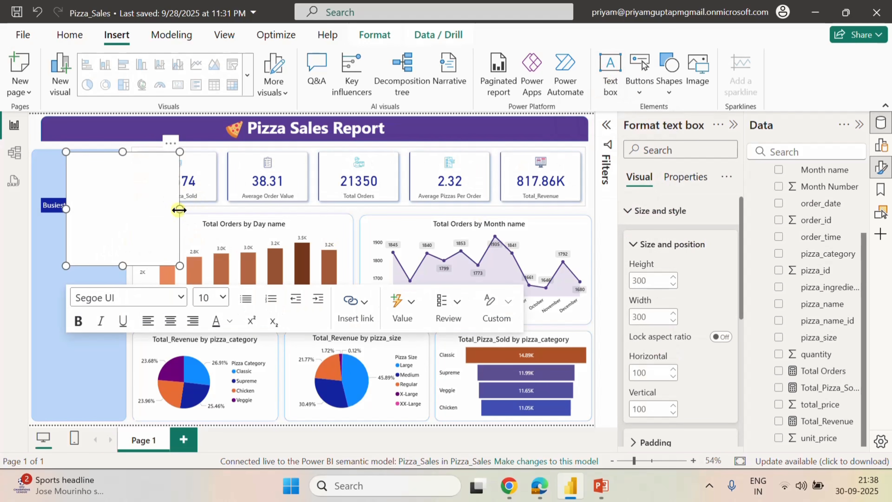
drag(179, 209, 152, 211)
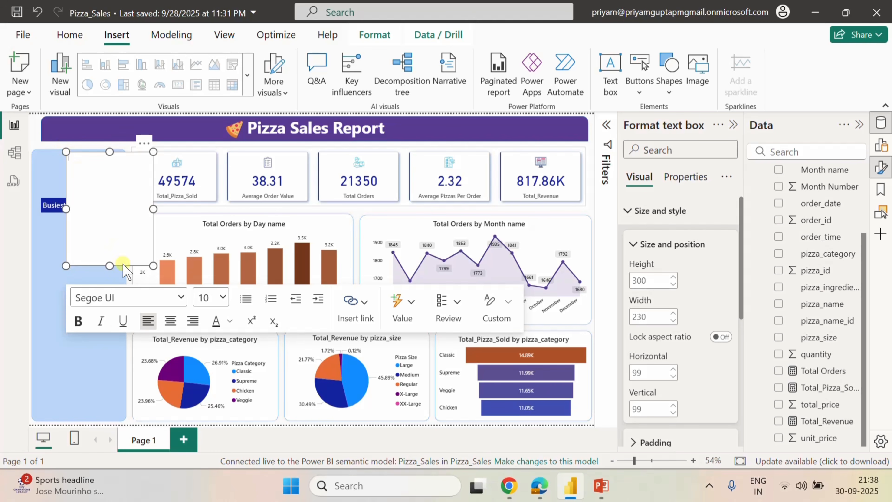
drag(66, 208, 40, 211)
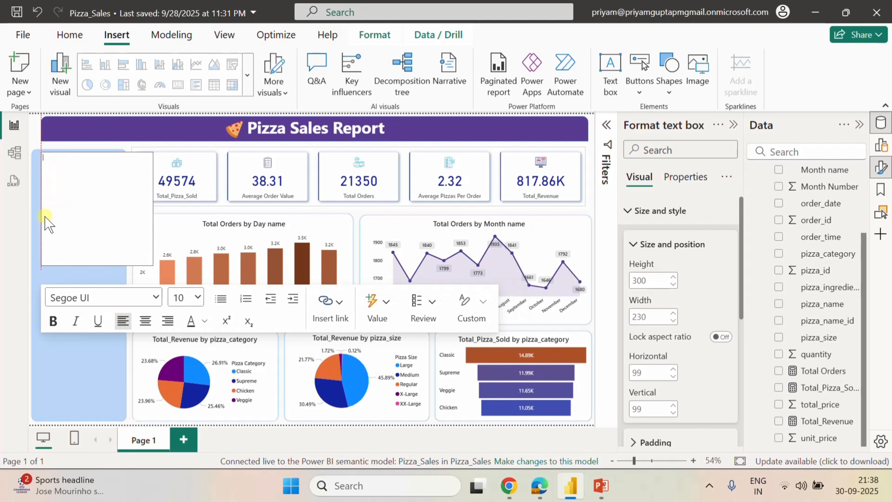
drag(97, 152, 84, 222)
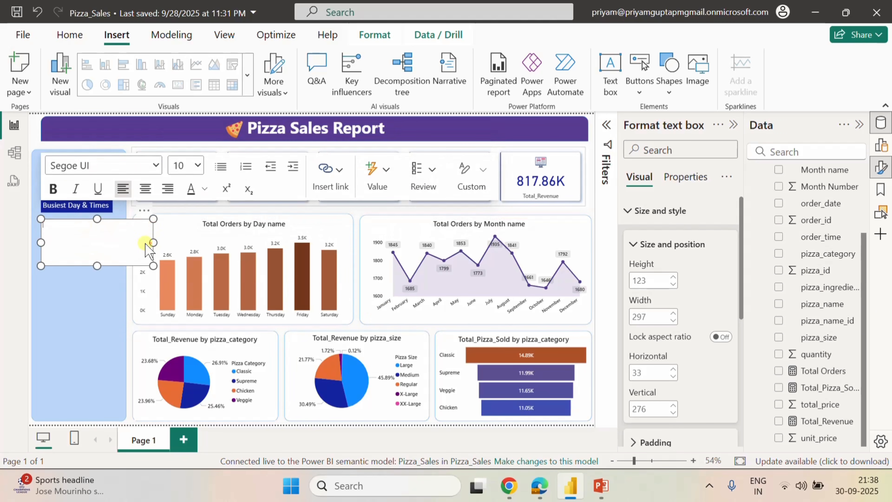
drag(152, 246, 125, 248)
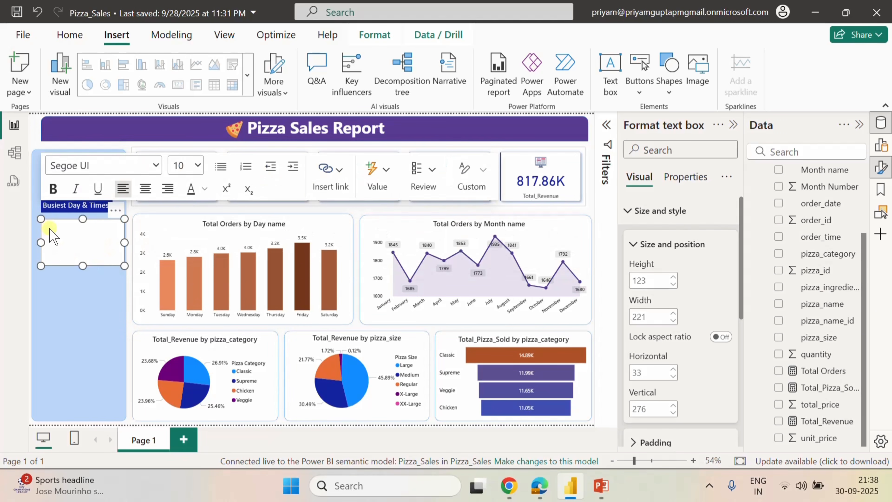
drag(42, 242, 34, 242)
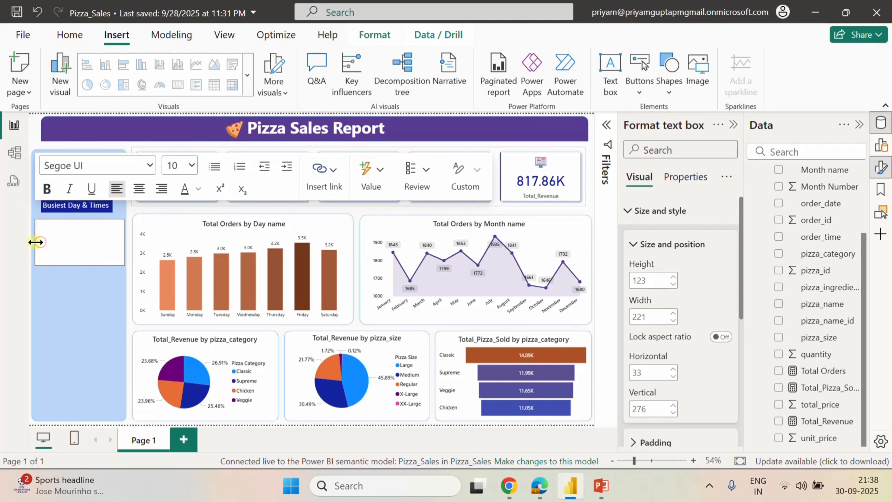
drag(82, 266, 79, 280)
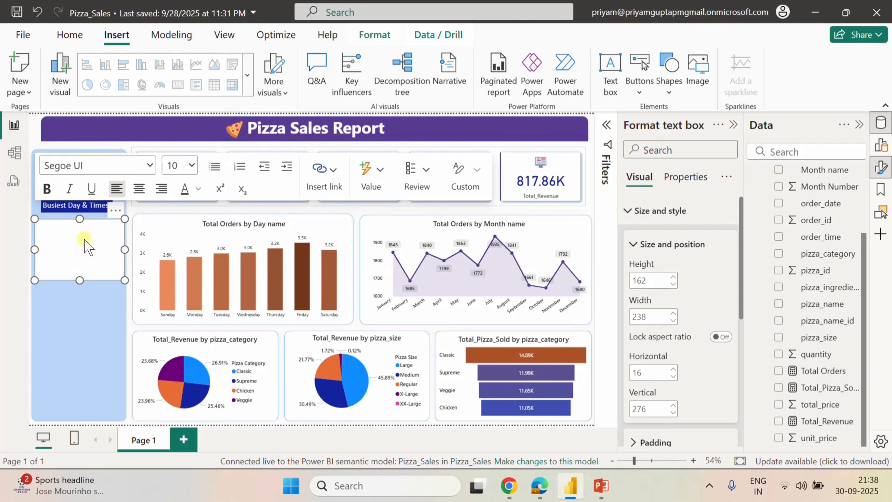
Enter "Days" as an underlined heading in the new text box.
text(Days)
double_click(41, 224)
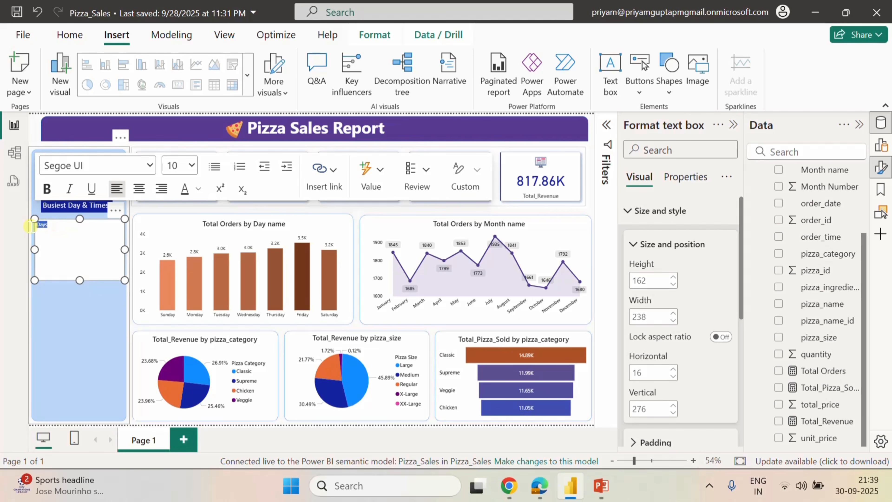
click(91, 189)
click(65, 237)
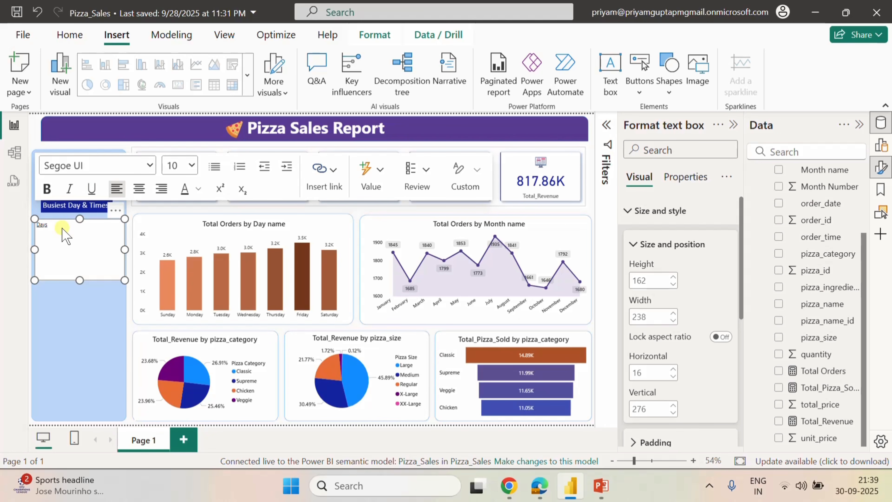
Write "Orders are Highest on Wekends, Friday/ Saturday evenings." under the "Days" heading.
text(O)
text(y)
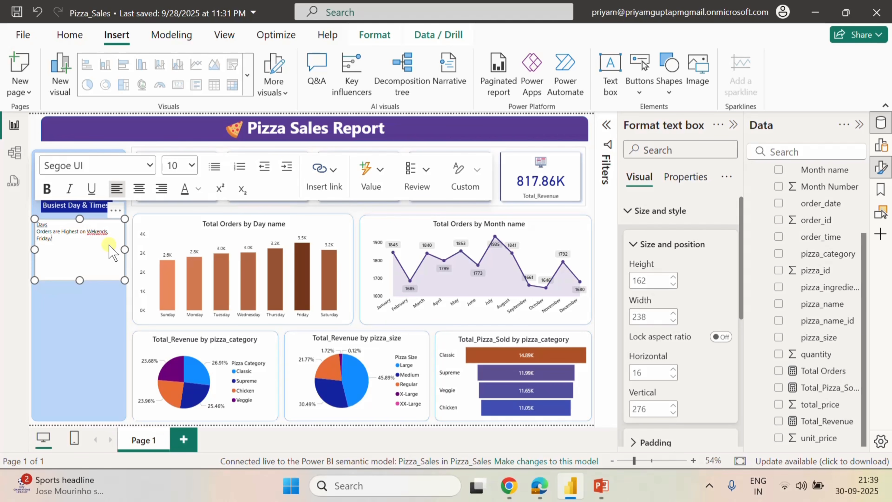
text(/ Saturday)
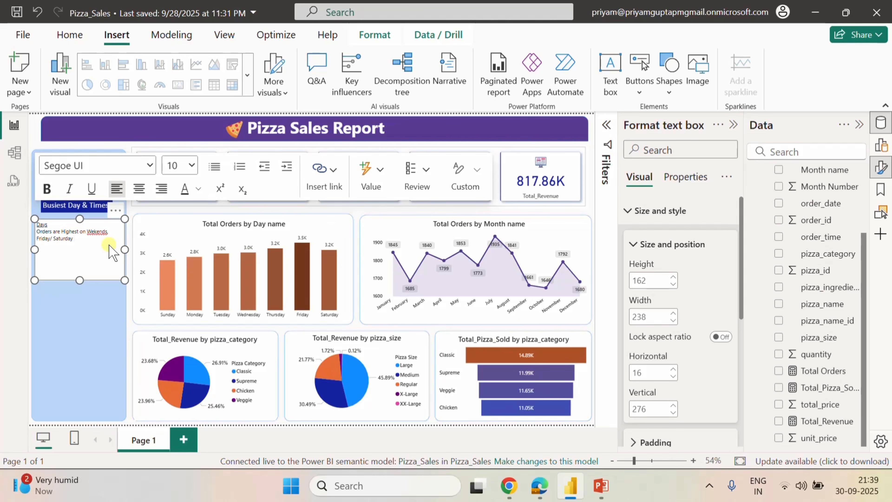
text( evenings.)
drag(106, 241, 85, 233)
click(96, 239)
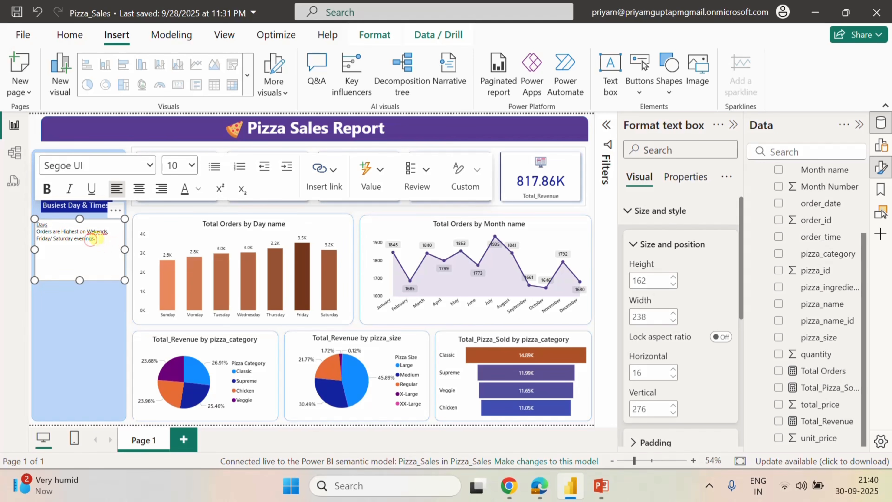
Add an underlined "Monthly" heading below the Days note, leaving a blank line between them.
click(95, 239)
drag(69, 253, 44, 261)
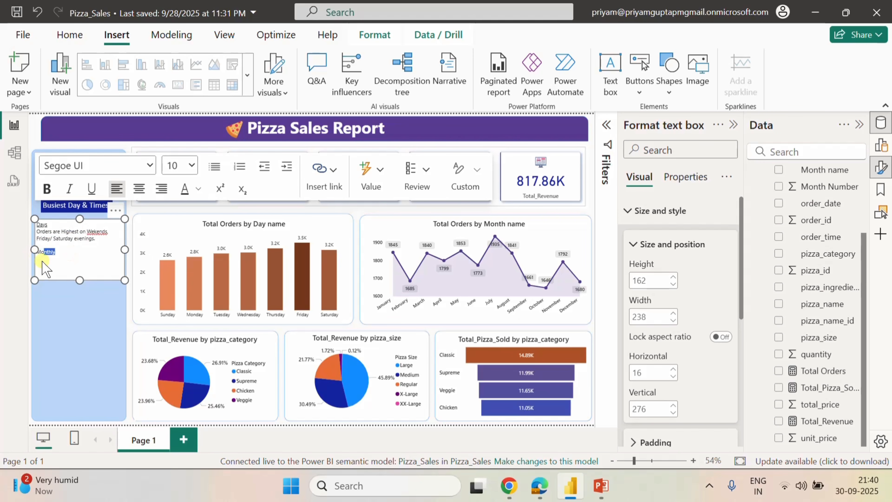
click(91, 189)
click(59, 254)
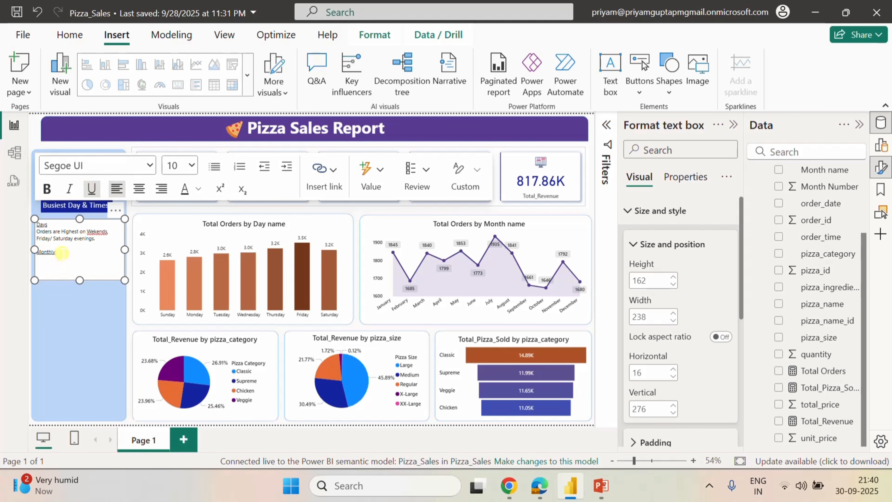
Write "There are Maximum orders from month of July & January." under the "Monthly" heading.
key(Return)
text(There a)
text(re Maximum)
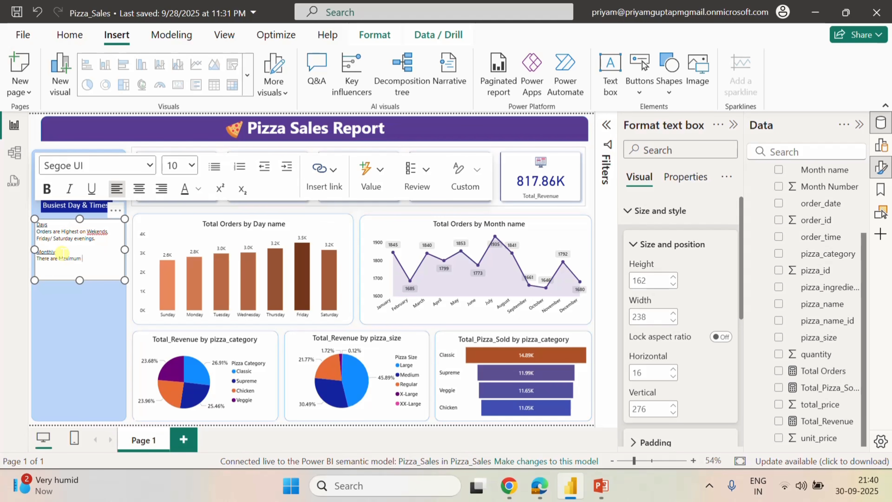
text( orders from month of July & January.)
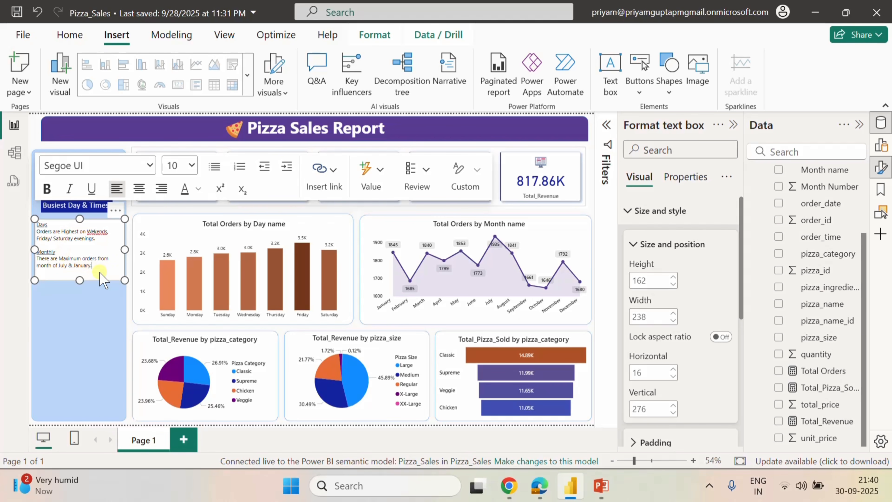
Center all the text in the insights text box and change its font to Calibri.
key(ctrl+a)
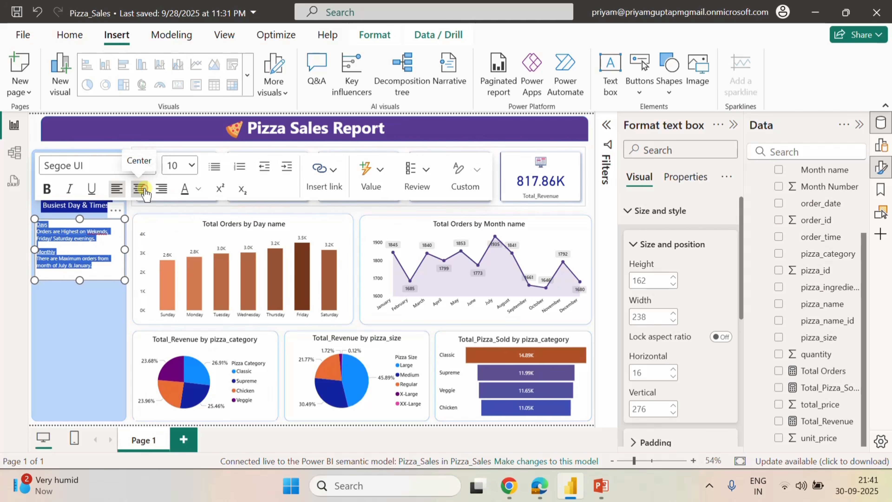
click(145, 192)
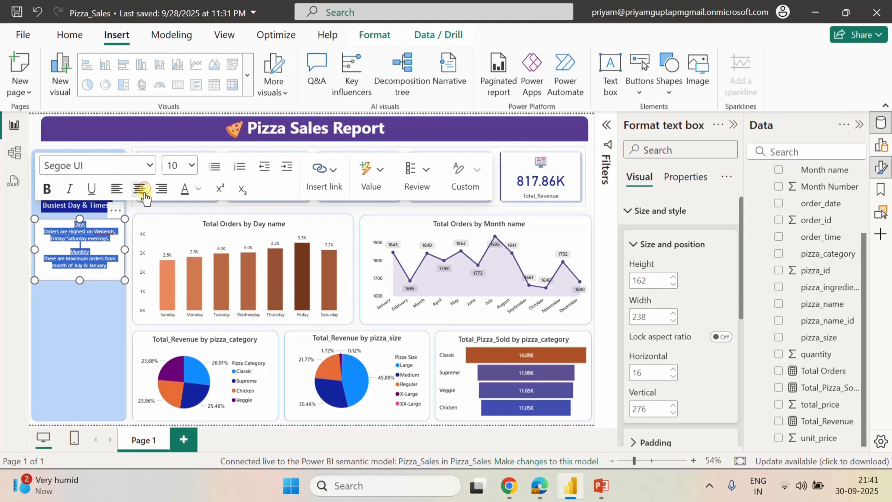
click(151, 166)
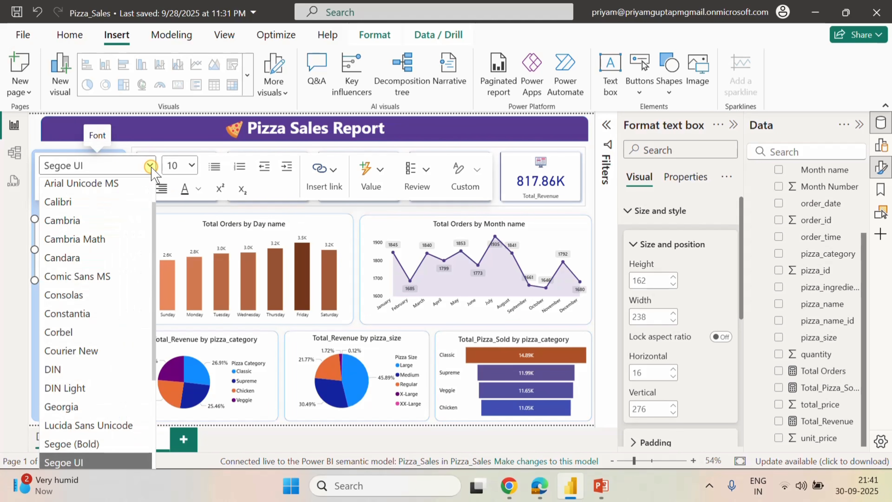
scroll(124, 349, down, 3)
scroll(124, 353, up, 4)
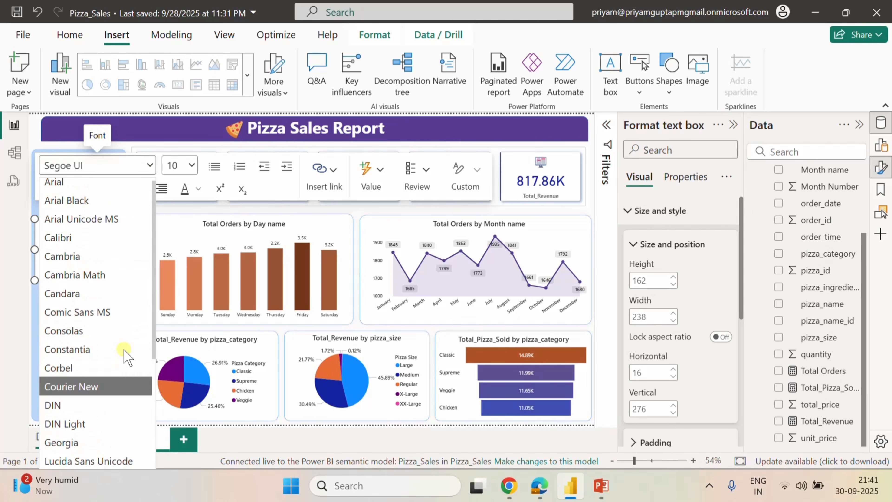
click(65, 243)
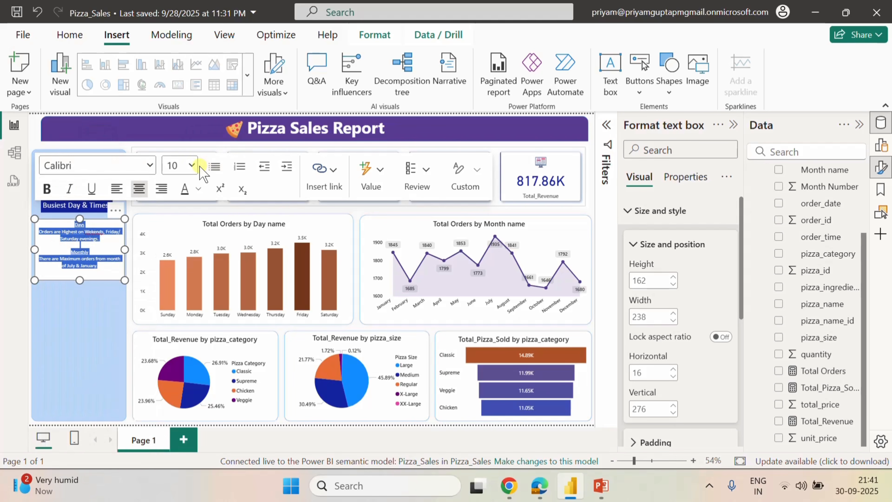
Set all the insights text to size 16 and extend the text box downward to a height of about 241.
click(192, 165)
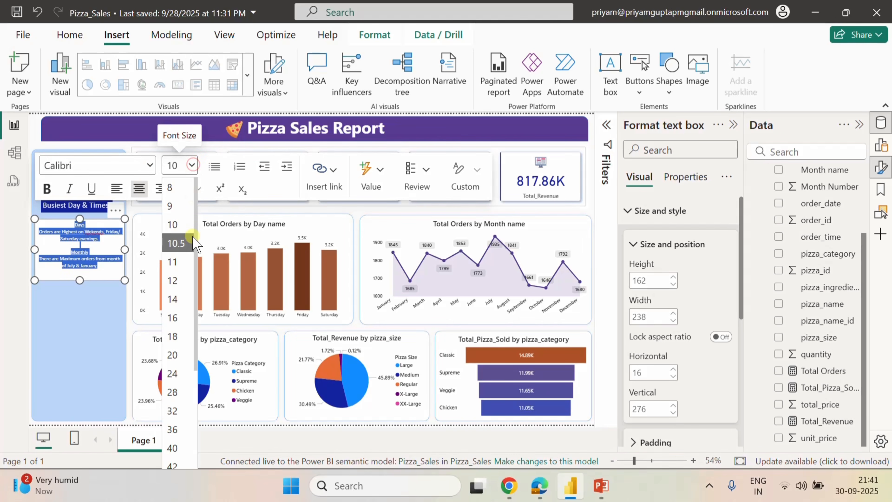
click(173, 317)
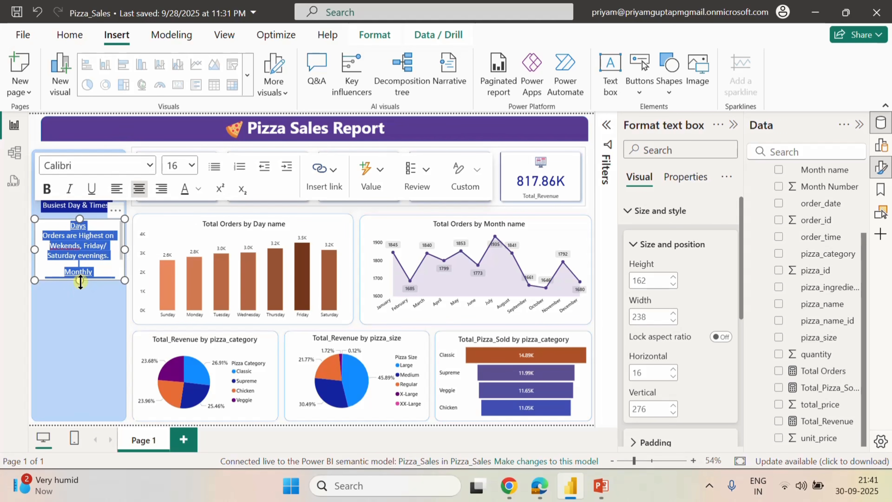
drag(80, 281, 81, 315)
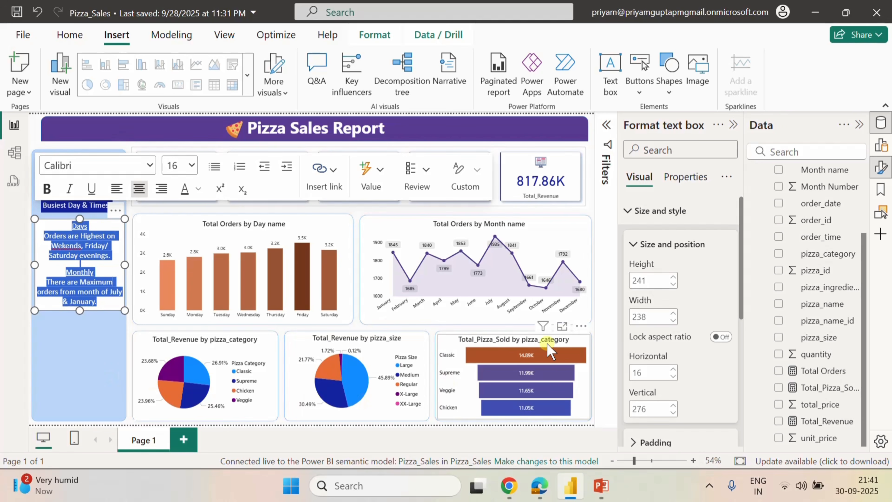
click(605, 325)
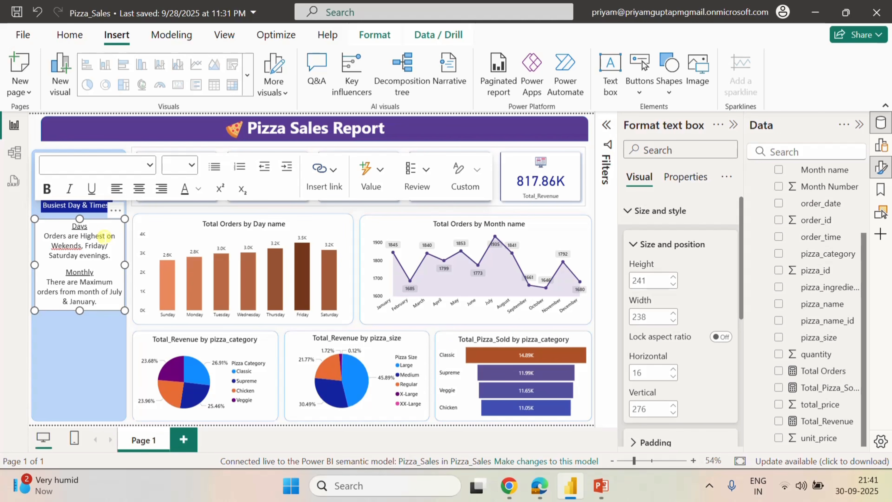
Color the word "Highest" in the Days note orange, #E66C37 (Theme color 3).
drag(105, 235, 80, 238)
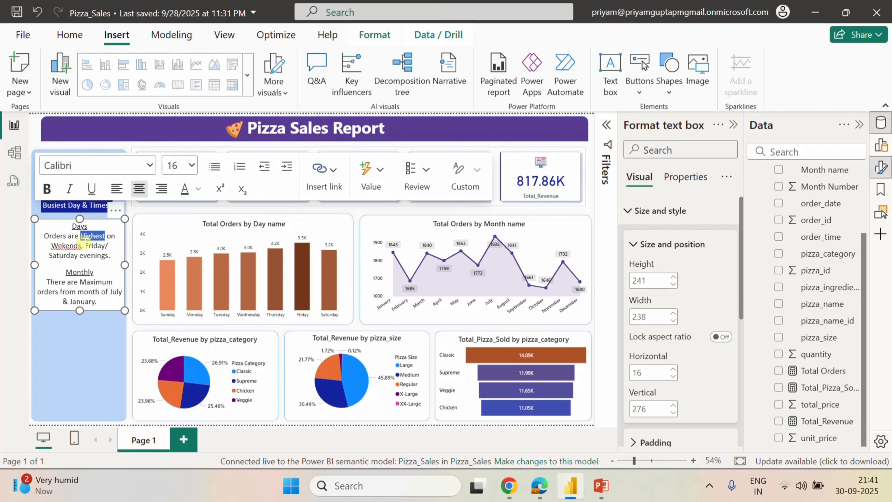
click(198, 190)
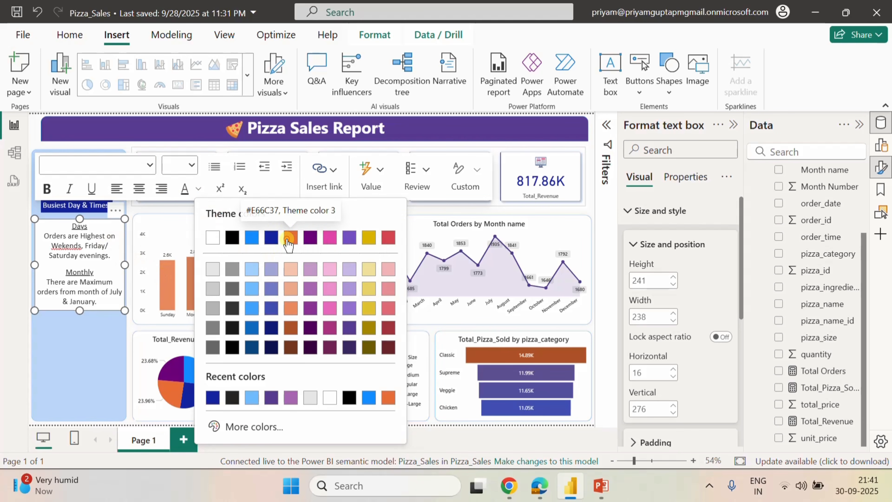
click(290, 236)
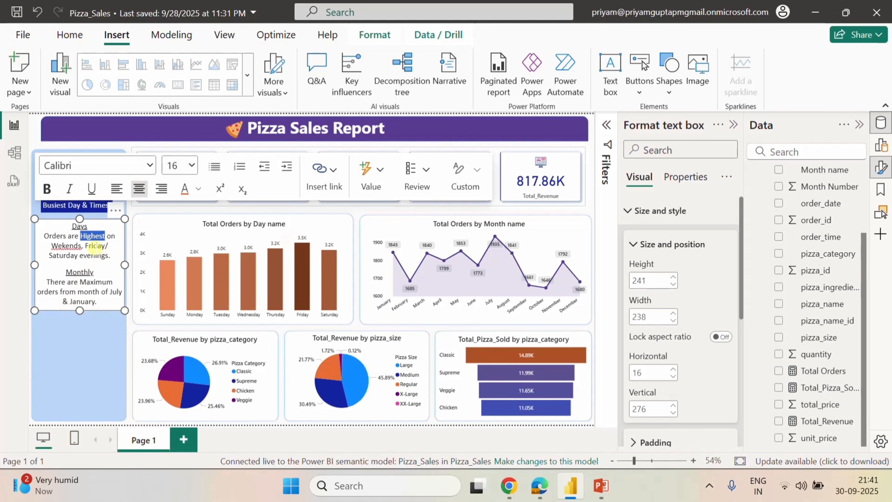
Color the words "Friday/ Saturday" in the Days note light blue.
mouse_move(85, 245)
mouse_down()
mouse_move(87, 256)
mouse_move(77, 255)
mouse_up()
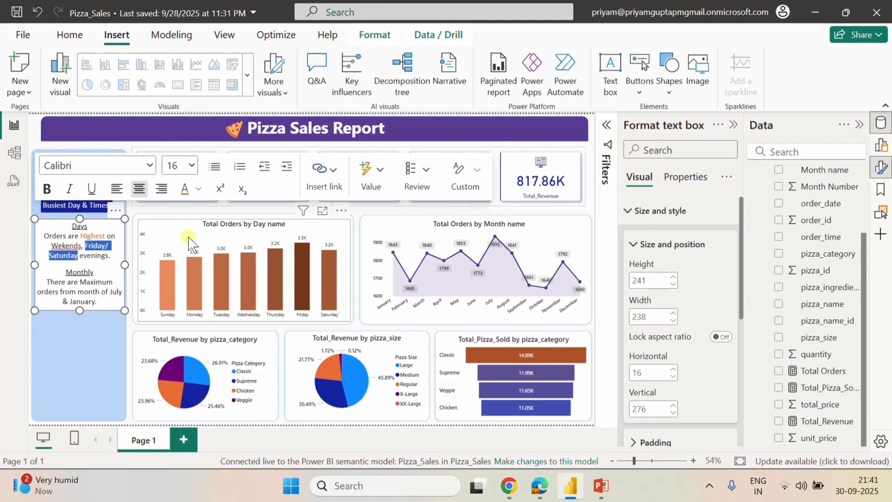
click(198, 190)
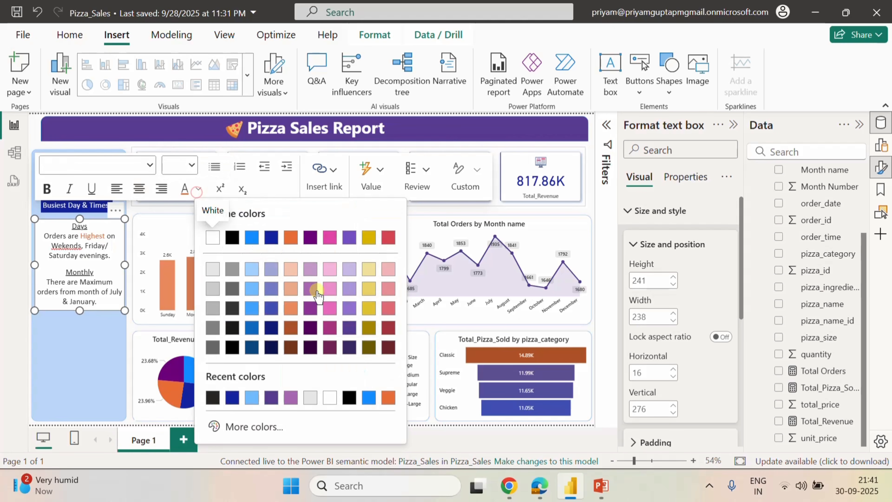
click(253, 398)
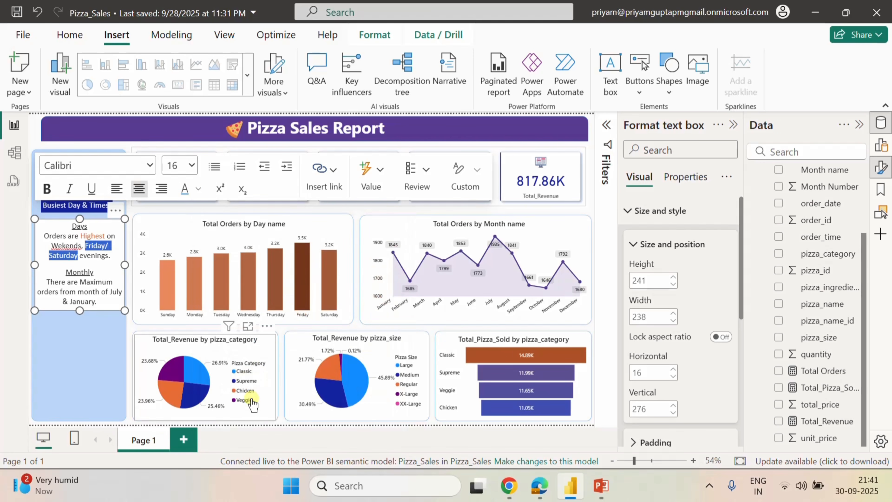
click(75, 339)
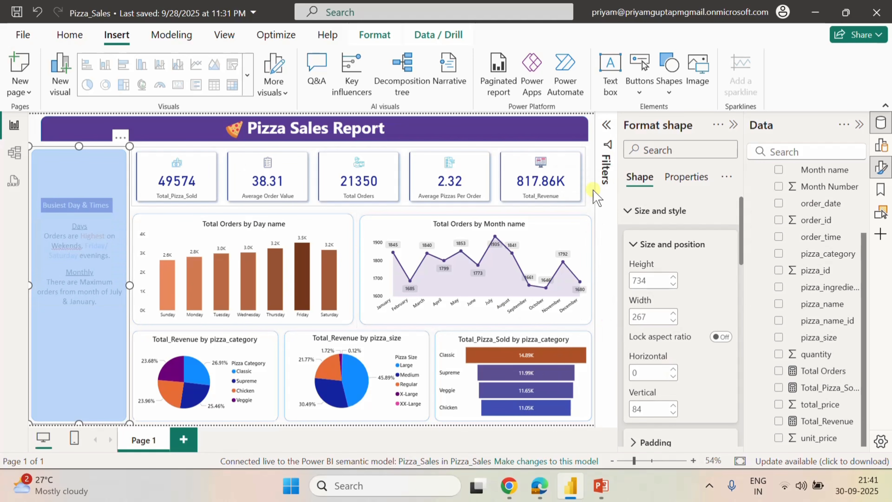
click(591, 125)
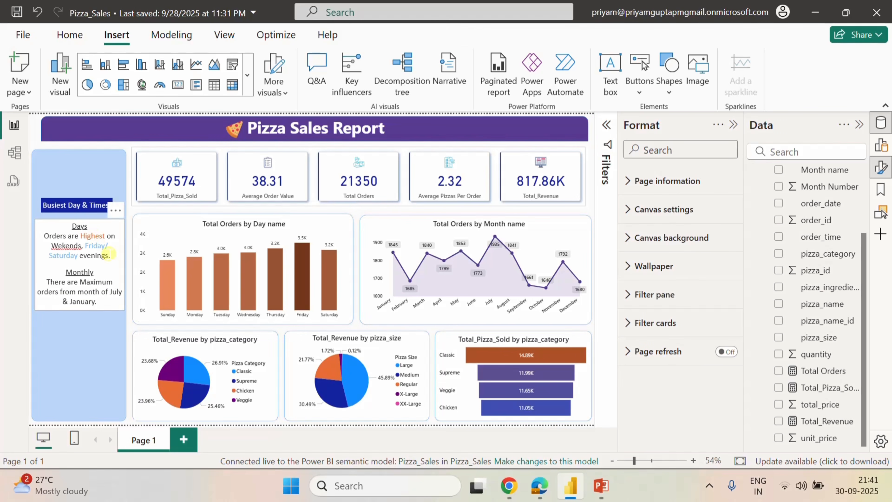
Change the words "Friday/ Saturday" in the Days note to a darker shade of the theme's bright blue.
drag(84, 243, 81, 254)
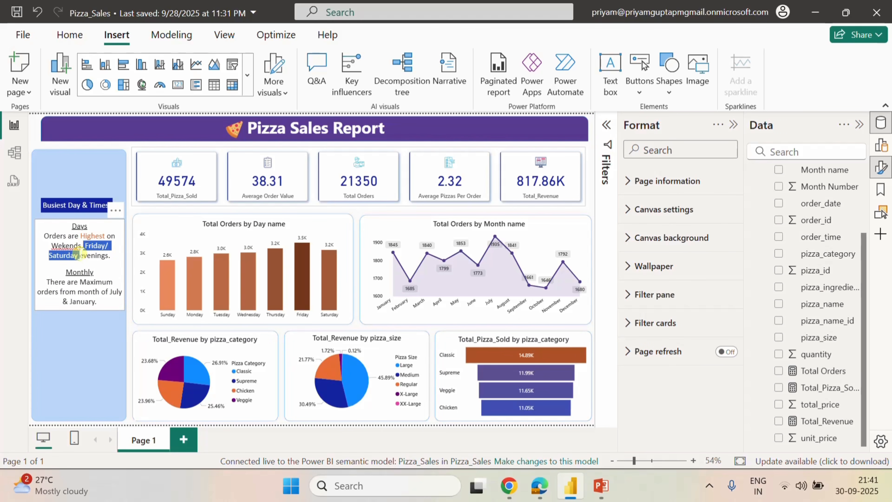
click(198, 189)
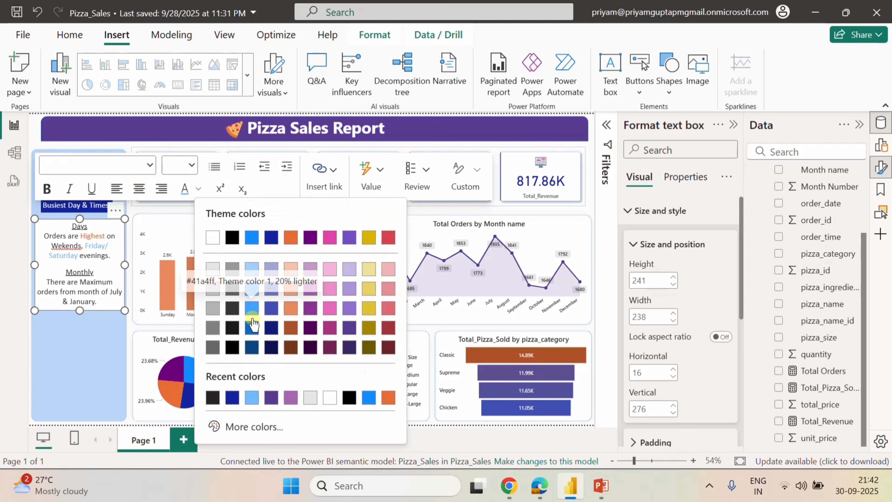
click(252, 326)
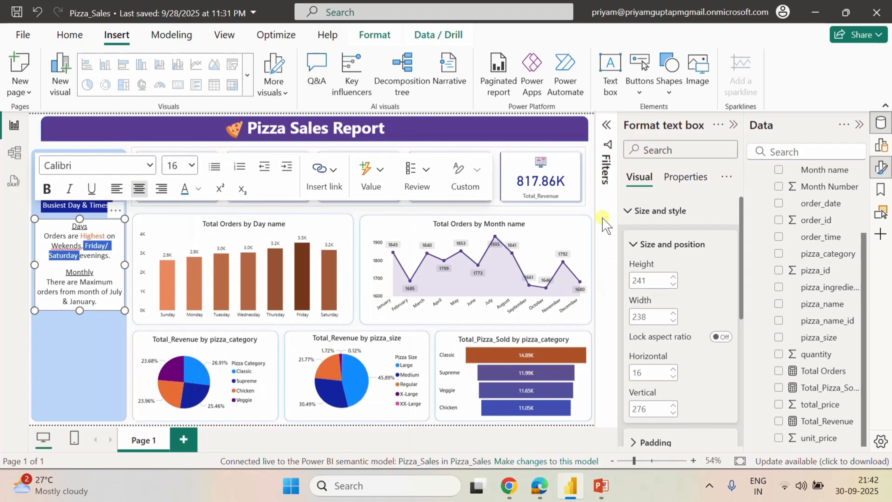
click(588, 211)
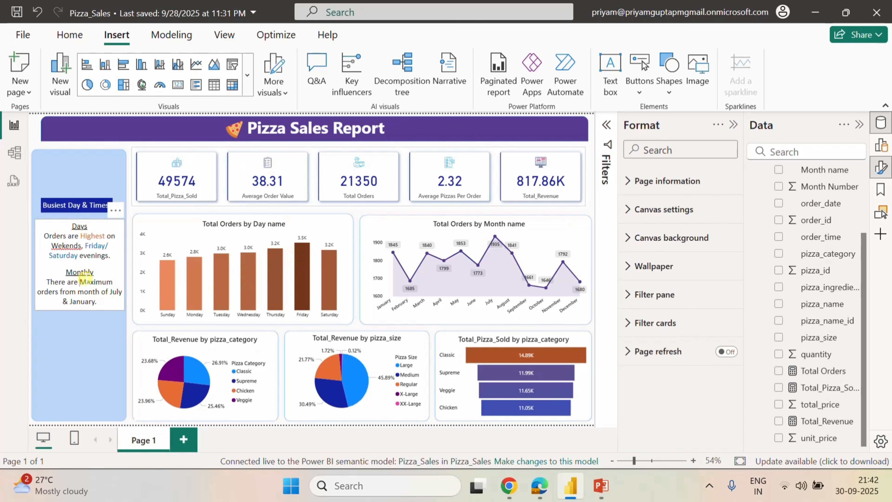
Color the word "Maximum" in the Monthly note a slightly lighter shade of the theme orange.
drag(80, 280, 114, 280)
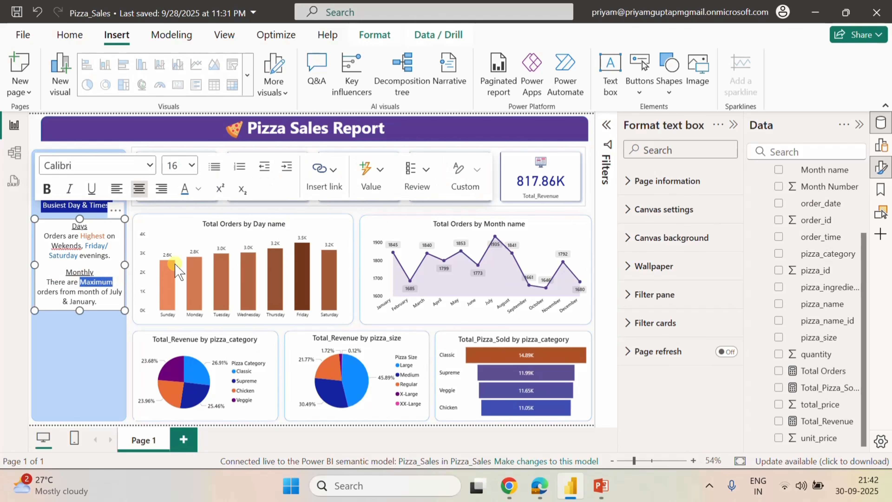
click(202, 190)
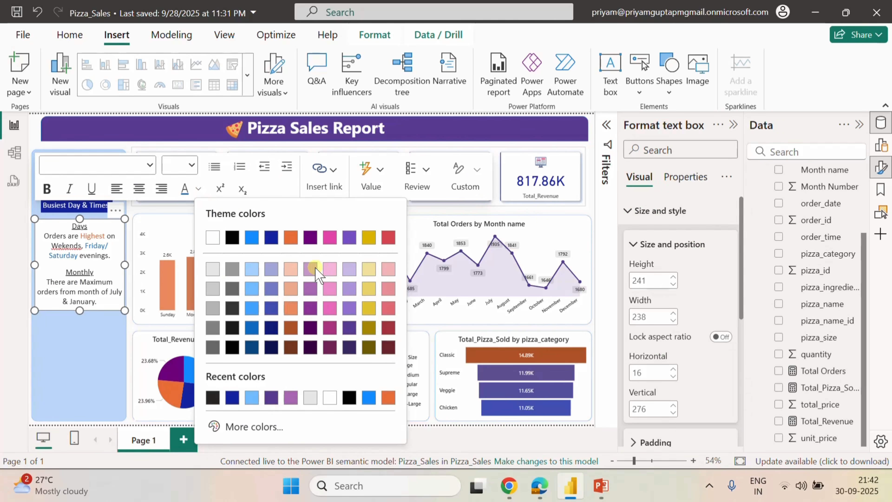
click(292, 311)
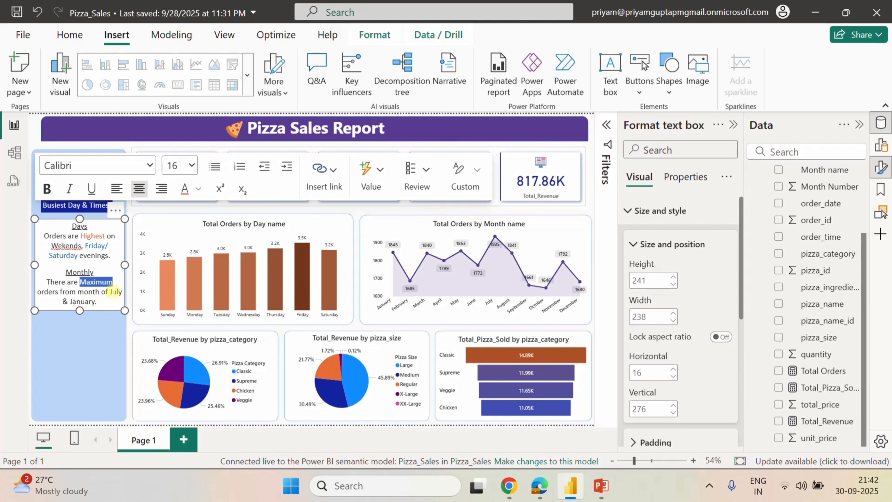
Color the words "July & January." in the Monthly note the recently used dark blue.
drag(109, 292, 117, 299)
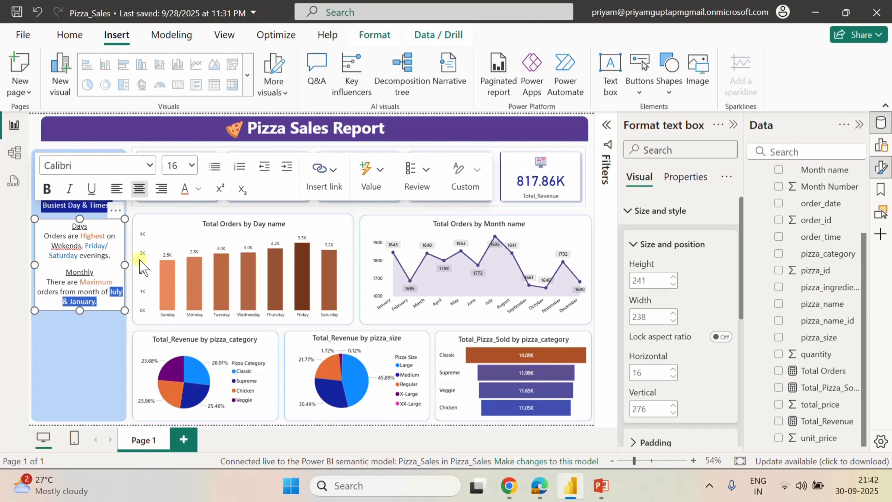
click(198, 189)
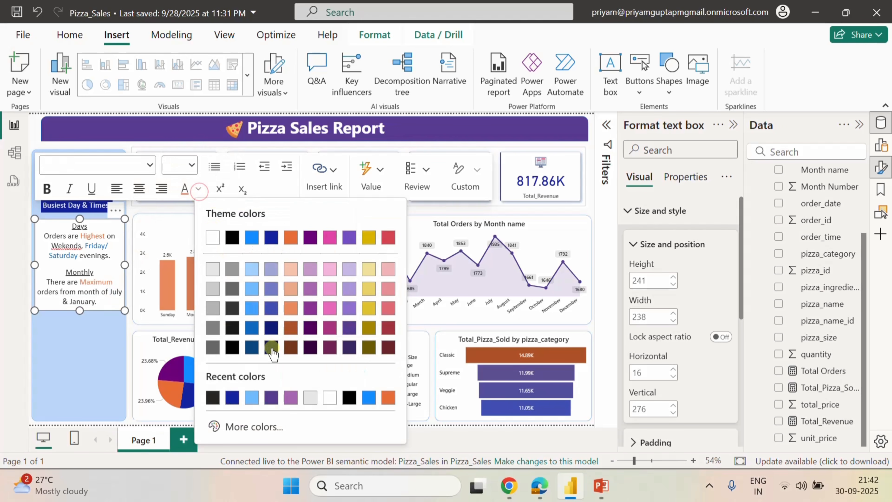
click(235, 399)
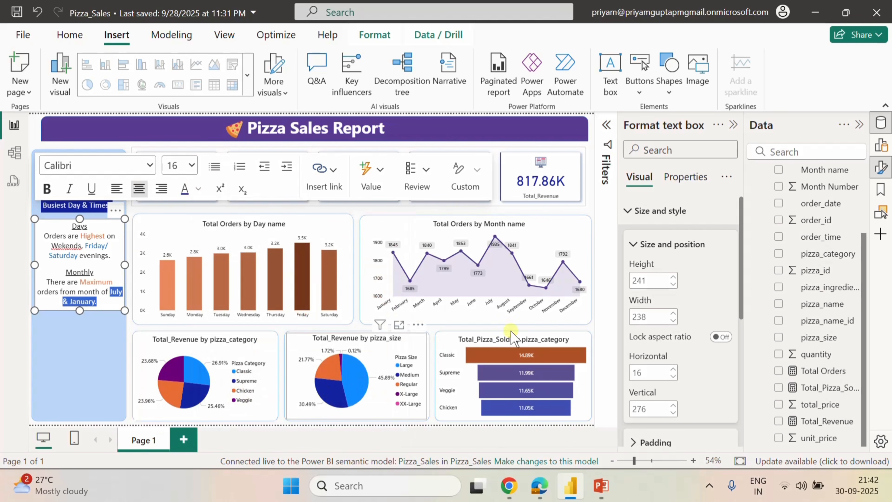
click(590, 212)
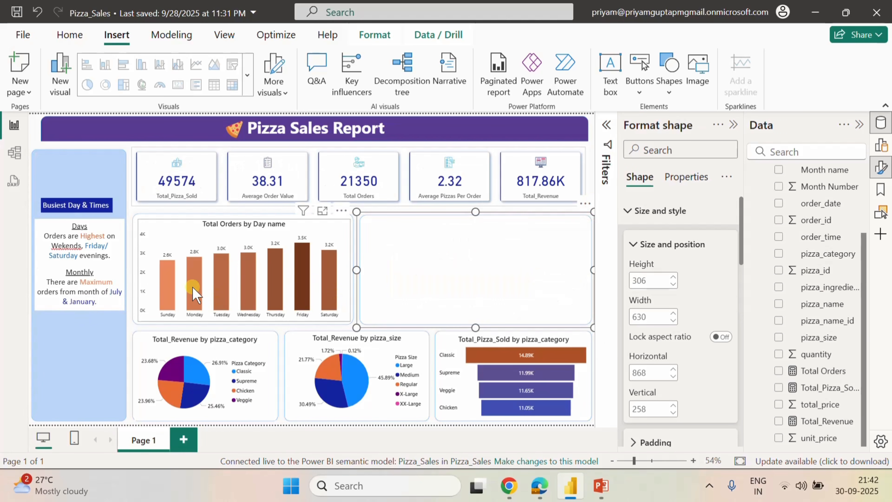
Recolor the words "Friday/ Saturday" in the Days note dark blue to match the month names.
mouse_move(85, 245)
mouse_down()
mouse_move(93, 256)
mouse_move(81, 255)
mouse_up()
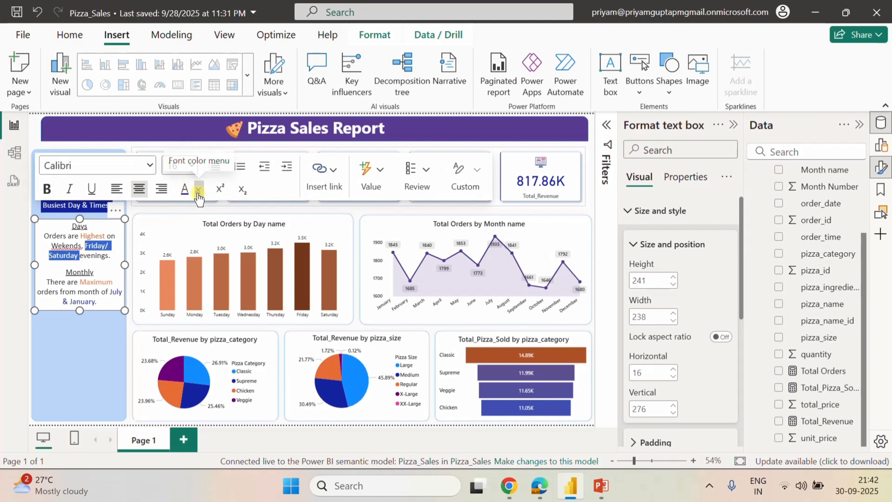
click(198, 193)
click(233, 394)
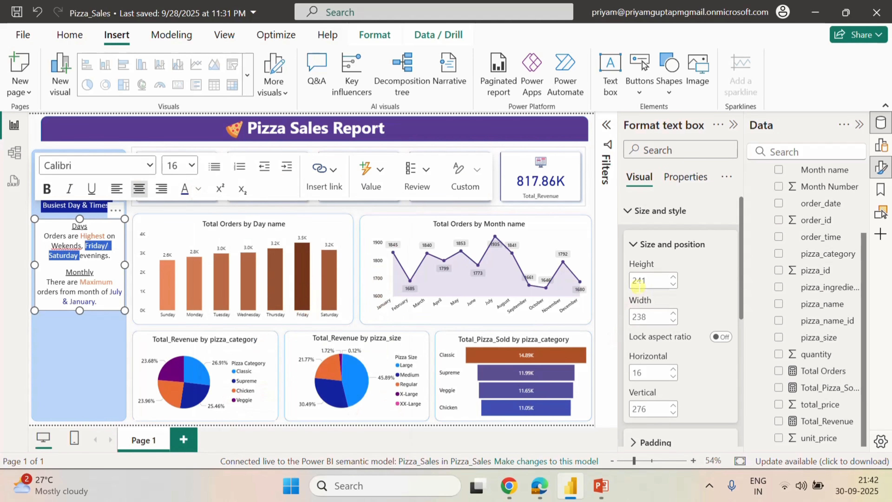
click(605, 242)
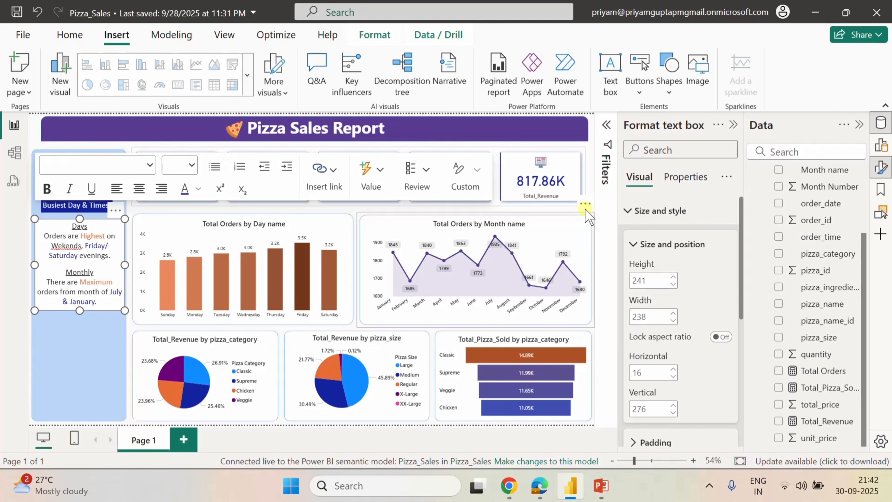
click(593, 155)
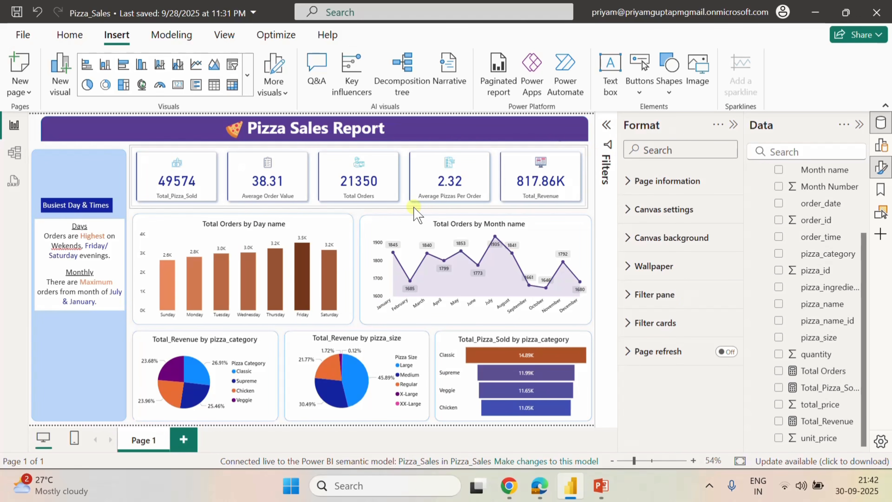
Make the "Days" and "Monthly" subheadings in the sidebar notes bold.
click(87, 226)
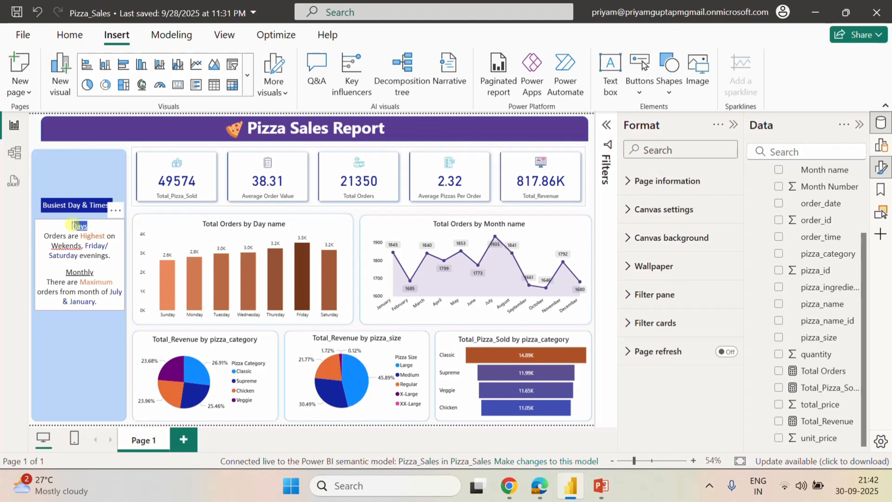
click(76, 225)
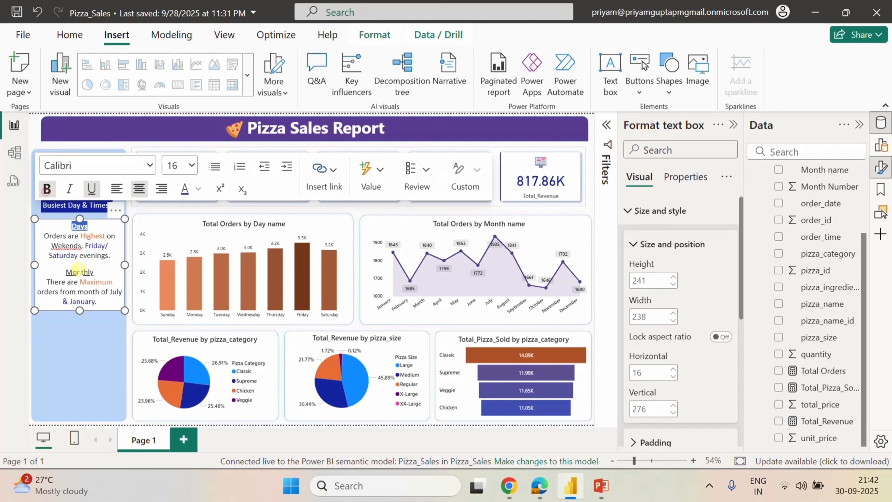
double_click(94, 272)
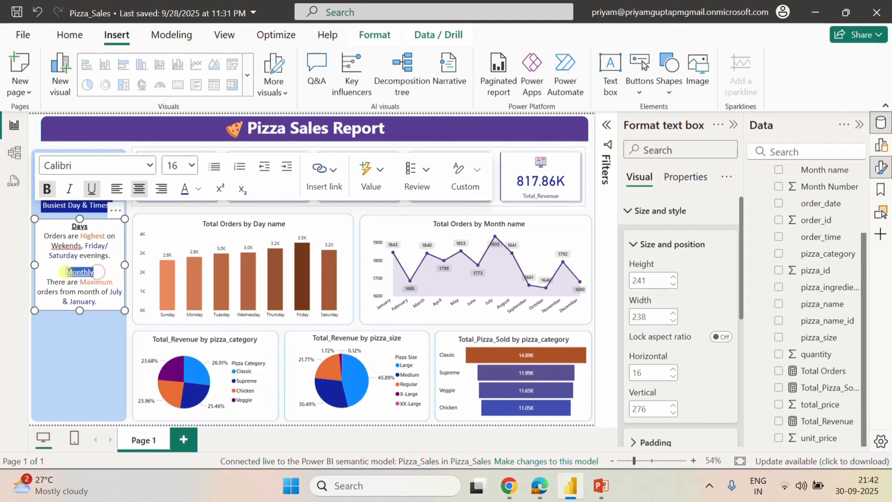
click(46, 191)
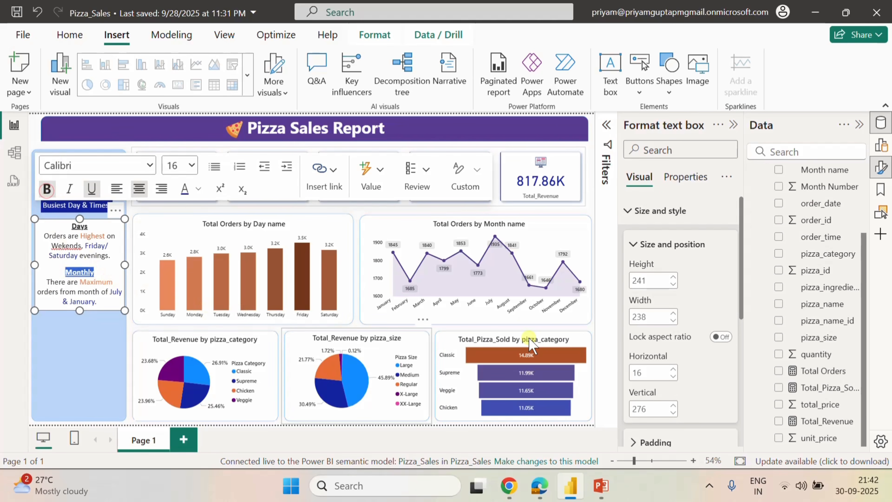
click(591, 177)
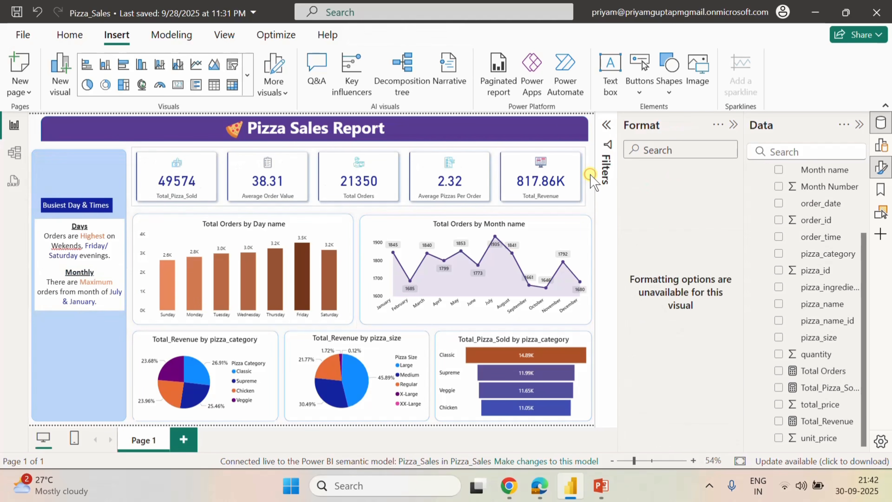
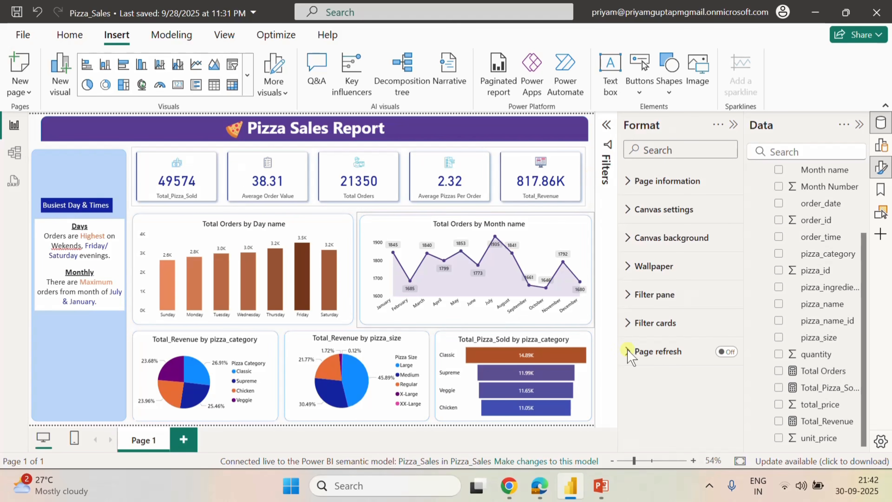
click(710, 485)
click(646, 414)
click(678, 417)
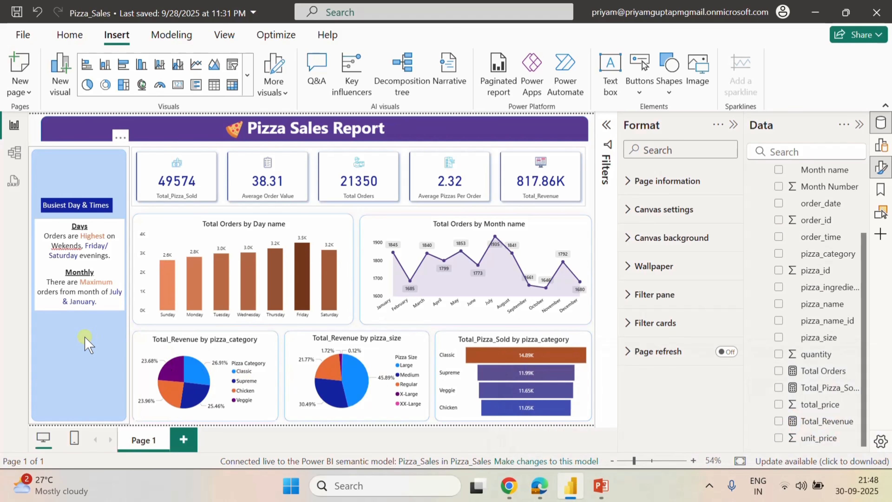
click(40, 210)
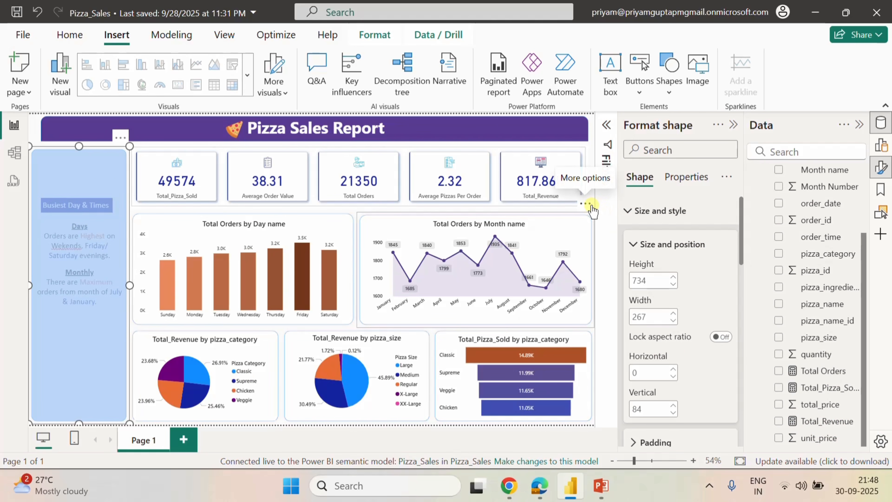
click(591, 208)
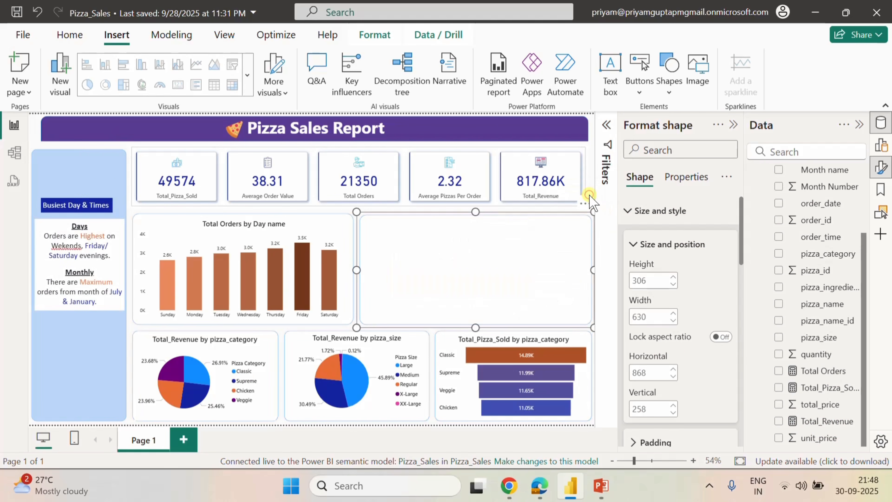
click(42, 211)
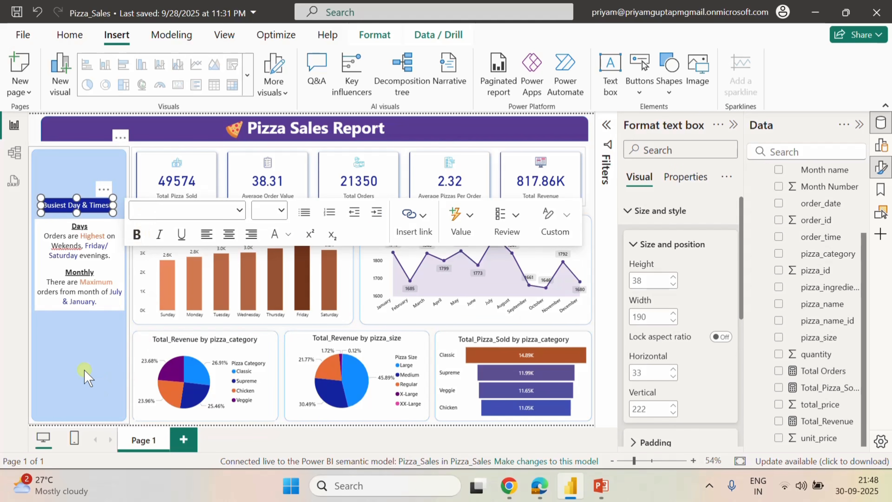
click(68, 328)
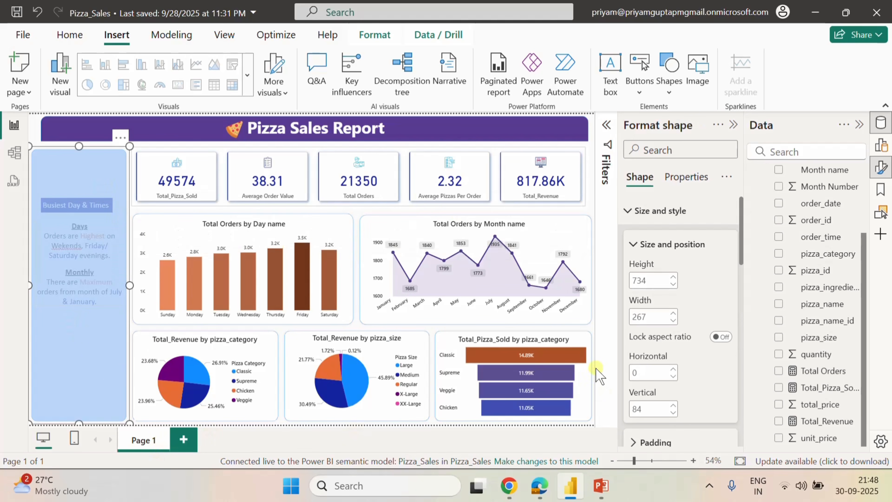
click(592, 213)
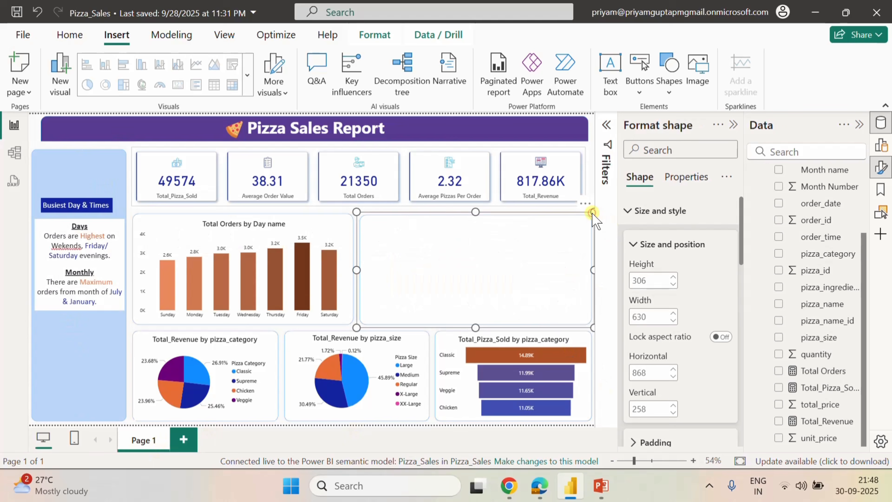
click(592, 191)
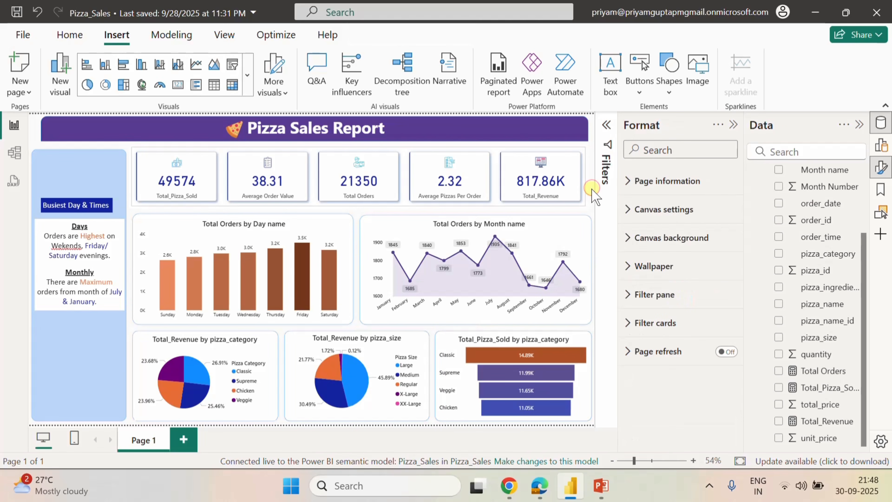
Duplicate the "Busiest Day & Times" heading text box in the sidebar.
click(59, 207)
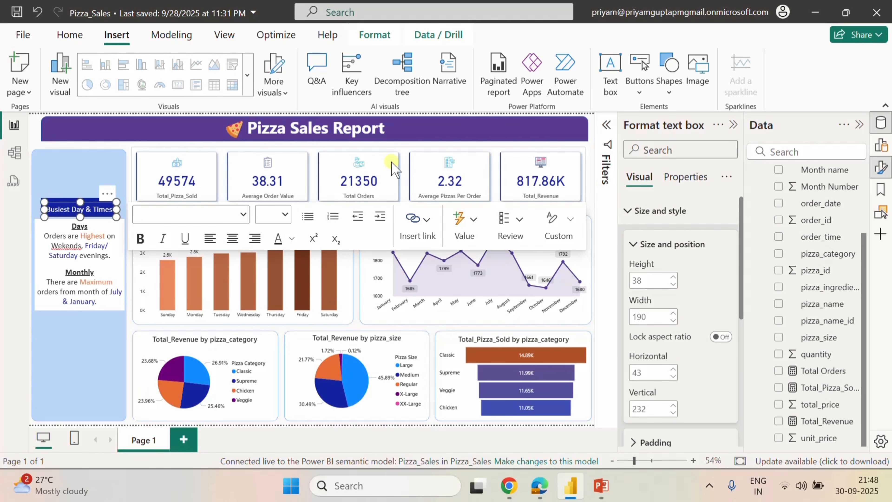
click(58, 206)
click(49, 207)
drag(58, 209, 111, 208)
Move the duplicated heading below the Monthly note to horizontal 11 and vertical 542, and widen it to 243.
mouse_move(161, 381)
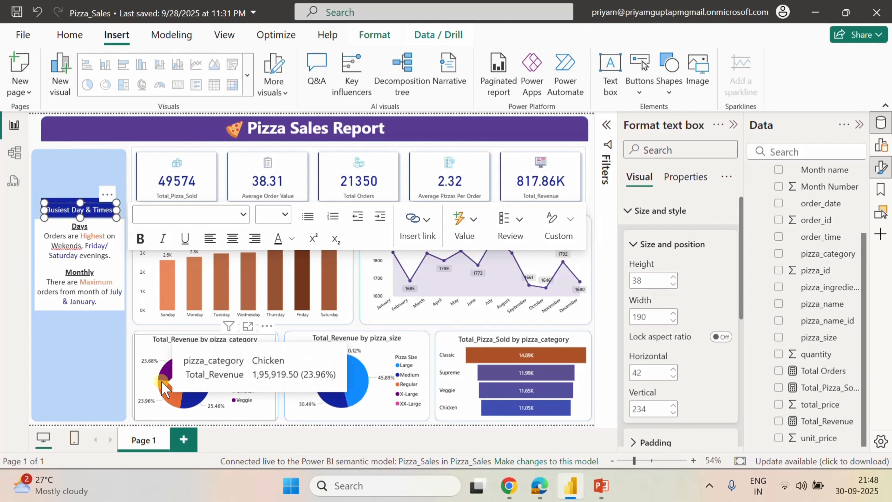
key(Down)
key(Down)
key(Down)
key(Down)
key(Down)
key(Down)
key(Down)
key(Down)
key(Down)
key(Down)
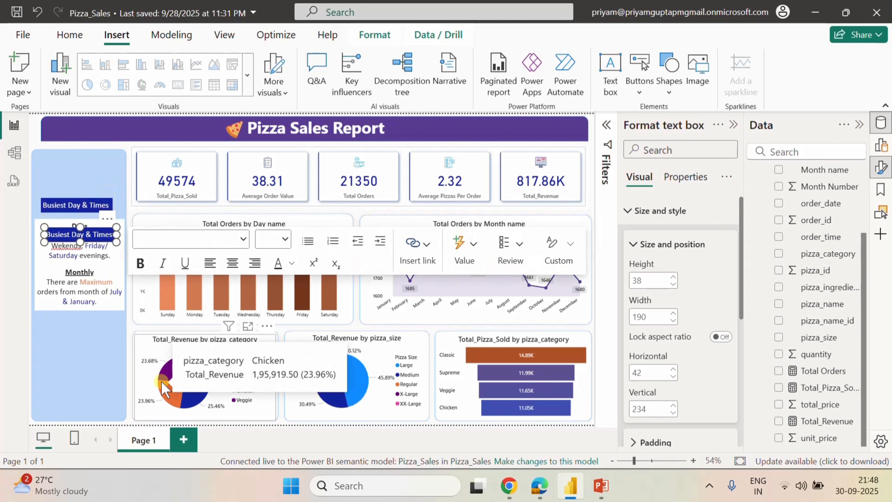
key(Down)
key(Down)
key(Down)
key(Down)
key(Down)
key(Down)
key(Down)
key(Down)
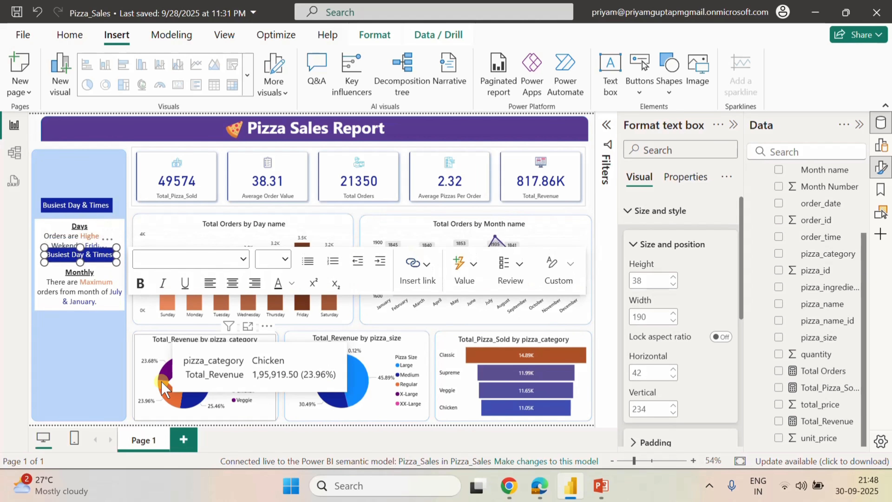
key(Down)
key(Down)
key(Down)
key(Down)
key(Down)
key(Down)
key(Down)
key(Down)
key(Down)
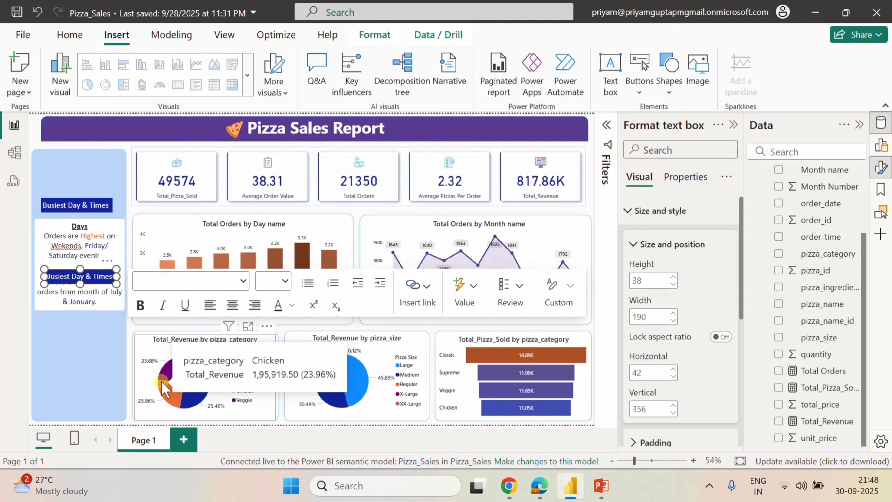
key(Down)
key(Down)
key(Down)
key(Down)
key(Down)
key(Down)
key(Down)
key(Down)
key(Down)
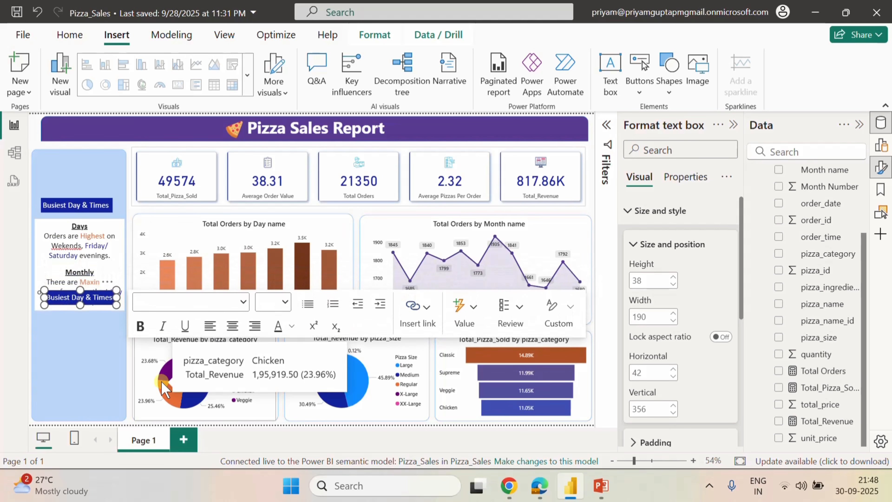
key(Down)
key(Down)
key(Down)
key(Down)
key(Down)
key(Down)
key(Down)
key(Down)
key(Down)
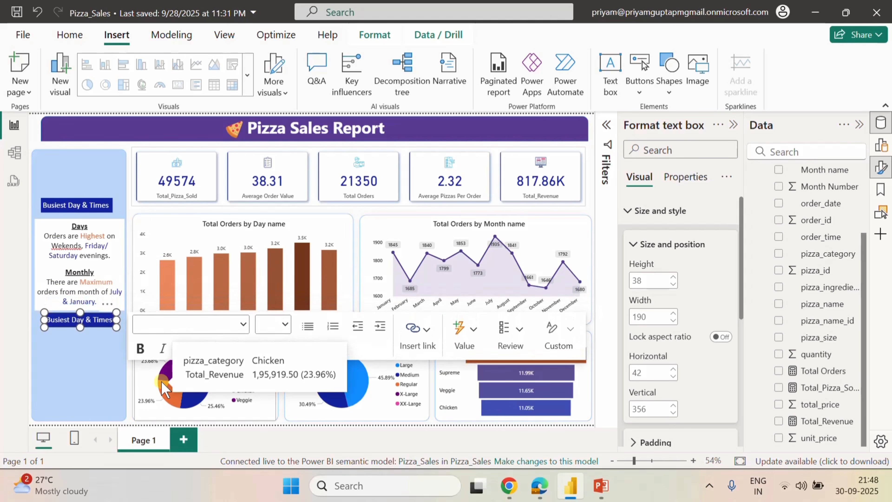
key(Down)
key(Down)
key(Down)
key(Left)
key(Left)
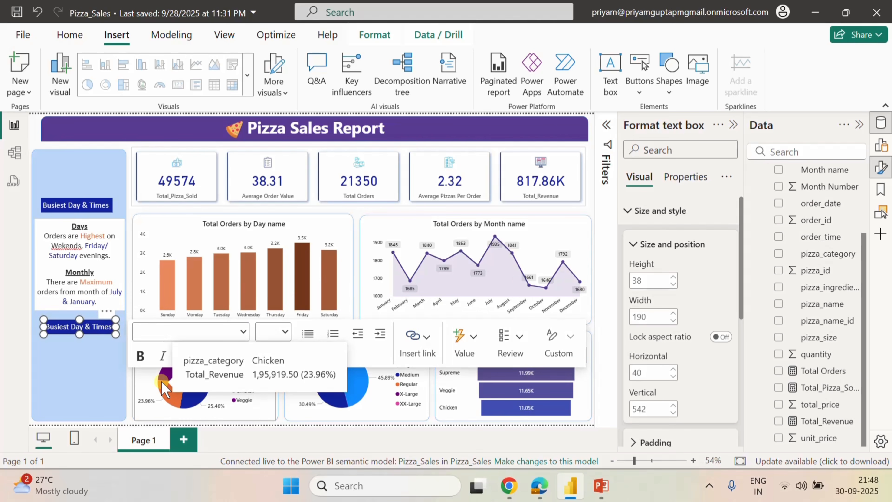
key(Left)
key(Left)
key(Left)
key(Left)
key(Left)
key(Left)
key(Left)
key(Left)
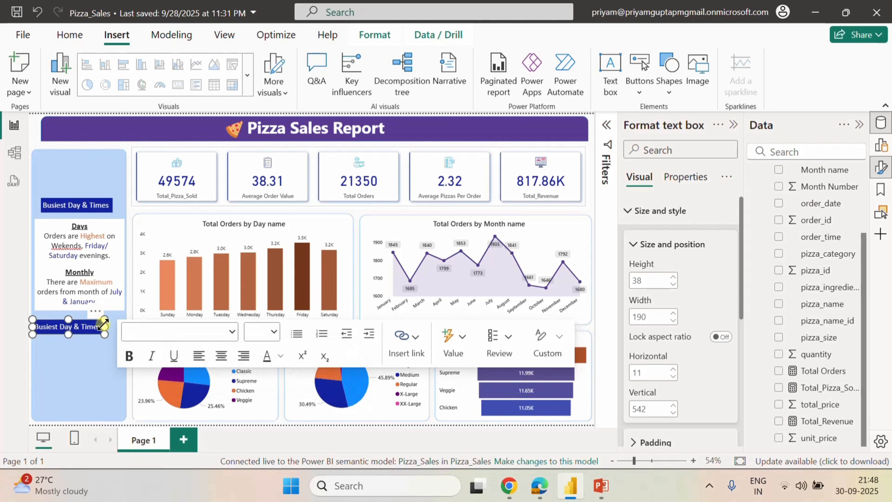
drag(107, 324, 125, 325)
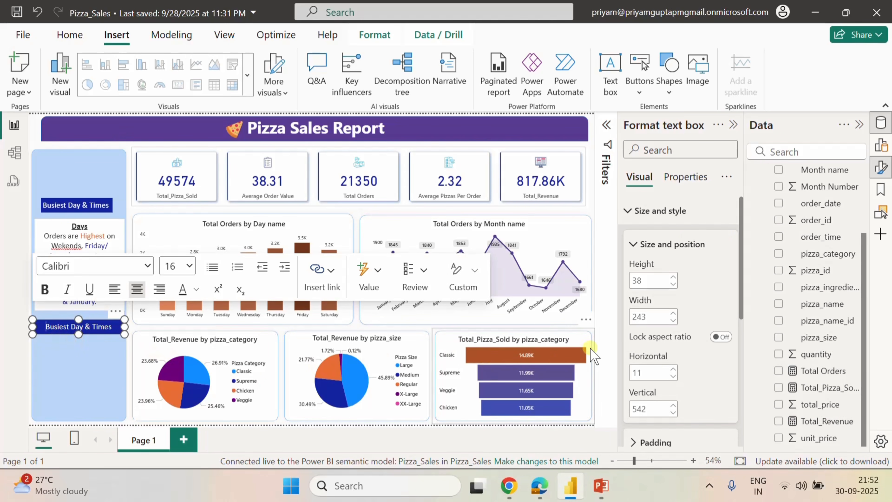
Replace the text of the duplicated heading below the notes with "Sales Performance".
click(96, 327)
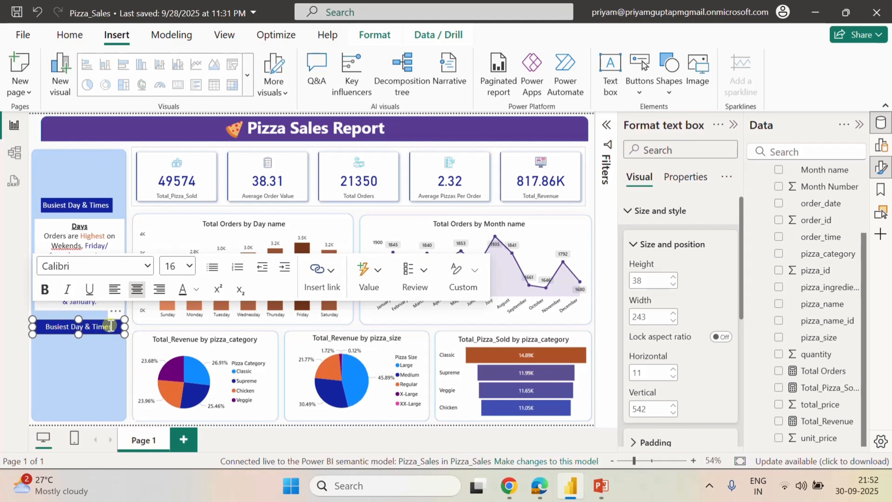
click(110, 326)
key(BackSpace)
key(BackSpace)
key(BackSpace)
key(BackSpace)
key(BackSpace)
key(BackSpace)
key(BackSpace)
key(BackSpace)
key(BackSpace)
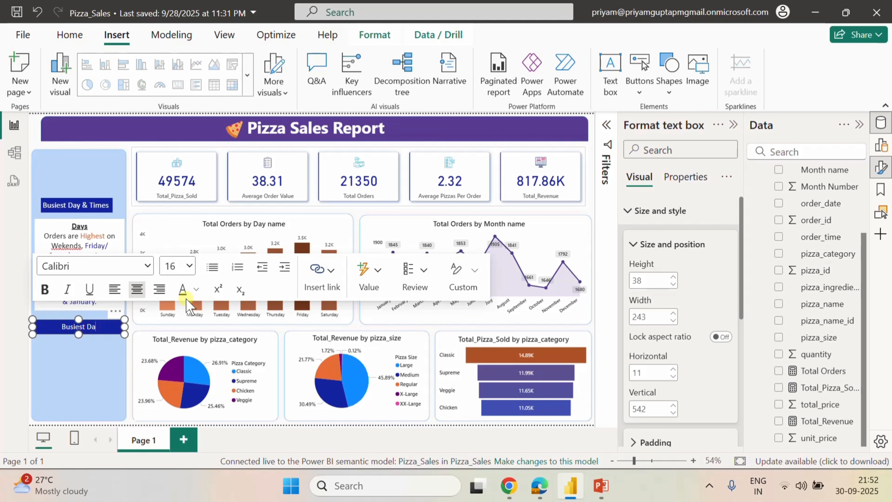
key(BackSpace)
key(BackSpace)
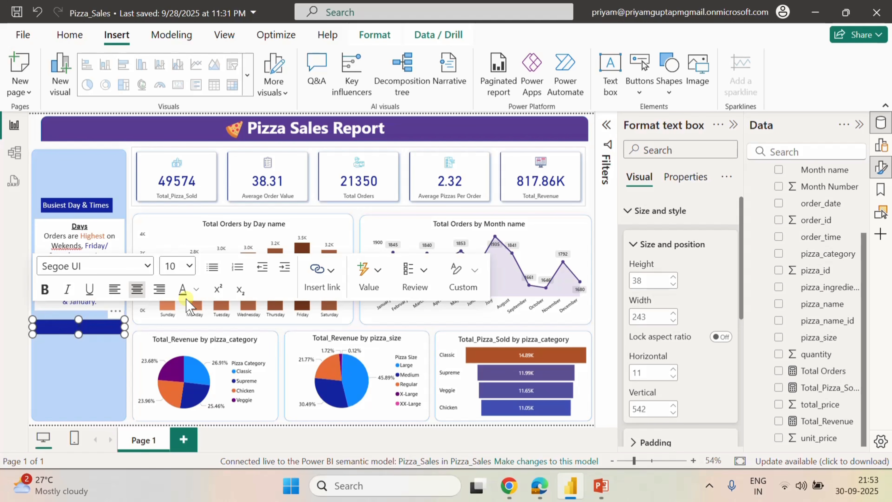
key(ctrl+z)
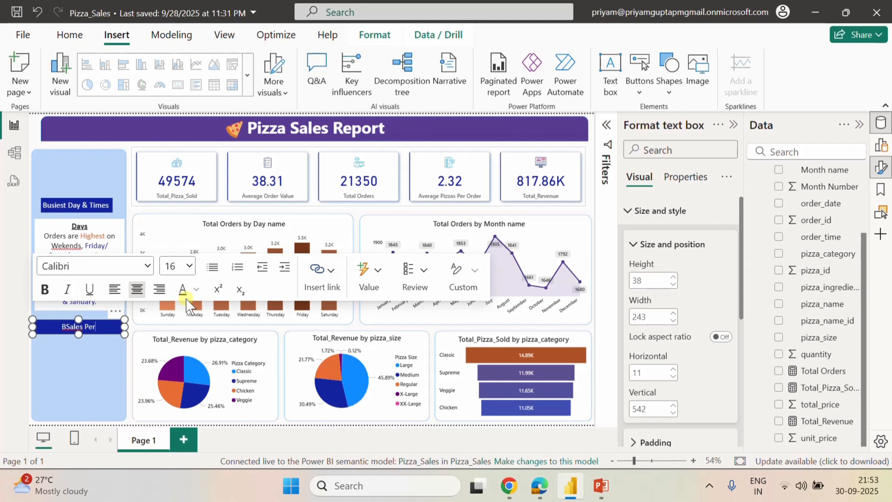
text(ormance)
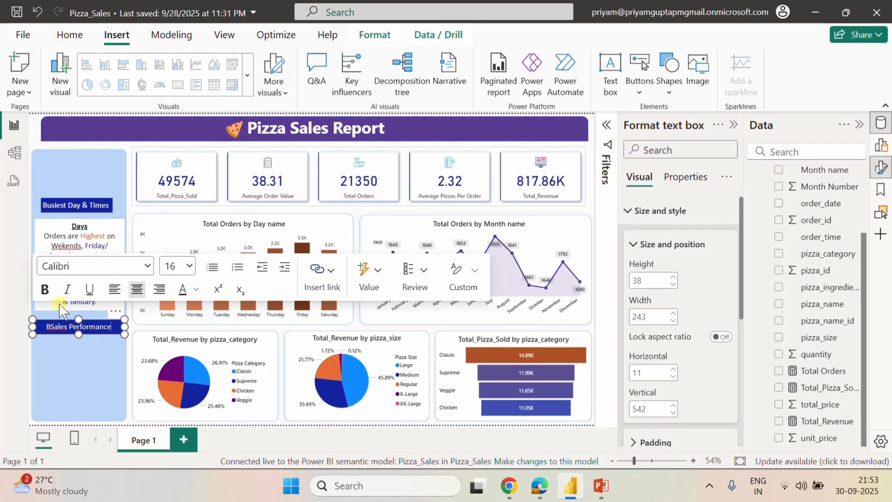
click(49, 327)
key(BackSpace)
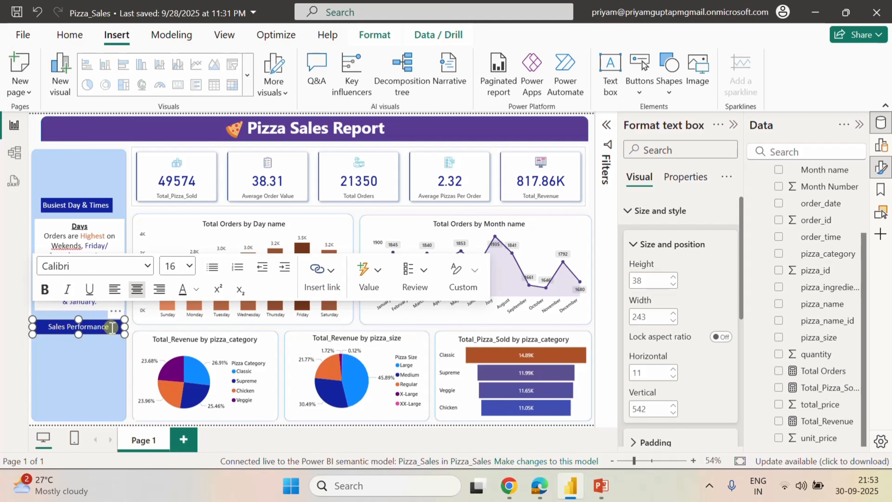
Set the font size of the "Sales Performance" heading to 18.
drag(112, 327, 34, 323)
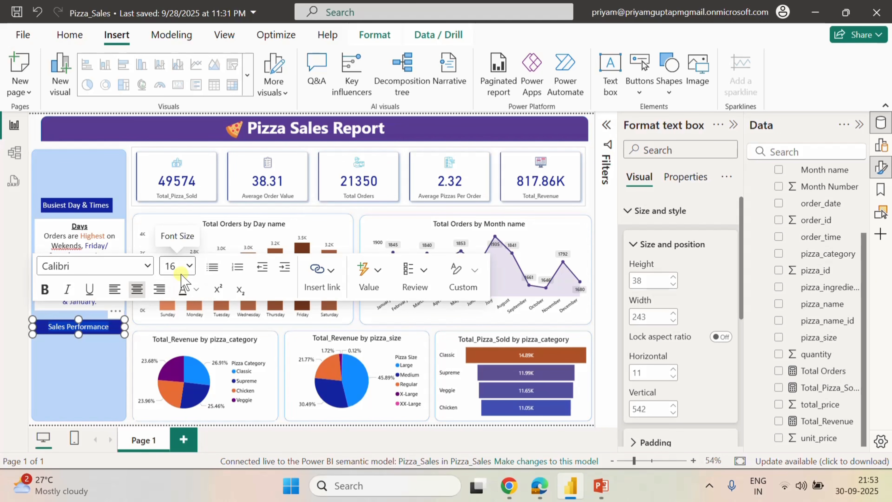
click(188, 267)
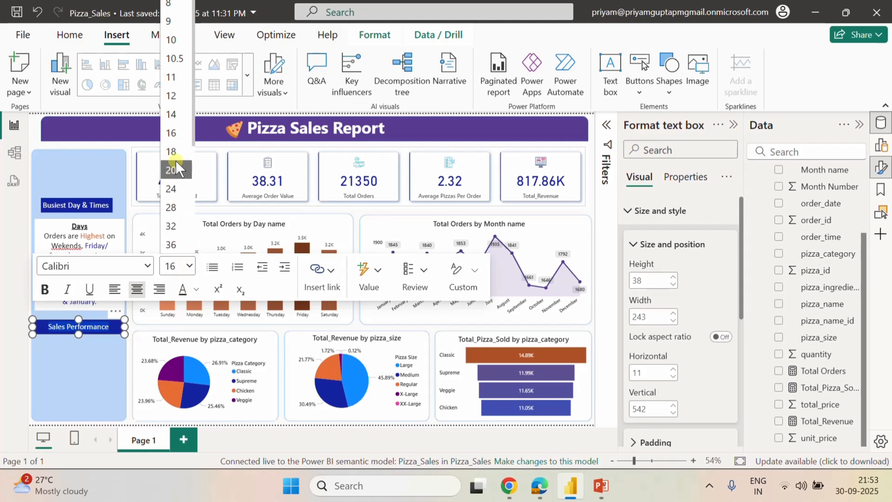
click(176, 159)
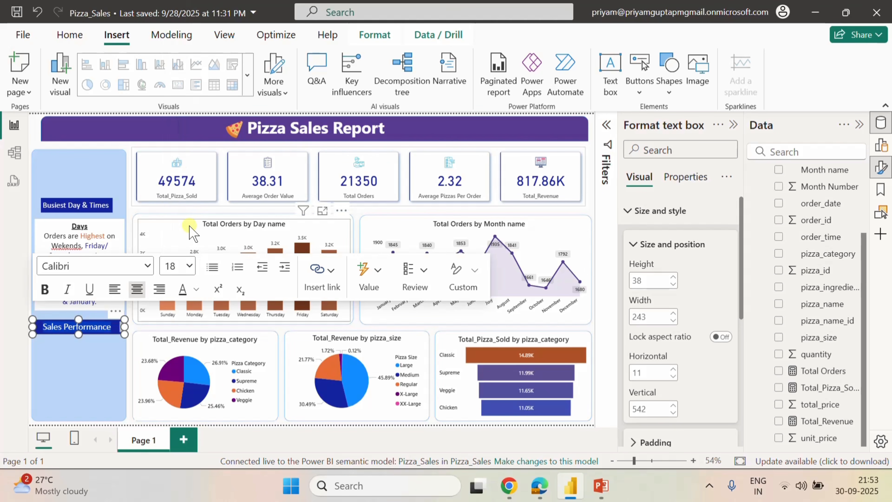
click(188, 267)
click(171, 170)
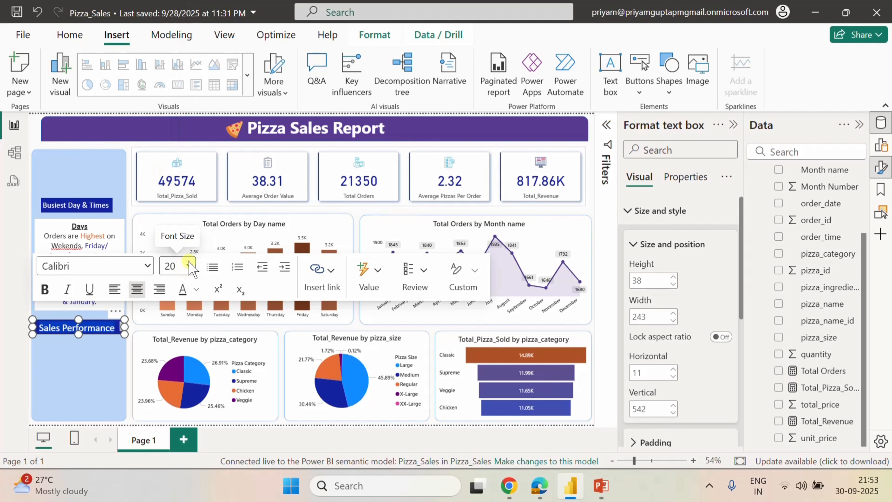
click(179, 266)
click(175, 152)
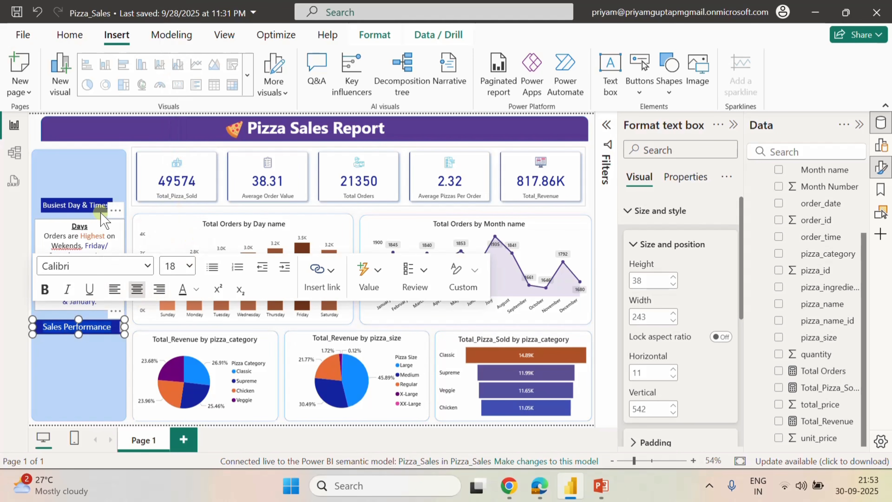
Set the font size of the "Sales Performance" heading to 16 to match the "Busiest Day & Times" heading.
click(92, 205)
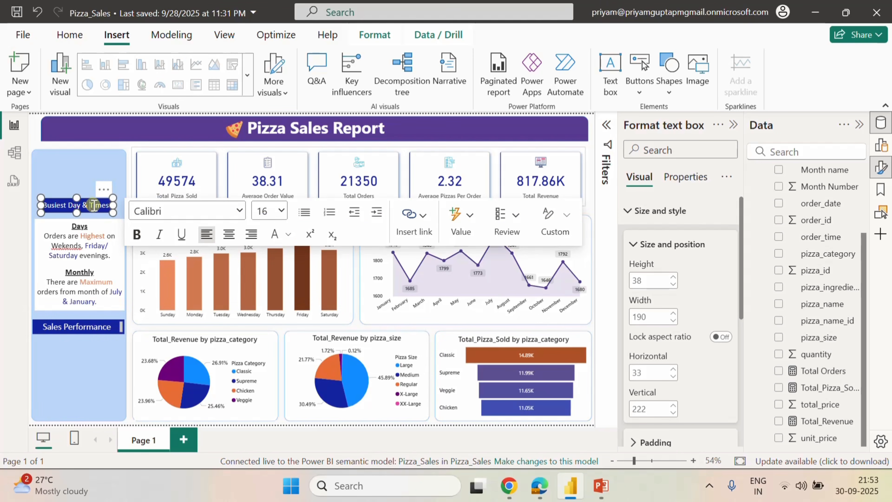
click(78, 334)
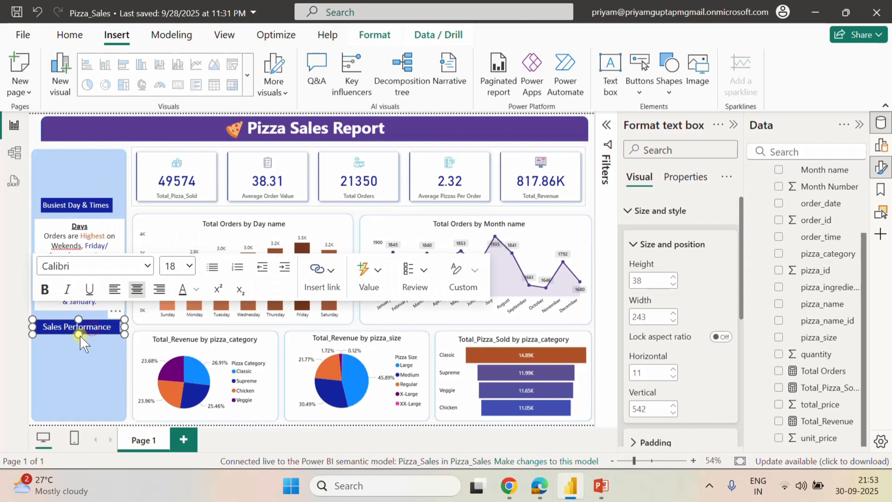
drag(78, 335, 80, 340)
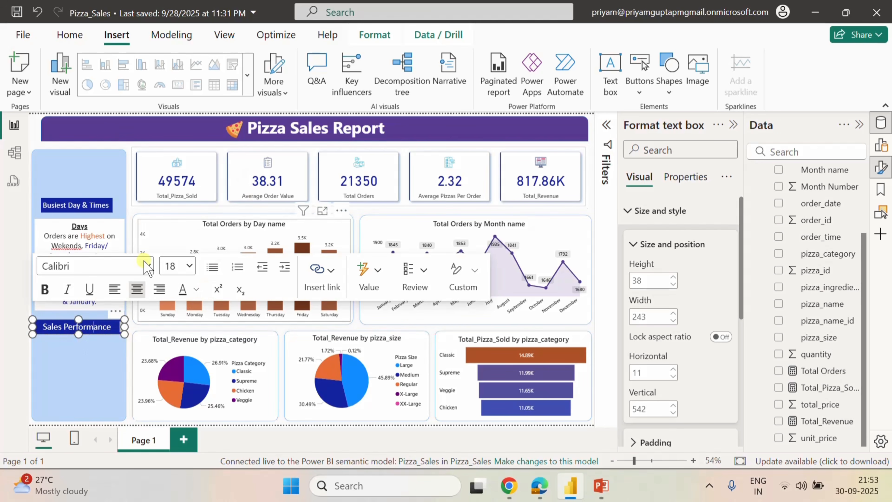
click(106, 327)
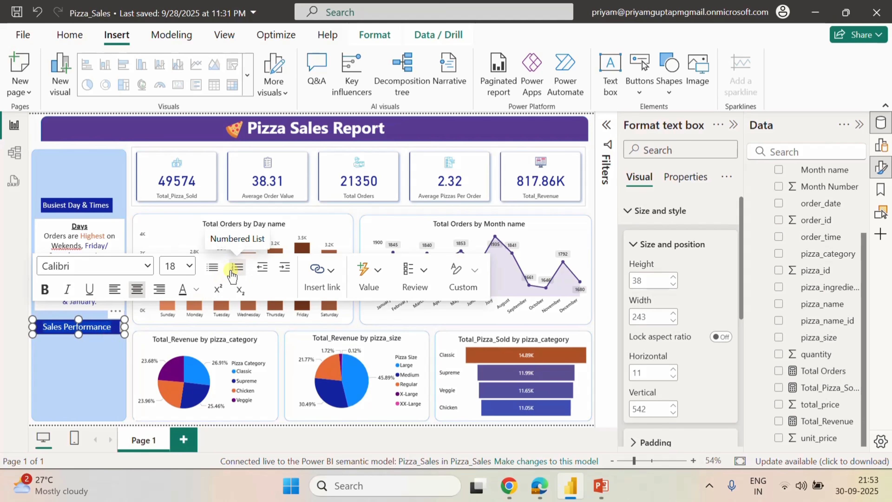
click(186, 269)
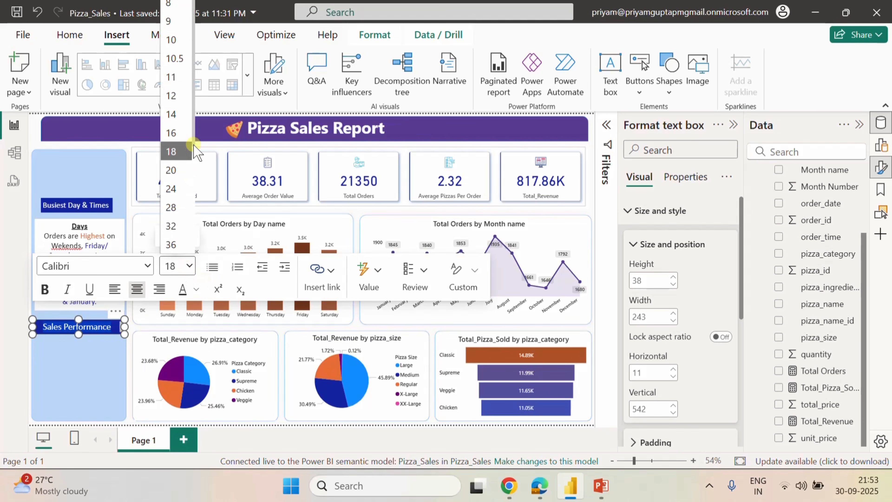
click(174, 267)
click(174, 267)
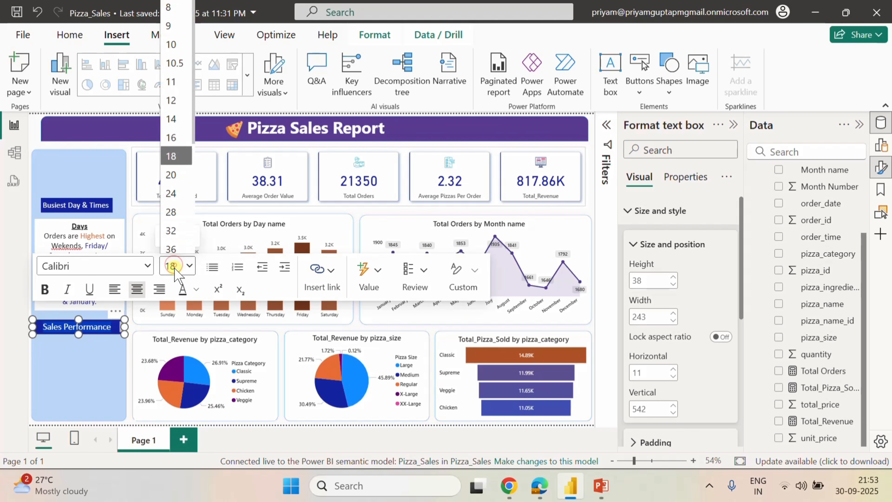
click(172, 138)
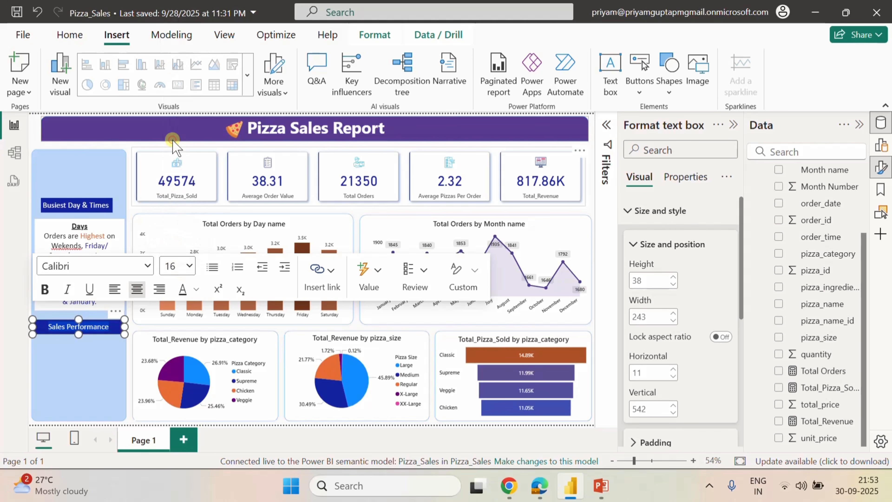
click(82, 339)
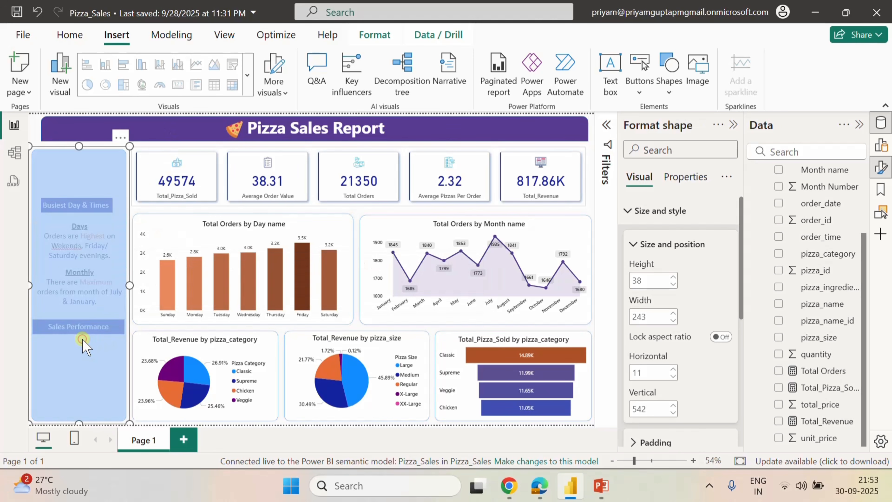
click(593, 213)
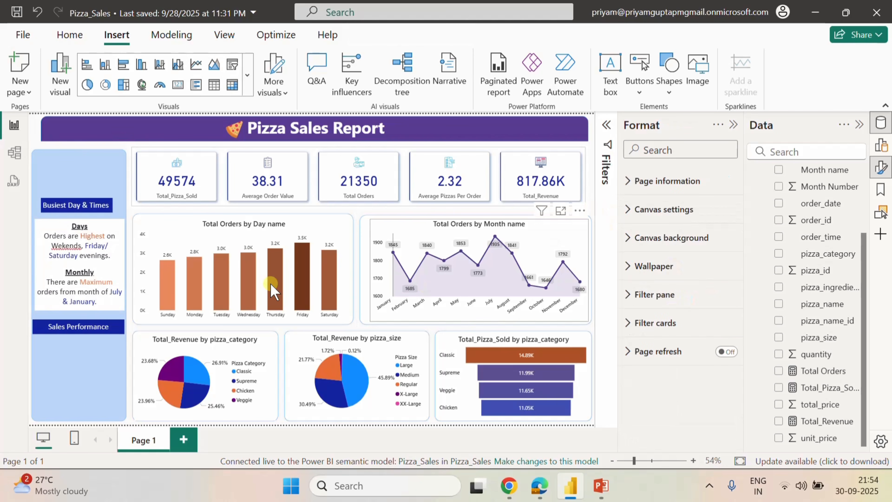
Widen the "Busiest Day & Times" heading box to 243, starting at horizontal 11, and center its text.
click(50, 207)
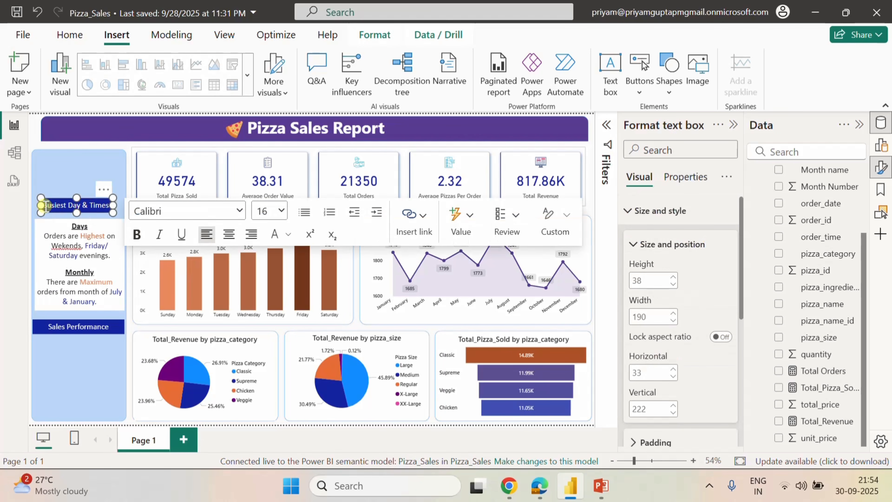
drag(41, 206, 33, 205)
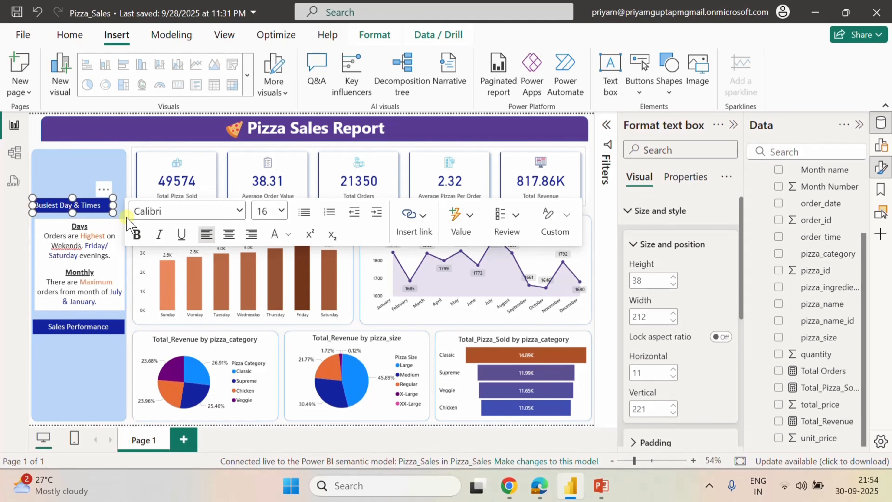
drag(116, 204, 123, 205)
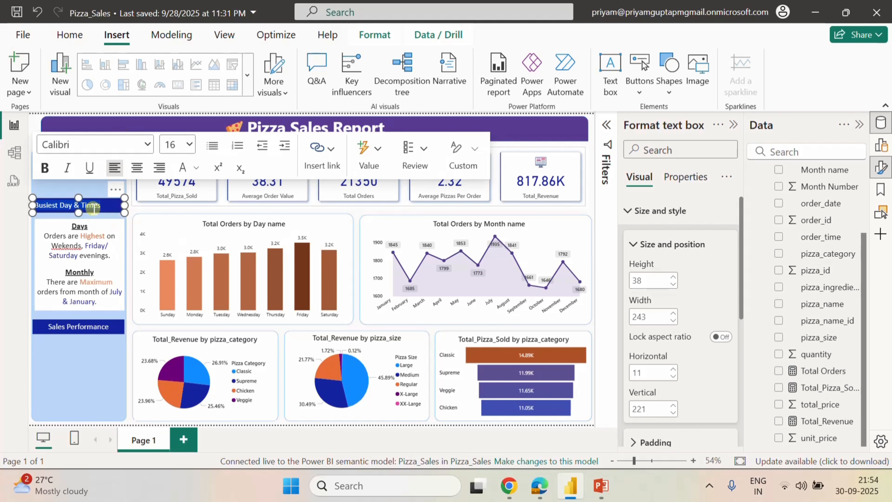
click(137, 167)
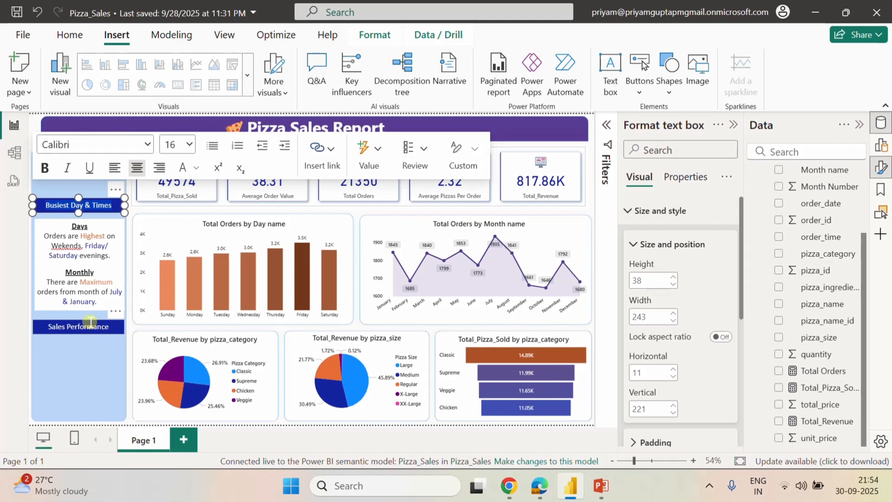
click(593, 174)
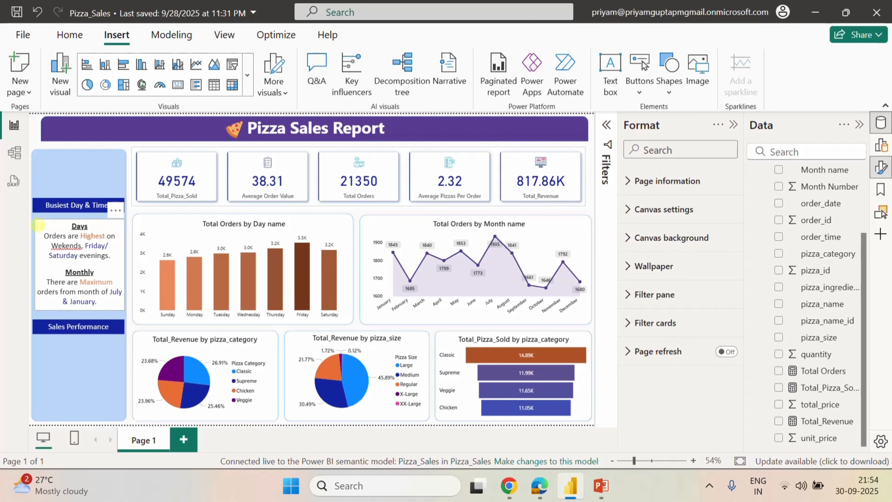
Resize the Days and Monthly notes box to width 243 and height 234, at horizontal 11 and vertical 260 under its heading.
click(90, 222)
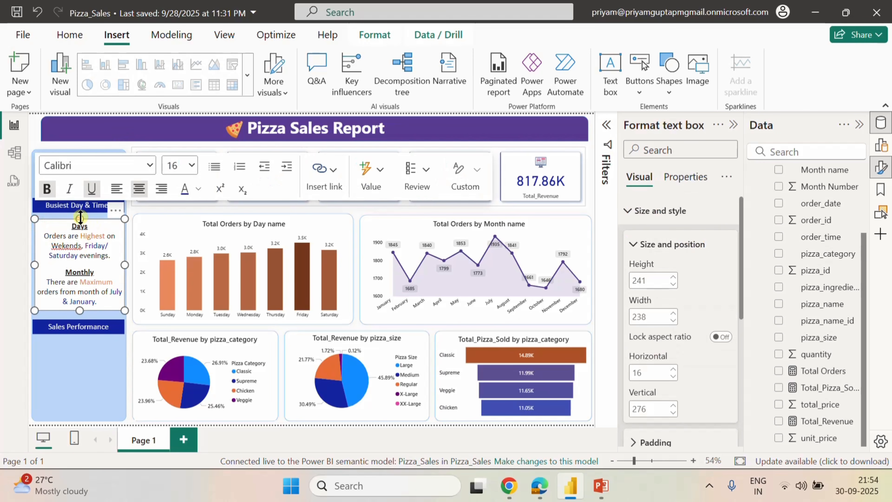
drag(80, 218, 80, 212)
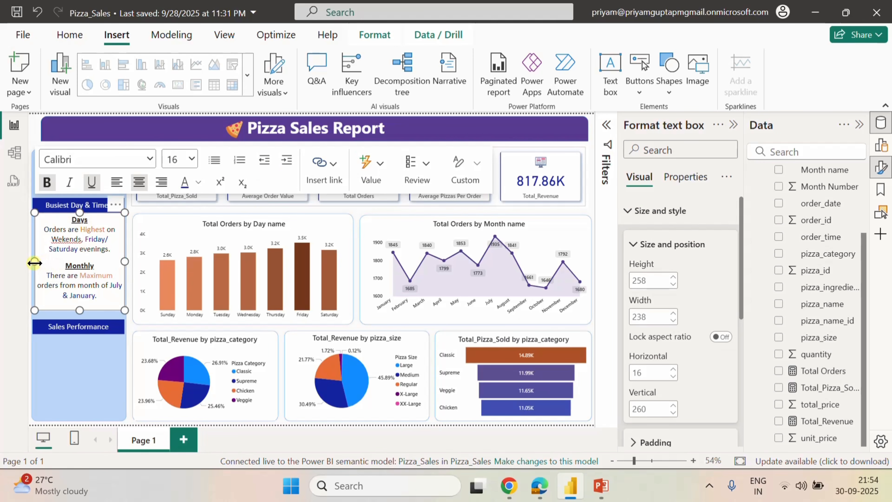
drag(34, 262, 27, 263)
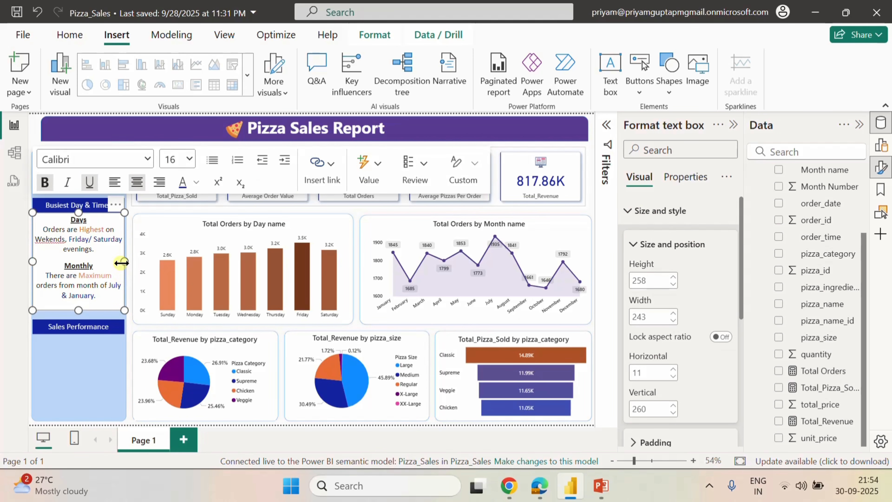
drag(78, 310, 77, 300)
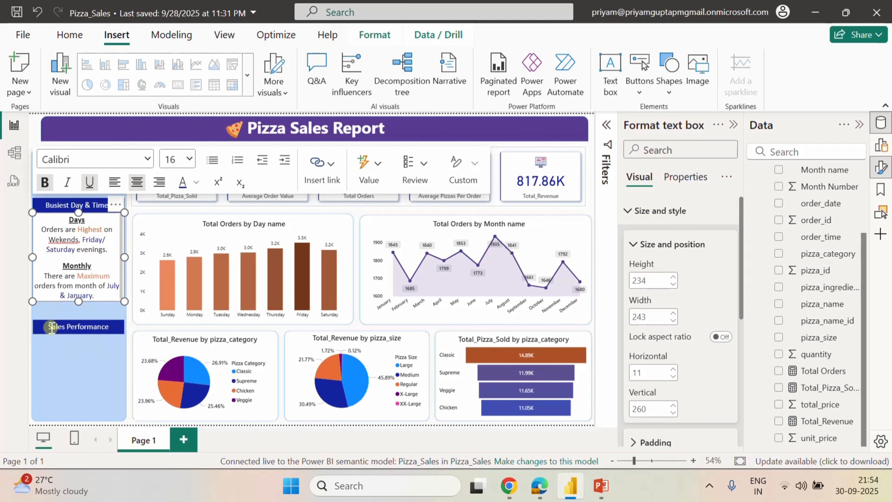
Move the "Sales Performance" heading up to vertical 522.
click(36, 330)
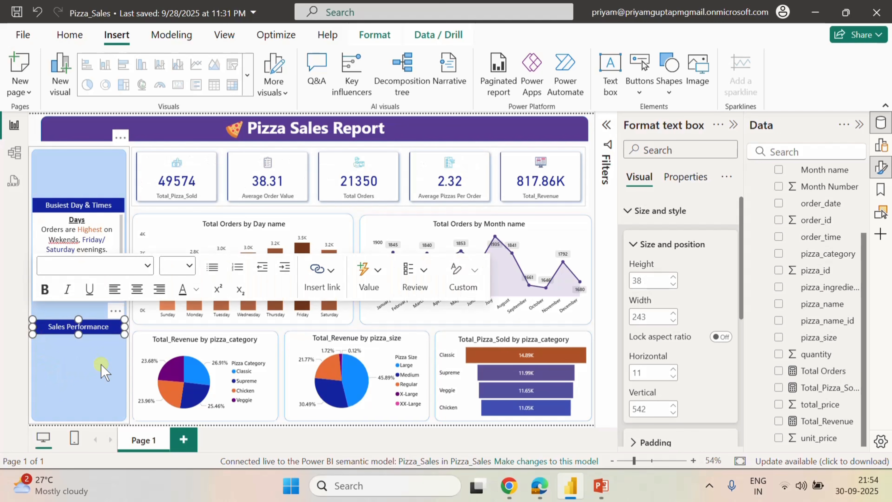
key(Up)
key(Up)
key(Up)
key(Up)
key(Up)
key(Up)
key(Up)
key(Up)
key(Up)
key(Up)
key(Up)
key(Up)
key(Up)
key(Up)
key(Up)
key(Up)
key(Up)
key(Up)
key(Up)
key(Up)
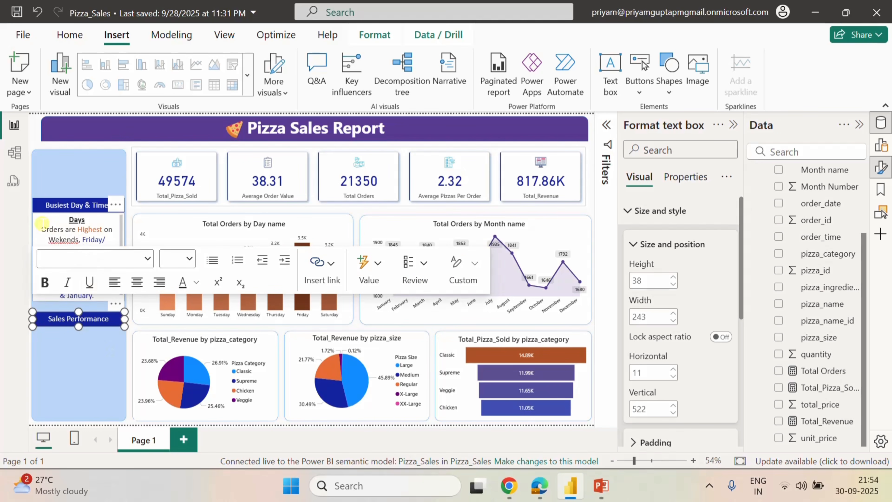
click(597, 211)
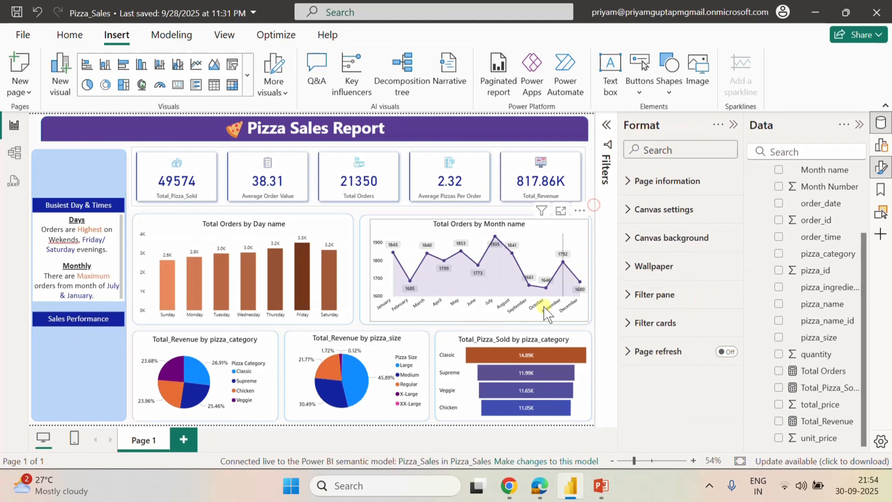
Duplicate the Days and Monthly notes box and place the copy below "Sales Performance" at horizontal 12 and vertical 561.
click(36, 216)
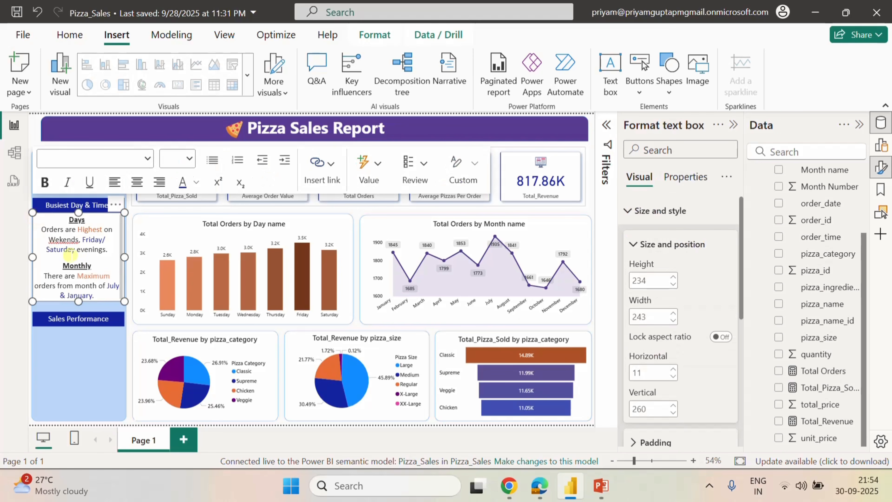
click(591, 210)
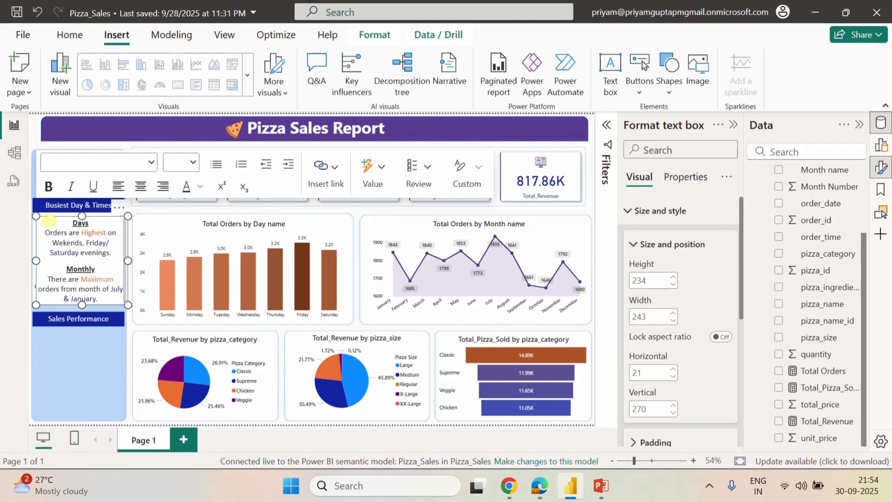
drag(46, 220, 44, 330)
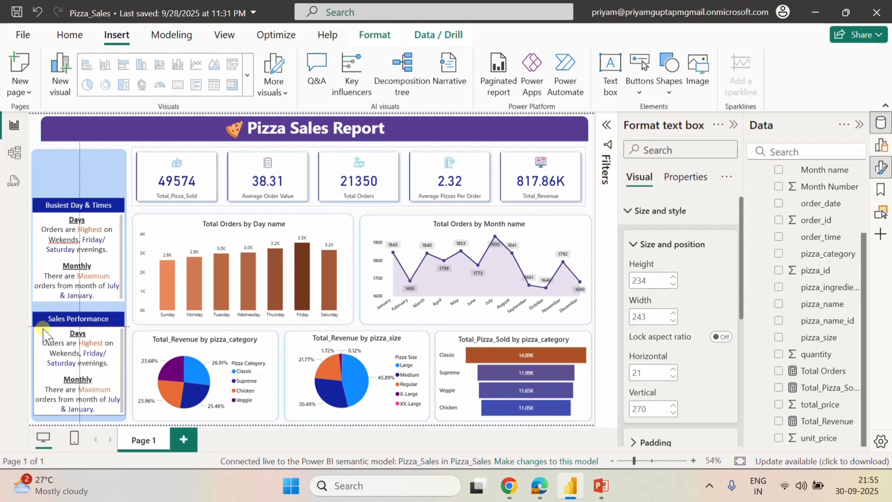
drag(45, 336, 44, 330)
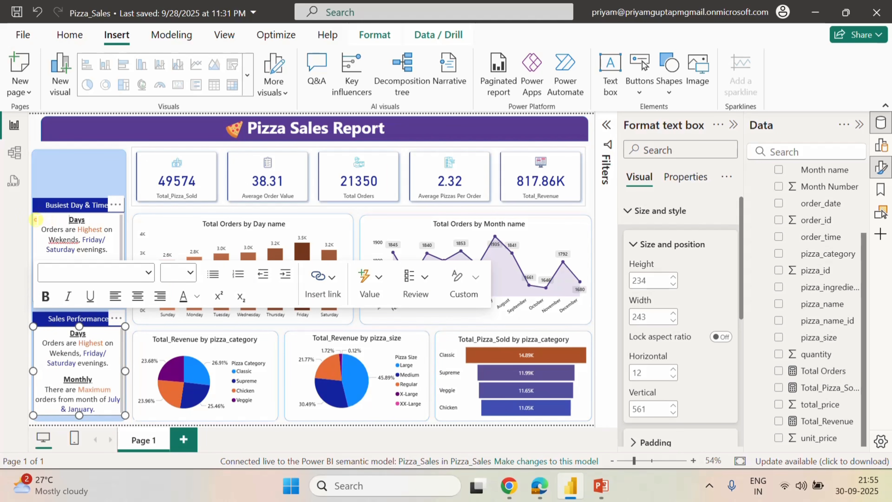
Increase the height of the original notes box to 241 and of its copy under "Sales Performance" to 245.
click(35, 220)
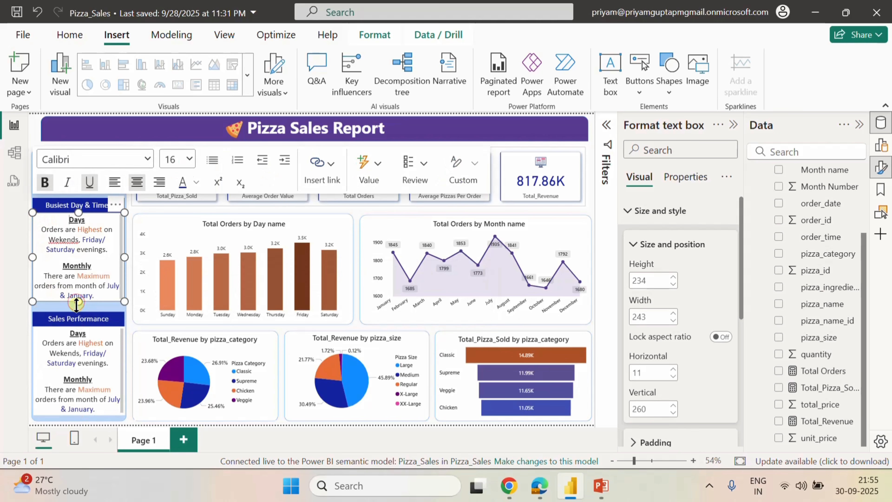
drag(76, 301, 76, 304)
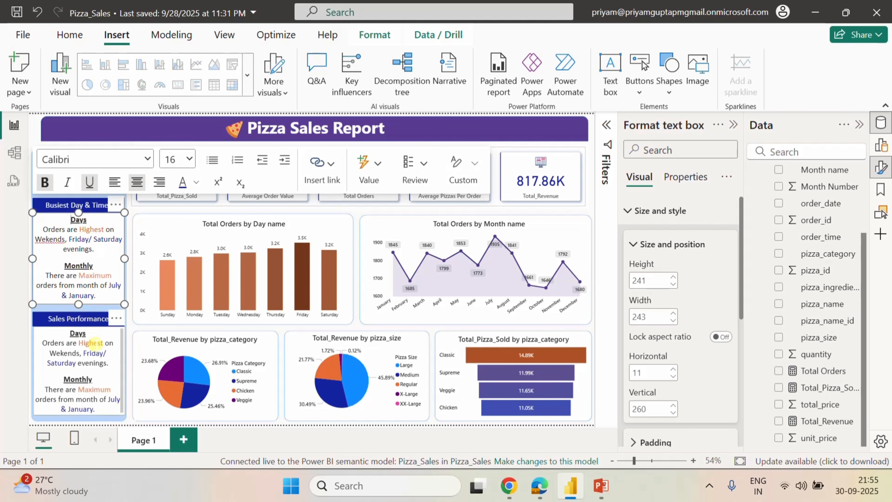
click(37, 409)
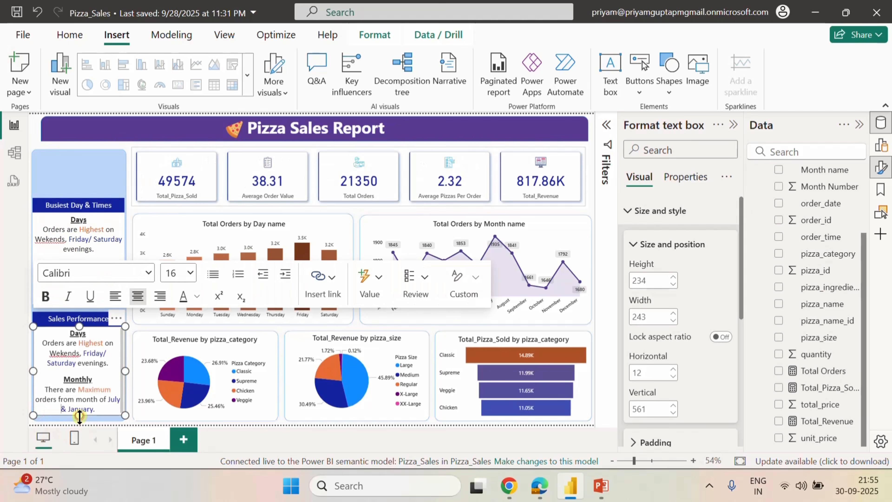
drag(80, 416, 80, 420)
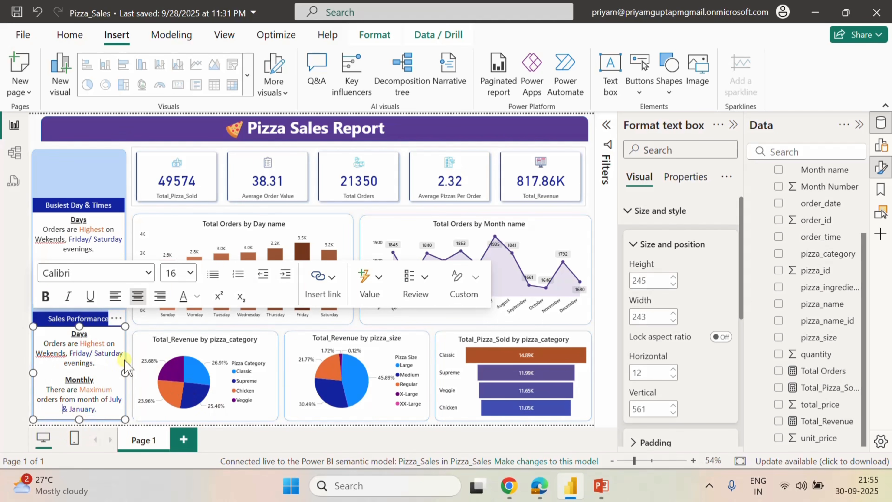
click(591, 214)
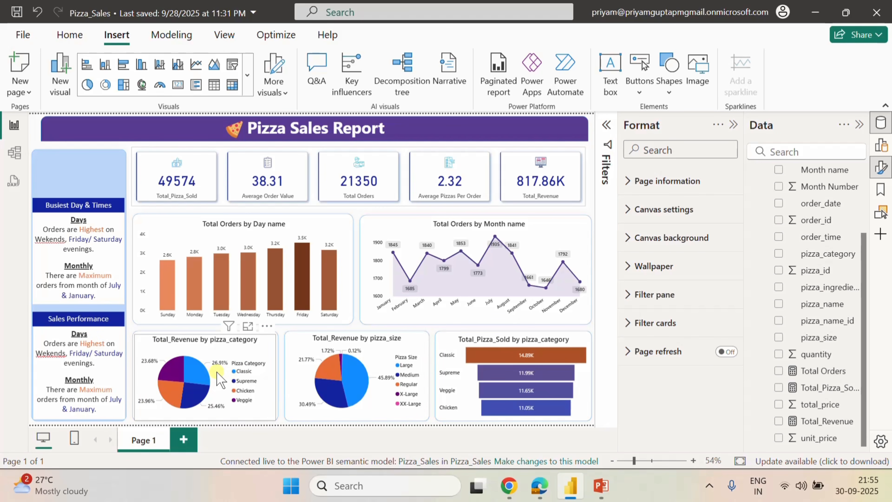
Replace the "Days" subheading in the notes box under "Sales Performance" with "Category", keeping its bold underlined format.
mouse_move(205, 380)
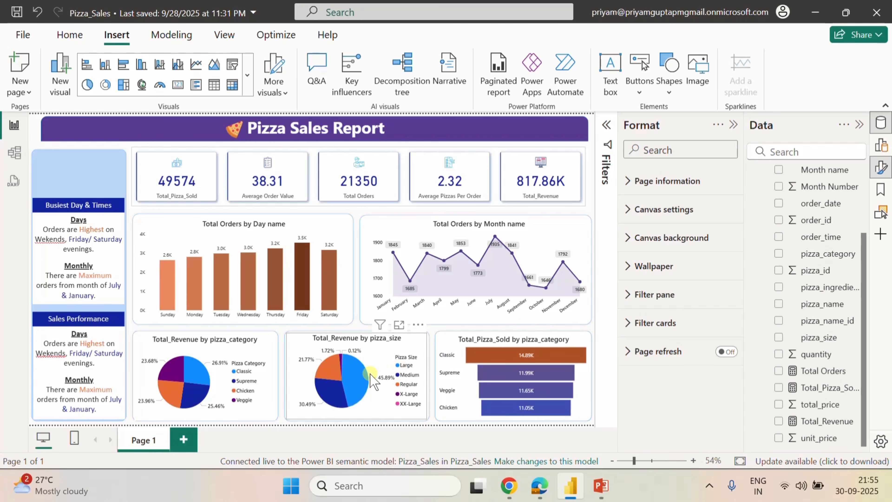
mouse_move(368, 380)
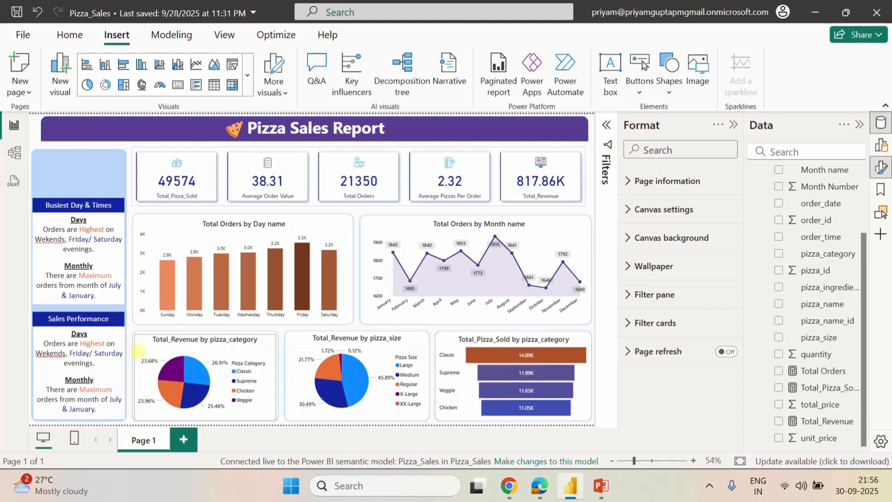
click(99, 339)
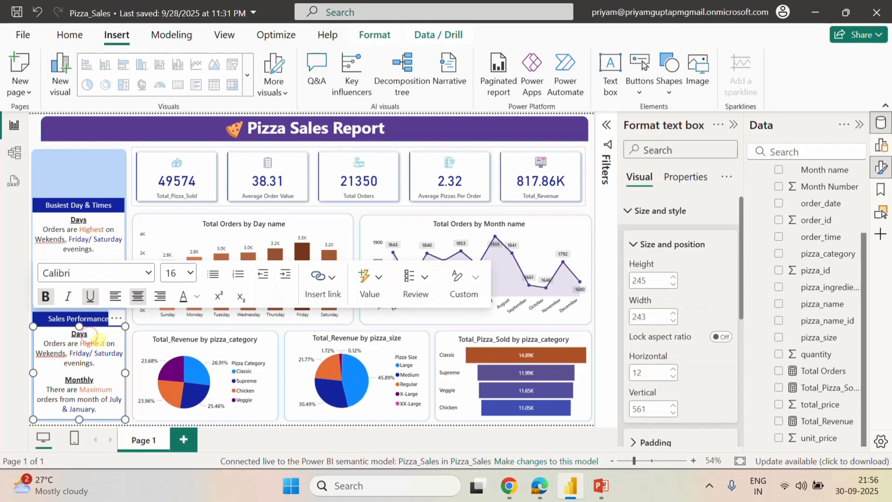
key(BackSpace)
key(BackSpace)
key(BackSpace)
key(BackSpace)
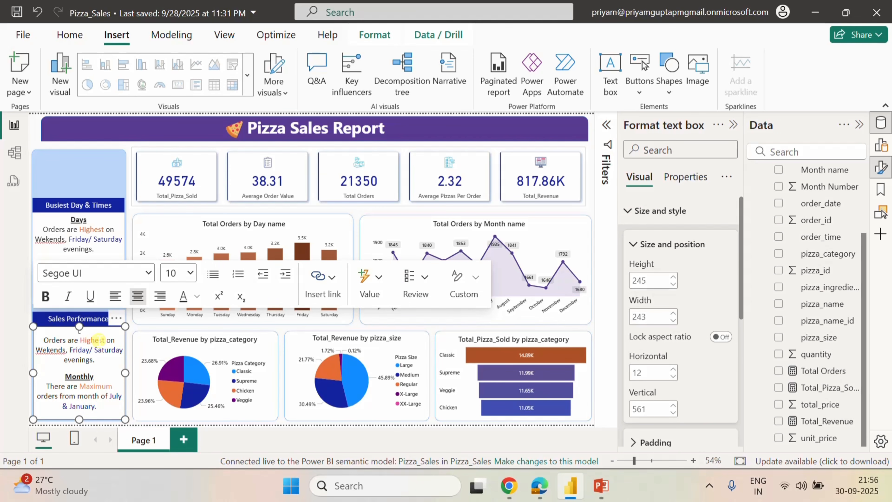
key(ctrl+z)
key(BackSpace)
key(BackSpace)
key(BackSpace)
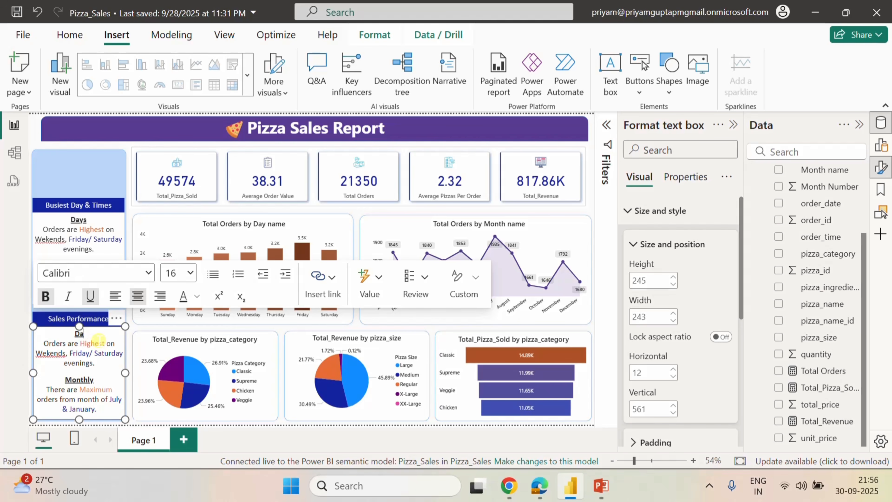
text(Category)
key(Left)
key(Left)
key(Left)
key(Left)
key(Left)
key(Left)
key(Left)
key(BackSpace)
Replace the "Monthly" subheading in the same notes box with "Sales", keeping its bold underlined format.
click(93, 381)
key(BackSpace)
key(BackSpace)
key(BackSpace)
key(BackSpace)
key(BackSpace)
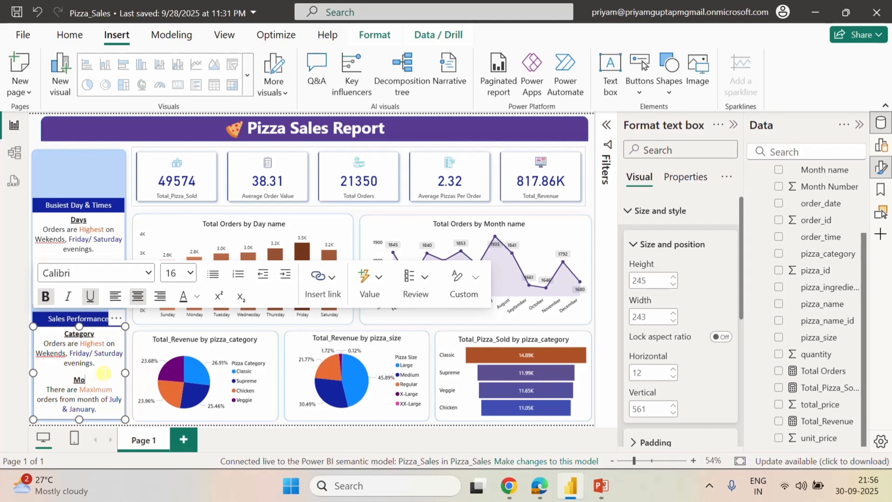
key(BackSpace)
key(BackSpace)
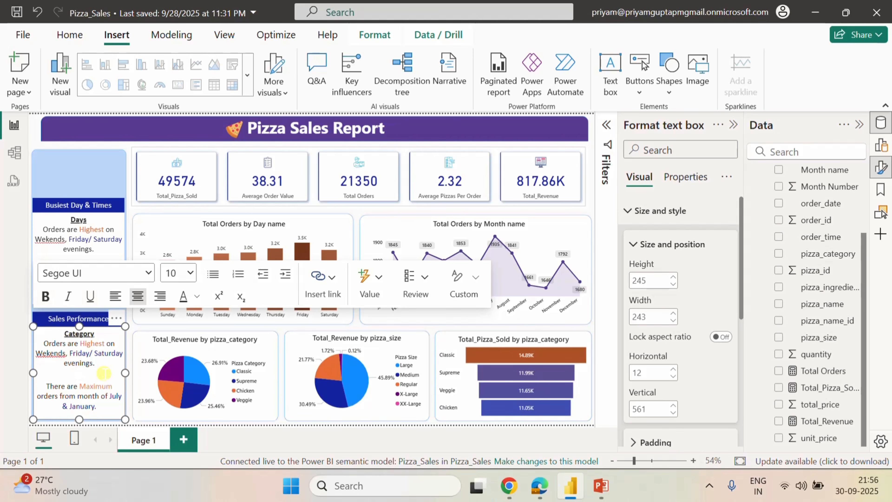
key(ctrl+z)
key(BackSpace)
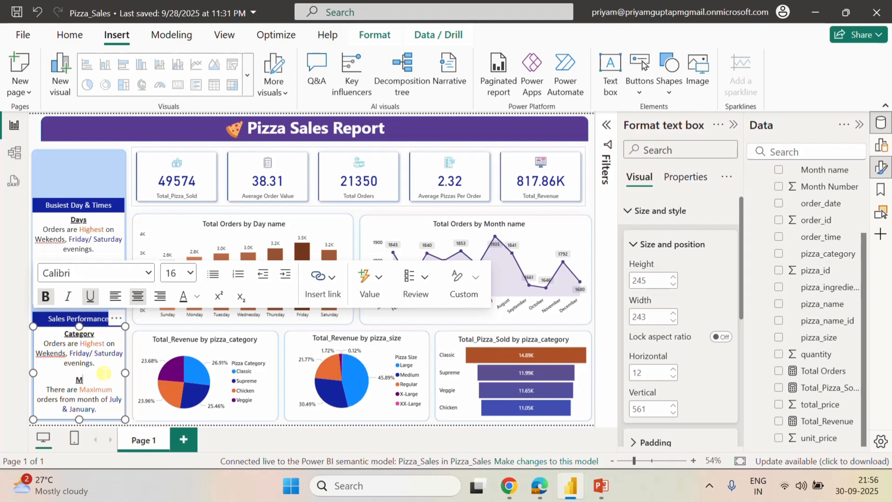
text(Sales)
key(BackSpace)
Replace the note under "Category" with "Classic Category contributes to Maximun Sales and Total Orders.".
click(62, 342)
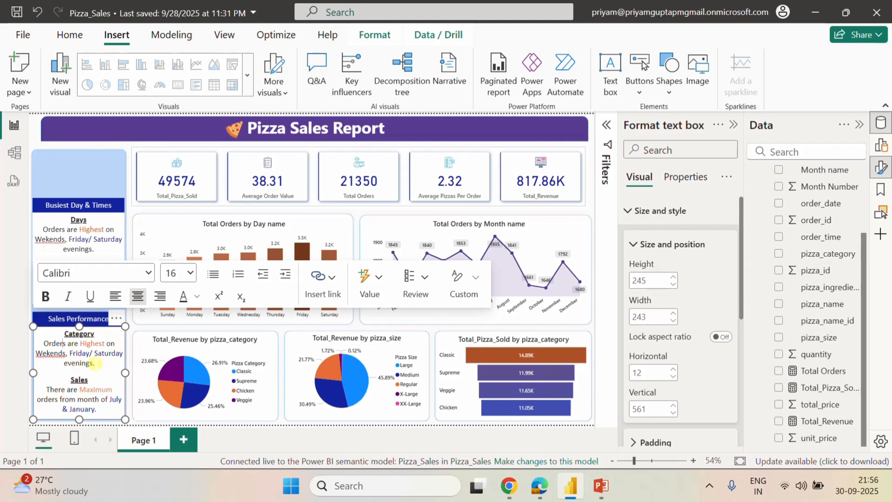
drag(95, 363, 38, 346)
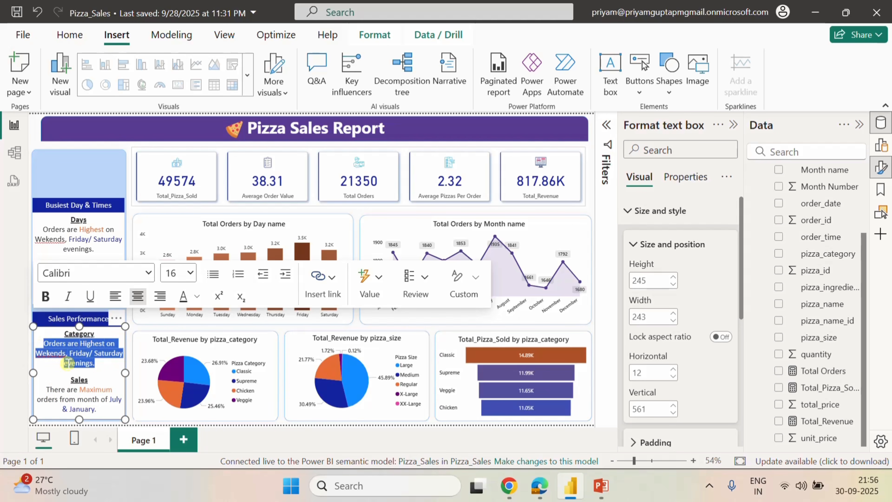
click(72, 343)
drag(95, 363, 66, 343)
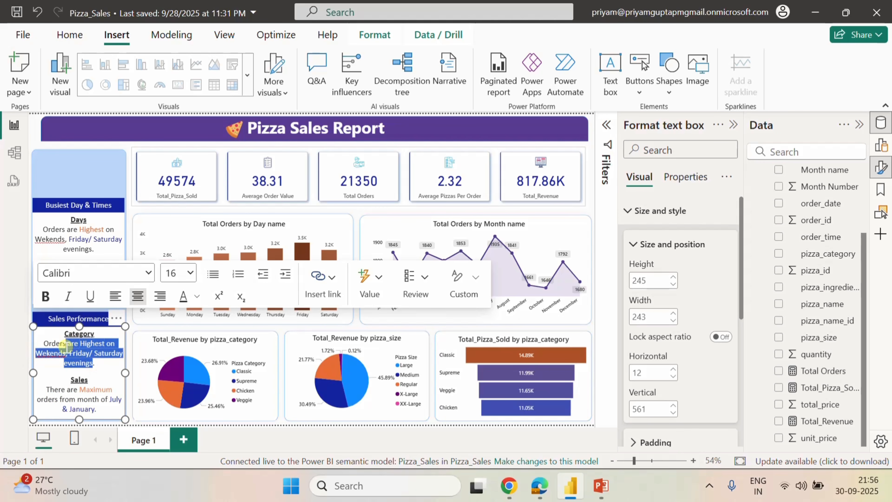
key(BackSpace)
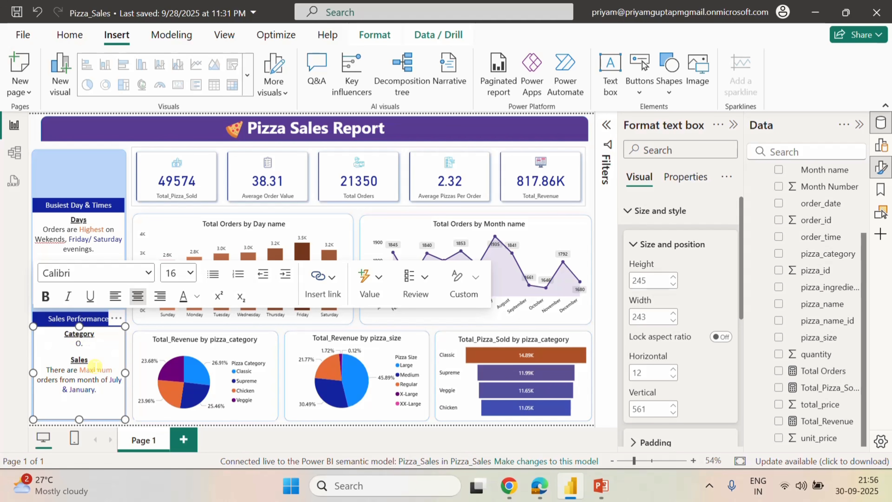
text(lassic Category cont)
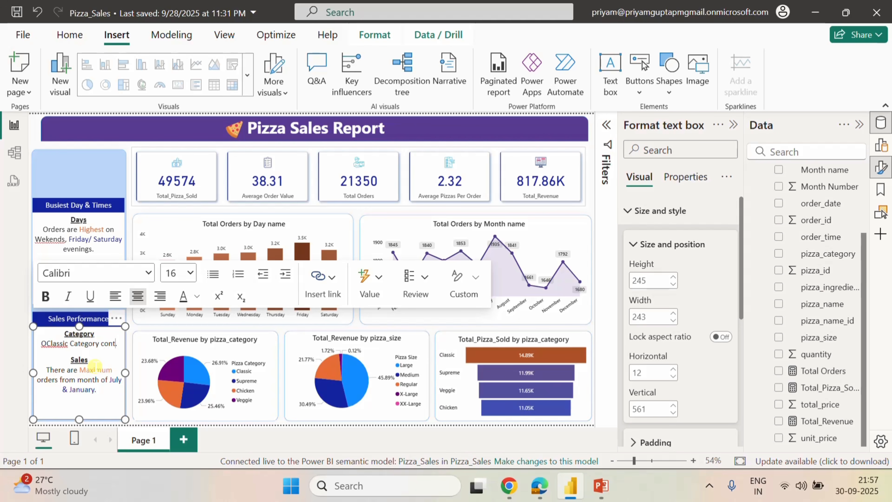
text(ribu)
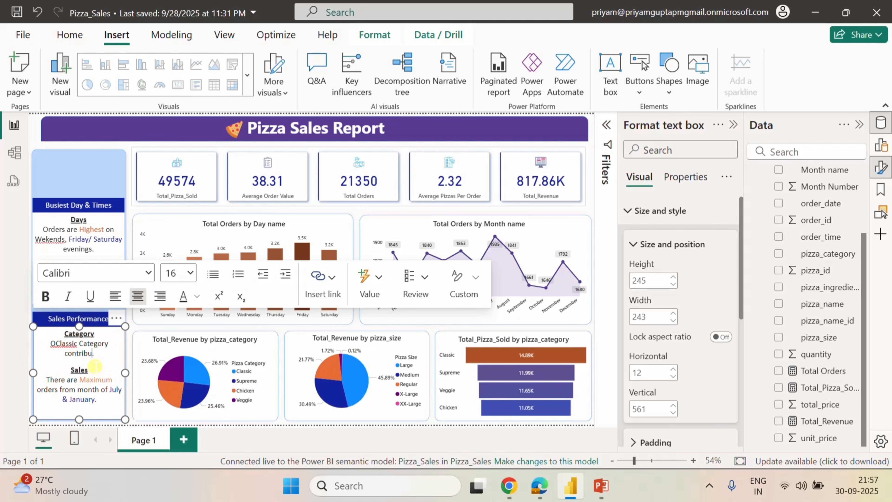
text(tes to Maximun )
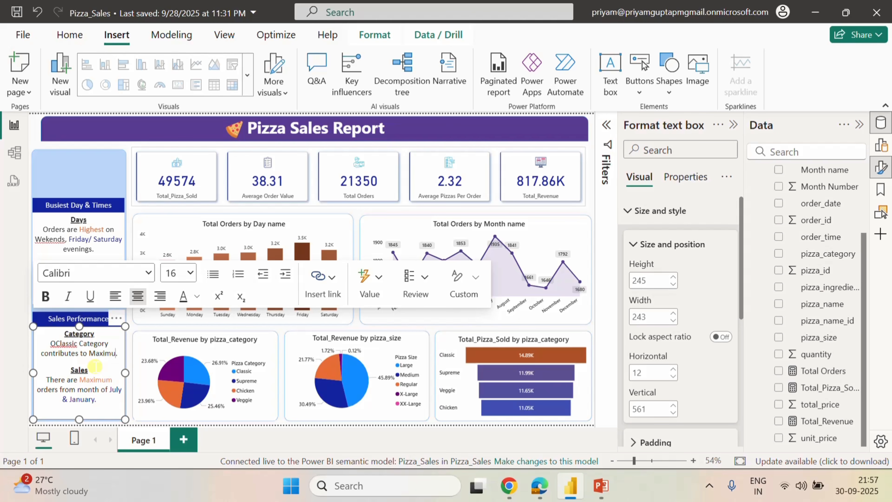
text(Sa)
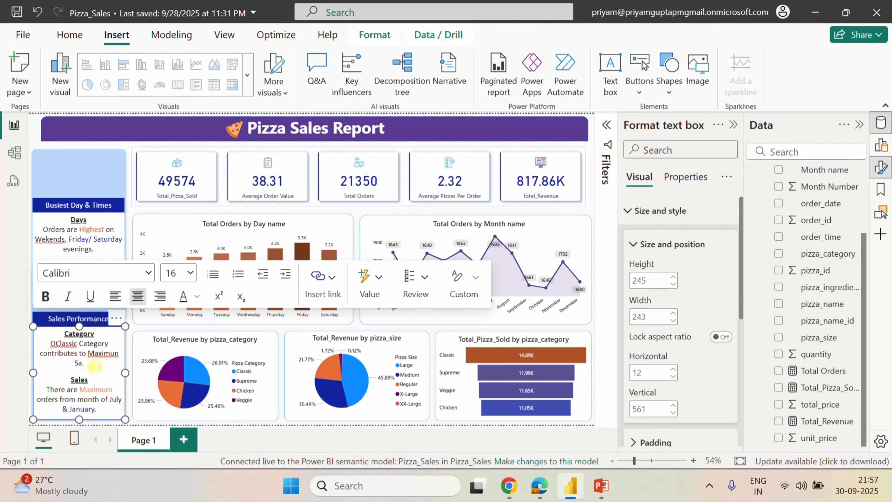
text(les and Toial Orders)
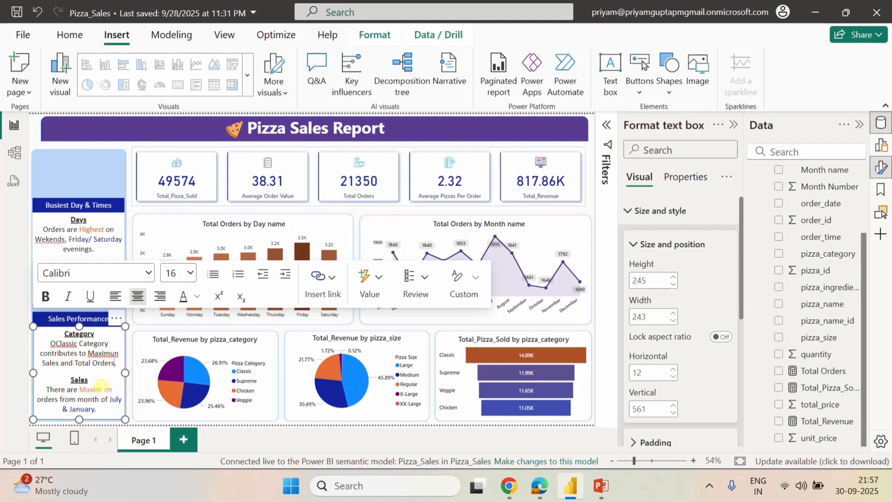
Delete "July & January." from the end of the note under the "Sales" subheading.
click(96, 409)
key(BackSpace)
key(BackSpace)
key(BackSpace)
key(BackSpace)
key(BackSpace)
key(BackSpace)
key(BackSpace)
key(BackSpace)
key(BackSpace)
key(BackSpace)
key(BackSpace)
key(BackSpace)
key(BackSpace)
key(BackSpace)
key(BackSpace)
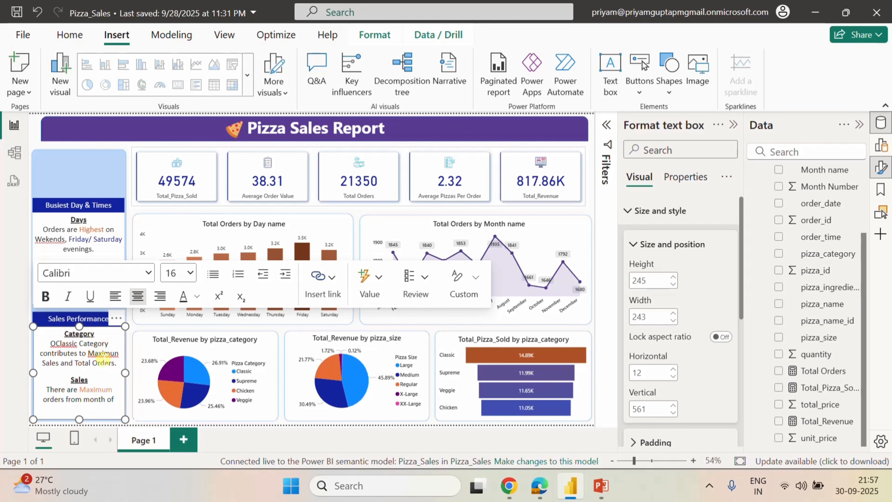
right_click(99, 352)
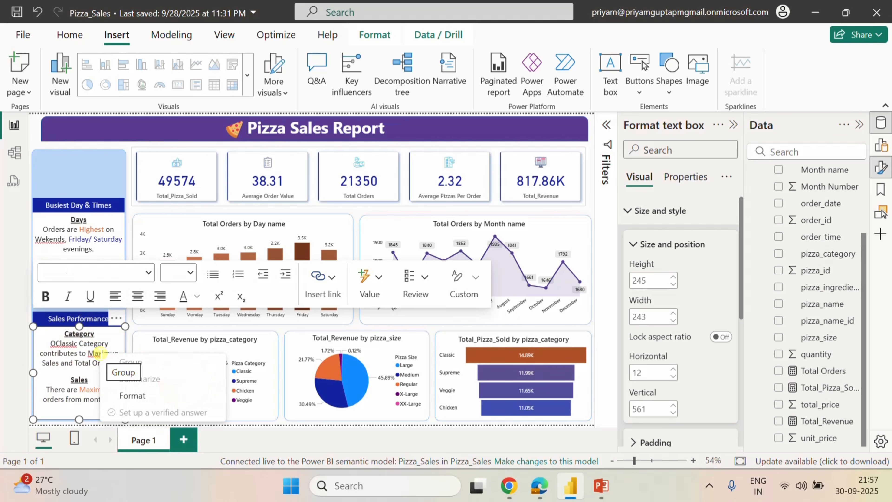
click(96, 355)
click(96, 355)
right_click(95, 353)
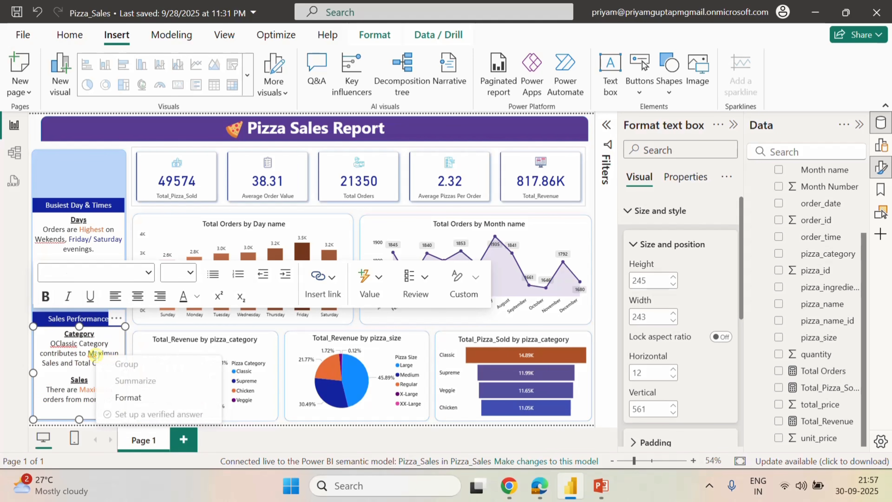
Remove the stray "O" in front of "Classic Category" in the Category note.
click(57, 346)
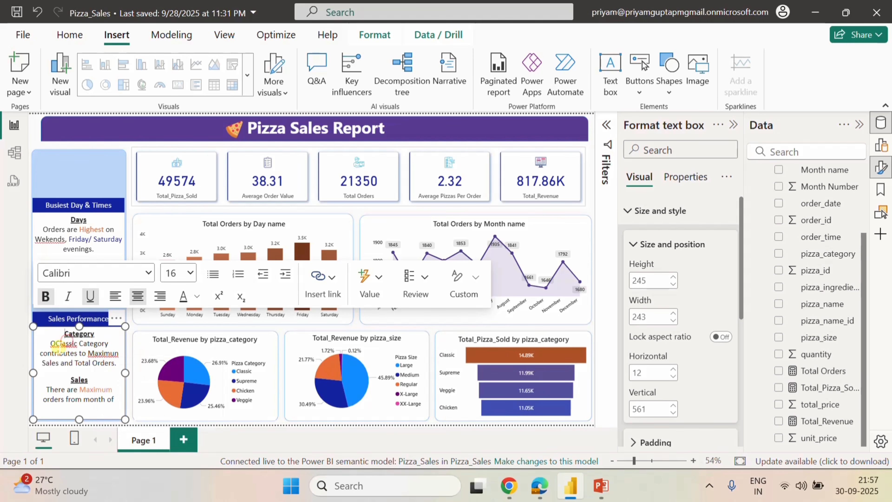
click(55, 344)
key(BackSpace)
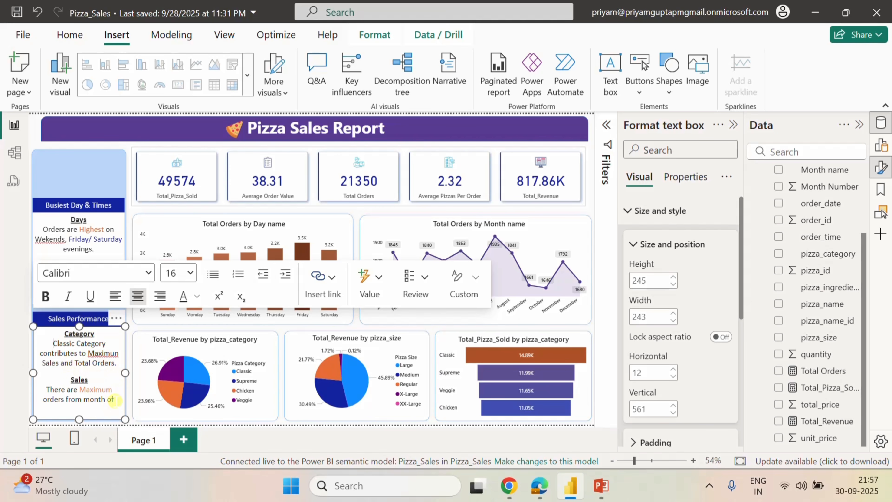
Replace the remaining note under "Sales" with "Large Size Pizza contributes to Maximum Sales." and remove the leftover first letter.
drag(113, 399, 58, 392)
key(BackSpace)
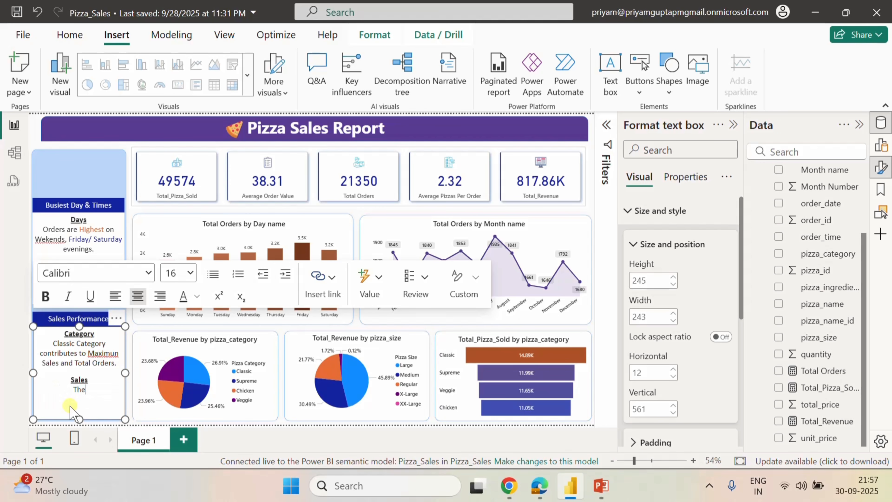
key(BackSpace)
key(BackSpace)
text(Large Size Pizza cont)
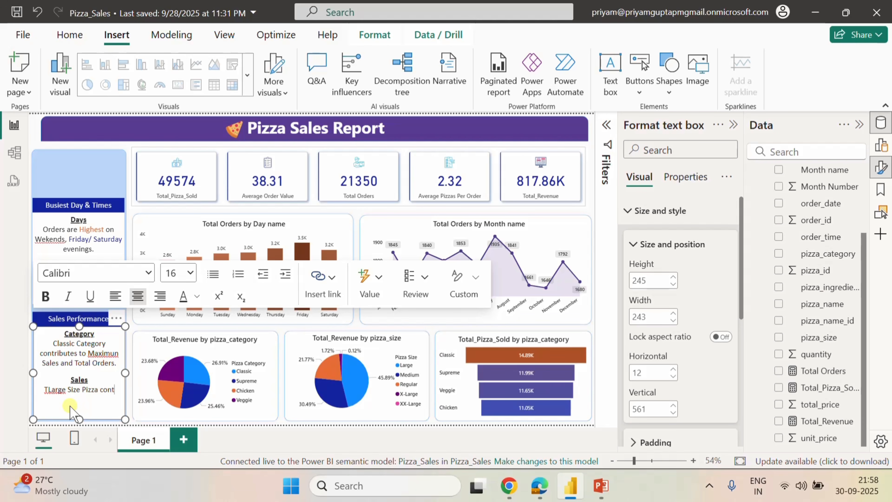
text(ribu)
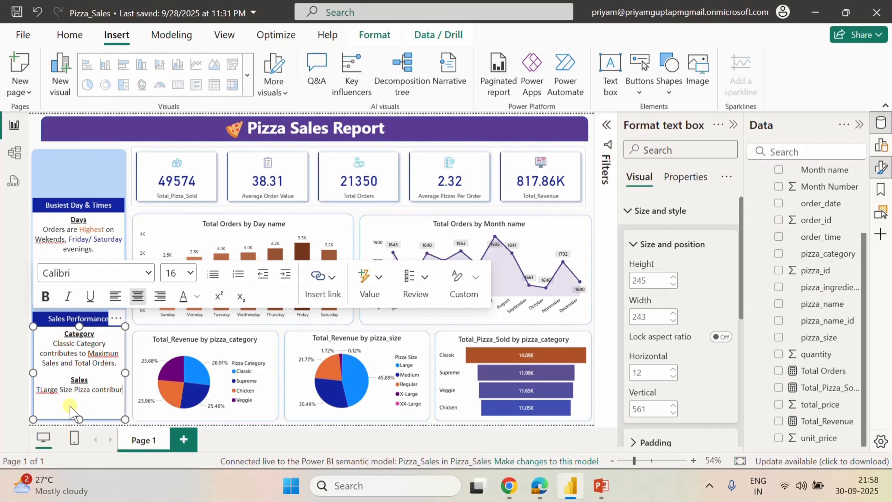
text(tes )
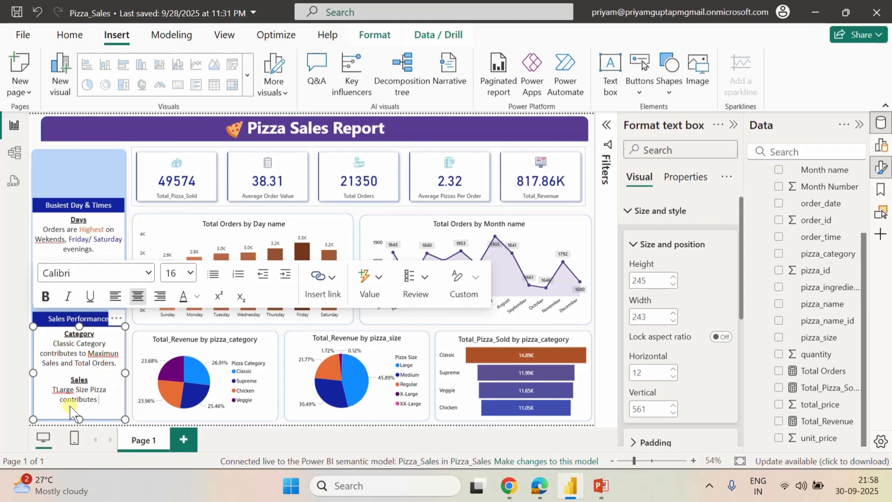
text(to M)
text(aximum Sales.)
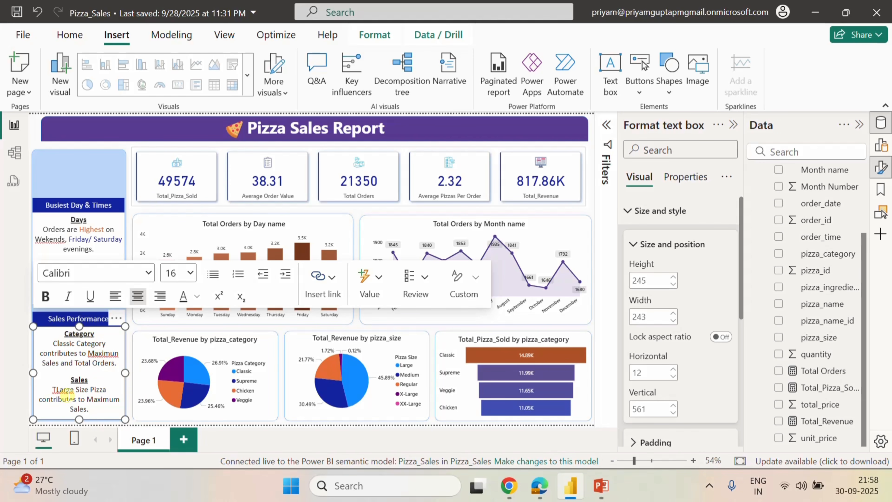
key(BackSpace)
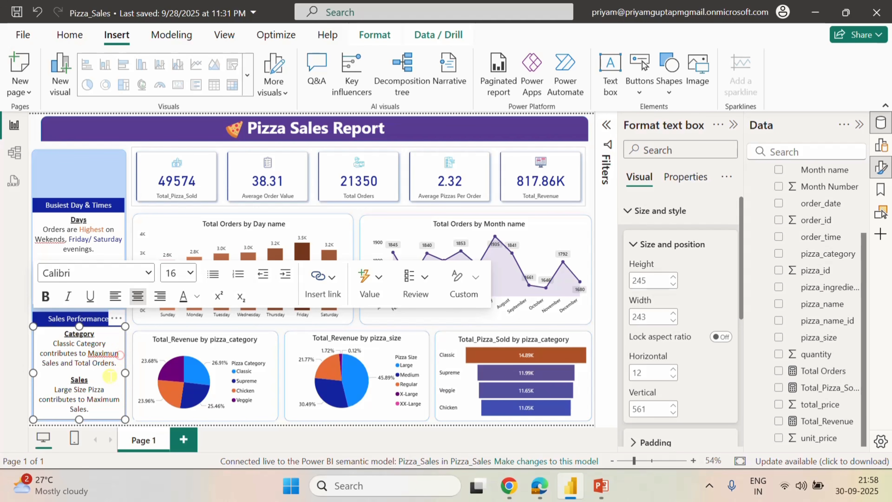
Correct the misspelled "Maximun" in the Category note to "Maximum", keeping the space before "Sales".
key(BackSpace)
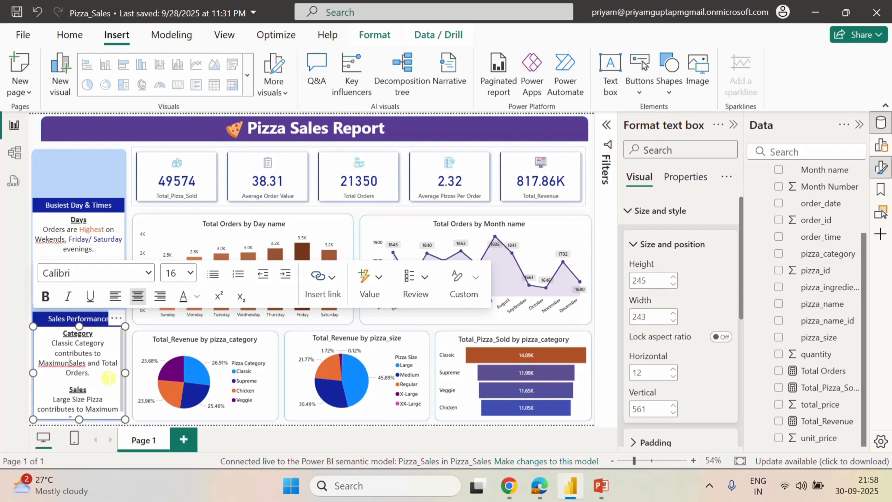
key(BackSpace)
text(m)
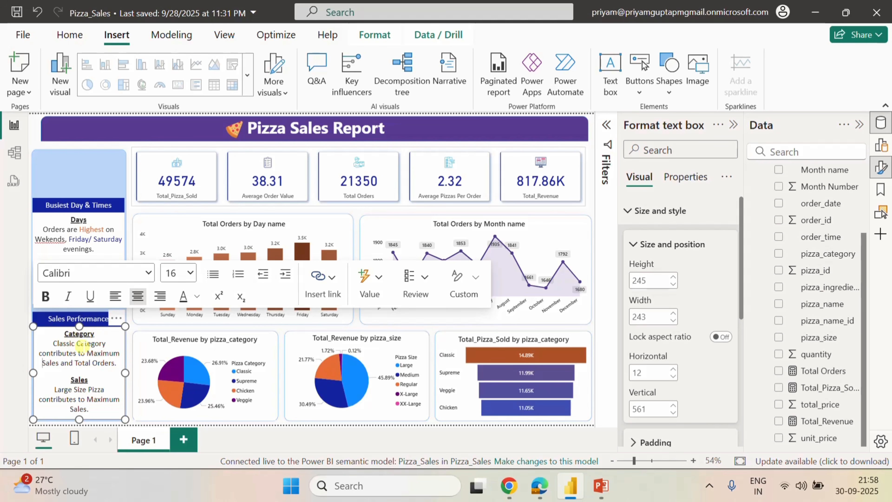
Colour the words "Classic Category" in the Category note dark orange.
drag(110, 343, 58, 343)
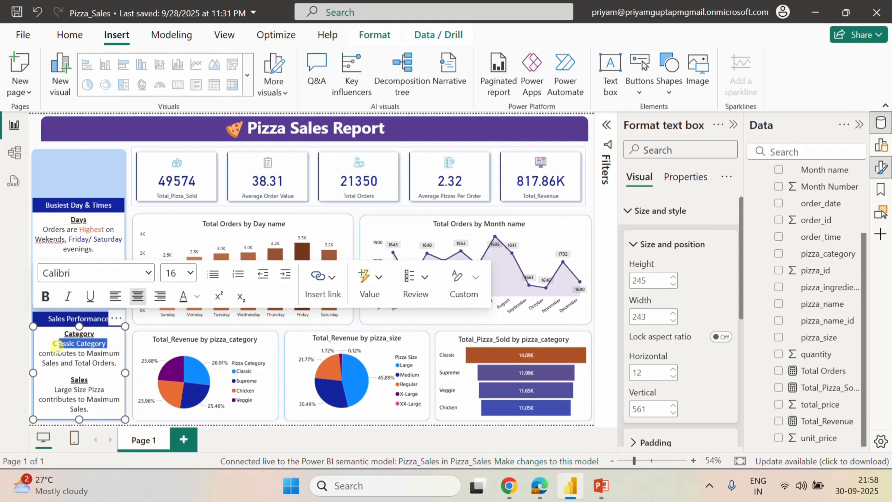
click(198, 296)
click(295, 165)
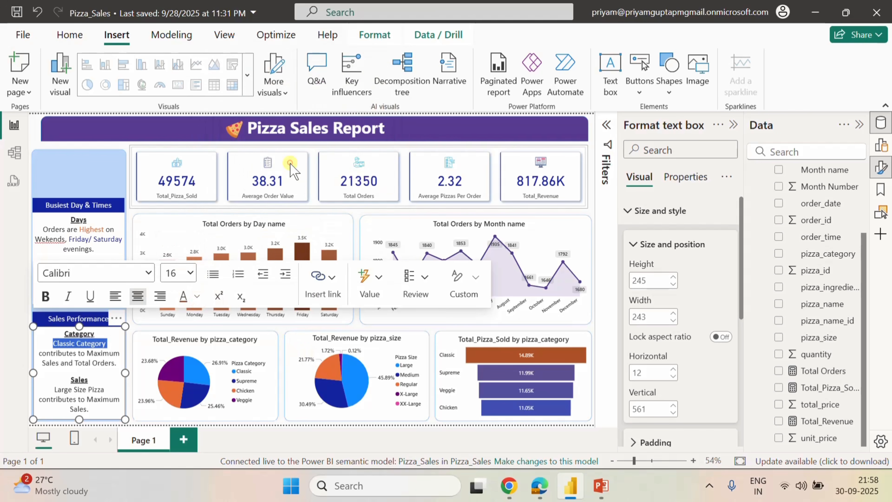
click(90, 369)
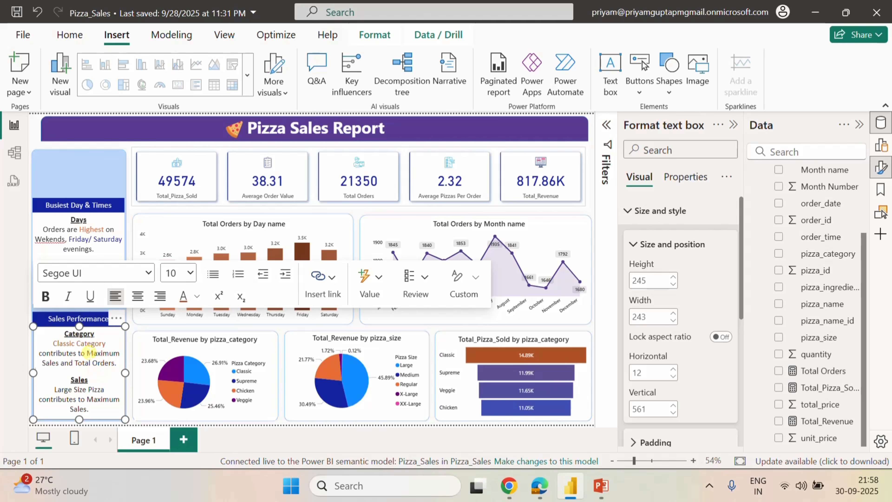
Colour the word "Maximum" in the Category note with the recently used dark blue.
drag(87, 352, 123, 353)
click(196, 298)
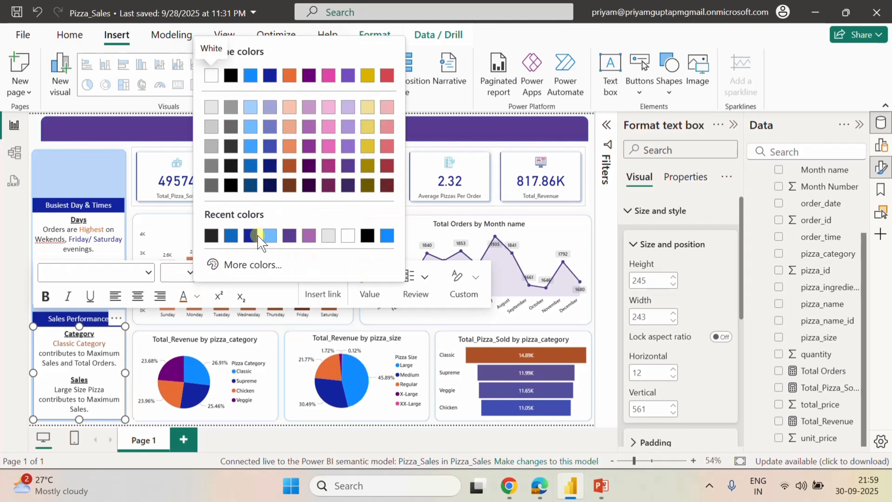
click(250, 235)
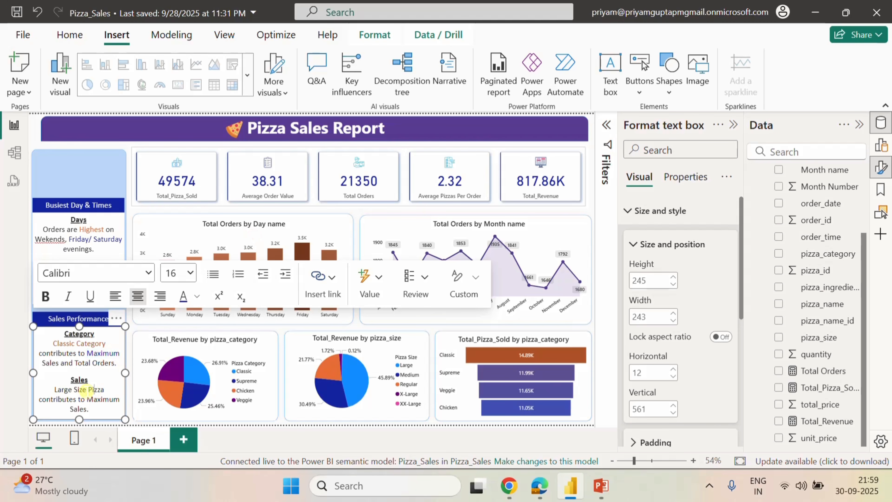
In the Sales note, colour the words "Large Size" dark orange and the word "Maximum" with the recently used dark blue.
drag(84, 389, 58, 387)
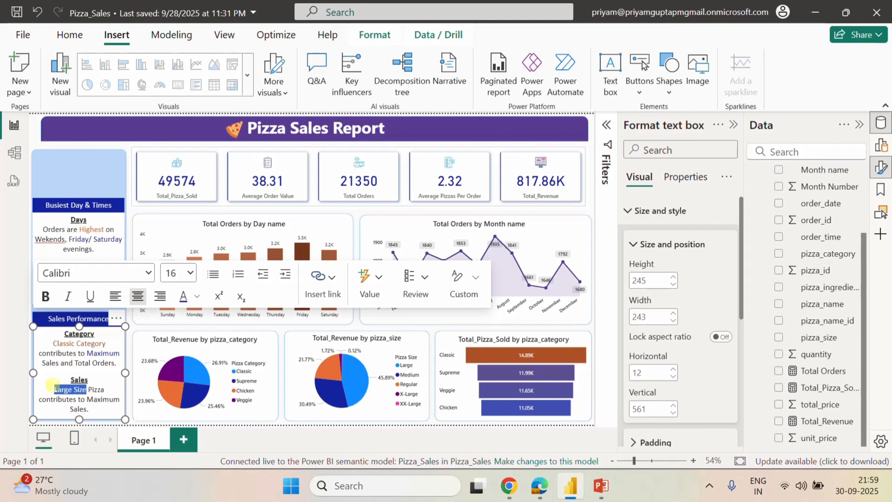
click(197, 296)
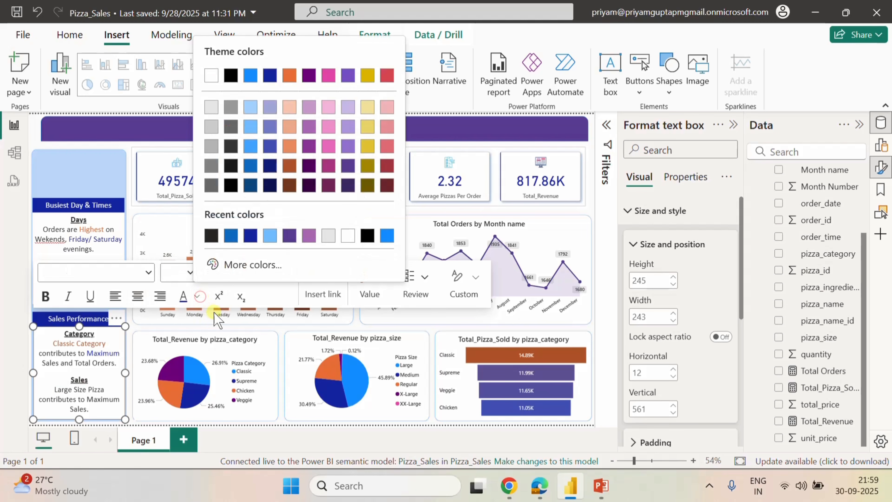
click(290, 165)
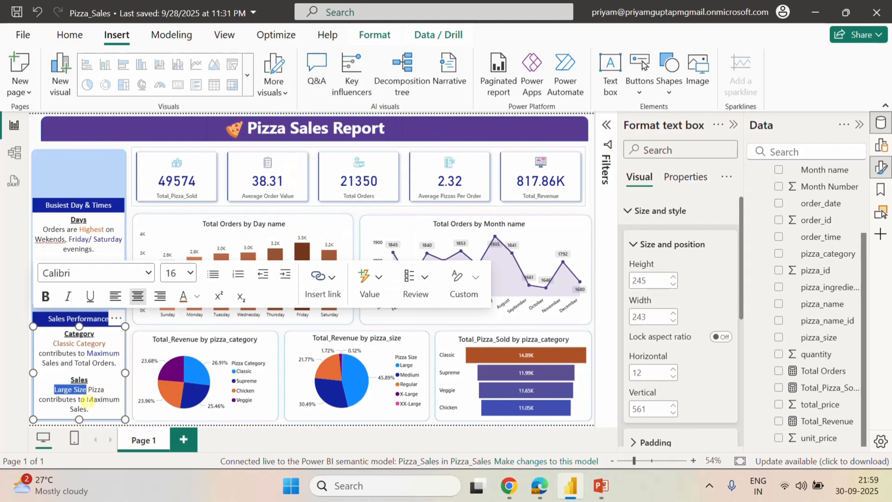
drag(87, 400, 115, 400)
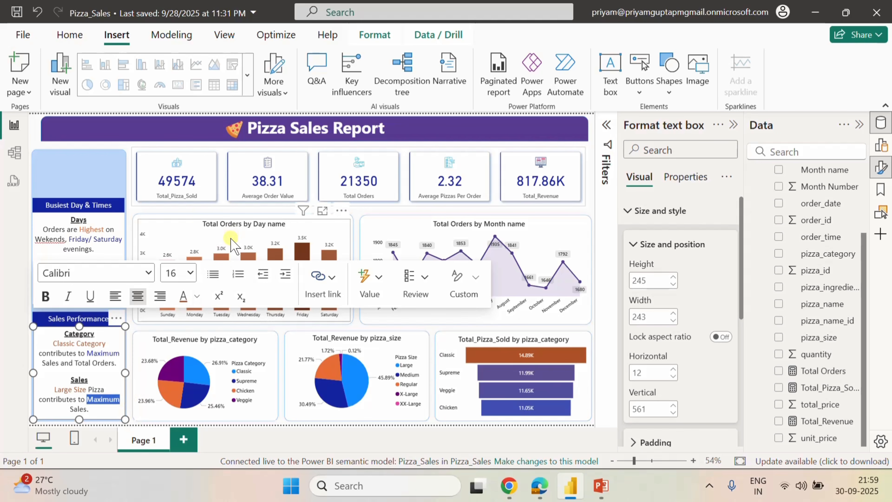
click(196, 296)
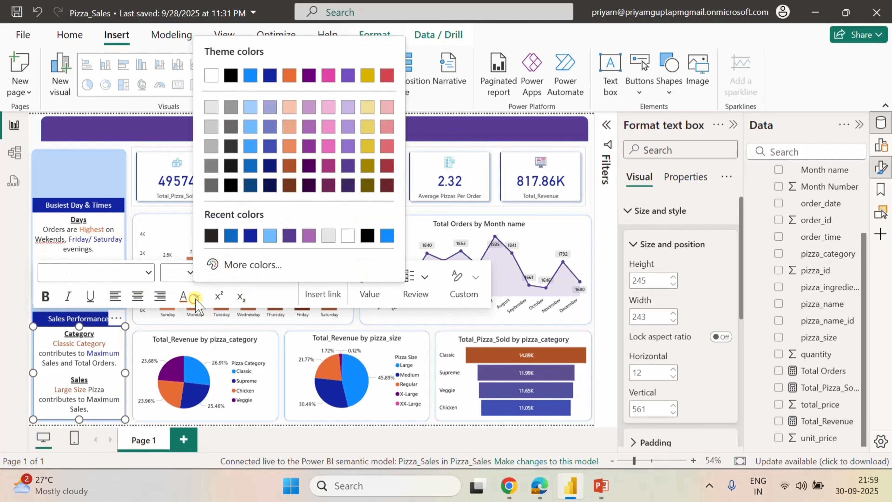
click(250, 236)
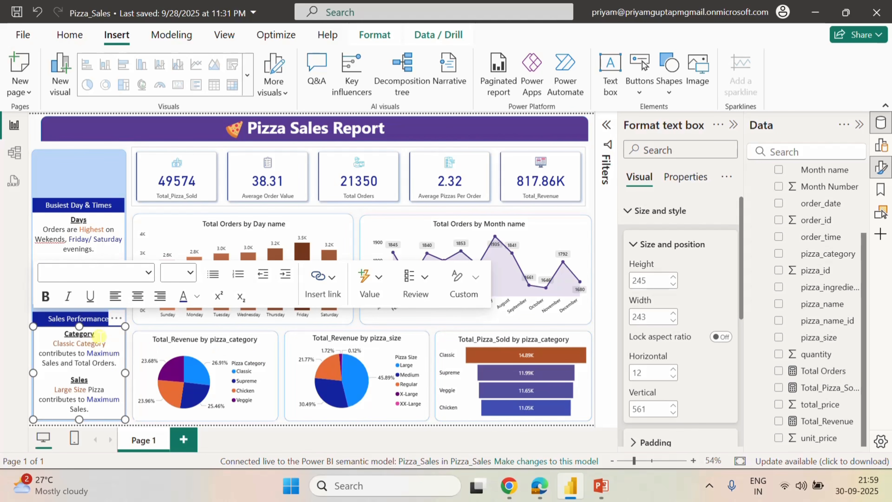
Colour the "Category" heading in the Sales Performance notes with the recently used dark blue.
click(97, 335)
drag(97, 335, 69, 332)
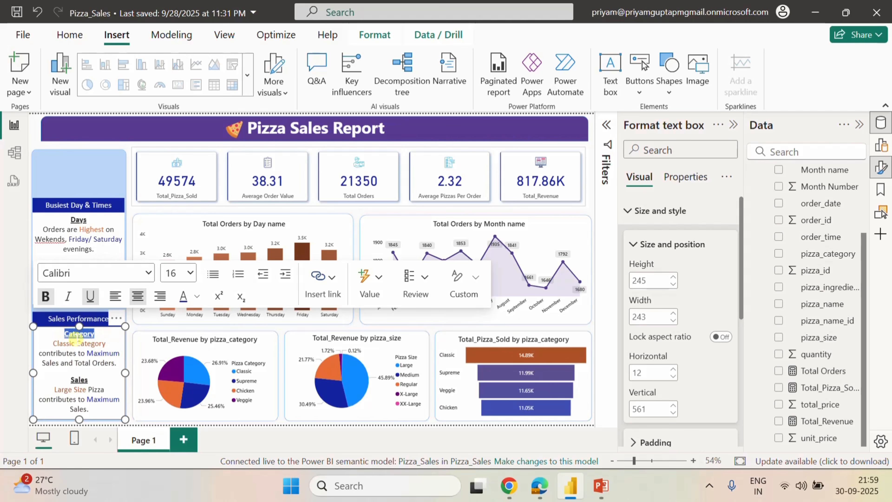
click(197, 298)
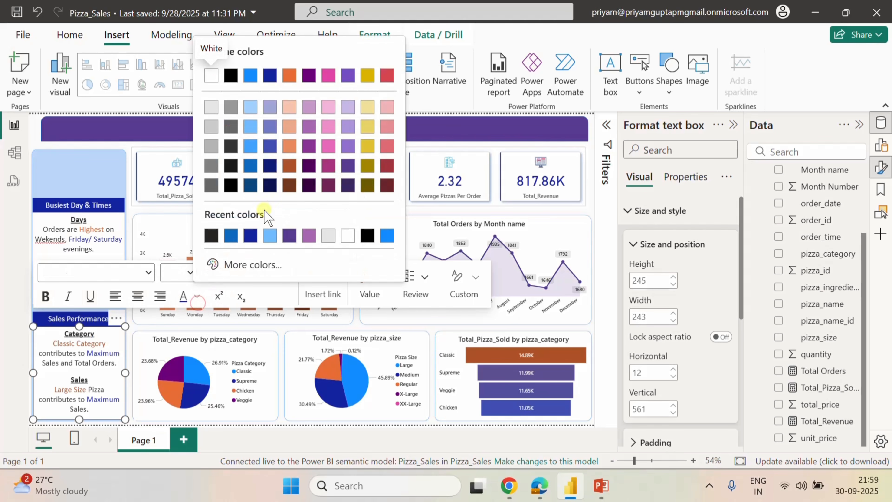
click(289, 164)
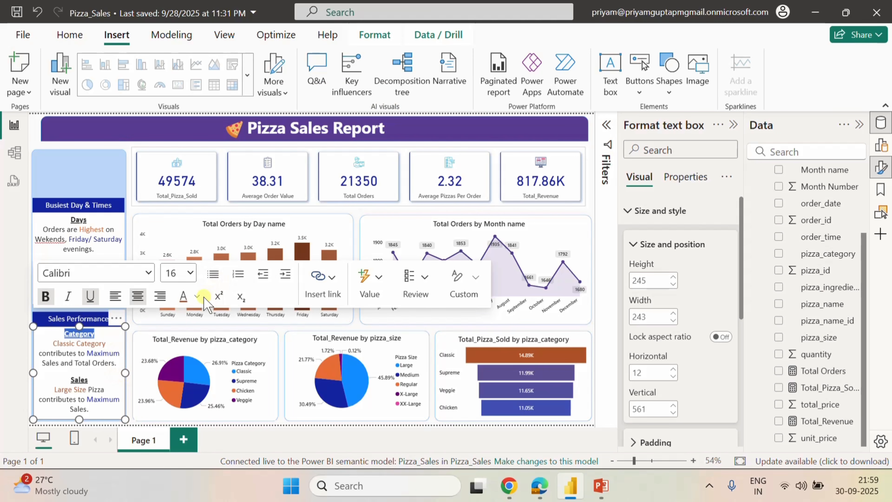
click(197, 298)
click(250, 234)
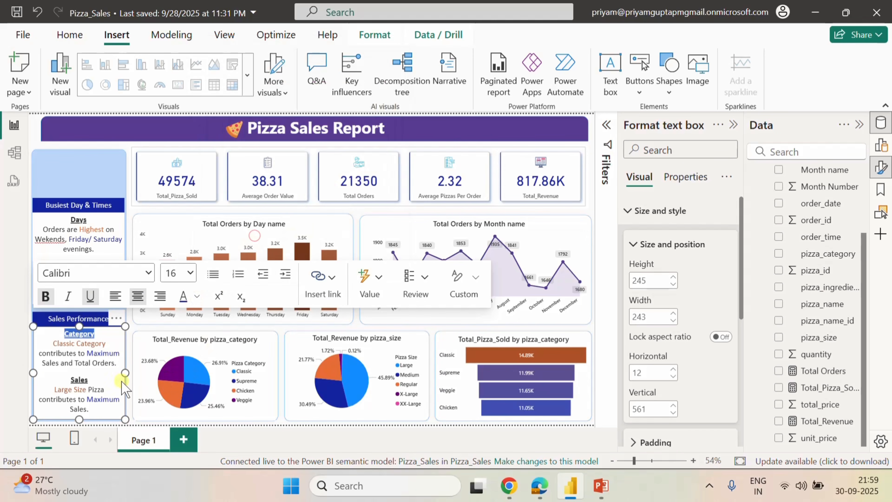
Colour the "Sales" heading in the Sales Performance notes dark red and deselect the text box.
drag(92, 378, 72, 378)
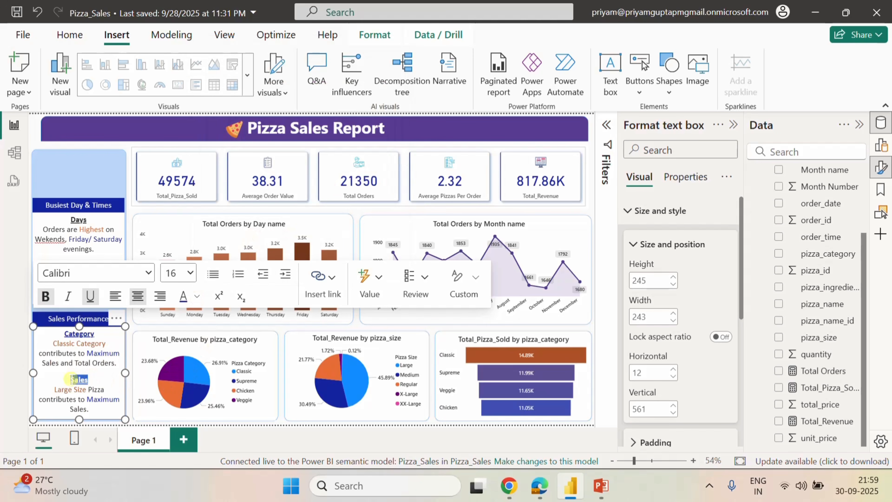
click(198, 297)
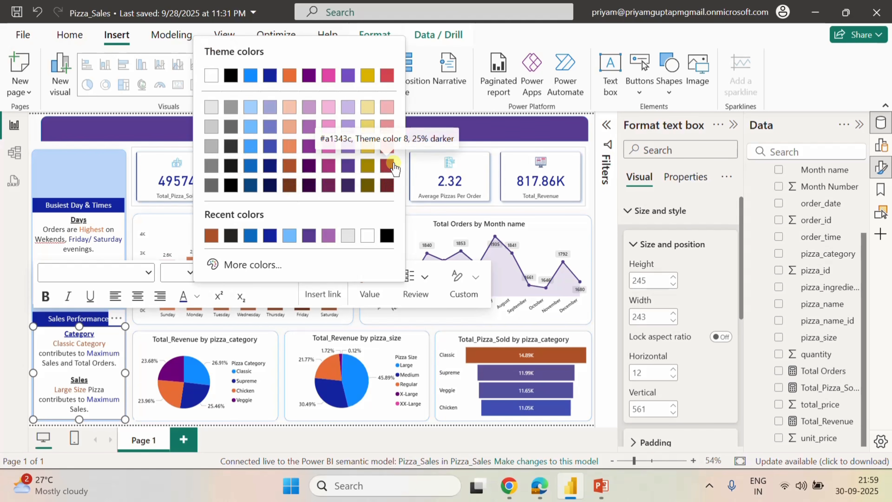
click(388, 187)
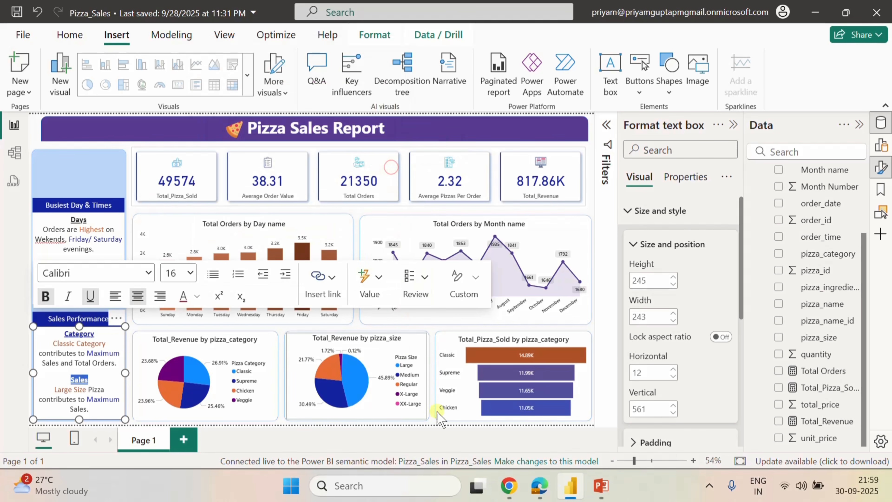
click(590, 205)
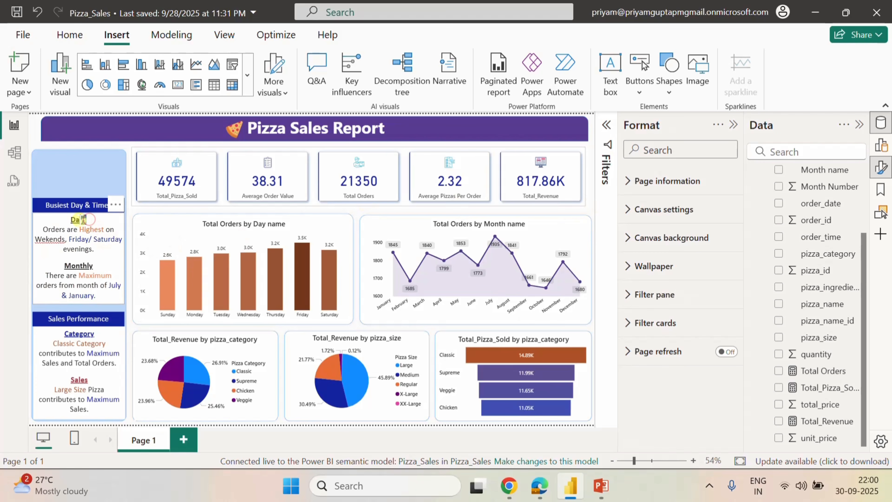
In the Busiest Day & Times notes, colour the "Days" heading dark blue and the "Monthly" heading dark red.
drag(88, 220, 71, 220)
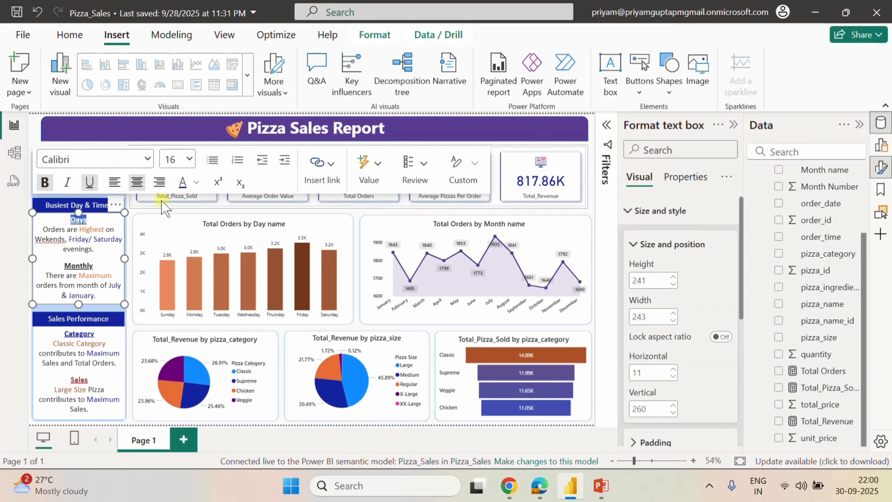
click(196, 183)
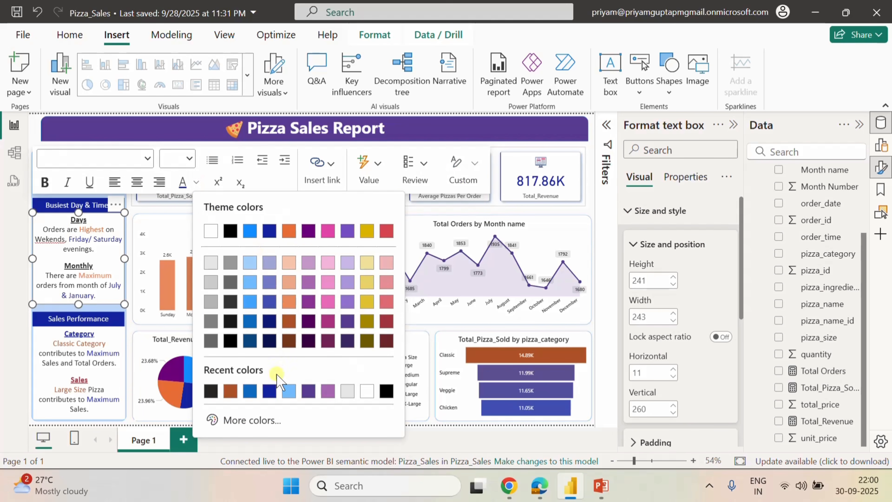
click(268, 391)
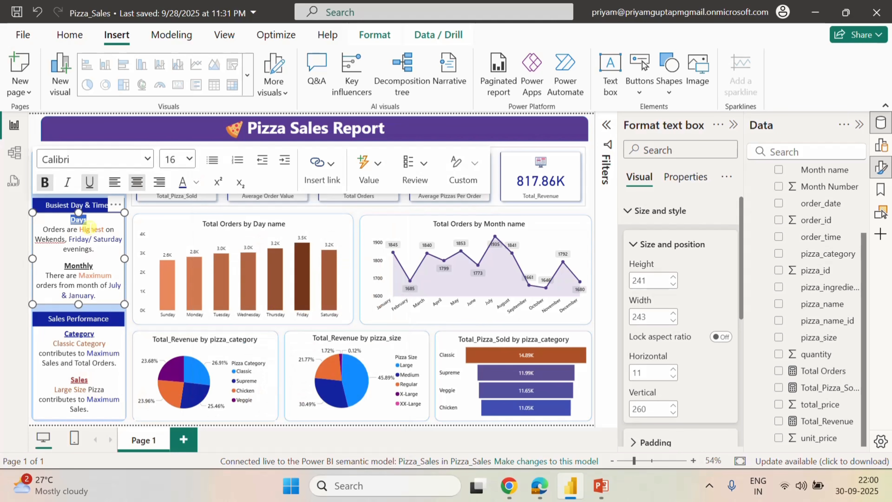
drag(97, 267, 65, 265)
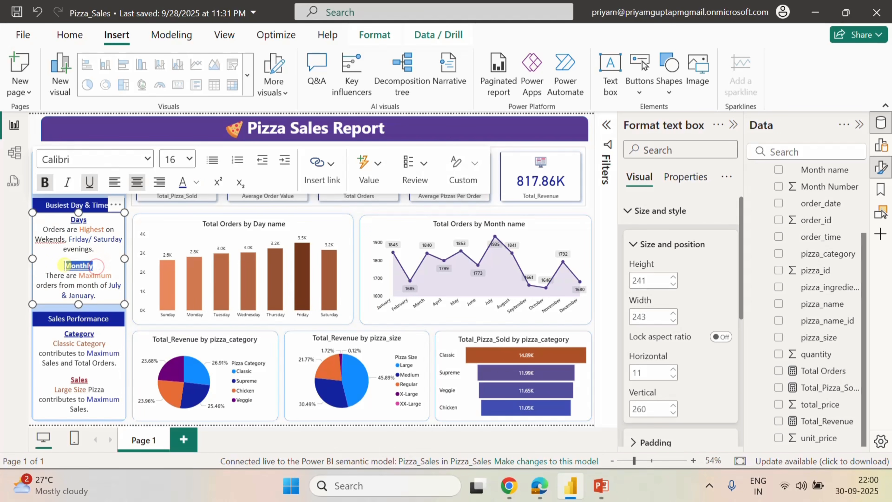
click(197, 181)
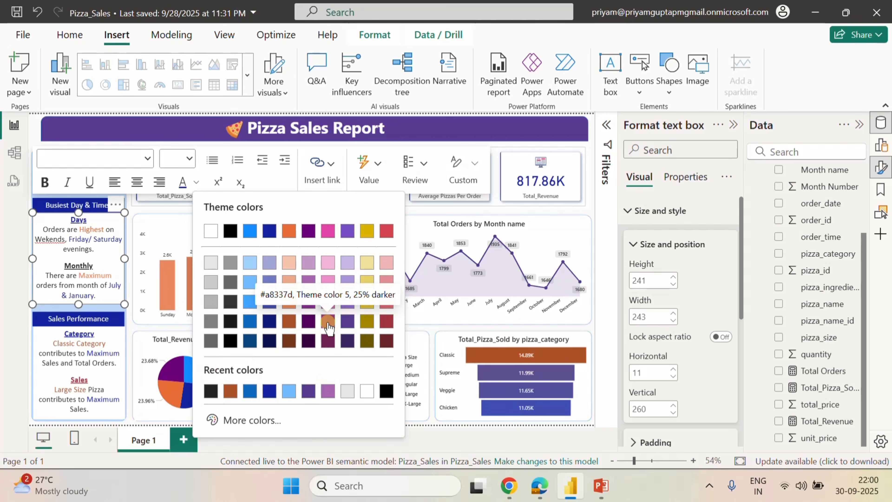
click(384, 321)
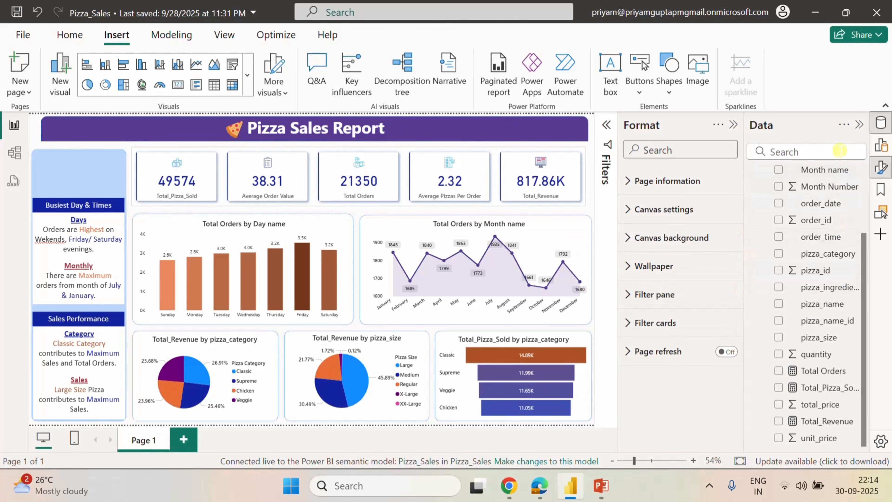
Add a slicer visual to the report and place it over the title banner, about 300 wide and 84 high.
click(859, 125)
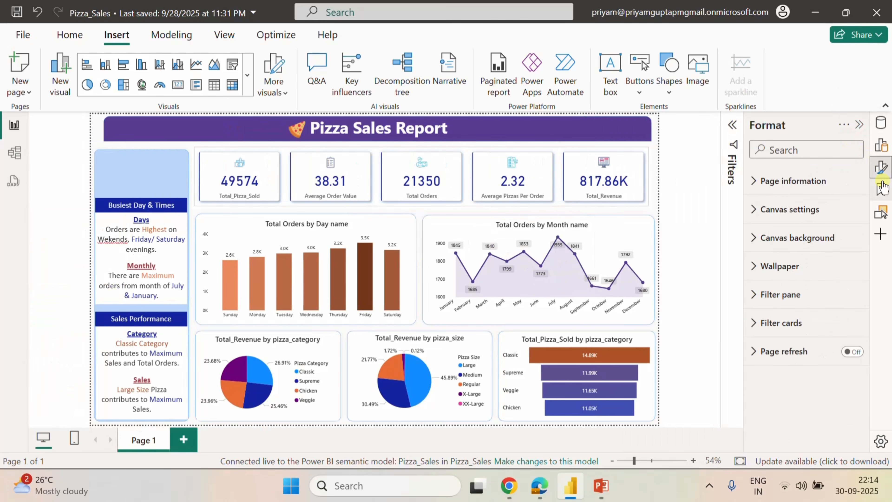
click(881, 145)
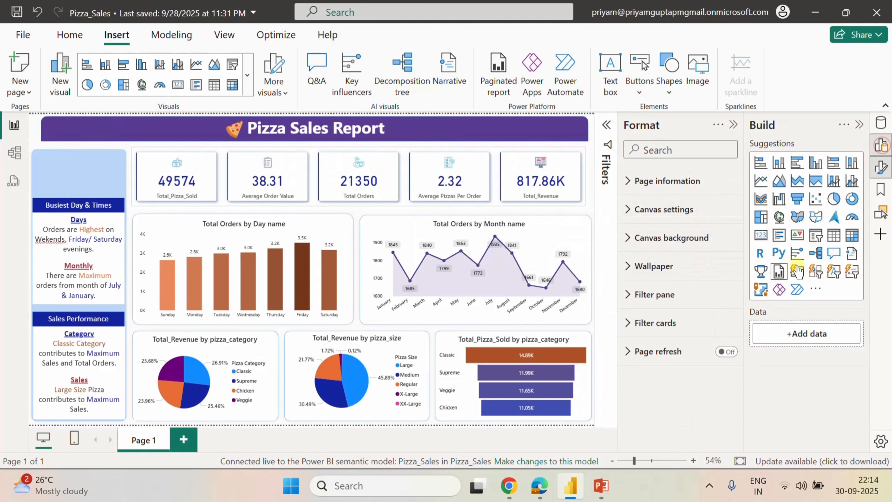
click(815, 235)
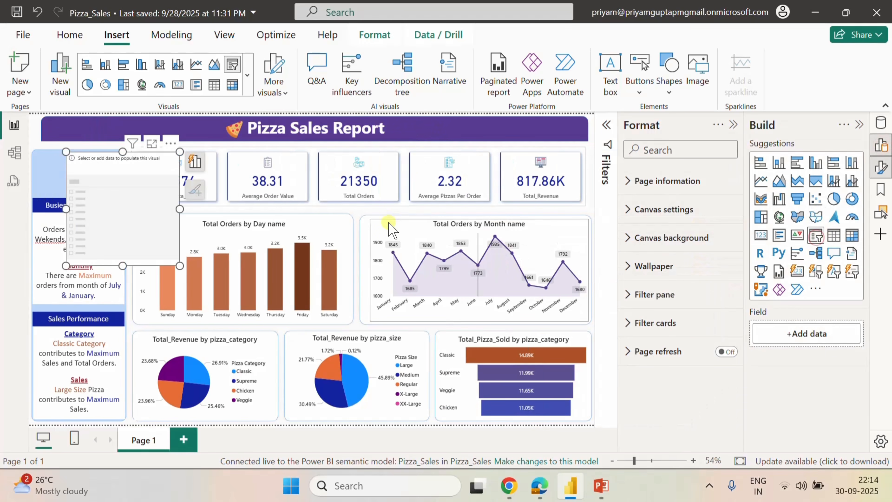
drag(121, 266, 473, 142)
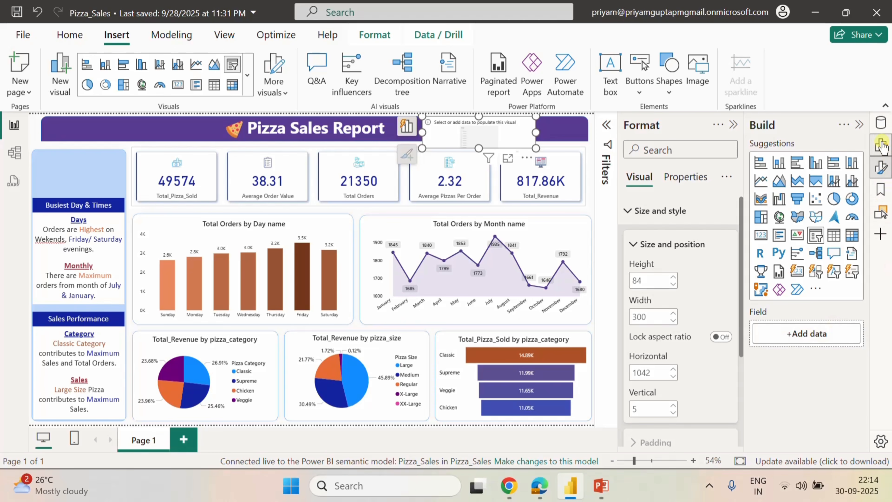
Assign the pizza_category field to the new slicer.
click(881, 123)
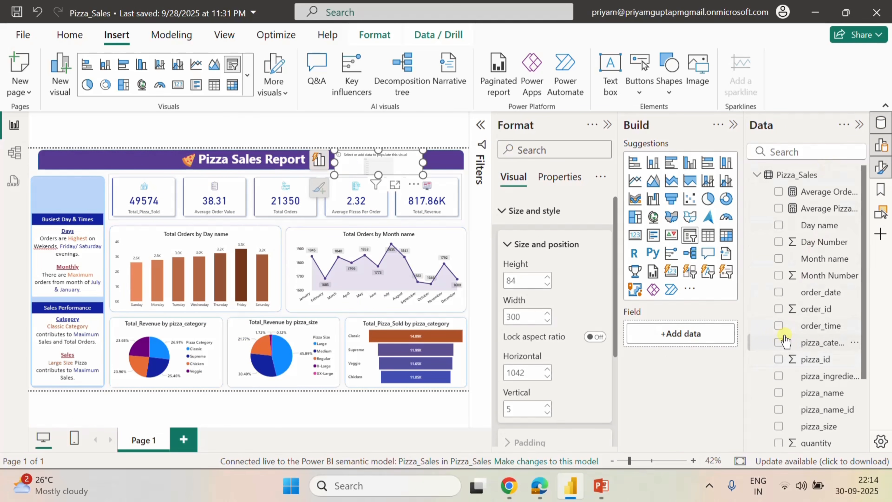
click(779, 343)
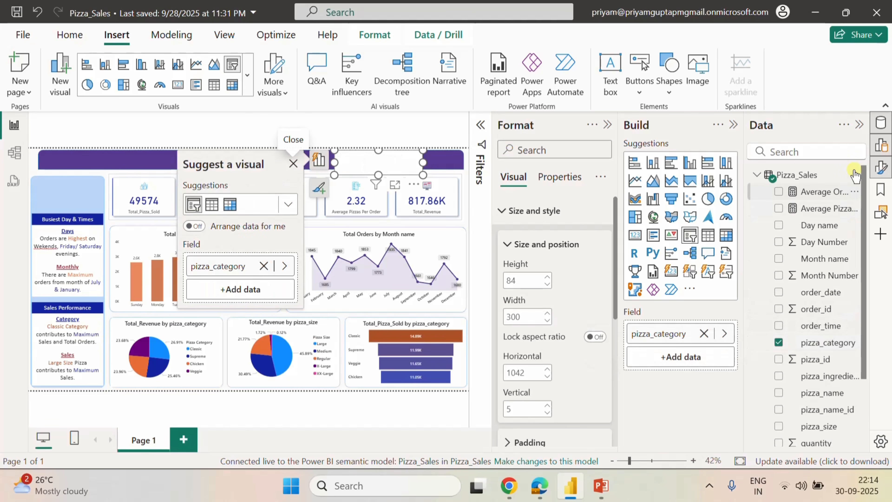
click(859, 124)
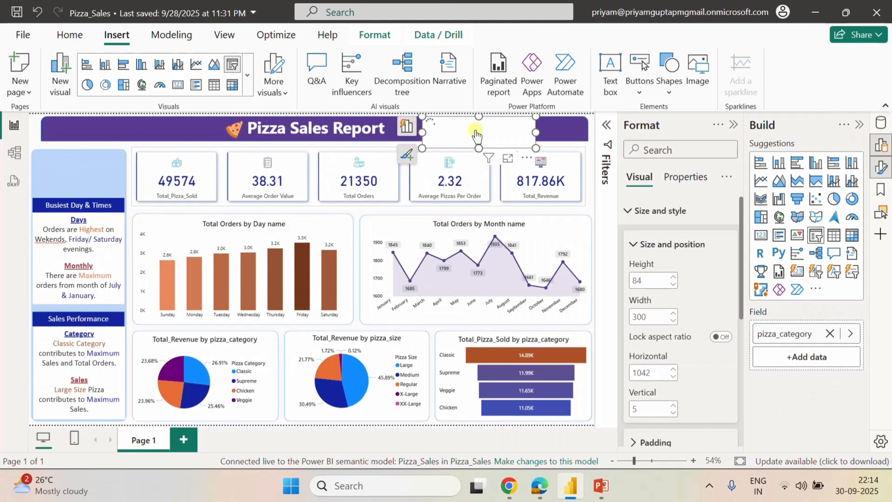
Shrink the slicer to about 217 wide and 62 high and move it beside the report title, at about horizontal 1002, vertical 7.
drag(483, 149, 472, 141)
drag(537, 130, 504, 129)
click(441, 131)
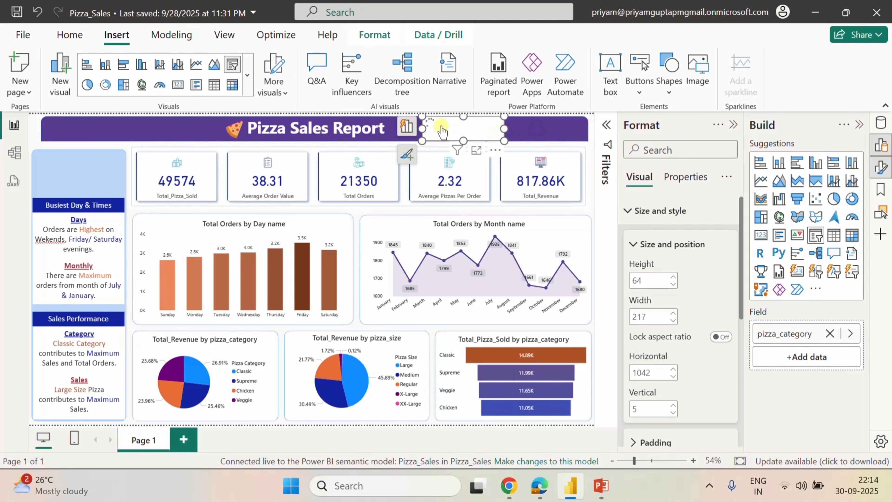
mouse_move(440, 129)
mouse_down()
mouse_move(423, 126)
mouse_move(422, 135)
mouse_move(444, 136)
mouse_up()
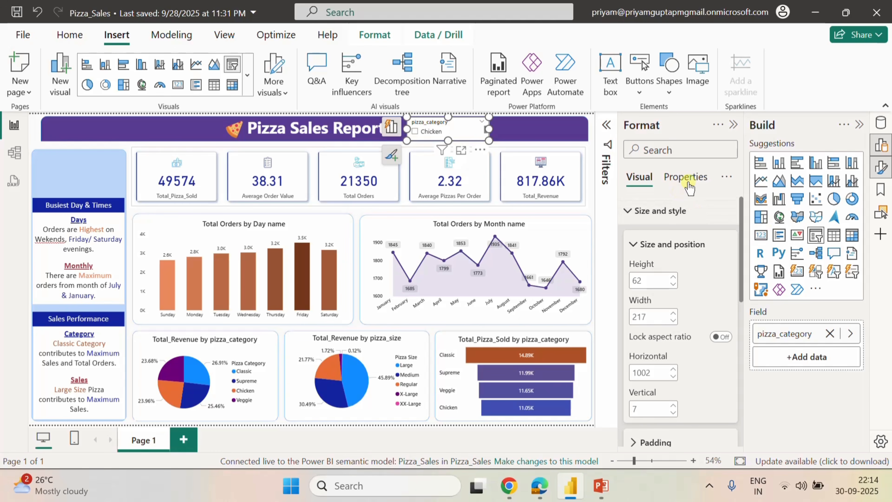
Change the pizza_category slicer's style to Dropdown.
click(639, 244)
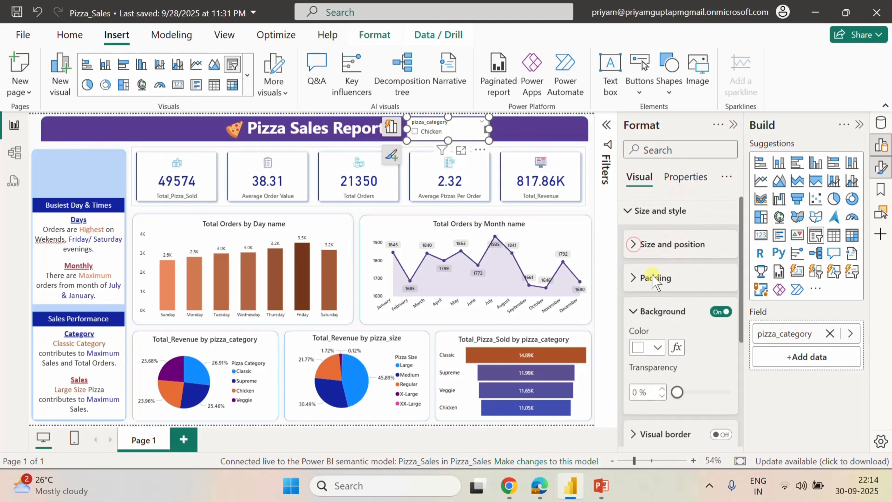
click(644, 313)
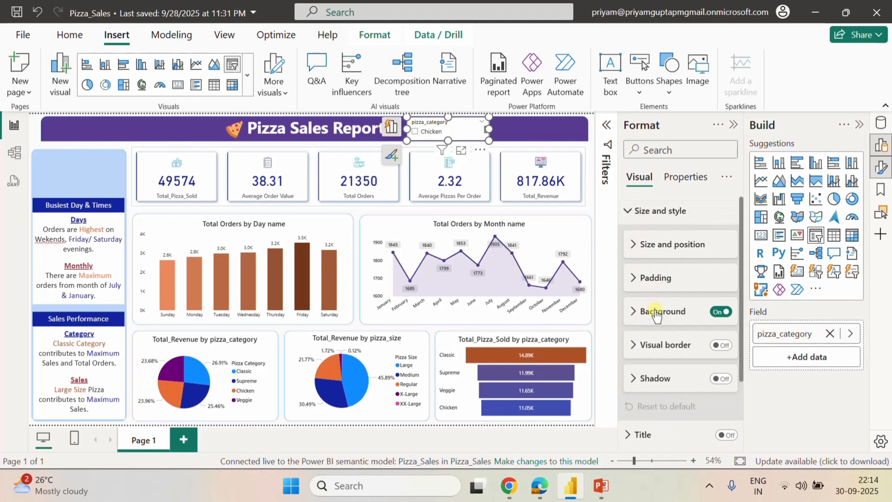
click(628, 211)
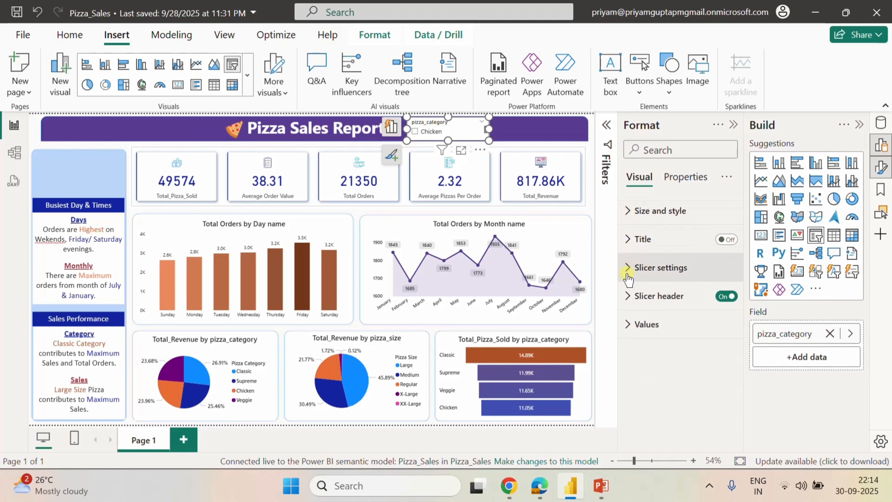
click(627, 278)
click(667, 337)
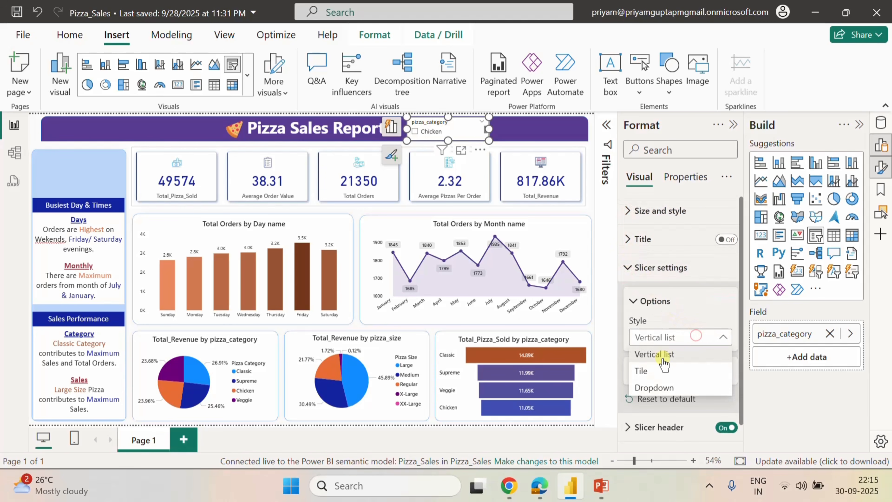
click(655, 388)
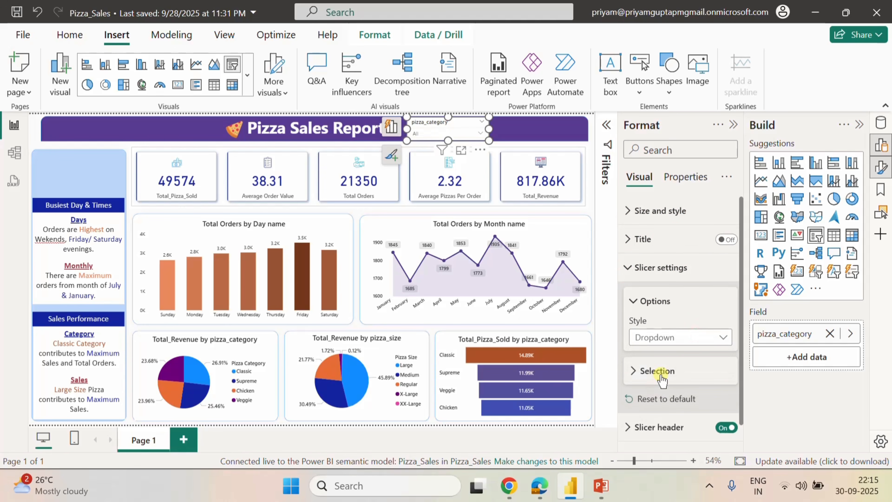
scroll(662, 380, down, 1)
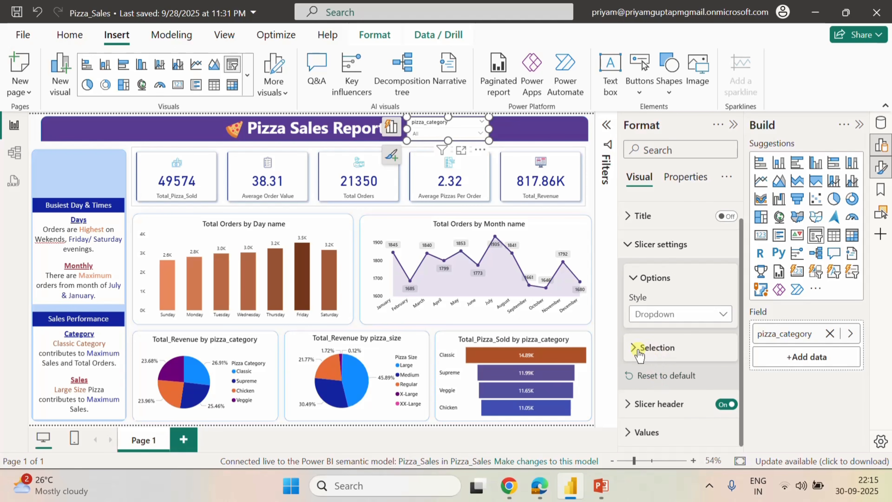
Turn on the "Select all" option in the pizza_category slicer's selection settings.
click(637, 347)
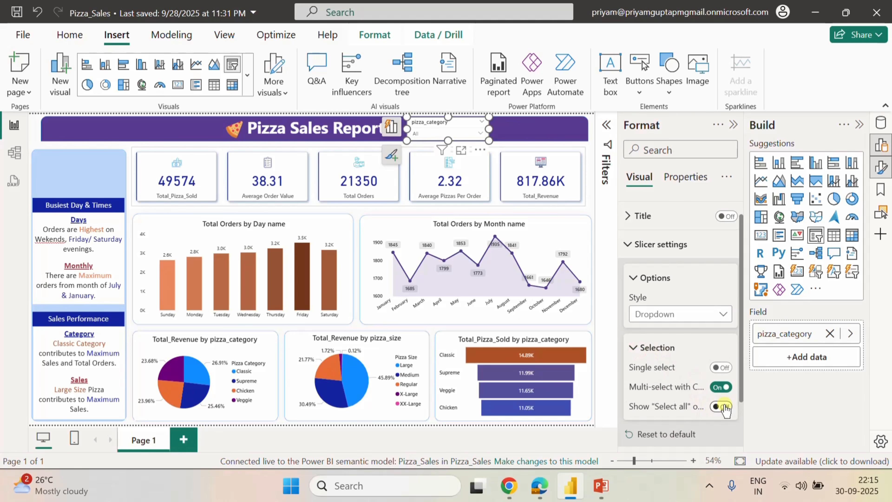
click(632, 244)
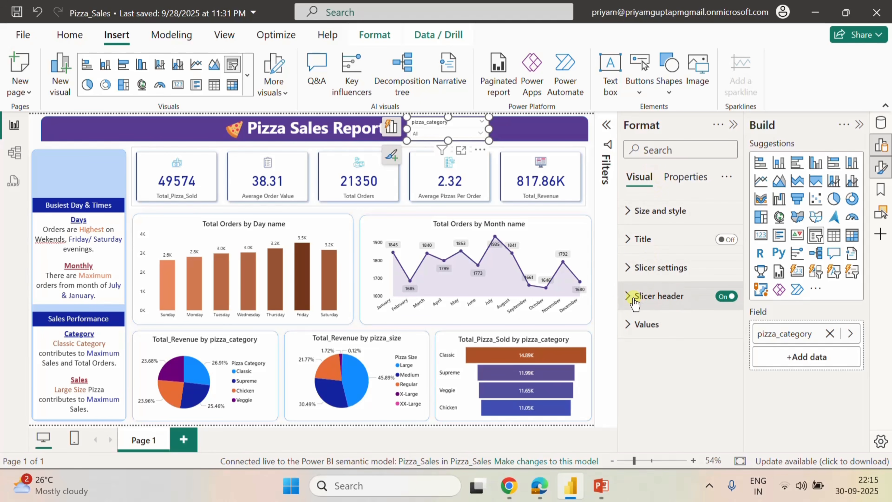
Search the slicer's format options for "back" and turn off the visual's overall background.
click(628, 327)
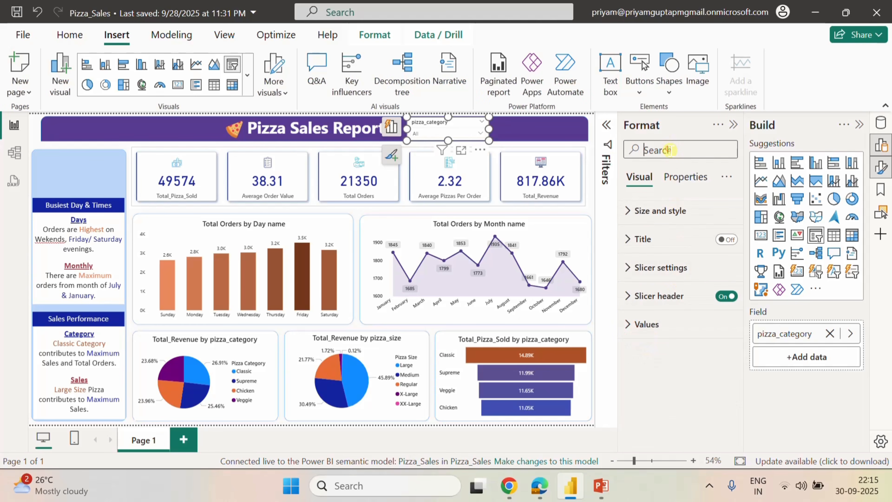
text(back)
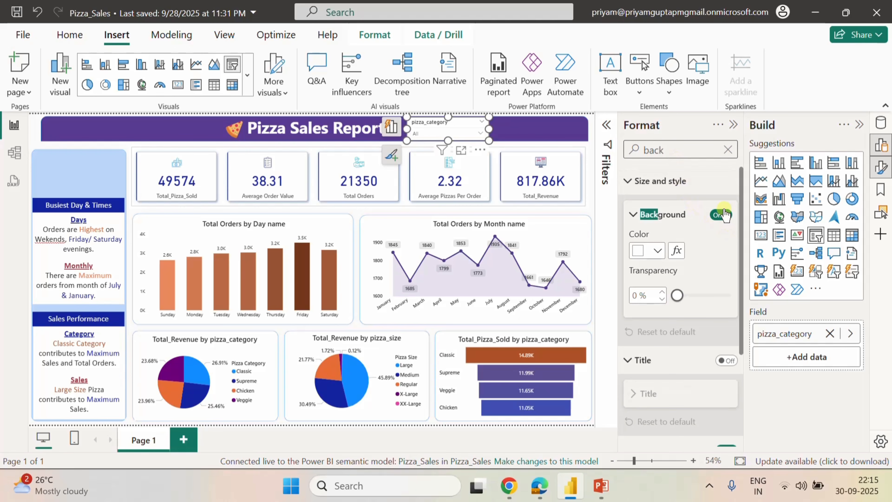
click(720, 215)
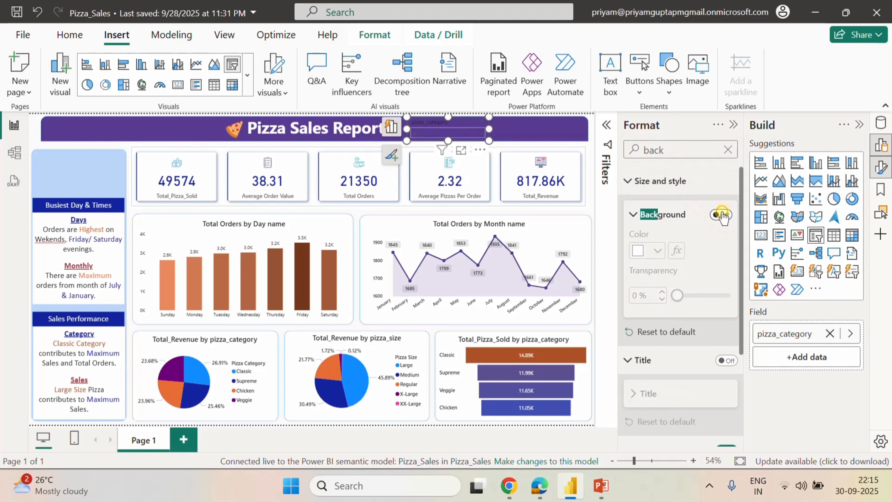
click(633, 215)
click(638, 188)
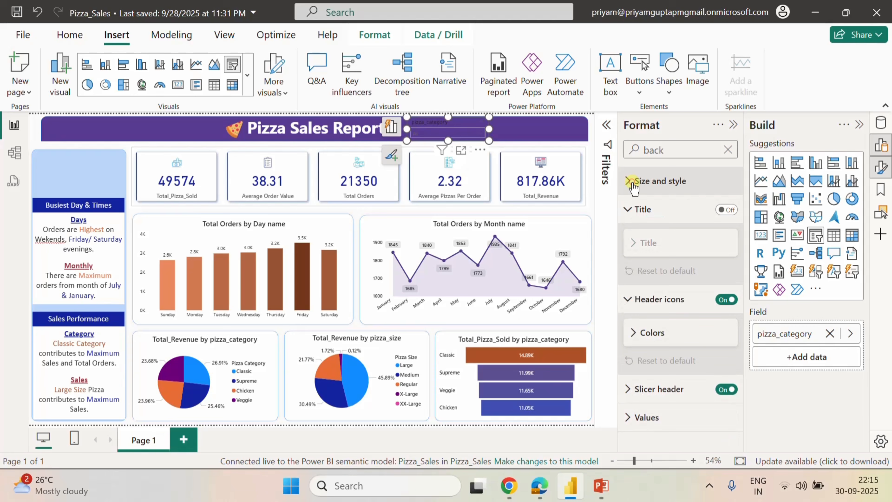
Set the background colour of the slicer's values to white.
click(635, 209)
click(630, 236)
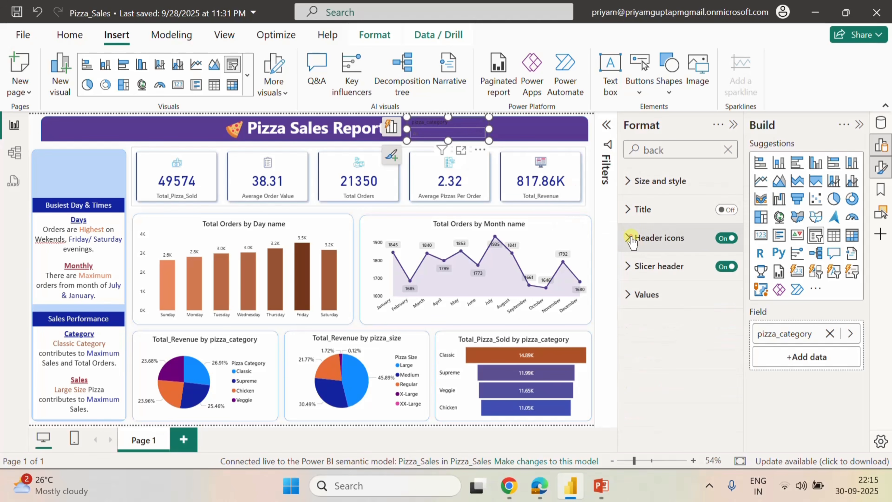
click(630, 297)
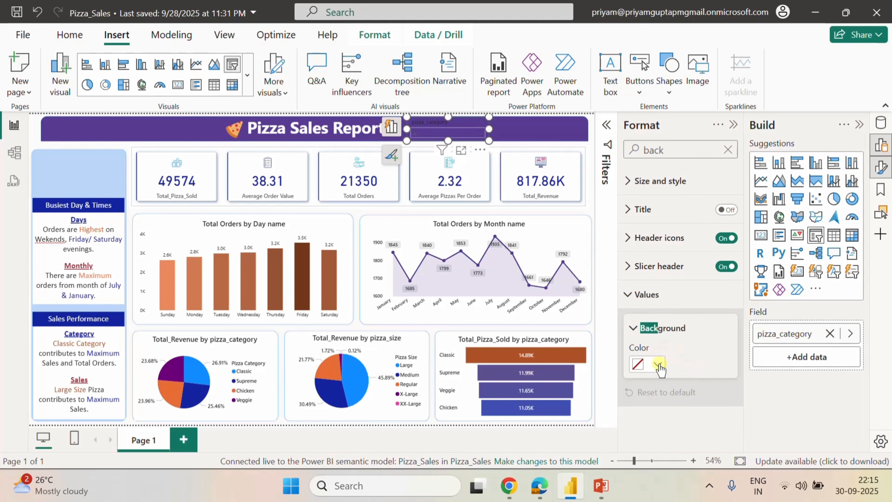
click(658, 364)
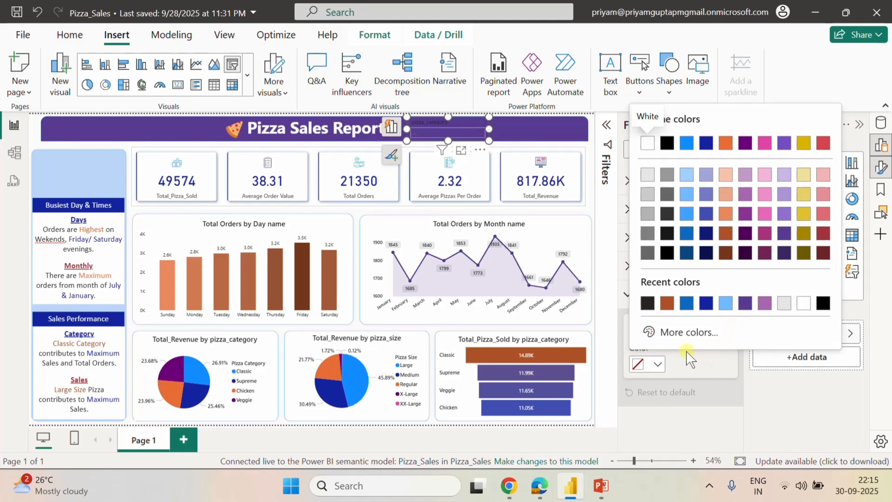
click(697, 373)
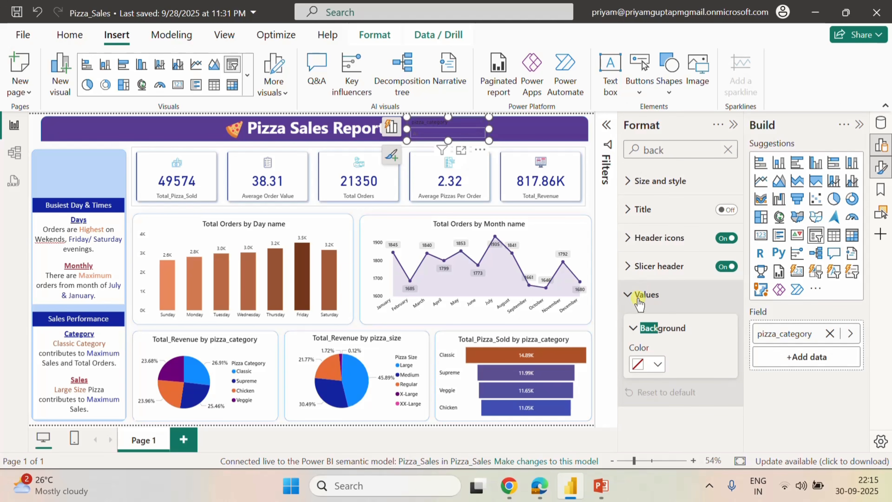
click(657, 365)
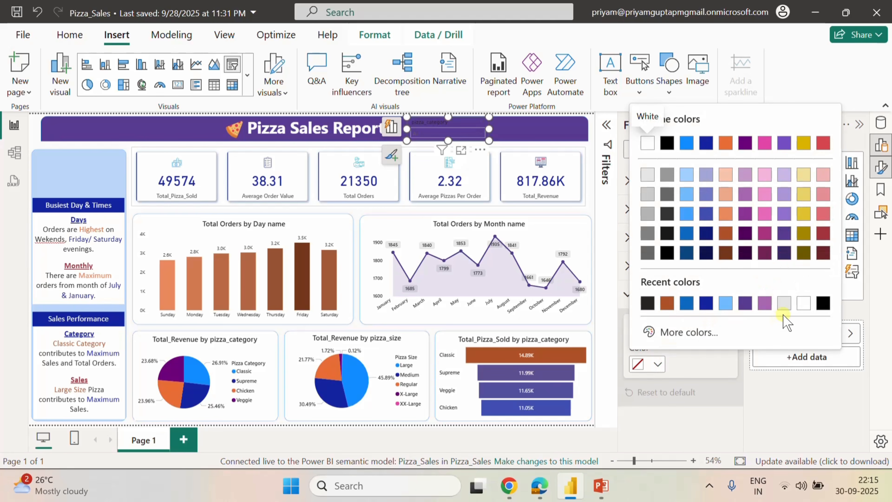
click(804, 304)
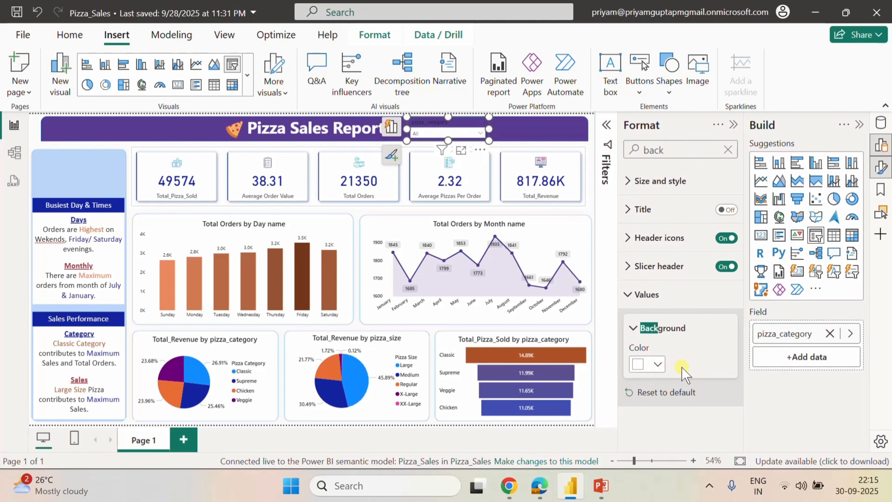
click(633, 327)
click(634, 295)
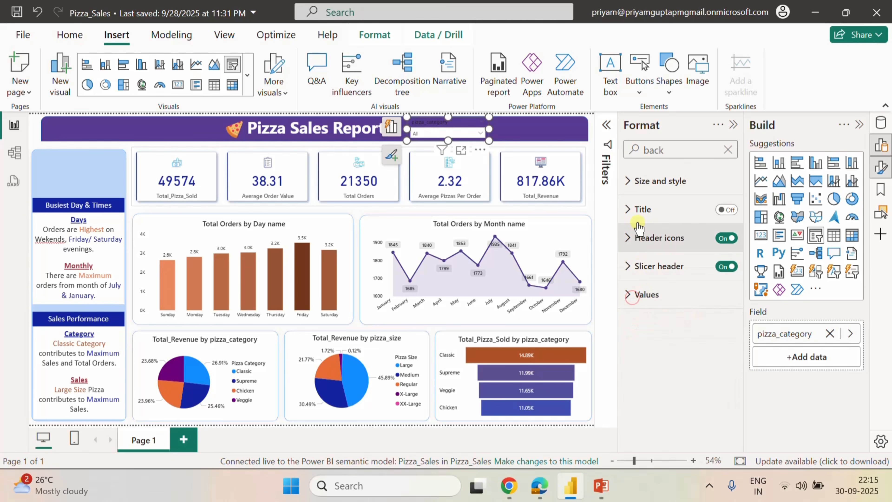
Clear the format search, turn off the slicer's visual border, and set the slicer header's font colour to white.
click(728, 150)
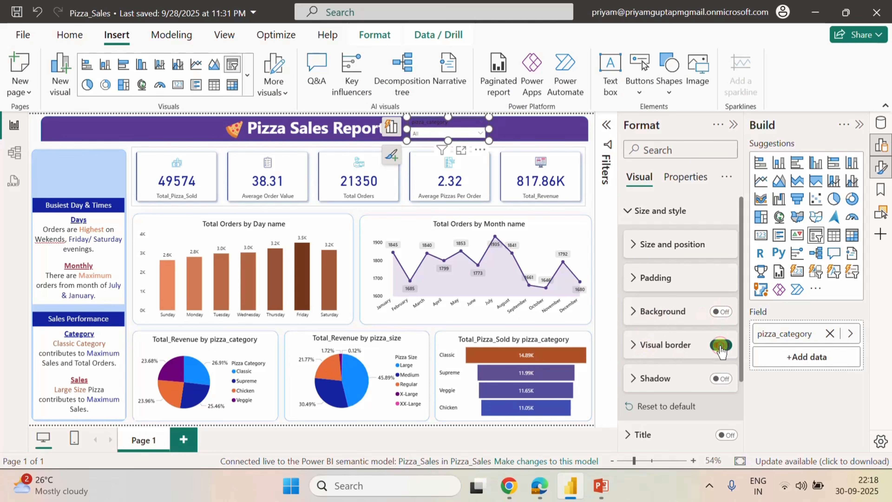
scroll(666, 391, down, 2)
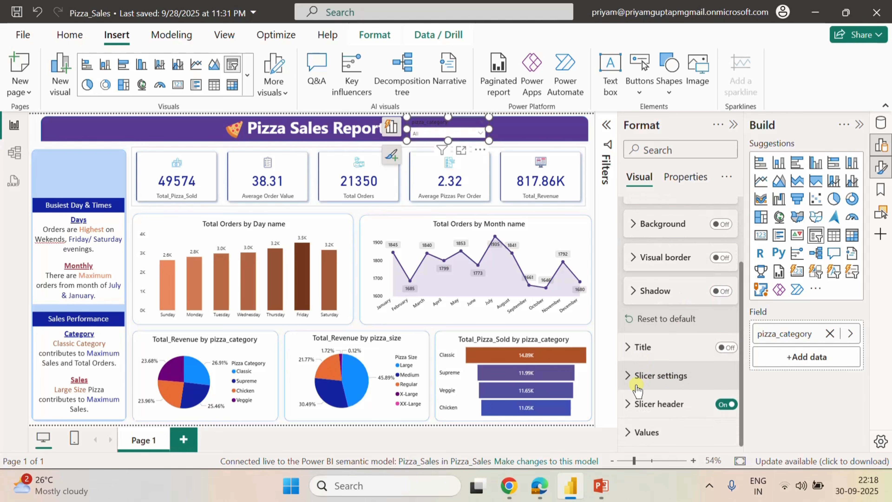
click(630, 376)
scroll(671, 392, down, 4)
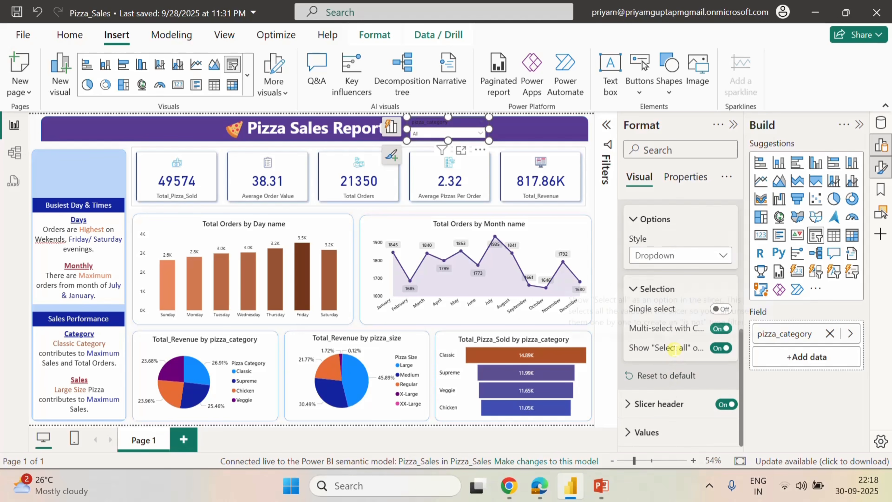
click(631, 403)
scroll(682, 384, down, 5)
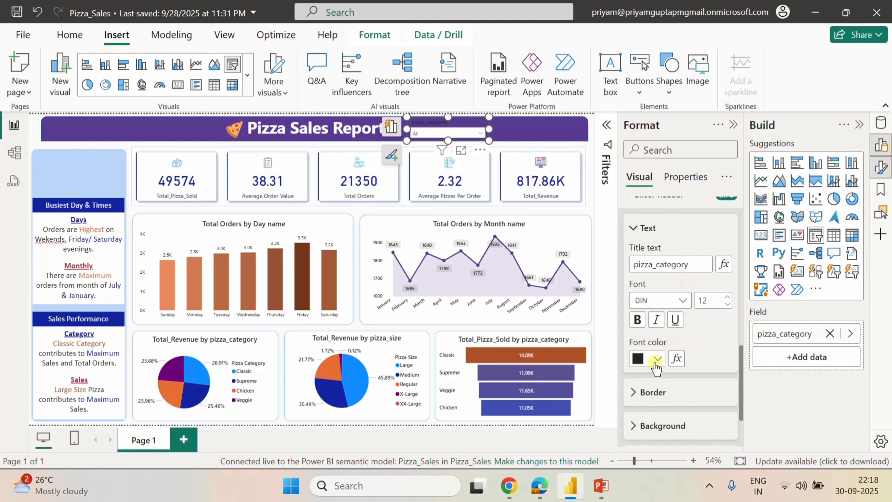
click(655, 362)
click(651, 297)
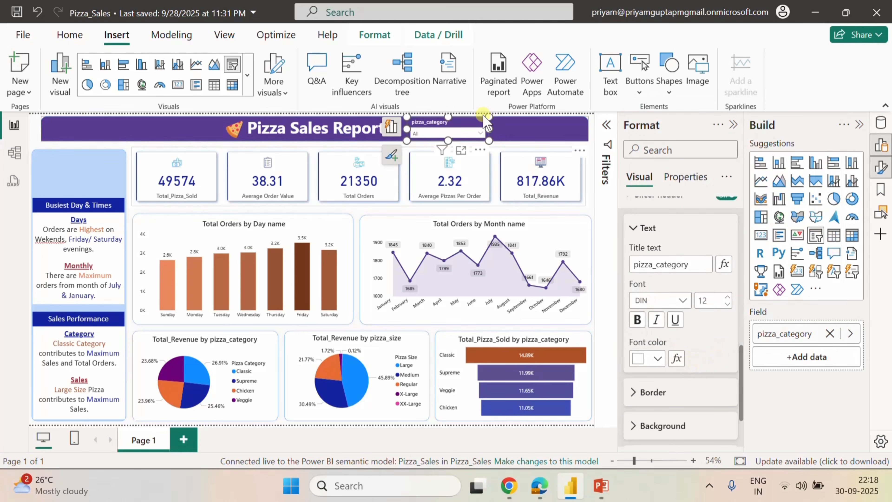
Expand the pizza_category dropdown on the canvas to check its list of options, and close it again.
click(483, 134)
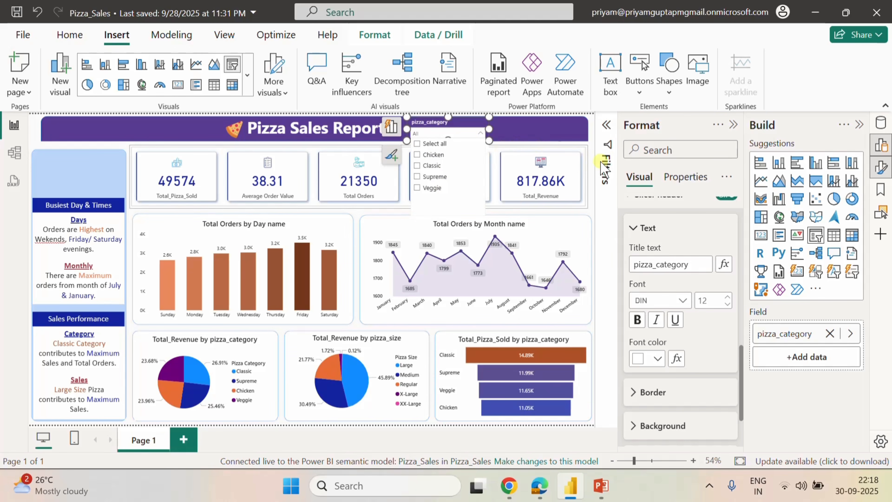
click(592, 210)
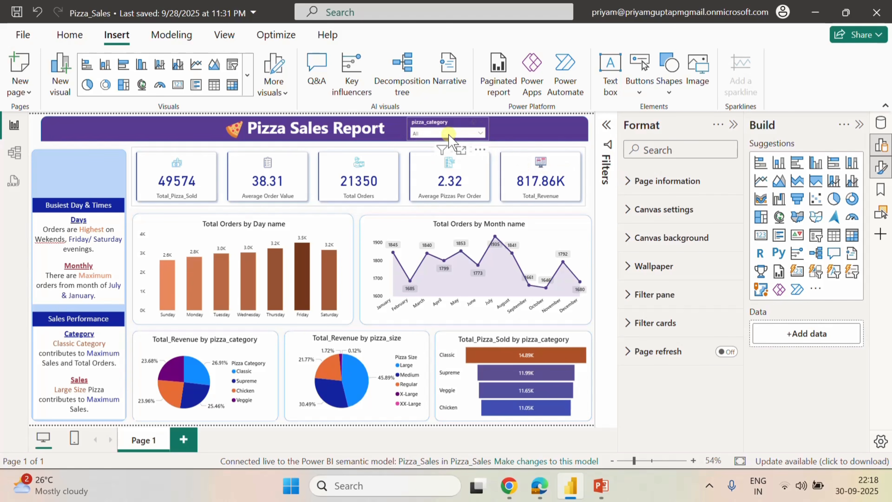
click(478, 130)
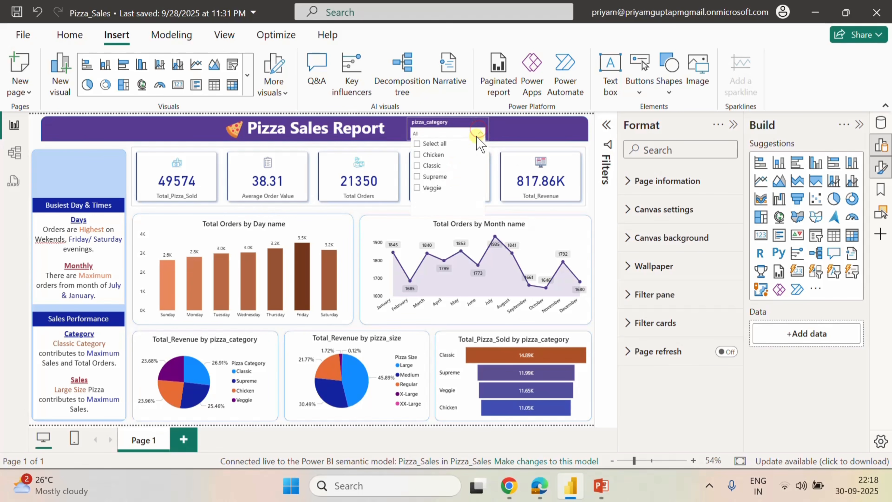
click(431, 130)
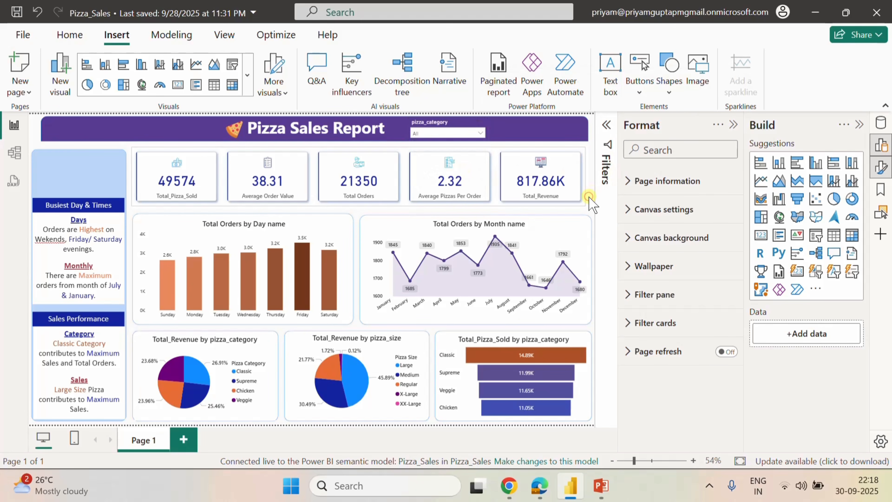
Change the slicer header's title text to "Pizza Category" and deselect the slicer.
click(424, 124)
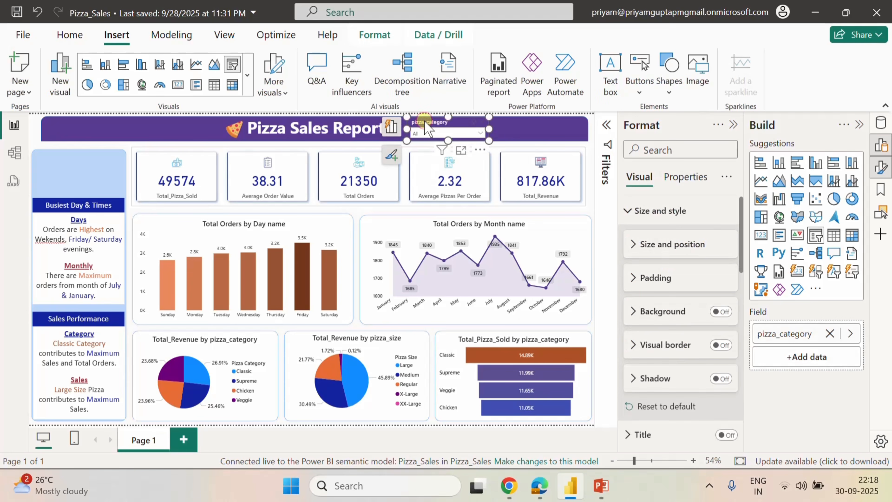
click(630, 210)
click(629, 274)
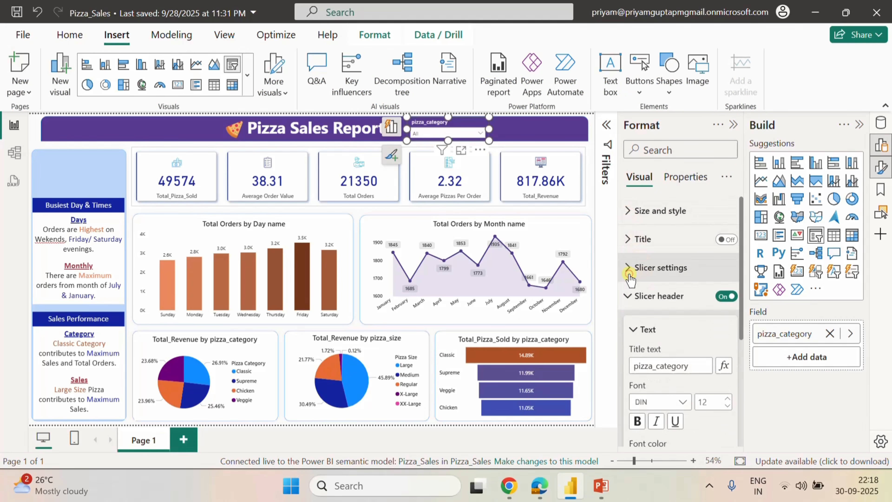
click(629, 271)
click(628, 272)
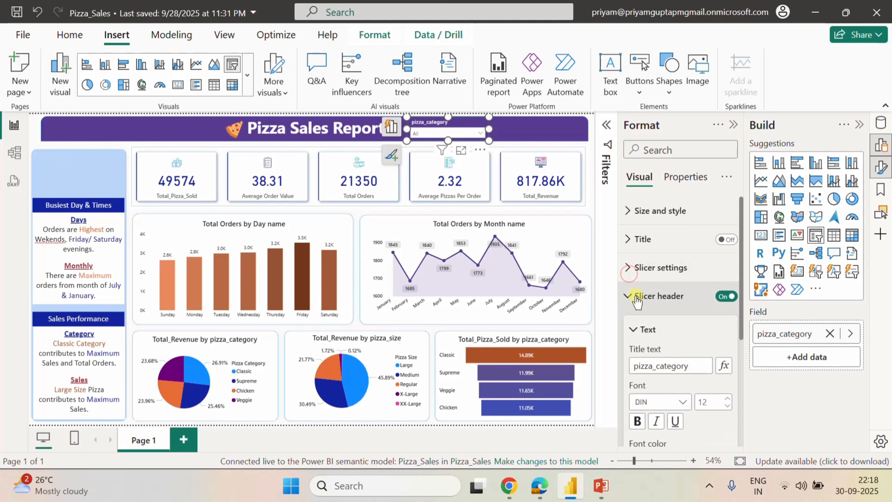
scroll(666, 318, down, 4)
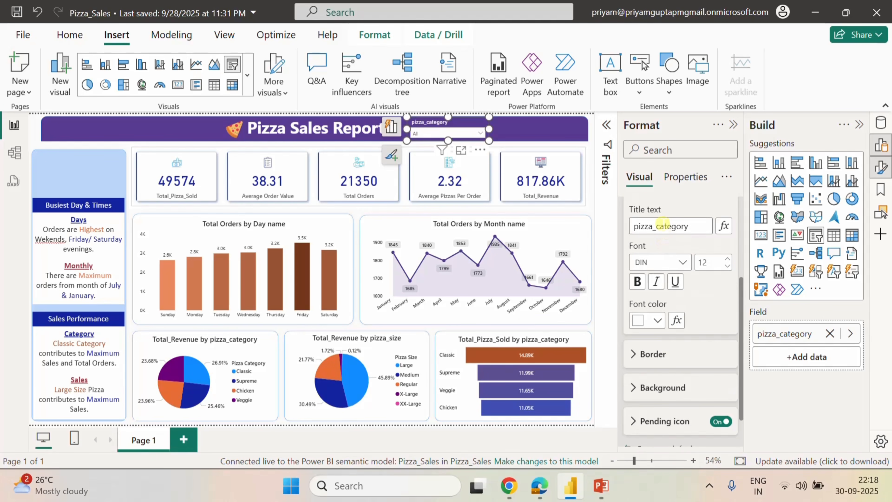
click(650, 226)
key(BackSpace)
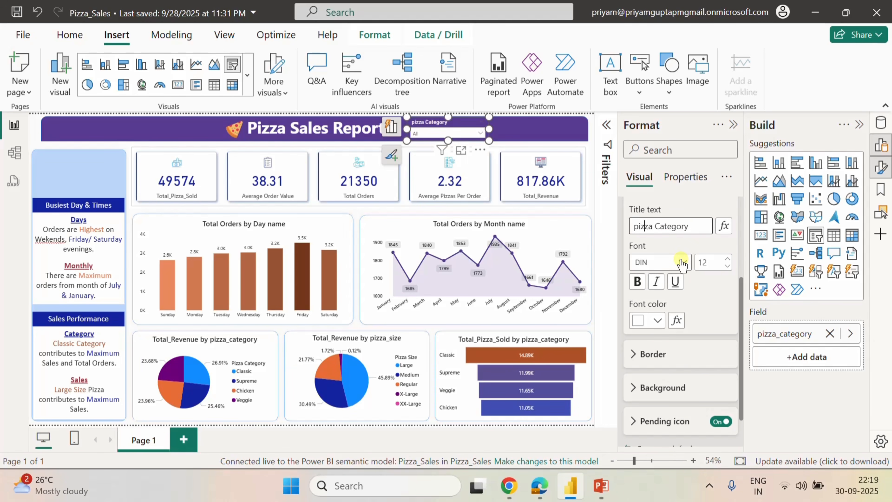
key(BackSpace)
text(P)
click(530, 130)
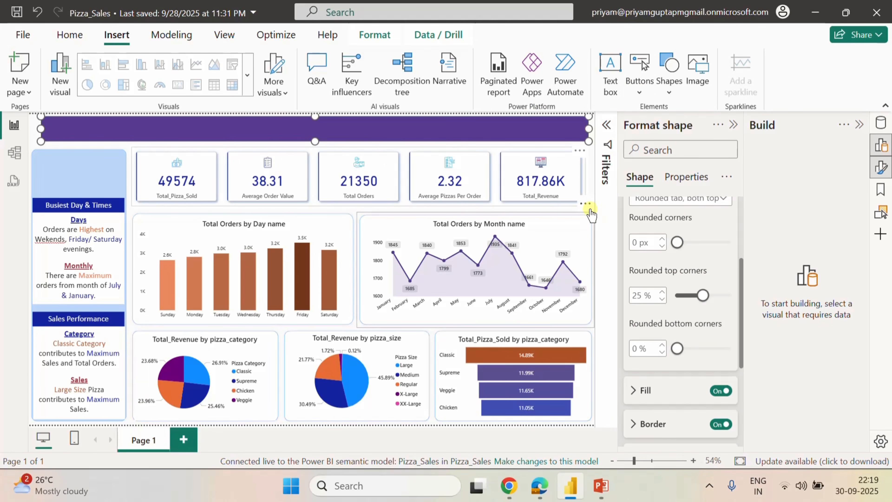
click(589, 207)
click(590, 199)
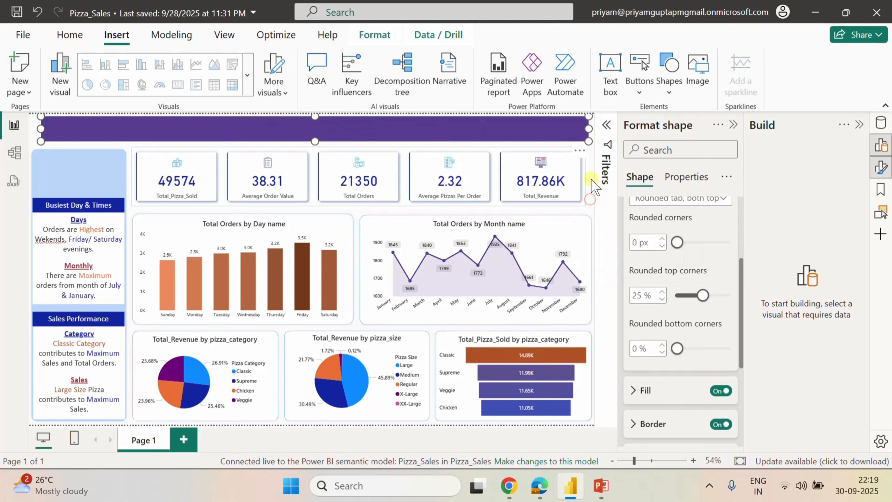
click(459, 209)
Duplicate the Pizza Category slicer and place the copy directly beside the original on the title banner.
click(422, 127)
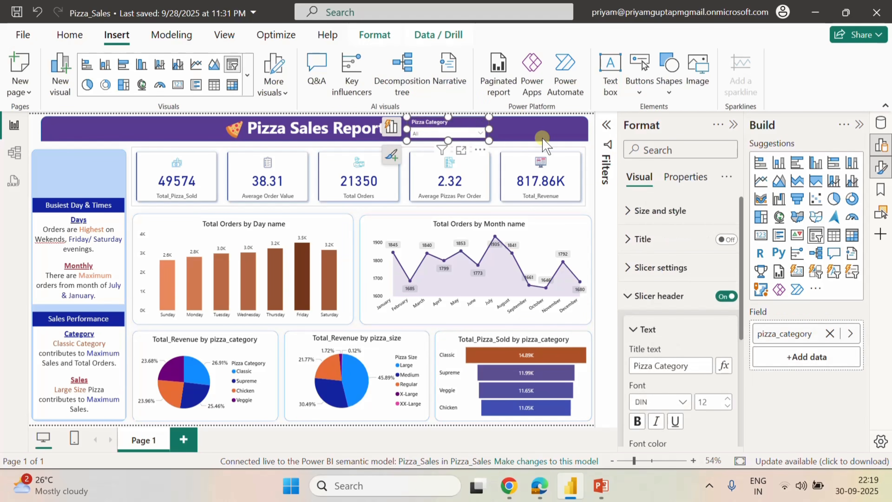
click(593, 144)
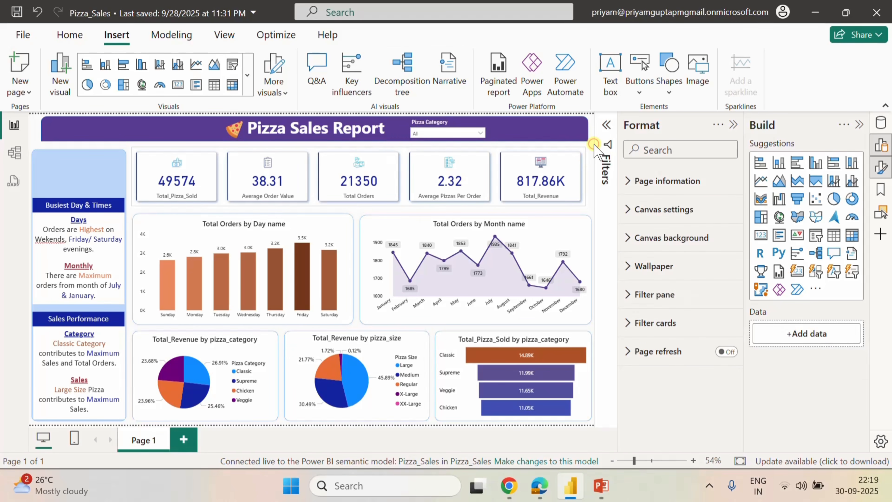
key(ctrl+v)
drag(466, 123, 513, 127)
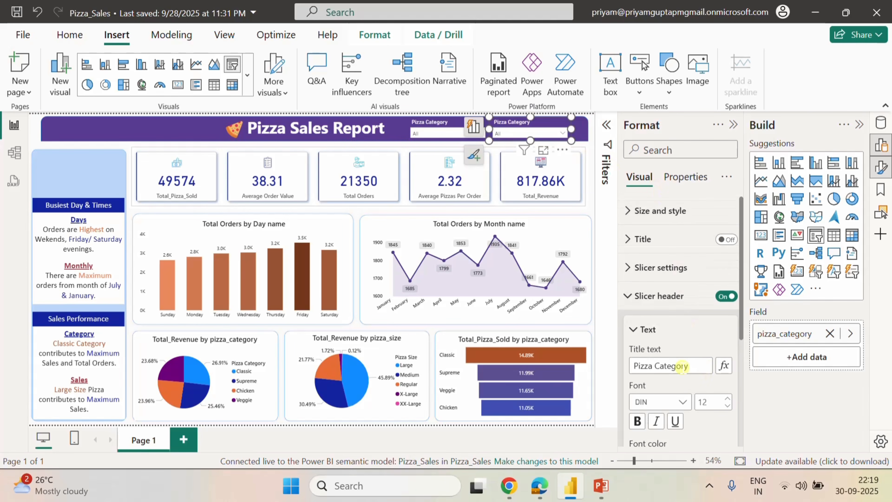
Replace the pizza_category field of the copied slicer with the Month name field.
click(629, 296)
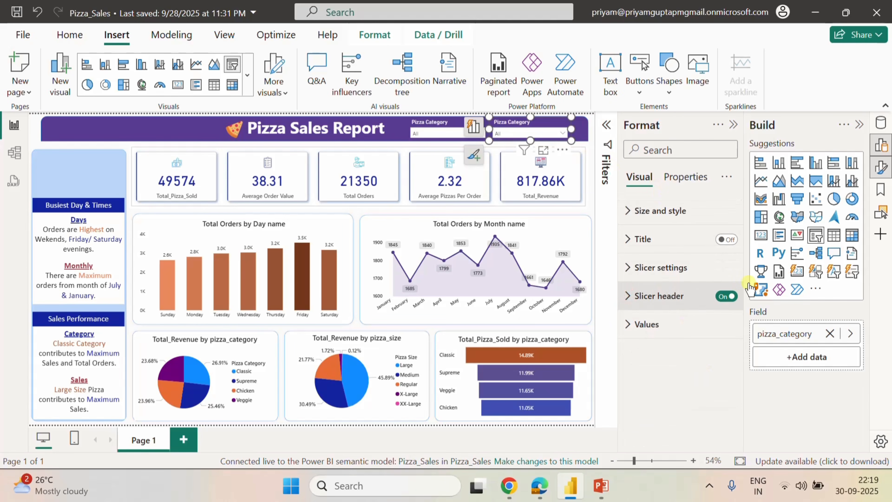
click(829, 333)
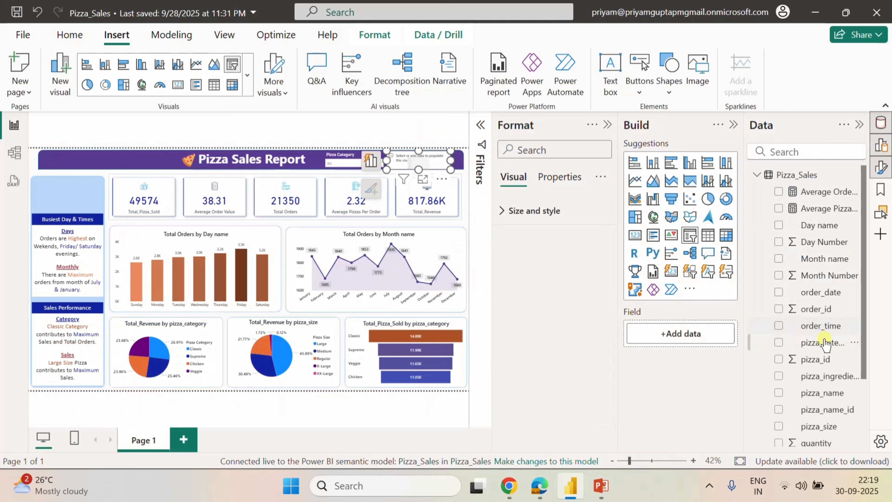
click(880, 122)
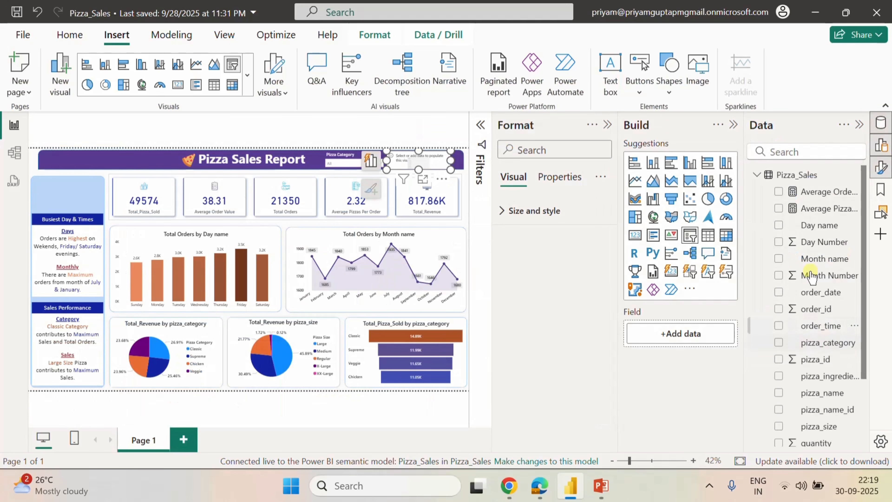
click(778, 259)
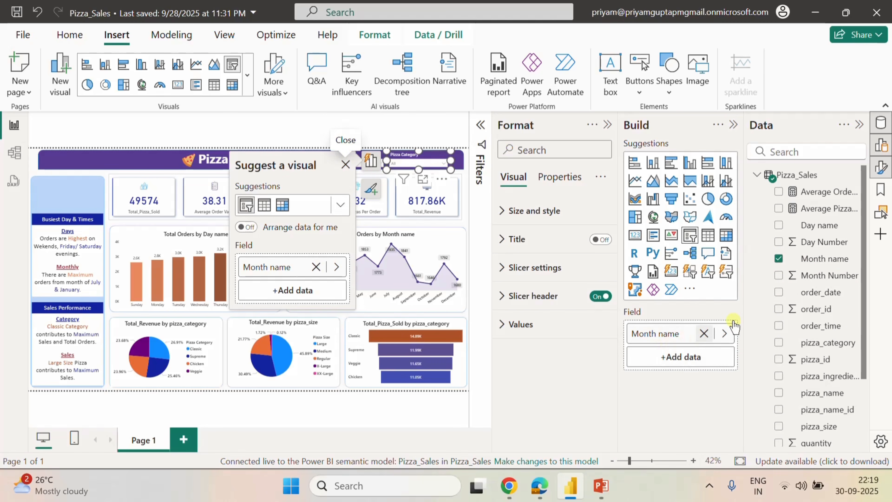
click(859, 125)
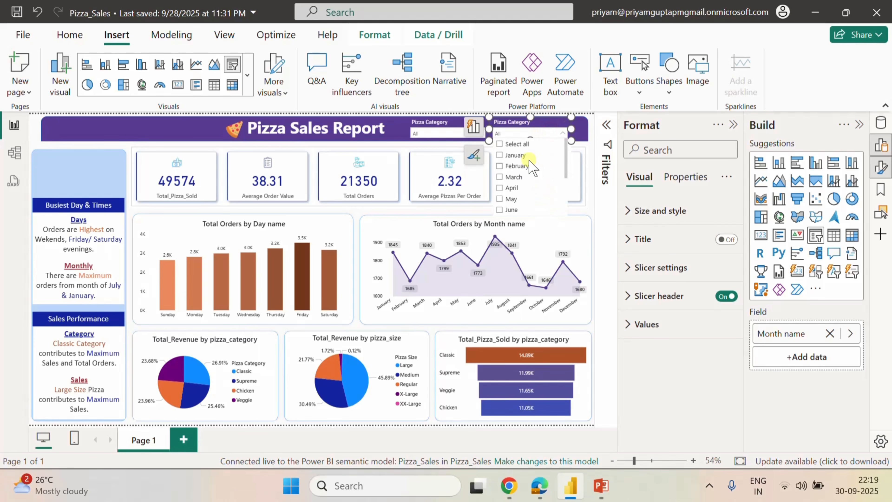
Look through the month options in the copied slicer's dropdown list and close it again.
scroll(537, 180, down, 3)
scroll(532, 179, up, 3)
click(592, 186)
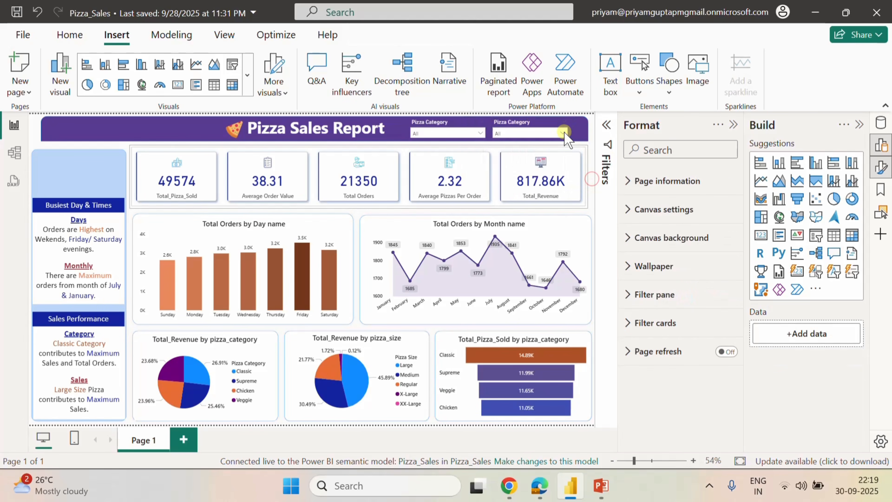
Change the copied slicer's header title text to "Month" and check its dropdown list on the canvas.
click(546, 126)
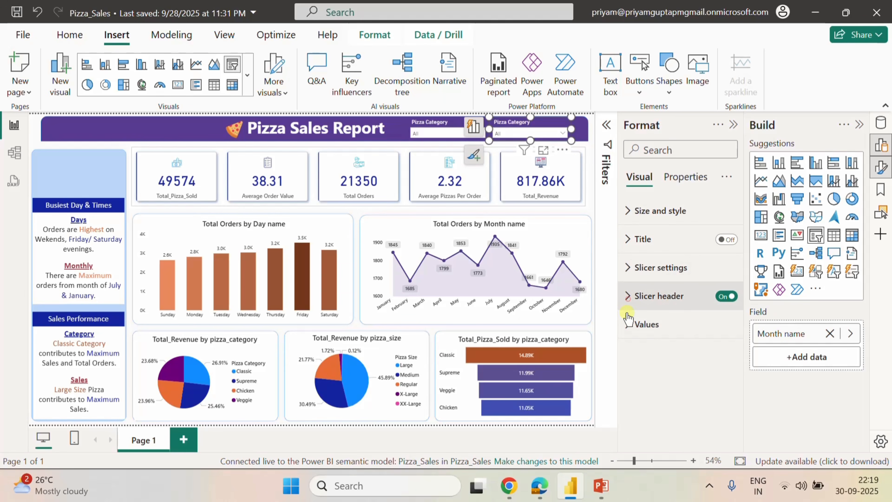
click(628, 295)
click(701, 368)
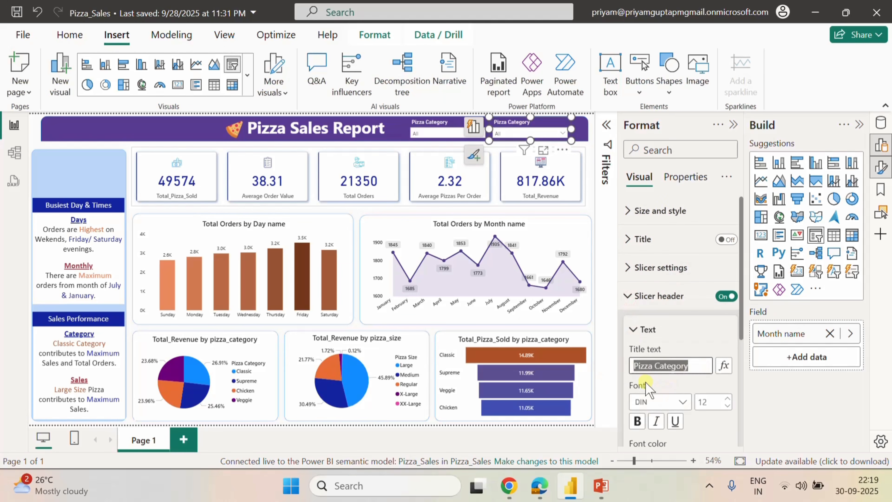
key(BackSpace)
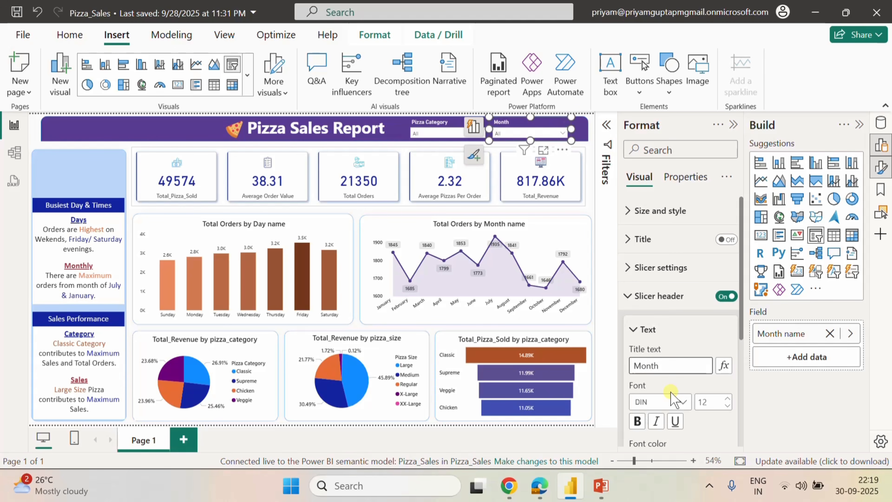
click(715, 334)
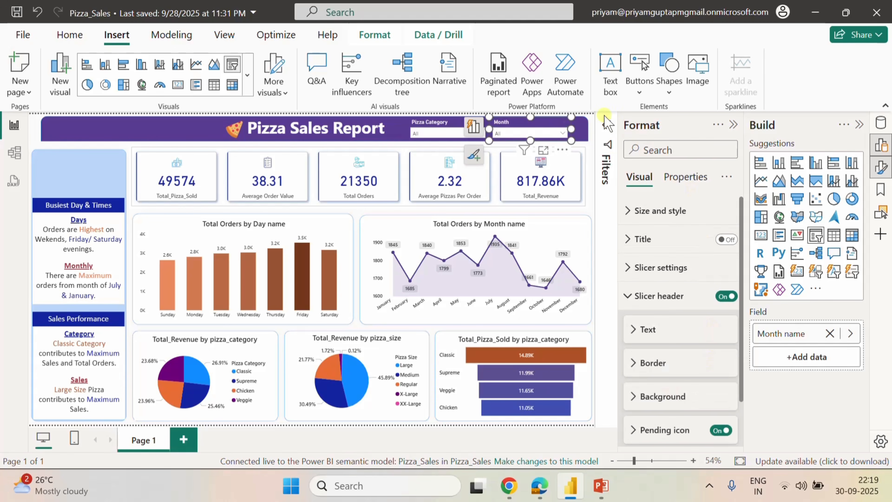
click(562, 134)
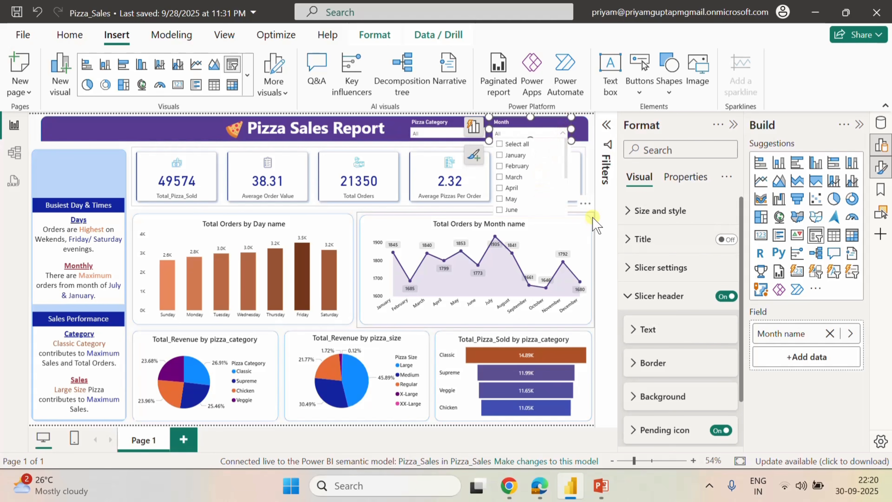
click(593, 189)
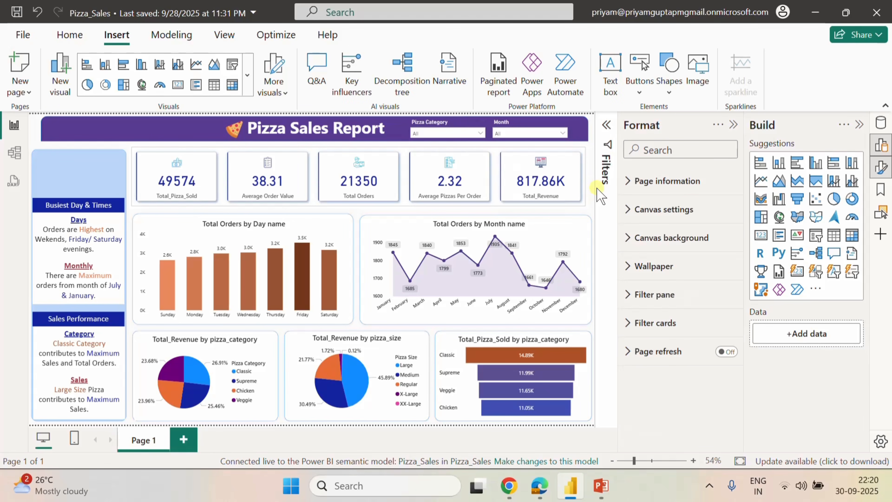
Duplicate Page 1 and delete all five charts from the duplicate page, keeping their background shapes.
right_click(140, 439)
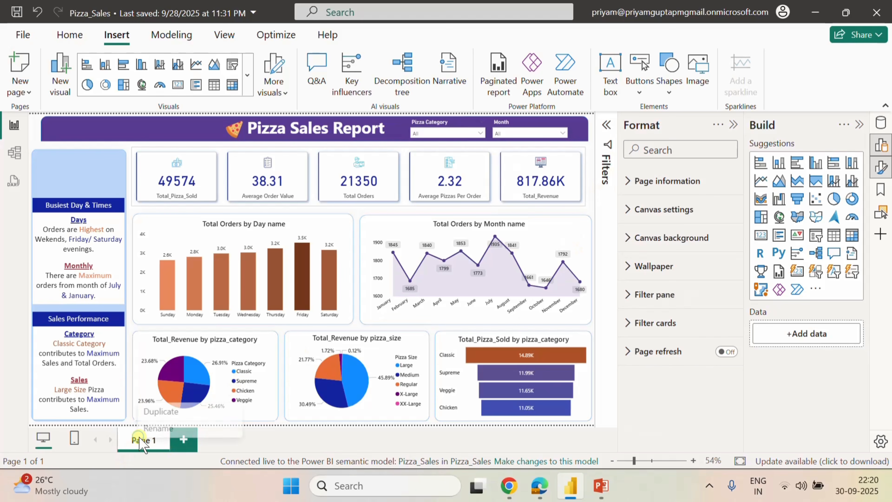
click(154, 412)
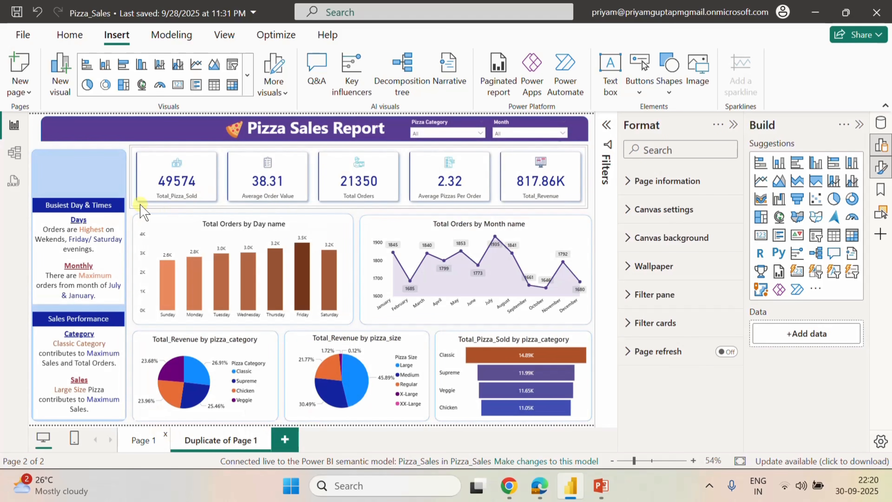
click(176, 239)
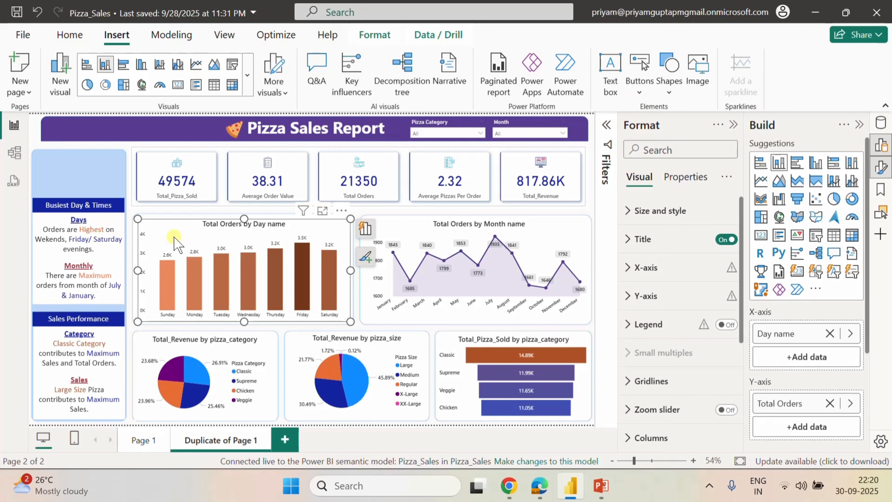
ctrl+click(405, 237)
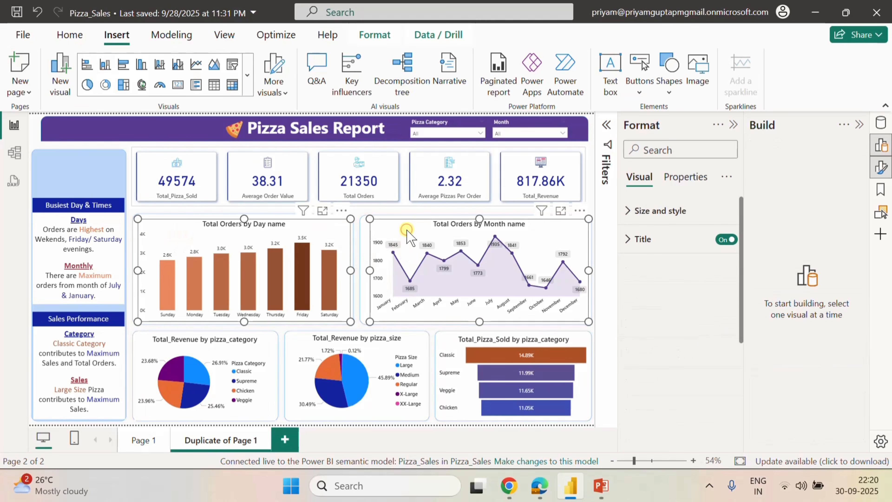
ctrl+click(205, 348)
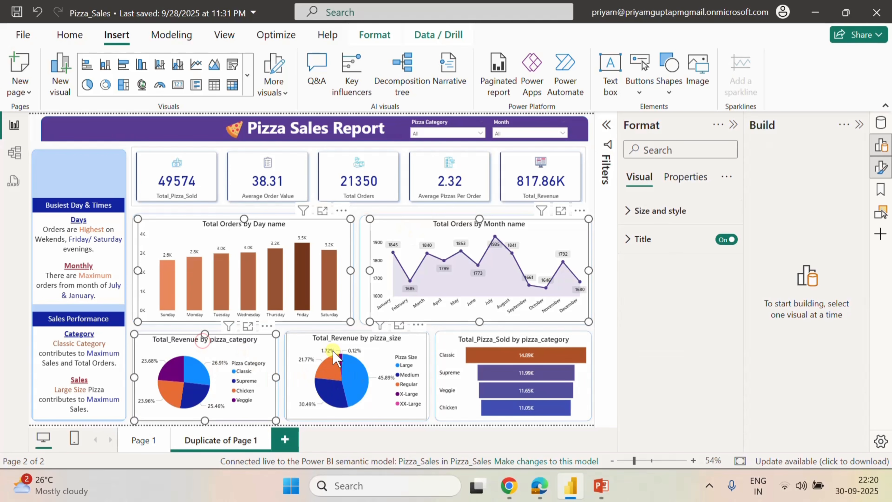
ctrl+click(328, 355)
ctrl+click(463, 348)
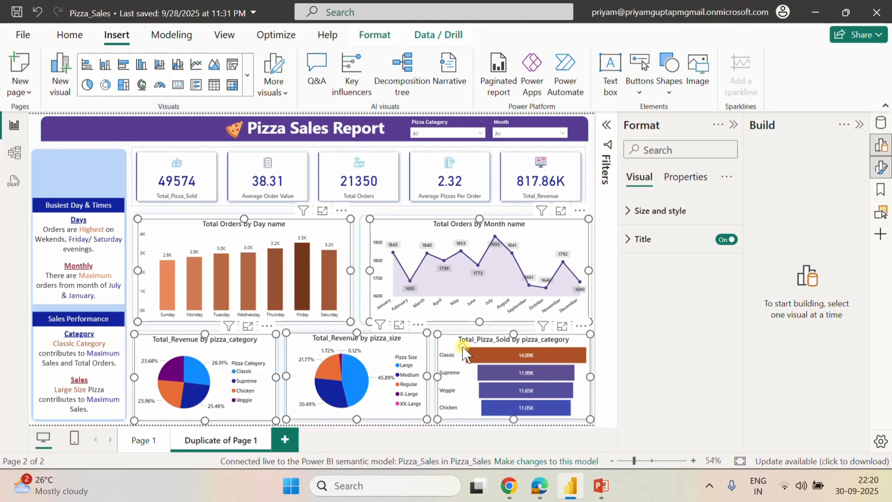
key(Delete)
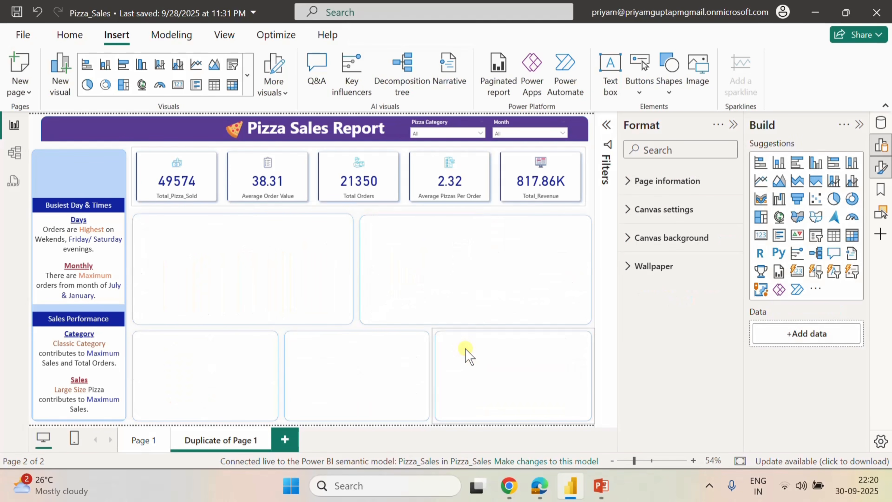
Delete the two wide background shapes in the row directly below the KPI cards.
click(264, 275)
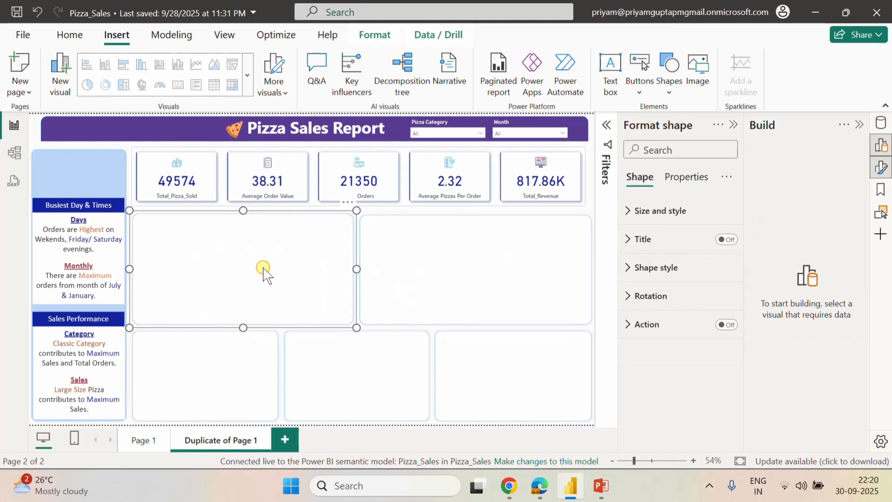
ctrl+click(442, 274)
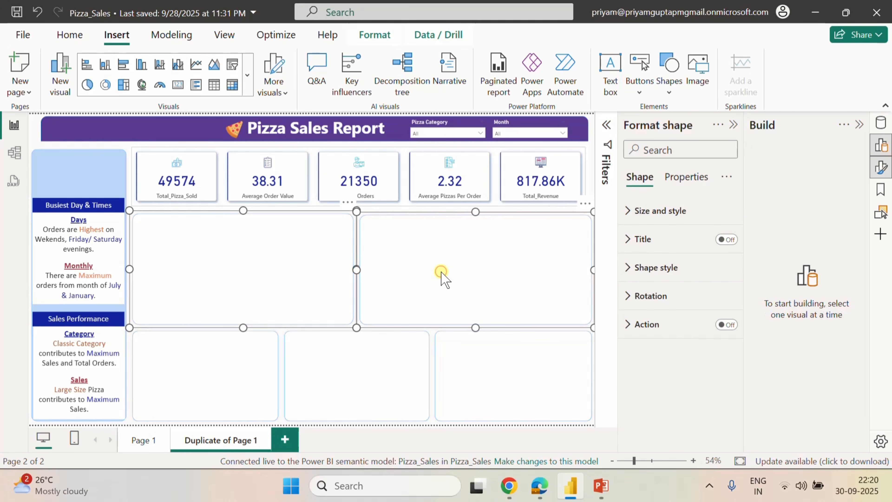
key(Delete)
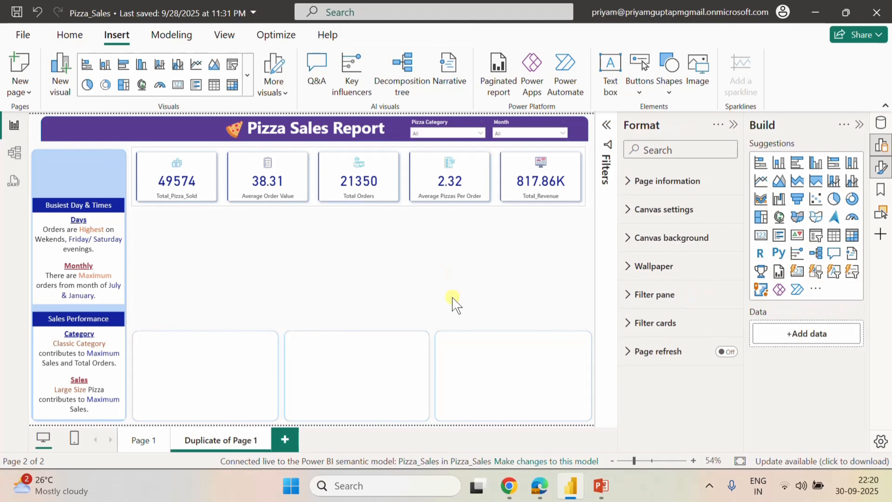
Copy the three background shapes of the bottom row and place the copies in the empty row below the KPI cards.
click(208, 365)
ctrl+click(354, 364)
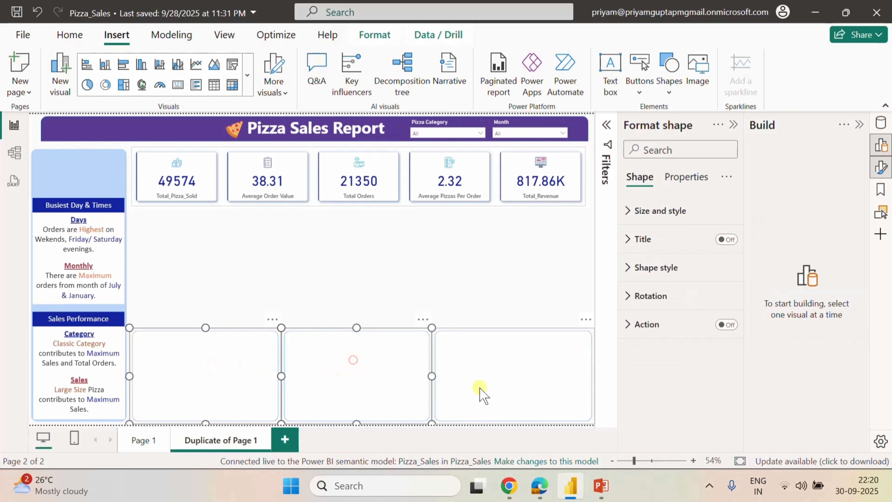
ctrl+click(515, 364)
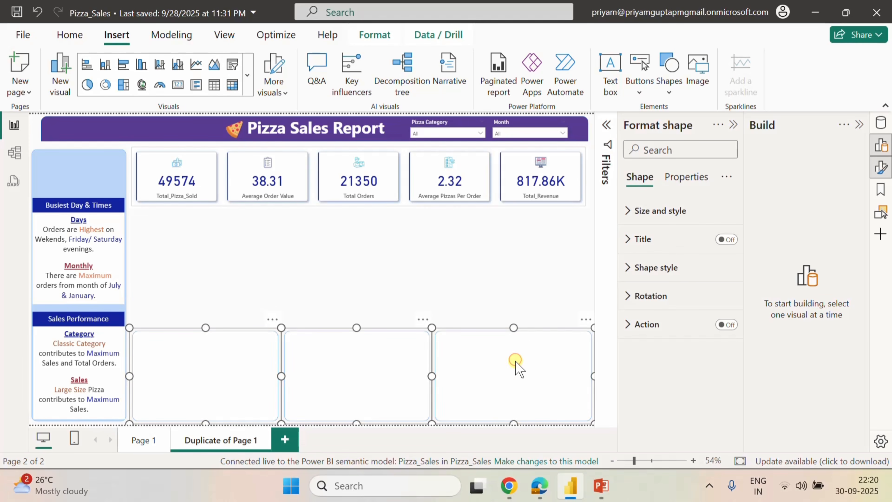
click(287, 267)
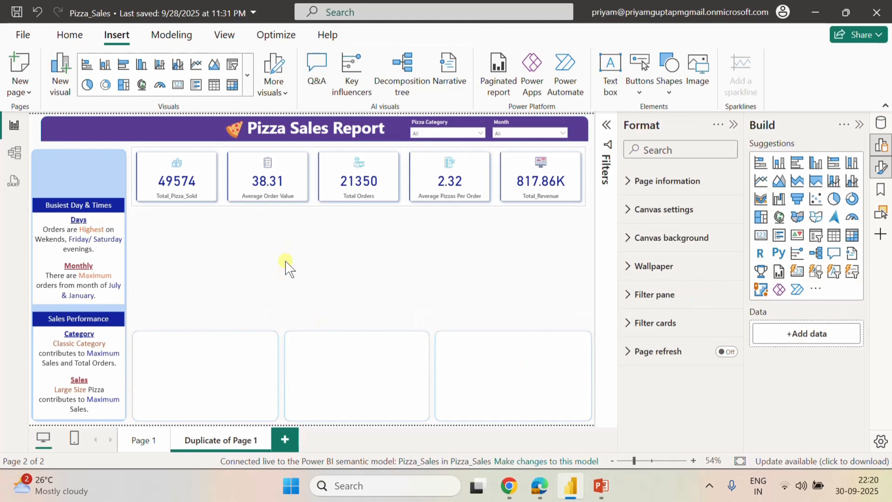
key(ctrl+v)
drag(367, 360, 373, 242)
click(374, 246)
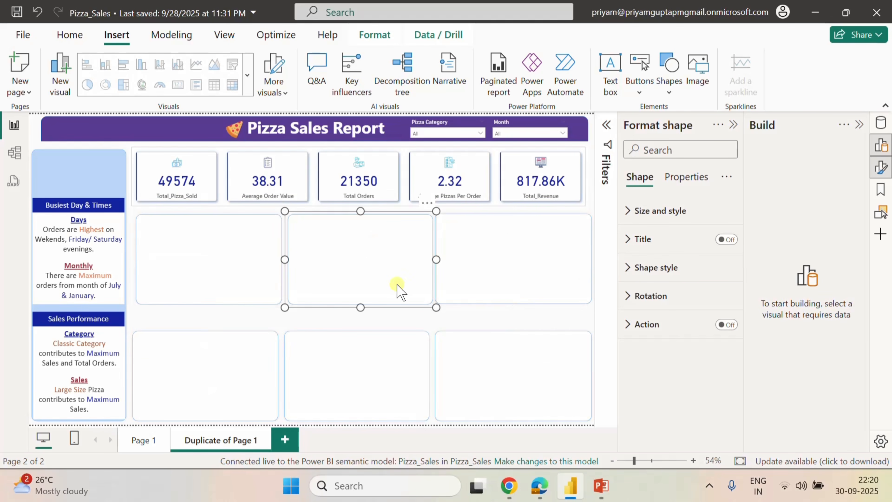
Extend the middle background shape of the upper row downward so it is taller than its neighbours.
click(225, 288)
ctrl+click(336, 274)
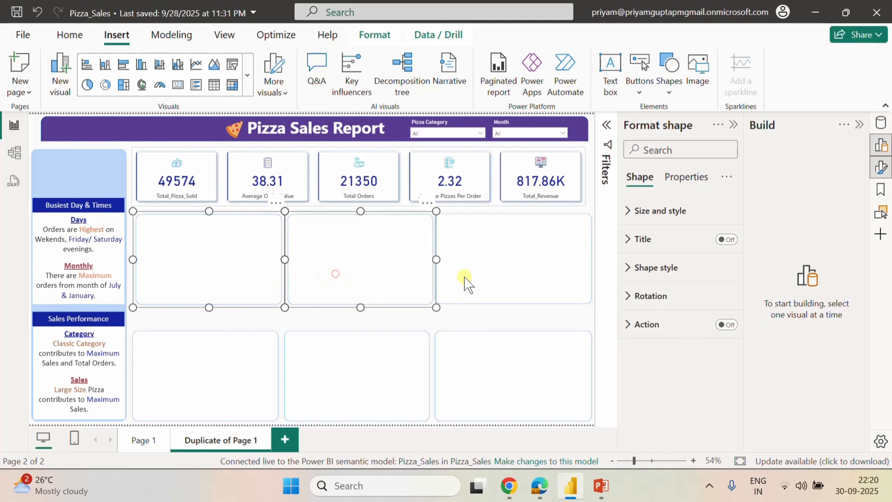
ctrl+click(491, 266)
drag(359, 304, 363, 318)
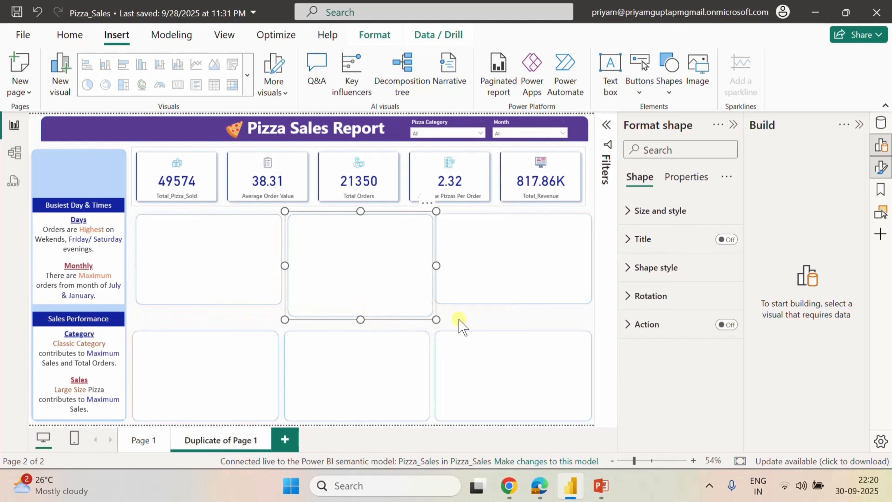
click(466, 319)
Extend the middle background shape of the bottom row upward to meet the shape above it.
click(359, 347)
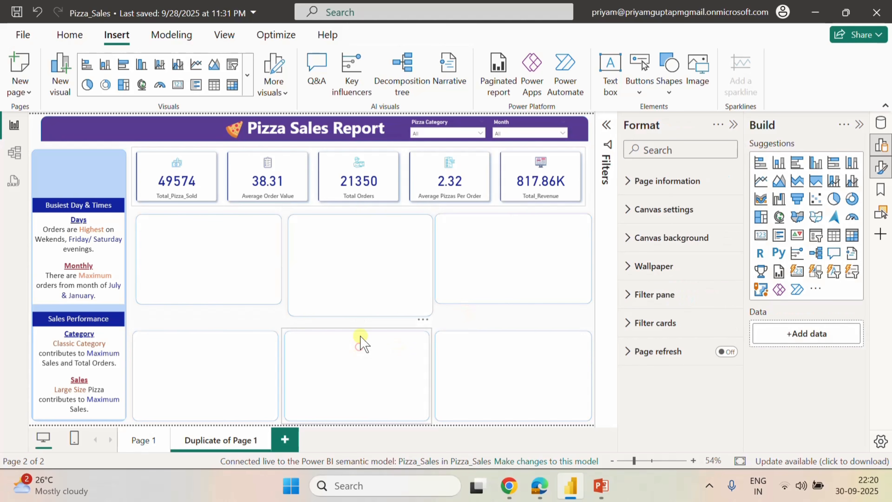
drag(353, 327, 354, 317)
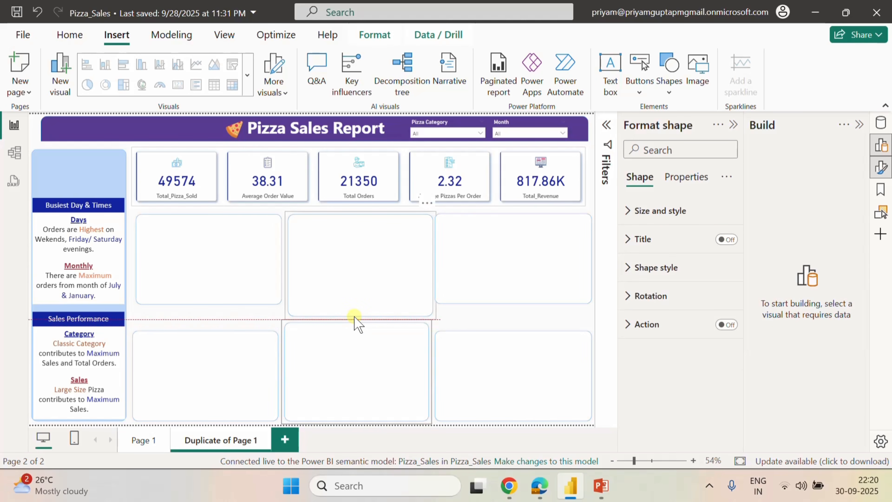
drag(354, 321, 354, 320)
Nudge the upper middle background shape left to align it with the shape beneath it, and deselect it.
click(334, 247)
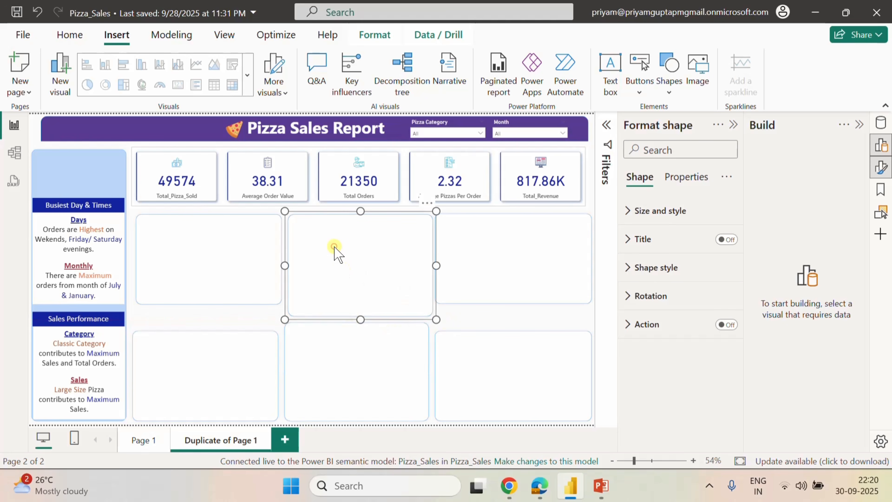
key(Left)
key(Left)
key(Left)
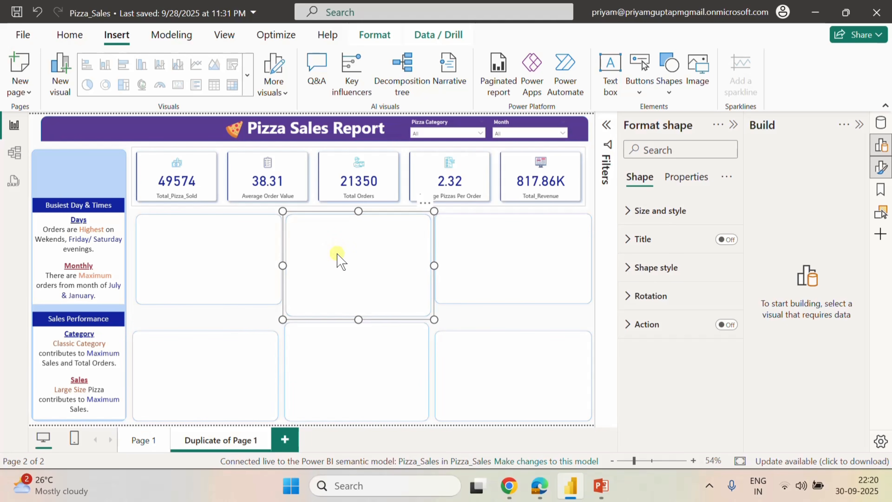
key(Left)
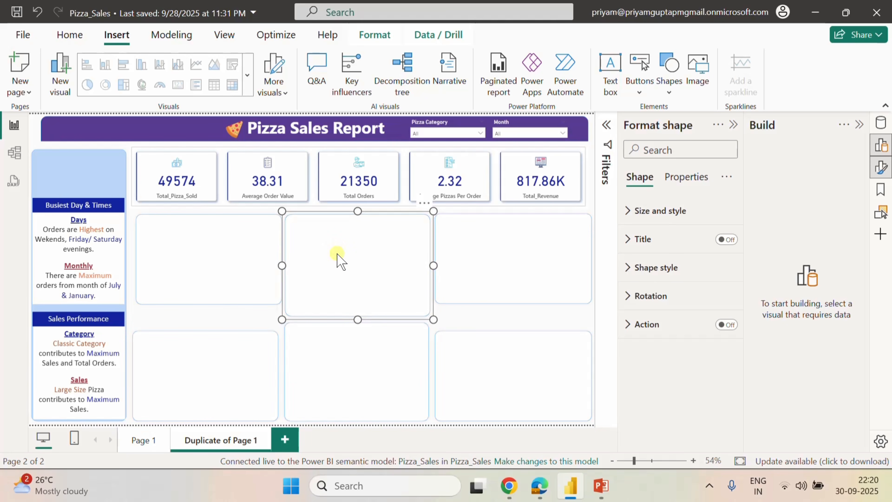
key(Left)
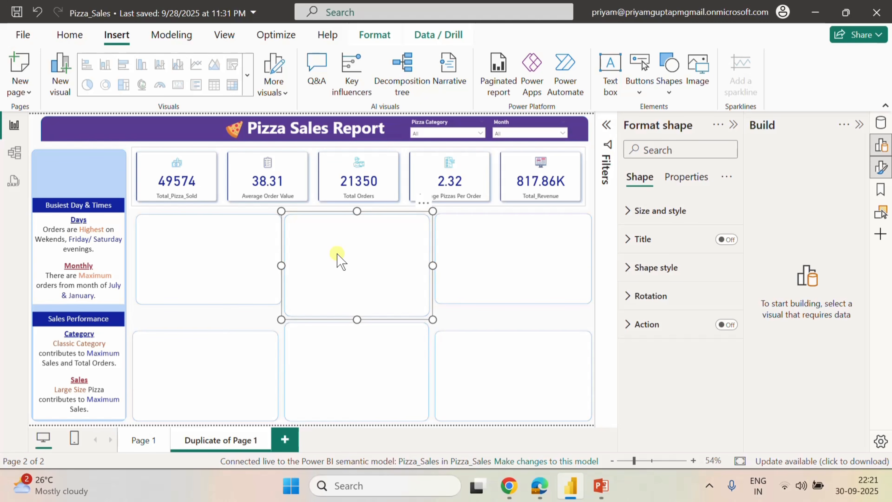
click(235, 317)
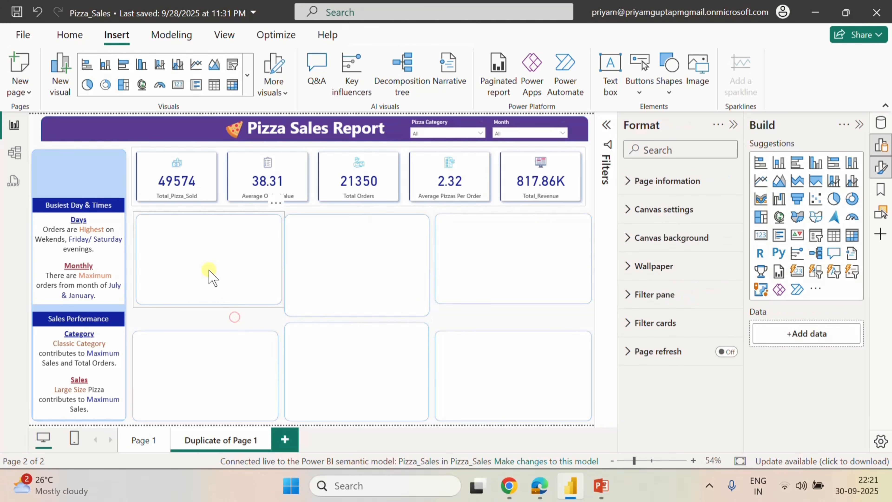
Extend the two outer background shapes of the upper row downward to match the height of the middle one.
click(209, 270)
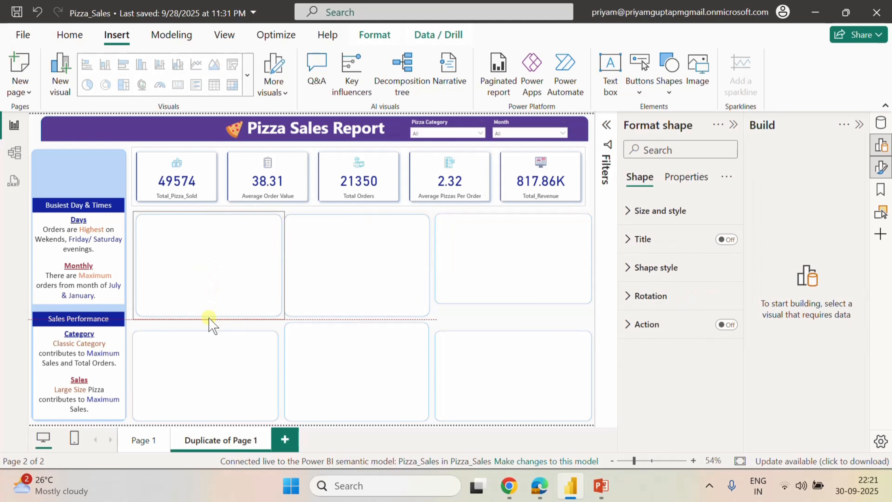
drag(209, 318, 209, 319)
click(513, 294)
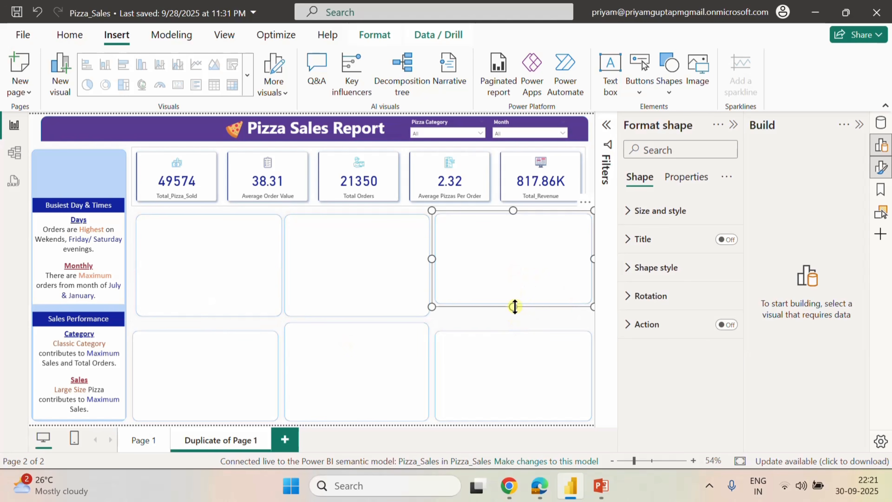
drag(514, 306, 514, 320)
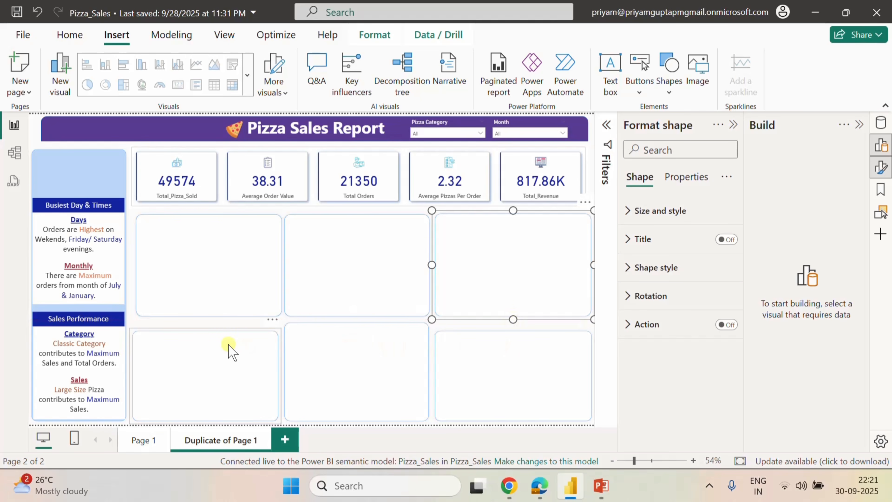
Extend the two outer background shapes of the bottom row upward to align with the middle one.
click(214, 340)
drag(205, 327, 205, 319)
click(508, 360)
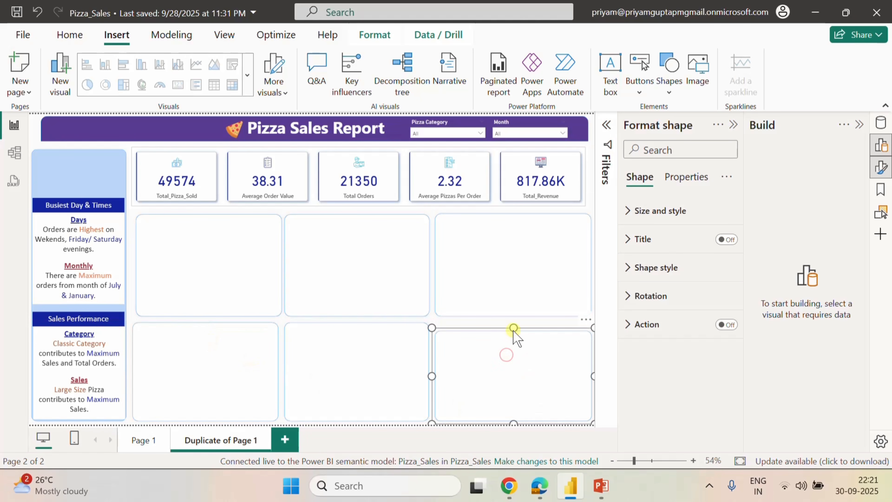
drag(514, 329, 511, 327)
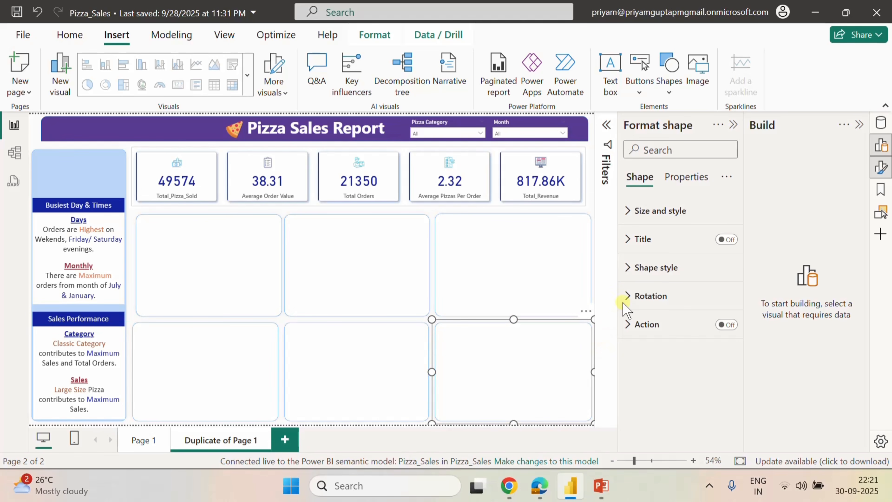
Check the Part 2 chart requirements in the Business Requirement Document in PowerPoint, and return to the Power BI report.
click(733, 124)
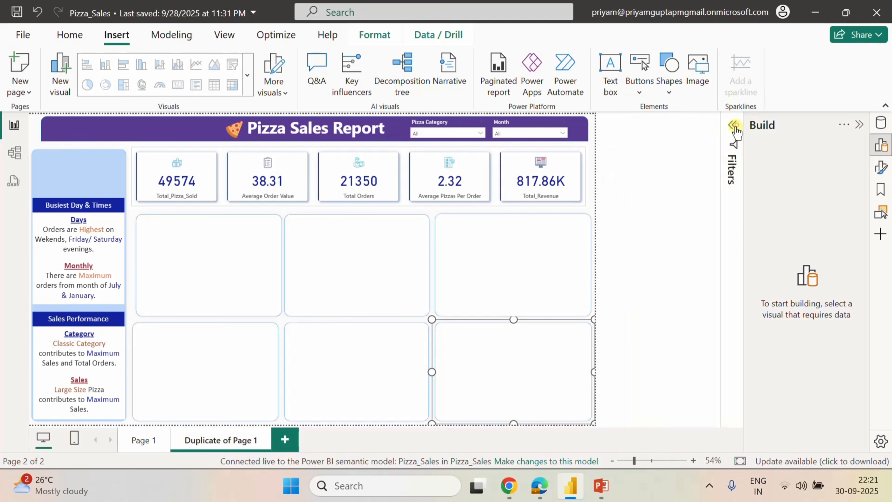
mouse_move(603, 492)
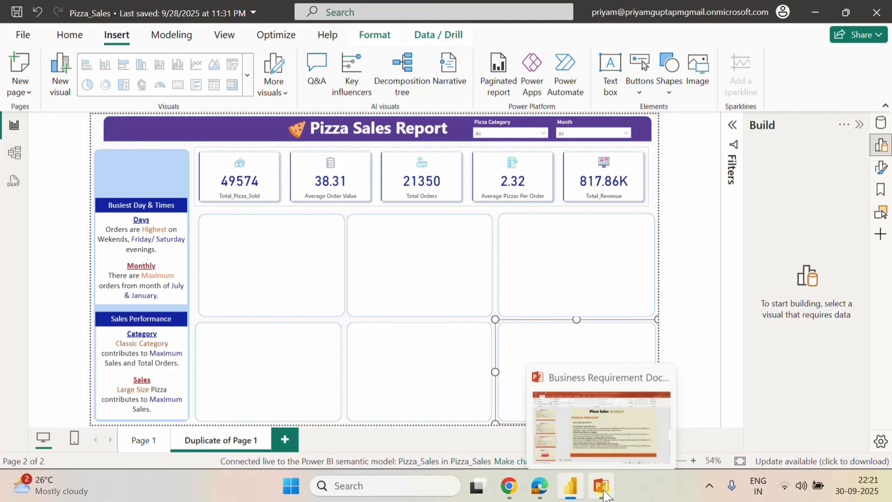
click(576, 415)
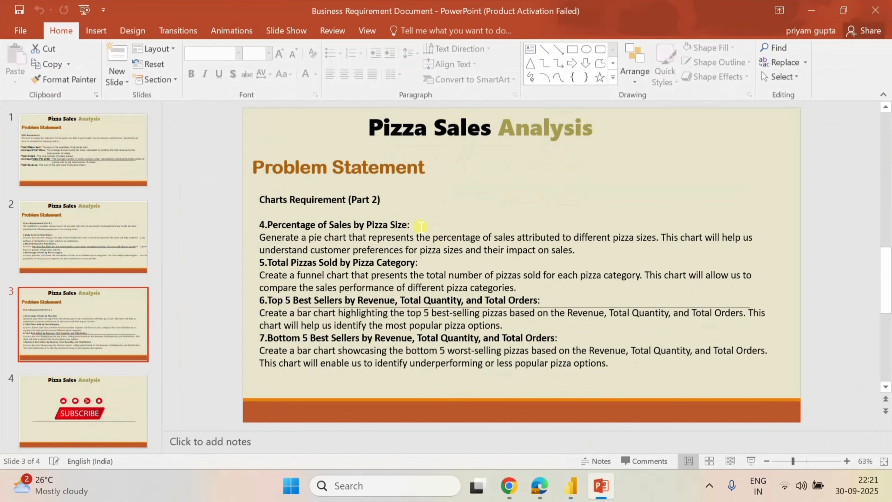
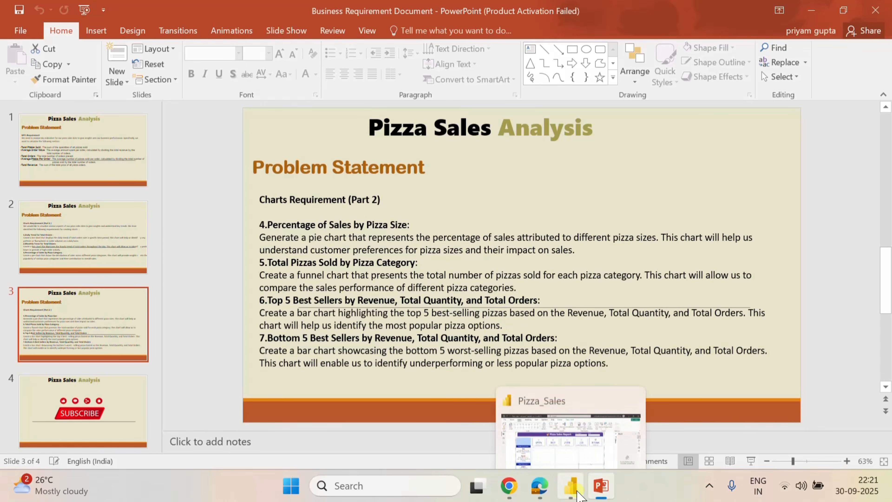
click(509, 415)
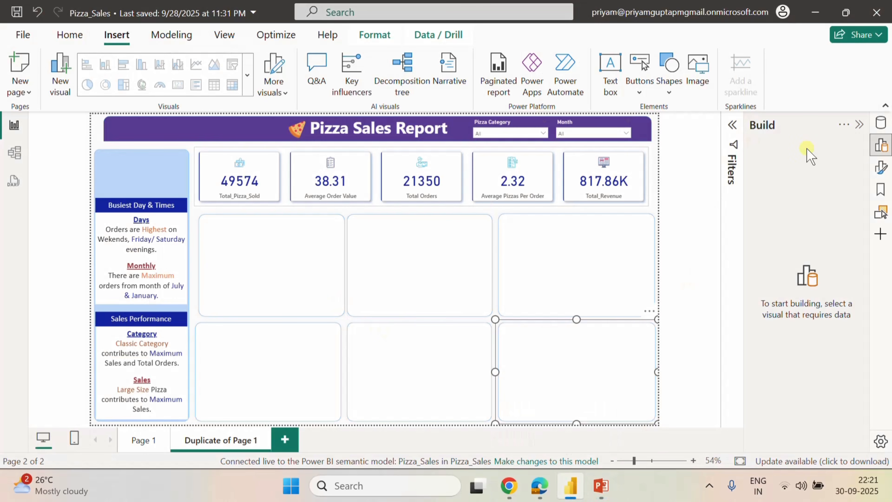
Show the data fields beside the visual building options, hide the formatting options, and deselect the background shape.
click(880, 123)
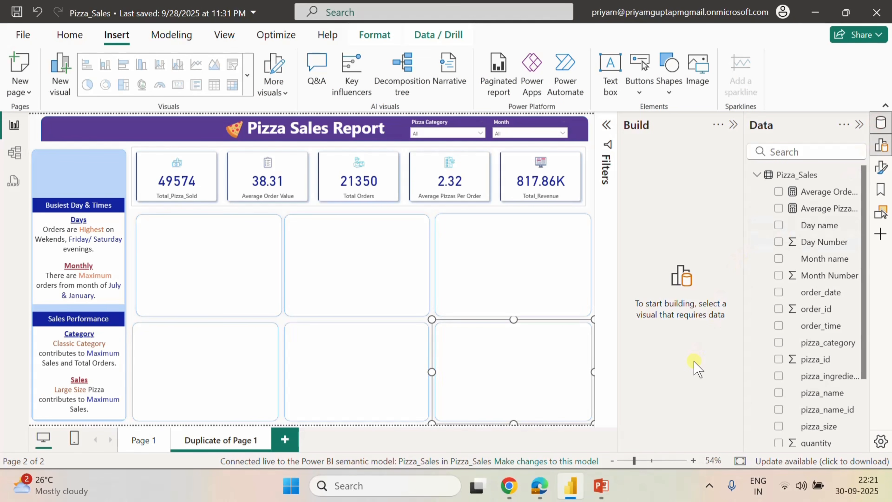
click(885, 170)
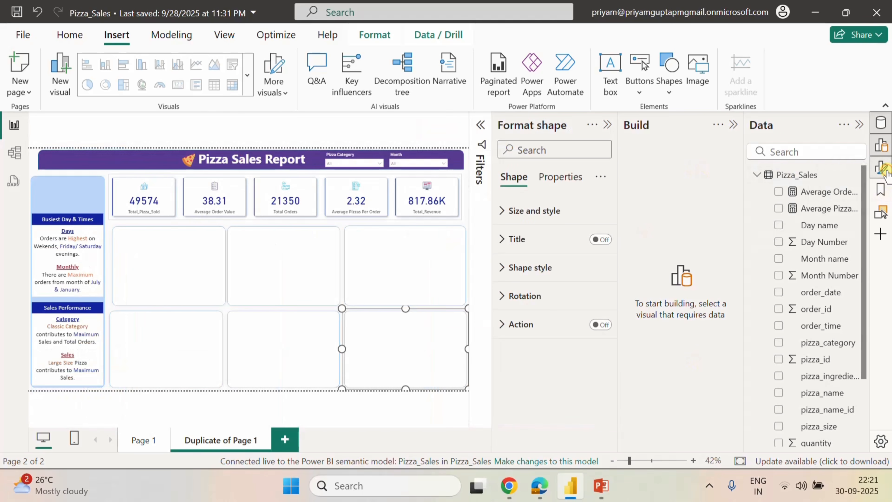
click(733, 125)
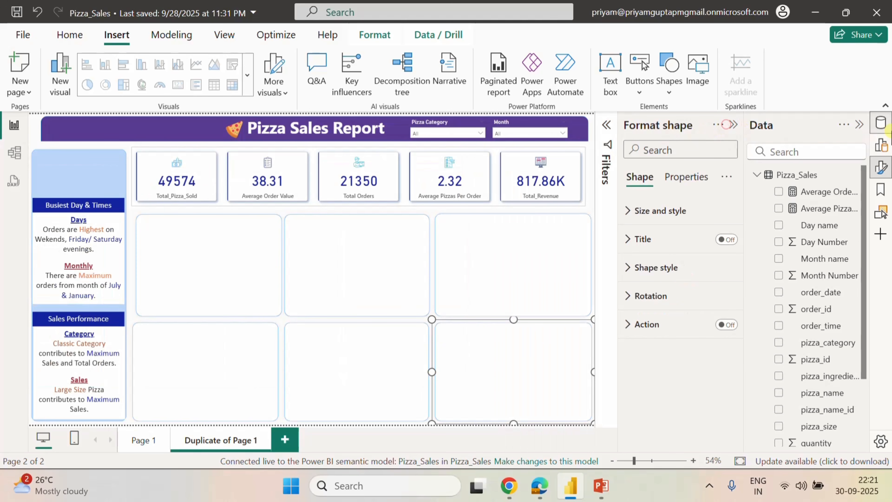
click(885, 150)
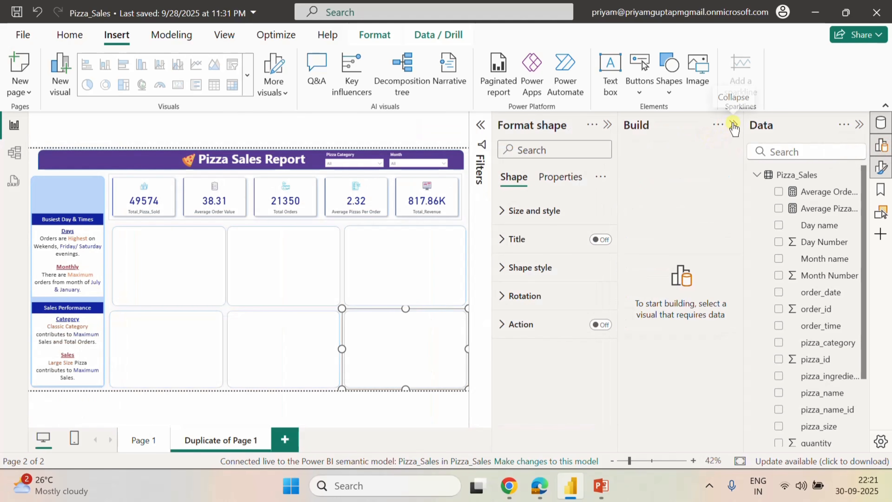
click(607, 125)
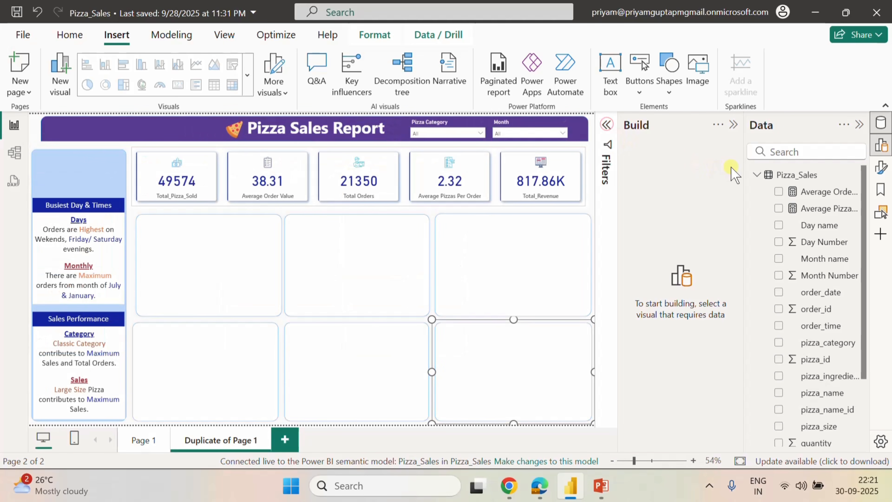
click(593, 185)
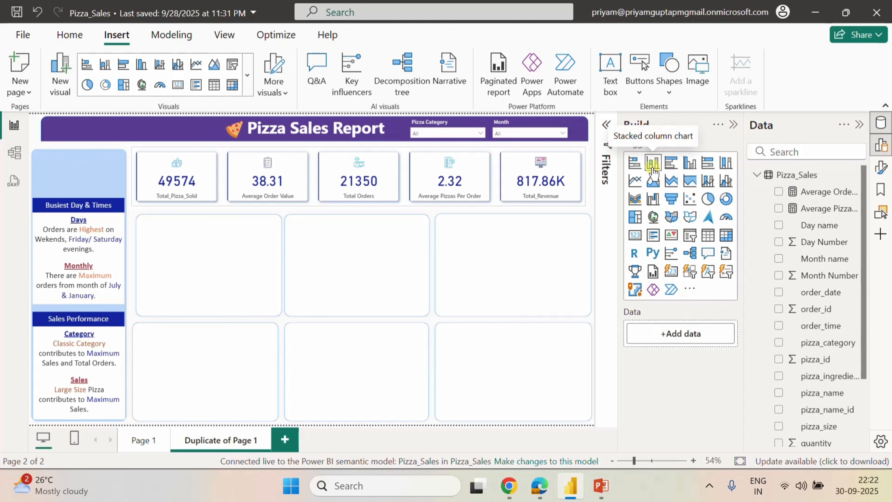
Insert a stacked bar chart and fit its height inside the first background shape of the upper row.
click(639, 167)
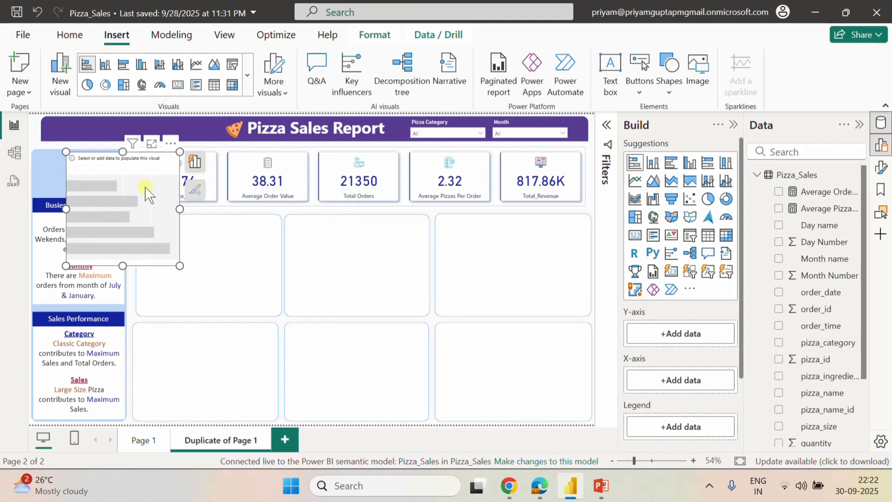
drag(145, 192, 228, 255)
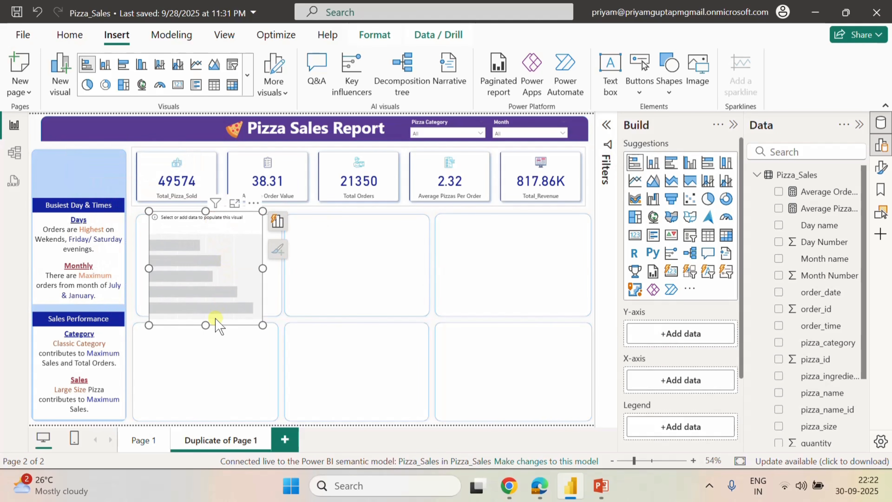
mouse_move(204, 324)
mouse_down()
mouse_move(199, 302)
mouse_move(205, 312)
mouse_up()
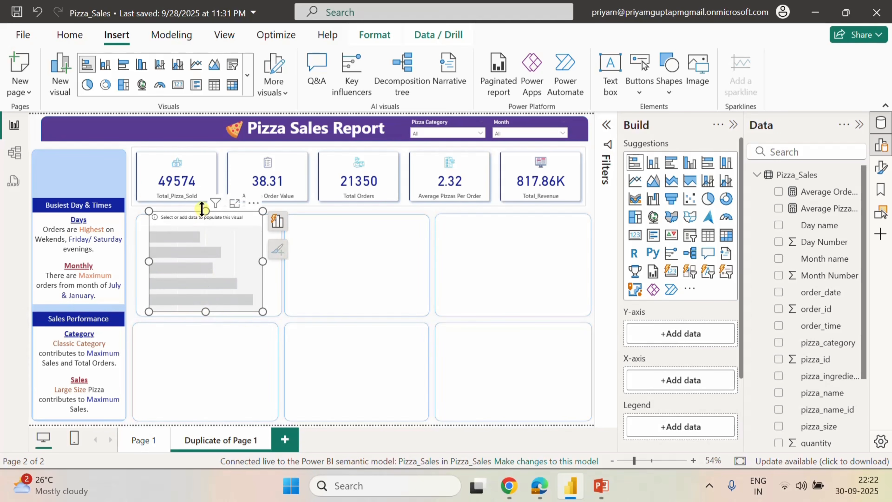
drag(205, 211, 208, 218)
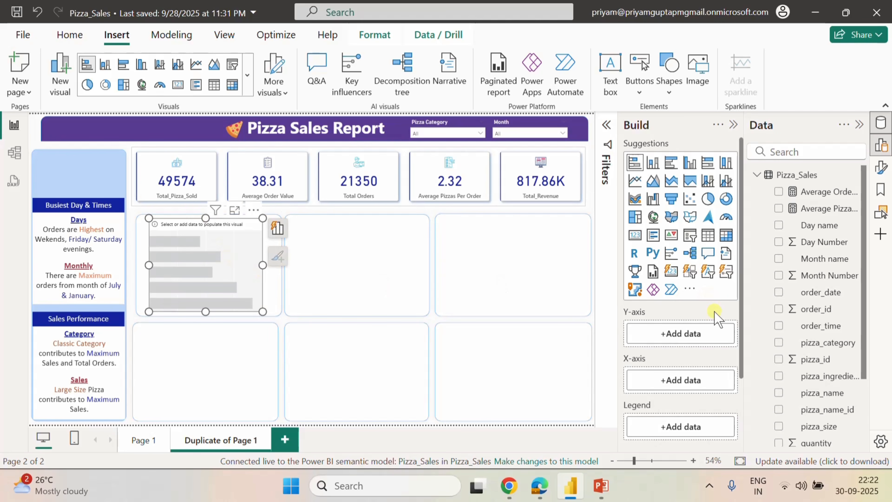
Assign pizza_name to the bar chart's Y-axis and Total_Revenue to its X-axis, and hide the build options.
scroll(832, 365, down, 3)
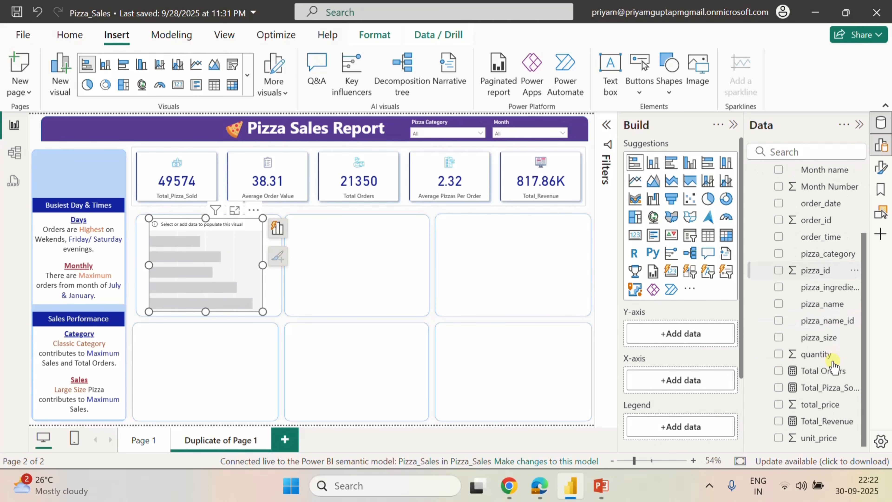
click(777, 303)
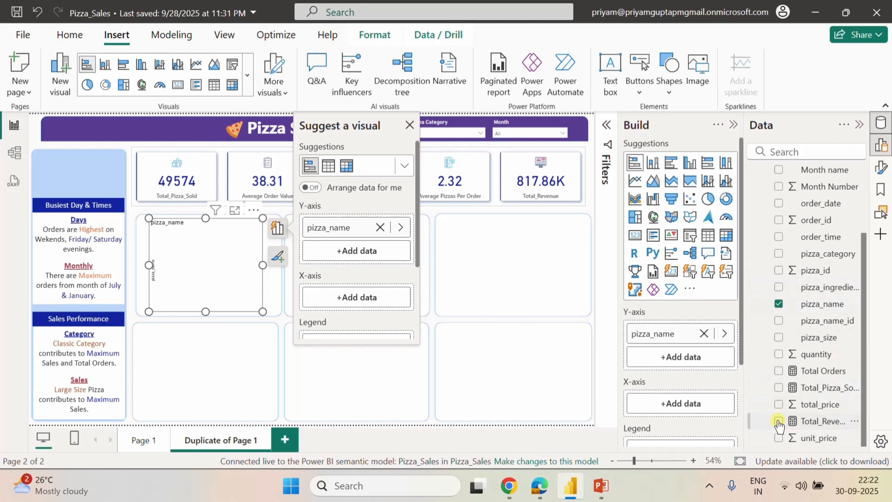
click(778, 420)
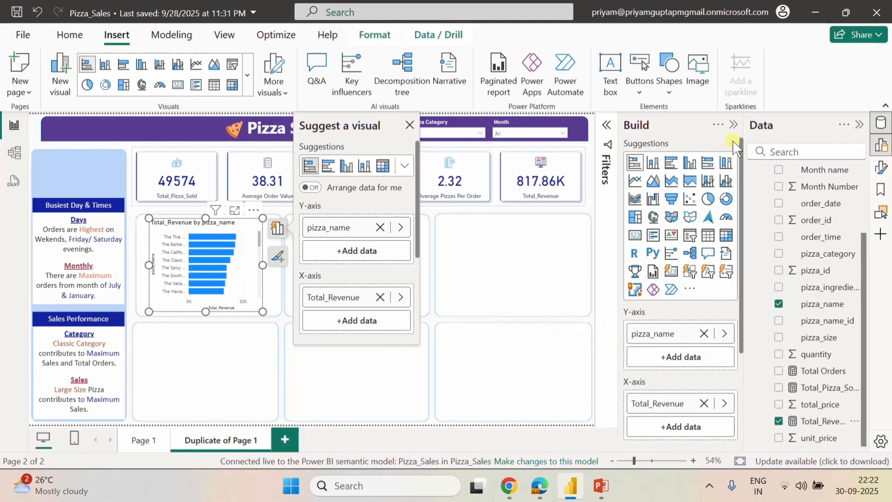
click(733, 124)
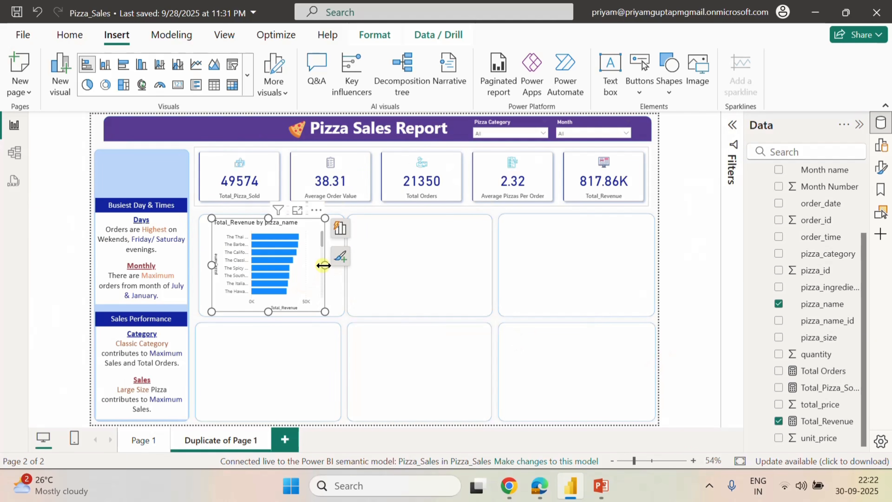
Enlarge the revenue bar chart on both sides and at its lower edge to fill its background shape.
drag(323, 265, 338, 271)
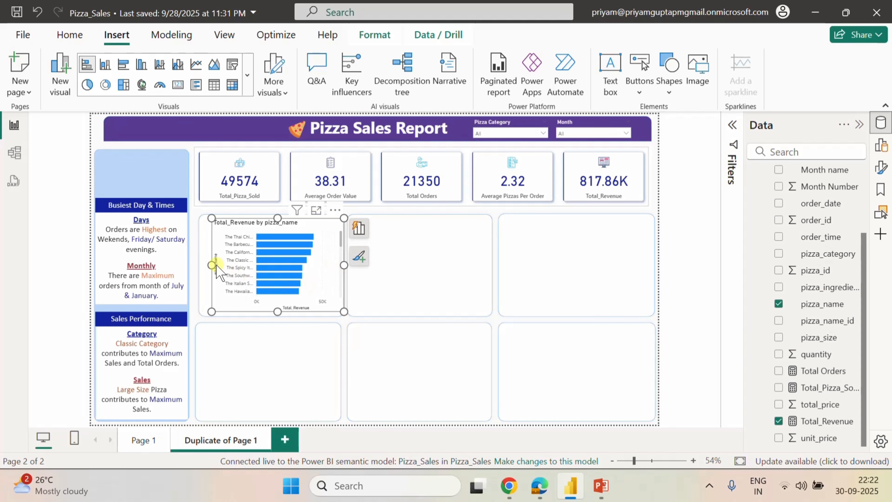
drag(212, 262, 202, 264)
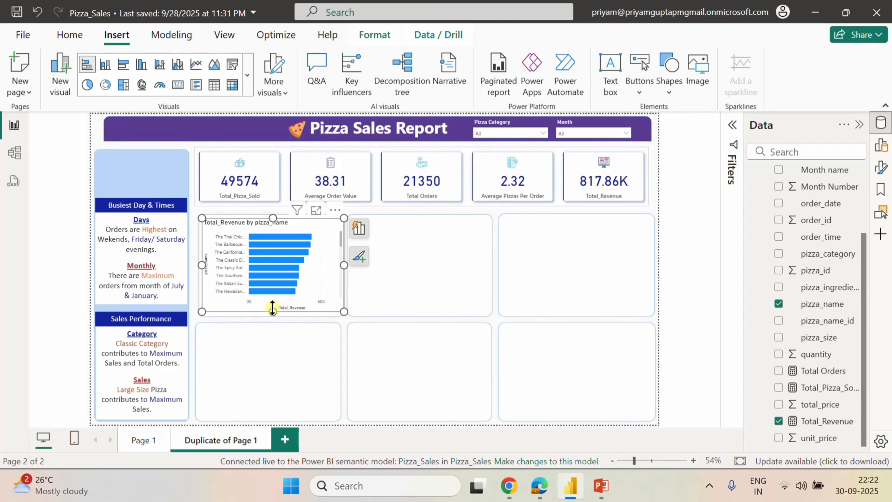
drag(272, 308, 273, 314)
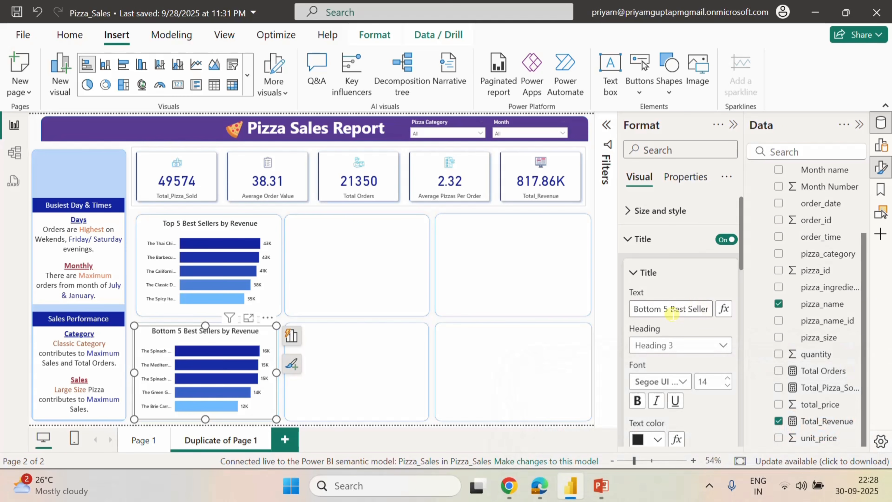
Change the lower bar chart's title to "Bottom 5 Pizzas by Revenue".
click(663, 310)
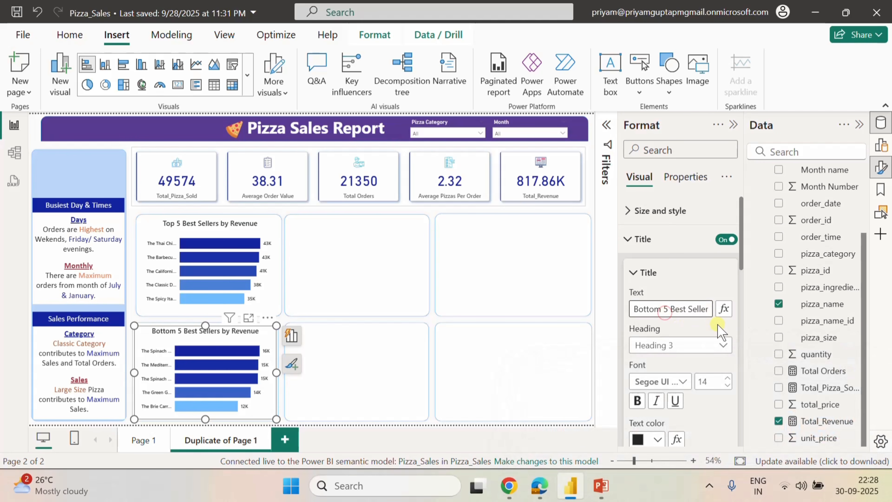
key(Right)
key(Right)
key(Right)
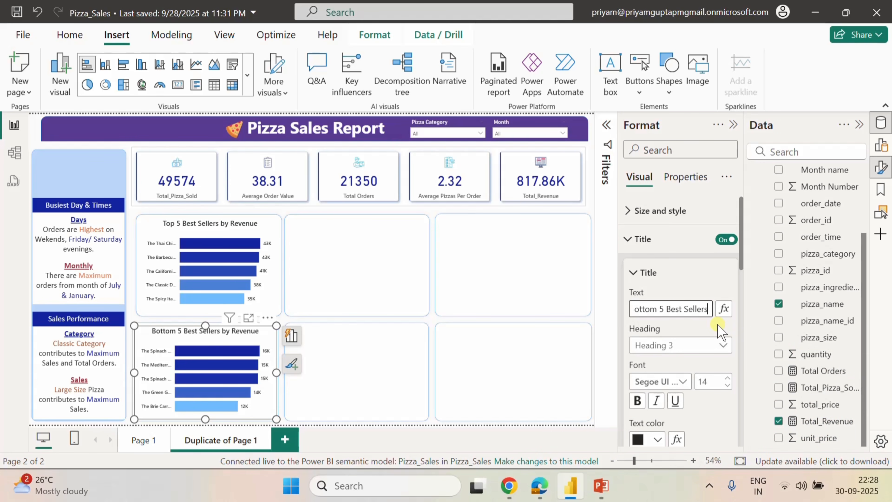
key(BackSpace)
key(BackSpace)
key(BackSpace)
key(BackSpace)
key(BackSpace)
text(Pizza)
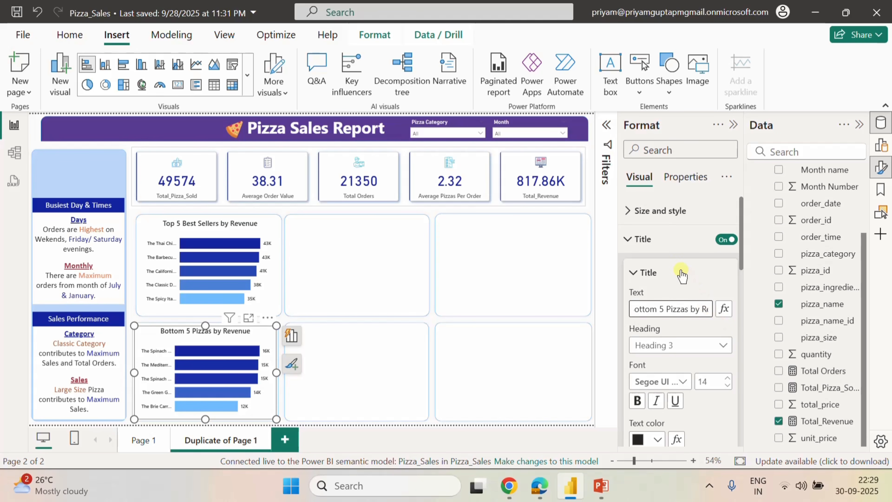
Change the upper bar chart's title to "Top 5 Pizzas by Revenue".
click(234, 234)
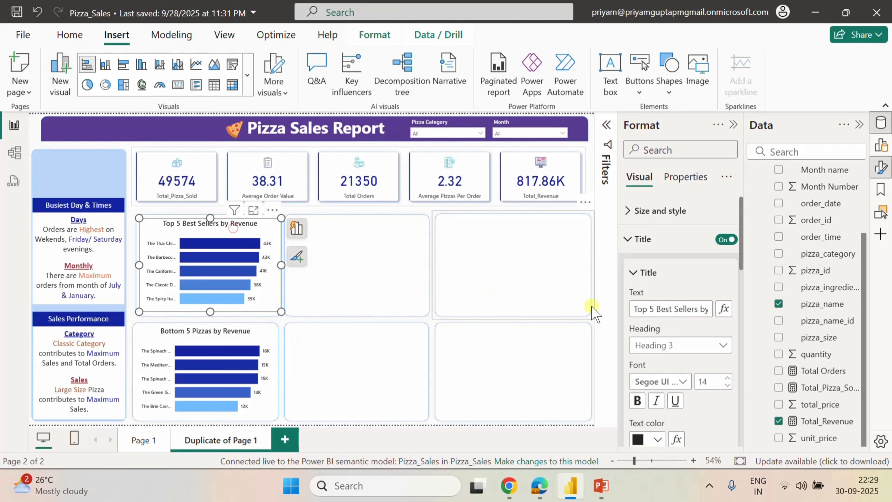
click(696, 308)
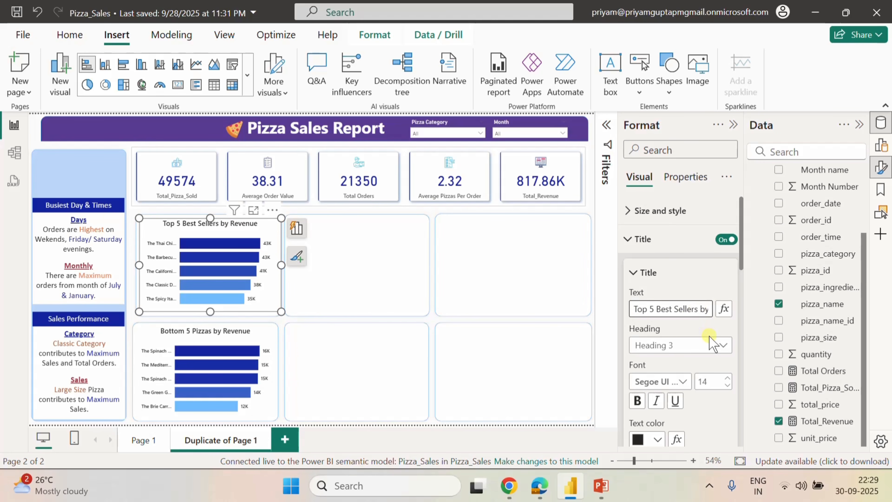
key(BackSpace)
key(BackSpace)
key(BackSpace)
key(BackSpace)
key(BackSpace)
key(BackSpace)
text(Pizza)
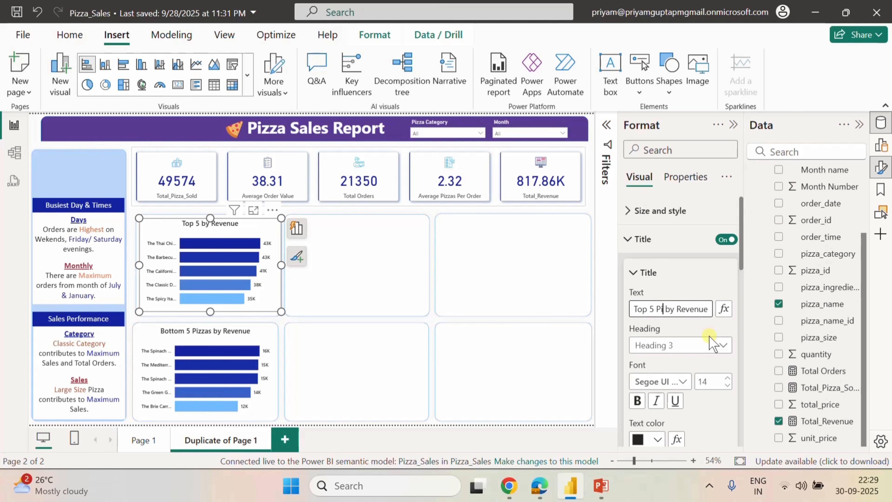
text(s)
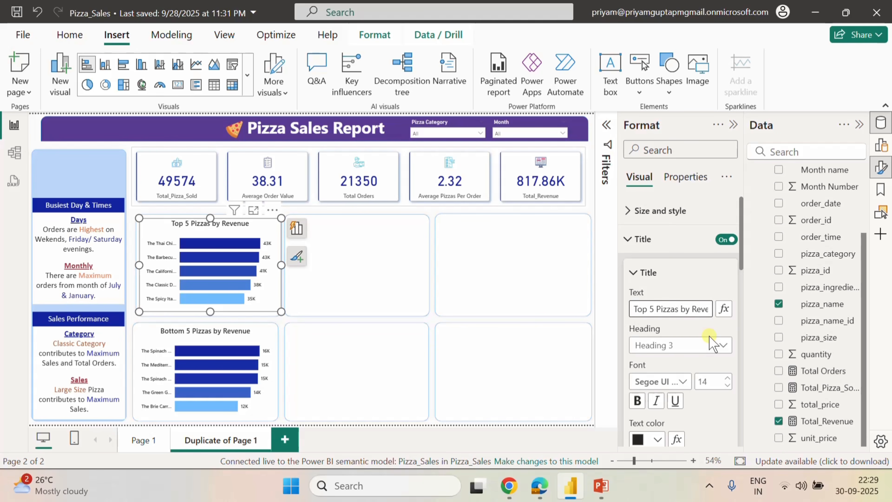
click(701, 273)
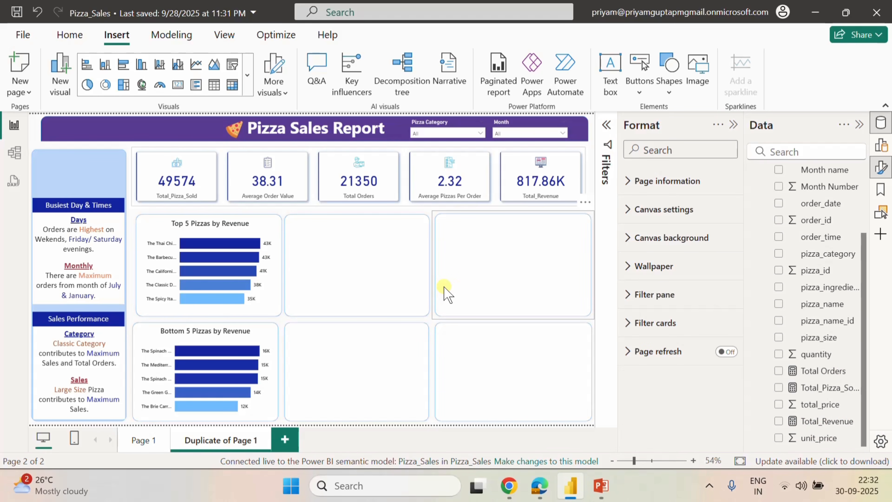
Copy the "Top 5 Pizzas by Revenue" chart and place the duplicate on the upper middle background shape.
click(196, 227)
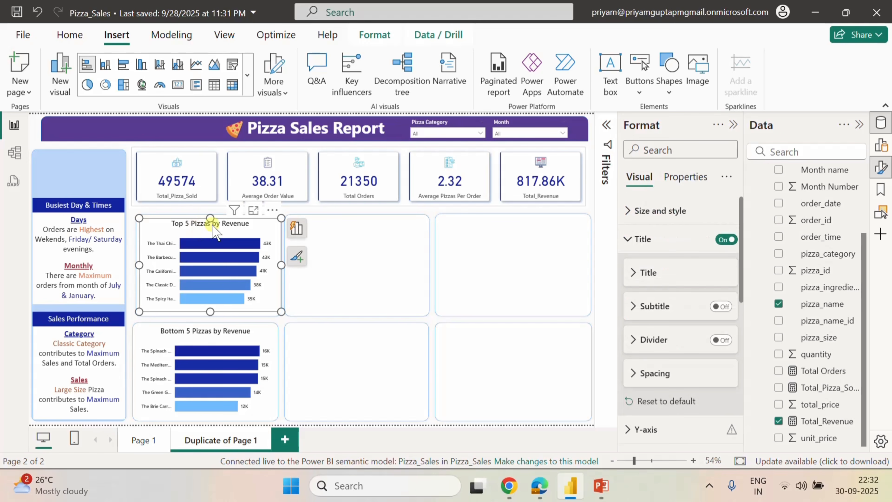
click(366, 228)
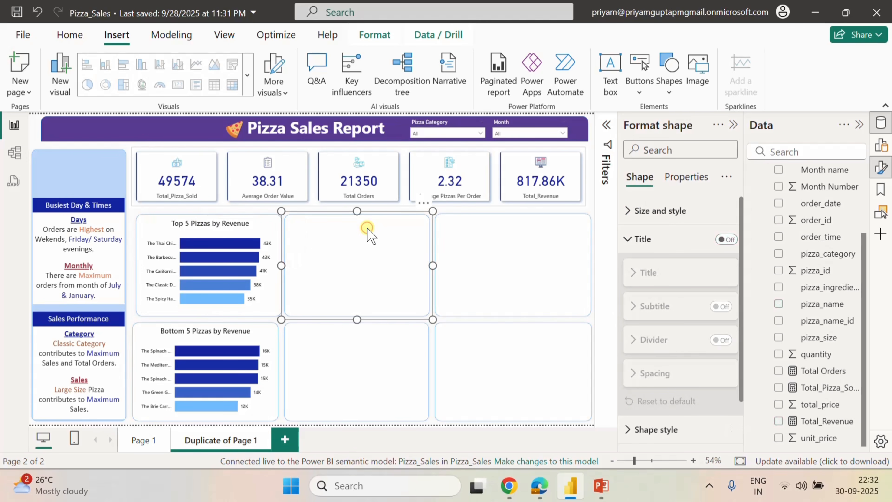
key(ctrl+v)
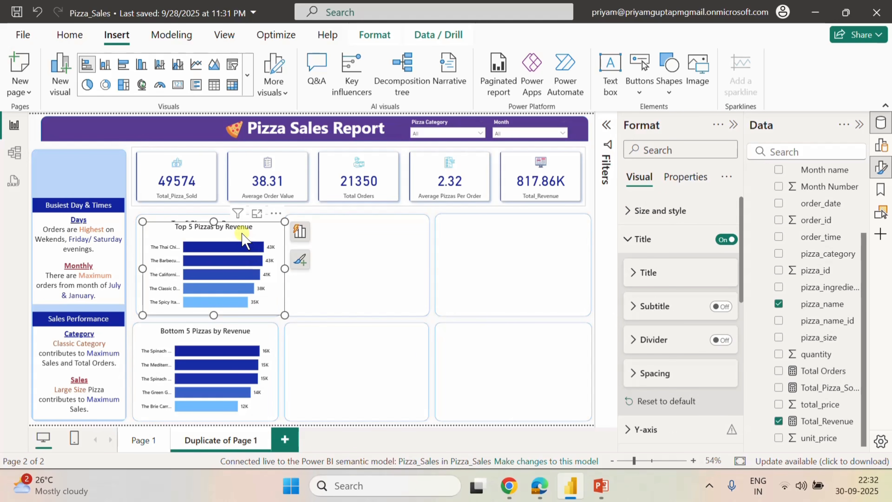
drag(245, 239, 386, 232)
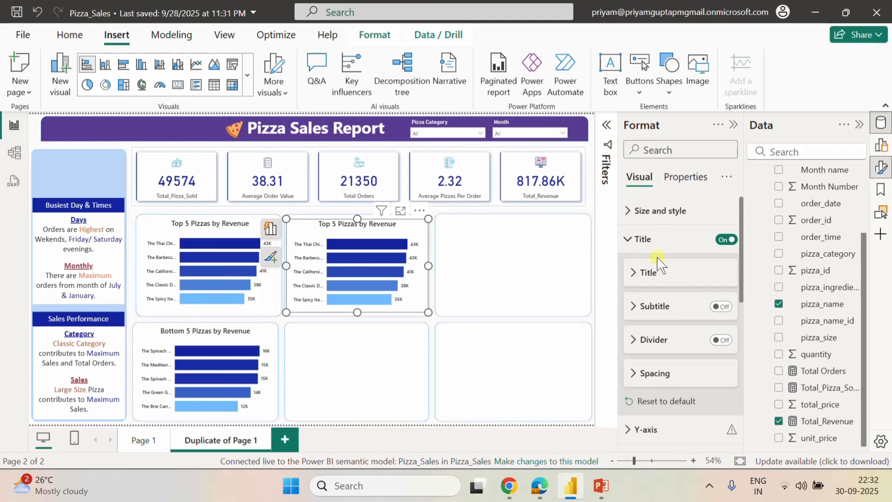
Change the duplicated chart's title to "Top 5 Pizzas by Quantity".
click(633, 273)
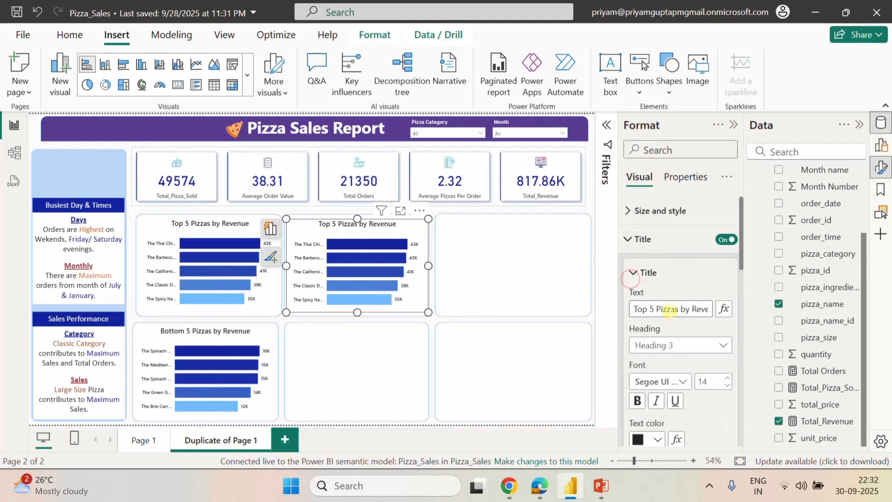
click(677, 309)
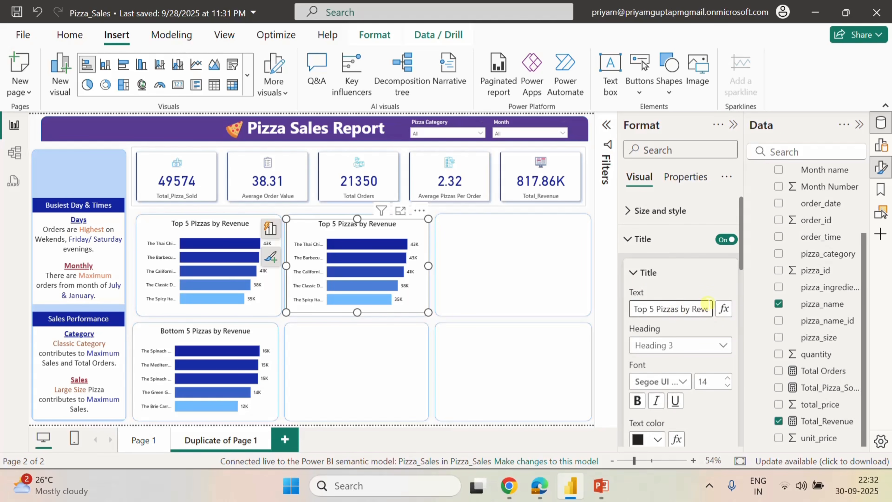
key(End)
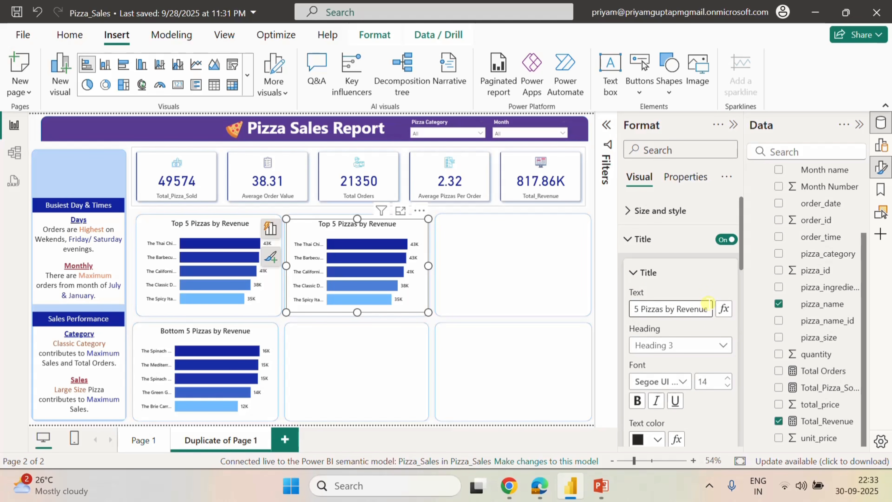
key(BackSpace)
key(BackSpace)
key(BackSpace)
key(BackSpace)
key(BackSpace)
text(Quantity)
click(690, 274)
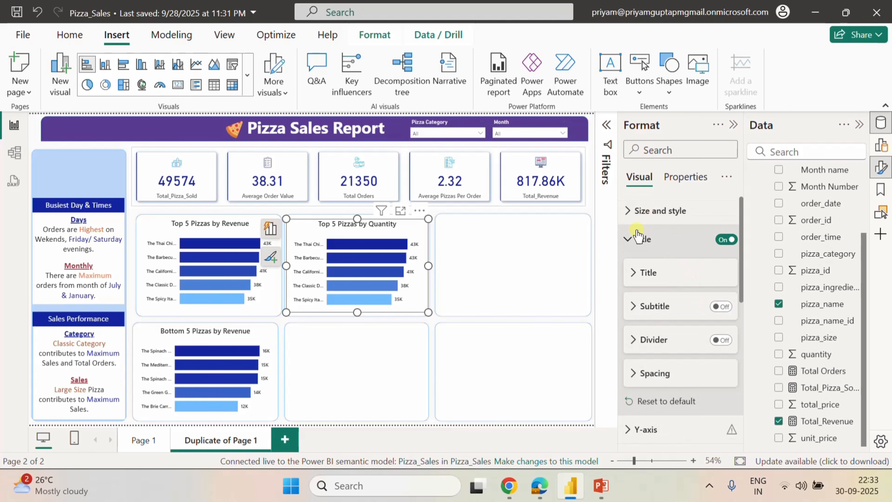
click(629, 243)
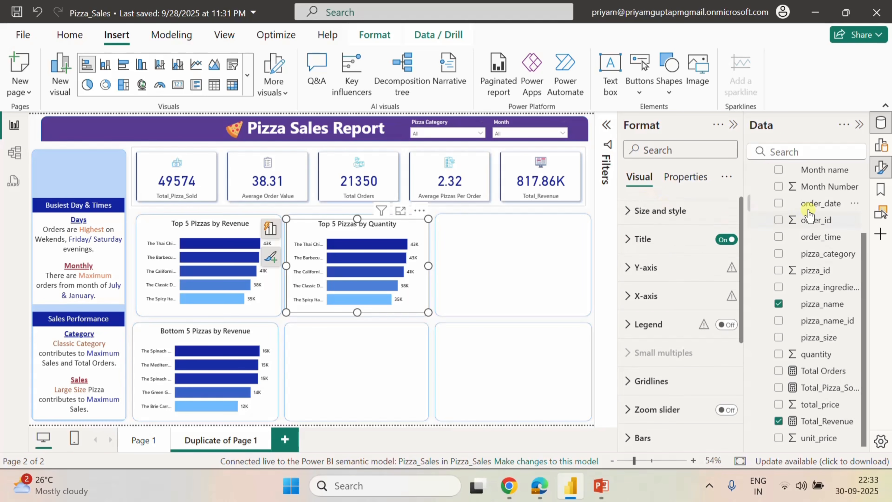
Replace Total_Revenue with Total_Pizza_Sold on the quantity chart's X-axis and hide the field list.
click(880, 147)
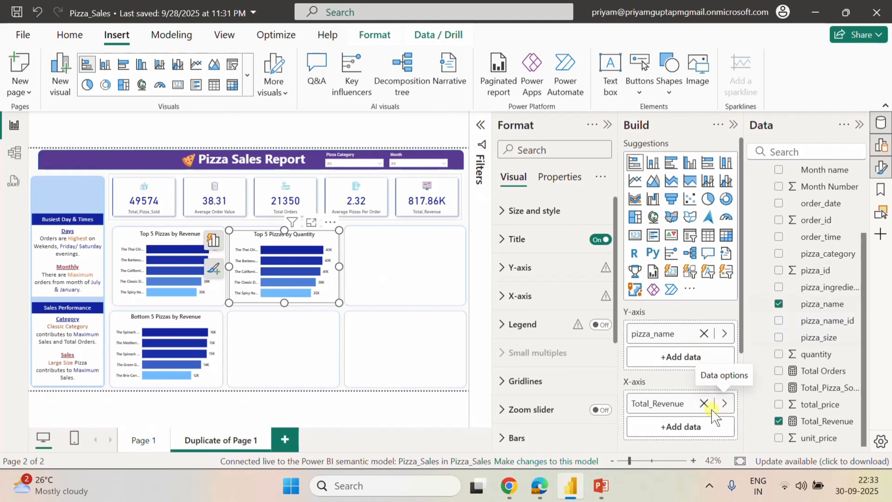
click(705, 405)
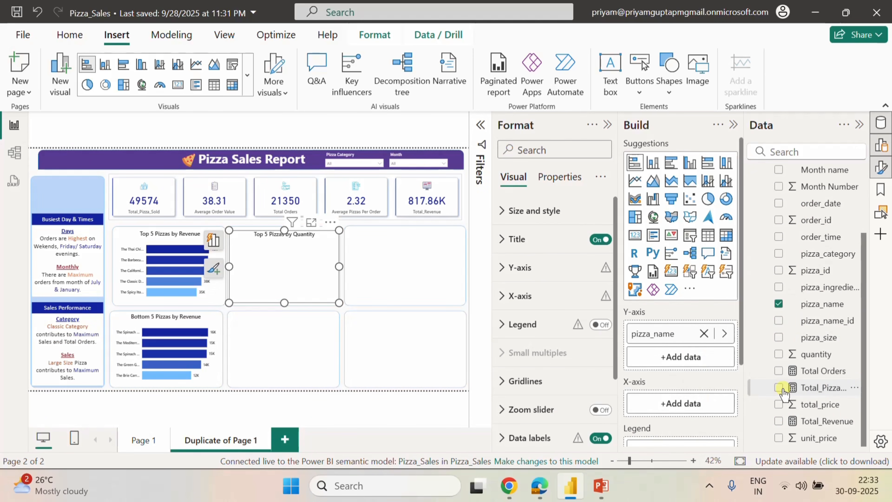
click(779, 387)
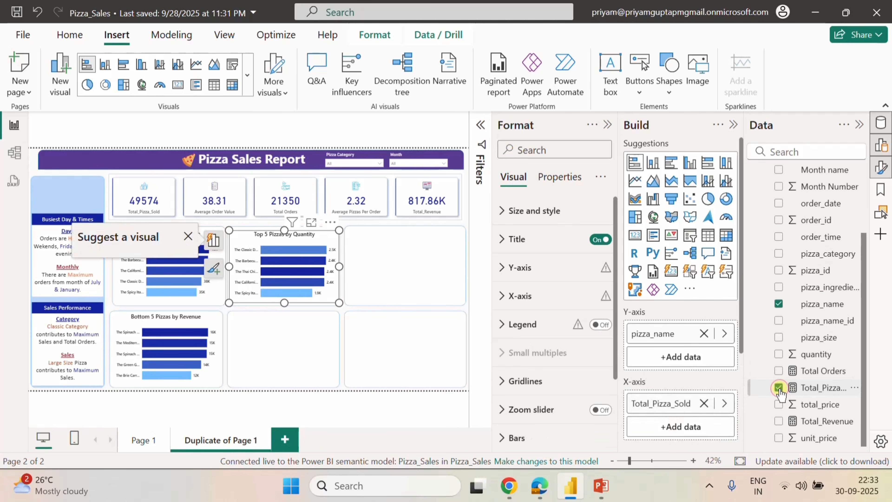
click(880, 123)
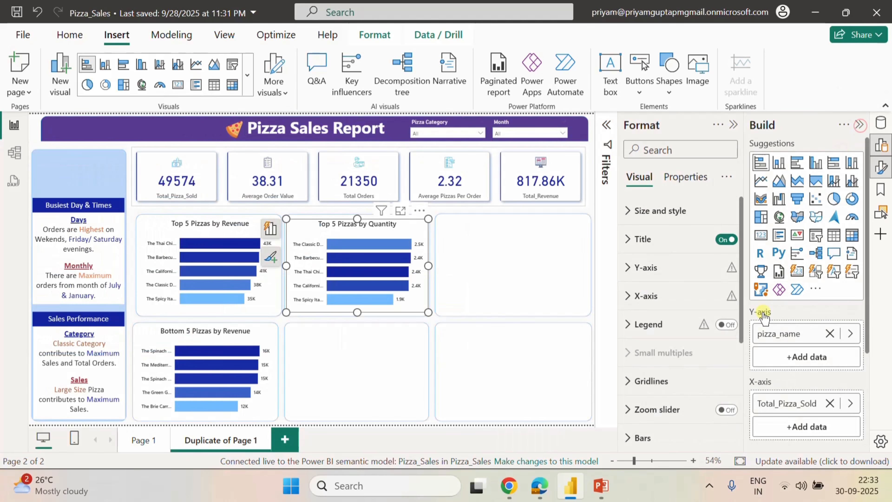
Base the quantity chart's conditional bar colour gradient on Total_Pizza_Sold.
mouse_move(390, 273)
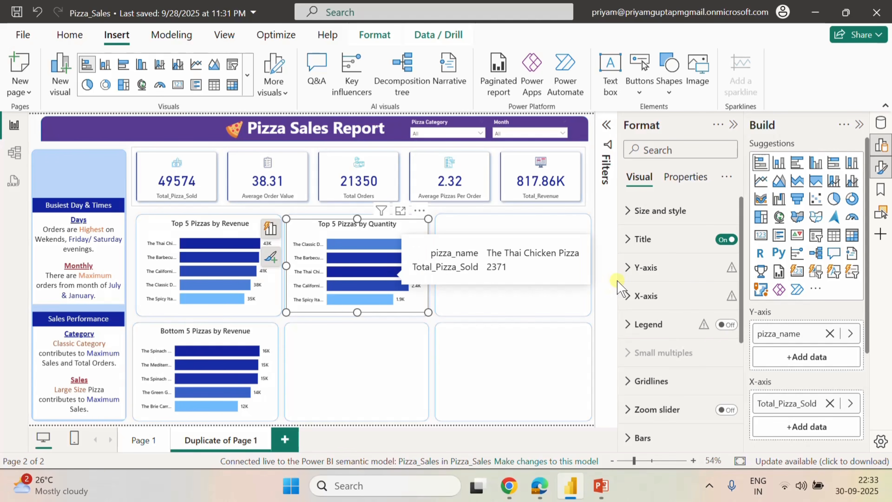
scroll(666, 369, down, 4)
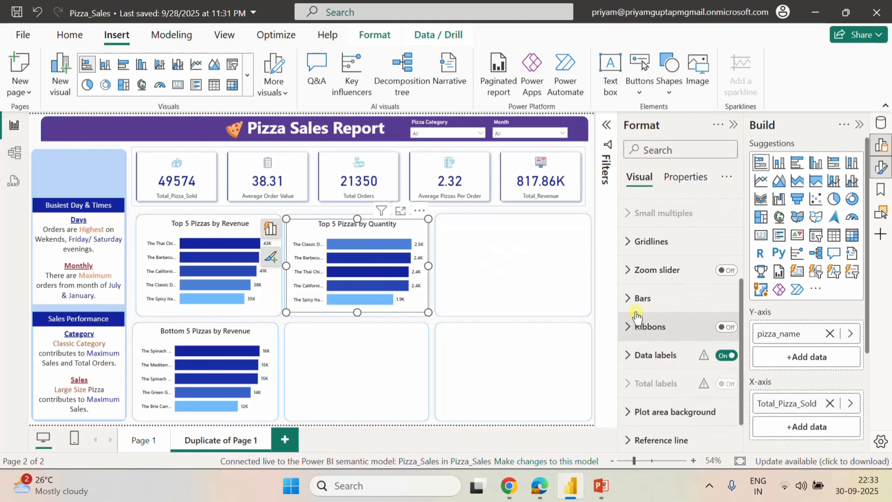
click(633, 298)
scroll(678, 422, down, 3)
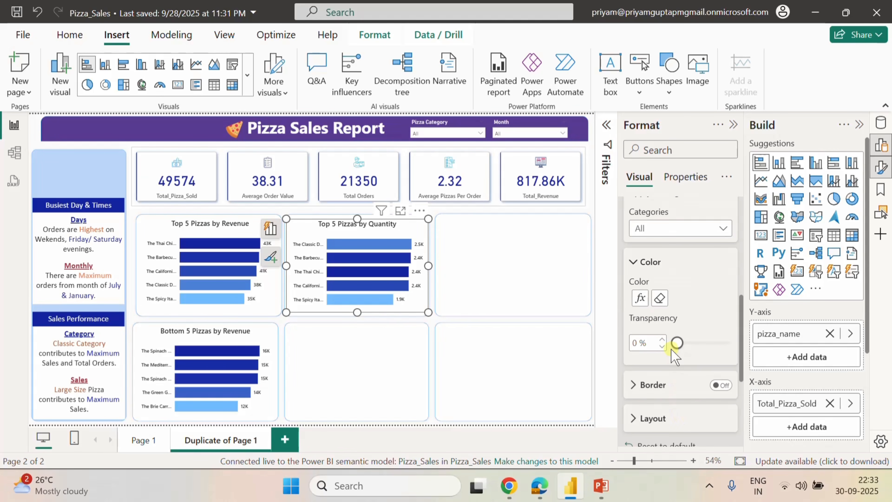
click(645, 300)
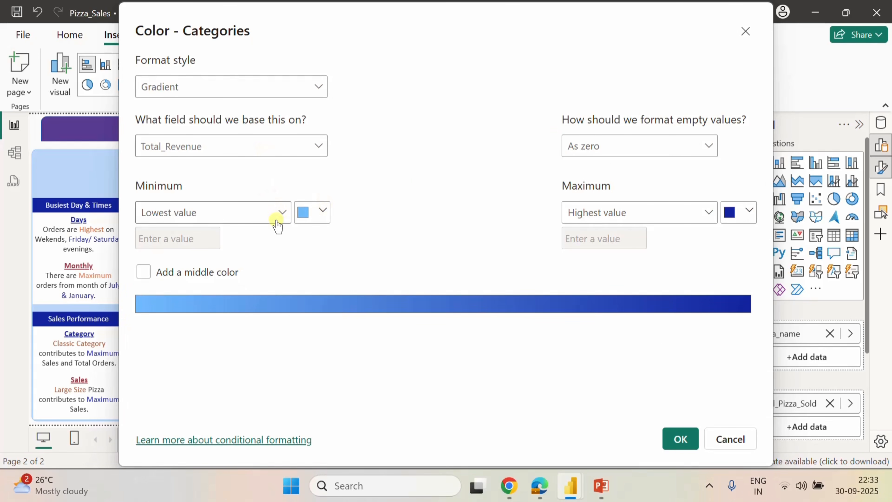
click(322, 215)
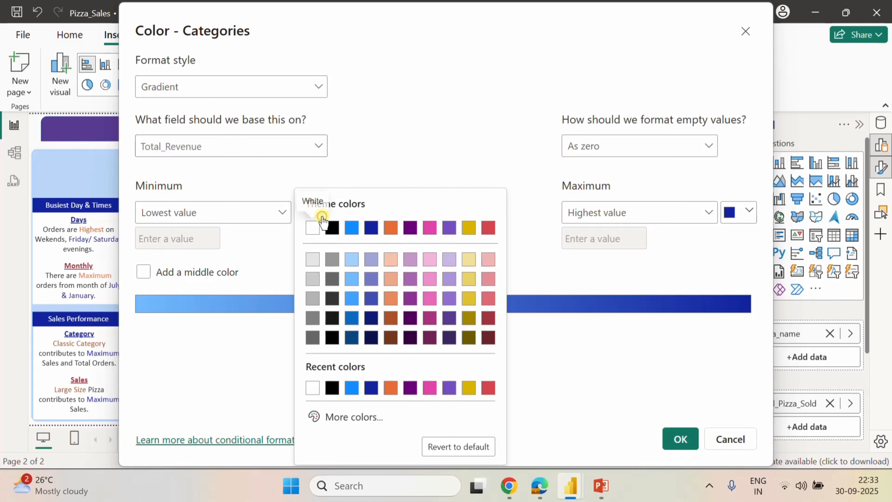
click(354, 145)
click(317, 147)
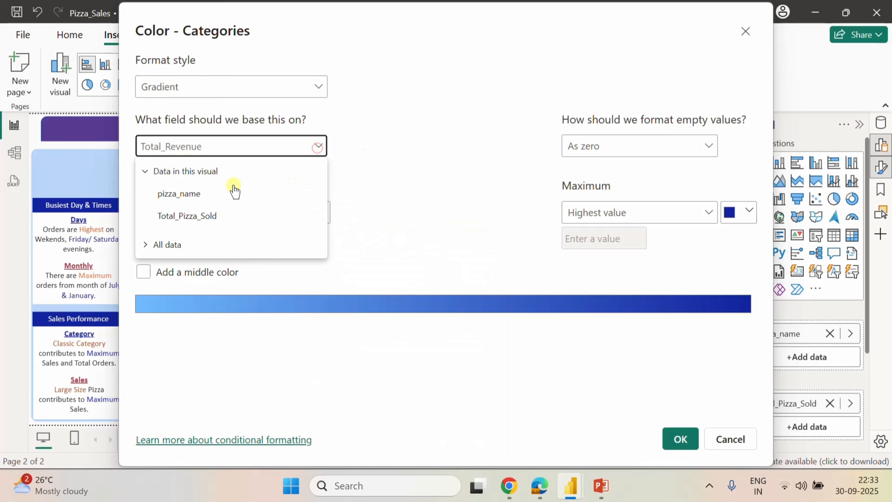
click(199, 215)
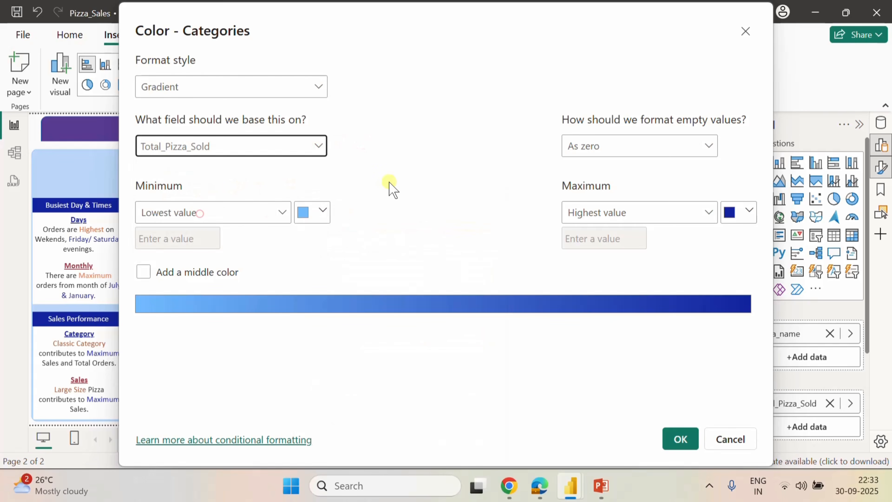
Choose a custom green, #60DE60, as the gradient's colour for the lowest value.
click(316, 215)
click(352, 420)
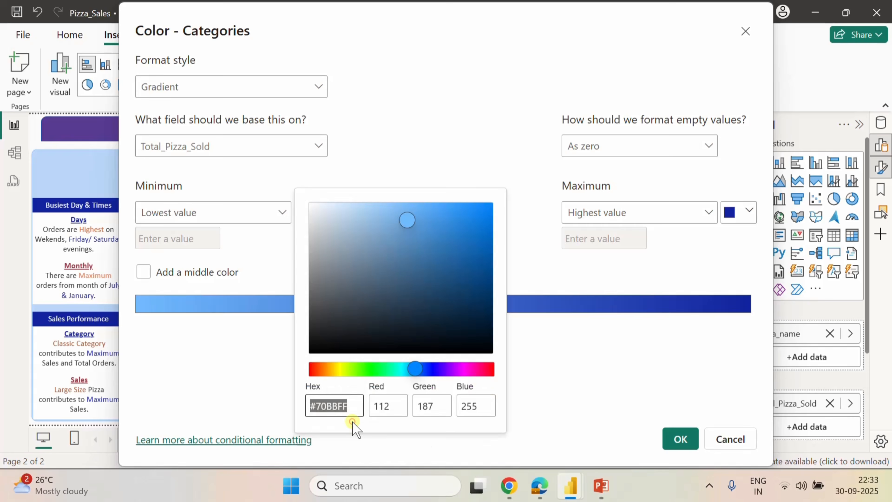
click(382, 369)
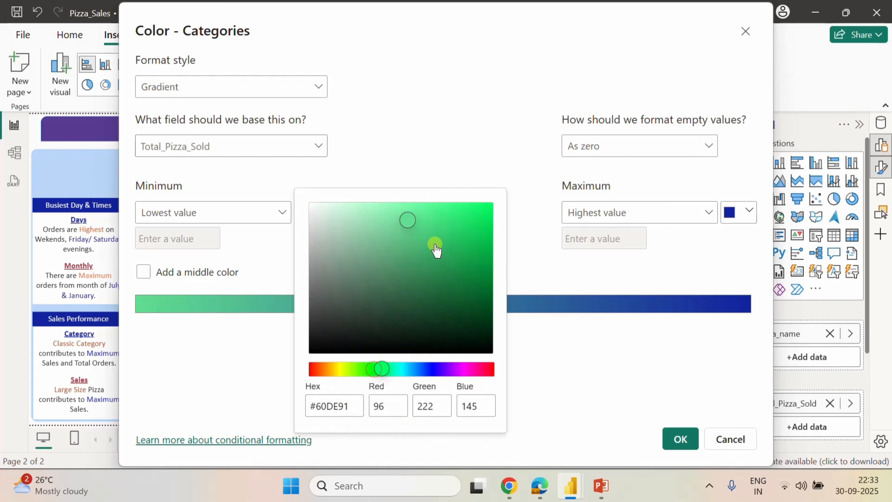
click(369, 369)
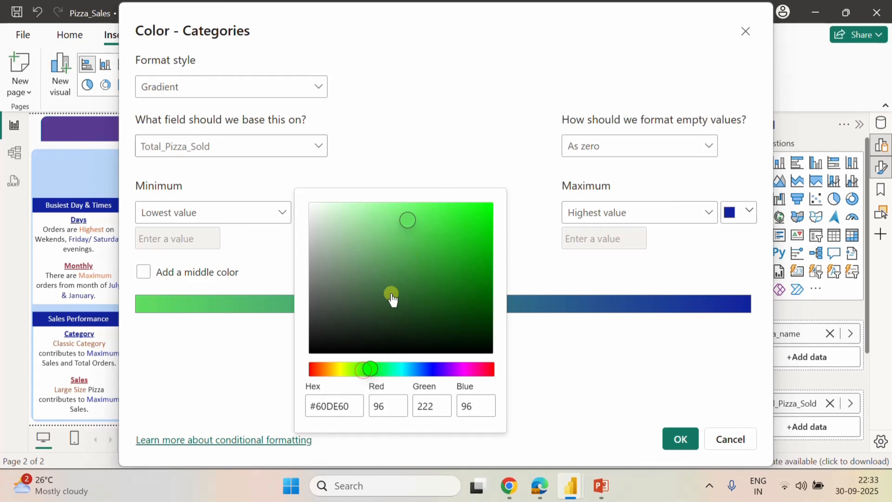
Set the bar colour gradient's minimum (lowest value) colour to light green #70FA7E.
click(362, 369)
click(354, 369)
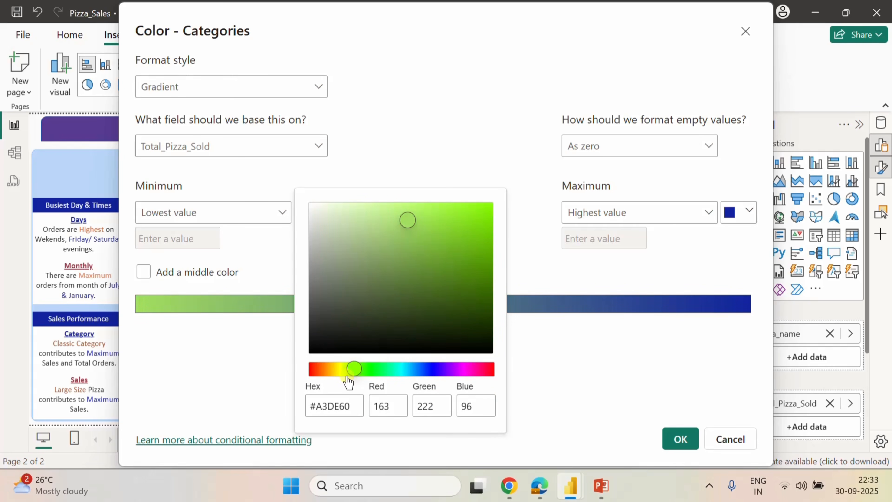
click(365, 369)
click(381, 370)
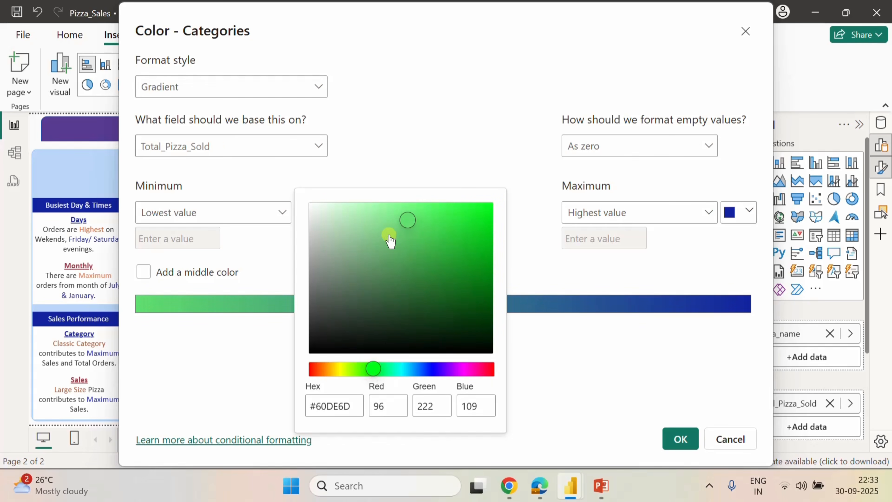
click(360, 212)
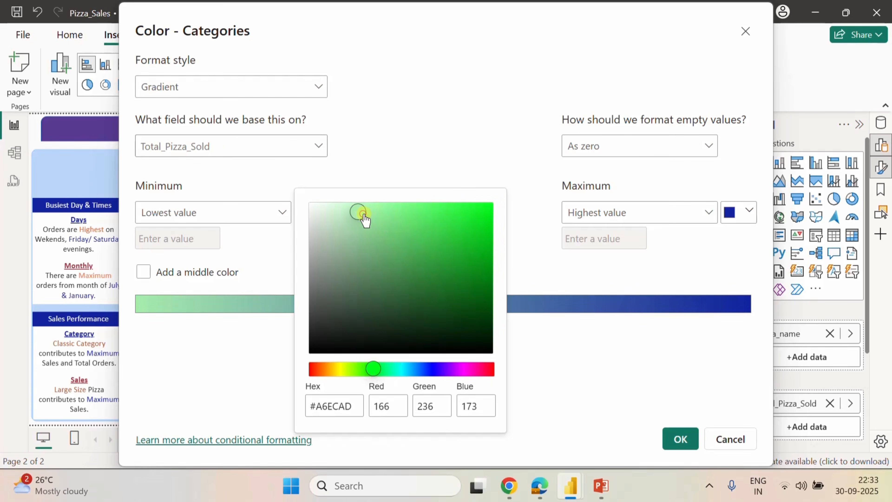
click(375, 207)
click(406, 206)
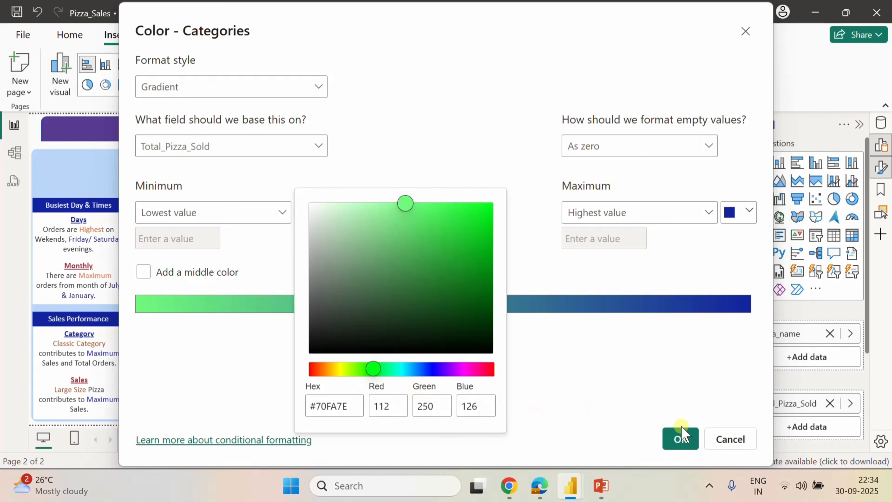
click(601, 378)
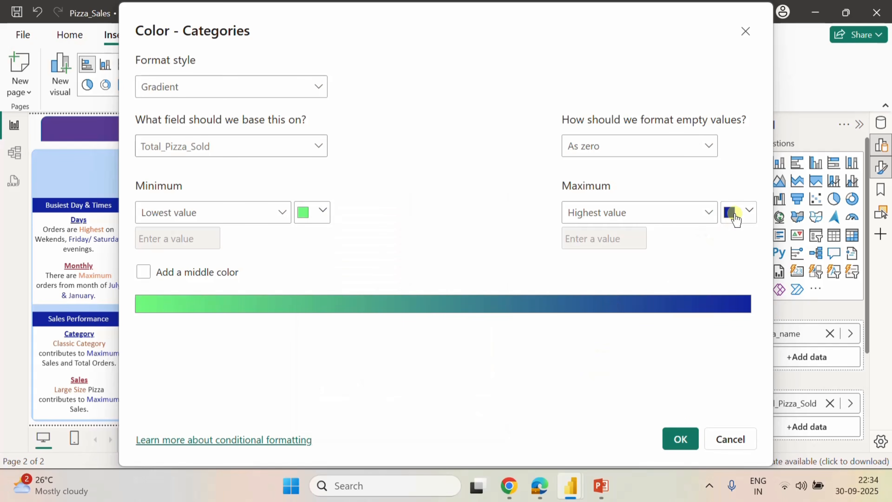
Set the gradient's maximum (highest value) colour to dark green #06A829 and apply the conditional formatting.
click(746, 213)
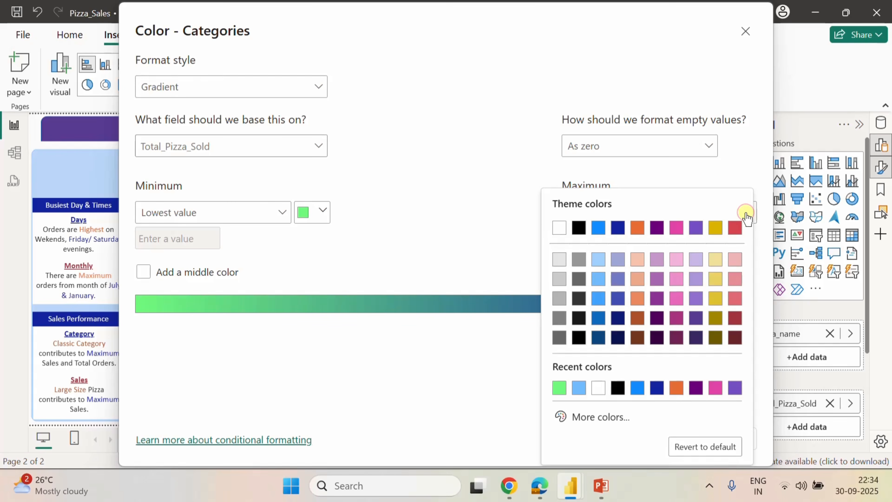
click(606, 420)
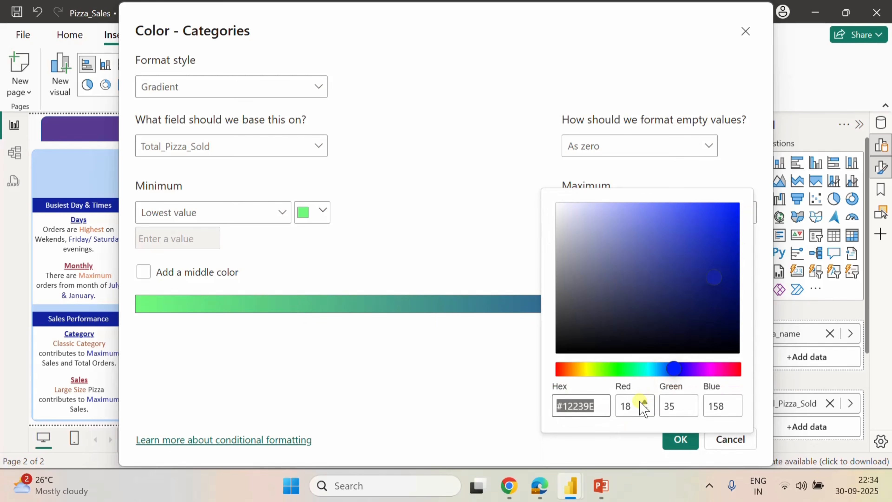
click(617, 370)
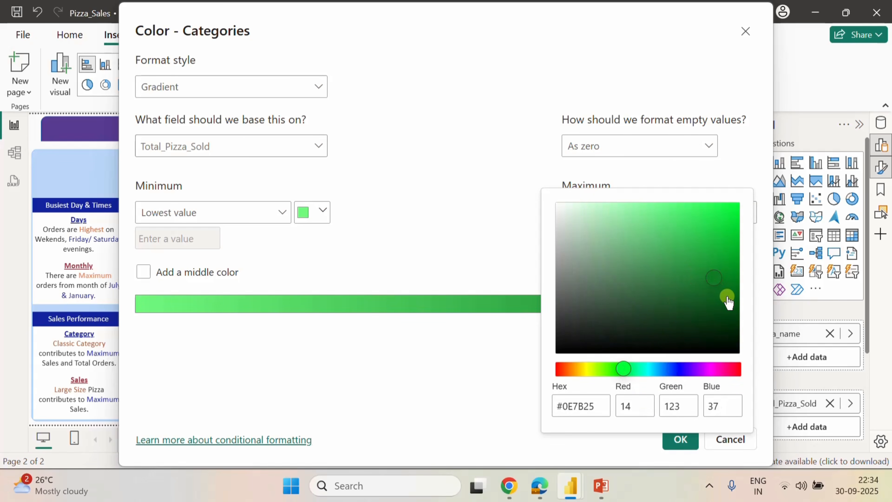
click(733, 279)
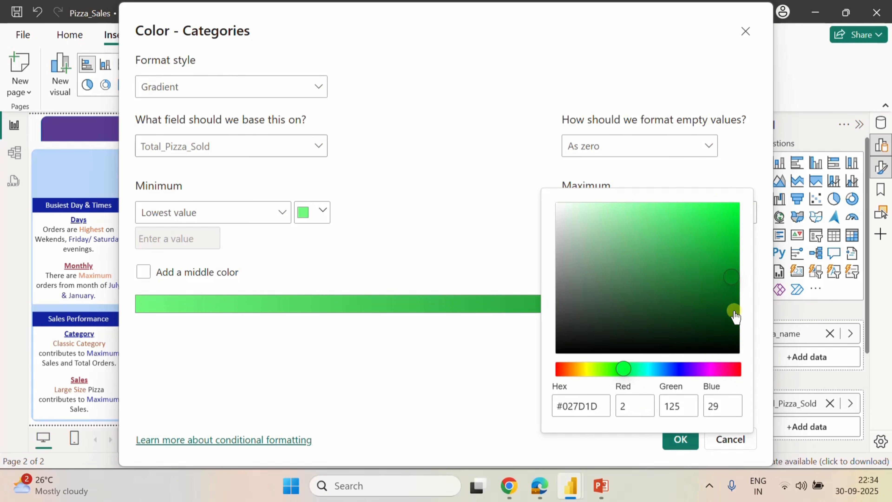
click(729, 253)
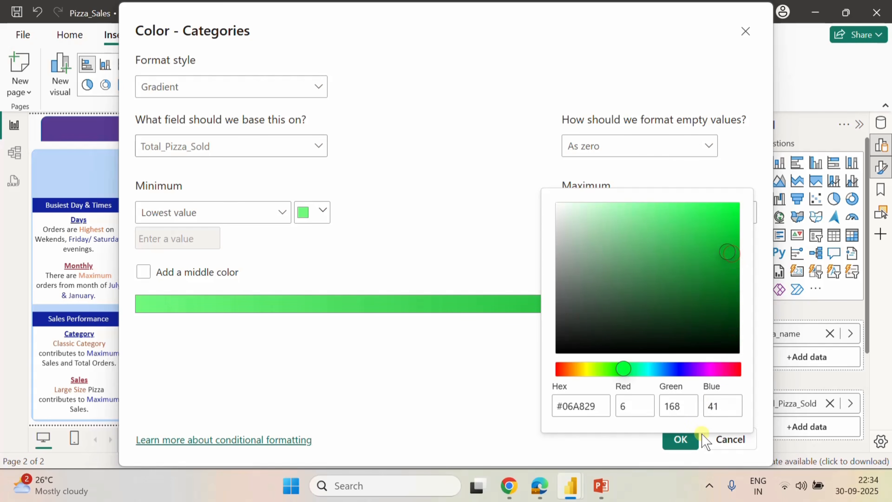
click(499, 401)
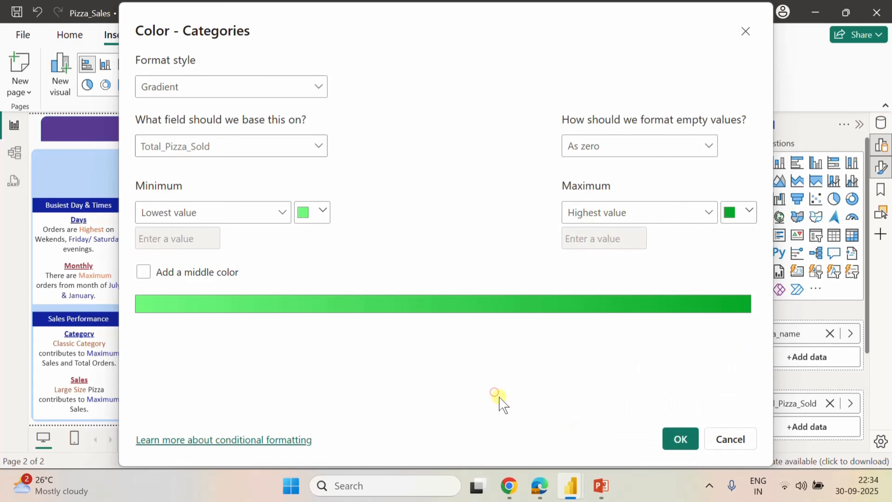
click(677, 439)
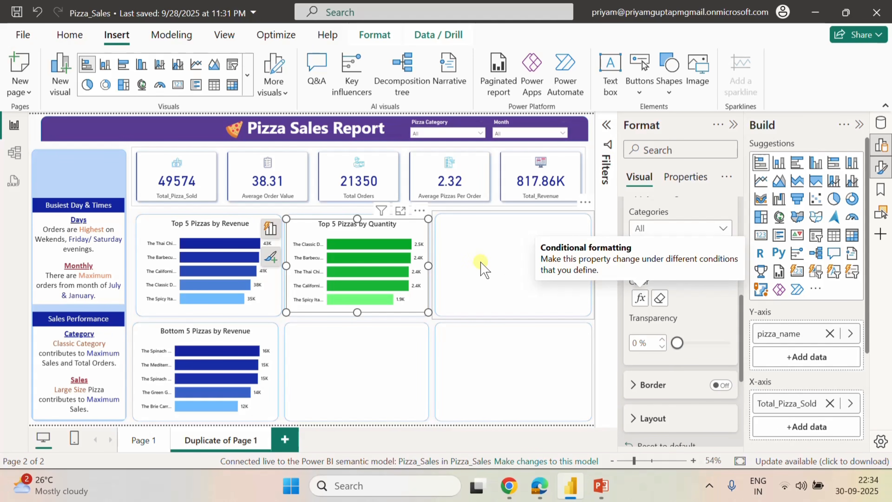
Base the Top 5 Pizzas by Quantity chart's pizza_name Top N filter on Total_Pizza_Sold and apply the filter.
click(607, 125)
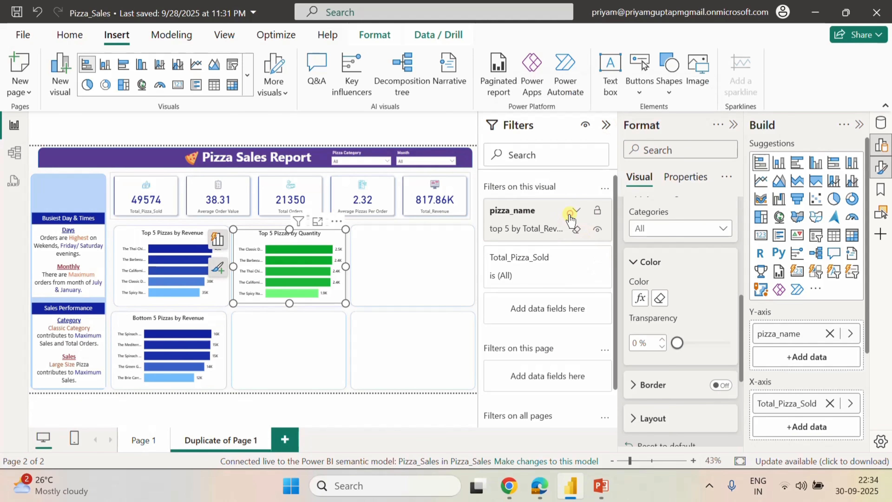
click(576, 210)
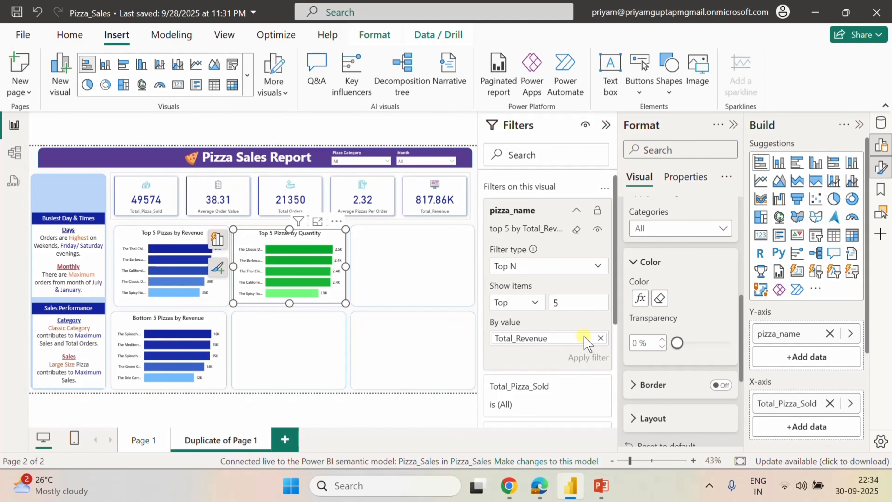
click(600, 338)
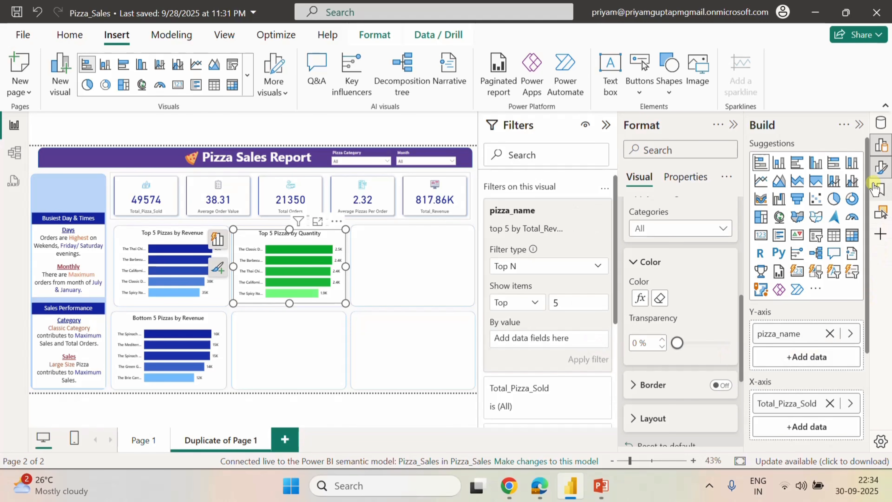
click(858, 124)
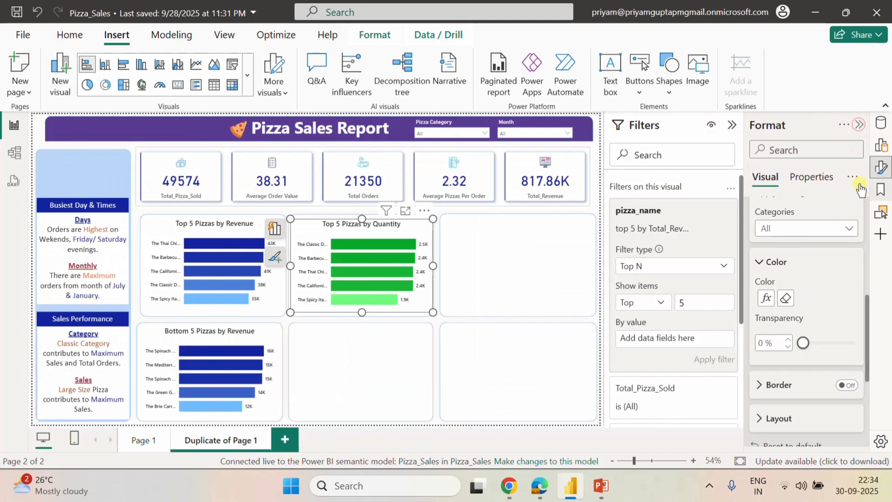
click(880, 123)
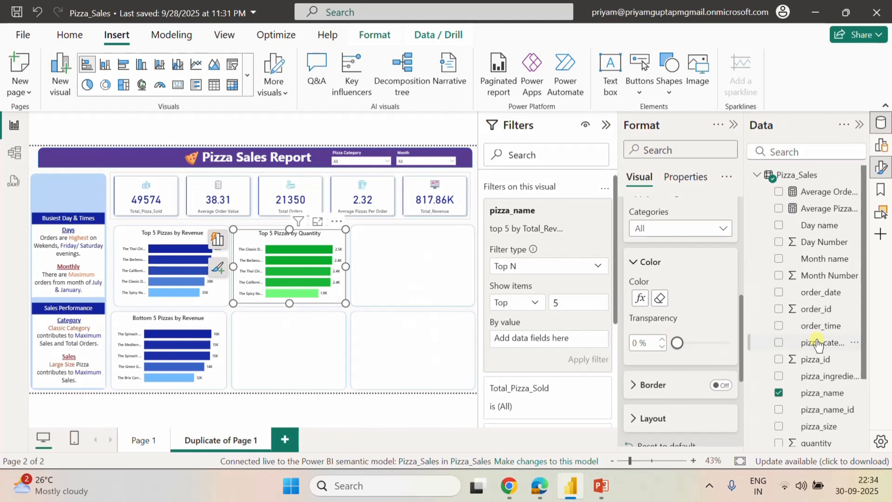
scroll(818, 348, down, 3)
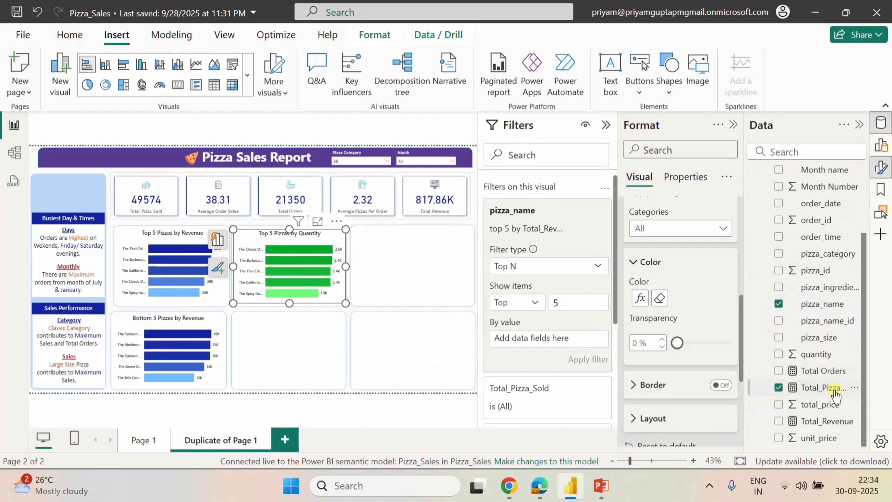
drag(835, 393, 591, 348)
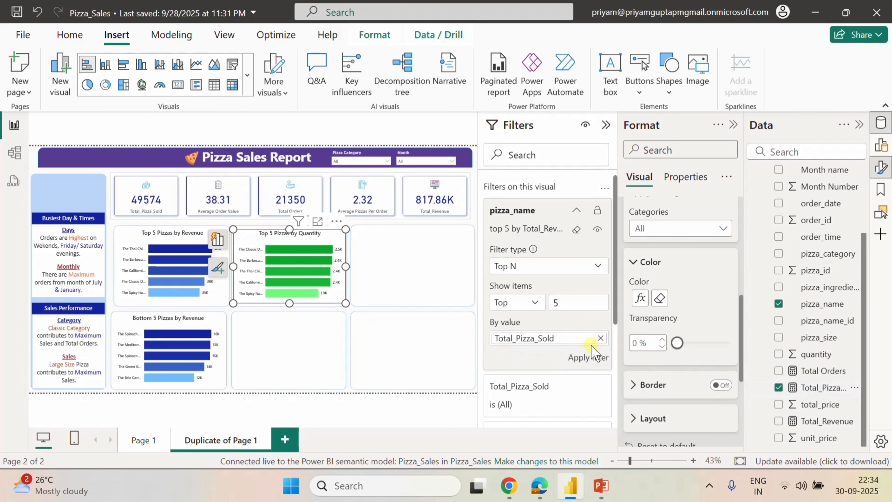
click(593, 357)
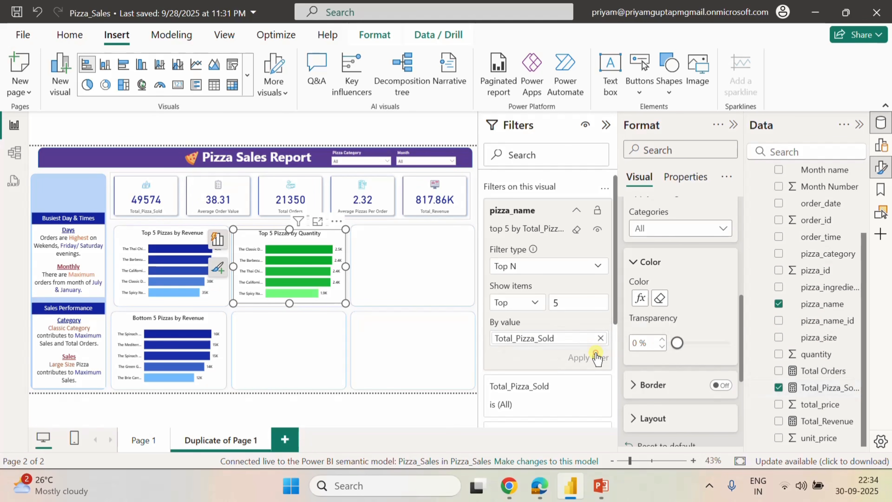
click(574, 211)
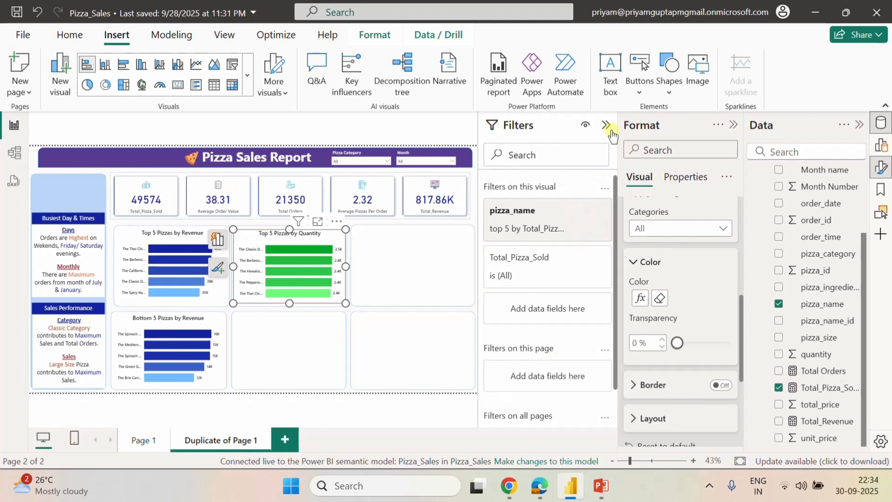
click(605, 124)
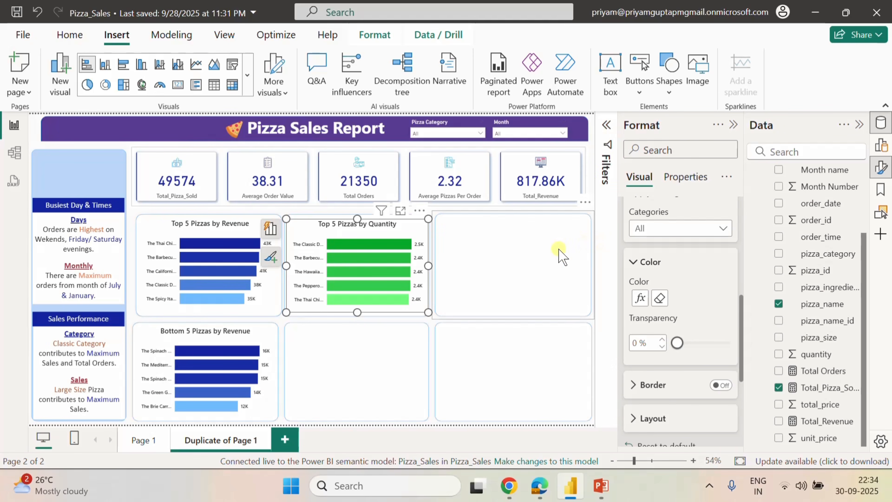
Duplicate the Top 5 Pizzas by Quantity chart and align the copy inside the empty frame directly below the original.
click(298, 223)
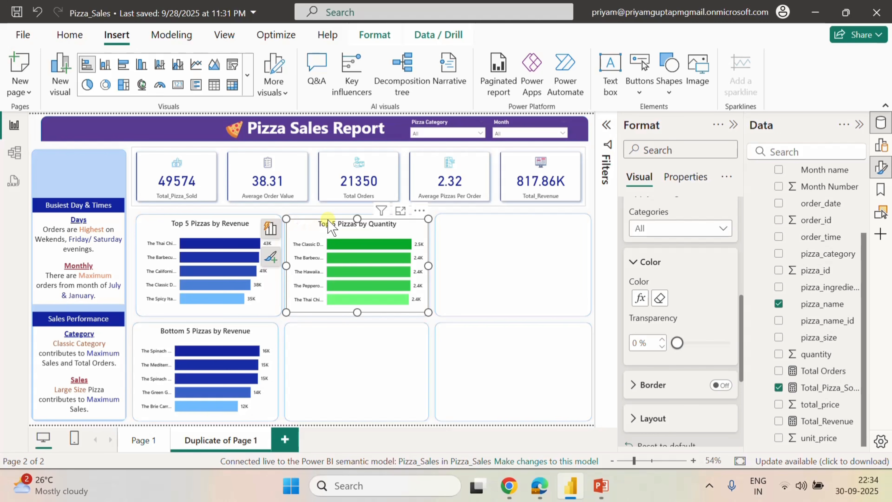
click(591, 212)
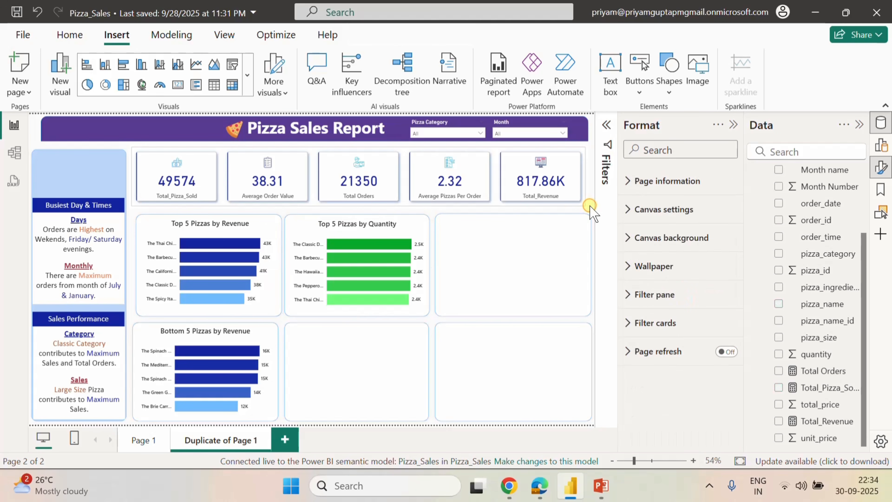
click(388, 226)
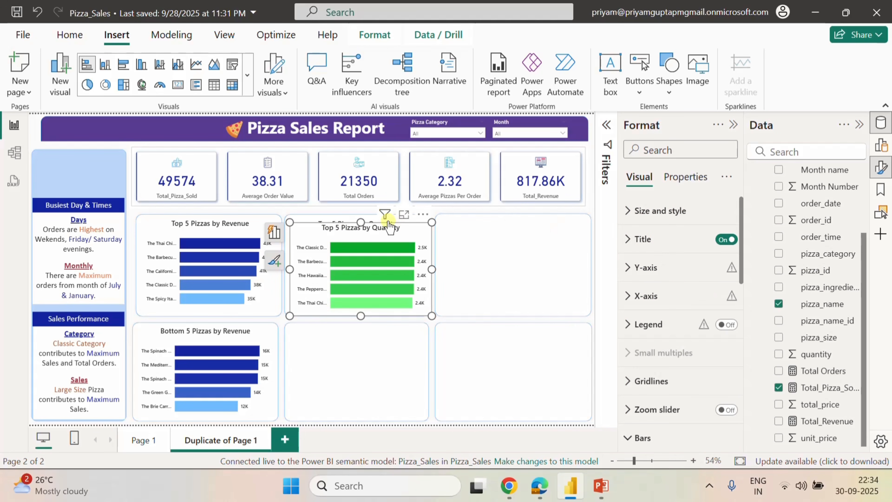
drag(396, 240, 396, 344)
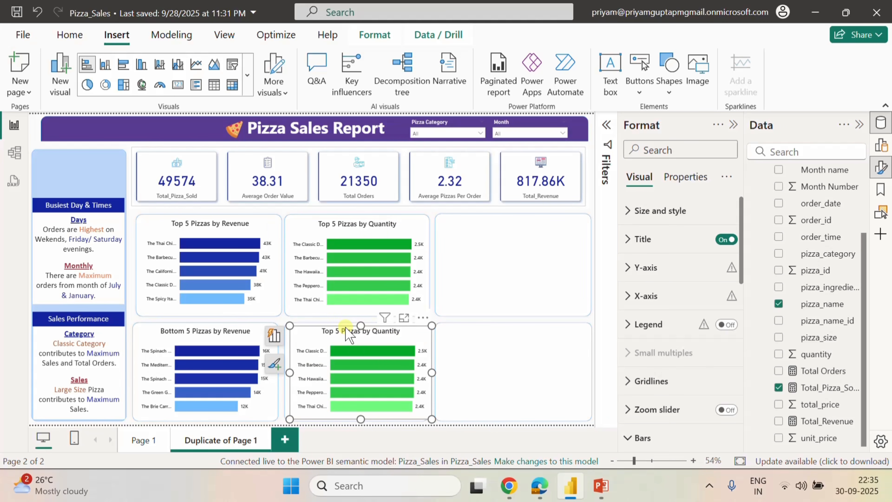
drag(348, 335, 343, 336)
key(Right)
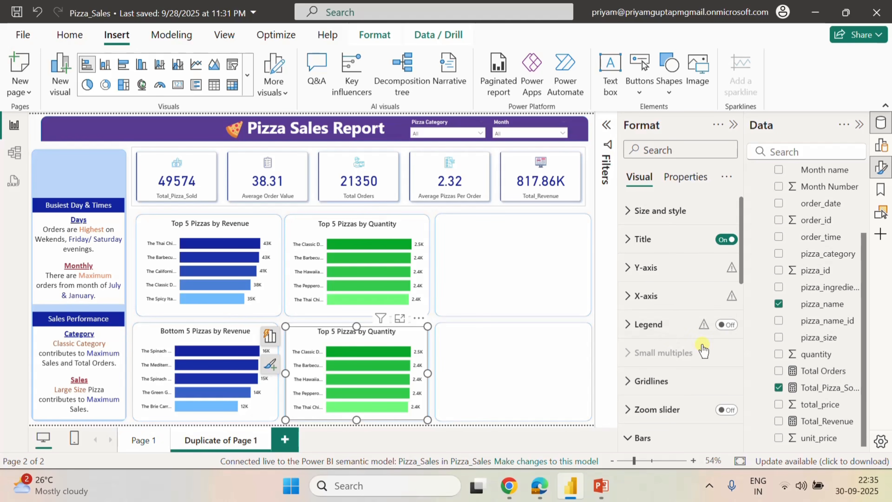
Set the copied chart's pizza_name Top N filter to show the Bottom 5 items.
click(615, 131)
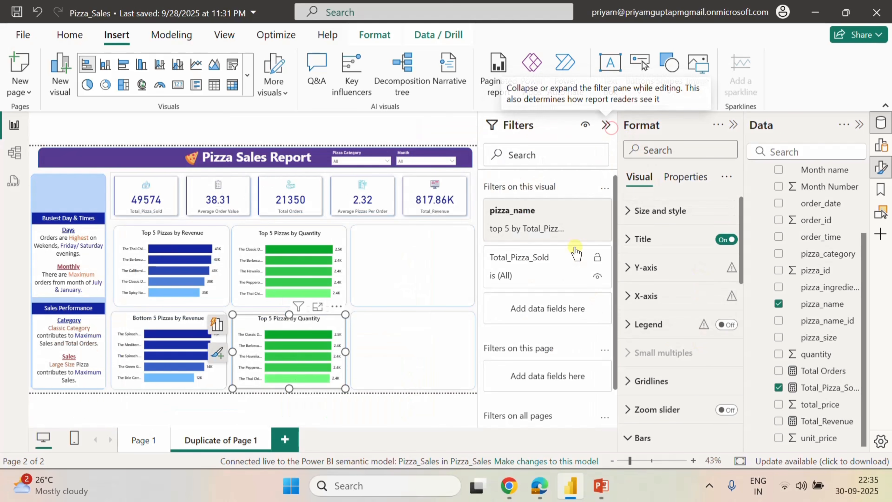
click(576, 211)
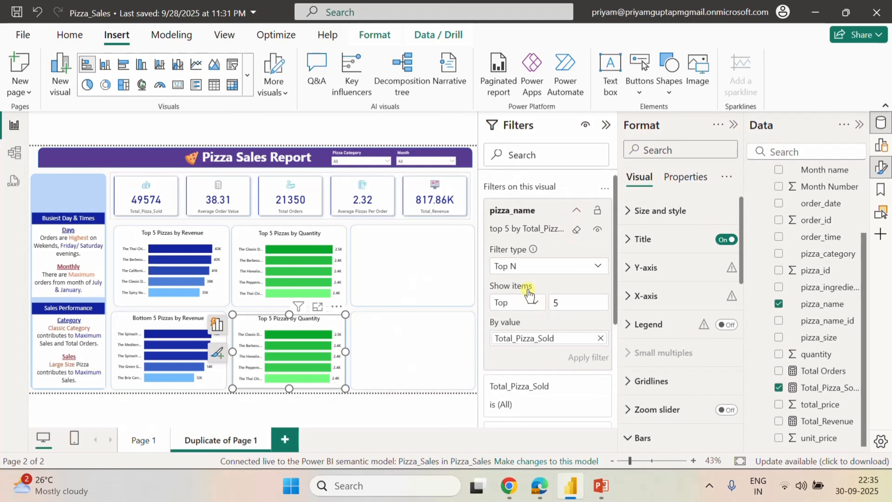
click(528, 303)
click(512, 339)
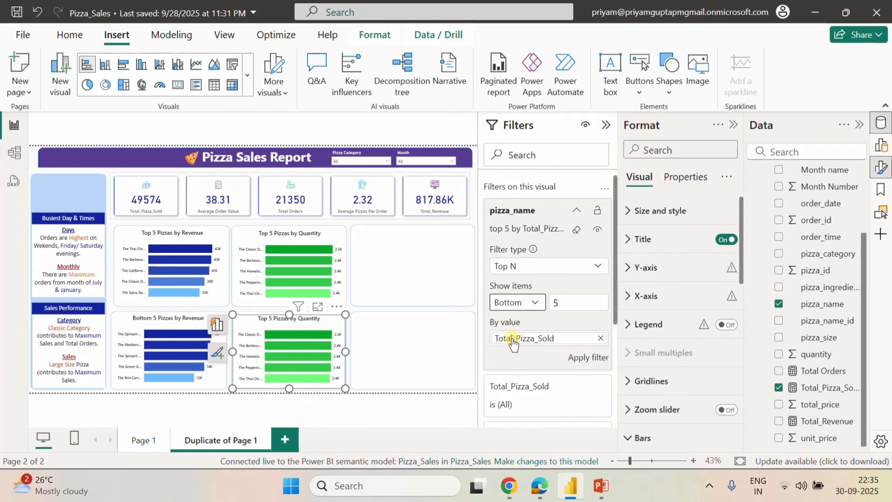
click(606, 125)
Change the copied chart's title to "Bottom 5 Pizzas by Quantity".
click(630, 237)
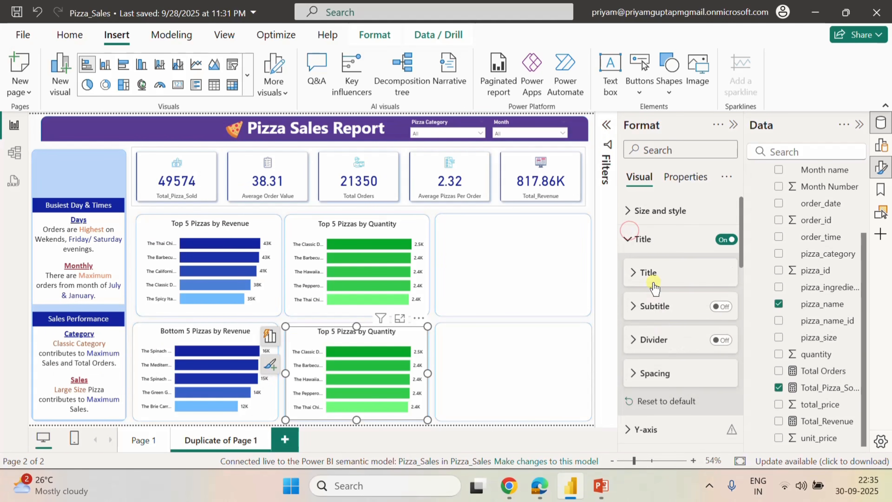
click(636, 273)
click(642, 309)
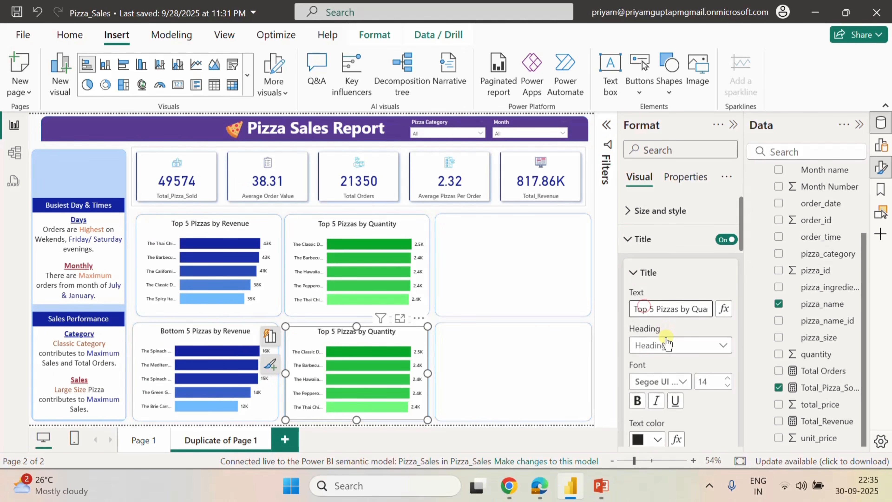
key(BackSpace)
key(BackSpace)
key(BackSpace)
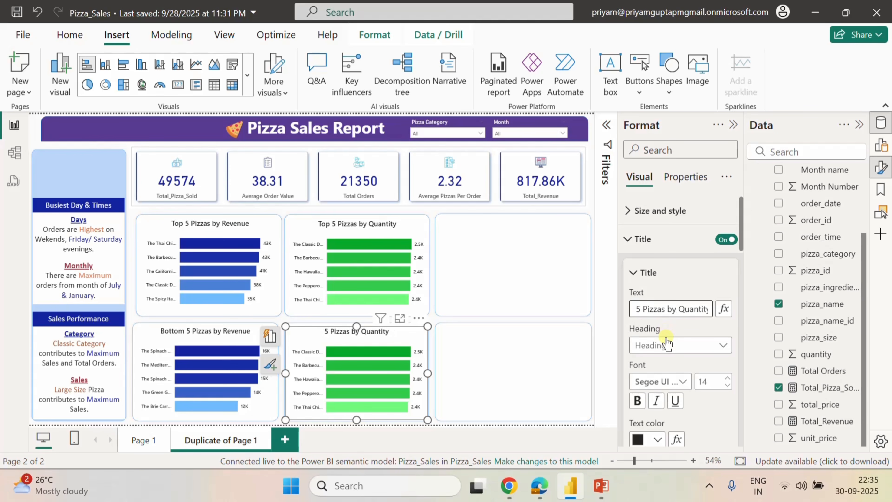
text(Bottom)
click(686, 273)
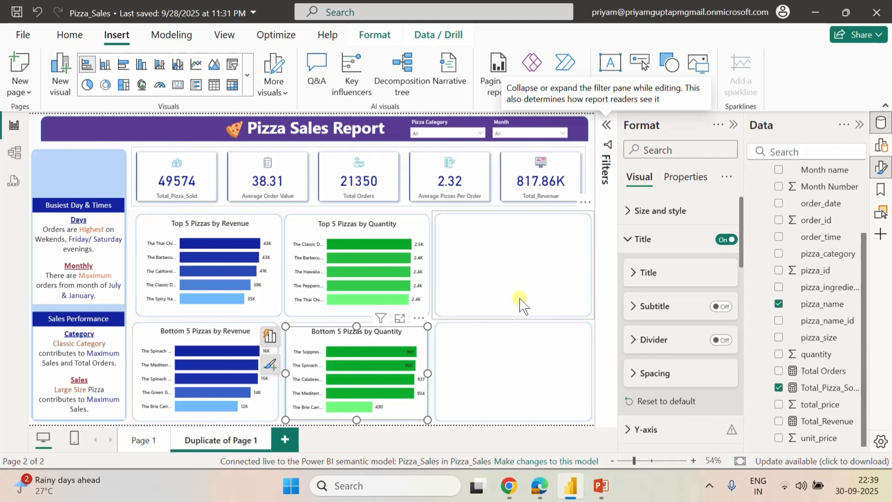
Duplicate the Top 5 Pizzas by Quantity chart and align the copy inside the empty frame to the right of the original.
click(320, 236)
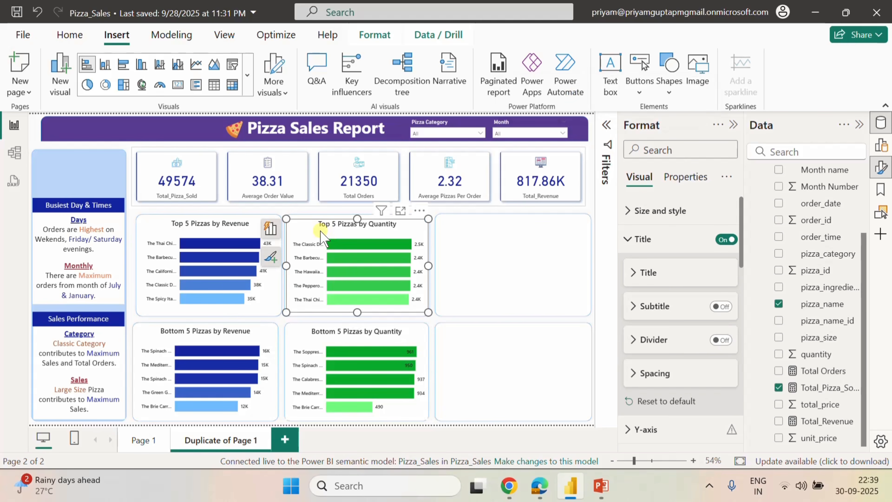
click(469, 231)
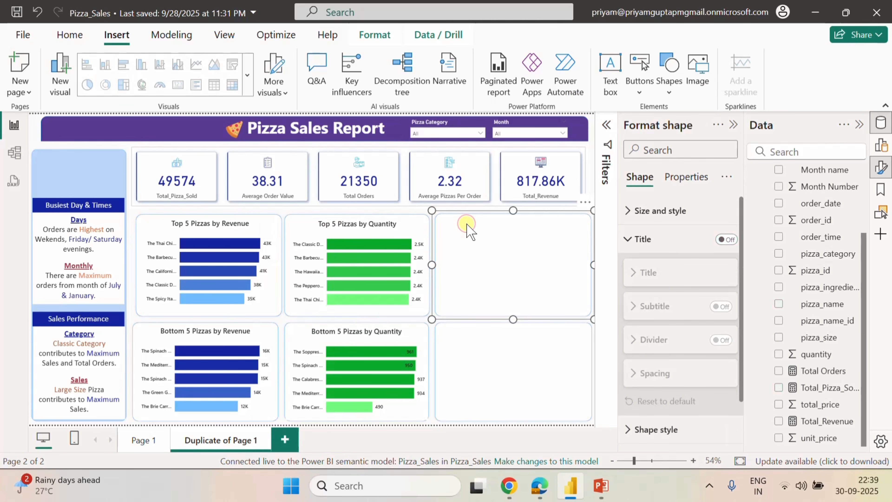
key(ctrl+v)
drag(382, 229, 534, 226)
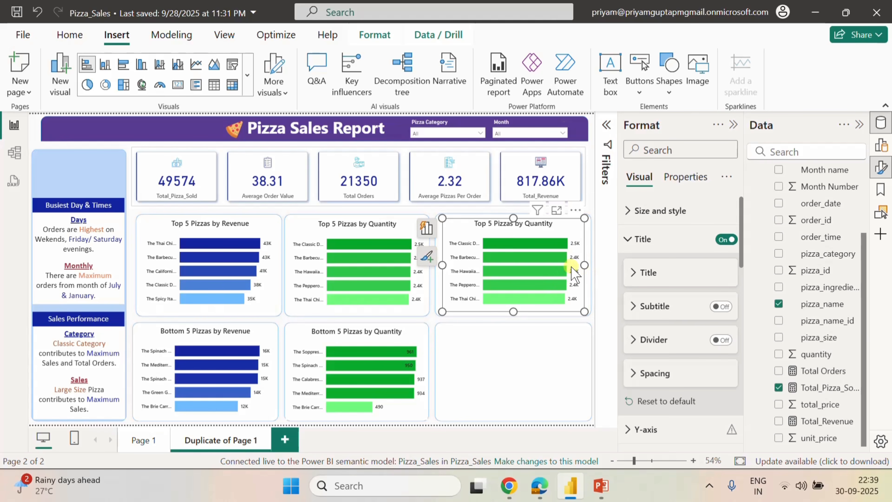
Replace Total_Pizza_Sold with Total Orders on the X-axis of the copied chart.
click(625, 211)
click(880, 145)
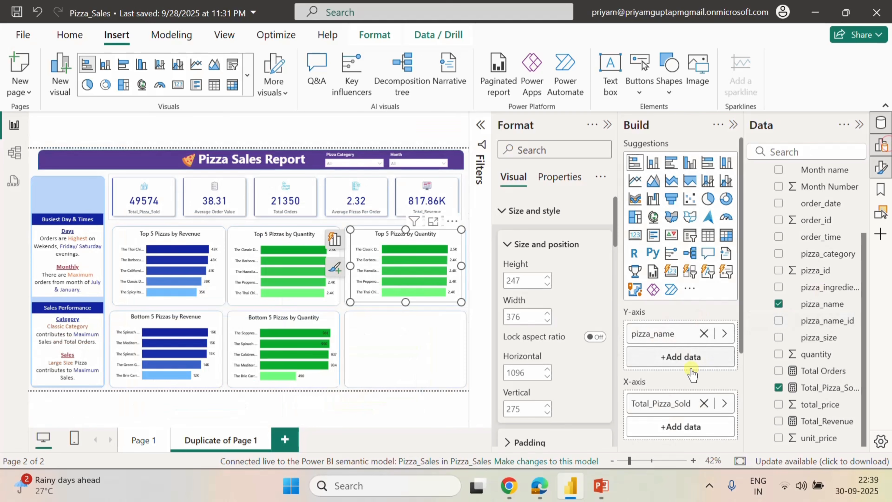
click(703, 402)
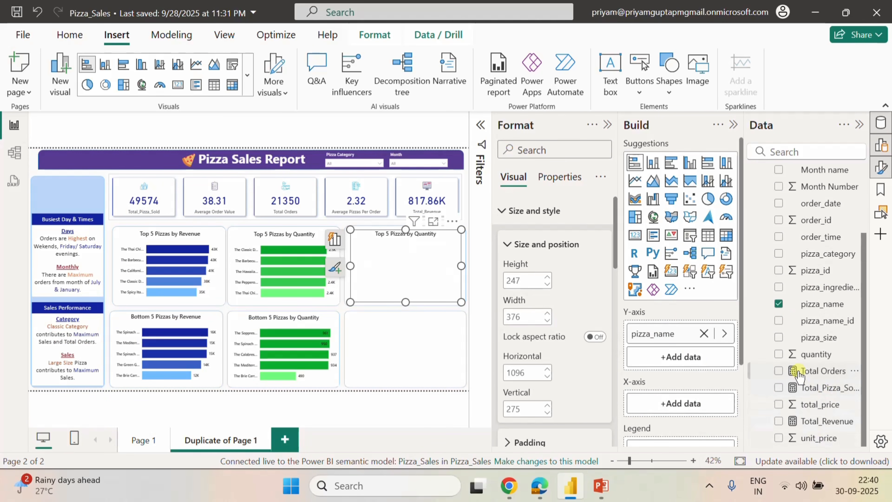
click(778, 371)
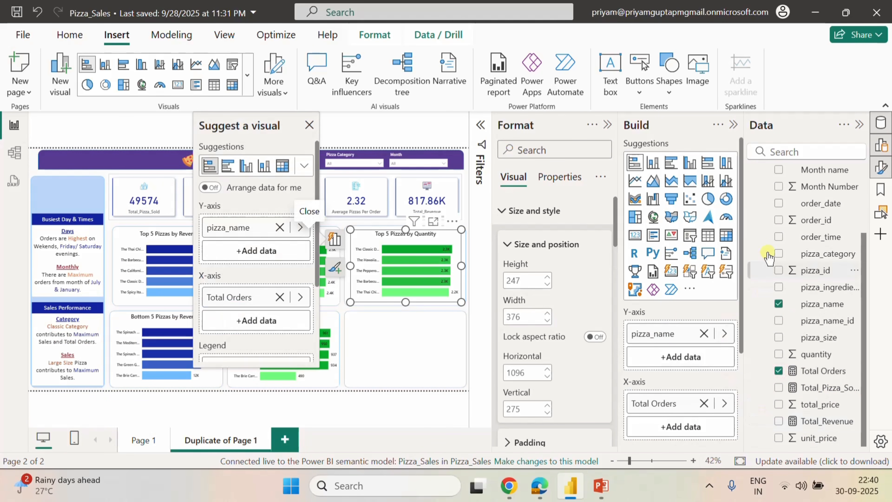
click(733, 125)
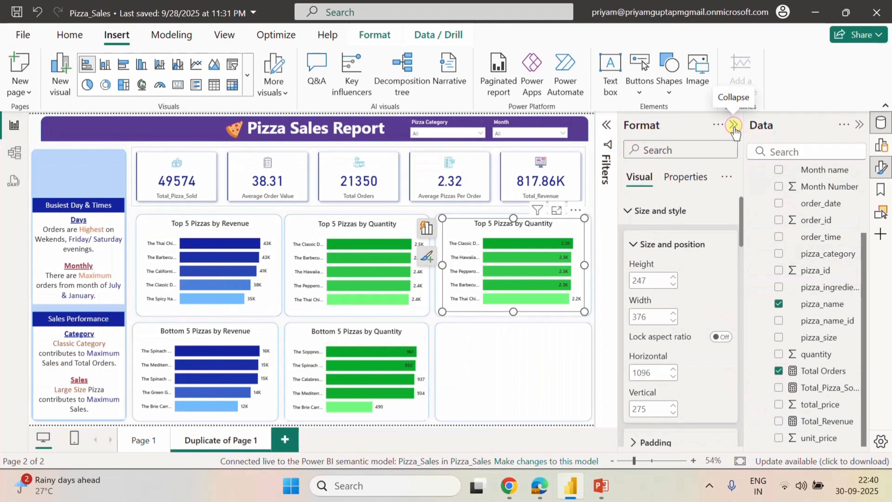
scroll(717, 252, down, 1)
scroll(718, 253, down, 3)
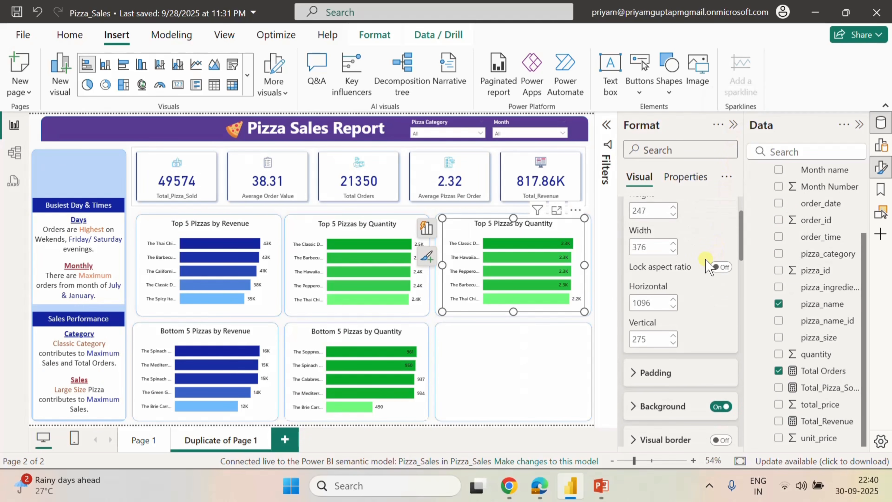
scroll(660, 246, up, 5)
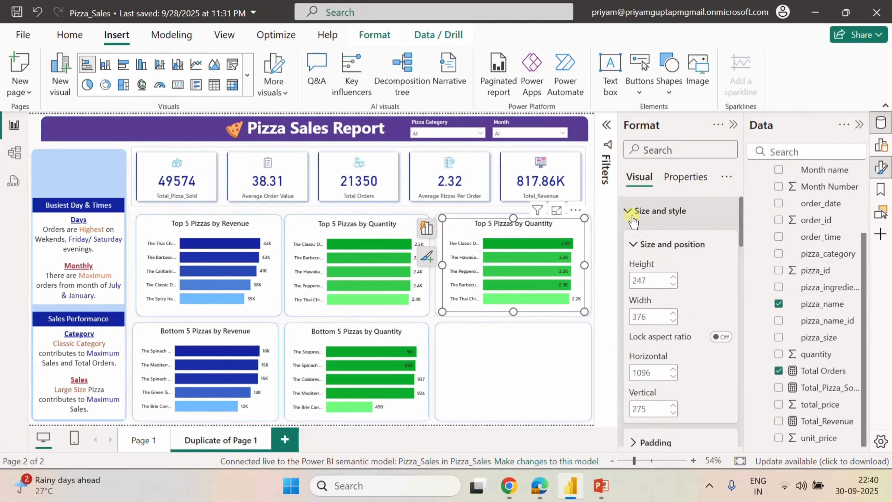
click(633, 220)
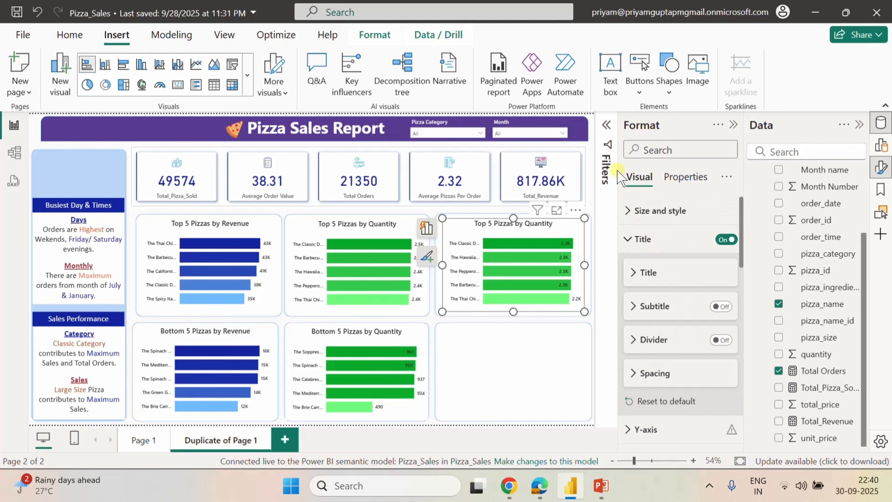
Base the copied chart's pizza_name Top N filter on Total Orders and apply the filter.
click(608, 127)
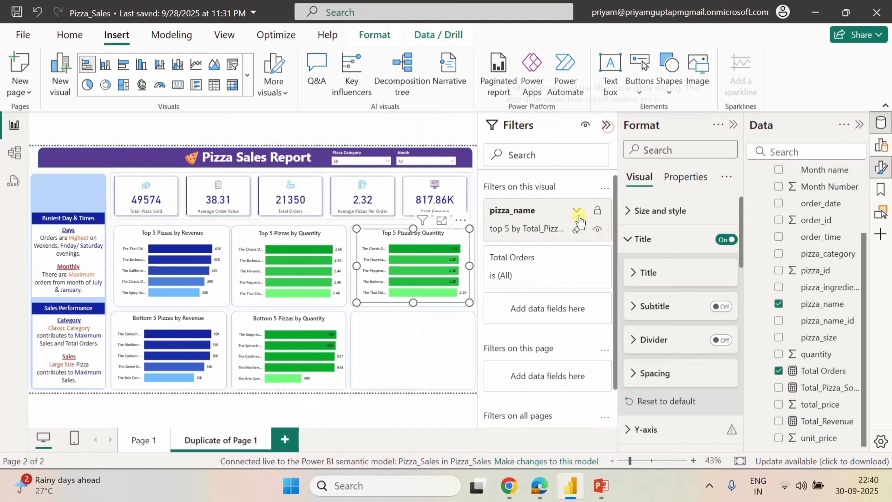
click(573, 212)
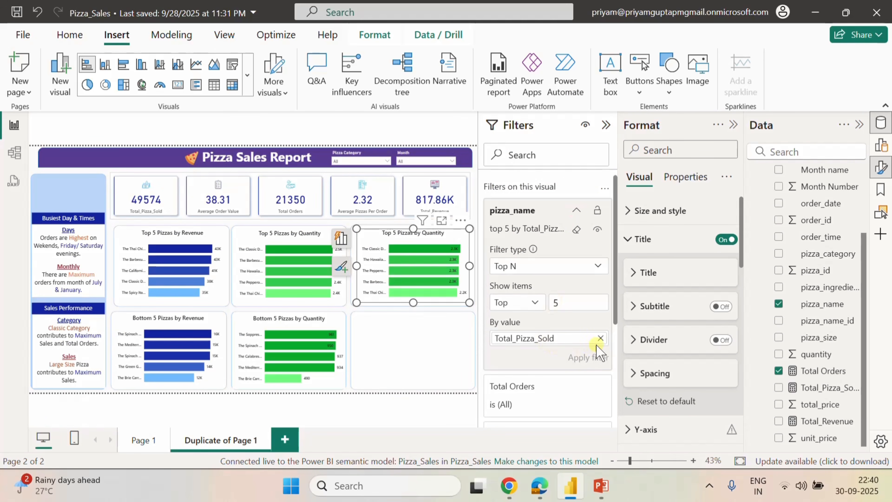
click(601, 338)
drag(811, 371, 561, 350)
click(584, 358)
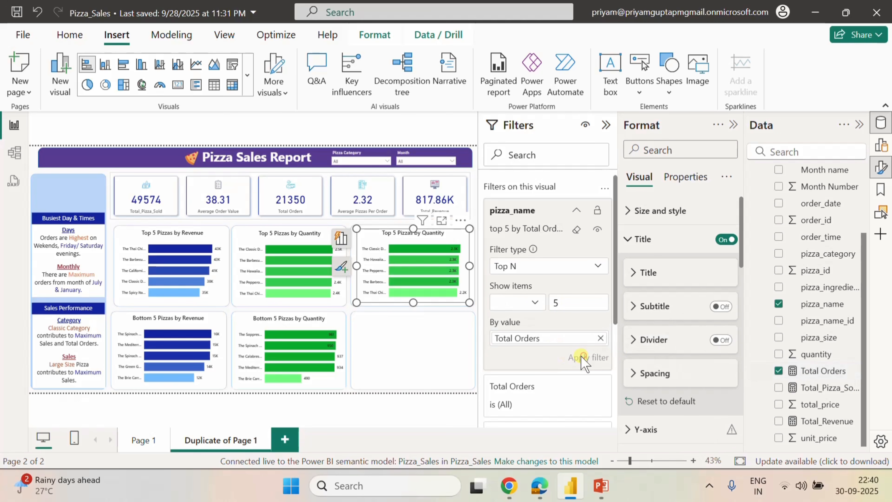
click(574, 210)
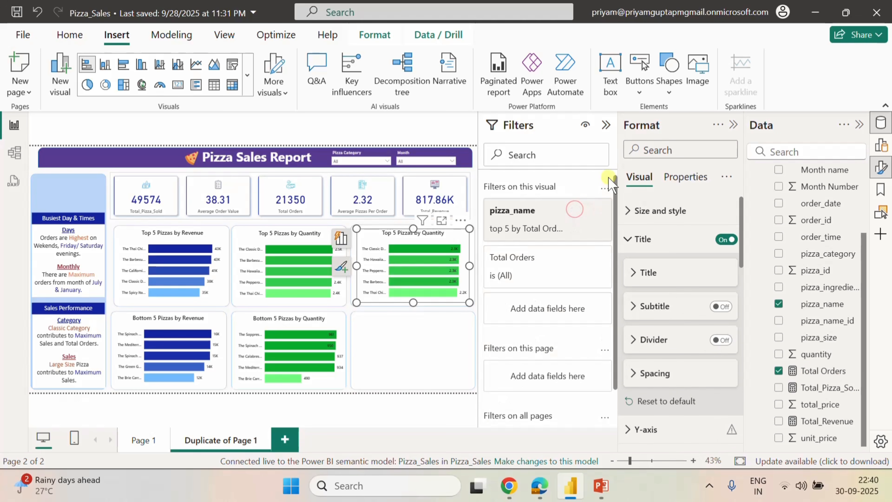
click(606, 124)
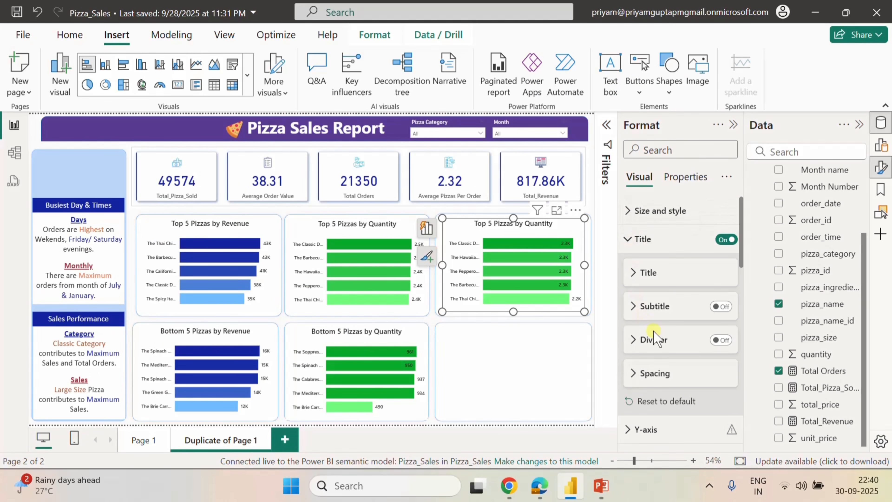
Set the lowest-value colour of the Total Orders chart's bar gradient to light pink #EF7FC6.
scroll(681, 368, down, 10)
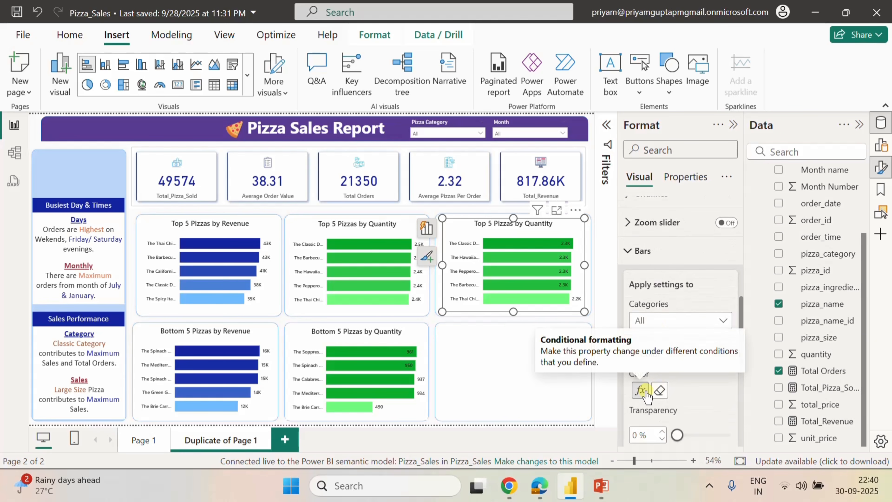
click(641, 390)
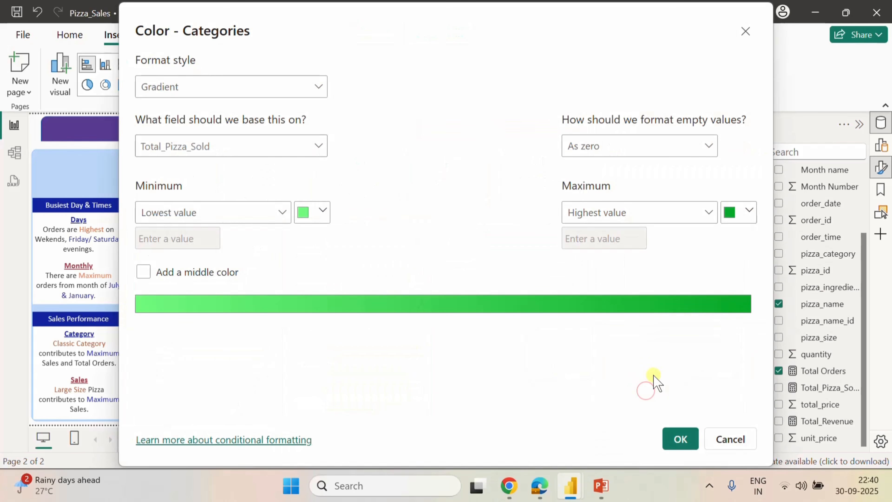
click(323, 215)
click(365, 421)
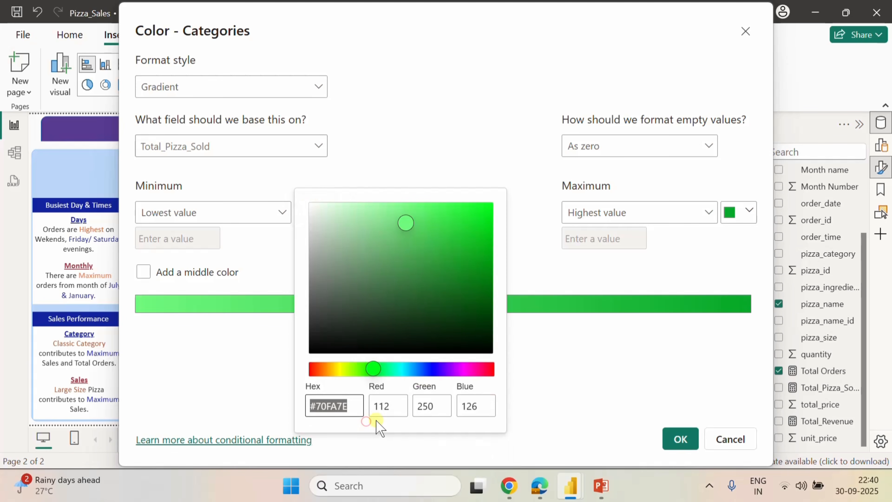
click(470, 369)
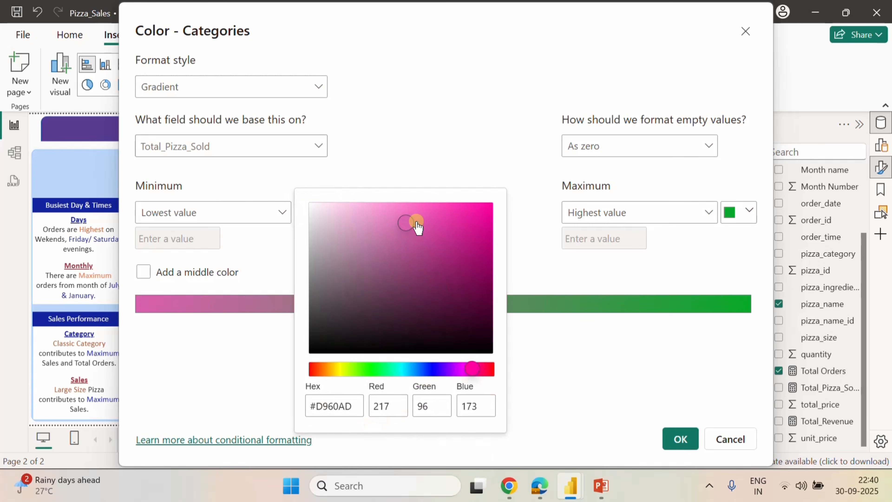
click(390, 210)
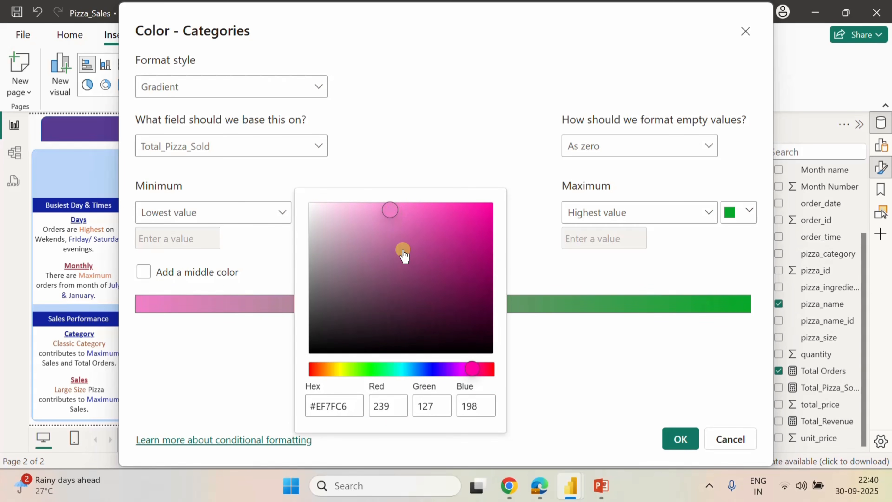
click(614, 374)
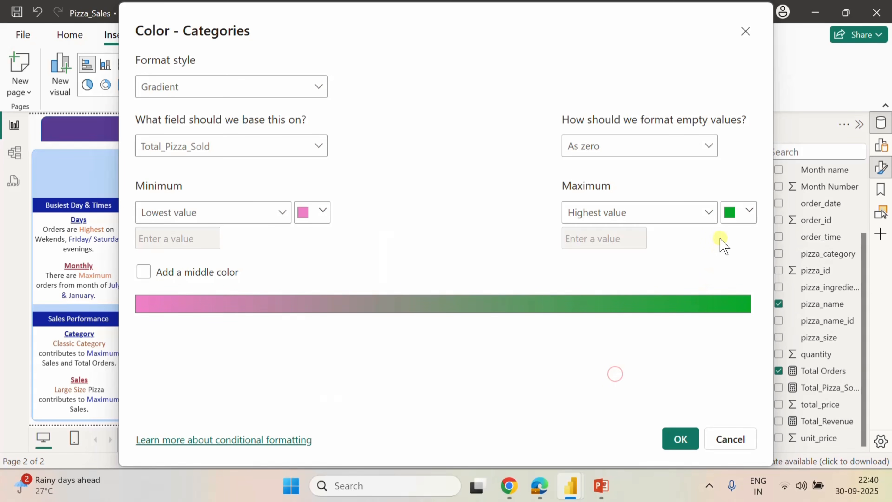
Set the bar gradient's highest-value colour to deep pink #E80A93 and apply the conditional formatting.
click(750, 211)
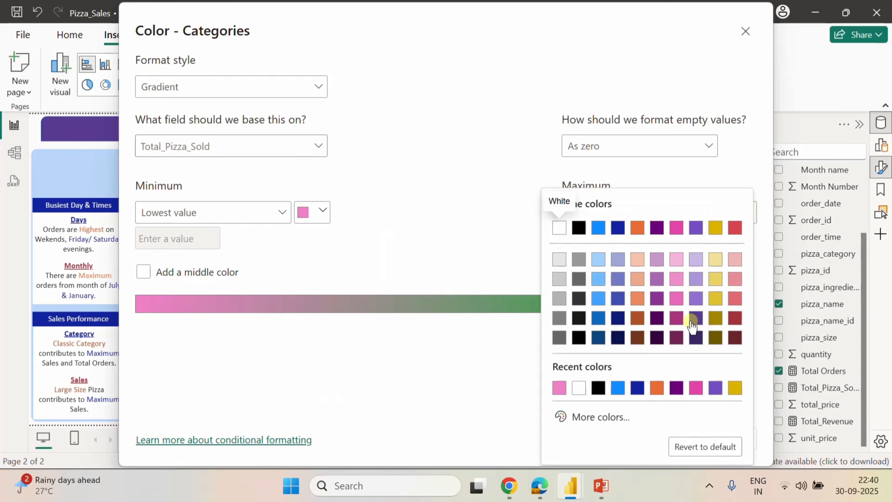
click(614, 421)
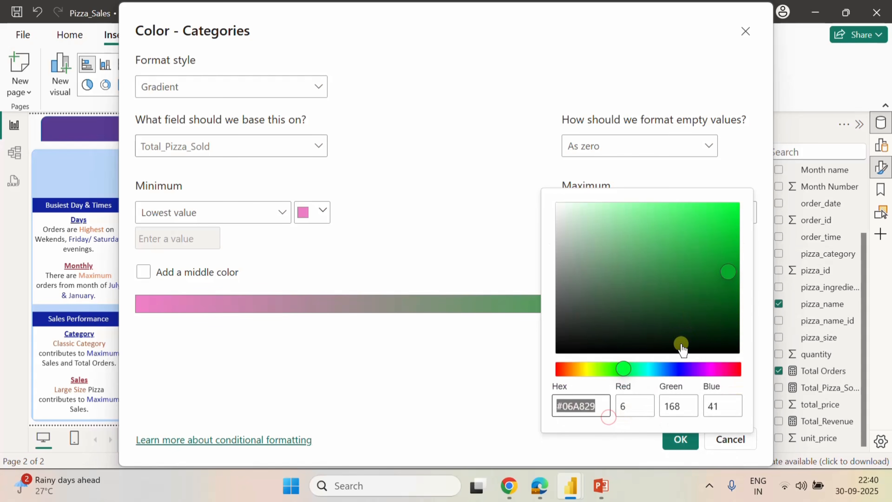
click(711, 368)
click(724, 280)
drag(723, 280, 725, 213)
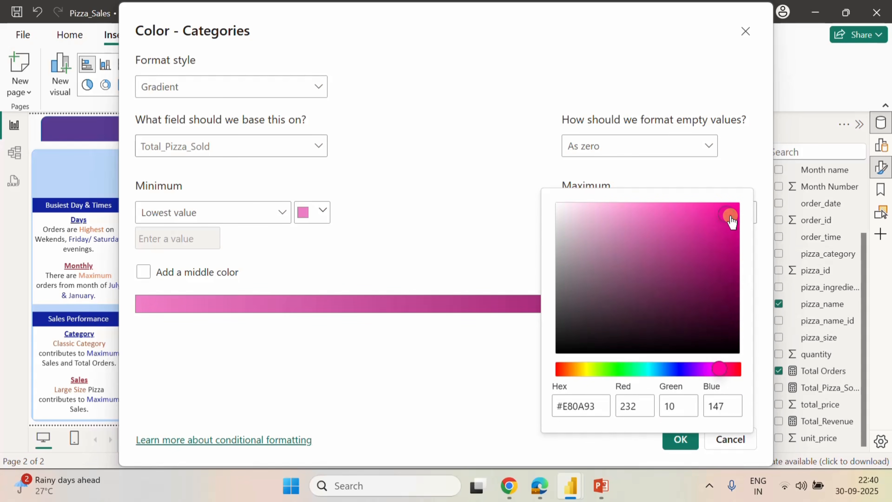
click(446, 379)
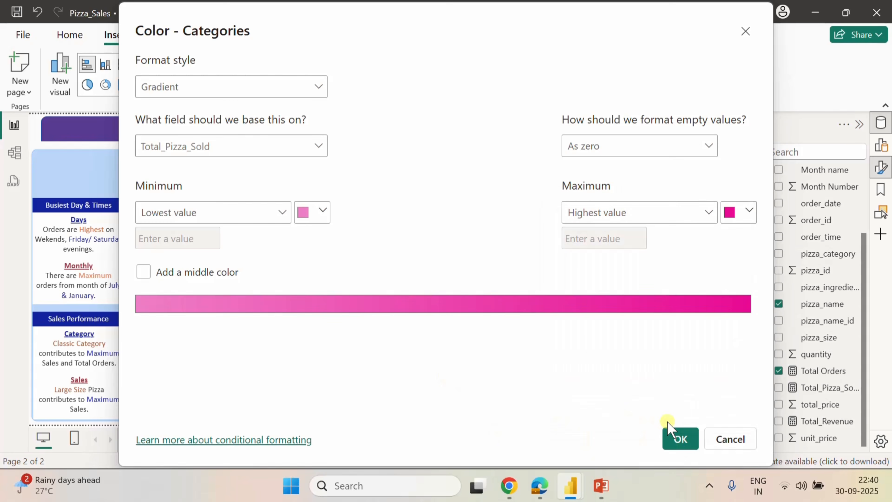
click(680, 439)
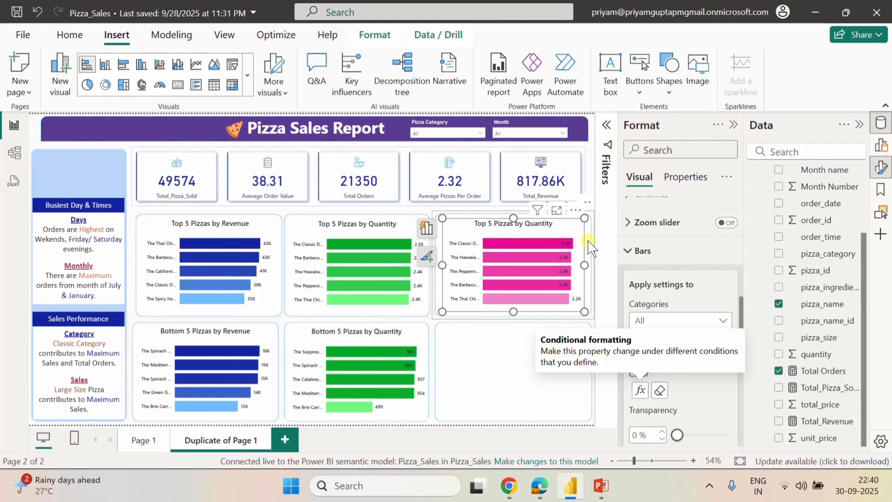
Duplicate the pink Total Orders chart and align the copy inside the empty frame directly below it.
mouse_move(520, 243)
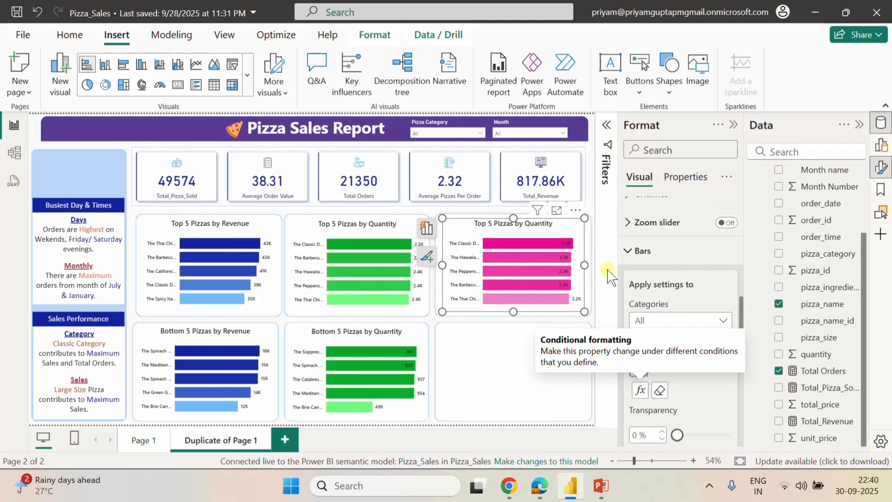
click(600, 233)
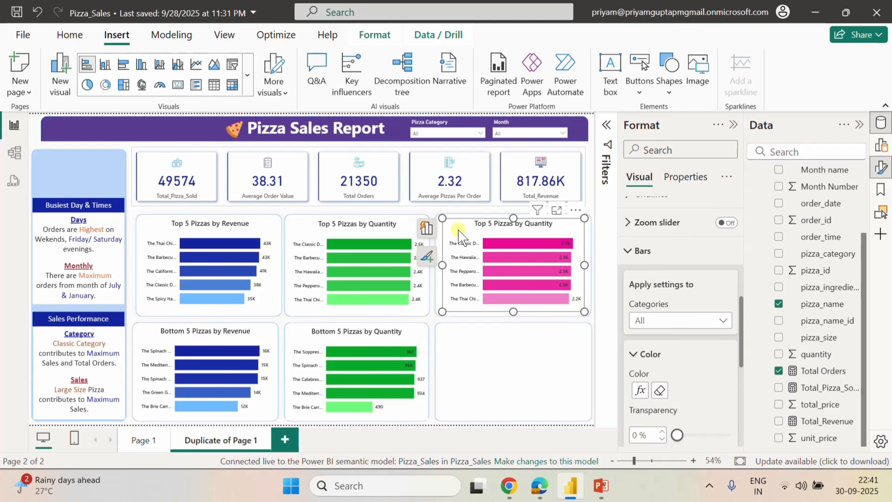
click(498, 340)
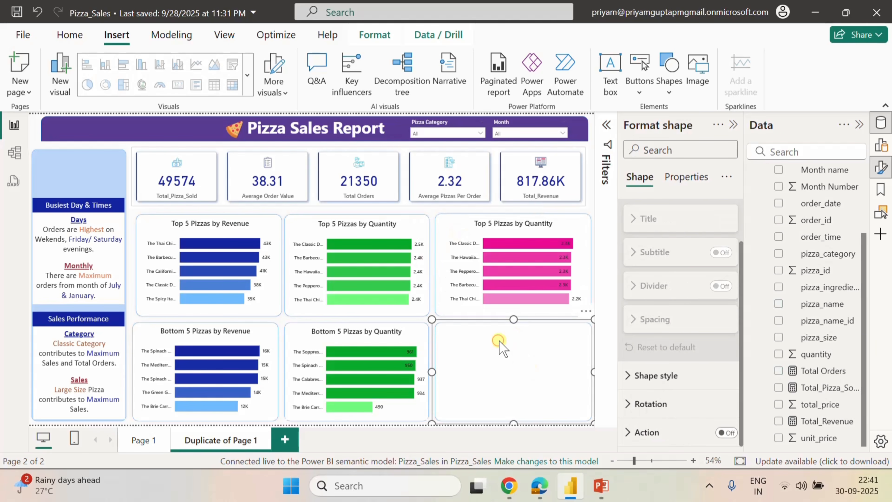
key(ctrl+z)
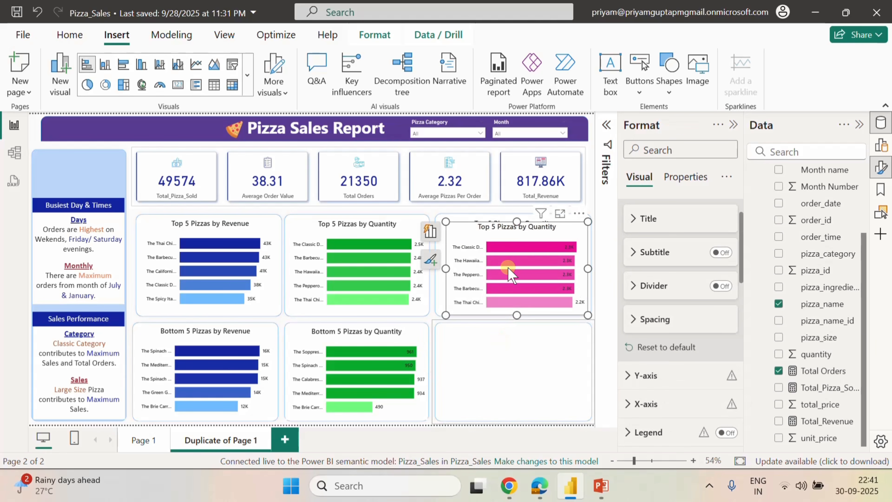
drag(470, 230, 463, 334)
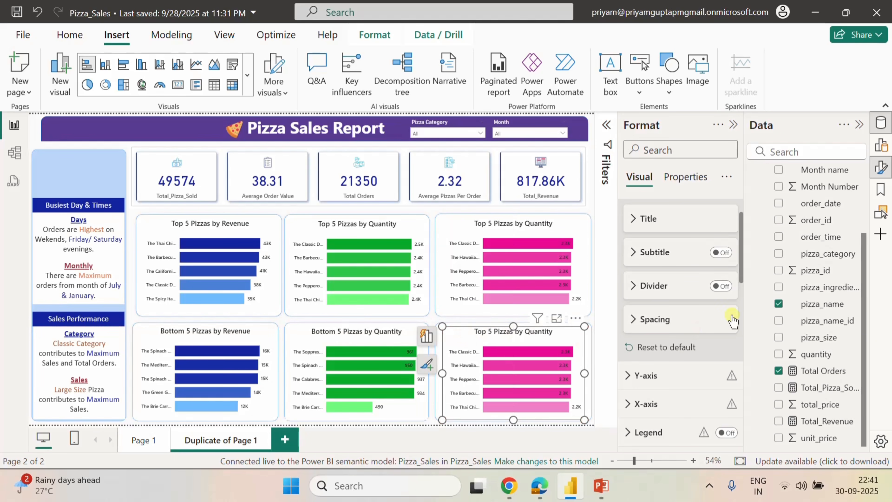
Change the lower pink chart's pizza_name Top N filter to show the bottom 5 items by Total Orders and apply it.
scroll(658, 272, up, 1)
click(634, 239)
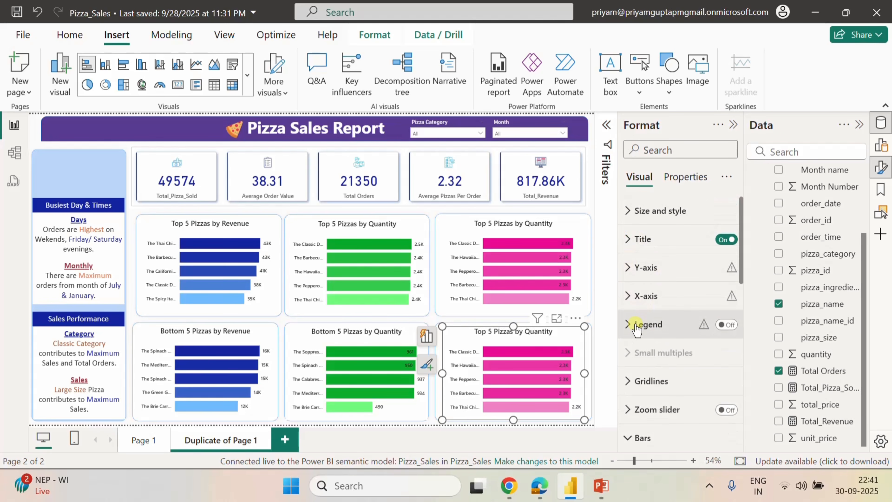
click(881, 145)
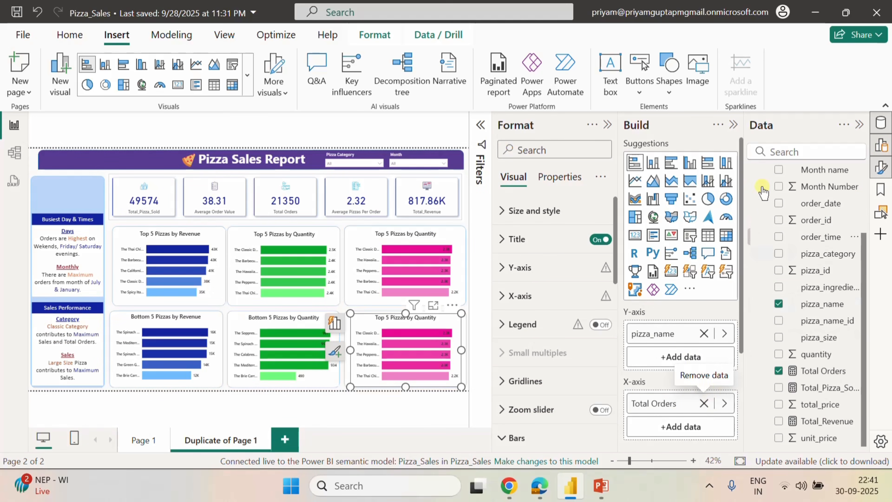
click(733, 125)
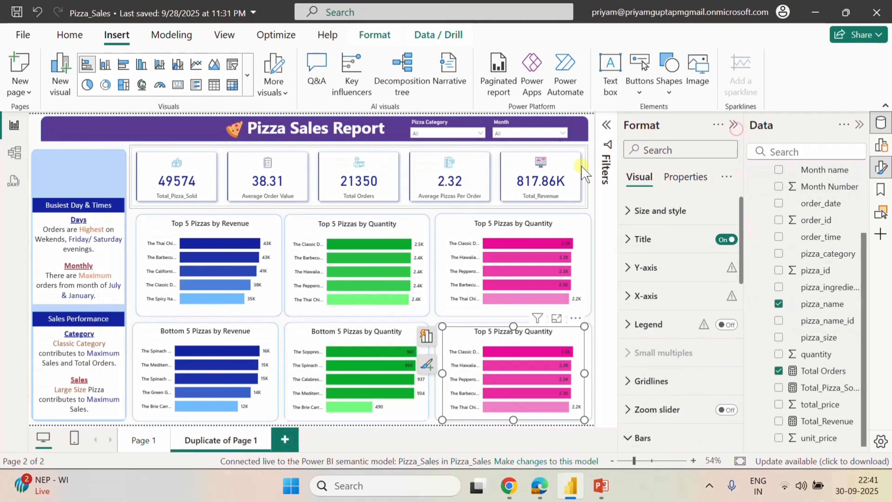
click(606, 124)
click(577, 211)
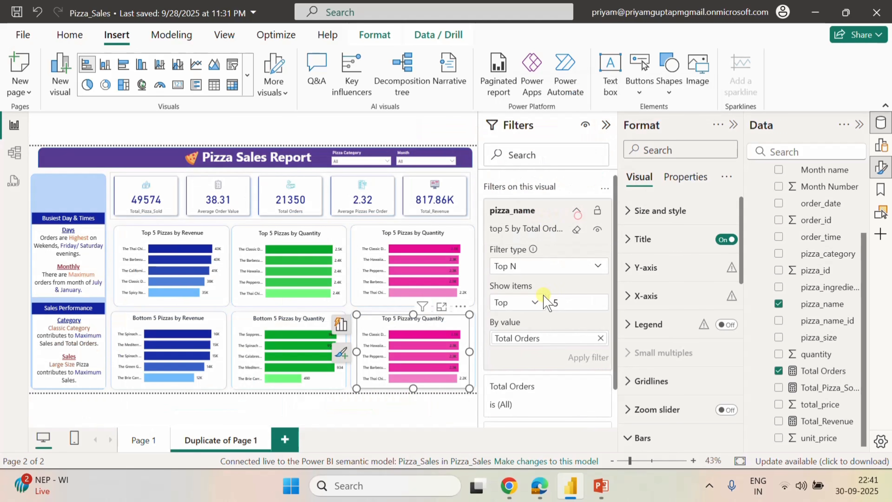
click(529, 298)
click(498, 338)
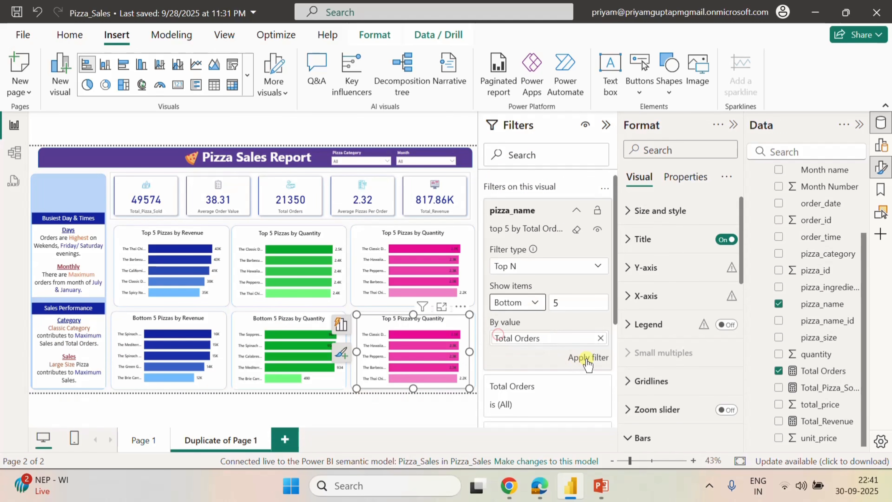
click(588, 357)
click(597, 207)
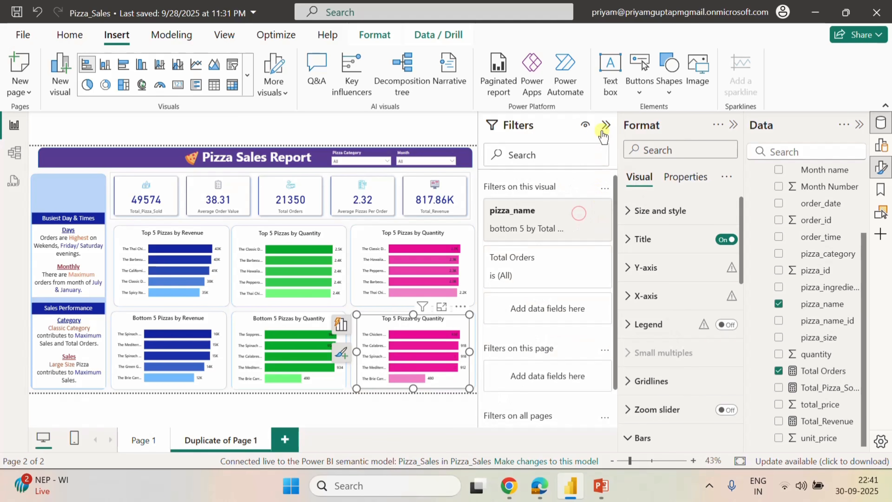
click(607, 125)
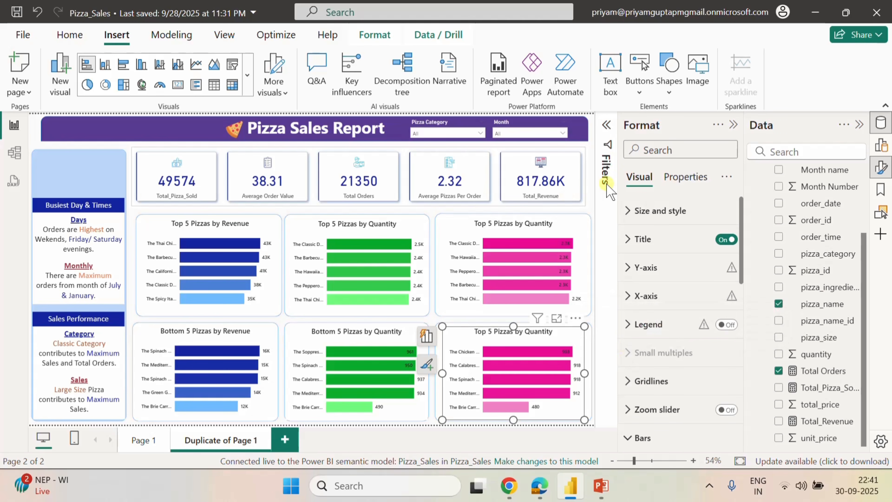
click(589, 200)
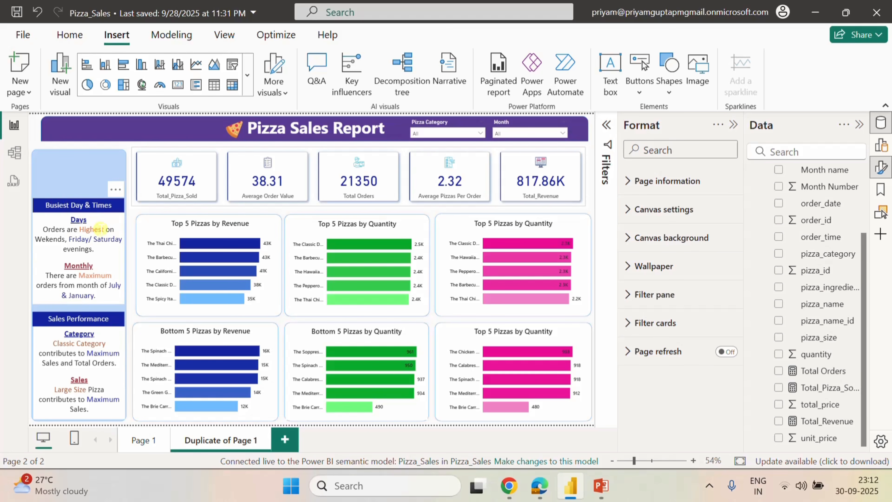
Rename the report page Page 1 as Home.
click(144, 441)
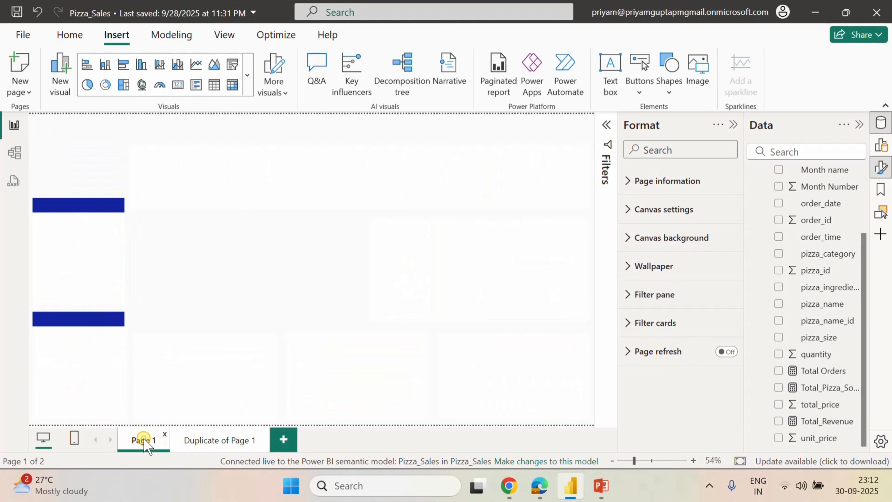
key(BackSpace)
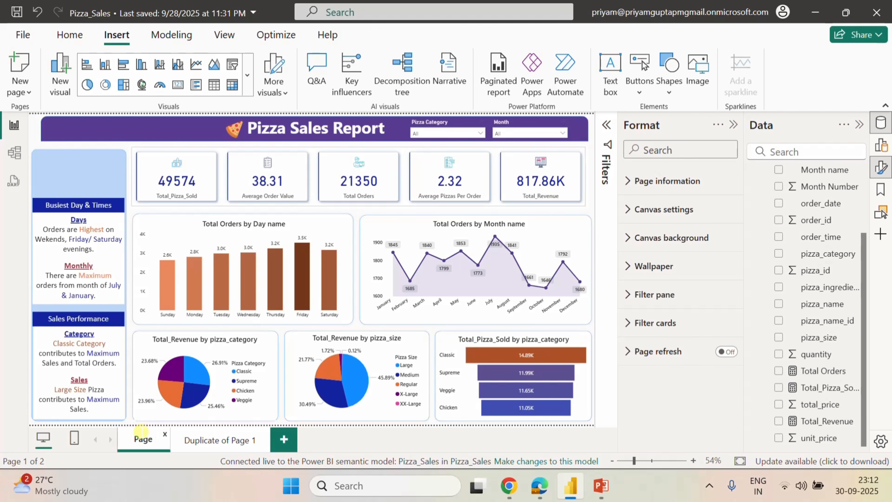
key(BackSpace)
key(BackSpace)
key(BackSpace)
key(BackSpace)
text(Home)
Rename the duplicated report page as Best/Worst Seller.
click(219, 441)
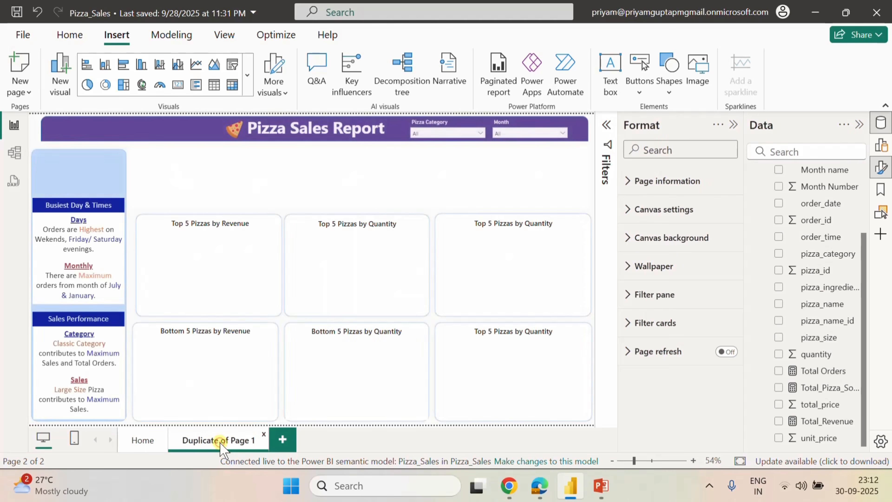
double_click(219, 440)
key(BackSpace)
key(BackSpace)
key(BackSpace)
key(BackSpace)
key(BackSpace)
key(BackSpace)
key(BackSpace)
key(BackSpace)
key(BackSpace)
key(BackSpace)
key(BackSpace)
key(BackSpace)
key(BackSpace)
key(BackSpace)
key(BackSpace)
key(BackSpace)
key(BackSpace)
key(BackSpace)
key(BackSpace)
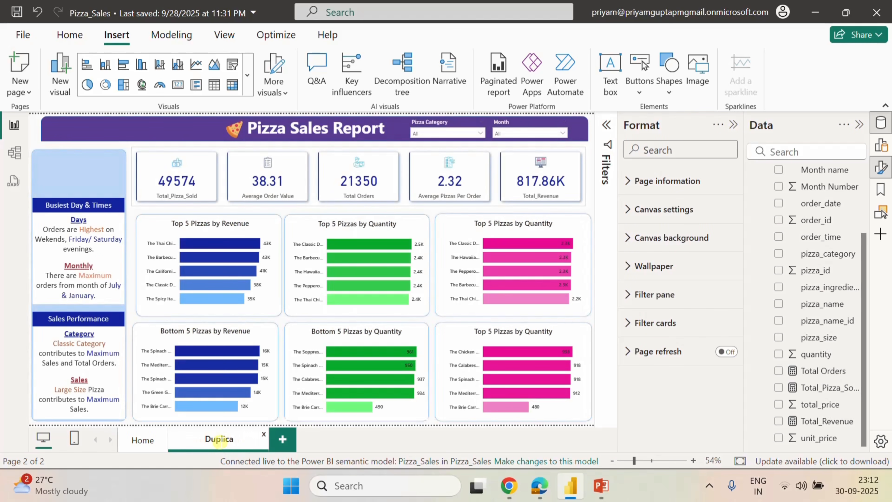
text(Best/Worst Seller)
key(Return)
click(322, 434)
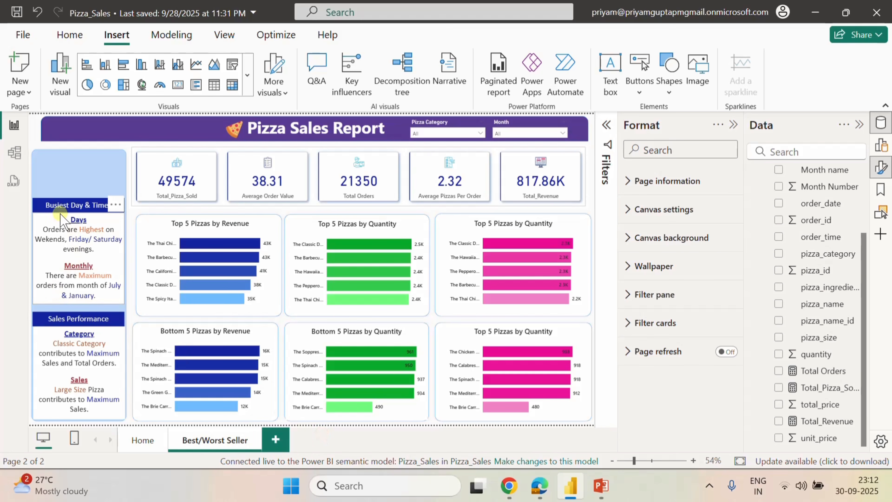
Replace the Busiest Day & Times heading text on the Best/Worst Seller page with Best Seller.
click(61, 204)
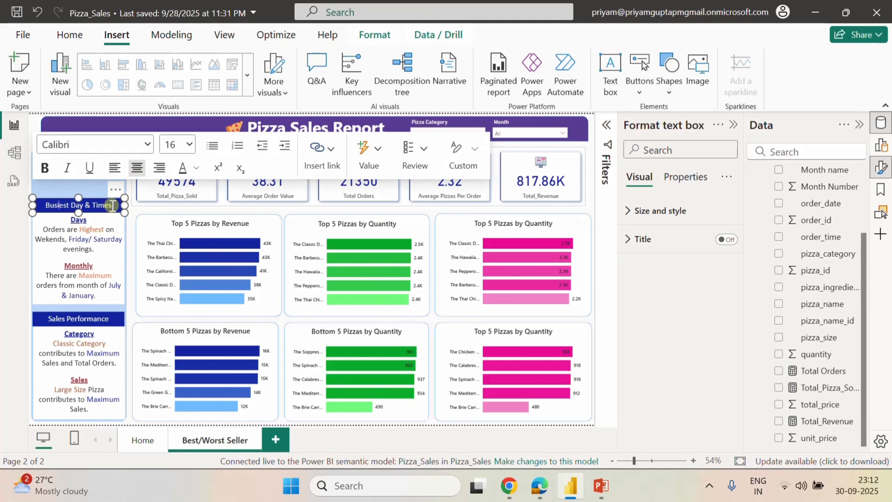
drag(105, 206, 54, 204)
click(69, 220)
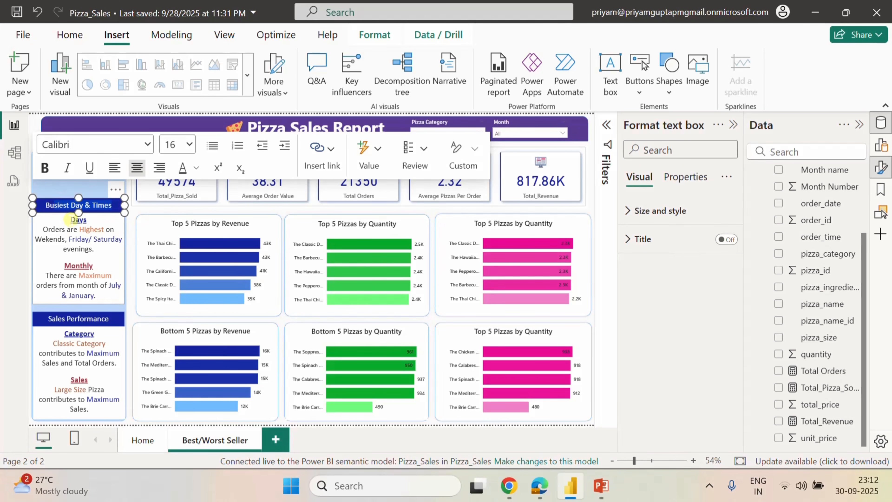
text(B)
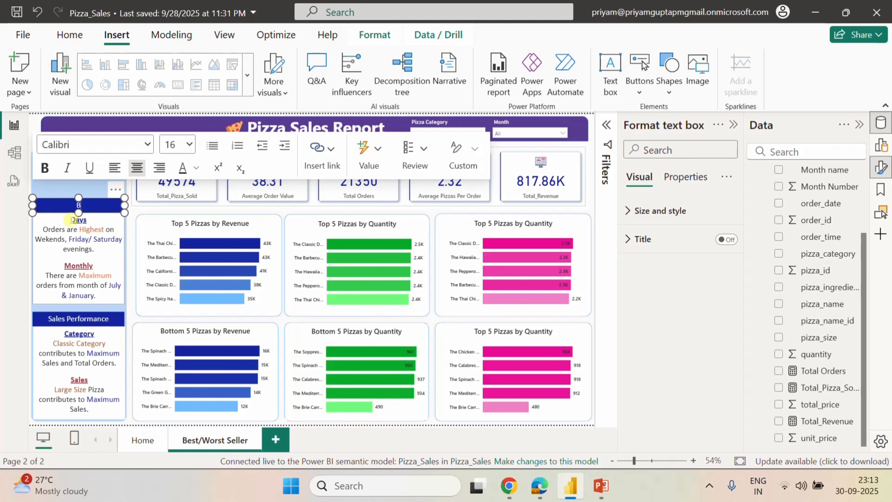
text(uest Seller)
Replace the Sales Performance heading text with Worst Seller.
click(92, 319)
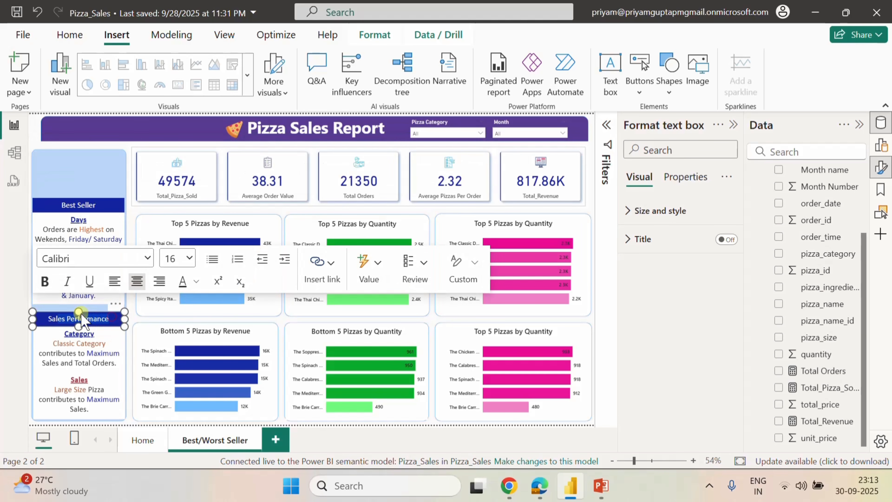
drag(62, 318, 55, 320)
key(BackSpace)
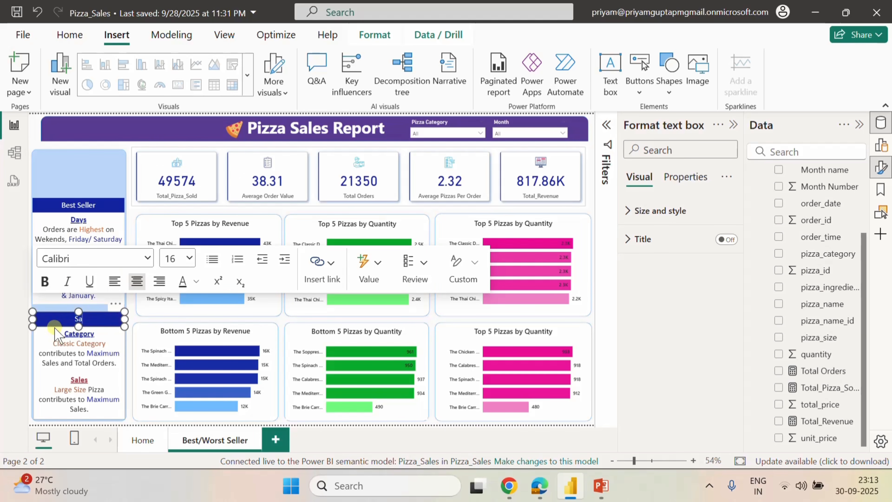
text(Worst Seller)
key(BackSpace)
click(77, 216)
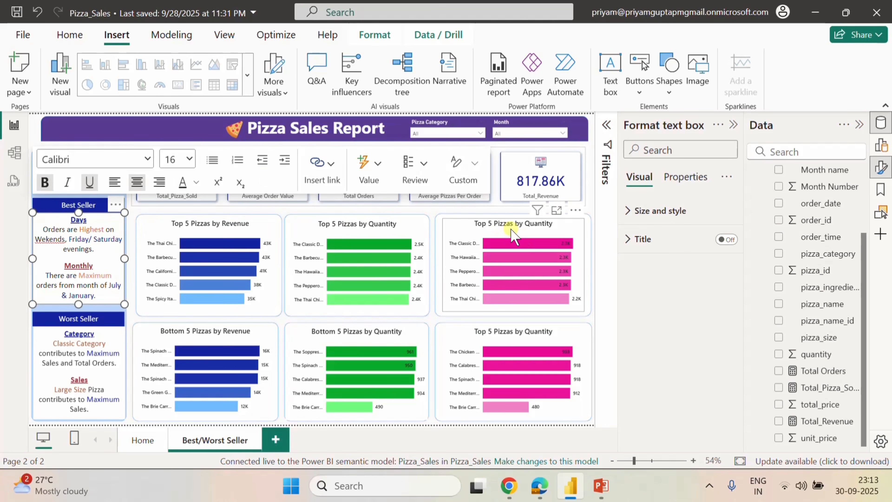
Set the title text of the upper pink chart to Top 5 Pizzas by Total Orders.
click(512, 234)
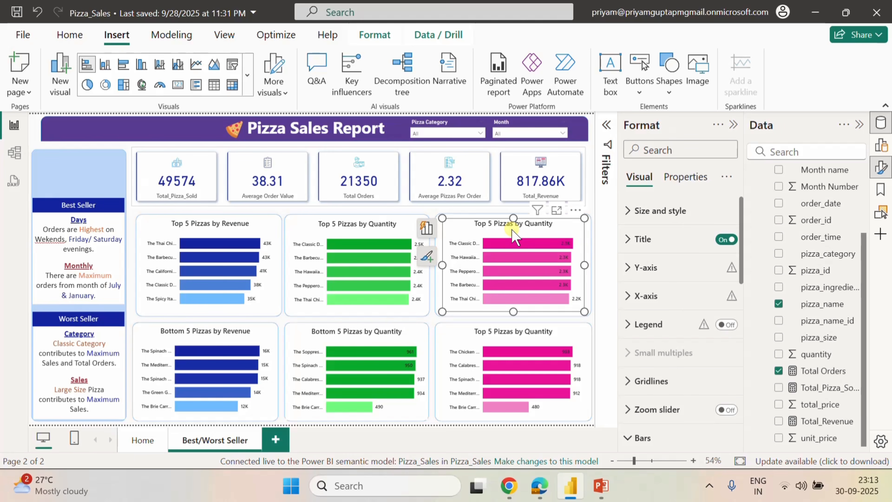
mouse_move(544, 261)
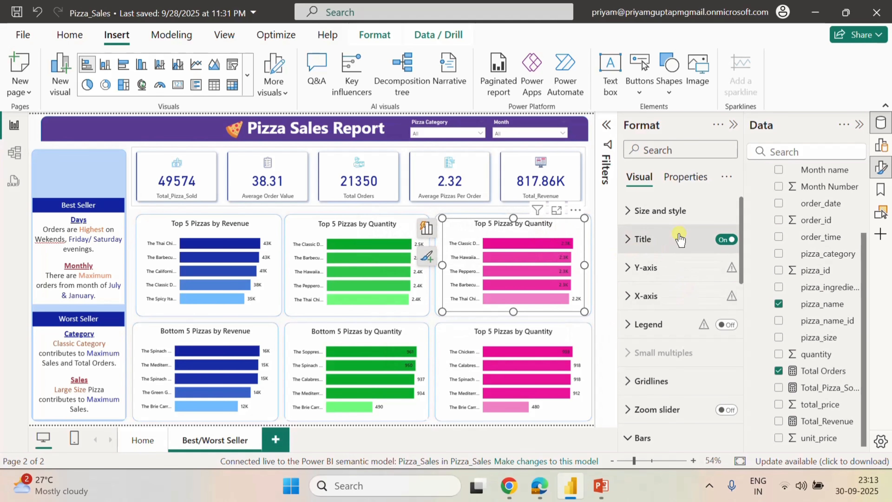
click(635, 241)
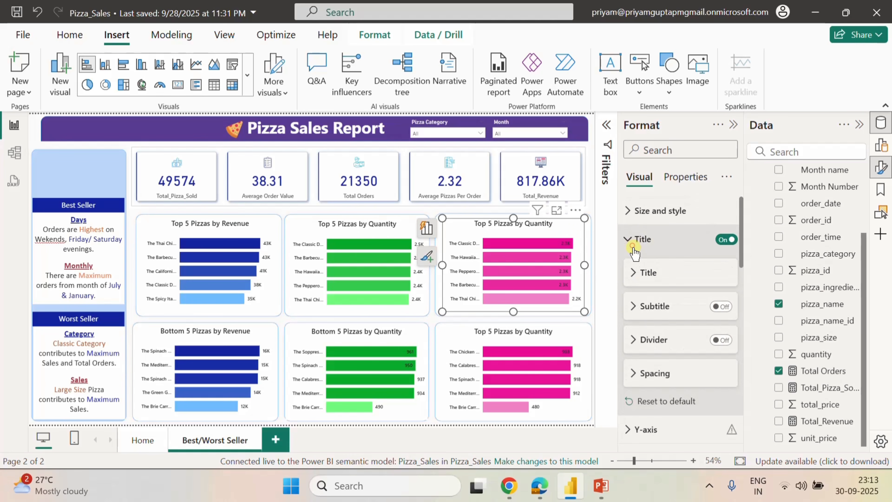
click(640, 278)
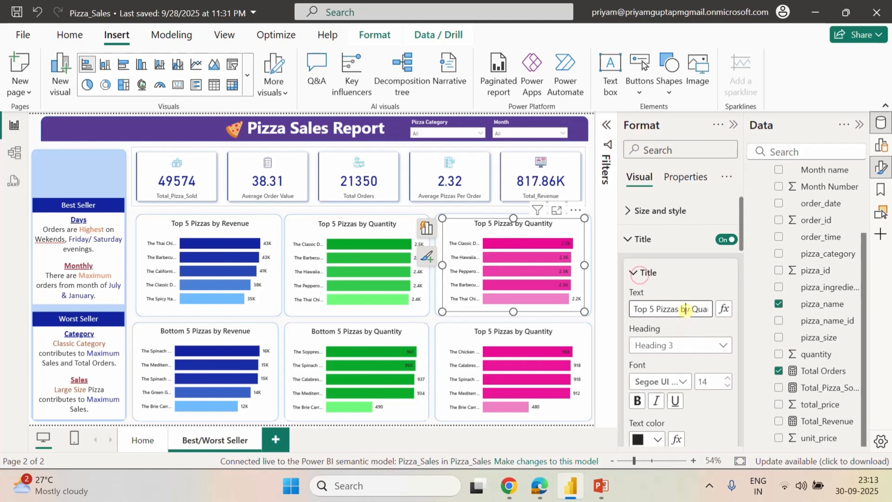
key(Right)
key(Right)
key(Right)
key(Right)
key(Right)
key(Right)
key(Right)
key(Right)
key(Right)
key(Right)
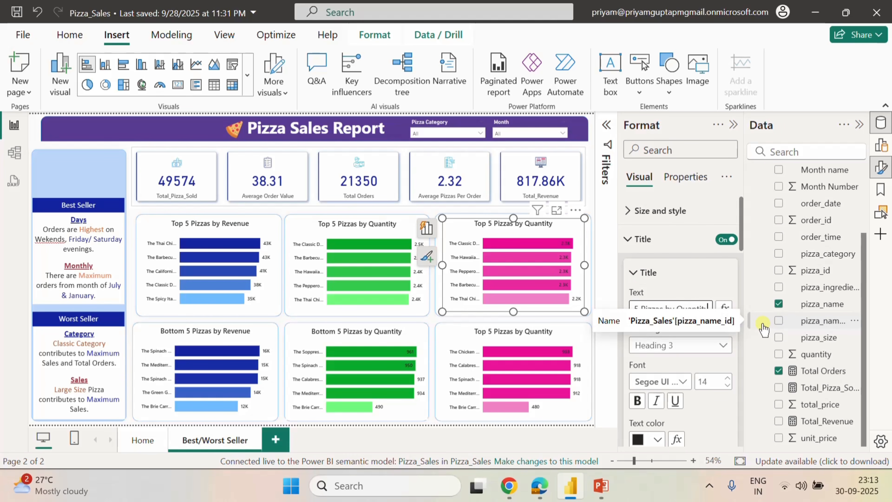
key(BackSpace)
key(BackSpace)
key(BackSpace)
key(BackSpace)
key(BackSpace)
key(BackSpace)
key(BackSpace)
key(BackSpace)
key(BackSpace)
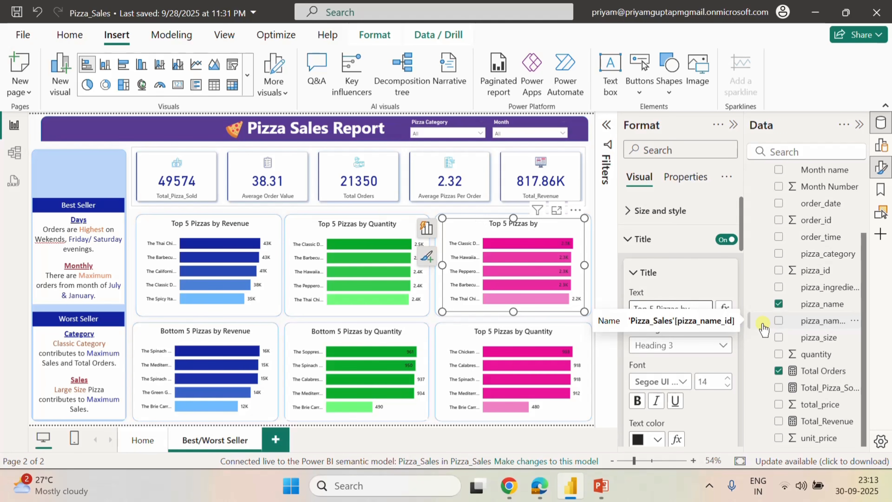
text(Total)
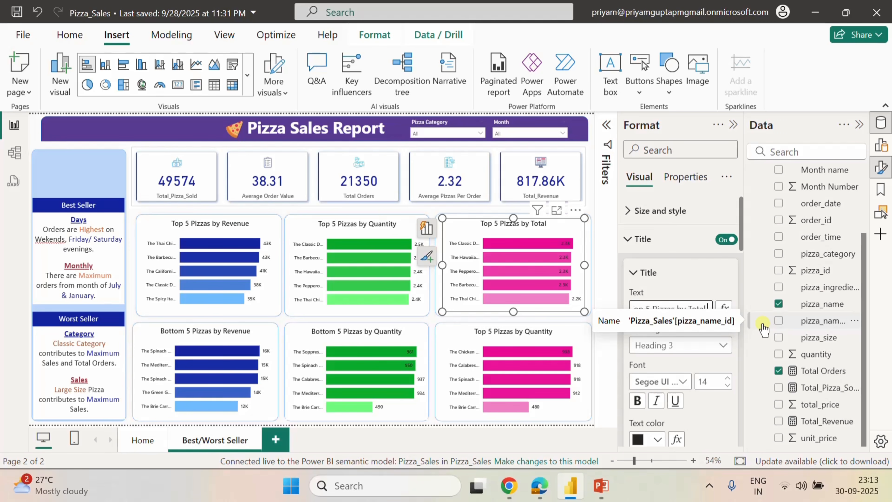
text( Orders)
click(691, 274)
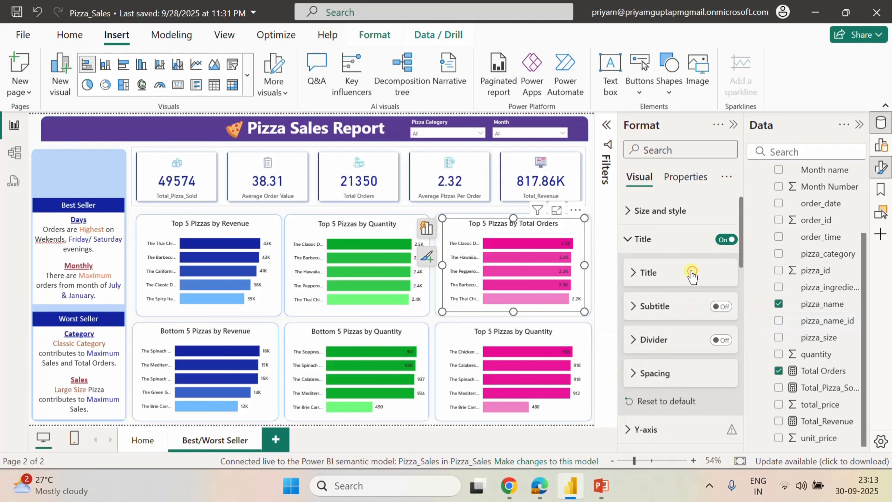
Set the title text of the lower pink chart to Bottom 5 Pizzas by Total Orders.
click(566, 330)
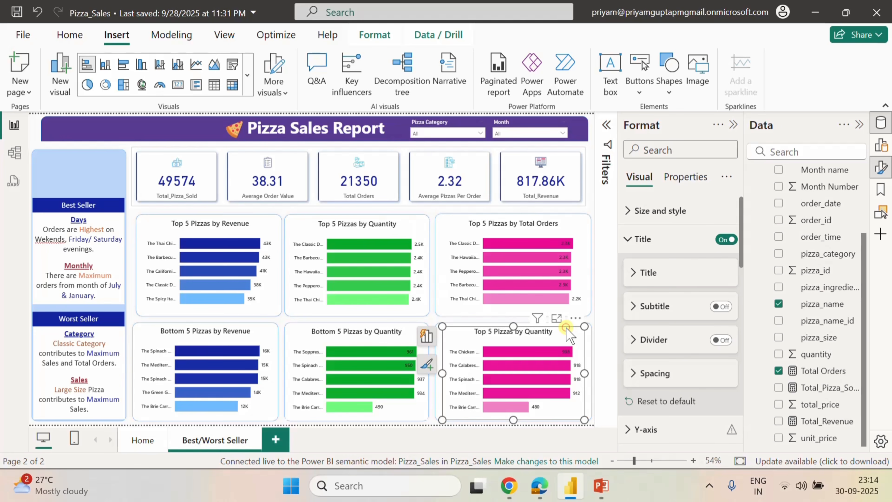
click(639, 273)
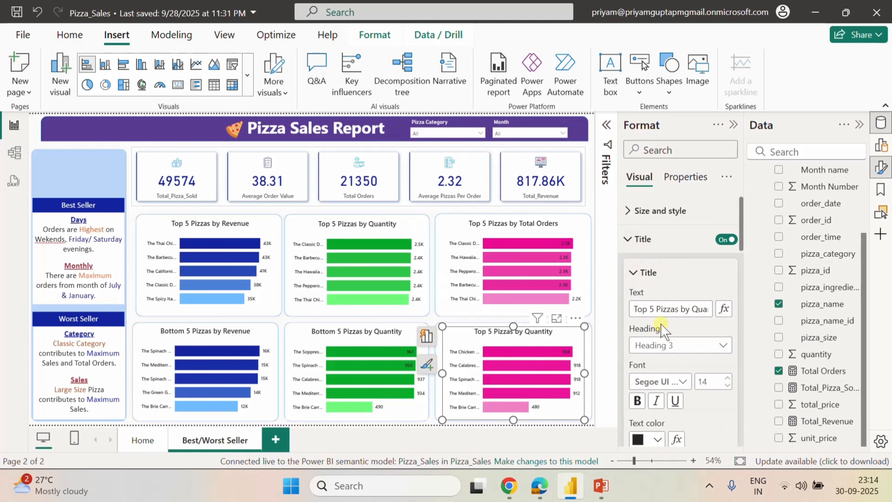
click(645, 309)
key(BackSpace)
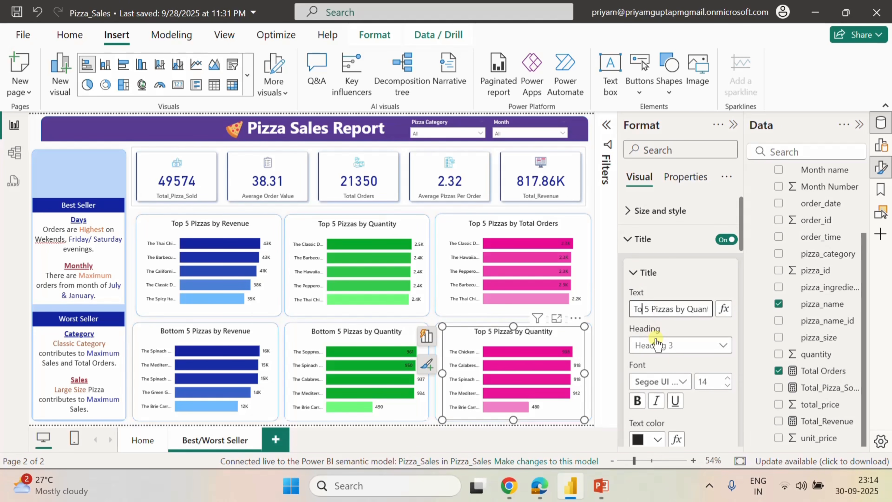
key(BackSpace)
key(BackSpace)
text(B)
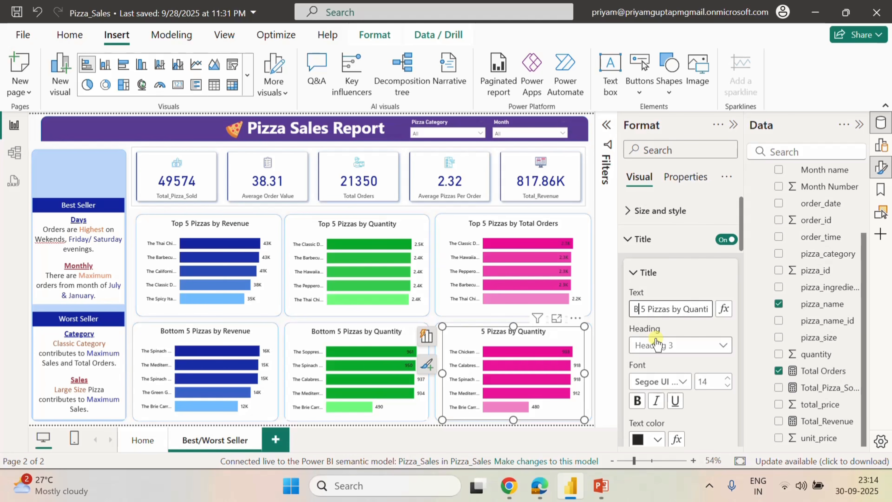
text(ottom)
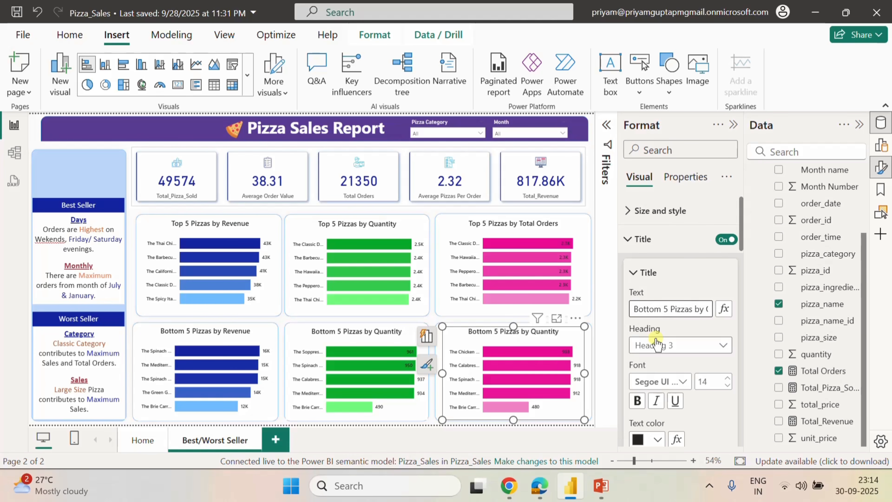
key(End)
key(BackSpace)
key(BackSpace)
key(BackSpace)
key(BackSpace)
key(BackSpace)
key(BackSpace)
key(BackSpace)
key(BackSpace)
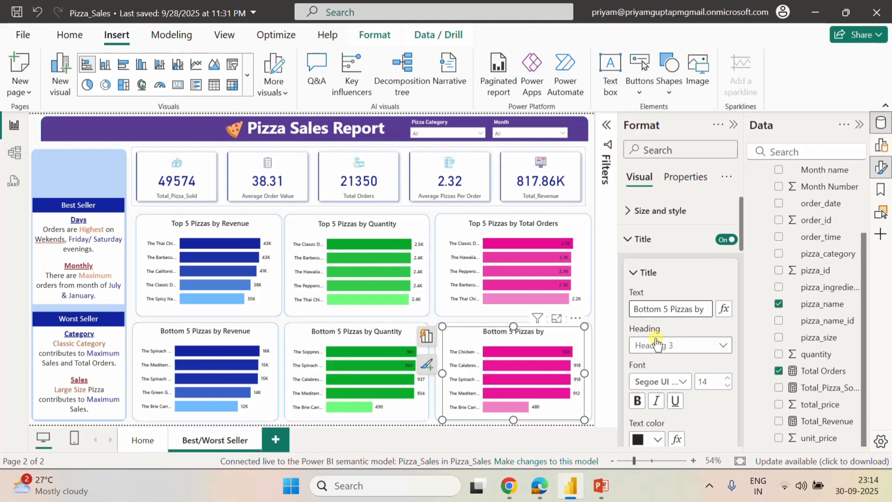
text(Total O)
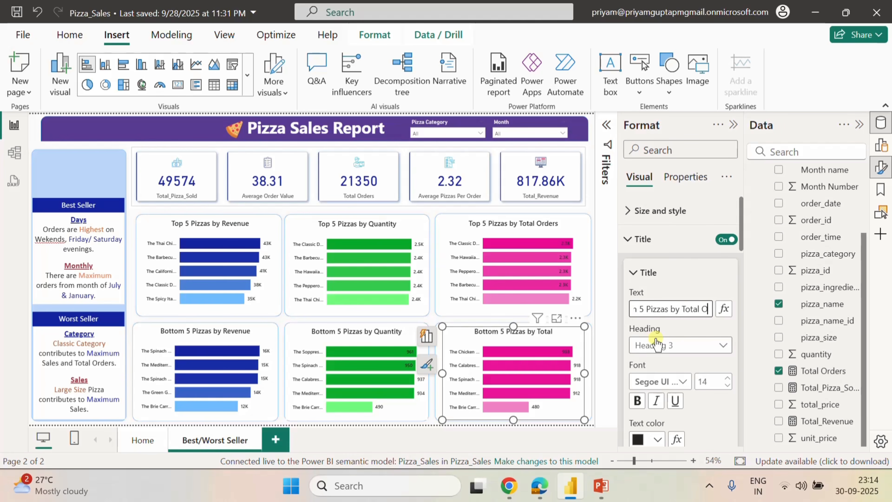
text(rders)
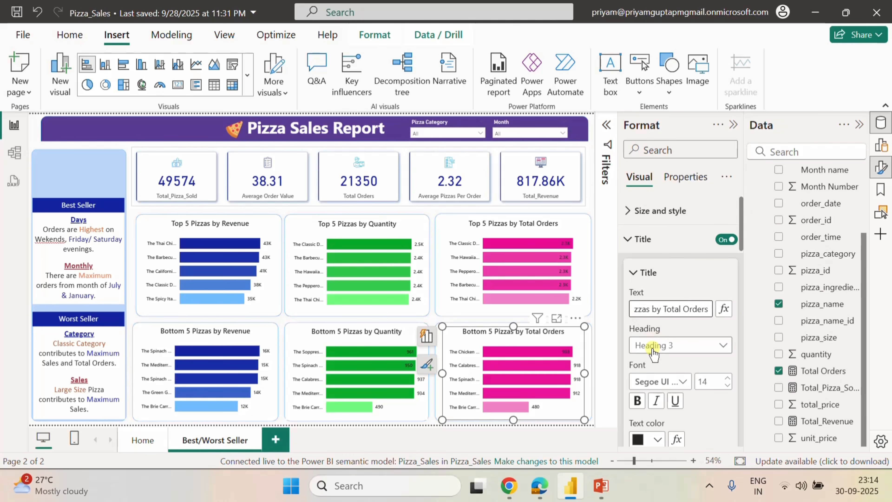
Replace the Days subheading in the text box under Best Seller with Revenue.
click(697, 269)
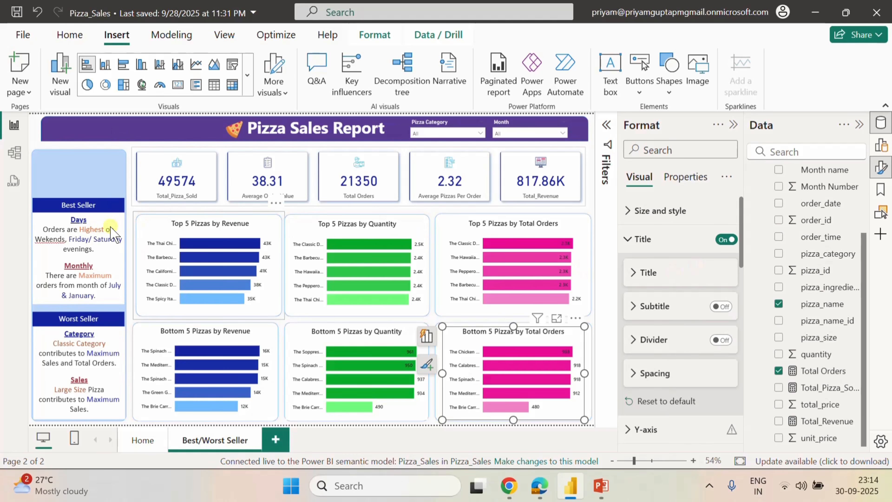
click(85, 221)
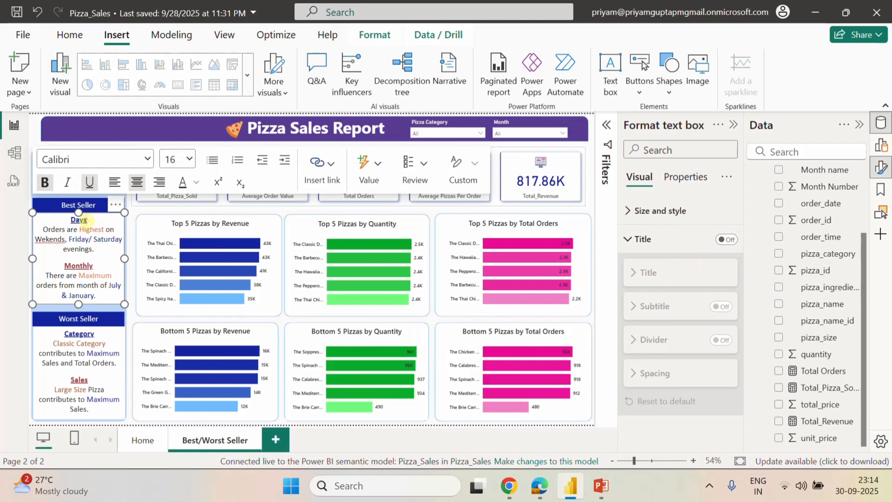
drag(86, 219, 70, 220)
text(DRevenue)
click(66, 218)
key(BackSpace)
double_click(88, 264)
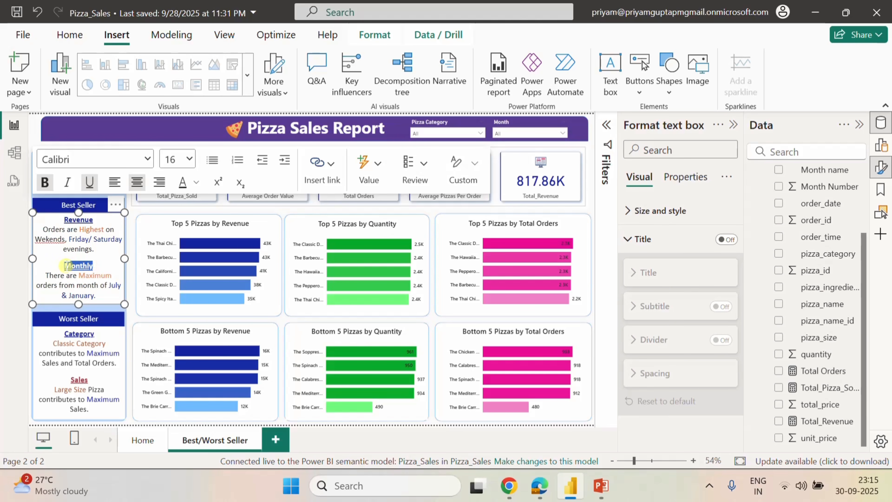
key(Delete)
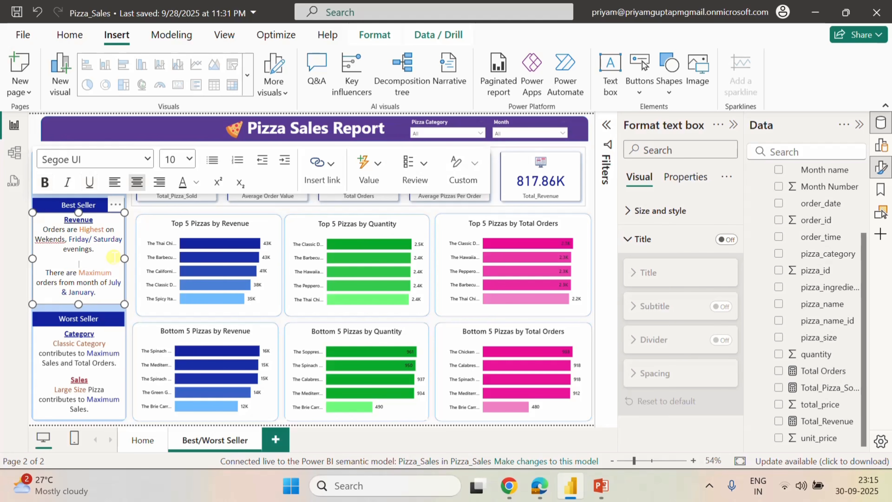
key(ctrl+z)
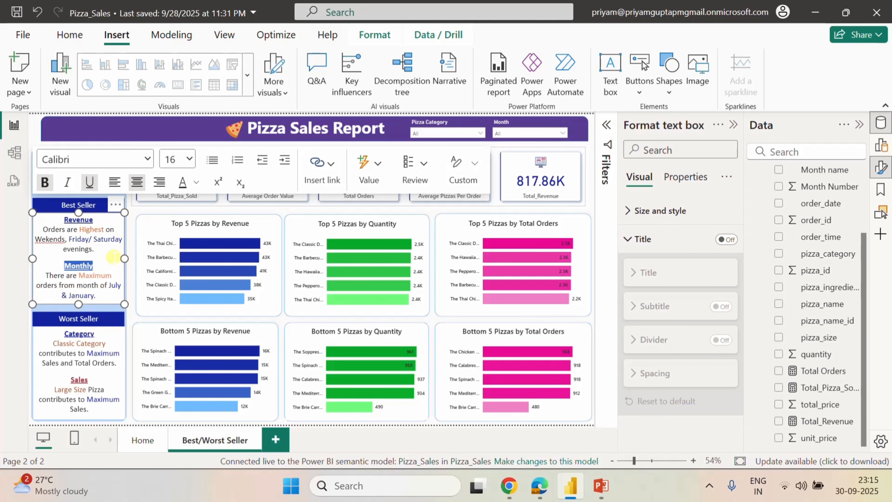
Replace the Monthly subheading in the Best Seller text box with Quantity, keeping its bold underlined formatting.
click(98, 266)
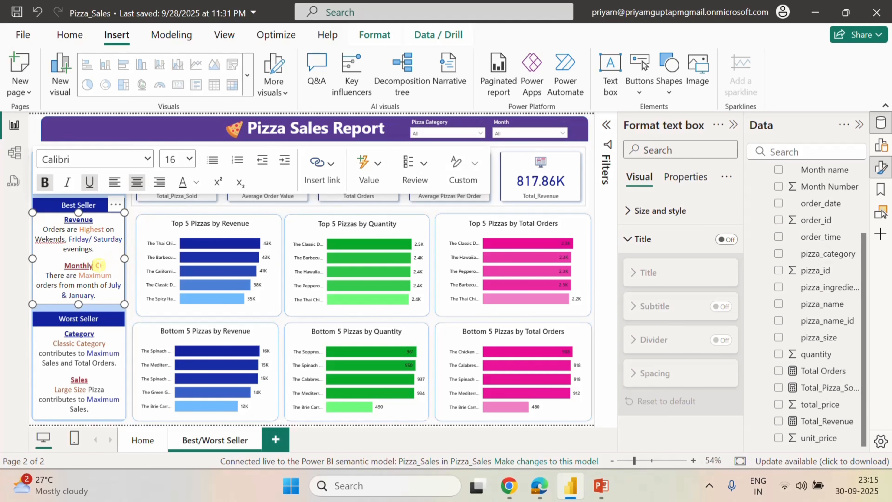
key(BackSpace)
key(BackSpace)
key(BackSpace)
key(BackSpace)
key(BackSpace)
key(BackSpace)
text(Quantity)
click(68, 264)
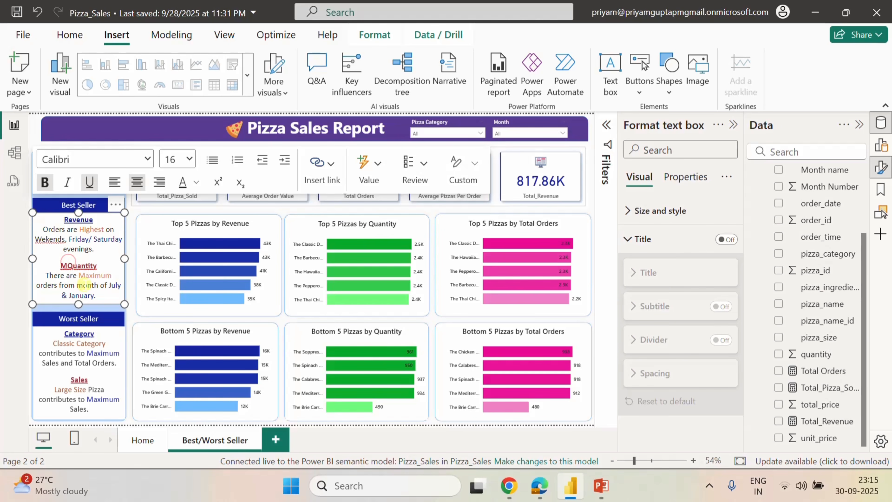
key(BackSpace)
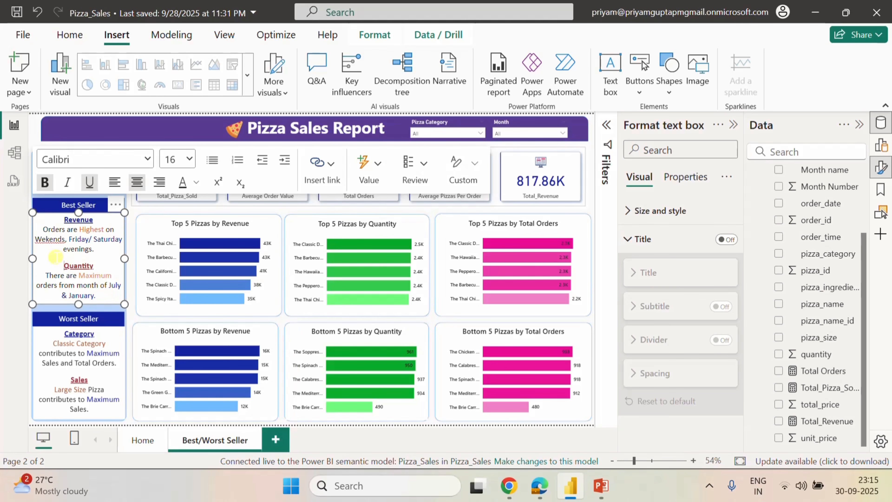
click(50, 257)
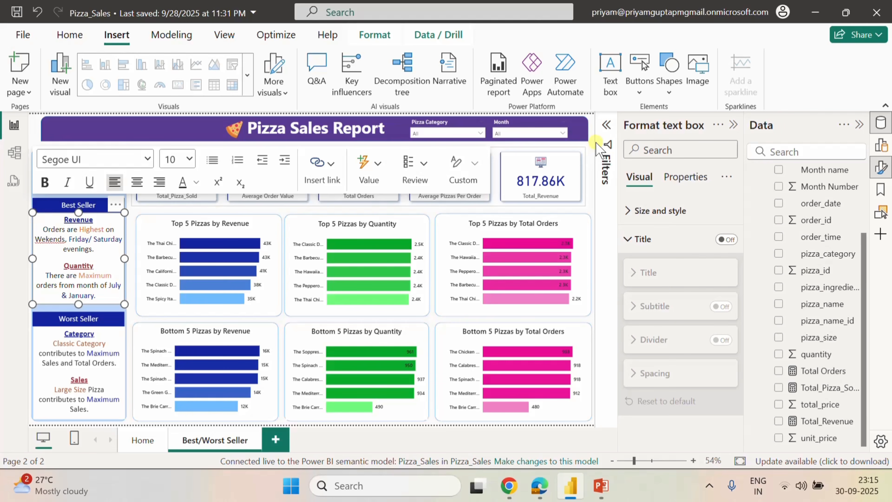
click(592, 151)
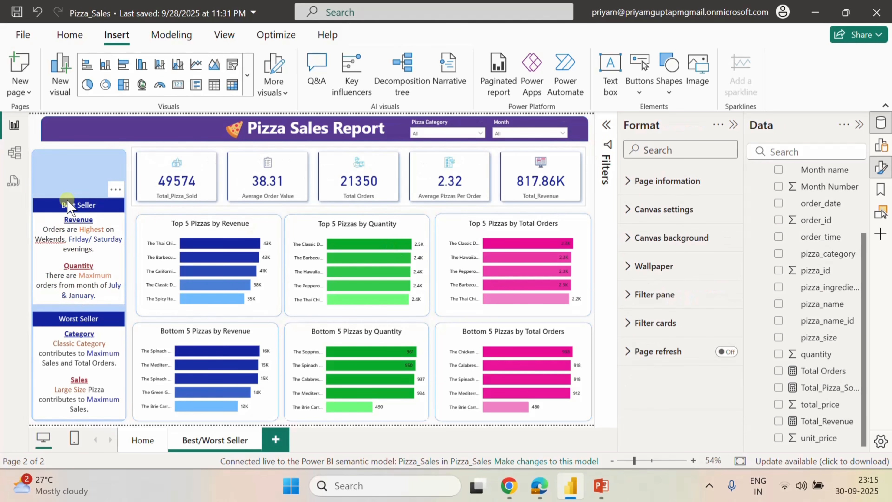
click(39, 207)
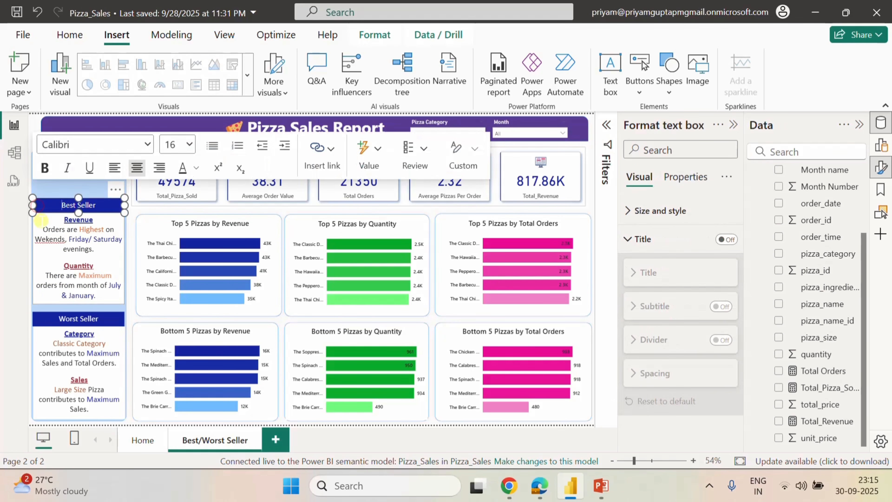
Set the font size of the paragraph under the Revenue subheading to 14.
click(79, 242)
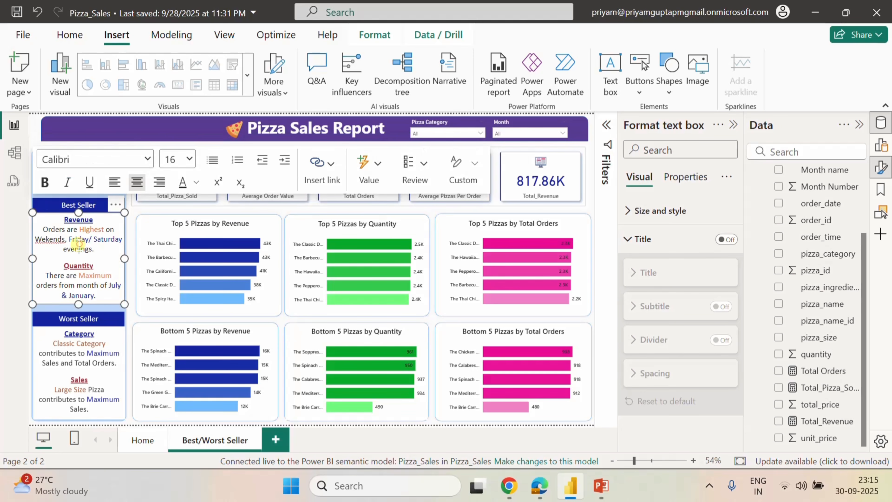
click(79, 243)
drag(92, 251, 42, 230)
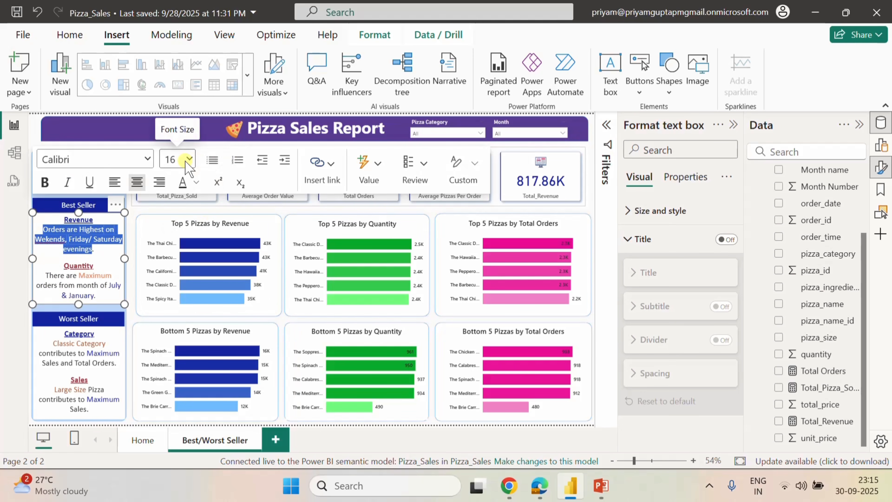
click(177, 159)
click(171, 293)
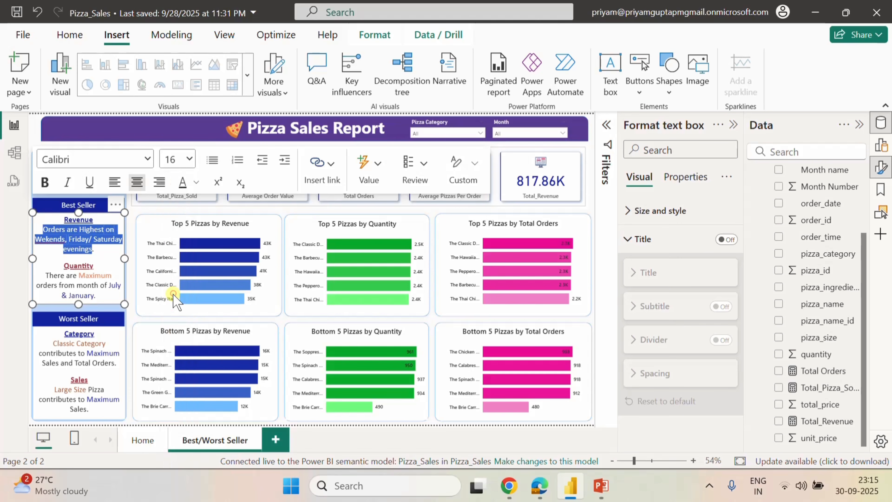
Set the font size of the paragraph under the Quantity subheading to 14.
click(88, 262)
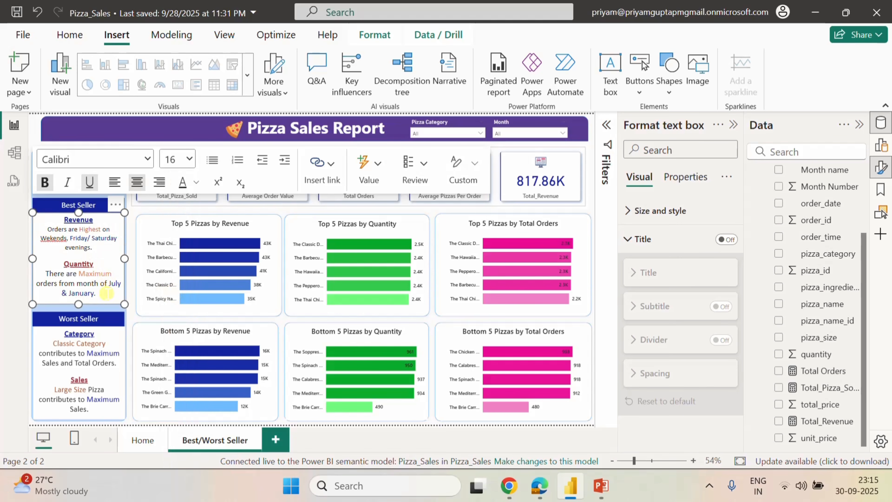
drag(104, 293, 37, 273)
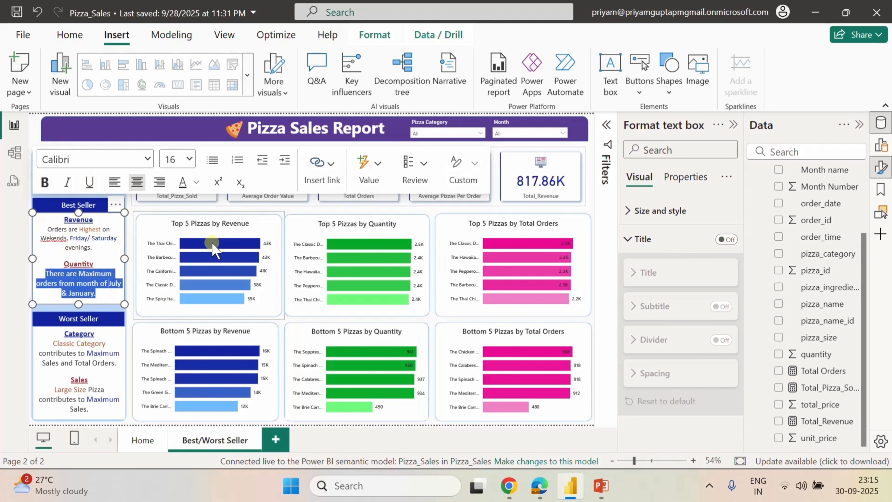
click(185, 163)
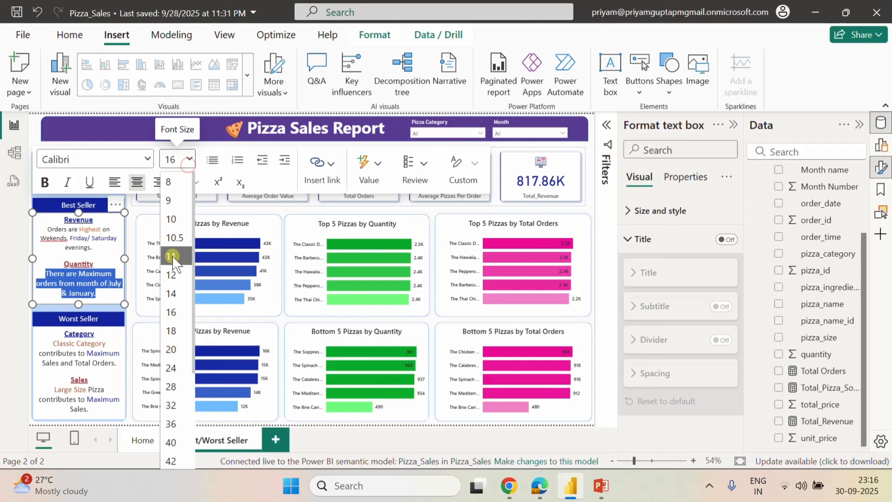
click(169, 291)
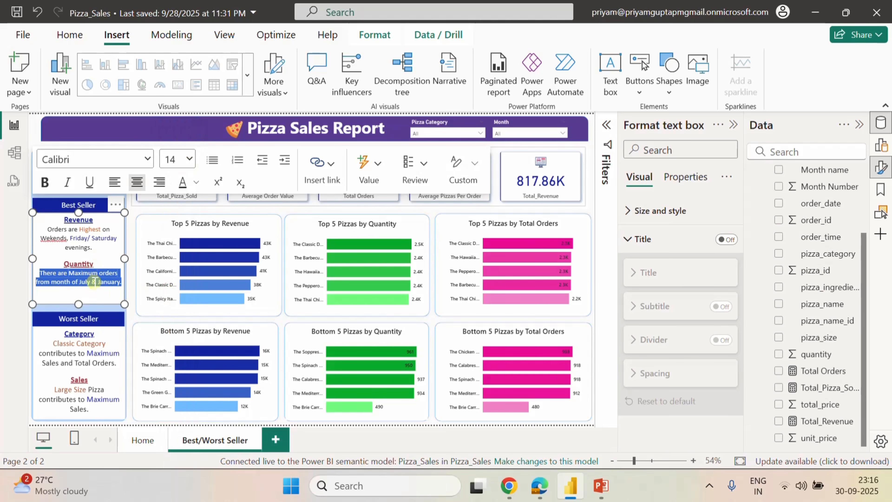
Remove the blank line above the Quantity subheading, keeping the Best Seller text box in its original position.
click(65, 264)
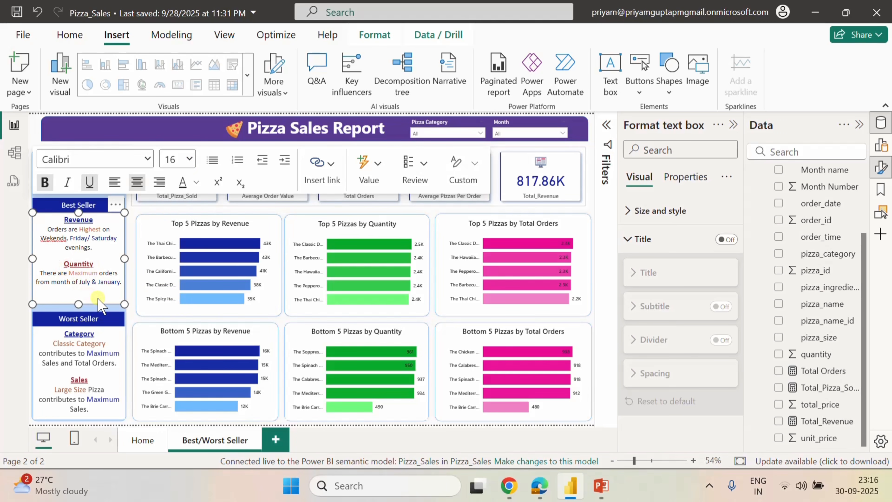
key(BackSpace)
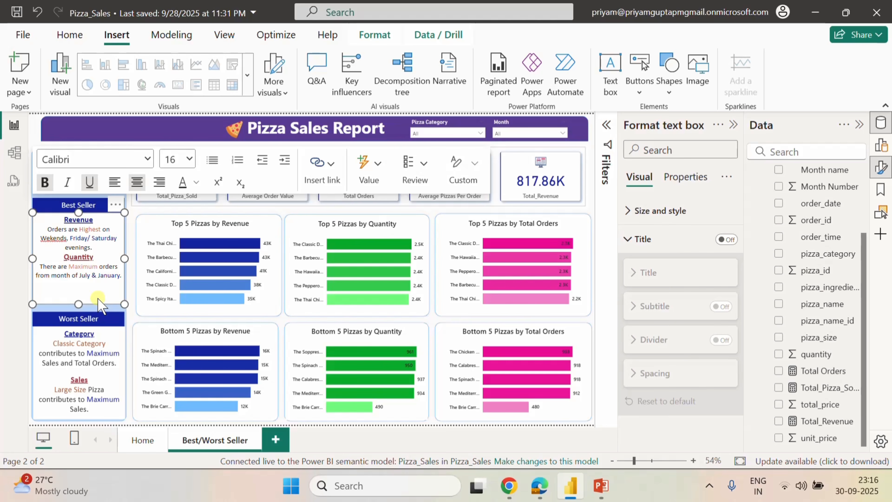
drag(124, 278, 119, 277)
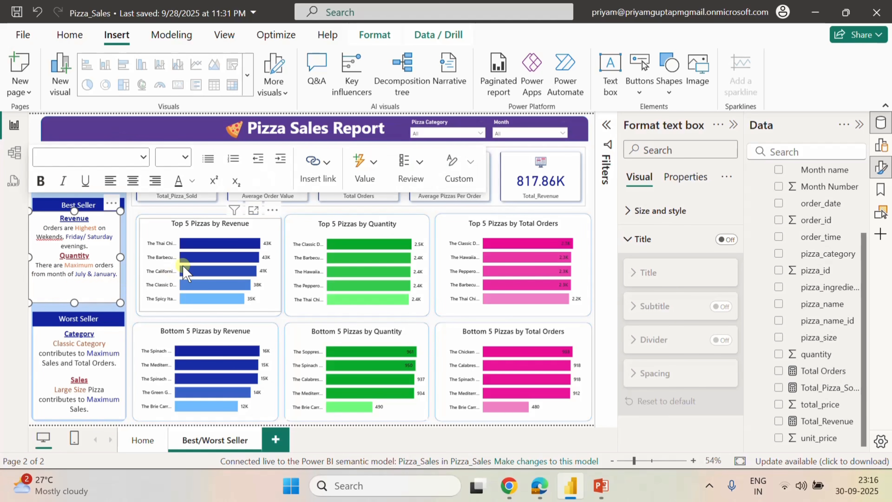
key(ctrl+z)
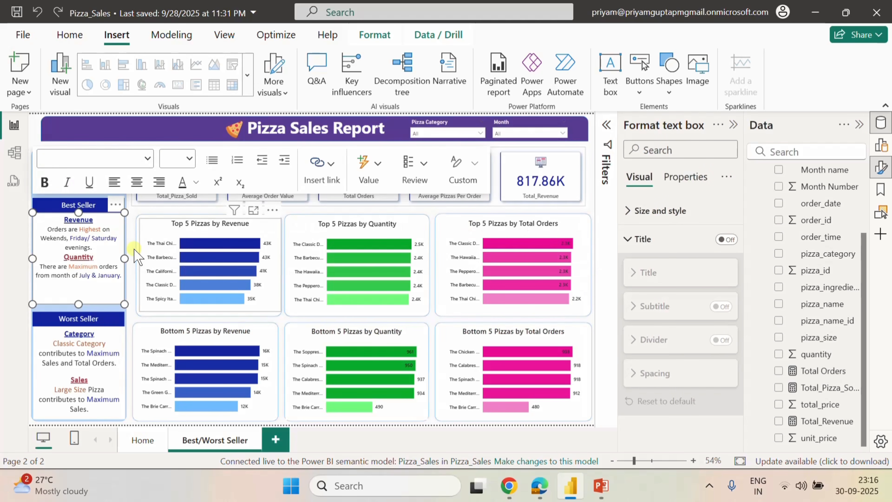
Copy the Quantity subheading onto a new line below its paragraph in the Best Seller text box.
drag(98, 221, 65, 221)
click(78, 258)
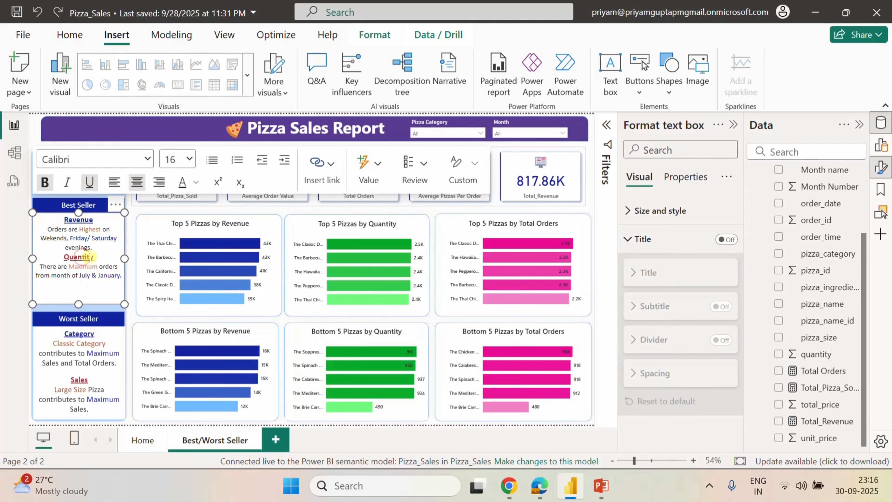
drag(96, 257, 62, 257)
key(ctrl+c)
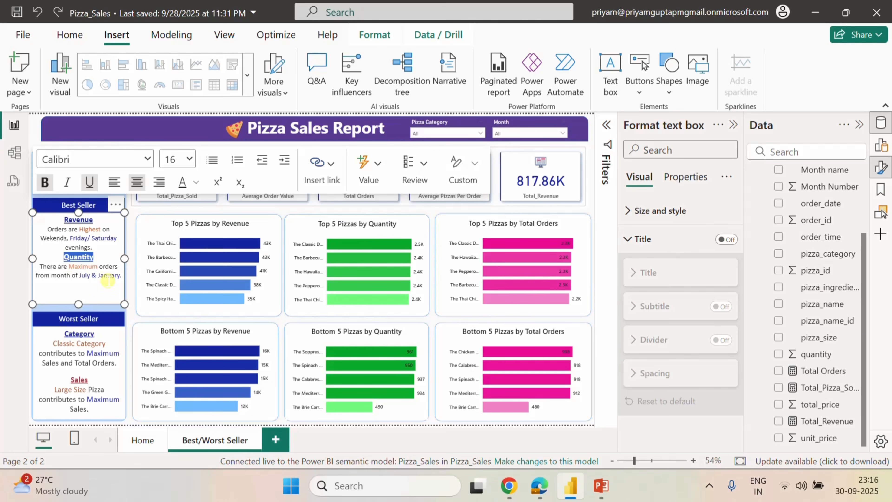
click(77, 290)
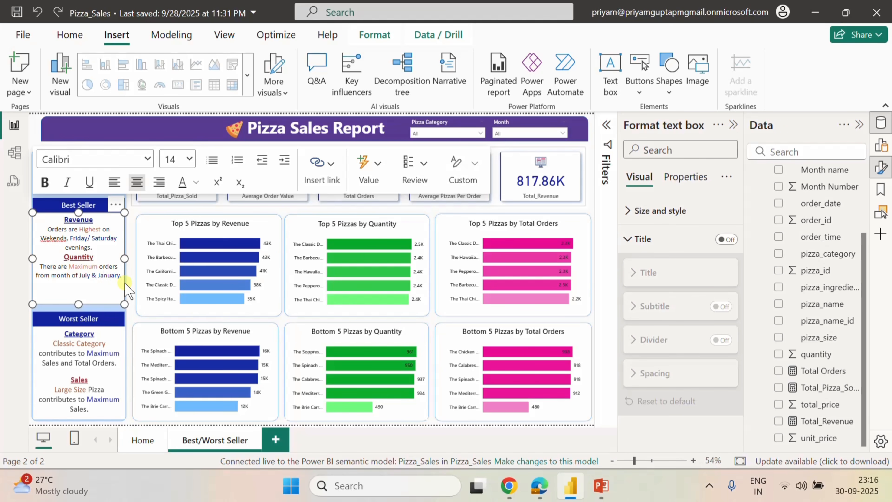
key(Return)
key(ctrl+v)
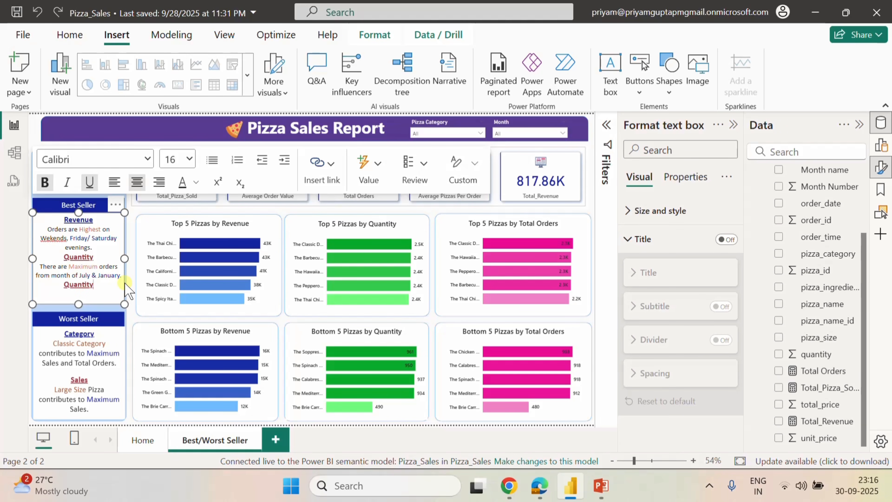
Change the text of the duplicated lower Quantity subheading to Total Orders.
key(BackSpace)
key(BackSpace)
key(BackSpace)
key(BackSpace)
key(BackSpace)
text(Total Orders)
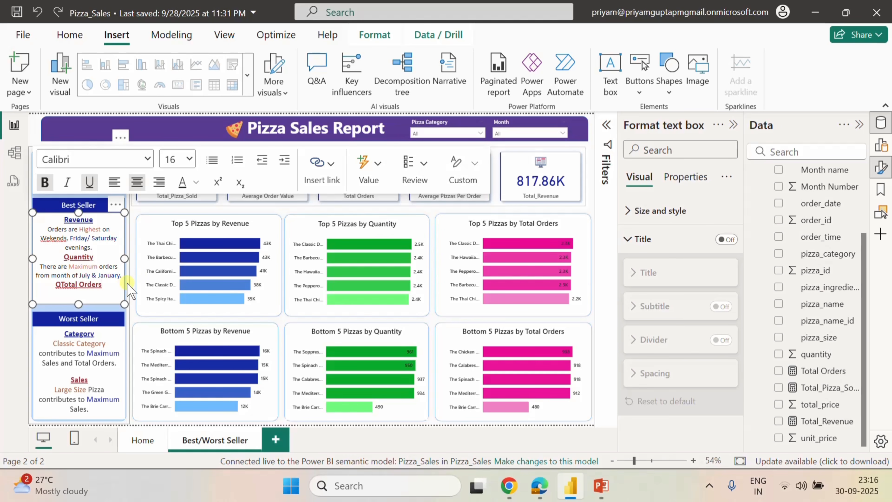
click(64, 286)
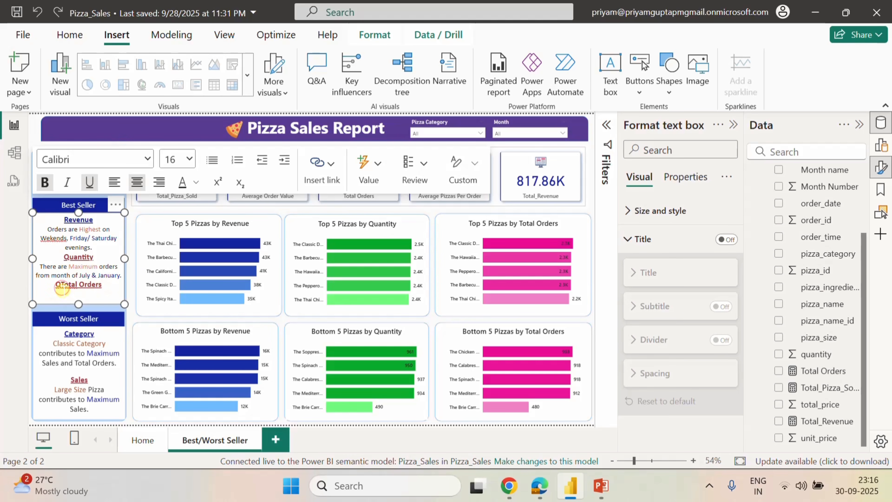
key(BackSpace)
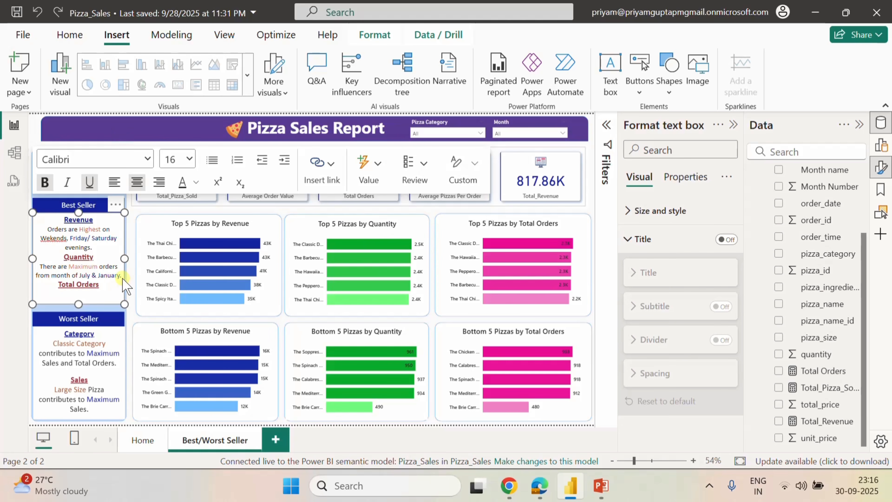
Copy the paragraph under Quantity onto a new line below the Total Orders subheading.
drag(121, 276, 39, 266)
key(ctrl+c)
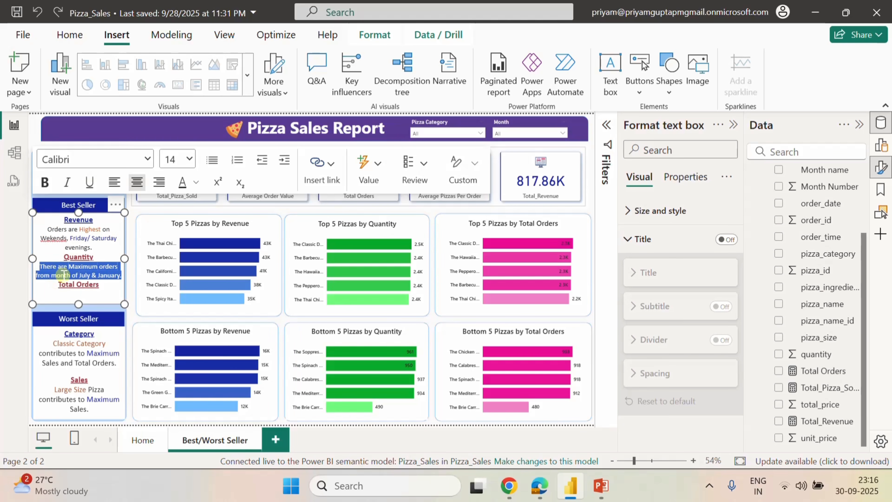
click(97, 284)
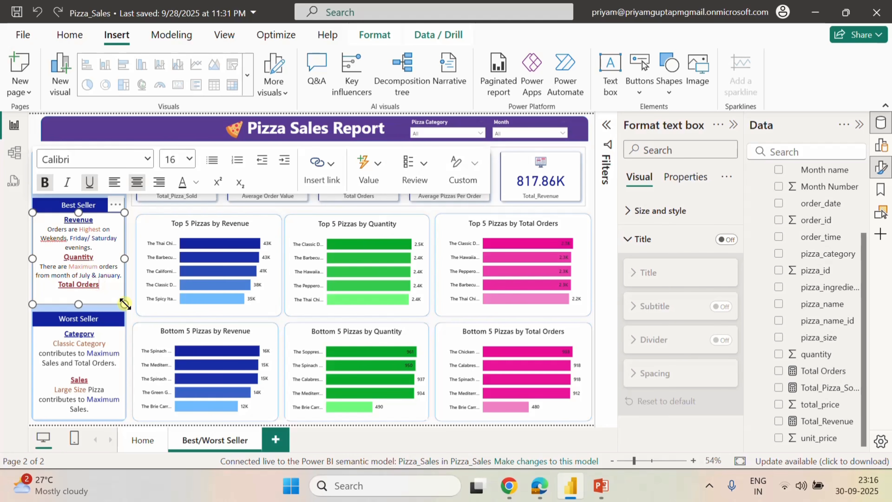
key(Return)
key(ctrl+v)
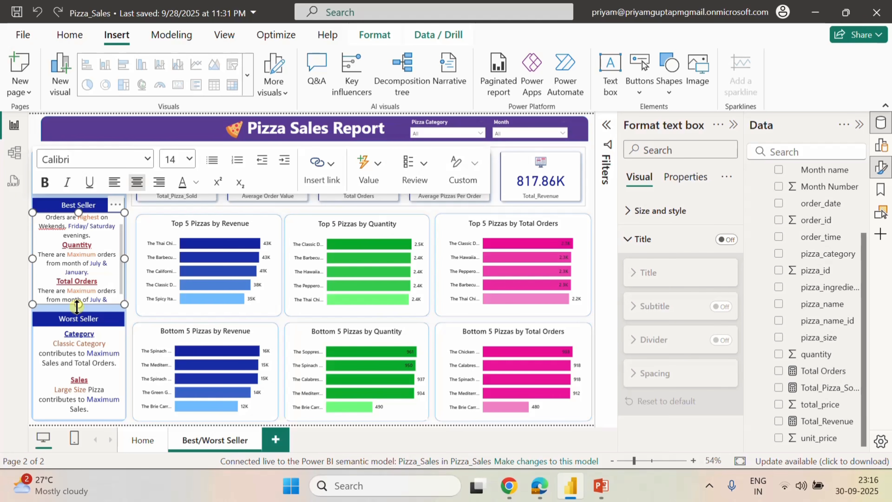
Extend the Best Seller text box downward to the upper edge of the Worst Seller heading.
drag(77, 304, 79, 311)
scroll(92, 256, up, 1)
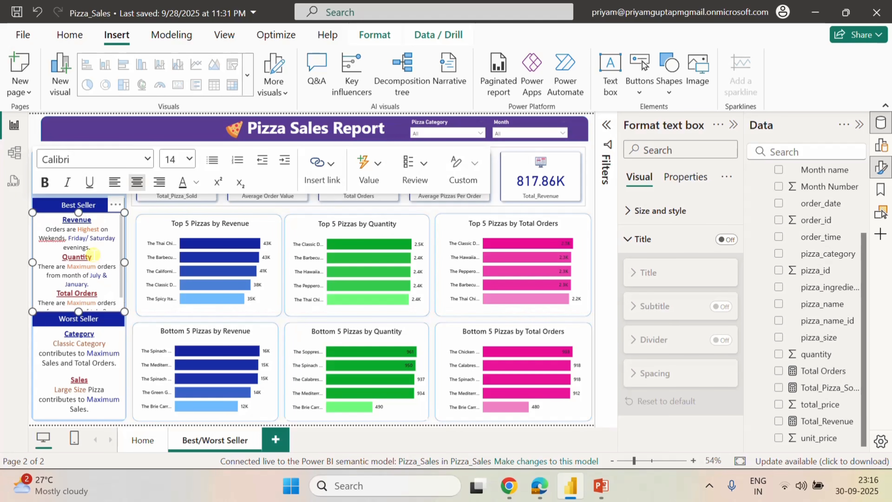
scroll(94, 253, down, 1)
scroll(93, 253, up, 1)
Set the font size of the Revenue, Quantity and Total Orders subheadings in the Best Seller text box to 14.
double_click(92, 220)
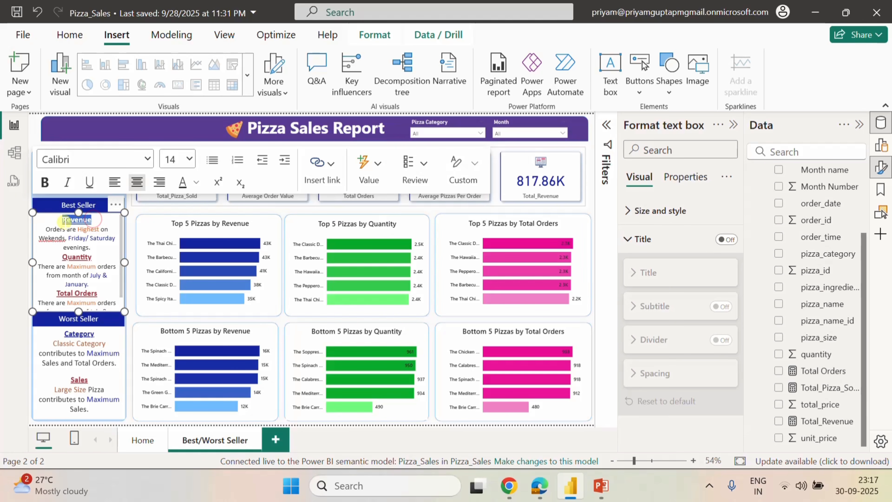
click(189, 159)
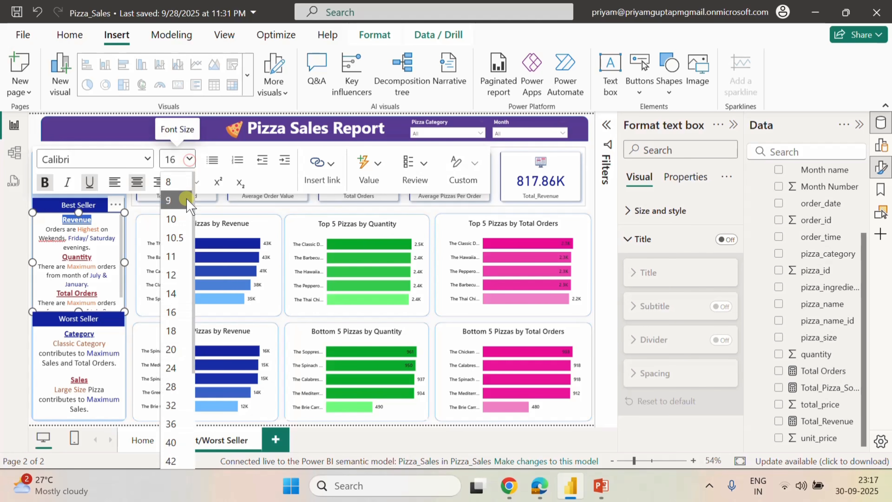
click(171, 294)
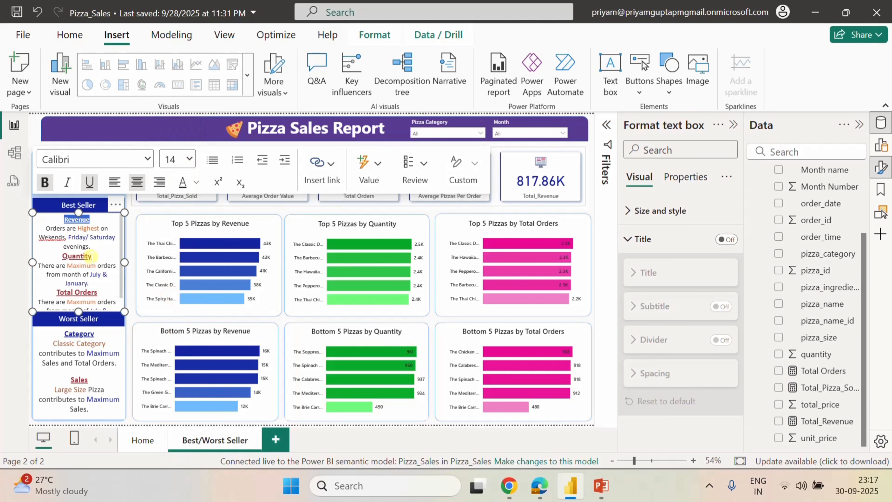
drag(92, 256, 62, 256)
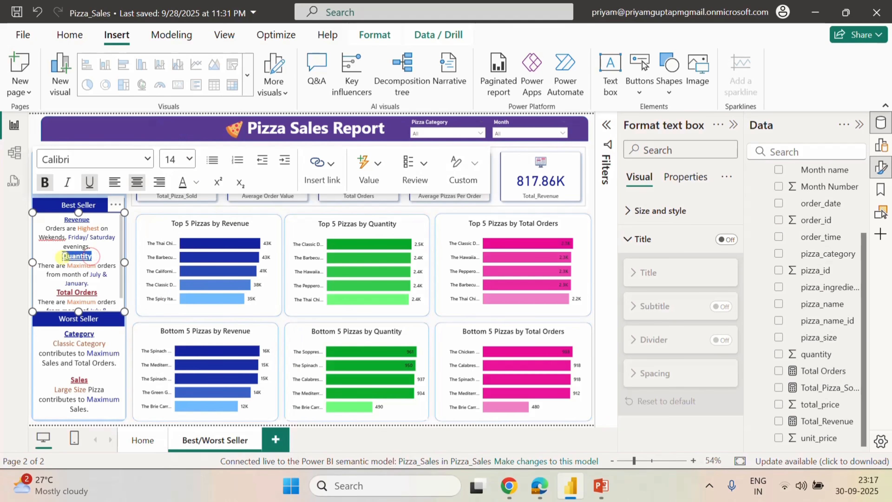
click(179, 156)
click(175, 295)
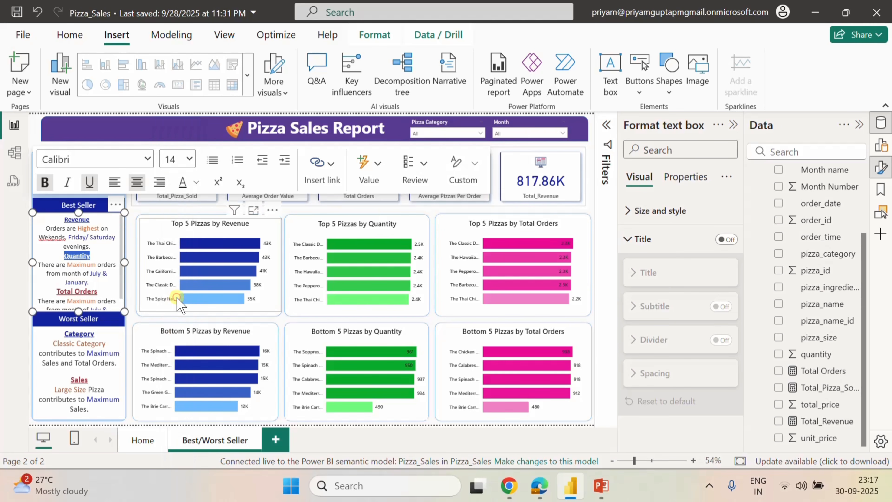
drag(98, 291, 56, 292)
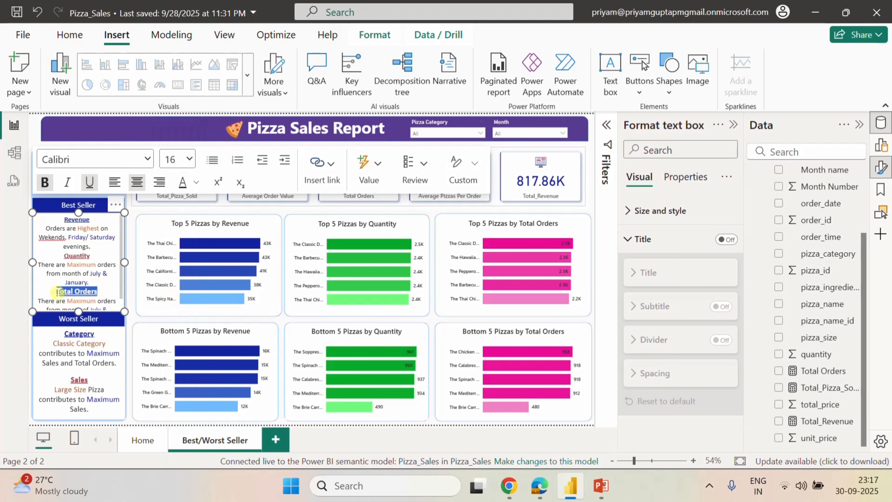
click(180, 160)
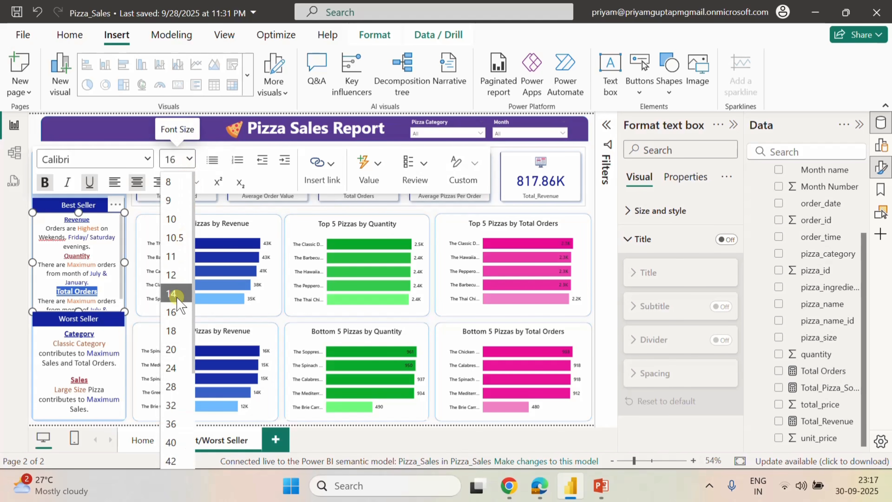
click(174, 294)
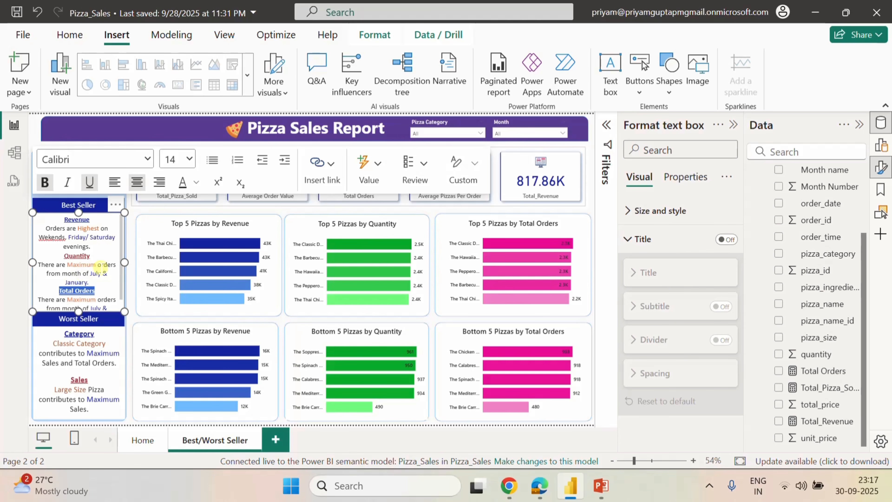
Widen the Best Seller text box slightly toward the charts so all three sections fit without scrolling.
scroll(100, 268, down, 1)
scroll(100, 268, up, 1)
drag(126, 263, 130, 264)
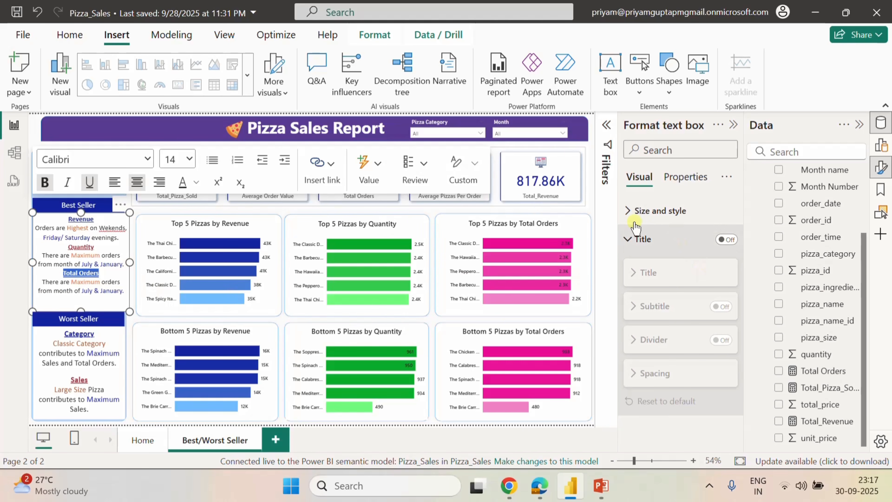
right_click(591, 206)
click(562, 190)
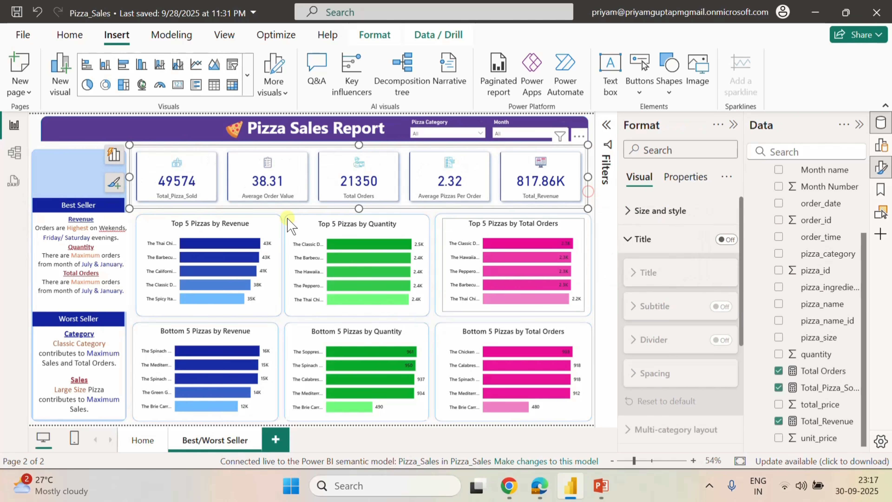
Widen the light blue background shape behind the Best Seller and Worst Seller text so it extends just past the text box.
click(121, 222)
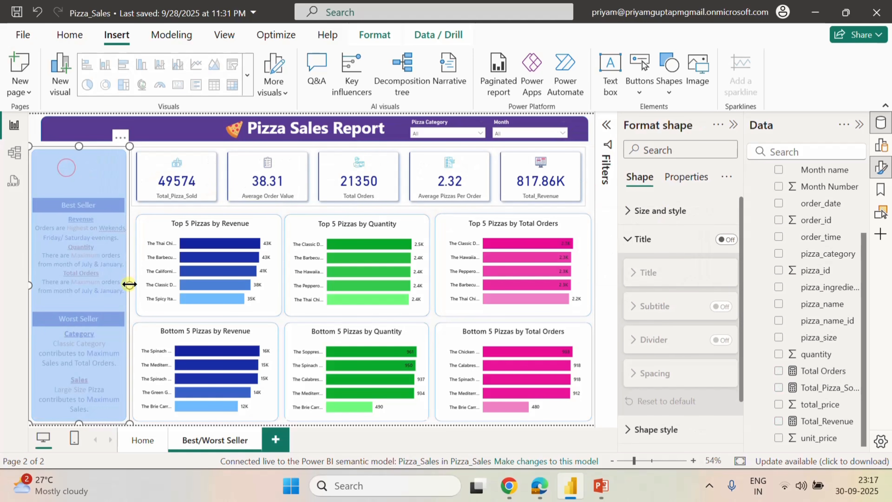
drag(129, 285, 134, 284)
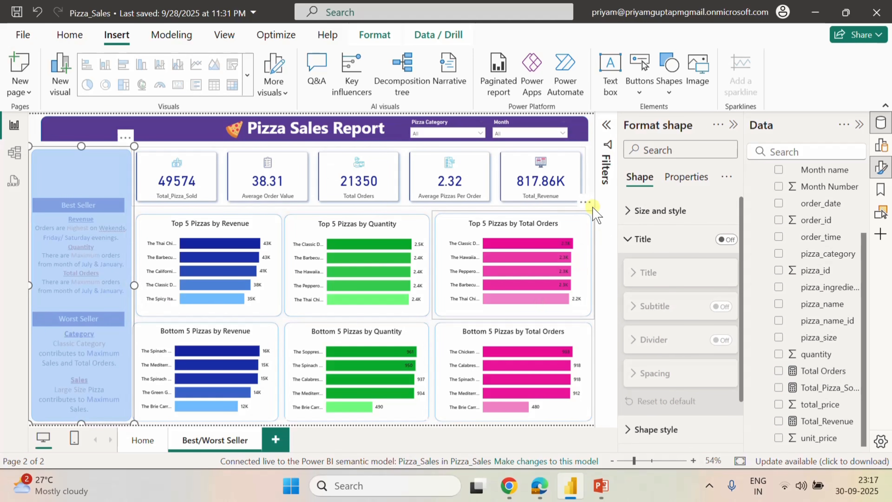
click(591, 192)
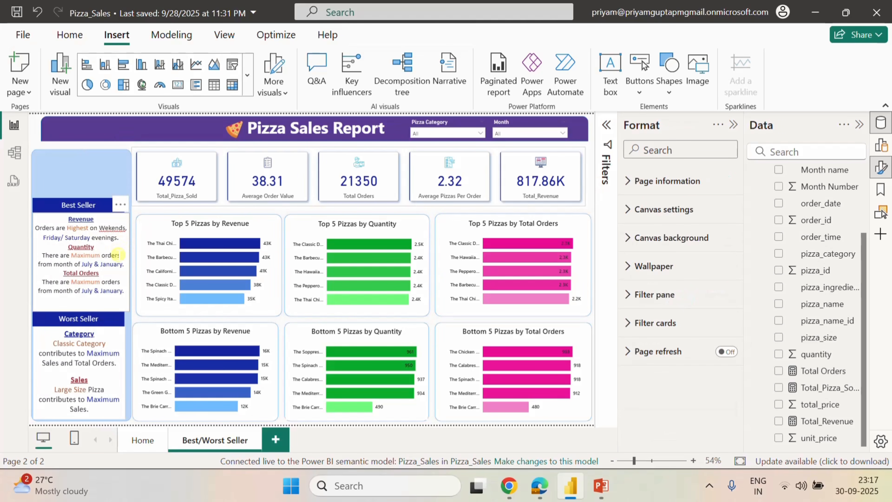
Widen the Best Seller heading to match the width of the text box below it.
click(33, 205)
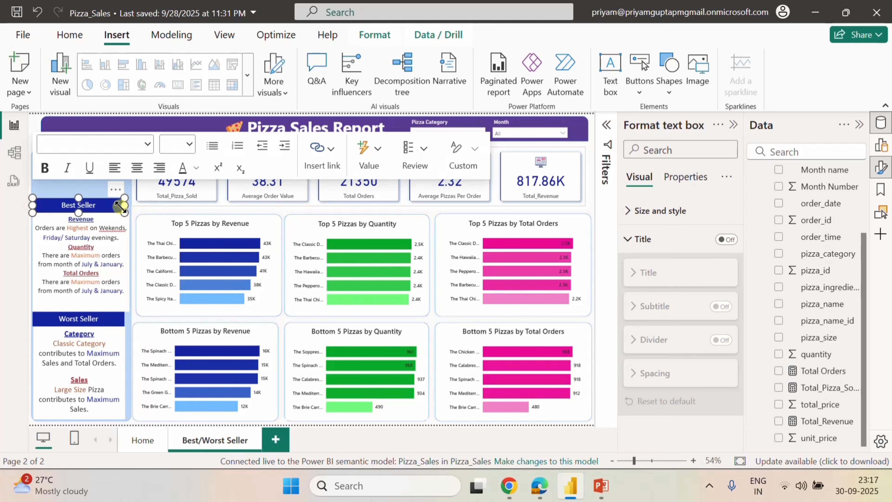
drag(124, 207, 130, 206)
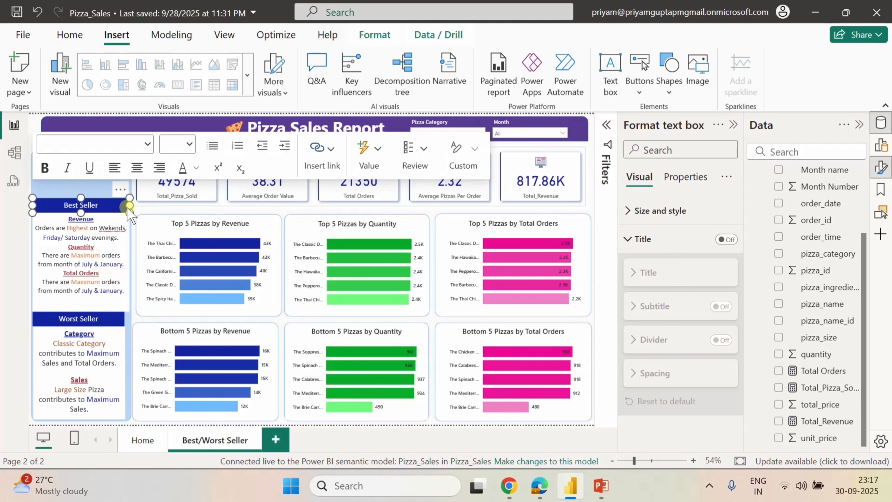
click(588, 208)
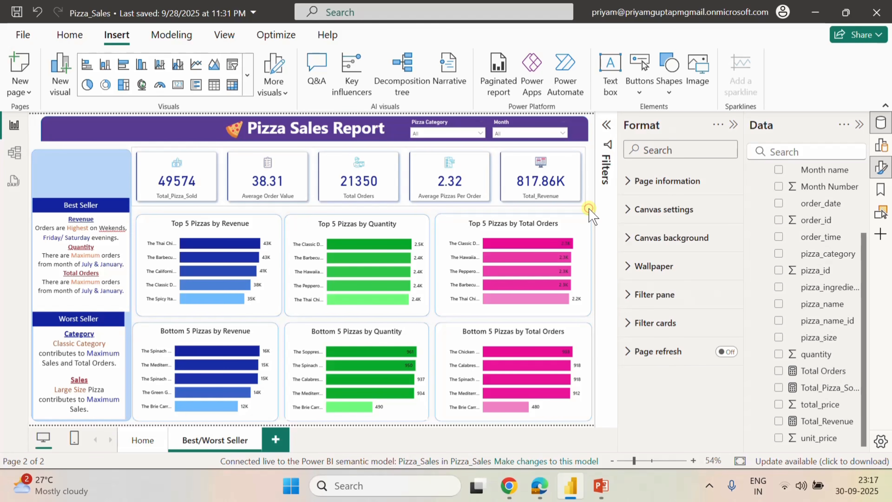
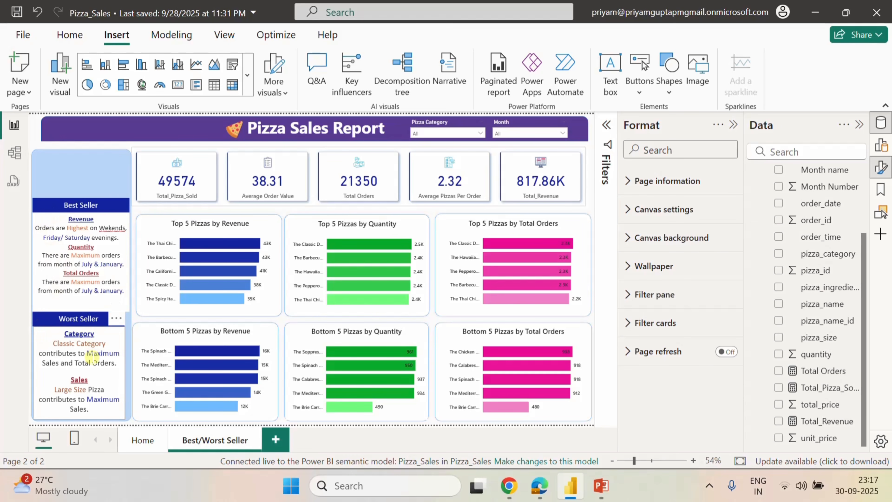
Replace all the text in the Worst Seller text box with a copy of the full Best Seller text.
click(113, 280)
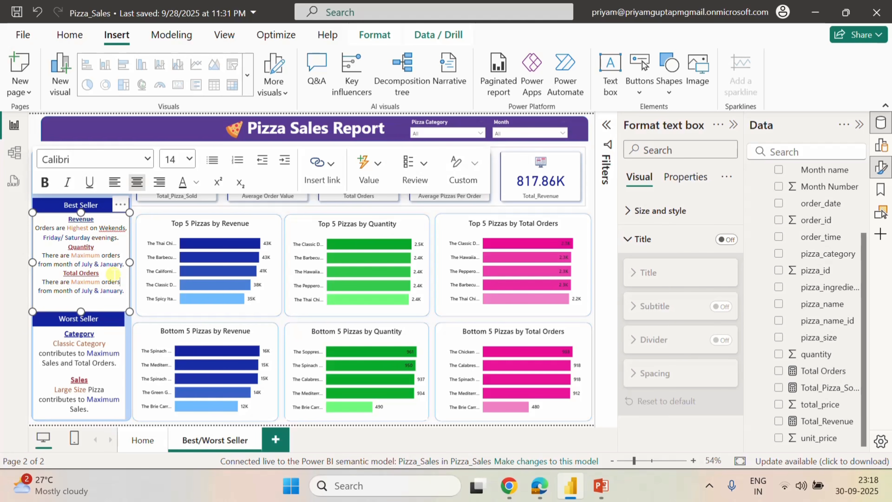
key(ctrl+a)
key(ctrl+c)
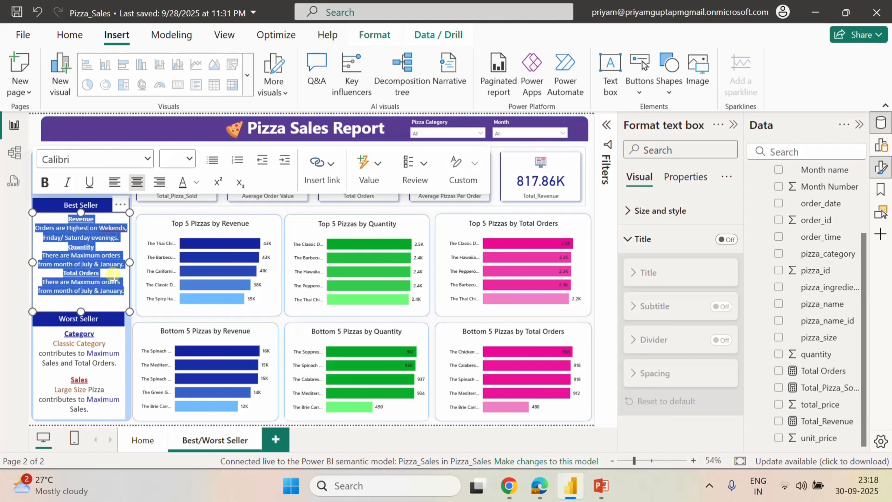
click(99, 409)
drag(99, 408, 51, 330)
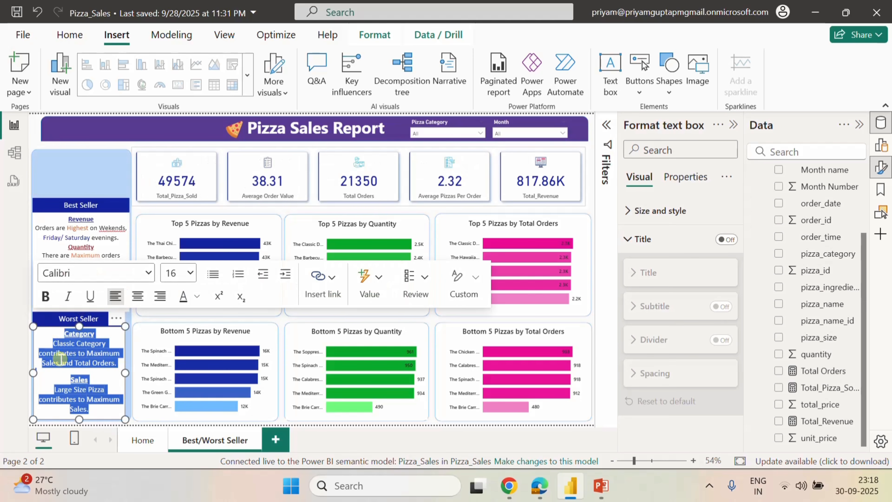
key(ctrl+v)
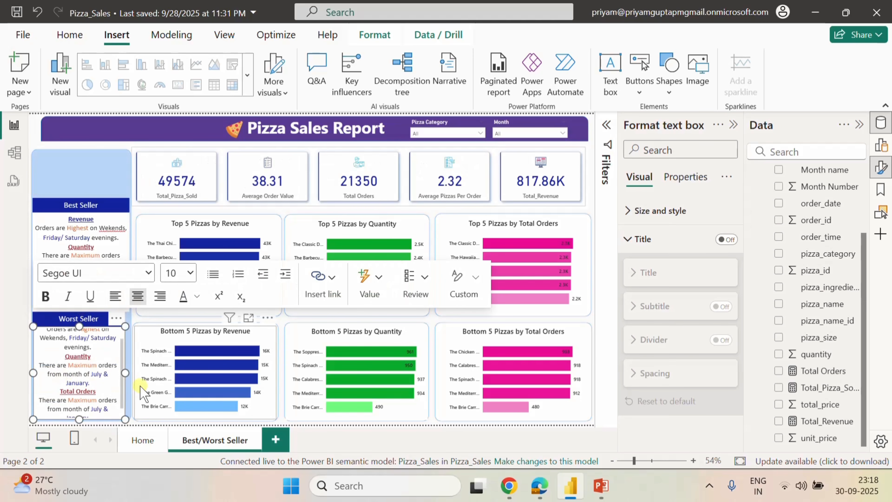
Widen the Worst Seller text box and its heading to match the Best Seller text box and heading above.
drag(125, 375, 131, 374)
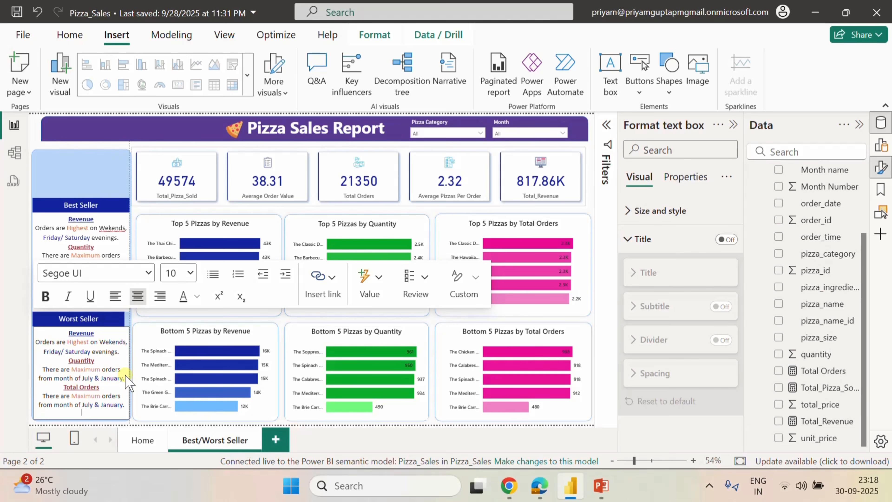
click(118, 326)
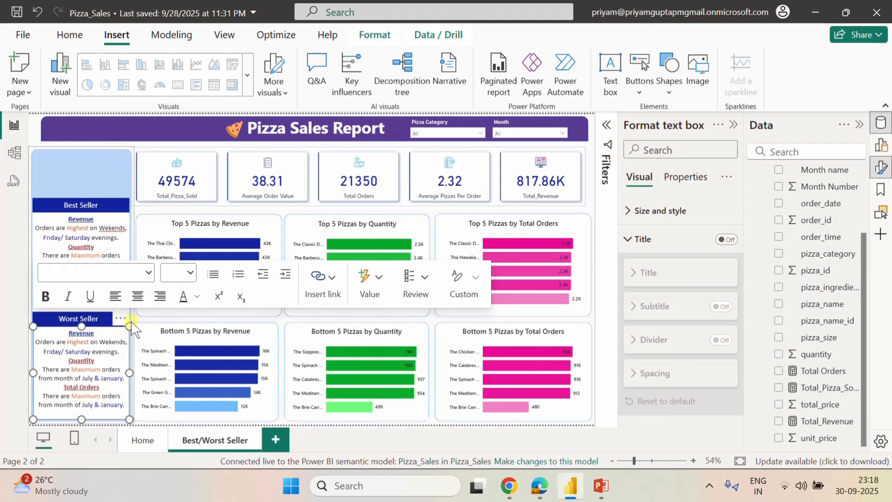
click(46, 319)
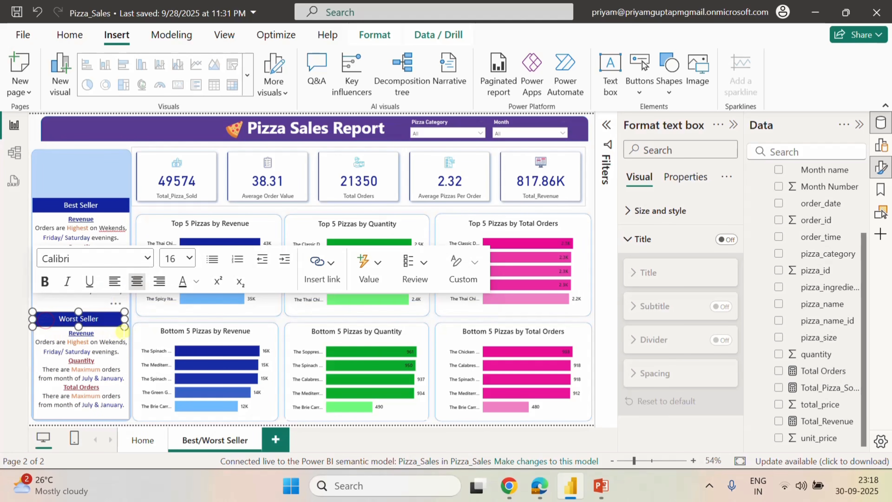
drag(125, 318, 131, 321)
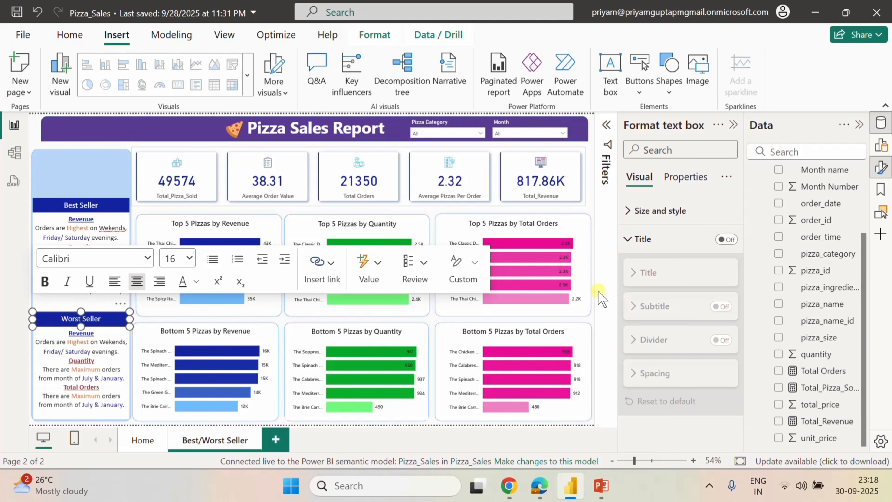
click(591, 172)
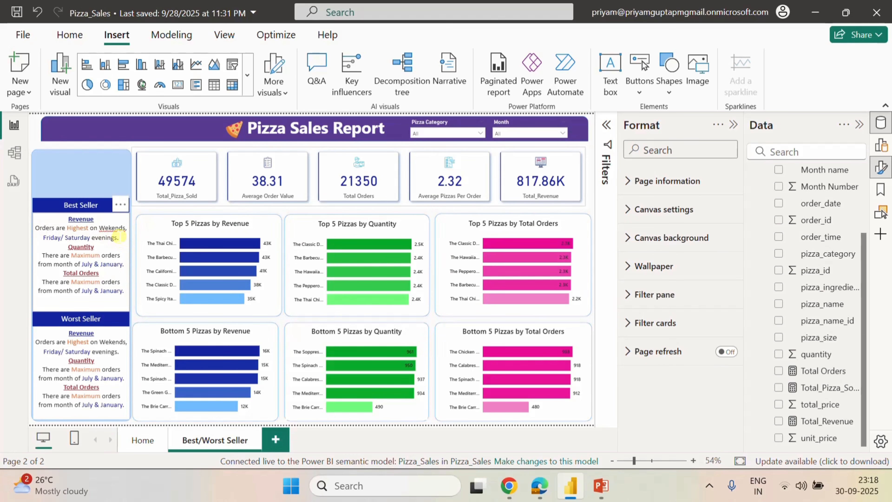
Replace the paragraph under Revenue in the Best Seller text box with "The Thai Chiken Pizza contributes the Max Revenue.".
drag(119, 236, 35, 230)
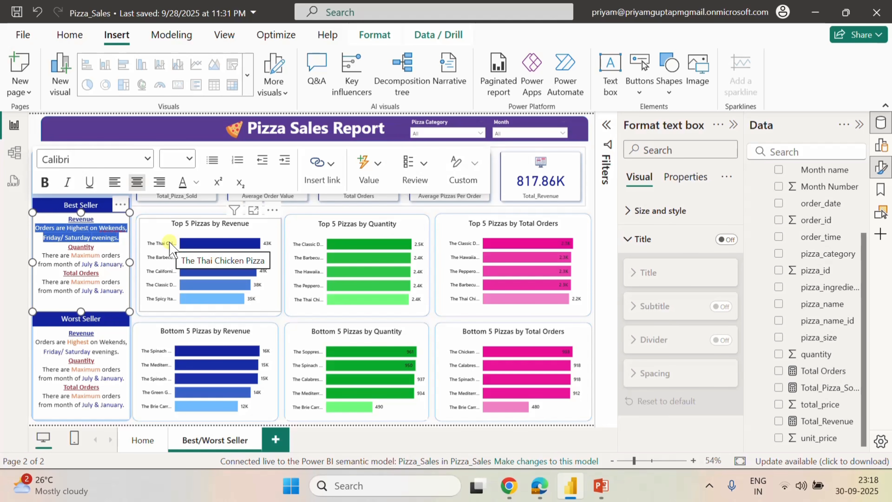
click(93, 235)
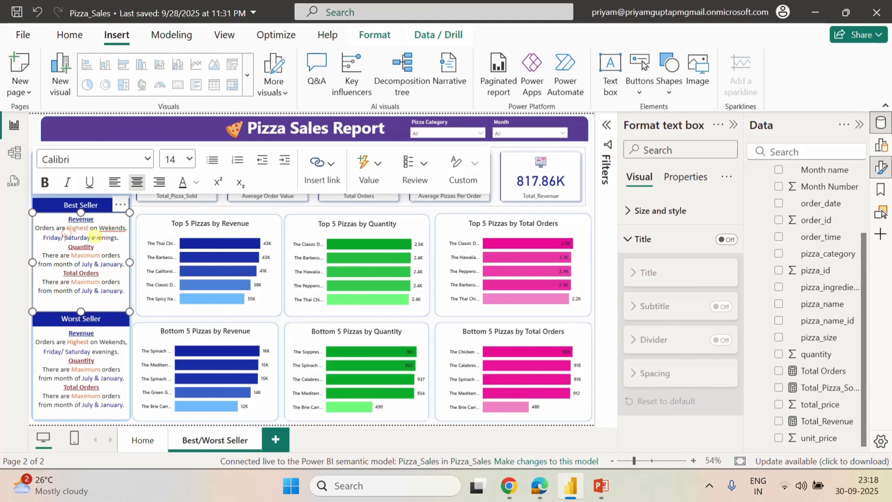
drag(119, 238, 39, 227)
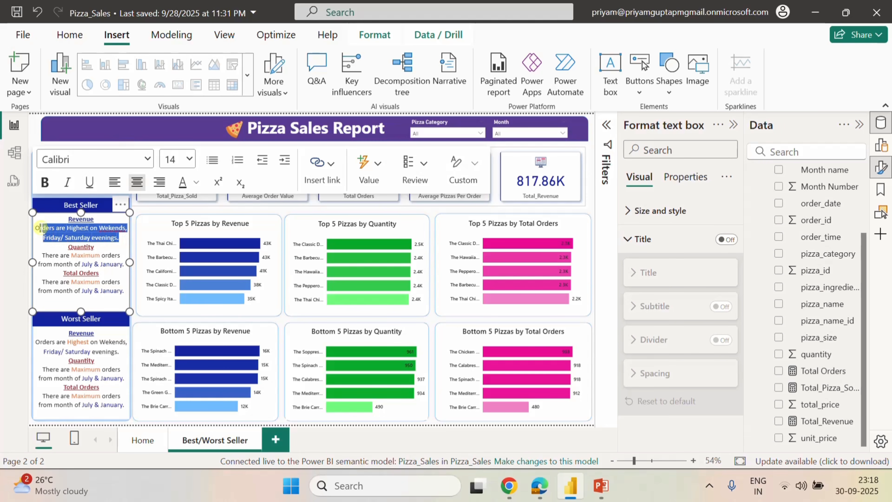
key(BackSpace)
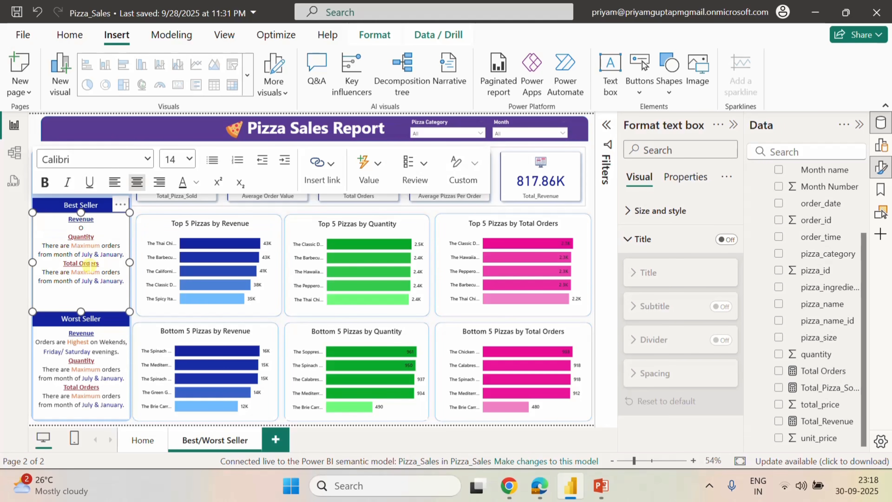
text(The Thai Chiken Pizza contribu)
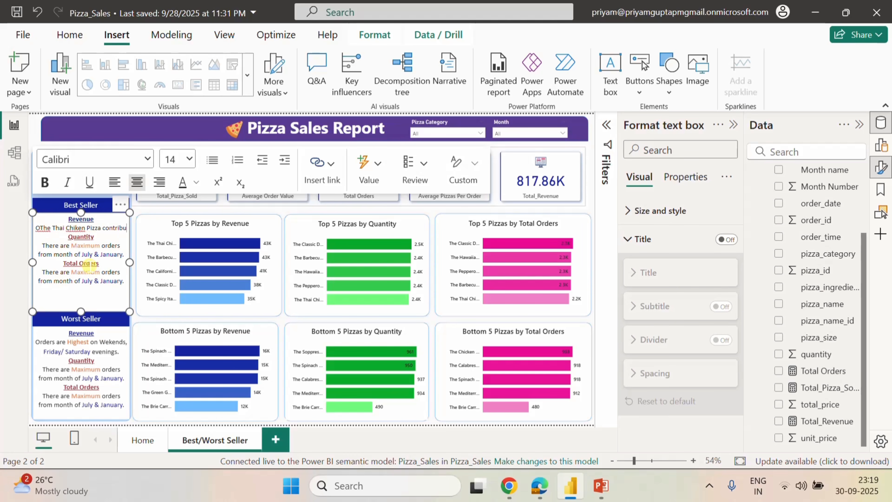
text(tes t)
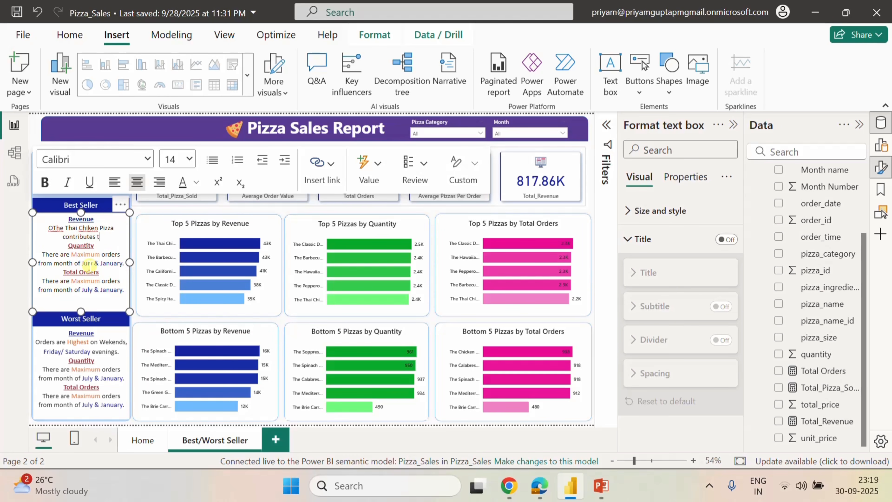
text(he Max R)
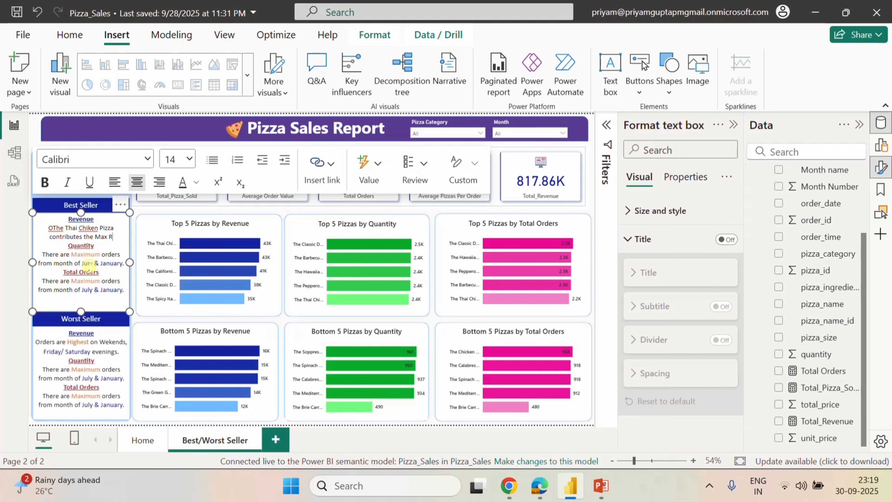
text(evenue.)
click(53, 227)
key(BackSpace)
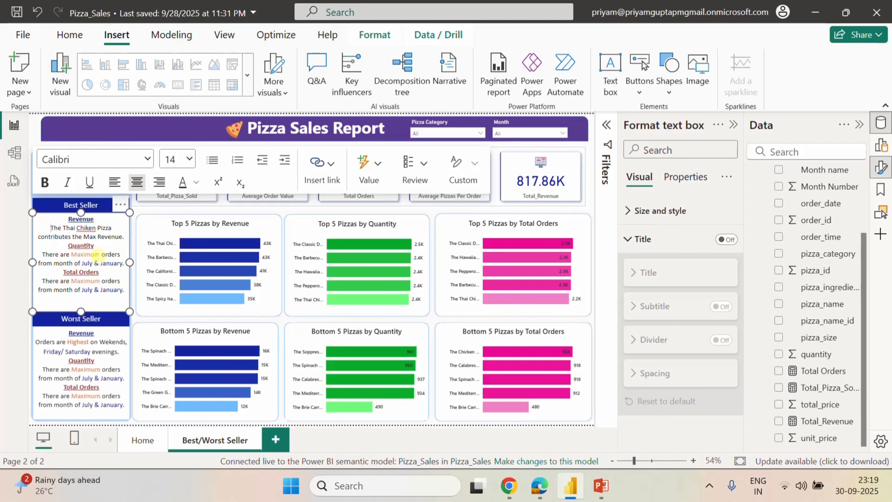
Replace the paragraph under Quantity in the Best Seller text box with a copy of its Revenue sentence.
drag(123, 235, 46, 228)
key(ctrl+c)
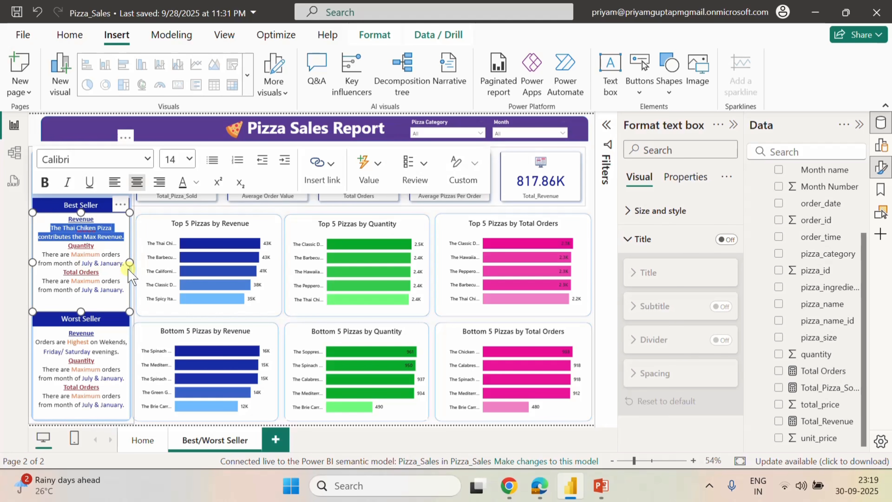
drag(75, 262, 40, 257)
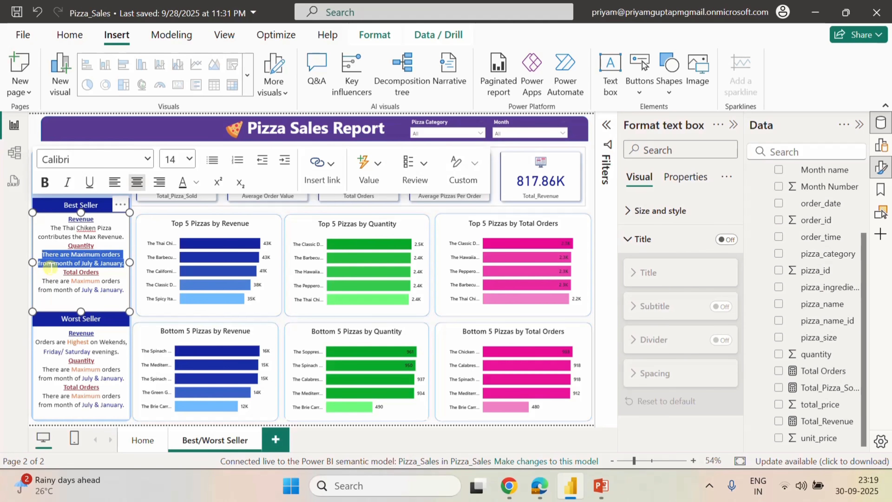
key(ctrl+v)
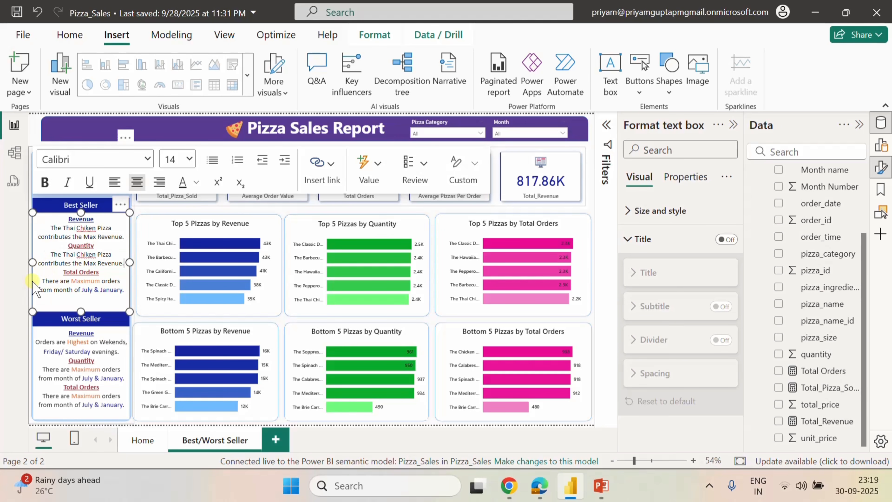
right_click(86, 231)
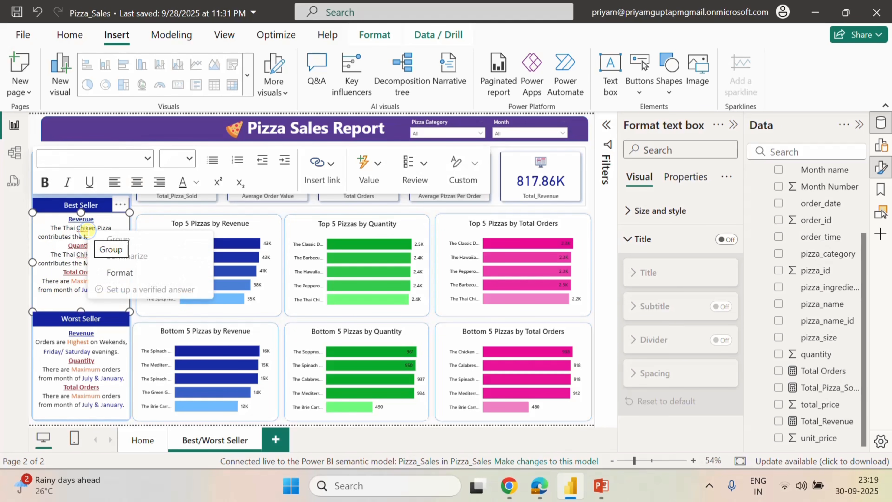
click(88, 241)
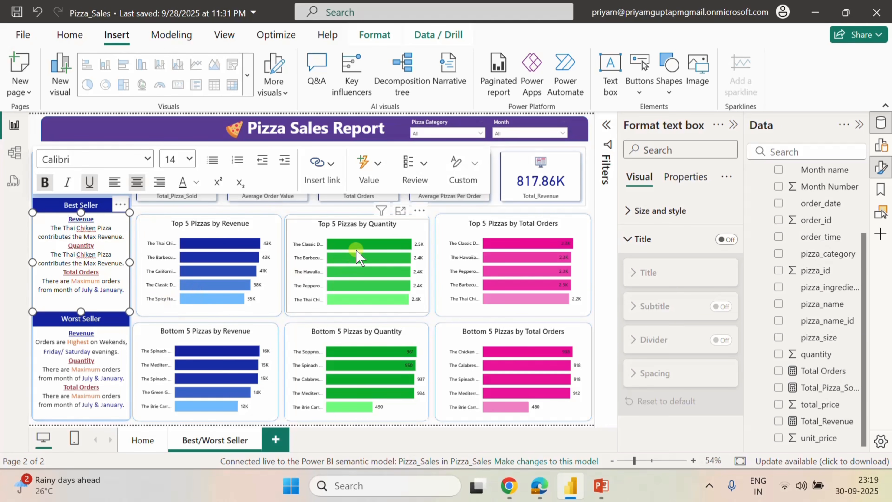
Change the pizza name in the Best Seller Quantity sentence to "Classic Deluxe".
mouse_move(336, 244)
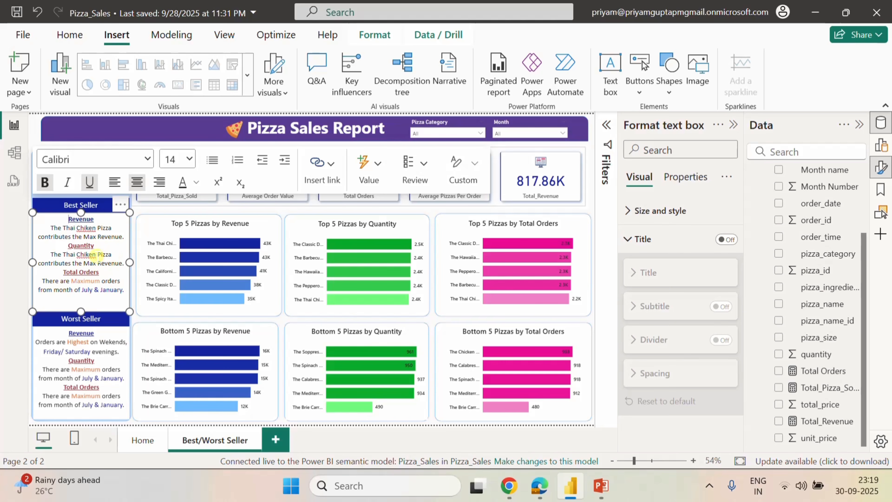
drag(95, 254, 50, 254)
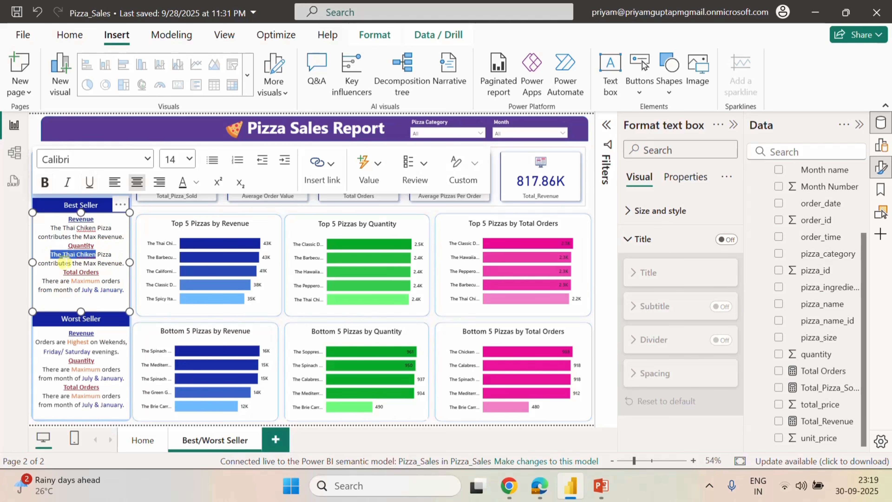
key(Right)
key(BackSpace)
key(BackSpace)
key(BackSpace)
key(BackSpace)
key(BackSpace)
key(BackSpace)
key(BackSpace)
key(BackSpace)
key(BackSpace)
key(BackSpace)
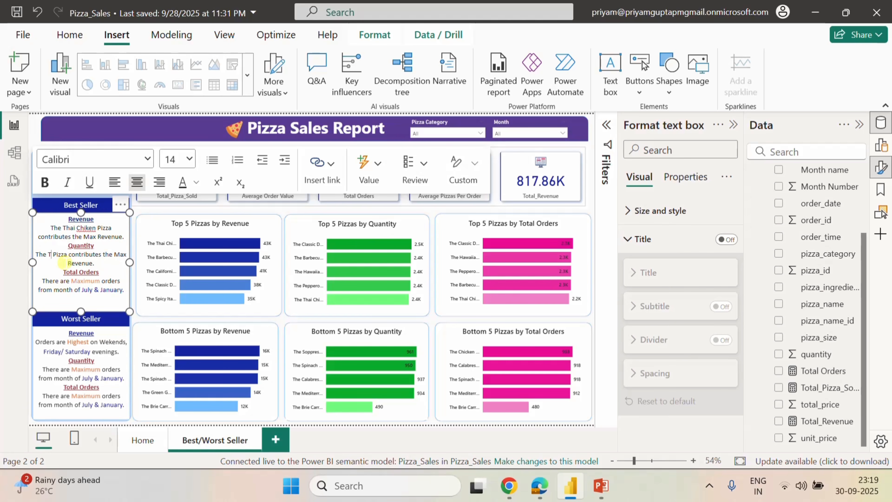
key(BackSpace)
text(Classic D)
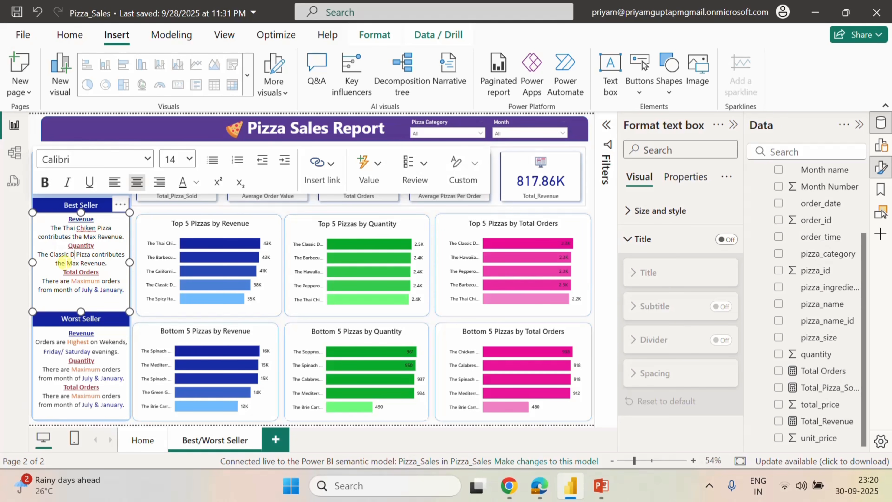
text(elu)
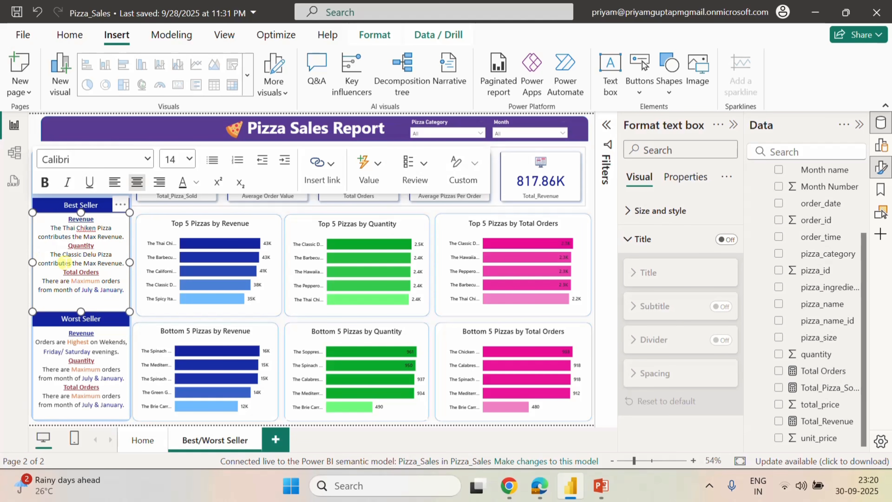
text(xe)
Change the word "Revenue" at the end of the Best Seller Quantity sentence to "Quantity".
click(119, 263)
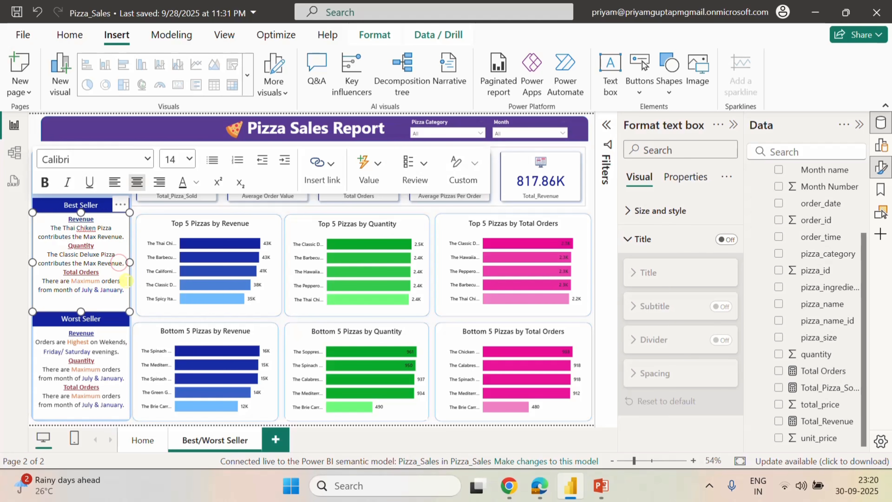
key(BackSpace)
key(BackSpace)
key(BackSpace)
key(BackSpace)
key(BackSpace)
key(BackSpace)
key(BackSpace)
text(Quantity)
Replace the paragraph under Total Orders in the Best Seller text box with a copy of its Quantity sentence.
mouse_move(497, 246)
drag(125, 262, 46, 253)
key(ctrl+c)
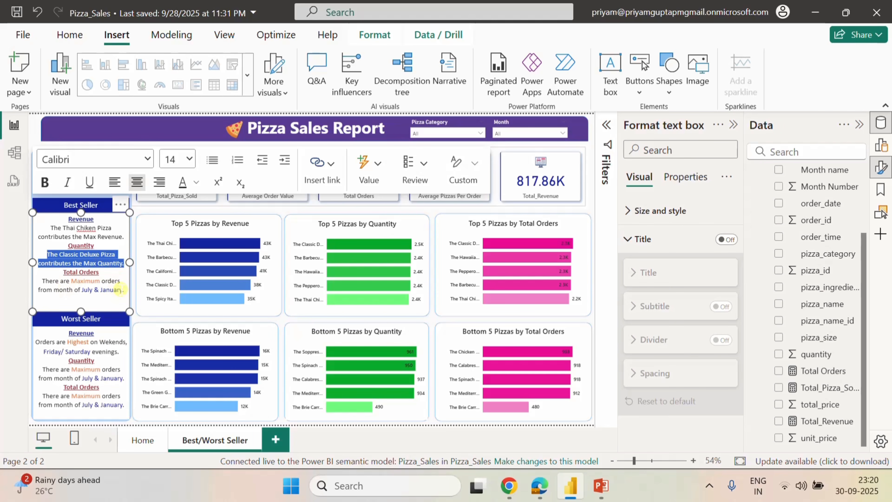
drag(125, 288, 40, 281)
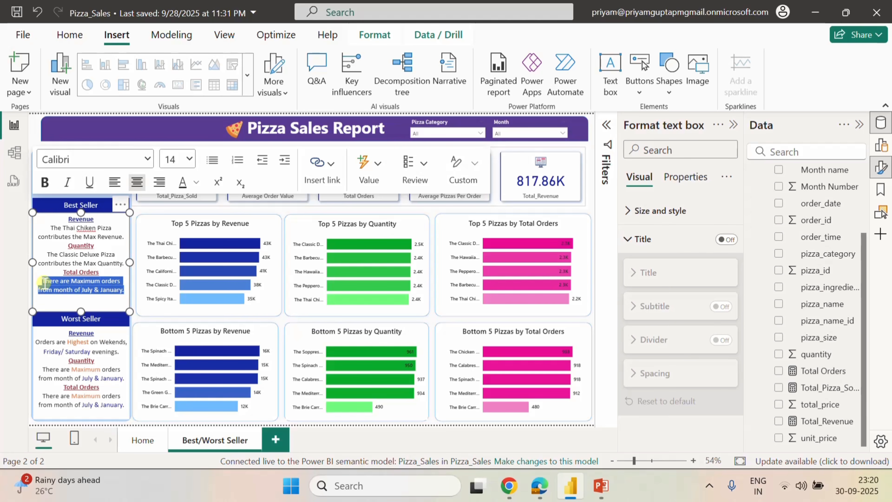
key(ctrl+v)
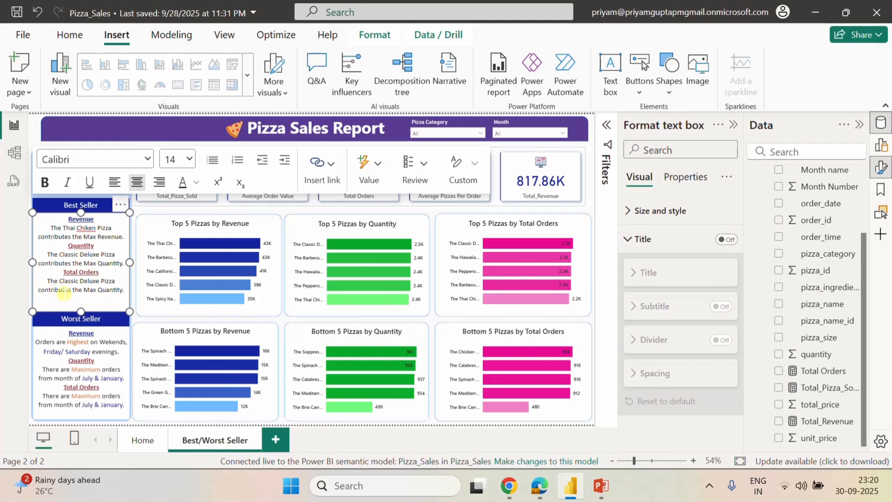
Change the ending of the Best Seller Total Orders sentence from "Quantity" to "Total Orders" and leave the text box.
click(121, 290)
key(BackSpace)
key(BackSpace)
key(BackSpace)
key(BackSpace)
key(BackSpace)
key(BackSpace)
key(BackSpace)
key(BackSpace)
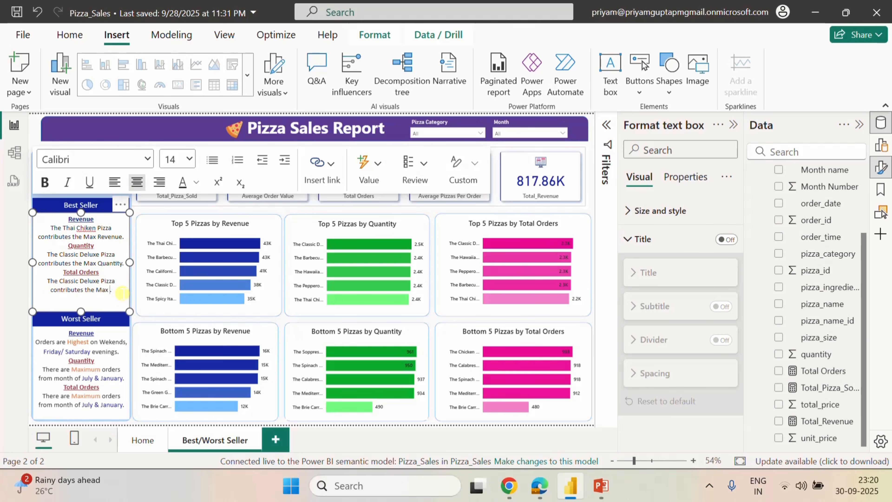
text(Total Orders)
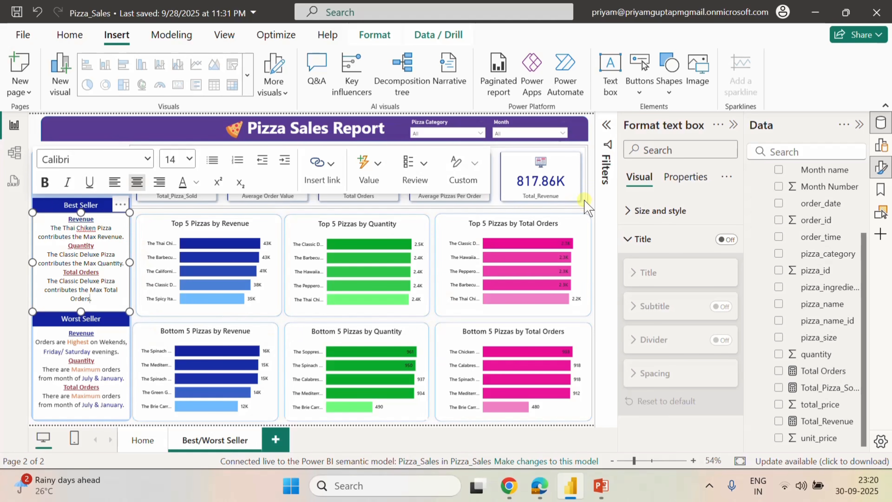
click(592, 156)
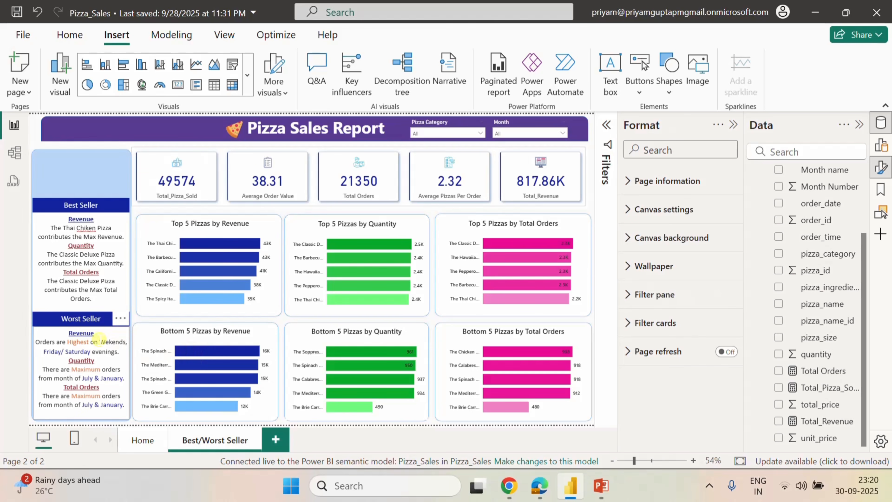
Replace the paragraph under Revenue in the Worst Seller text box with "The Brie Carre Pizza Contributes to Min Revenue.".
click(98, 353)
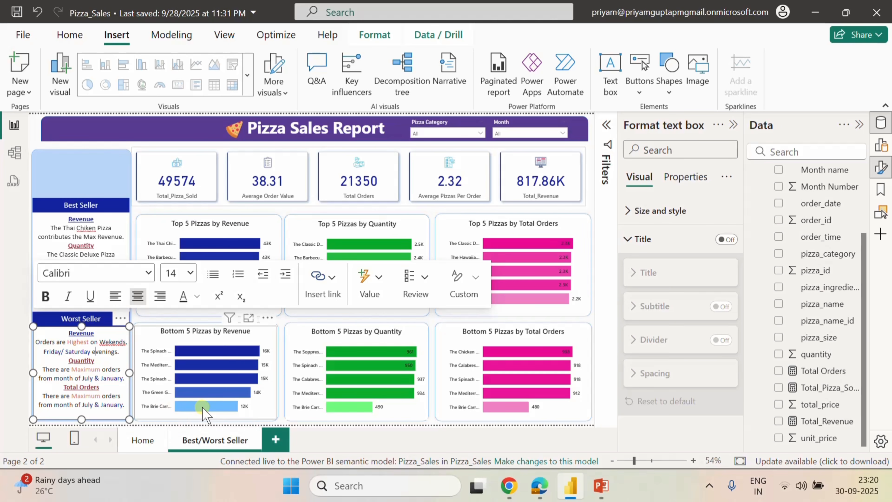
mouse_move(200, 409)
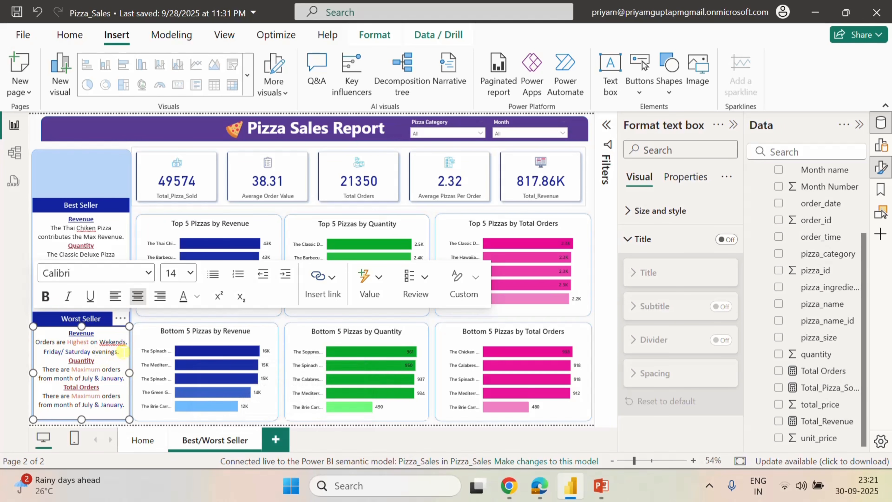
drag(120, 352, 42, 344)
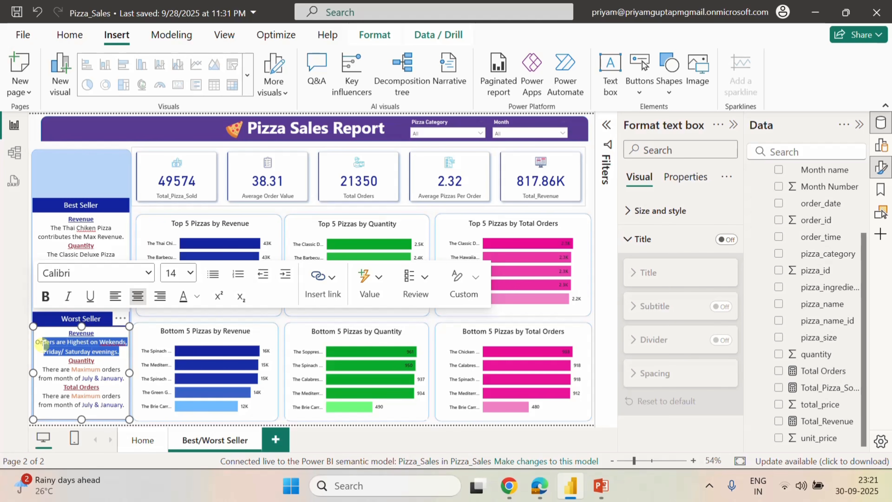
key(BackSpace)
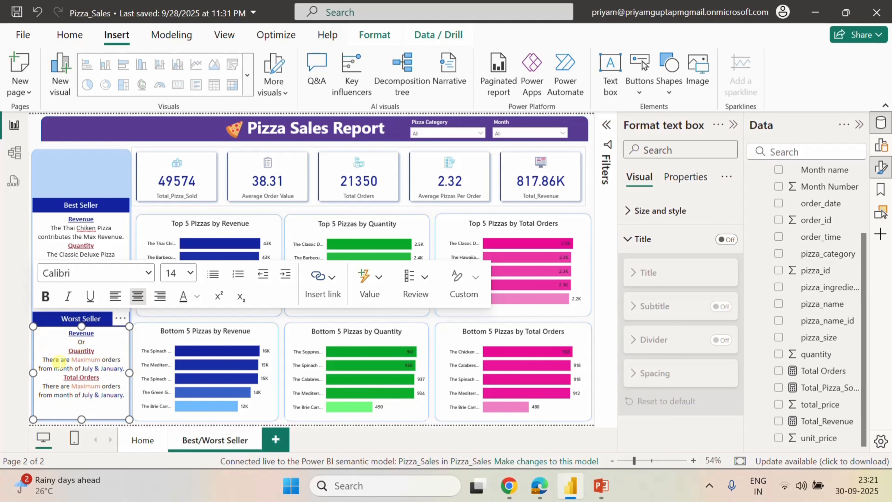
key(BackSpace)
text(The)
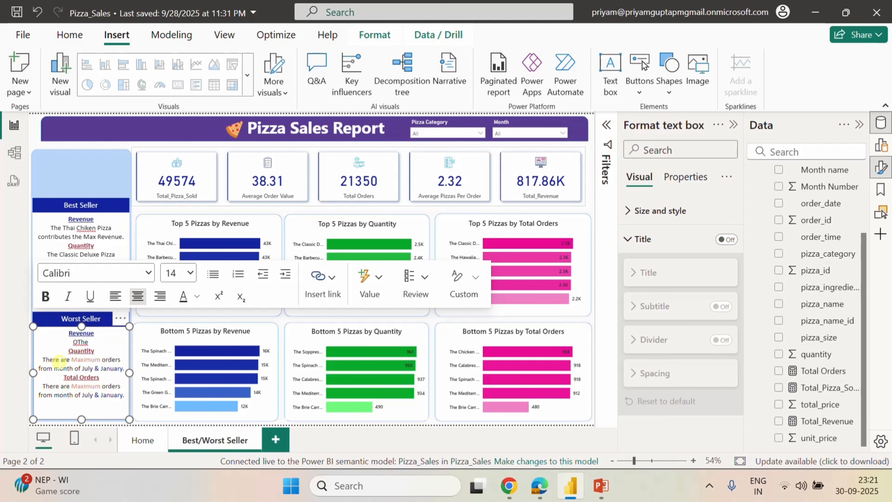
text( Brie)
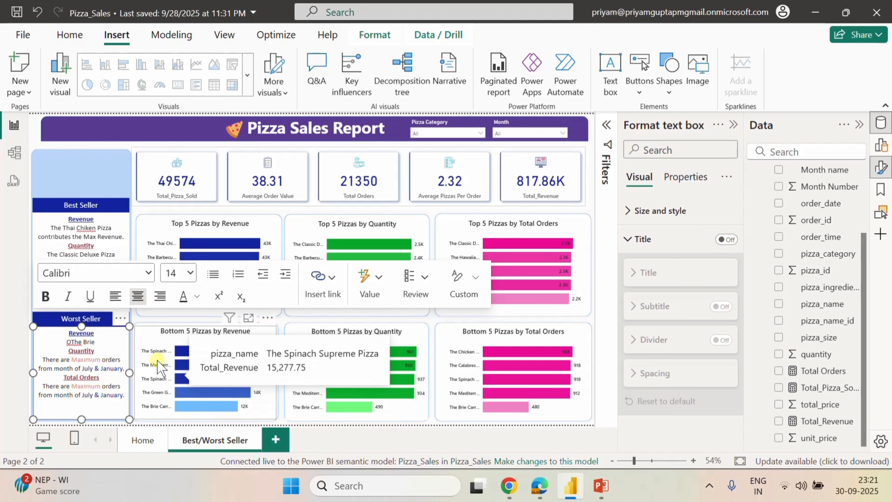
text(Carre)
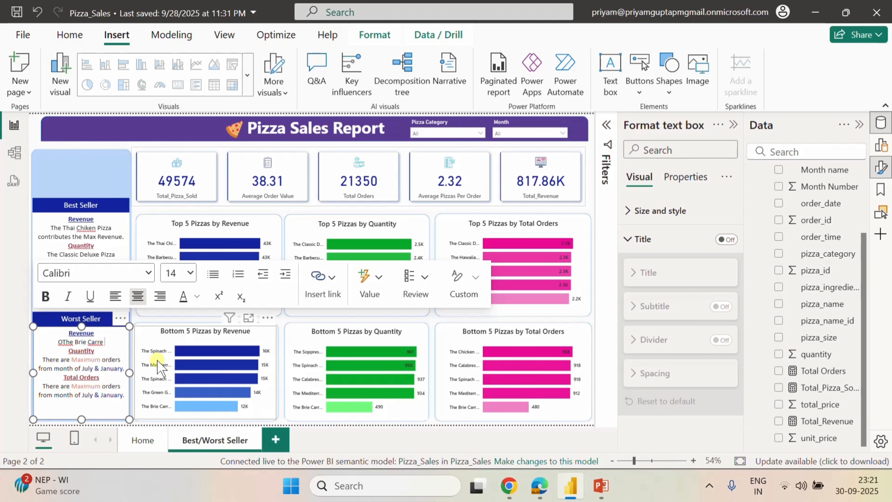
text(izza Contri)
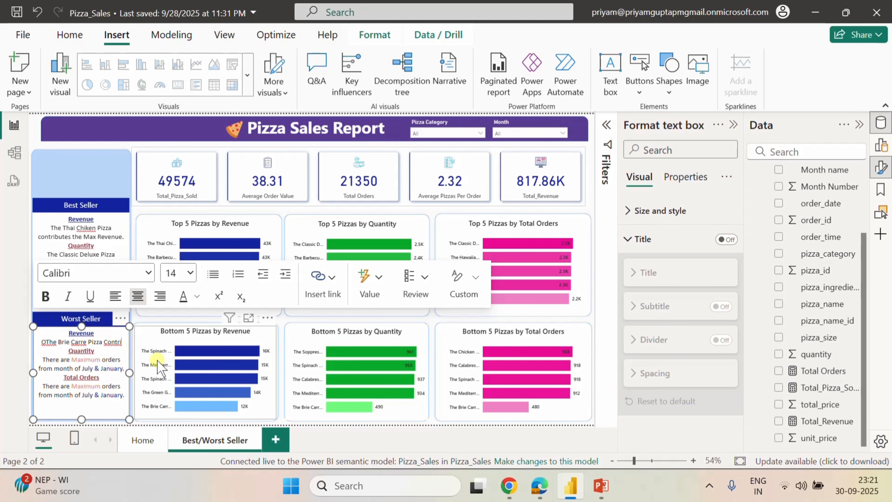
text(butes)
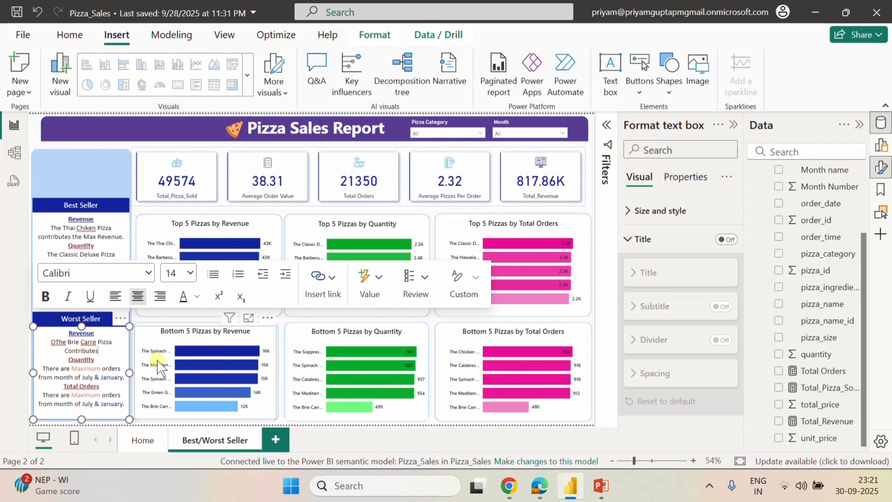
text( to Min Revenue.)
click(53, 340)
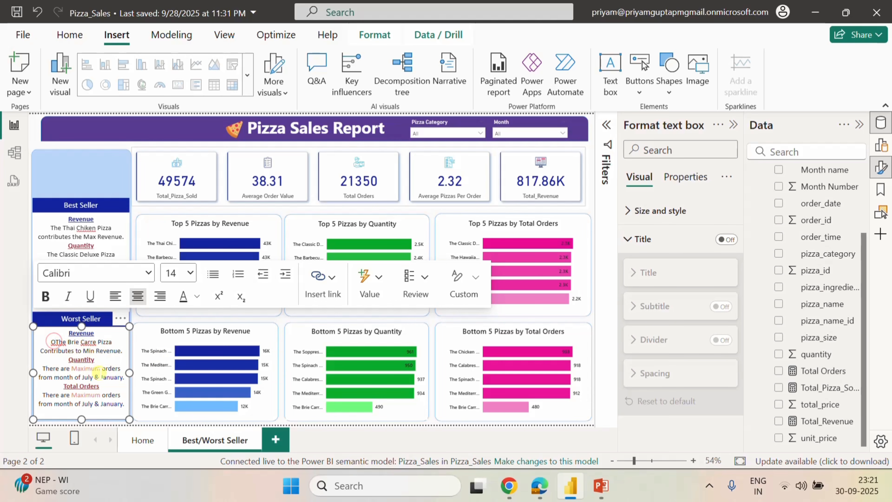
key(BackSpace)
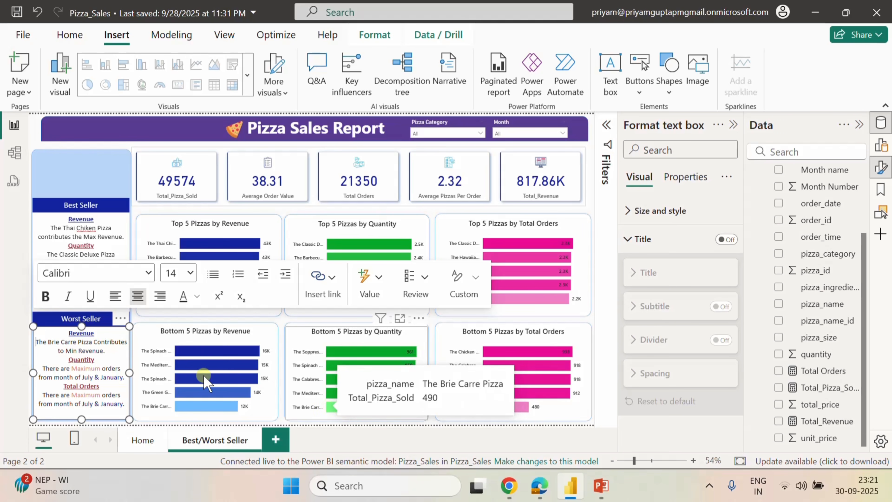
Replace the paragraph under Quantity in the Worst Seller text box with "The Brie Carre Pizza Contributes to Min Quantity.".
drag(106, 351, 37, 344)
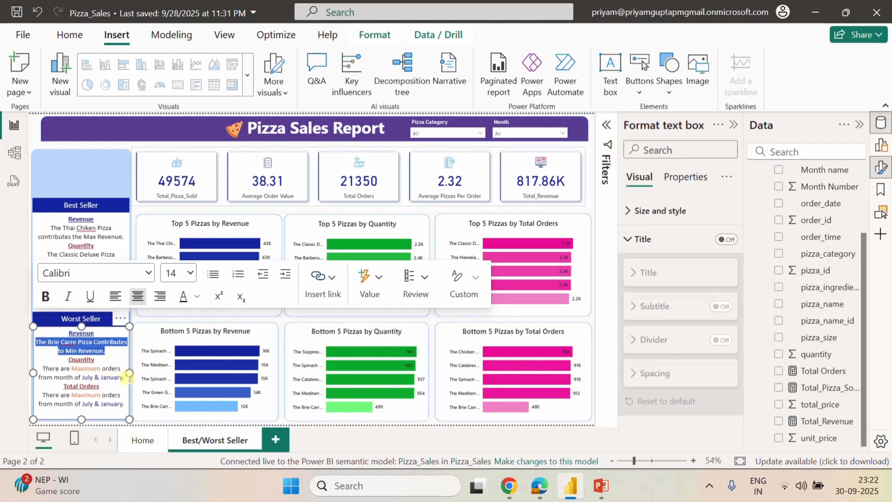
drag(122, 378, 41, 367)
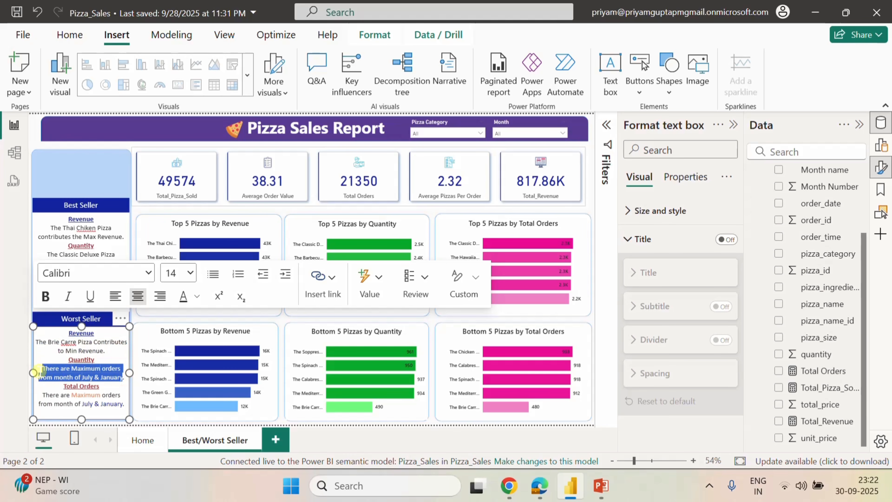
text(The Brie Carre Pizza Contributes to Min Revenue.)
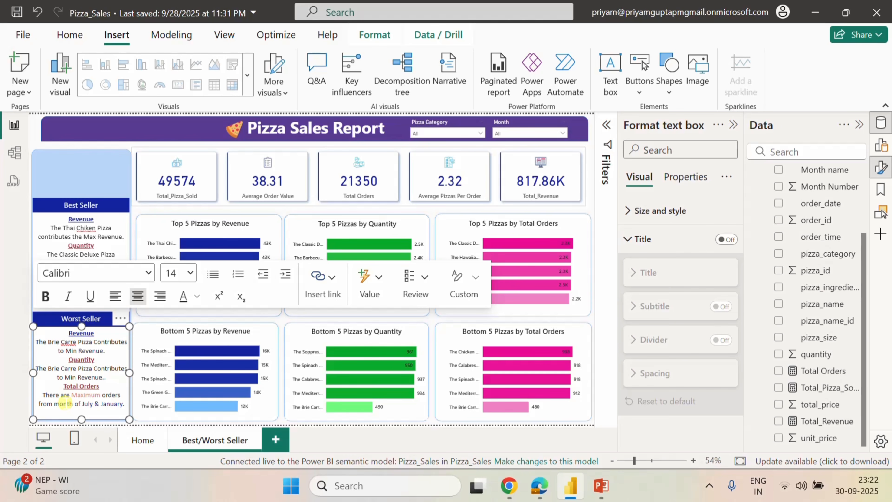
key(BackSpace)
key(BackSpace)
key(BackSpace)
key(BackSpace)
key(BackSpace)
key(BackSpace)
text(Quantity)
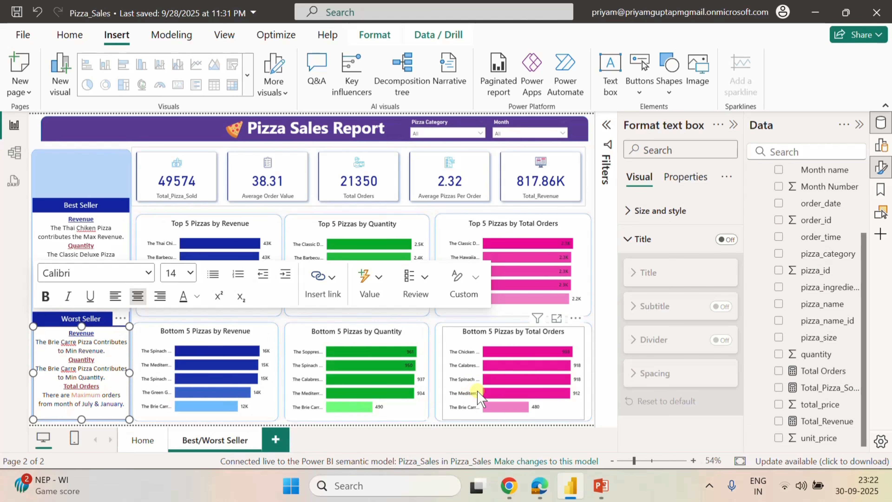
Replace the paragraph under Total Orders in the Worst Seller text box with "The Brie Carre Pizza Contributes to Min Revenue.".
mouse_move(500, 409)
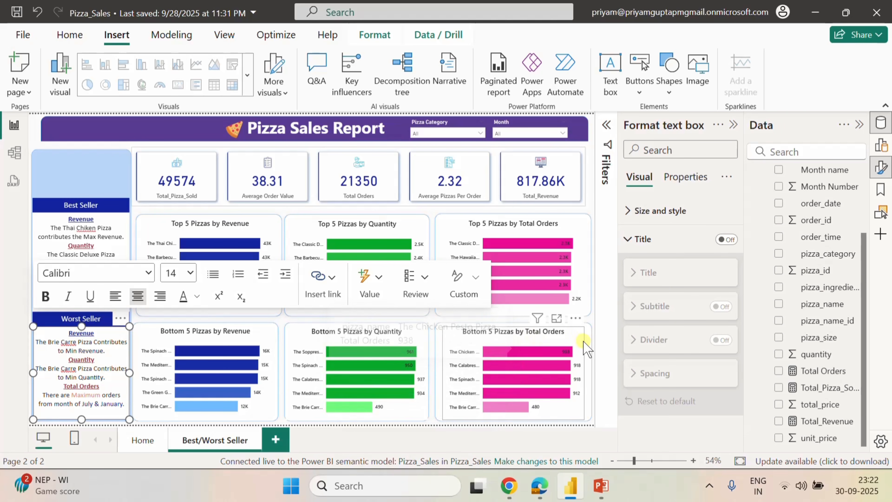
drag(115, 376, 47, 369)
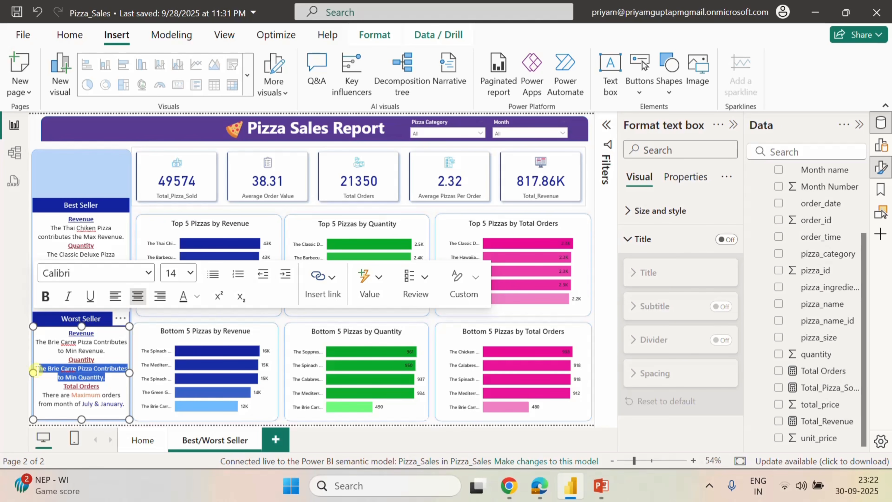
click(88, 377)
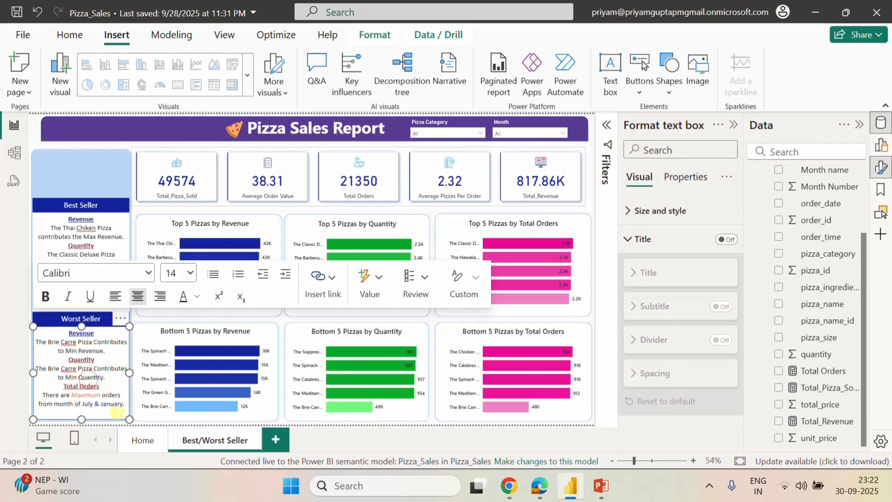
drag(125, 402, 39, 394)
text(The Brie Carre Pizza Contributes to Min Revenue.)
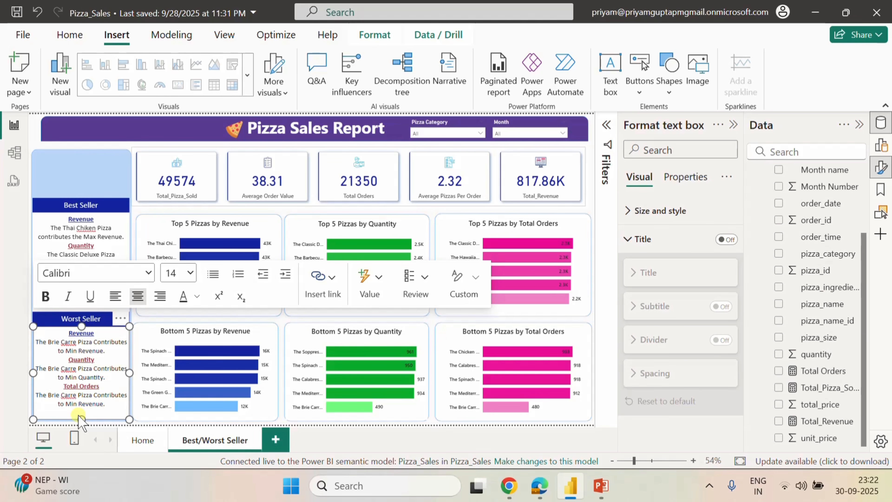
Change the ending of the Worst Seller Total Orders sentence from "Revenue" to "Orders".
key(Left)
key(BackSpace)
key(BackSpace)
key(BackSpace)
key(BackSpace)
key(BackSpace)
key(BackSpace)
key(BackSpace)
text(Orders)
In the Best Seller Revenue sentence, color "Thai Chiken Pizza" dark orange and "Max" dark blue, using the recent colors.
click(95, 222)
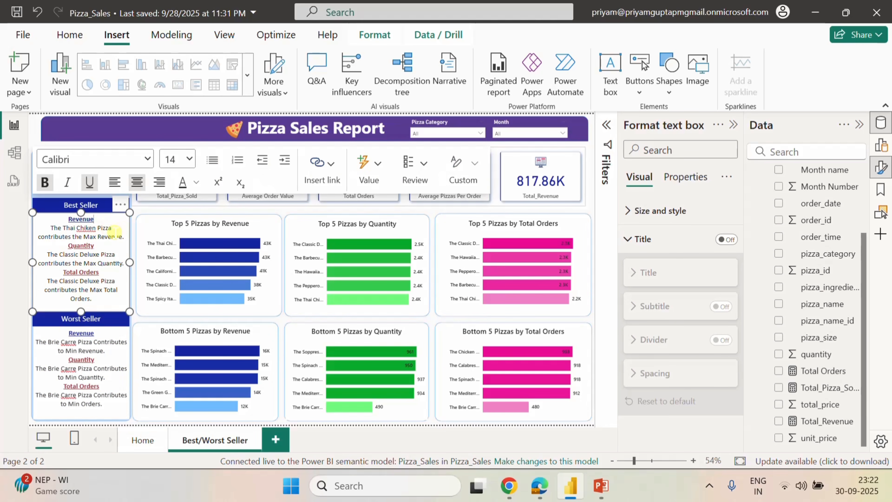
drag(112, 227, 63, 228)
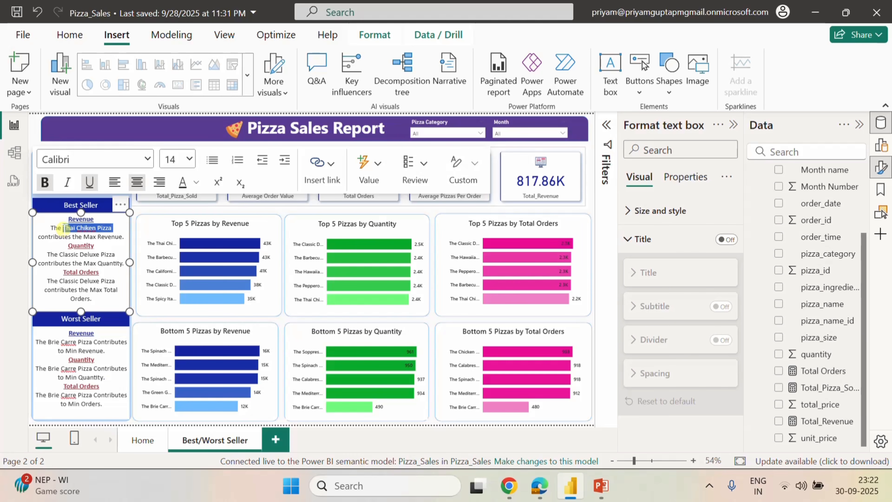
click(196, 182)
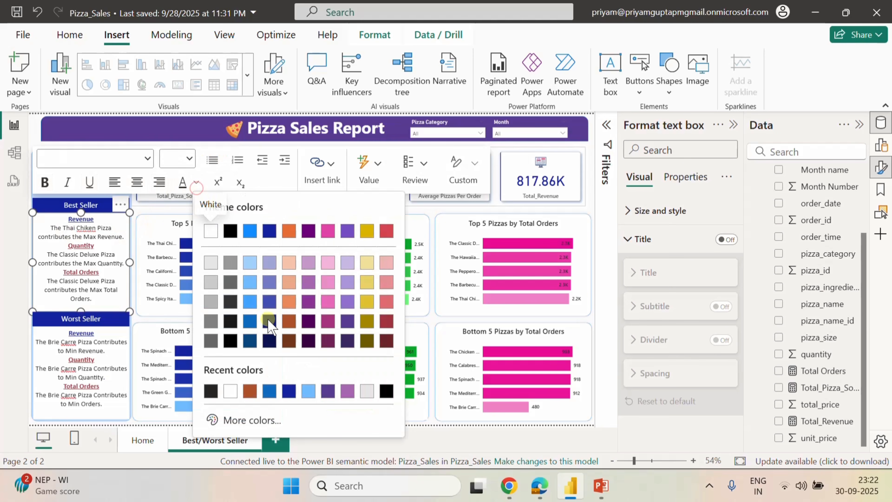
click(256, 391)
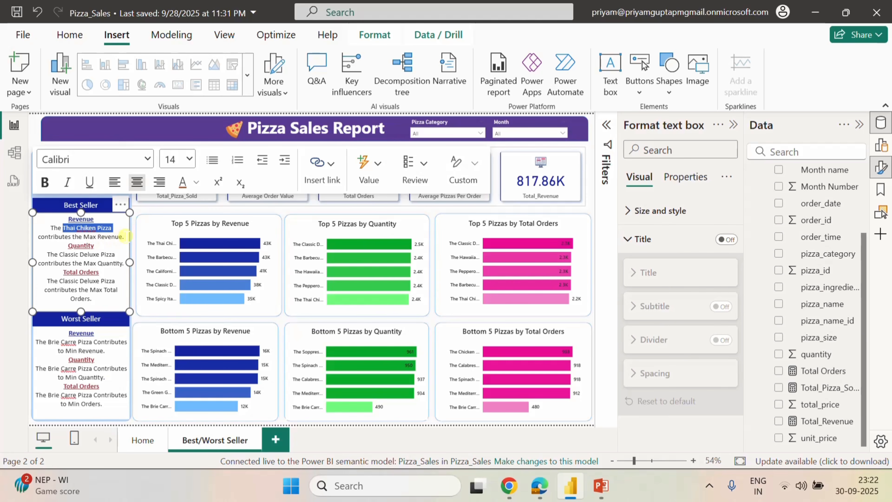
click(93, 237)
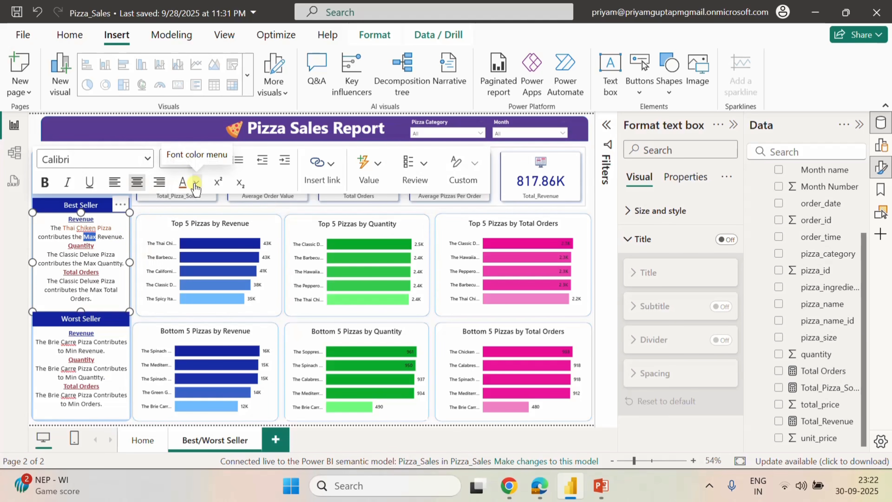
click(185, 173)
click(195, 181)
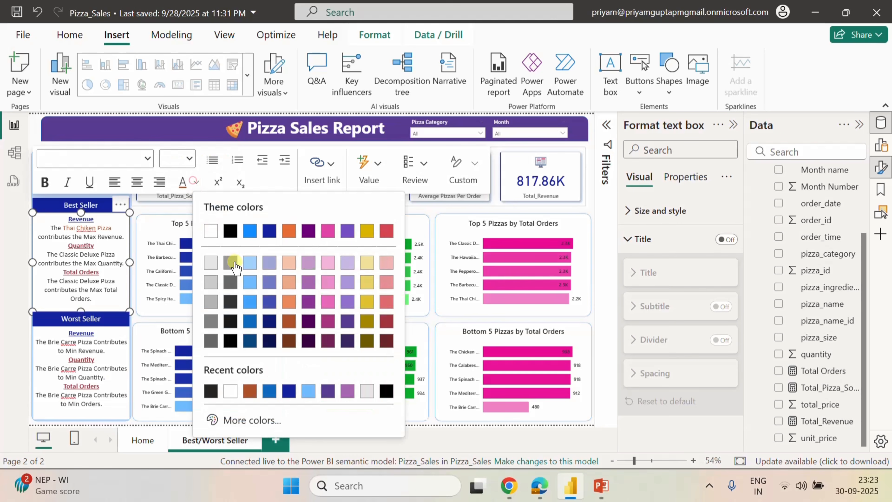
click(289, 391)
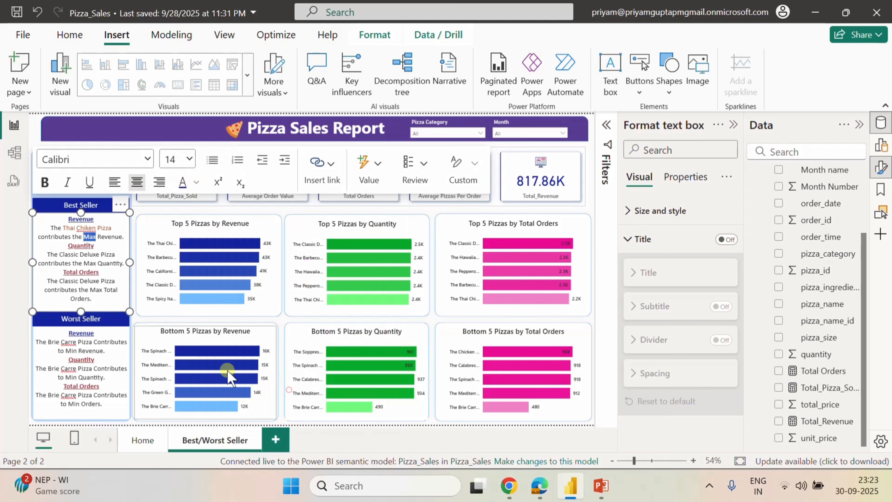
In the Best Seller Quantity sentence, color "Classic Deluxe Pizza" dark orange and "Max" dark blue.
drag(116, 252, 58, 255)
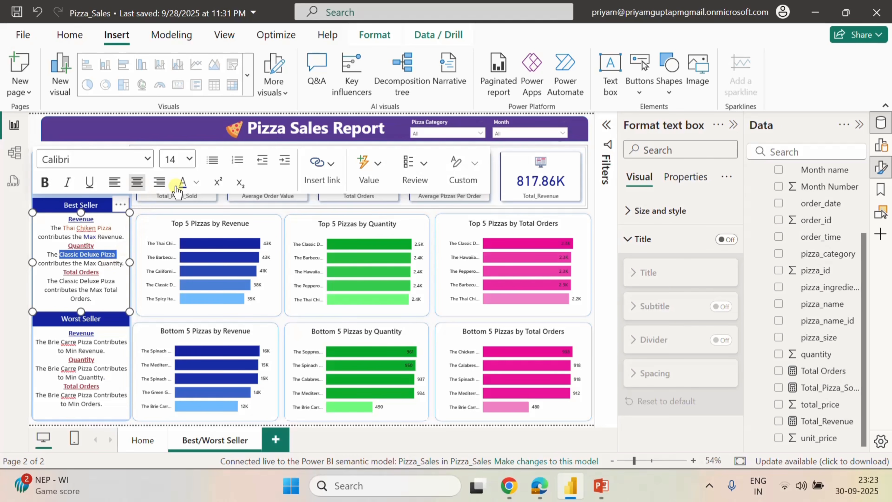
click(196, 182)
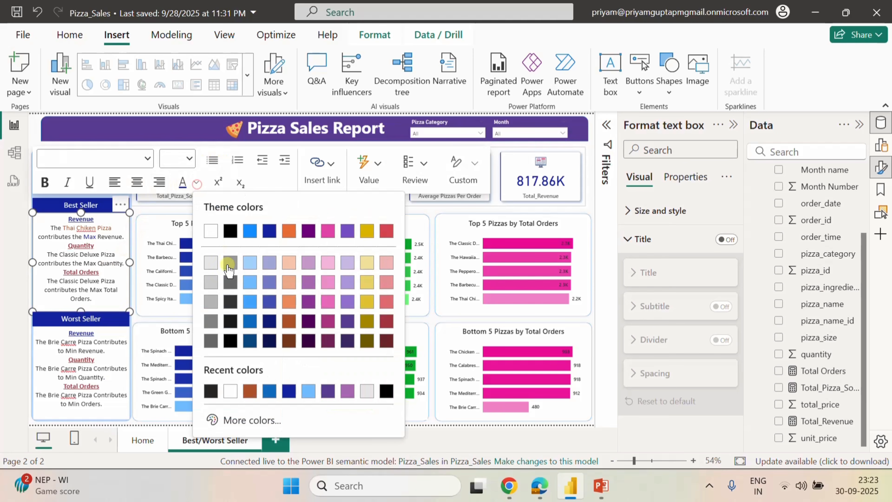
click(250, 391)
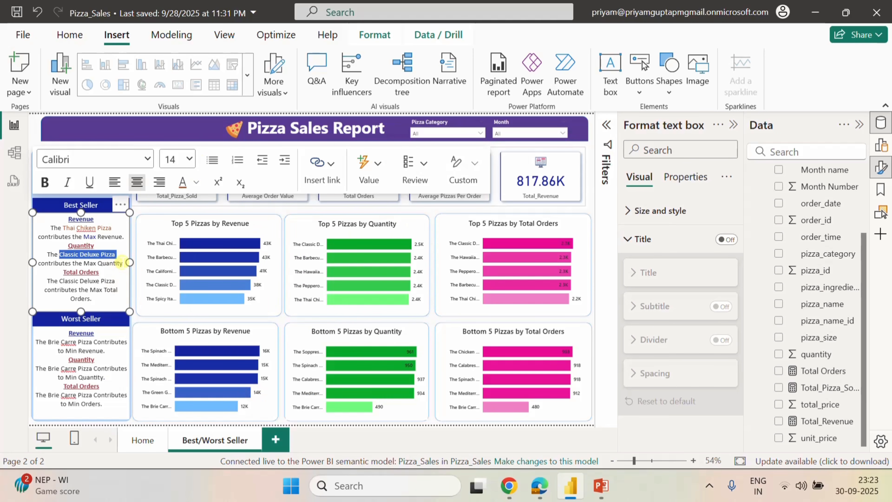
double_click(89, 263)
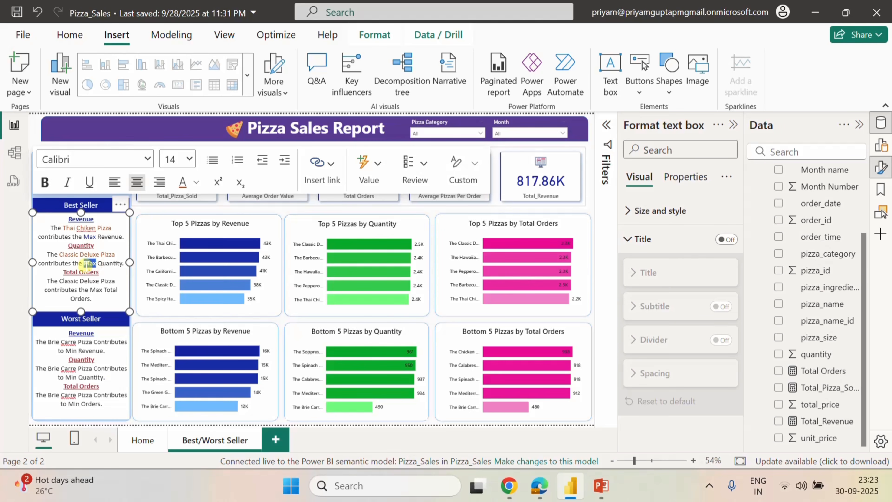
click(185, 182)
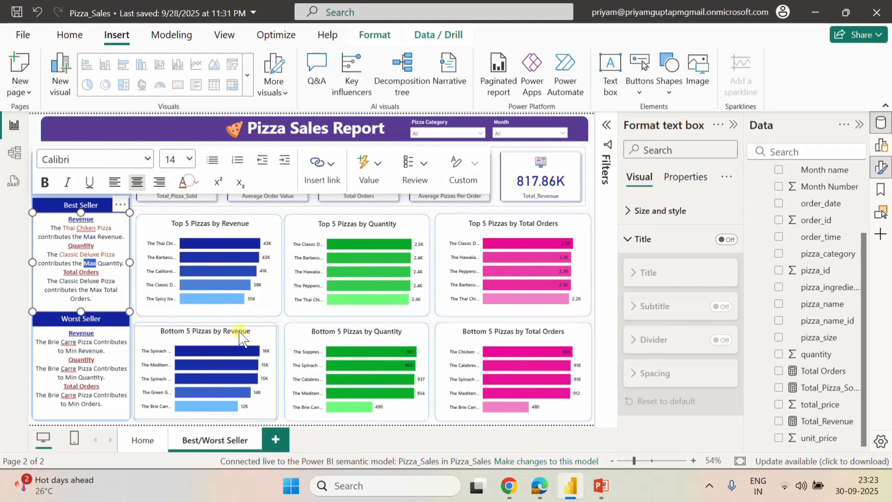
click(196, 182)
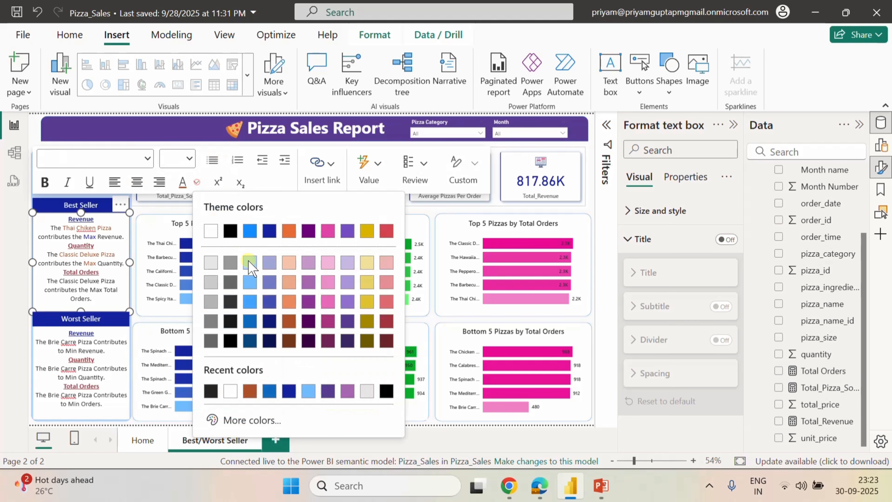
click(283, 393)
In the Best Seller Total Orders sentence, color "Classic Deluxe Pizza" dark orange and "Max" dark blue.
drag(116, 280, 59, 280)
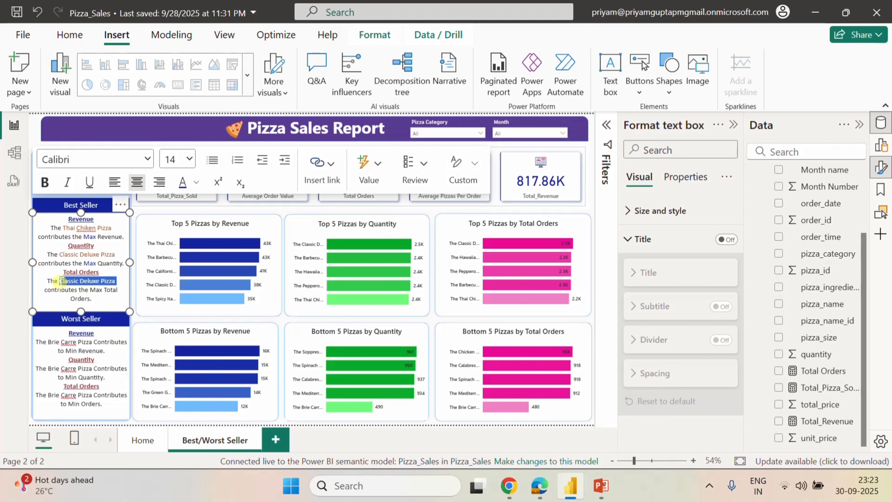
click(197, 182)
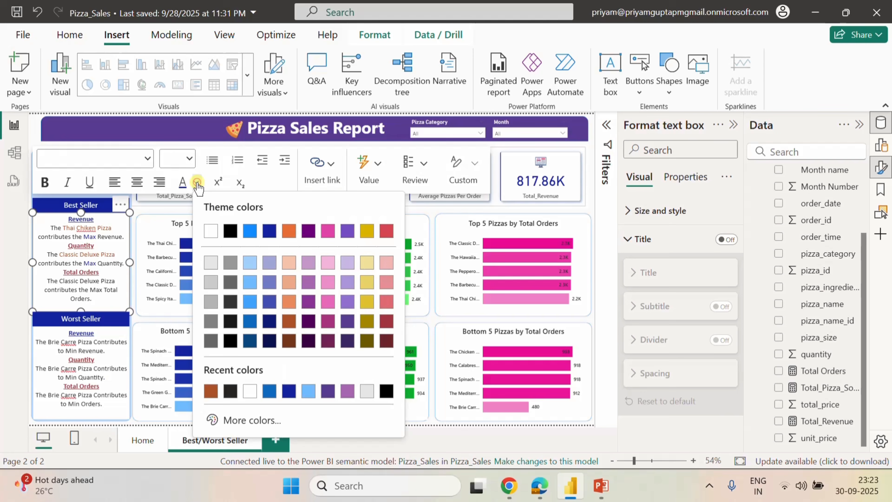
click(210, 391)
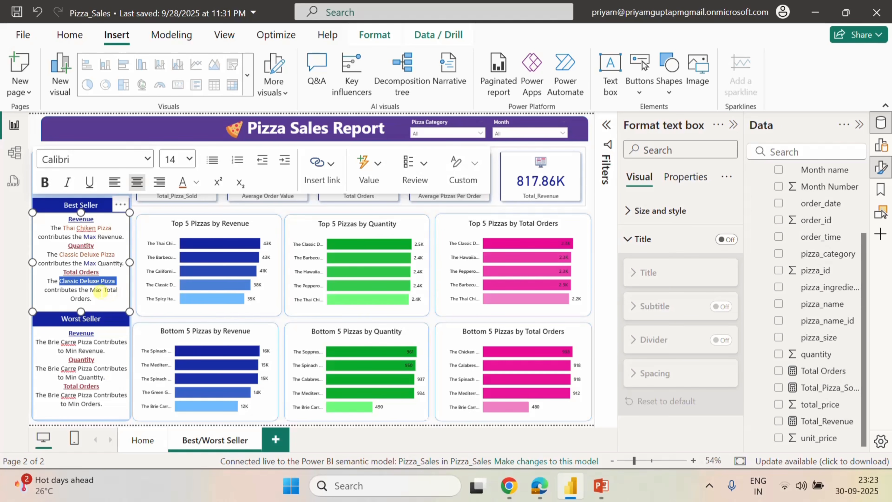
drag(102, 290, 90, 289)
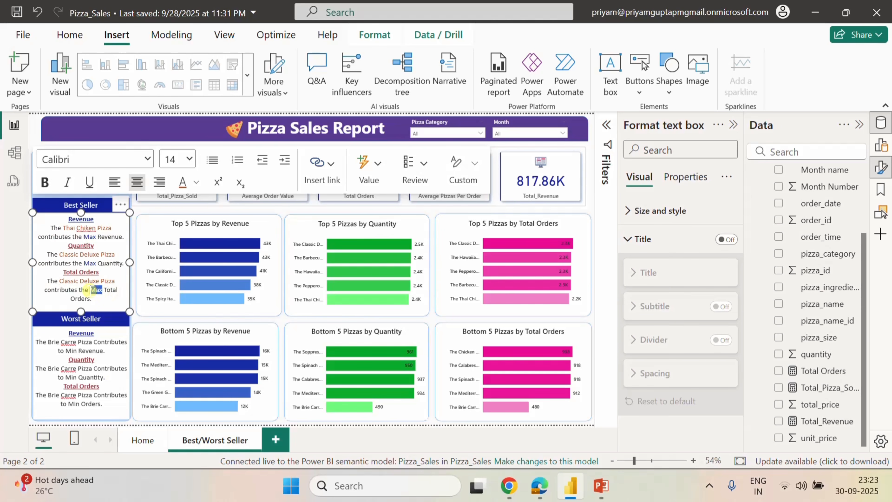
click(191, 182)
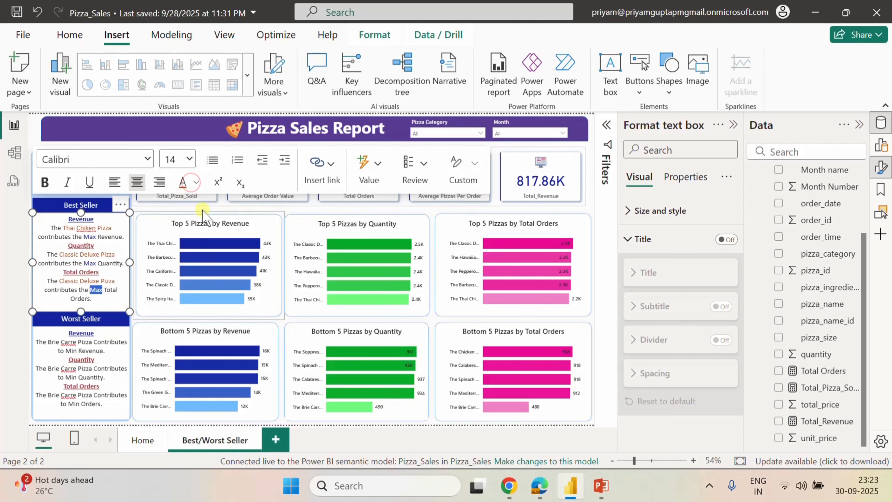
click(196, 182)
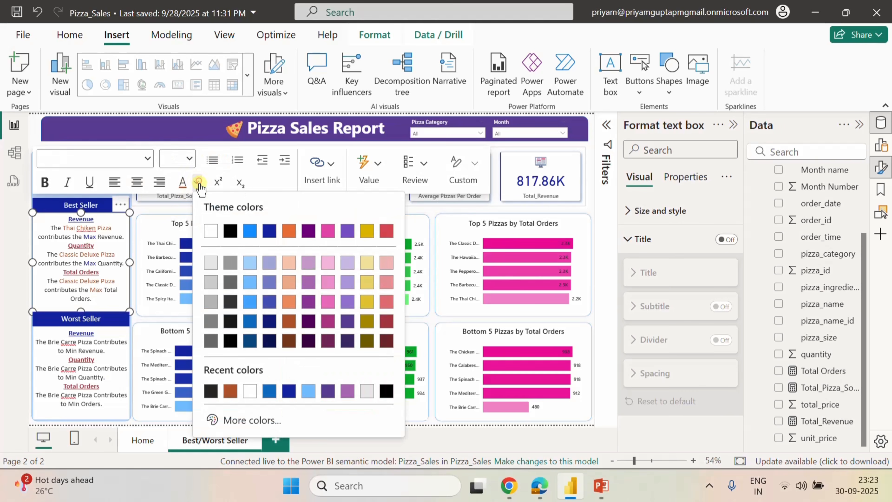
click(287, 391)
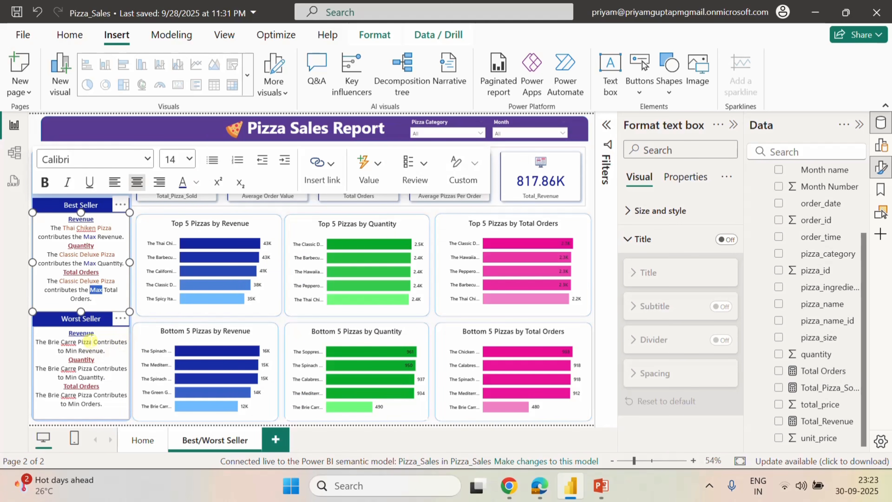
In the Worst Seller Revenue sentence, color "Brie Carre Pizza" dark orange and "Min" dark blue.
drag(89, 341, 46, 343)
click(92, 342)
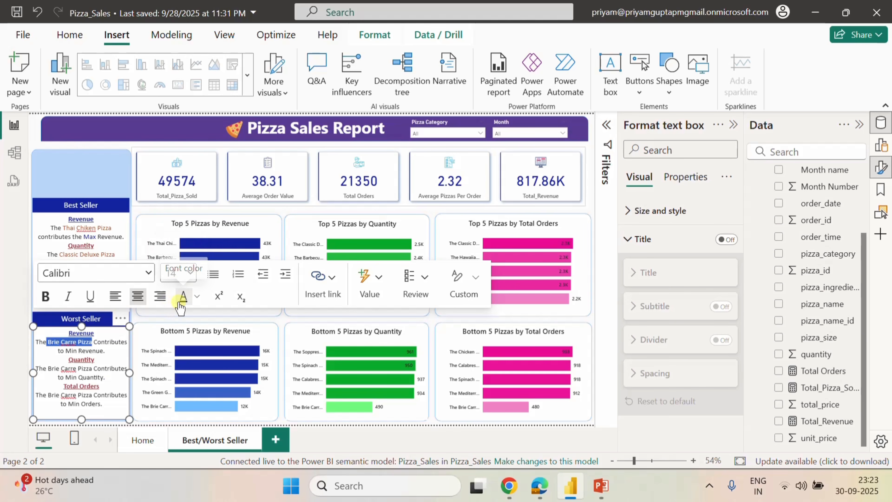
click(196, 296)
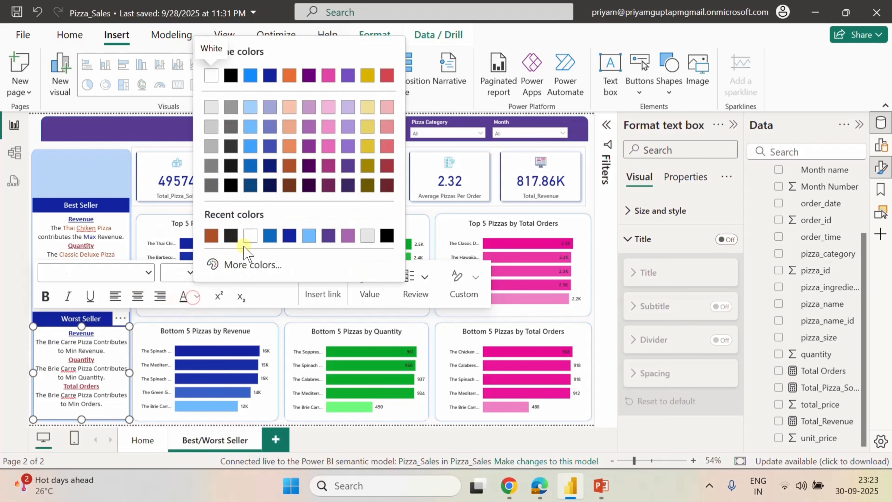
click(211, 235)
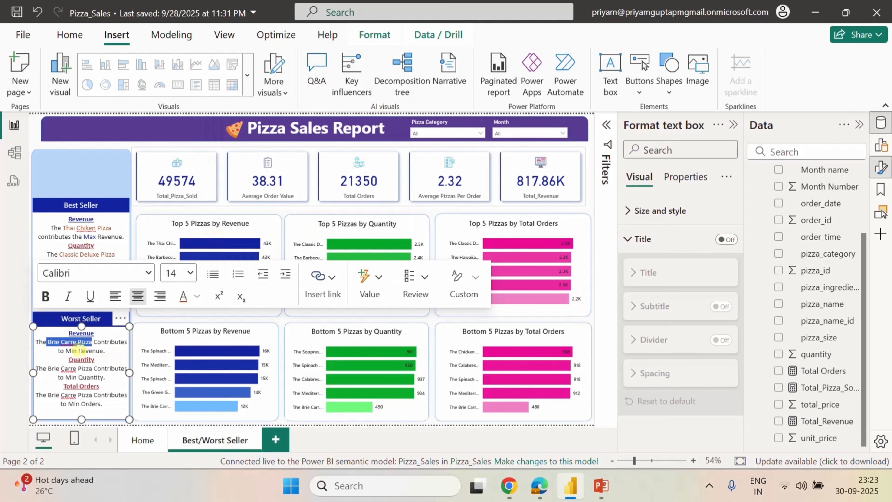
click(76, 350)
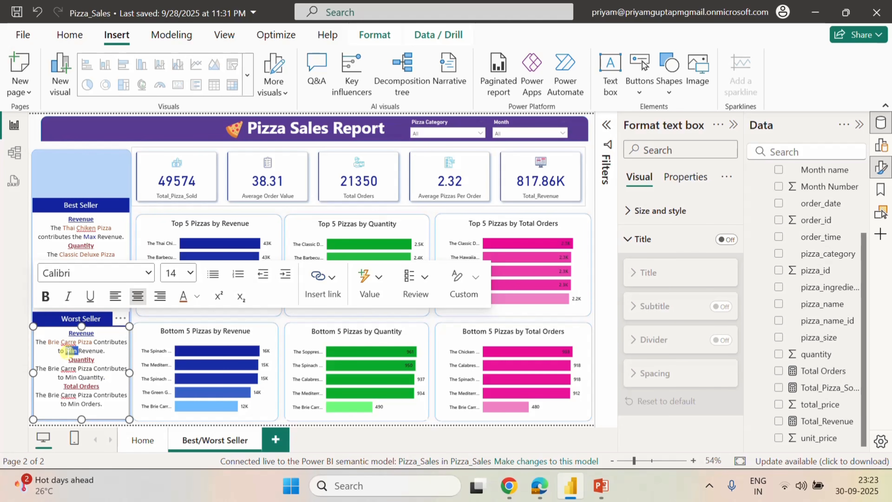
click(197, 296)
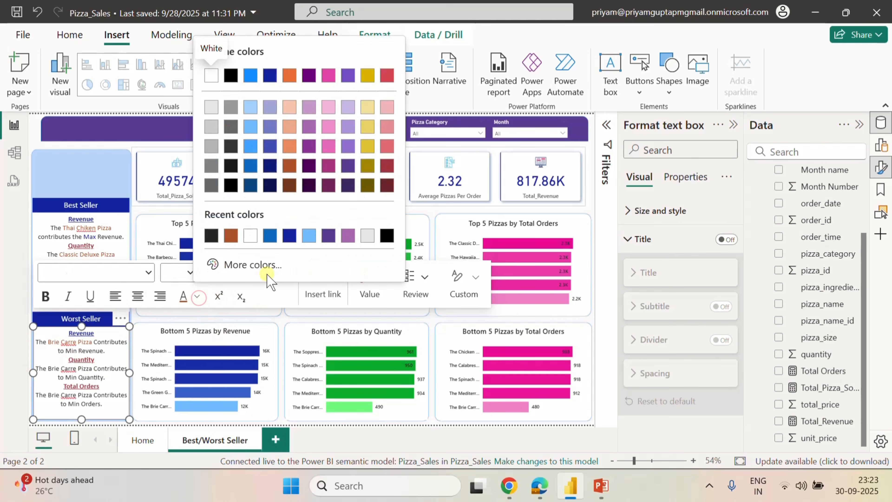
click(289, 235)
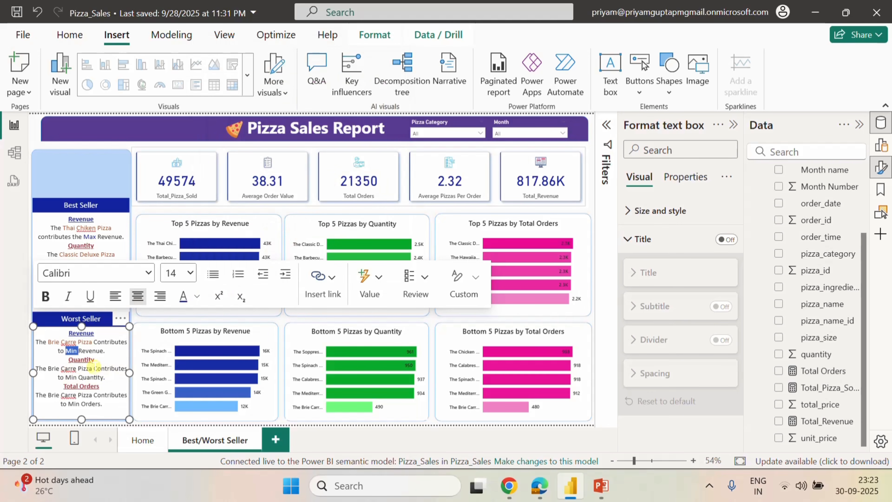
In the Worst Seller Quantity sentence, color "Brie Carre Pizza" dark orange and "Min" dark blue.
drag(93, 368, 48, 368)
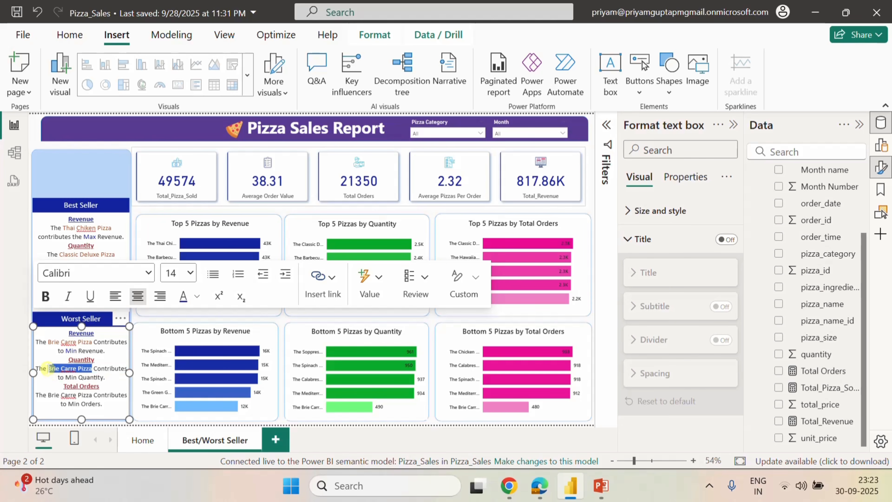
click(198, 298)
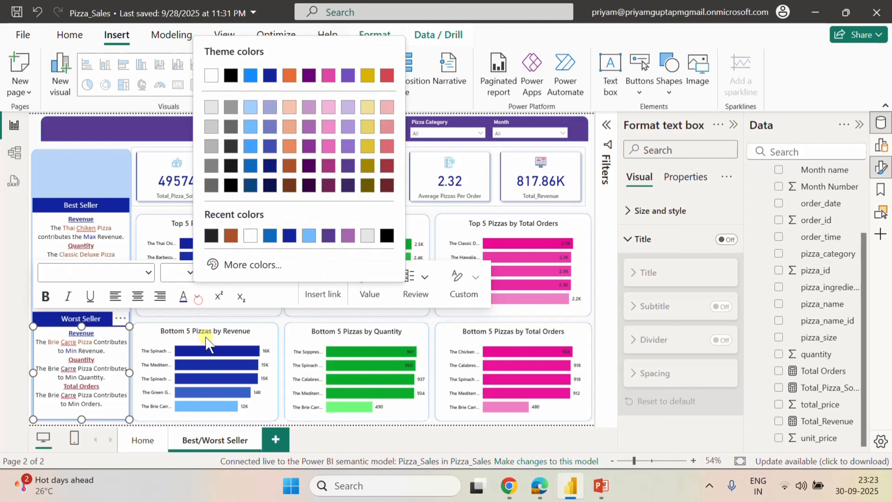
click(231, 236)
double_click(71, 377)
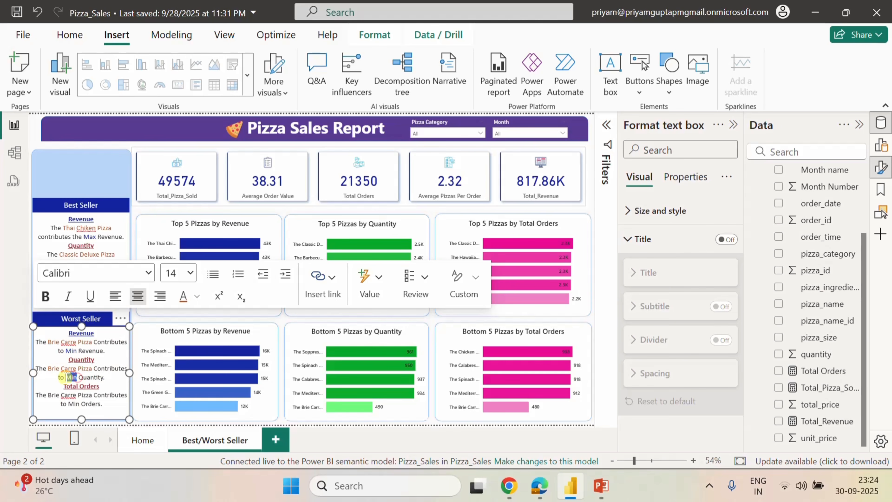
click(198, 297)
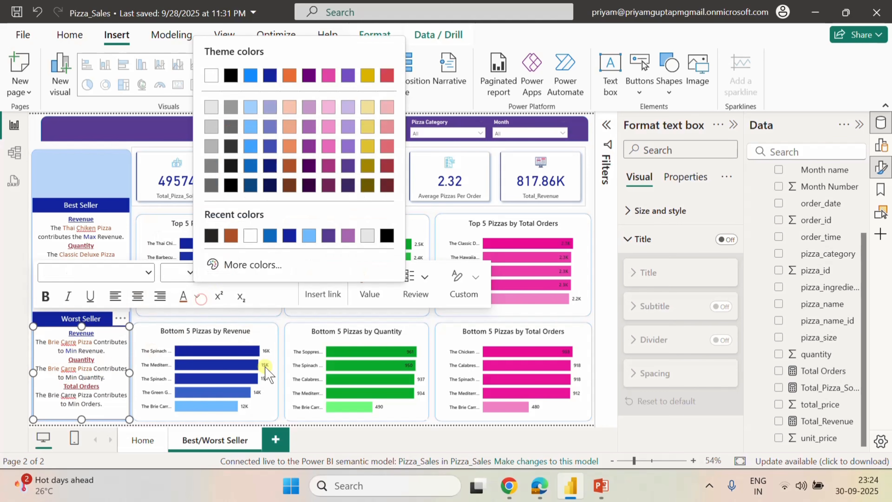
click(288, 236)
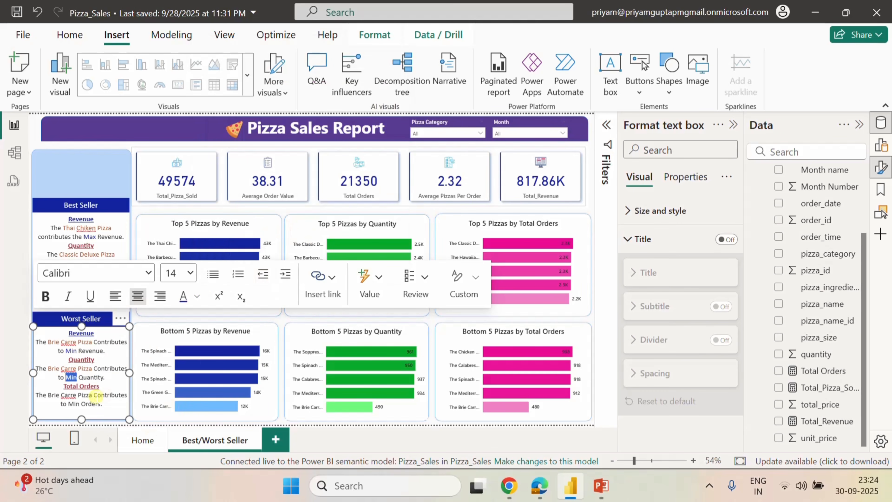
In the Worst Seller Total Orders sentence, color "Brie Carre Pizza" dark orange and "Min" dark blue.
drag(92, 396, 53, 396)
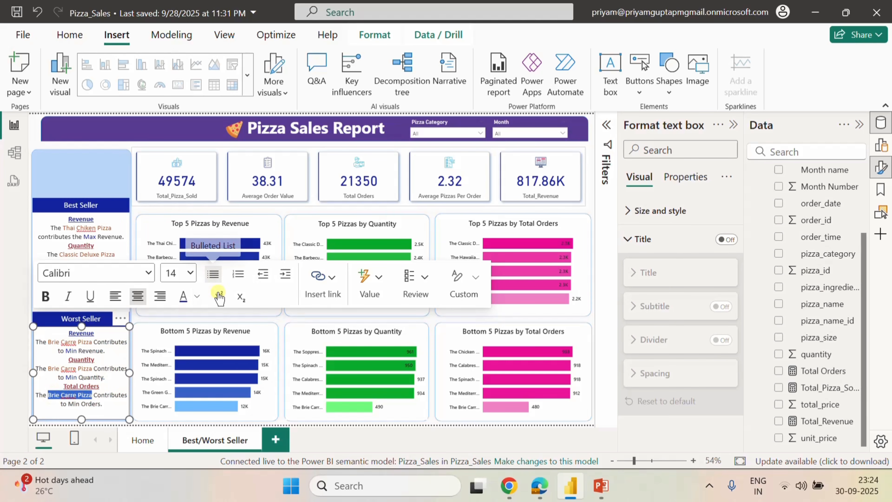
click(197, 298)
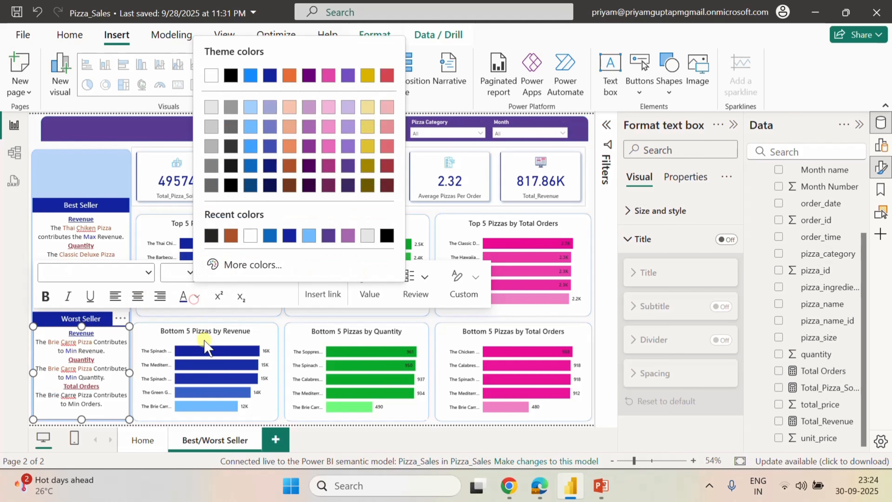
click(231, 235)
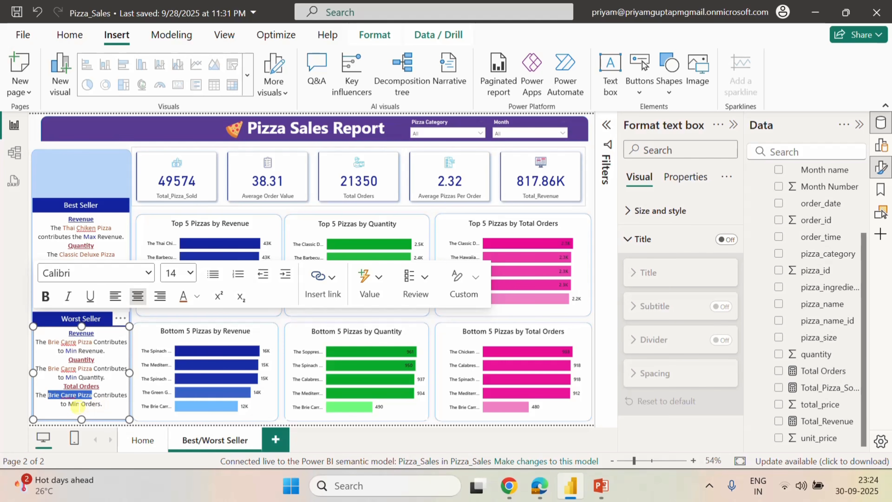
drag(80, 404, 66, 405)
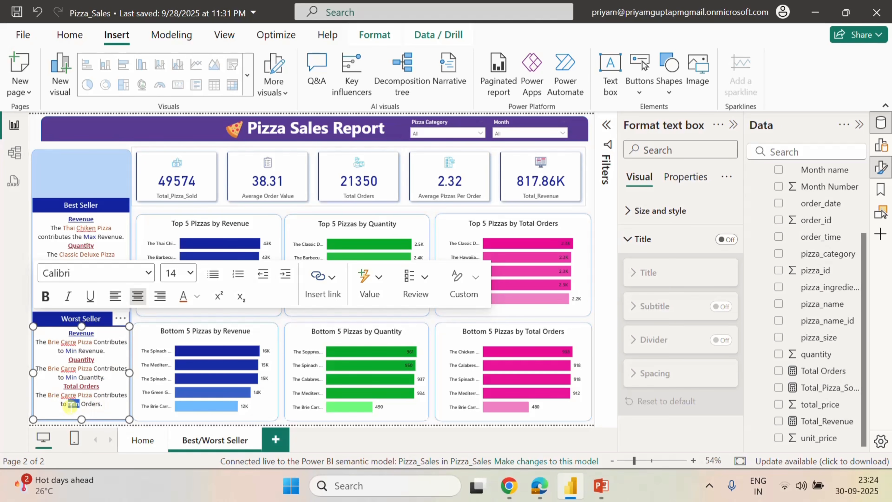
click(196, 297)
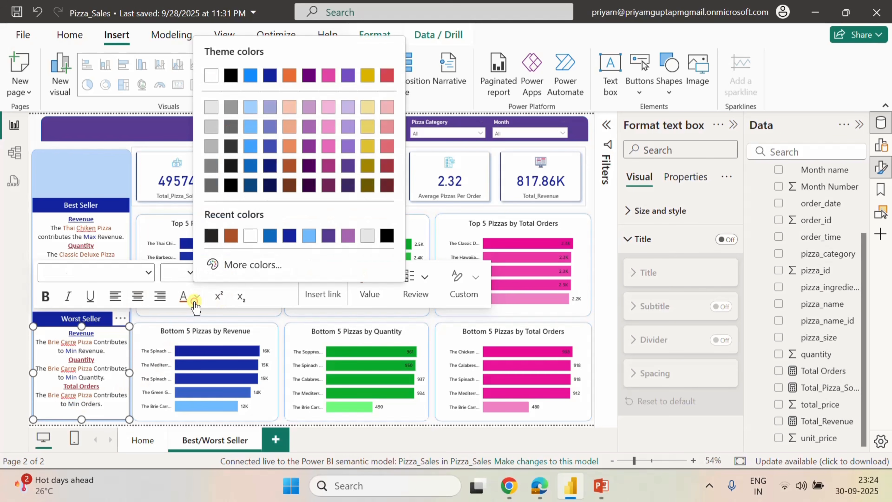
click(288, 235)
click(590, 194)
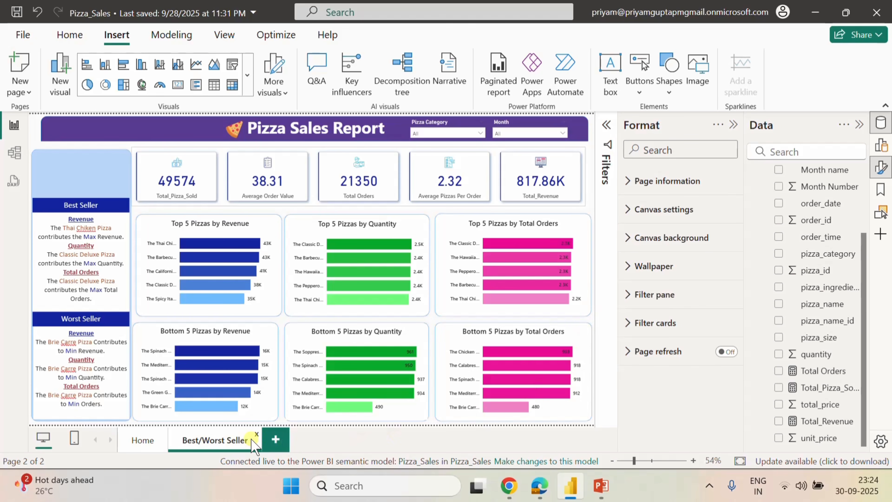
click(709, 485)
click(655, 415)
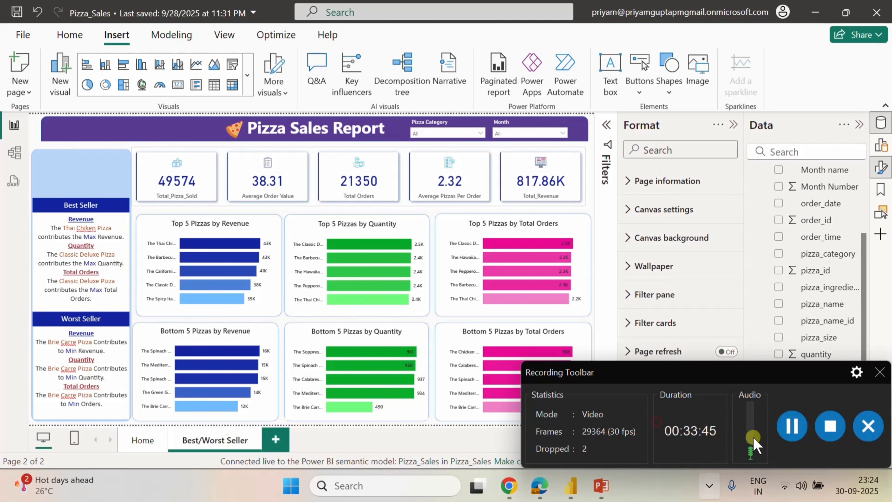
click(787, 428)
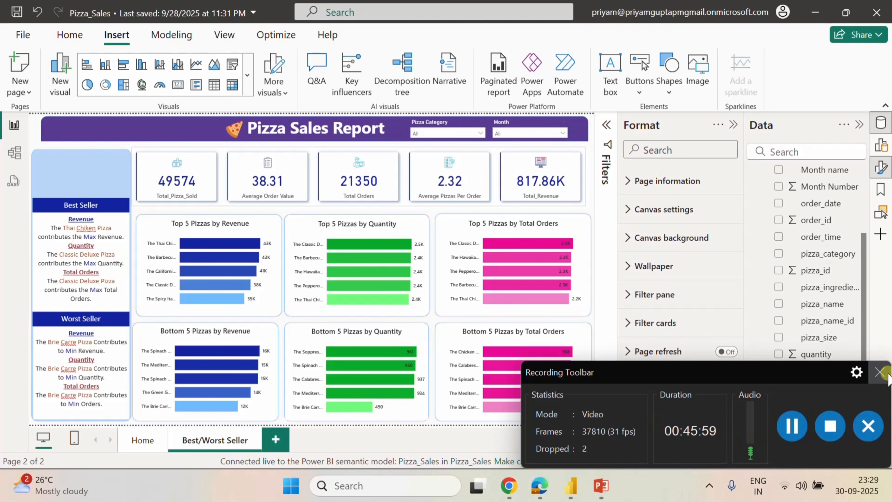
click(878, 372)
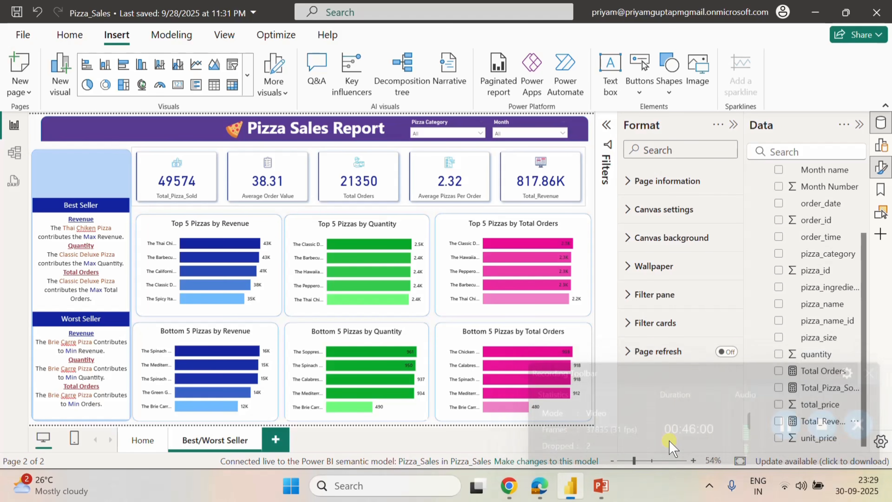
Insert a page navigator on the Home page and move it over the light blue area above "Busiest Day & Times".
click(144, 440)
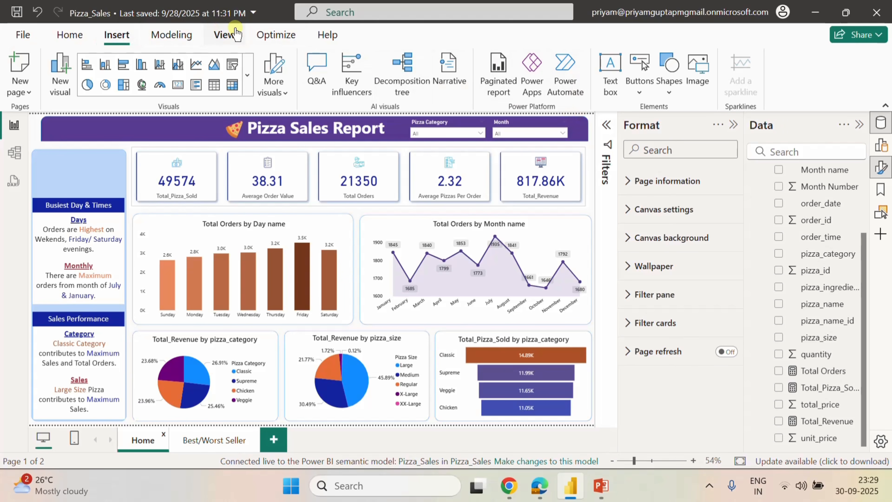
click(233, 35)
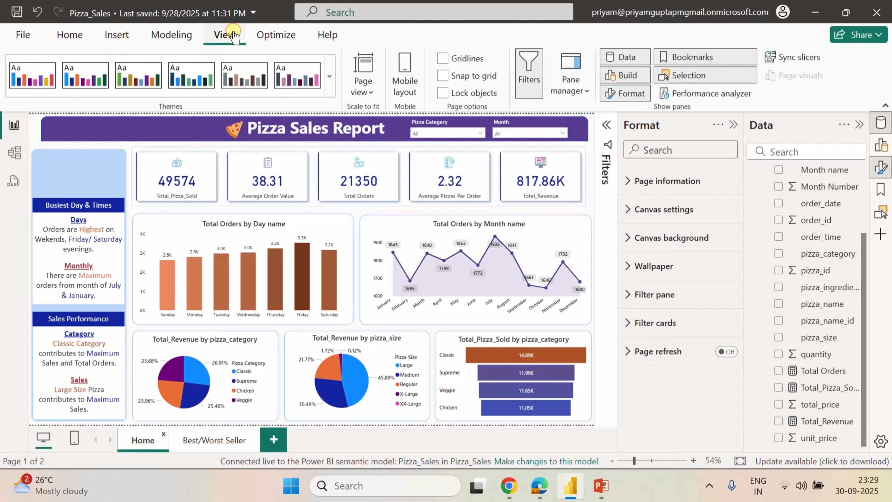
click(172, 34)
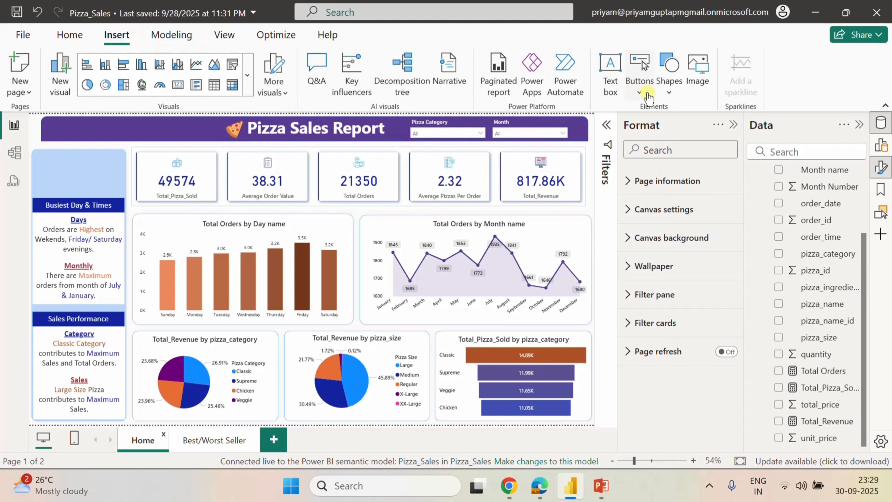
click(640, 94)
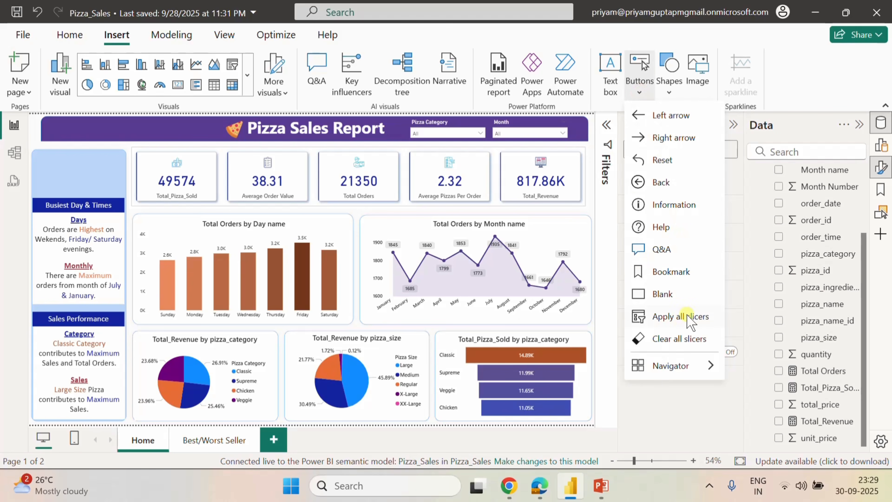
mouse_move(684, 367)
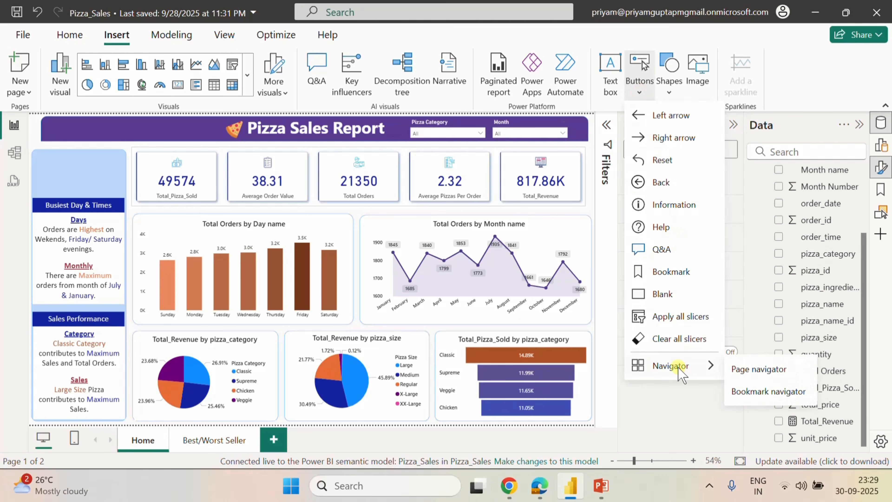
click(744, 369)
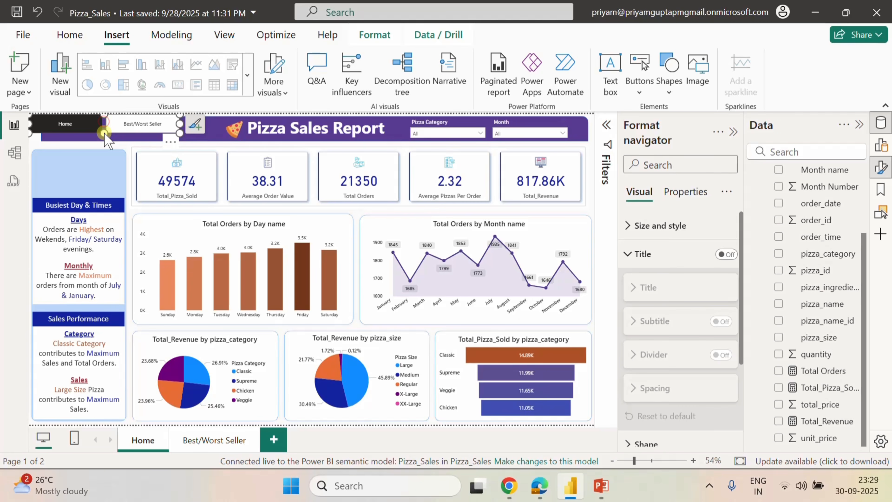
drag(103, 121, 111, 168)
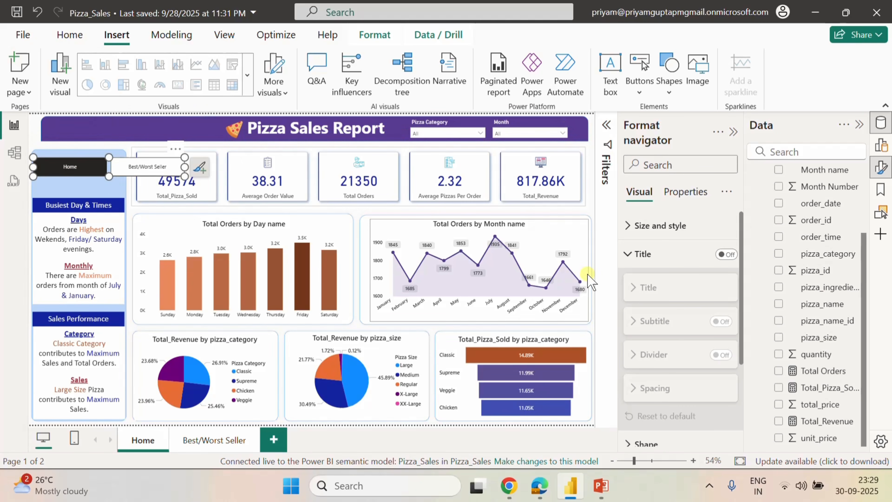
Hide the Best/Worst Seller page in the page navigator so it offers only the Home button.
click(635, 254)
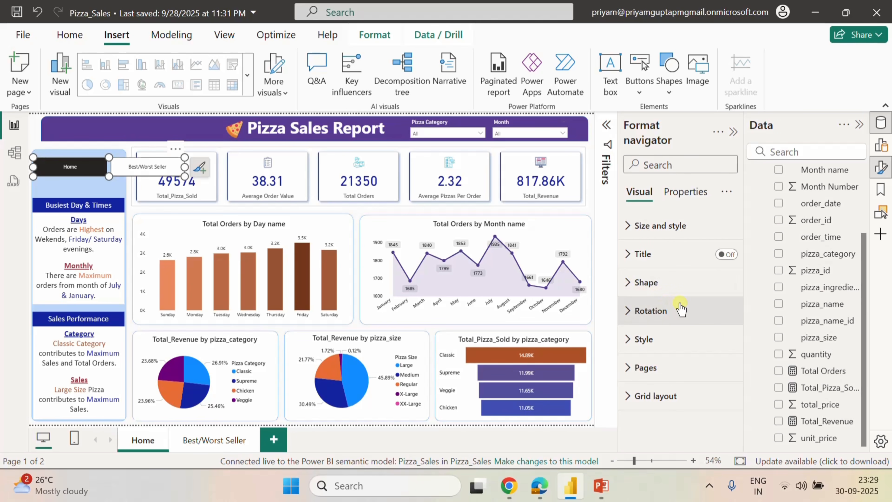
click(646, 367)
click(718, 420)
scroll(711, 402, down, 1)
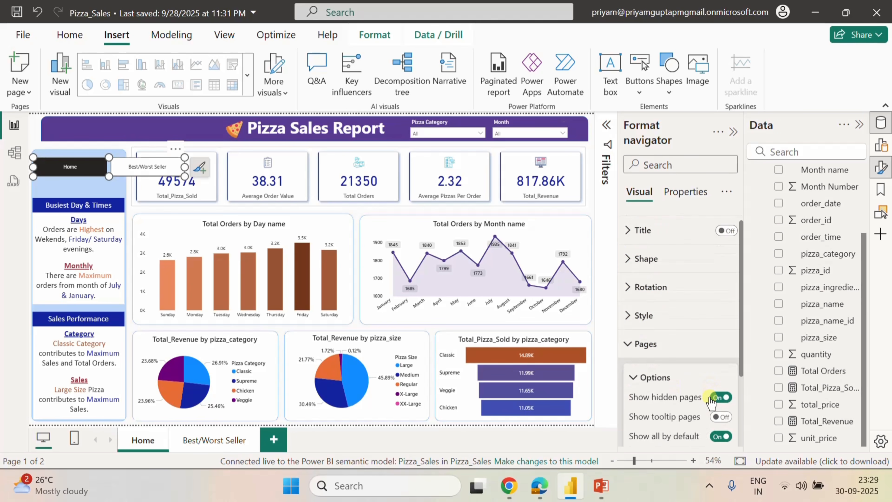
scroll(711, 403, down, 2)
click(640, 376)
scroll(690, 402, down, 1)
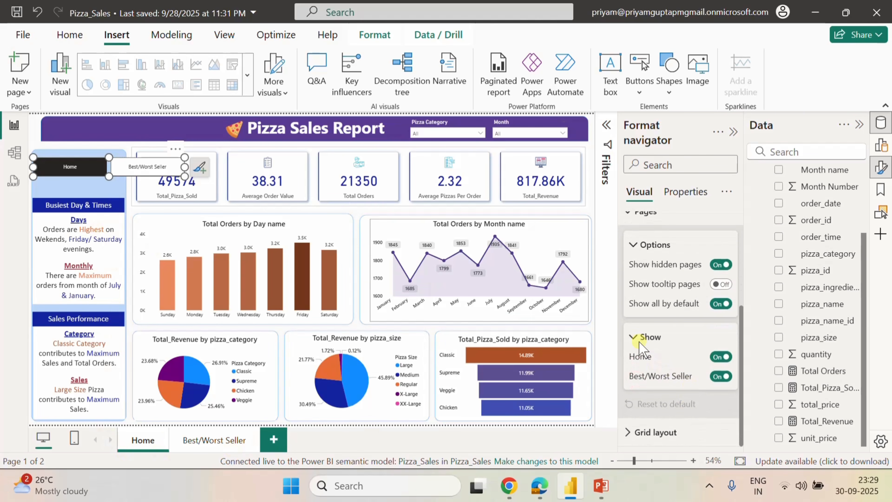
click(718, 379)
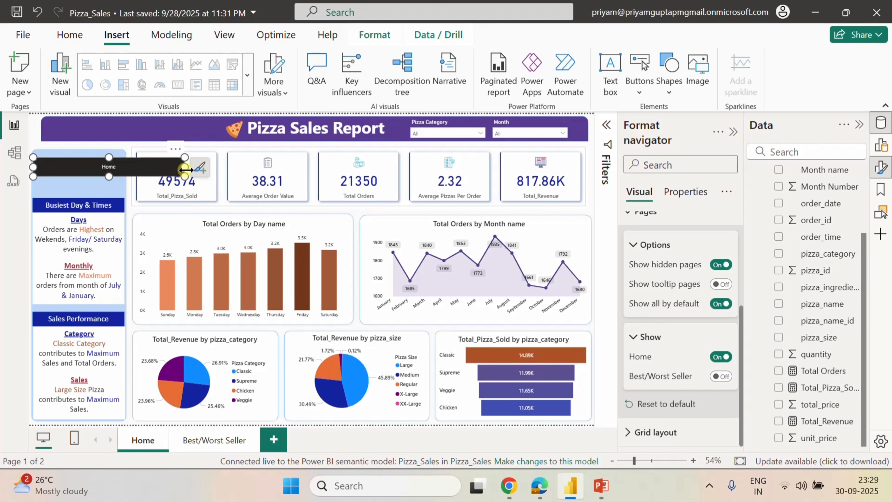
Narrow the Home navigator to the width of the insights sidebar and nudge it up to the sidebar's upper edge.
drag(182, 166, 121, 173)
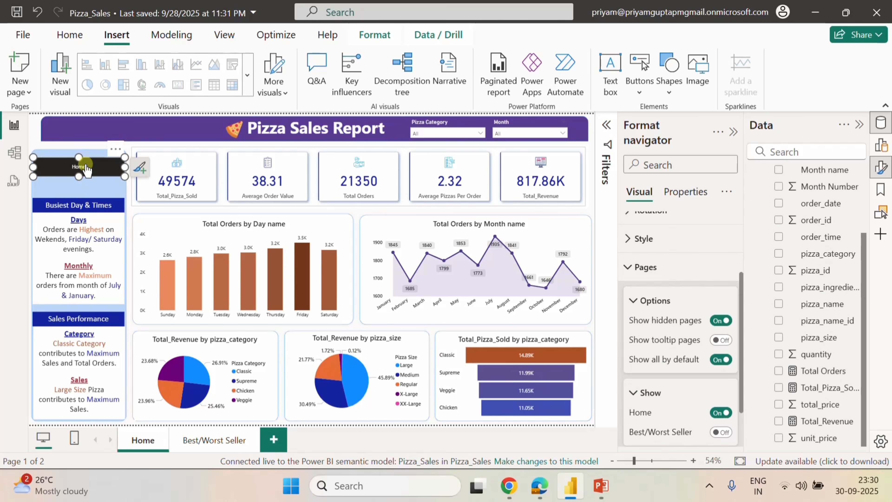
click(86, 166)
key(Up)
key(Up)
key(Up)
key(Up)
key(Up)
key(Up)
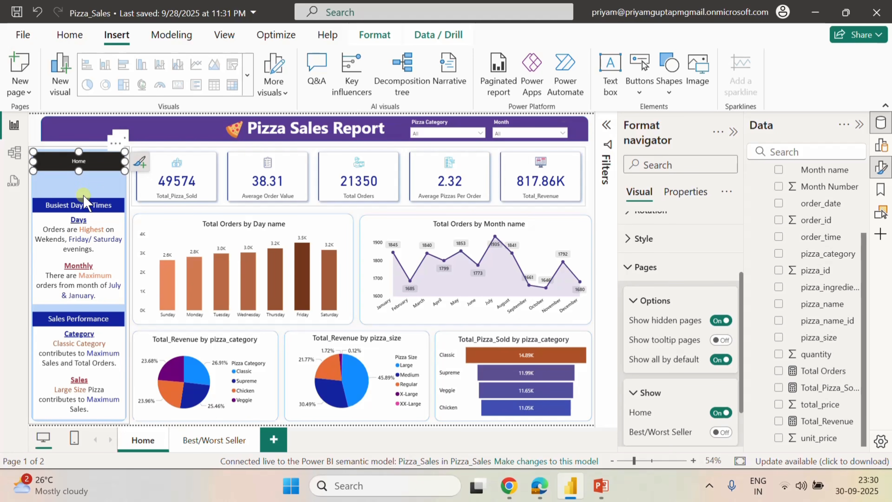
click(592, 158)
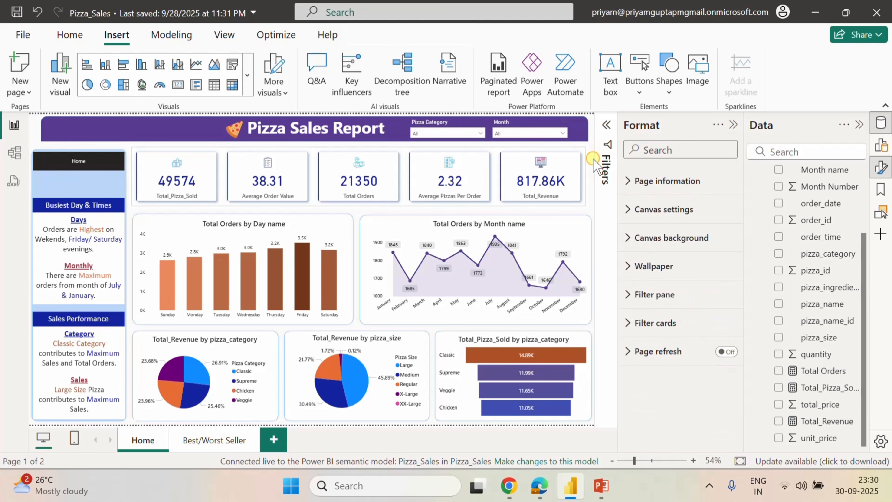
Duplicate the Home navigator and place the copy directly below it, above the "Busiest Day & Times" heading.
click(41, 171)
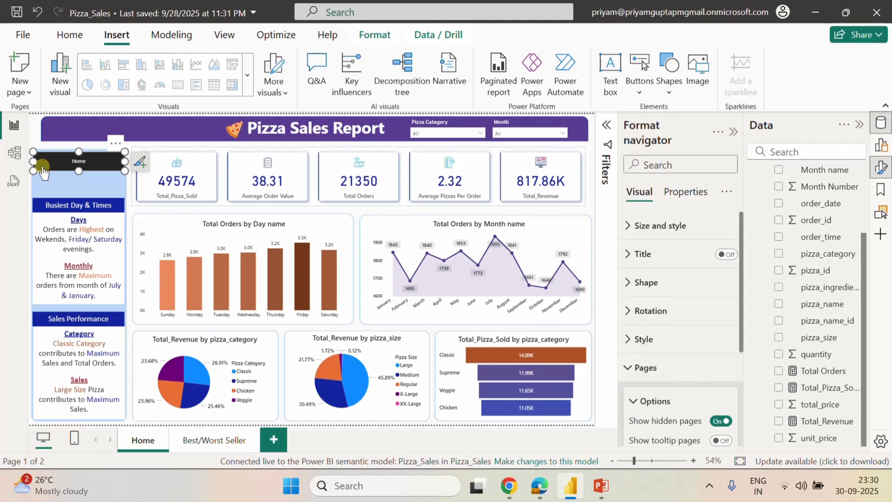
click(590, 165)
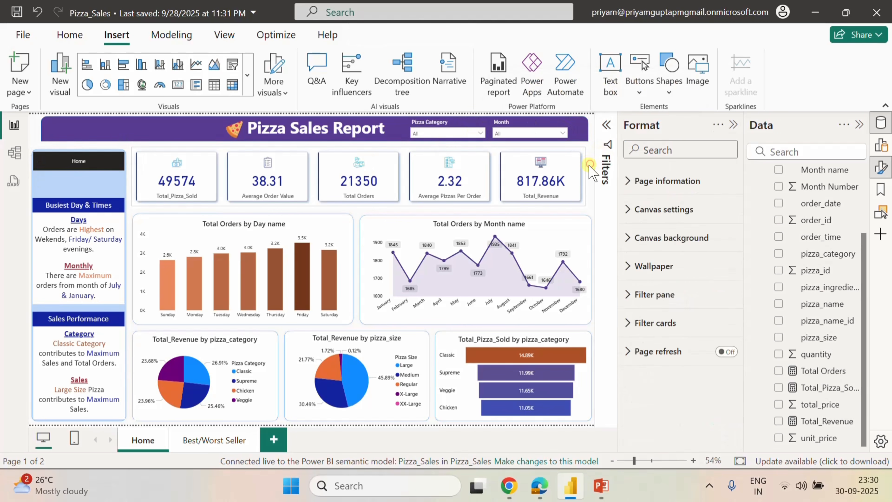
click(86, 168)
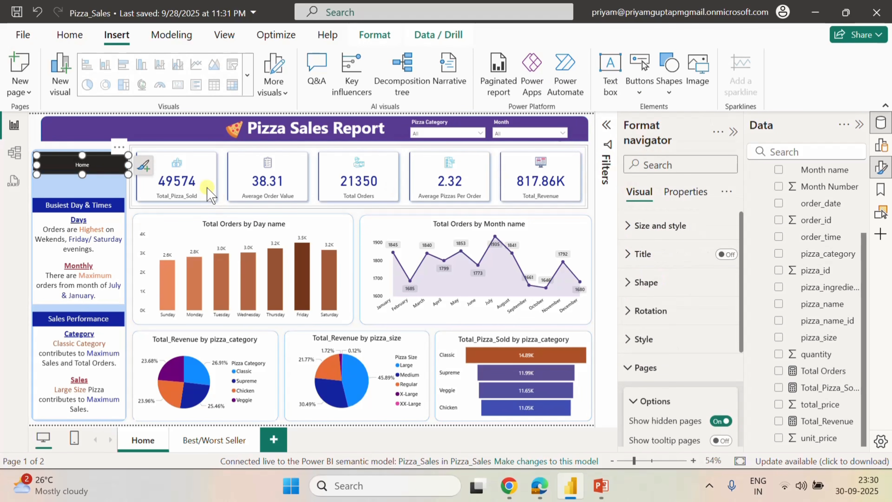
drag(86, 169, 84, 185)
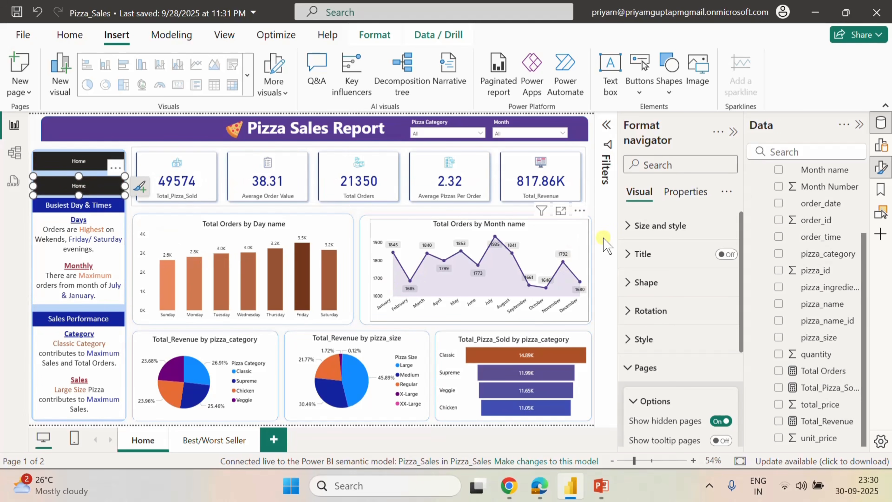
In the duplicated navigator, hide the Home page and show the Best/Worst Seller page.
scroll(683, 376, down, 4)
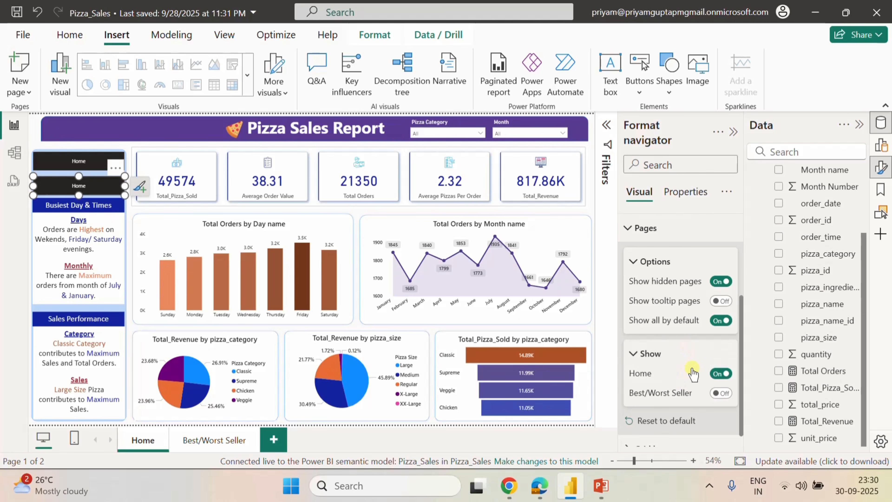
click(720, 373)
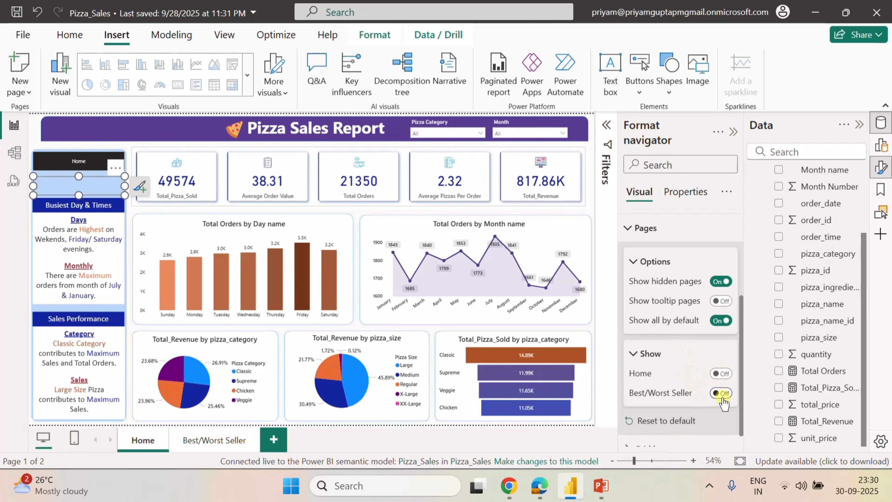
click(720, 393)
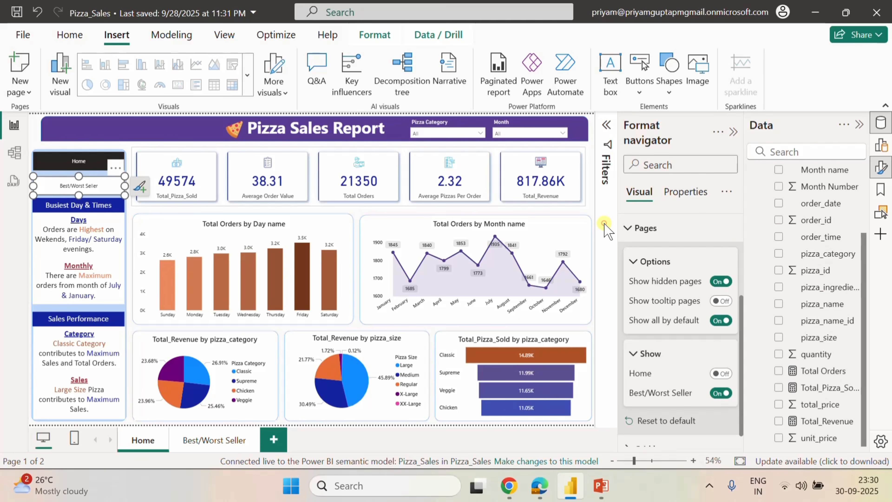
click(605, 230)
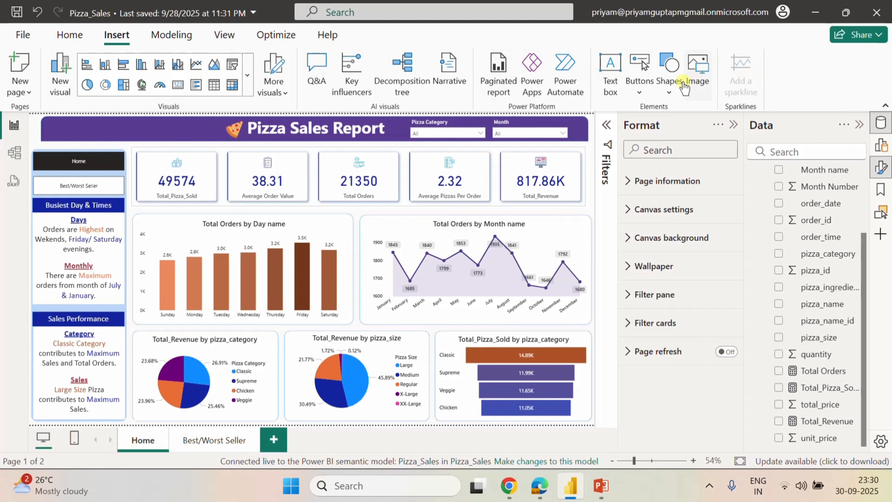
Insert the down-arrow image and shrink it to a small icon at the right end of the Home button.
click(697, 78)
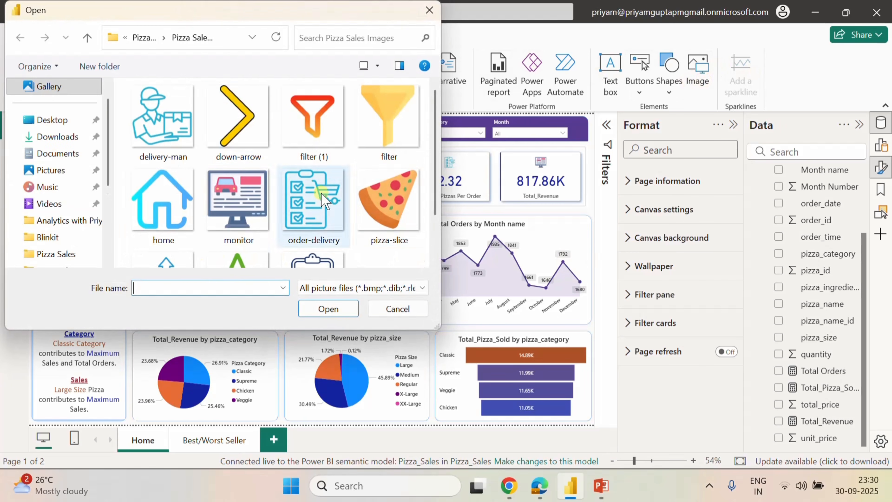
click(236, 123)
click(328, 308)
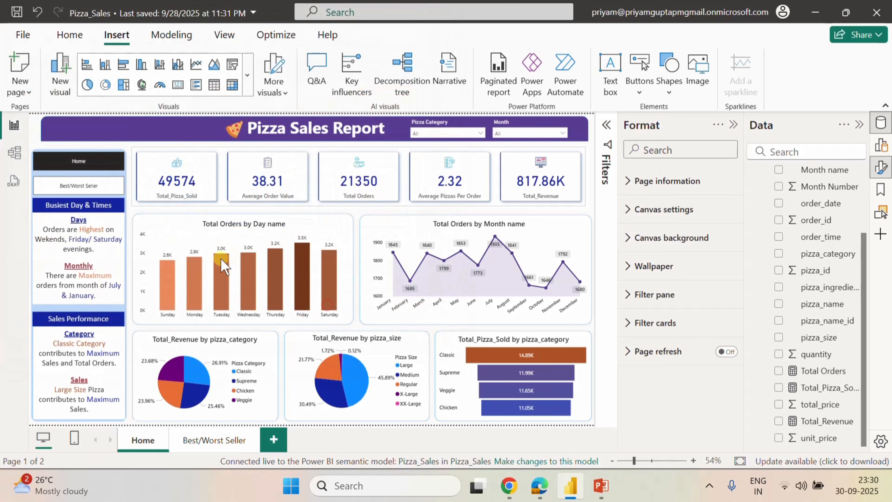
drag(121, 265, 126, 167)
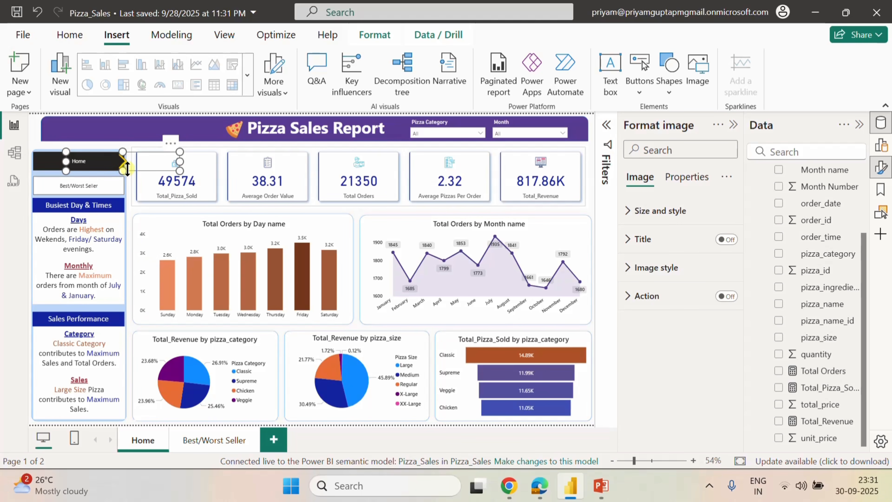
drag(122, 170, 123, 171)
drag(180, 157, 117, 162)
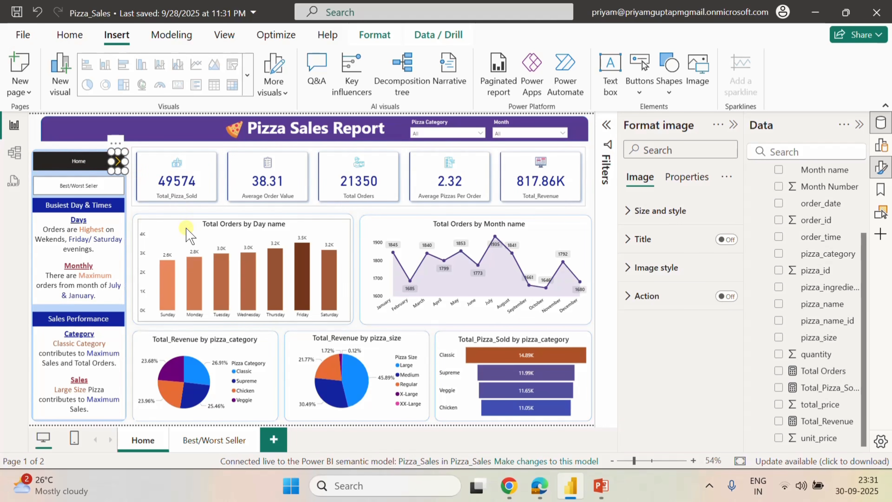
Insert the home image and shrink it to a small icon at the left end of the Home button.
click(37, 133)
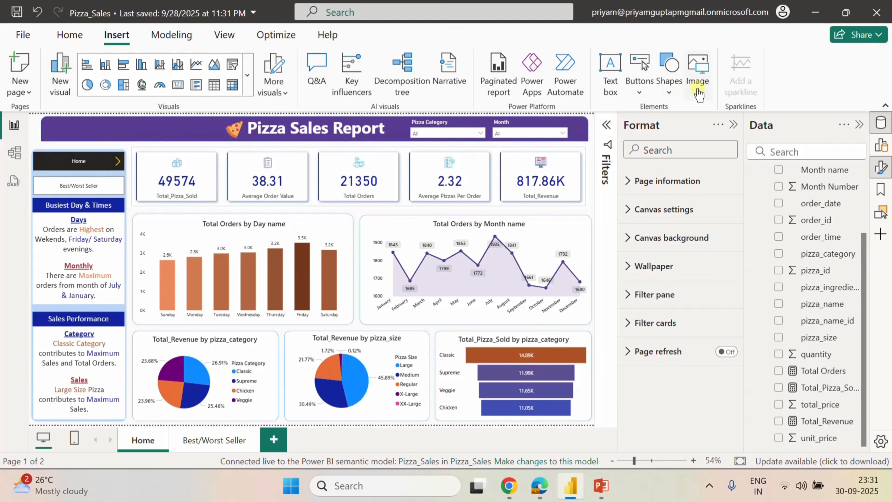
click(698, 71)
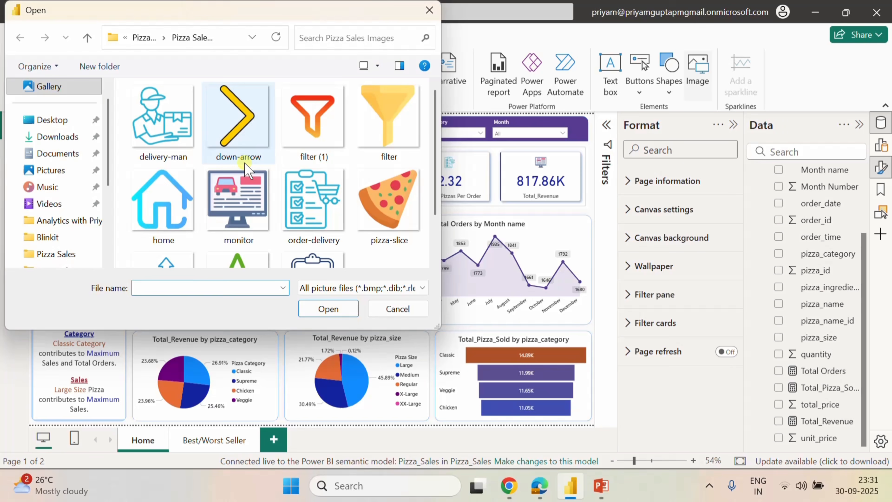
click(182, 203)
click(317, 307)
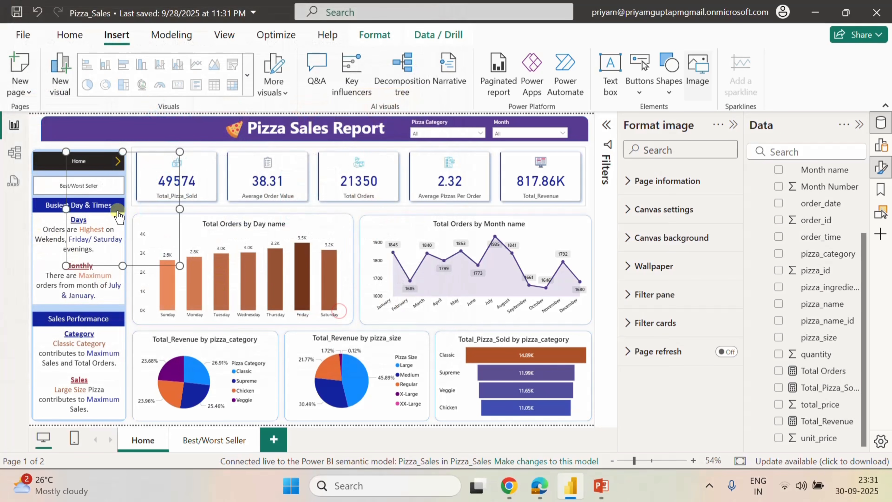
drag(122, 269, 122, 176)
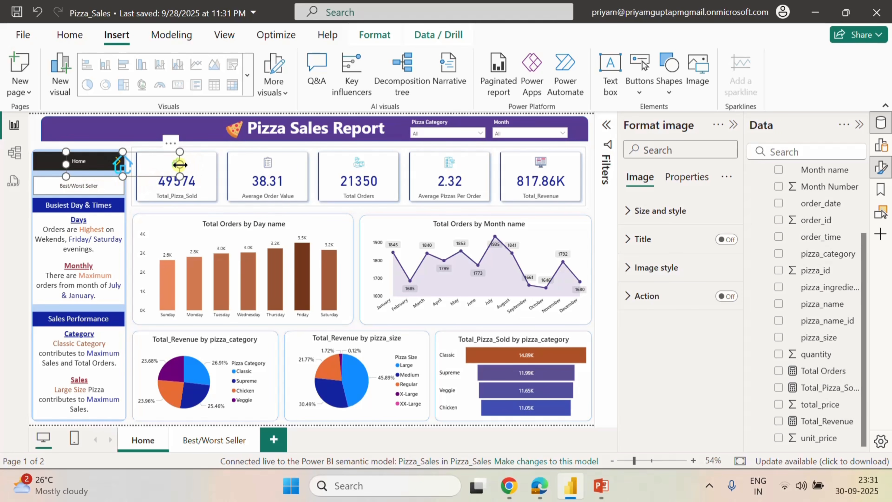
drag(179, 165, 42, 168)
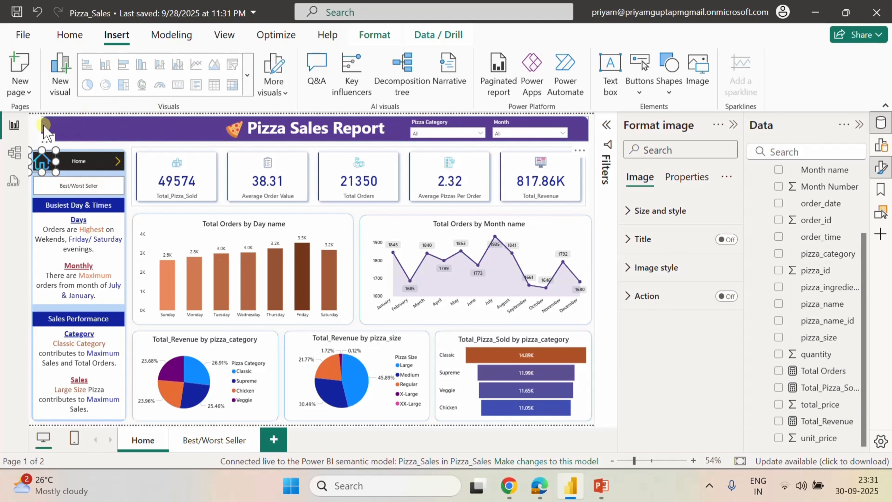
click(34, 126)
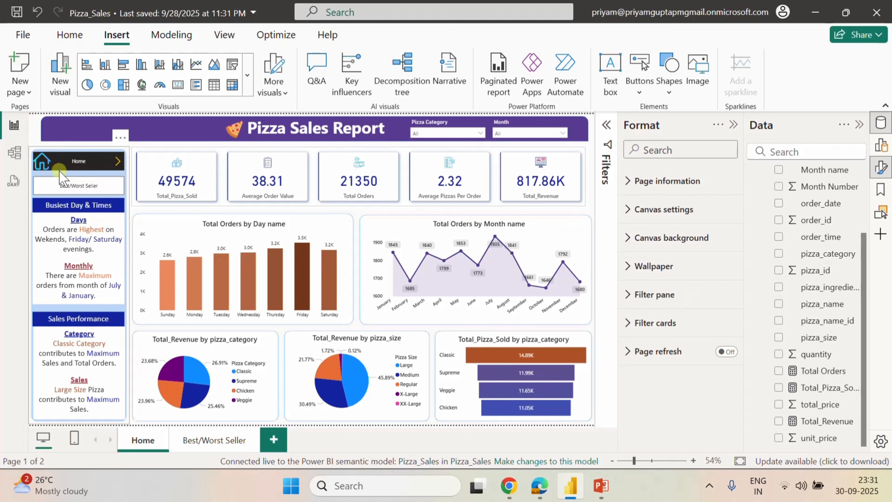
Test the Best/Worst Seller navigation button from the Home page, and return to the Home page.
click(57, 164)
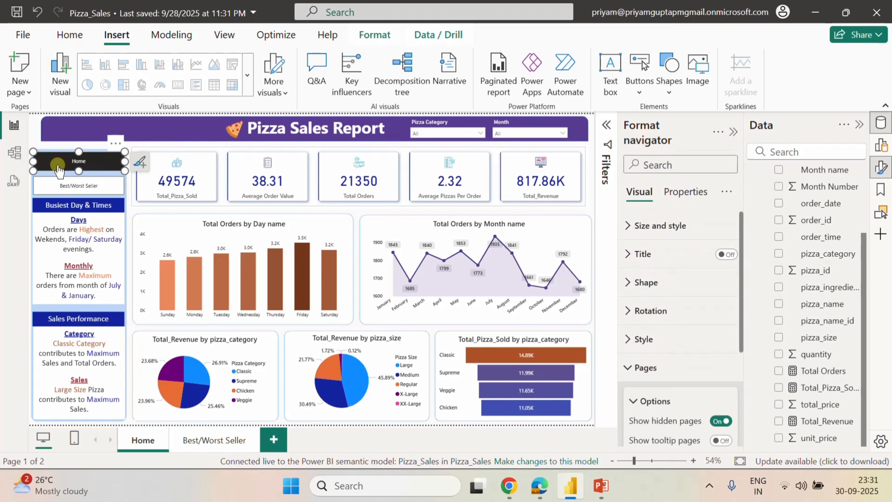
click(35, 127)
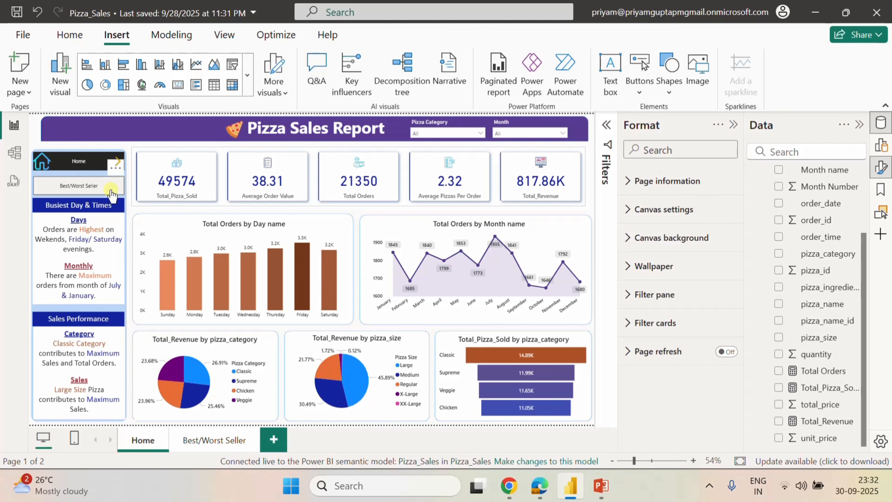
click(64, 168)
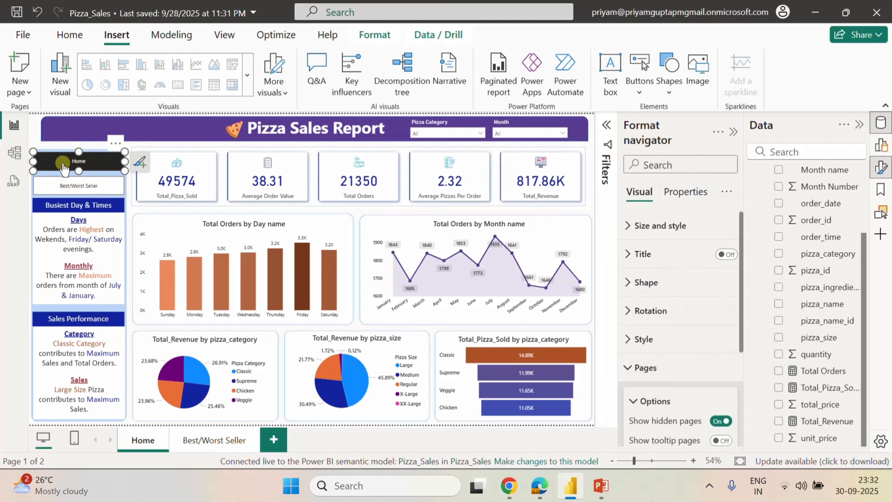
ctrl+click(78, 186)
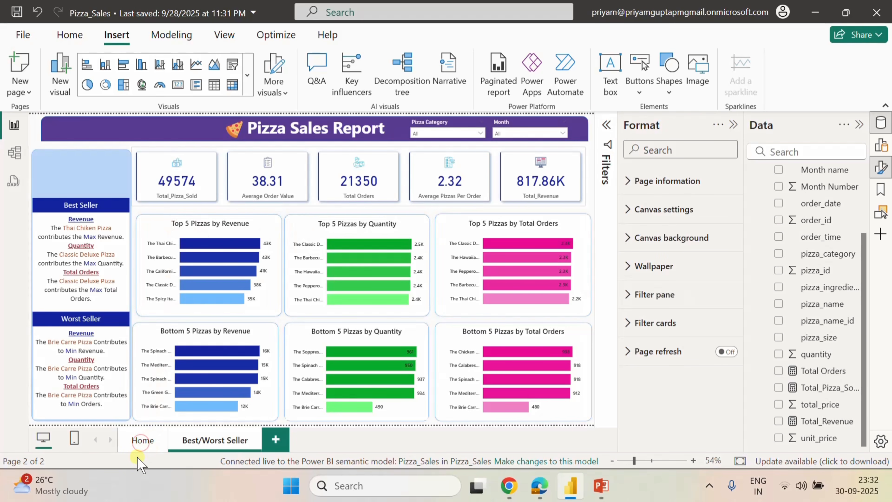
click(140, 443)
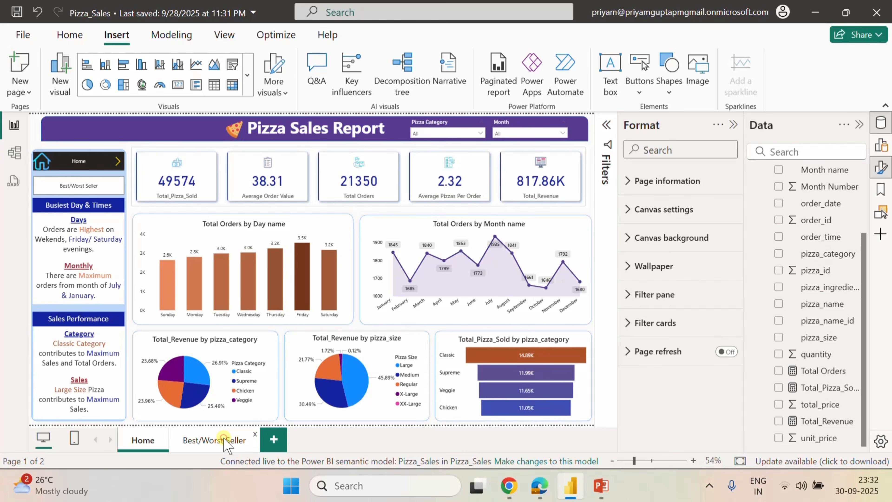
Insert a page navigator on the Best/Worst Seller page and hide the Home page in it.
click(224, 442)
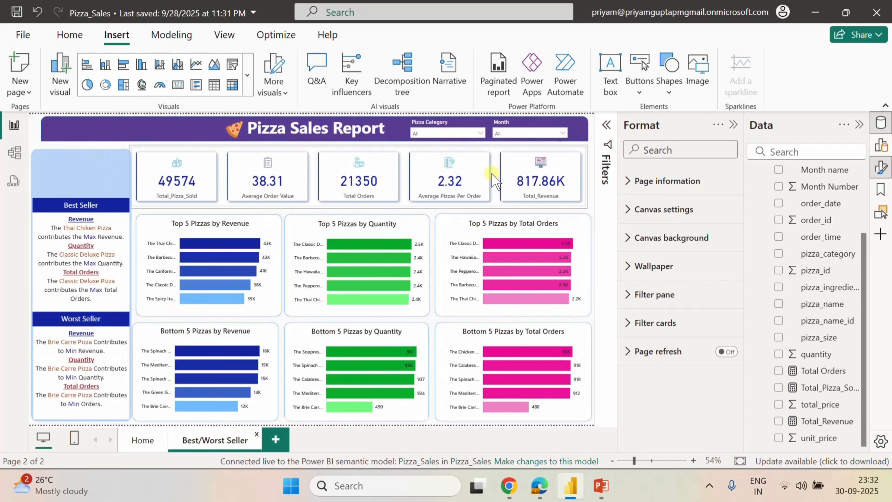
click(636, 97)
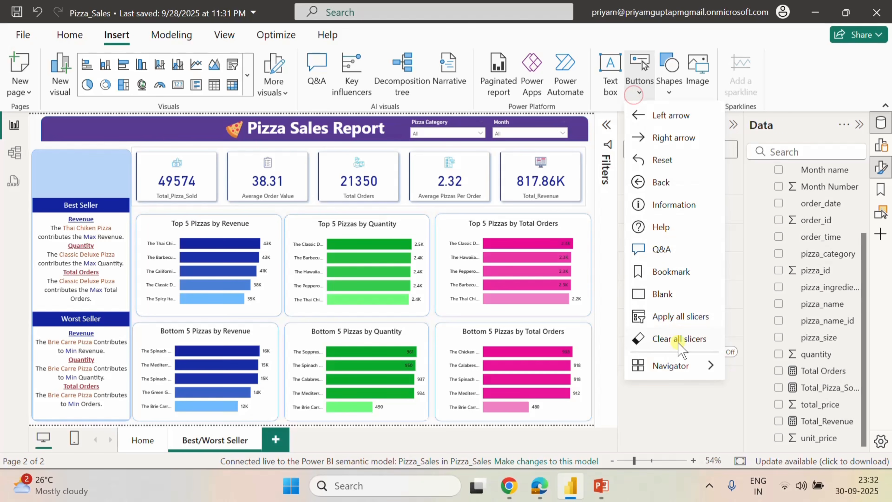
click(674, 364)
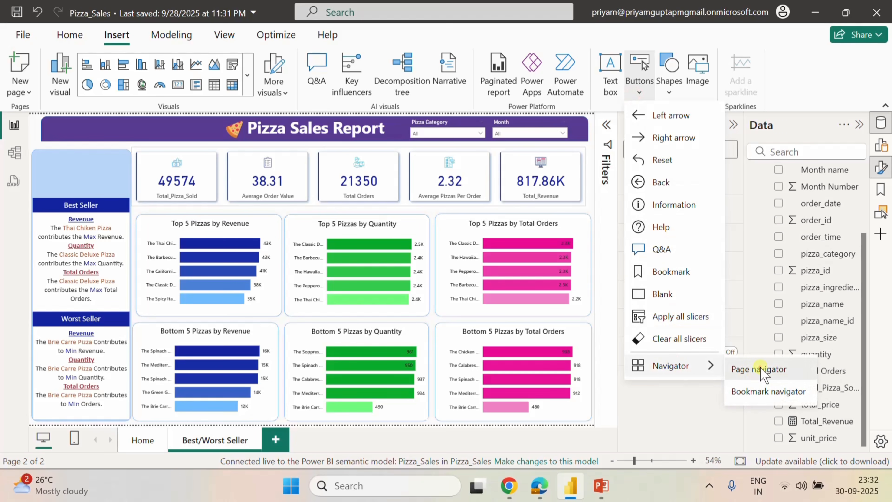
click(746, 375)
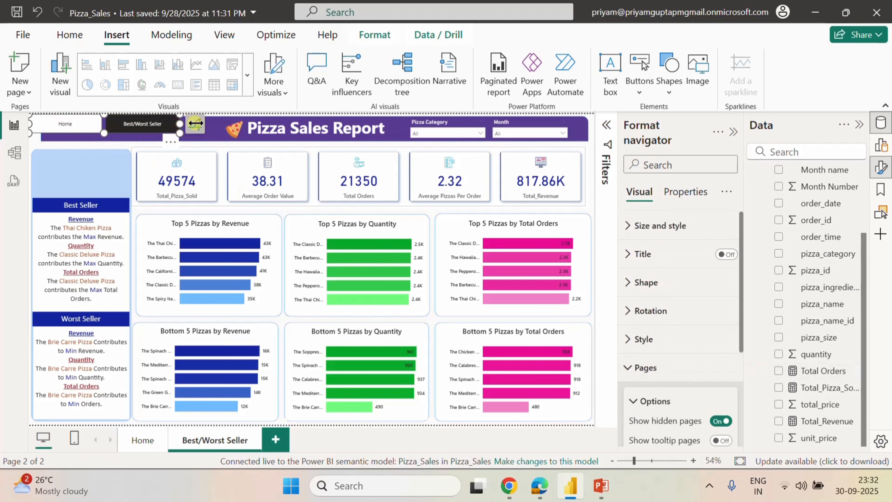
scroll(687, 365, down, 4)
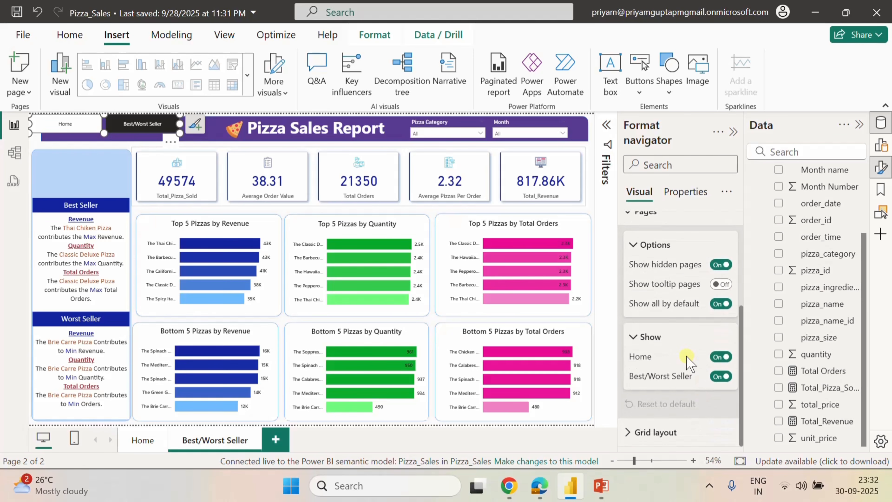
click(718, 361)
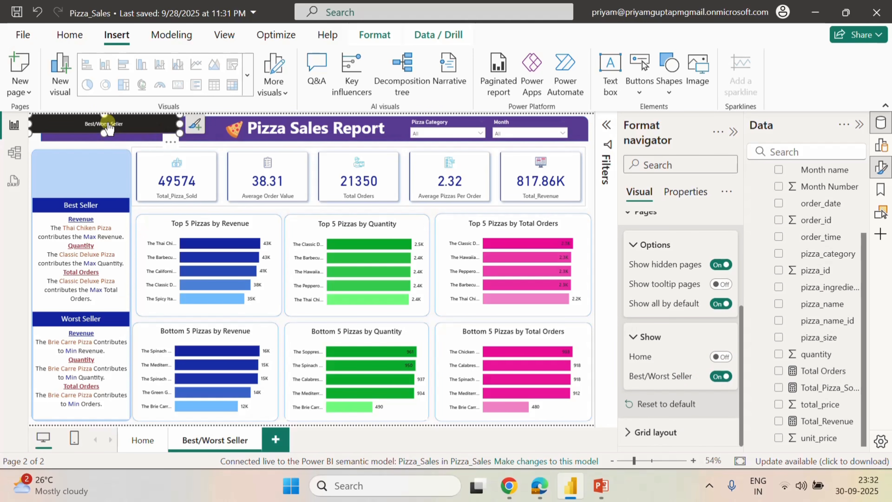
Place the Best/Worst Seller navigator directly above the "Best Seller" heading and fit it to the sidebar's width.
drag(109, 128, 109, 190)
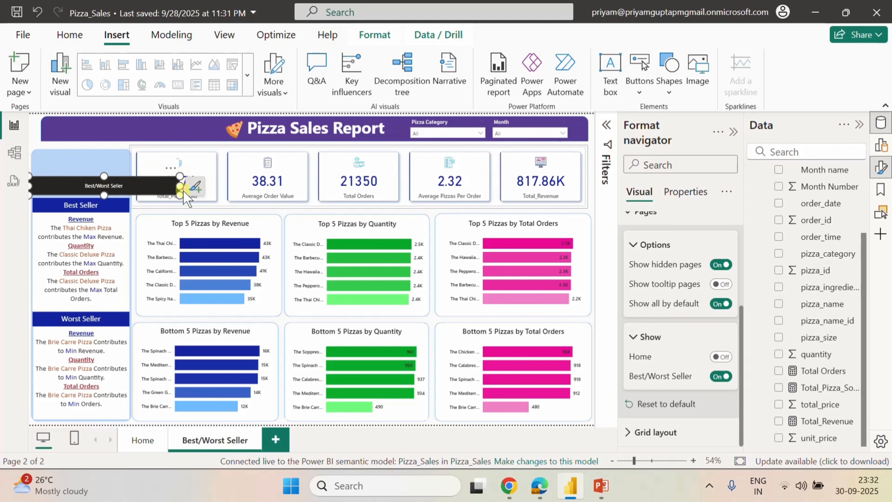
drag(186, 189, 161, 198)
mouse_move(205, 275)
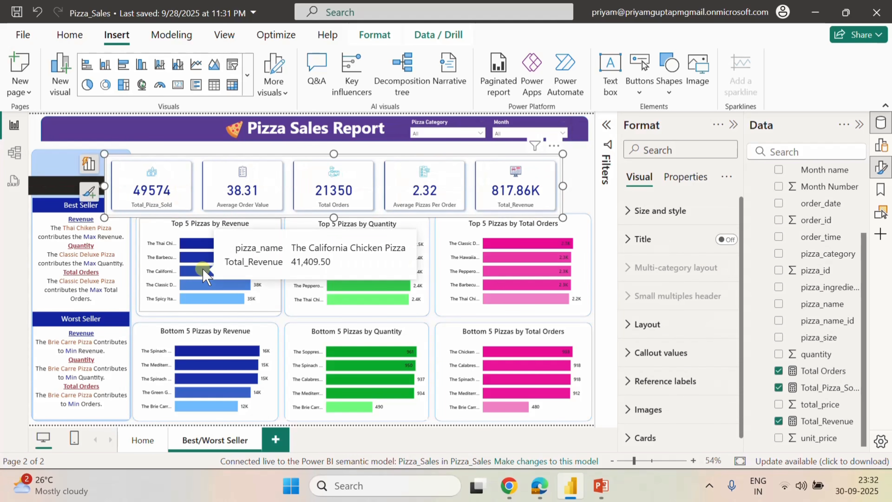
key(ctrl+z)
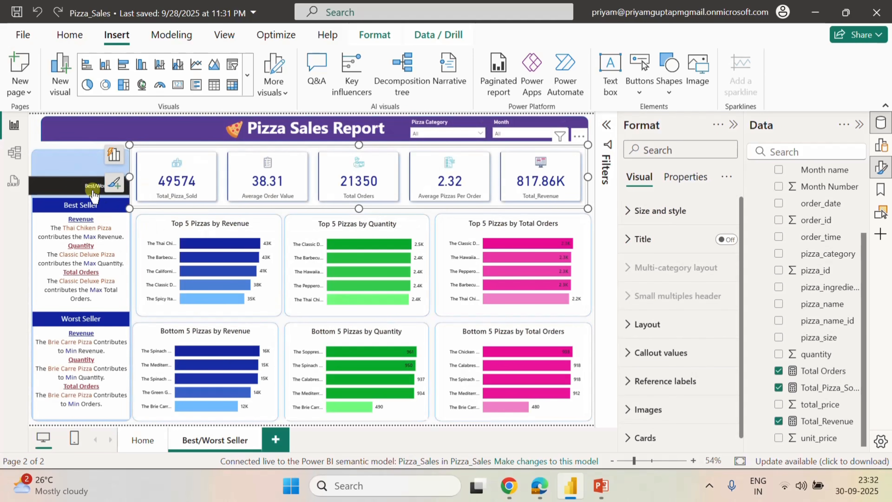
click(81, 192)
mouse_move(129, 185)
mouse_down()
mouse_move(181, 187)
mouse_move(130, 185)
mouse_up()
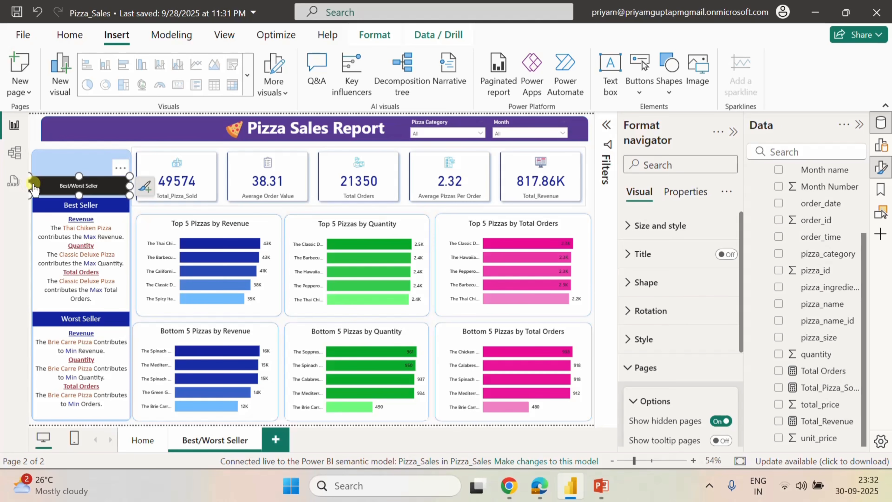
drag(31, 185, 34, 187)
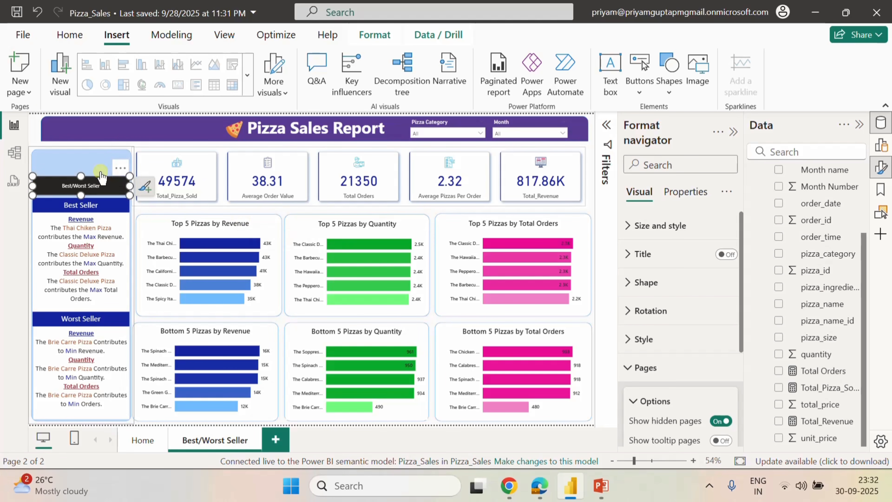
click(77, 169)
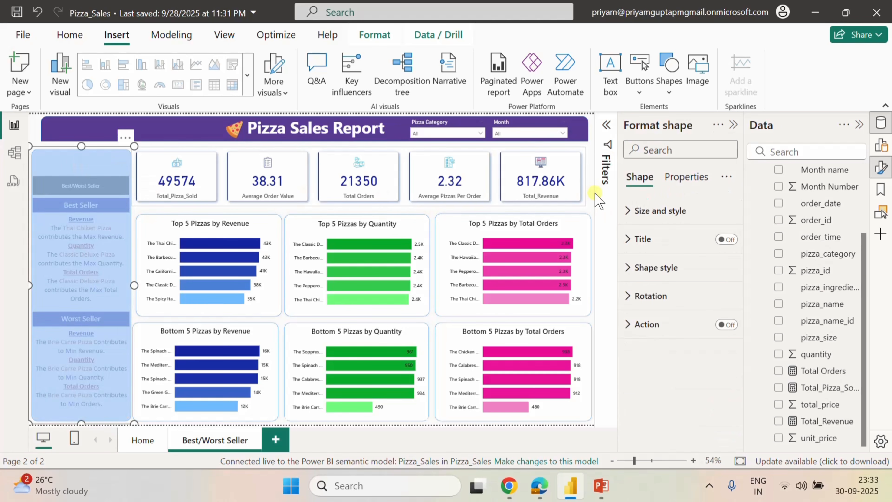
click(590, 214)
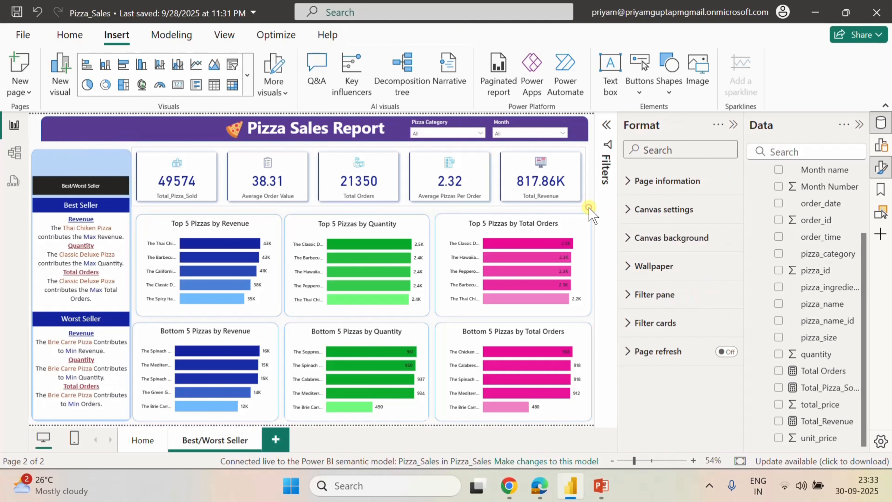
click(118, 187)
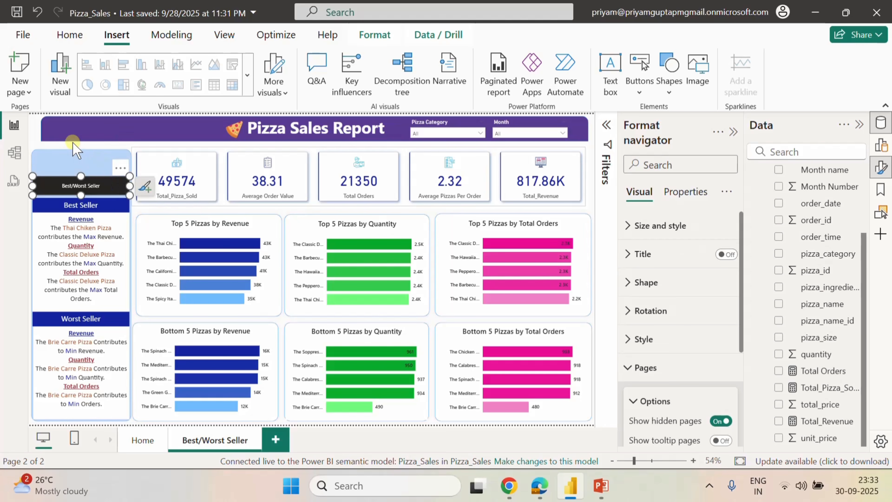
click(35, 136)
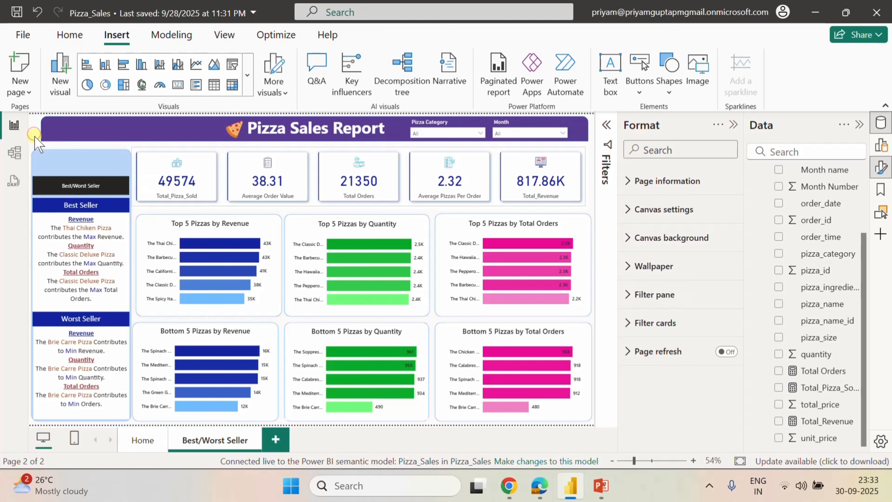
Duplicate the Best/Worst Seller navigator and place the copy directly above it, nudged slightly down from the sidebar's upper edge.
click(101, 183)
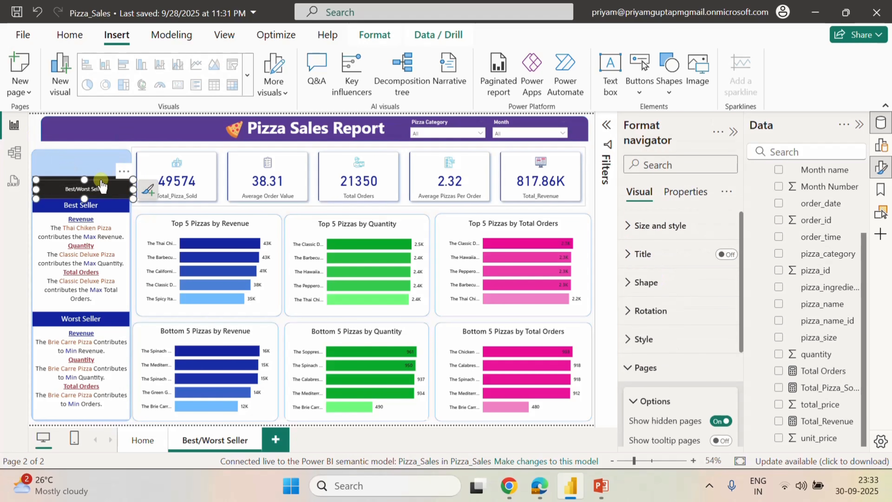
drag(100, 190, 96, 157)
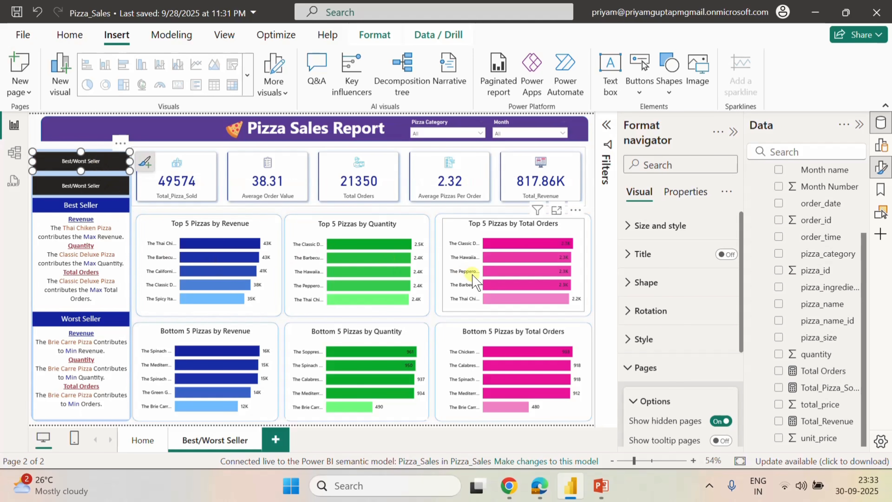
key(Down)
key(Down)
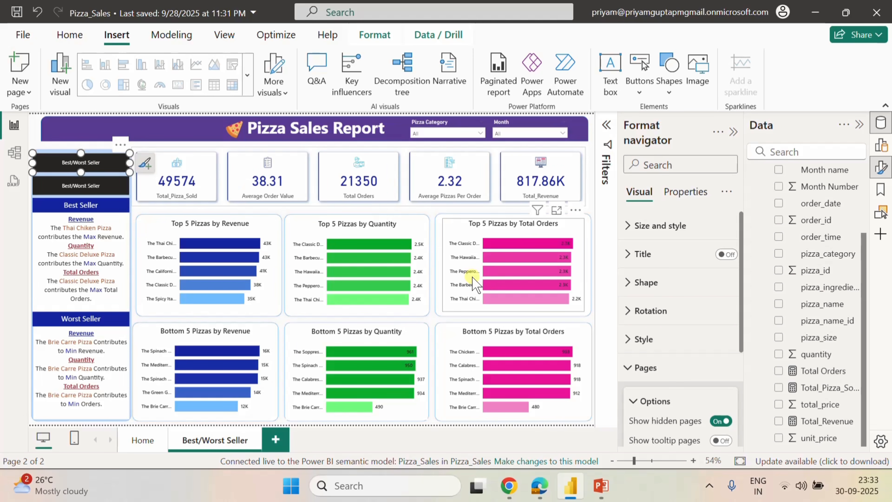
In the duplicated navigator, hide the Best/Worst Seller page and show the Home page.
scroll(721, 386, down, 5)
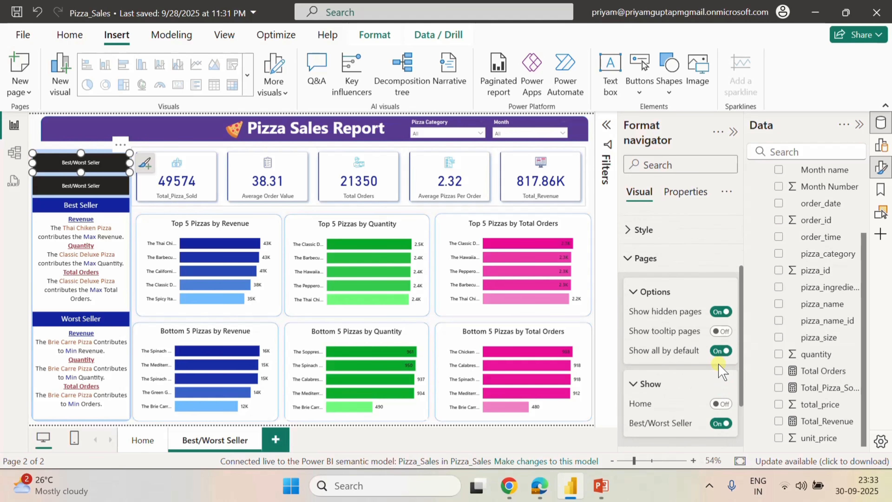
click(720, 305)
click(720, 305)
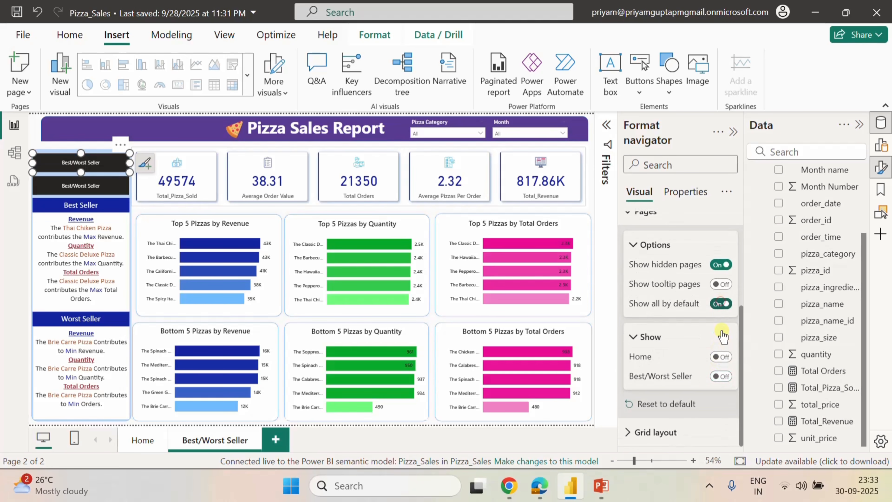
click(720, 376)
click(721, 356)
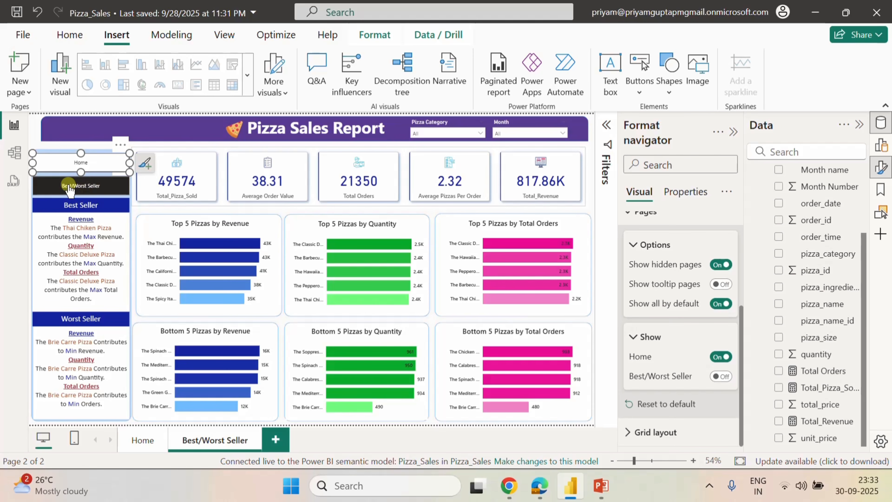
click(34, 142)
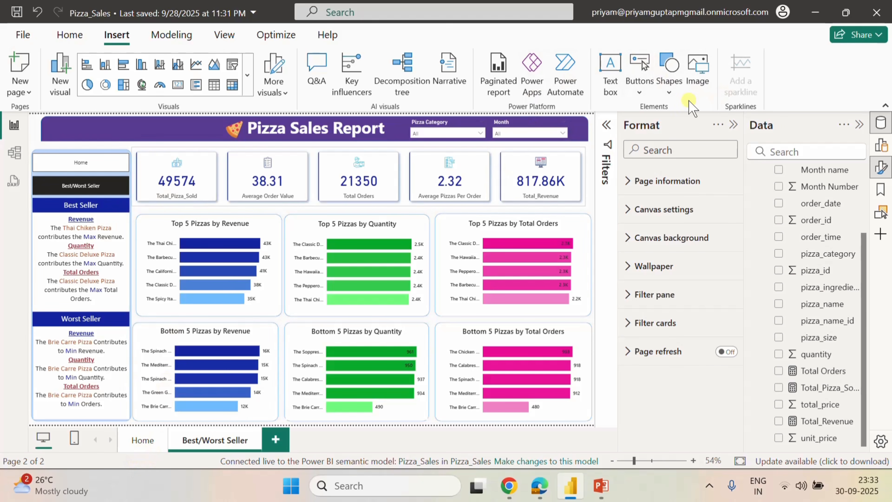
Insert the down-arrow image and shrink it to fit at the right end of the Best/Worst Seller button in the sidebar.
click(694, 75)
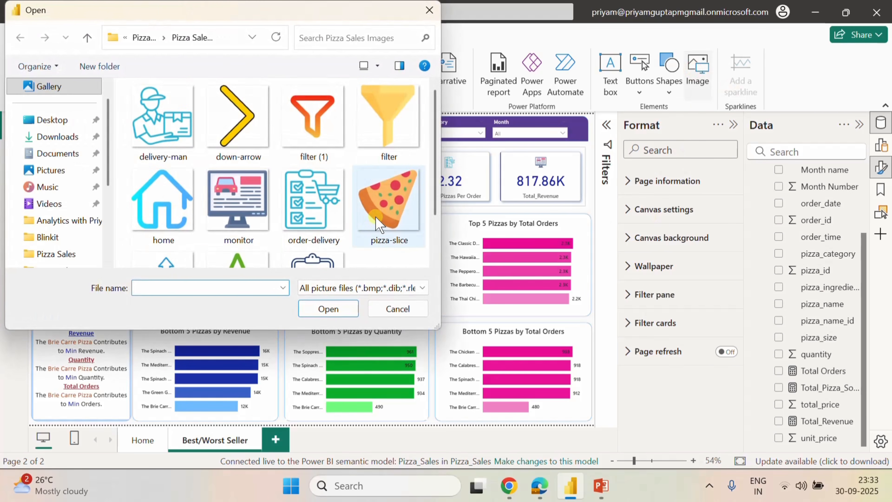
click(256, 136)
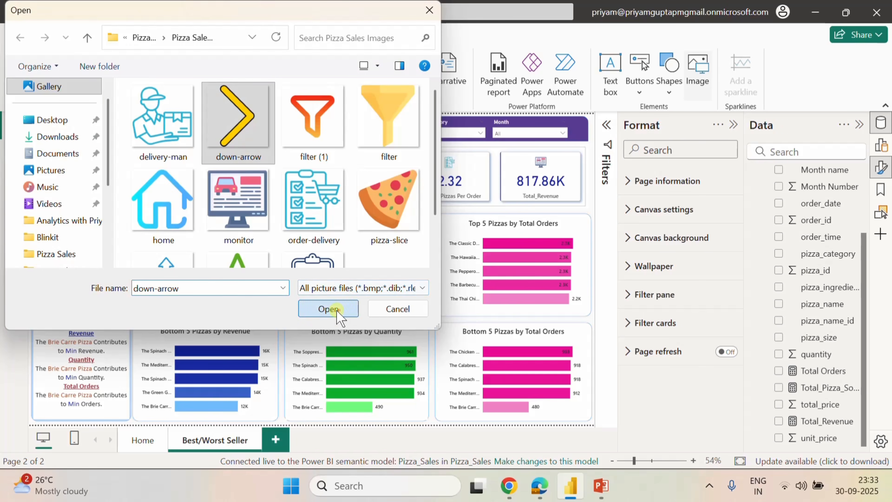
click(327, 308)
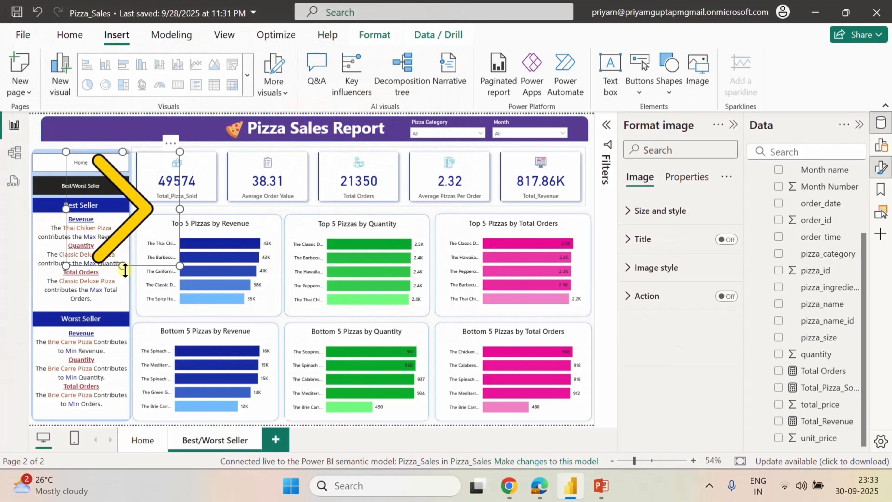
drag(122, 266, 124, 188)
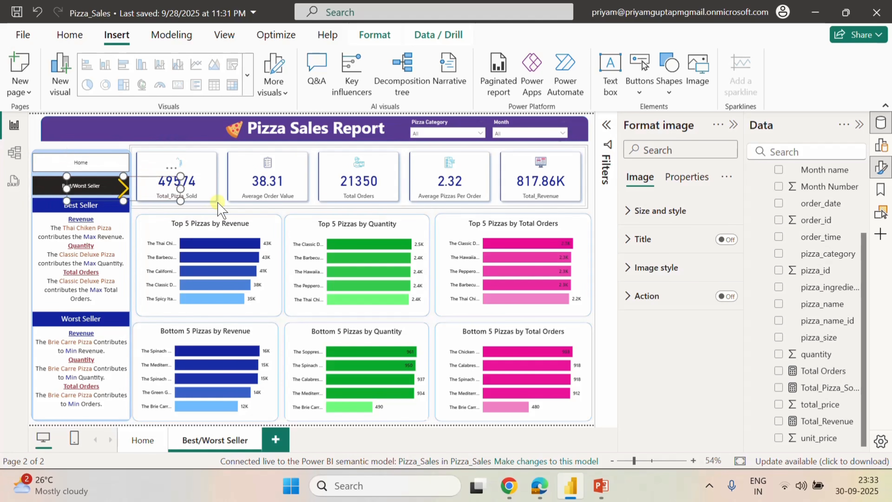
drag(180, 187, 121, 192)
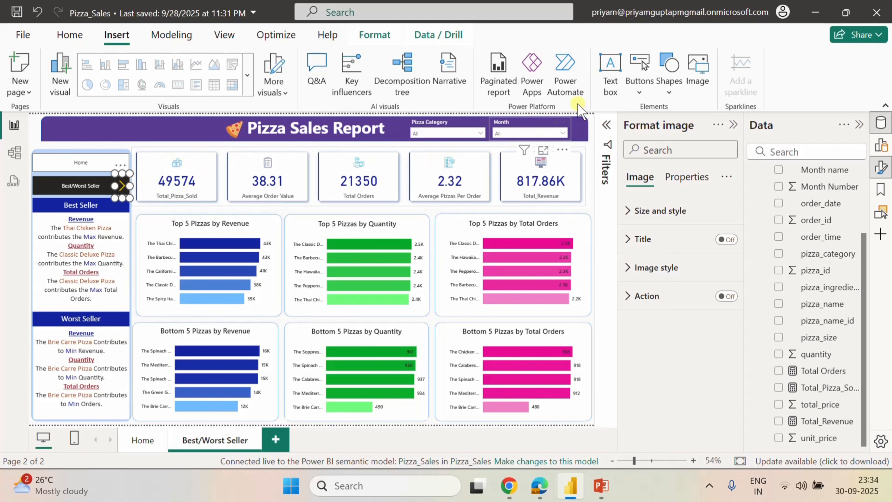
Try the home image as a small icon at the left end of the Best/Worst Seller button, and delete it.
click(698, 85)
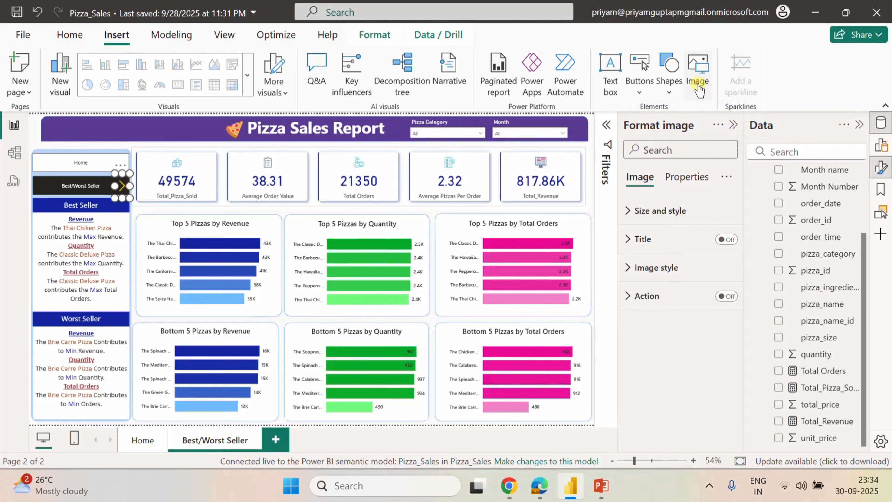
click(154, 185)
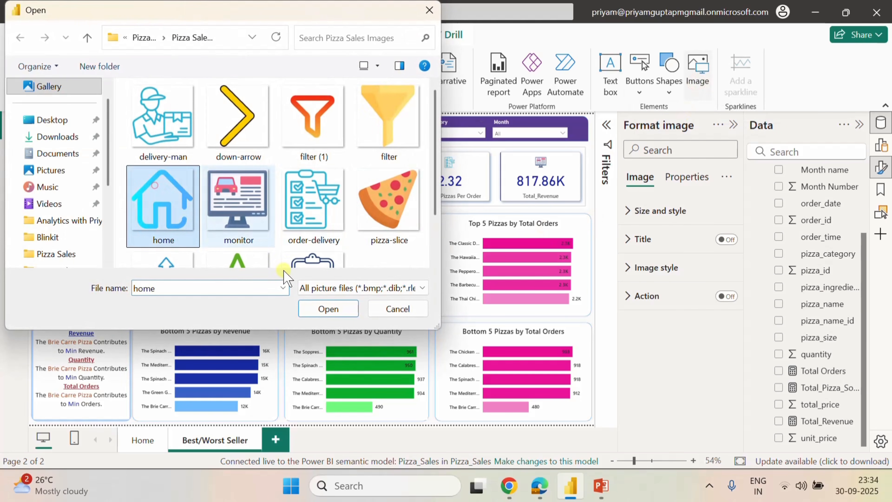
click(340, 307)
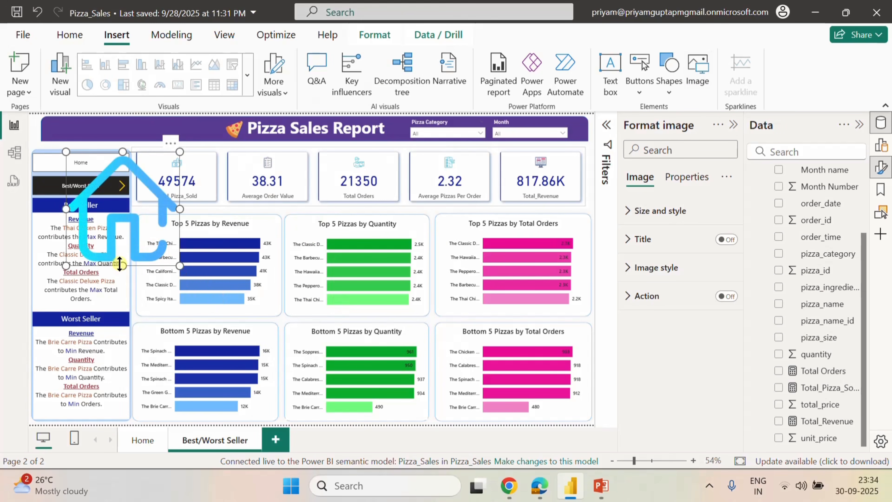
drag(124, 260, 39, 193)
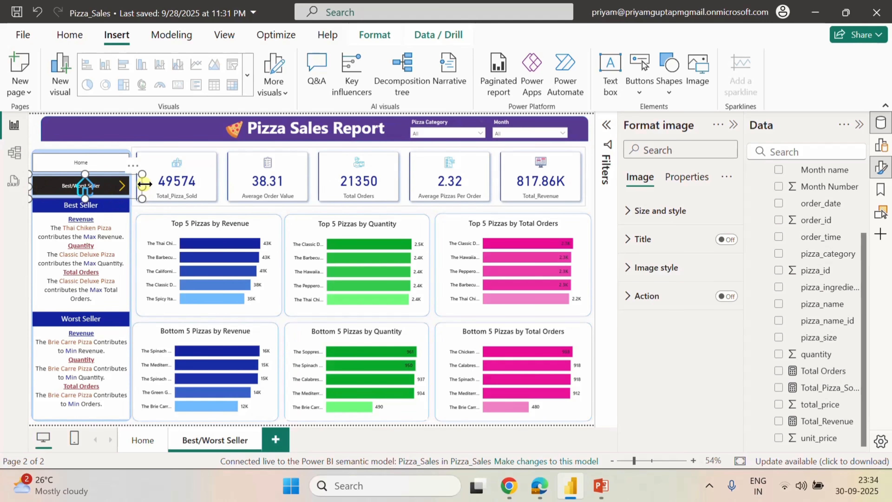
click(159, 189)
drag(131, 188, 40, 191)
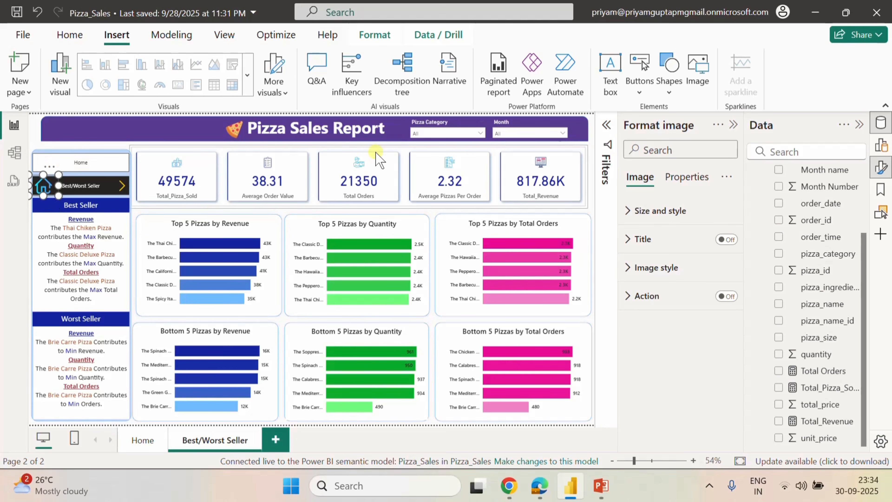
click(603, 161)
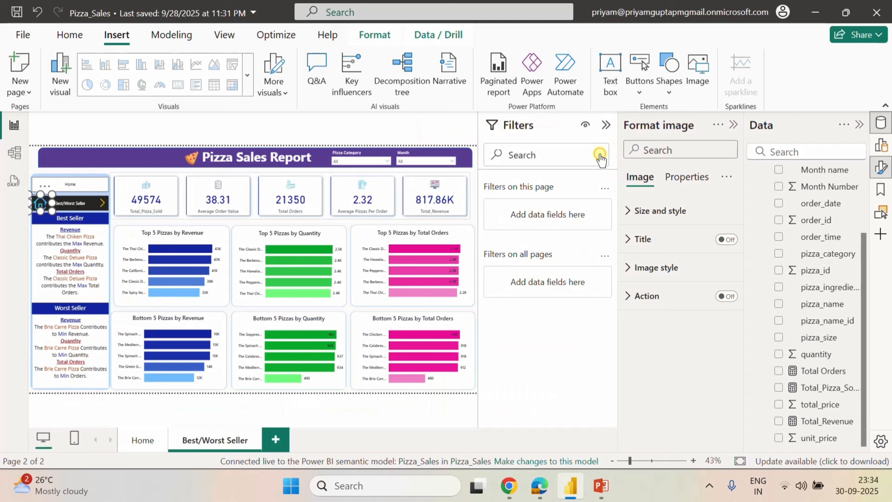
click(604, 125)
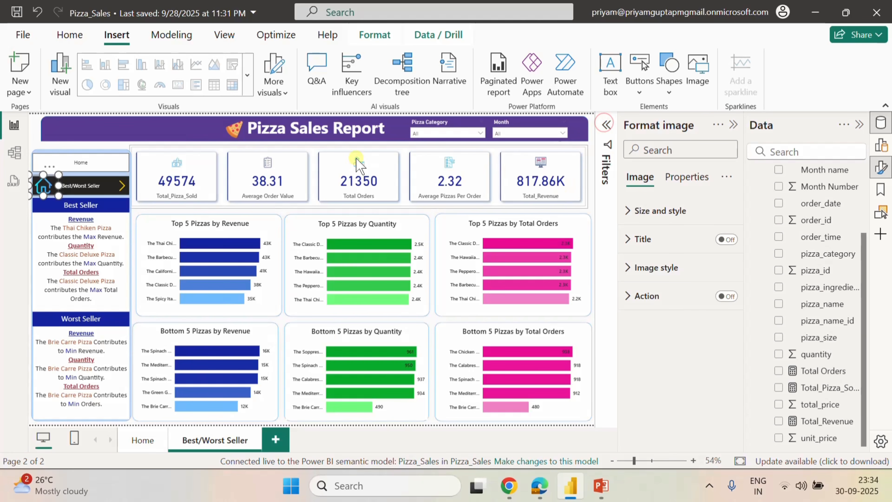
click(28, 130)
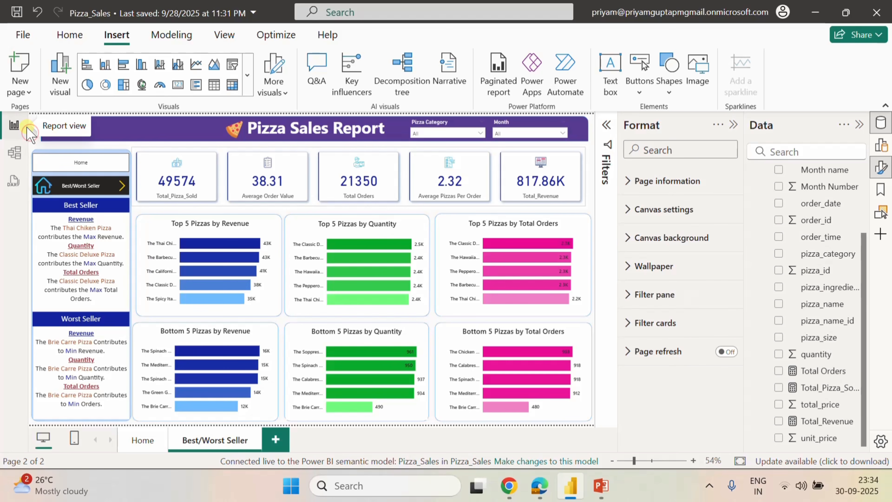
click(45, 191)
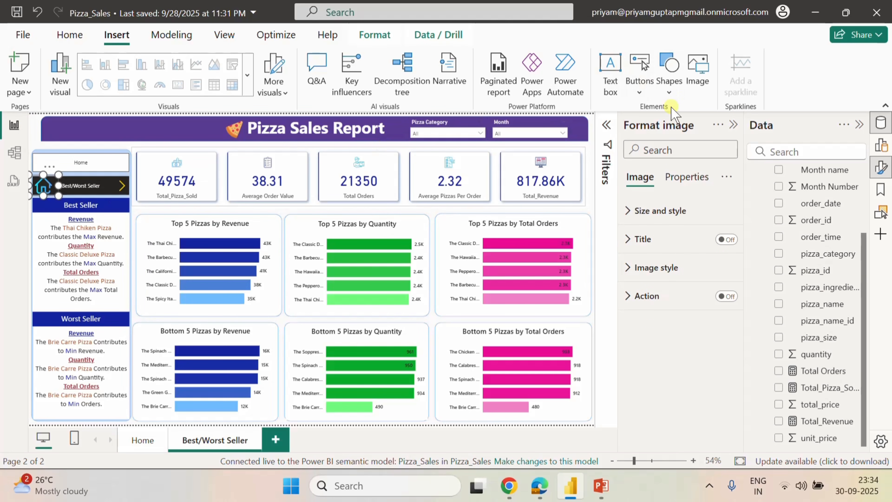
key(Delete)
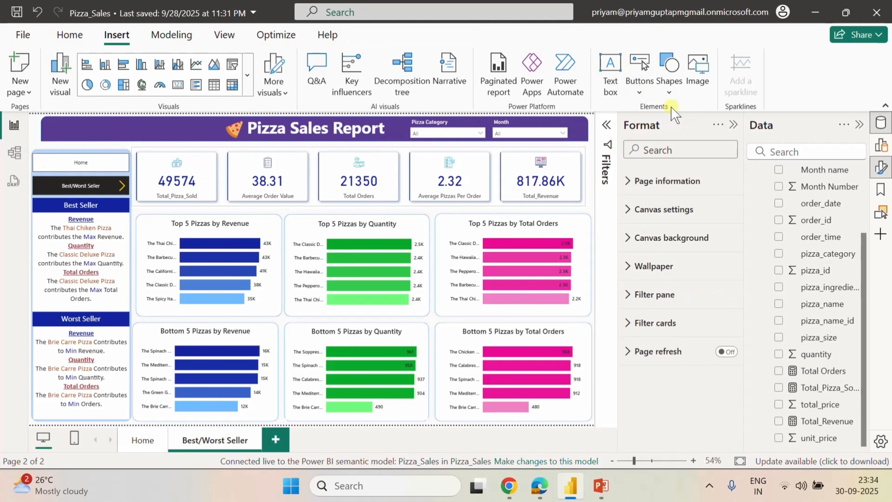
Insert the star image and shrink it to fit at the left end of the Best/Worst Seller button.
click(687, 81)
scroll(246, 196, down, 2)
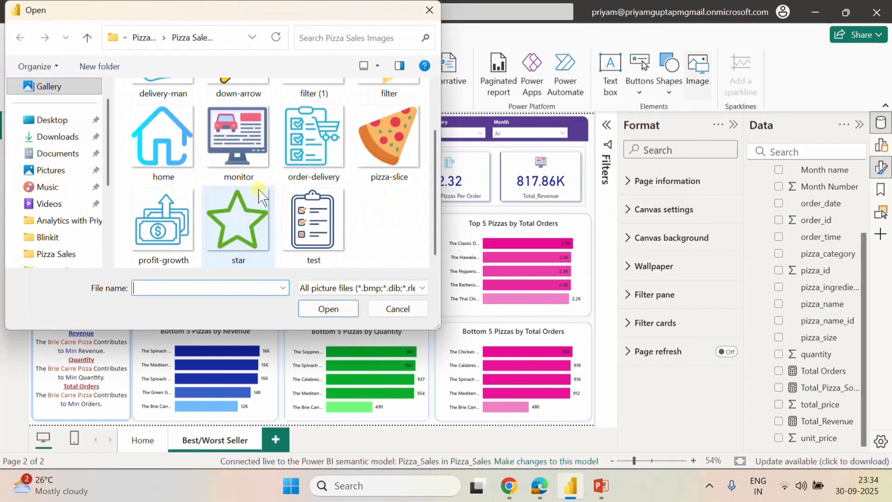
click(245, 217)
click(327, 308)
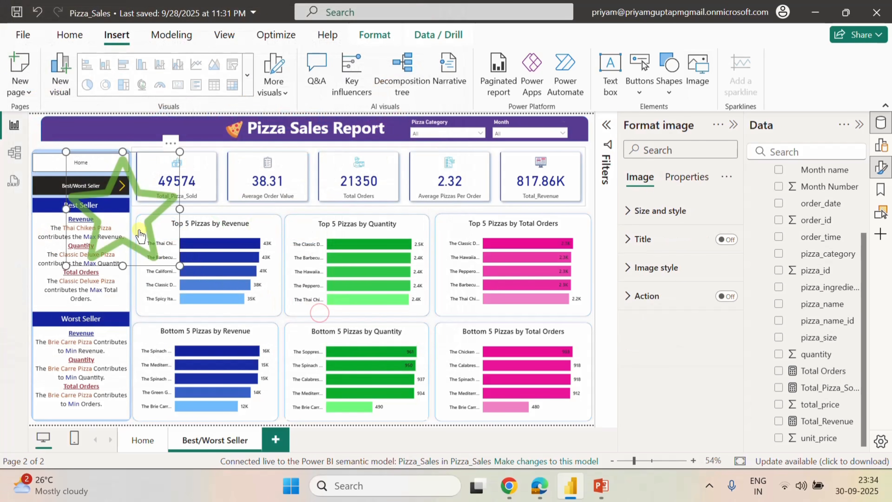
drag(124, 265, 59, 189)
drag(144, 188, 55, 187)
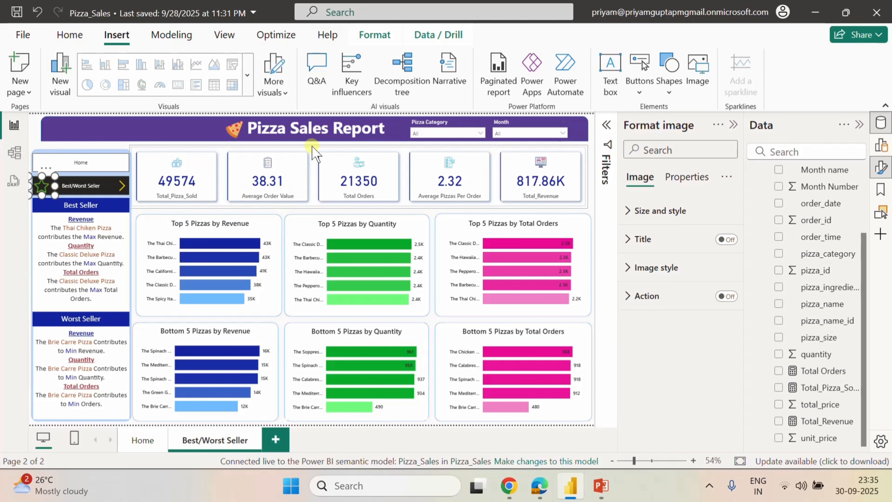
click(31, 138)
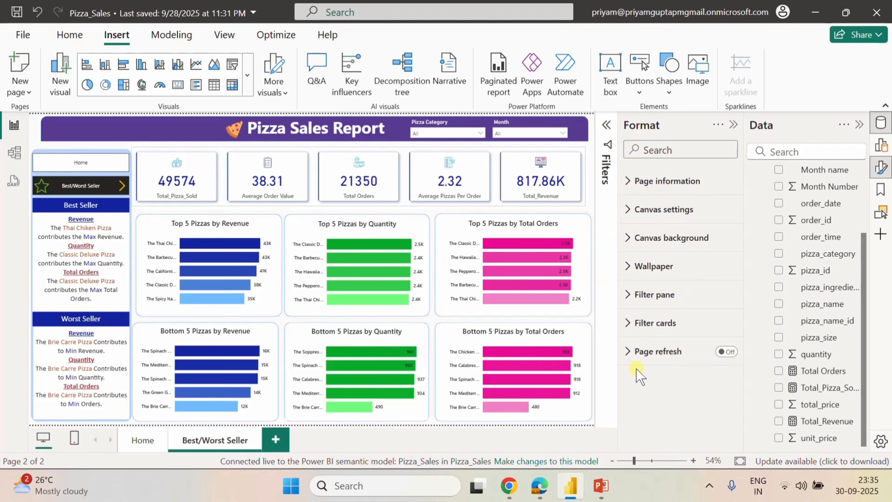
Test the sidebar navigation from the Home page to Best/Worst Seller and back, and collapse the Format pane.
click(147, 437)
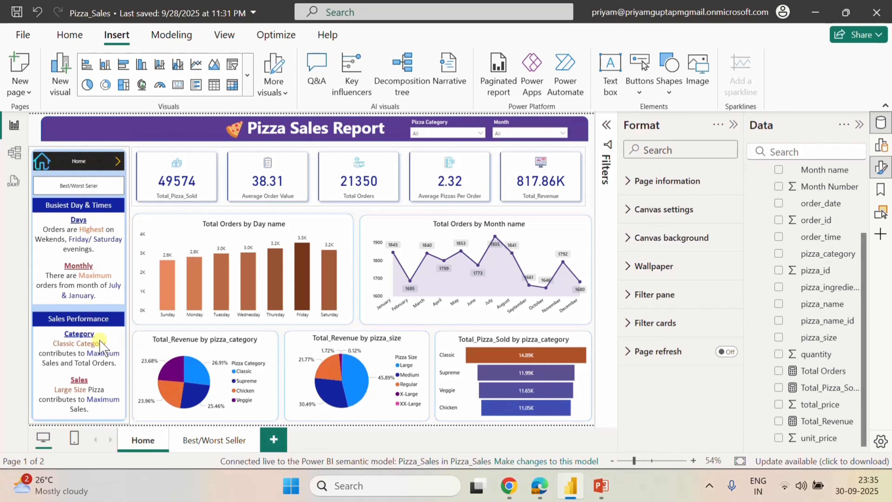
ctrl+click(65, 186)
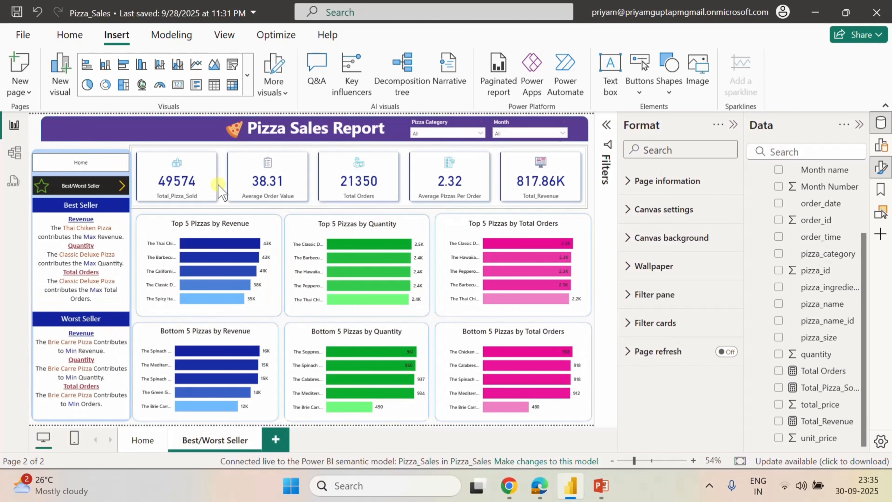
click(81, 162)
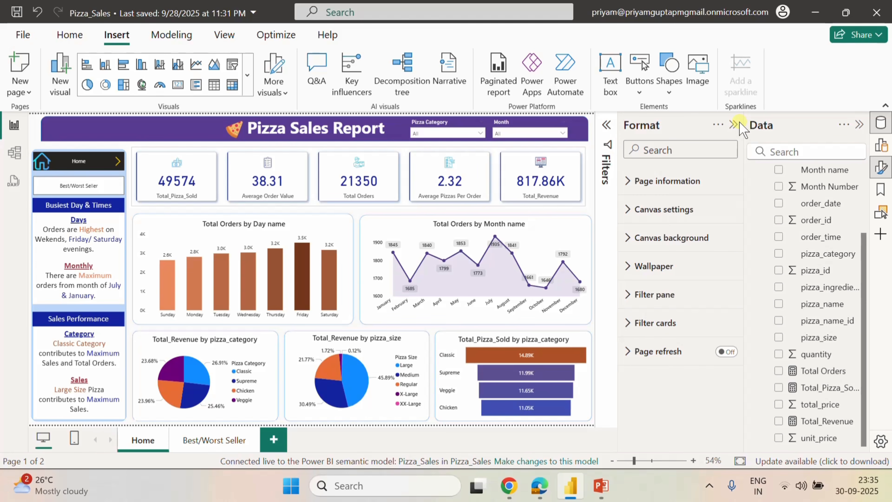
click(733, 126)
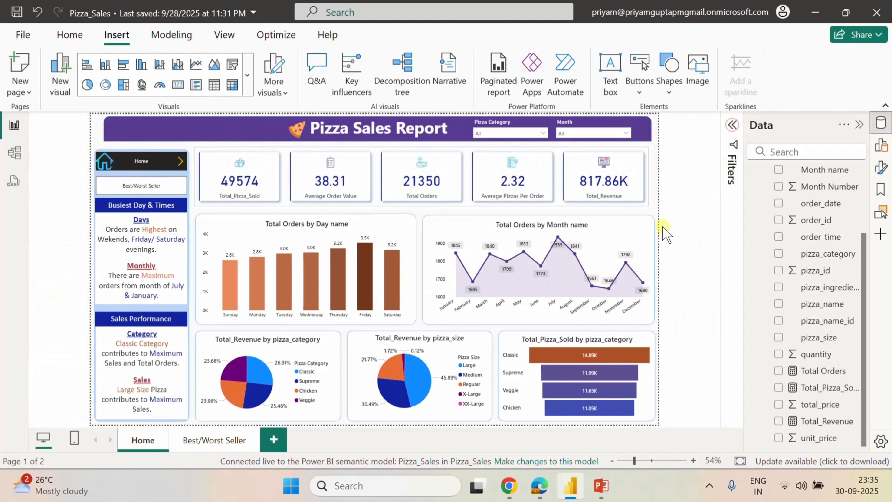